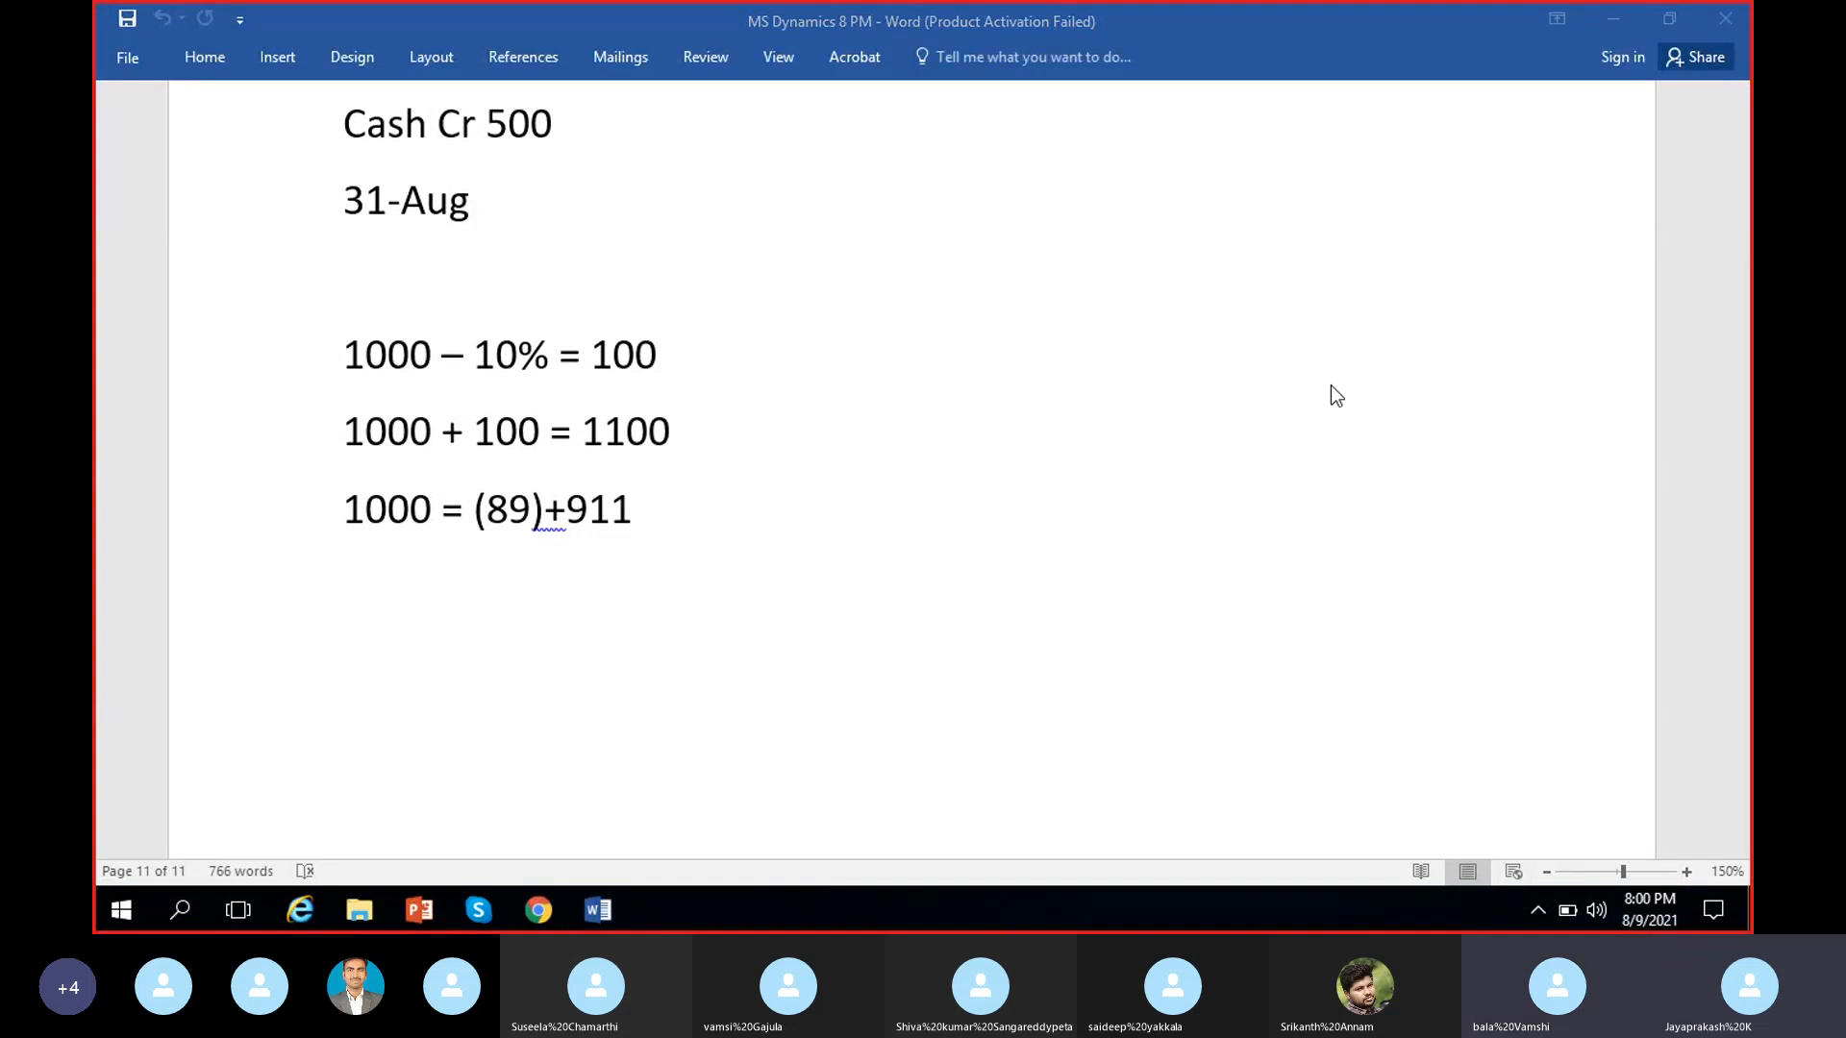
scroll(1240, 371, "up", 3)
scroll(1239, 371, "down", 10)
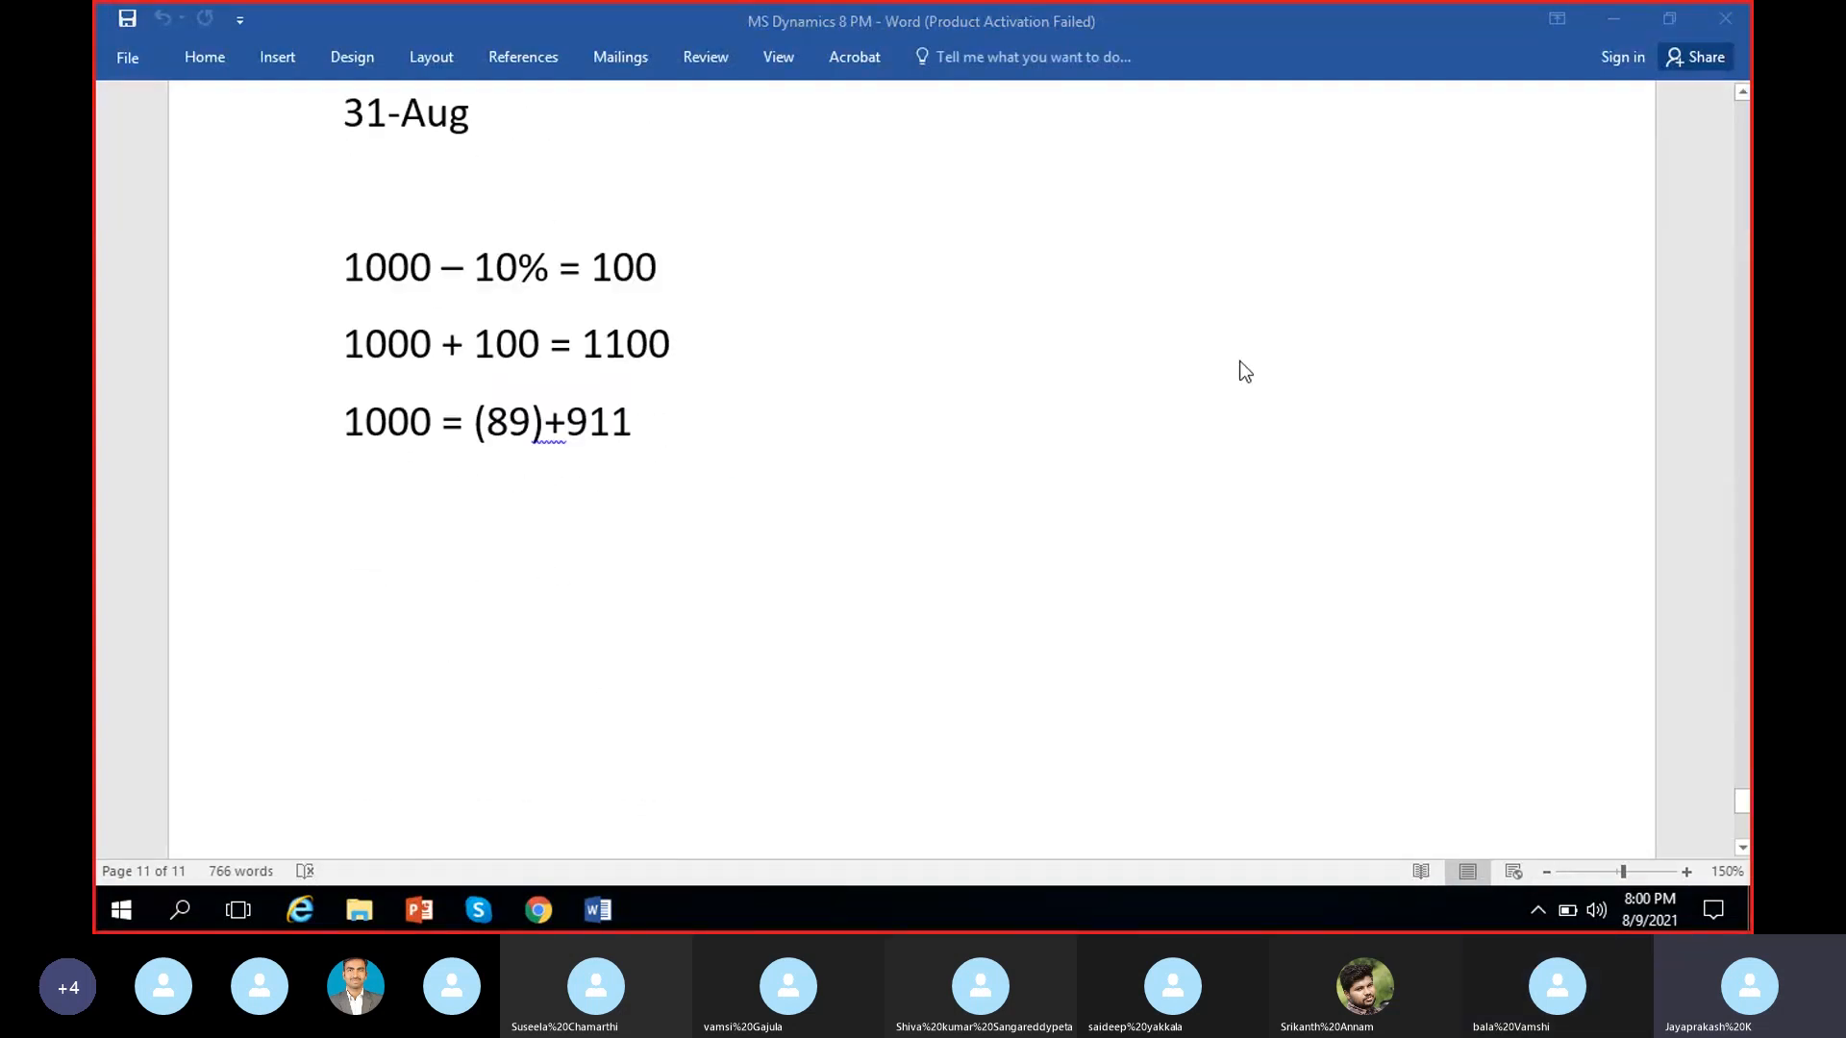
scroll(1256, 414, "up", 10)
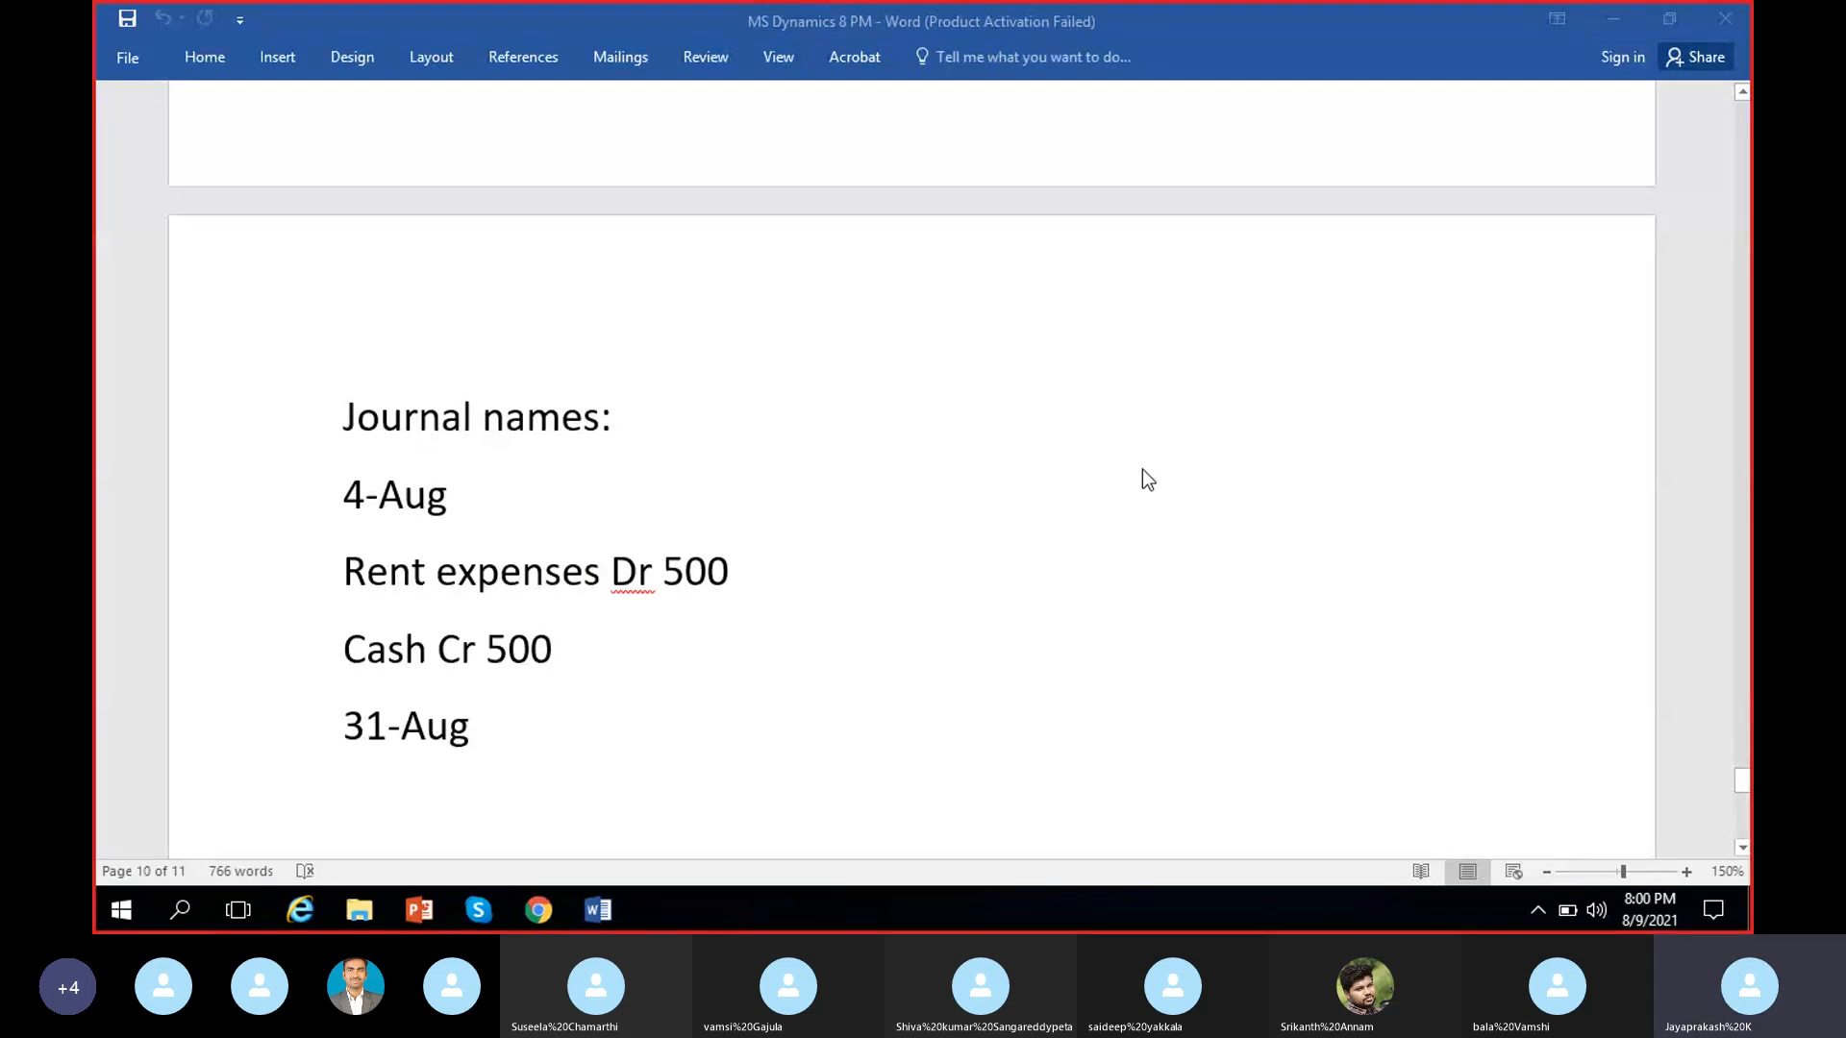
left_click(1059, 488)
scroll(1116, 492, "down", 3)
scroll(1115, 491, "down", 6)
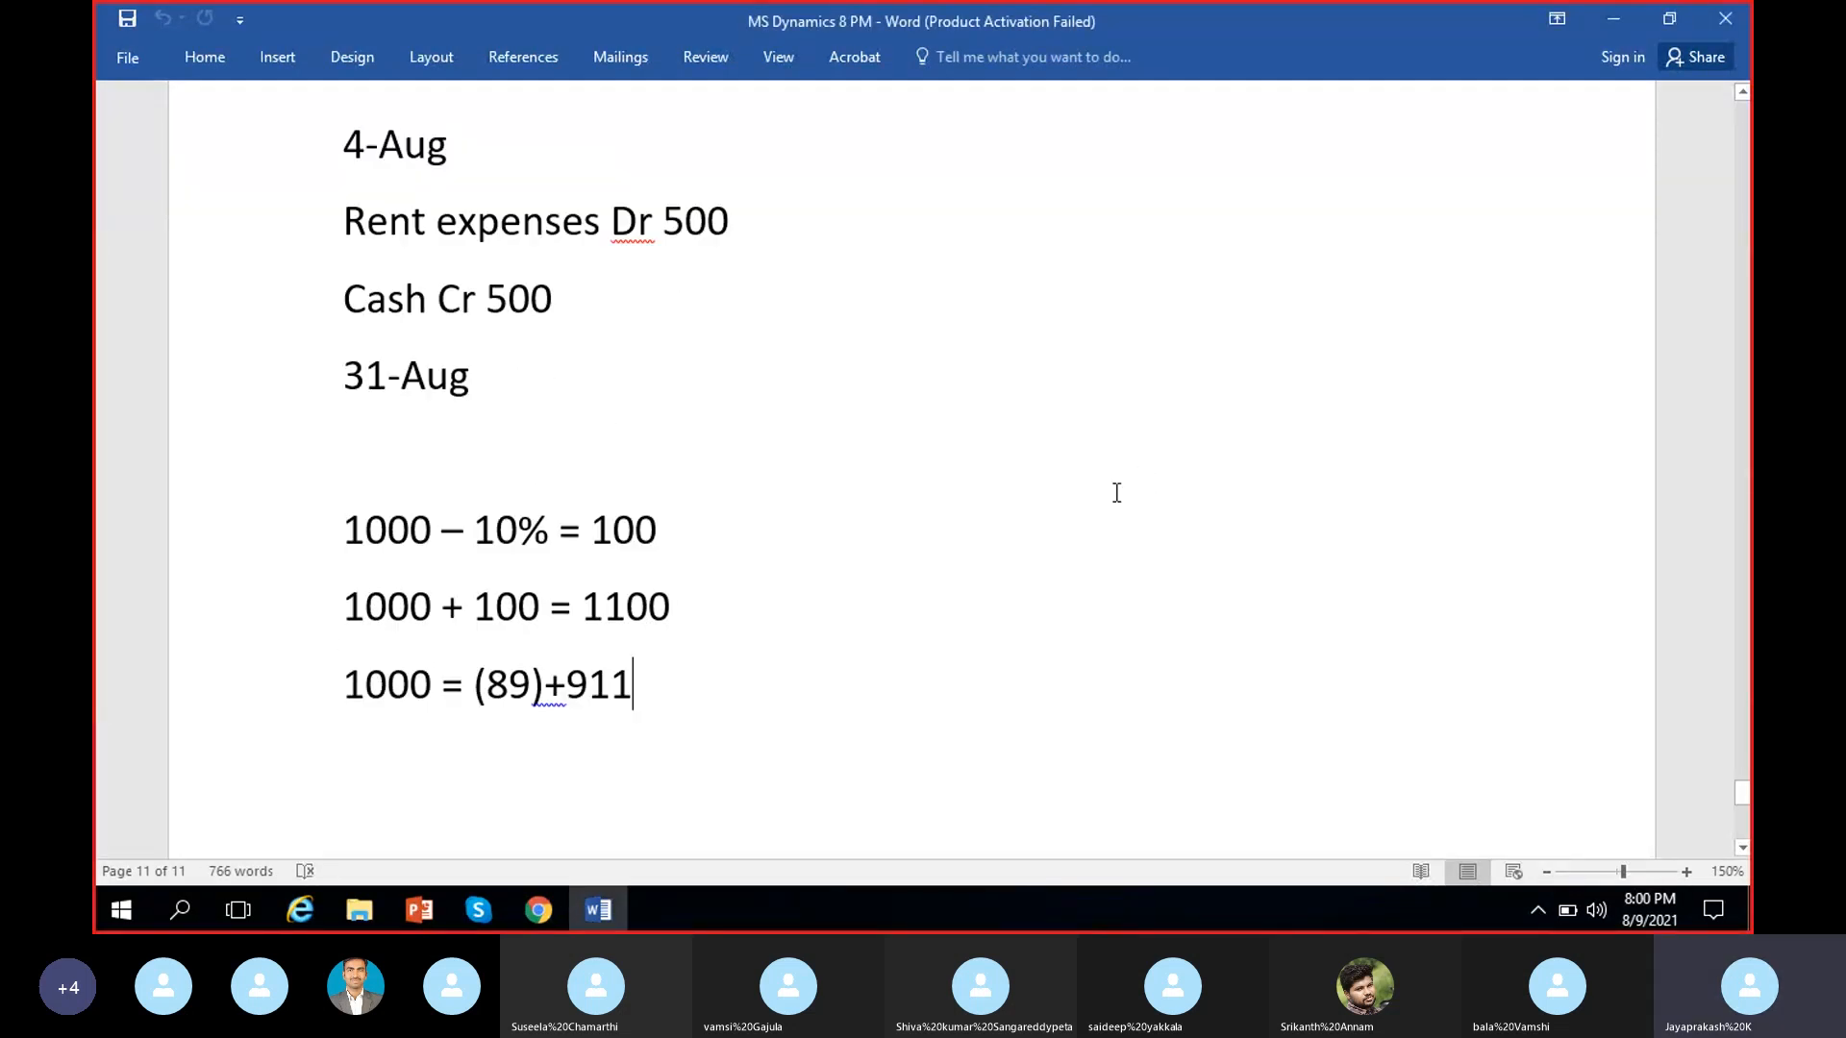
Switch to Dynamics 365 in Chrome and change the active company to MRF (Madras Rubber Factory)
left_click(540, 909)
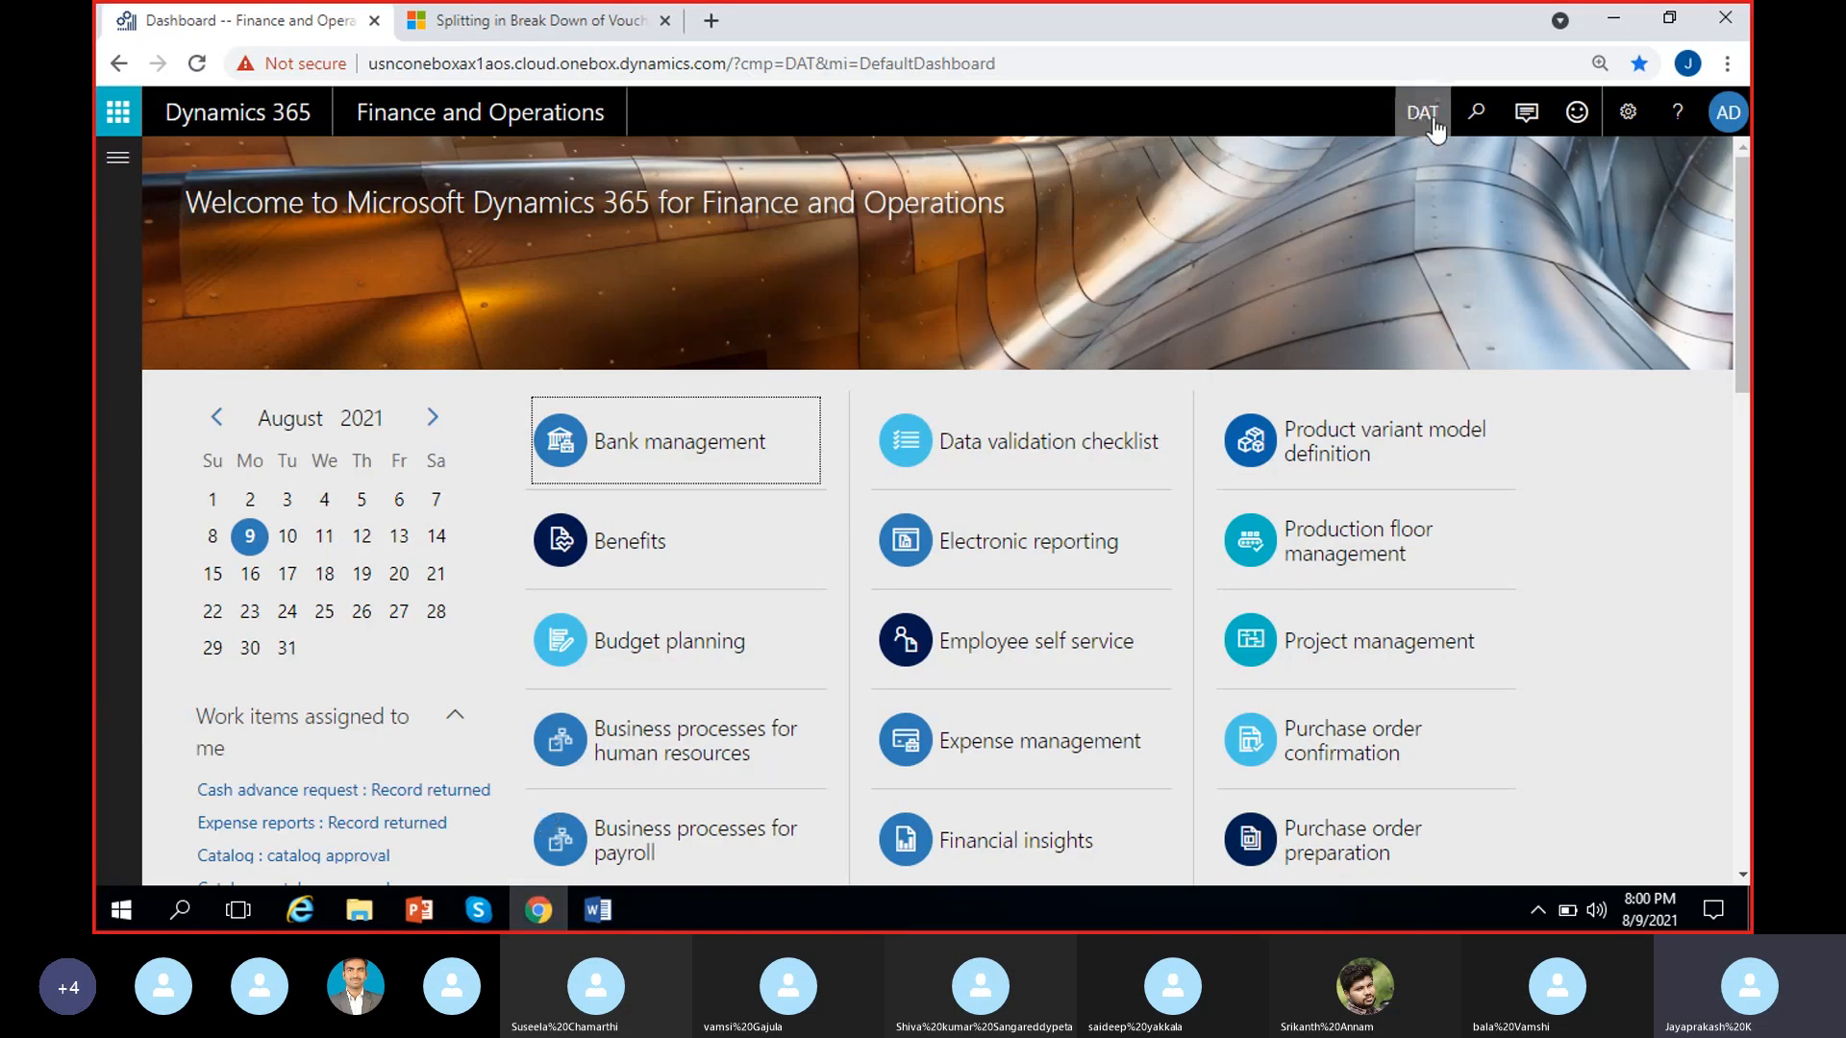
left_click(1430, 117)
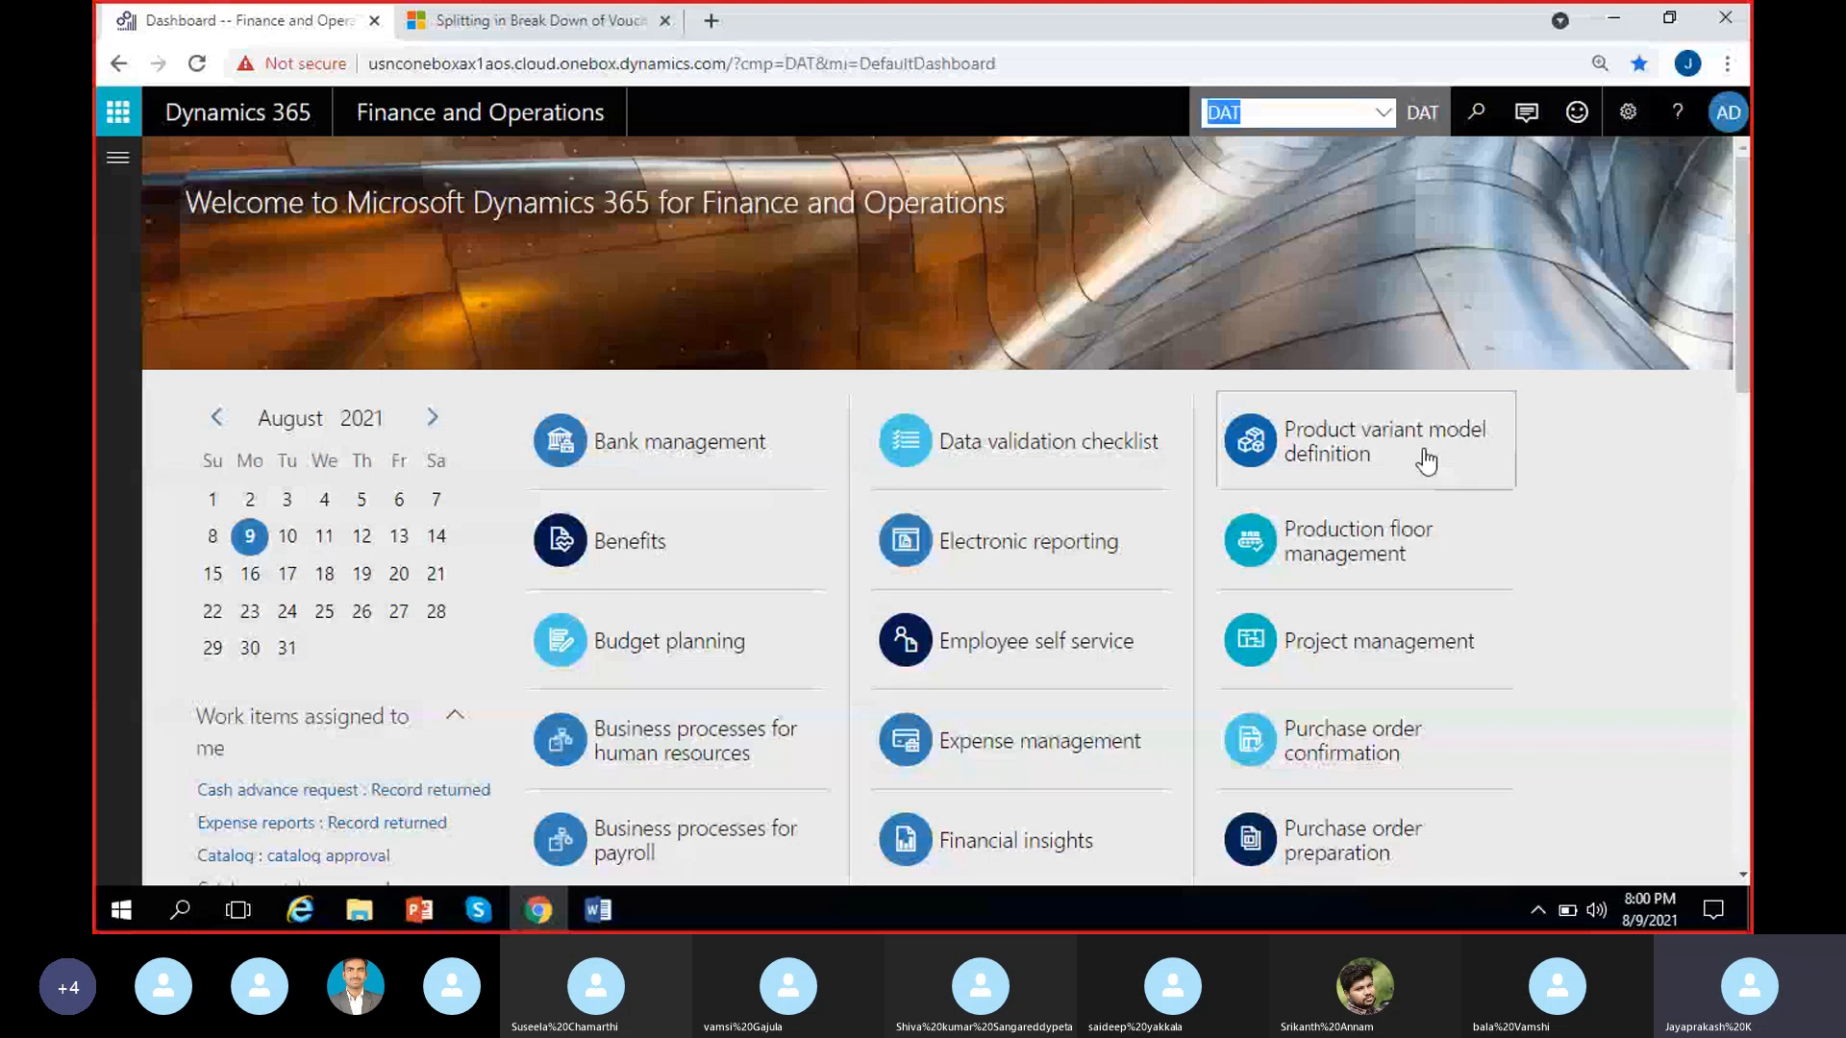
type("MRF")
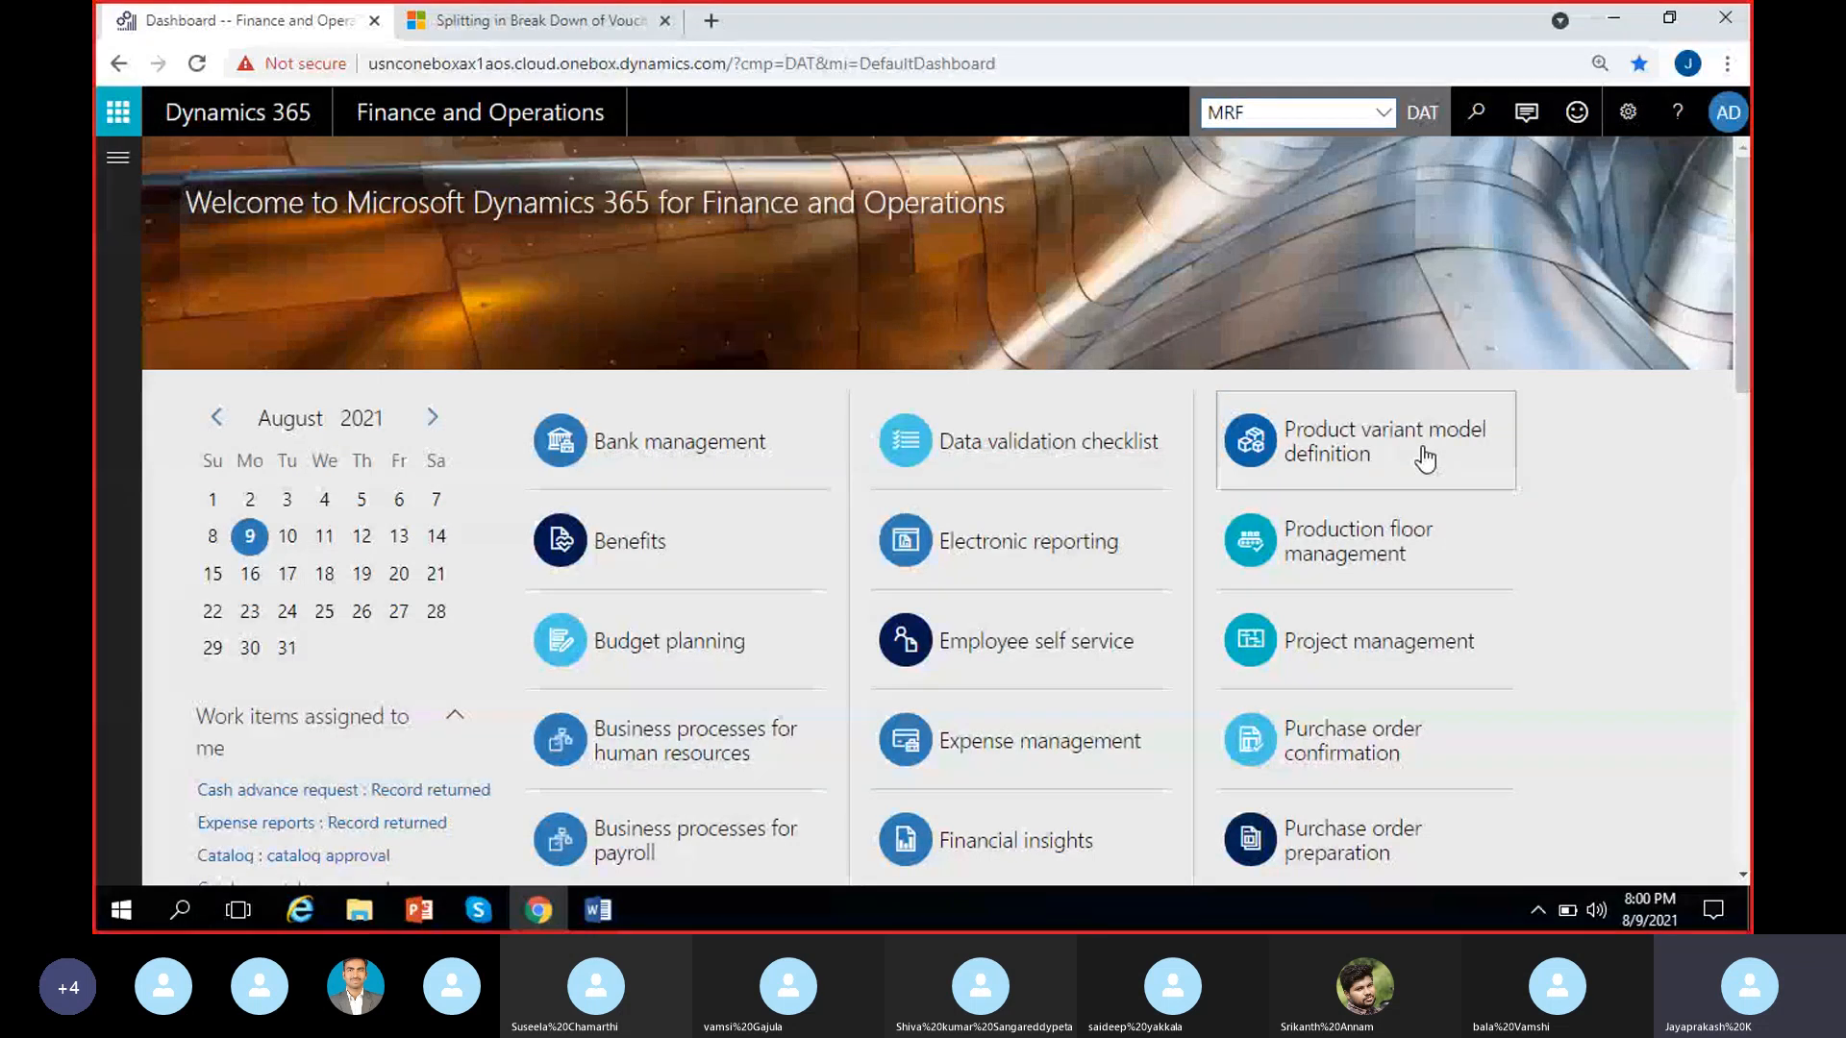
key("Return")
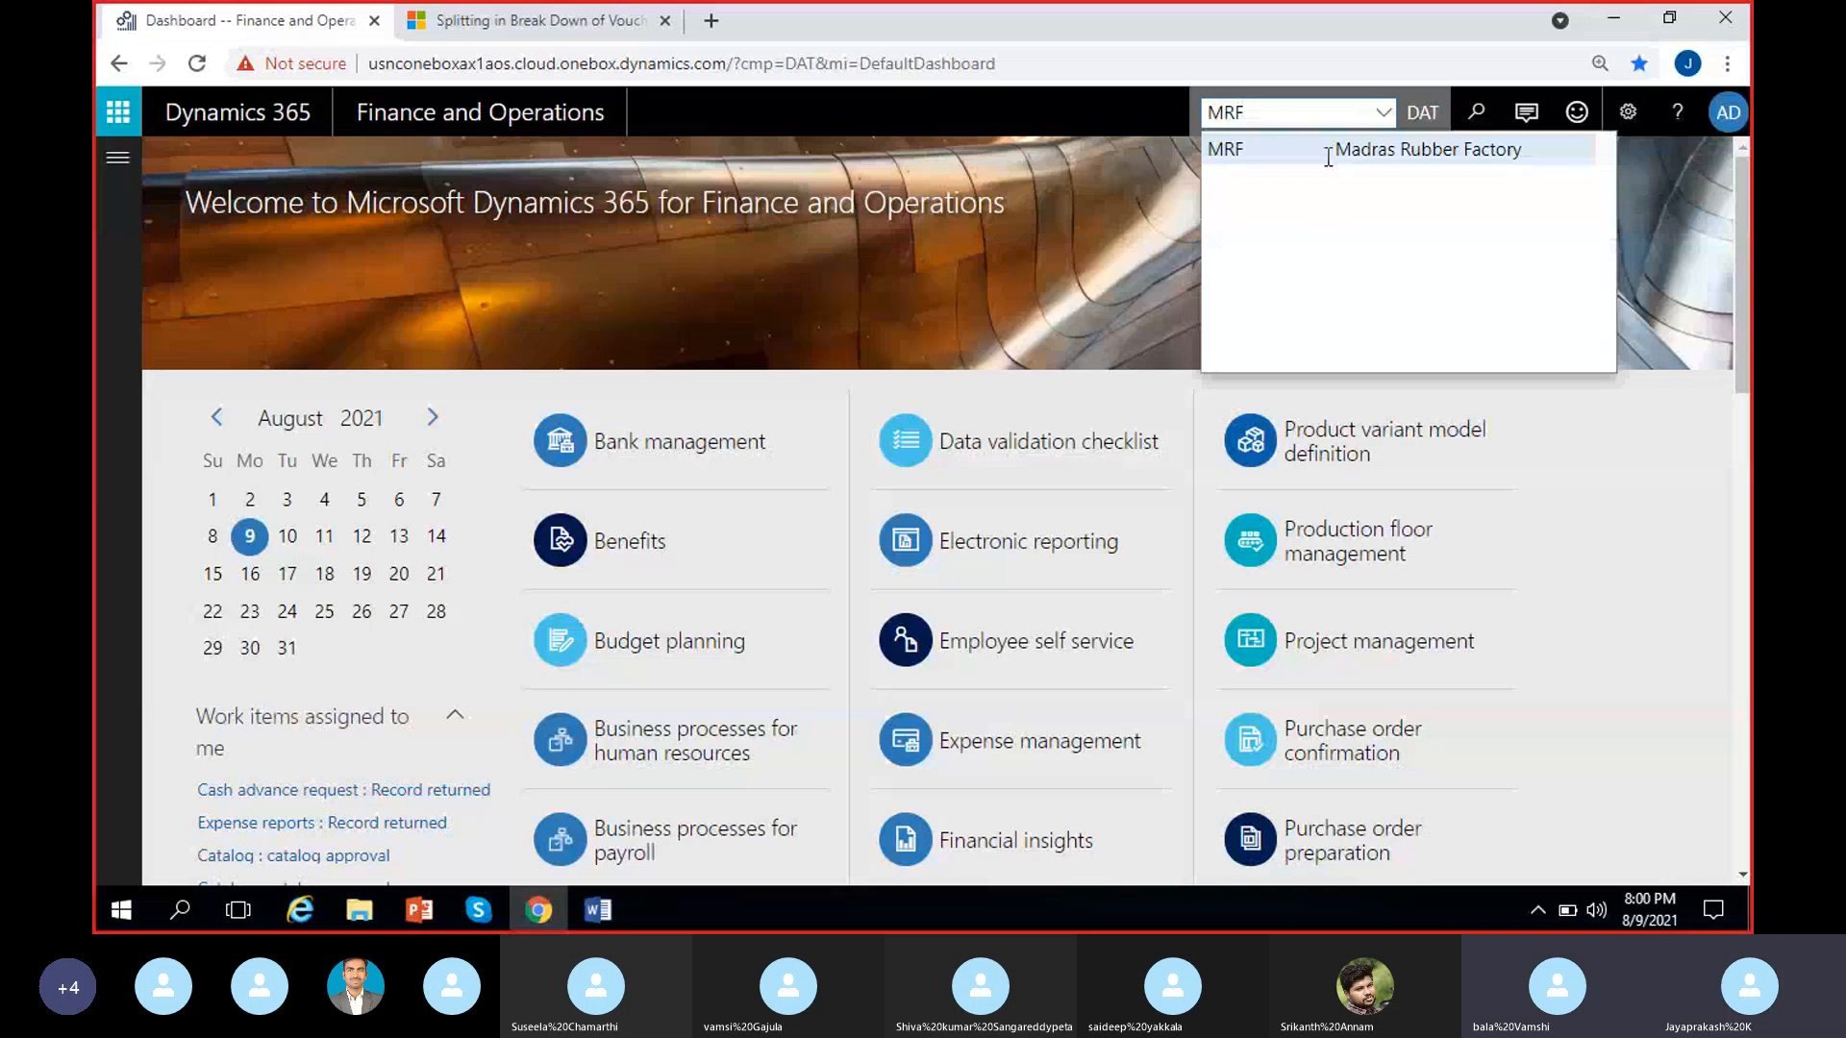
left_click(1325, 157)
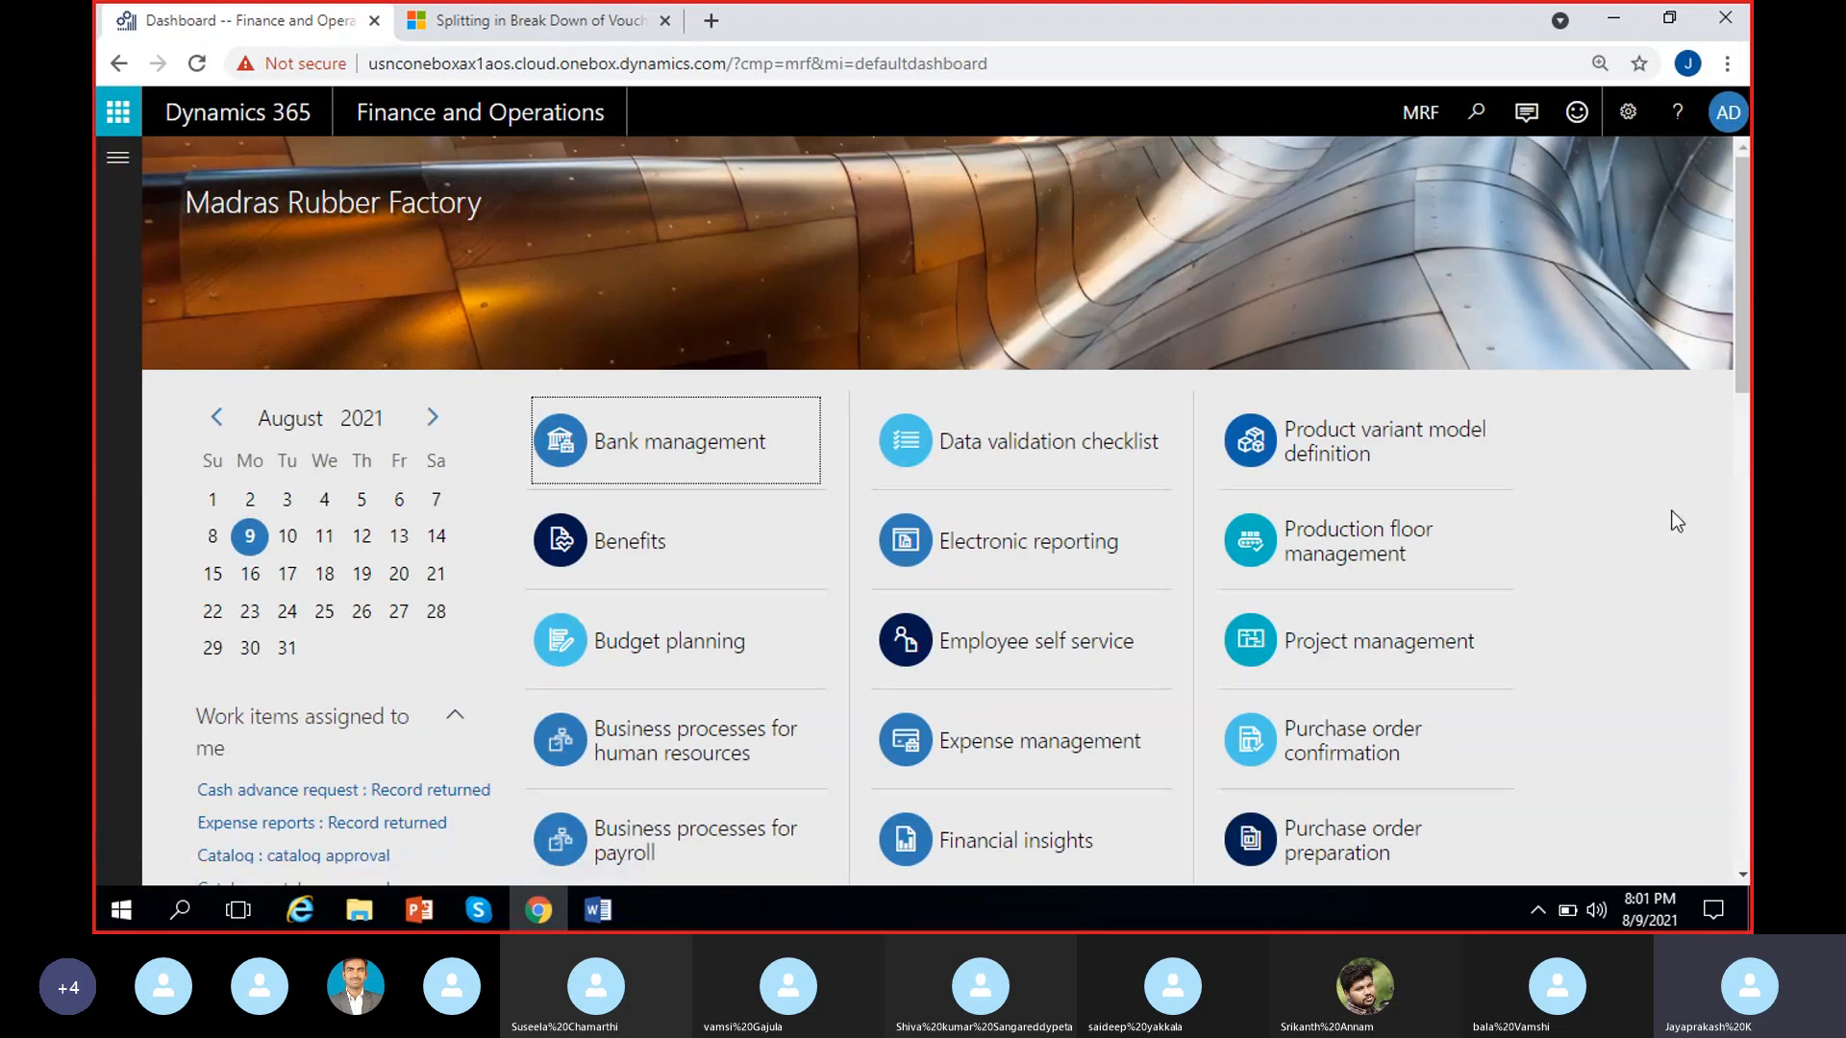
Expand the navigation pane and look through the list of modules
left_click(125, 169)
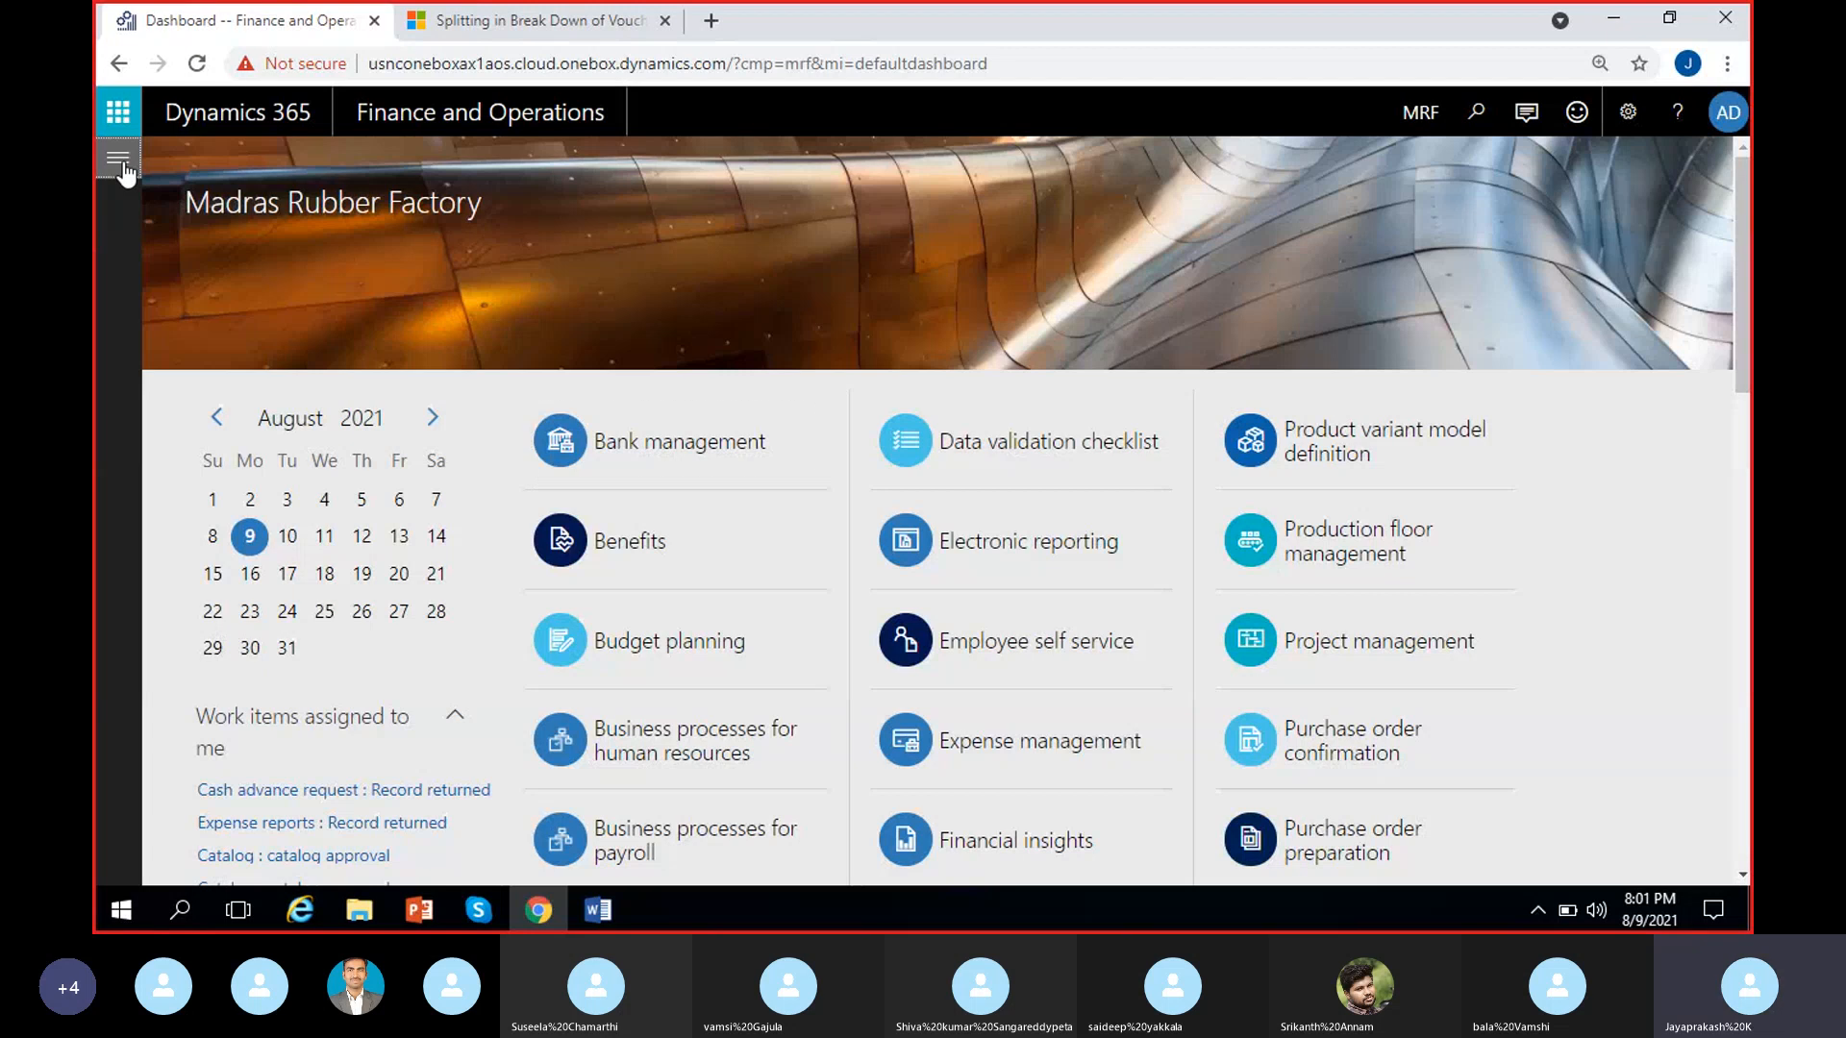
scroll(216, 447, "down", 1)
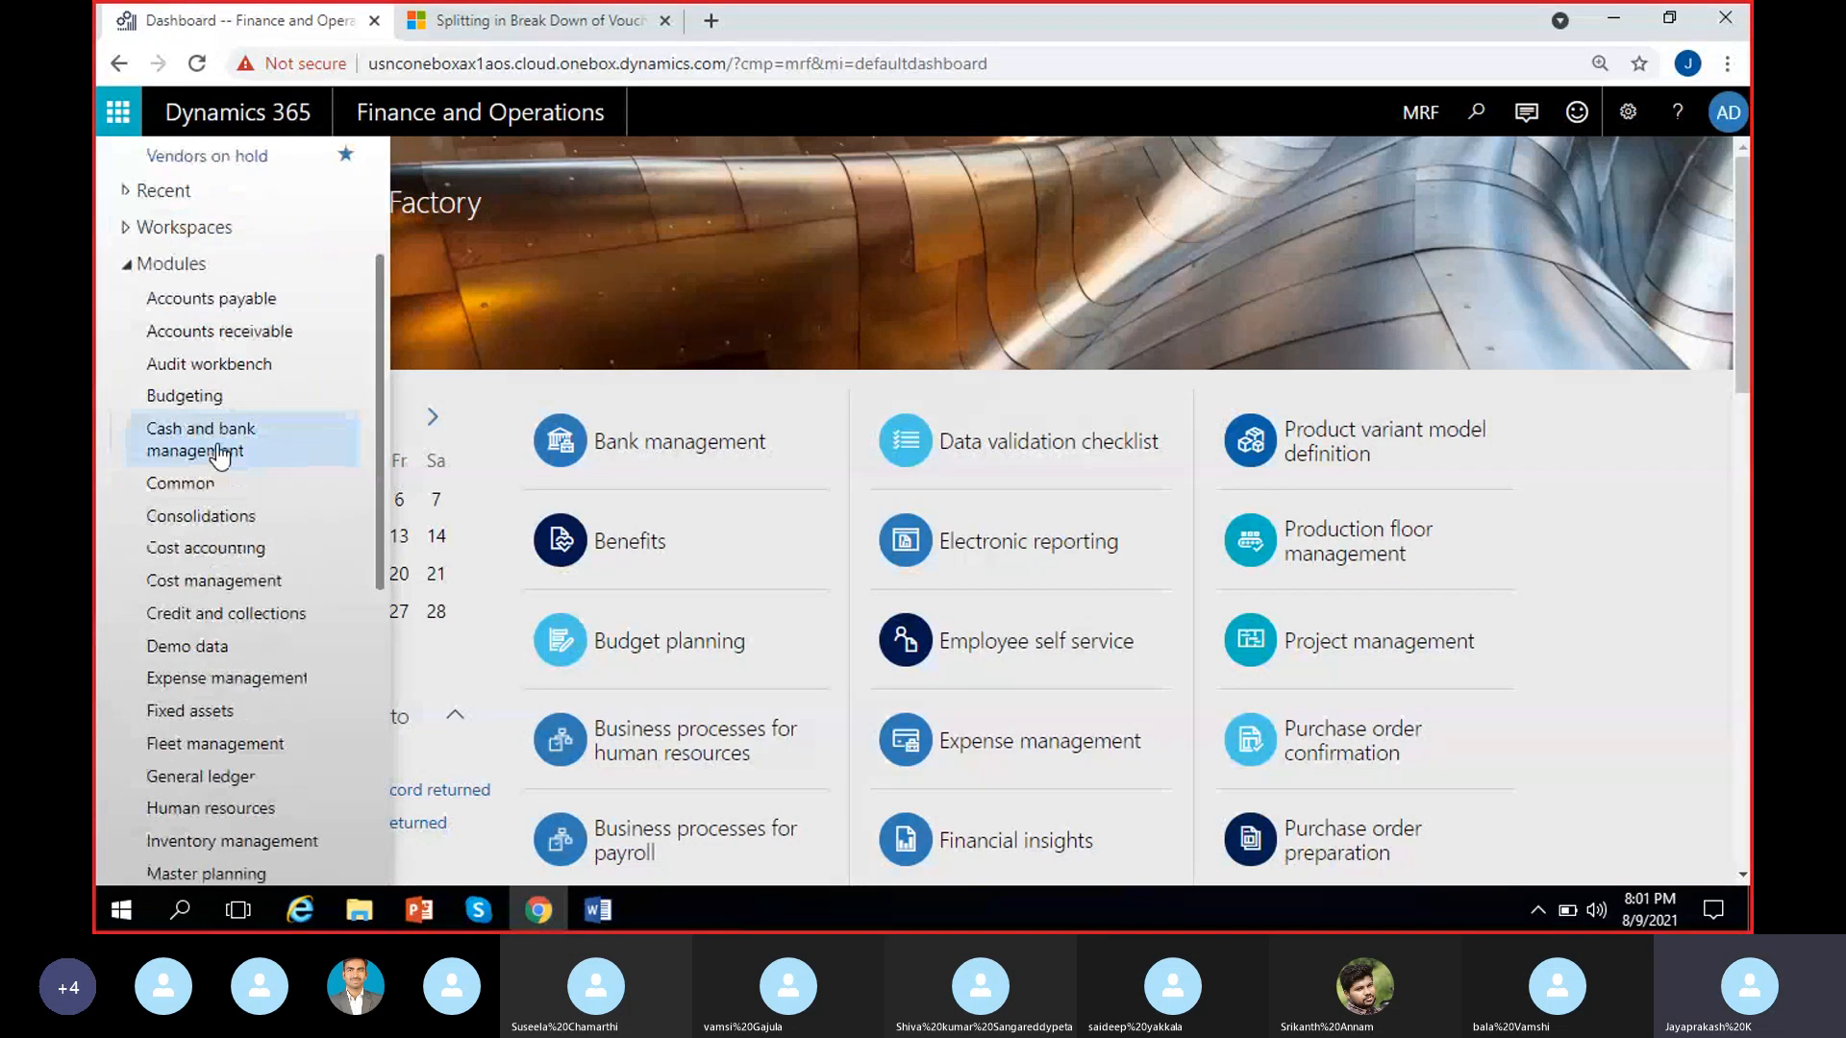
scroll(220, 456, "up", 2)
left_click(362, 913)
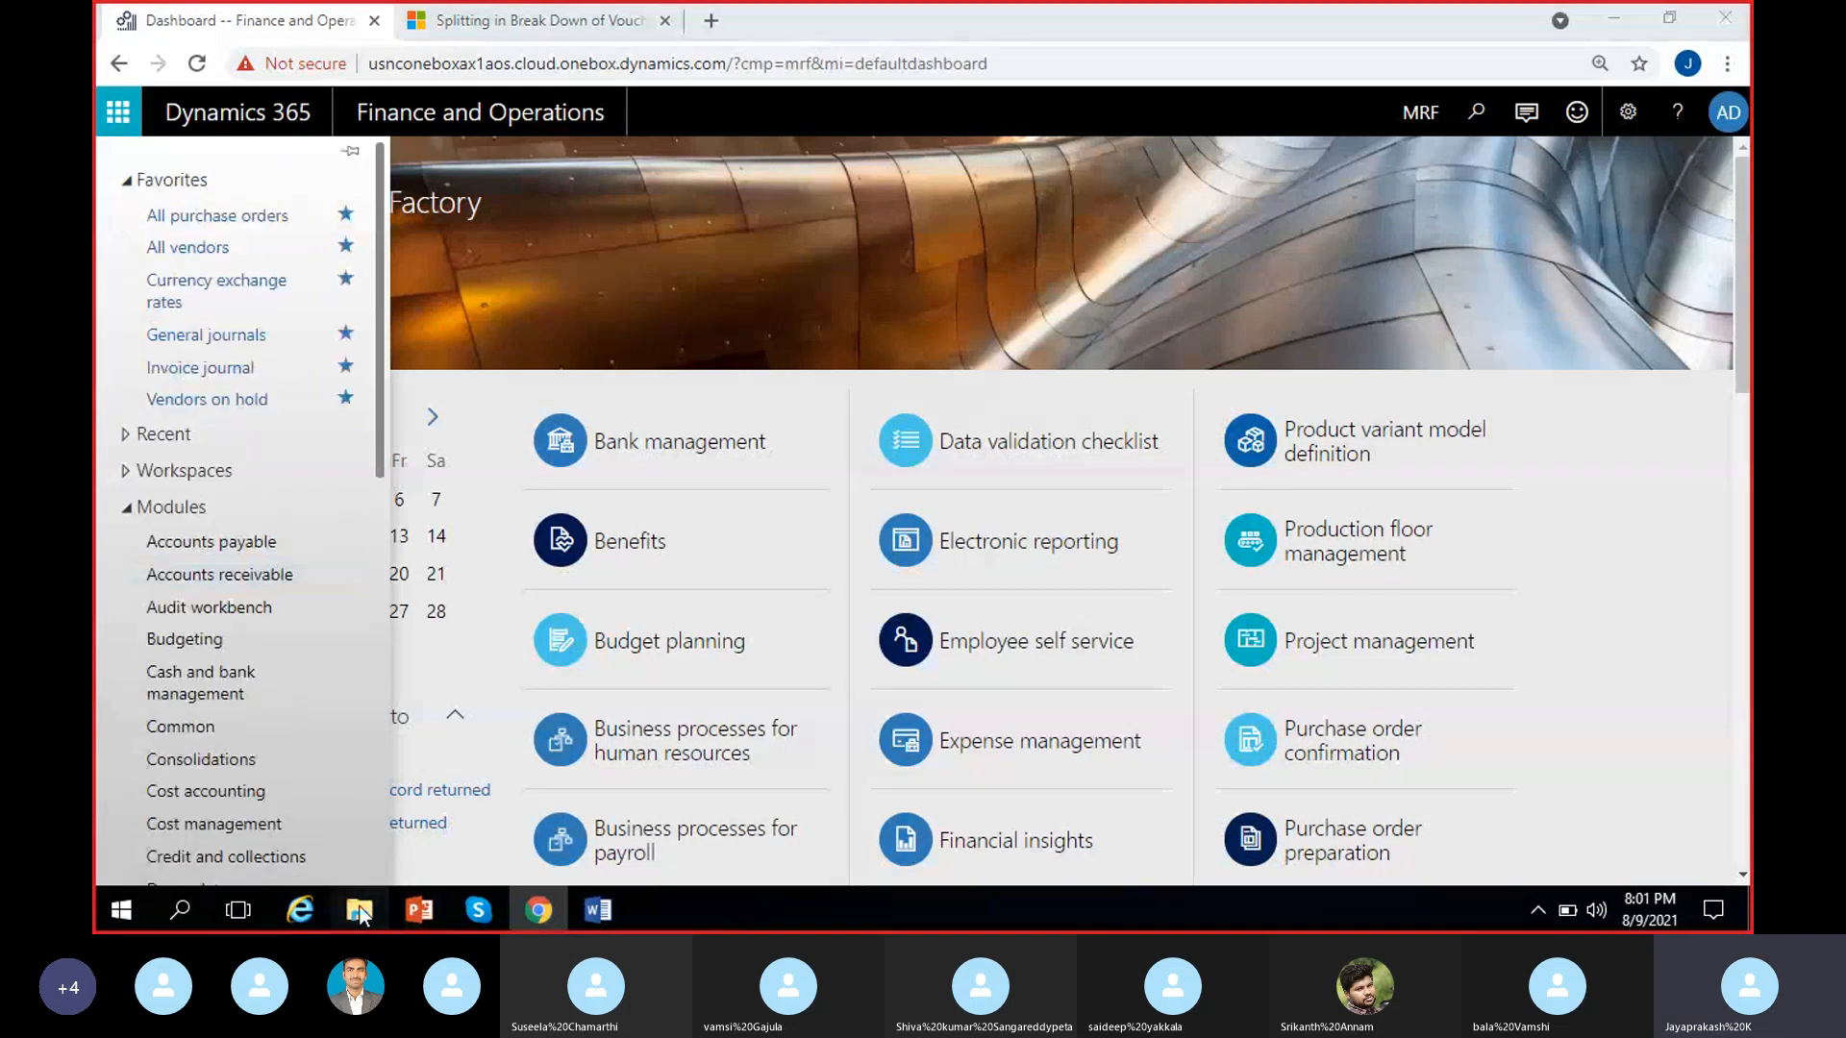
left_click(598, 910)
scroll(494, 545, "up", 4)
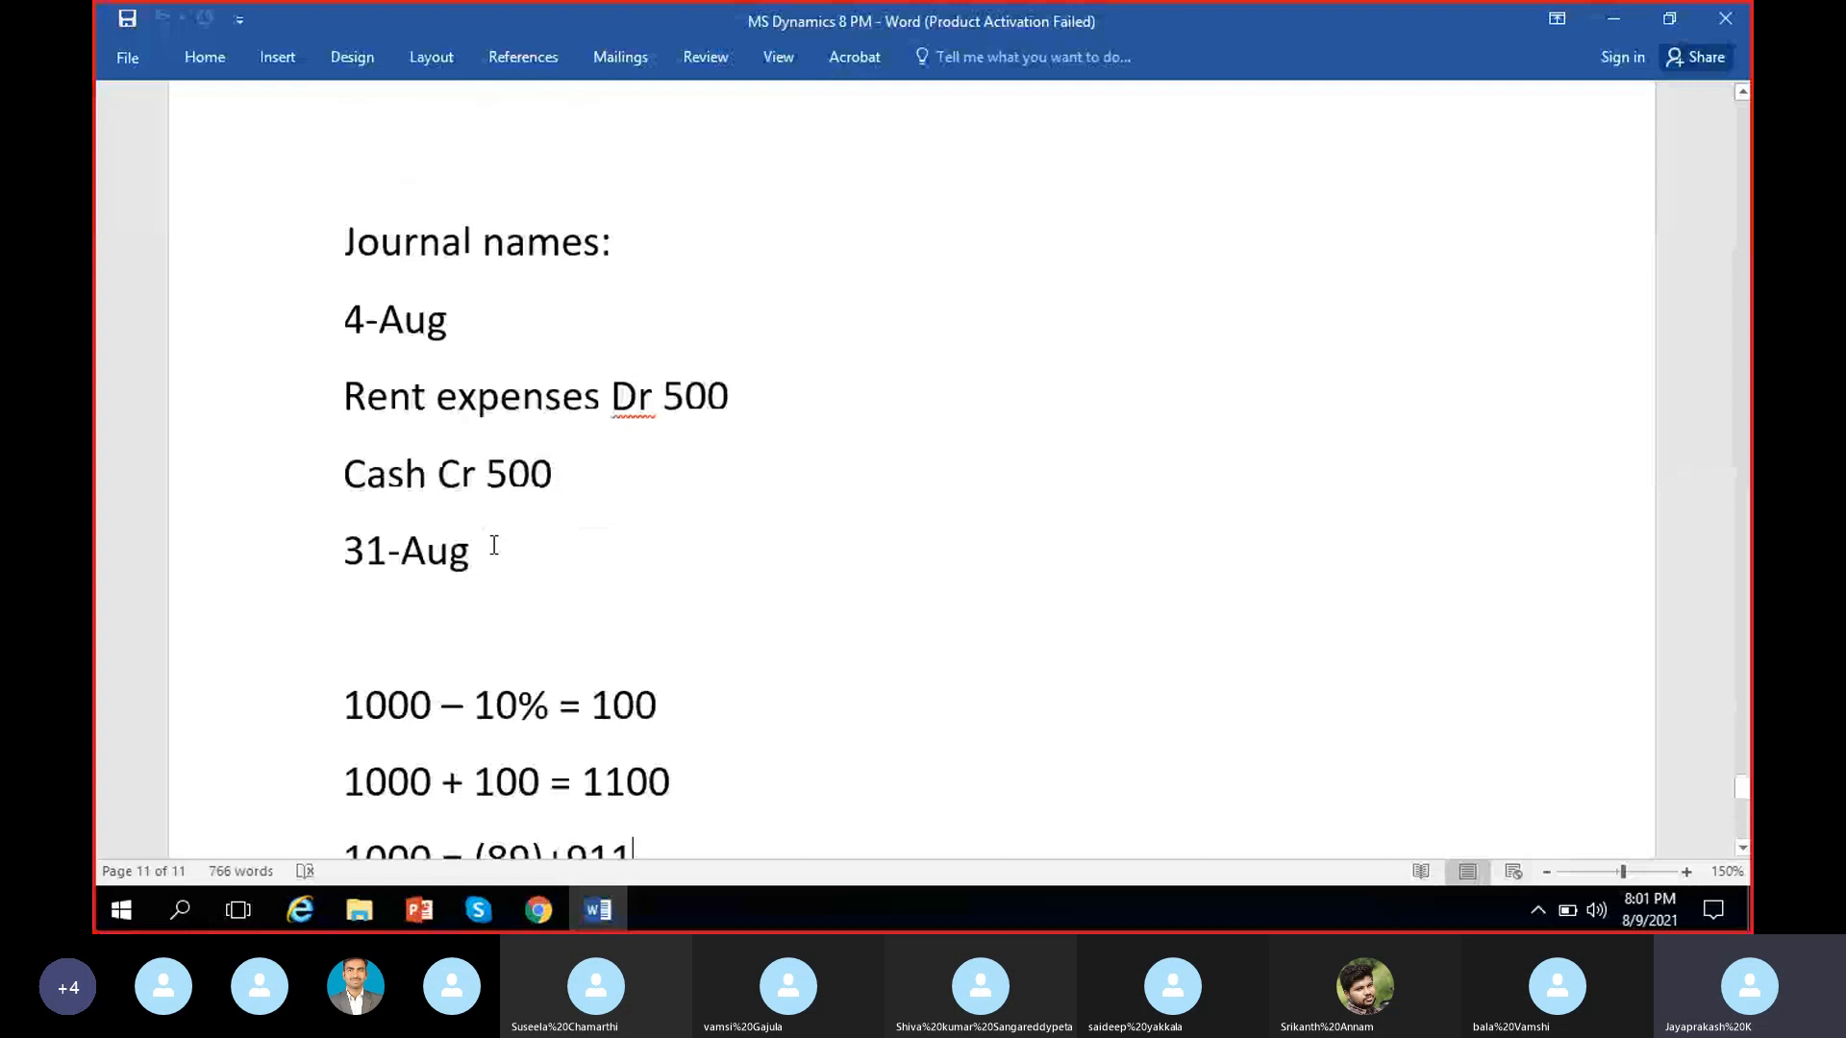
scroll(493, 544, "down", 4)
left_click(1613, 19)
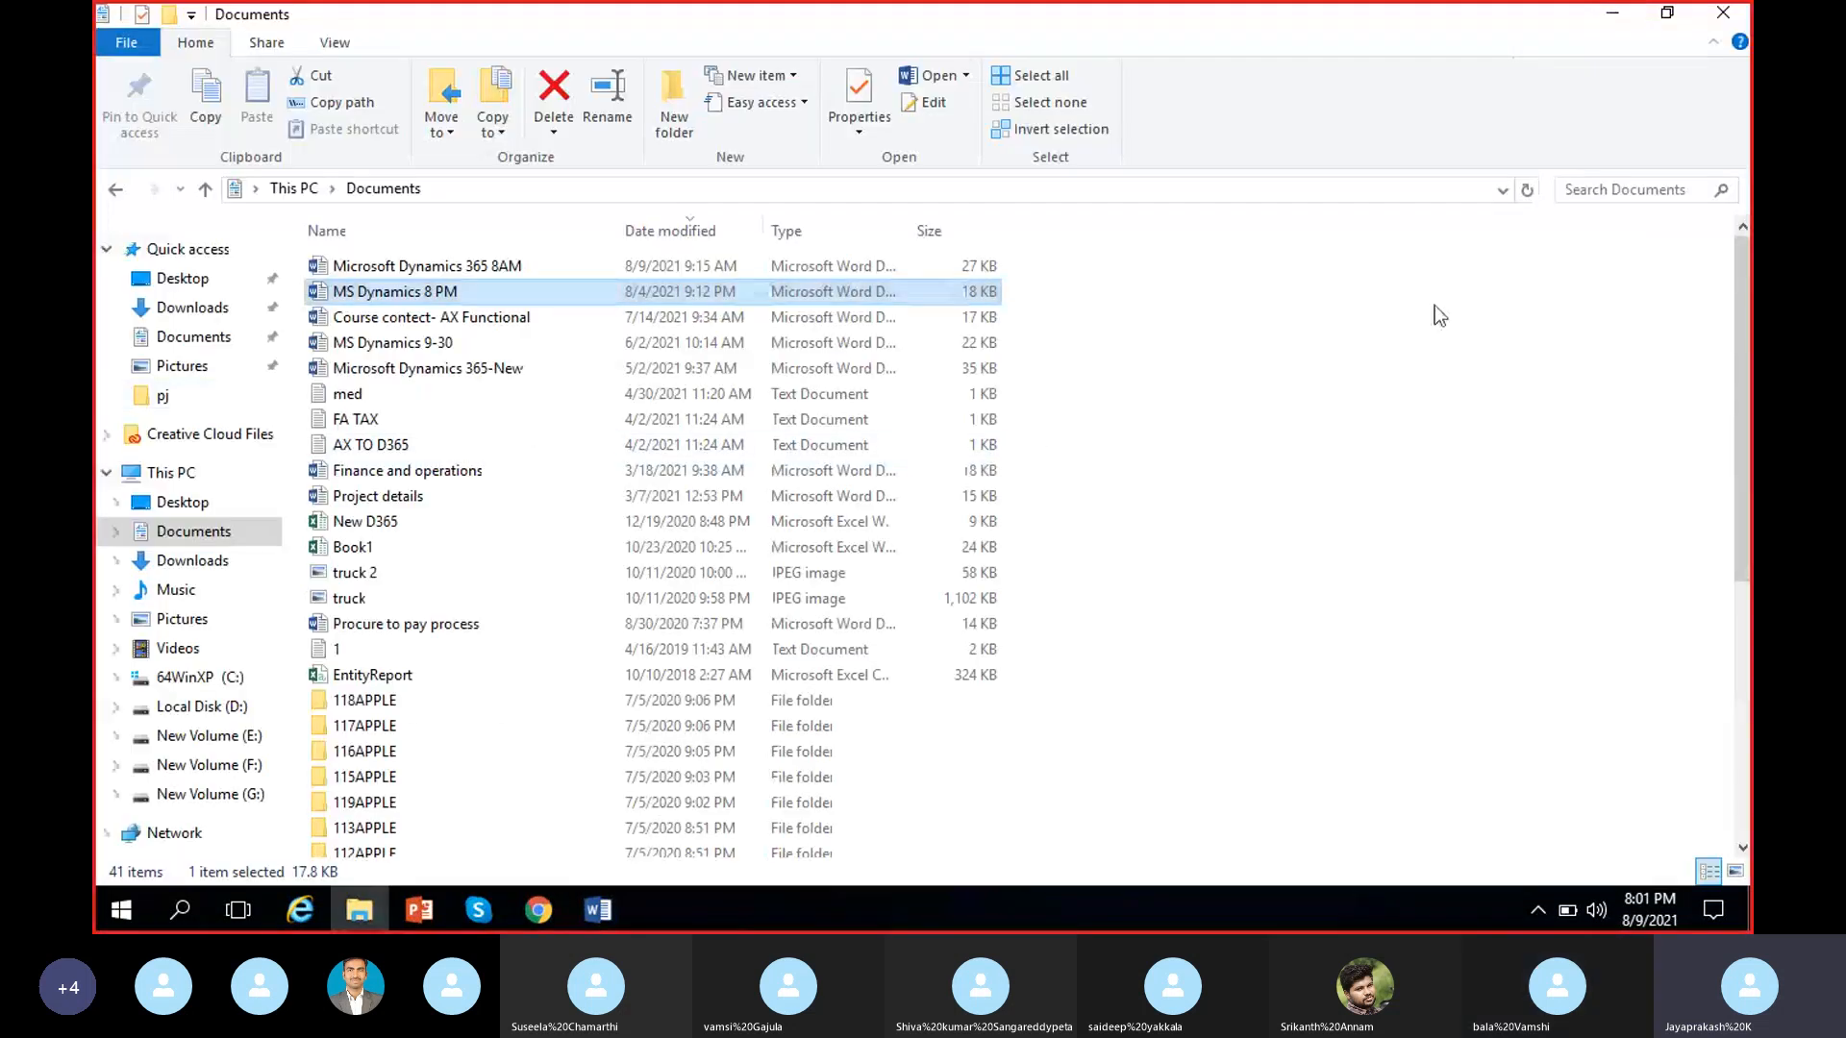
left_click(1619, 16)
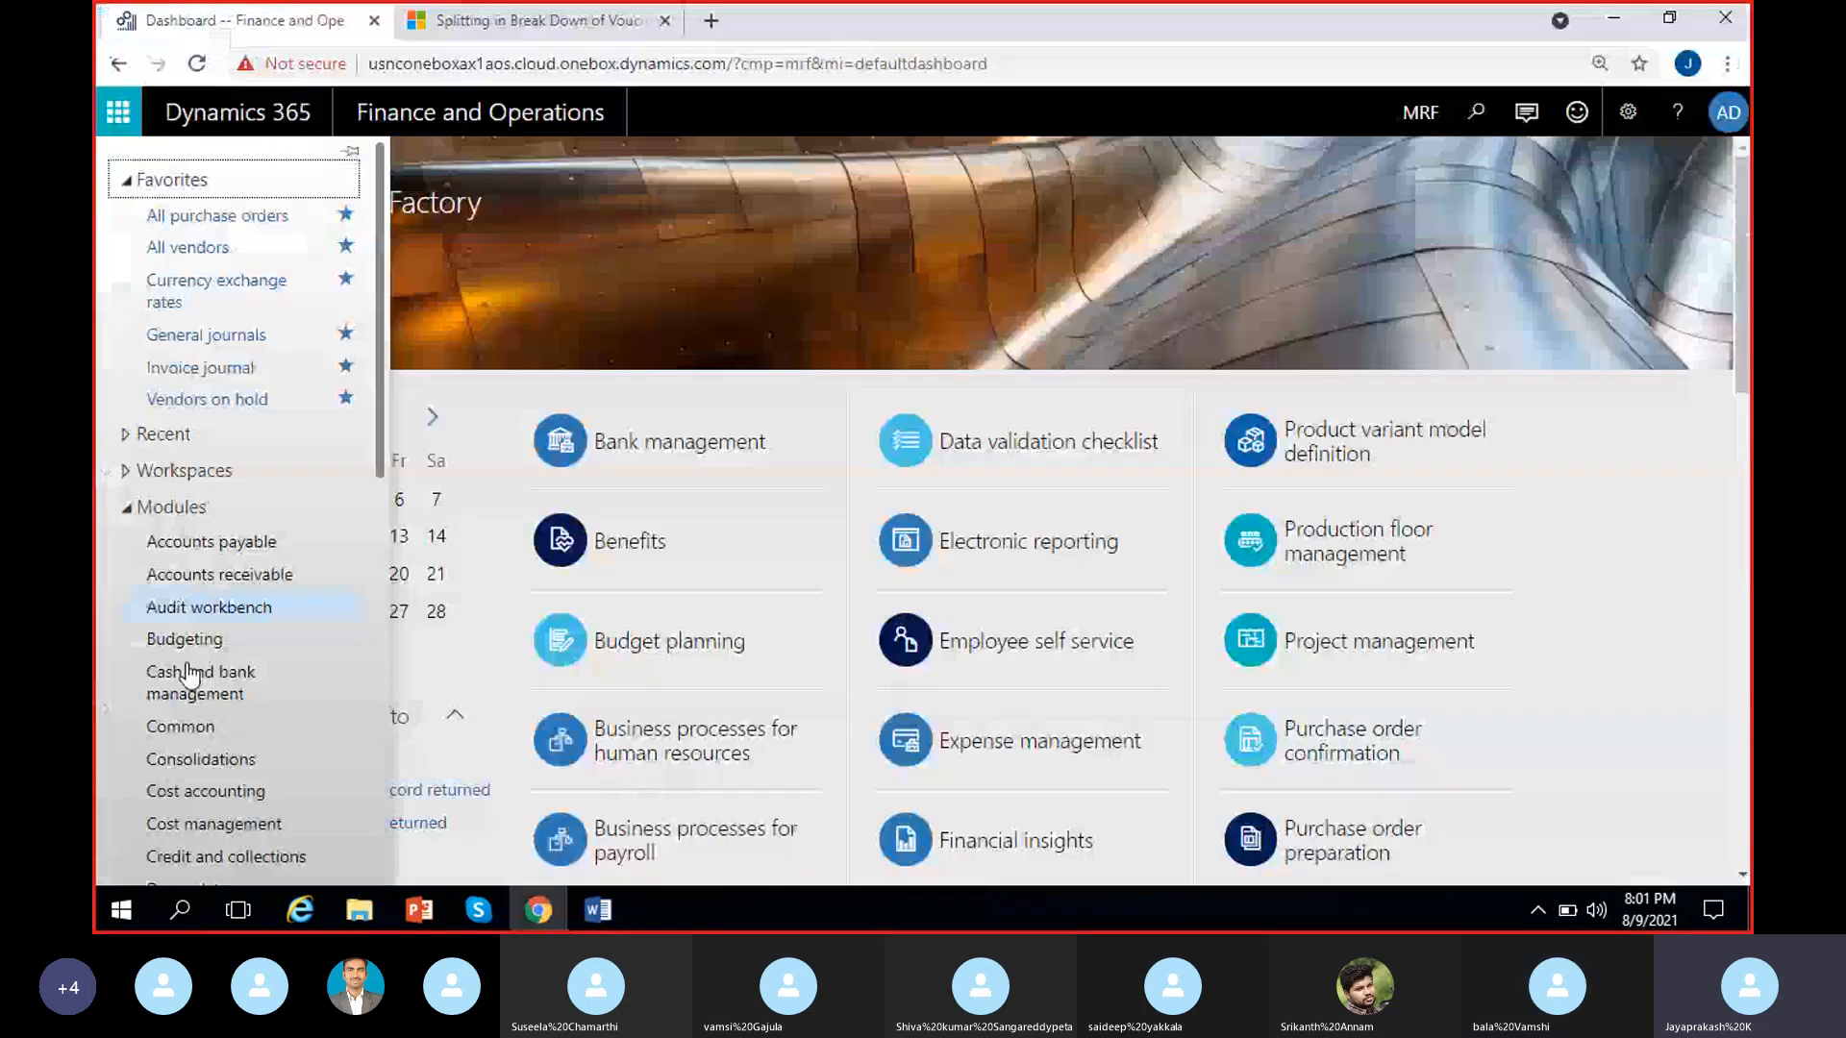
Open the General journals page of the General ledger module
scroll(190, 678, "down", 3)
left_click(189, 780)
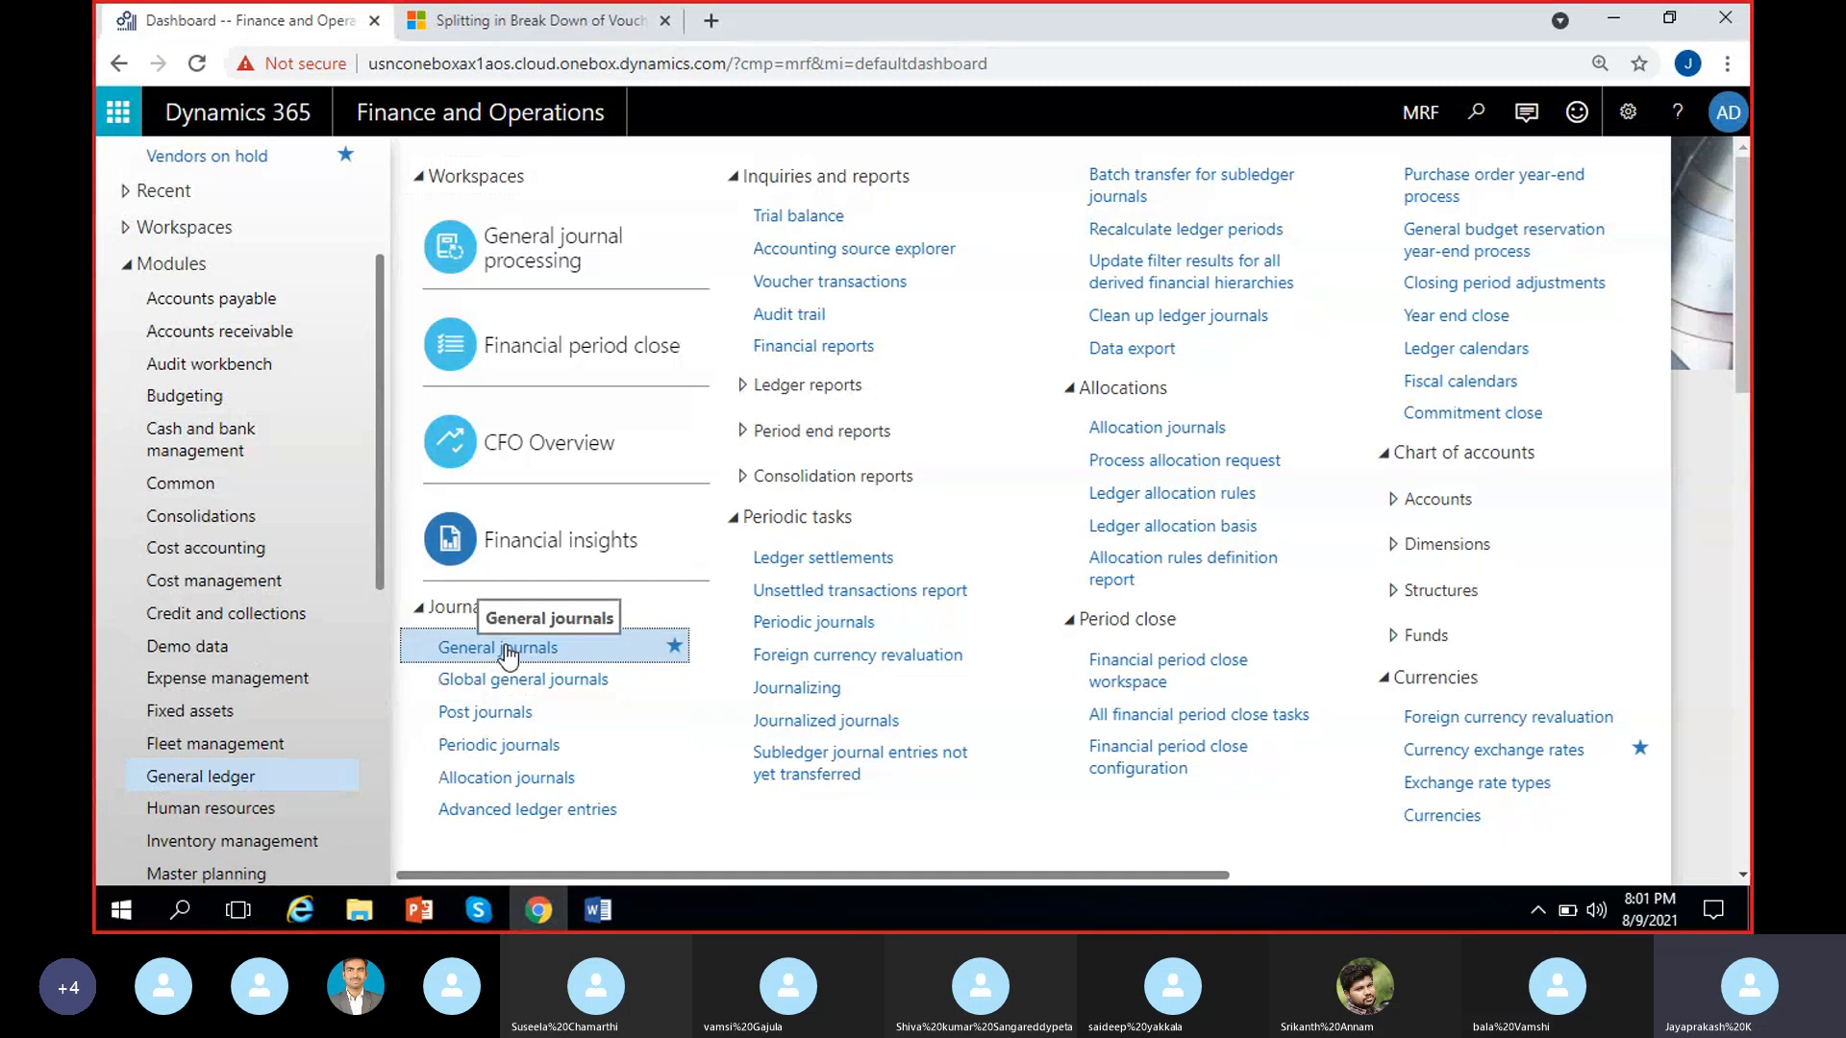
left_click(507, 652)
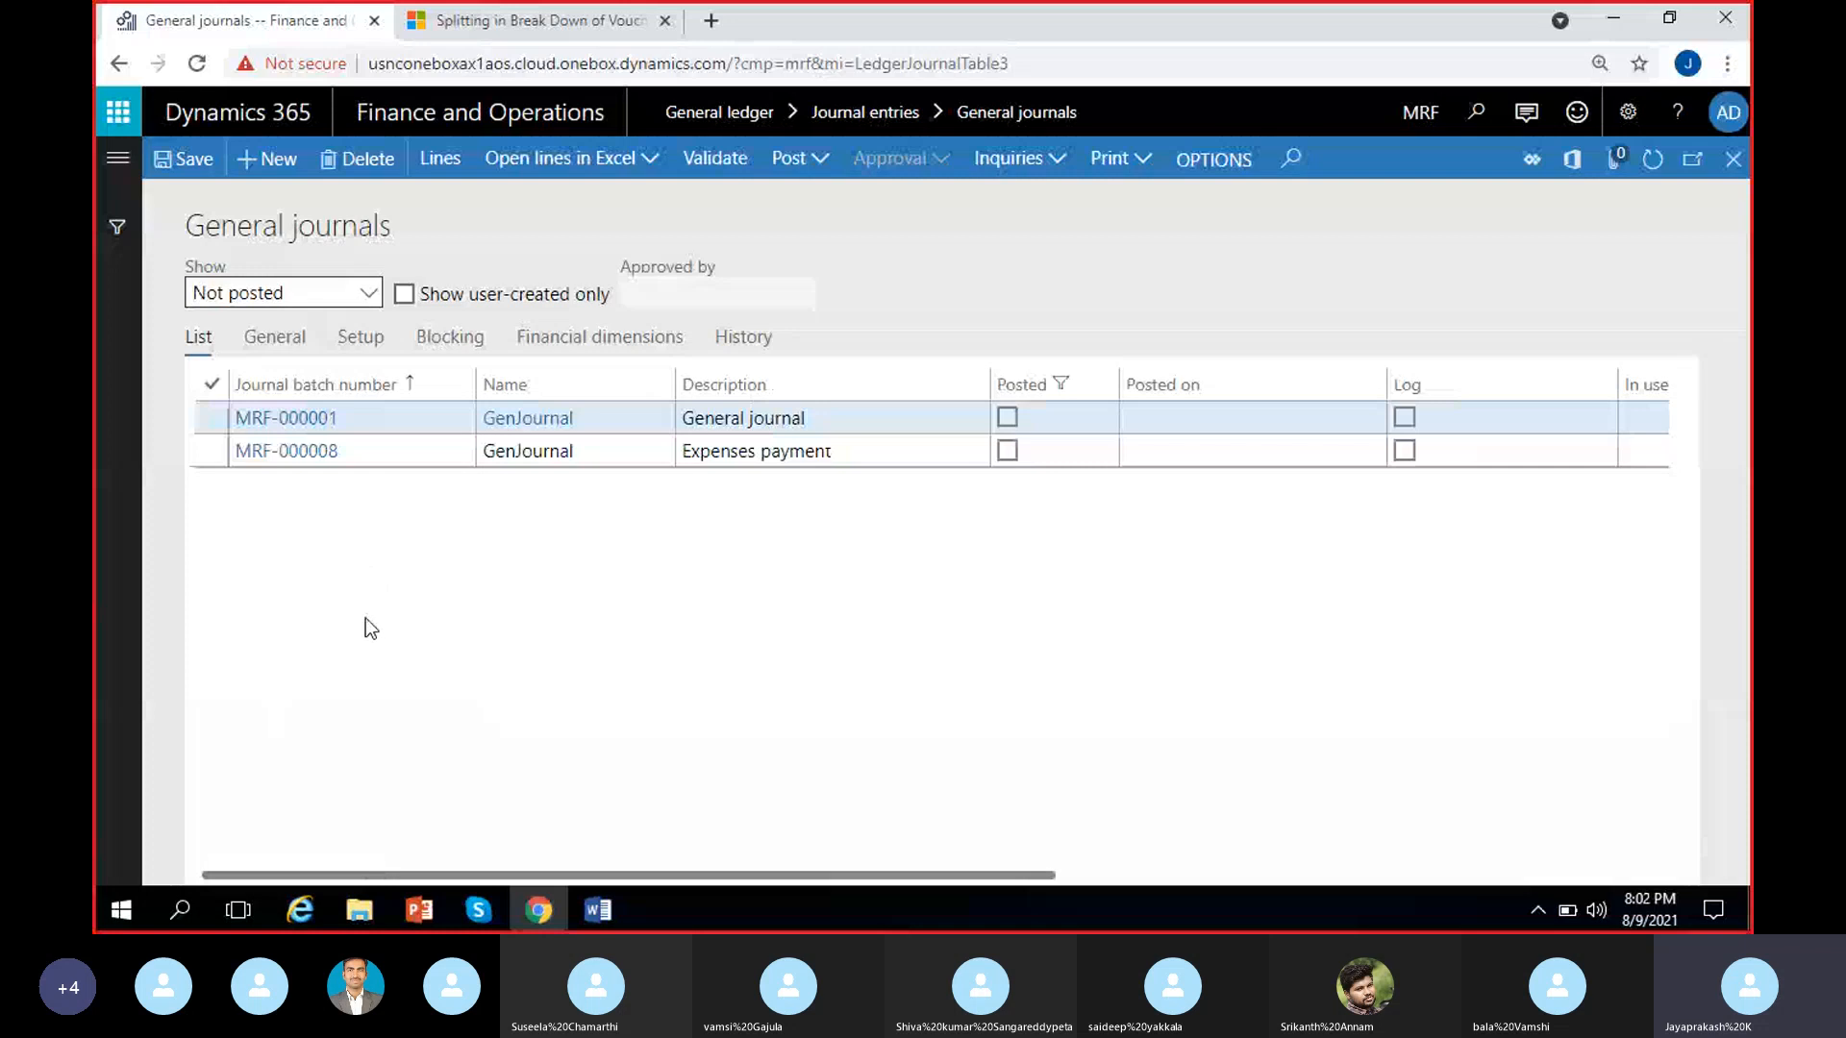
Filter the general journals to Posted to view them, and return the filter to Not posted
left_click(368, 293)
left_click(242, 389)
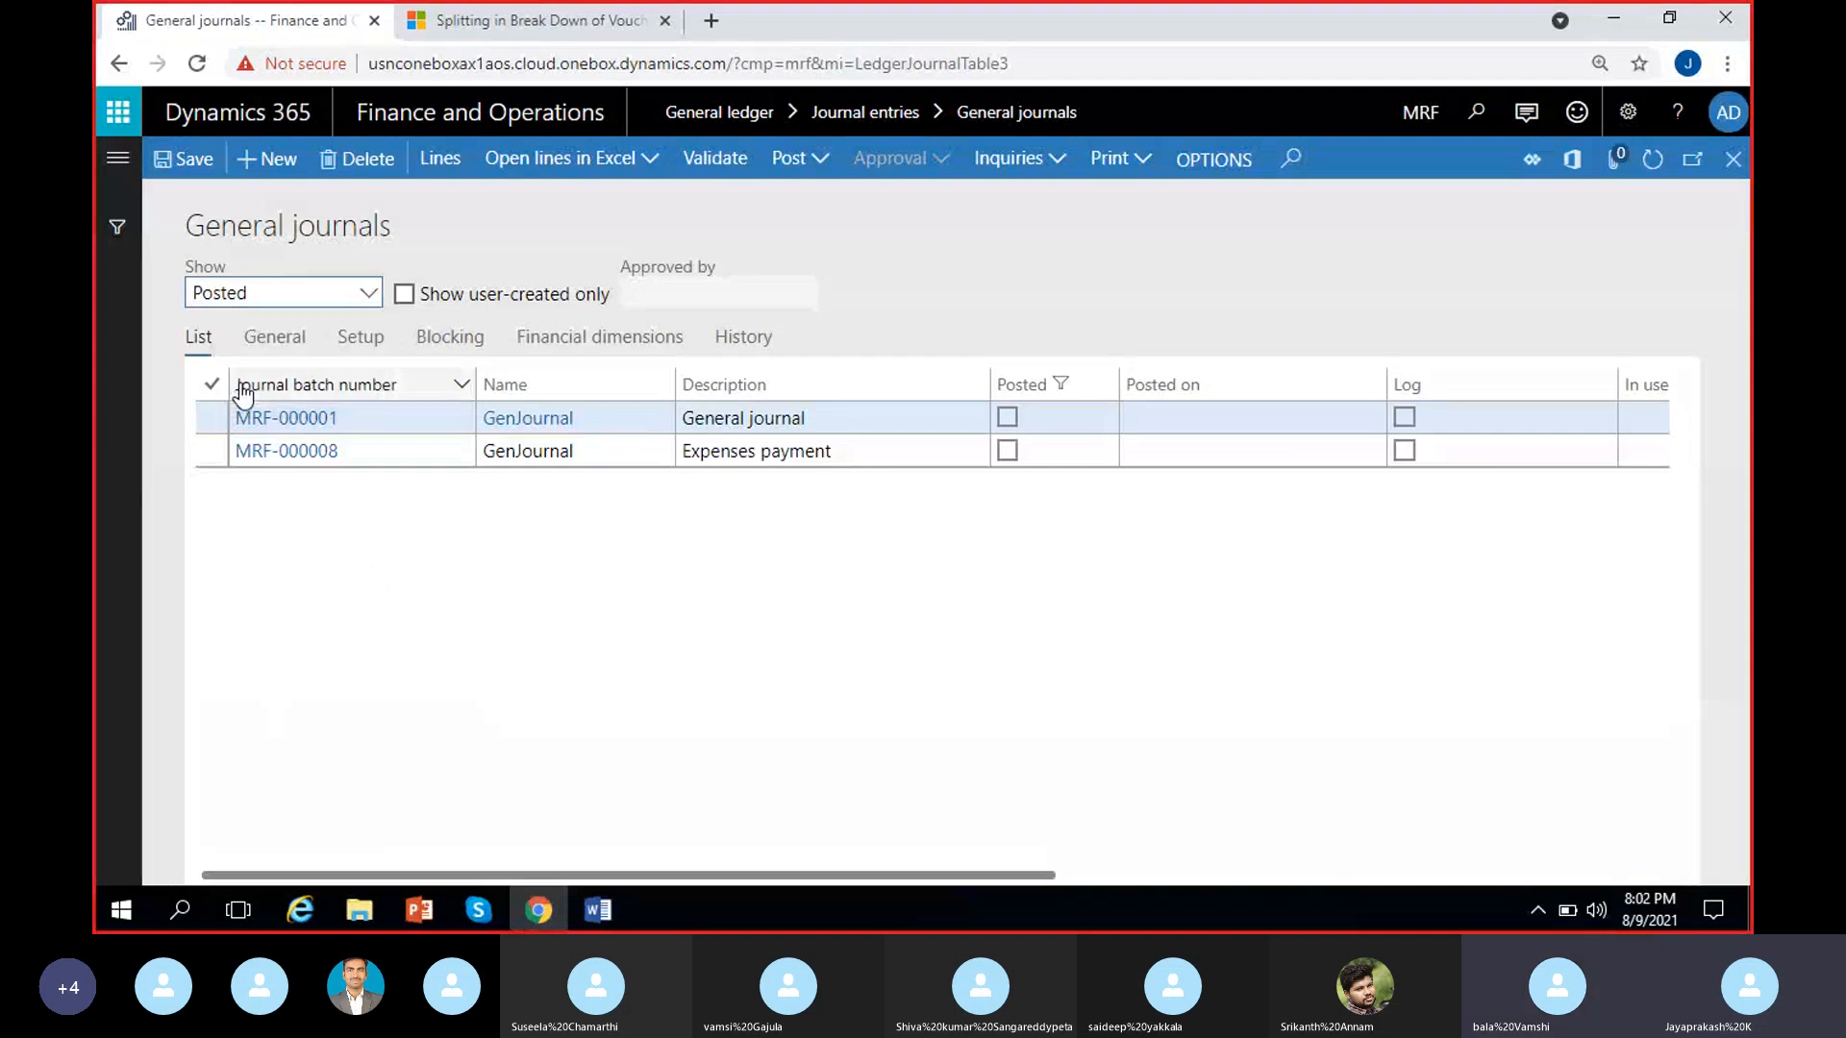
left_click(442, 554)
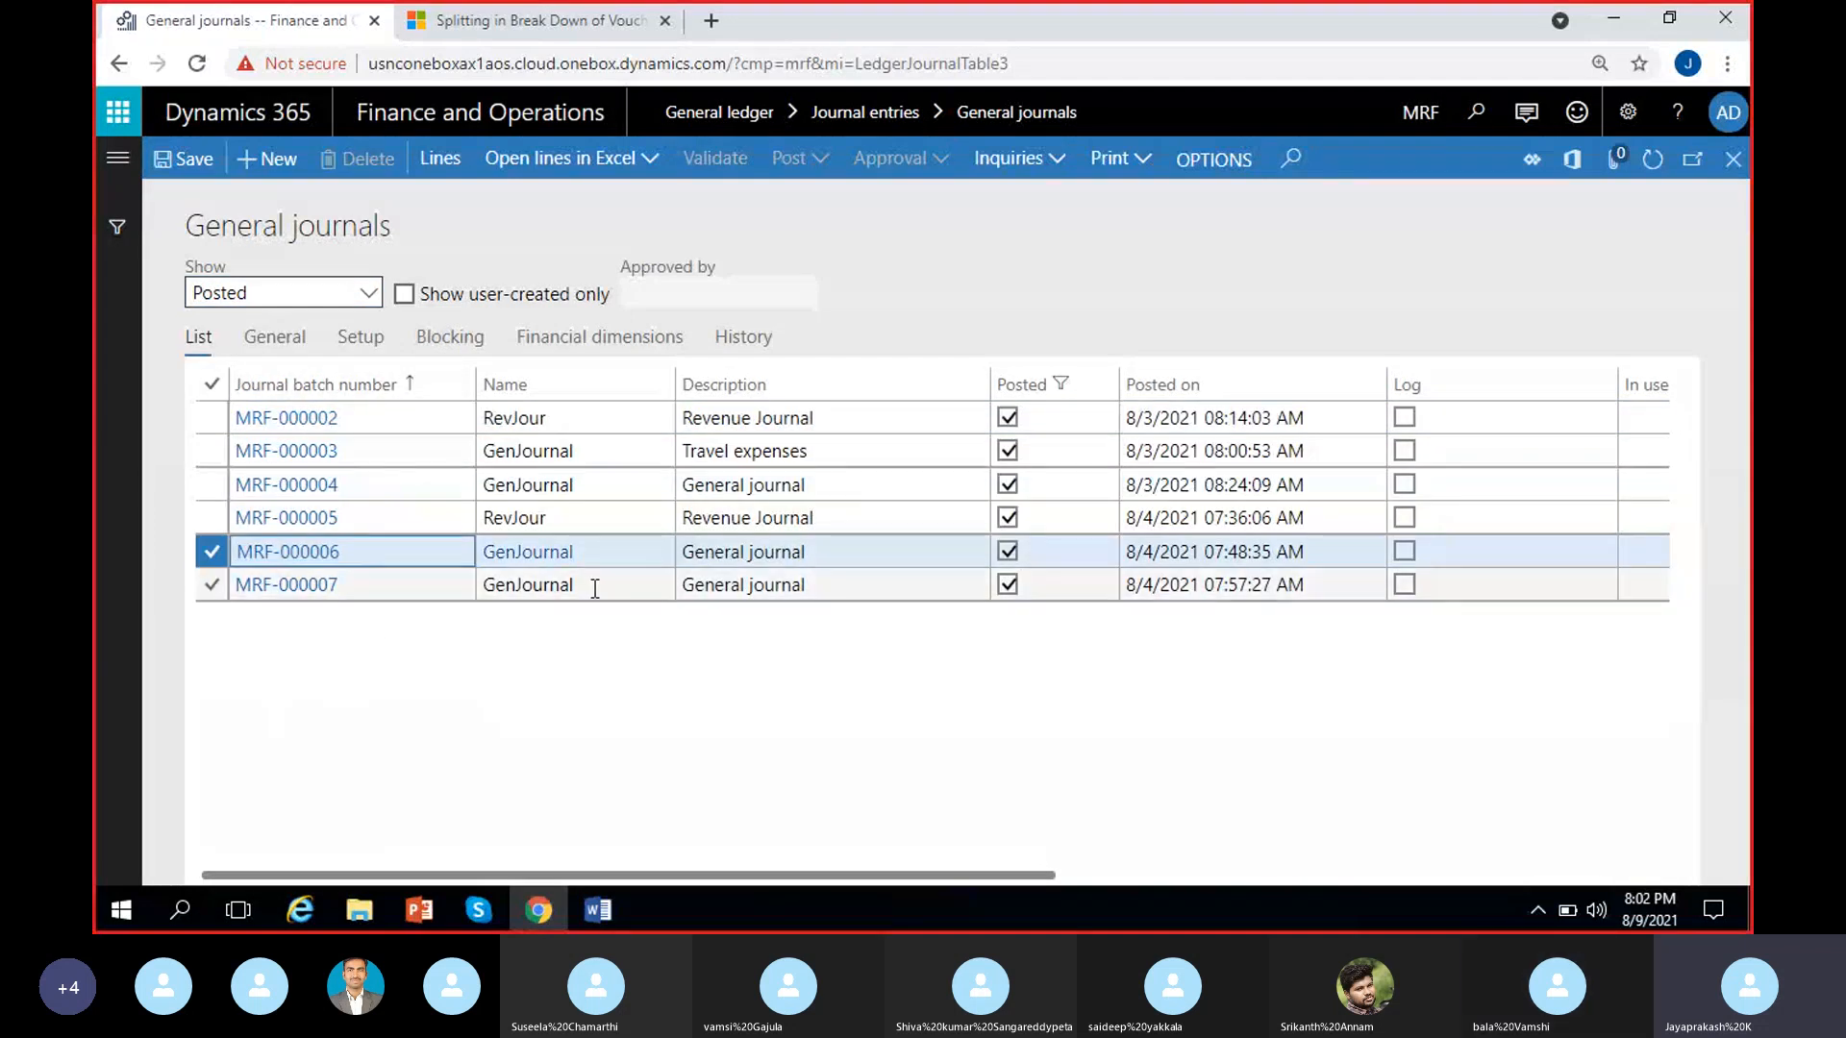
left_click(367, 293)
left_click(285, 361)
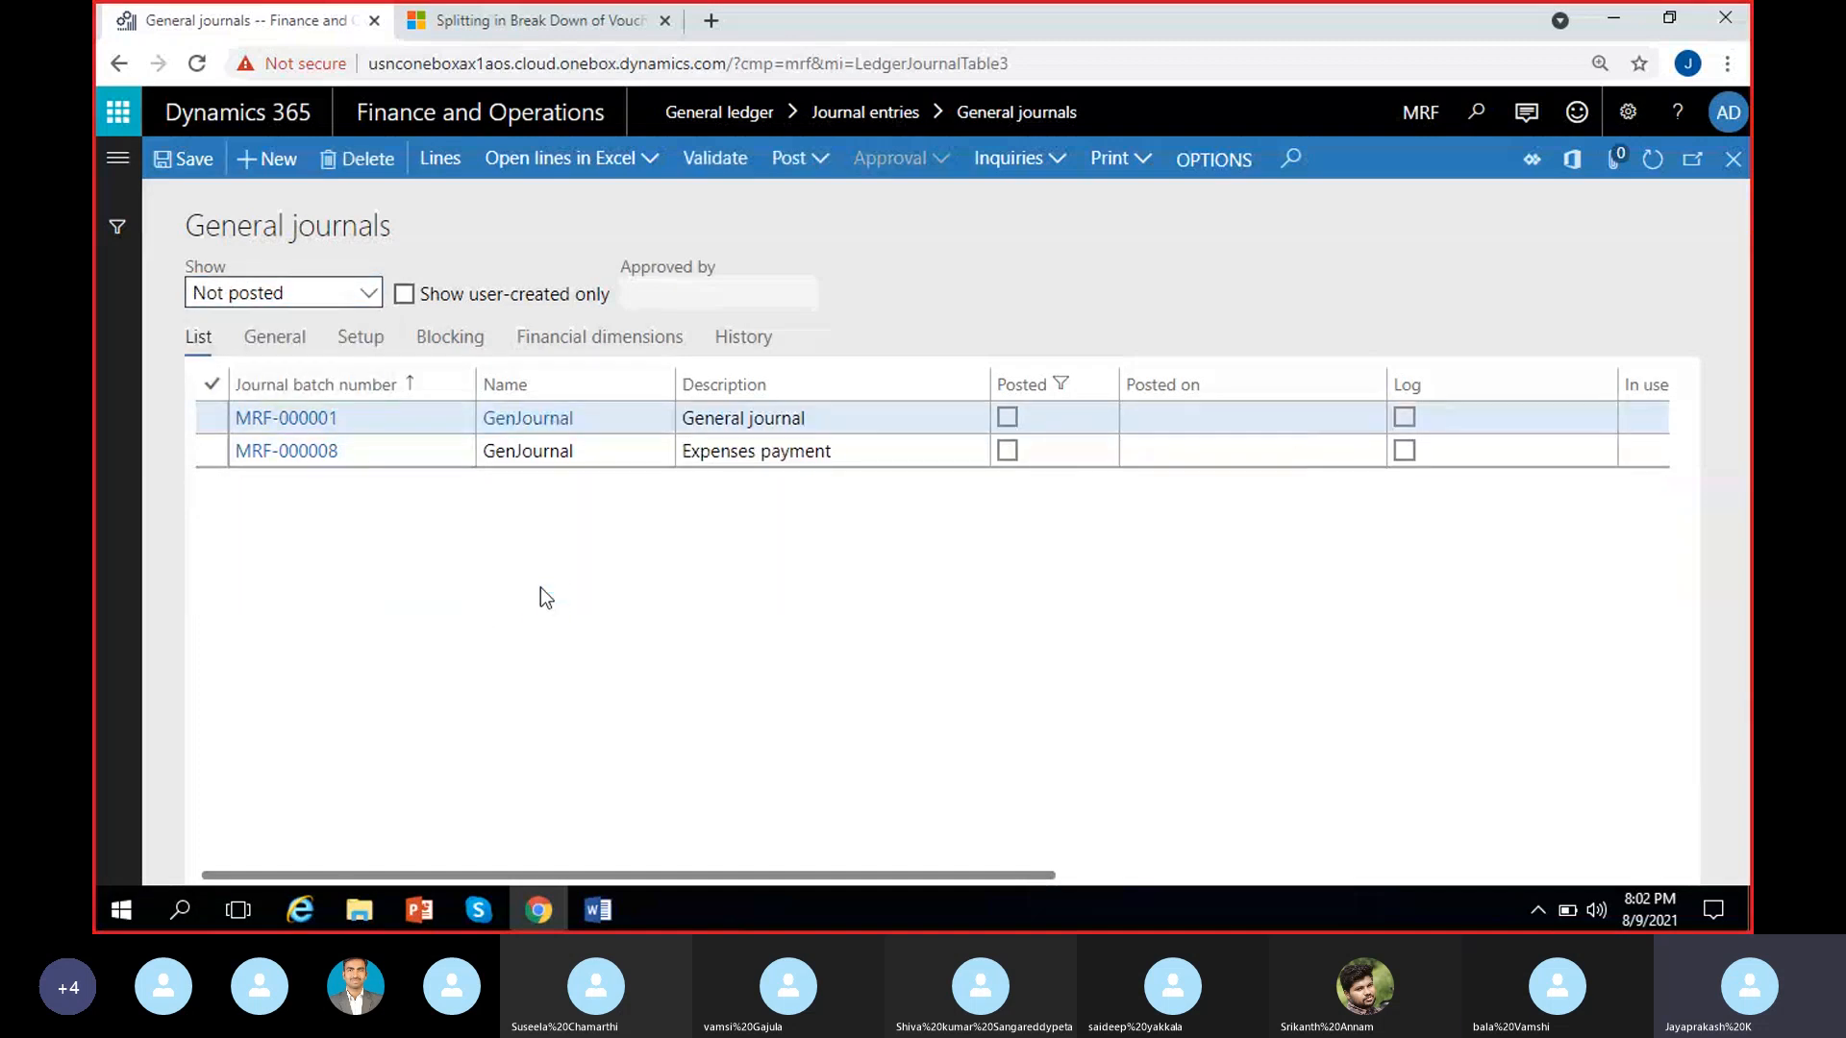
Examine the general details of the unposted General journal batch, including its detail level and lines limit
left_click(276, 349)
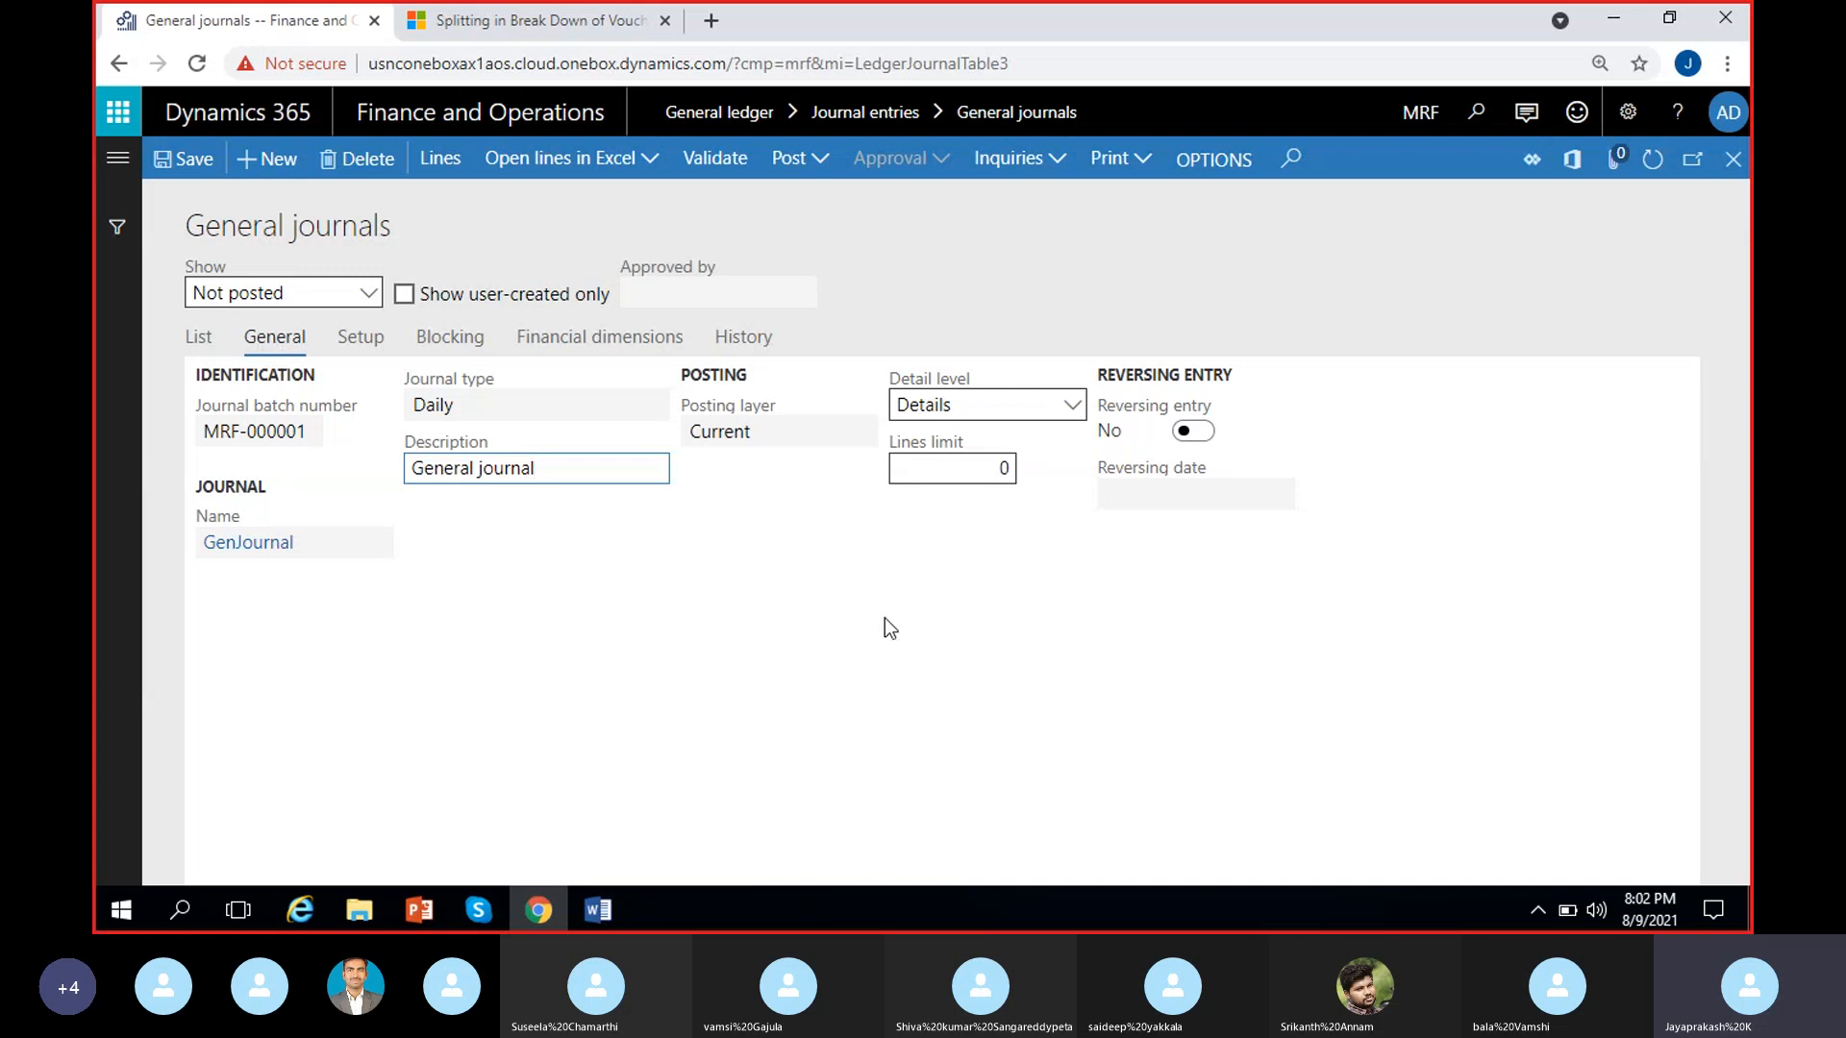
left_click(865, 572)
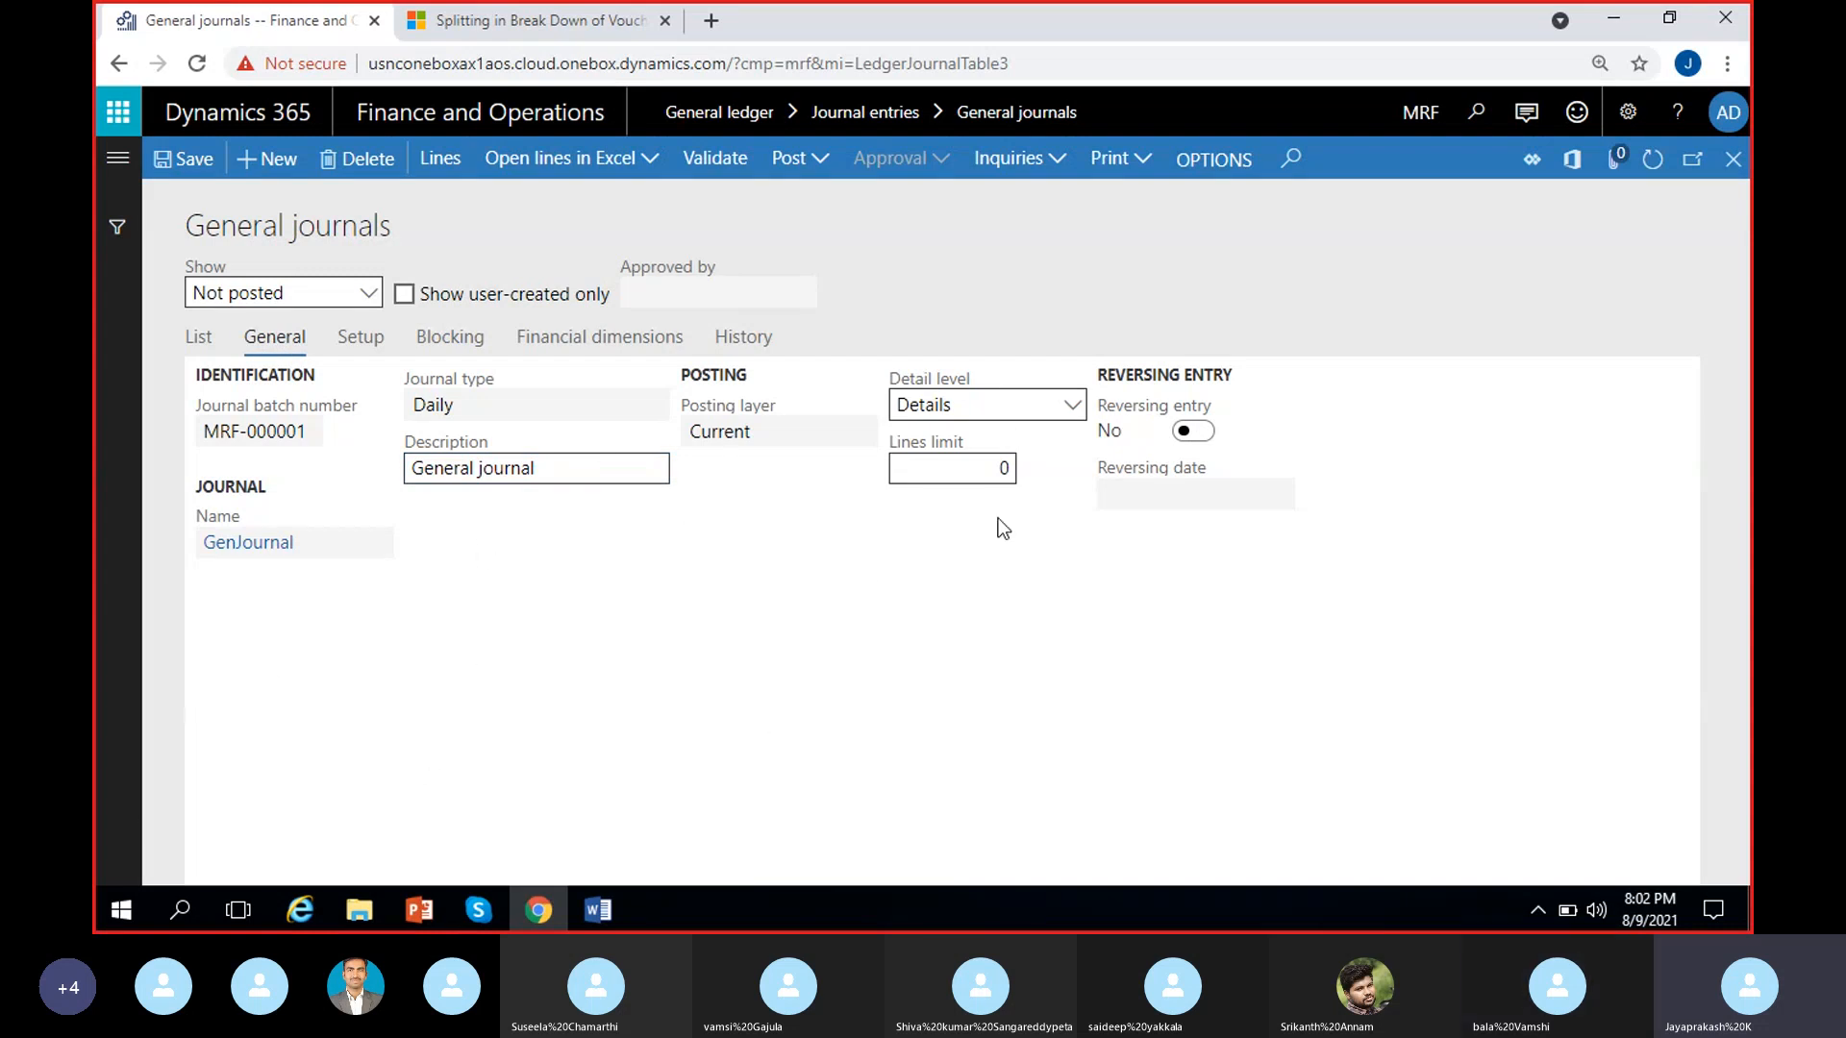
left_click(946, 473)
Set Amounts include sales tax to No in the setup details of the General journal batch
left_click(351, 339)
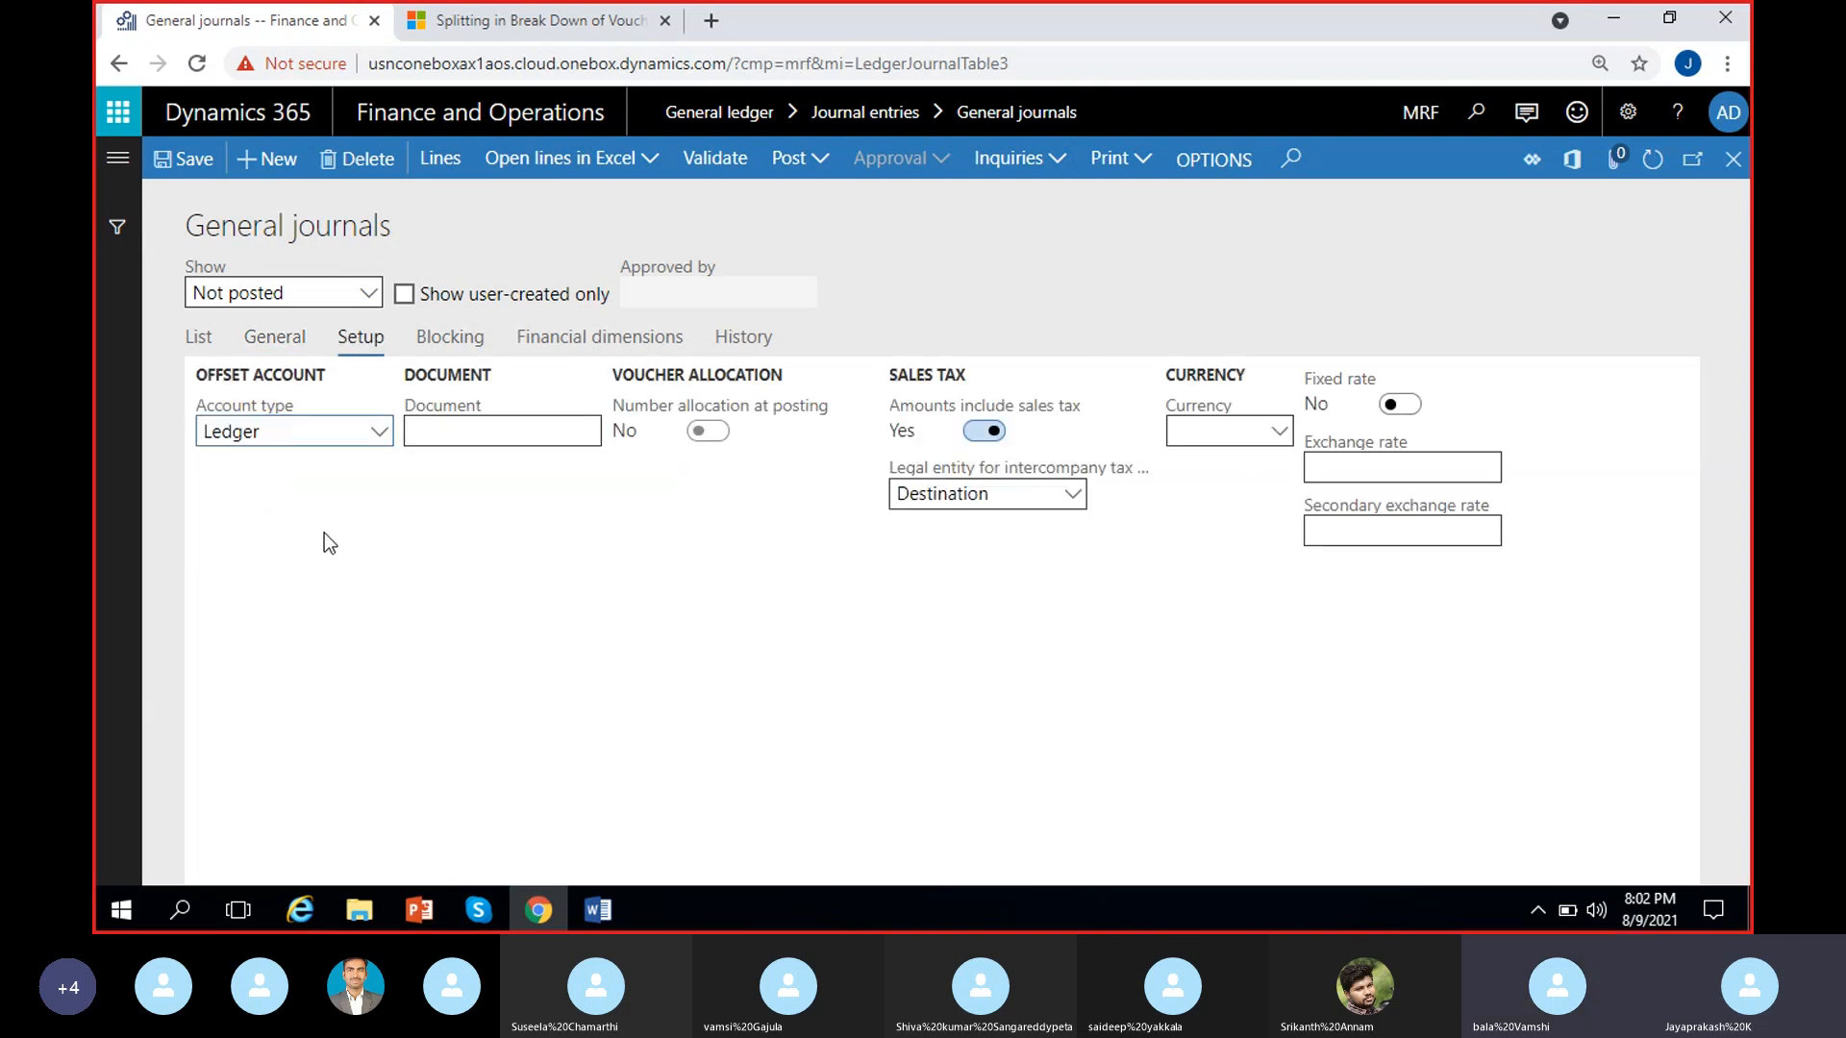
left_click(420, 611)
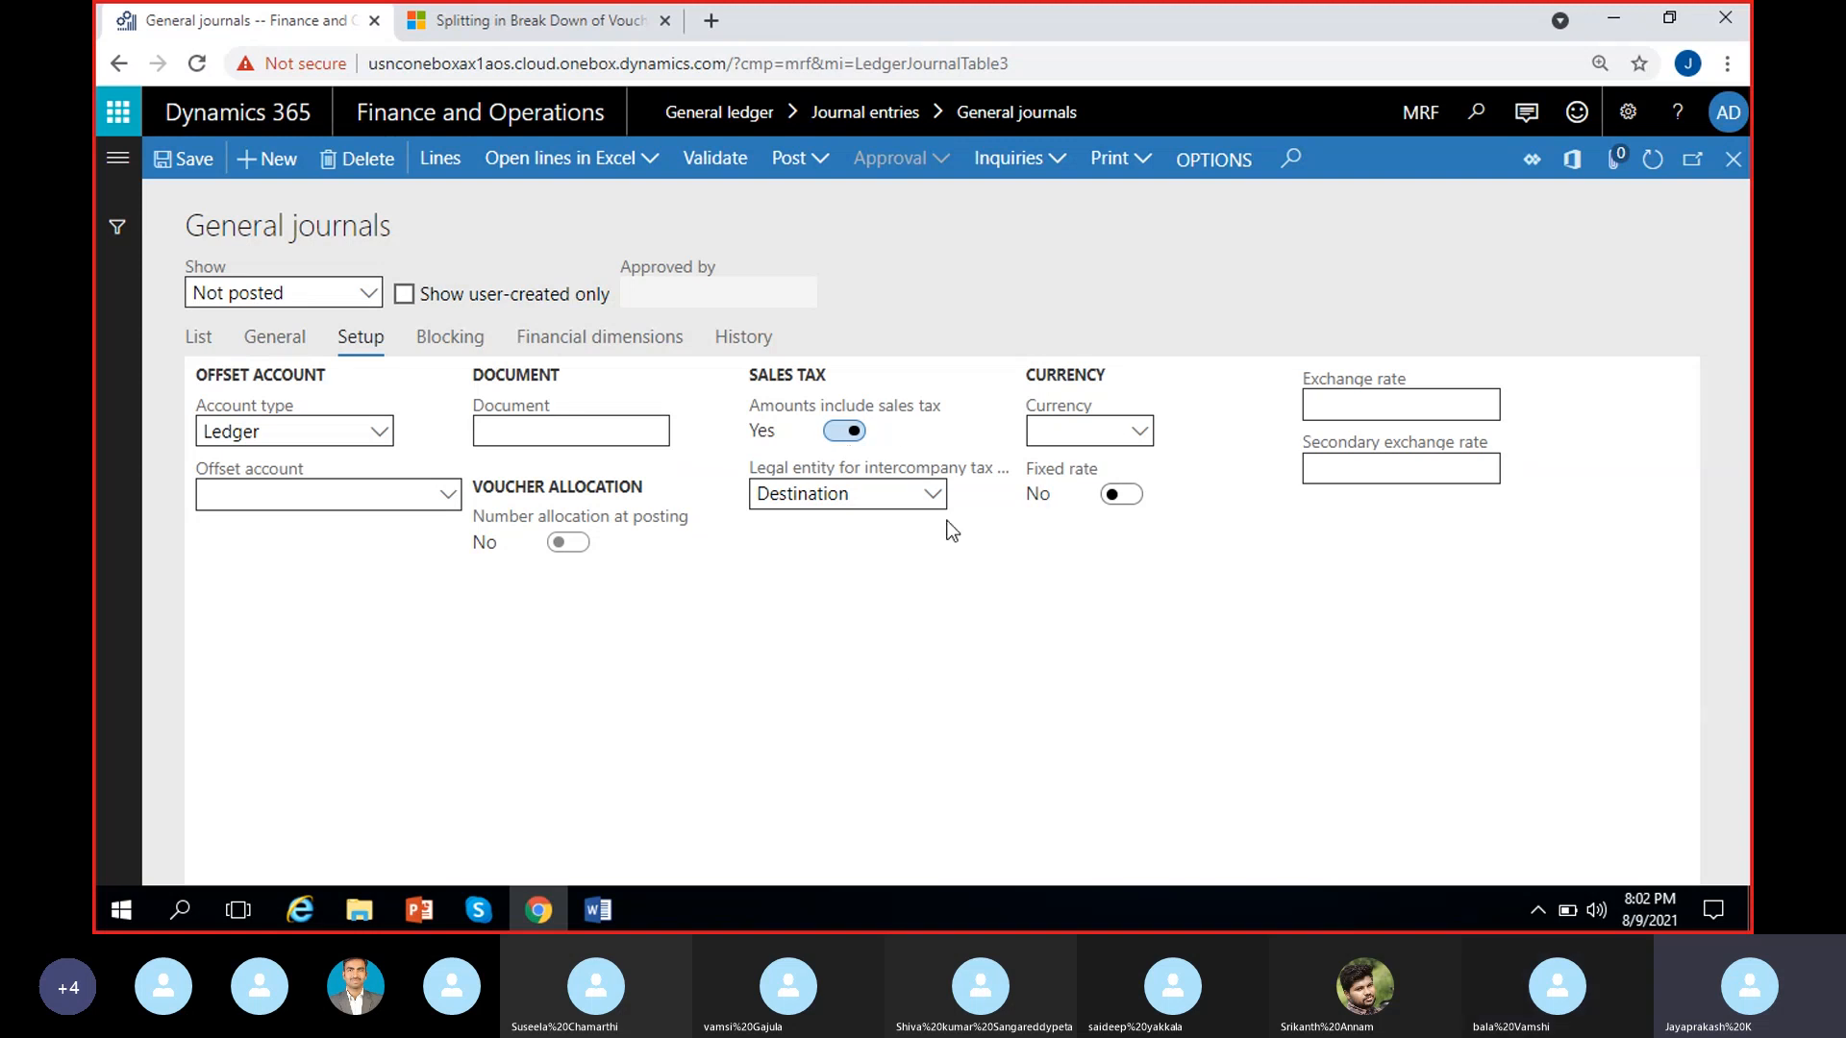
left_click(844, 430)
Switch to the Word notes and examine the sales tax calculations for the 1000 amount, with tax added and tax included
left_click(623, 904)
scroll(442, 506, "up", 2)
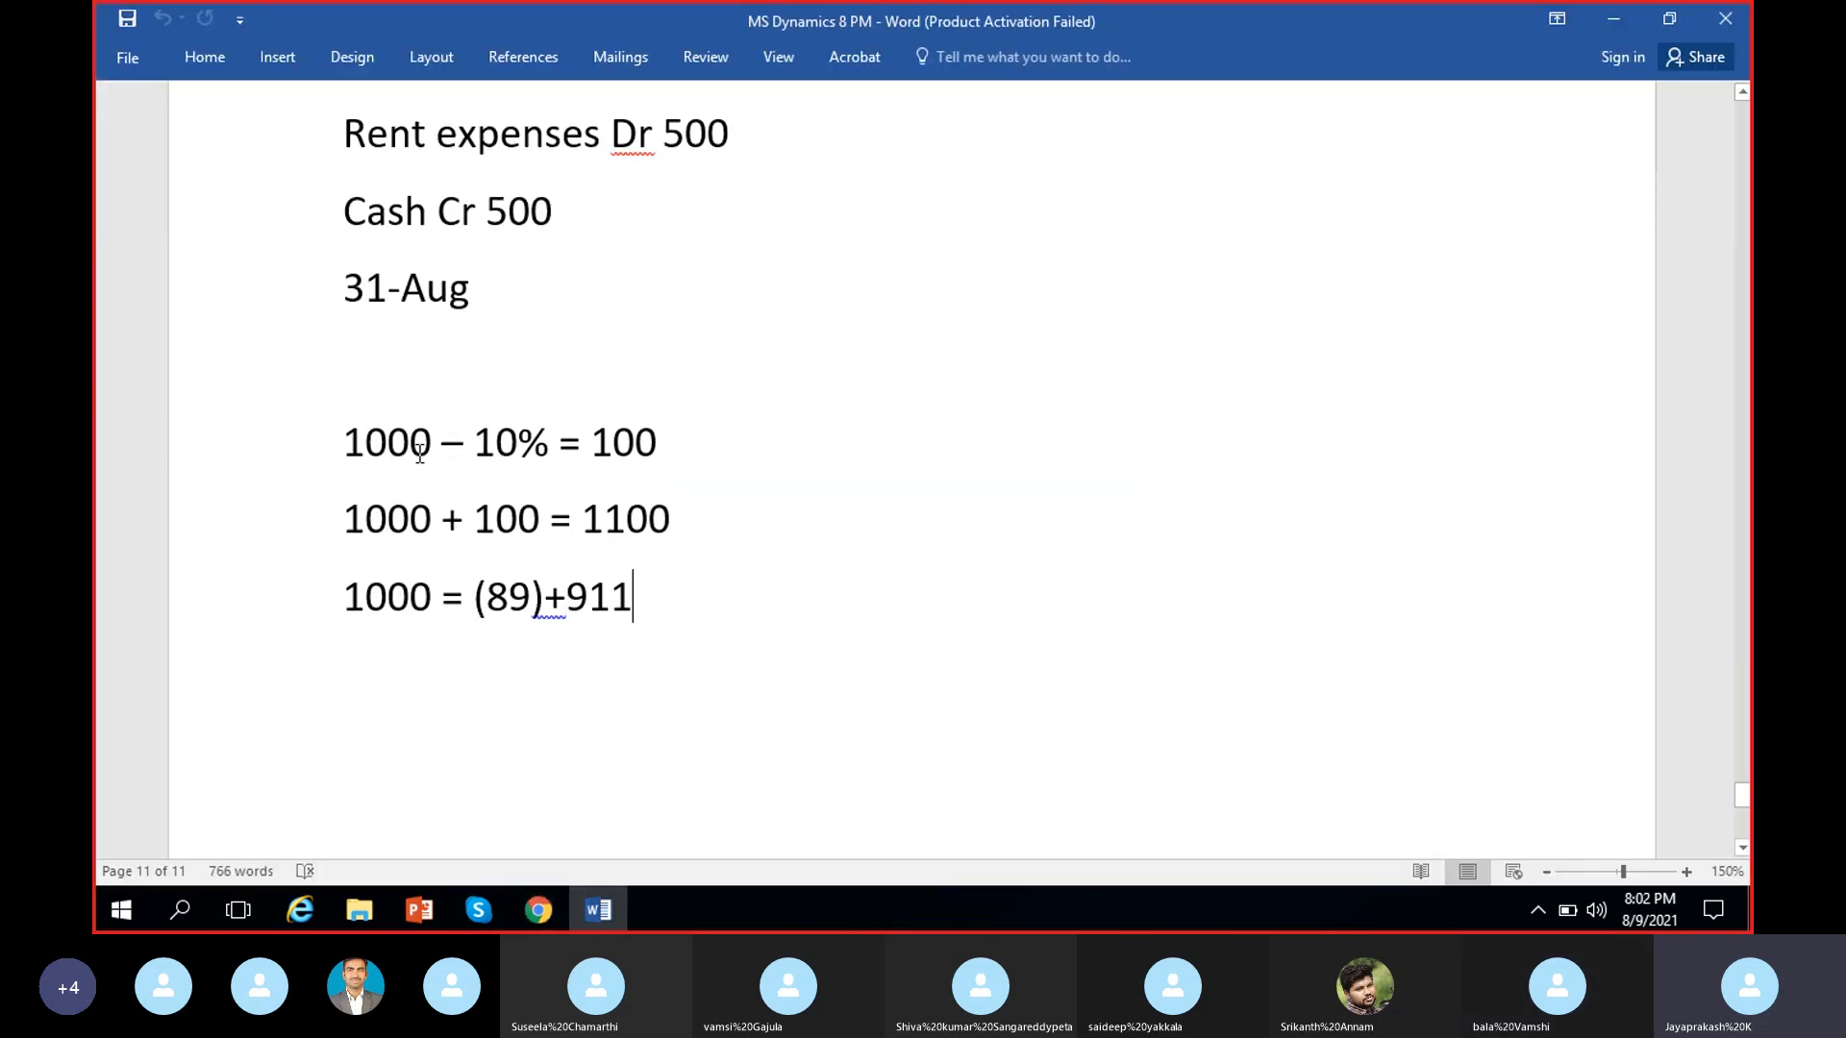
left_click(420, 453)
left_click(546, 898)
left_click(544, 898)
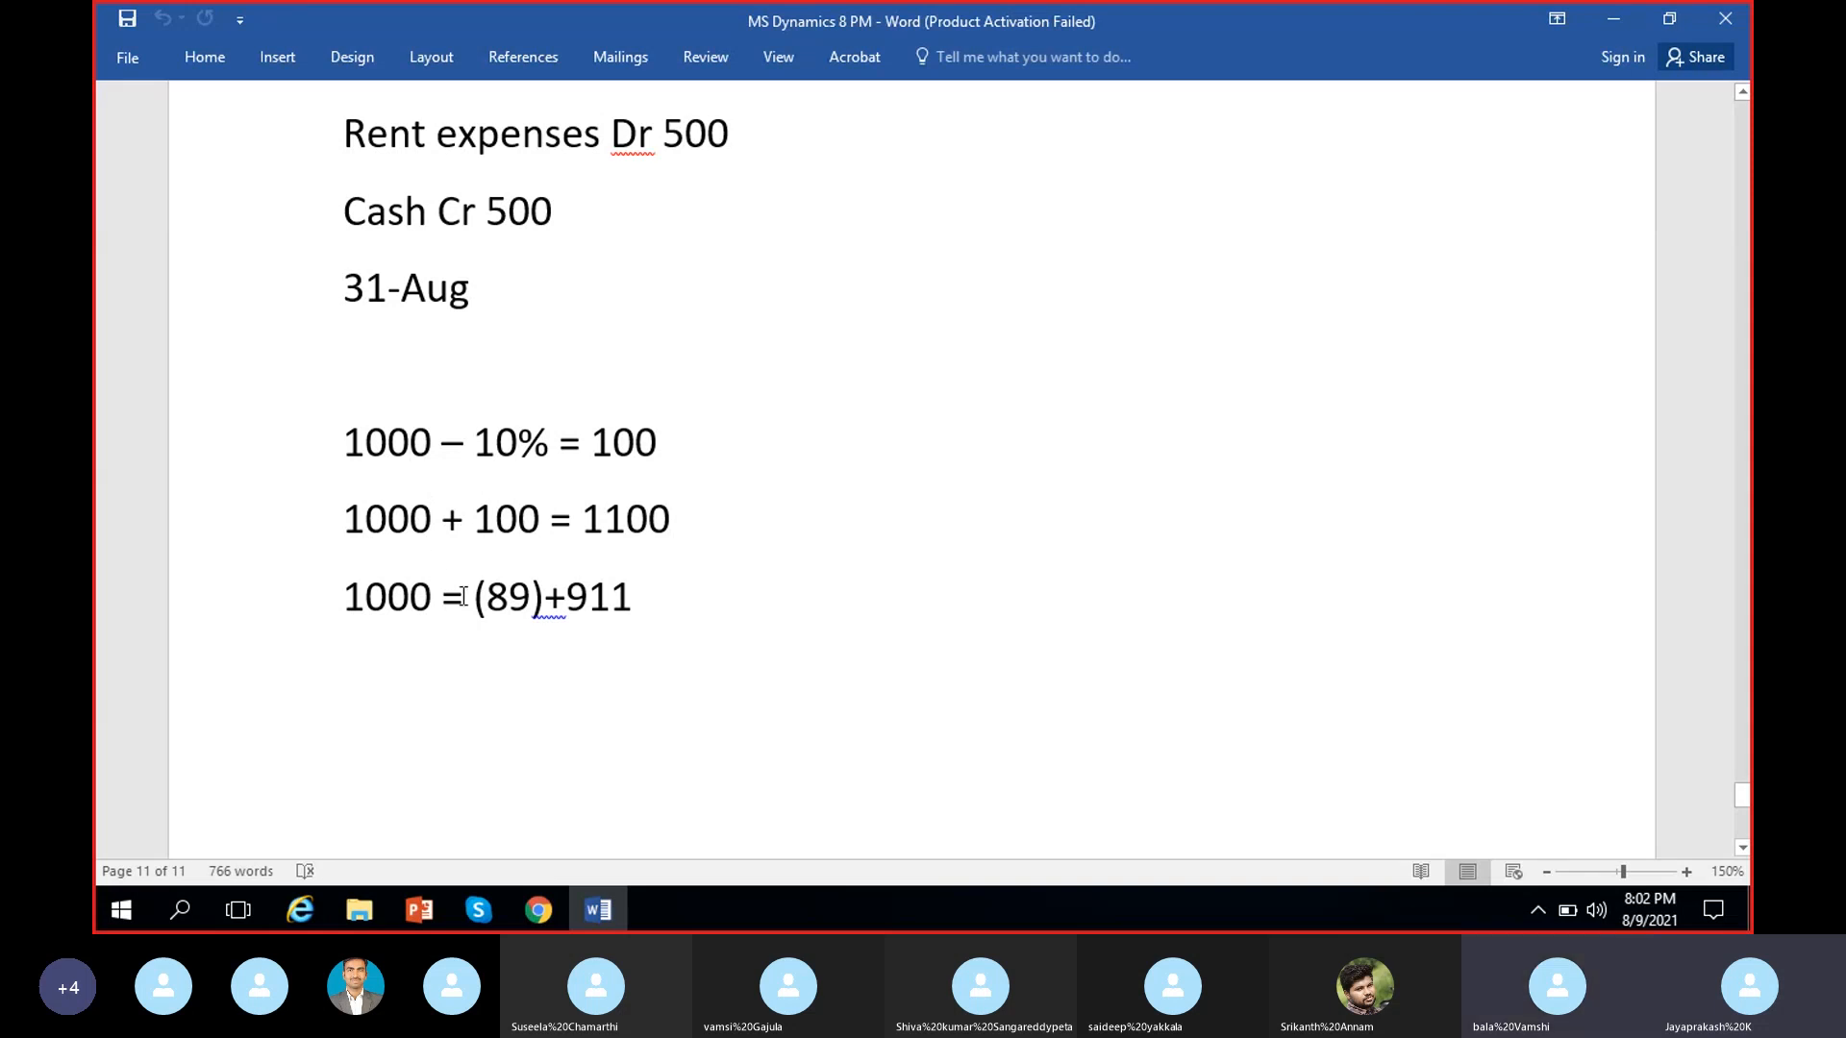
double_click(389, 597)
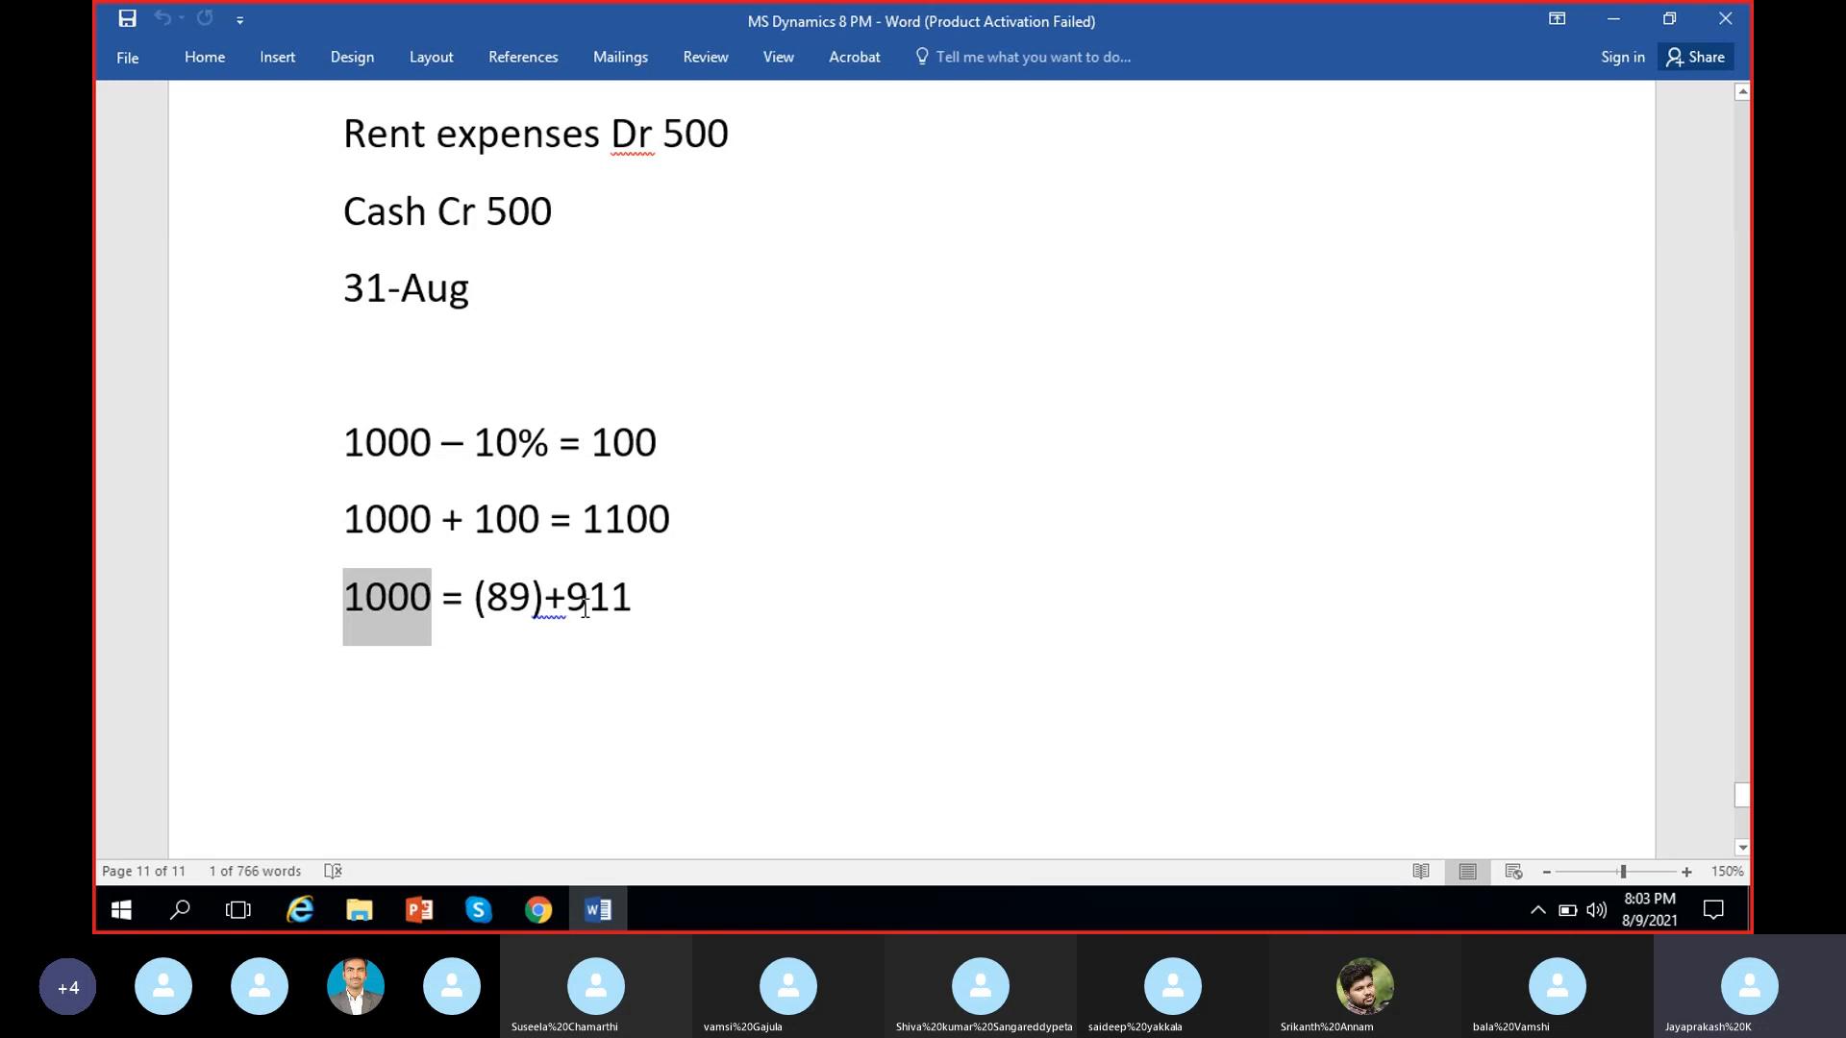
left_click_drag(573, 607, 647, 597)
left_click(524, 607)
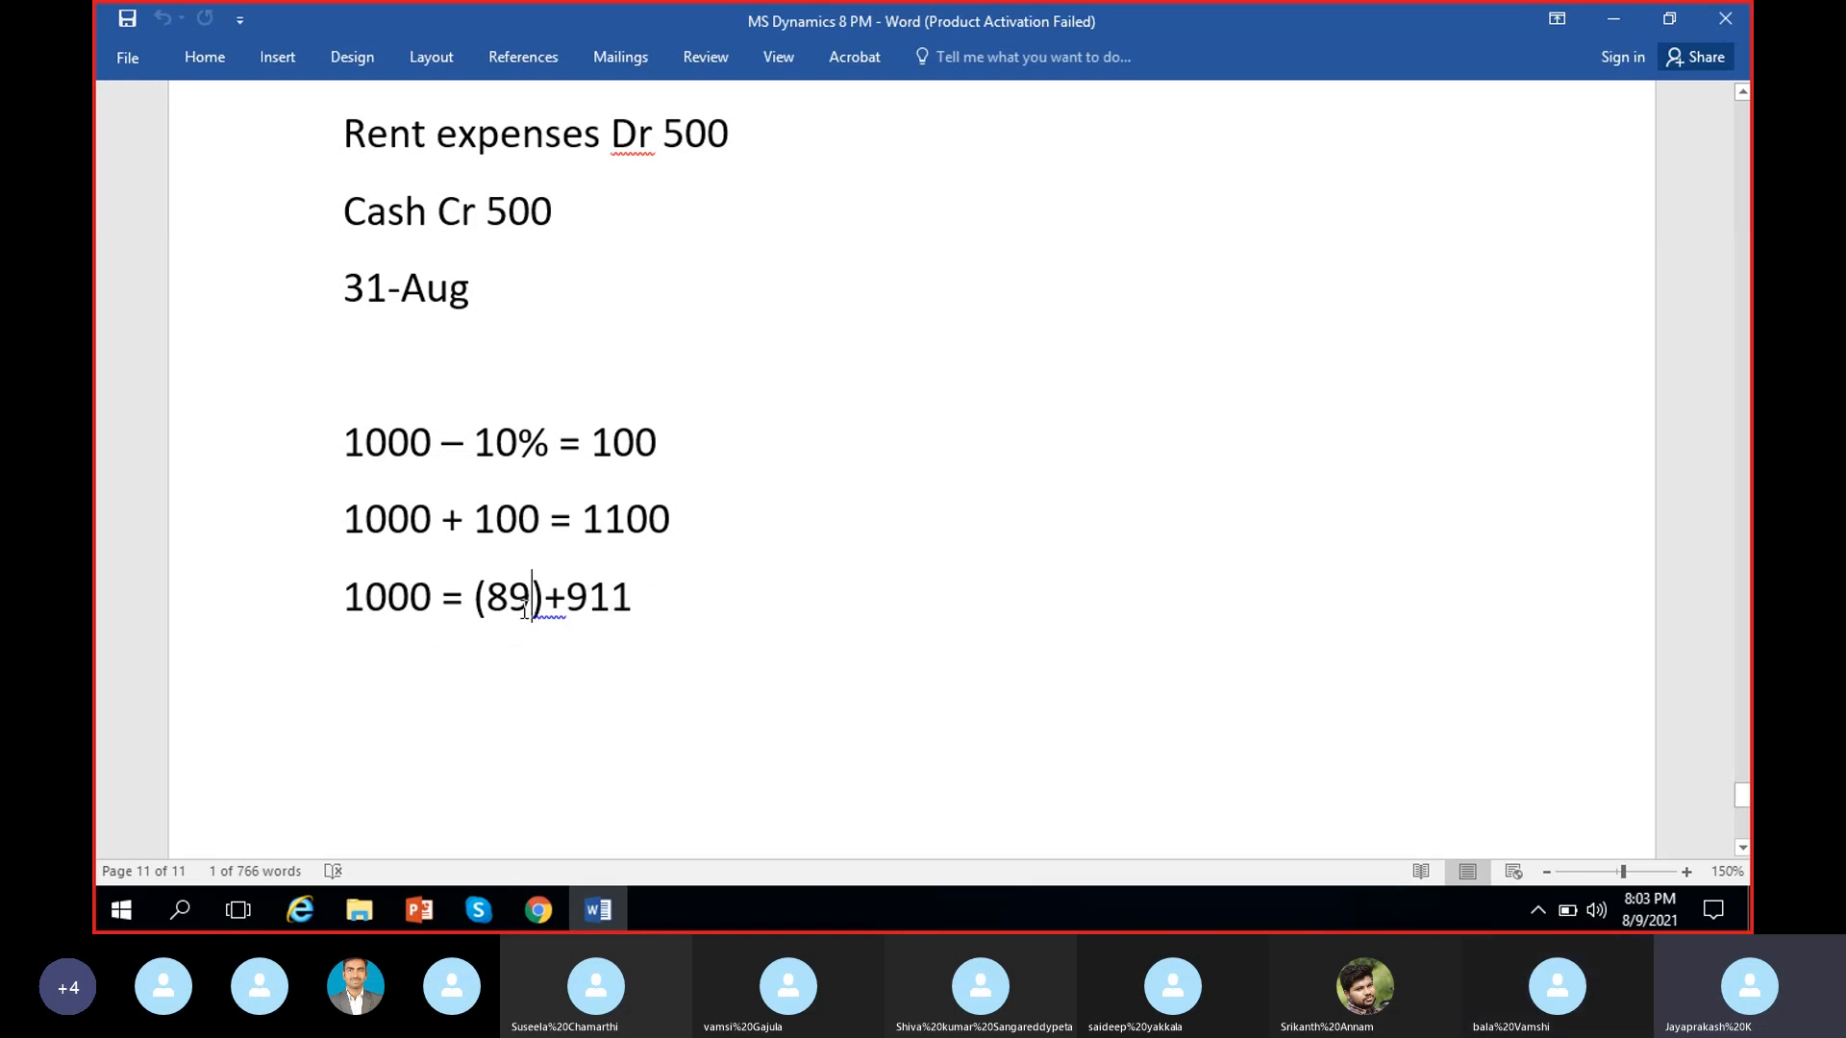
double_click(524, 608)
left_click(527, 646)
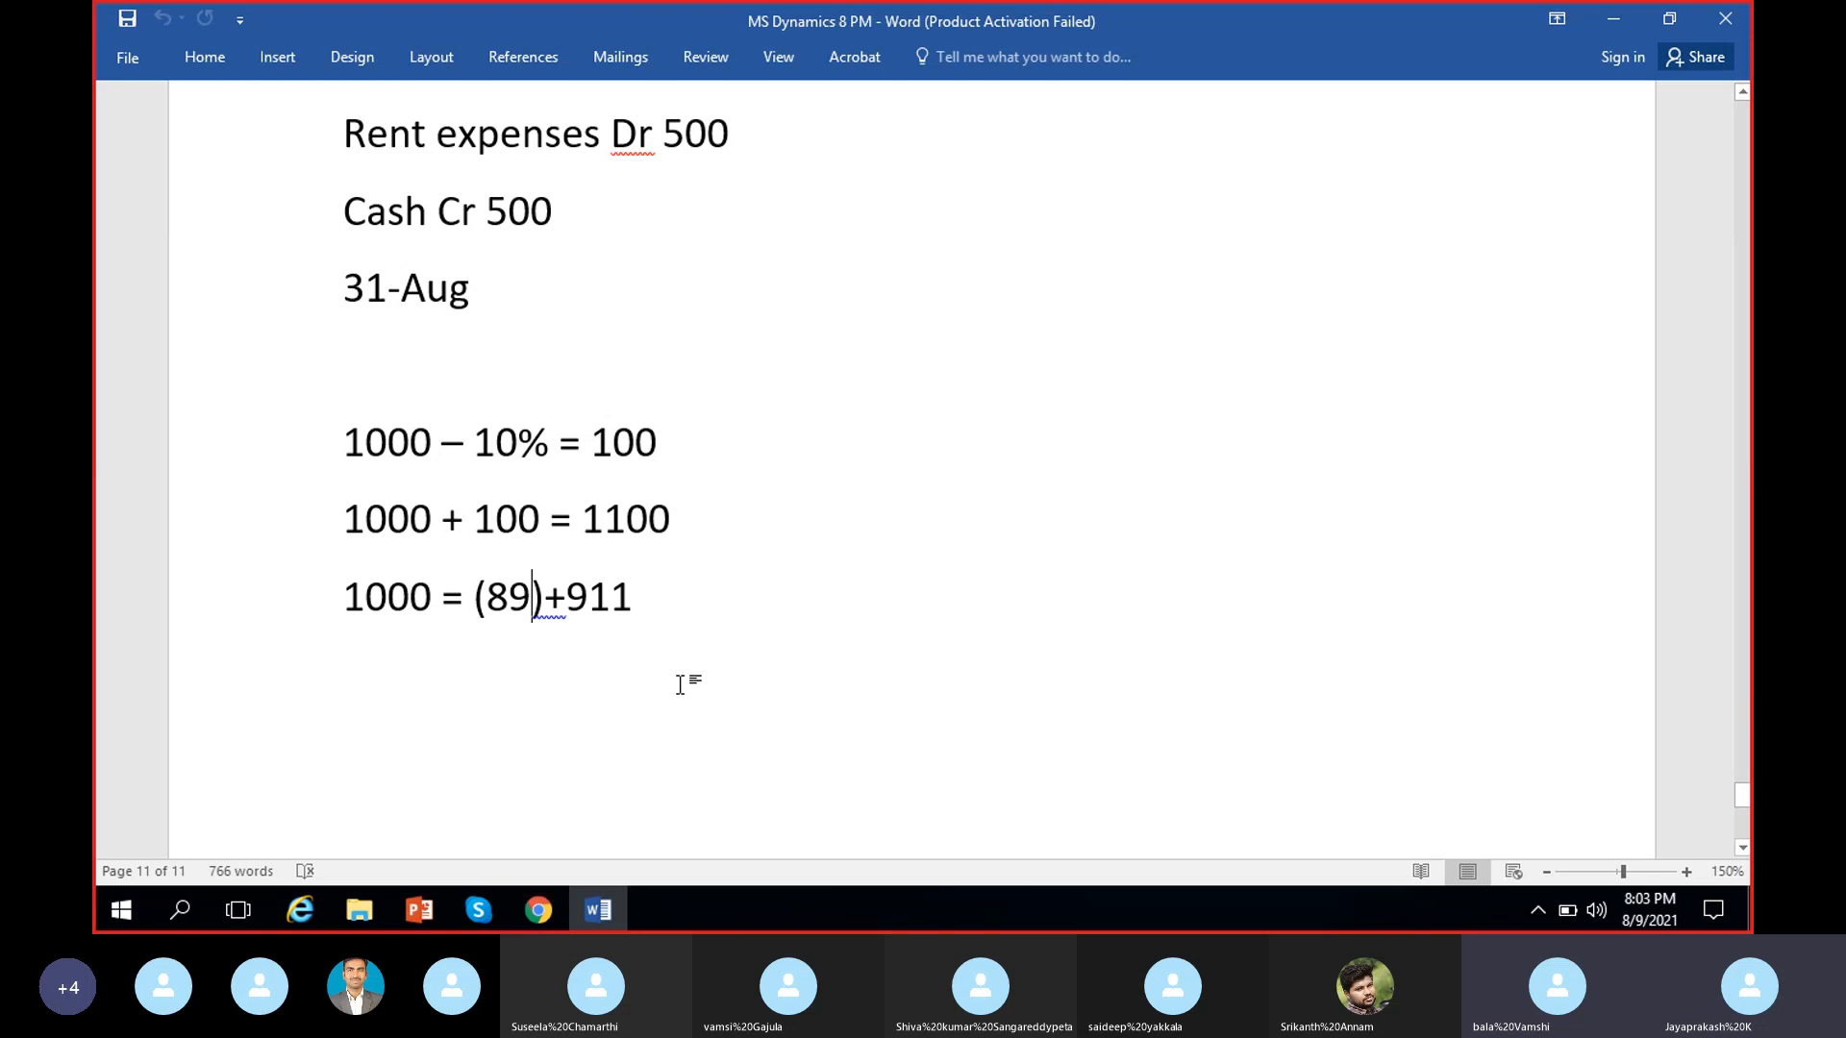
Switch back to Dynamics 365 and review the journal's blocking, financial dimensions and history details
left_click(538, 910)
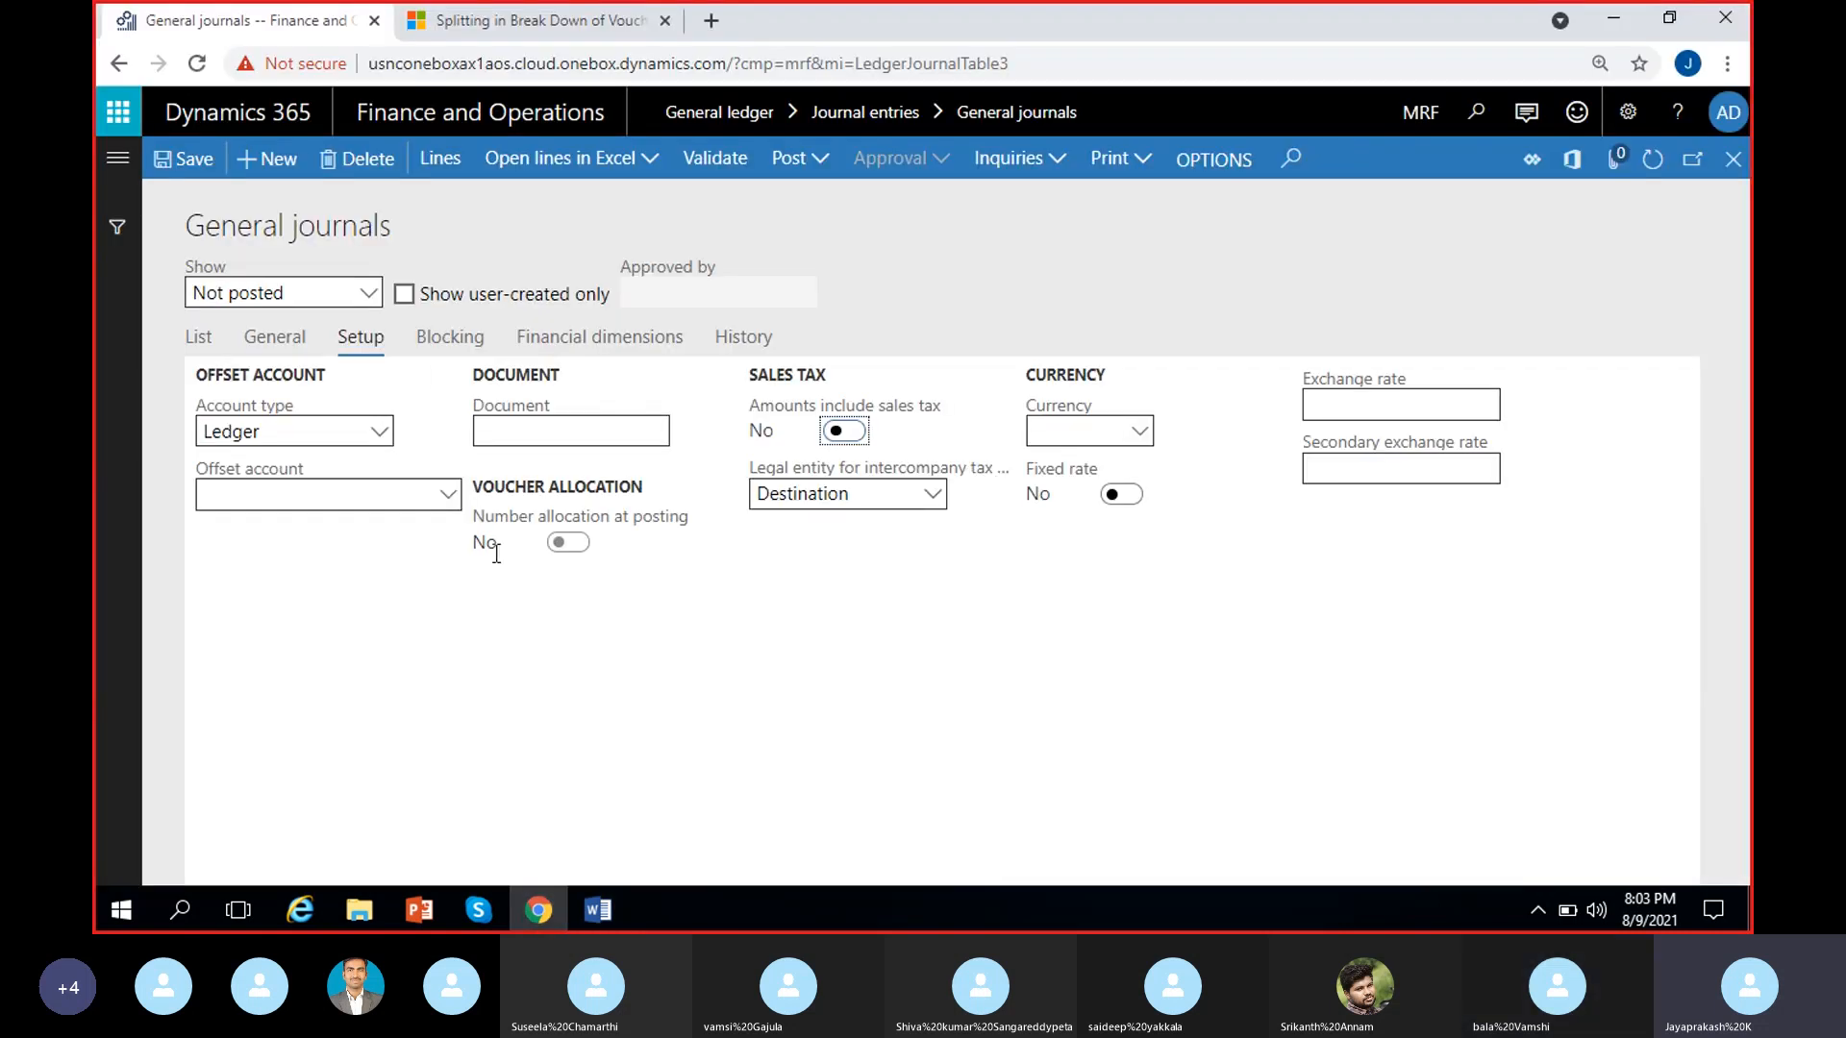
left_click(437, 341)
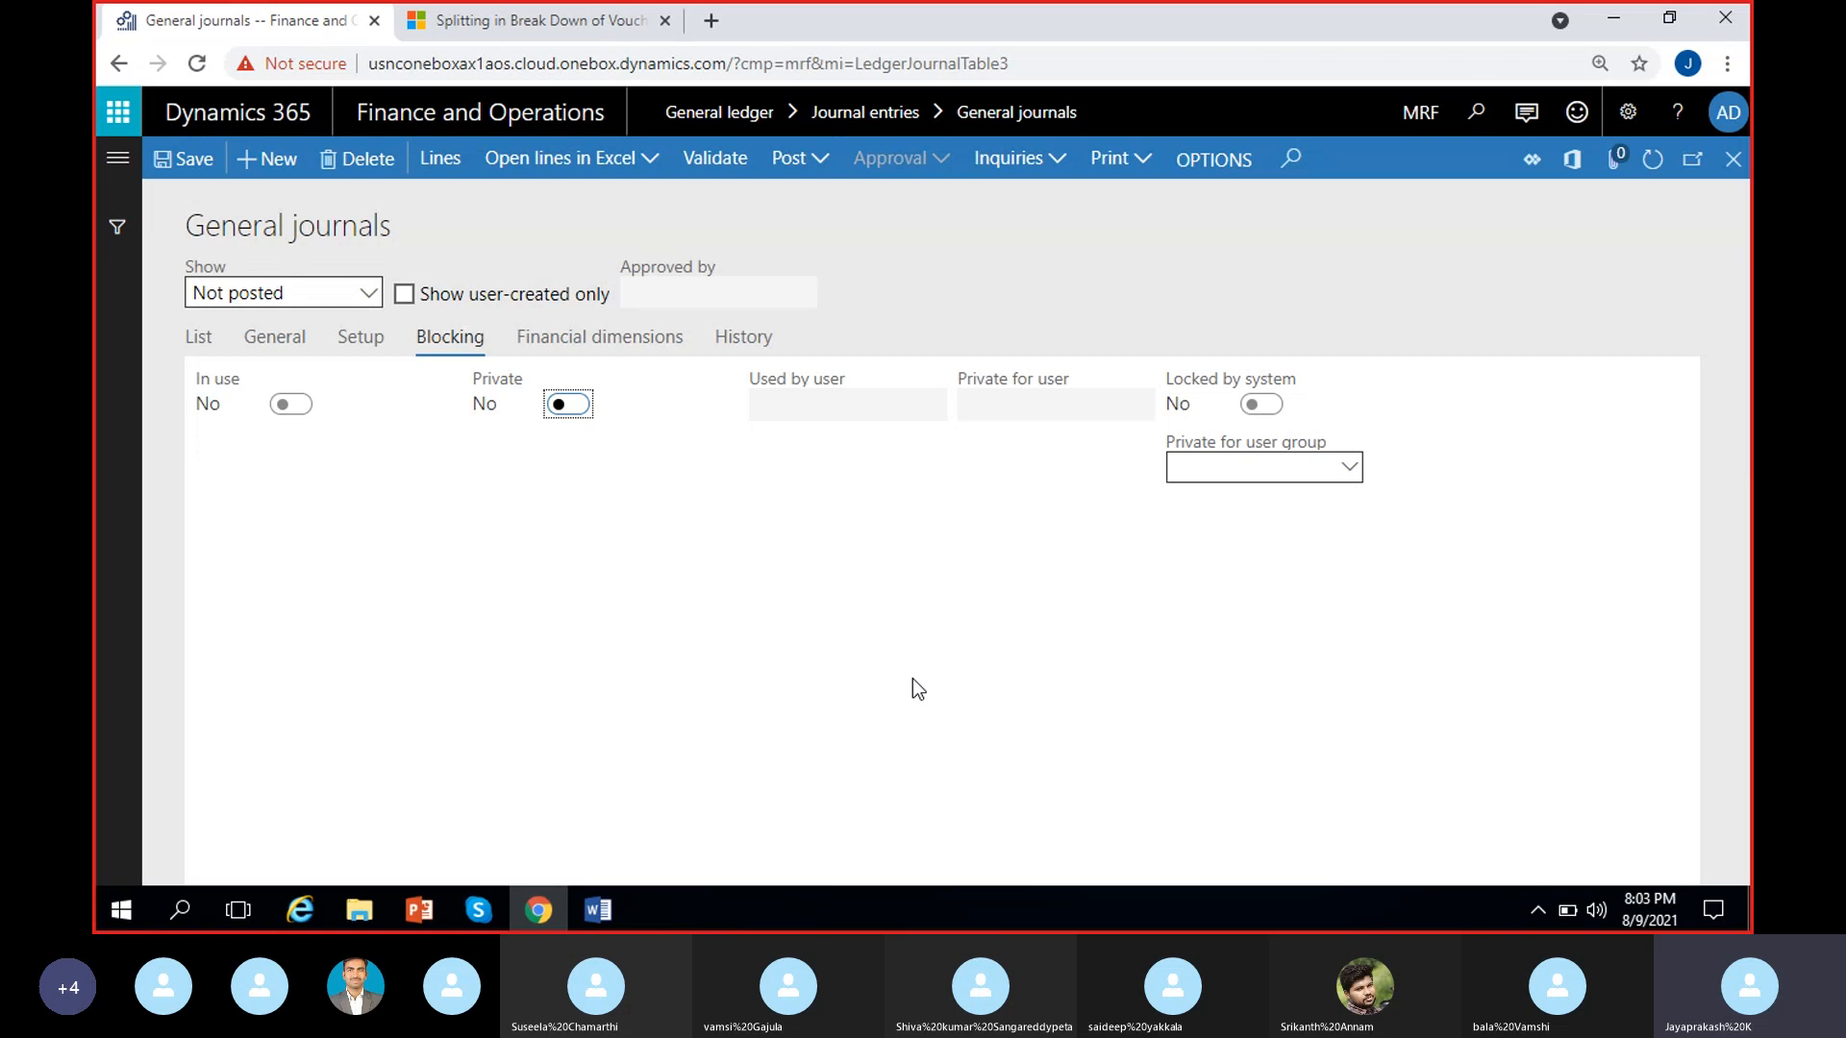
left_click(634, 342)
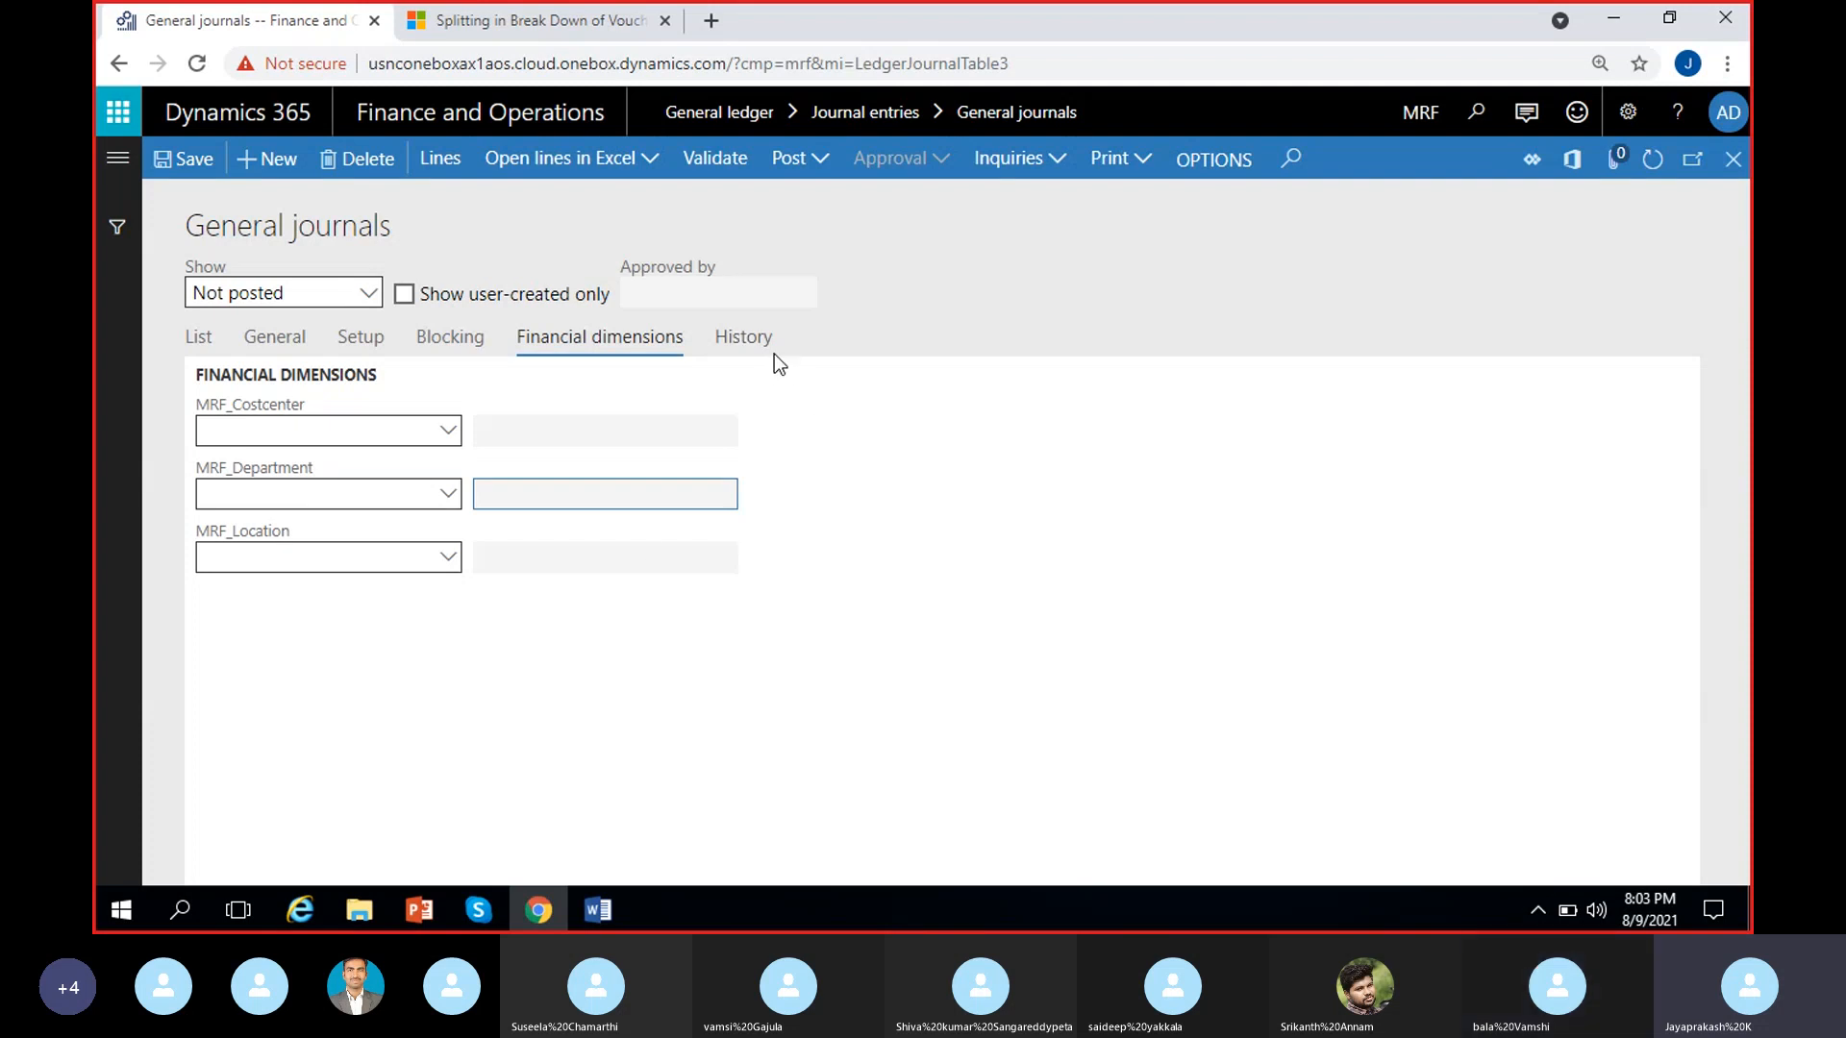
left_click(752, 342)
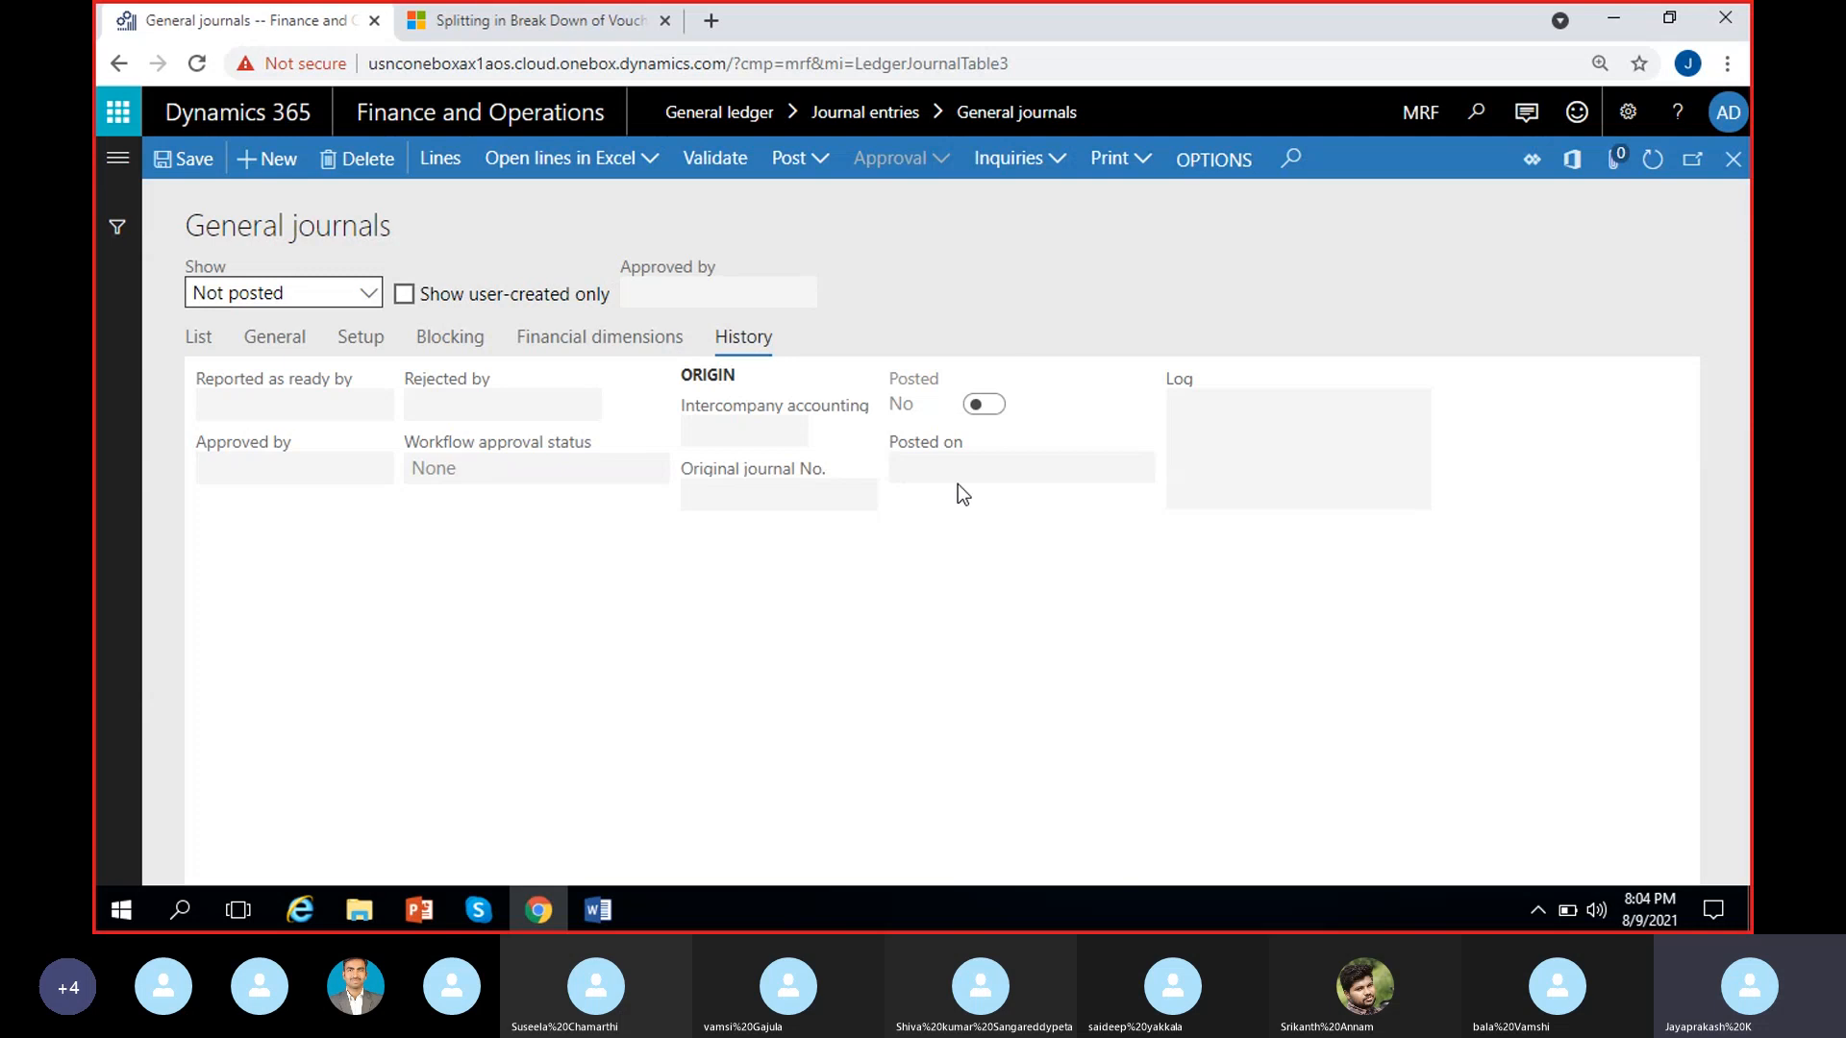
Return to the list of unposted journals and select the description of the General journal batch
left_click(198, 338)
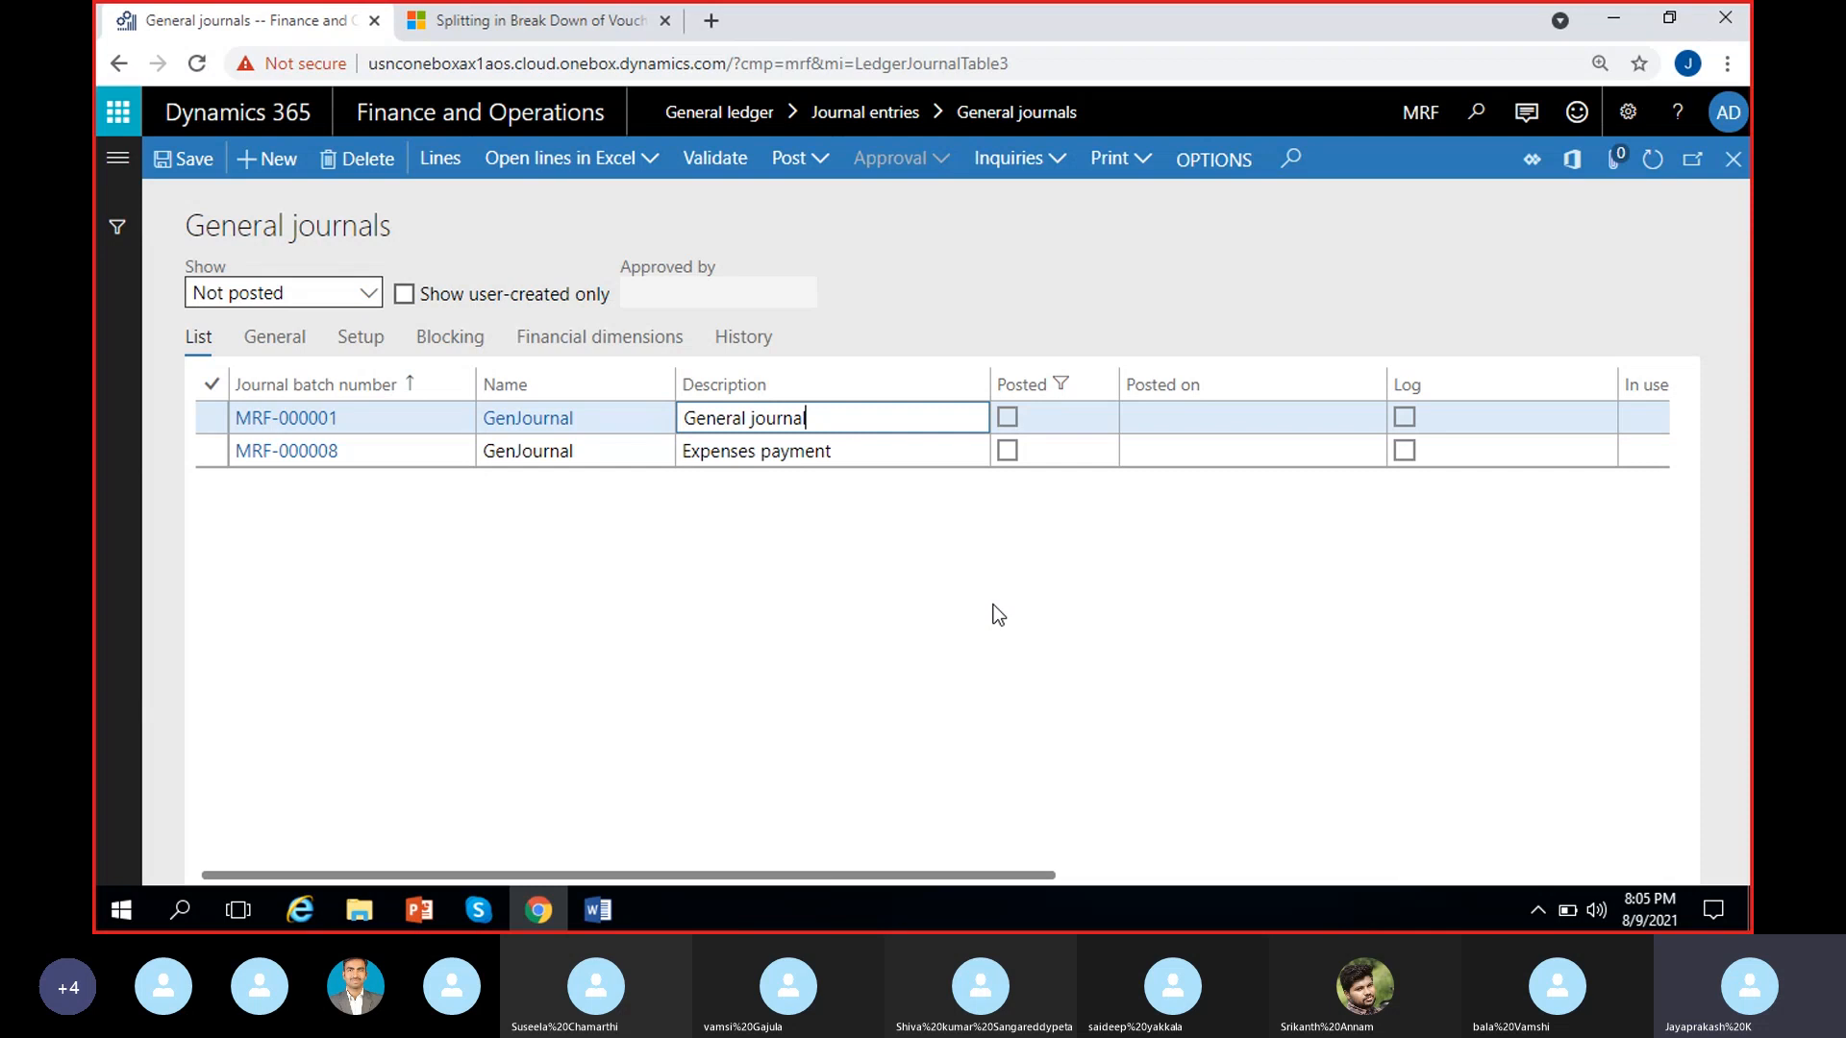
left_click(968, 602)
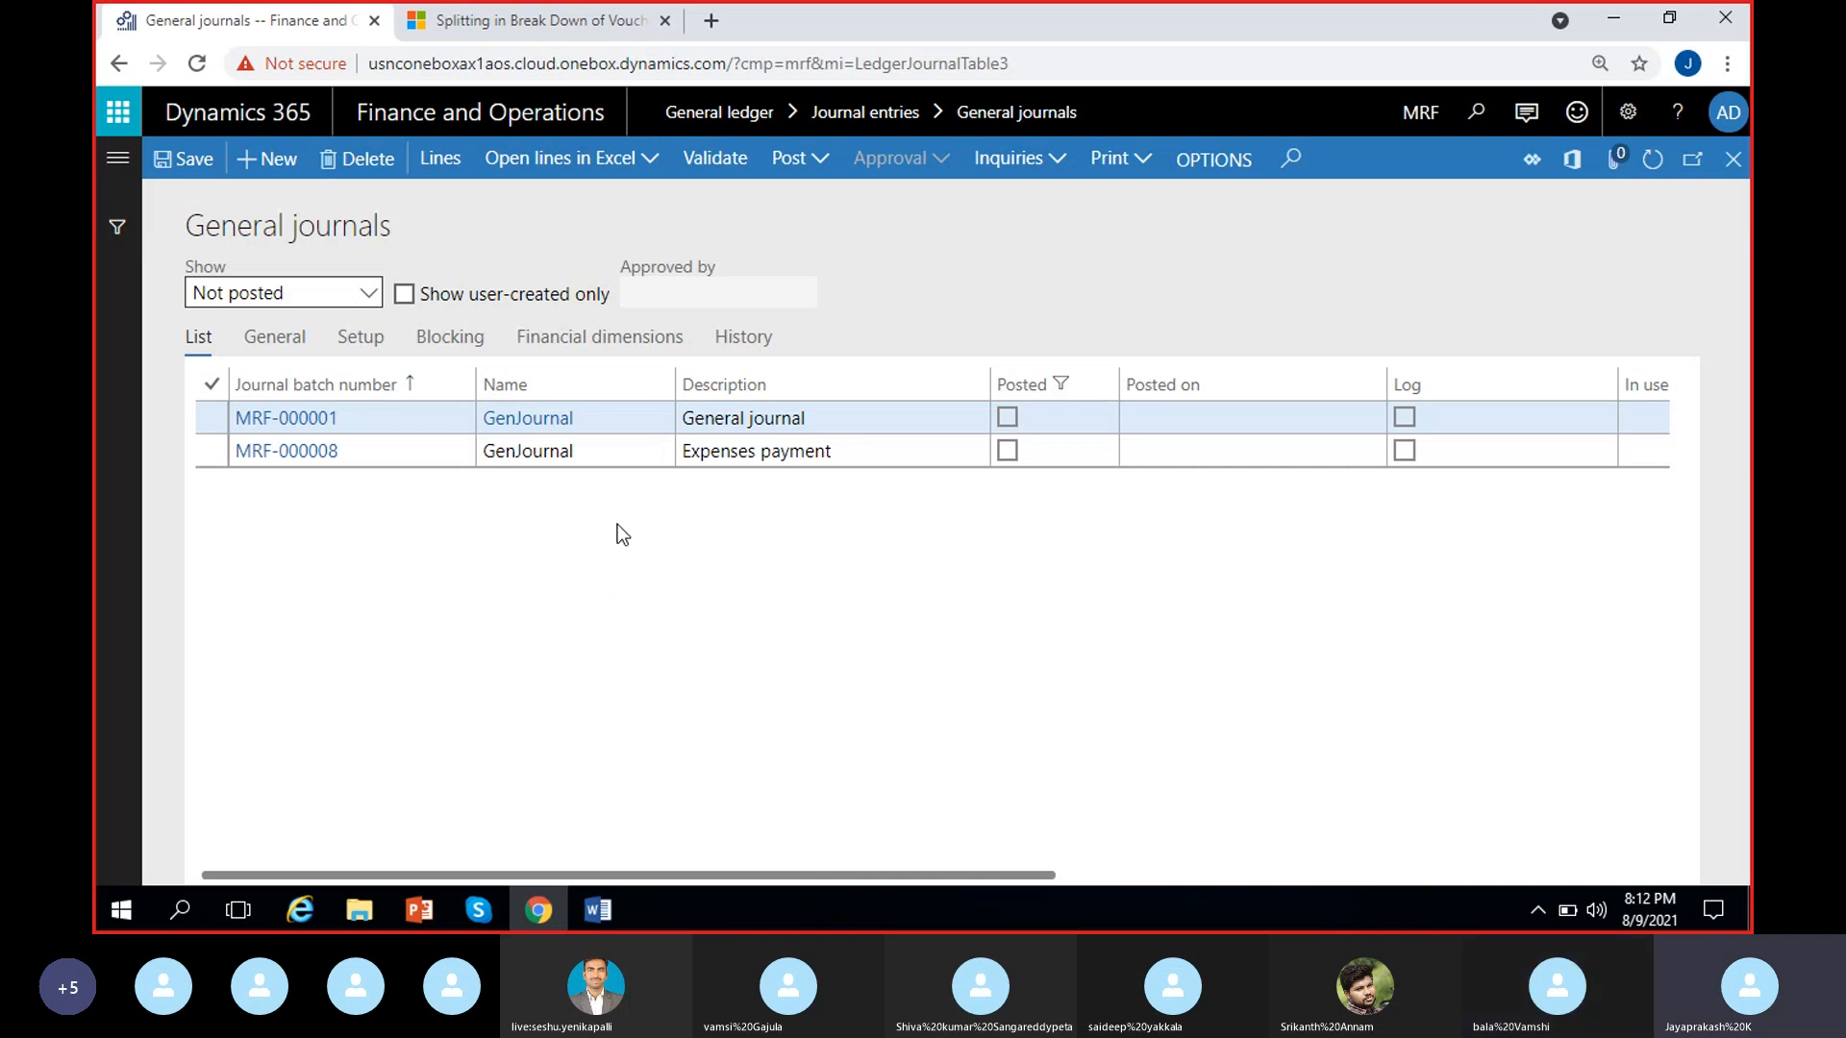
left_click(802, 417)
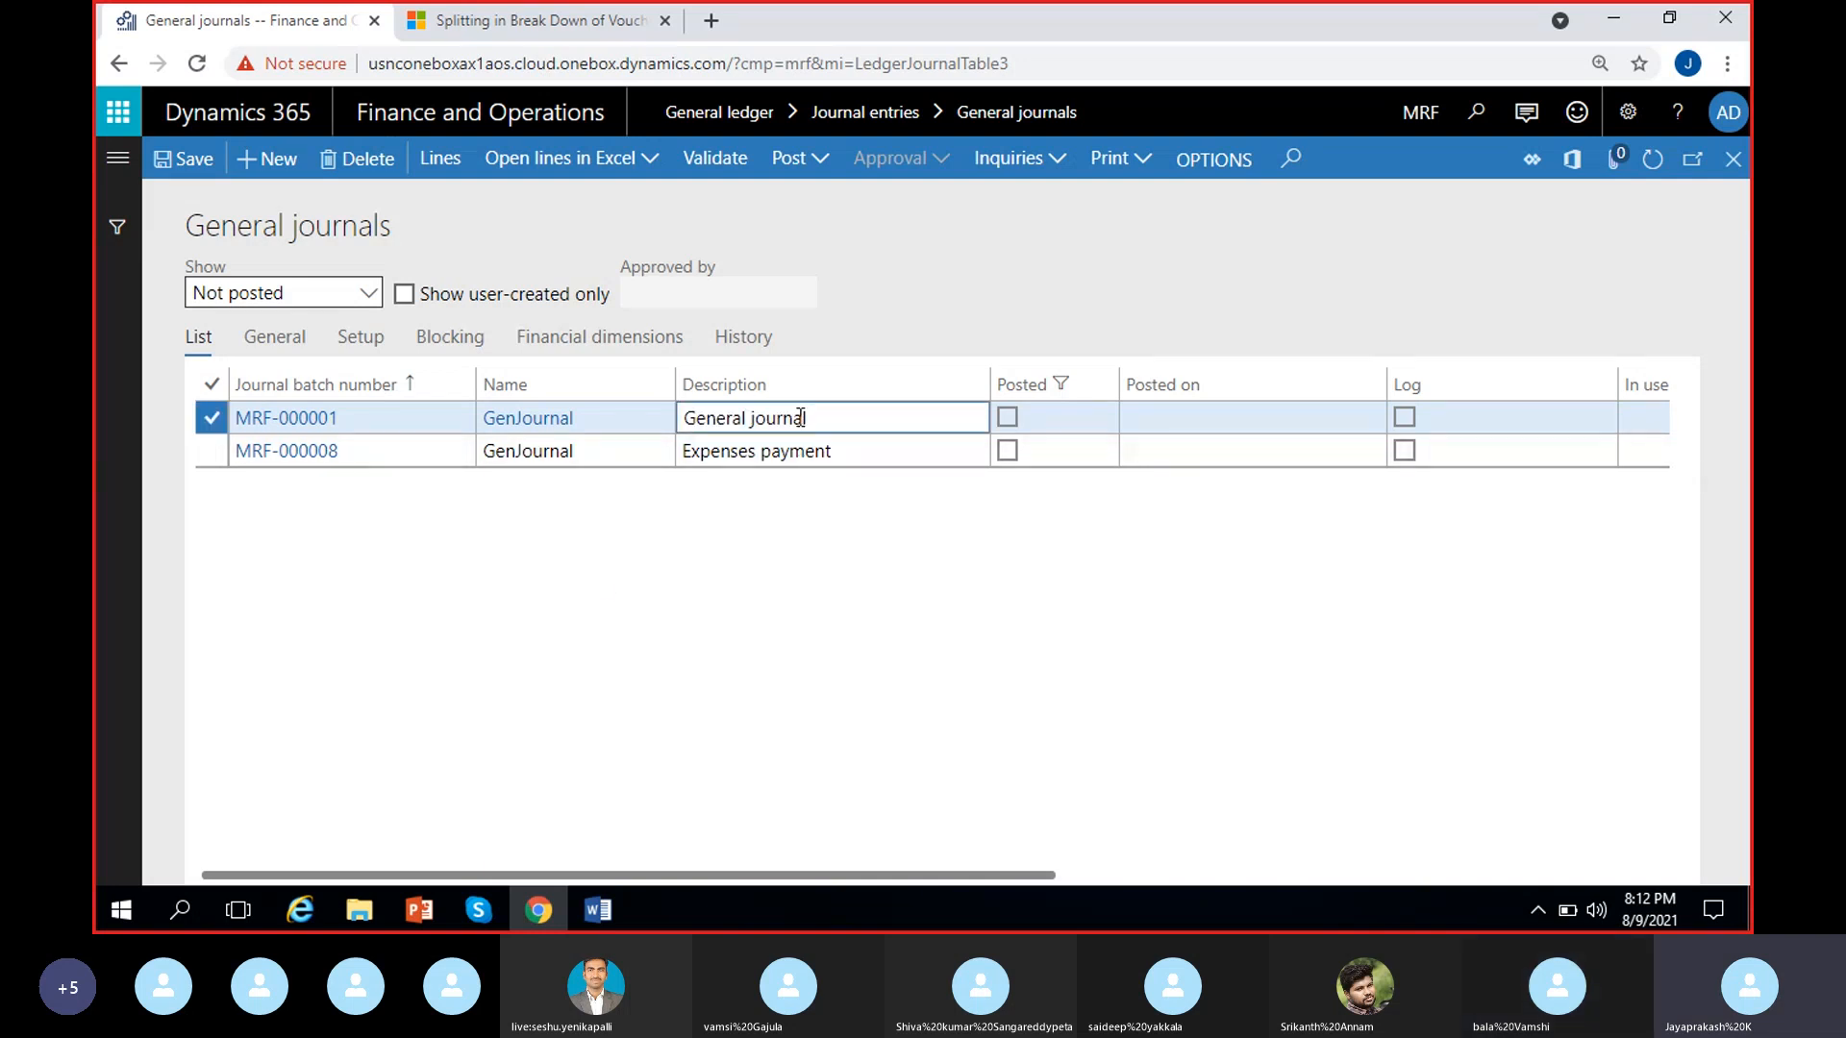
Open the lines of the Expenses payment journal and examine the first voucher line's account segments, debit amount and offset account
left_click(818, 456)
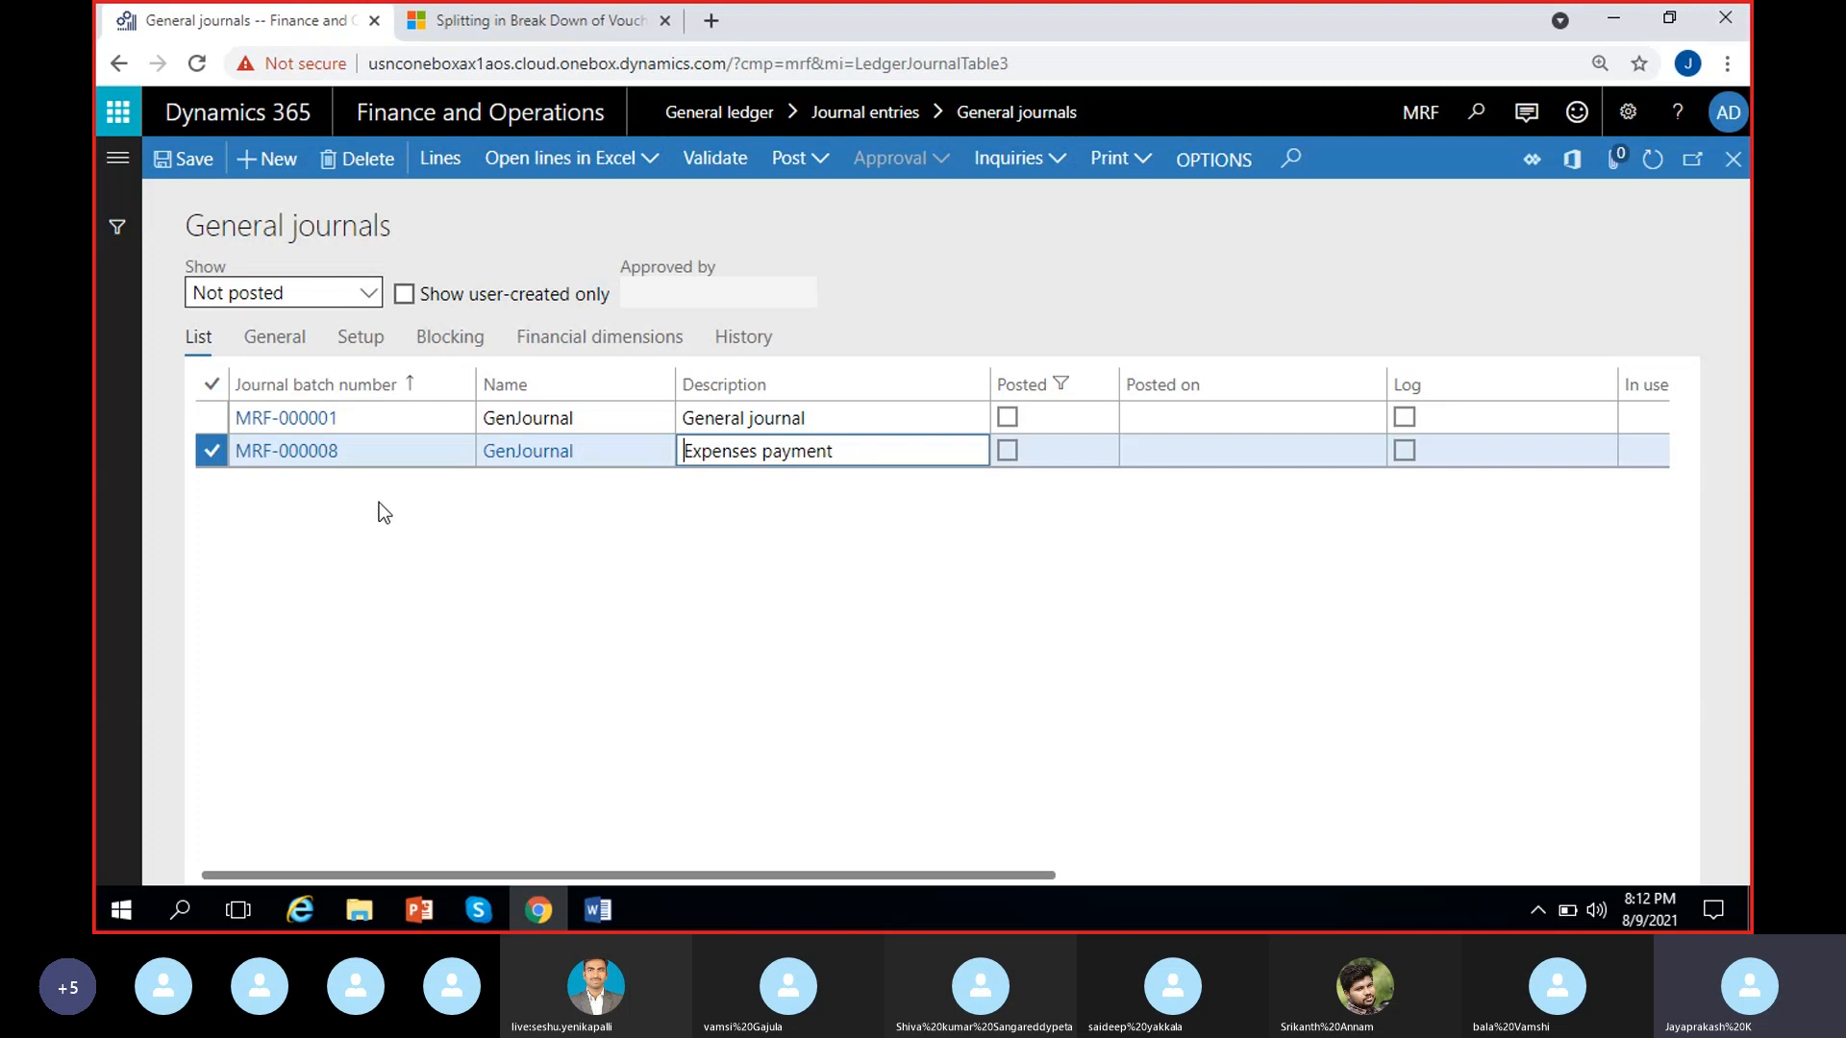
left_click(441, 164)
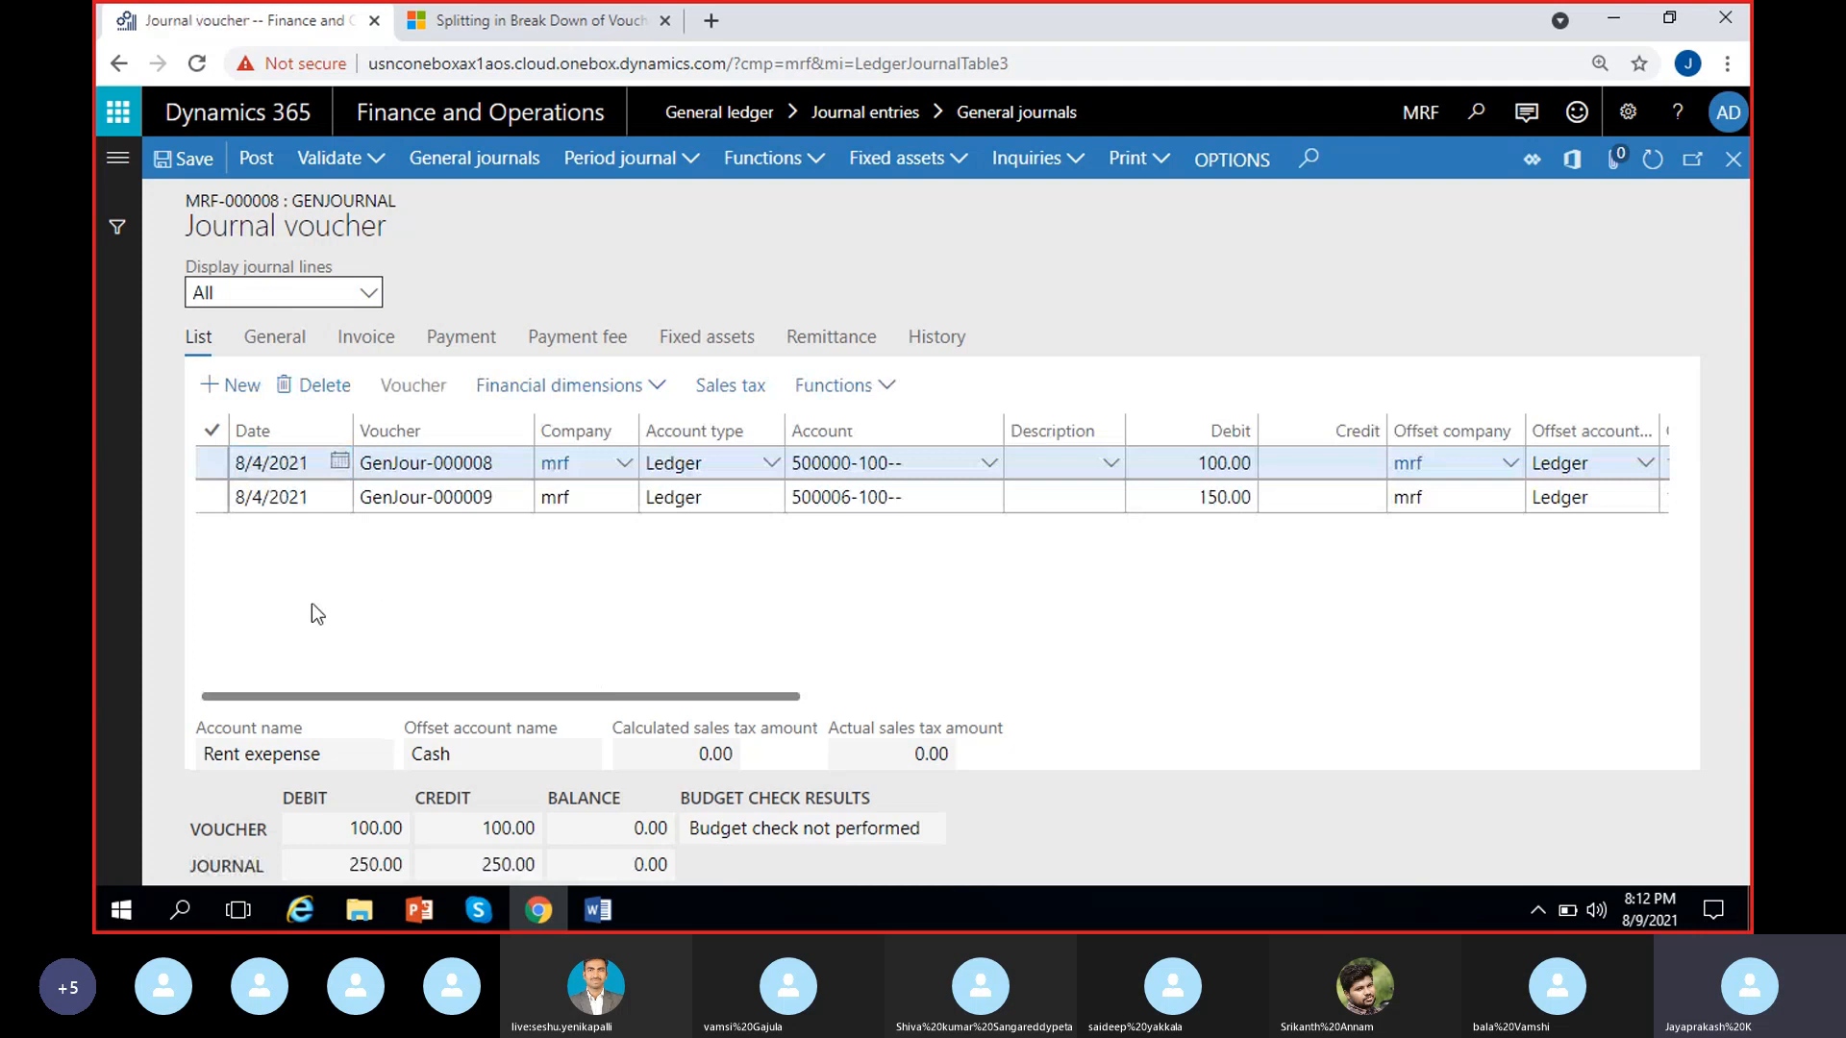
scroll(581, 607, "right", 2)
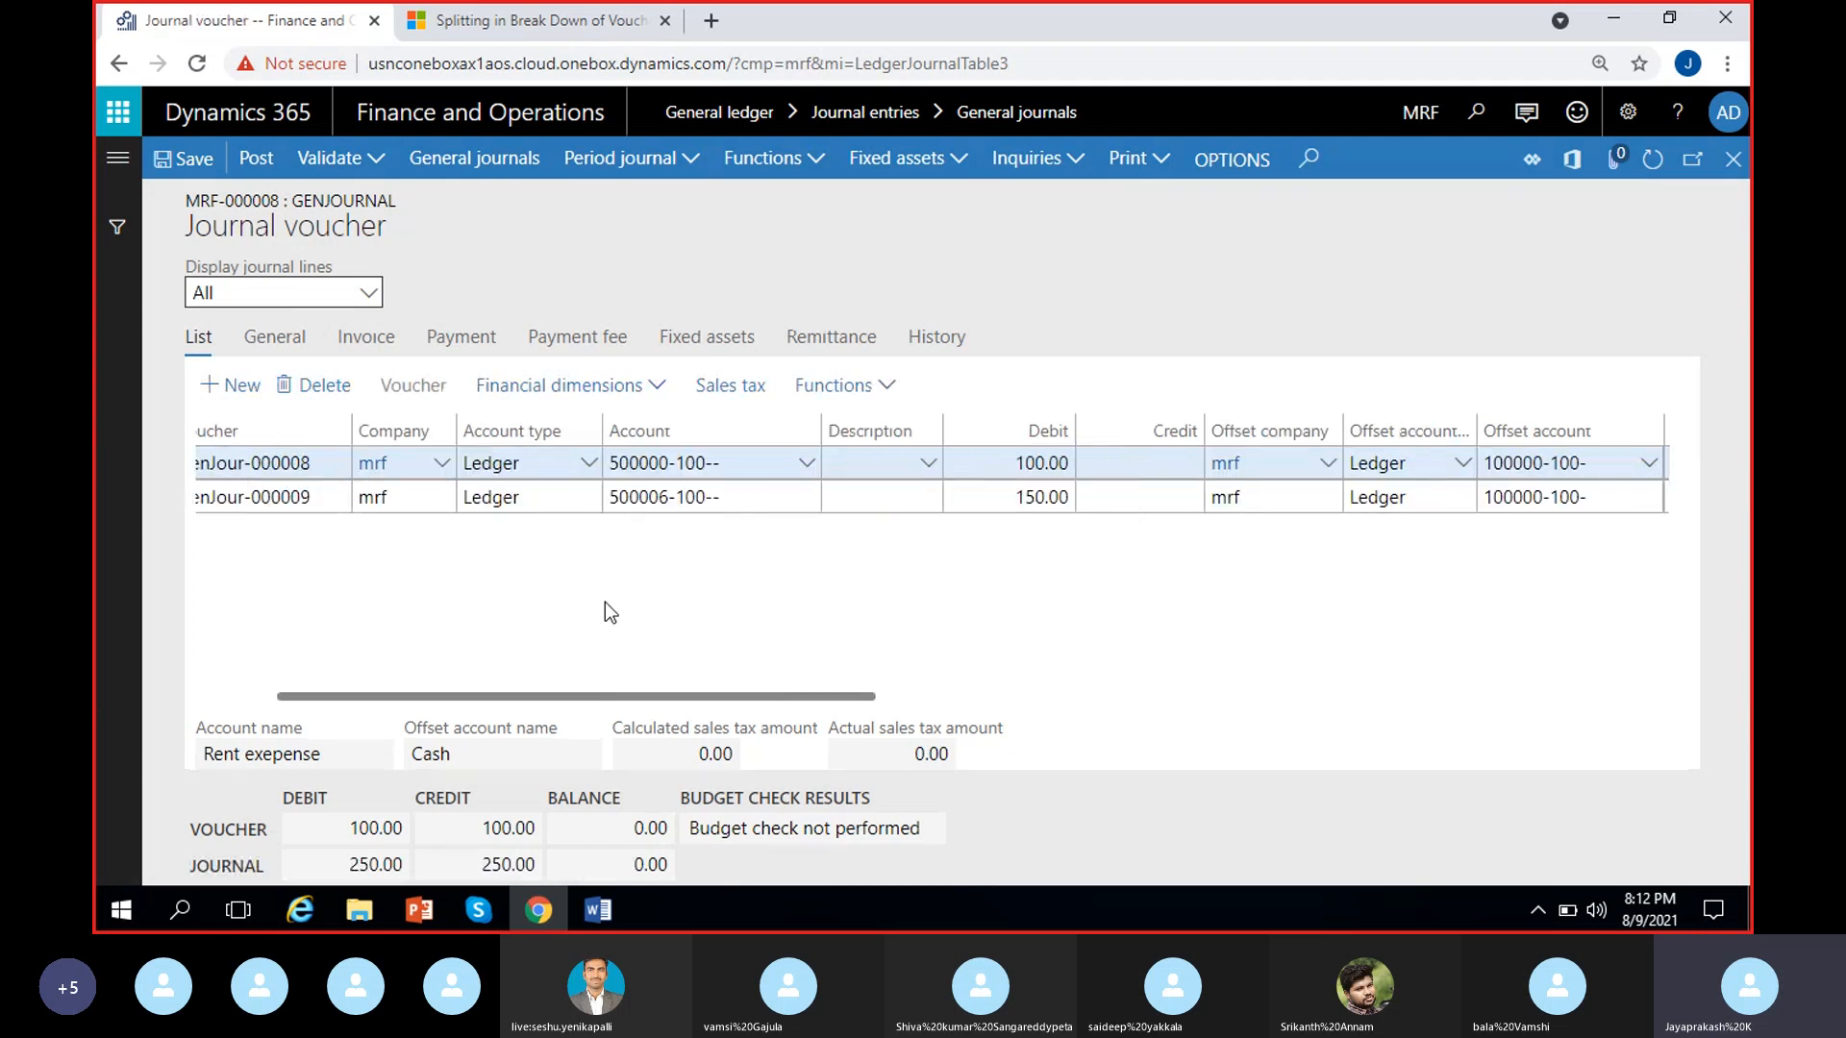
left_click(755, 471)
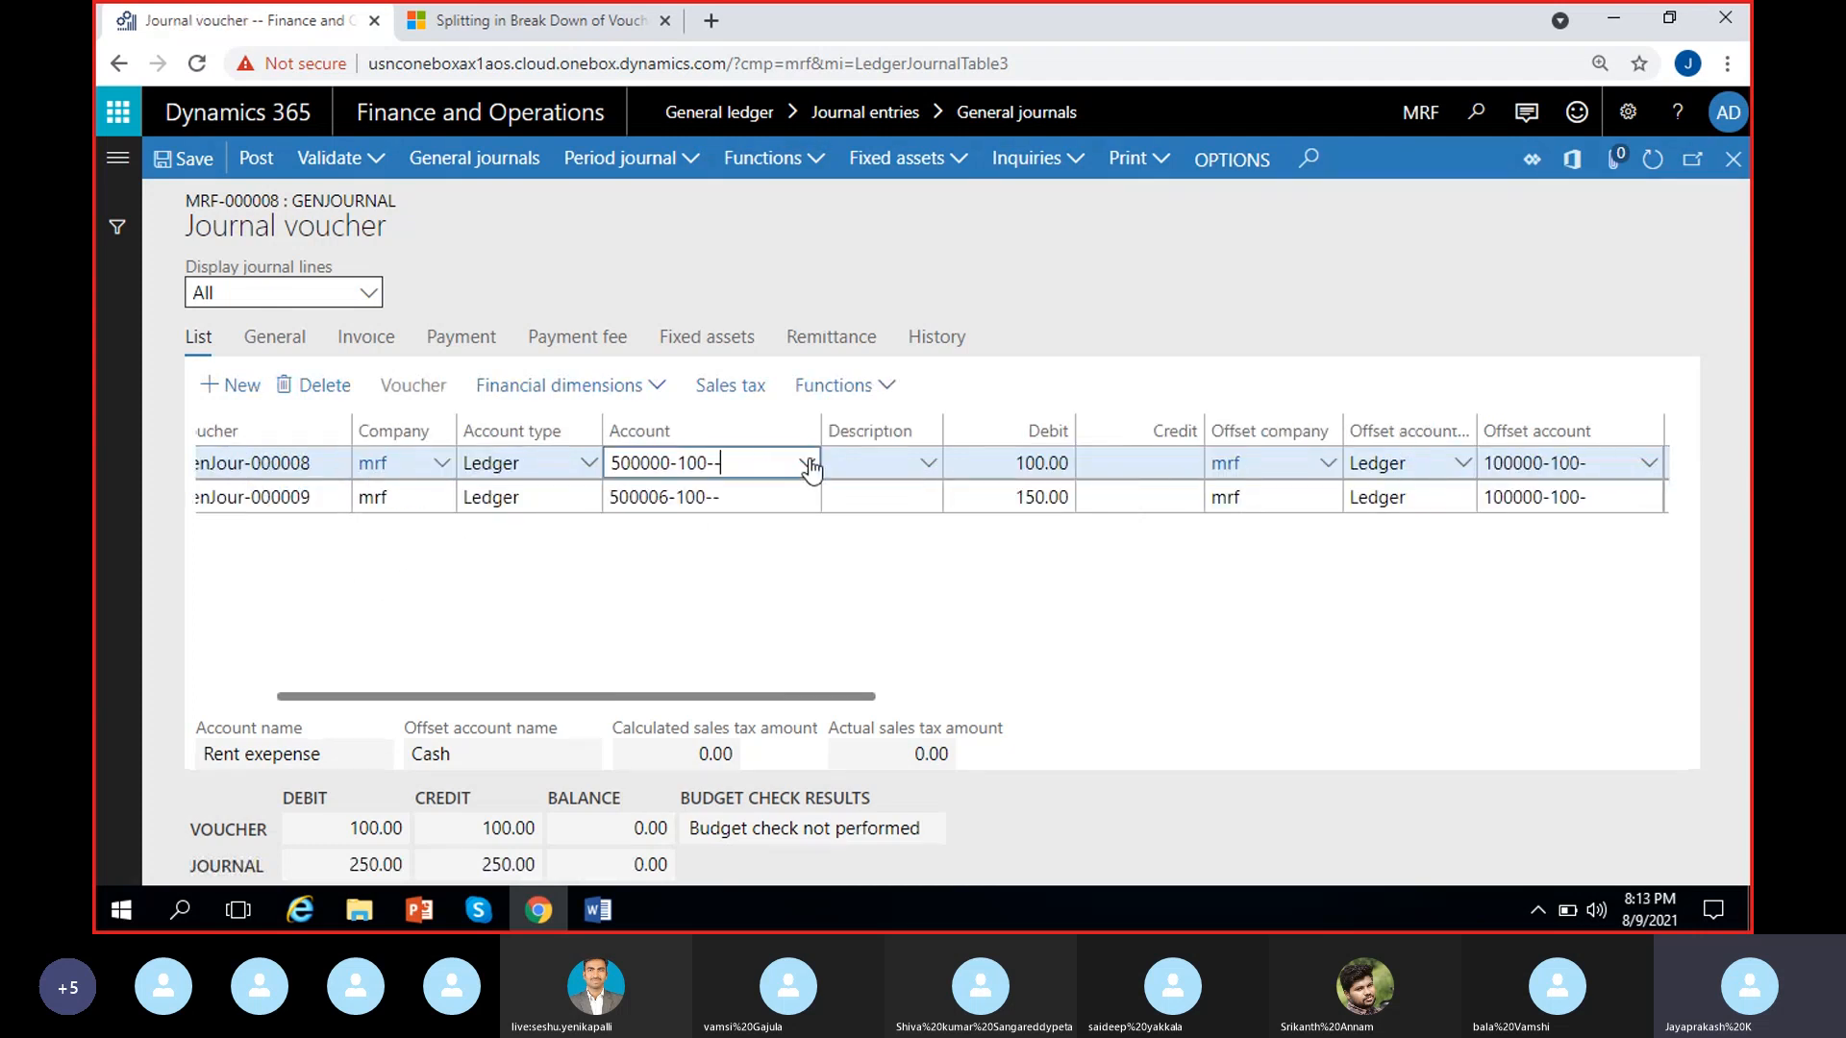
left_click(807, 465)
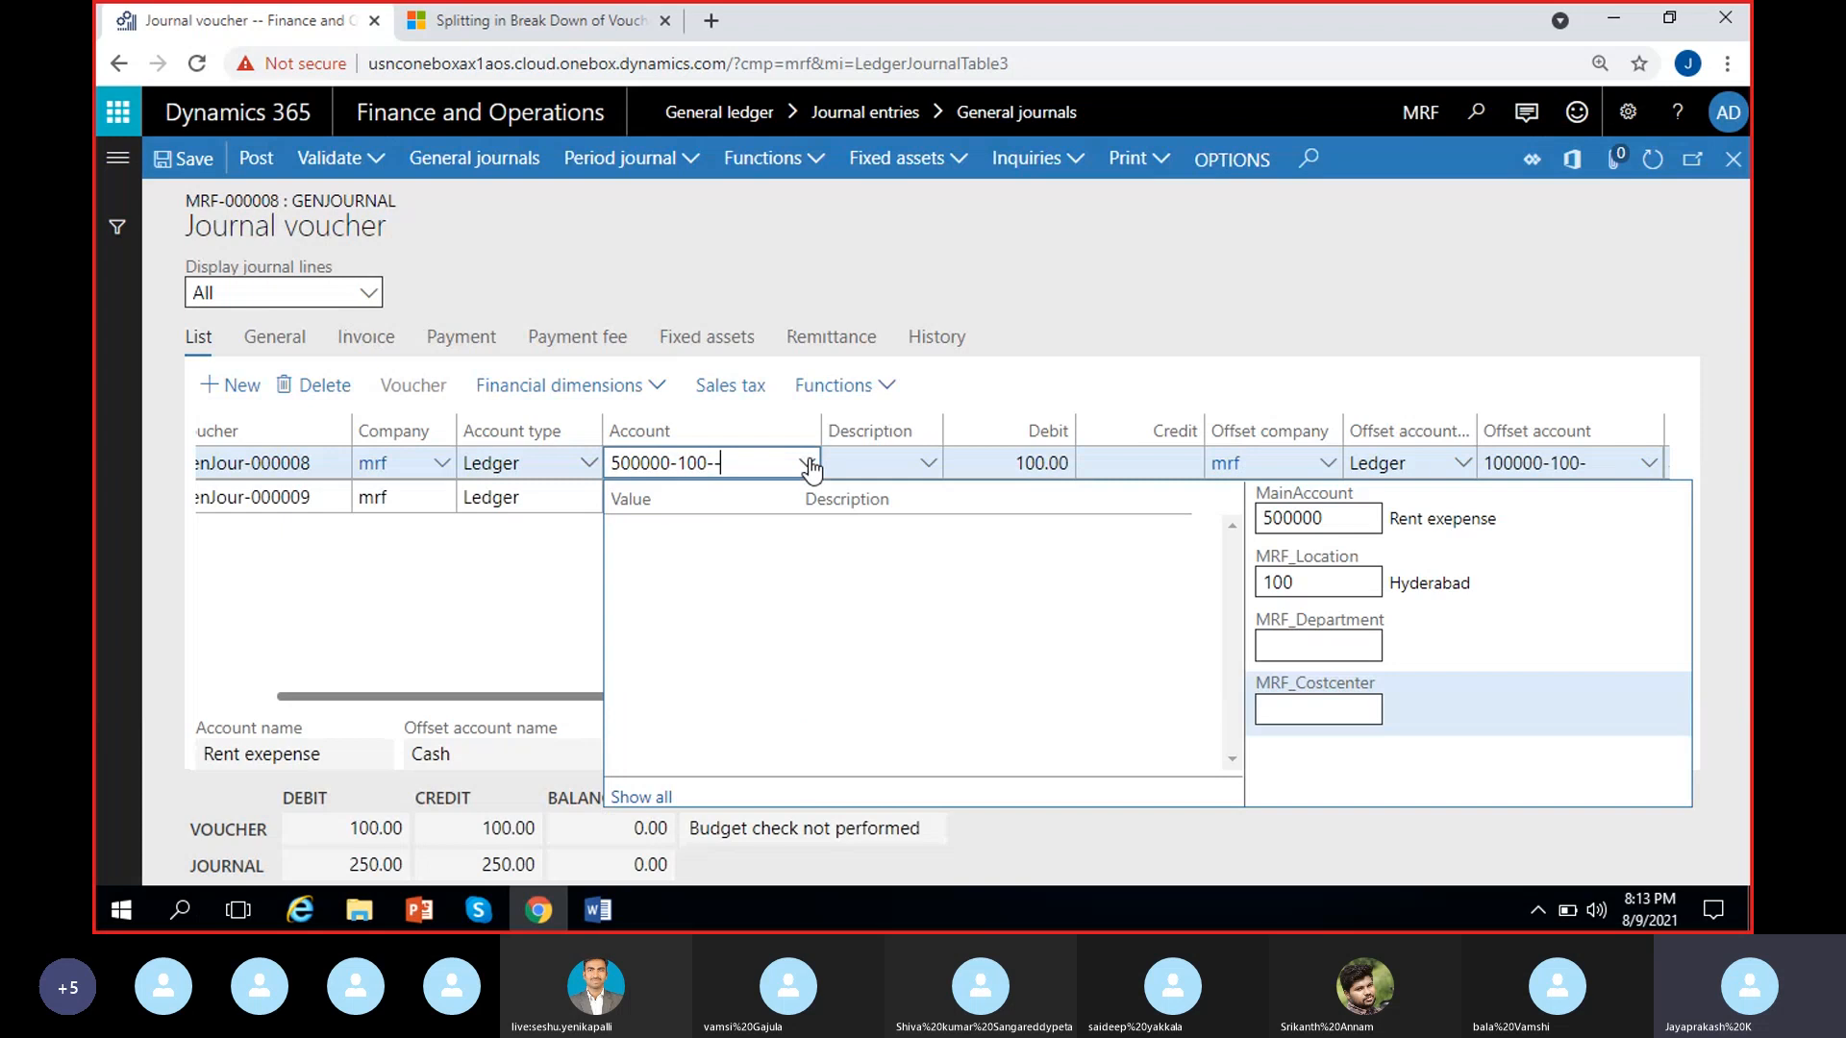
left_click(509, 628)
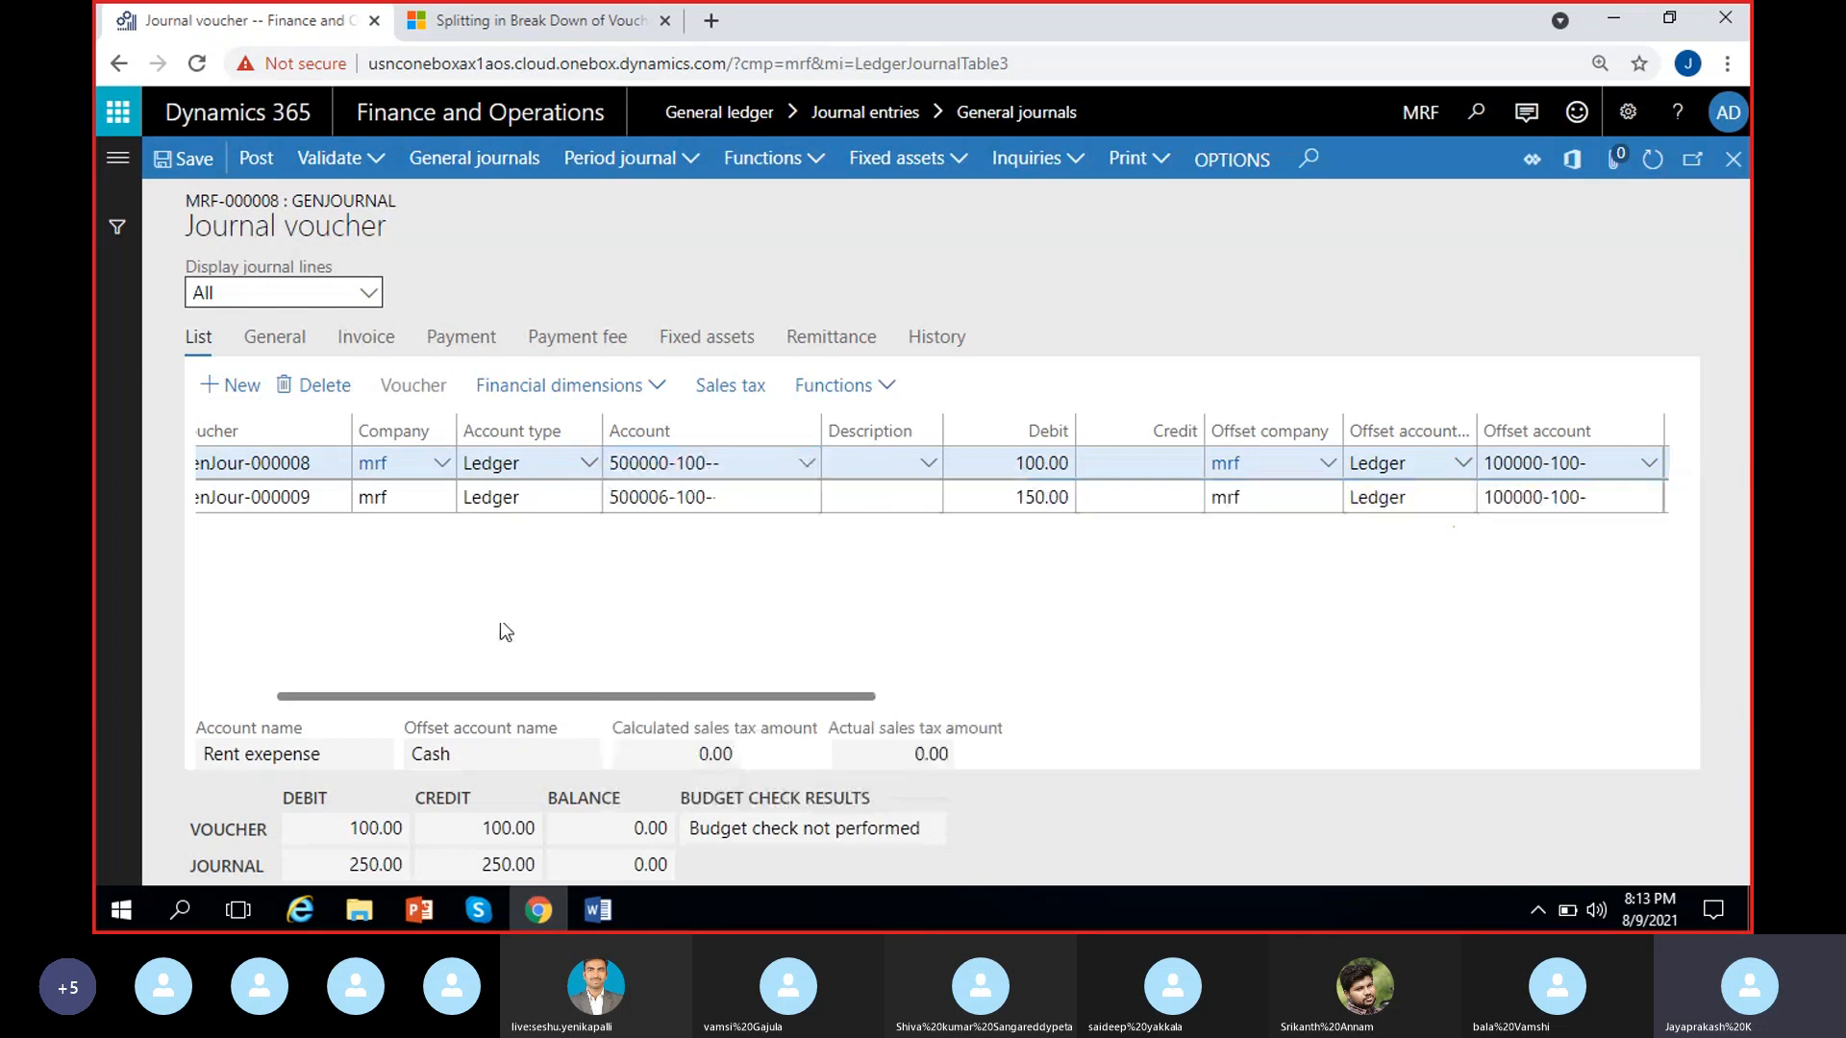
left_click(1005, 462)
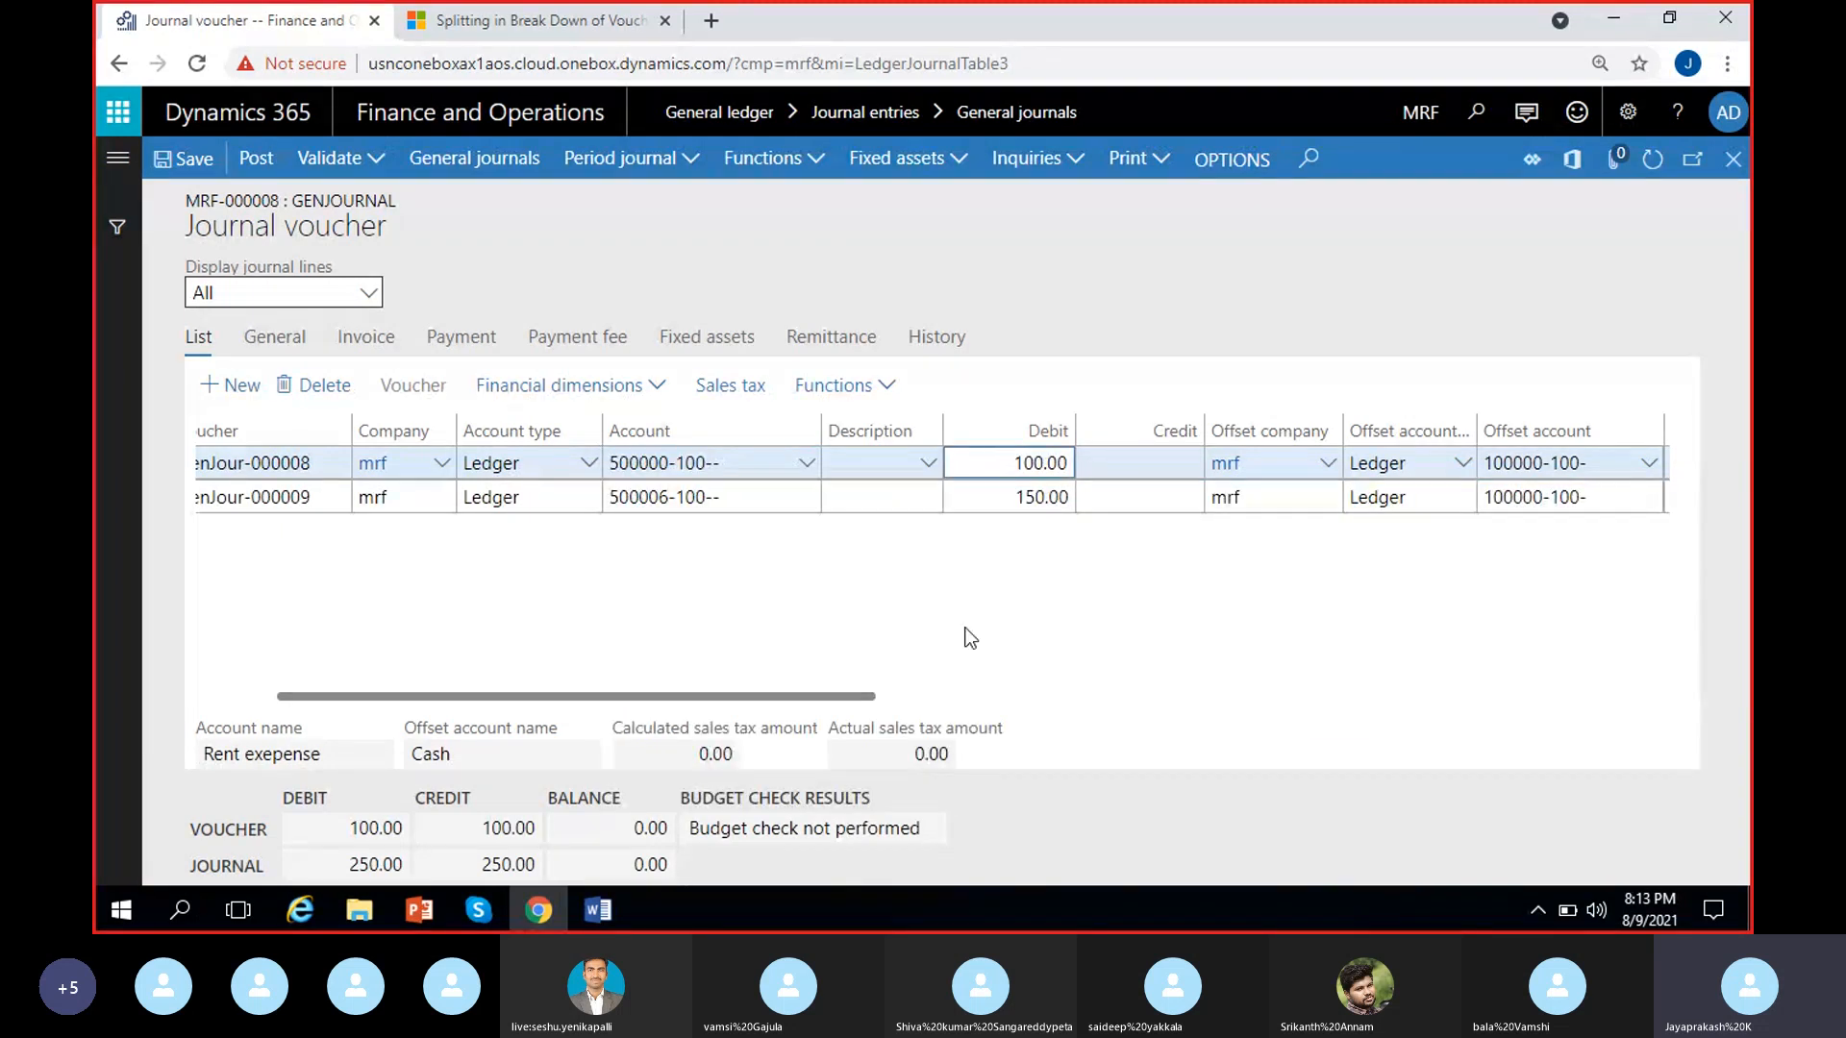
left_click(1418, 466)
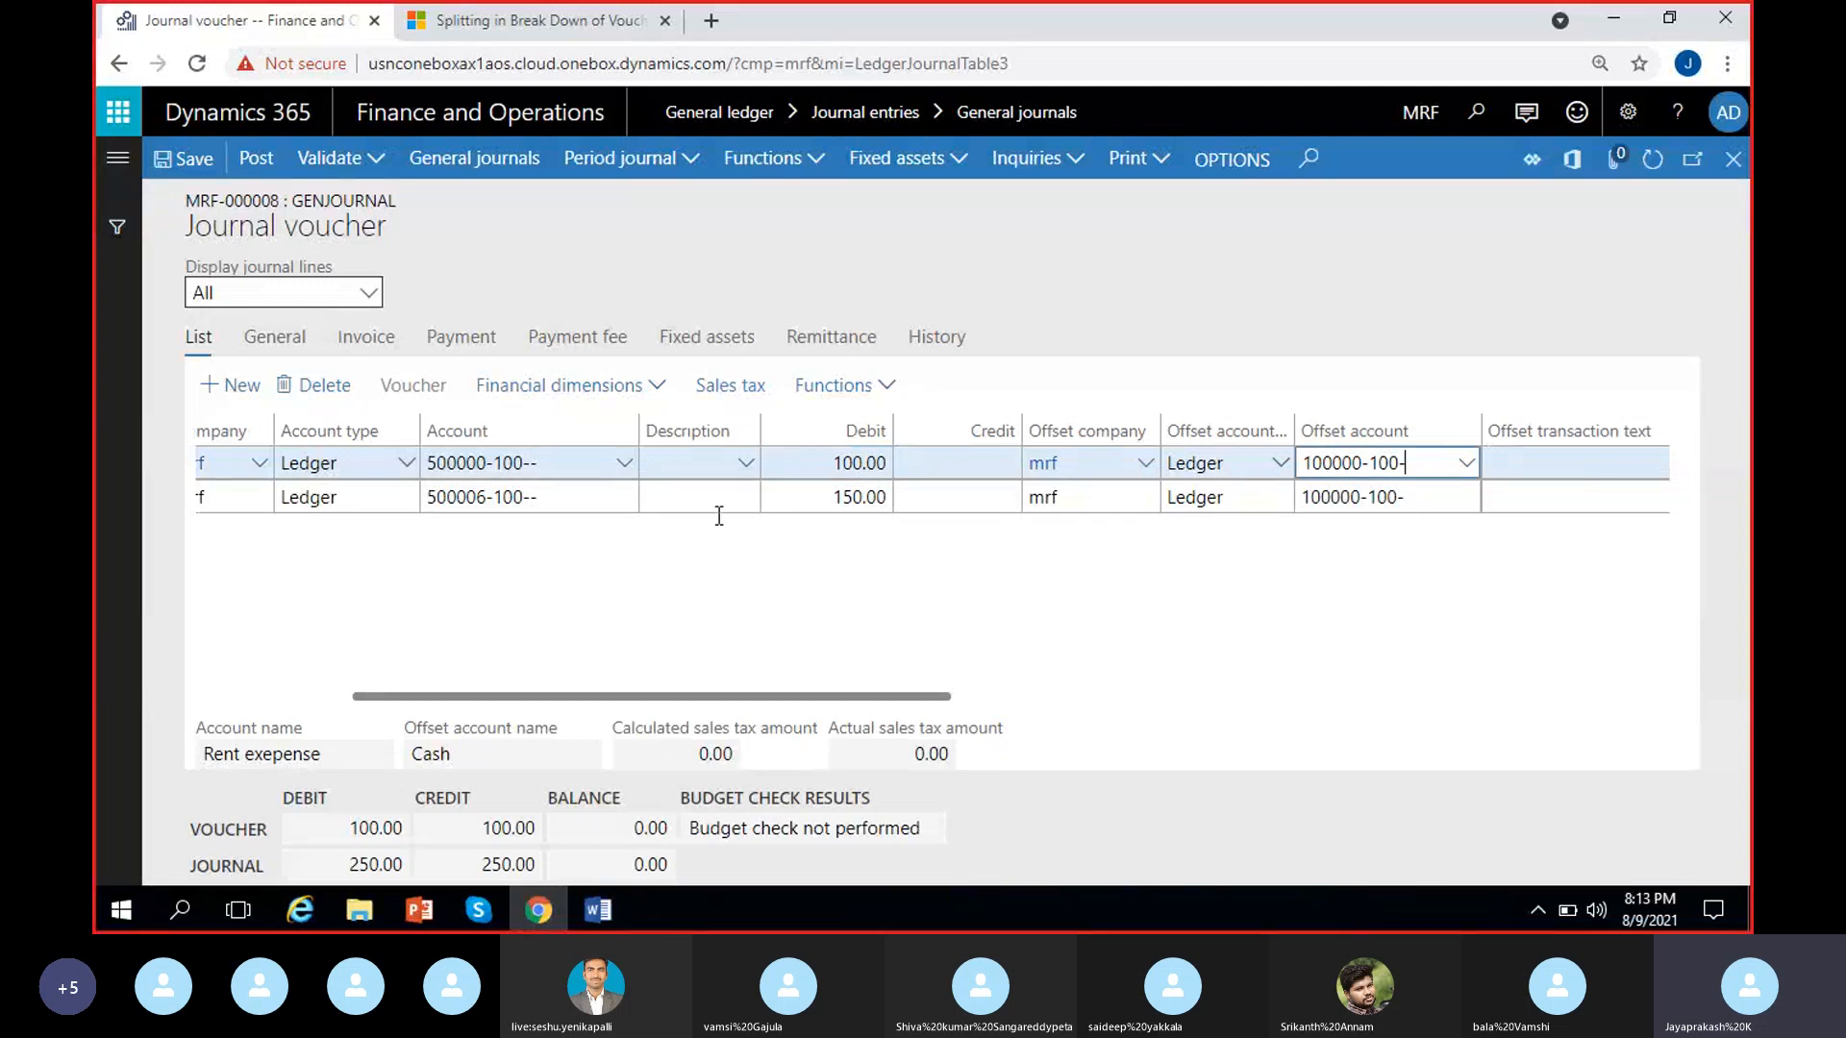
Examine the second voucher line's account segments, debit amount and offset account
scroll(658, 659, "left", 4)
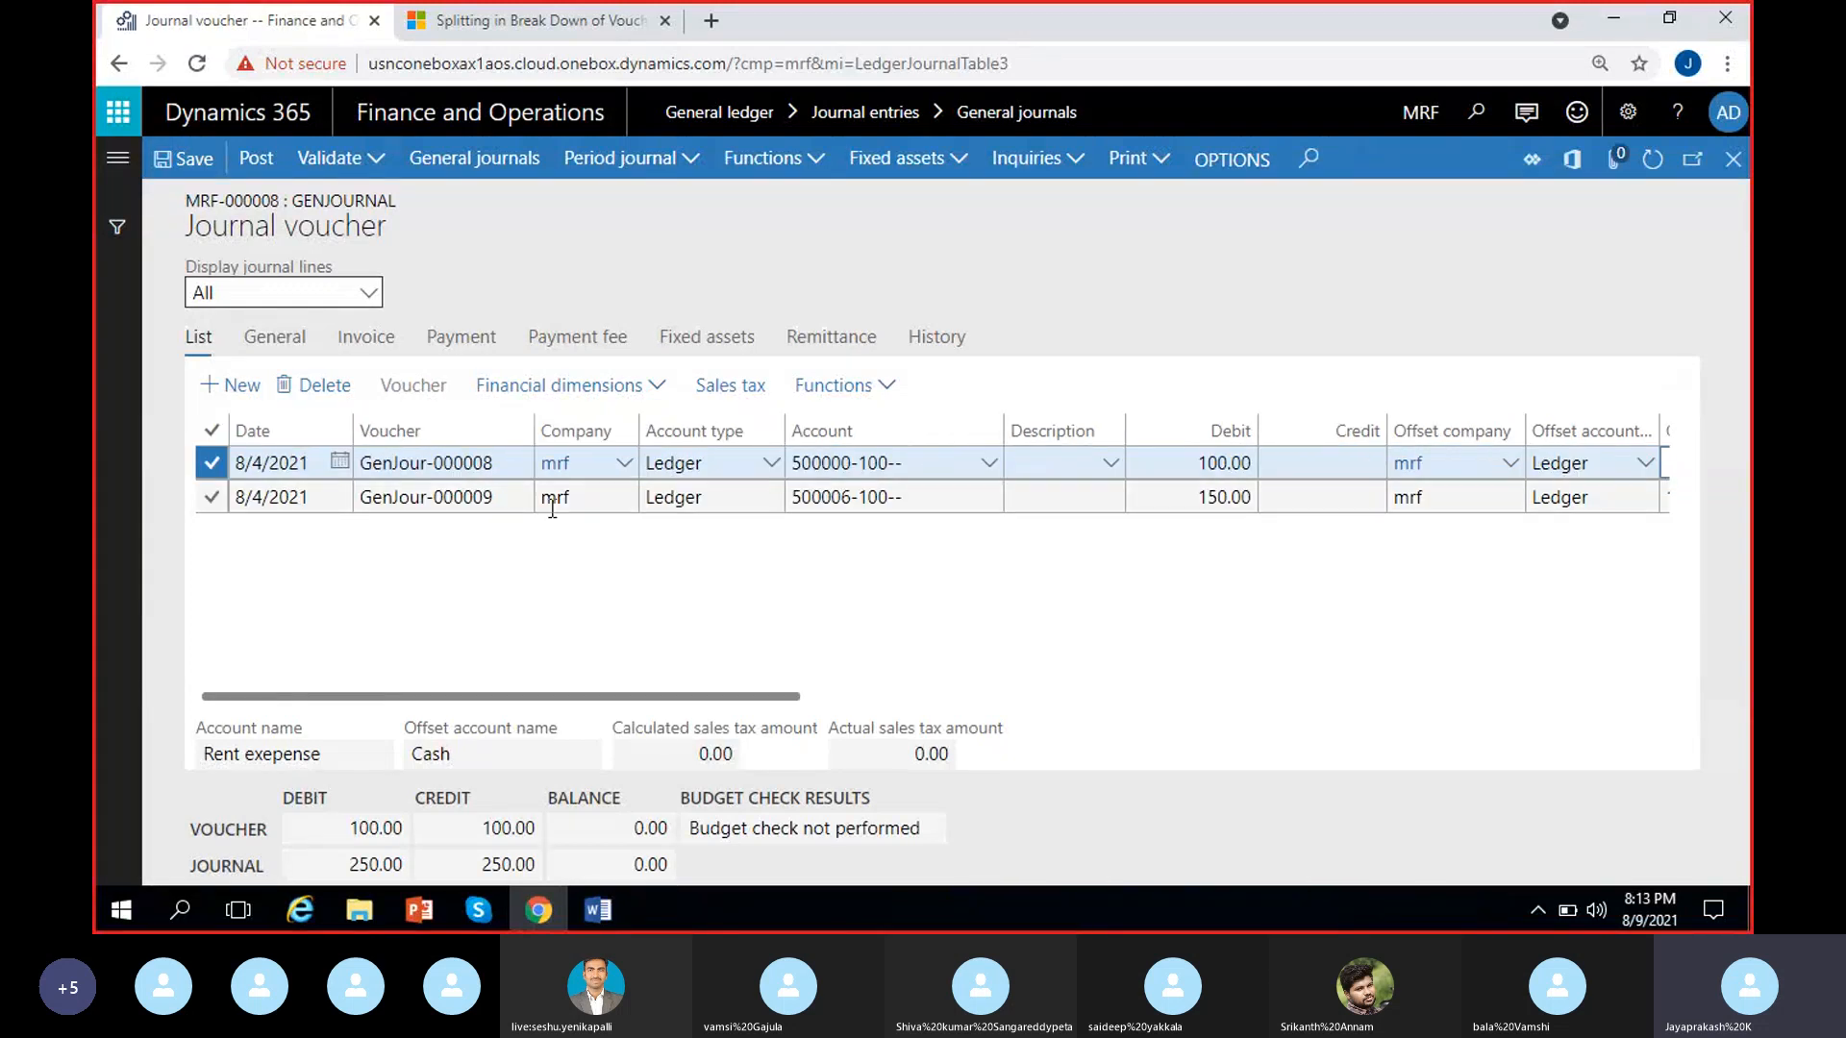
left_click(520, 497)
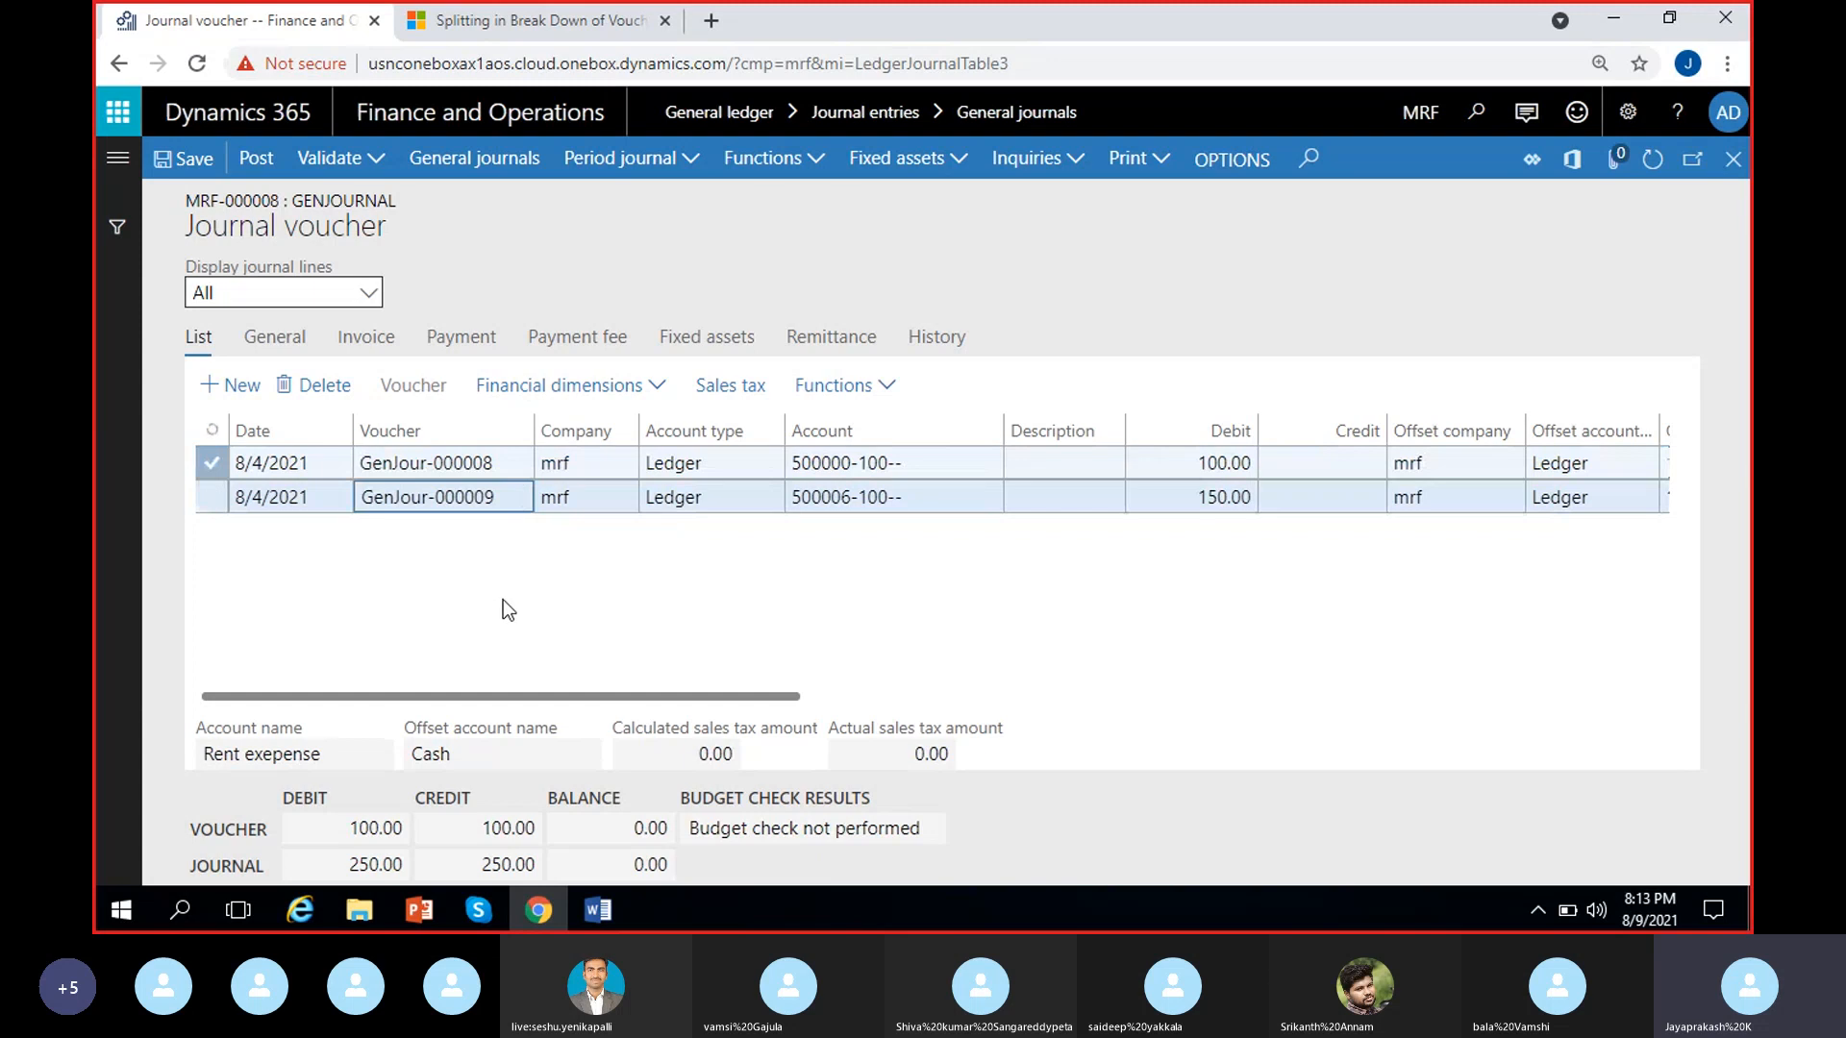
left_click(942, 494)
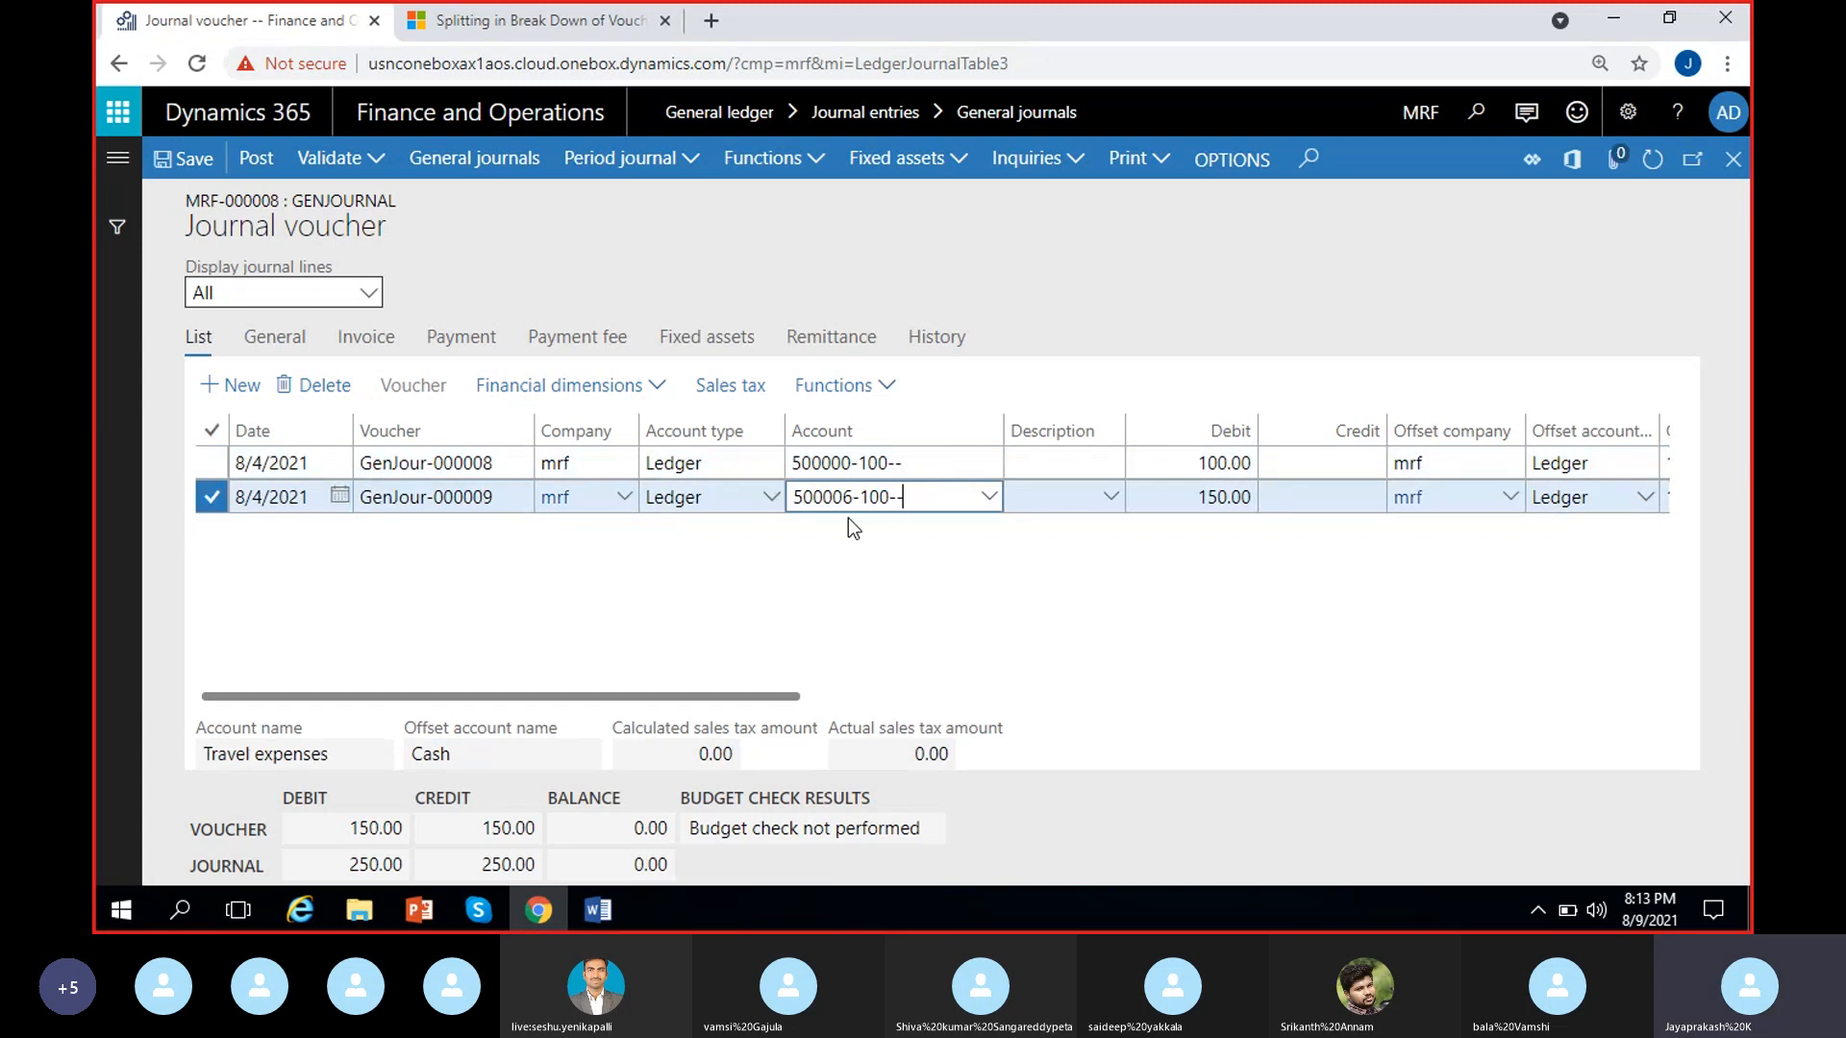
left_click(990, 498)
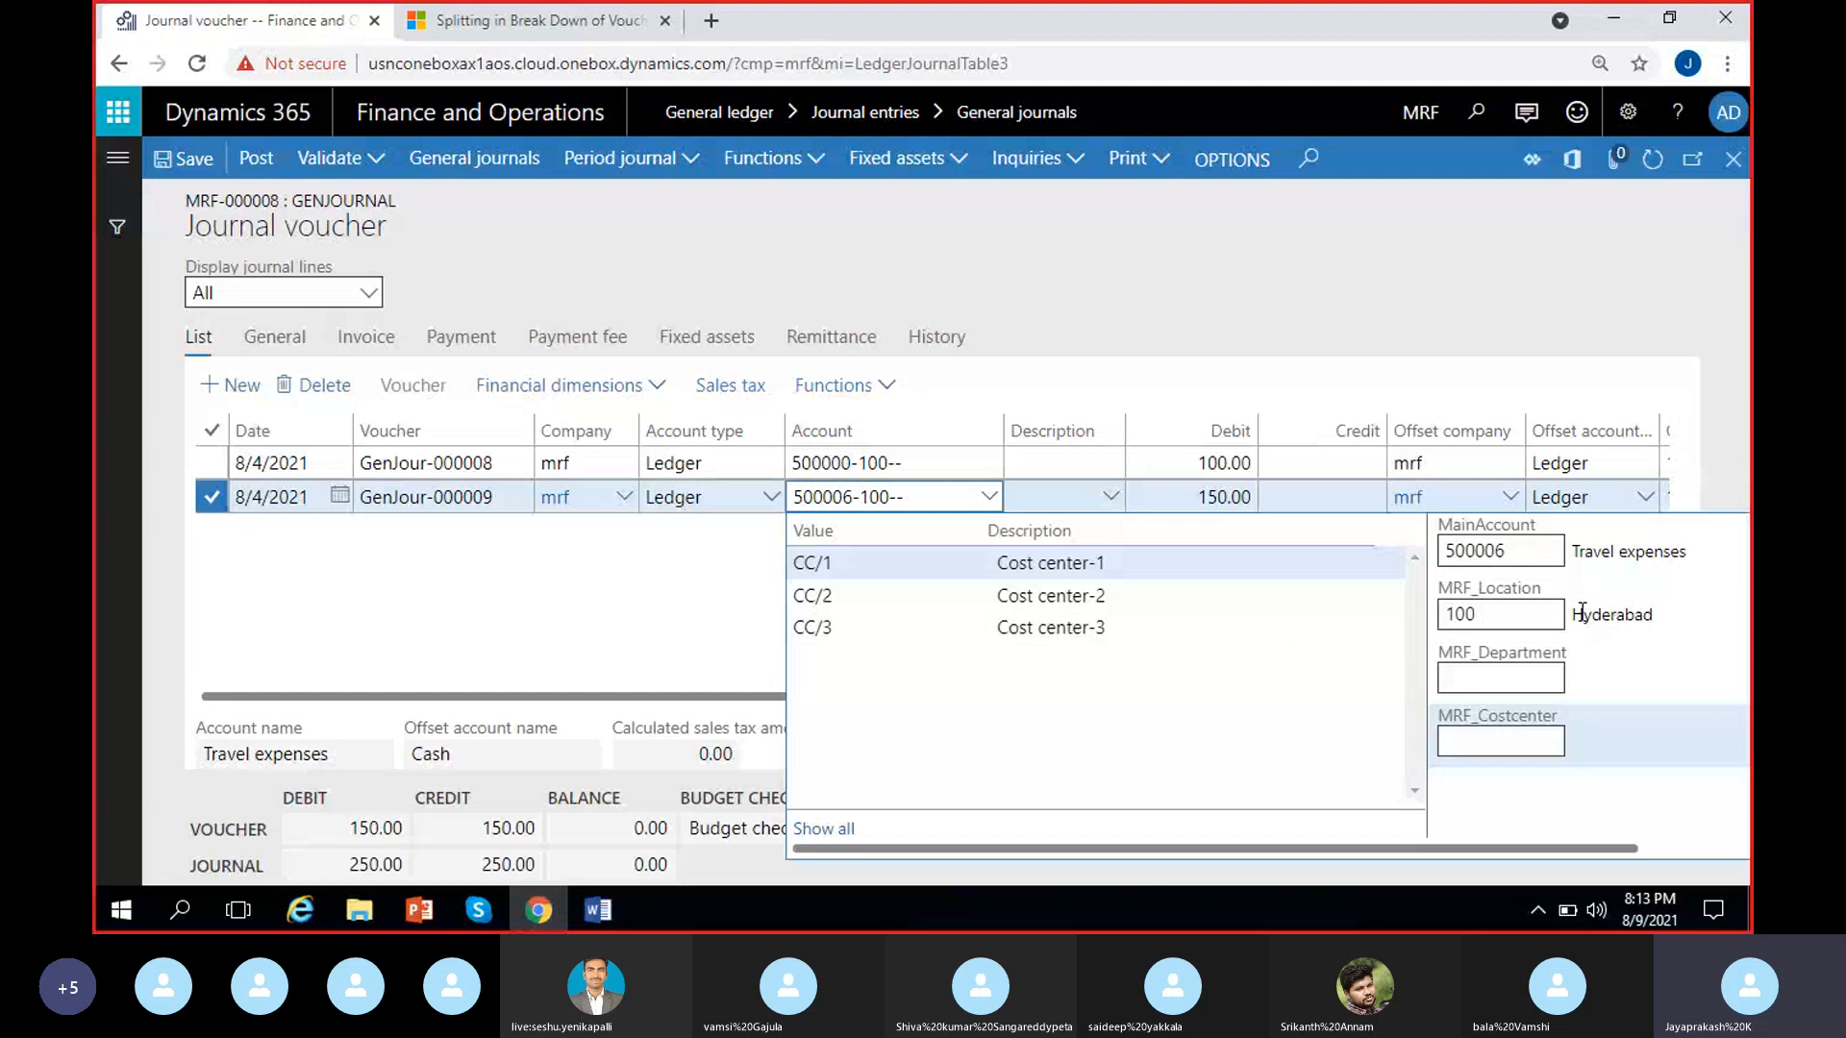
left_click(678, 611)
scroll(978, 625, "right", 2)
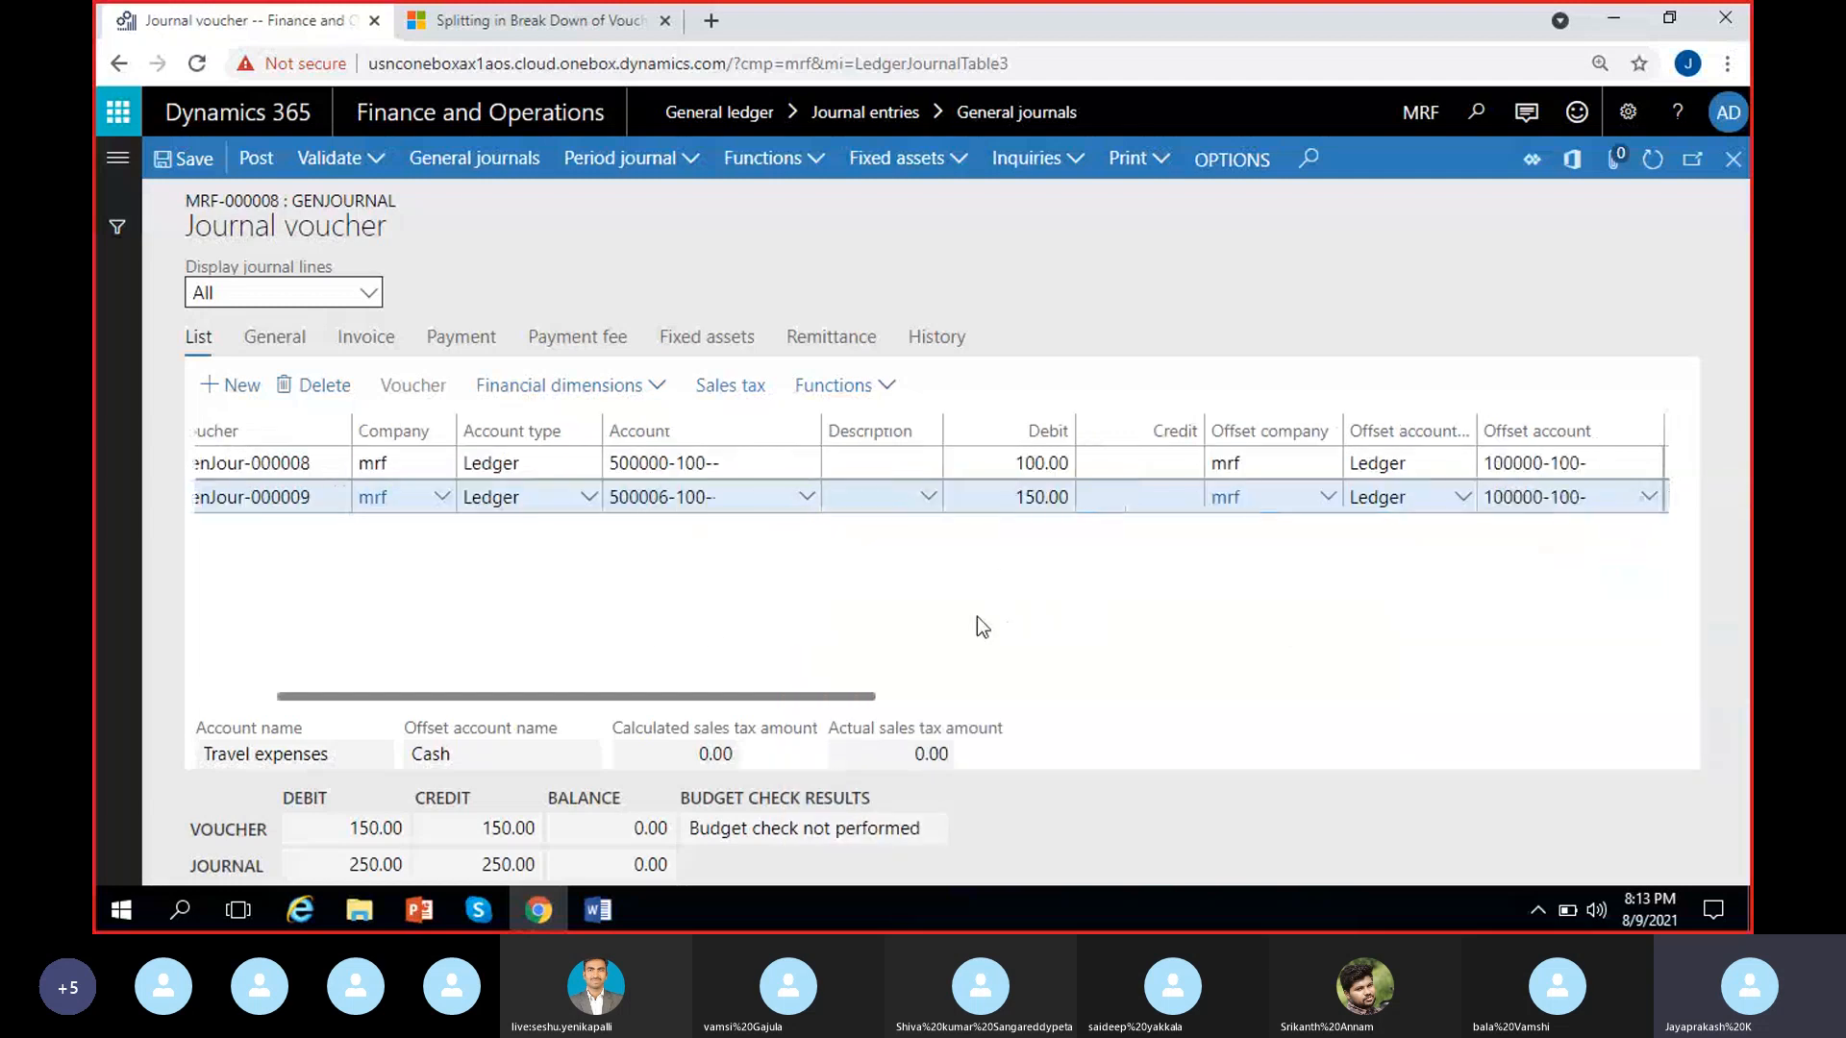
left_click_drag(1006, 496, 1099, 501)
left_click(1086, 579)
scroll(1081, 560, "right", 2)
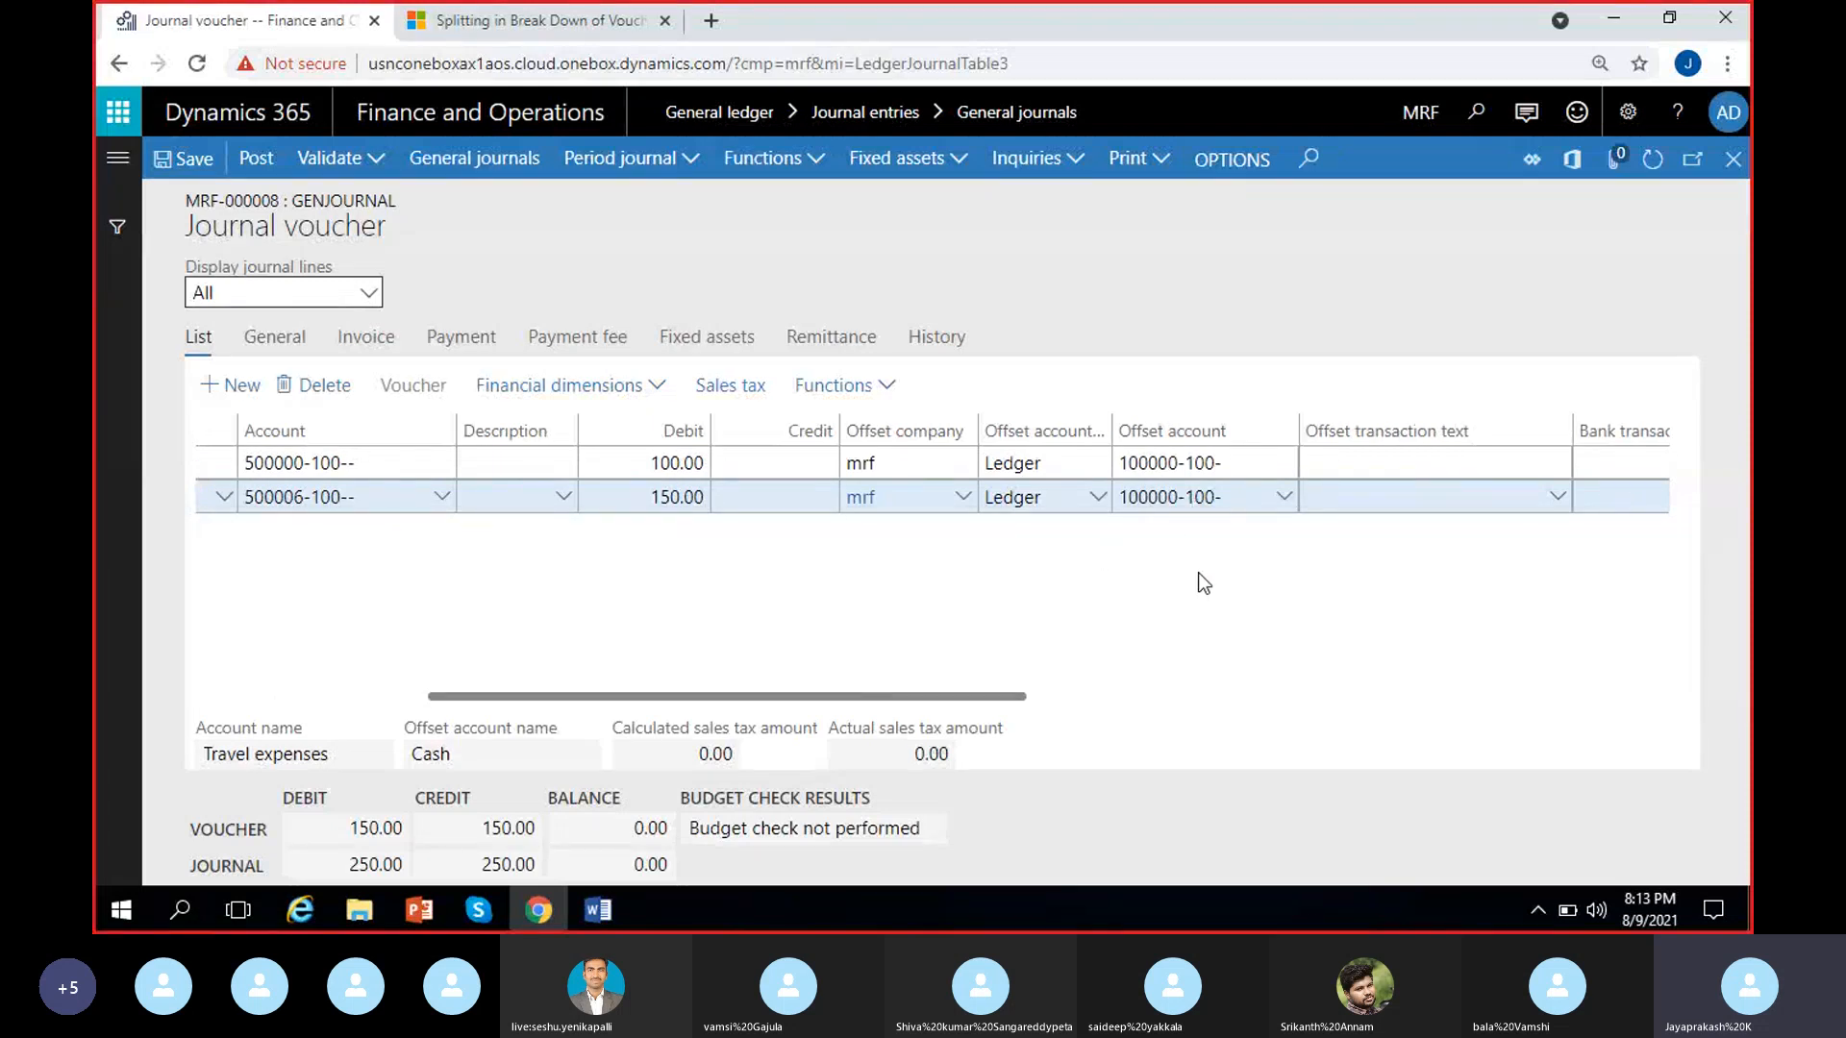
scroll(798, 602, "left", 3)
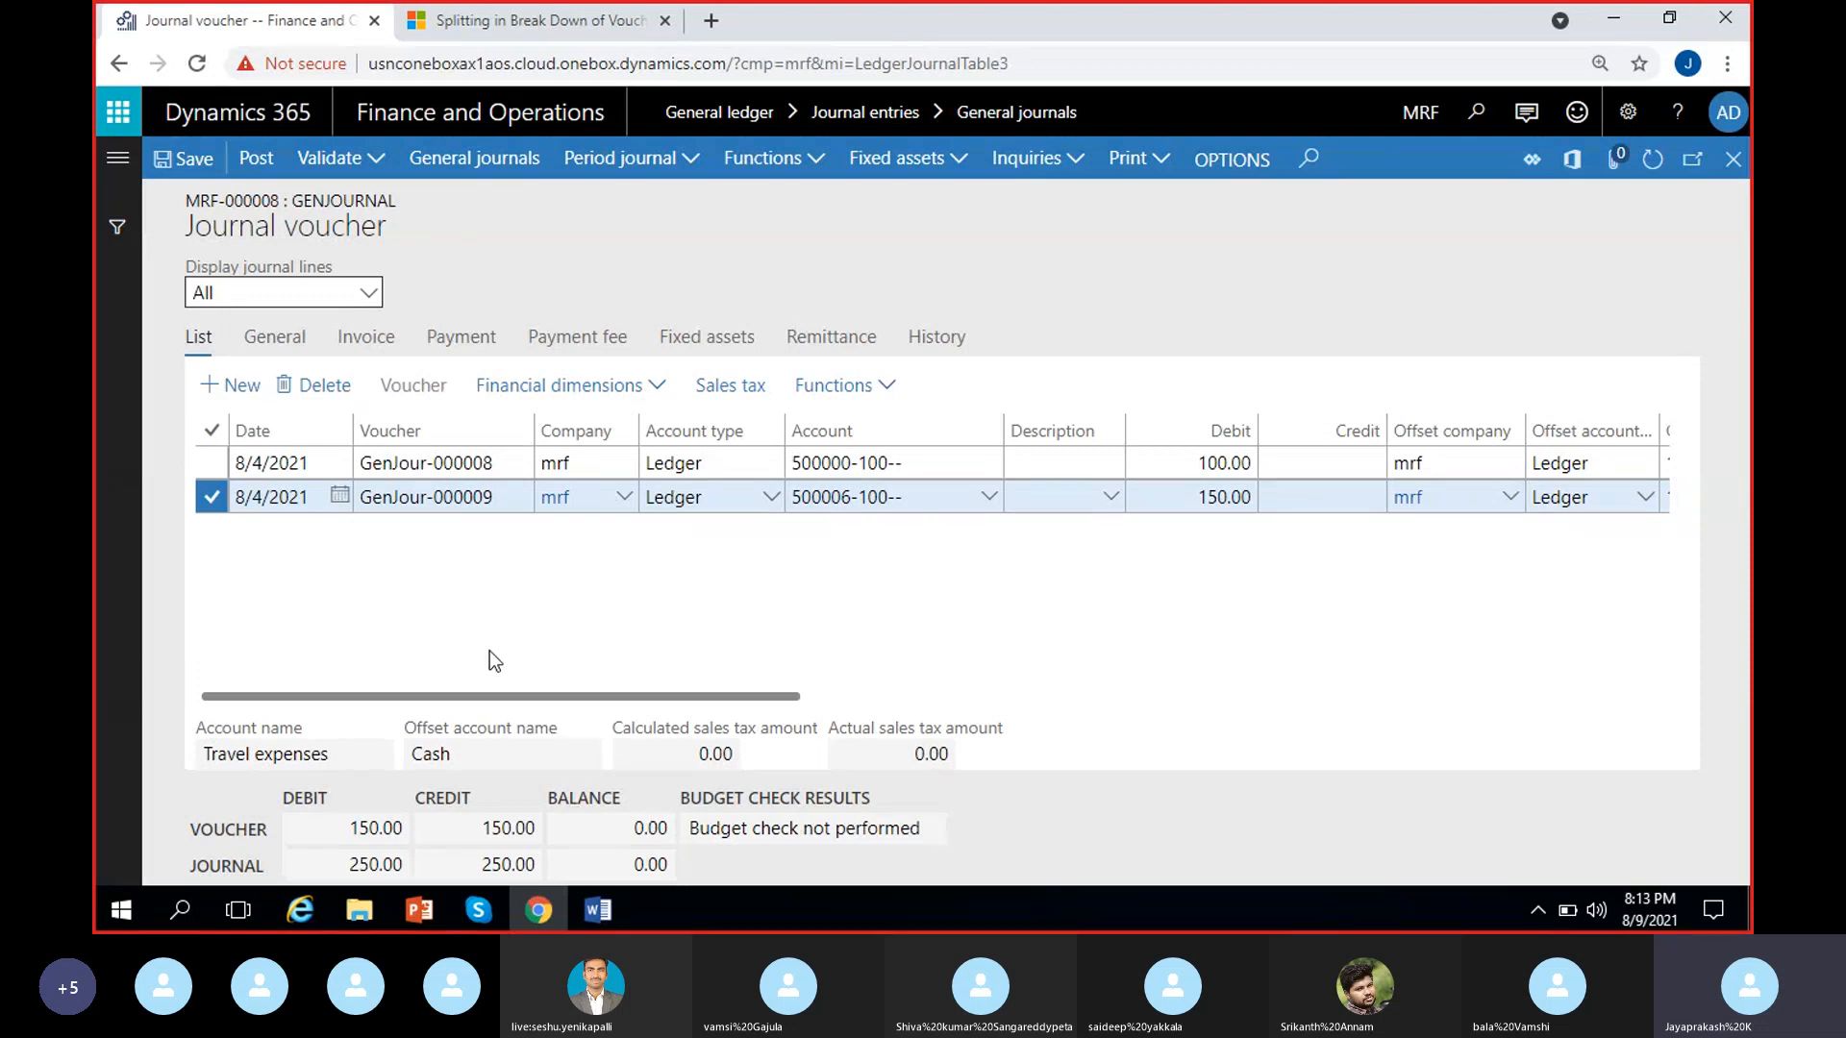
Compare the selected second line's voucher number and debit with the voucher-level debit, credit and balance totals
left_click(230, 833)
double_click(227, 866)
left_click(228, 826)
left_click(434, 506)
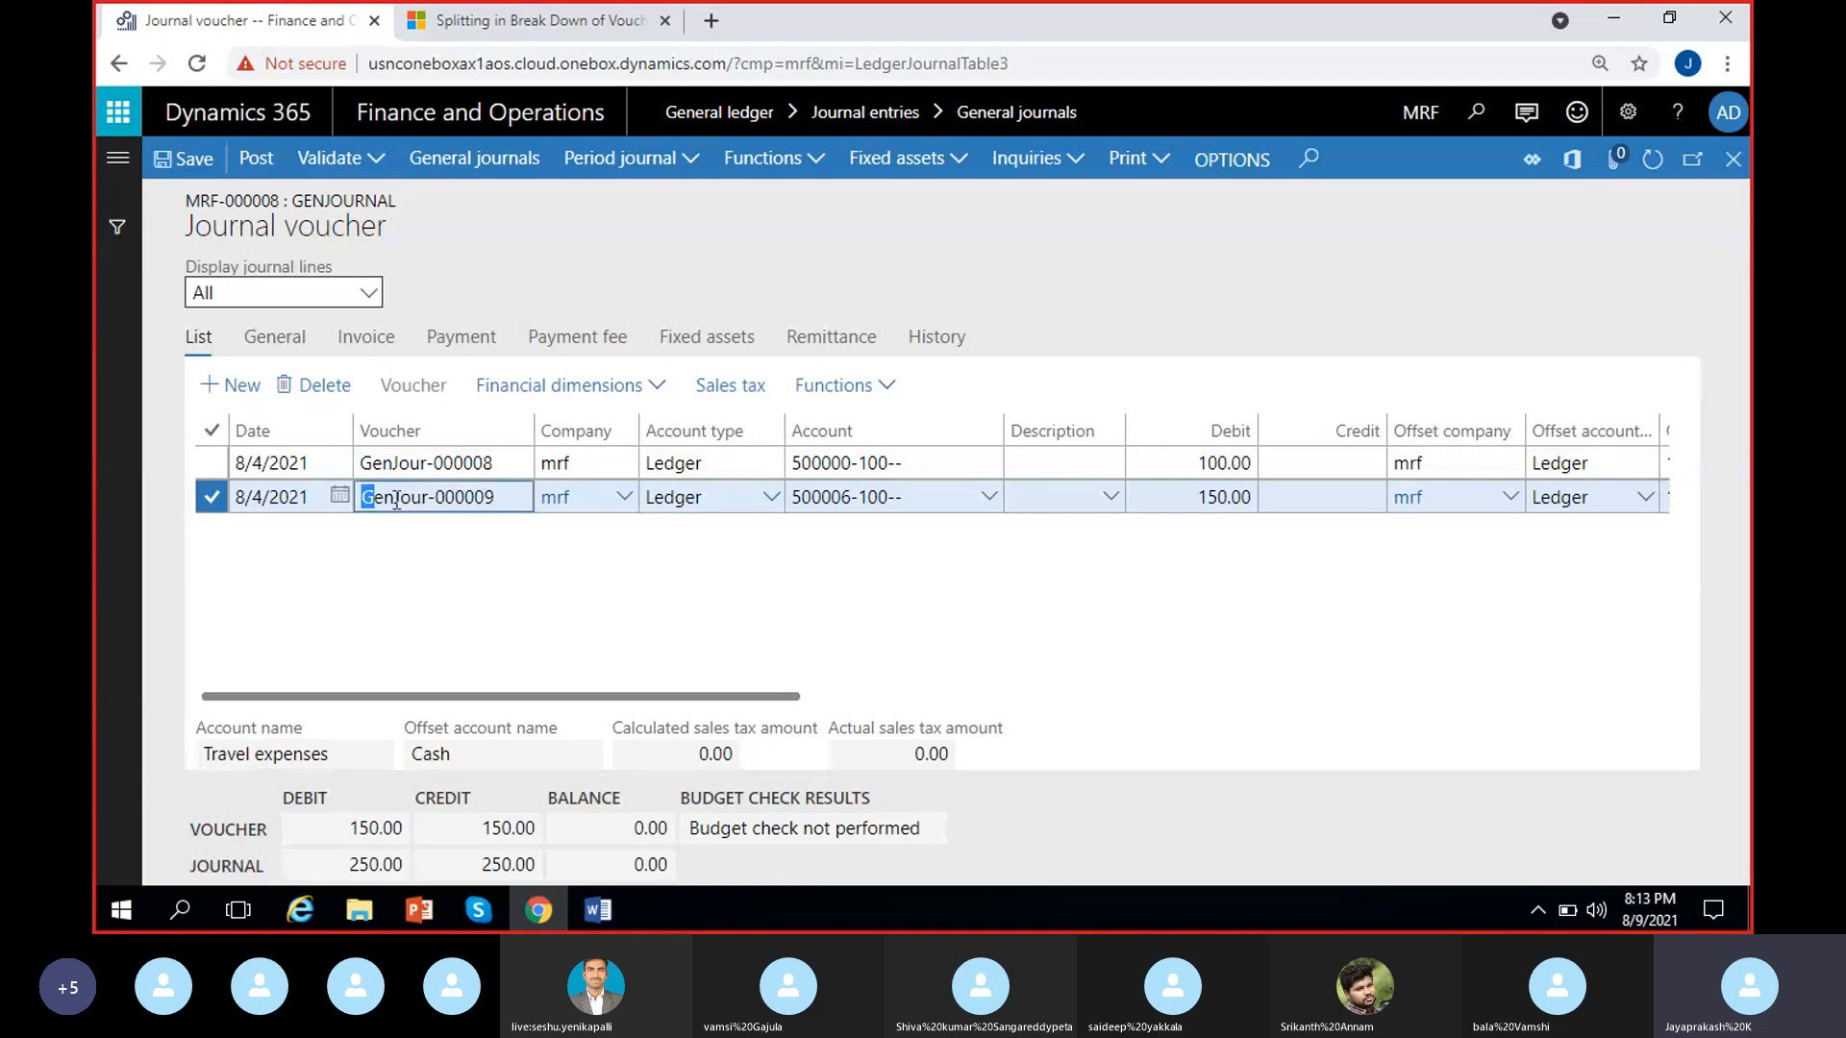
left_click_drag(365, 497, 546, 493)
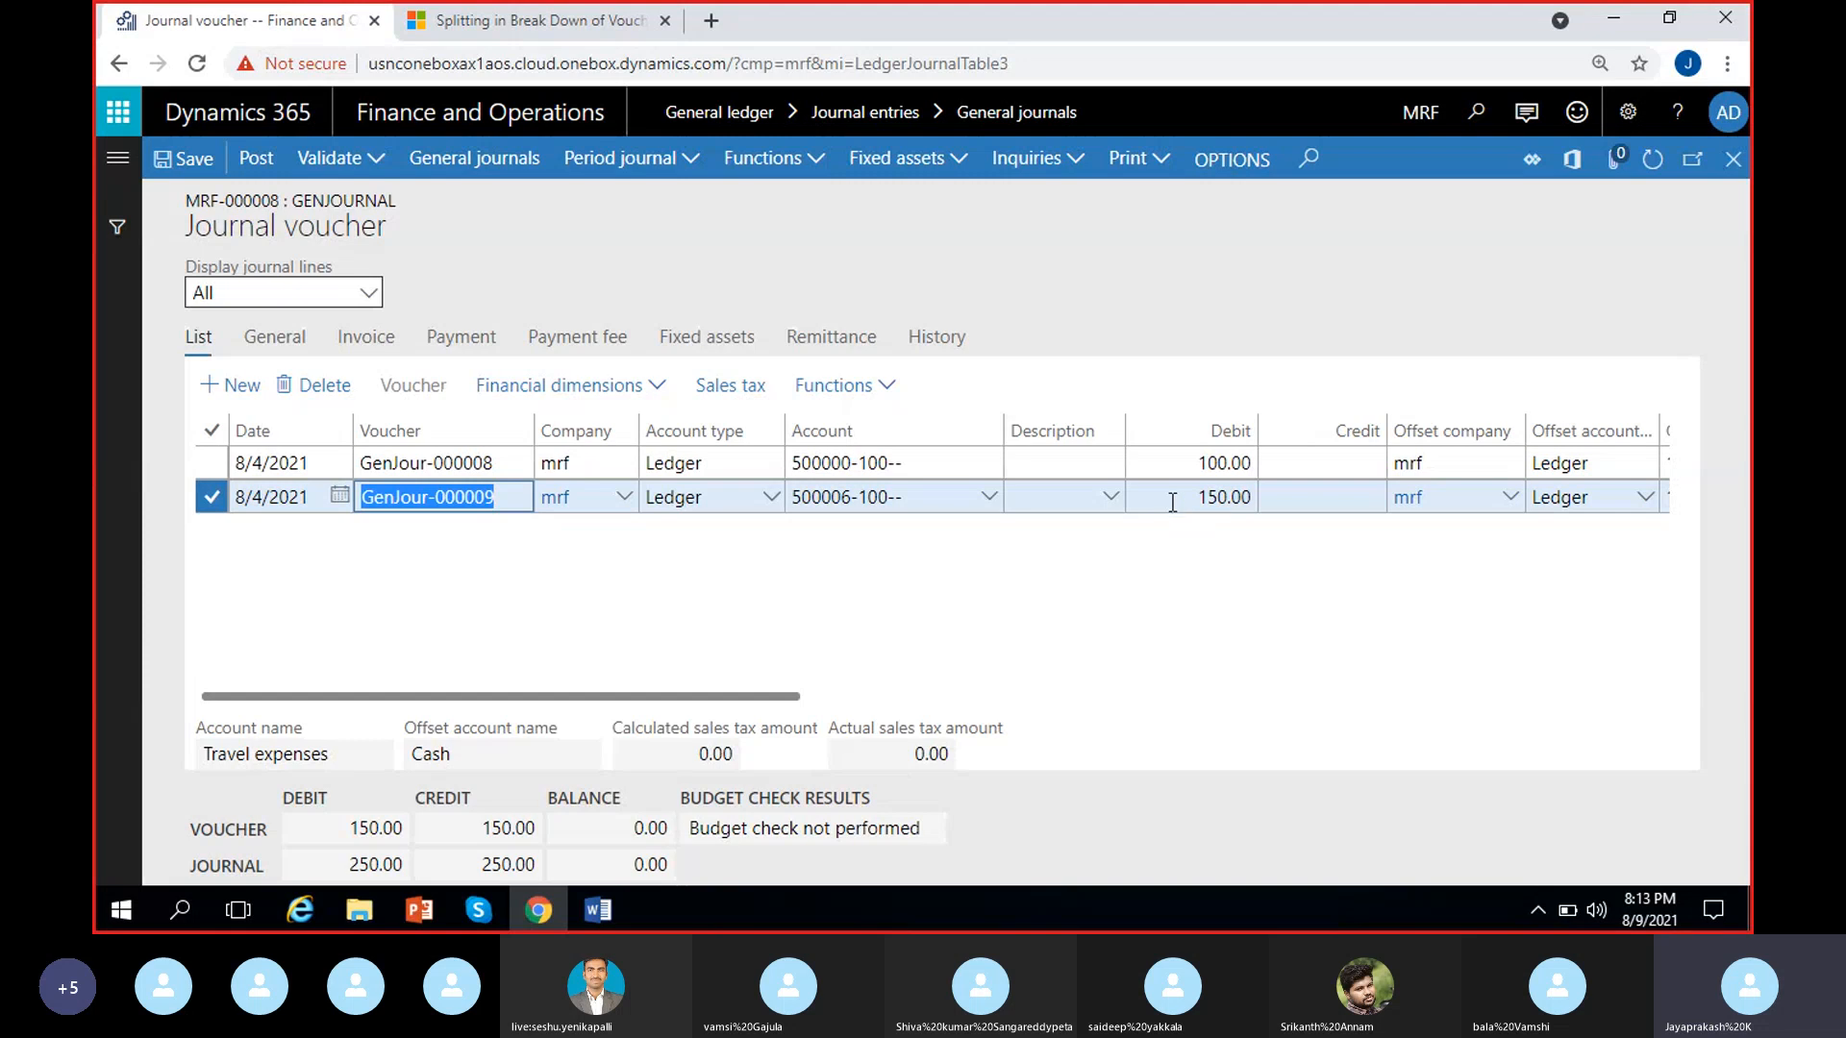
left_click(1202, 499)
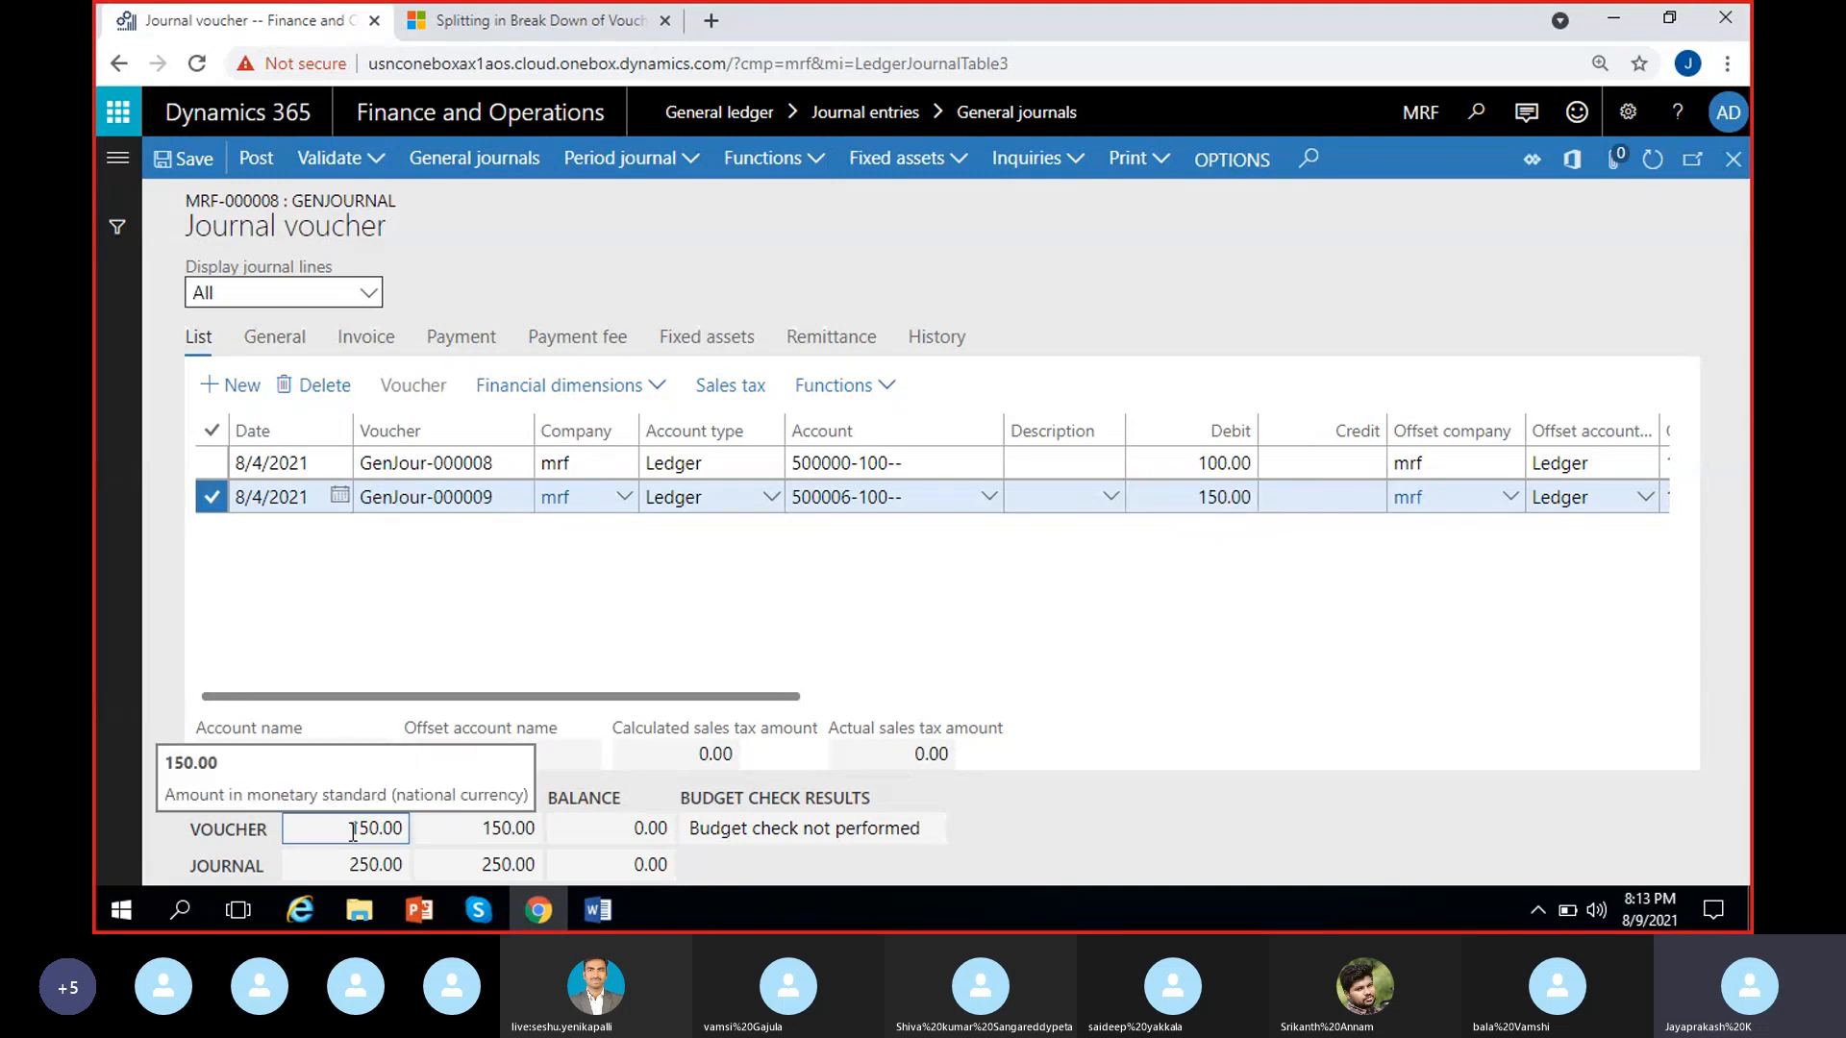
left_click_drag(350, 829, 395, 829)
left_click(483, 827)
left_click(563, 833)
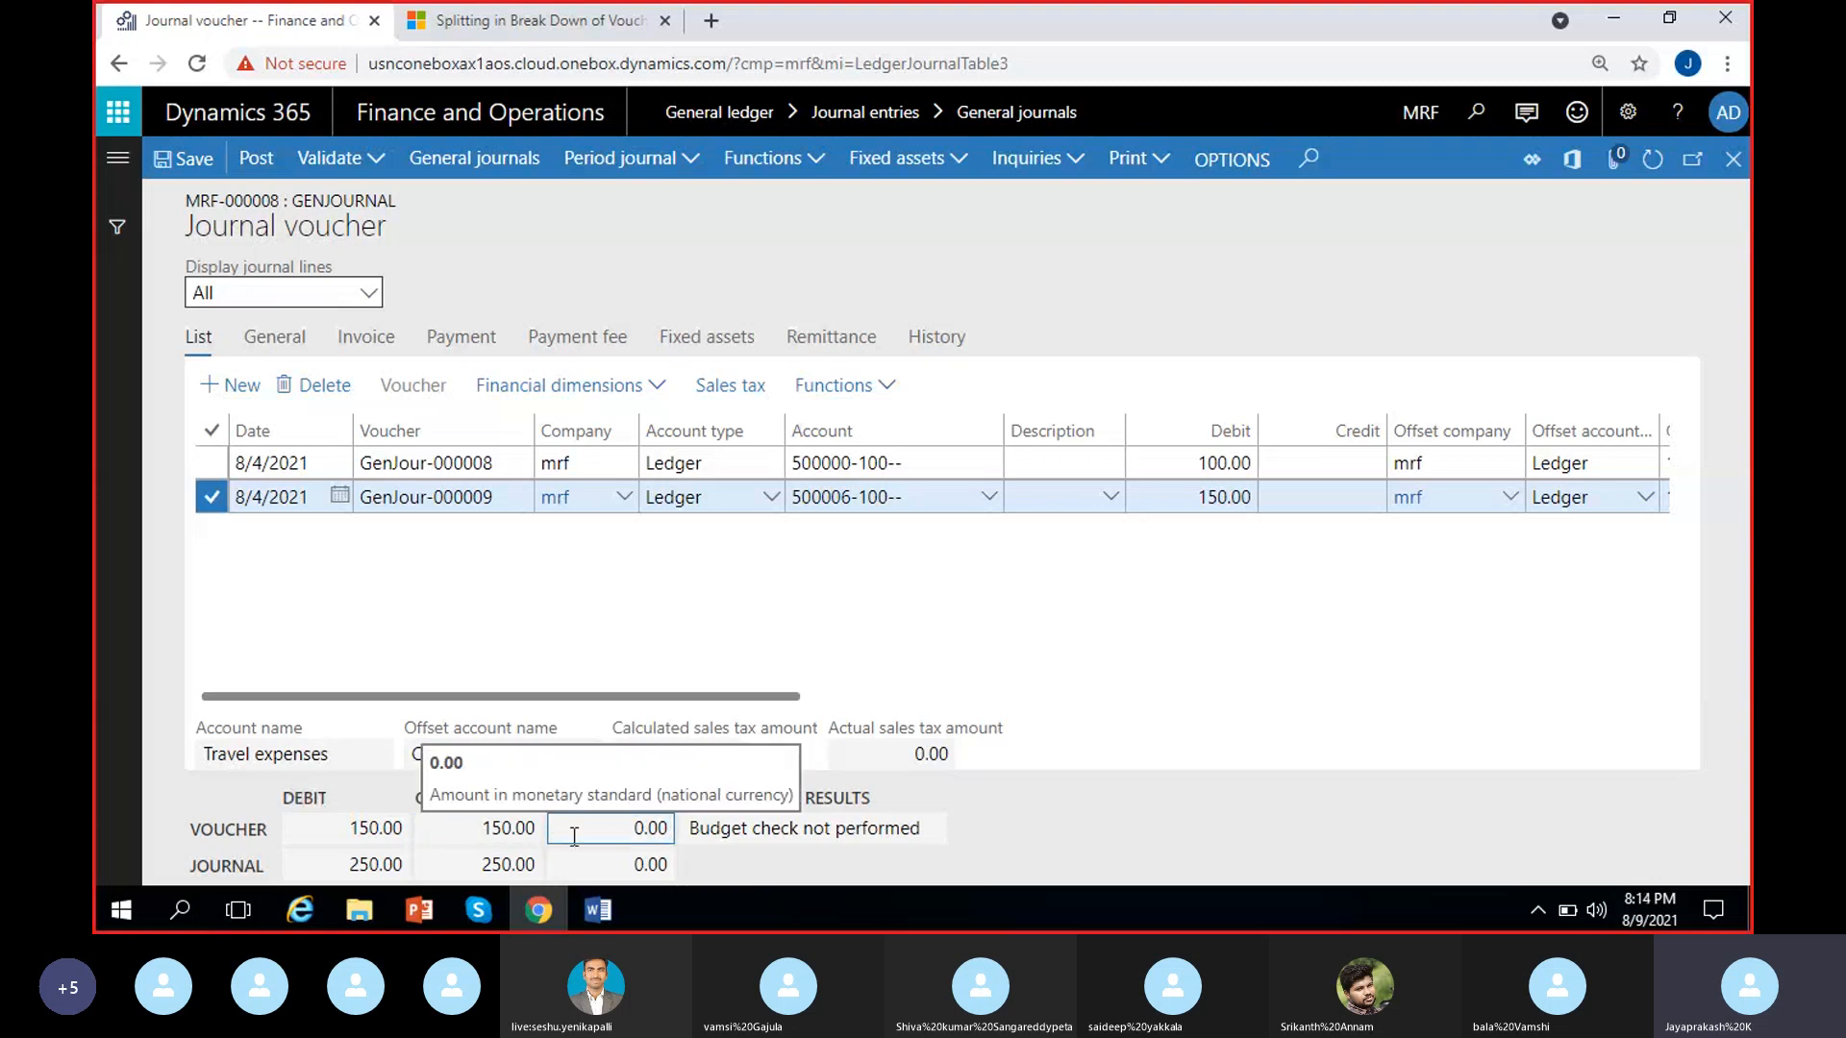
Review the journal-level debit, credit and balance totals covering both voucher lines
left_click(209, 867)
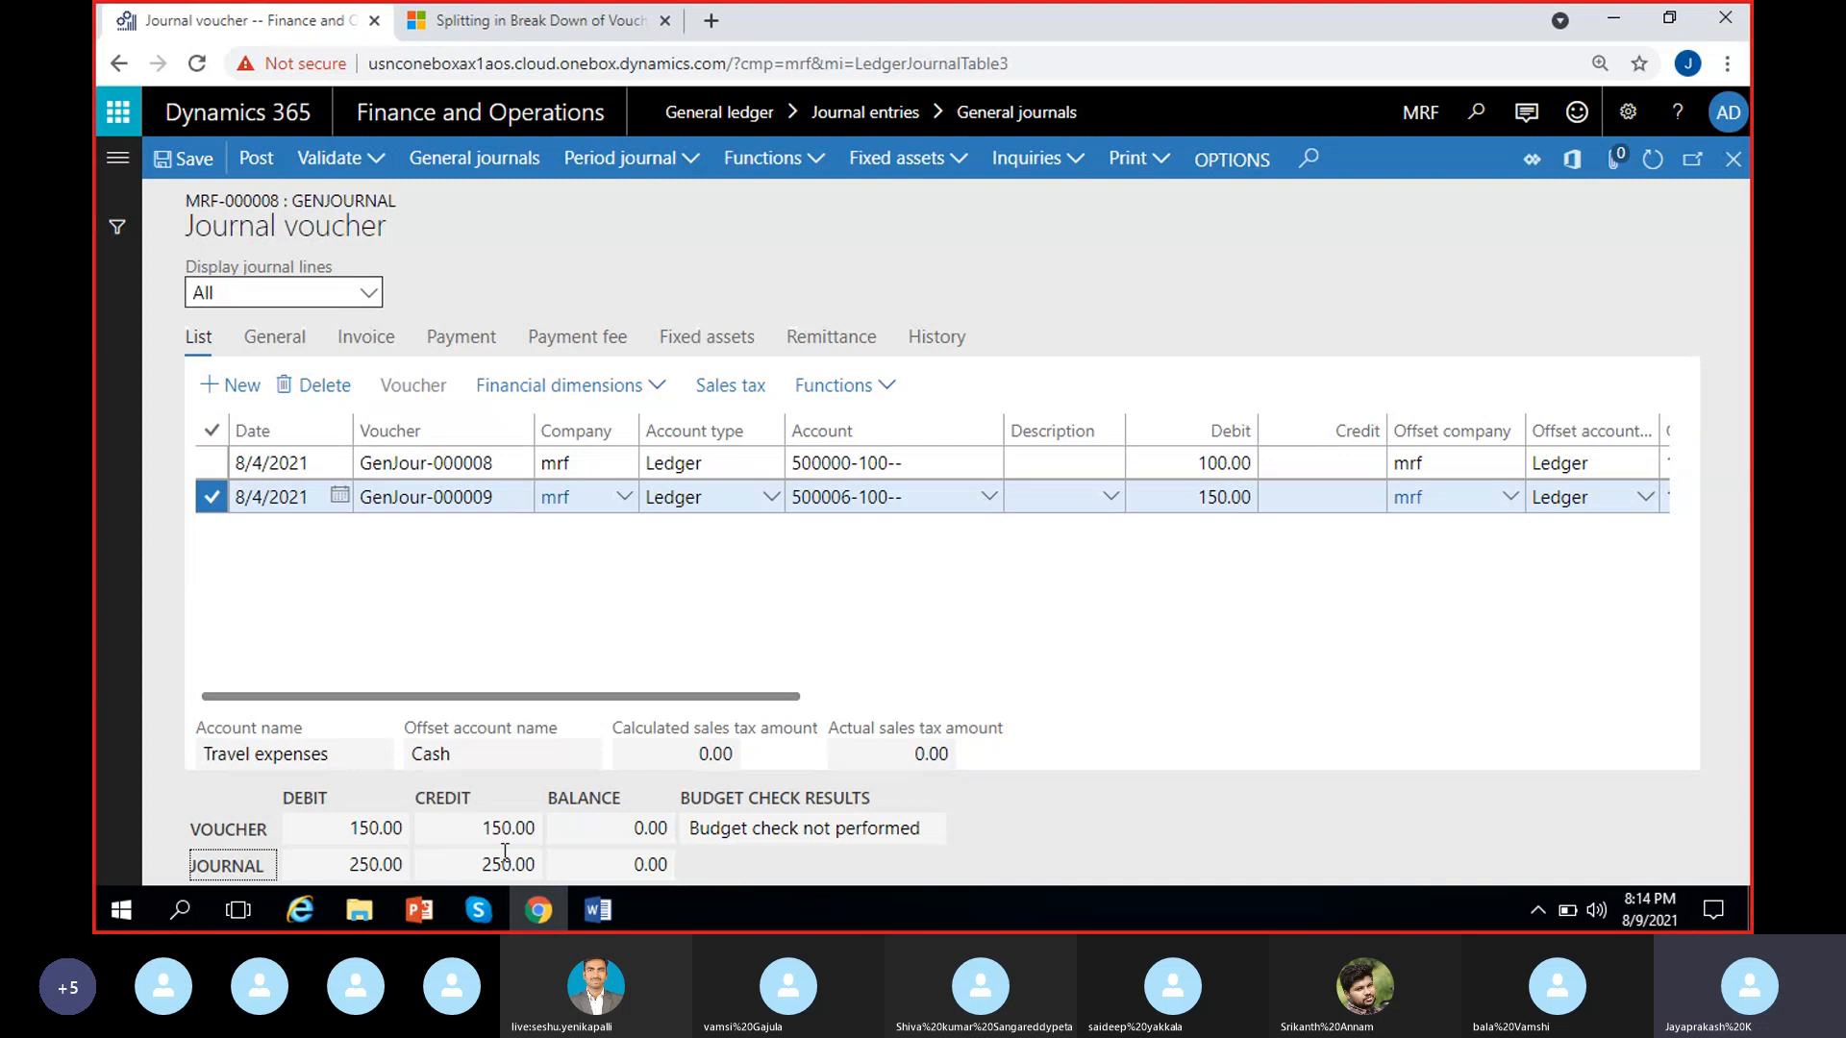
left_click_drag(352, 865, 406, 862)
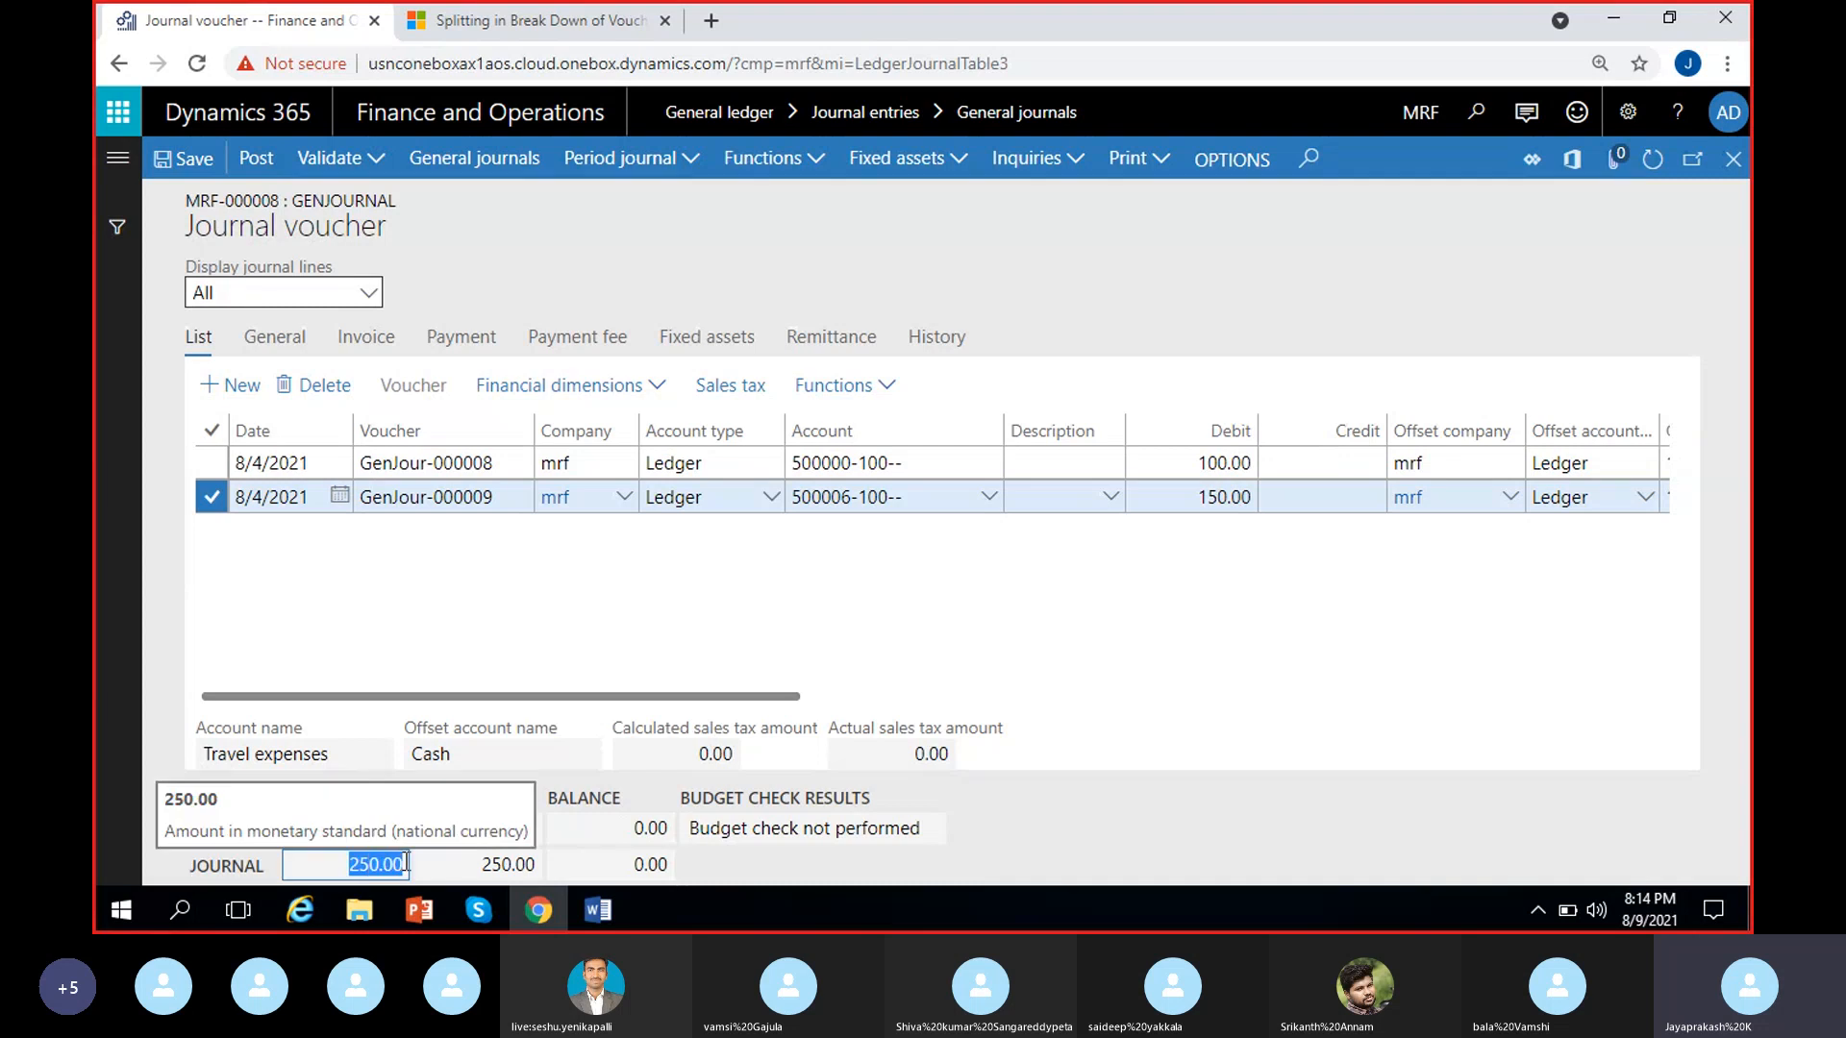
left_click(487, 865)
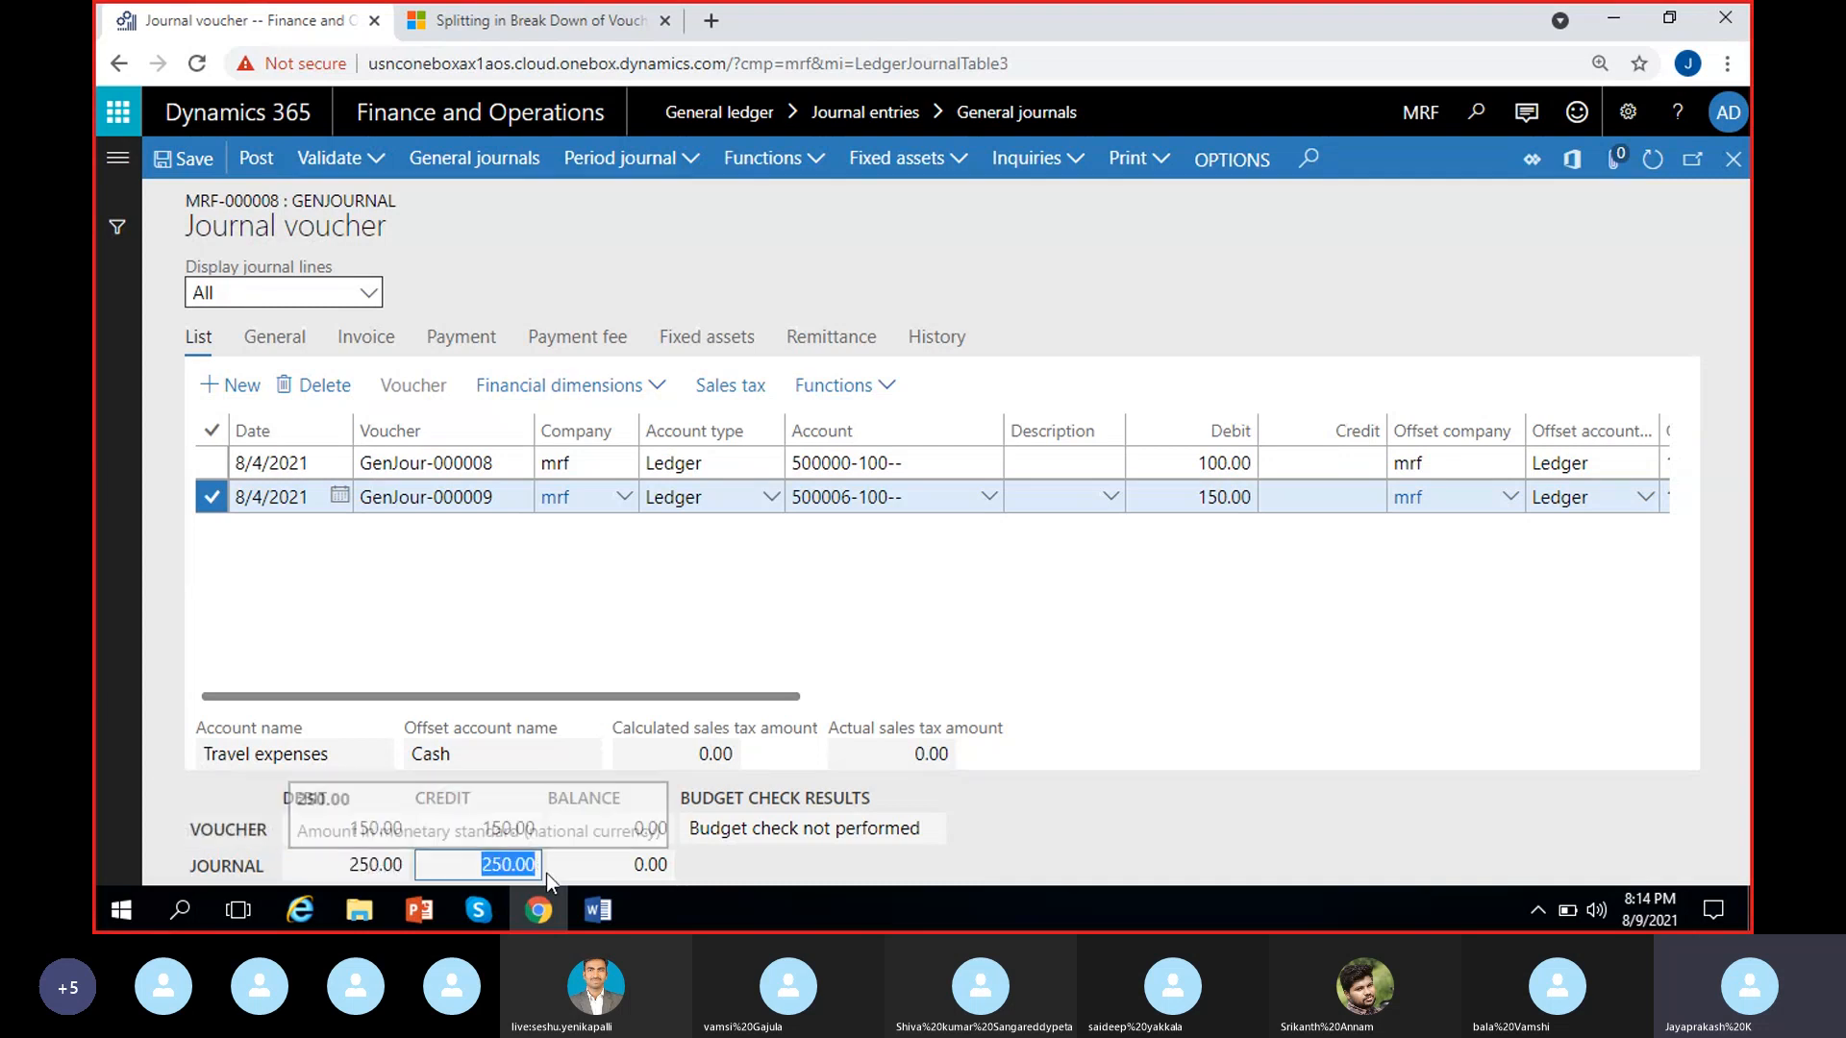
left_click(1226, 869)
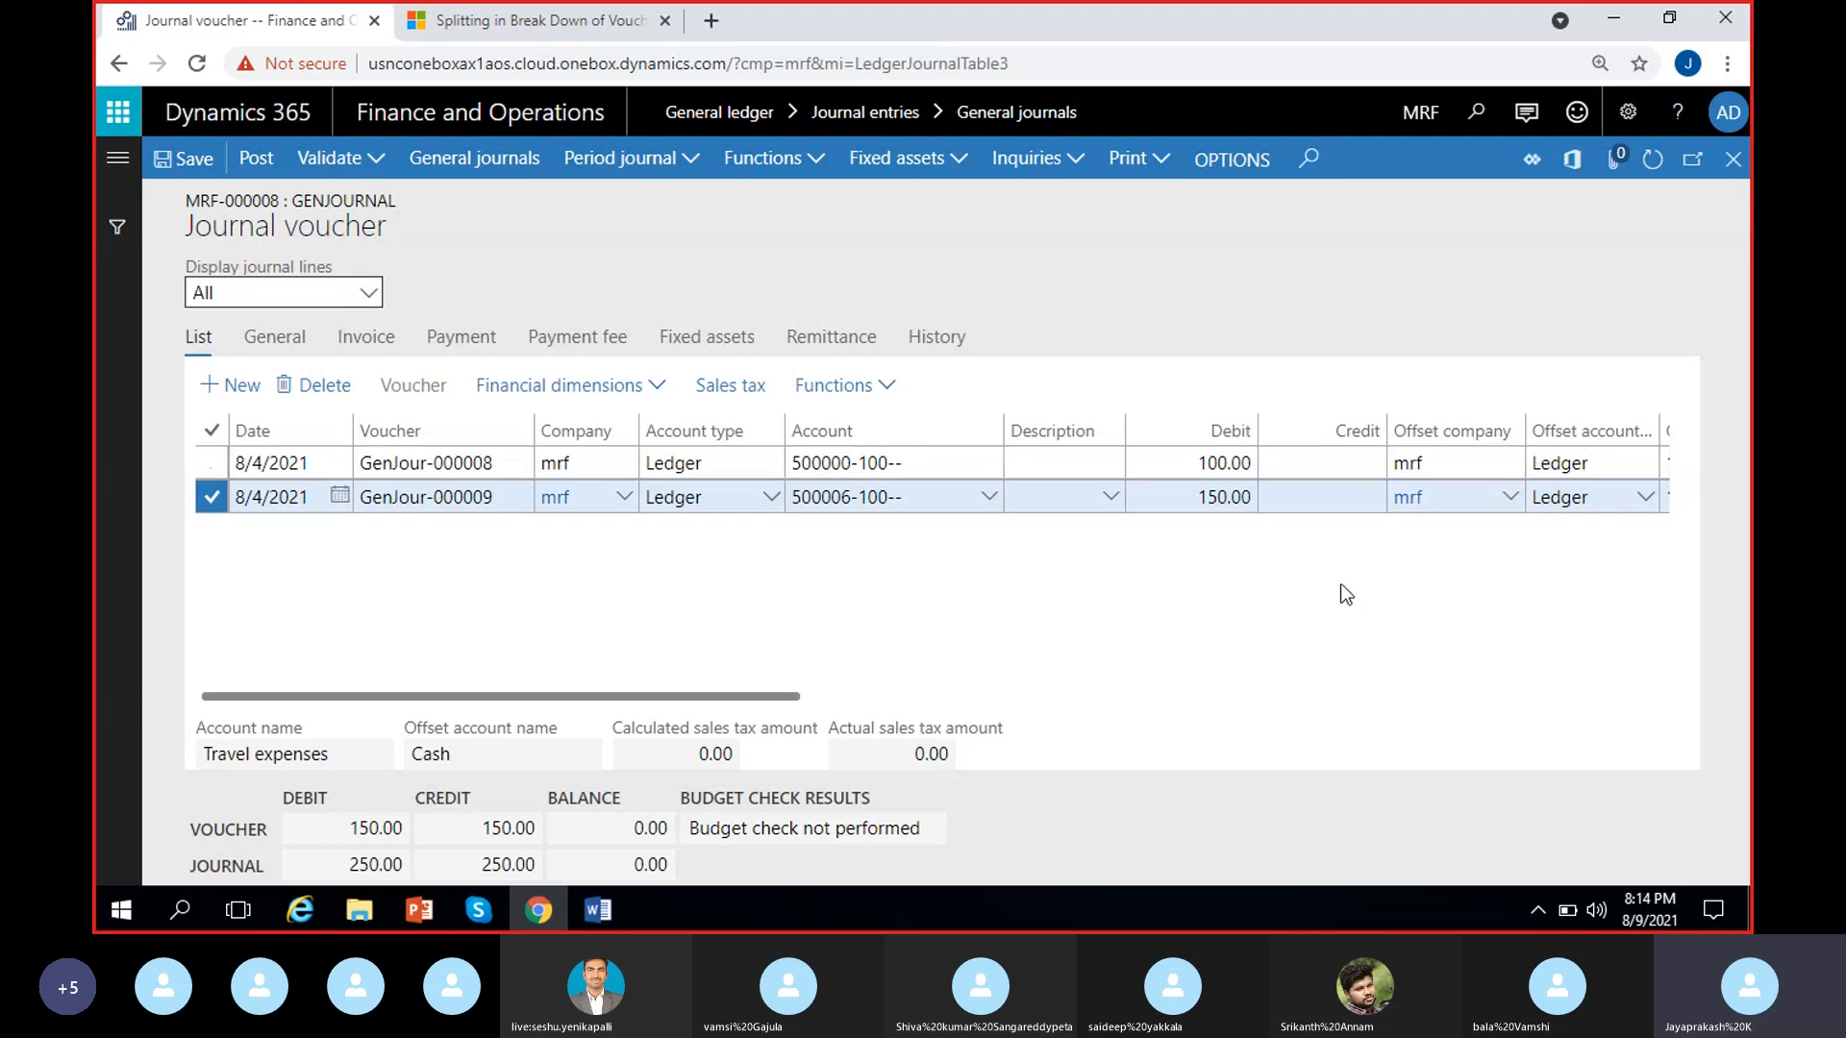
scroll(1346, 595, "right", 3)
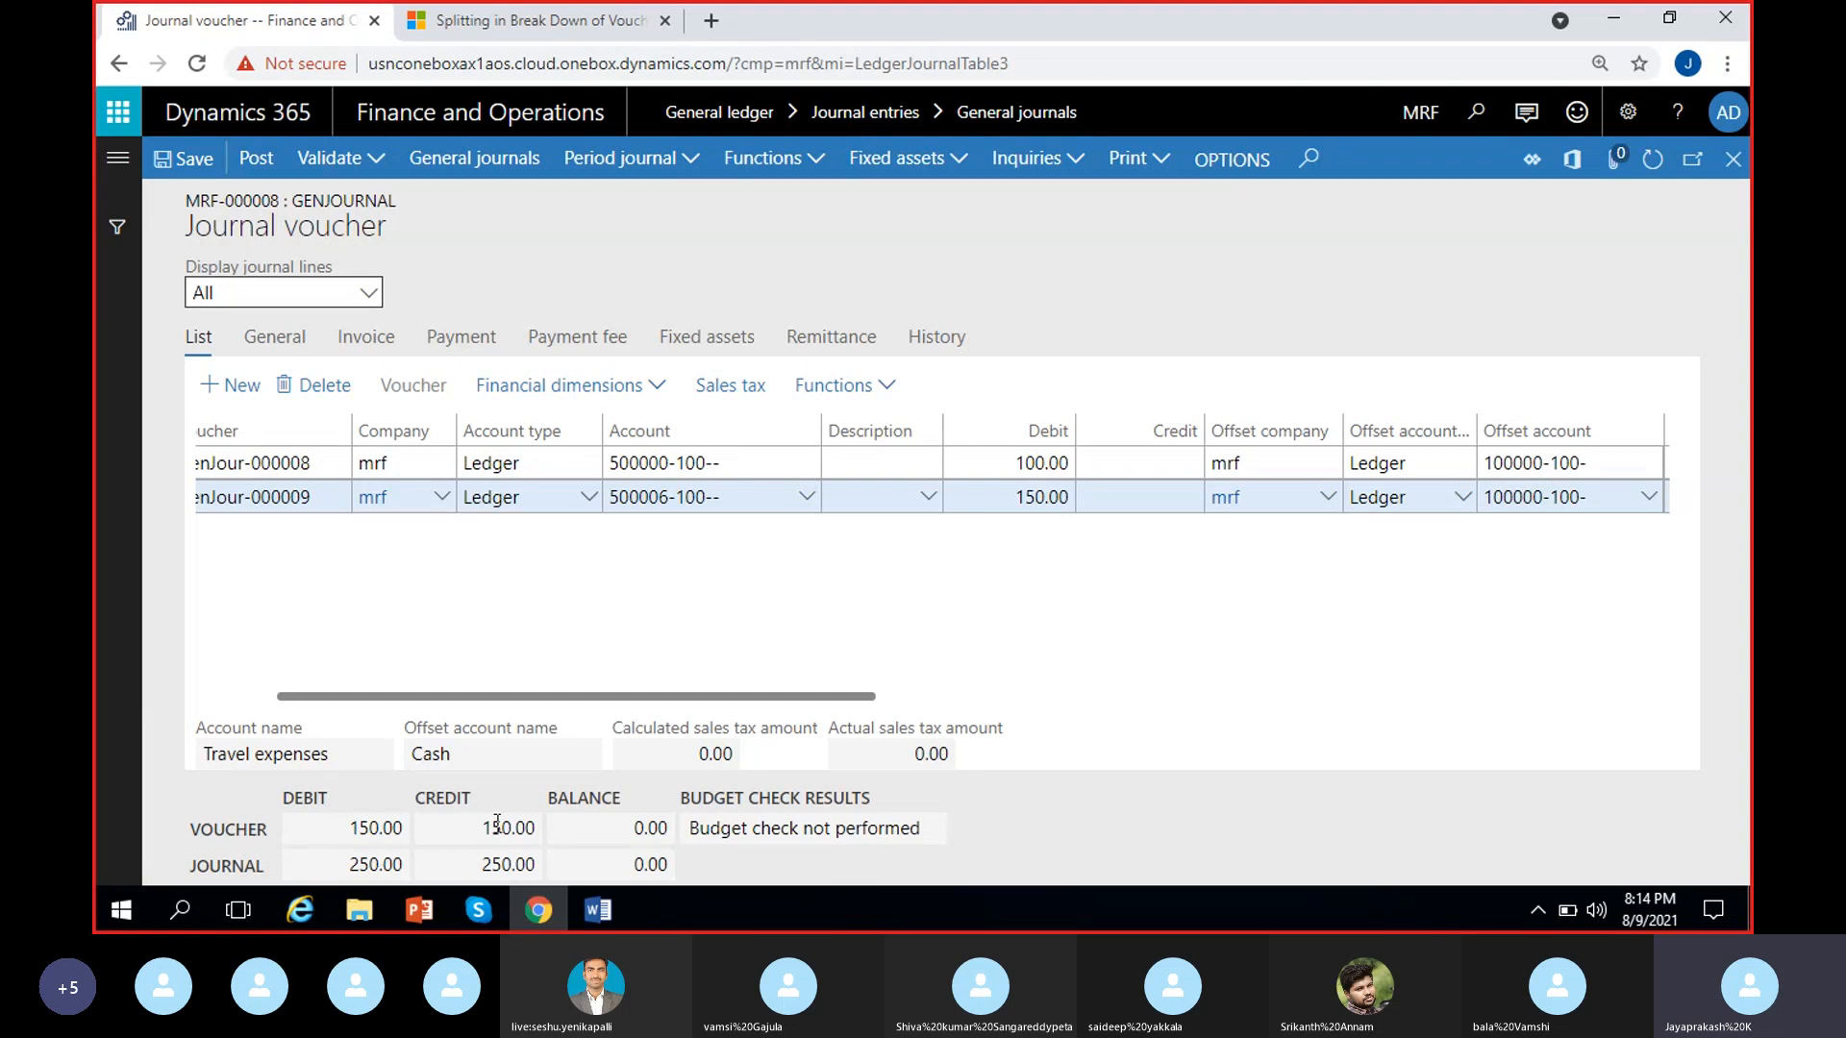
left_click(509, 865)
left_click(653, 866)
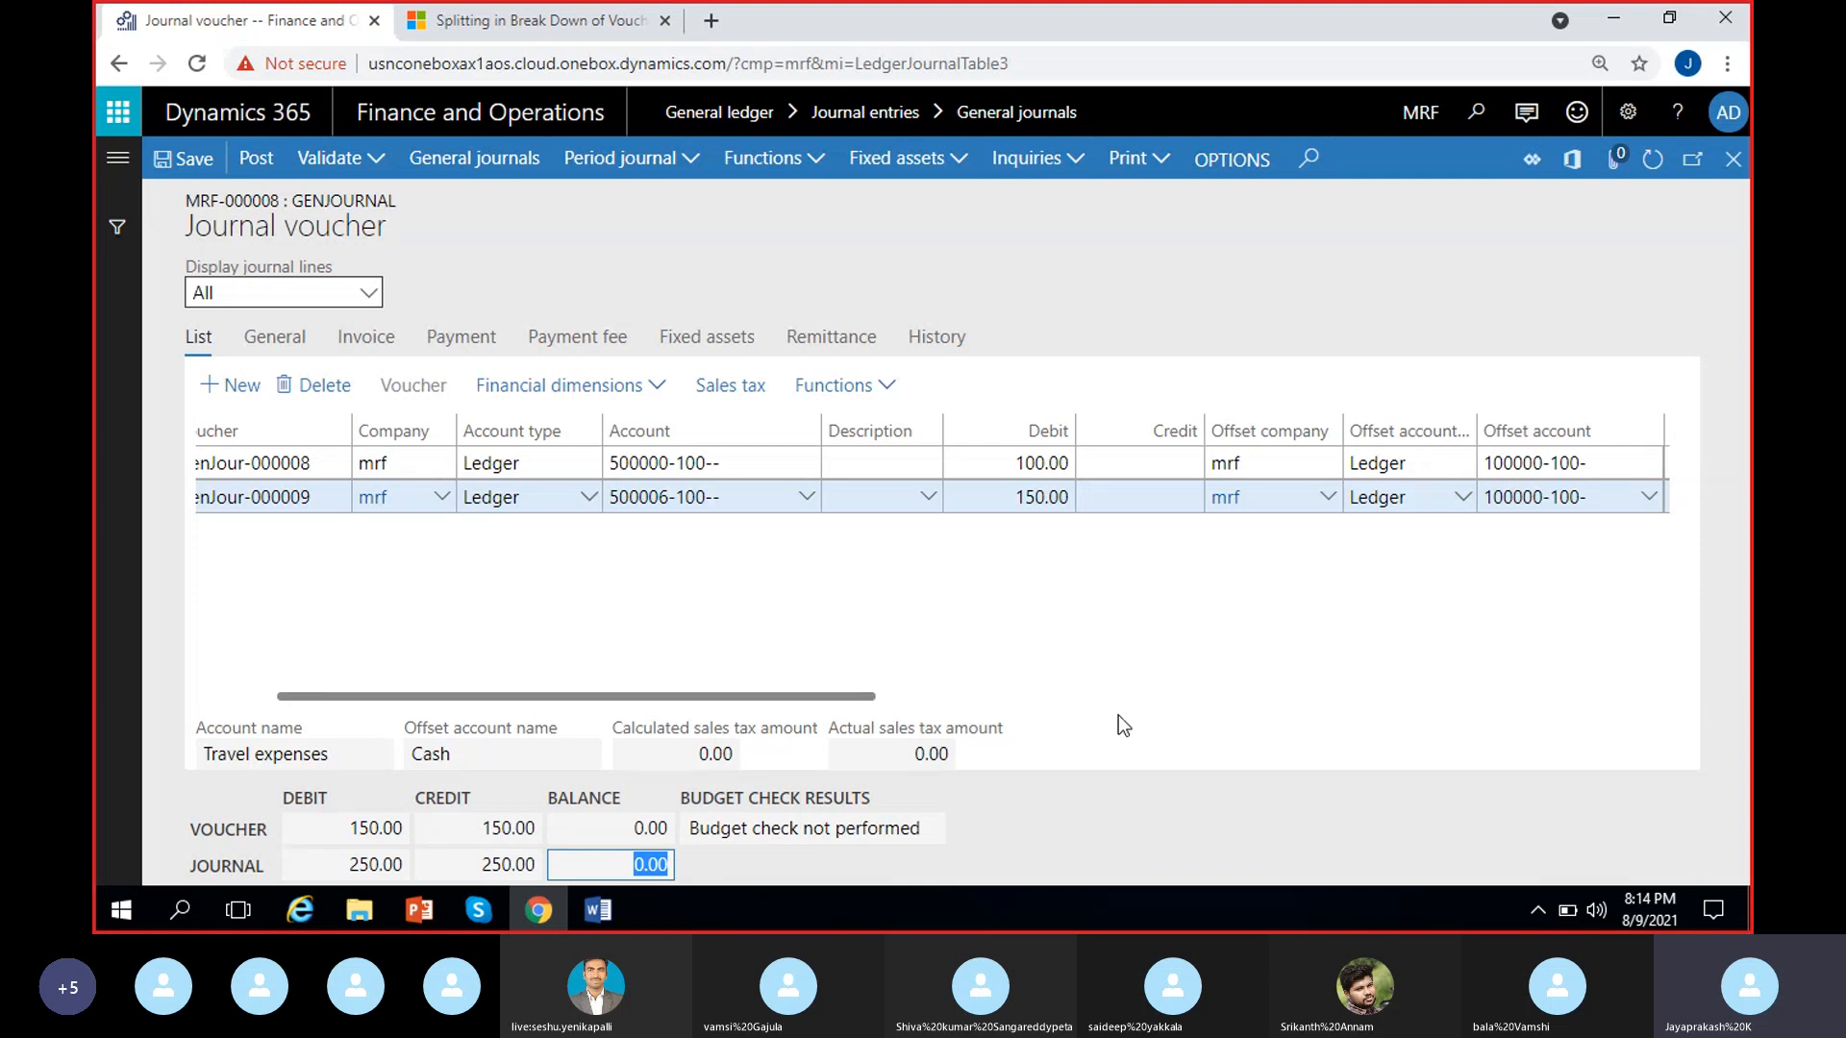
left_click(1137, 694)
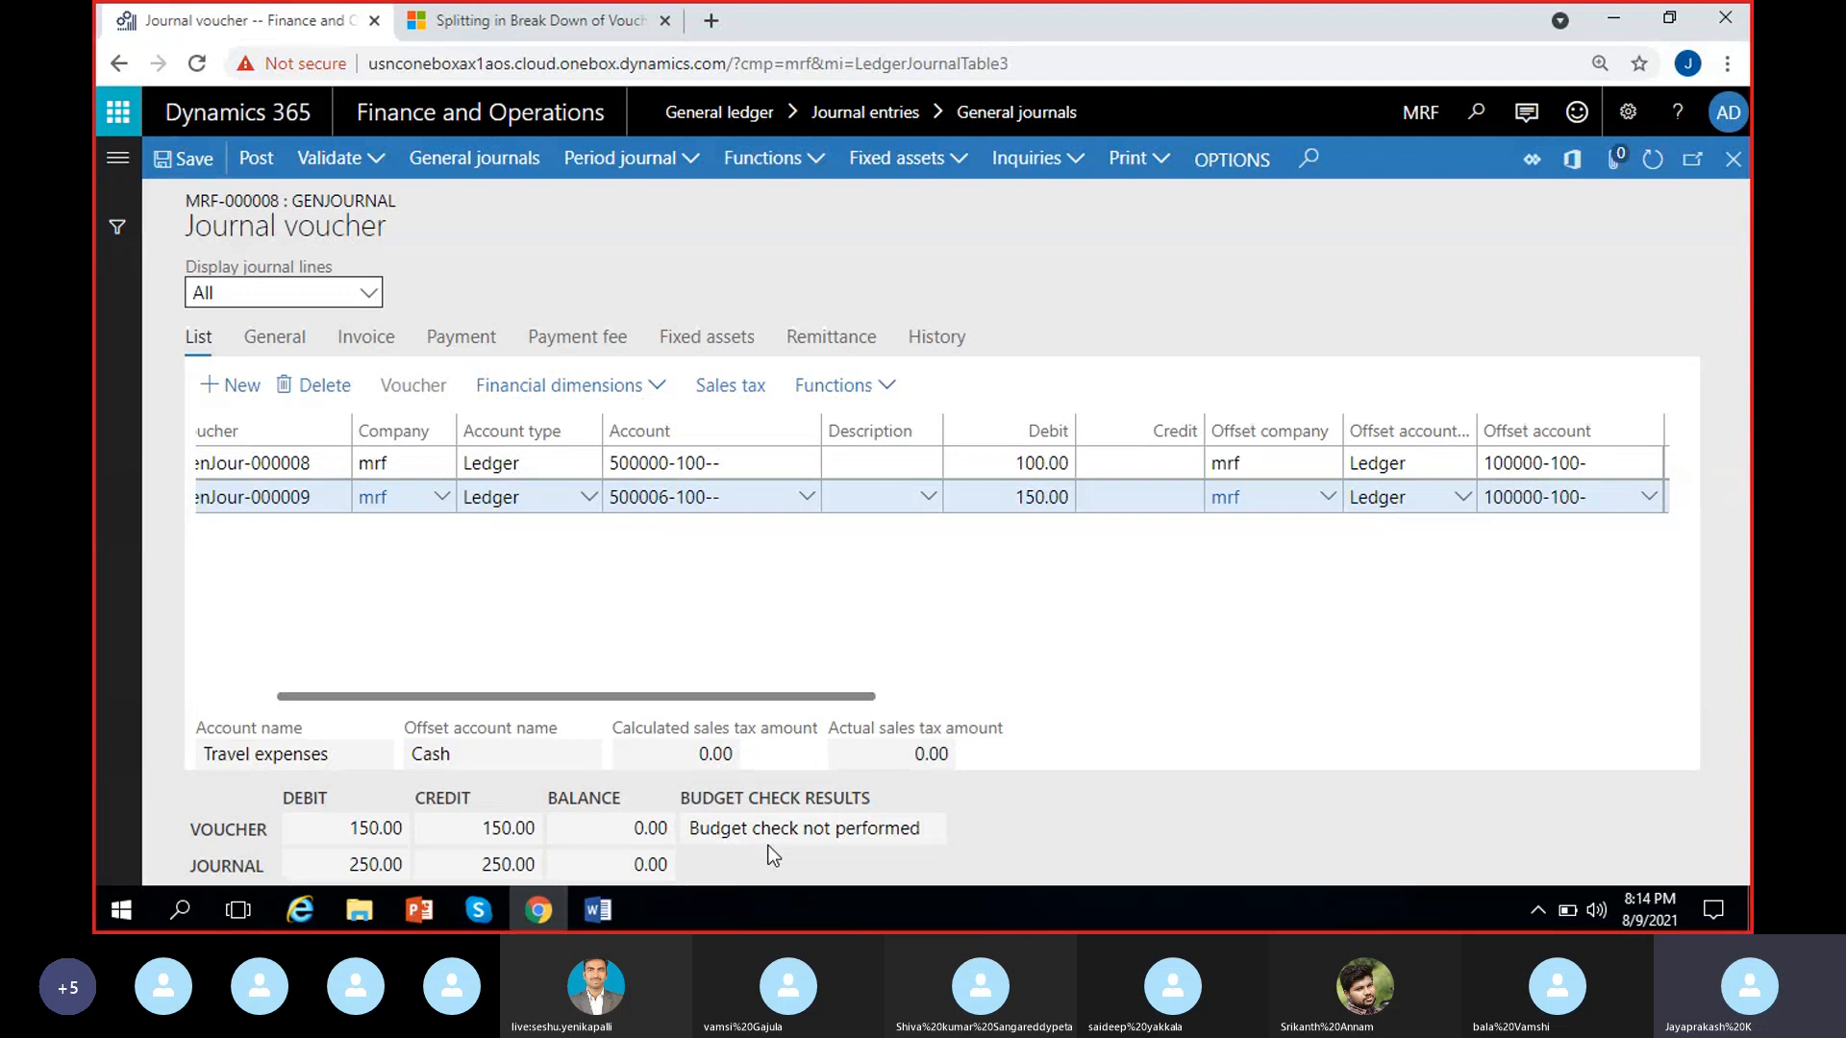
Examine the budget check results in relation to the second line's travel expenses account and debit amount
left_click_drag(700, 826, 1043, 832)
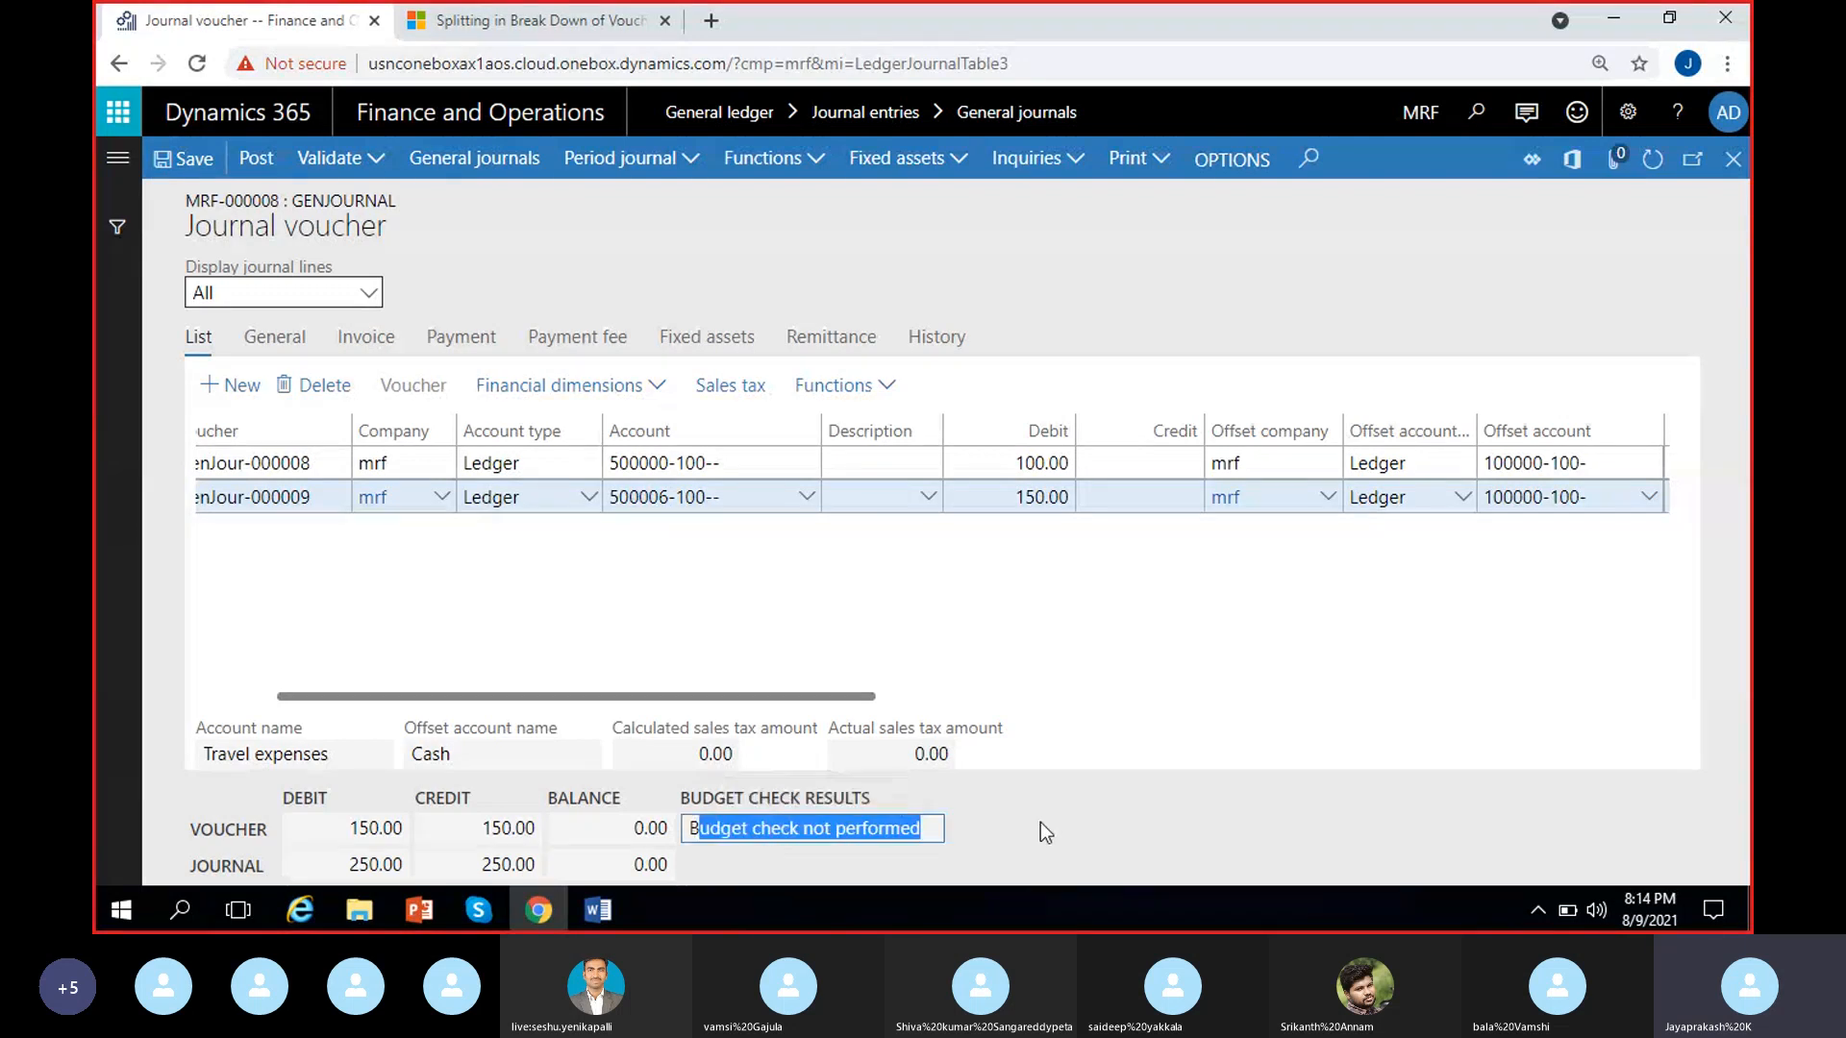
left_click(1050, 825)
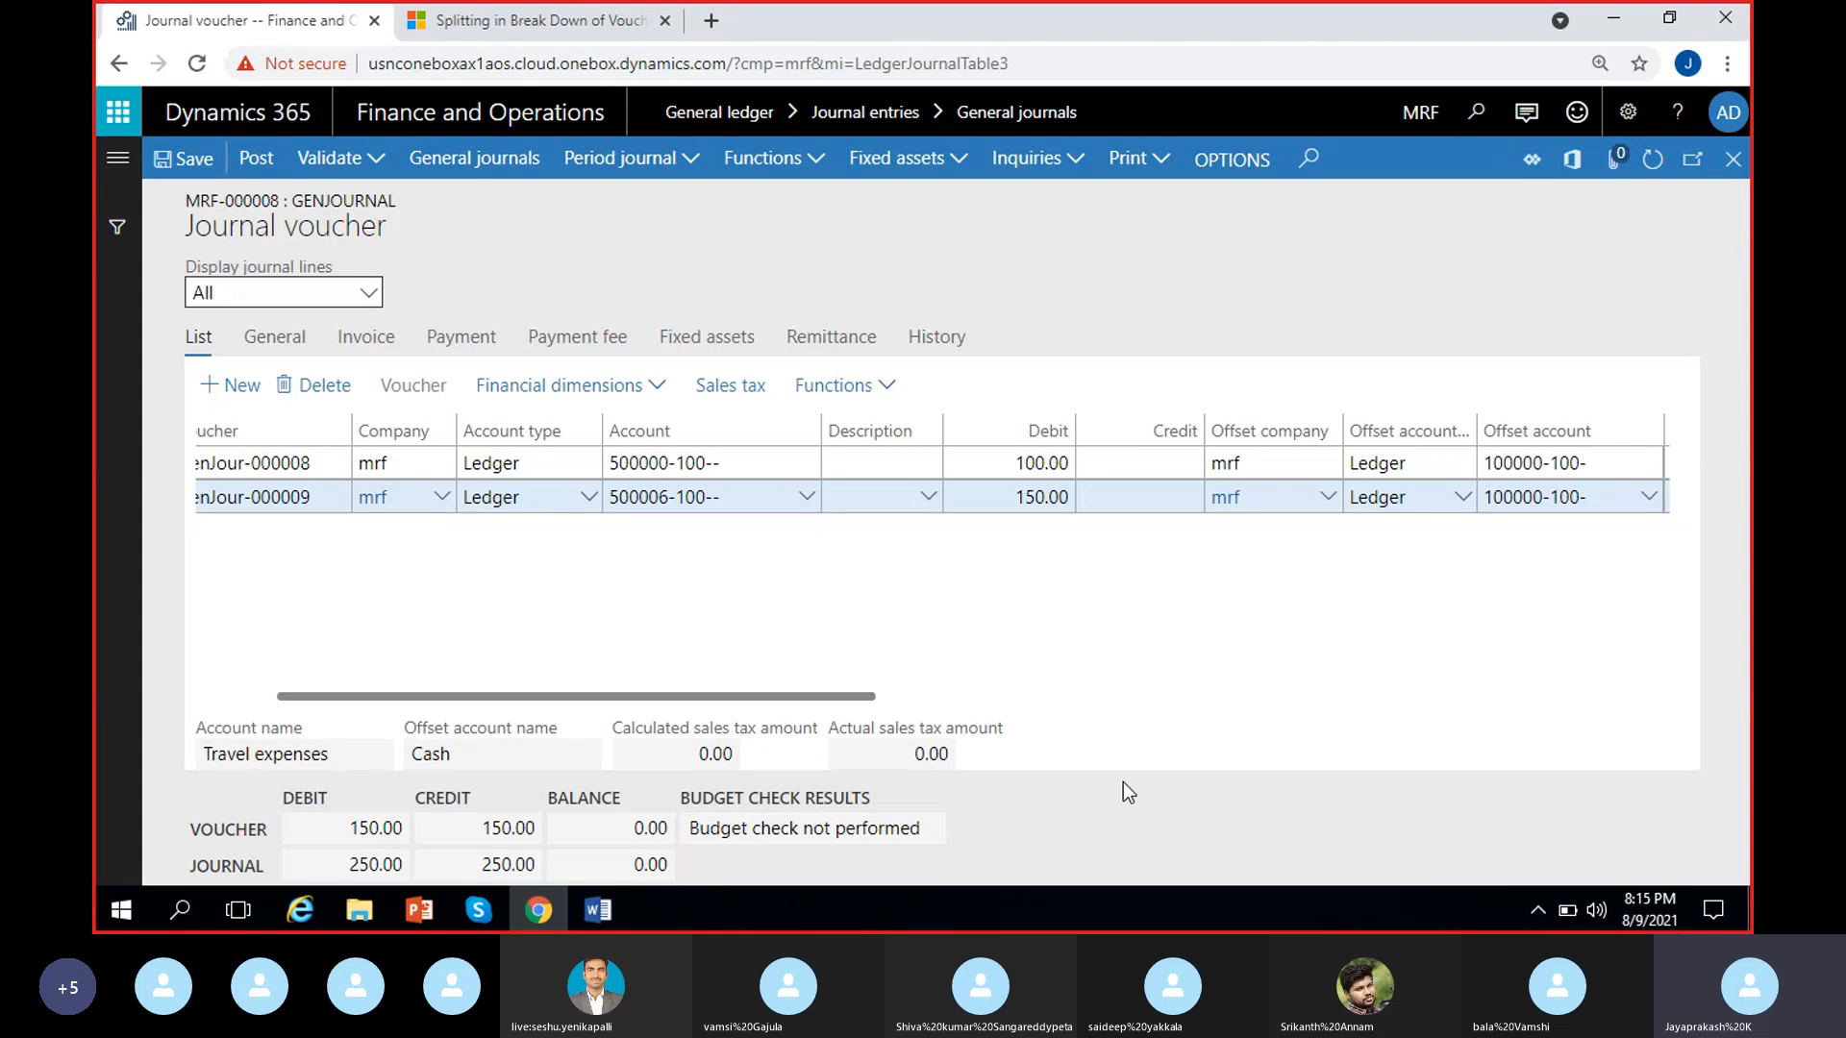
left_click(669, 496)
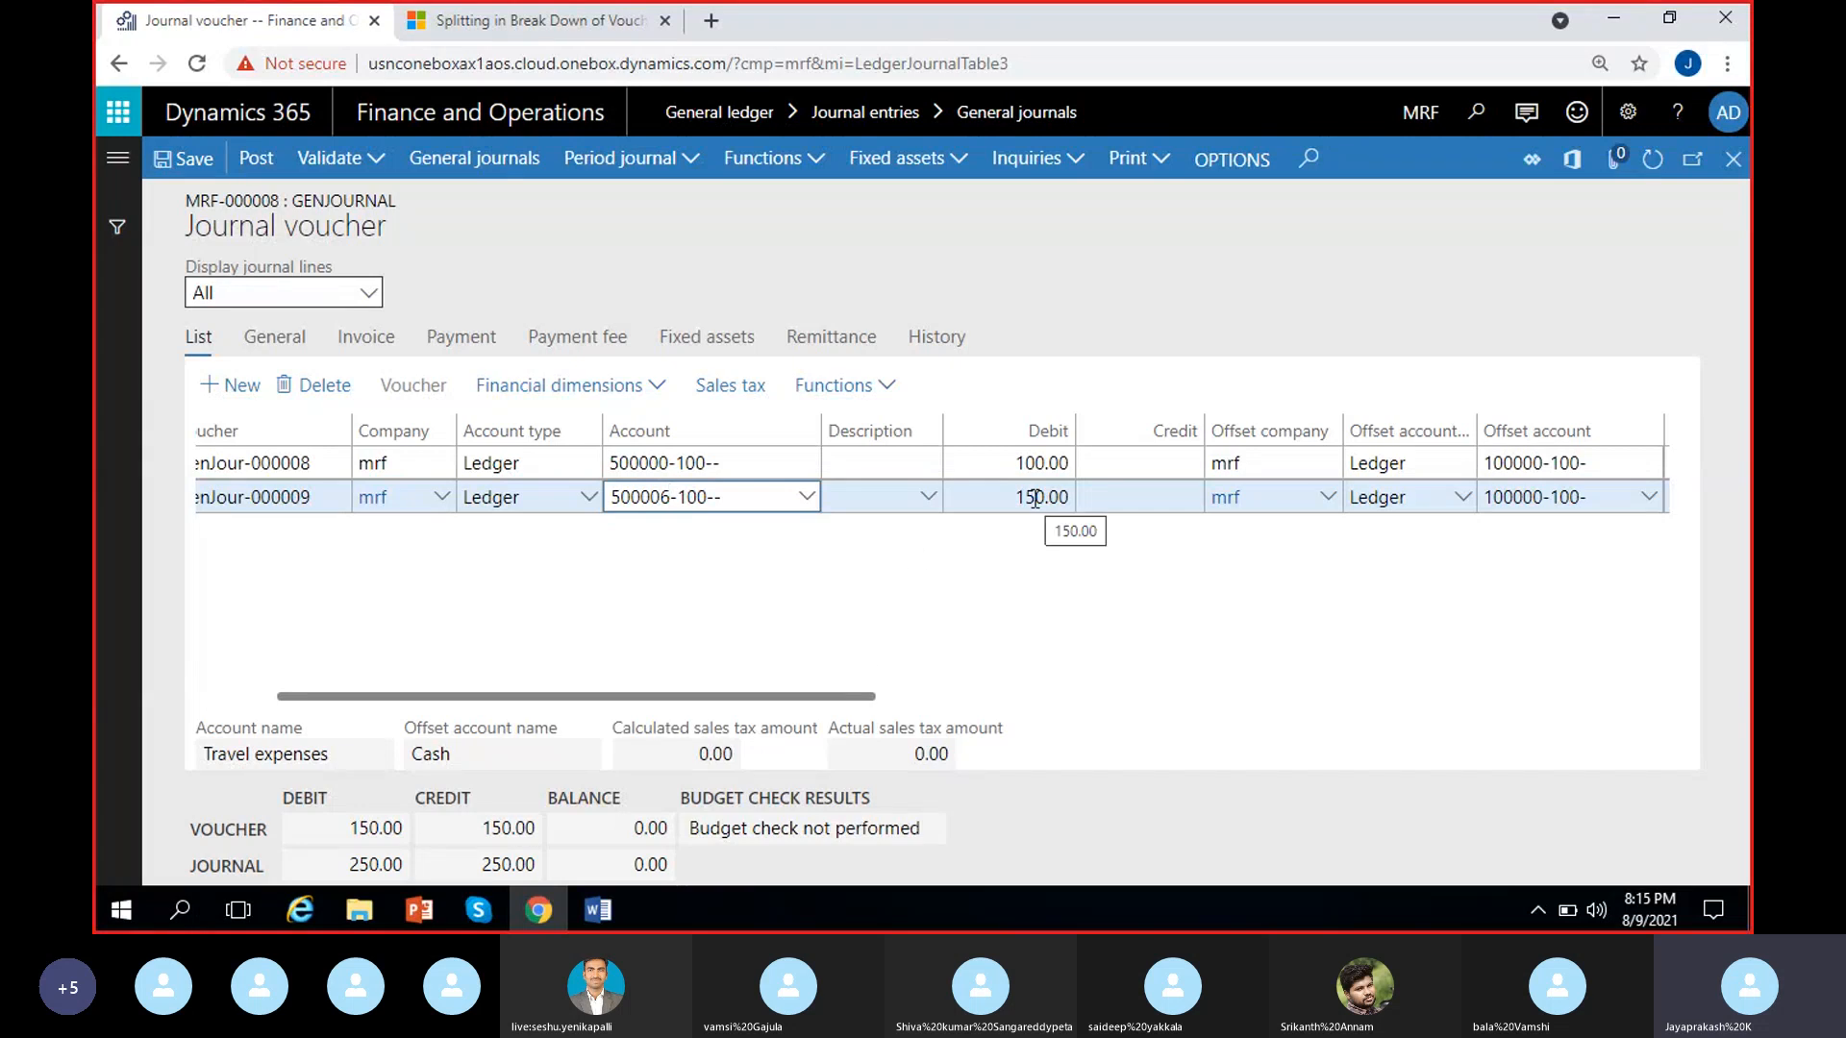
left_click(1008, 546)
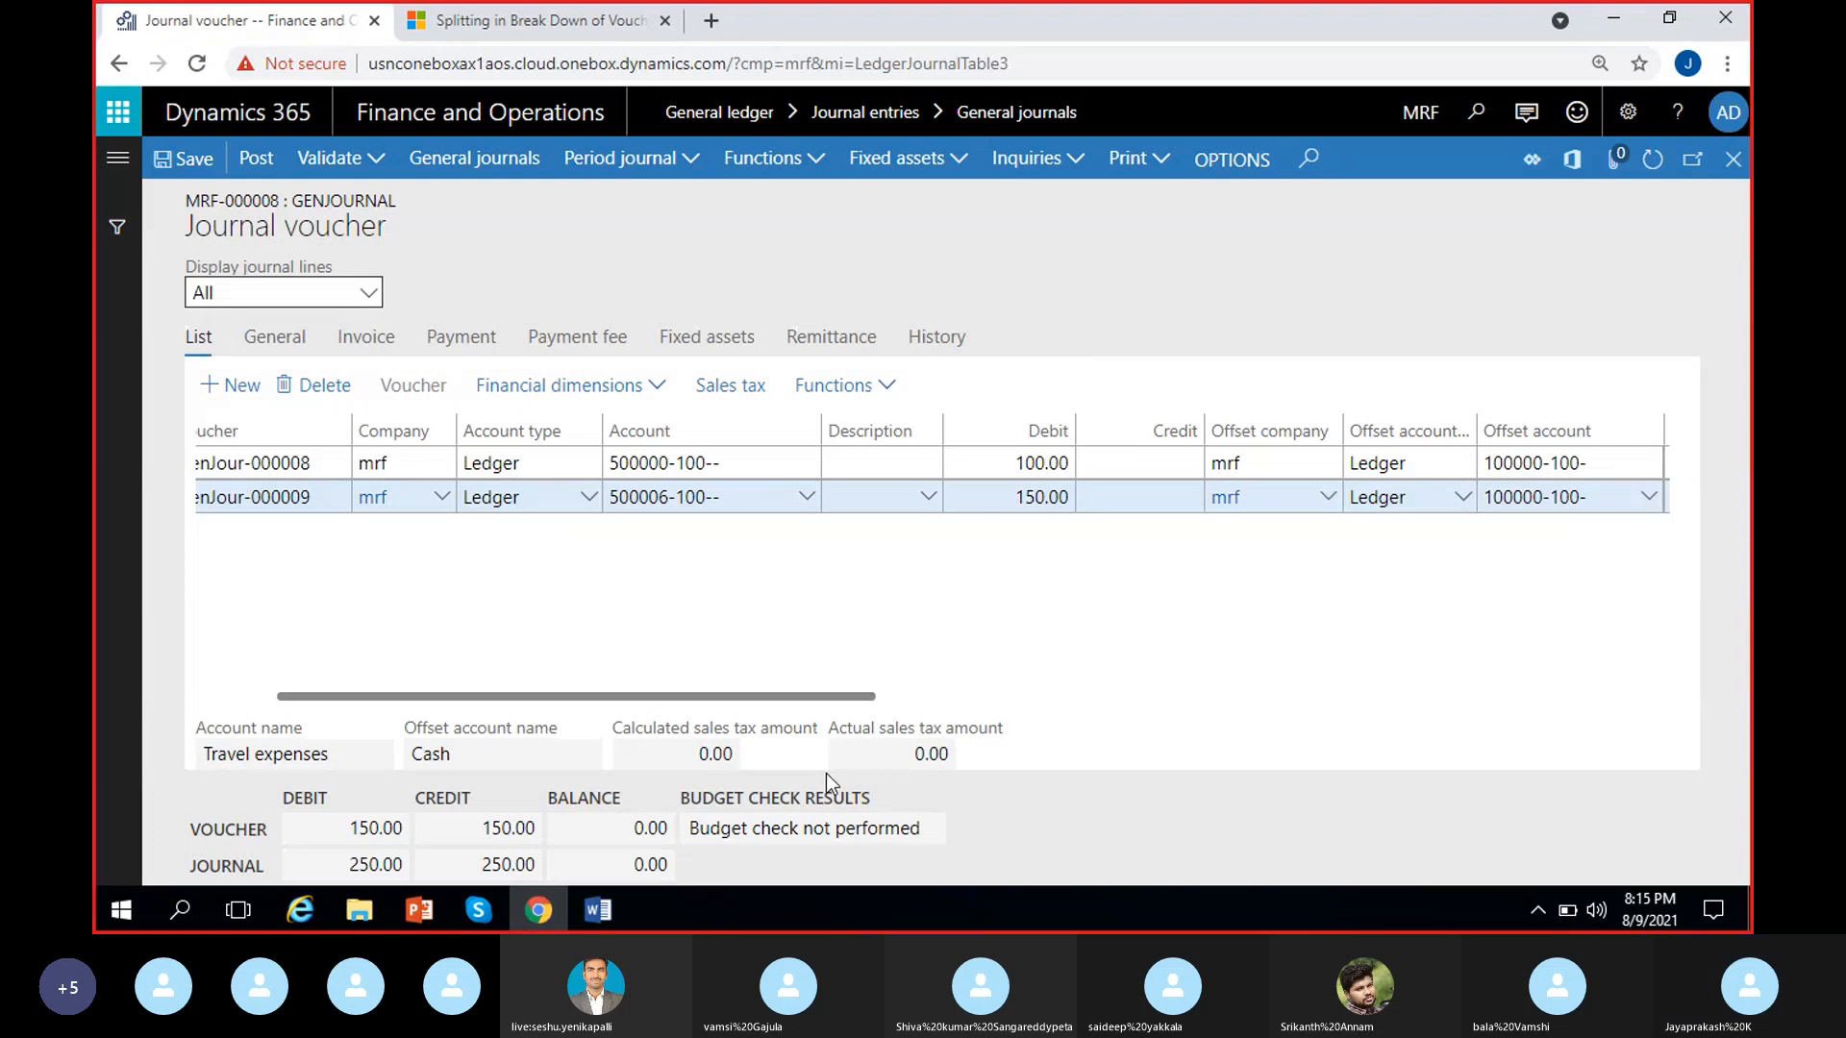
left_click(777, 828)
double_click(776, 829)
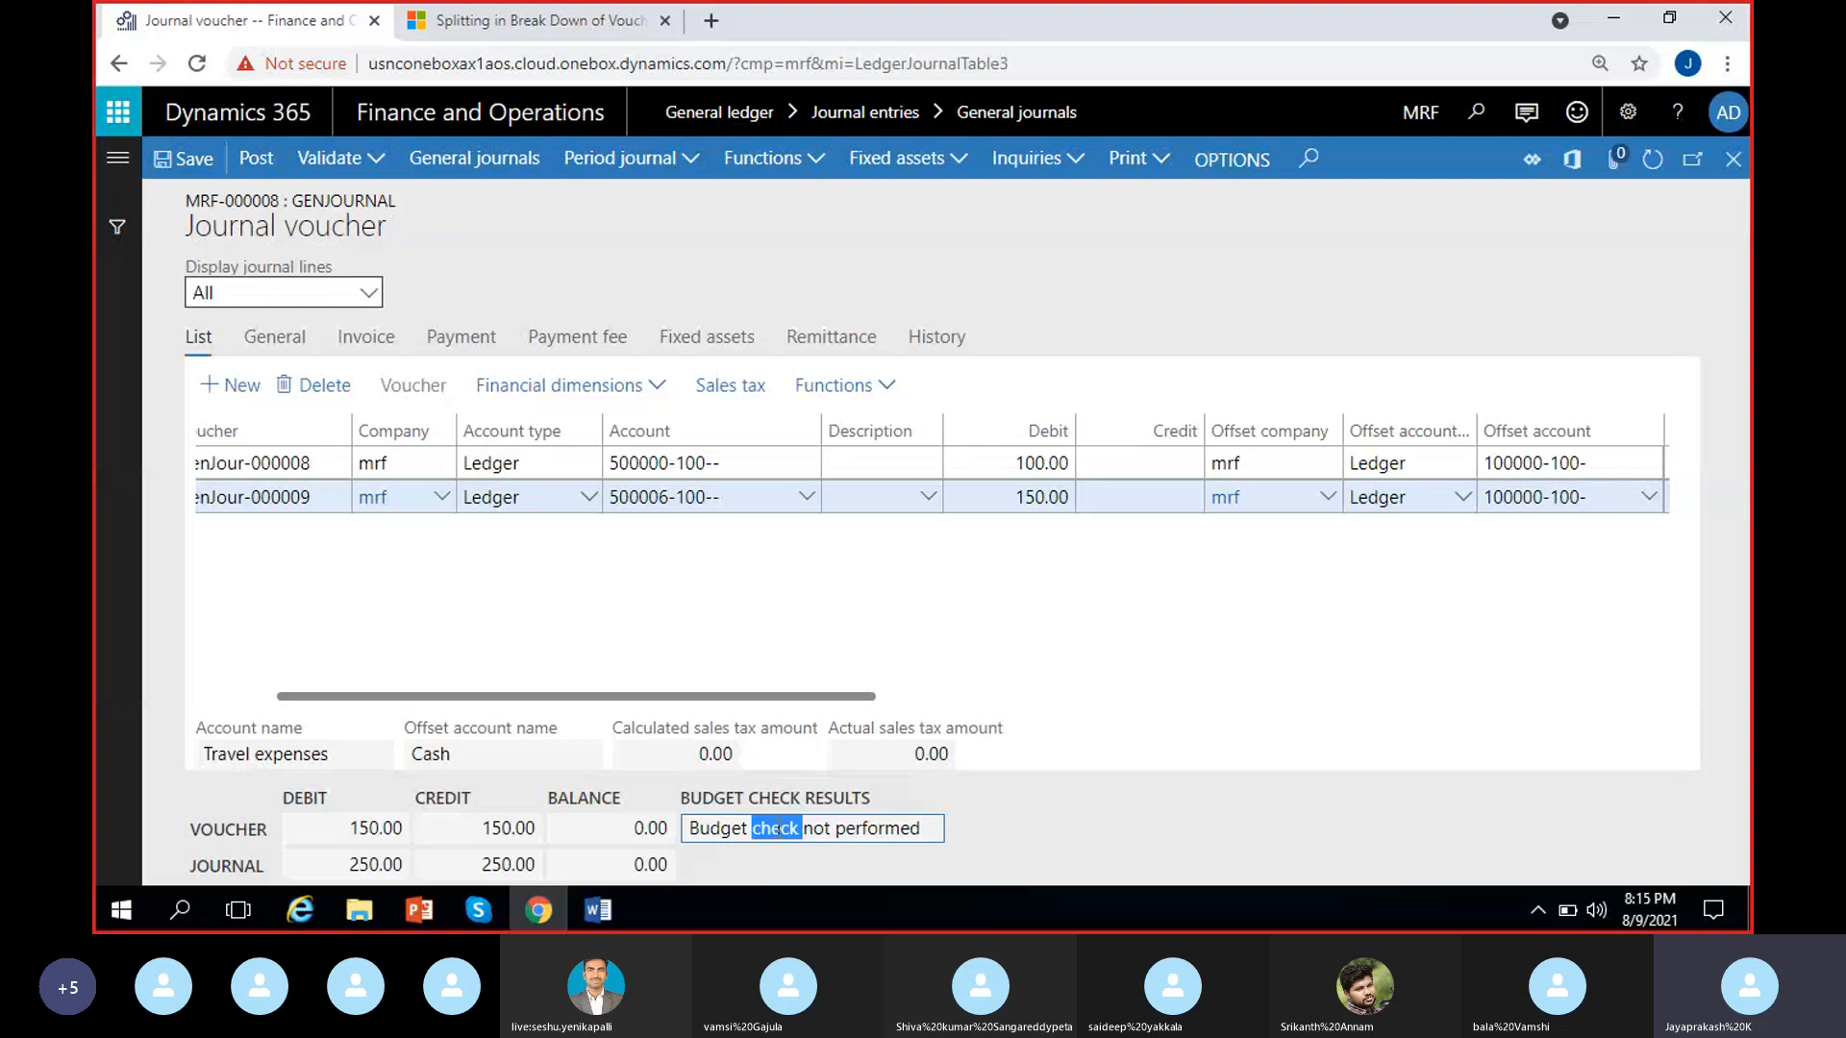
double_click(880, 833)
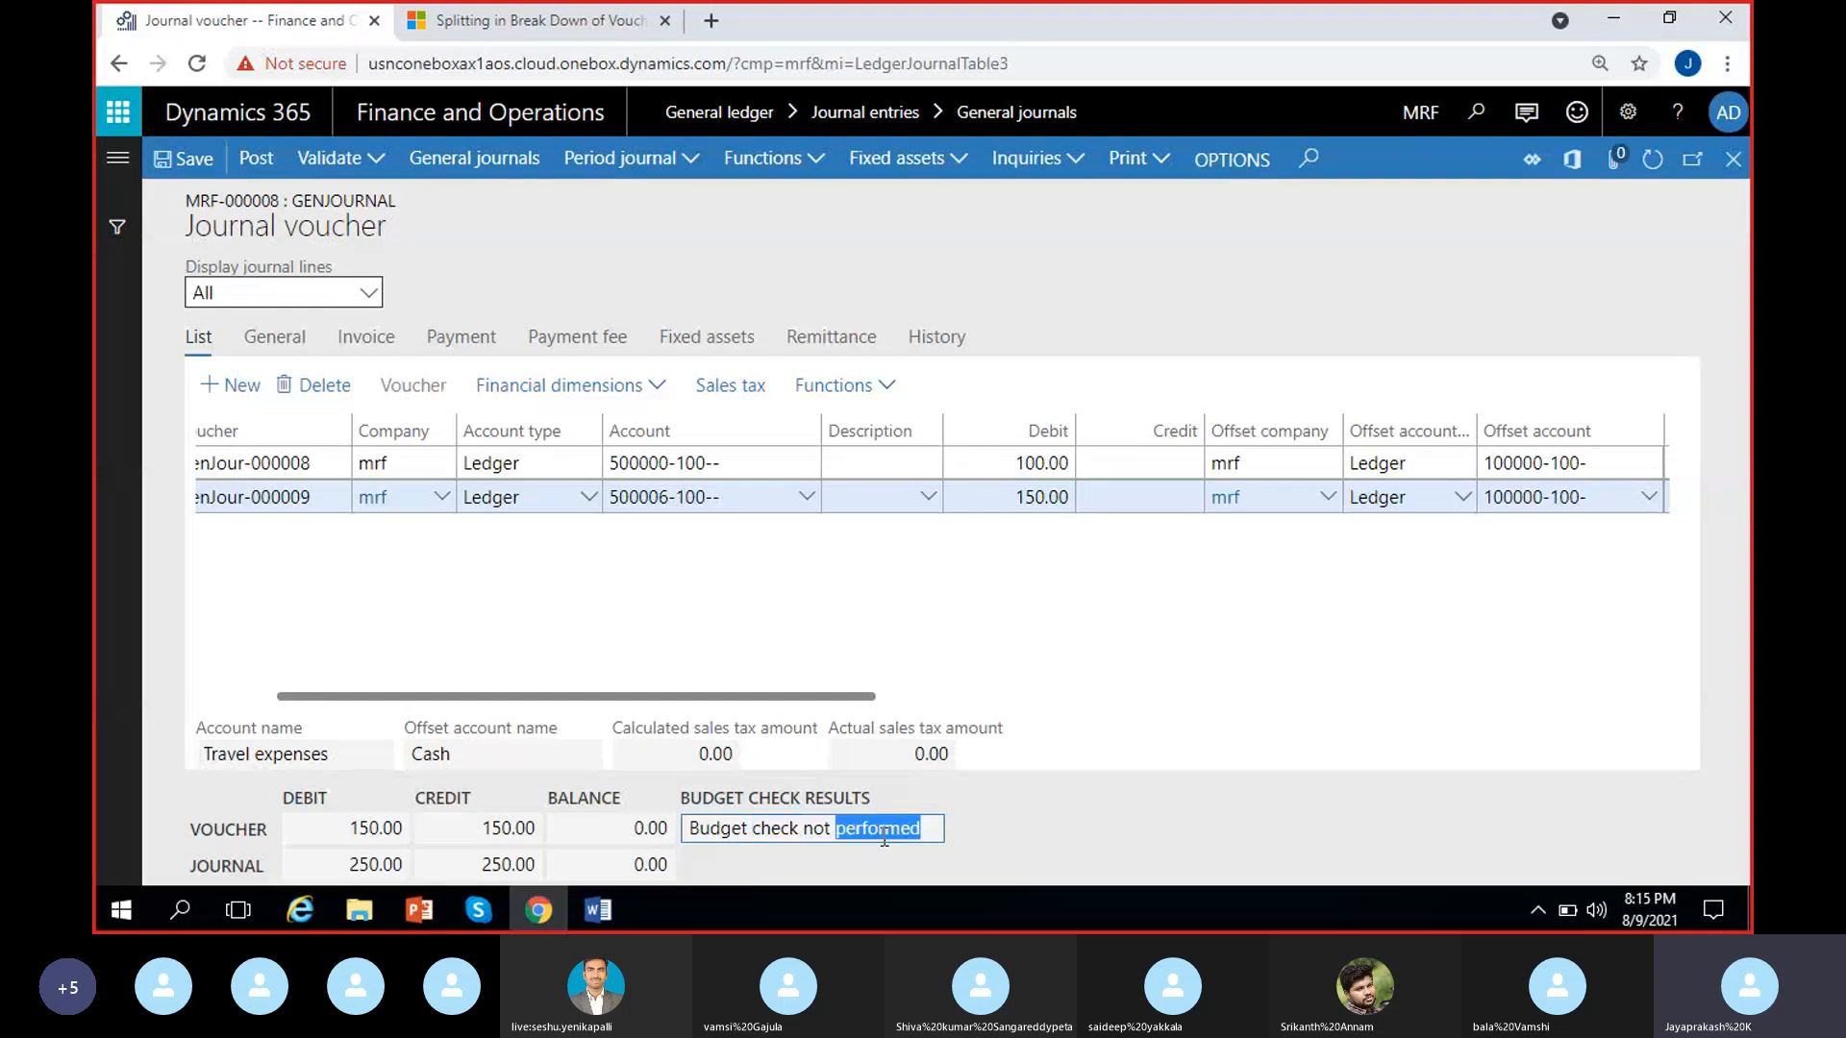
left_click(1112, 794)
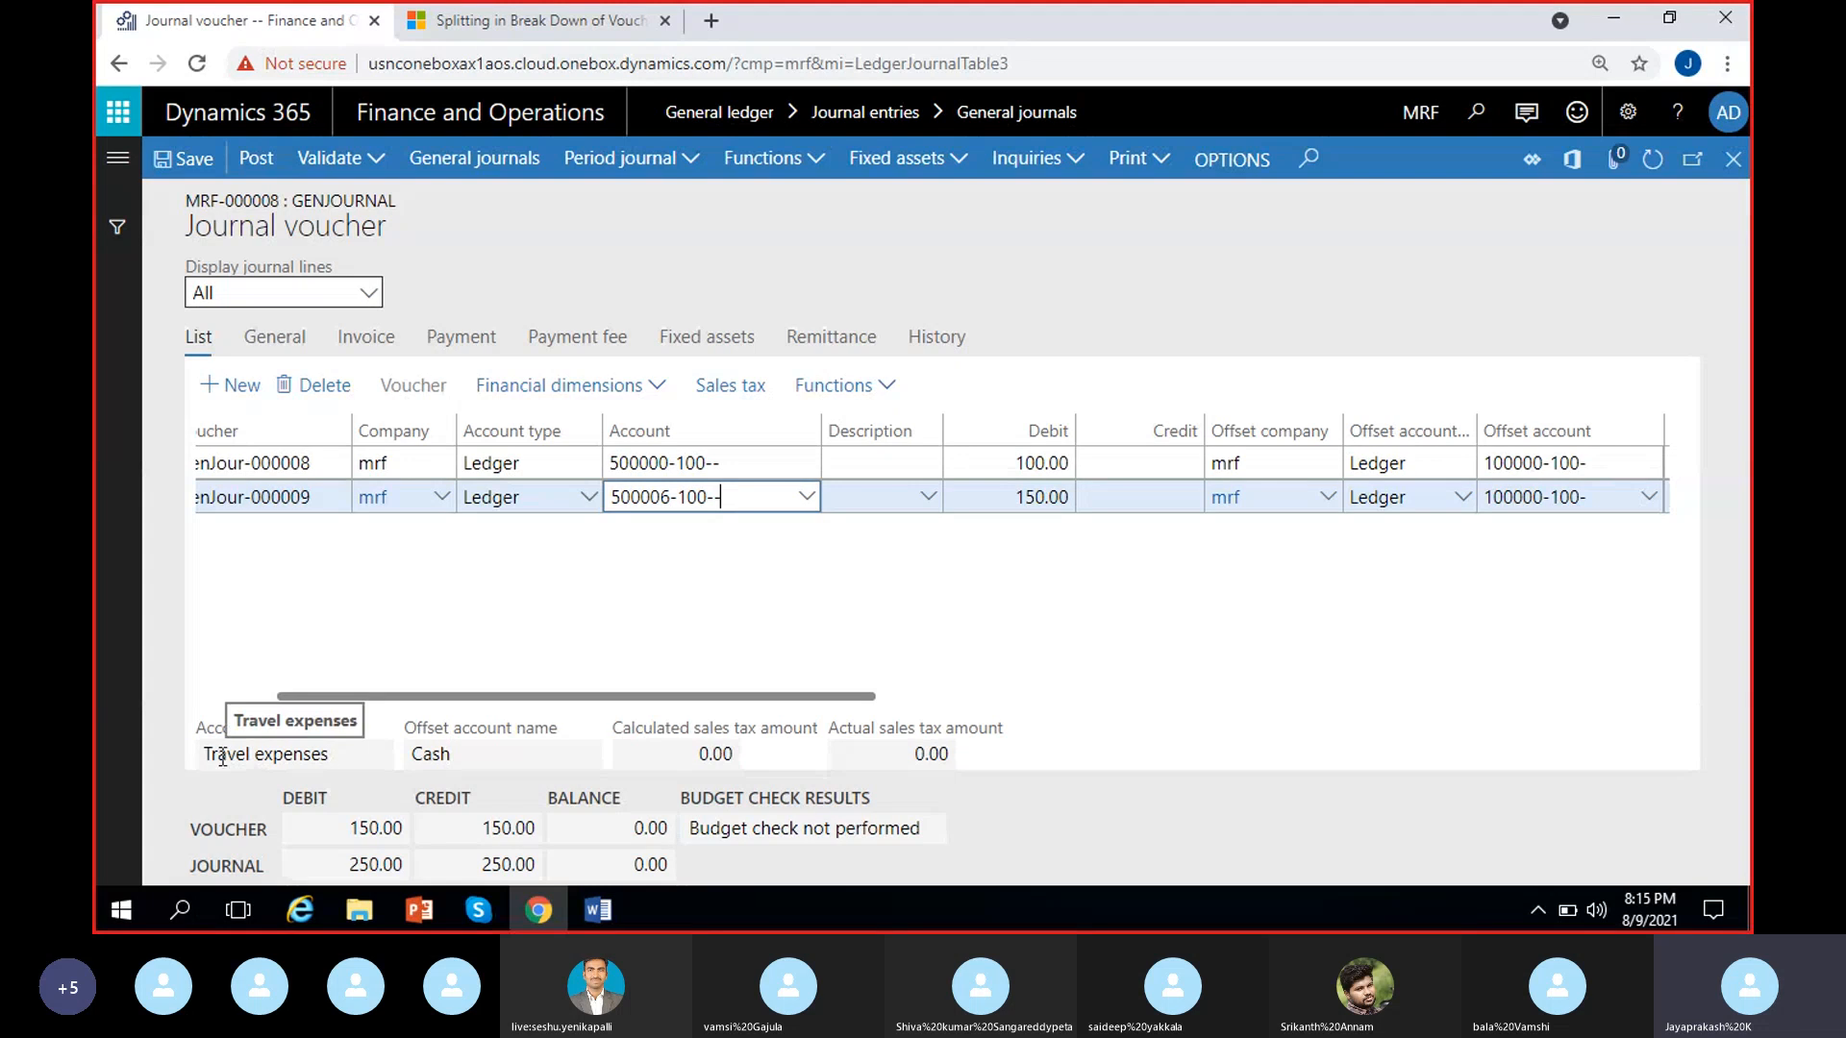
Check the account name shown for the second voucher line's ledger account, along with its line details
left_click_drag(205, 754, 461, 754)
left_click(759, 614)
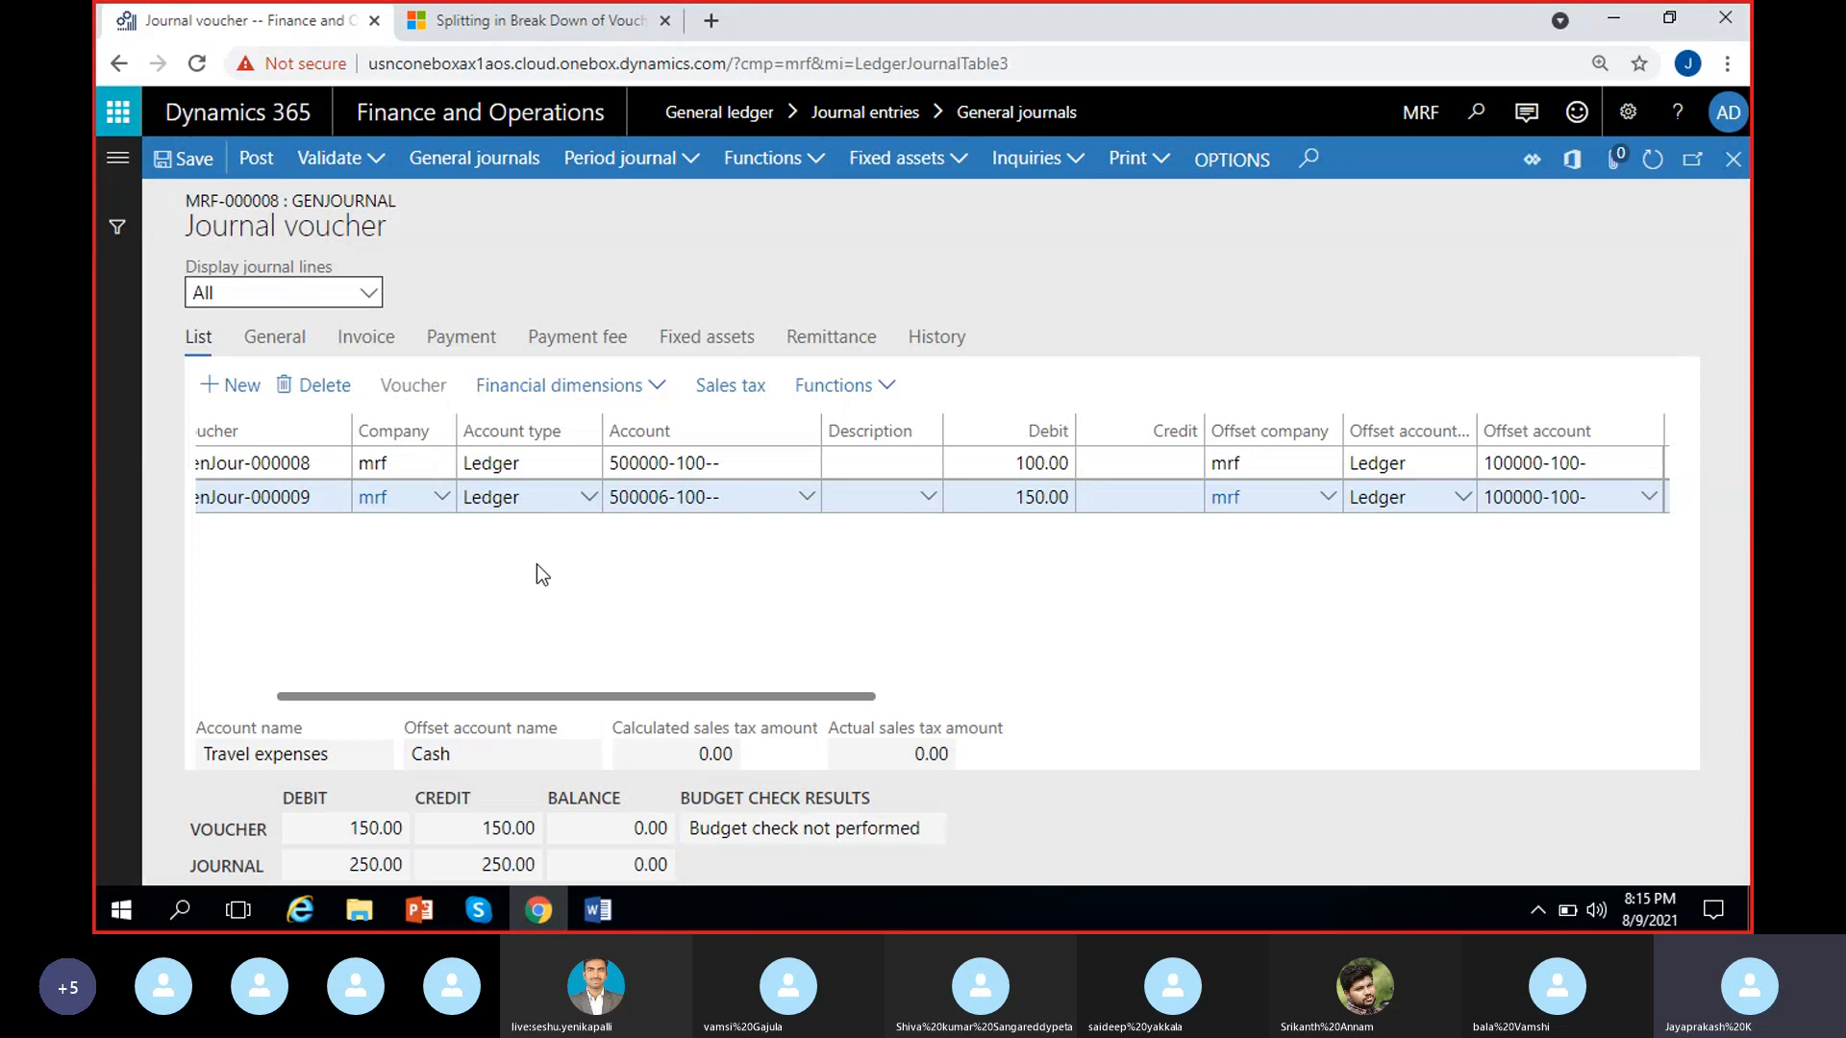
left_click_drag(535, 696, 489, 694)
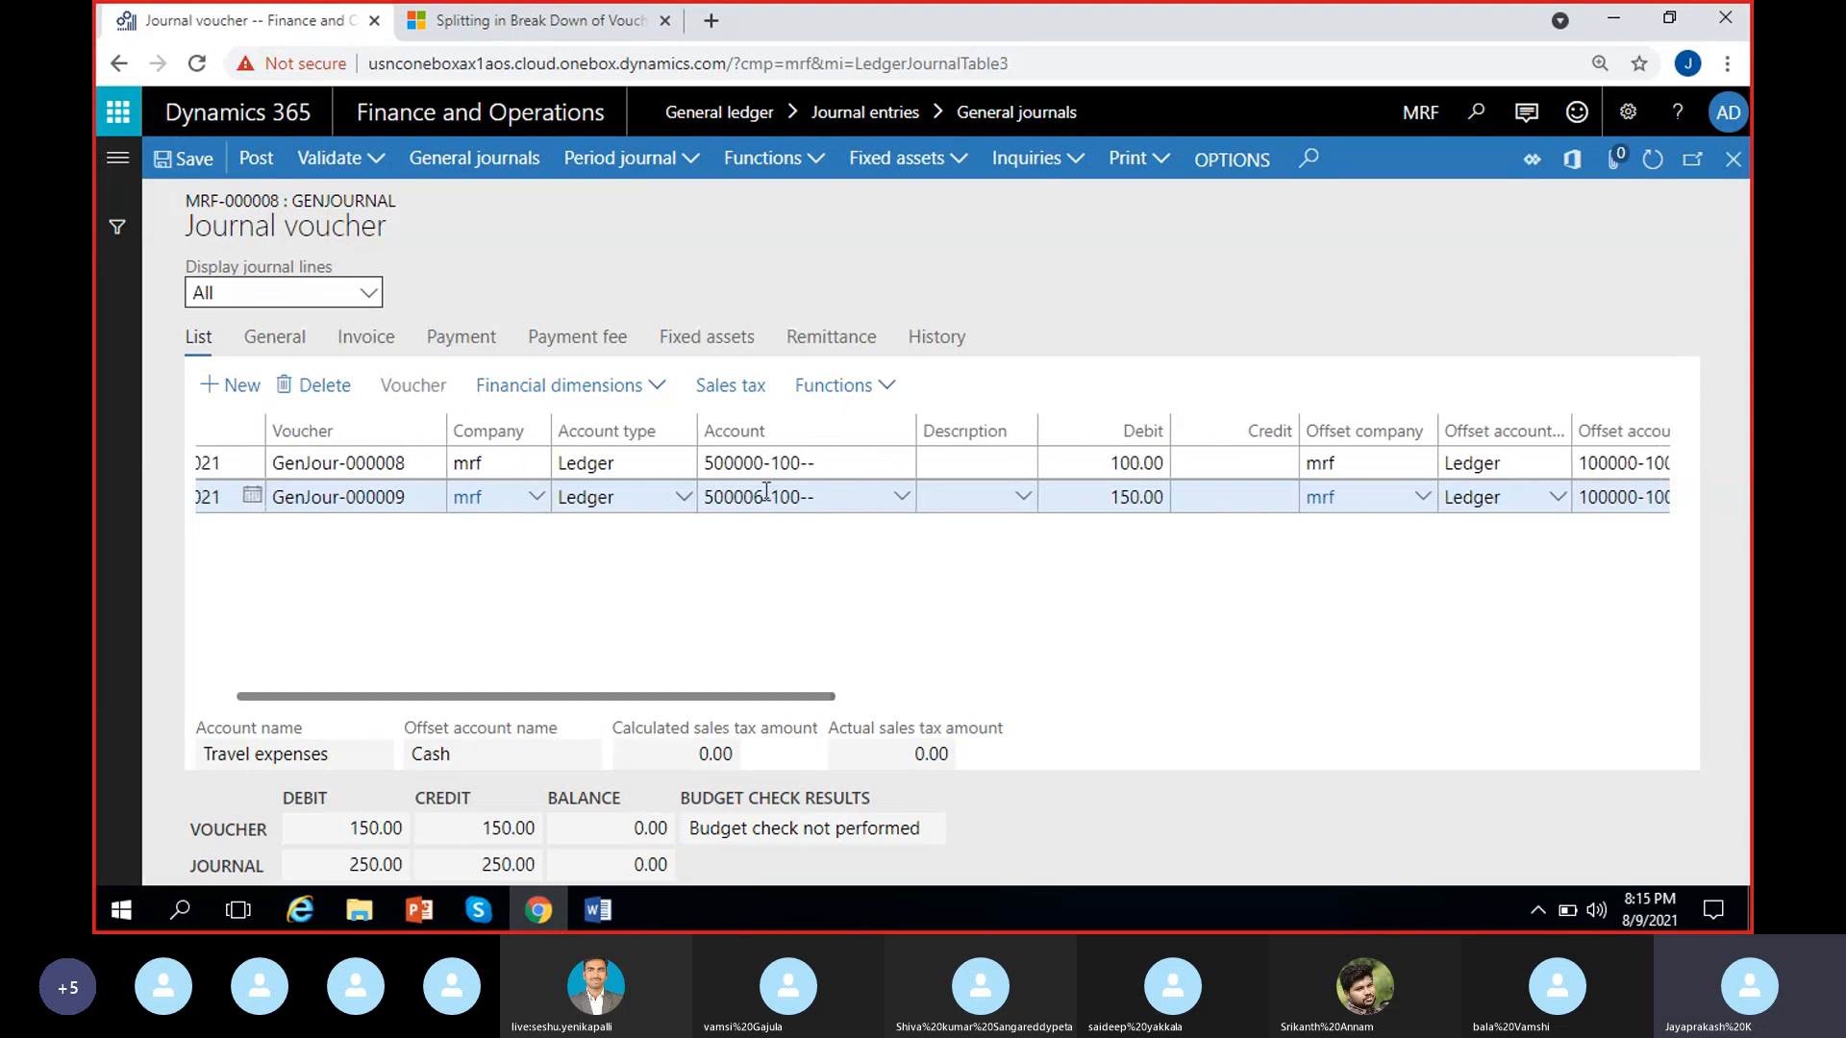
Check the account name and offset account name shown for the second voucher line against its account and offset account
scroll(1213, 620, "right", 2)
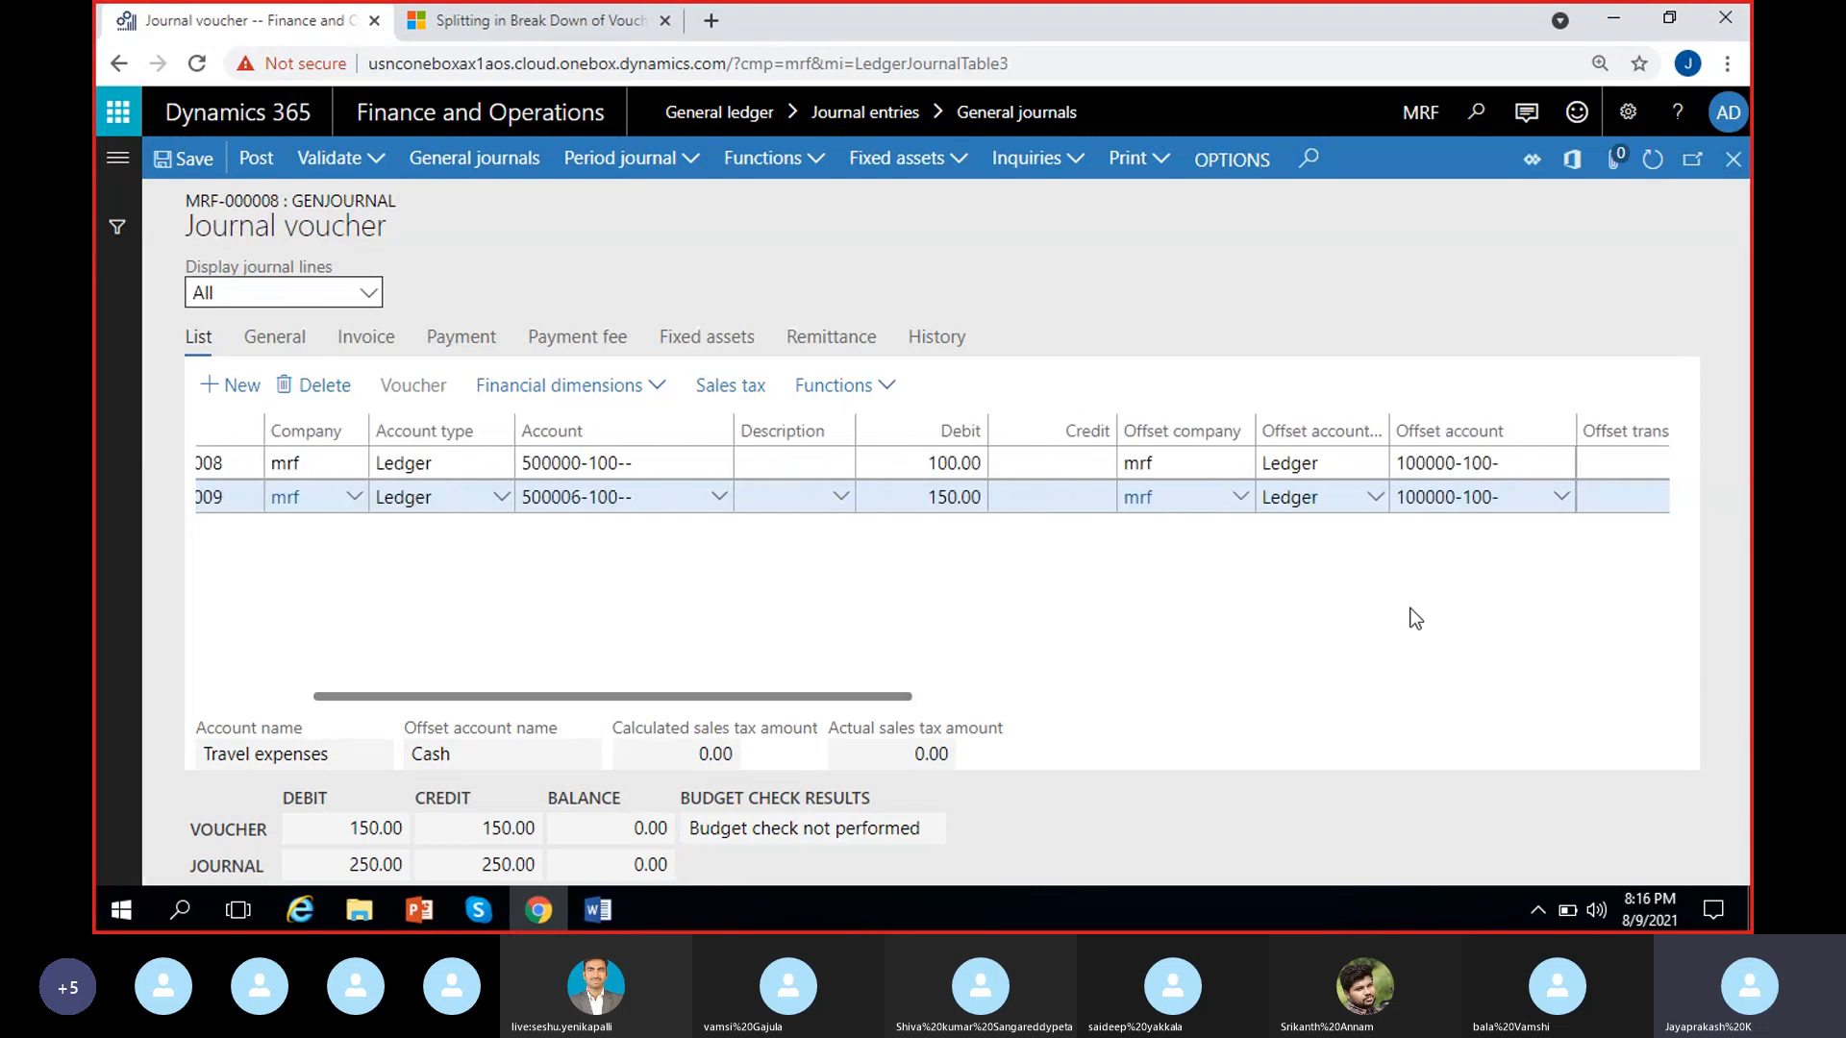
left_click(306, 755)
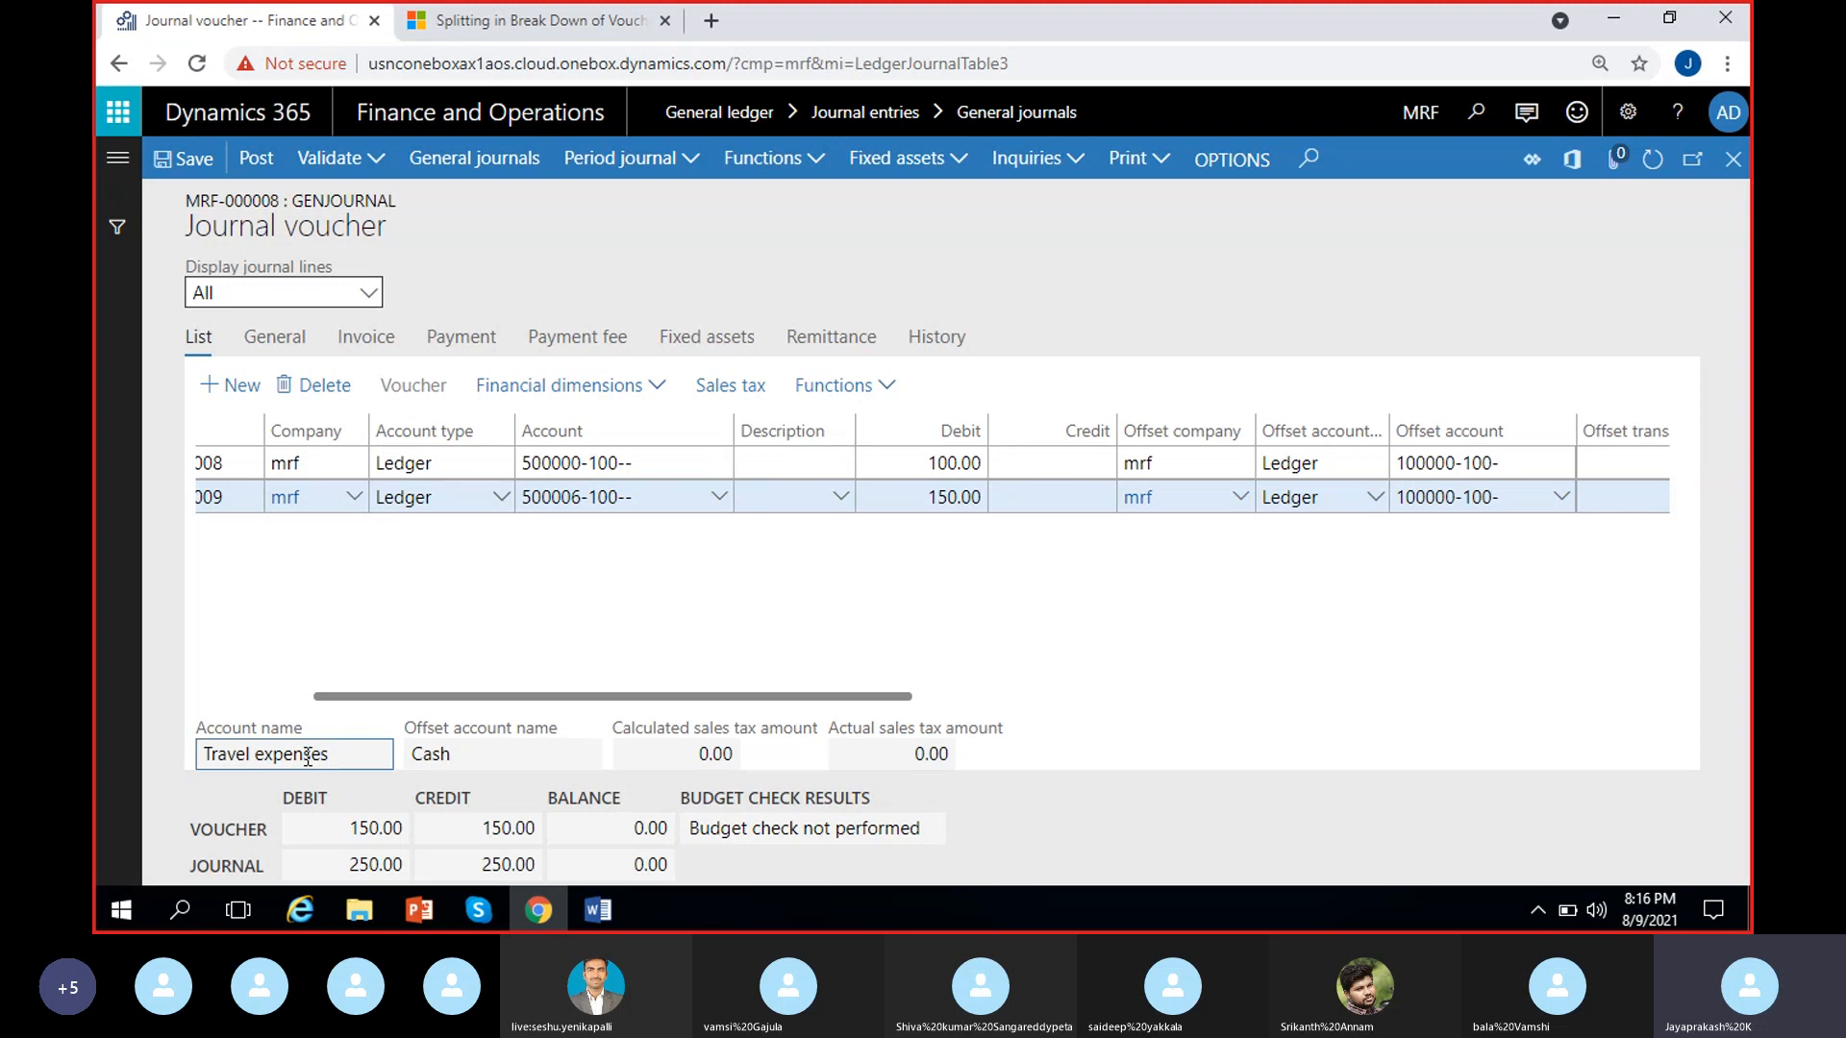
left_click(441, 749)
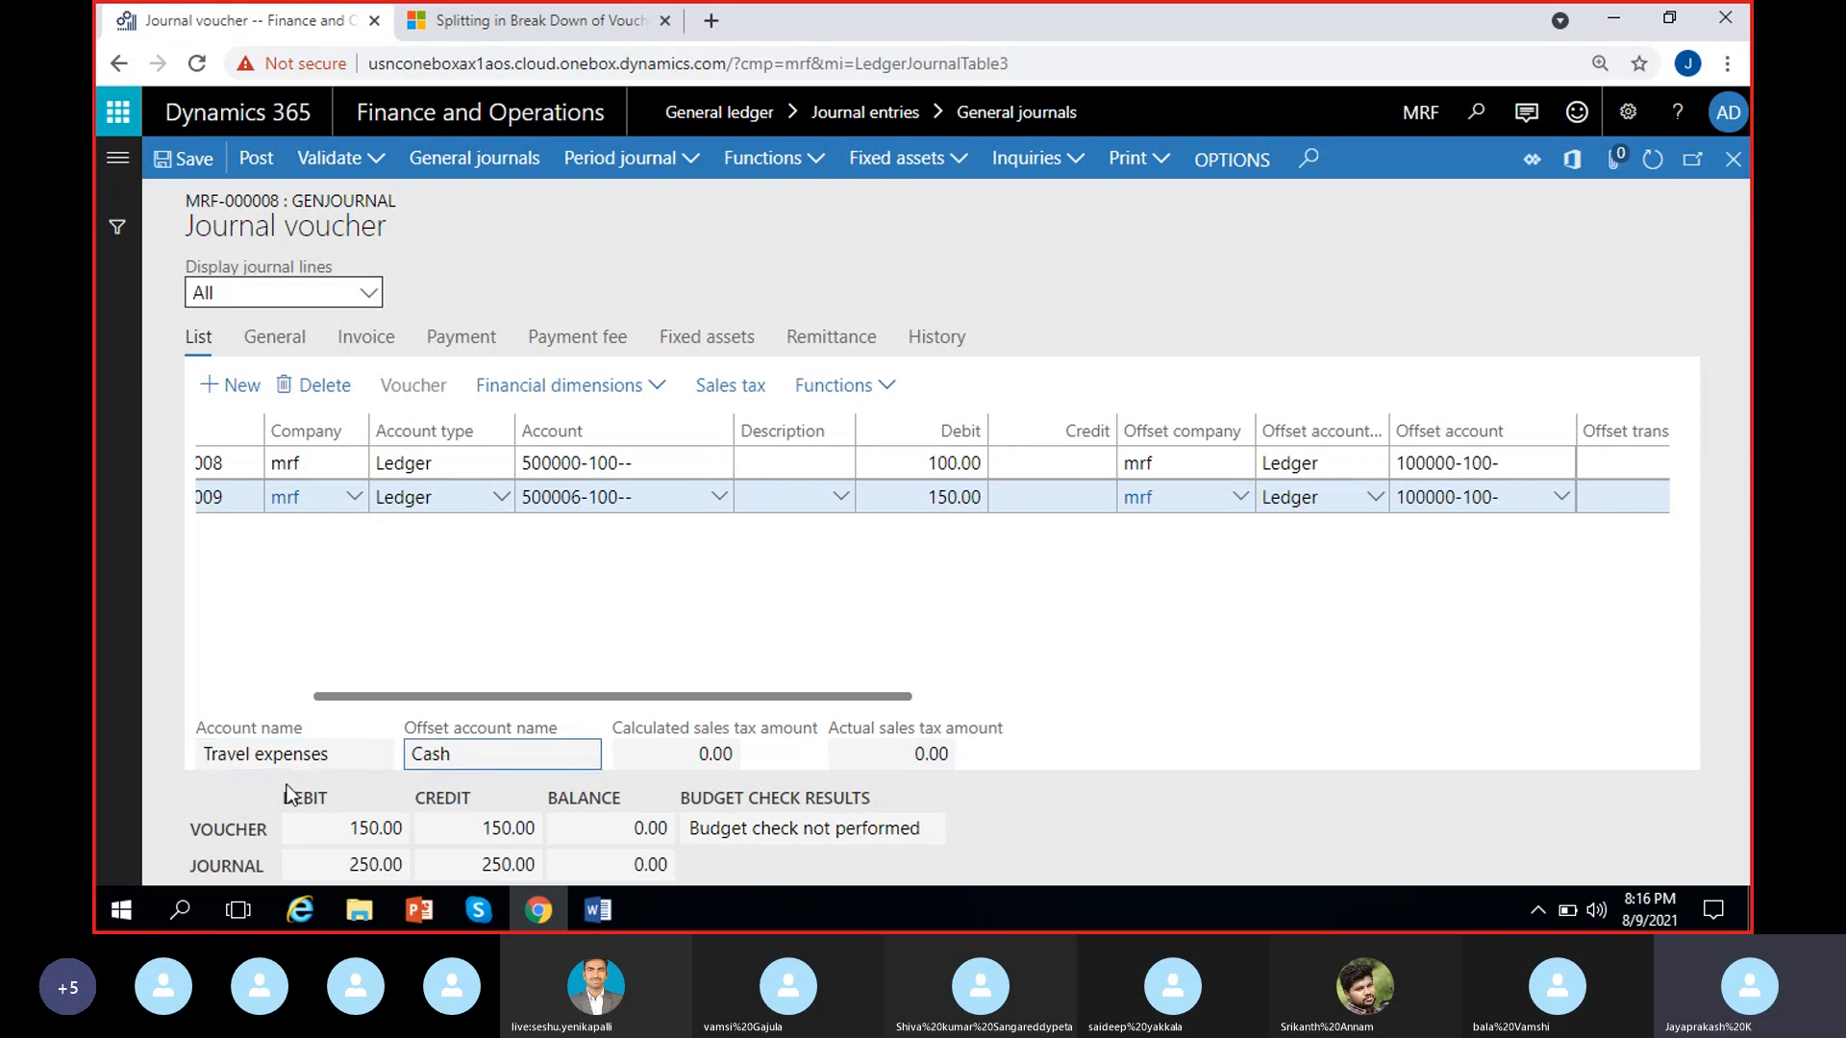
Review the calculated and actual sales tax amounts of the second voucher line
left_click(716, 750)
left_click(716, 750)
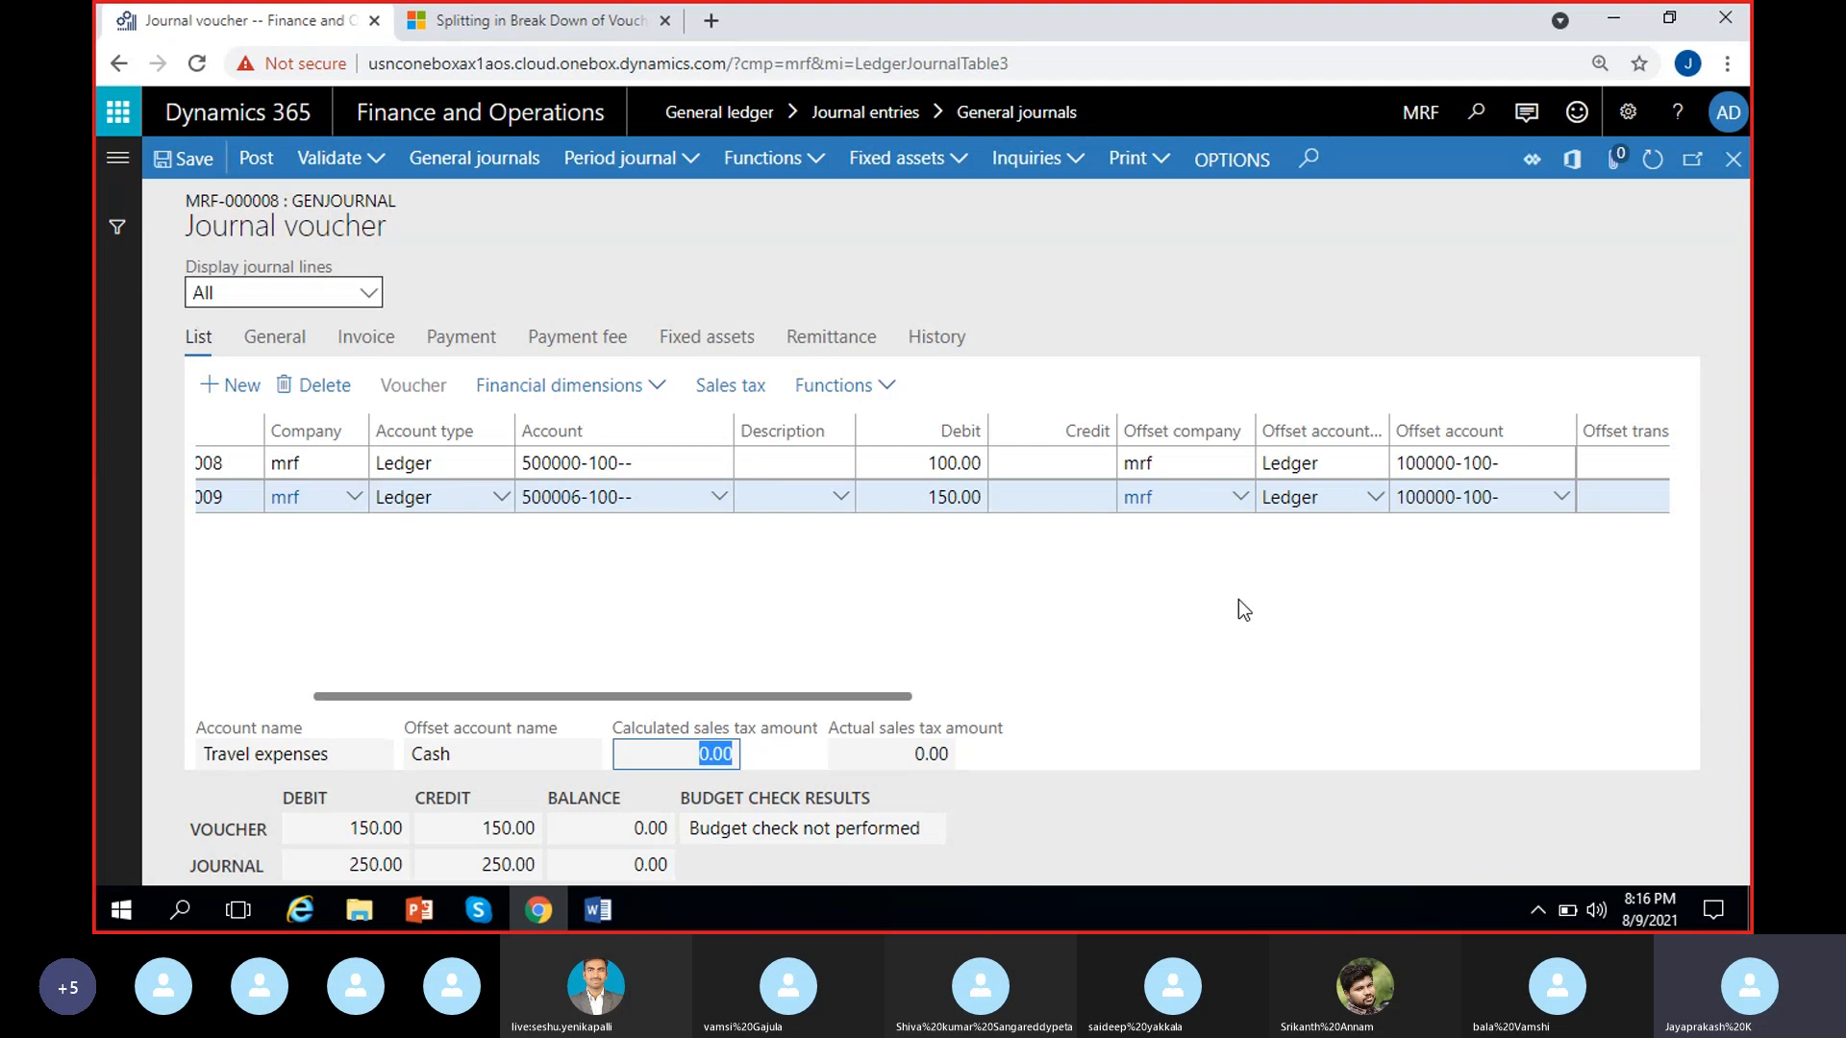
left_click(712, 753)
left_click_drag(709, 752, 744, 753)
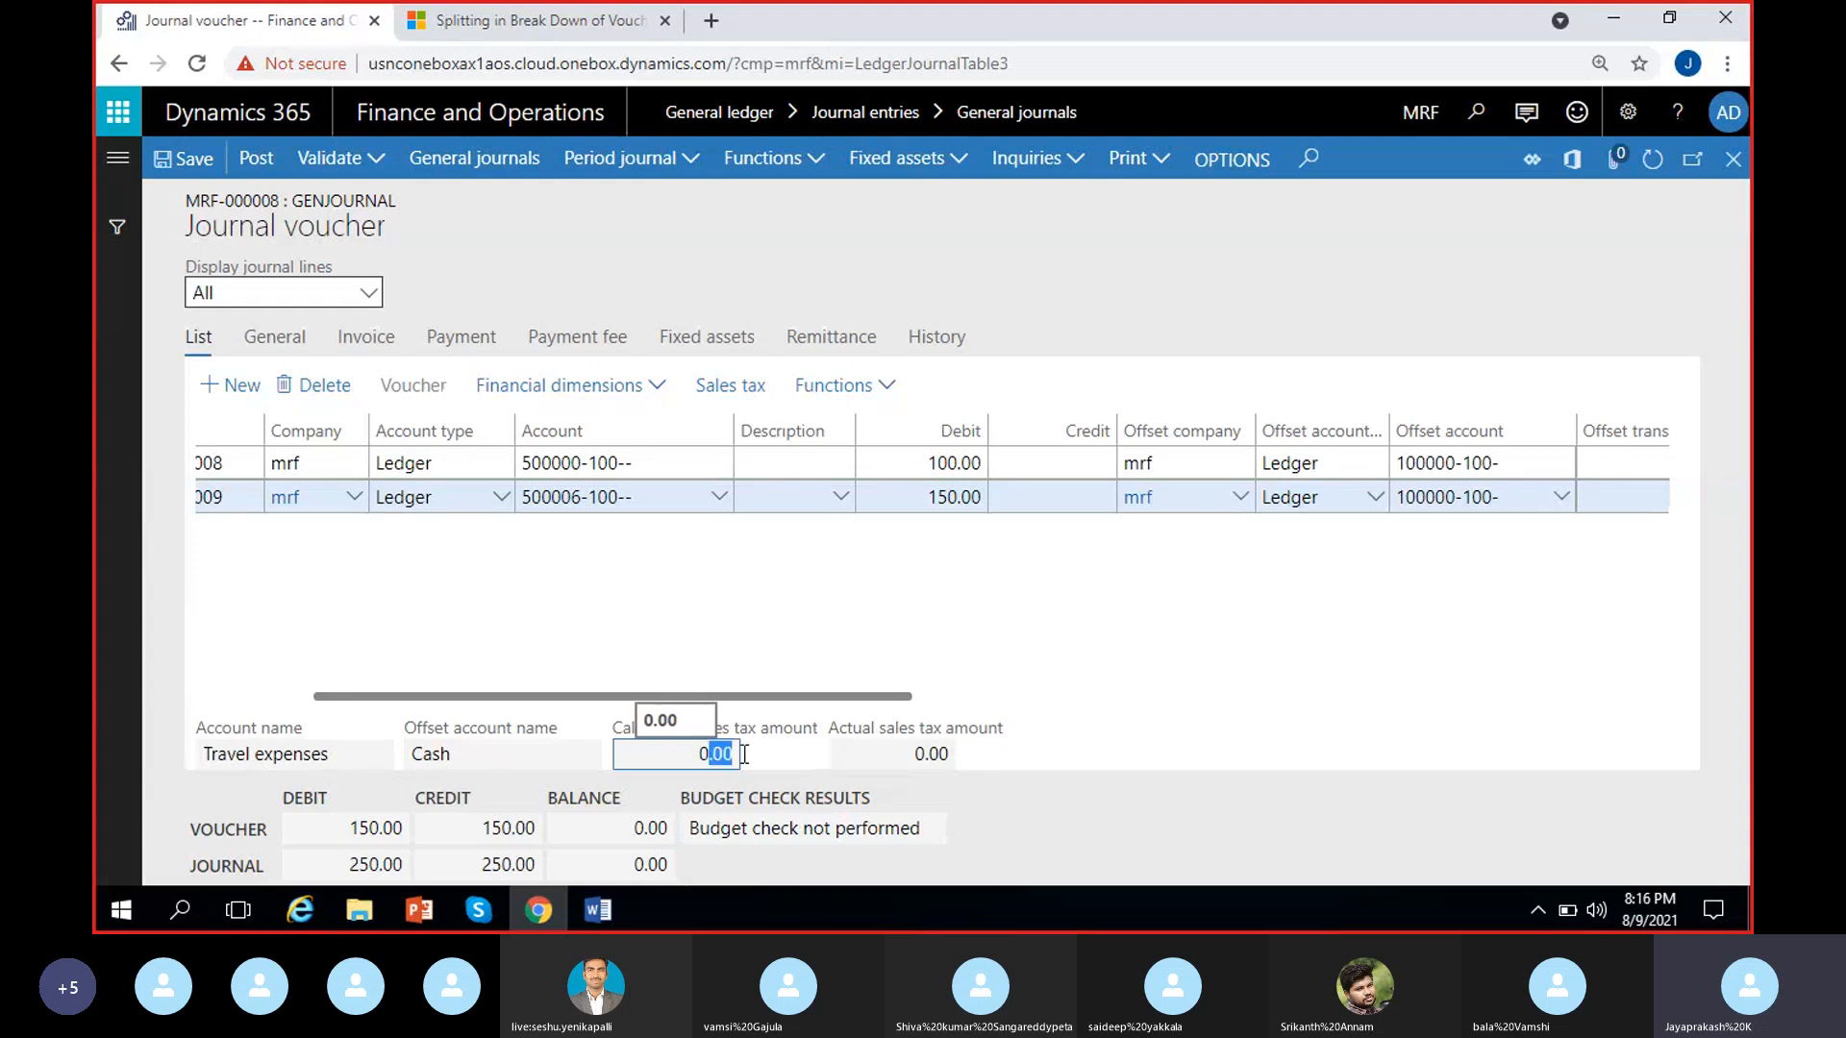
left_click_drag(916, 753, 1000, 760)
left_click(1088, 616)
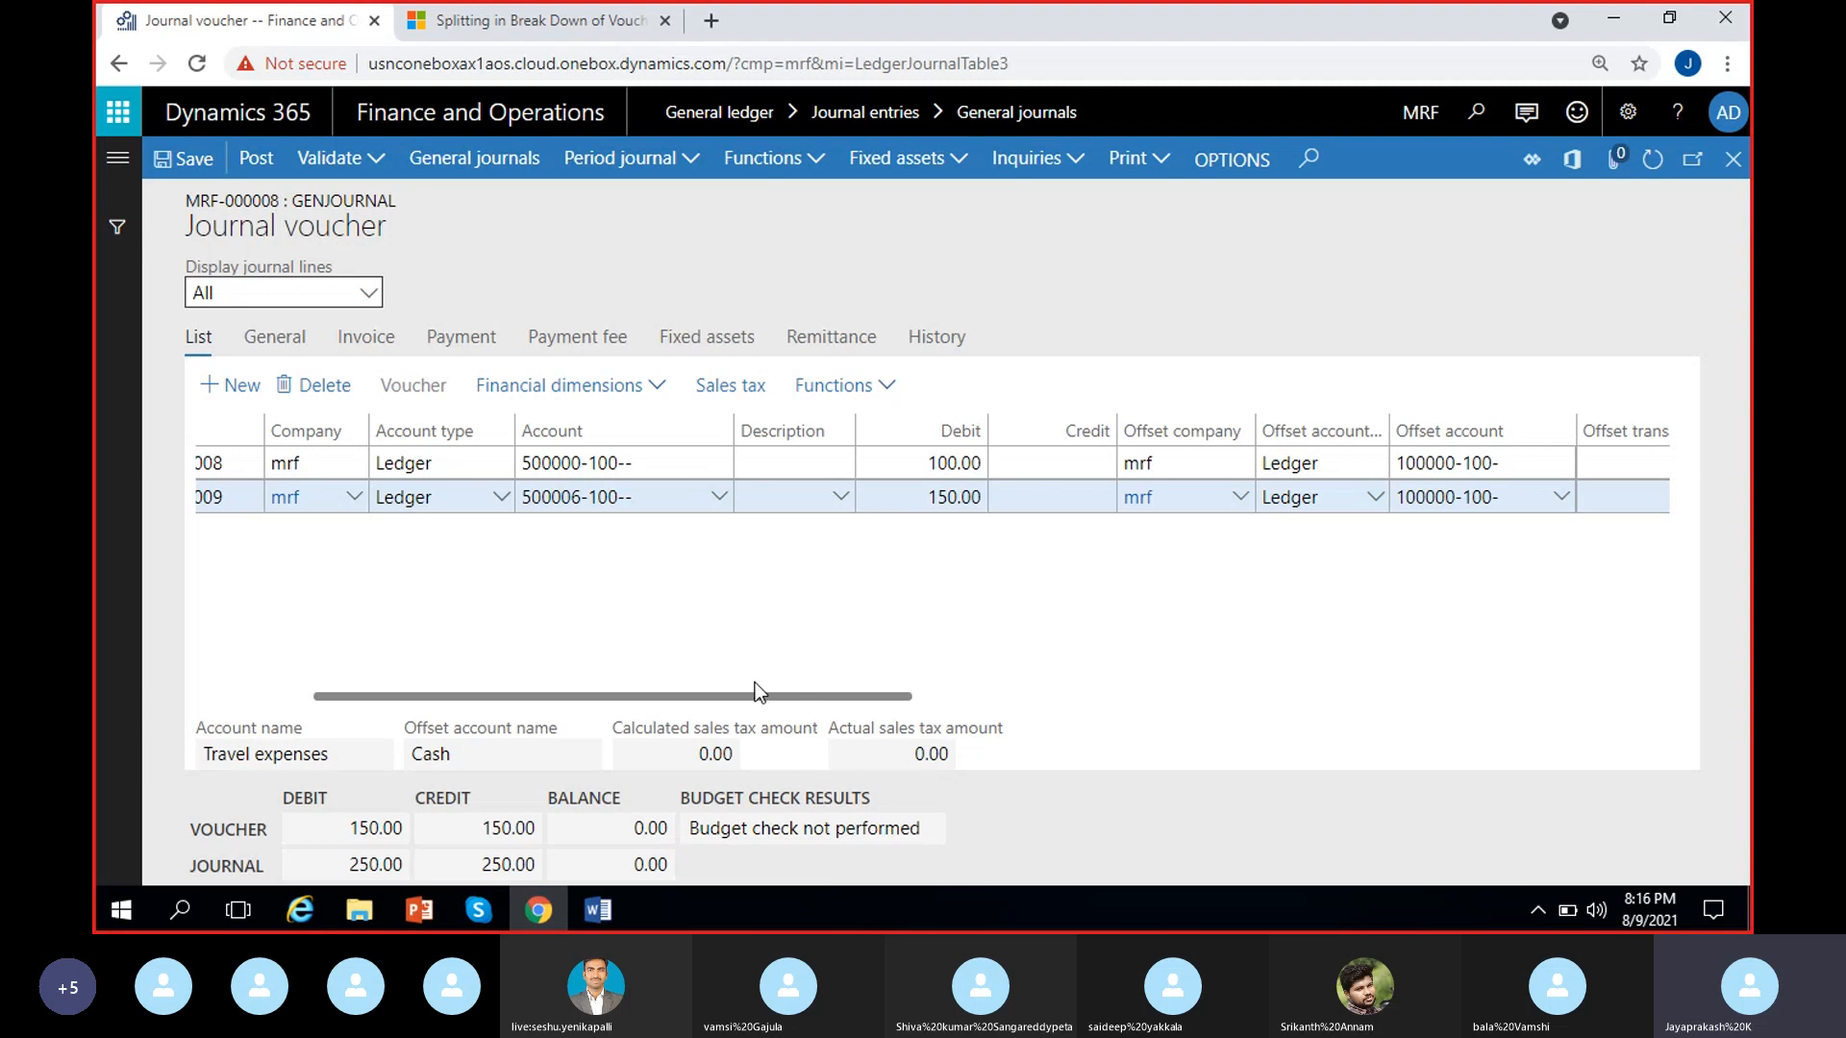
Add another voucher line to the journal and delete it again
scroll(758, 676, "left", 3)
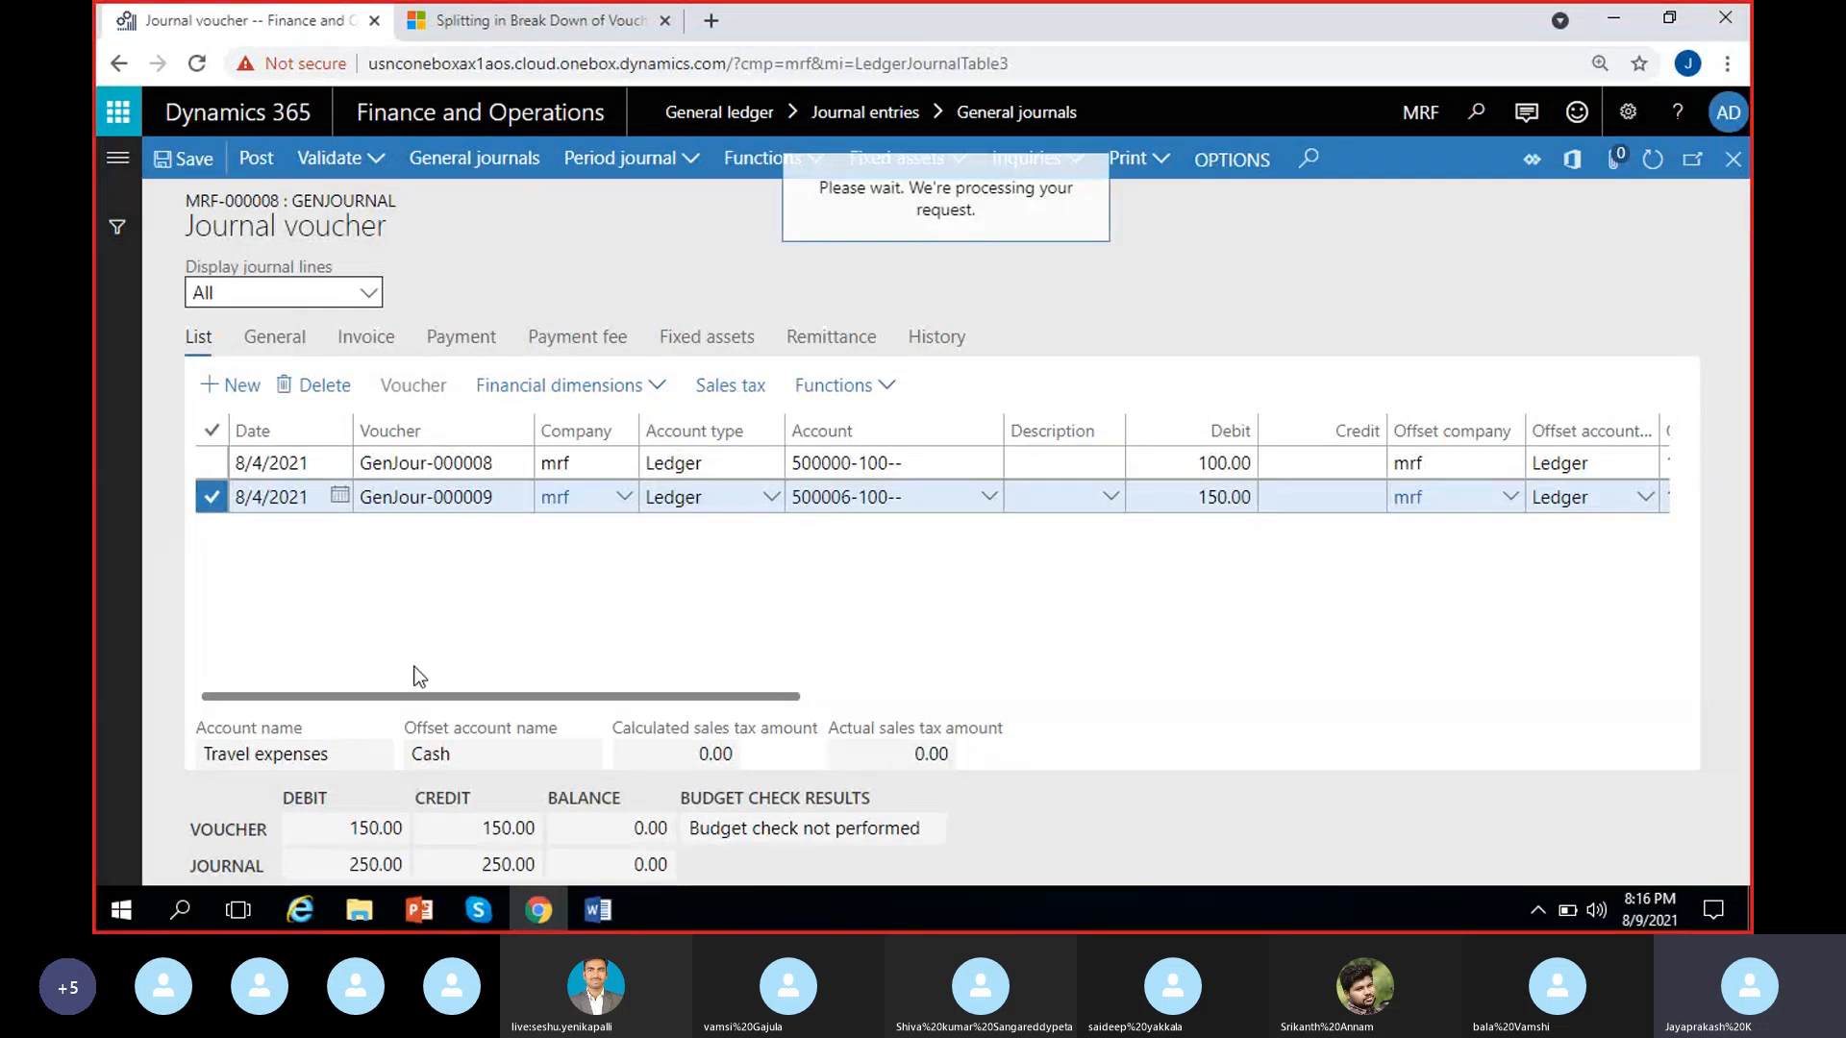
left_click(493, 498)
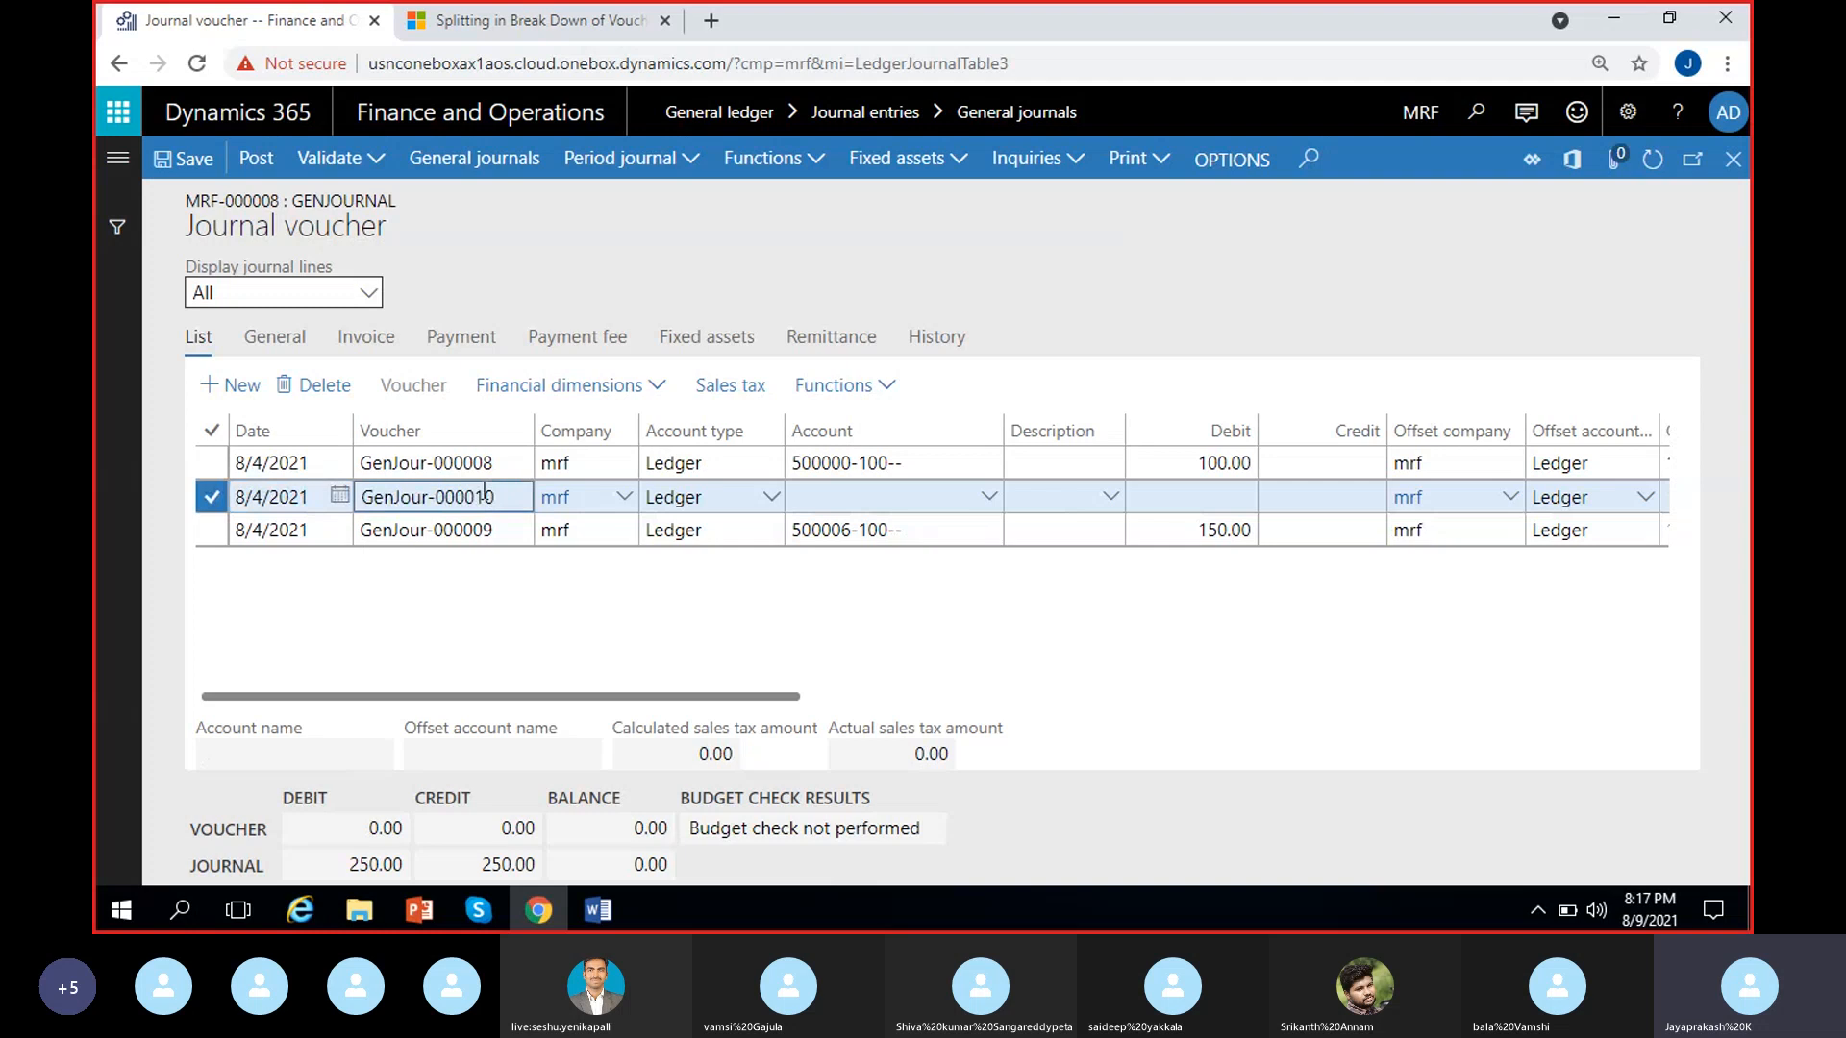
left_click(325, 387)
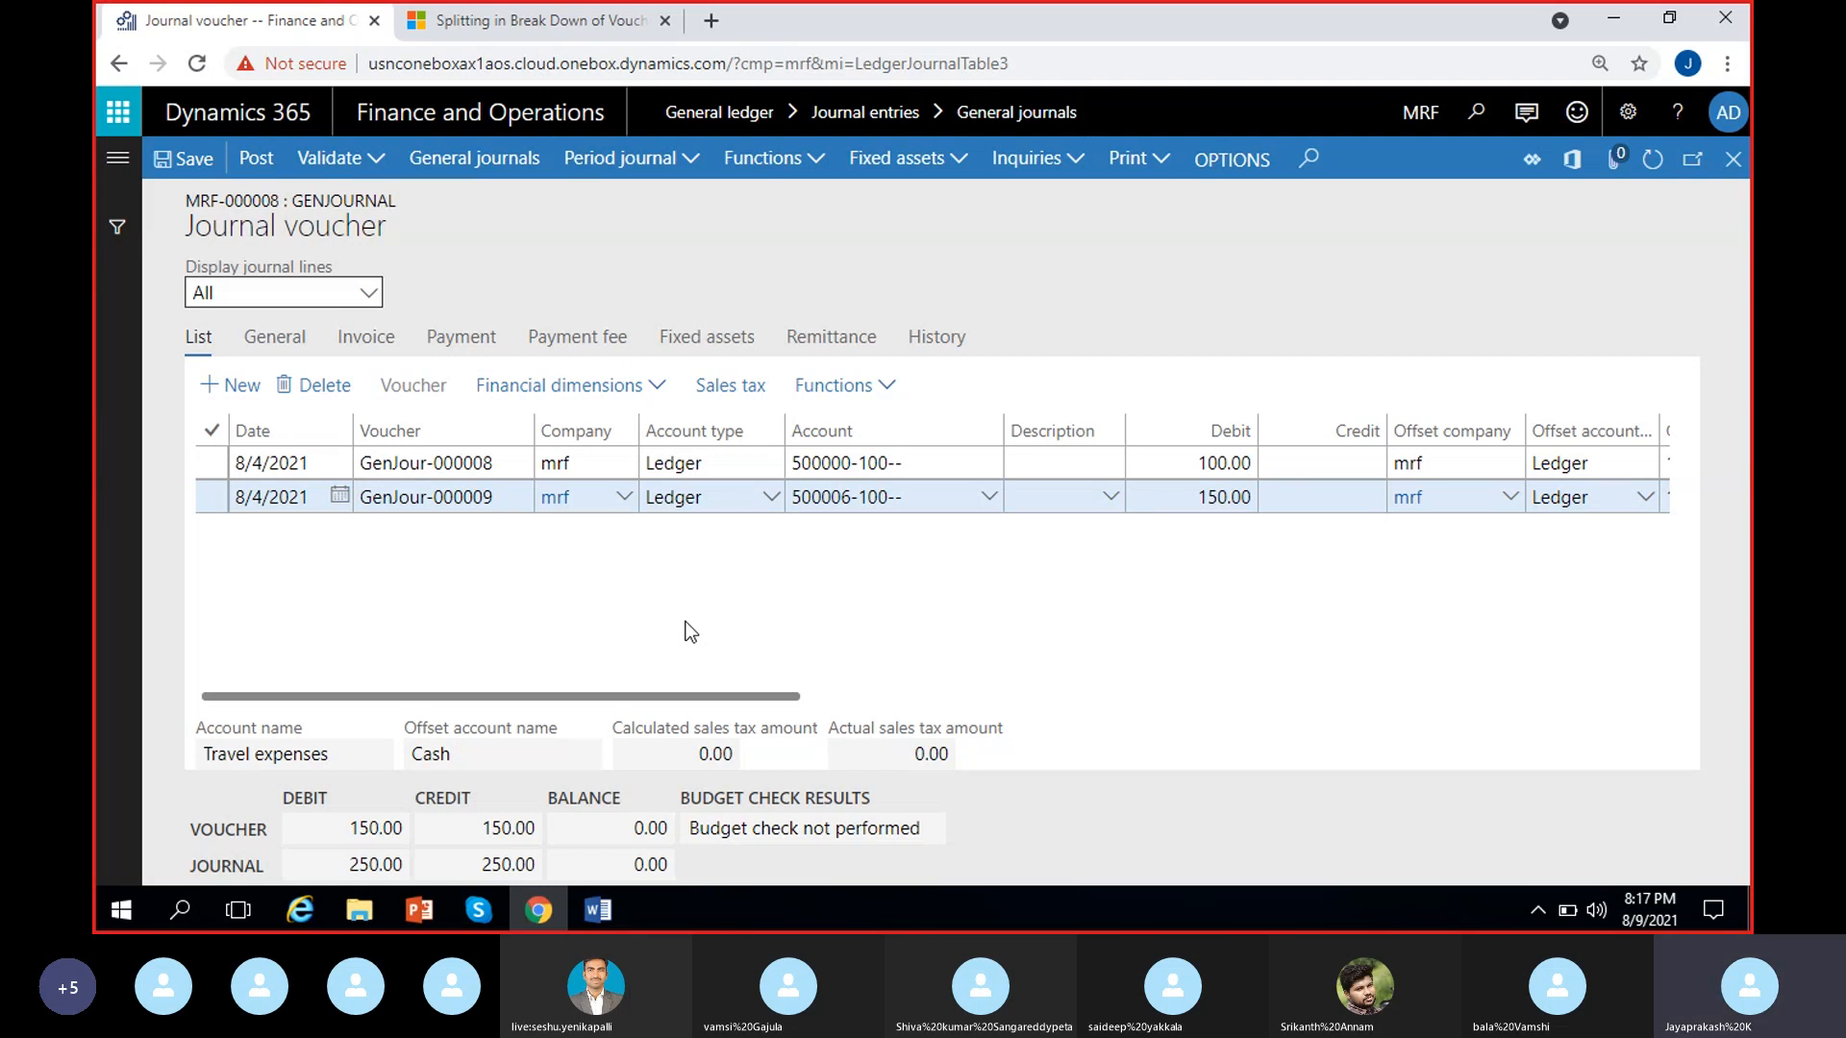
Review the financial dimension options for account, offset account and payment fee account, along with the account types available on the second line
left_click(659, 389)
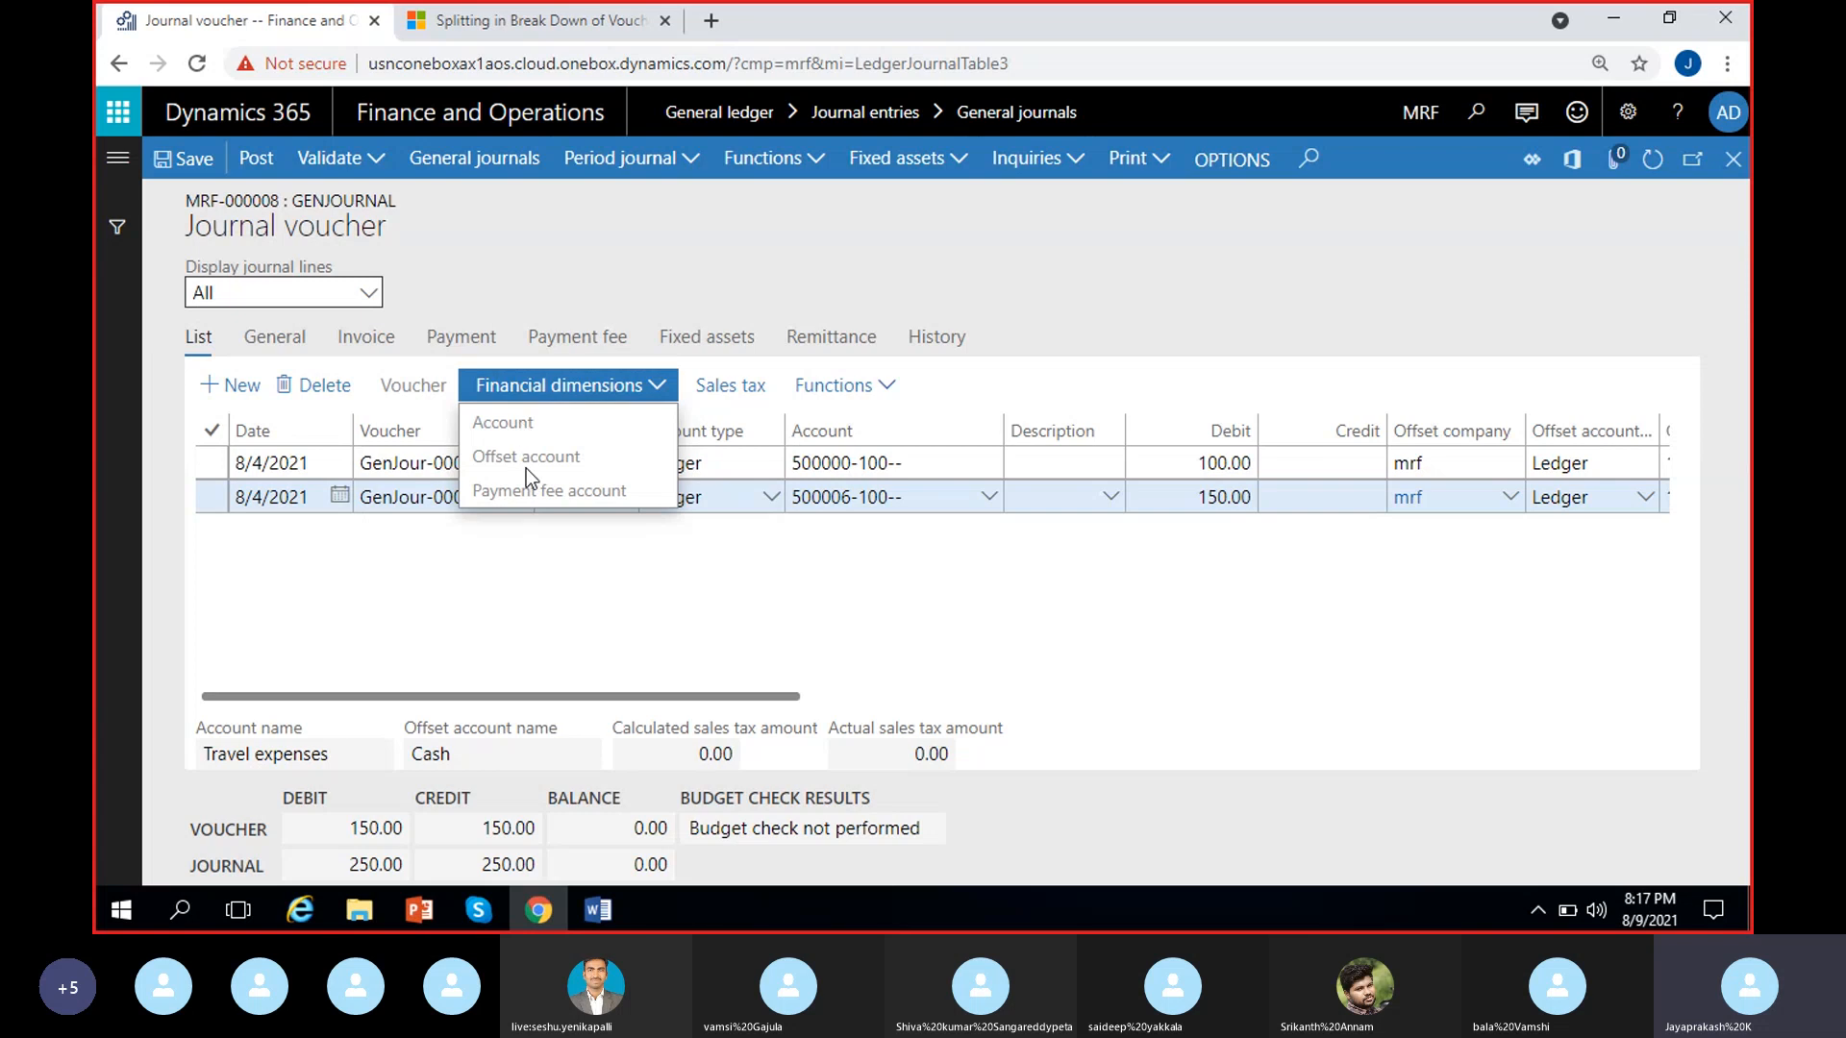
left_click(583, 525)
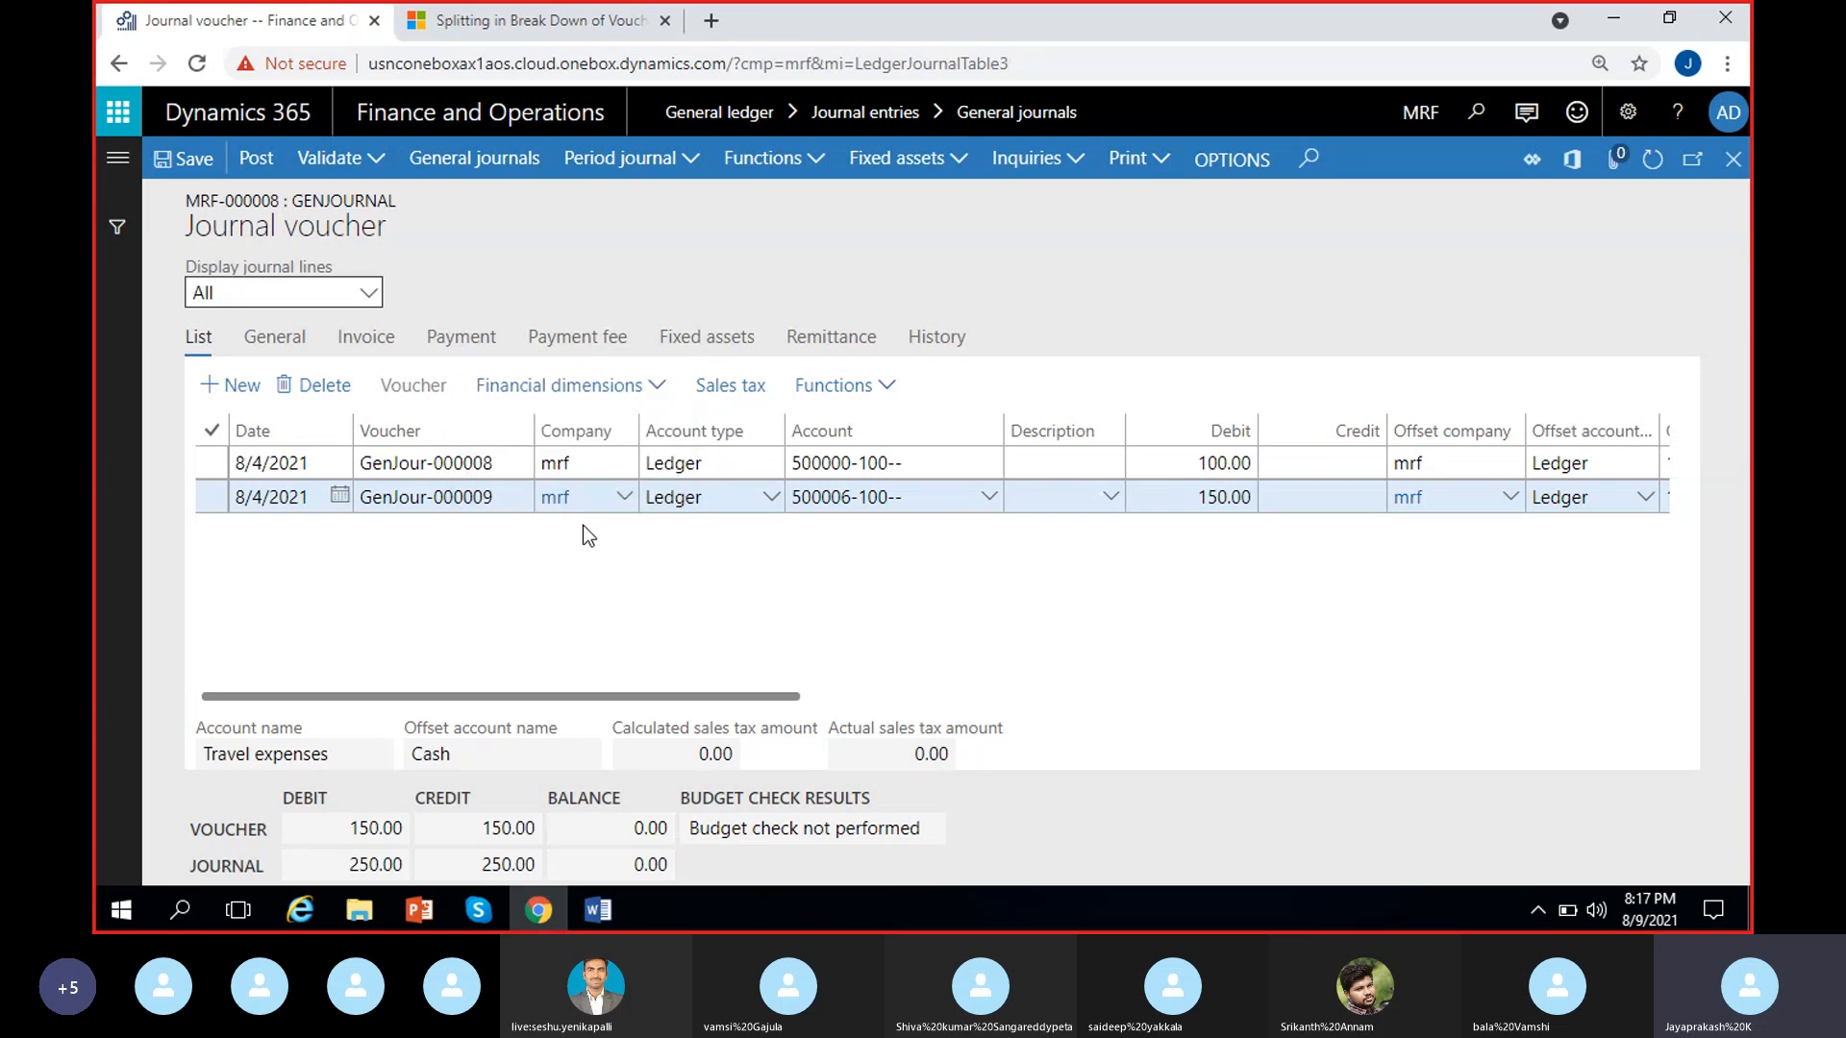
left_click(770, 496)
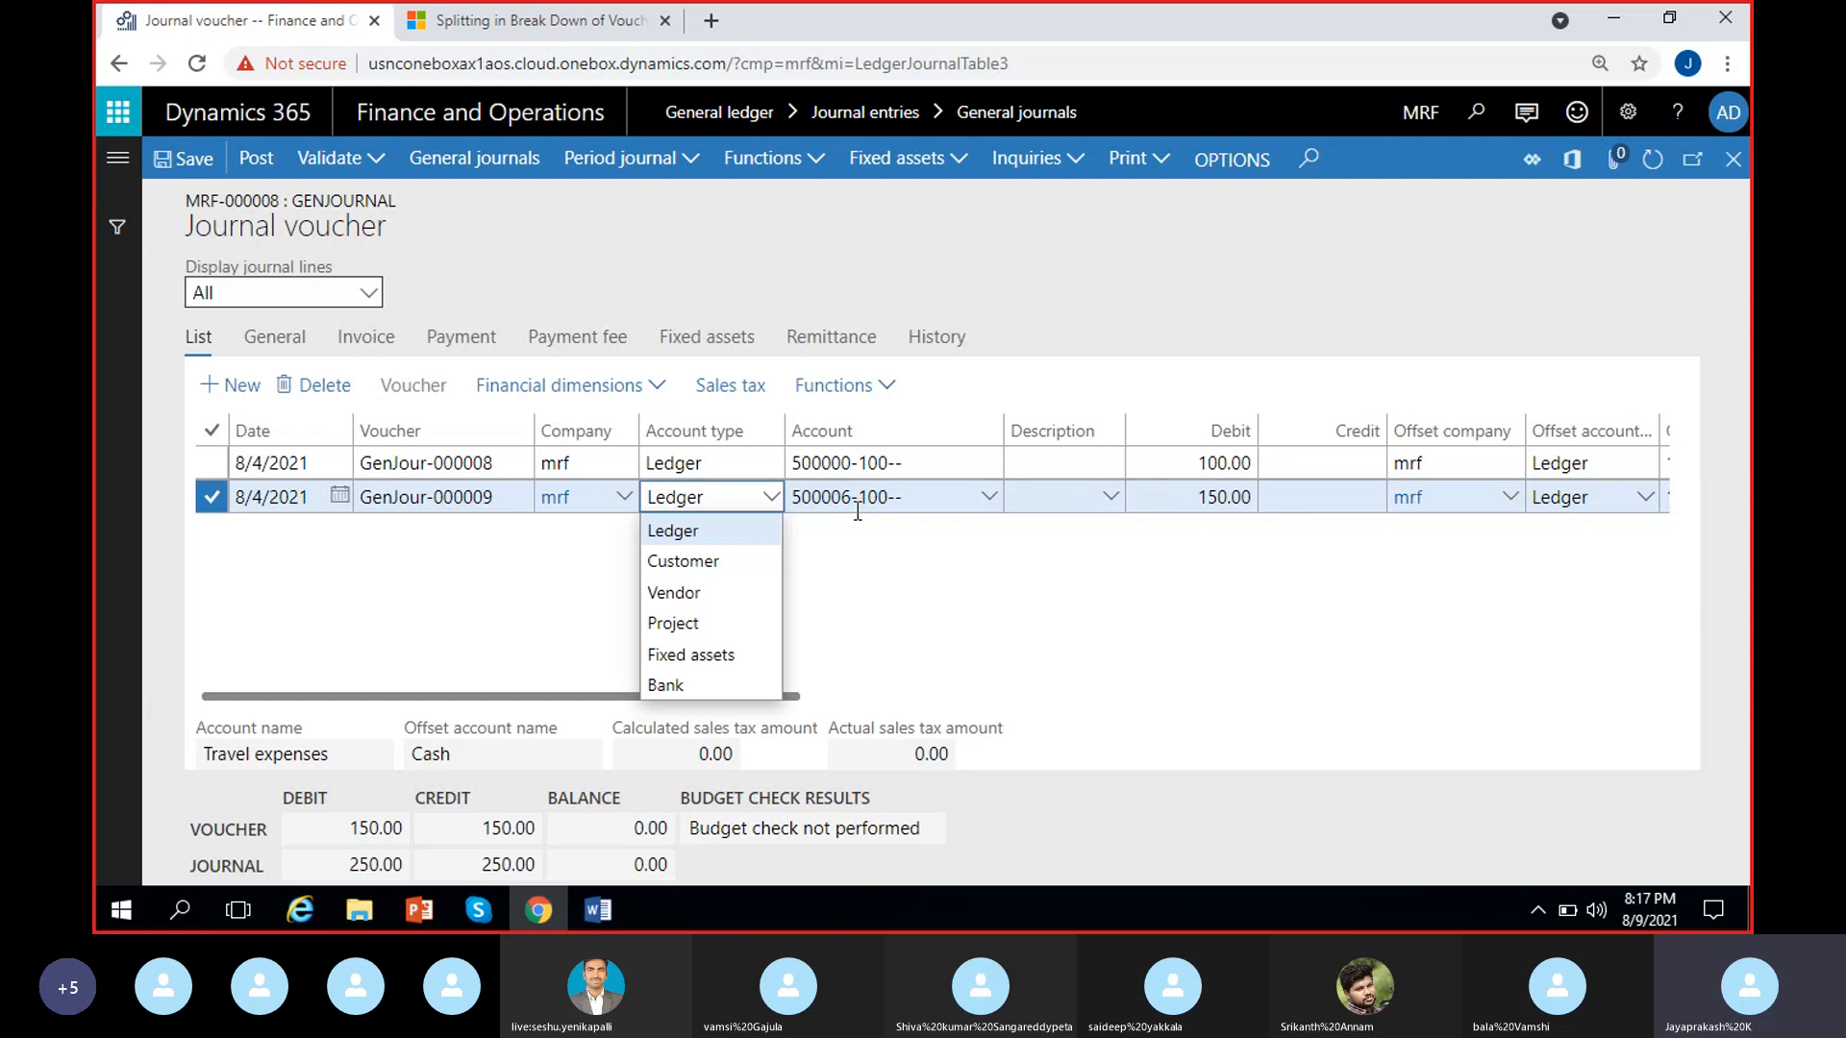
left_click(833, 559)
left_click(663, 396)
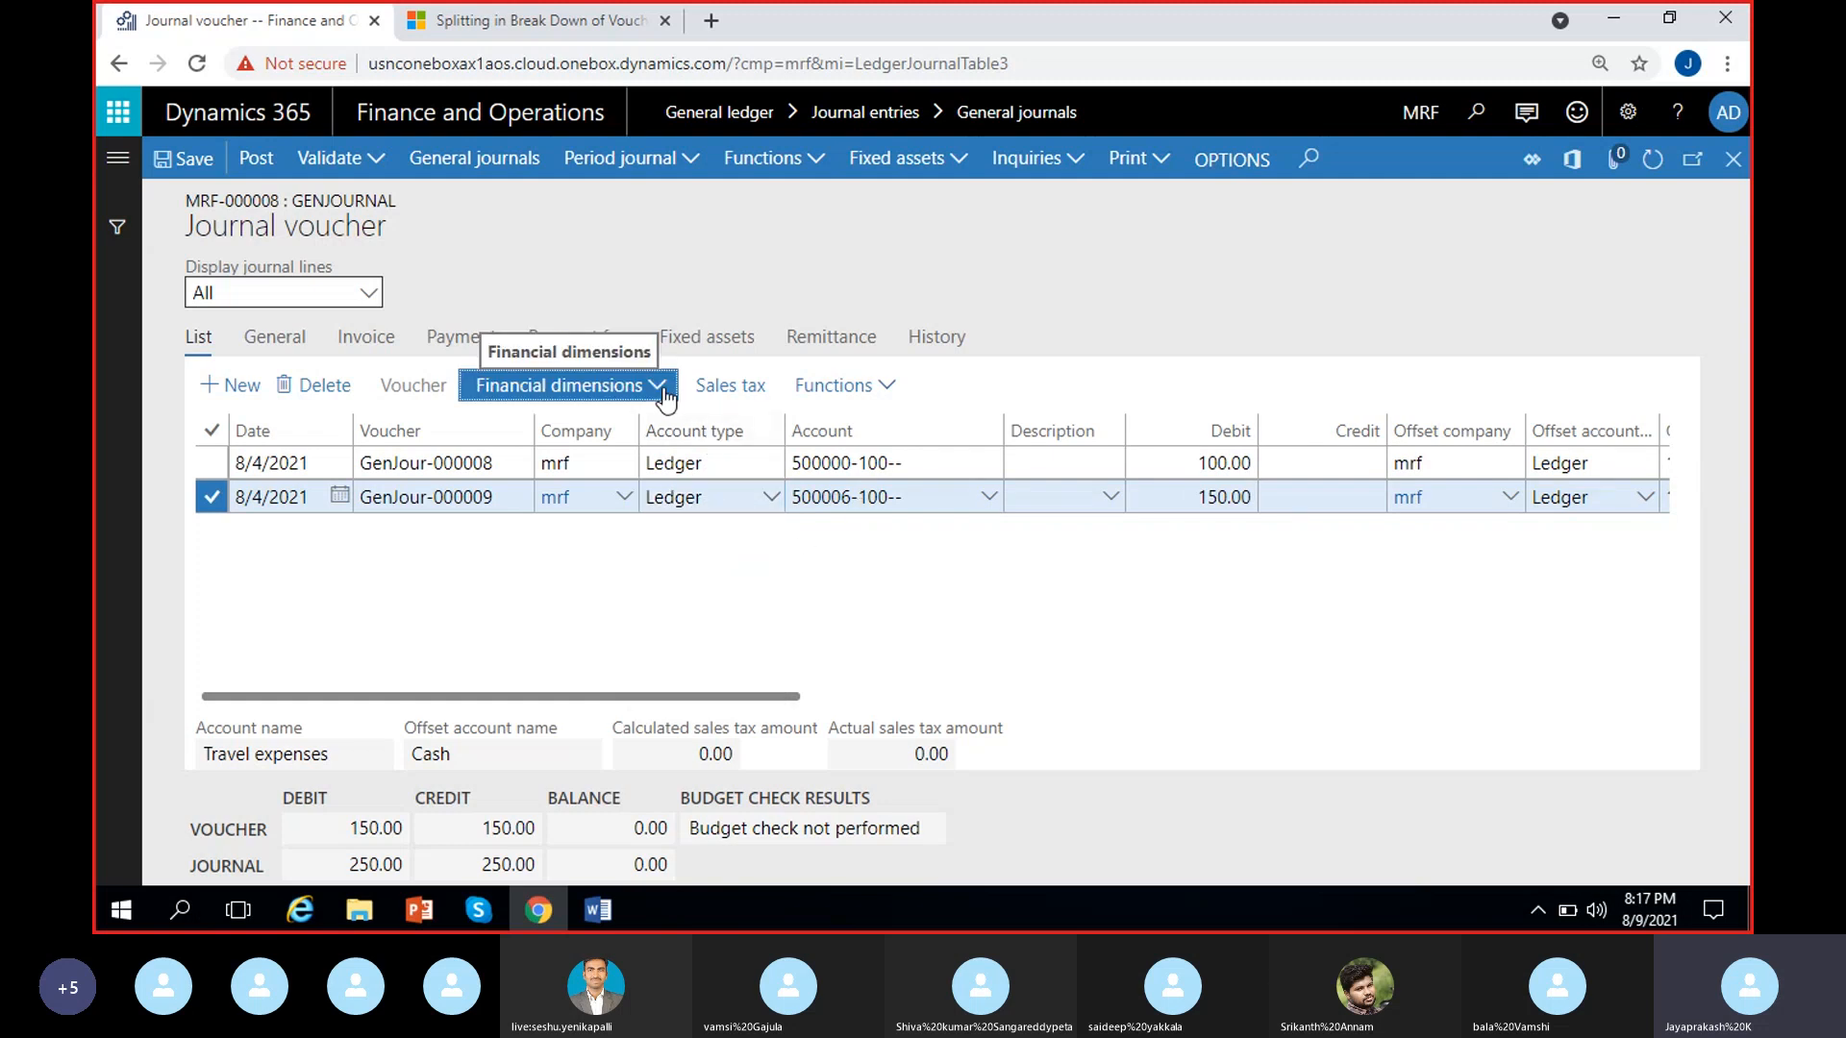
left_click(764, 563)
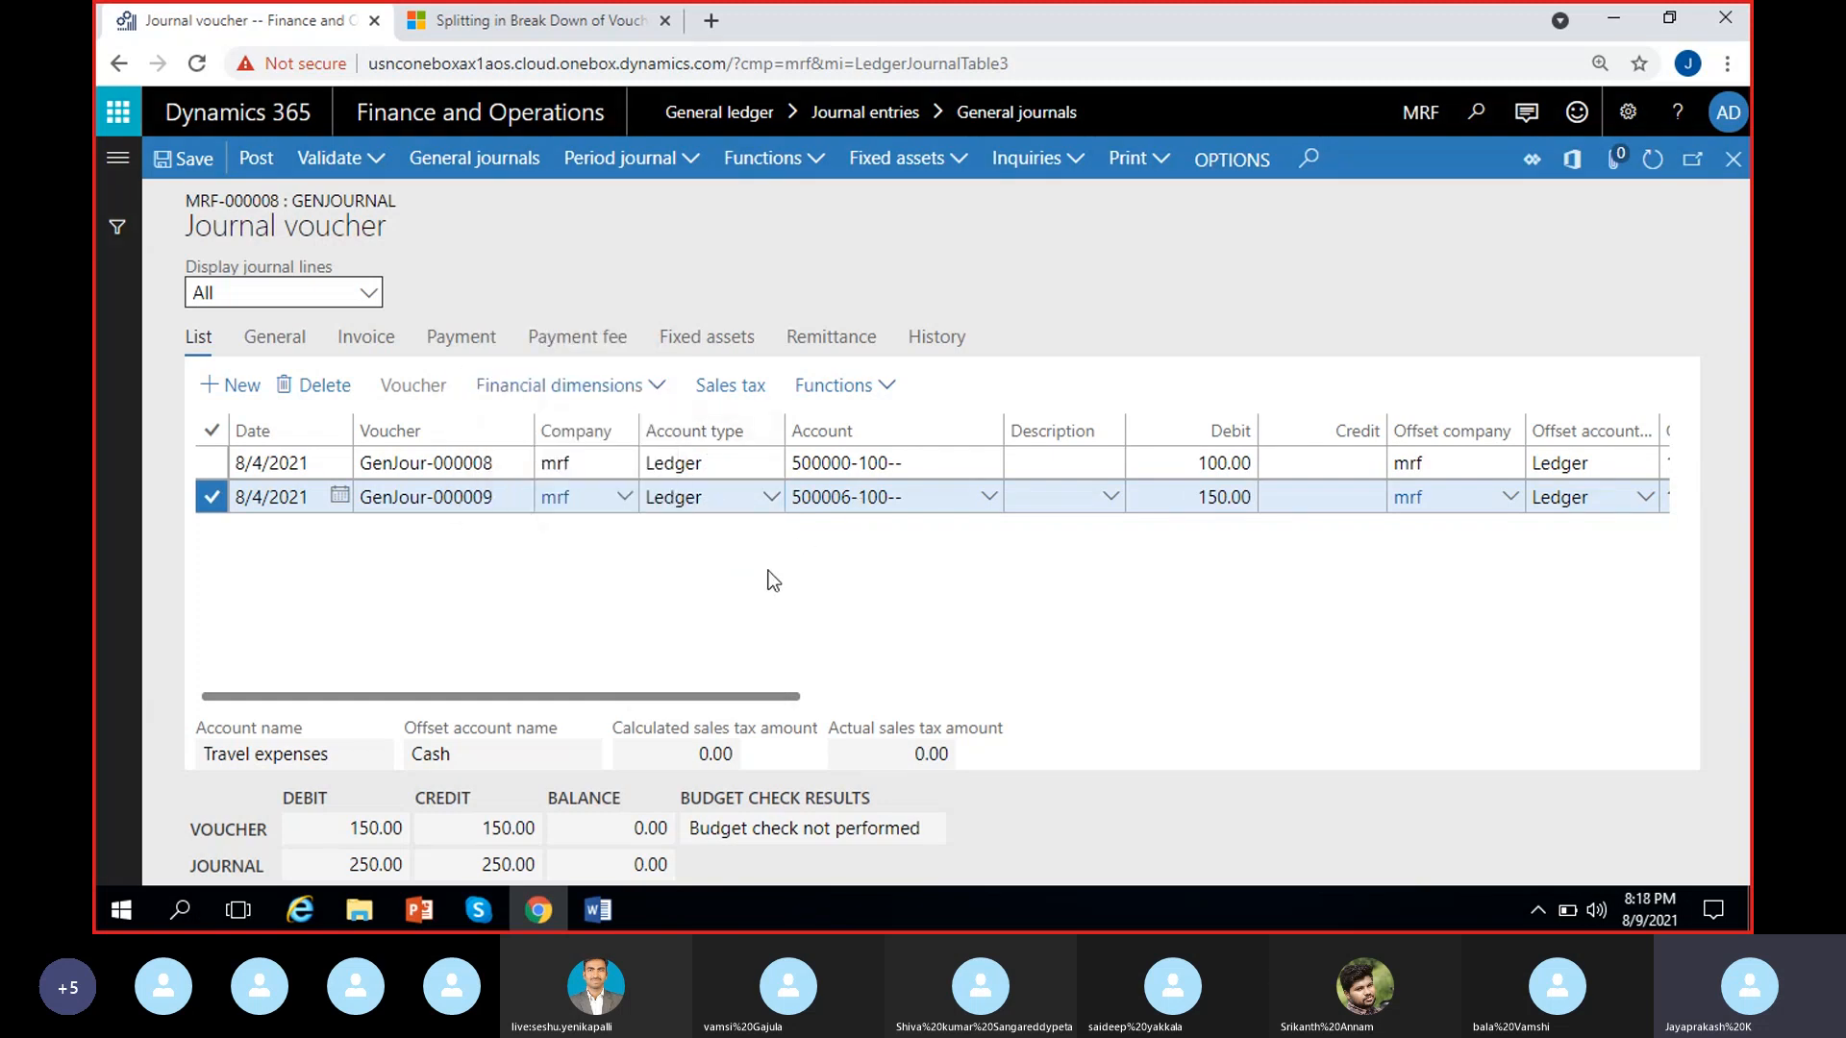
Examine the main account, location, department and cost center segments of the second line's ledger account, and compare the other account types
left_click(746, 496)
left_click(946, 507)
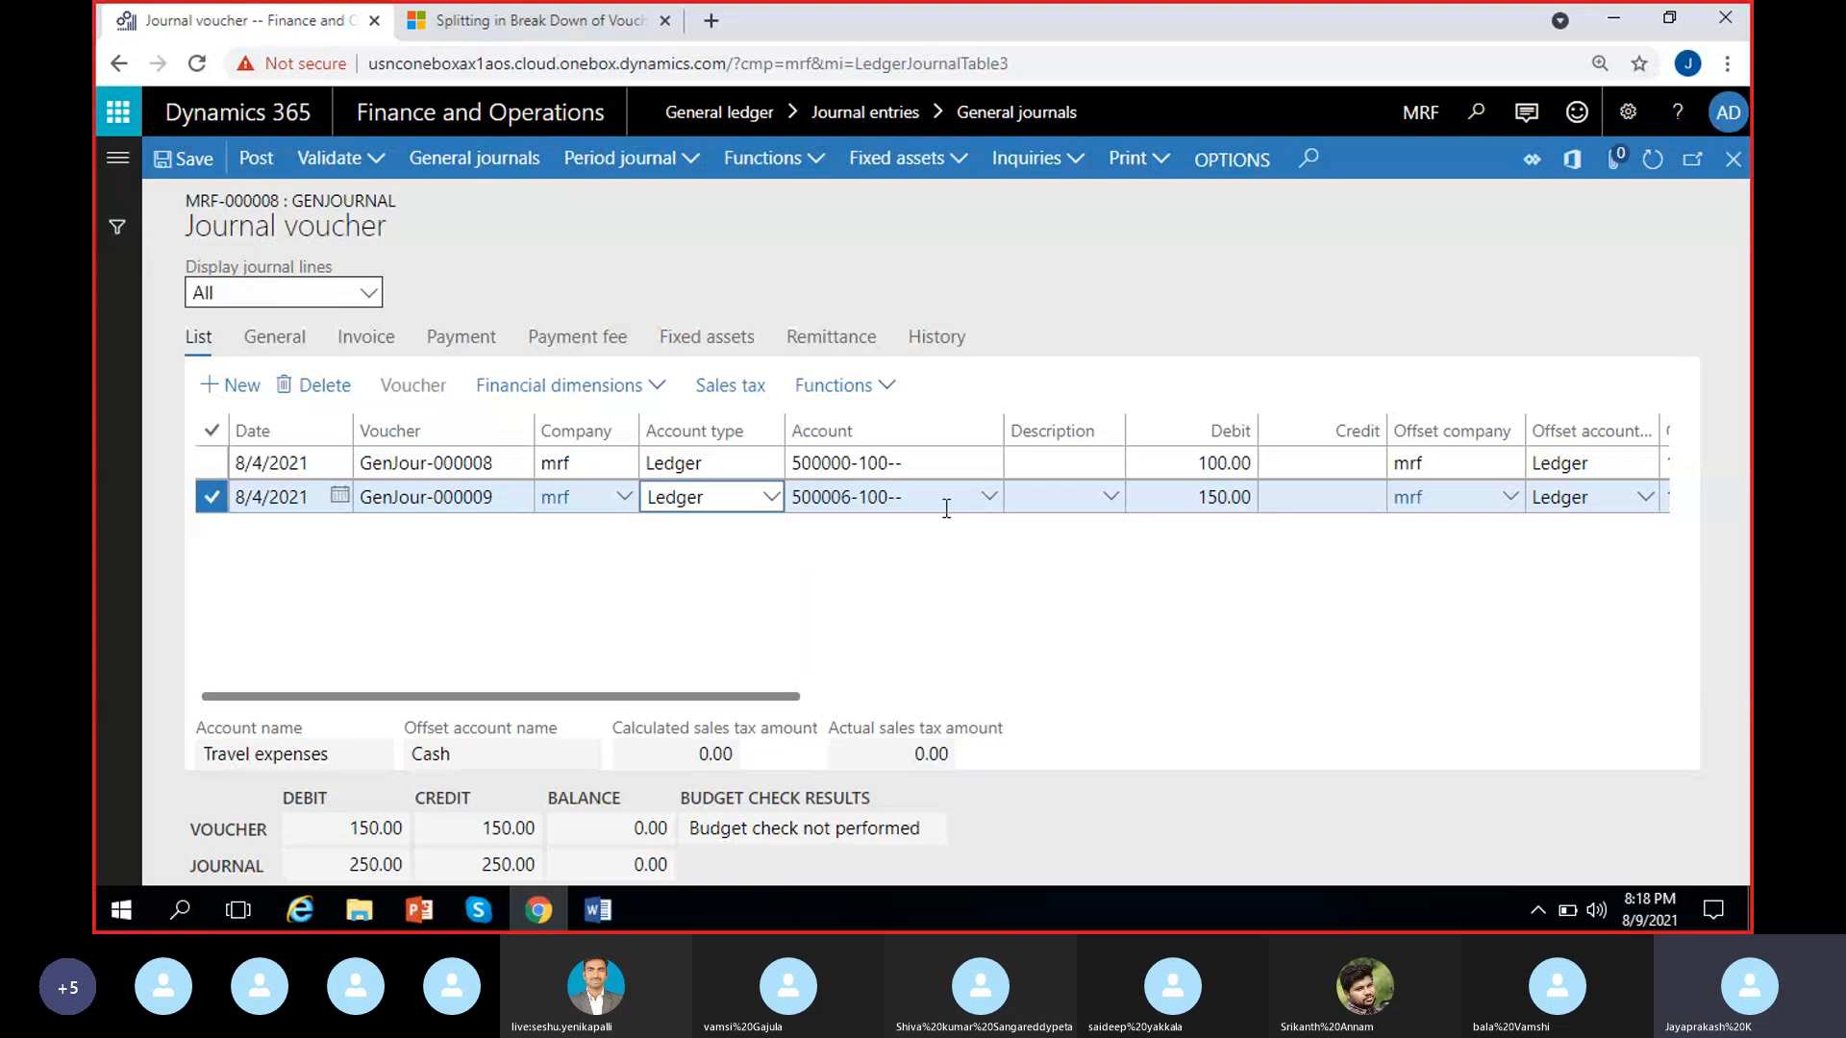
left_click(994, 500)
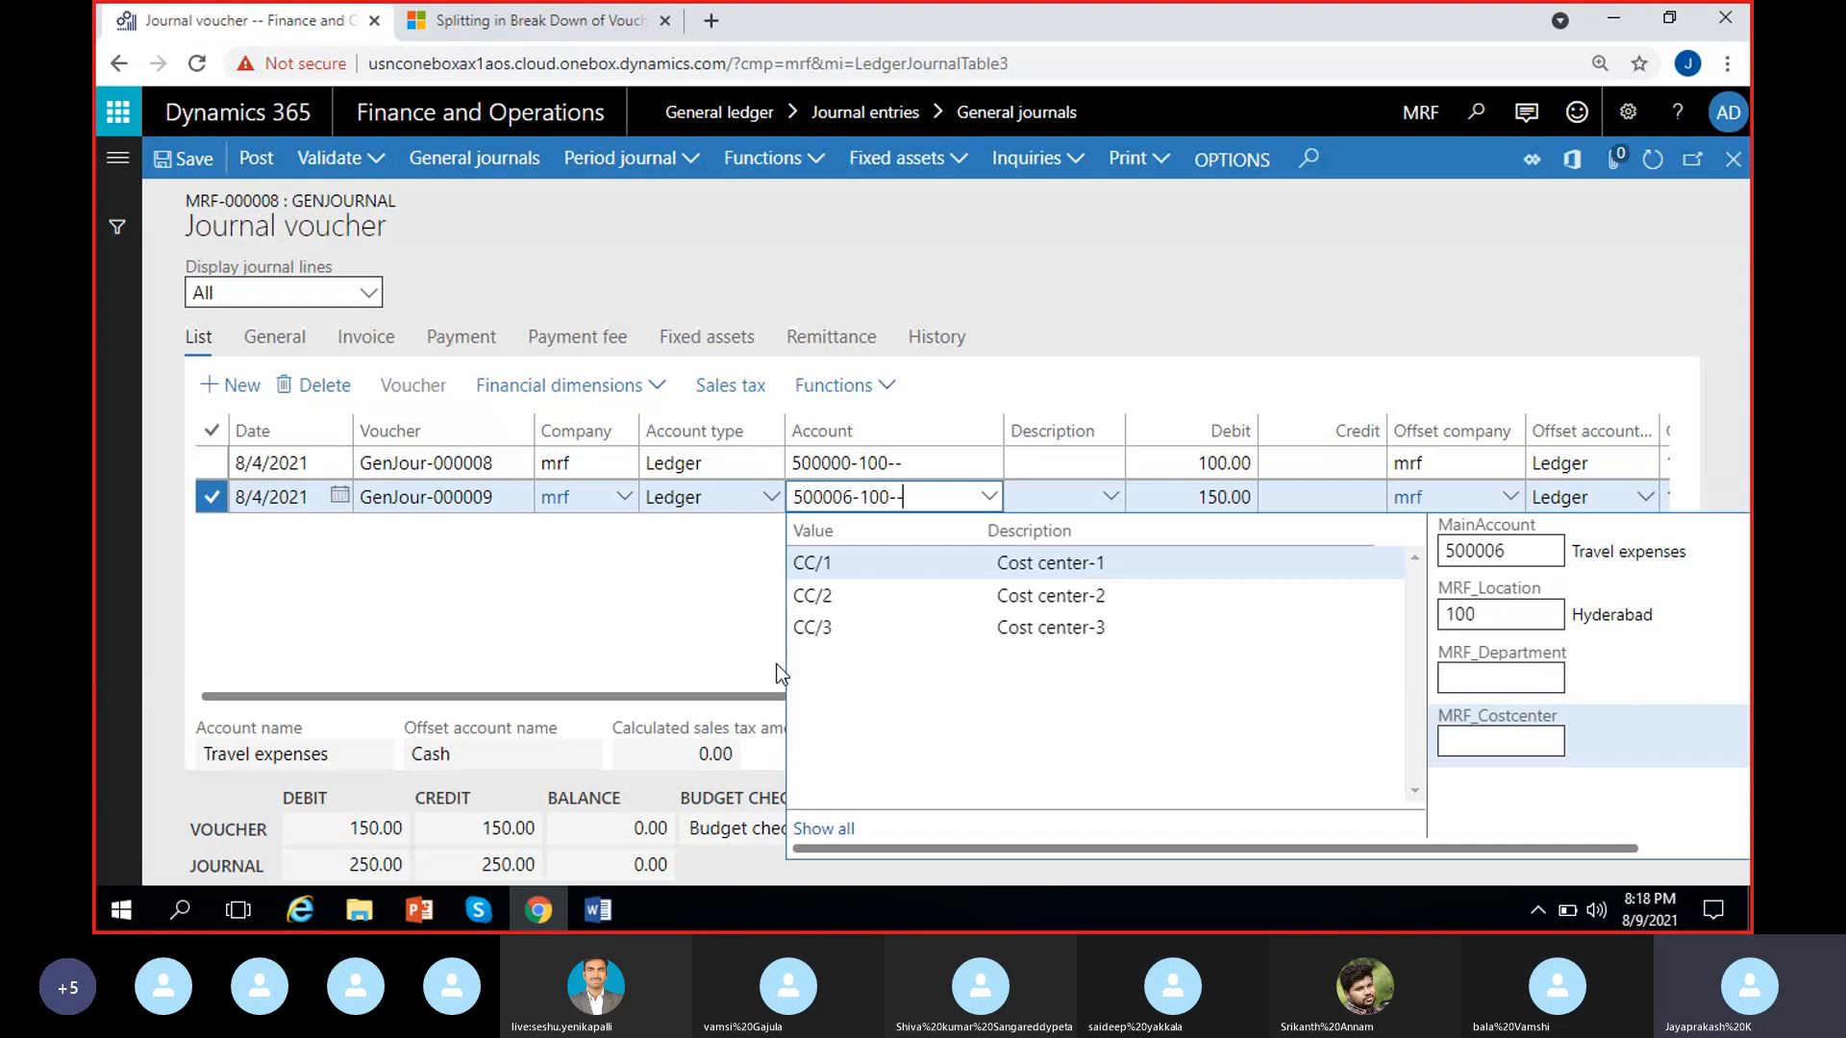
left_click(721, 590)
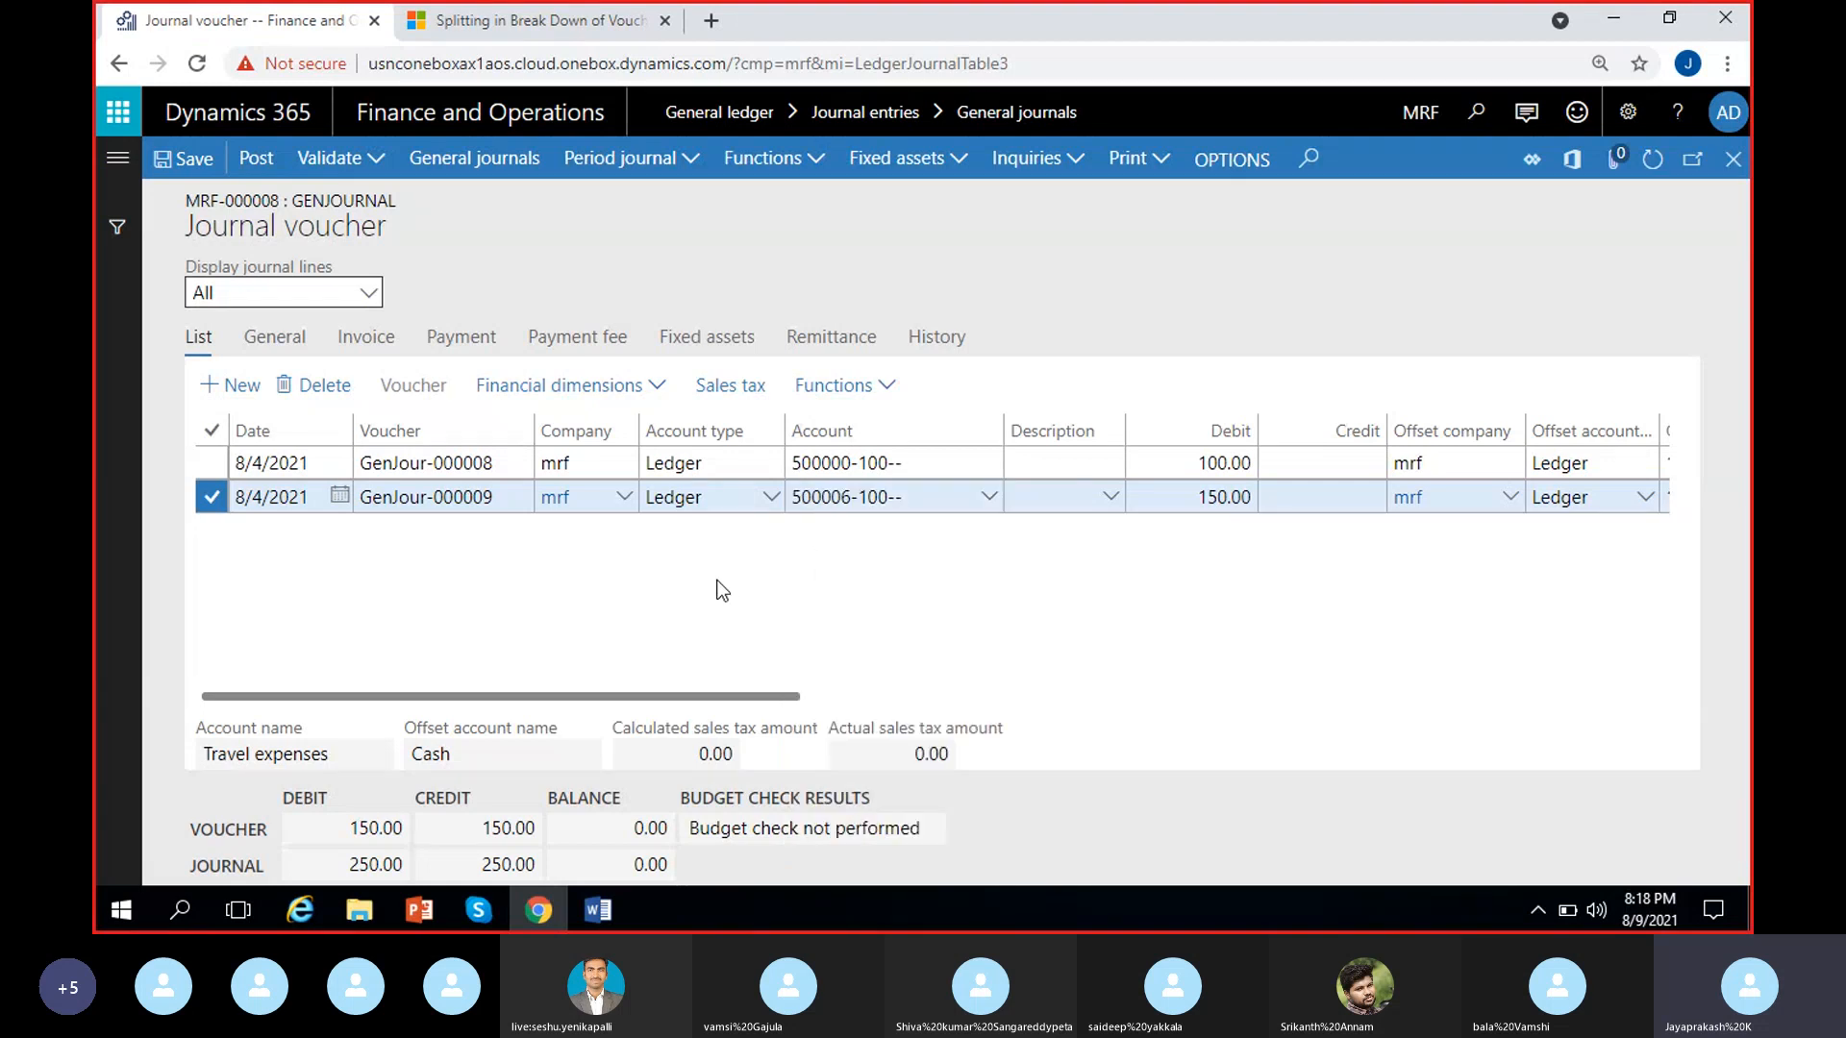
left_click(770, 497)
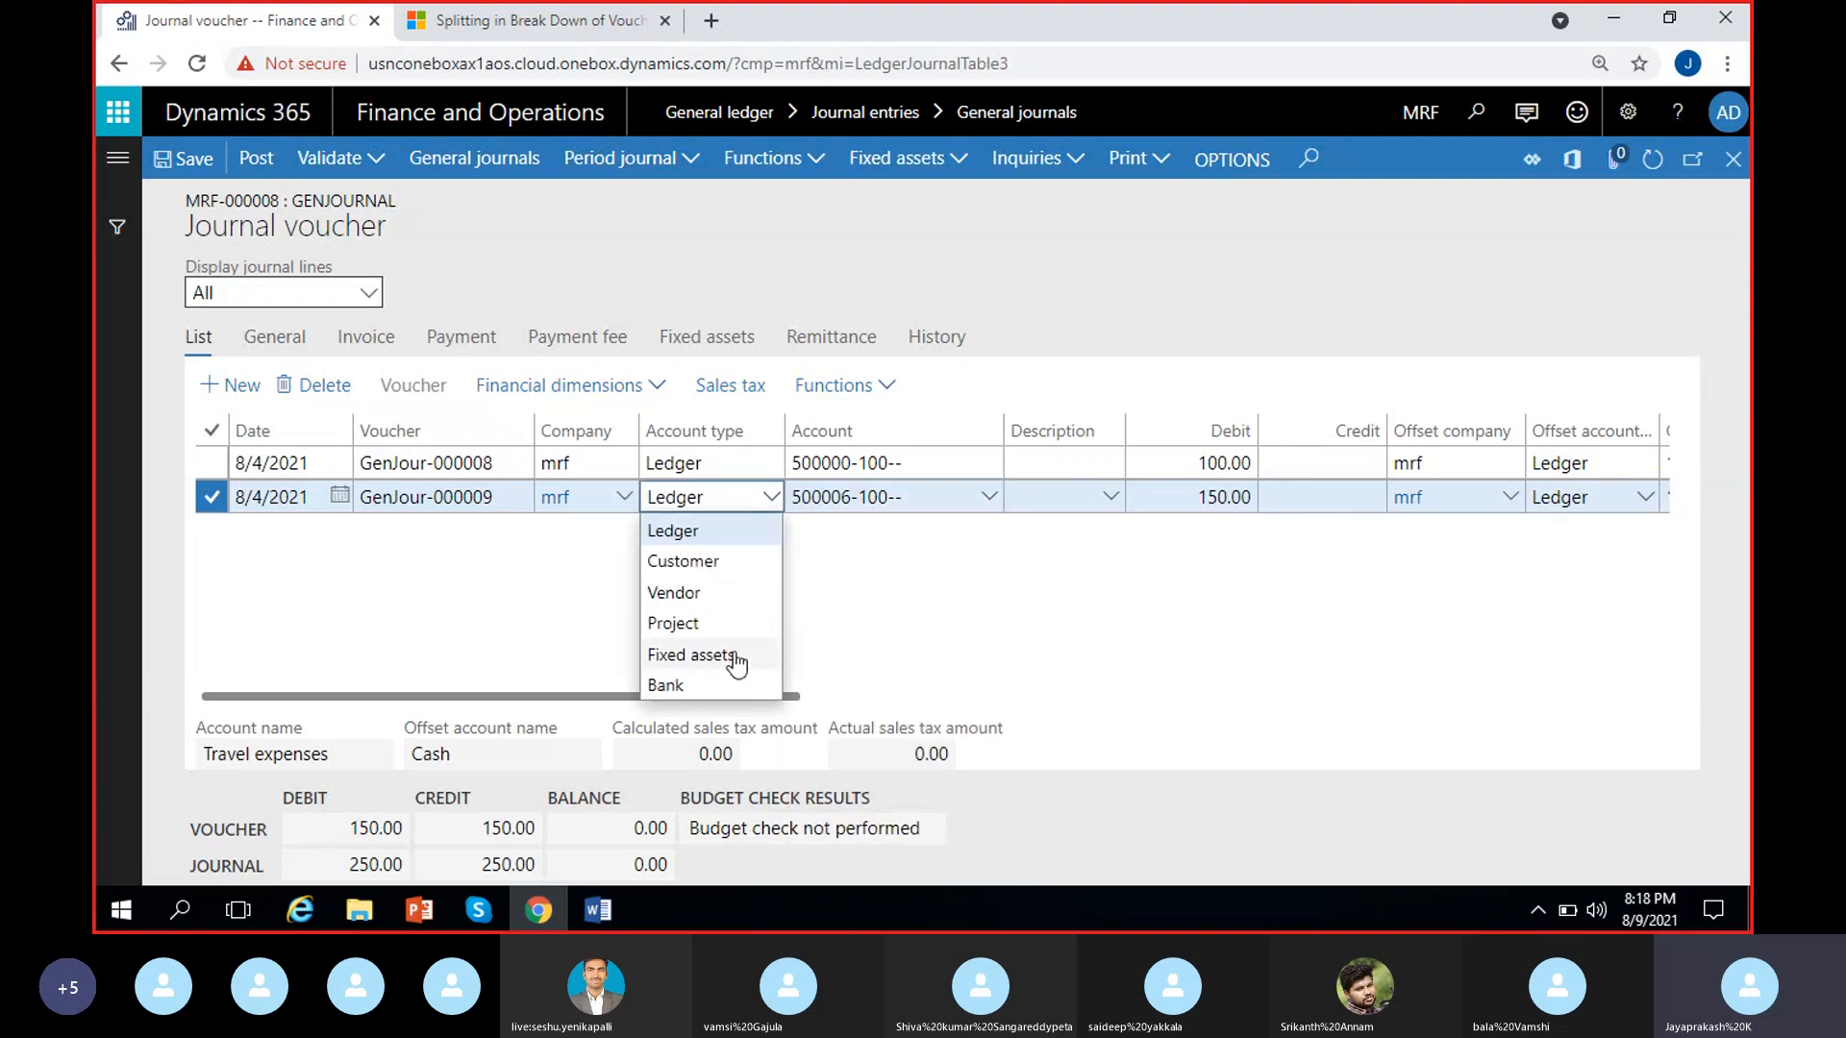
left_click(862, 567)
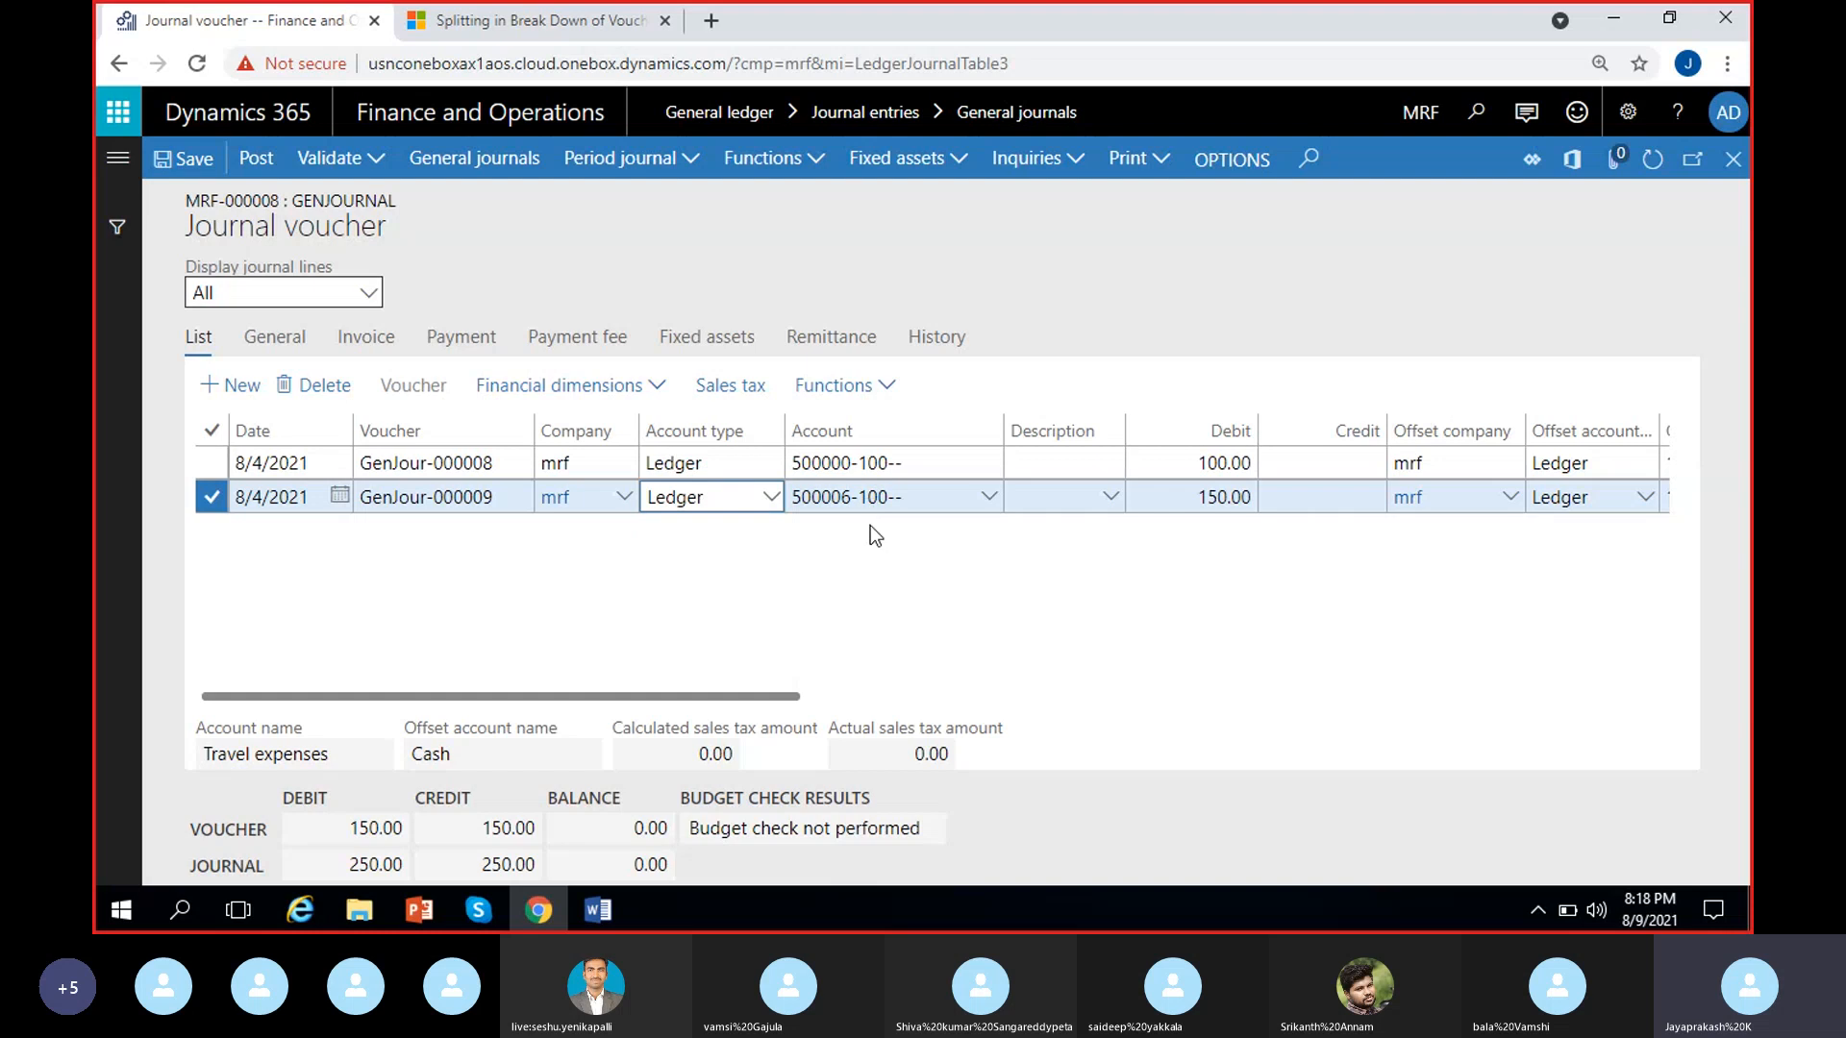
left_click(938, 500)
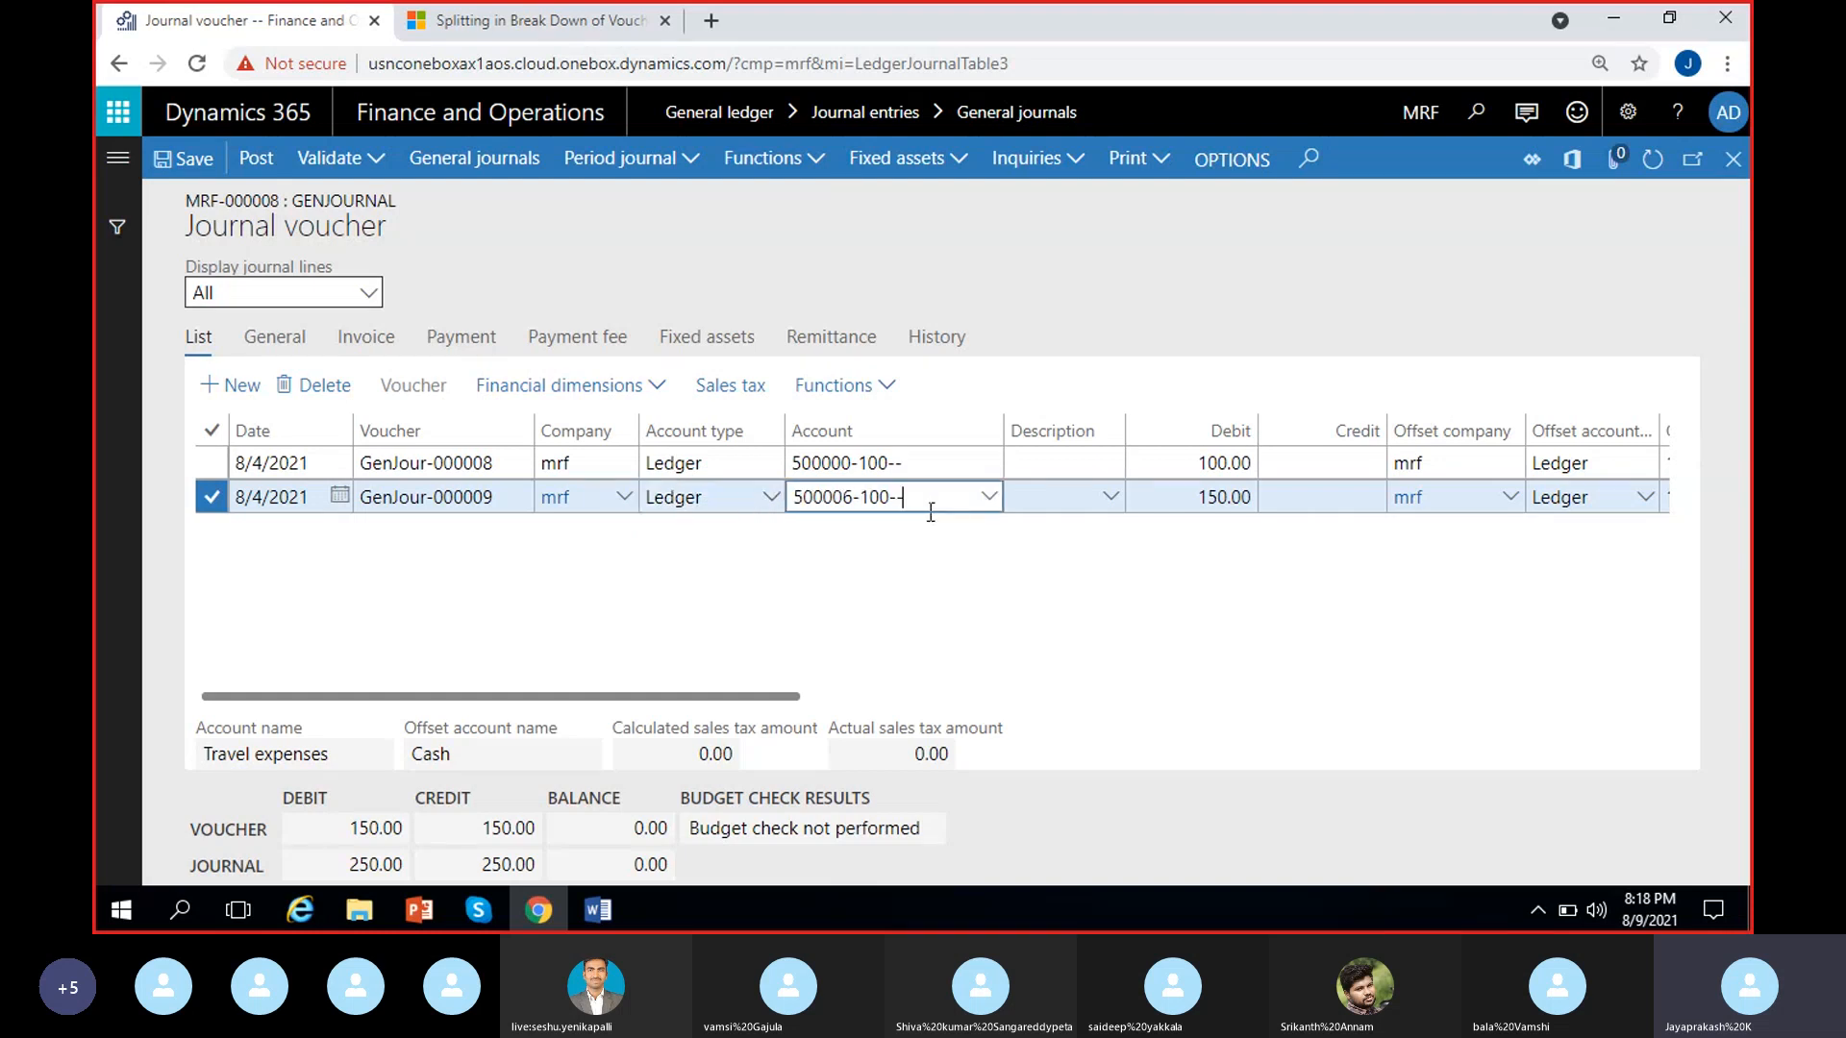
left_click(905, 569)
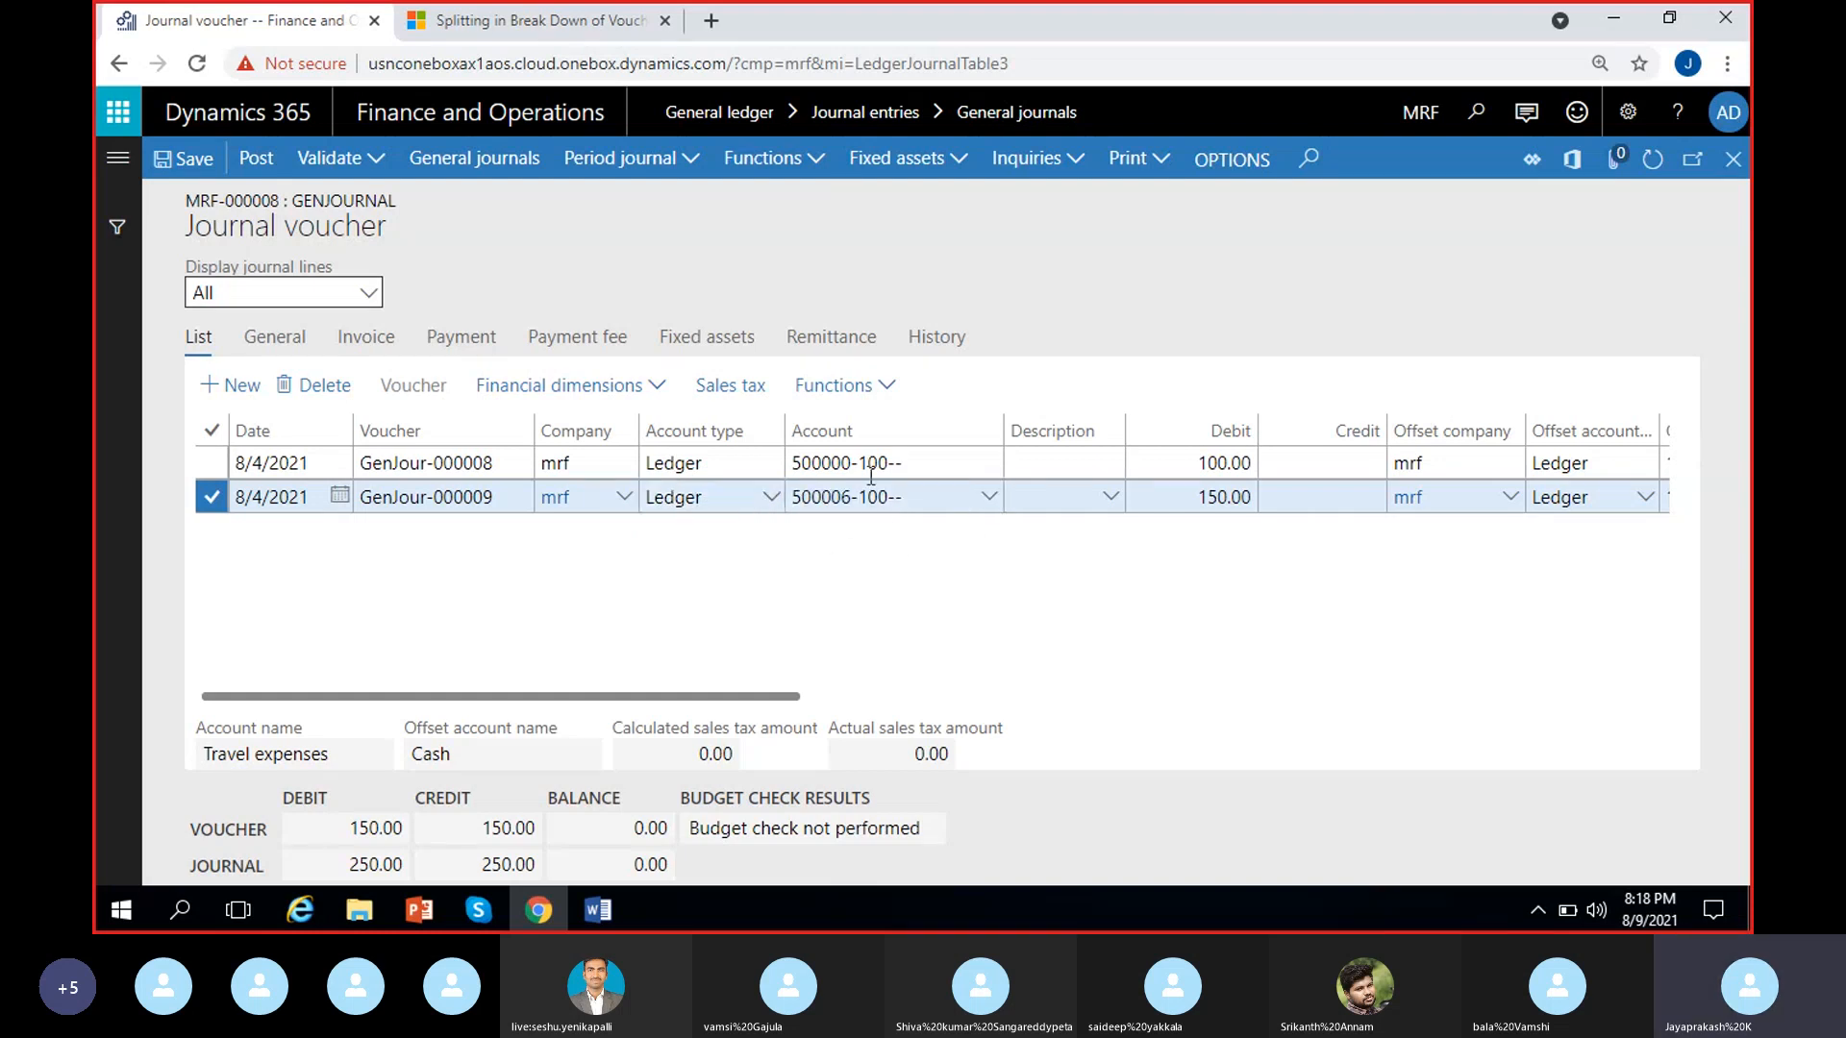
Duplicate the journal page in a second browser tab and switch the company there to USMF
right_click(252, 35)
left_click(346, 204)
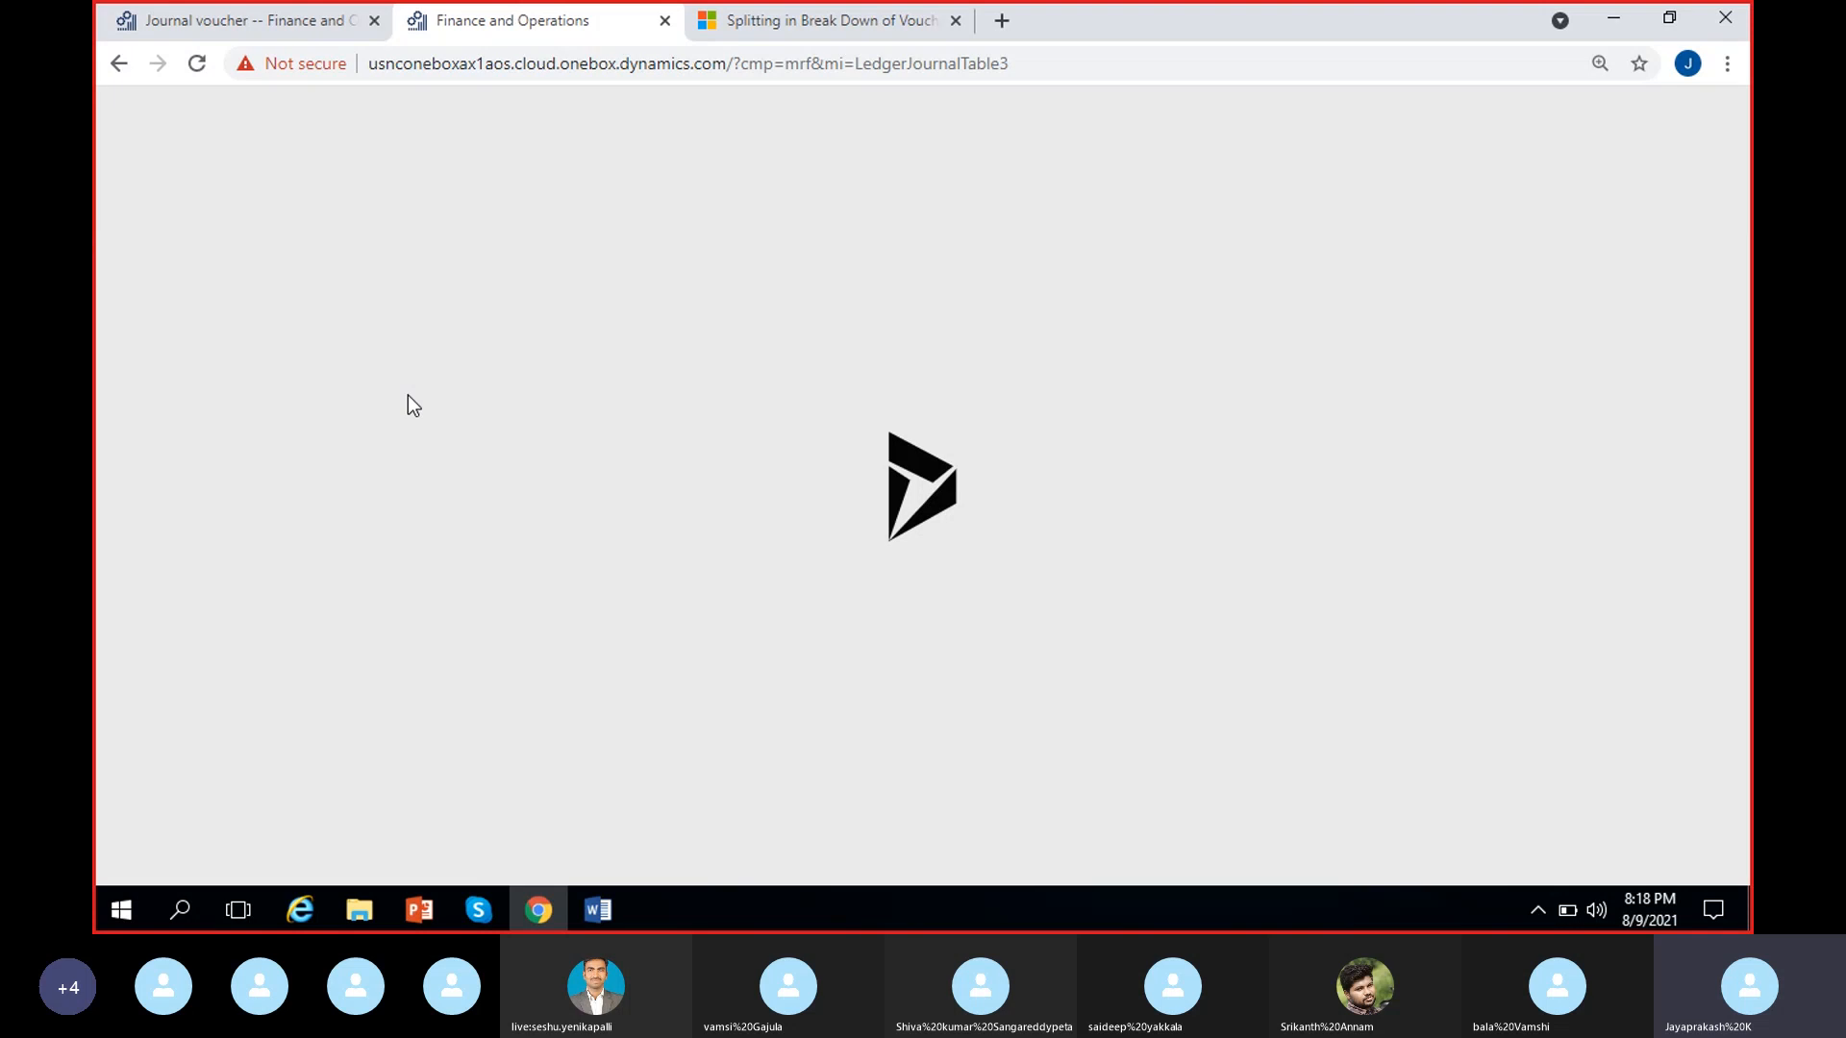
left_click(257, 35)
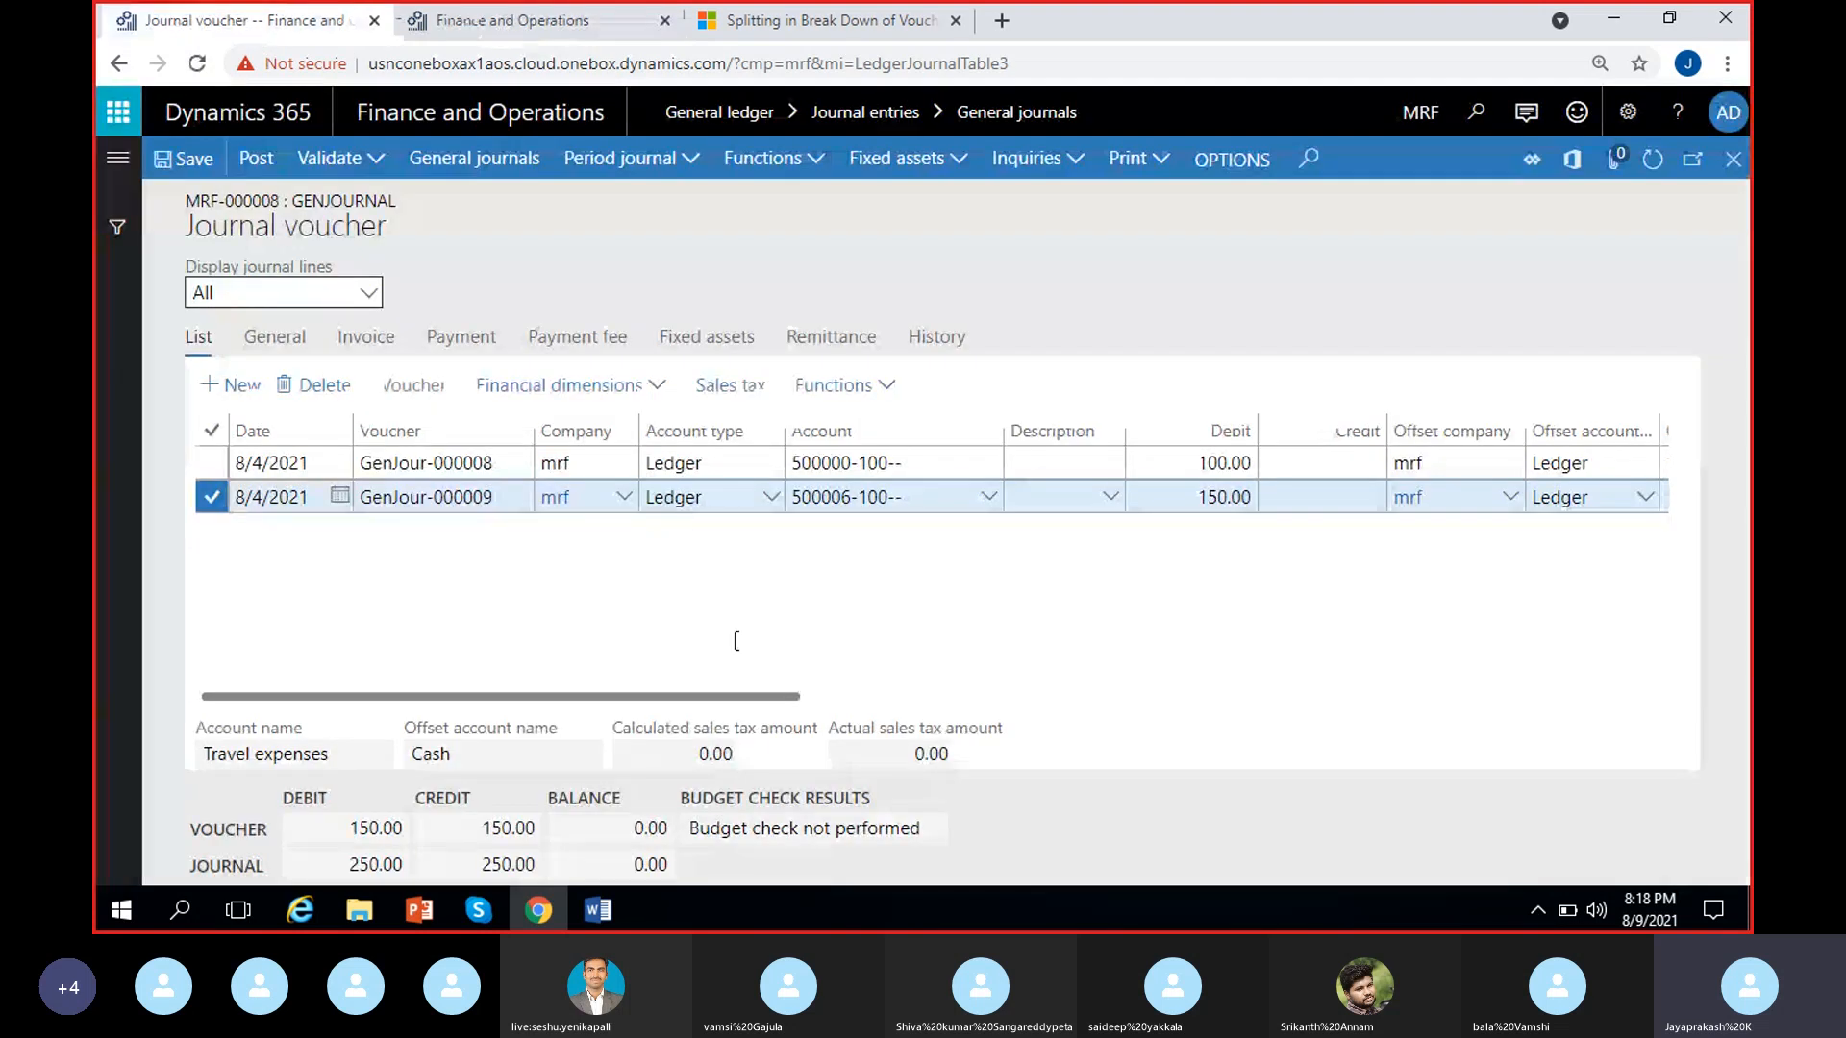
left_click(488, 27)
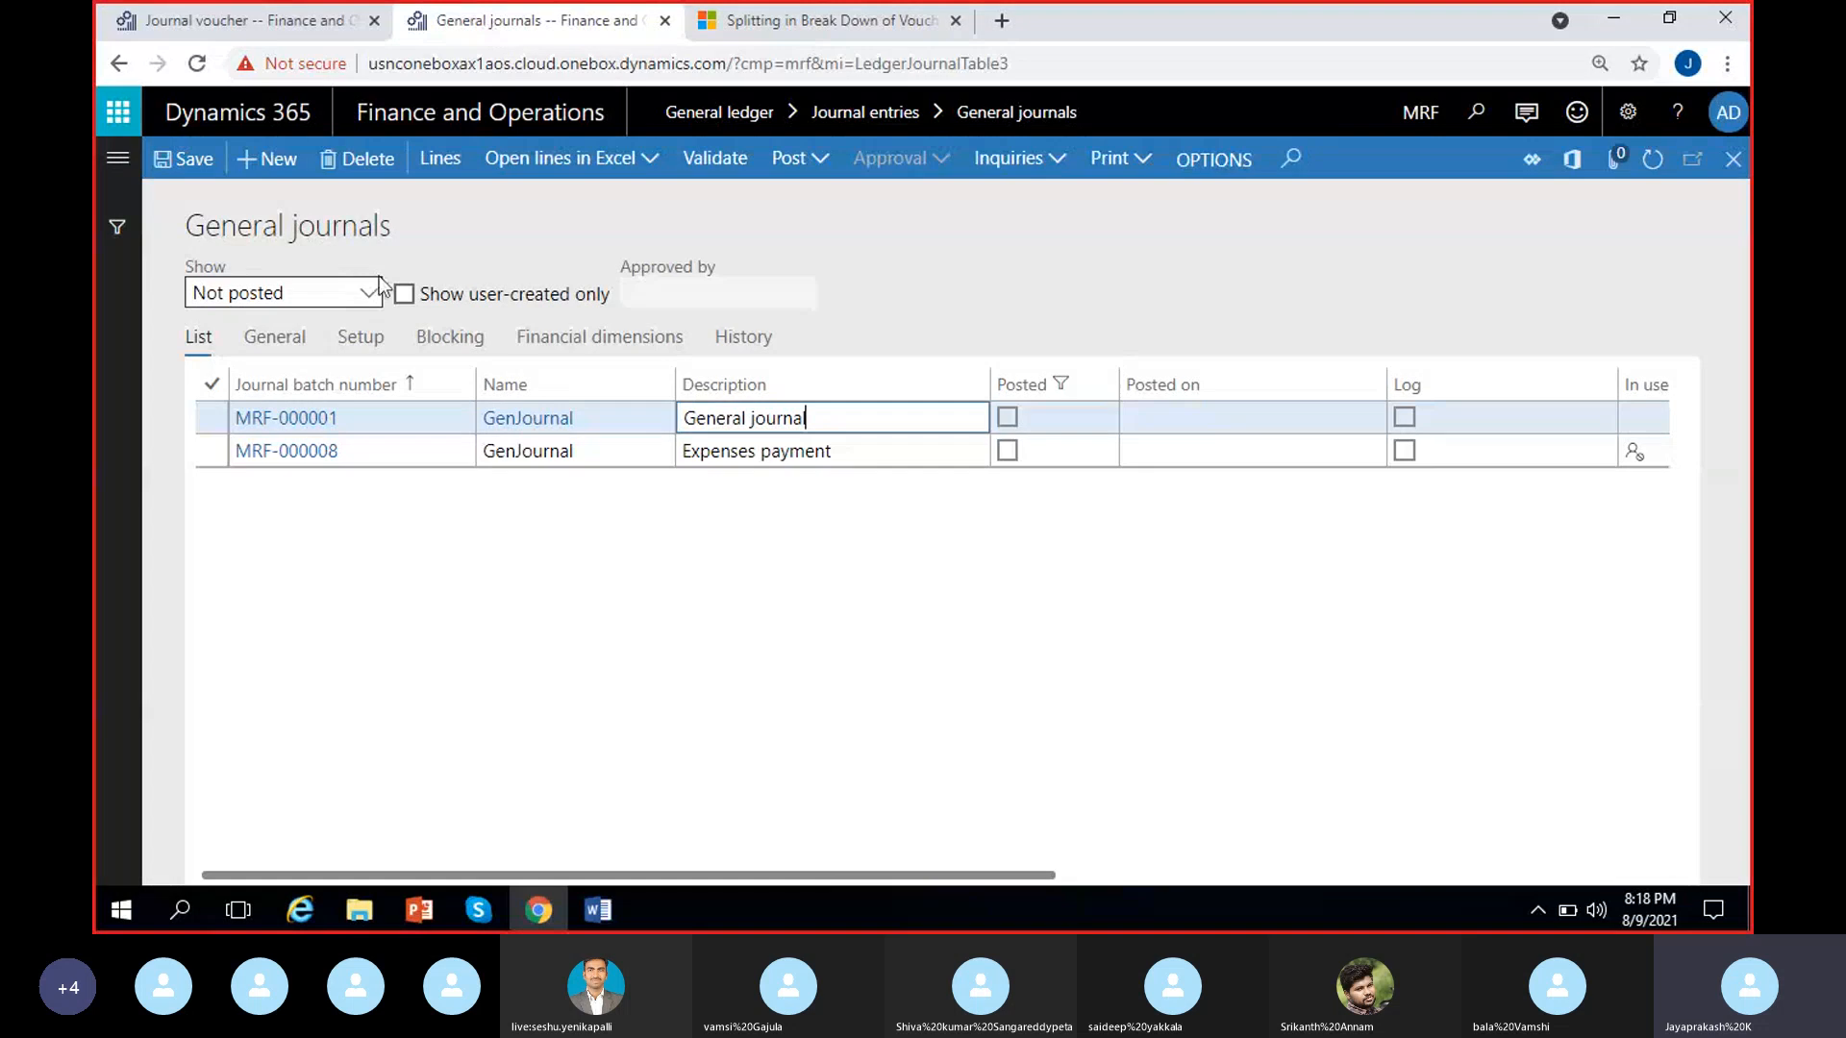
left_click(1406, 117)
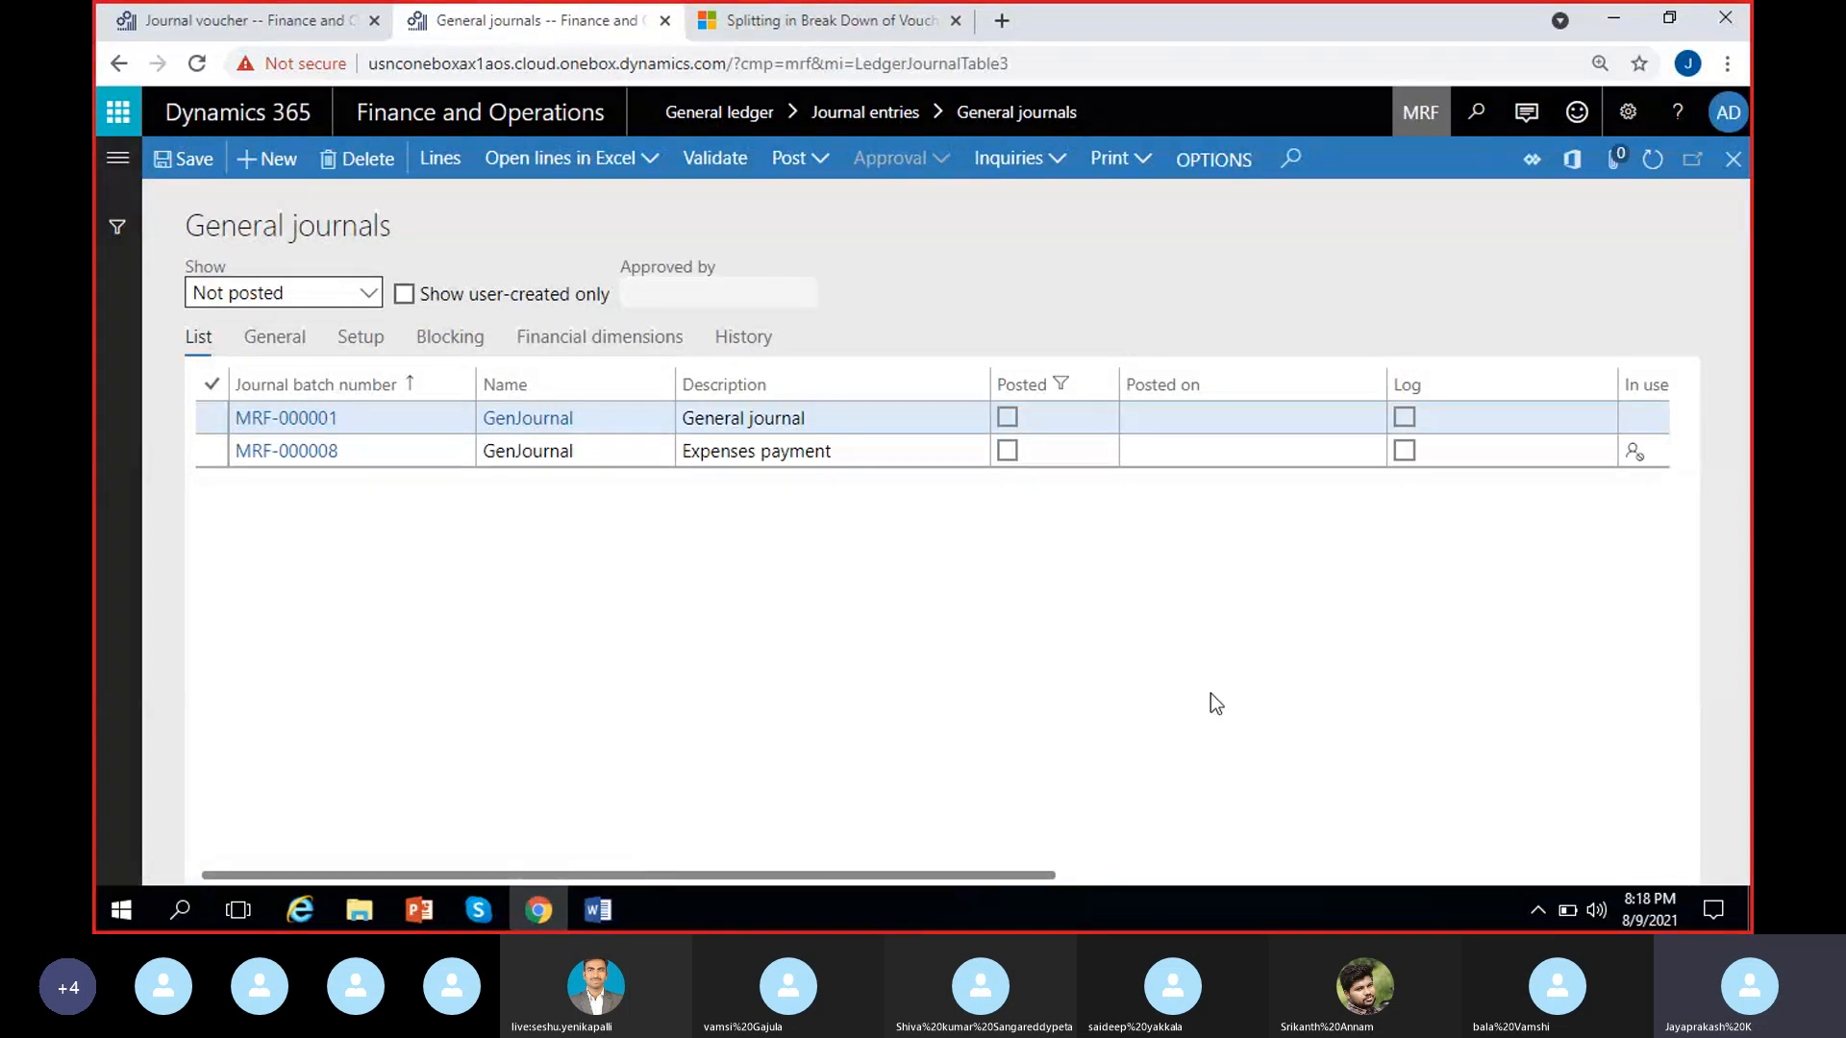
type("USMF")
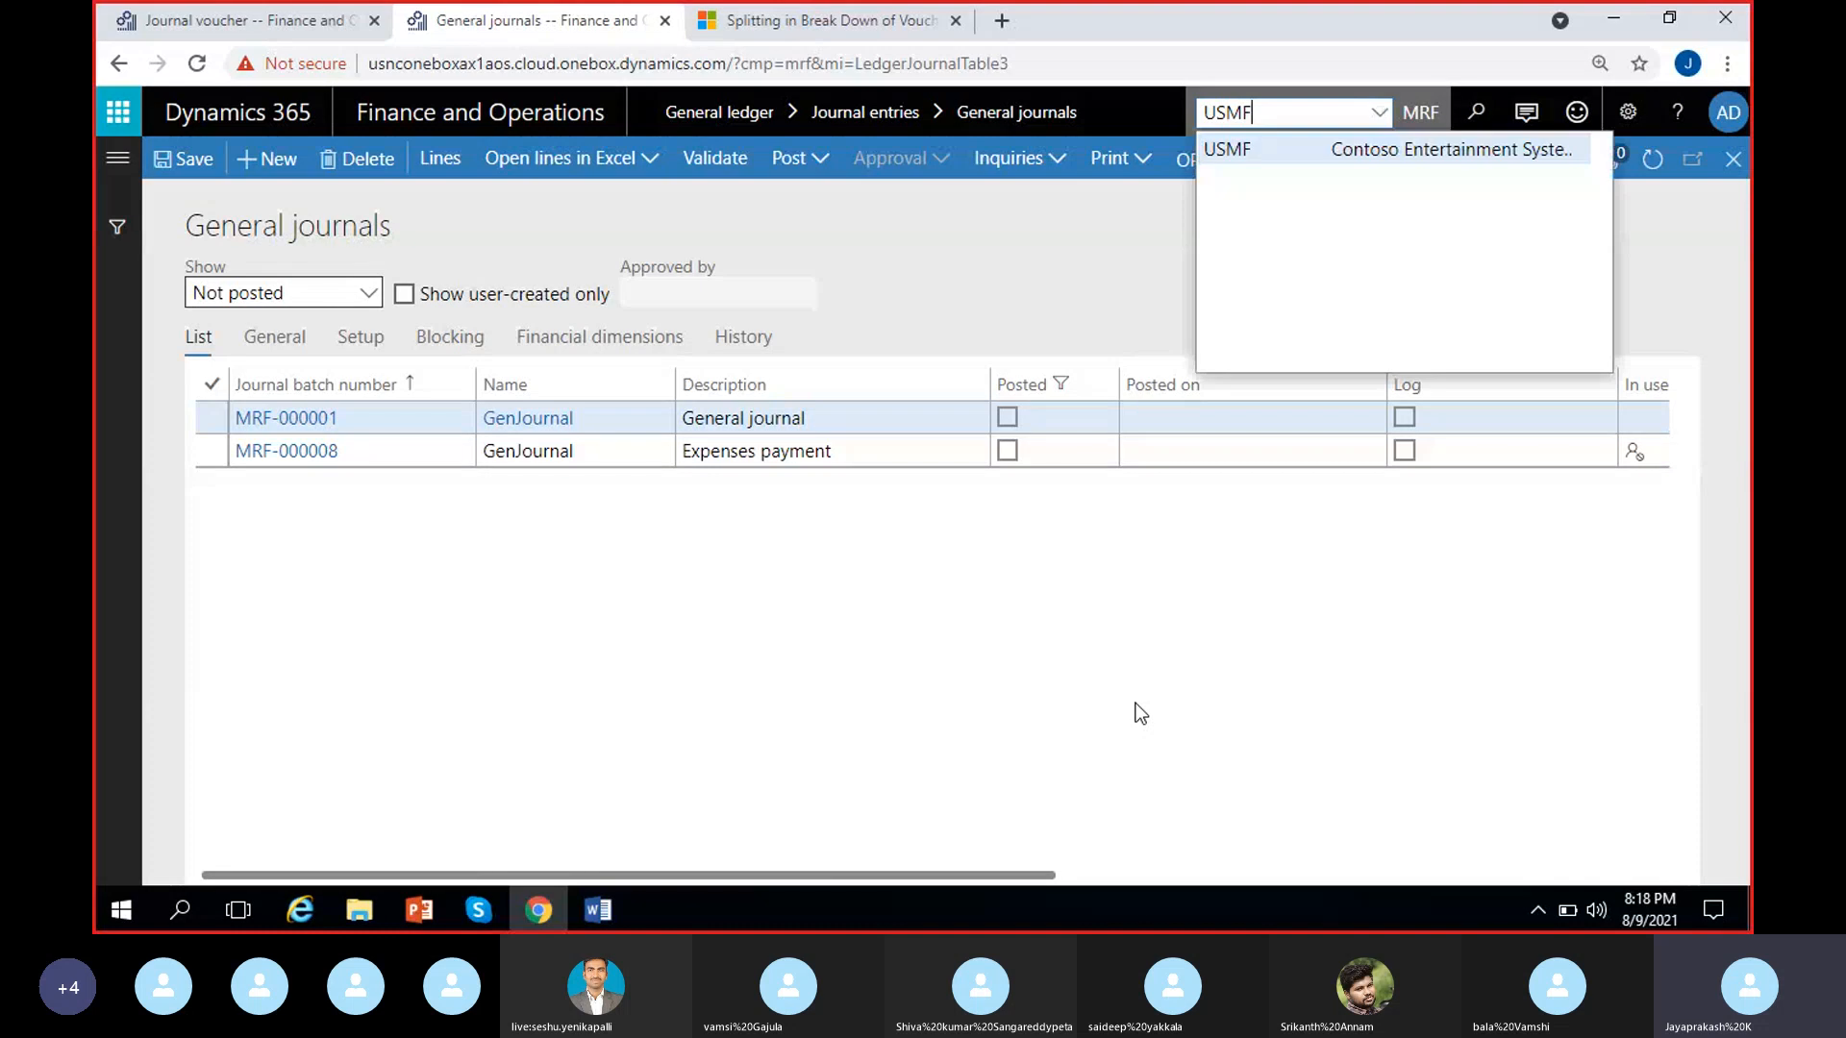
left_click(1404, 147)
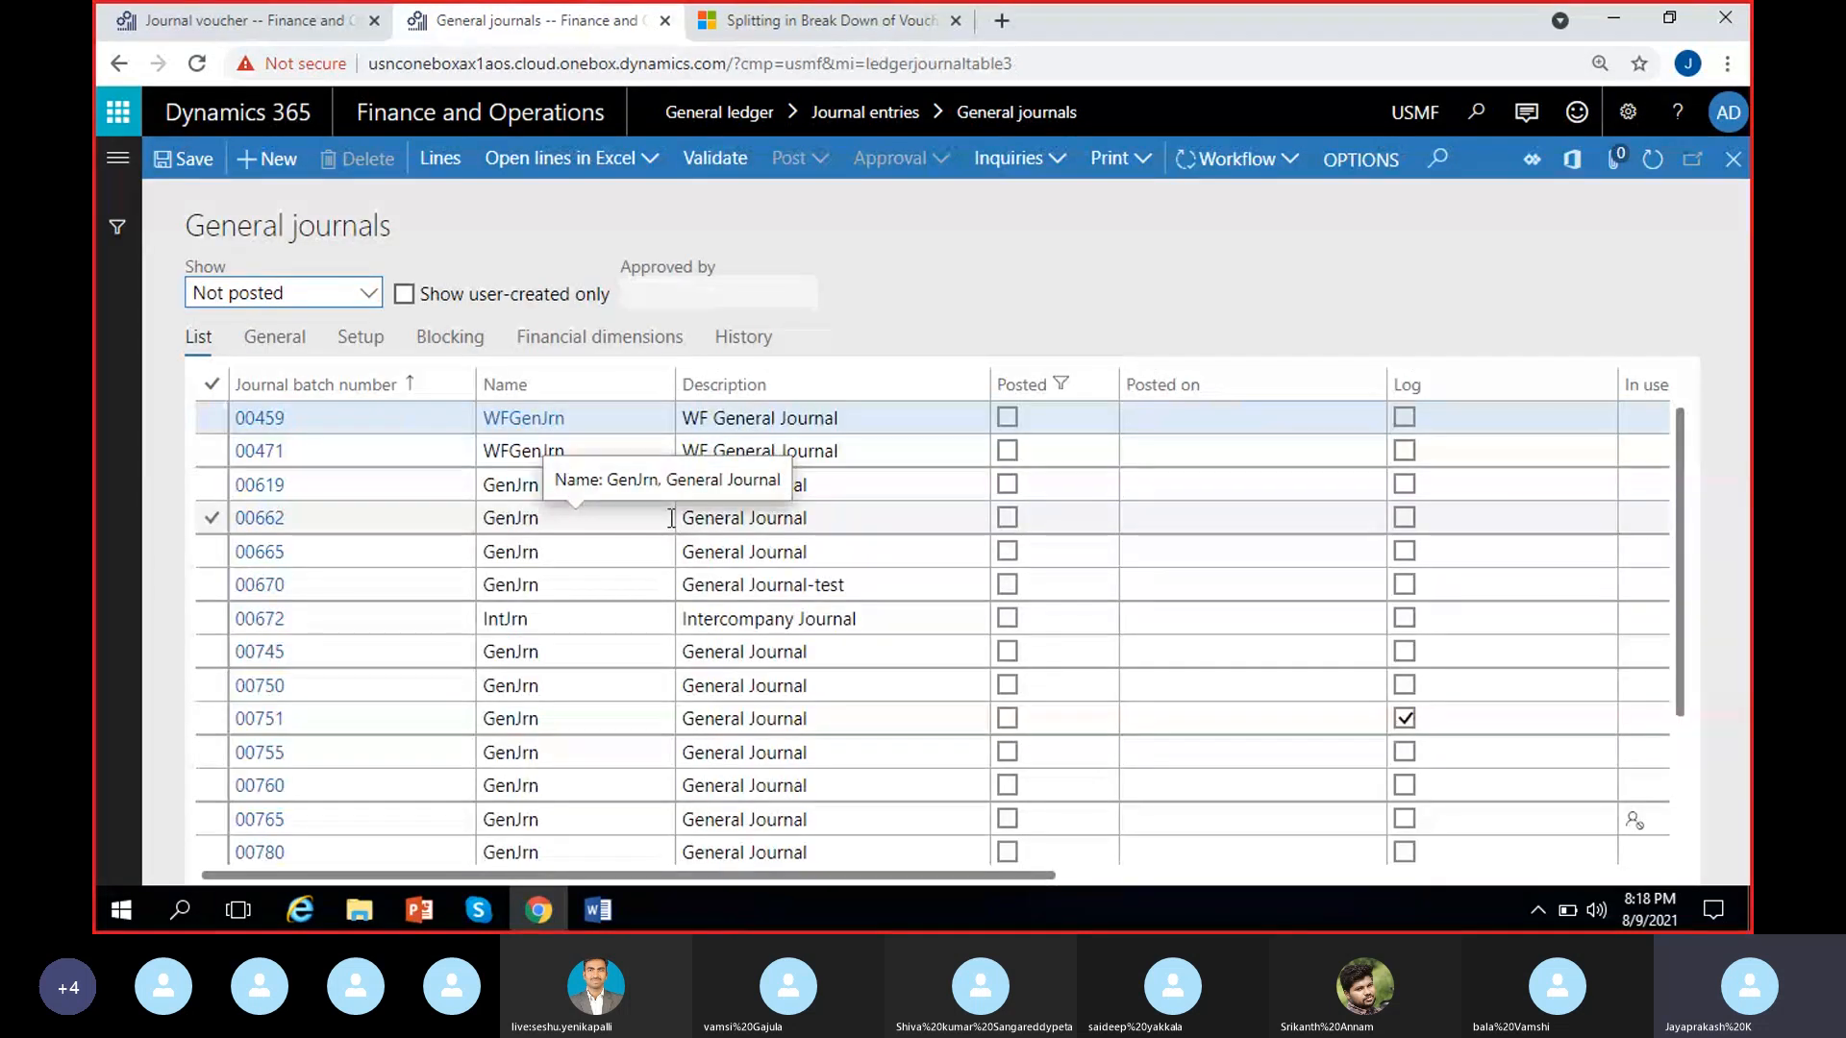
Open the voucher lines of unposted general journal 00619
left_click(762, 461)
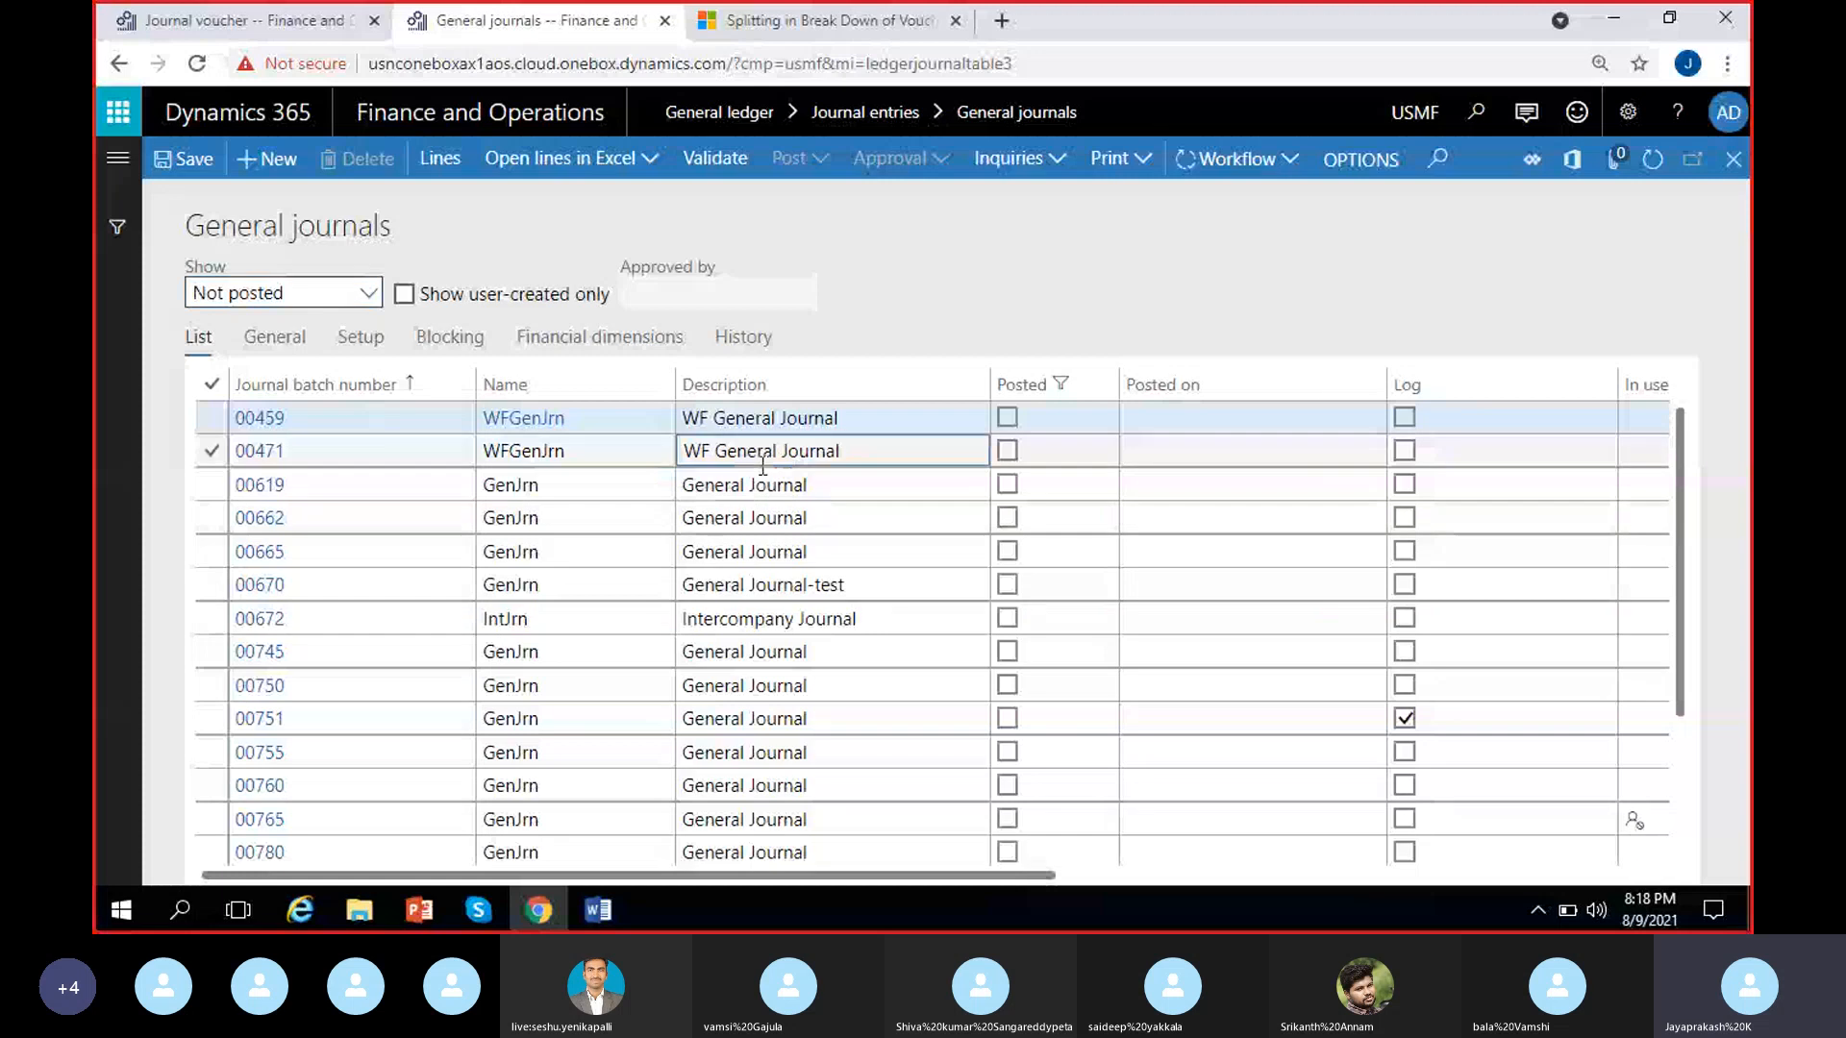
left_click(762, 481)
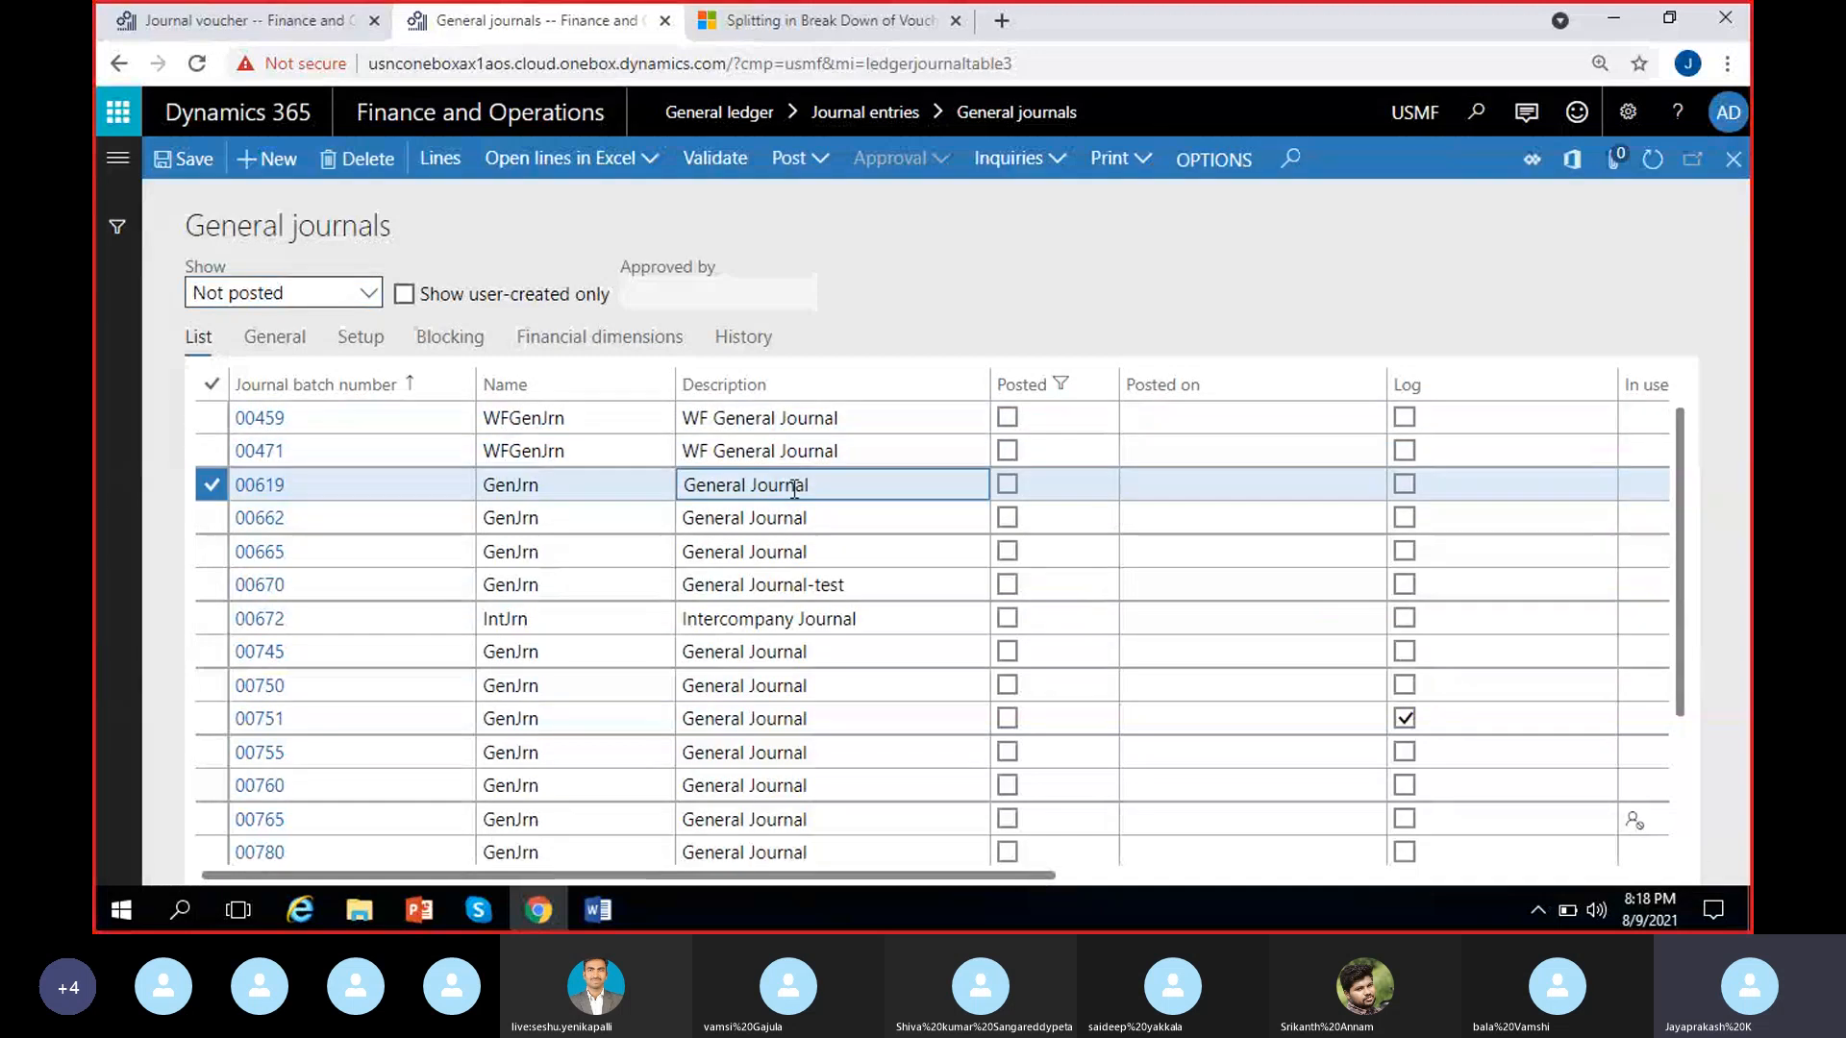
left_click(440, 162)
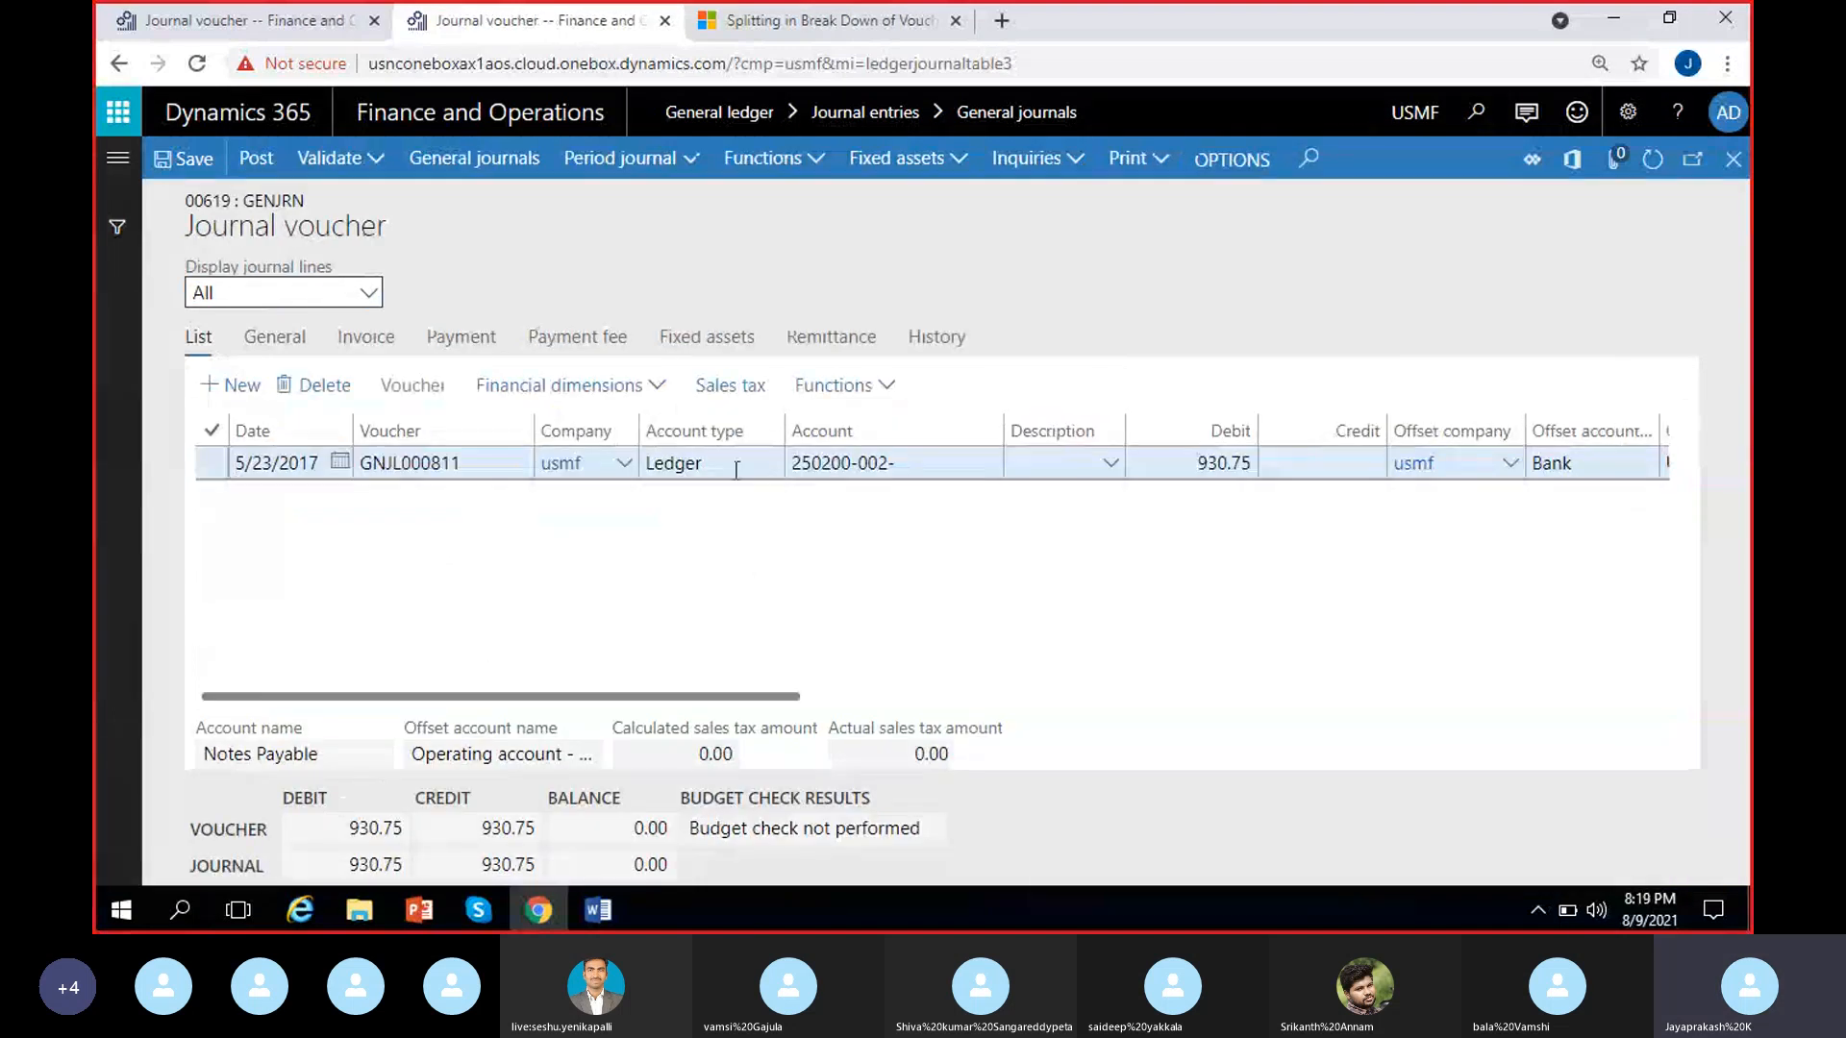
Check the account type and account on journal 00619's existing voucher line and delete that line
left_click(735, 465)
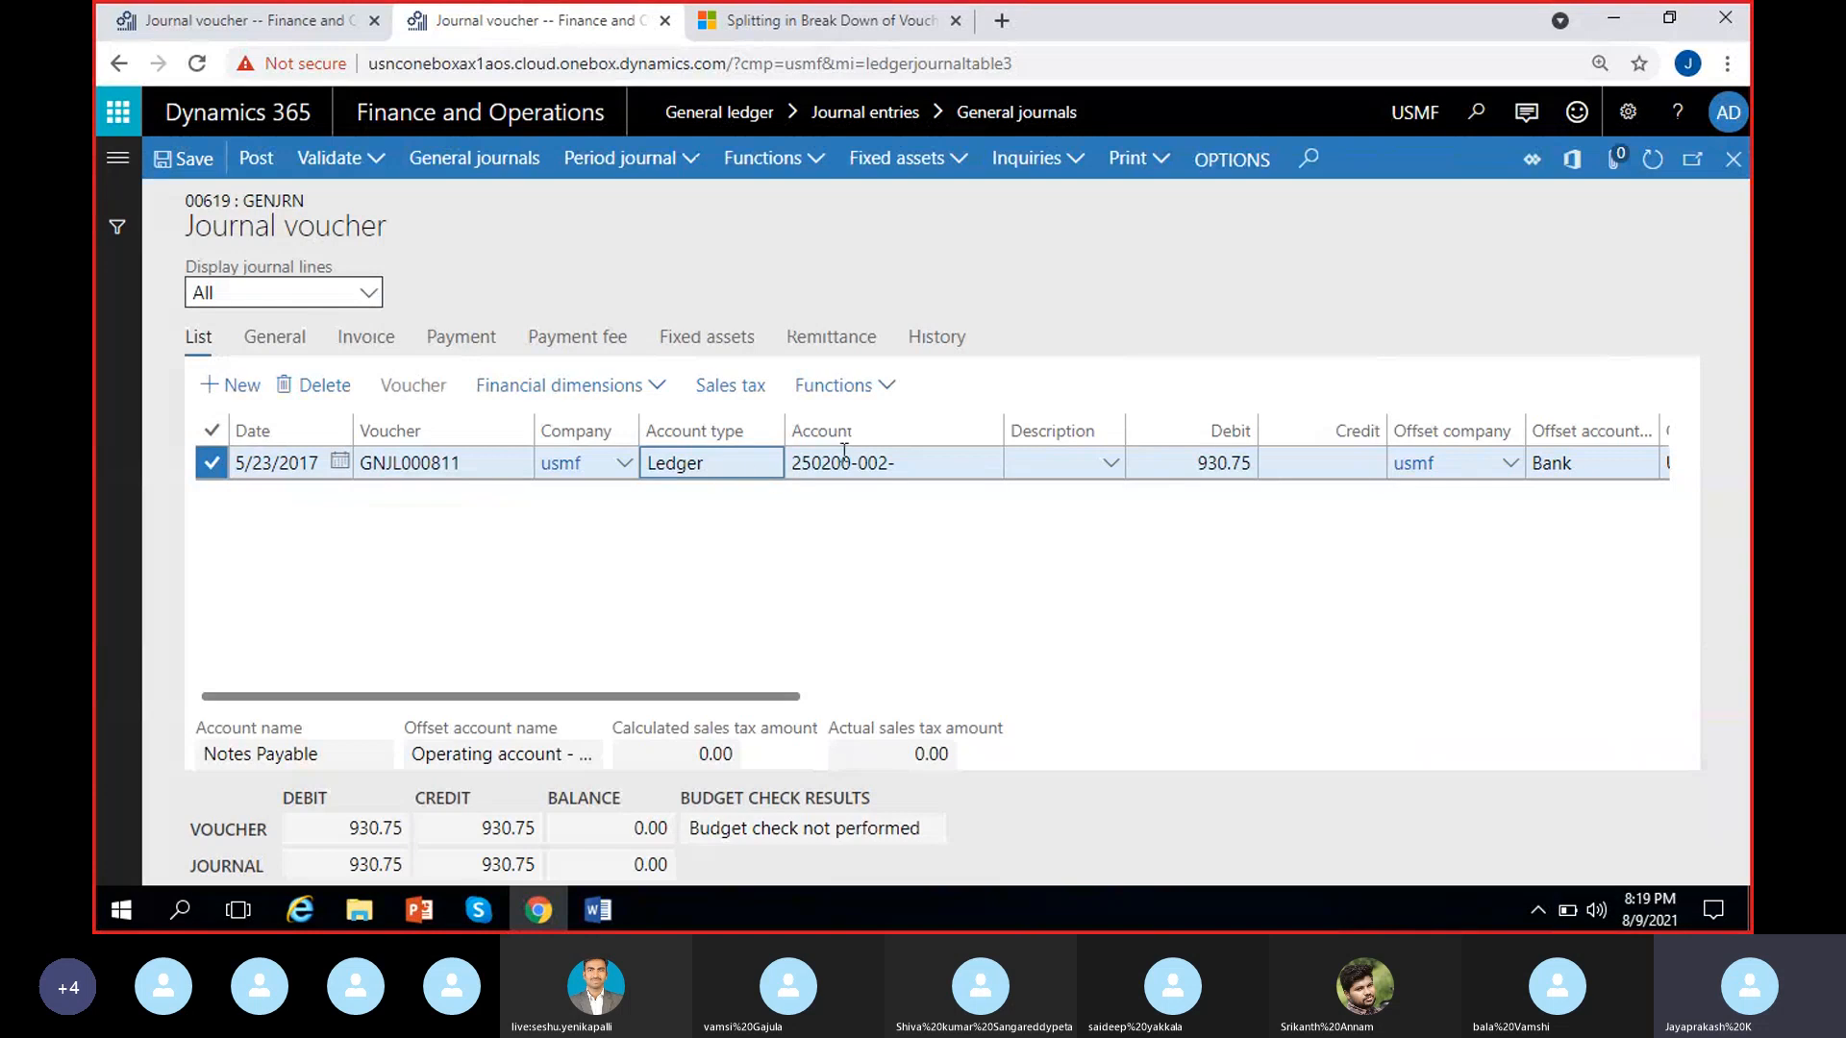
left_click(921, 461)
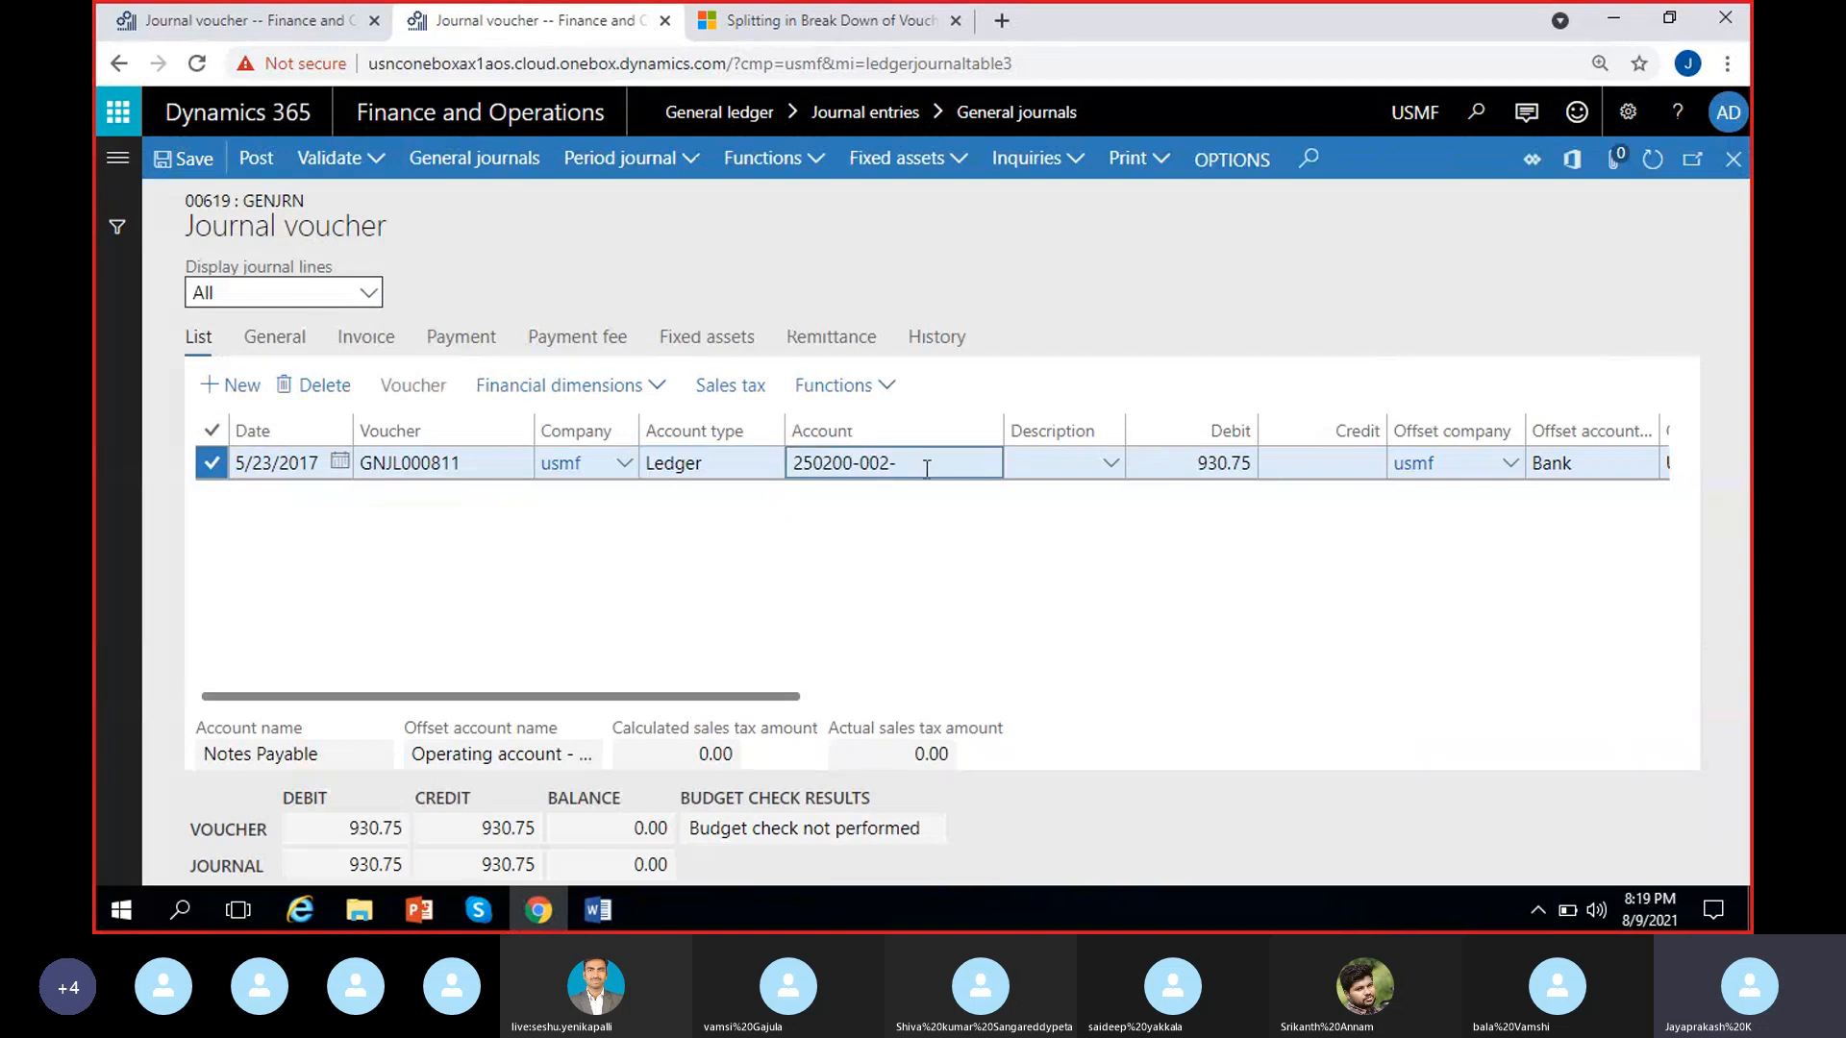
left_click(346, 385)
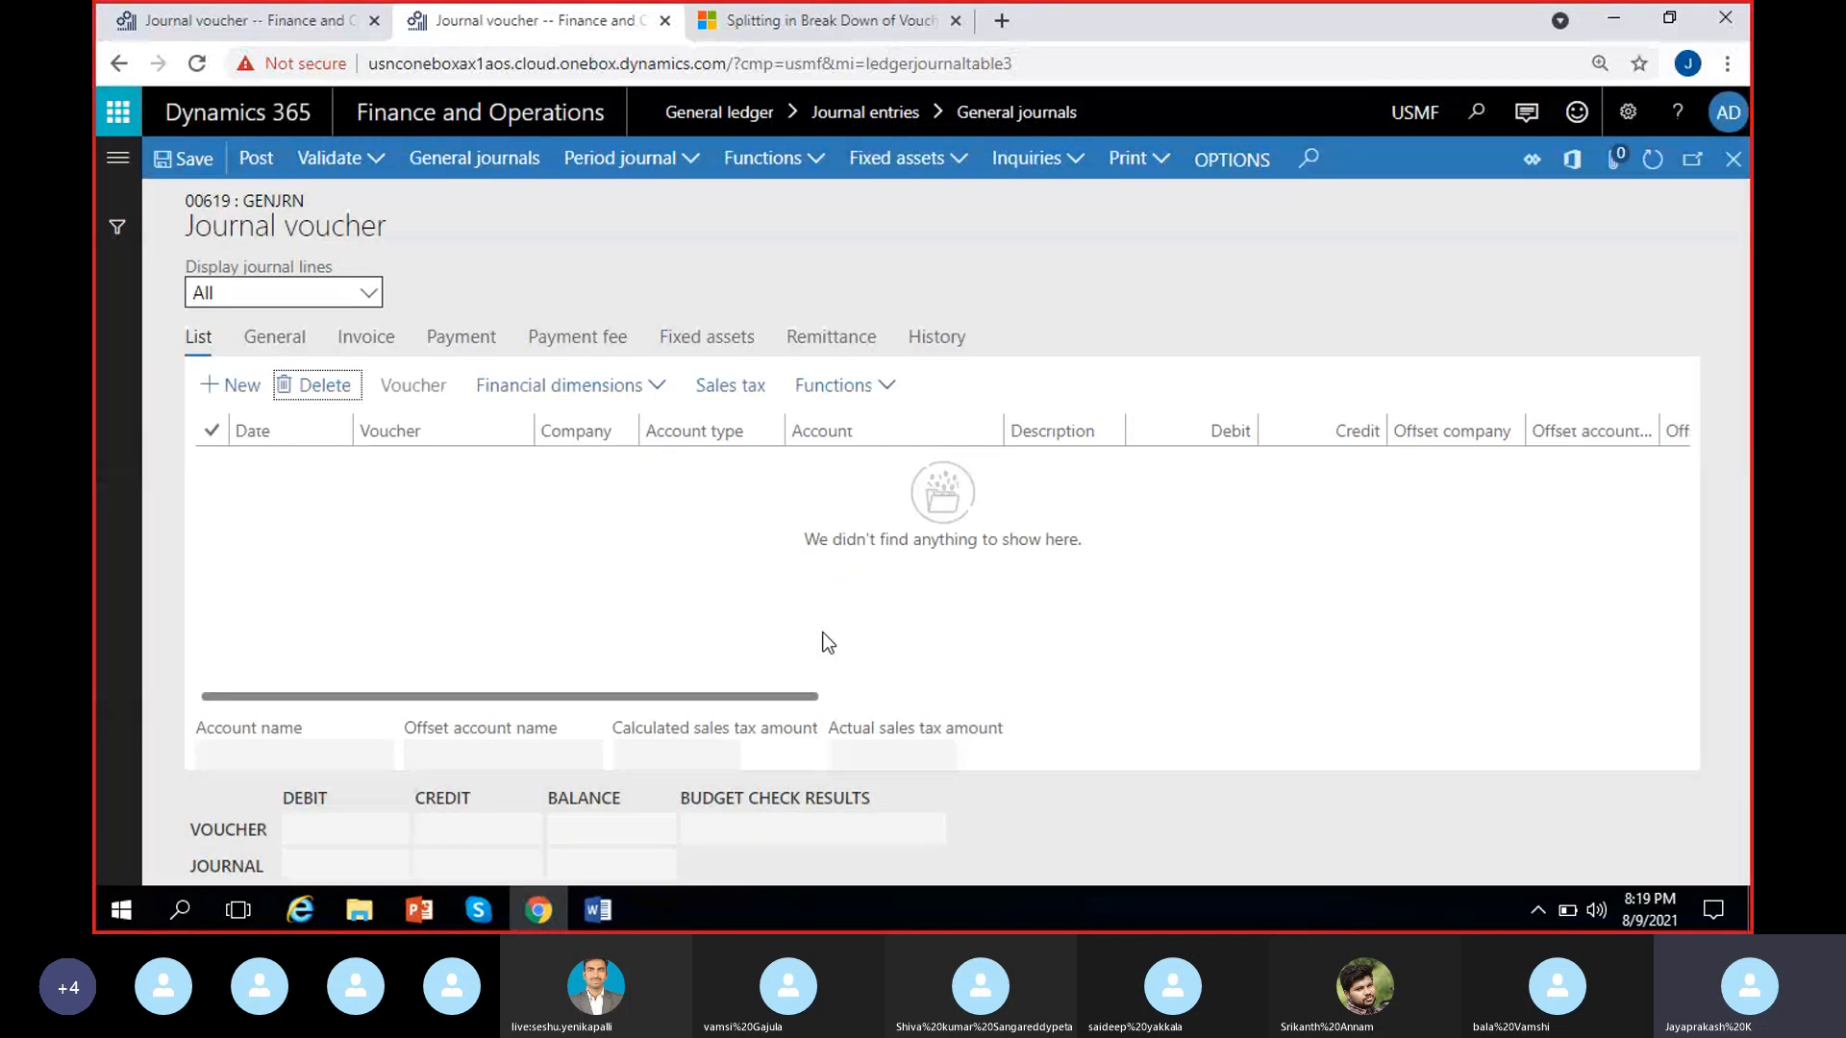
Add a new voucher line to journal 00619 and set its account type to Vendor
left_click(231, 385)
left_click(771, 465)
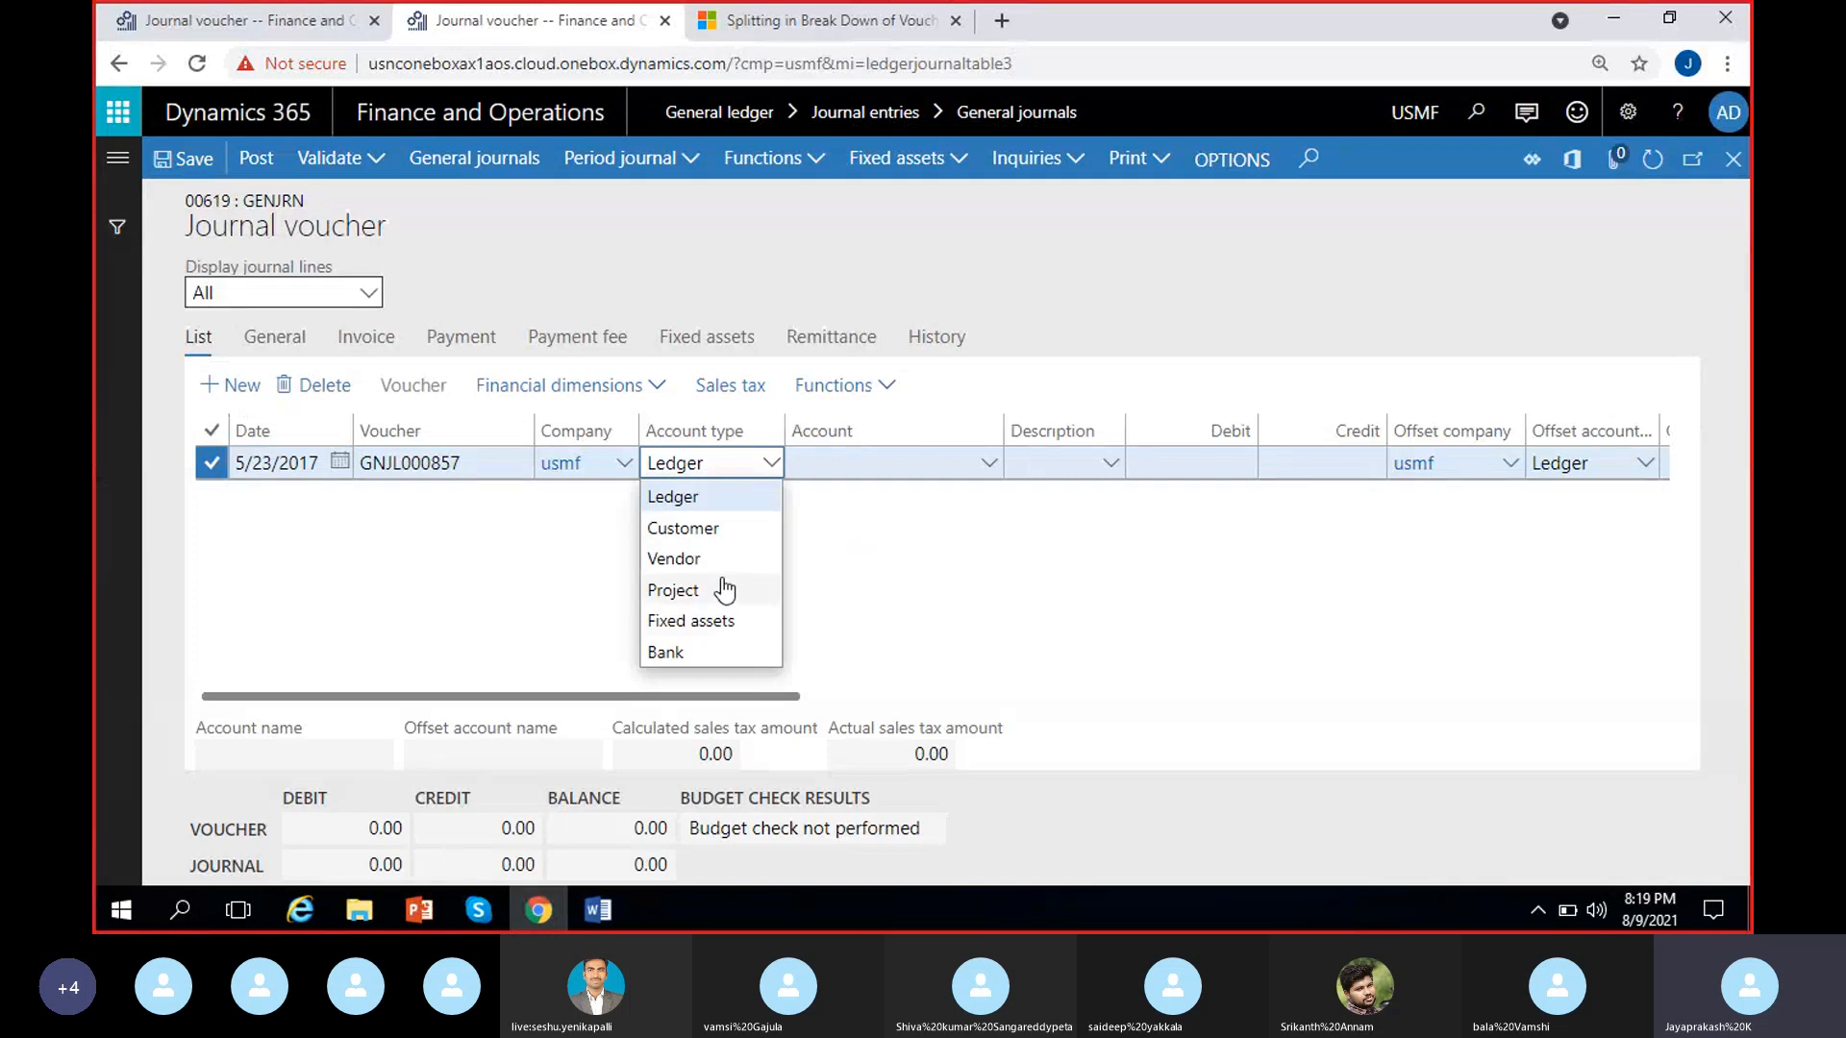
left_click(710, 563)
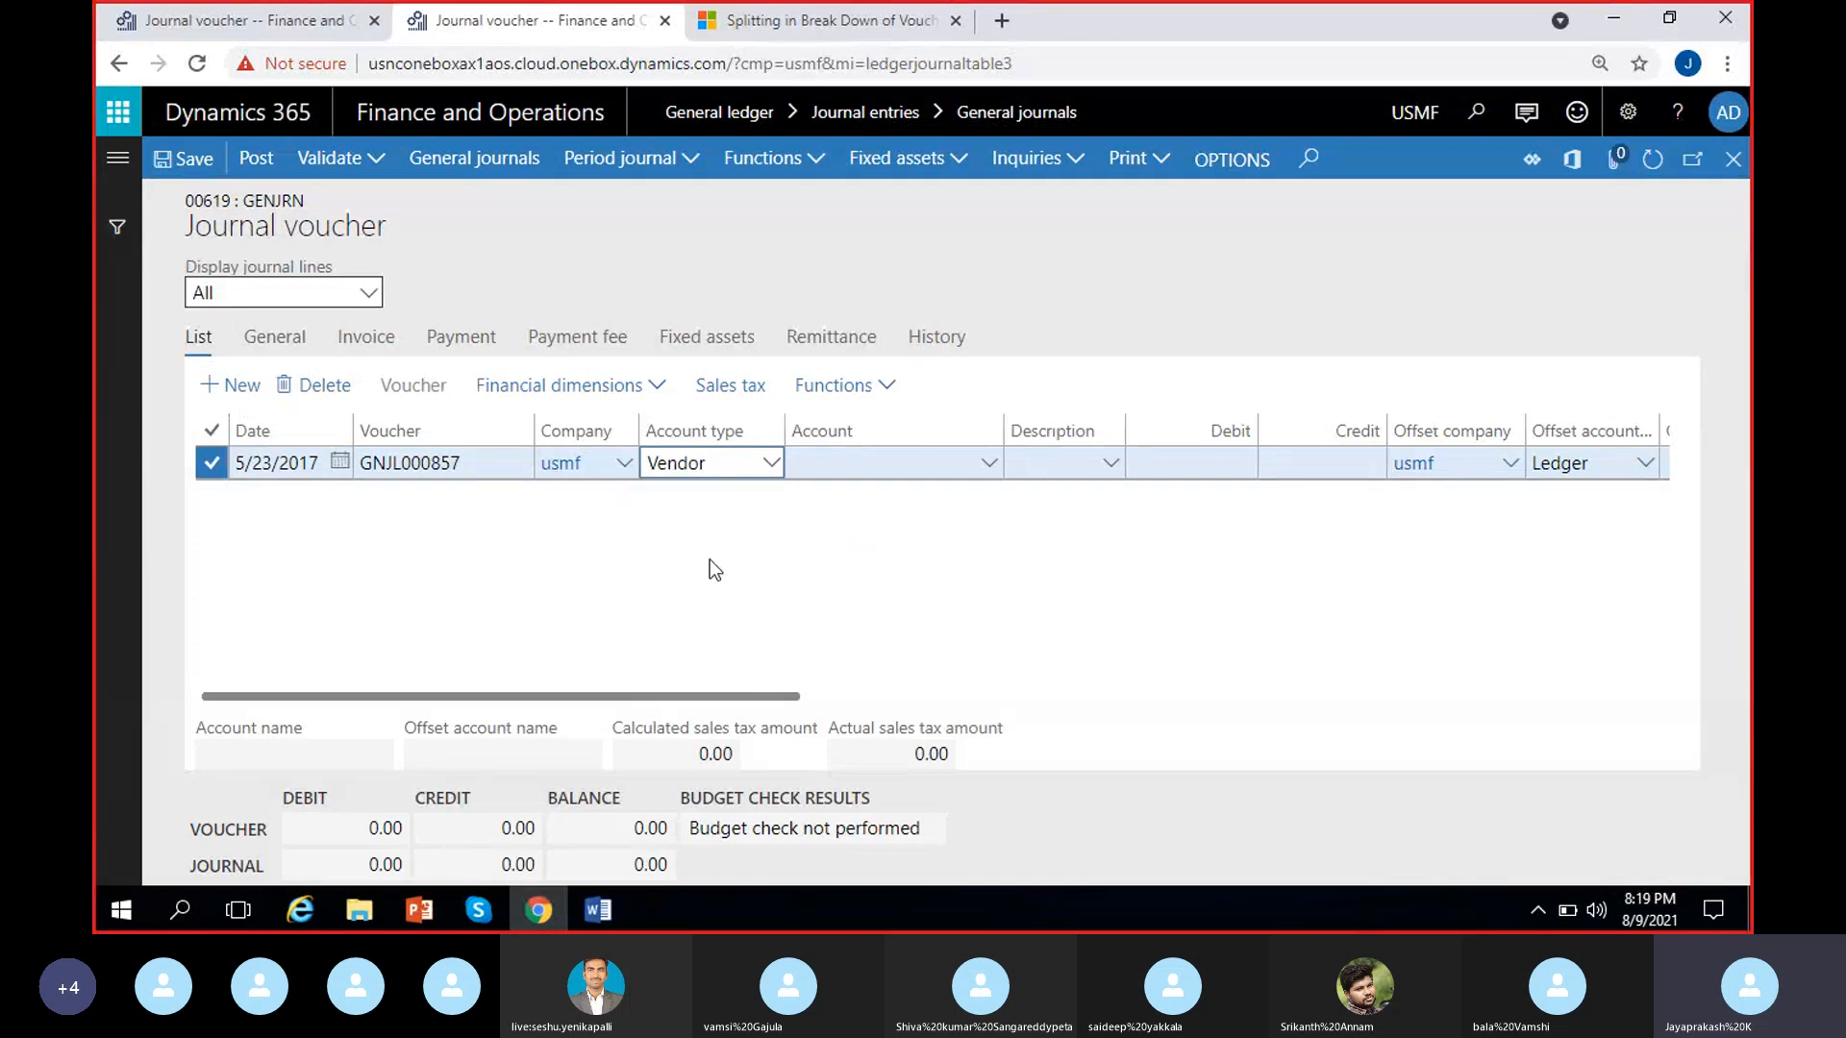
Set the account of journal 00619's vendor line to vendor 1001, Acme Office Supplies
left_click(990, 468)
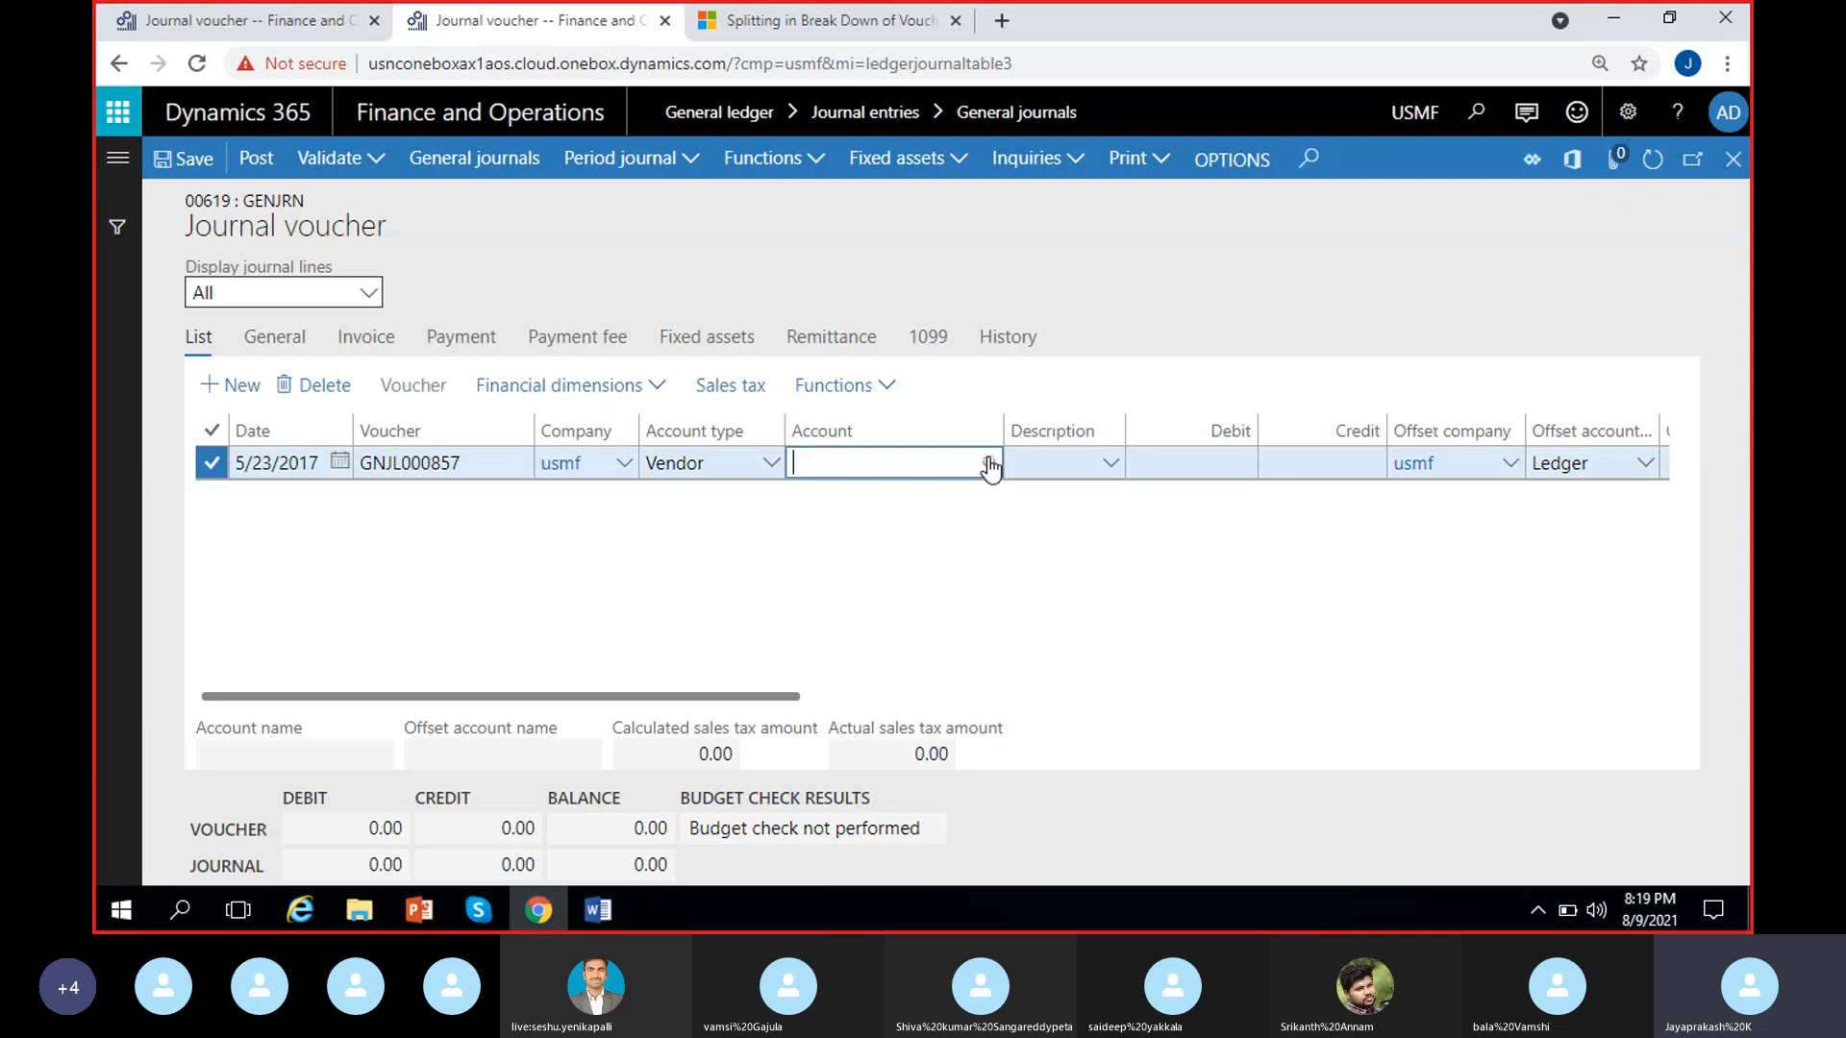
left_click(988, 465)
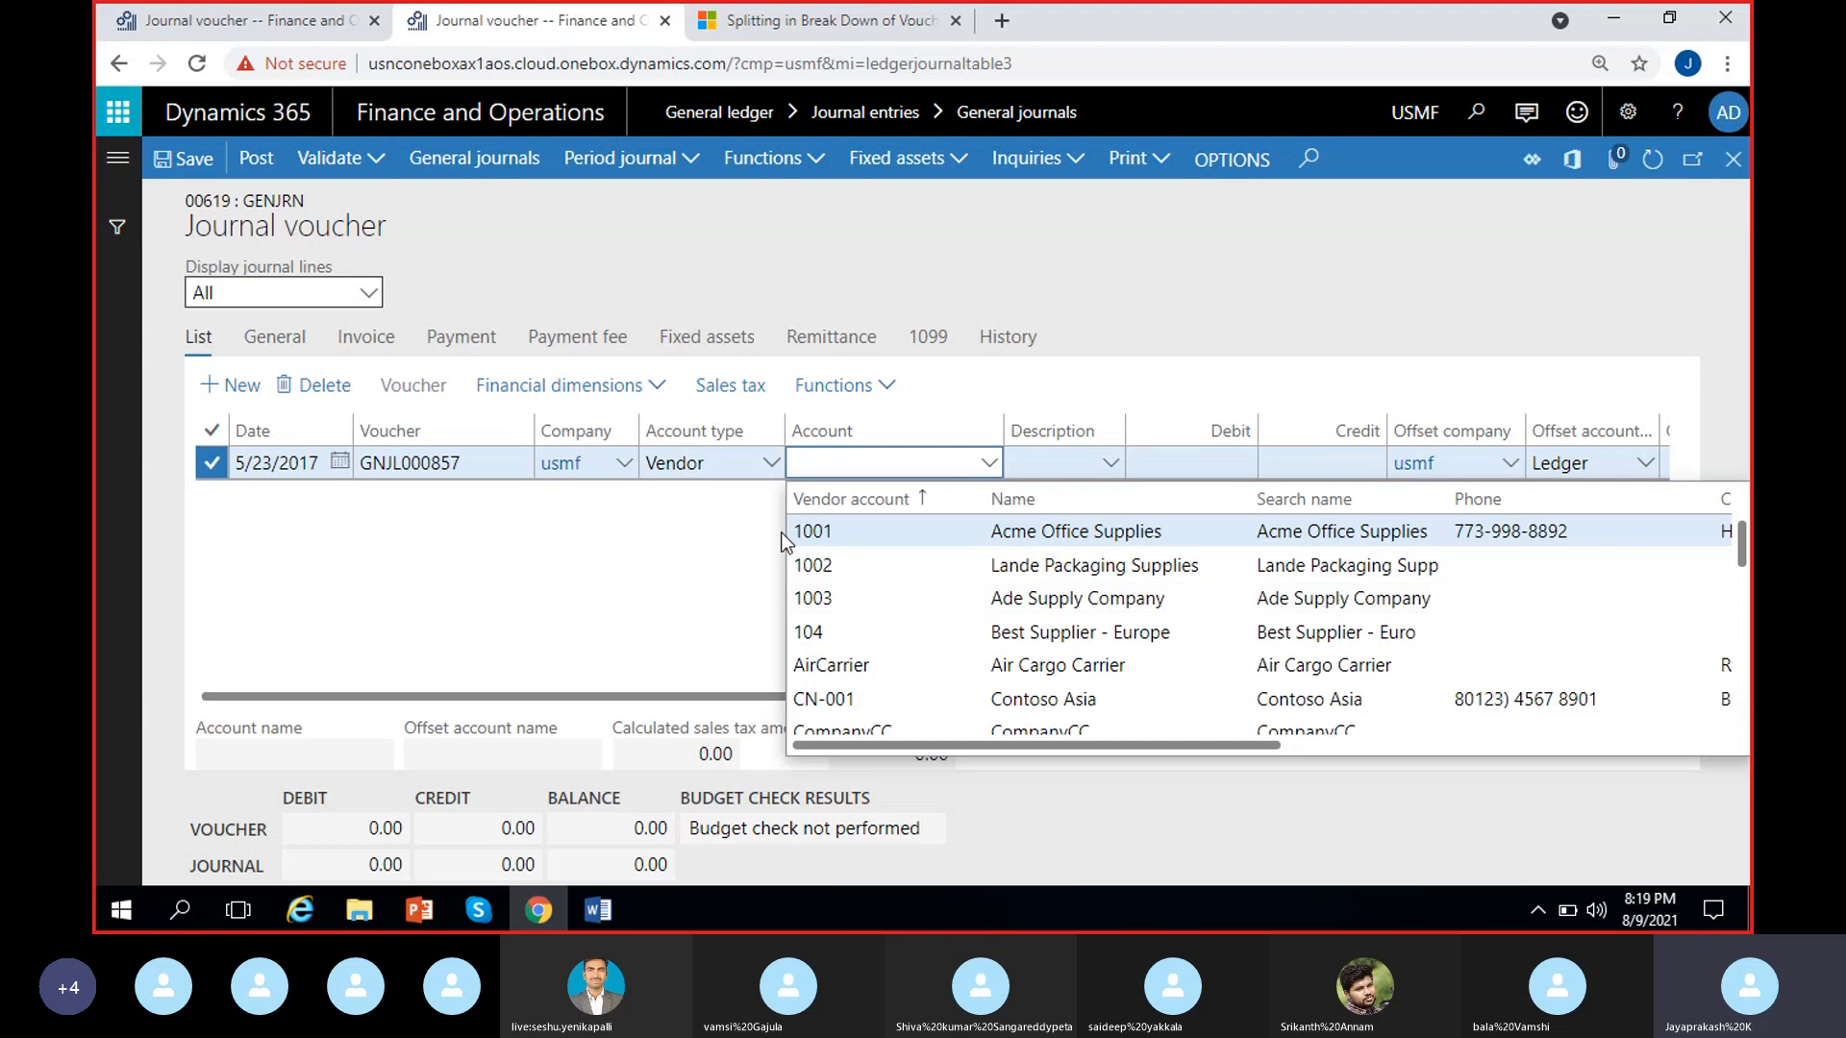
scroll(916, 639, "down", 5)
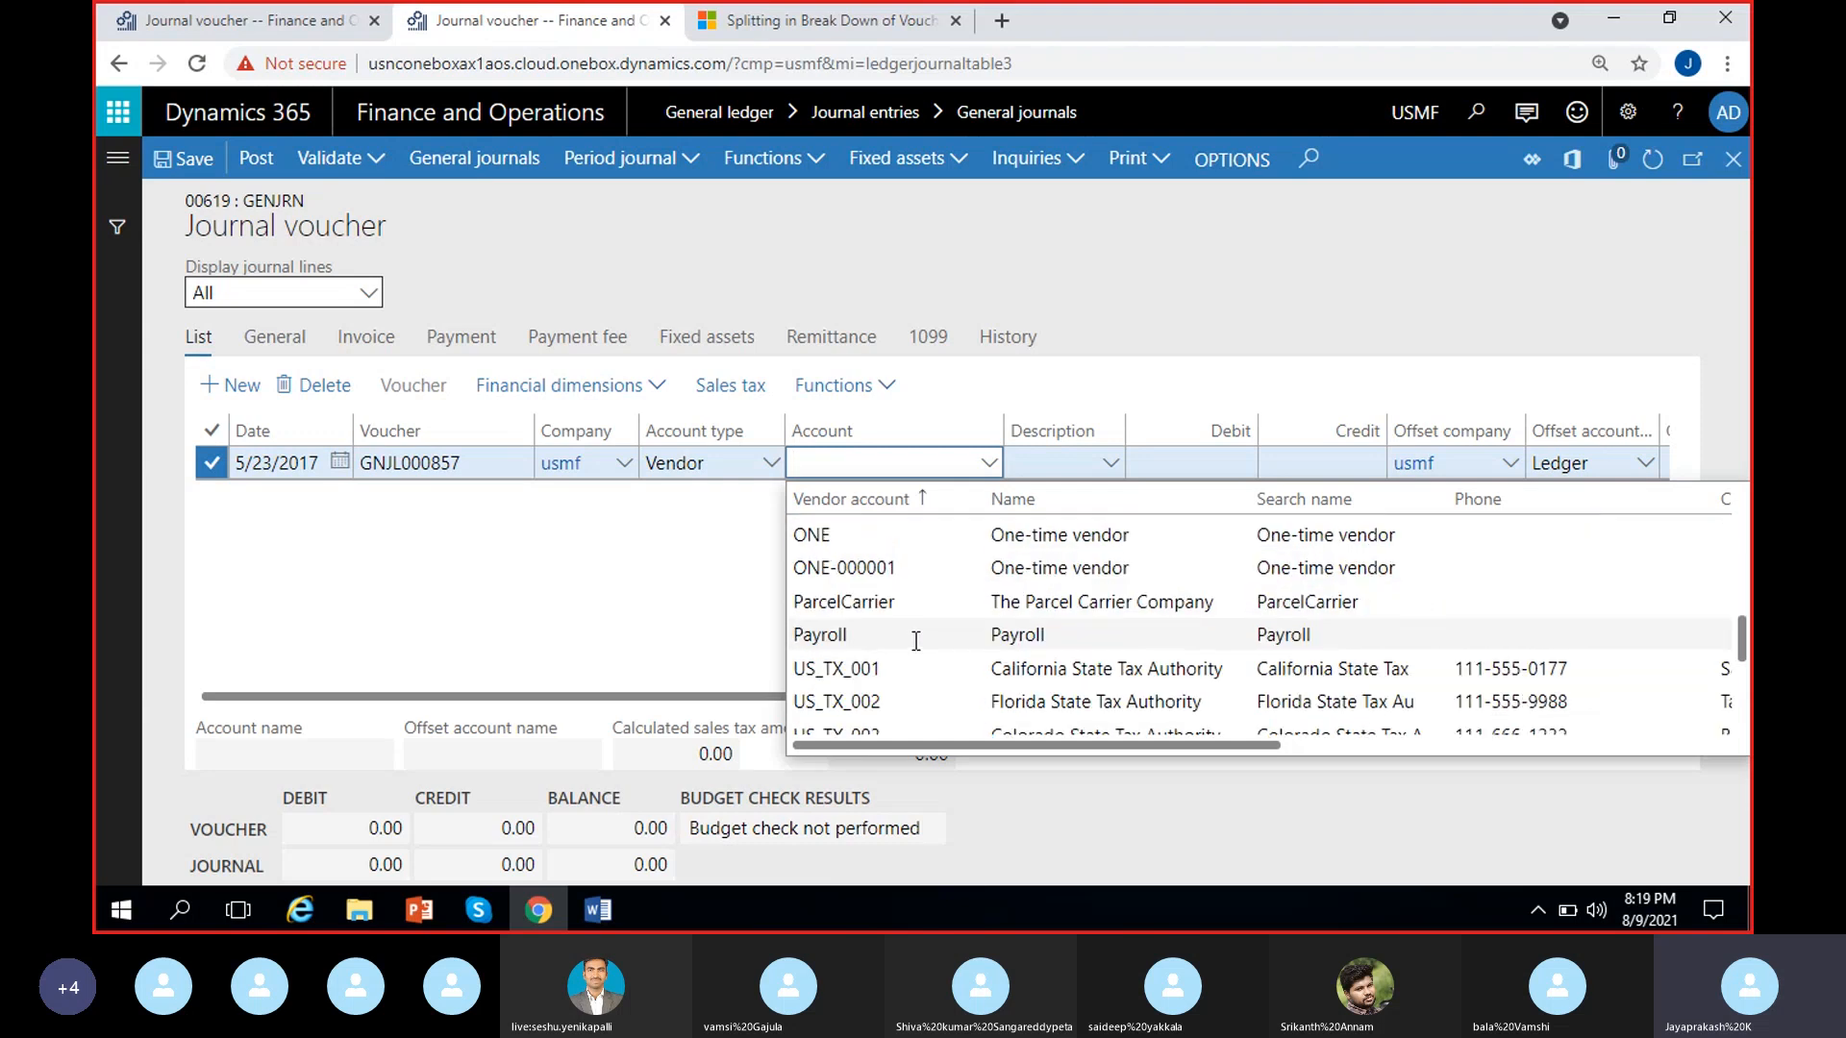
scroll(916, 640, "up", 5)
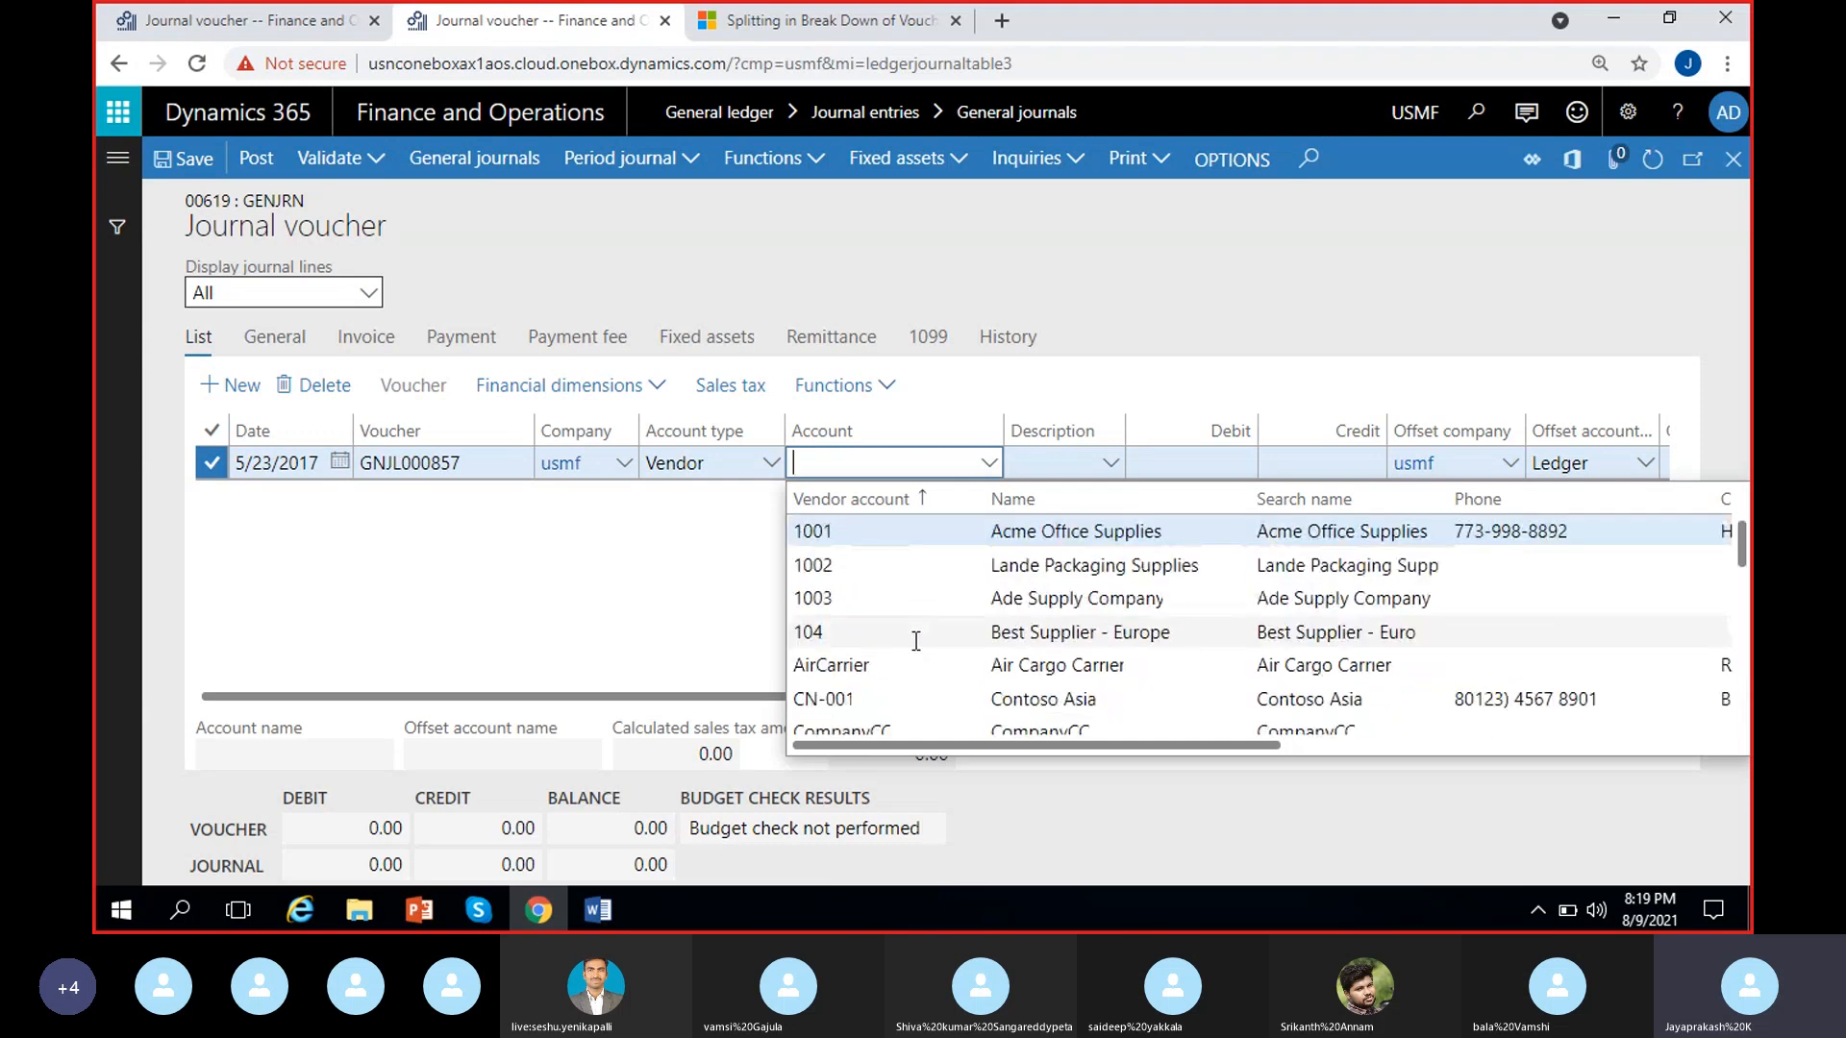
left_click(1023, 536)
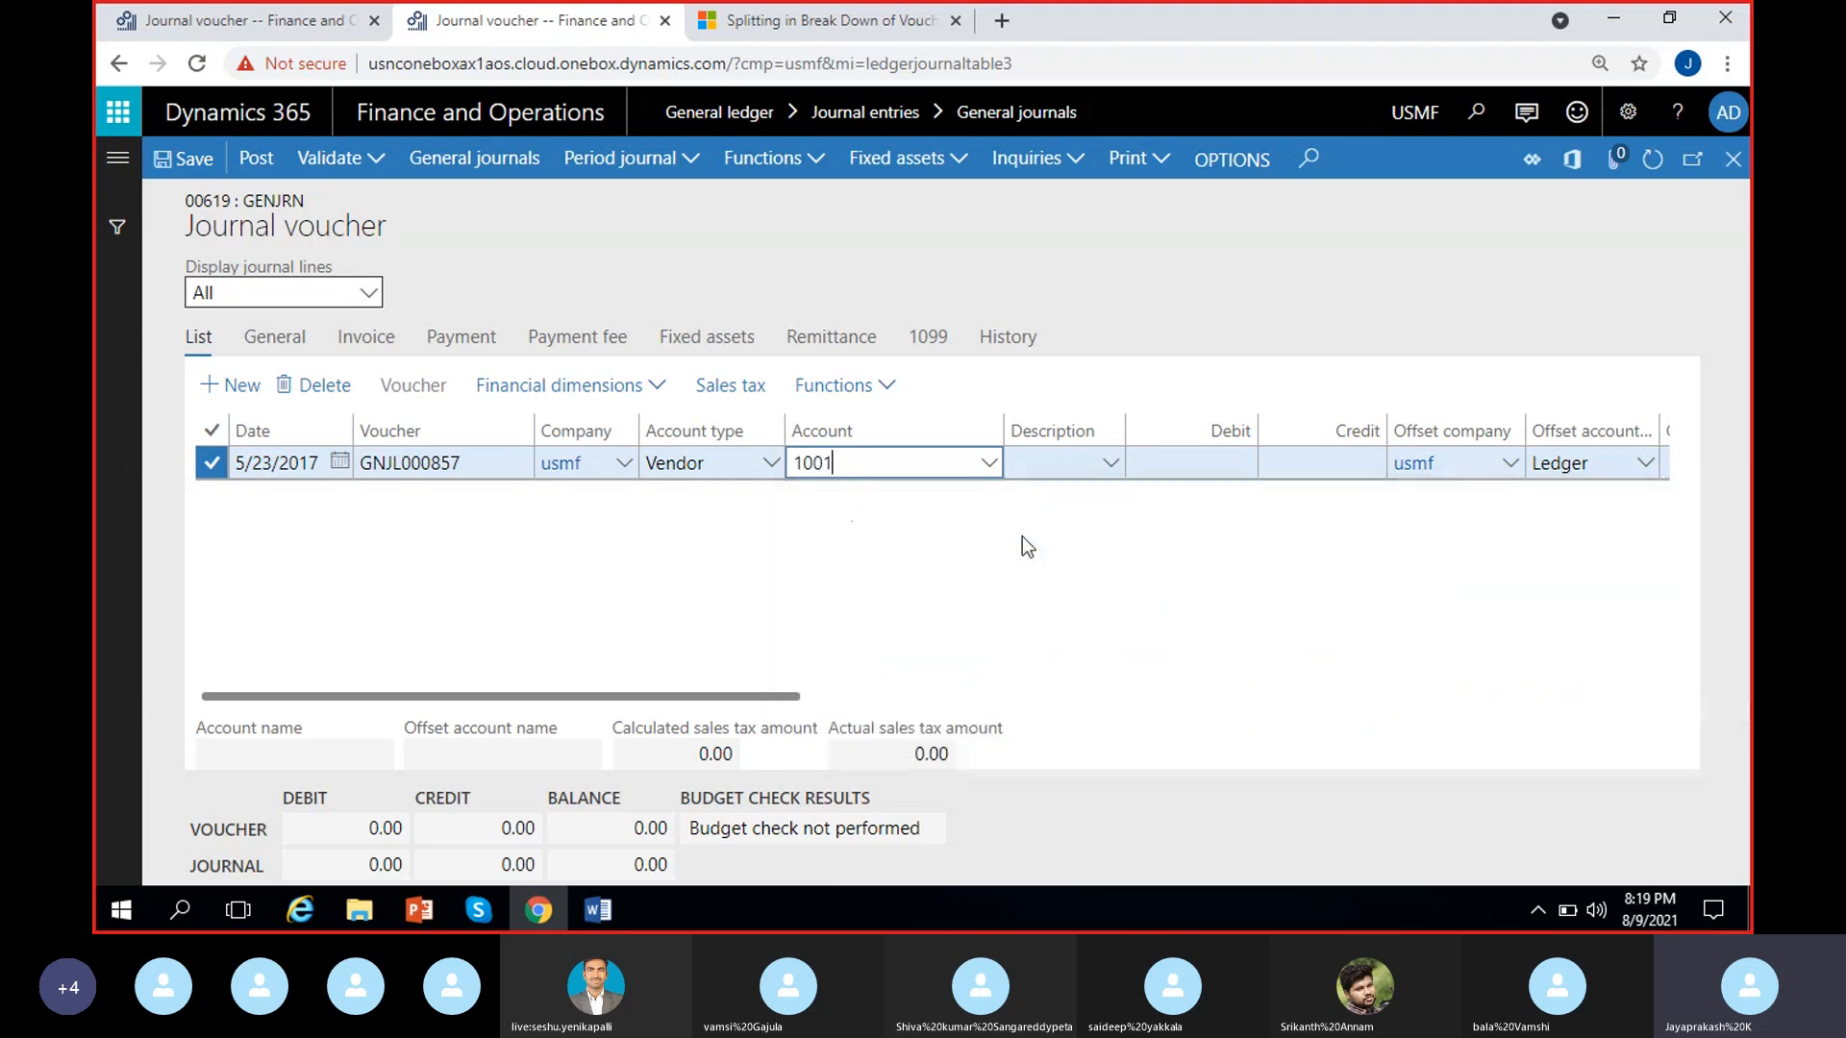
left_click(987, 468)
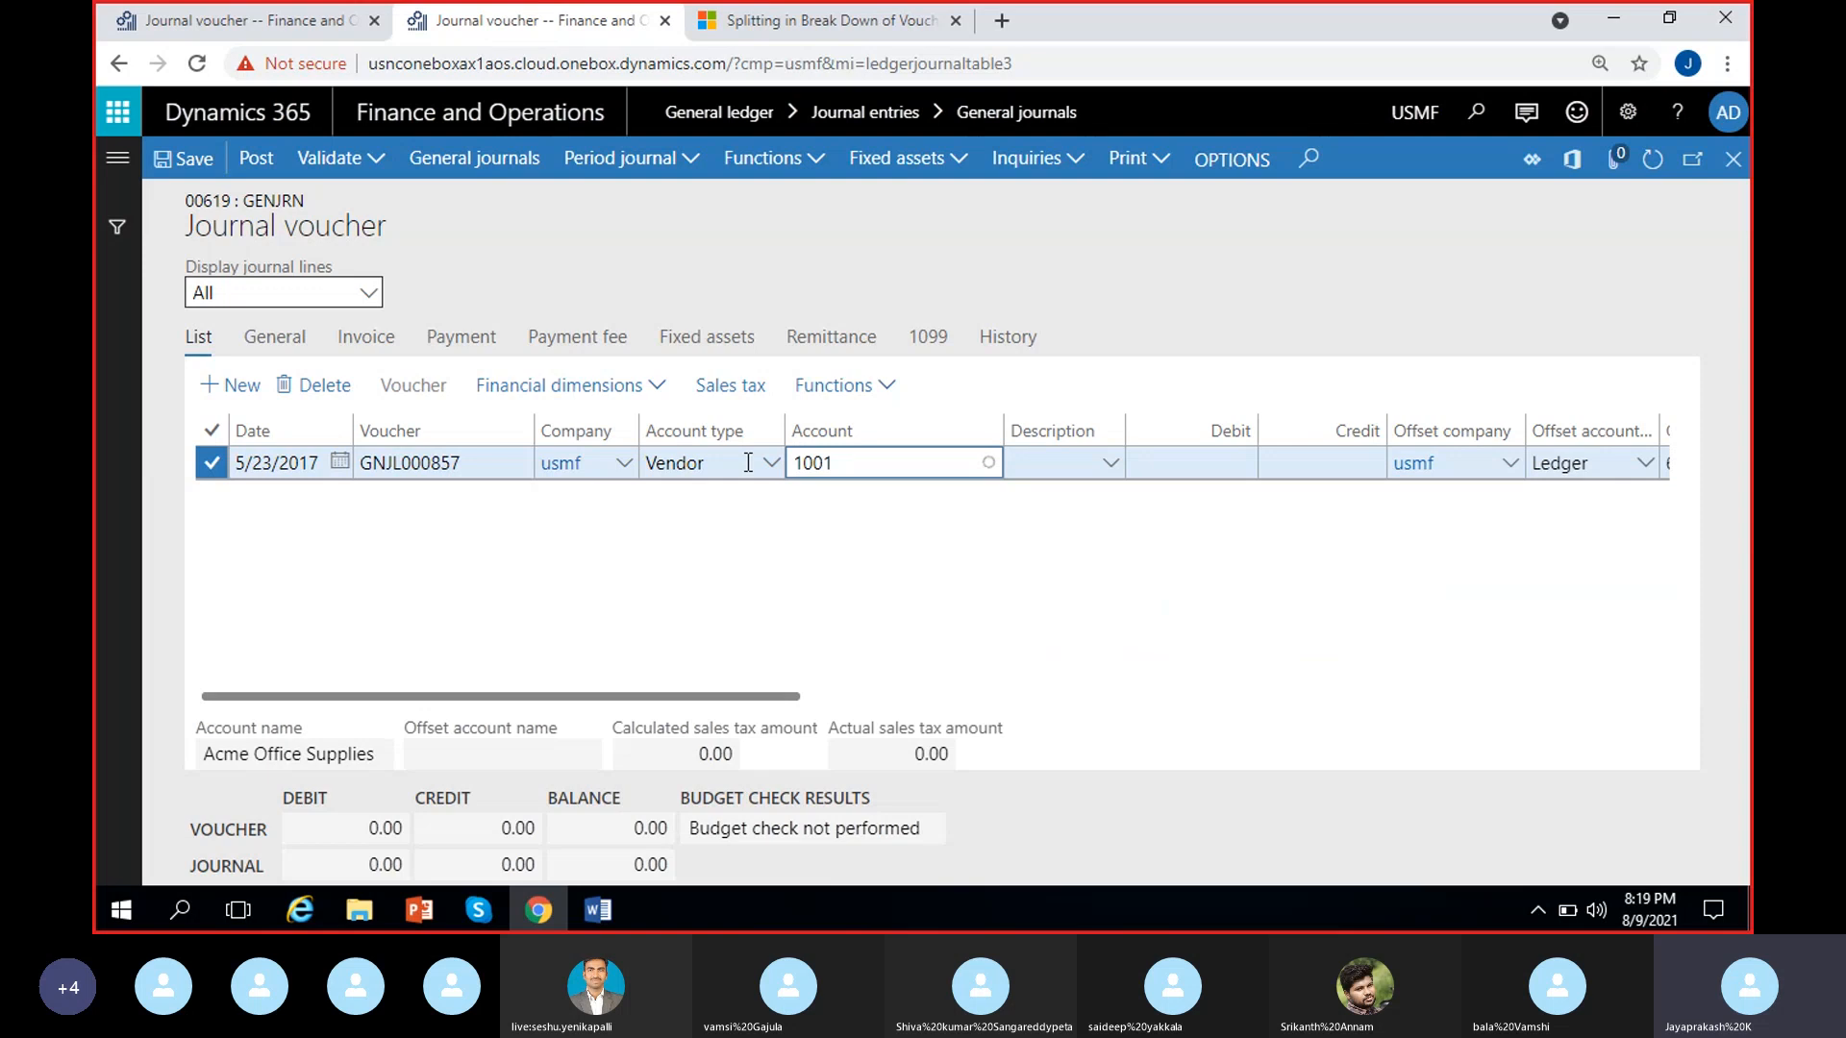
left_click(740, 539)
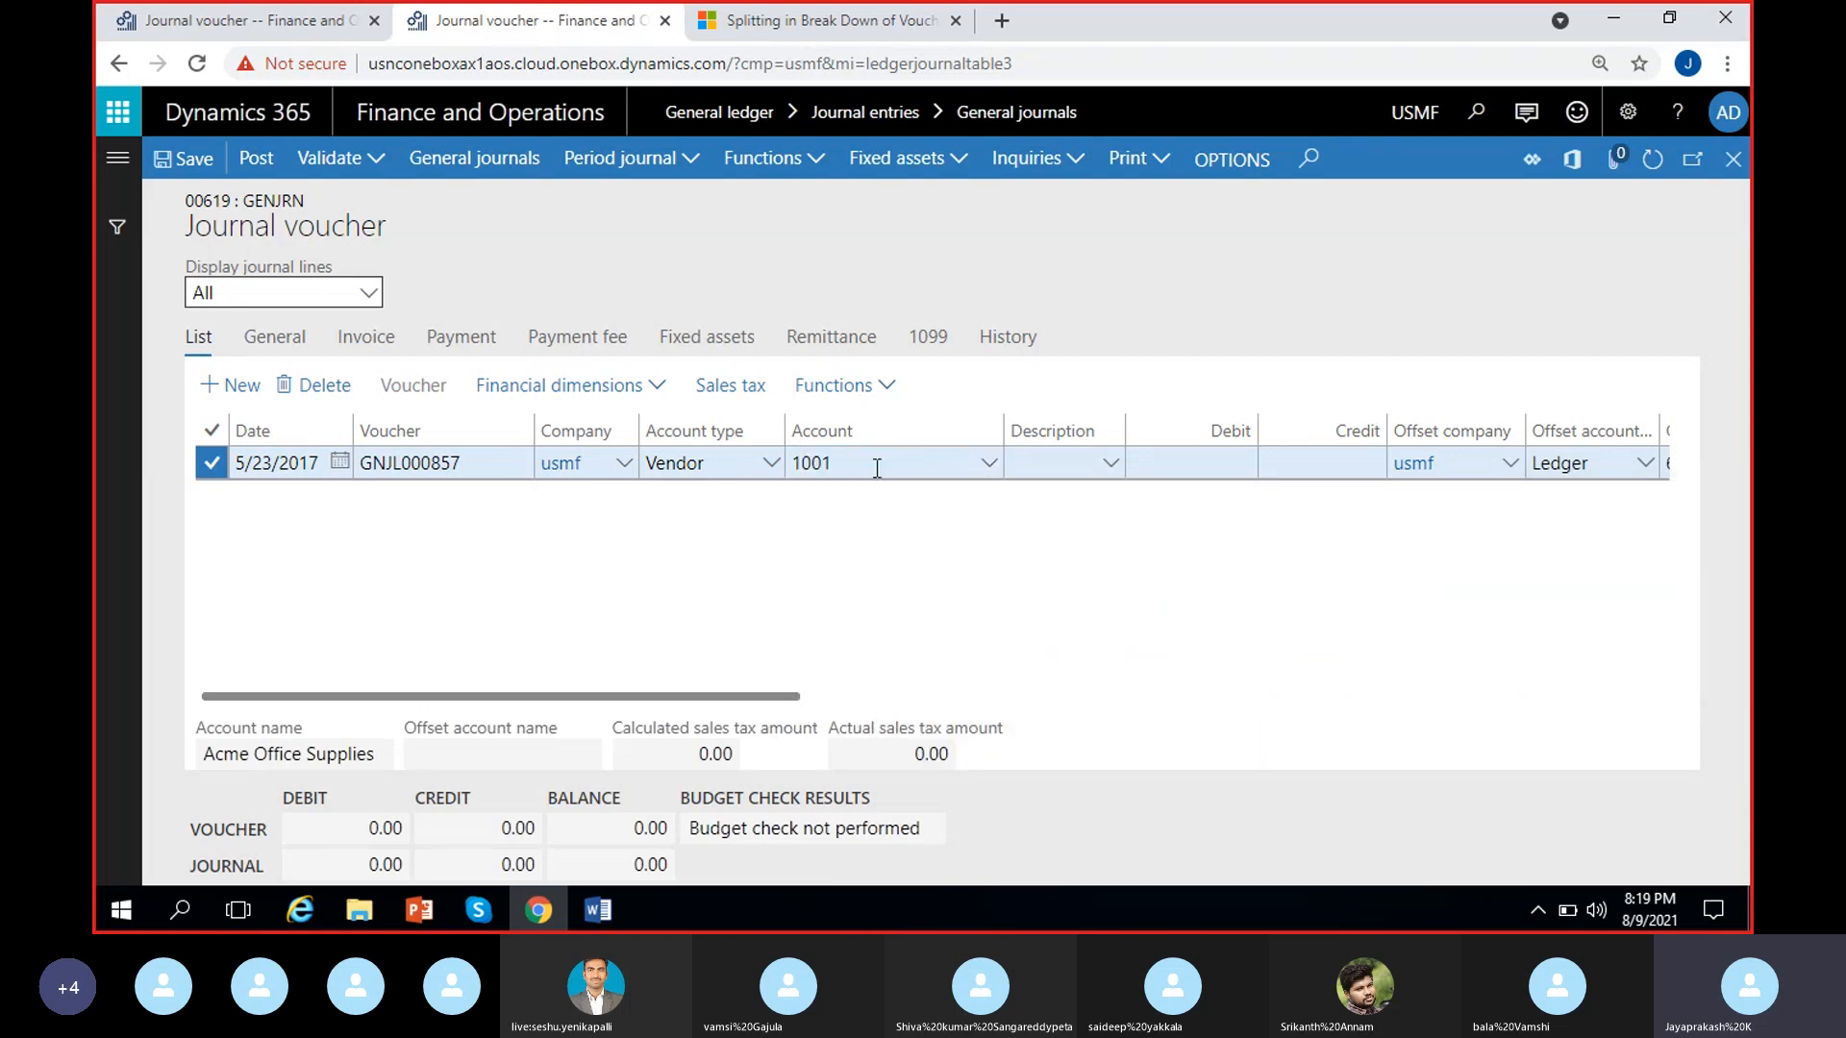
Compare the financial dimension choices offered for the vendor line in USMF with those for the selected ledger line in MRF
left_click(661, 383)
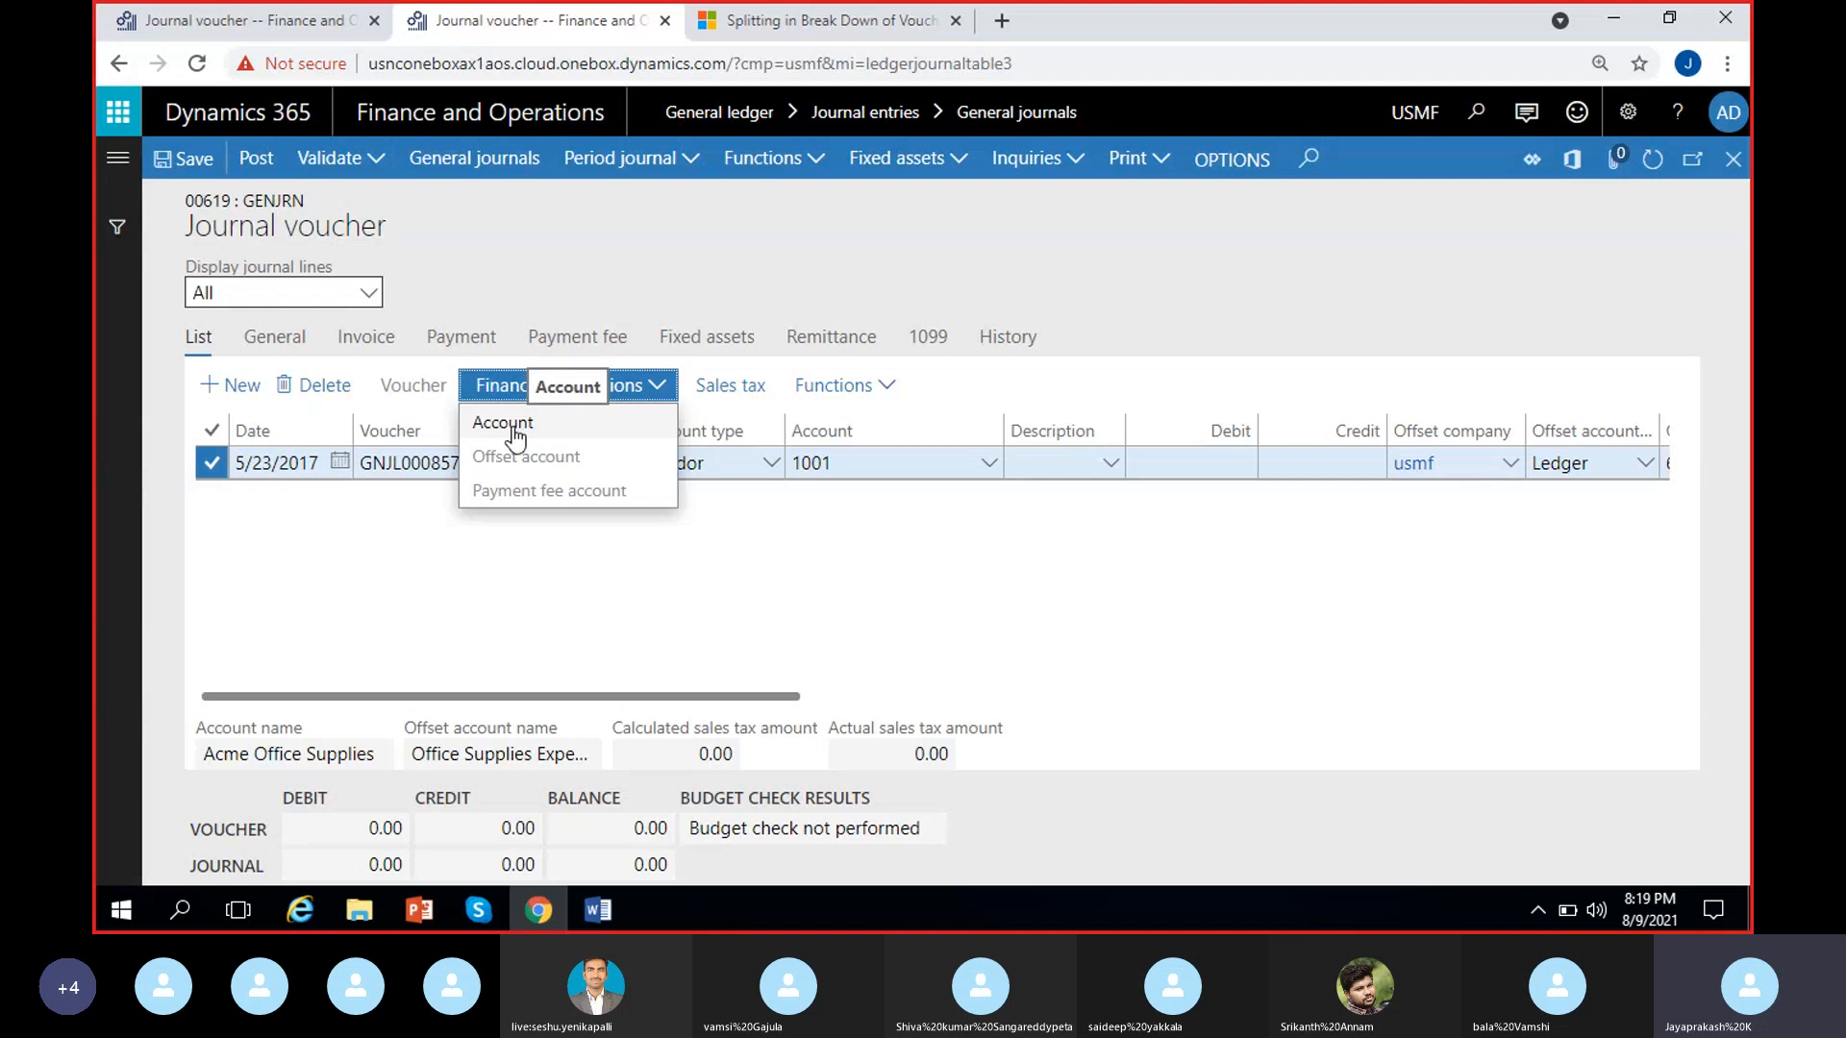
left_click(322, 22)
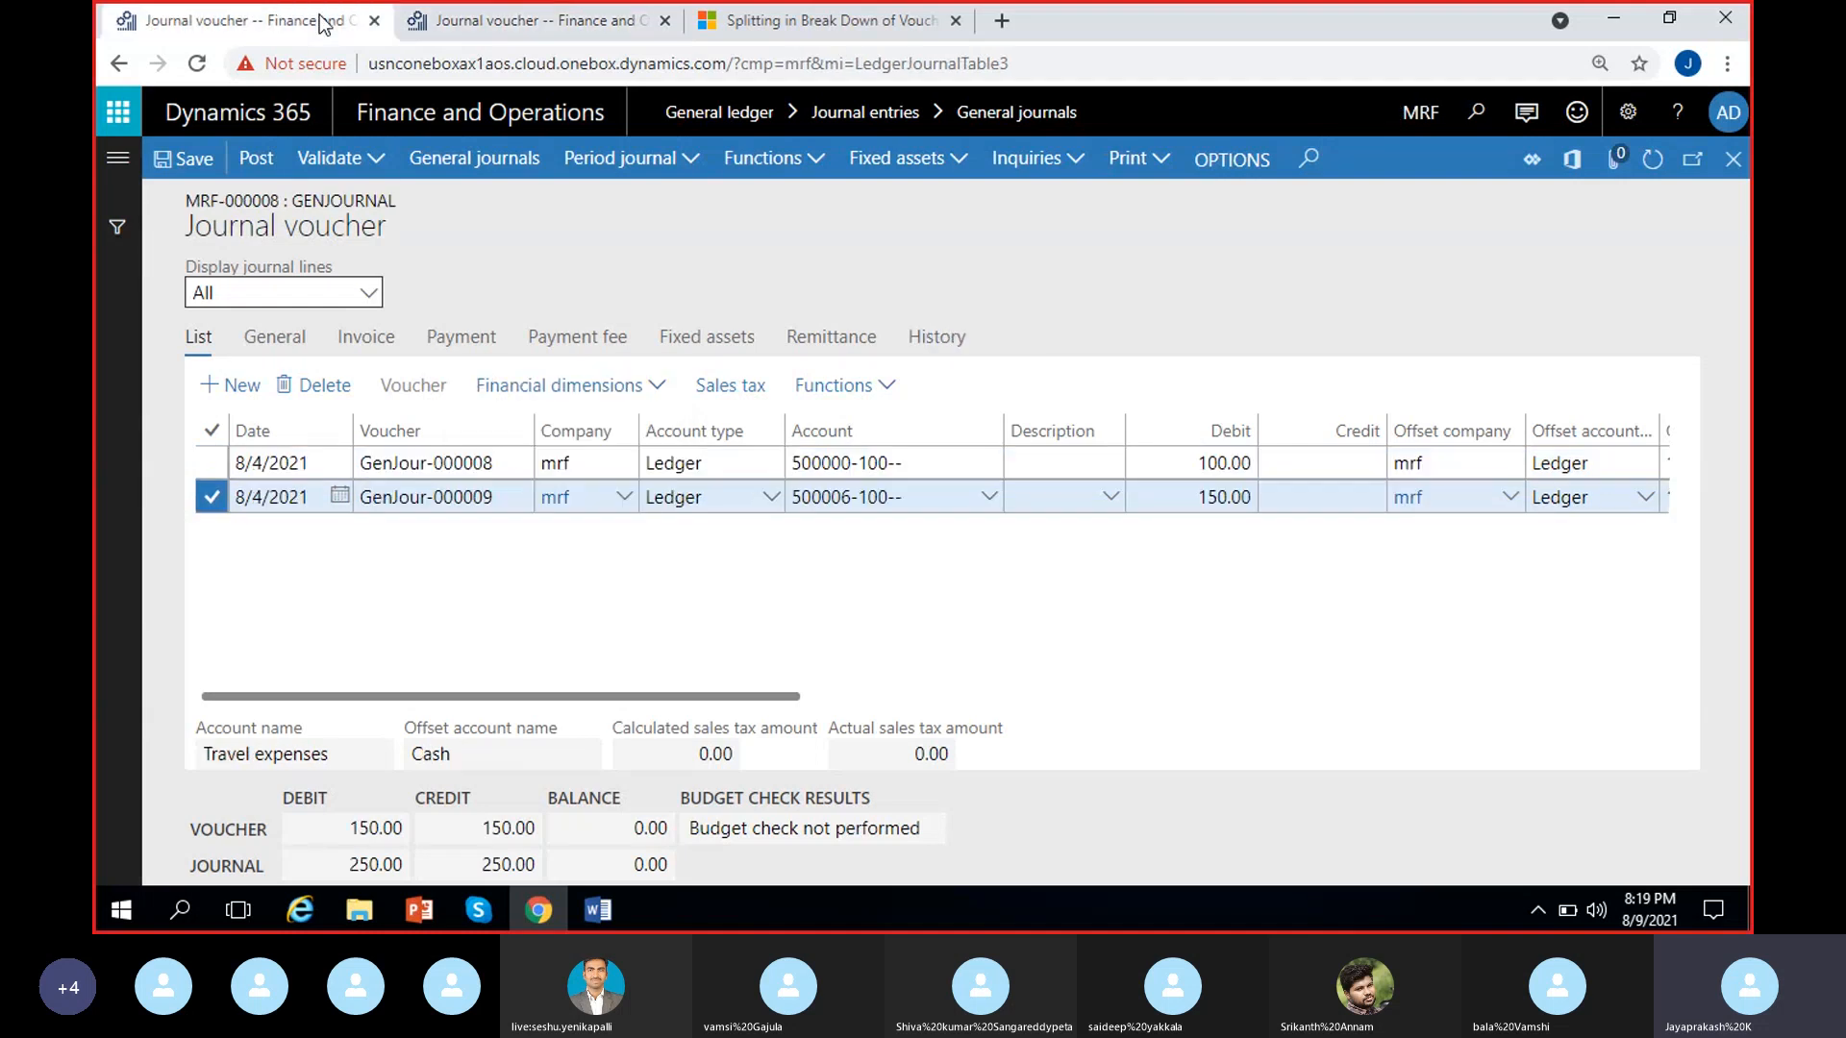
left_click(653, 385)
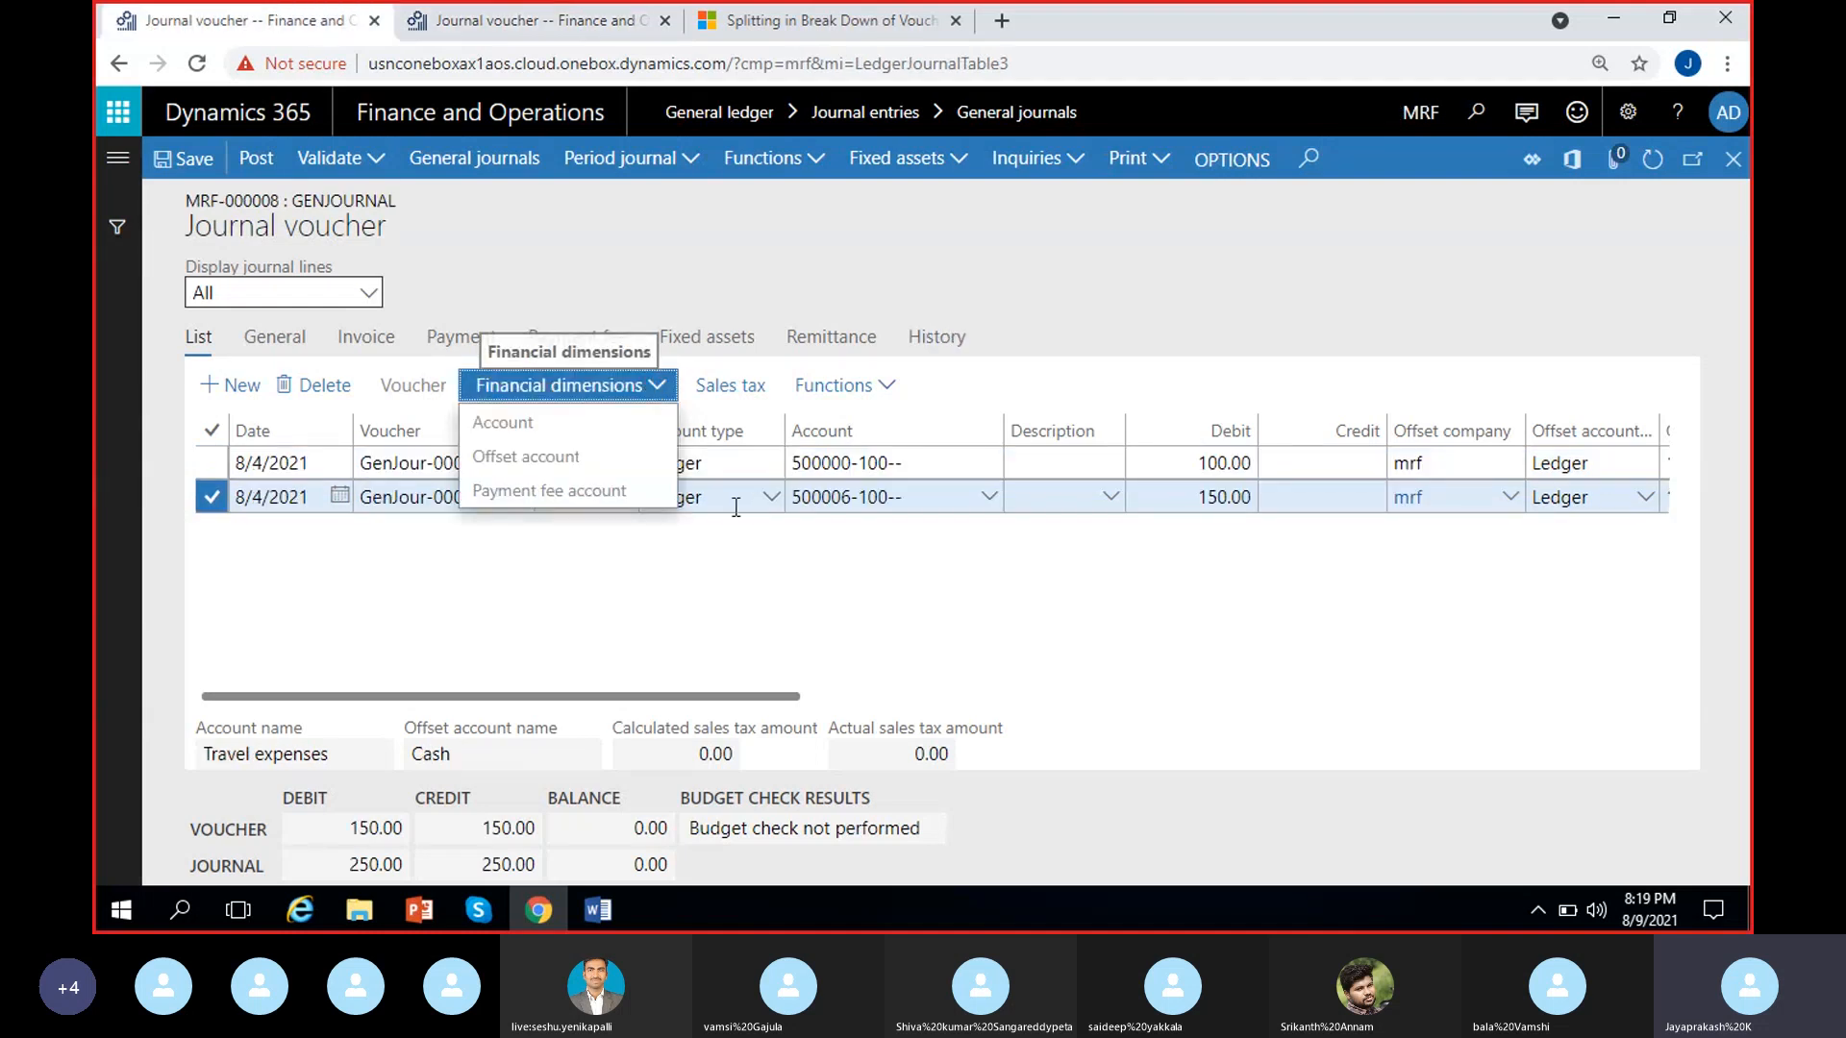
left_click(449, 24)
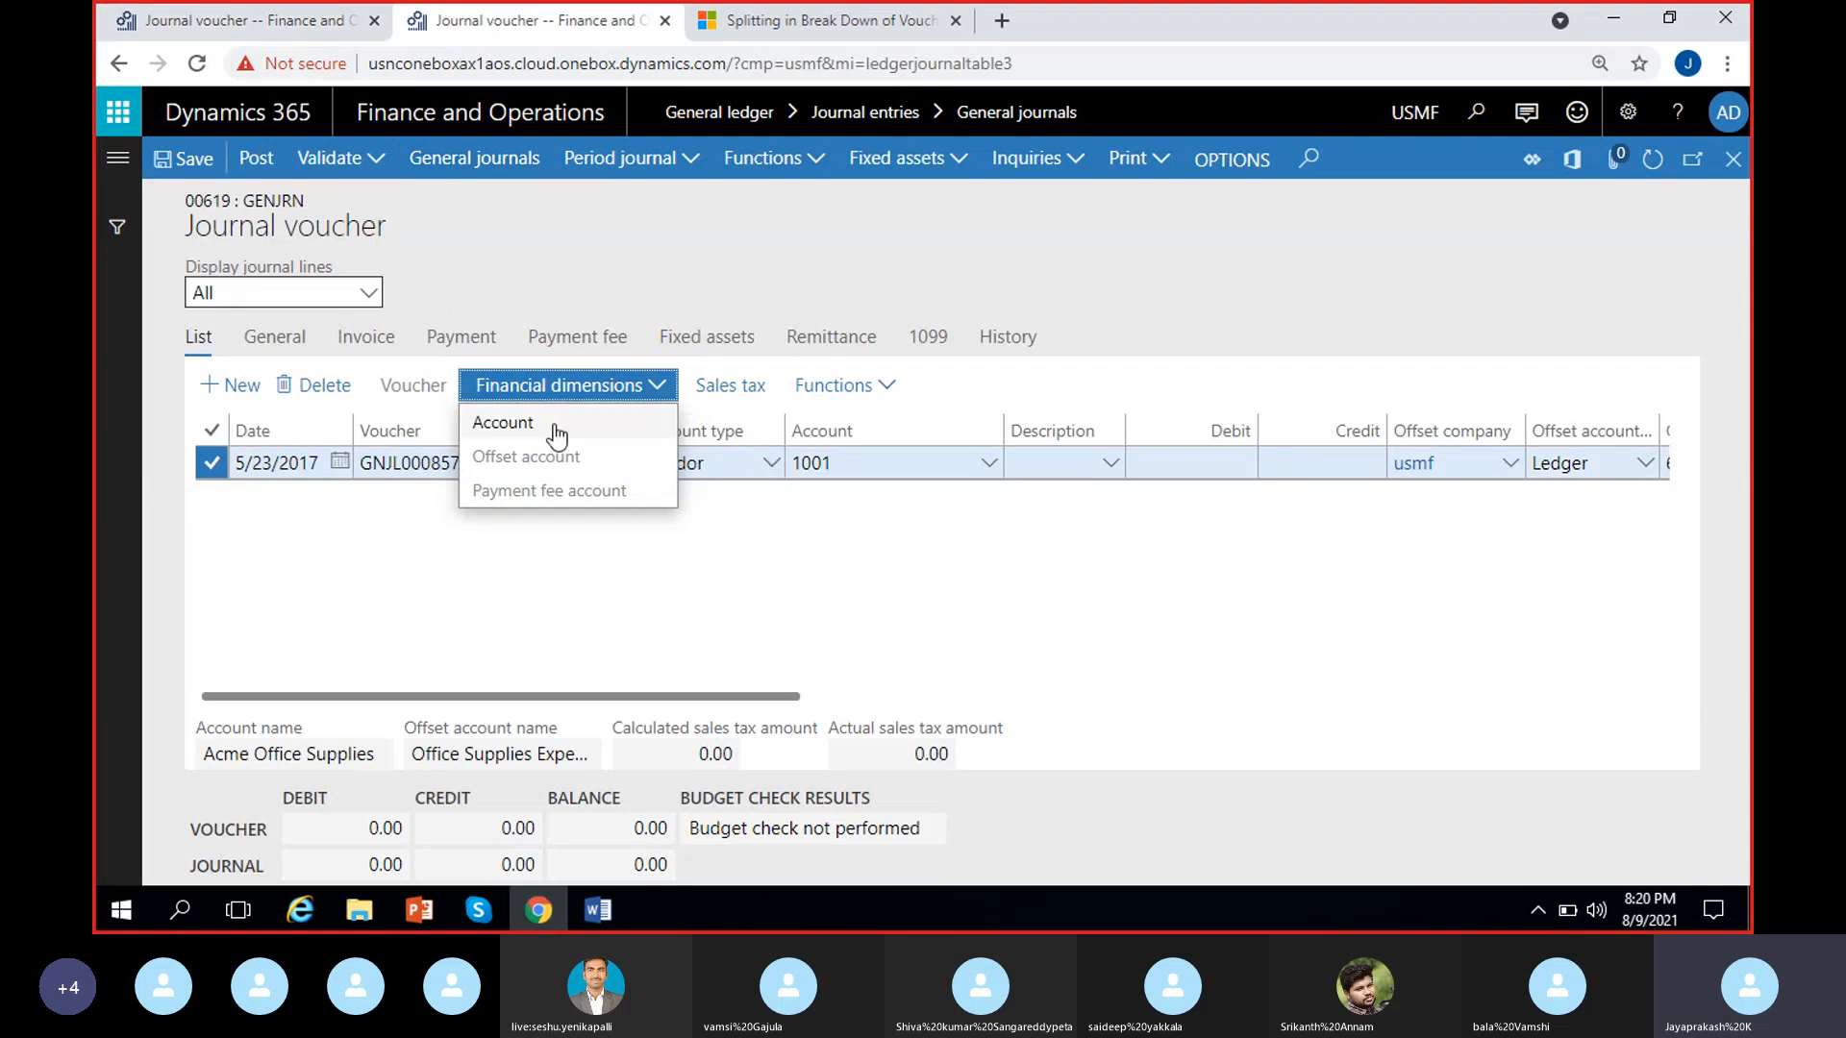
Open the account financial dimensions of the USMF vendor line and set Department to 022, Sales & Marketing
left_click(614, 661)
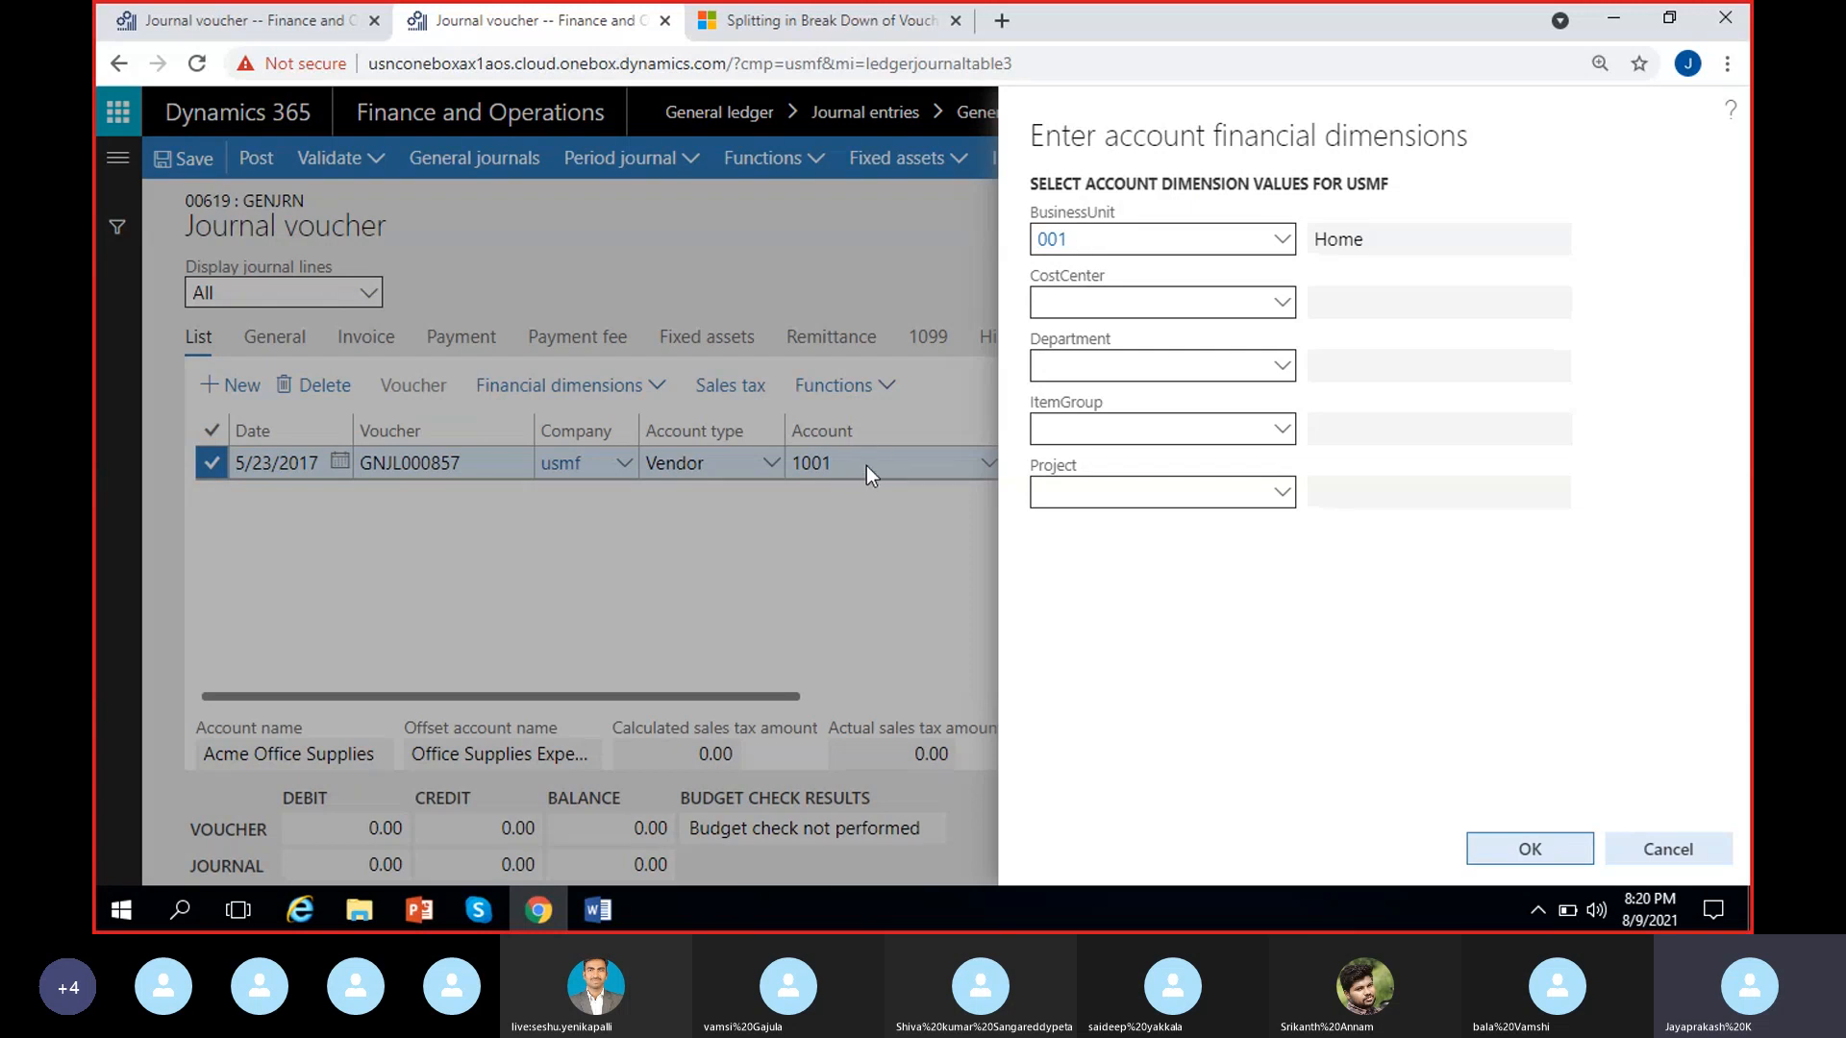
left_click(1111, 242)
left_click(1125, 366)
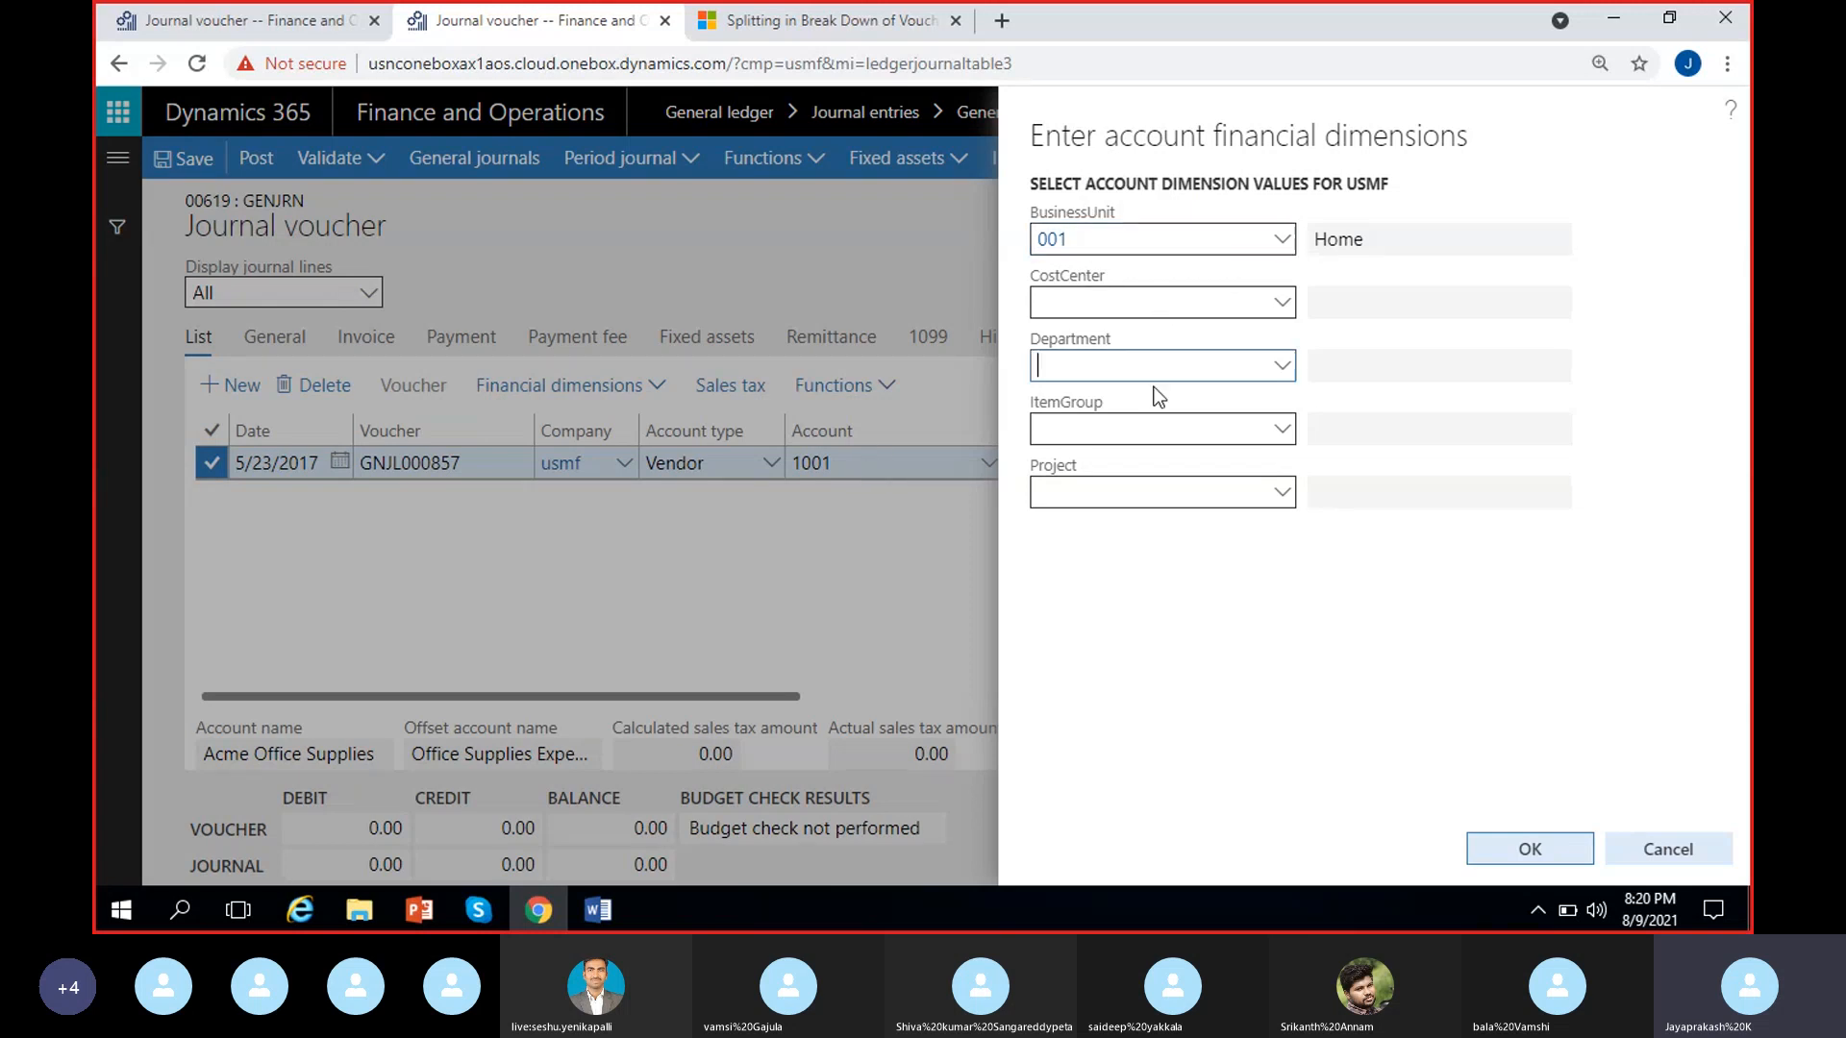
left_click(1280, 370)
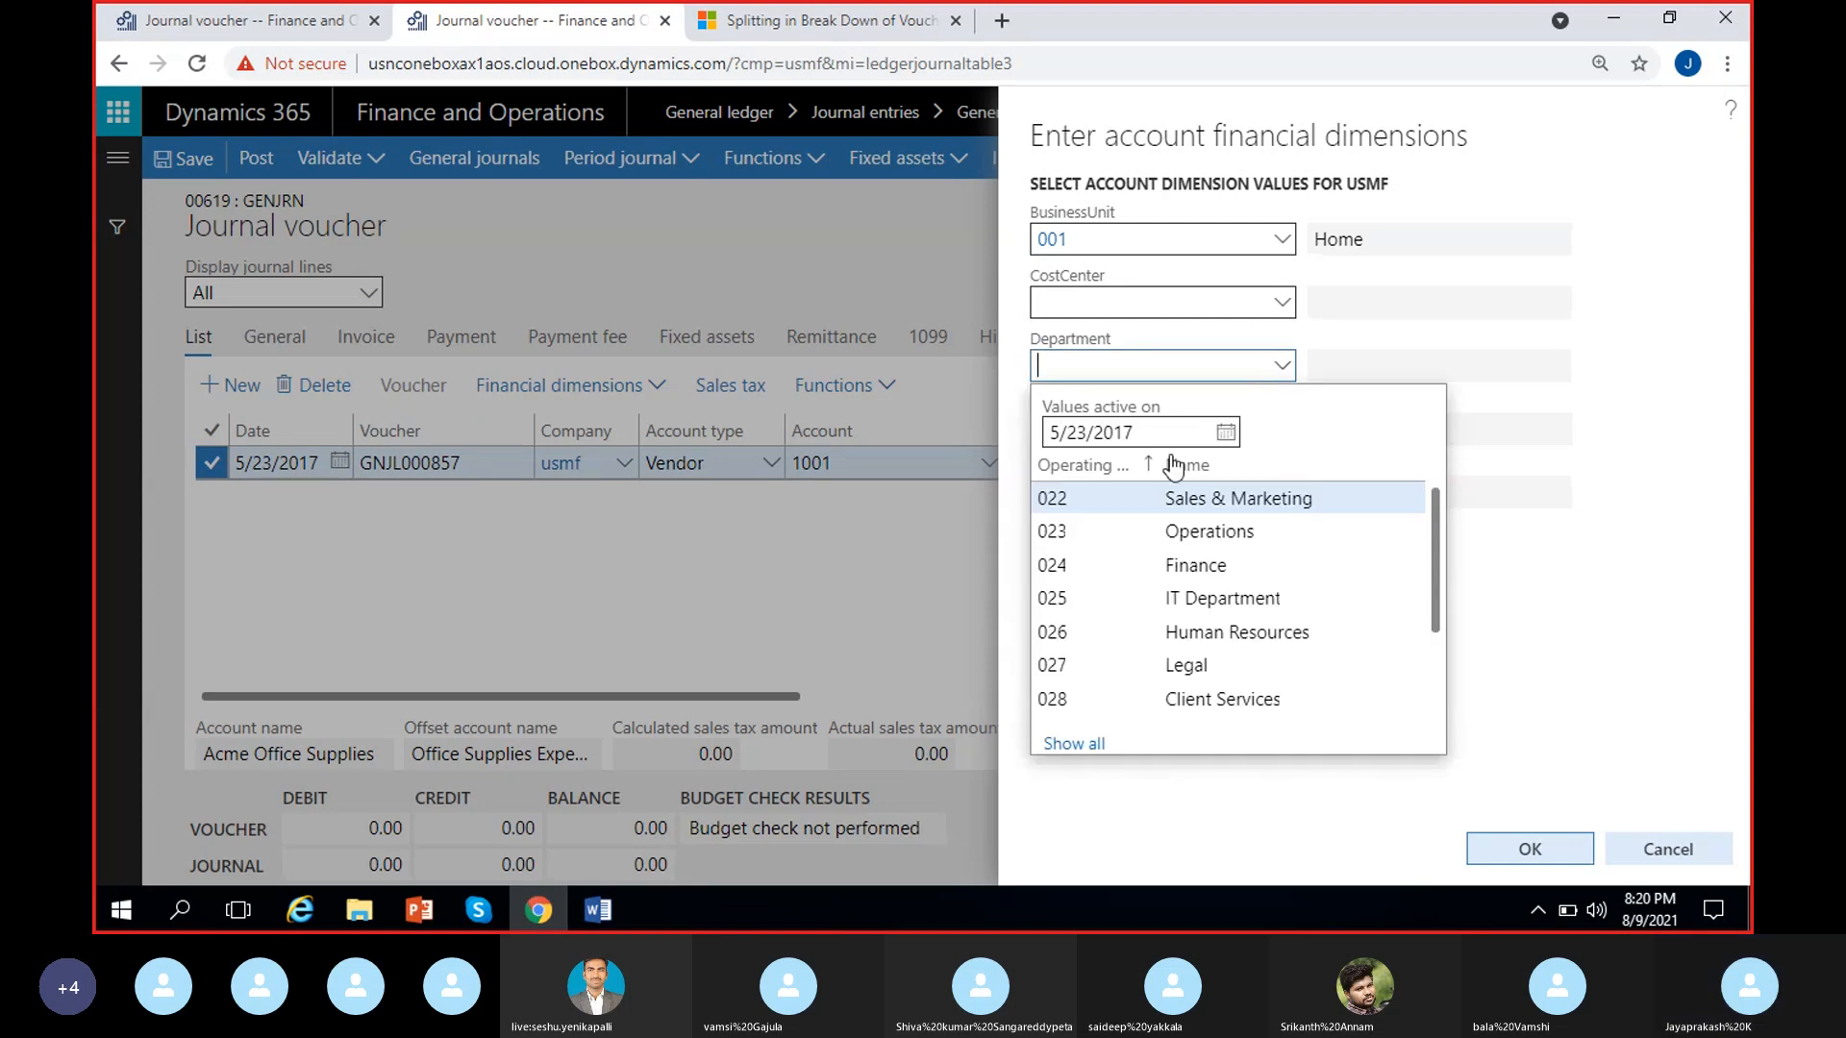
left_click(1197, 501)
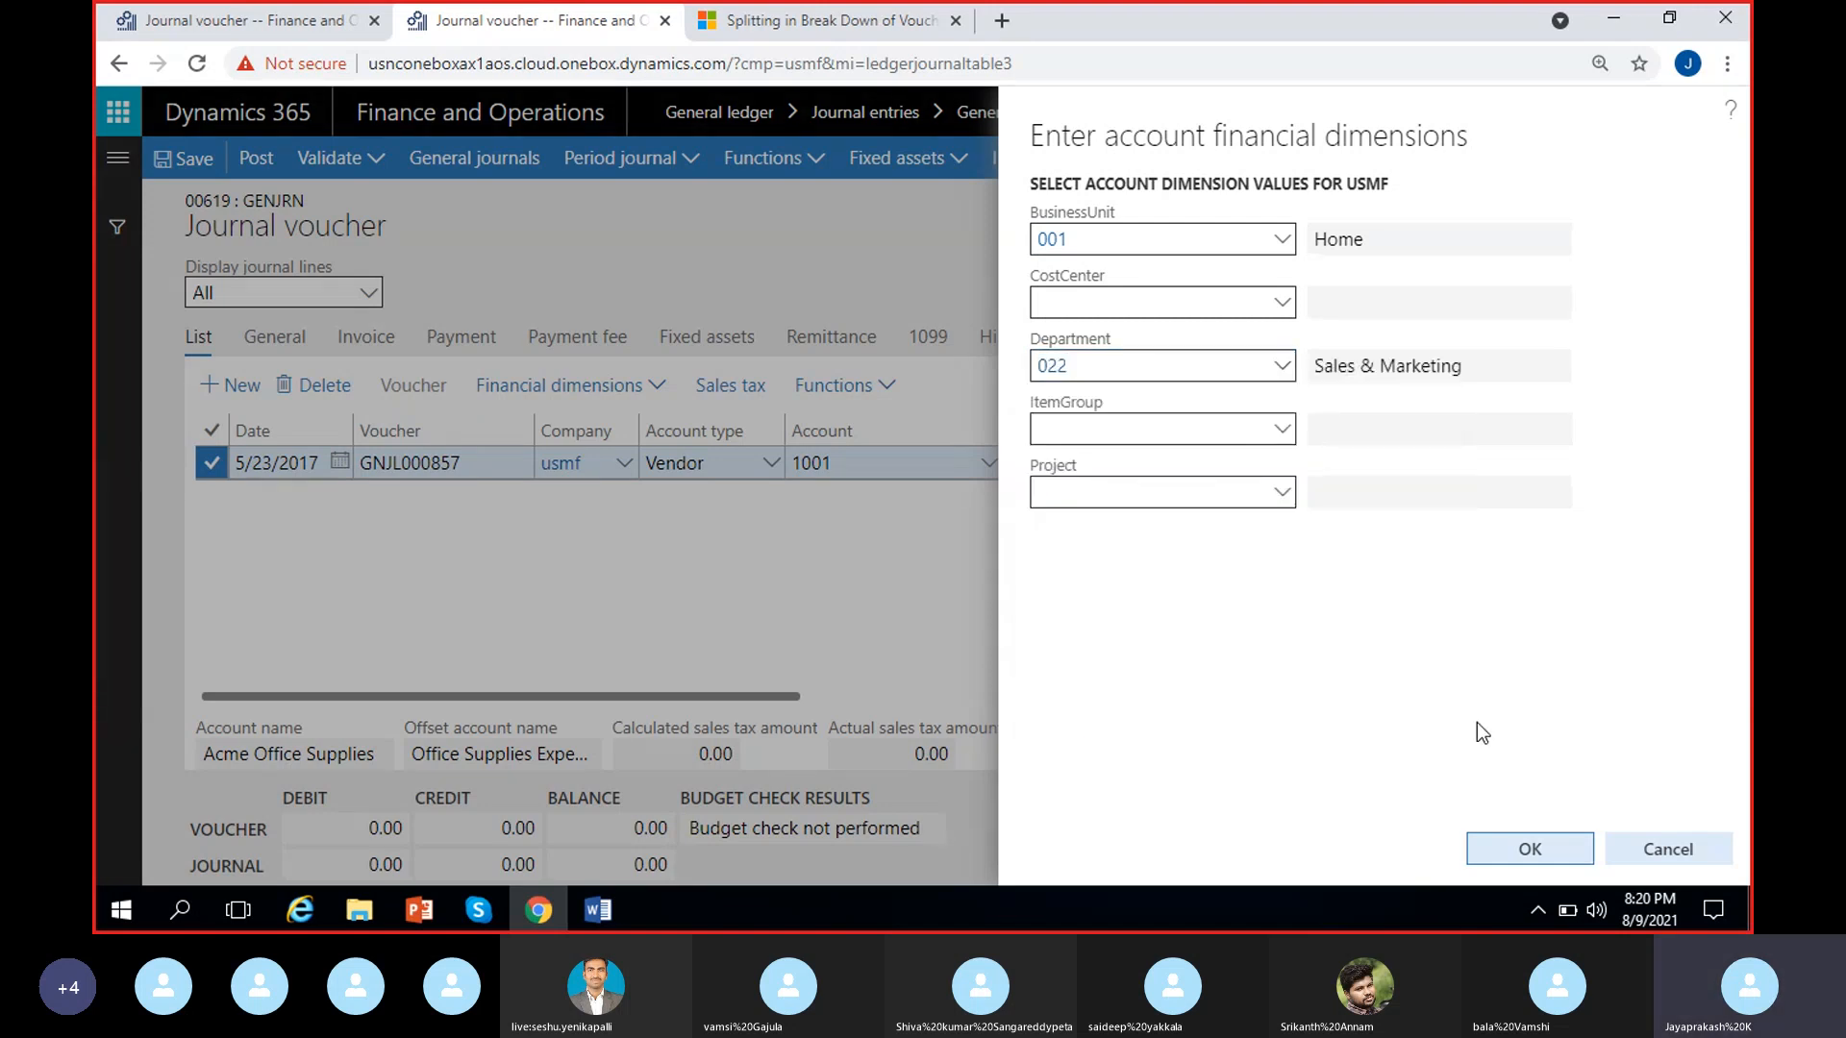
left_click(1529, 850)
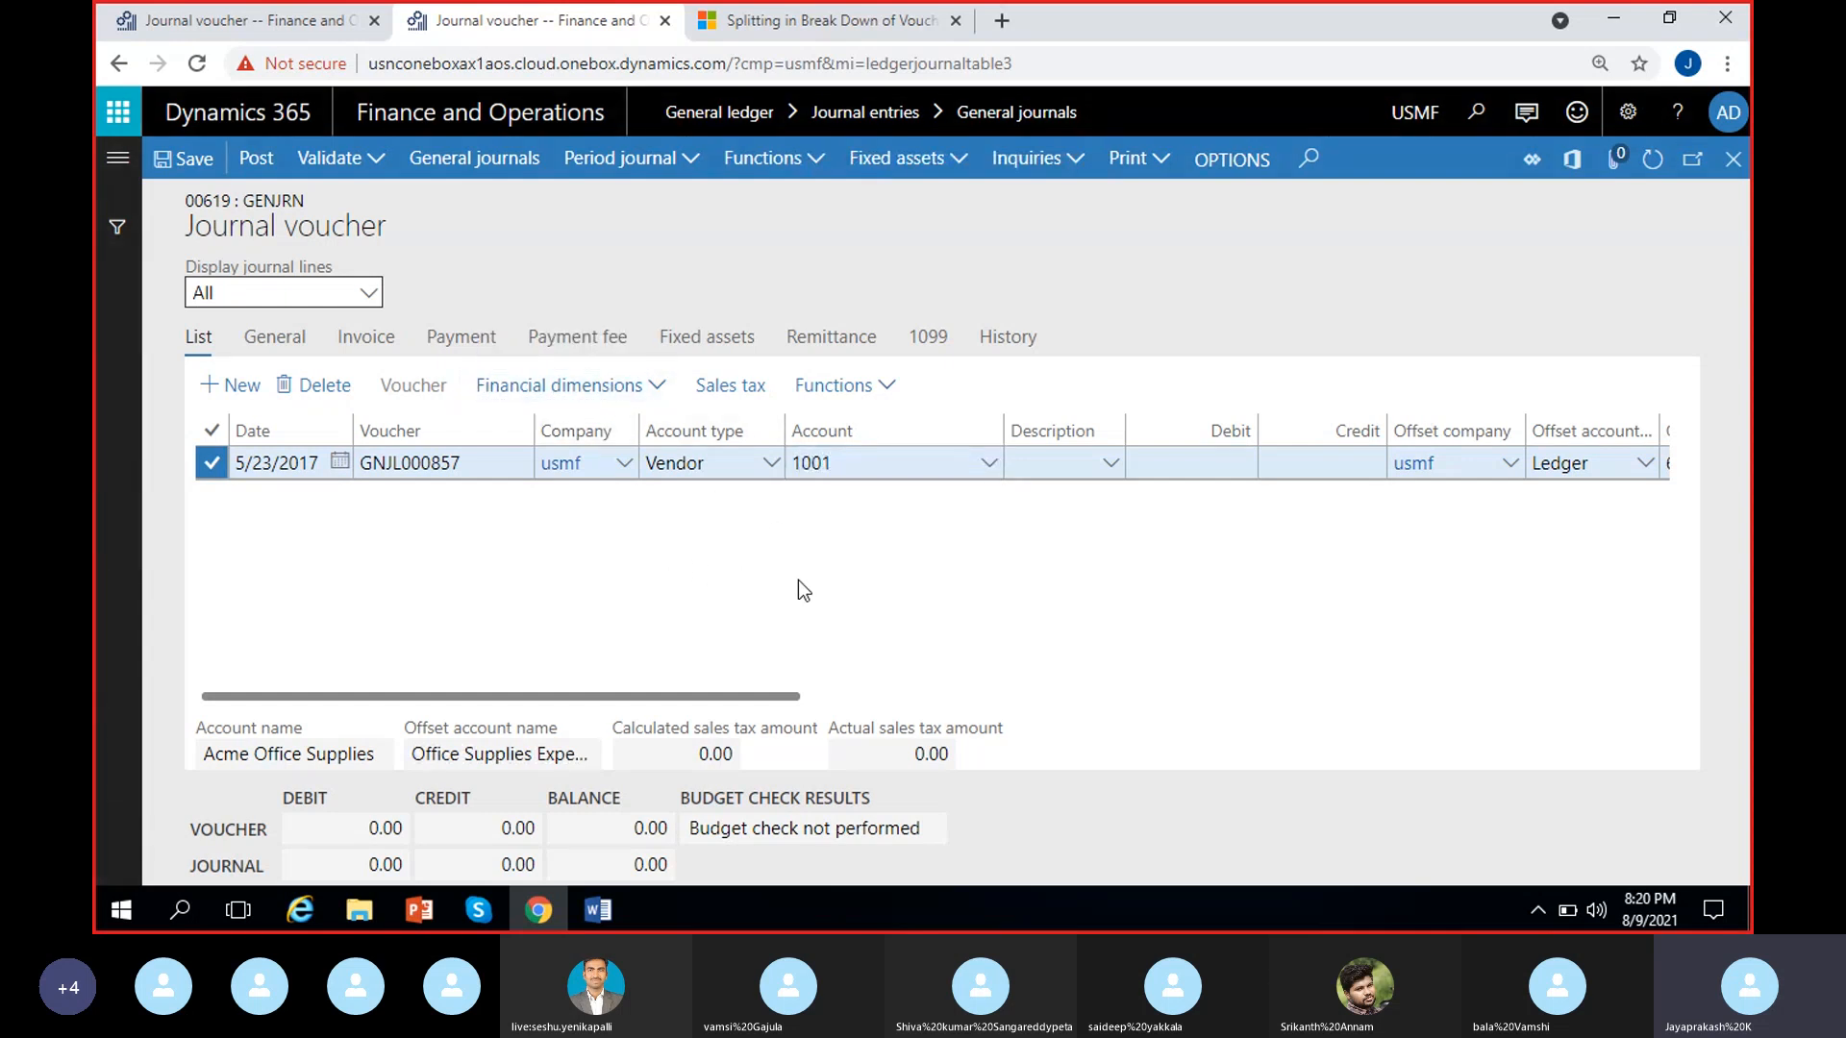
Check the vendor line's offset account types and whether financial dimensions can be entered for its ledger offset account
scroll(777, 569, "right", 6)
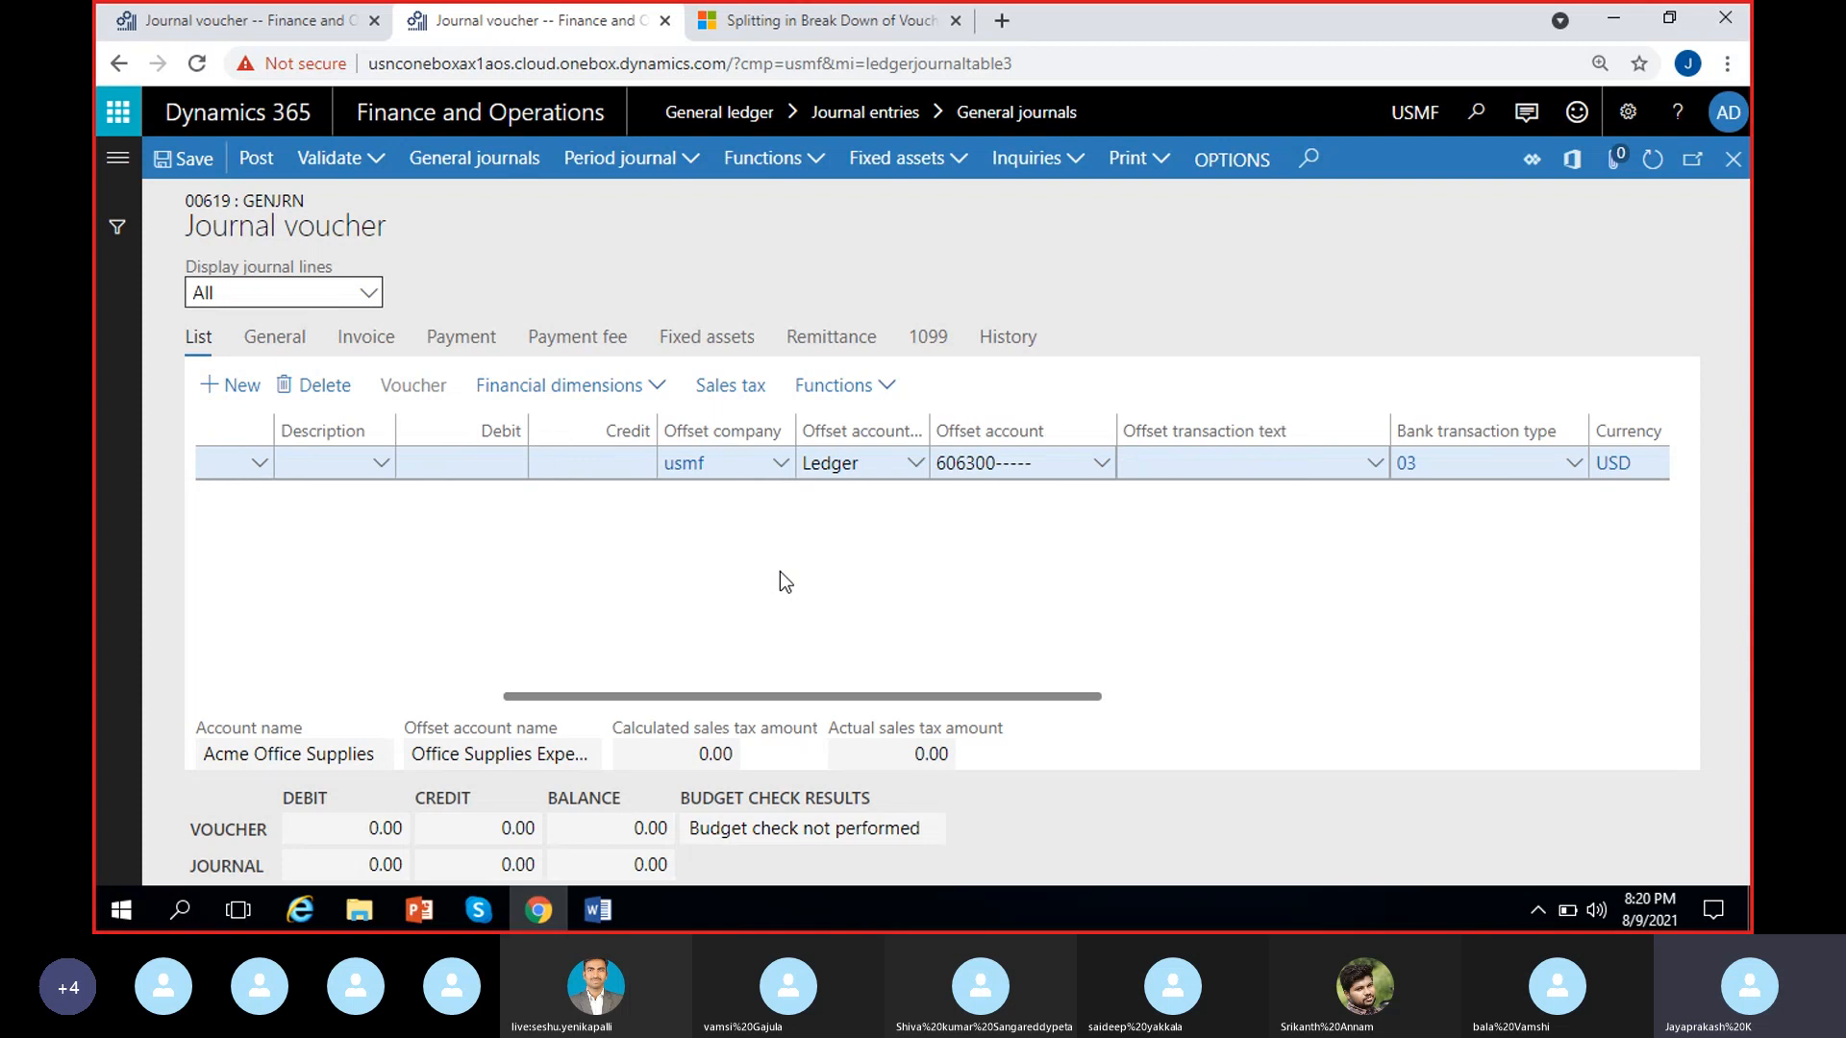
left_click(915, 463)
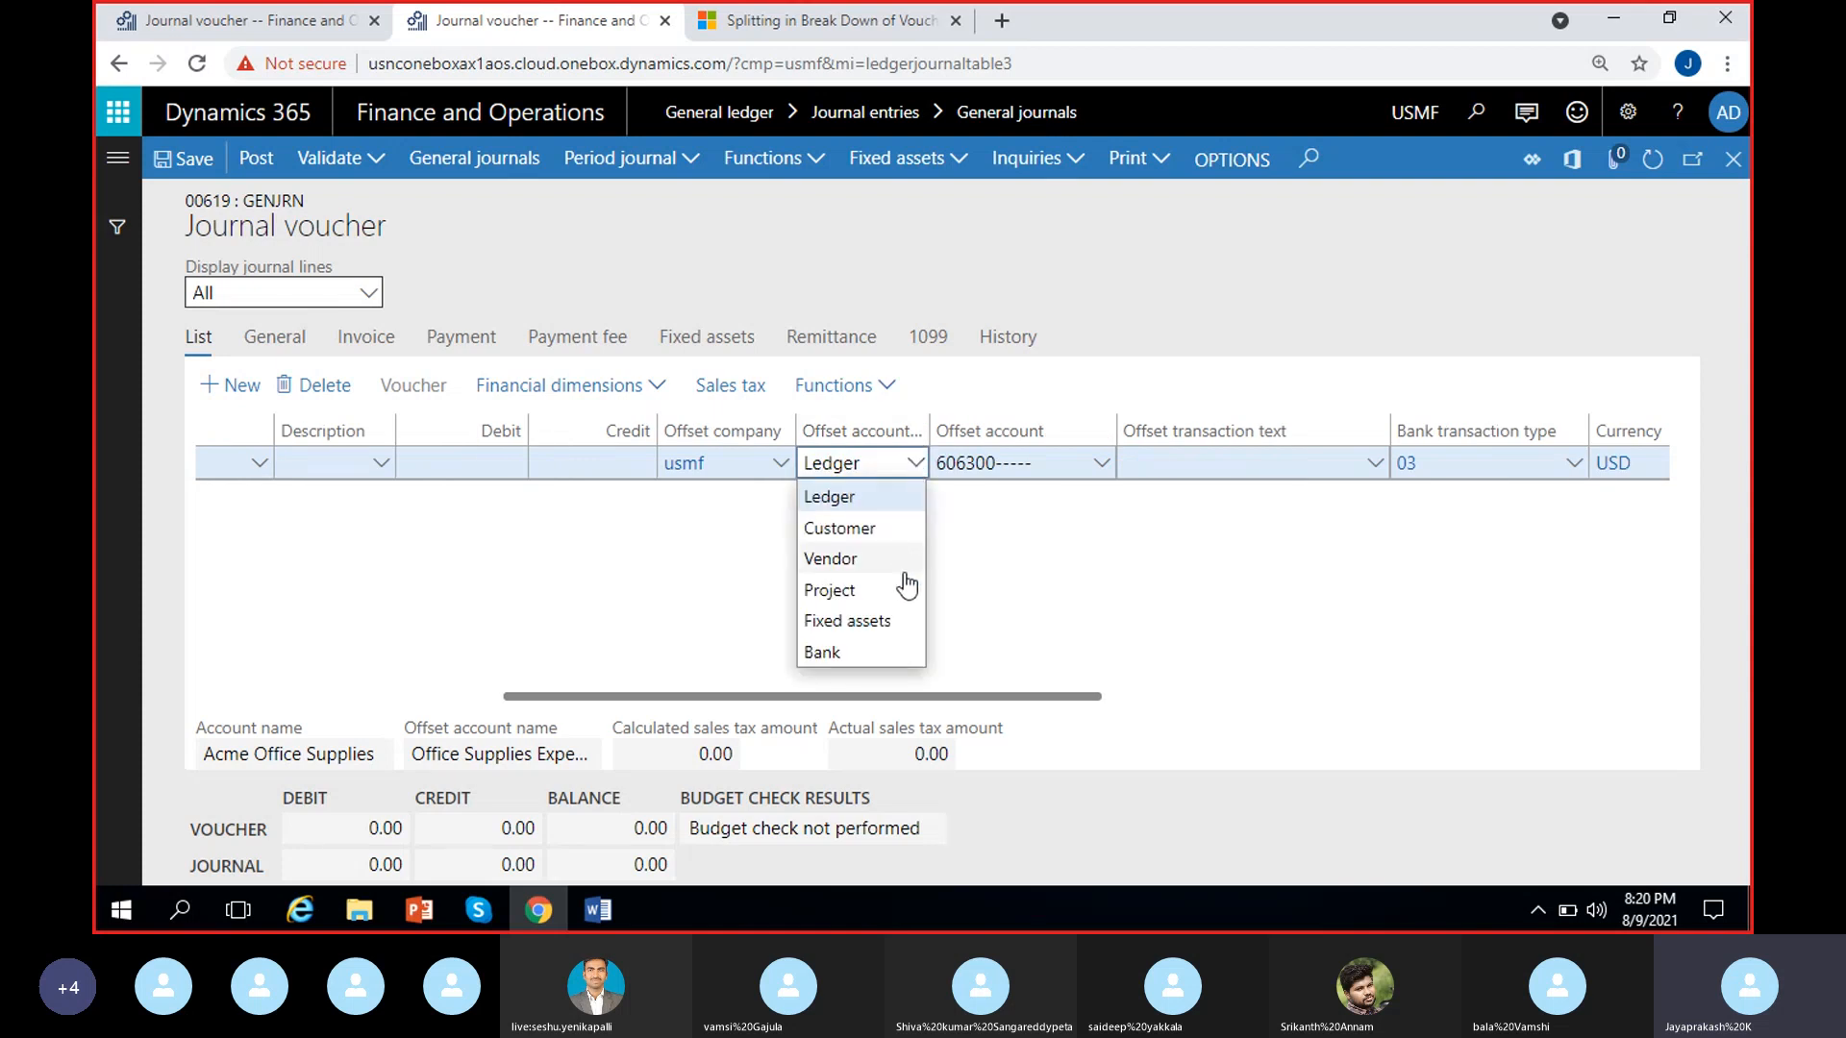
left_click(994, 583)
scroll(756, 567, "left", 6)
scroll(954, 632, "right", 3)
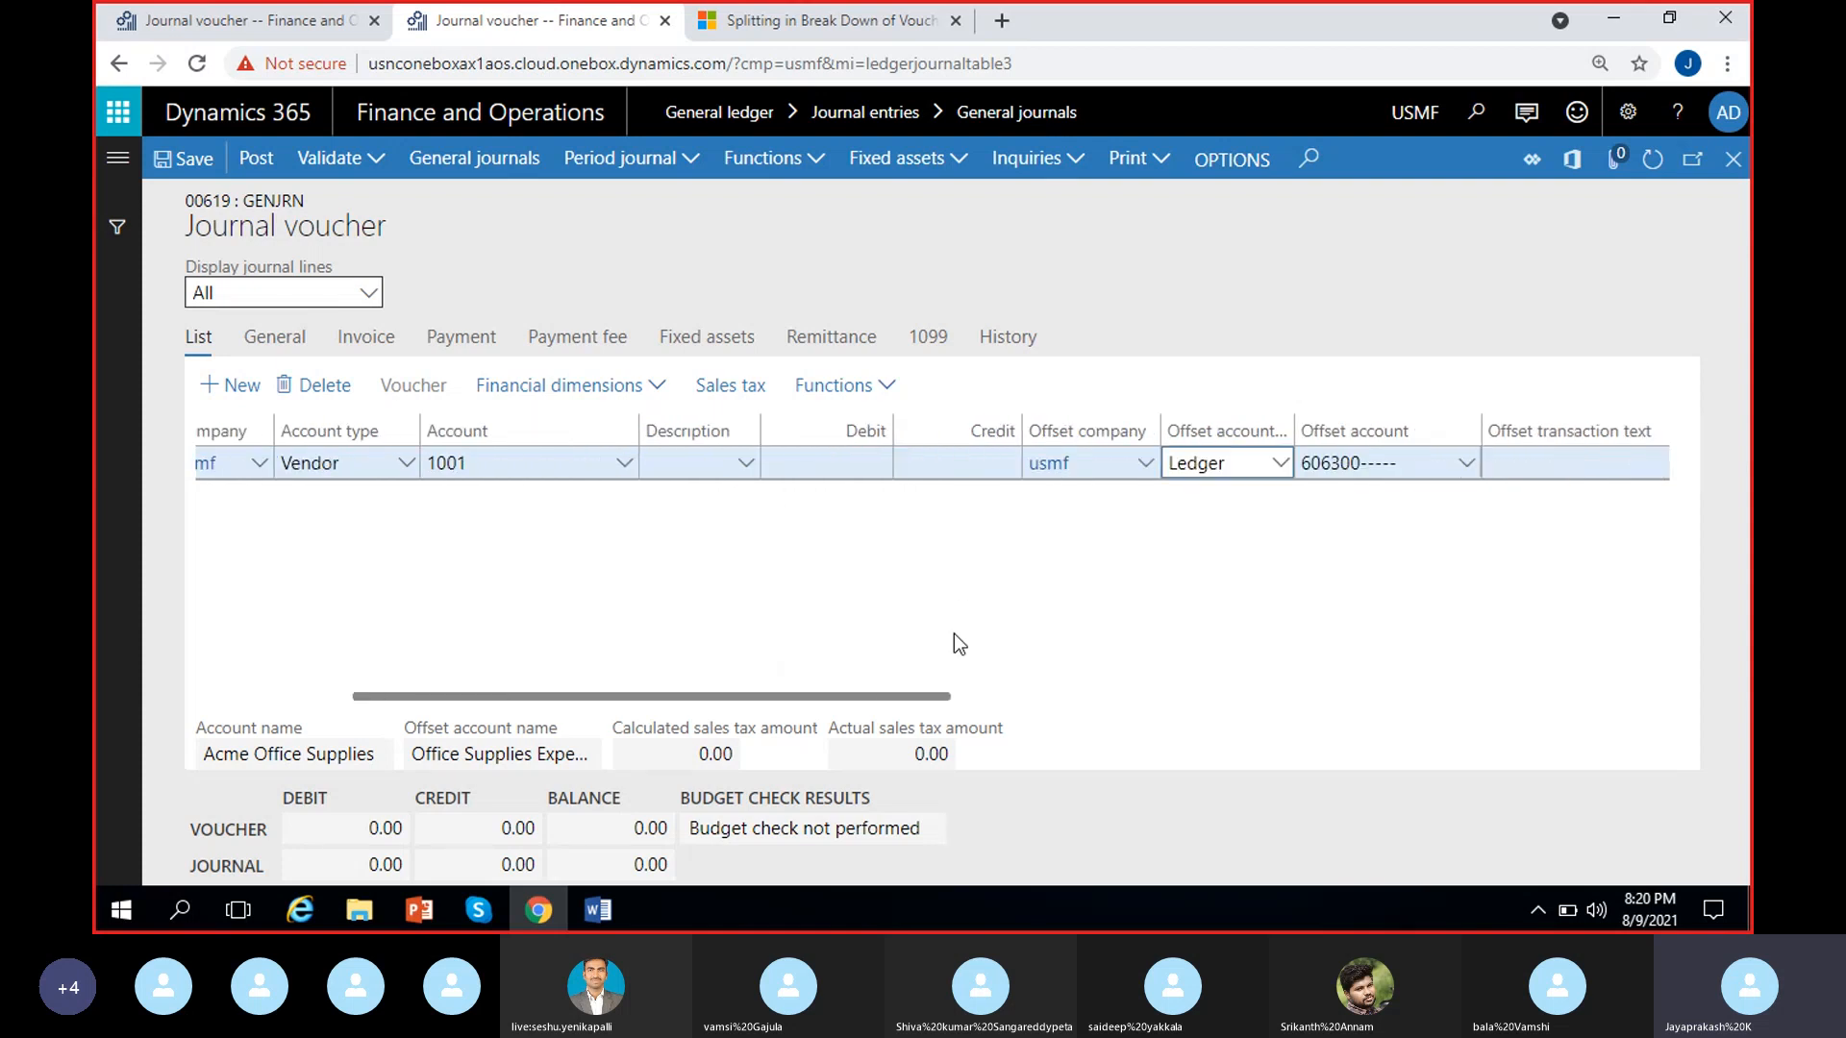
left_click(660, 387)
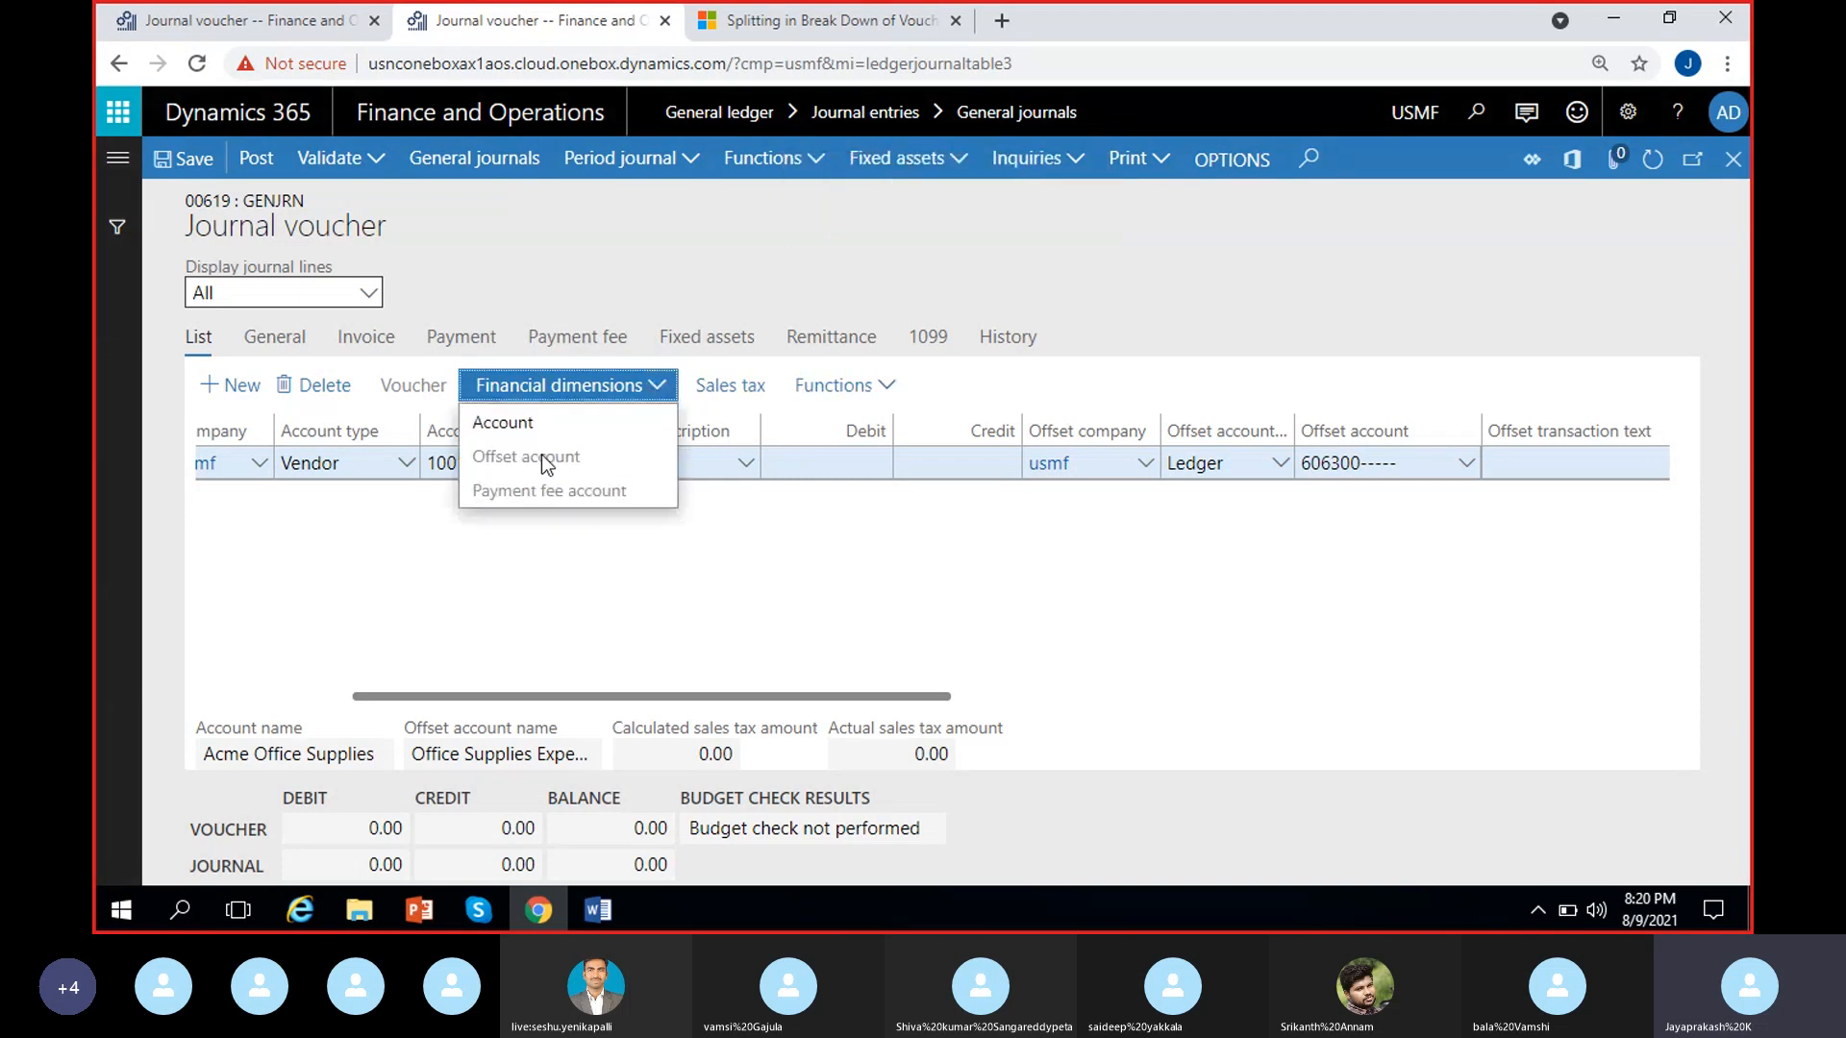
left_click(615, 510)
Change the voucher line's account type to Ledger and choose main account 120001, Accumulated depreciation
left_click(406, 463)
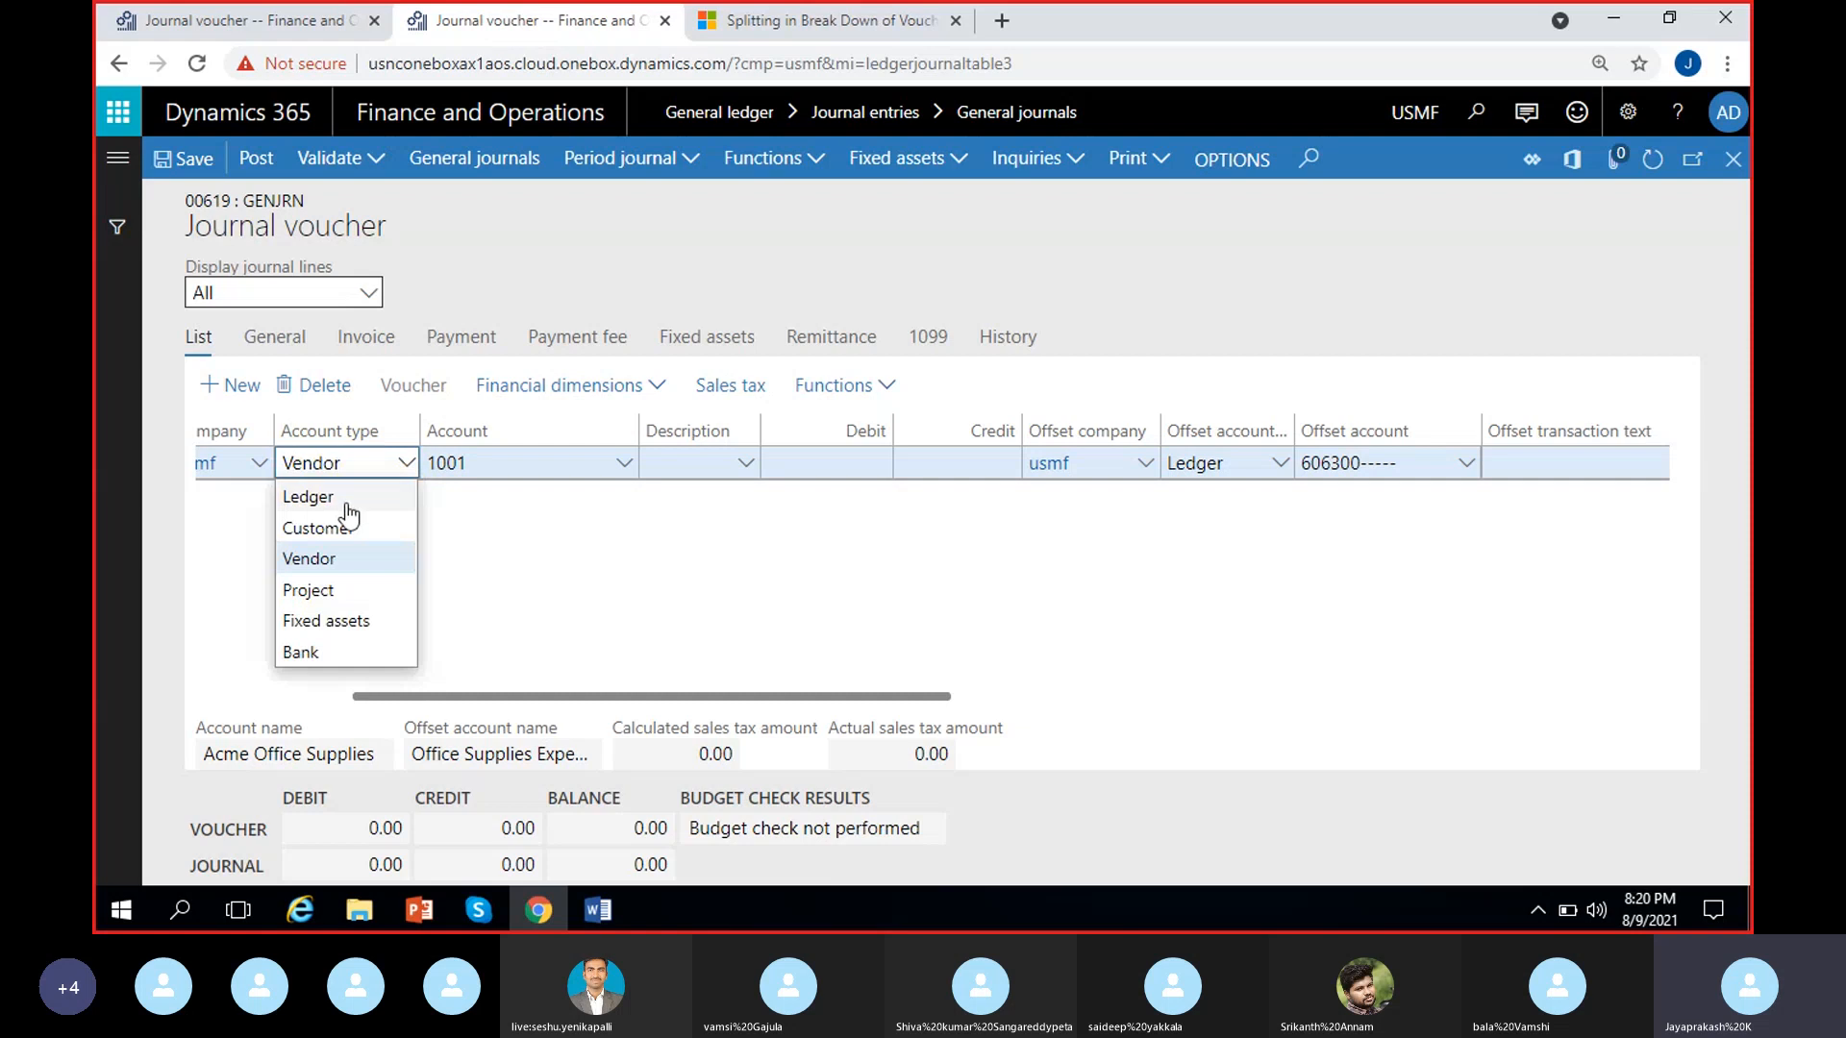
left_click(317, 497)
left_click(634, 469)
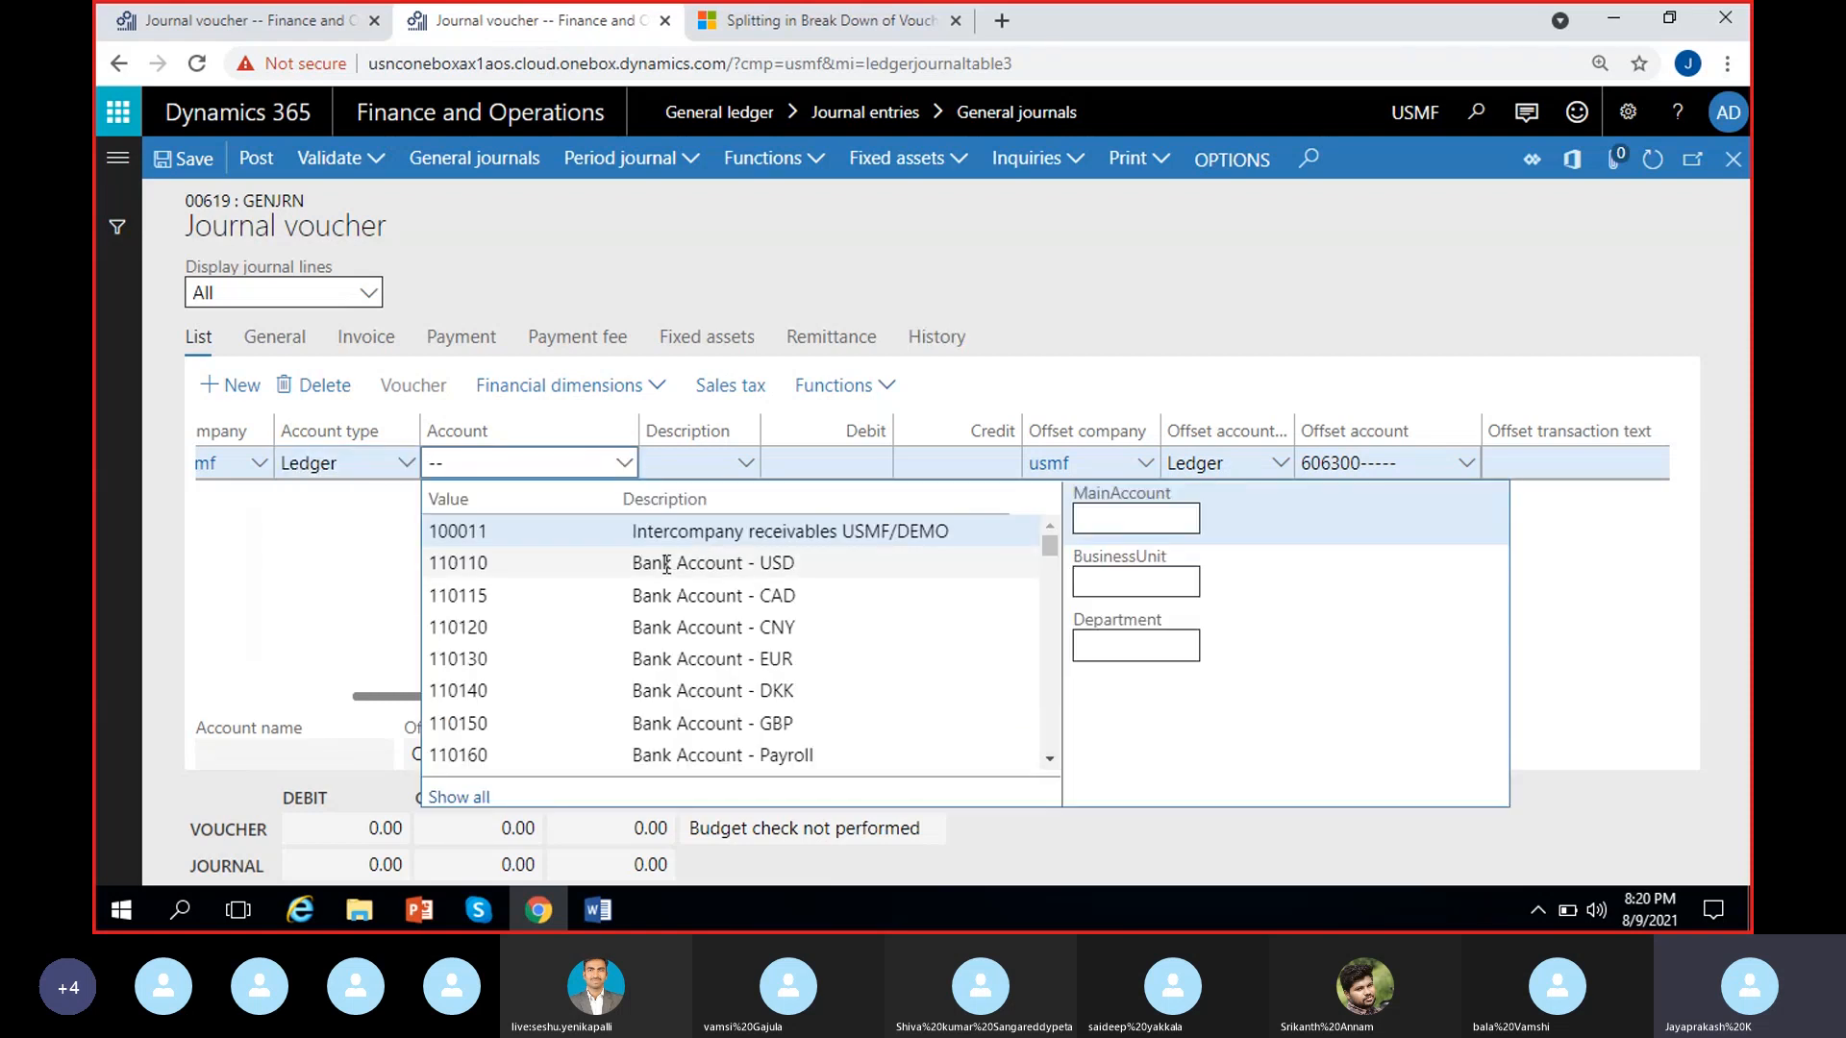
scroll(673, 577, "down", 3)
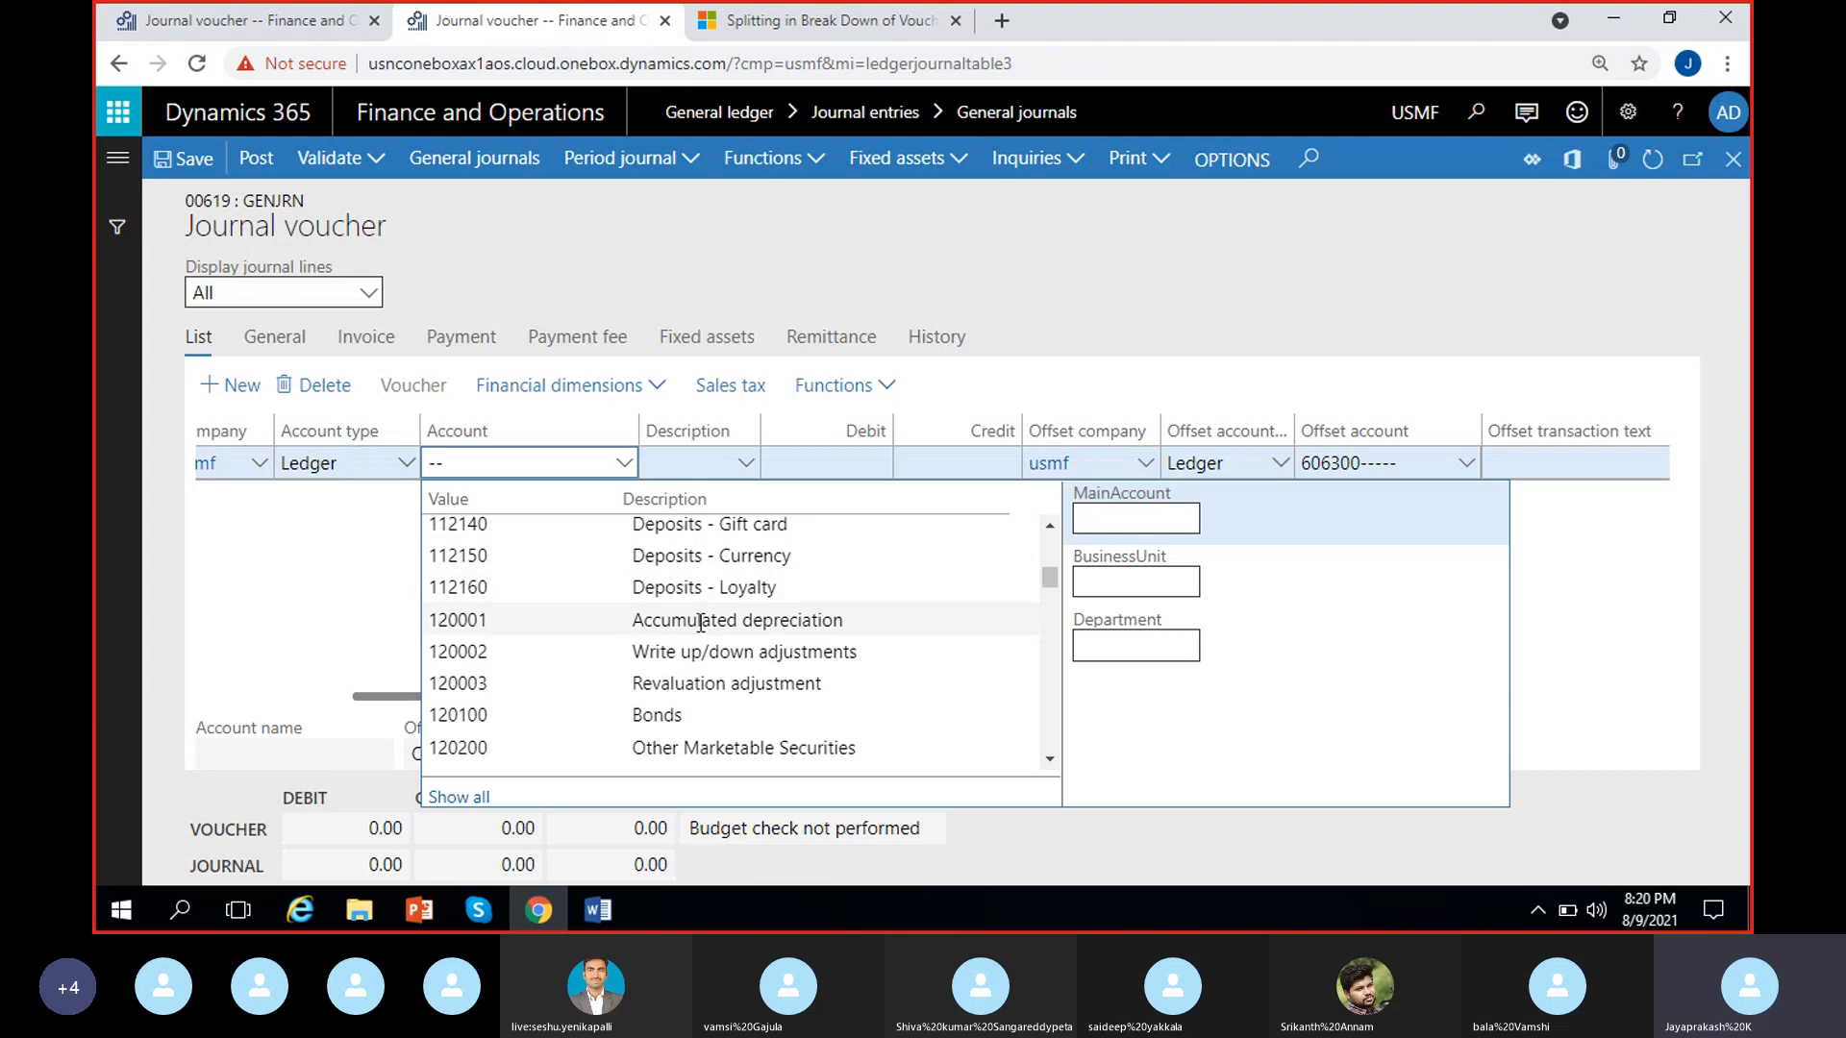
left_click(701, 624)
left_click(287, 579)
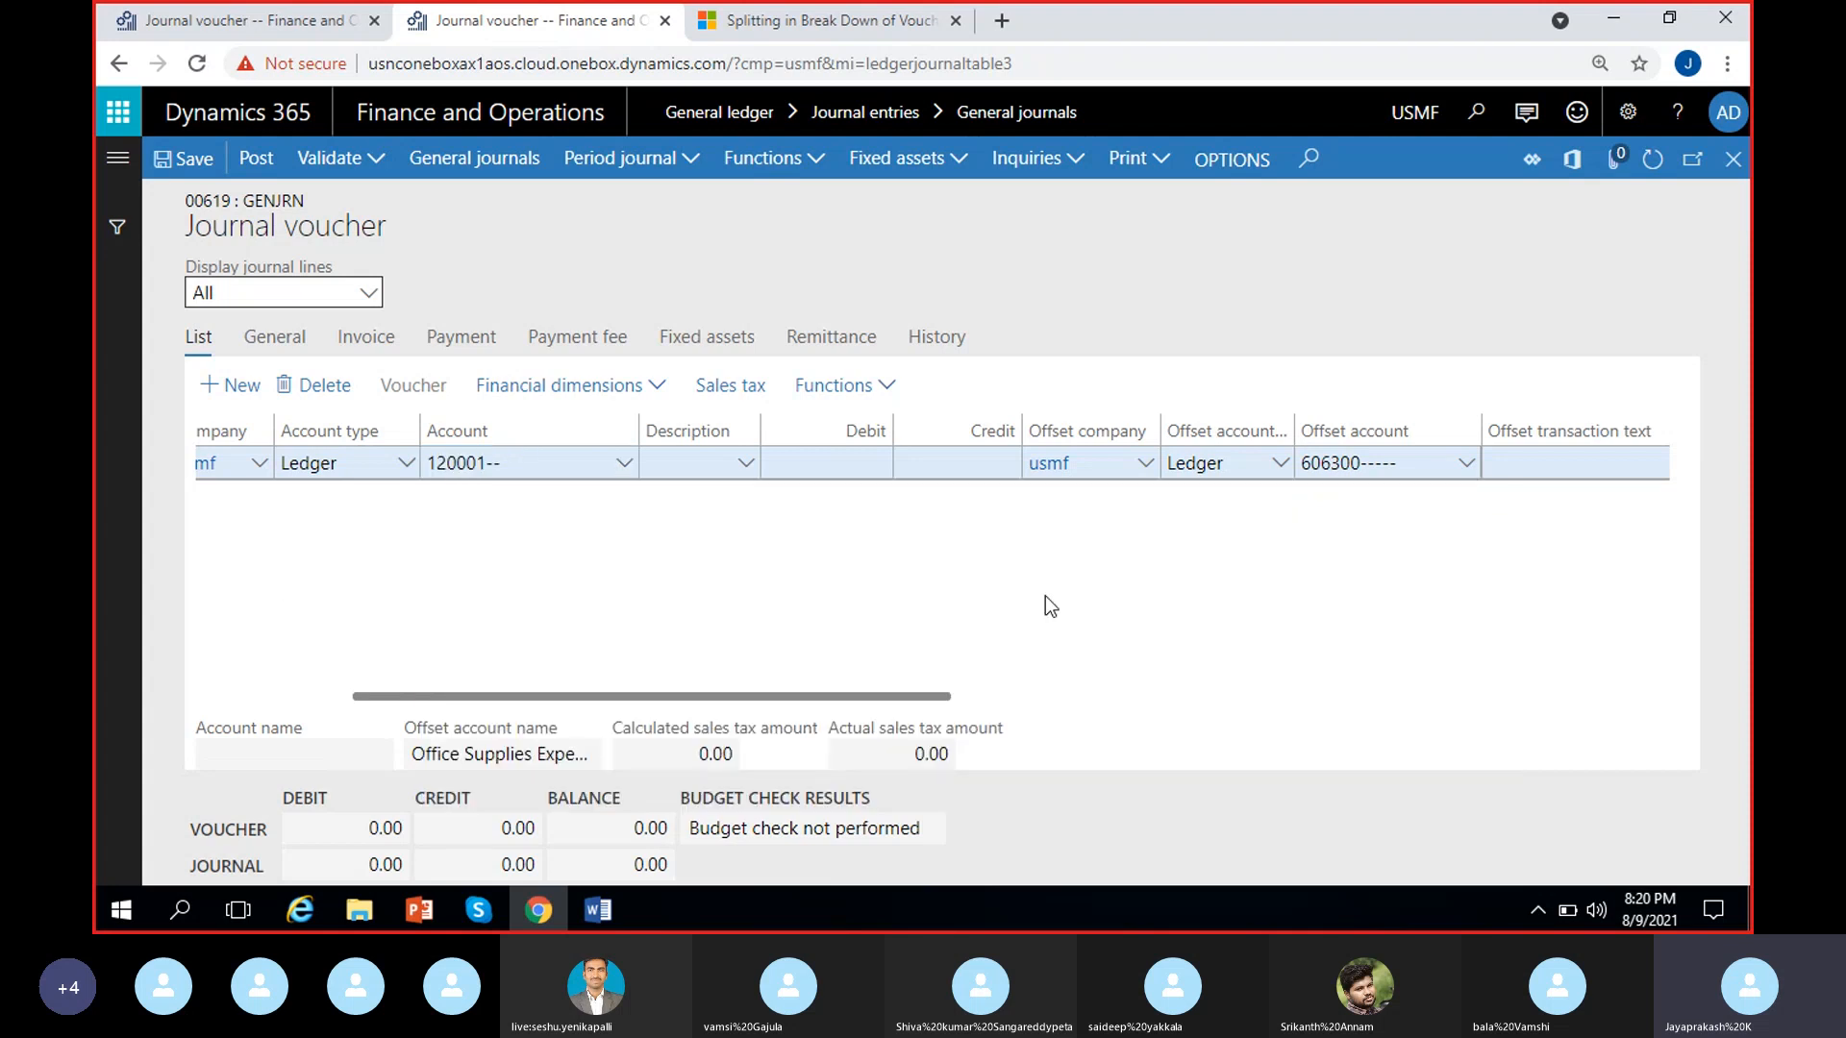
Set the voucher line's offset account type to Vendor and its offset account to 1001, Acme Office Supplies
left_click(1282, 465)
left_click(1200, 561)
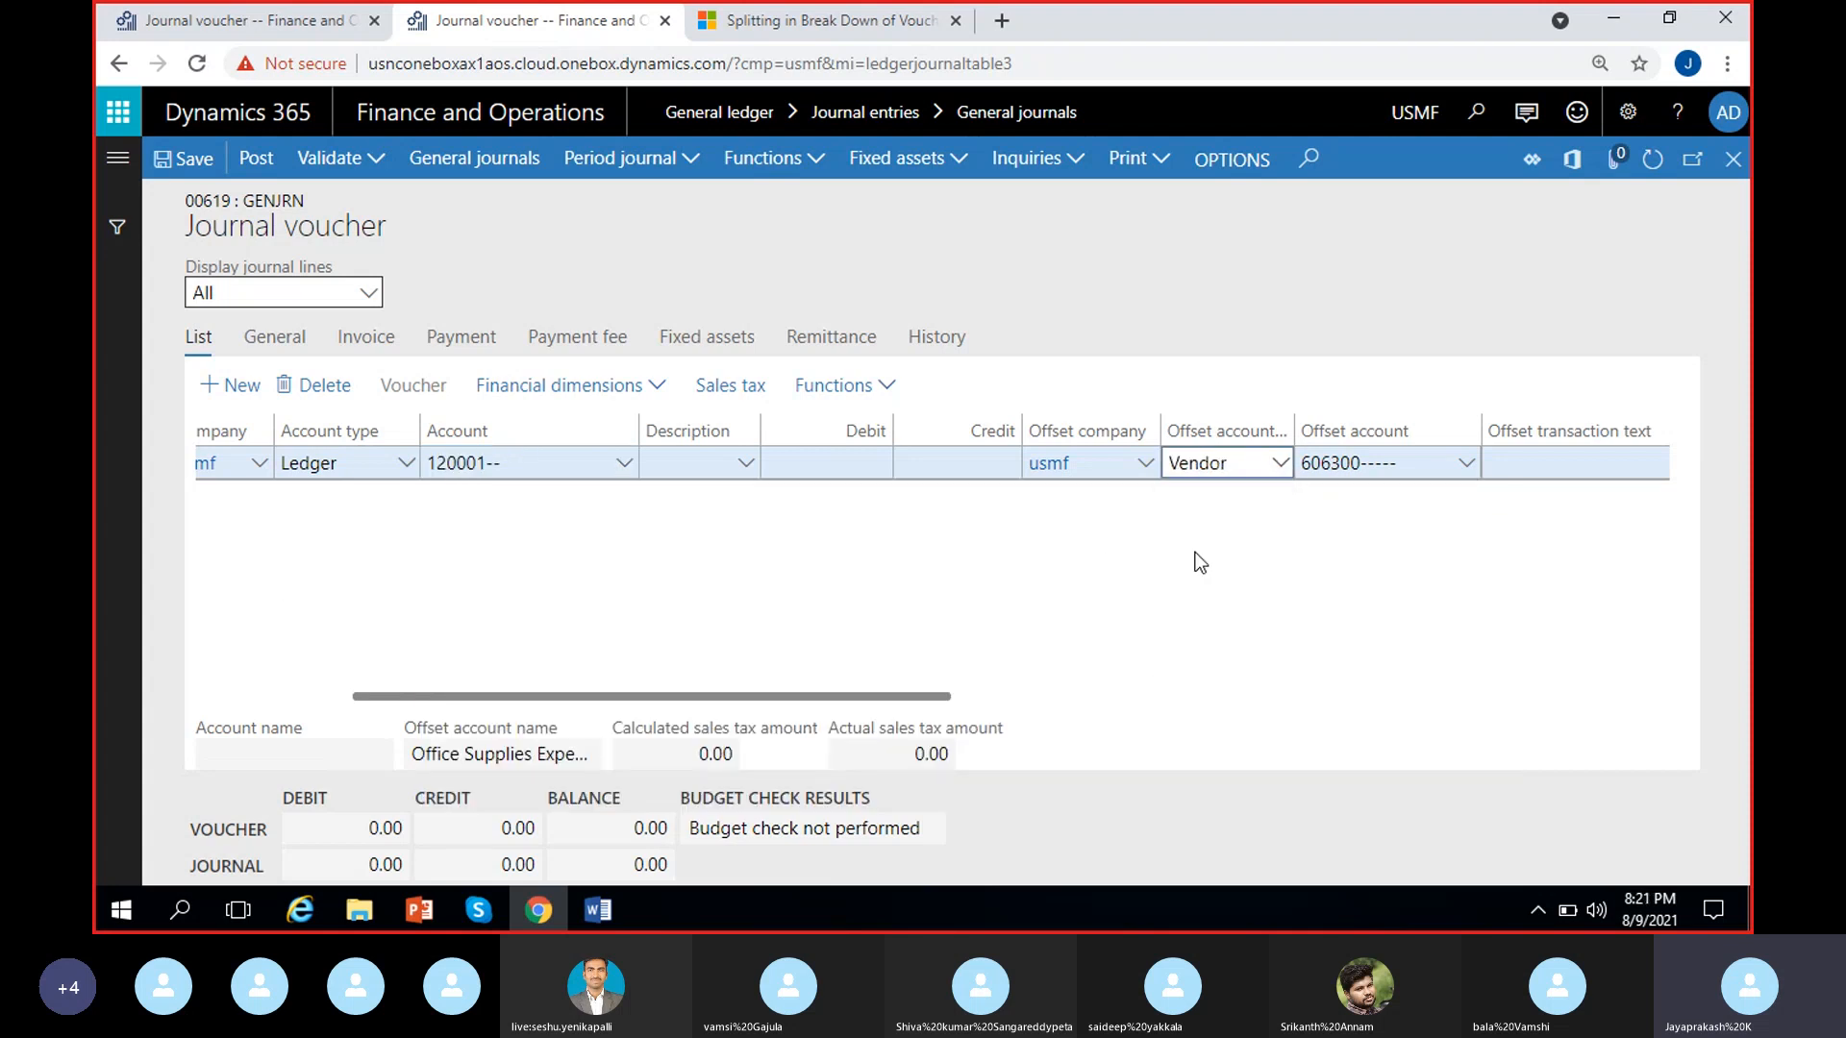
left_click(1467, 466)
left_click(1466, 465)
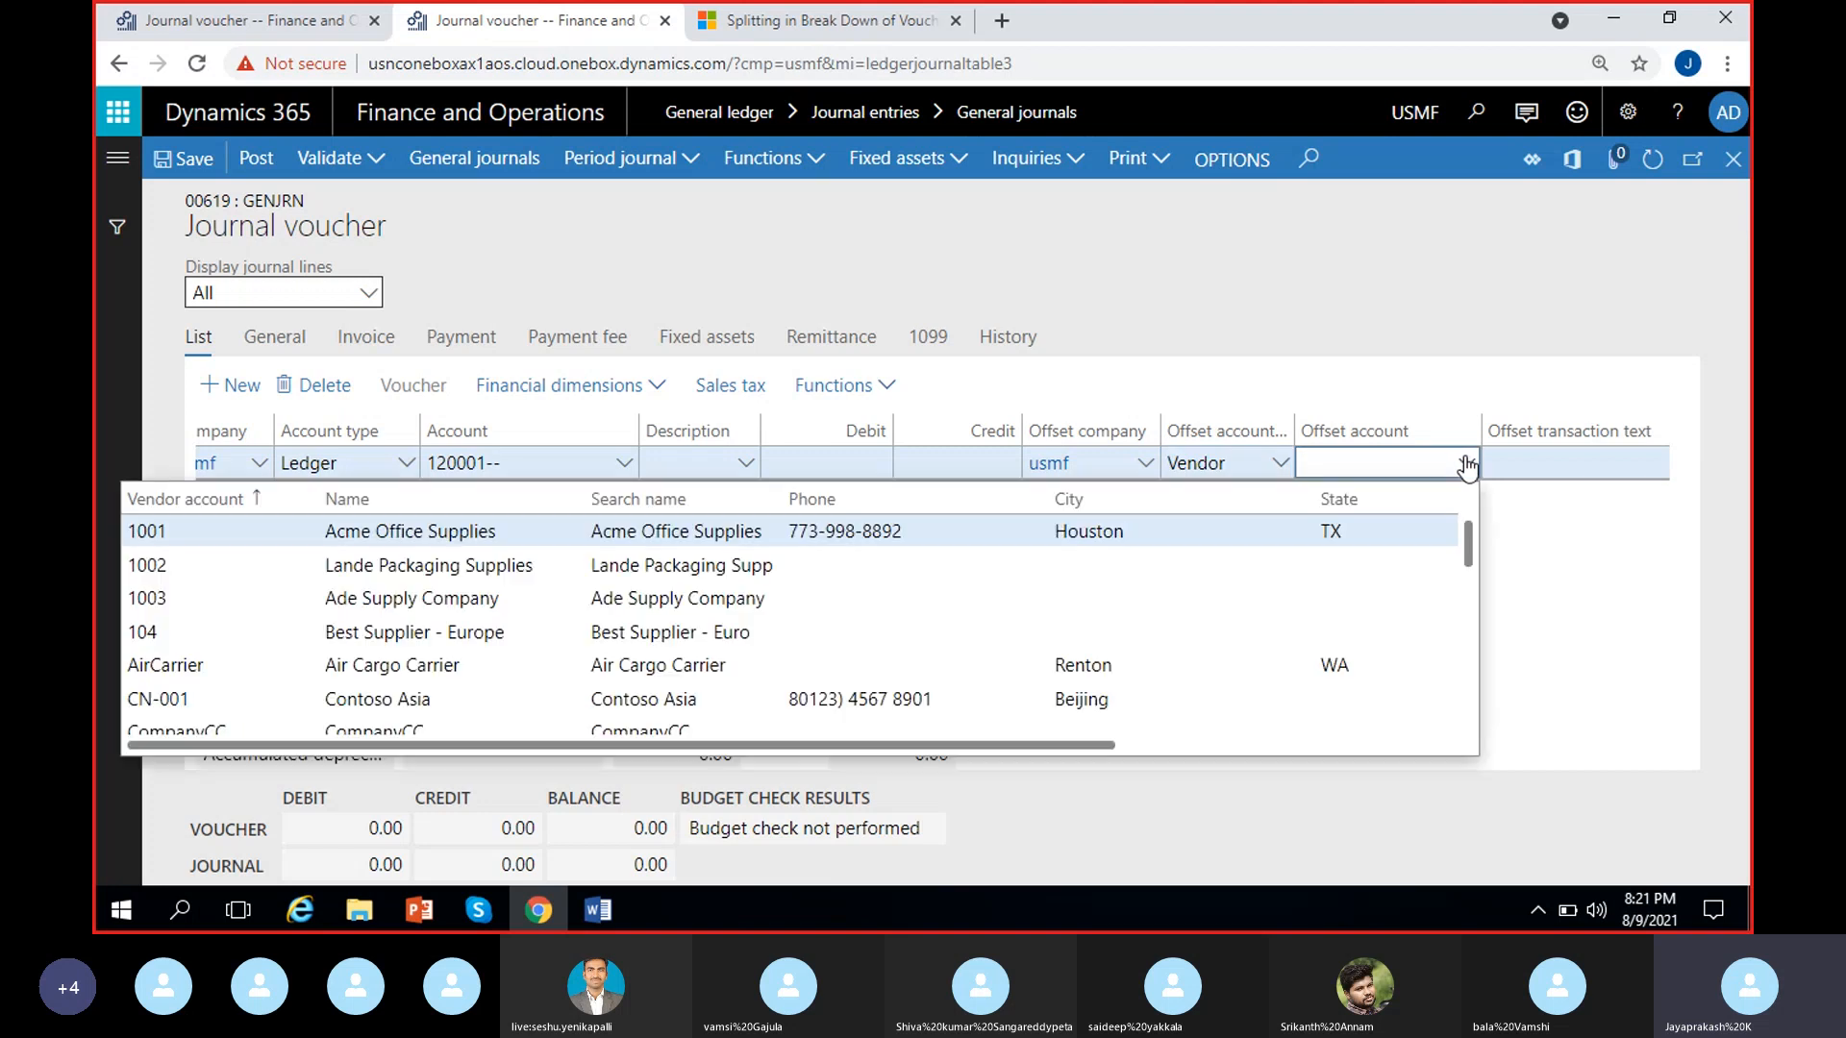
left_click(1026, 532)
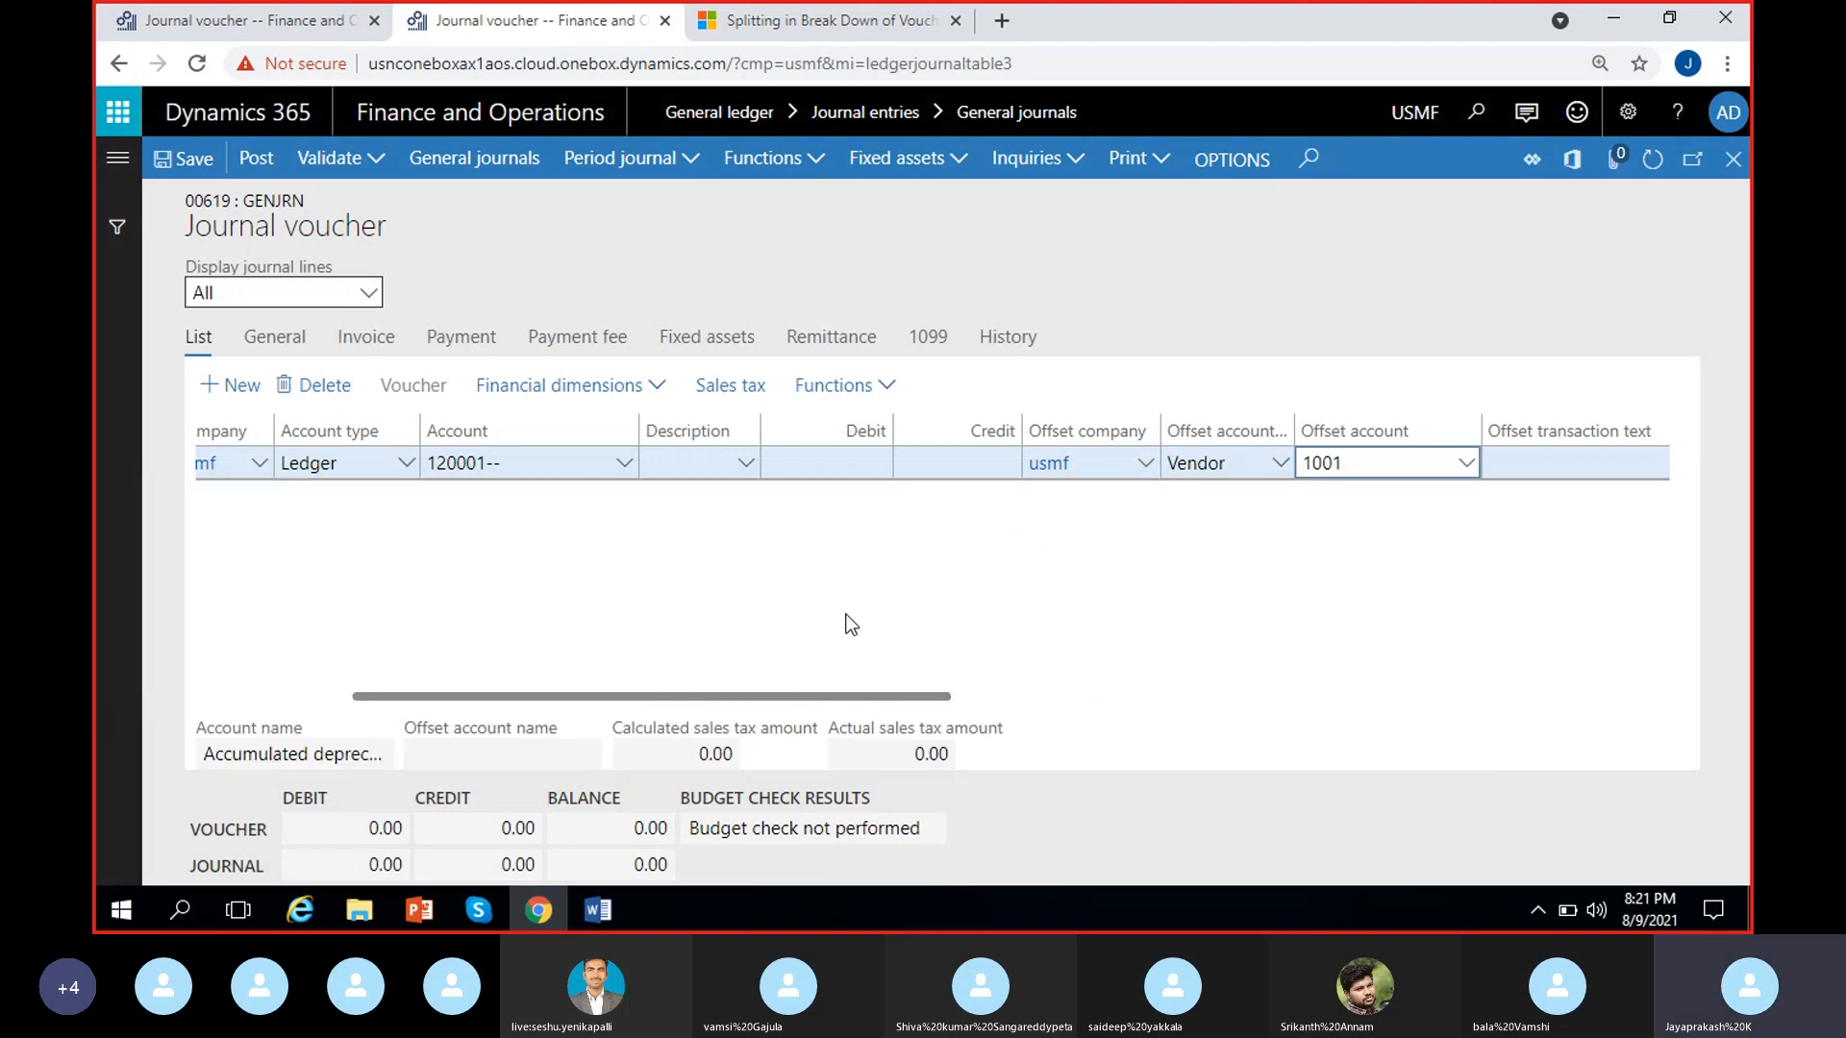
Check the financial dimension choices for the line with a vendor offset, and review its ledger account and offset account
left_click(666, 389)
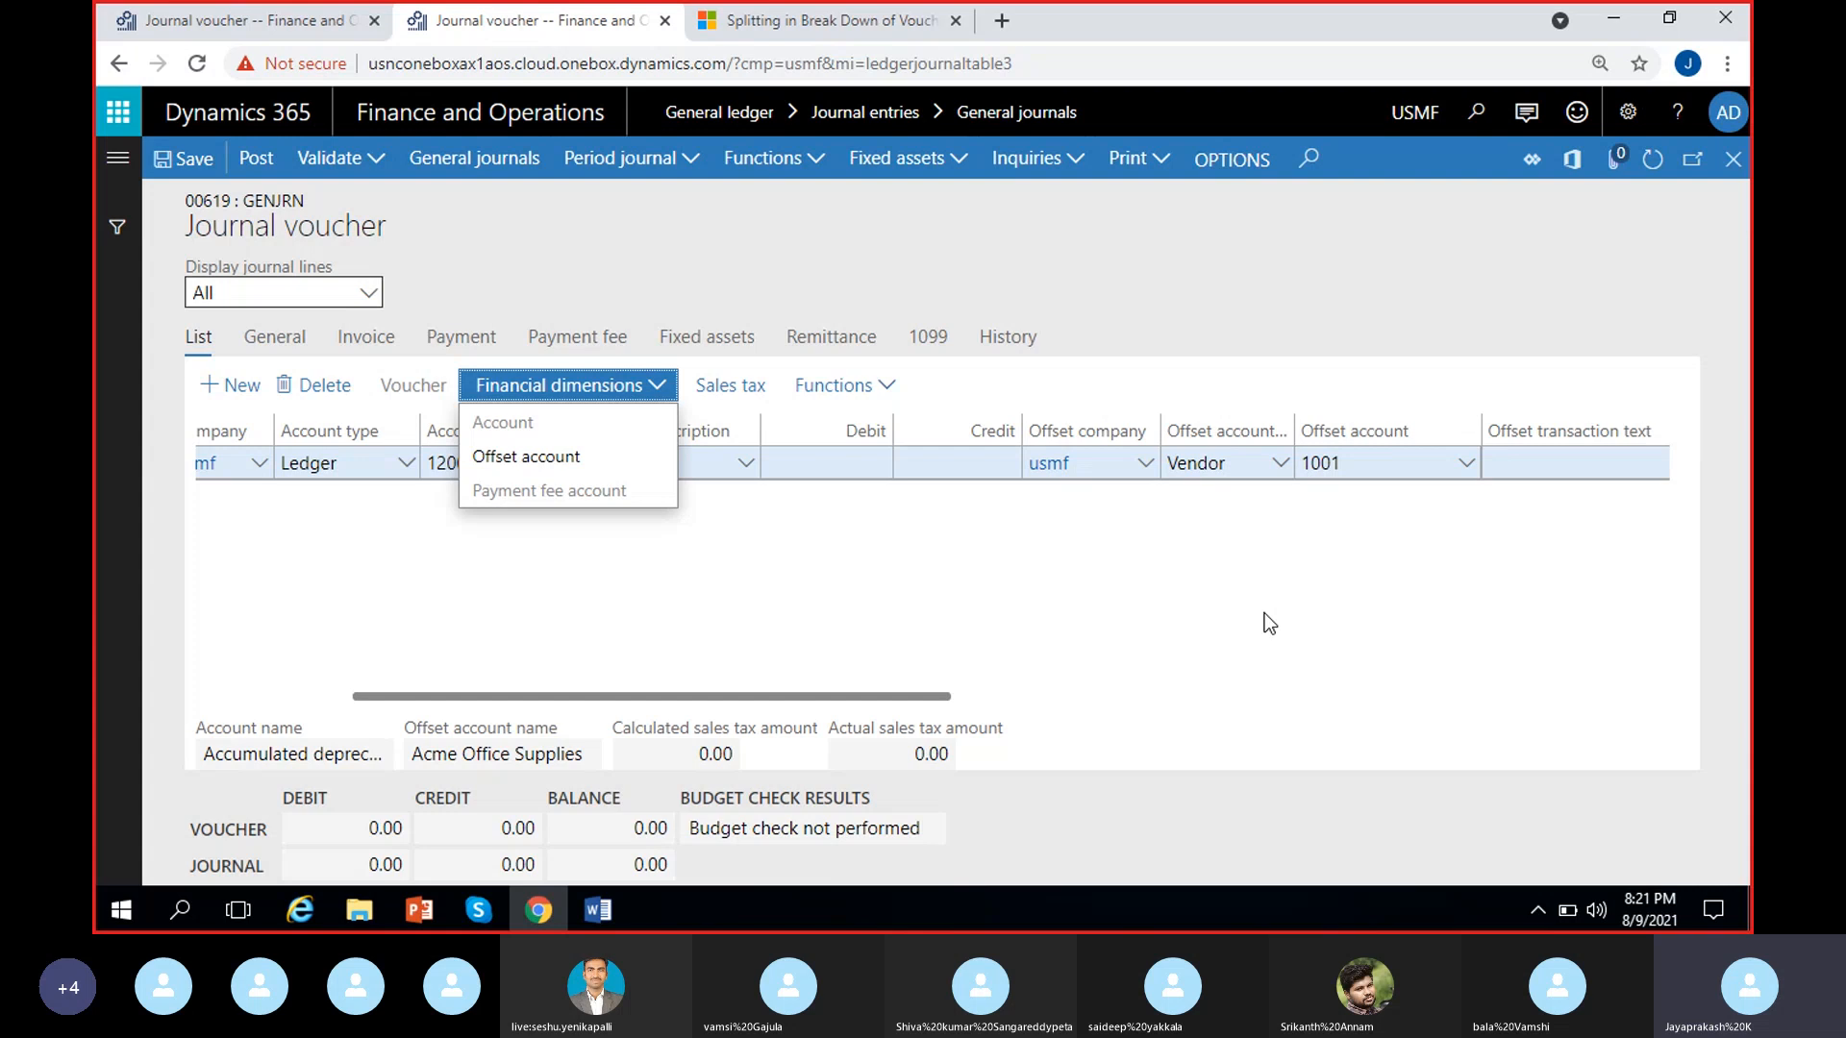
left_click(961, 604)
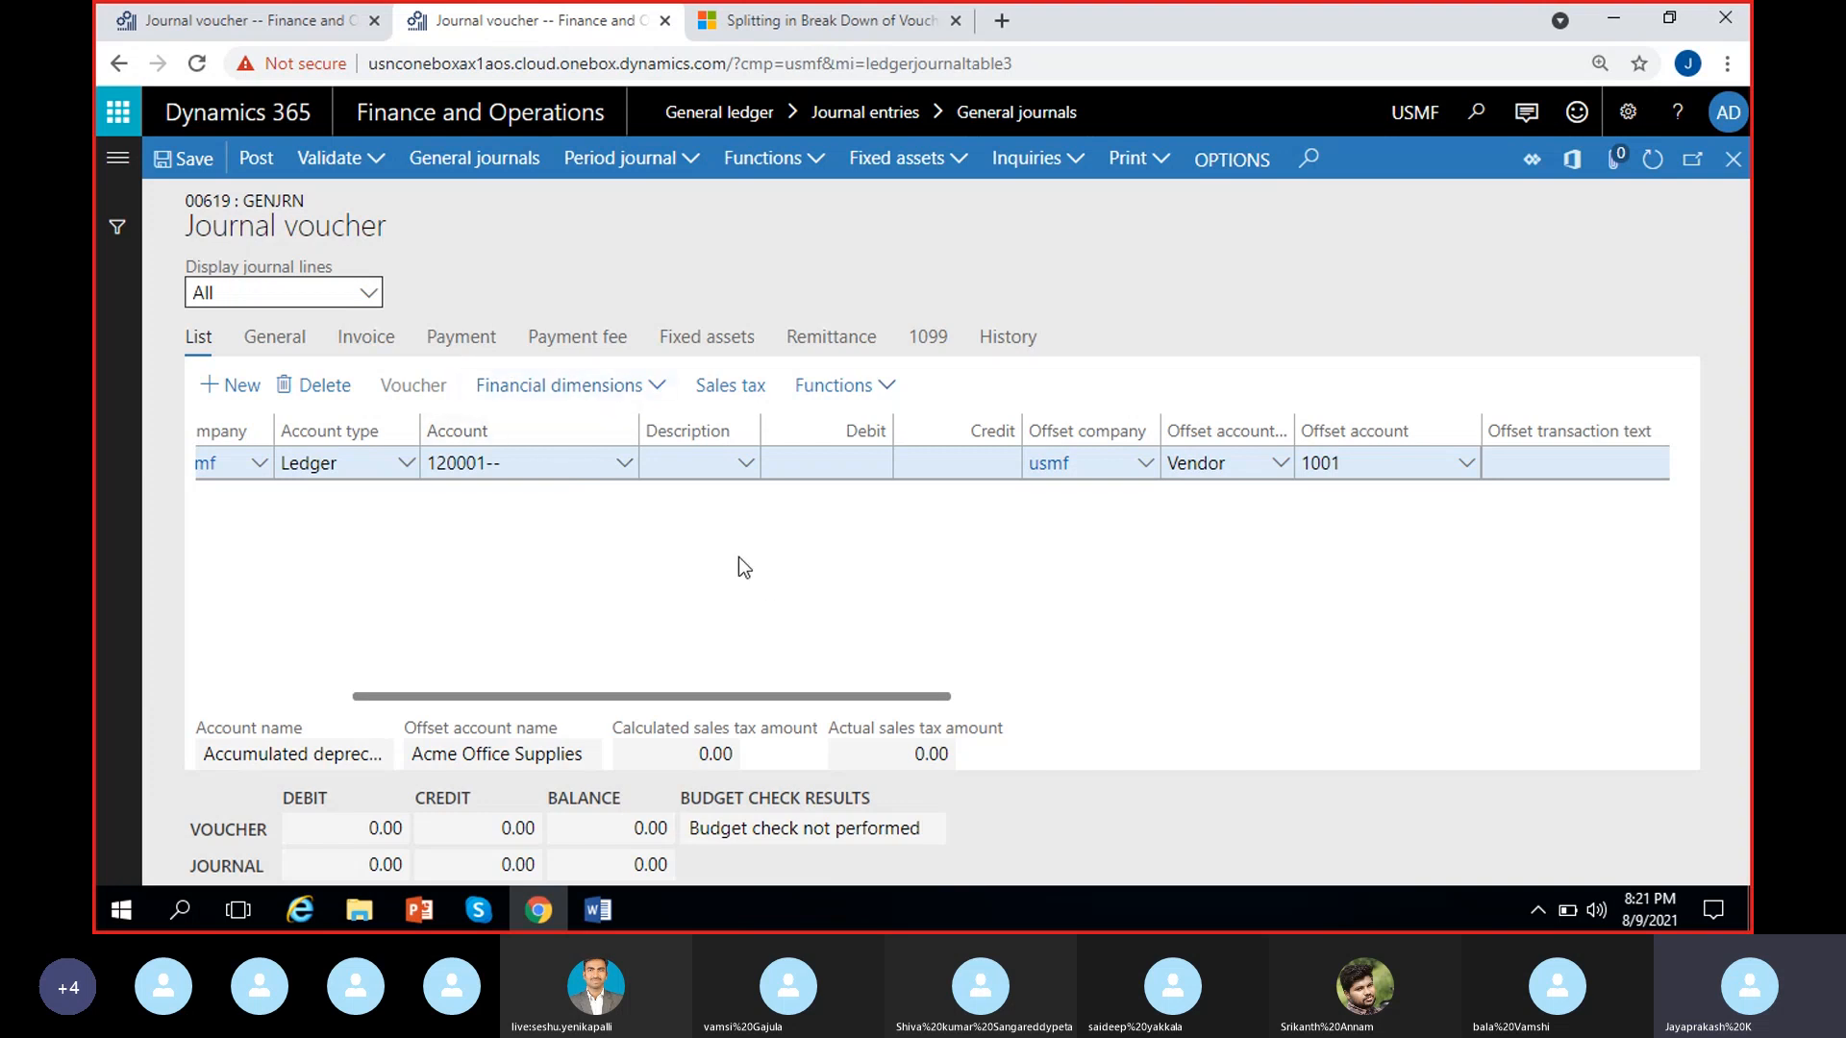
left_click(625, 469)
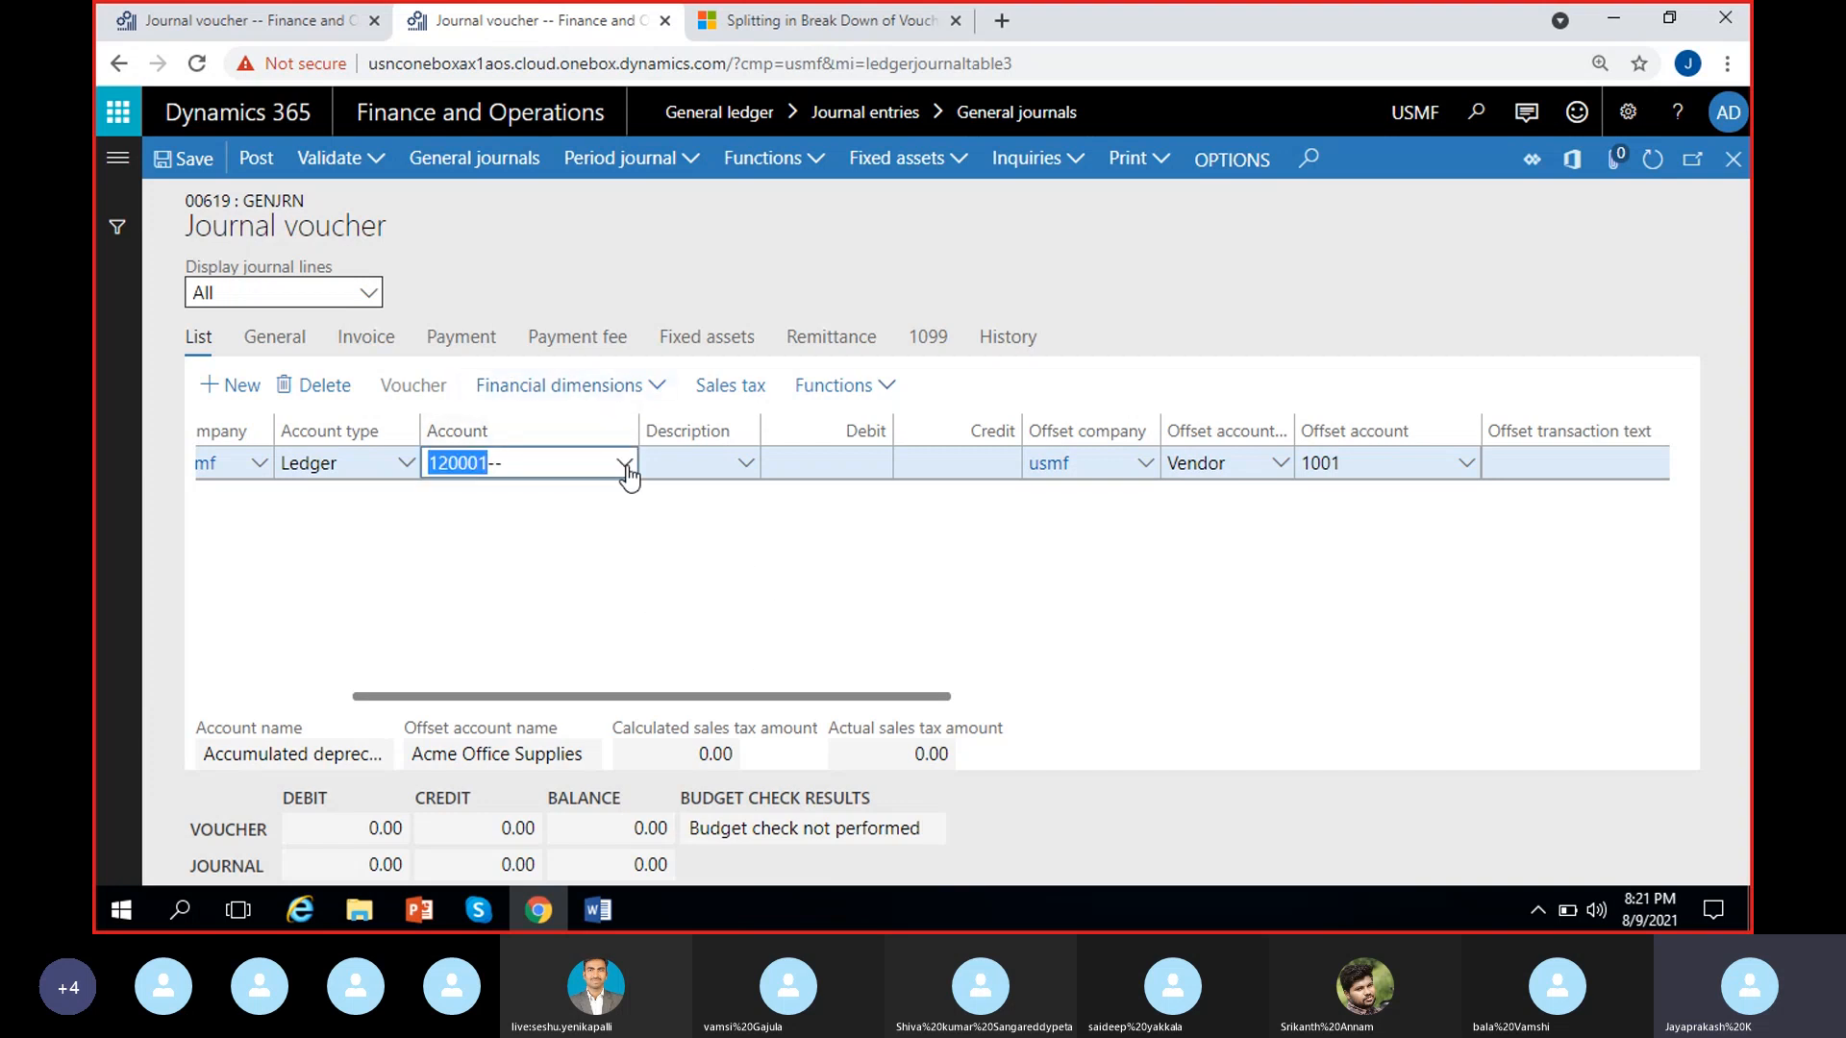
left_click(302, 565)
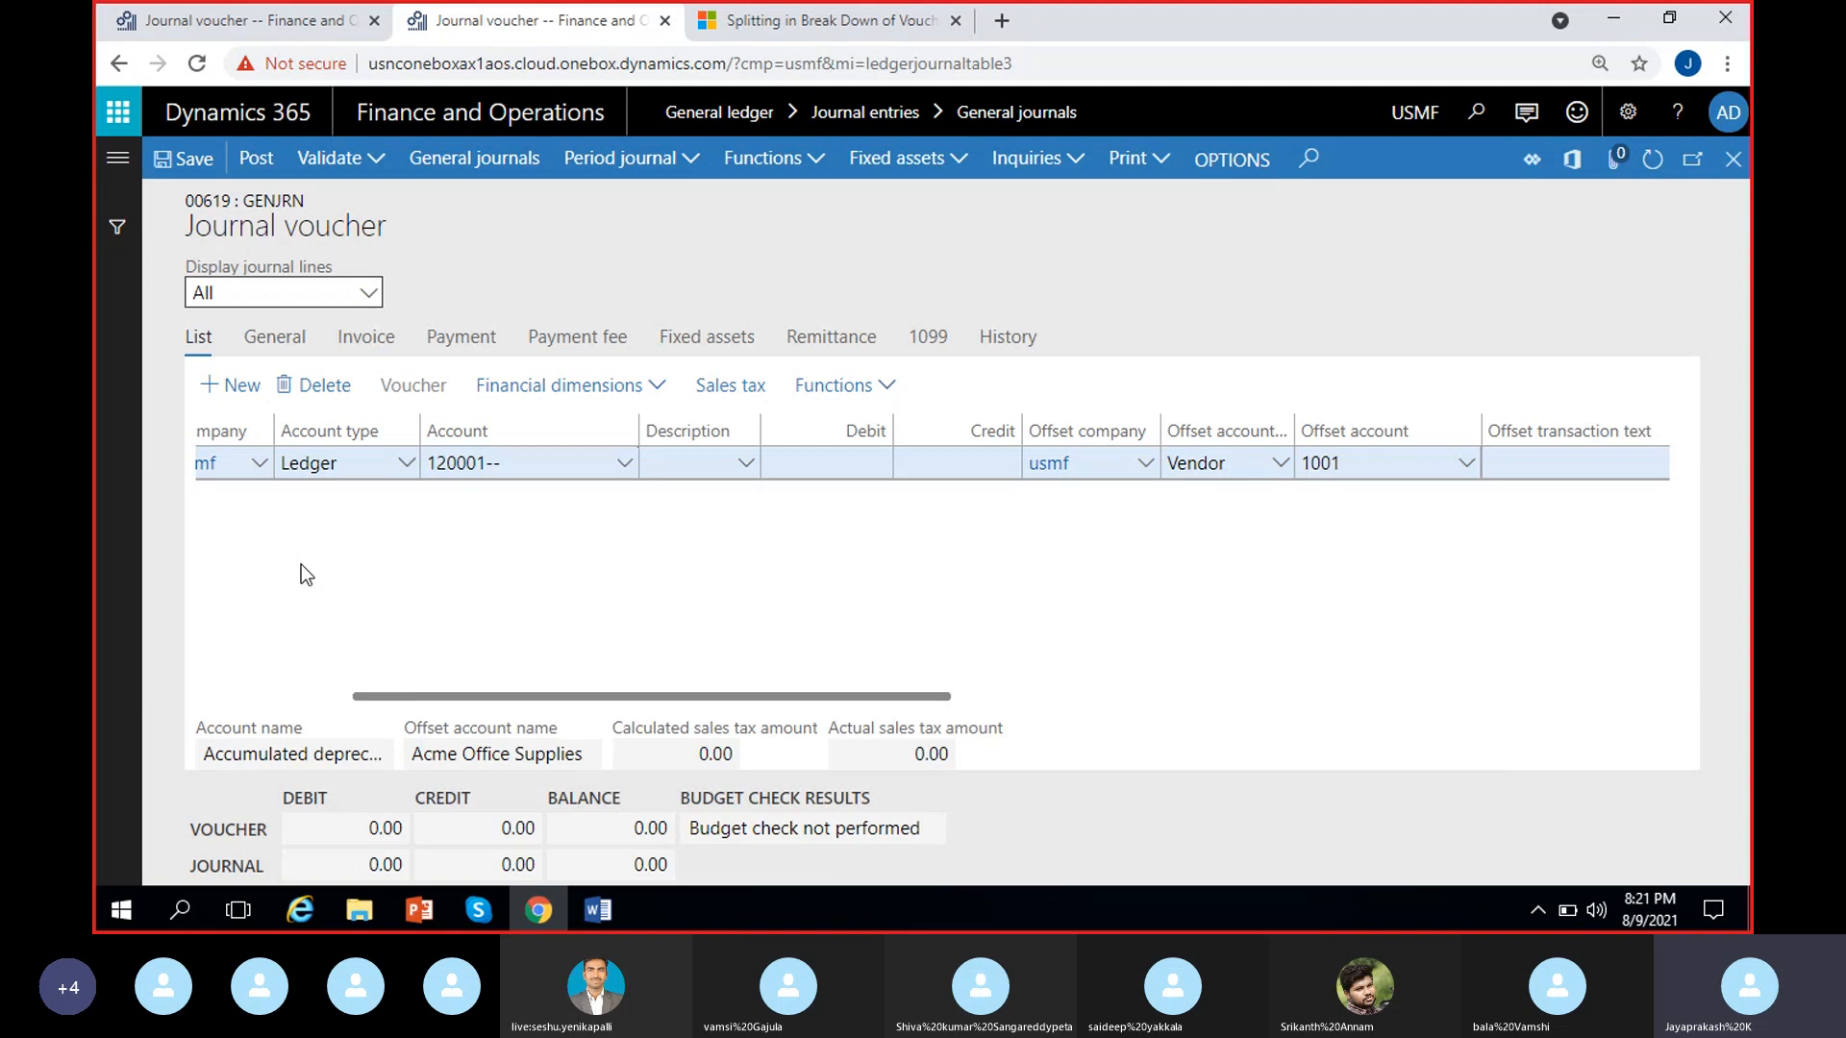
left_click(1384, 477)
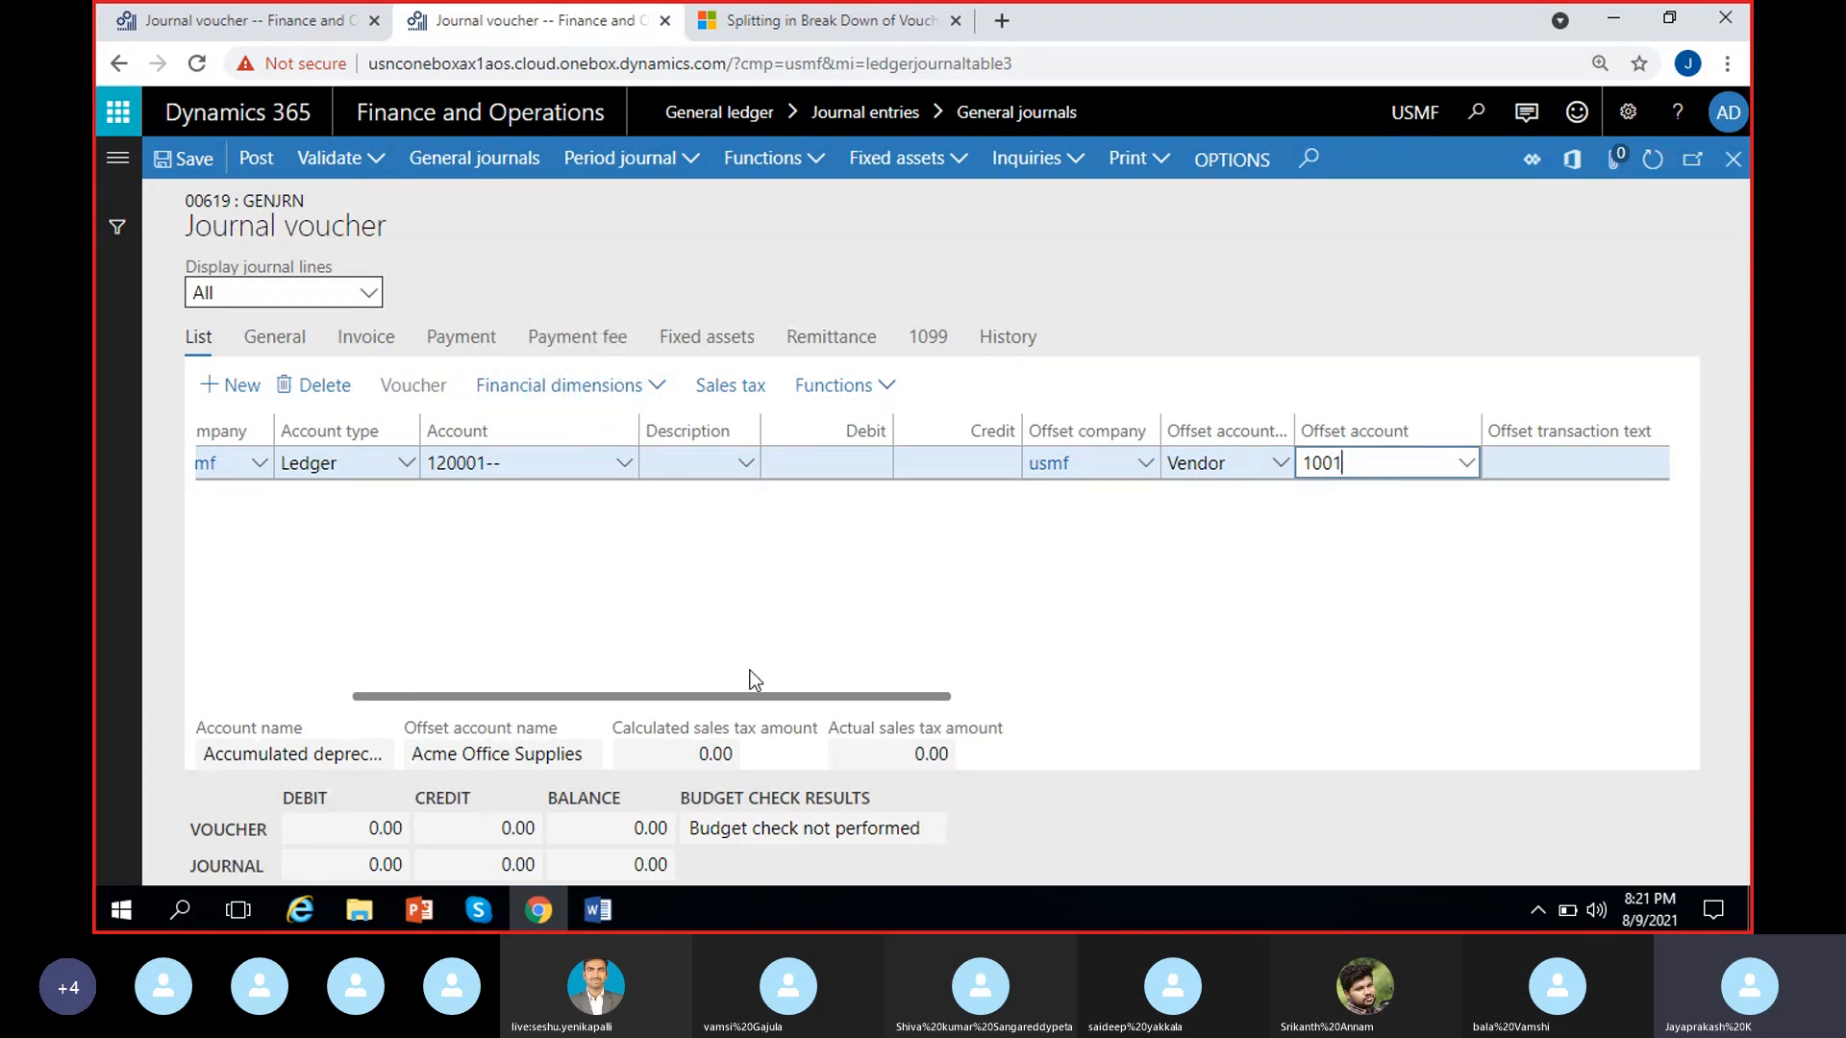
Return to the MRF journal voucher and view the sales tax transactions of the selected line GenJour-000009
left_click(290, 14)
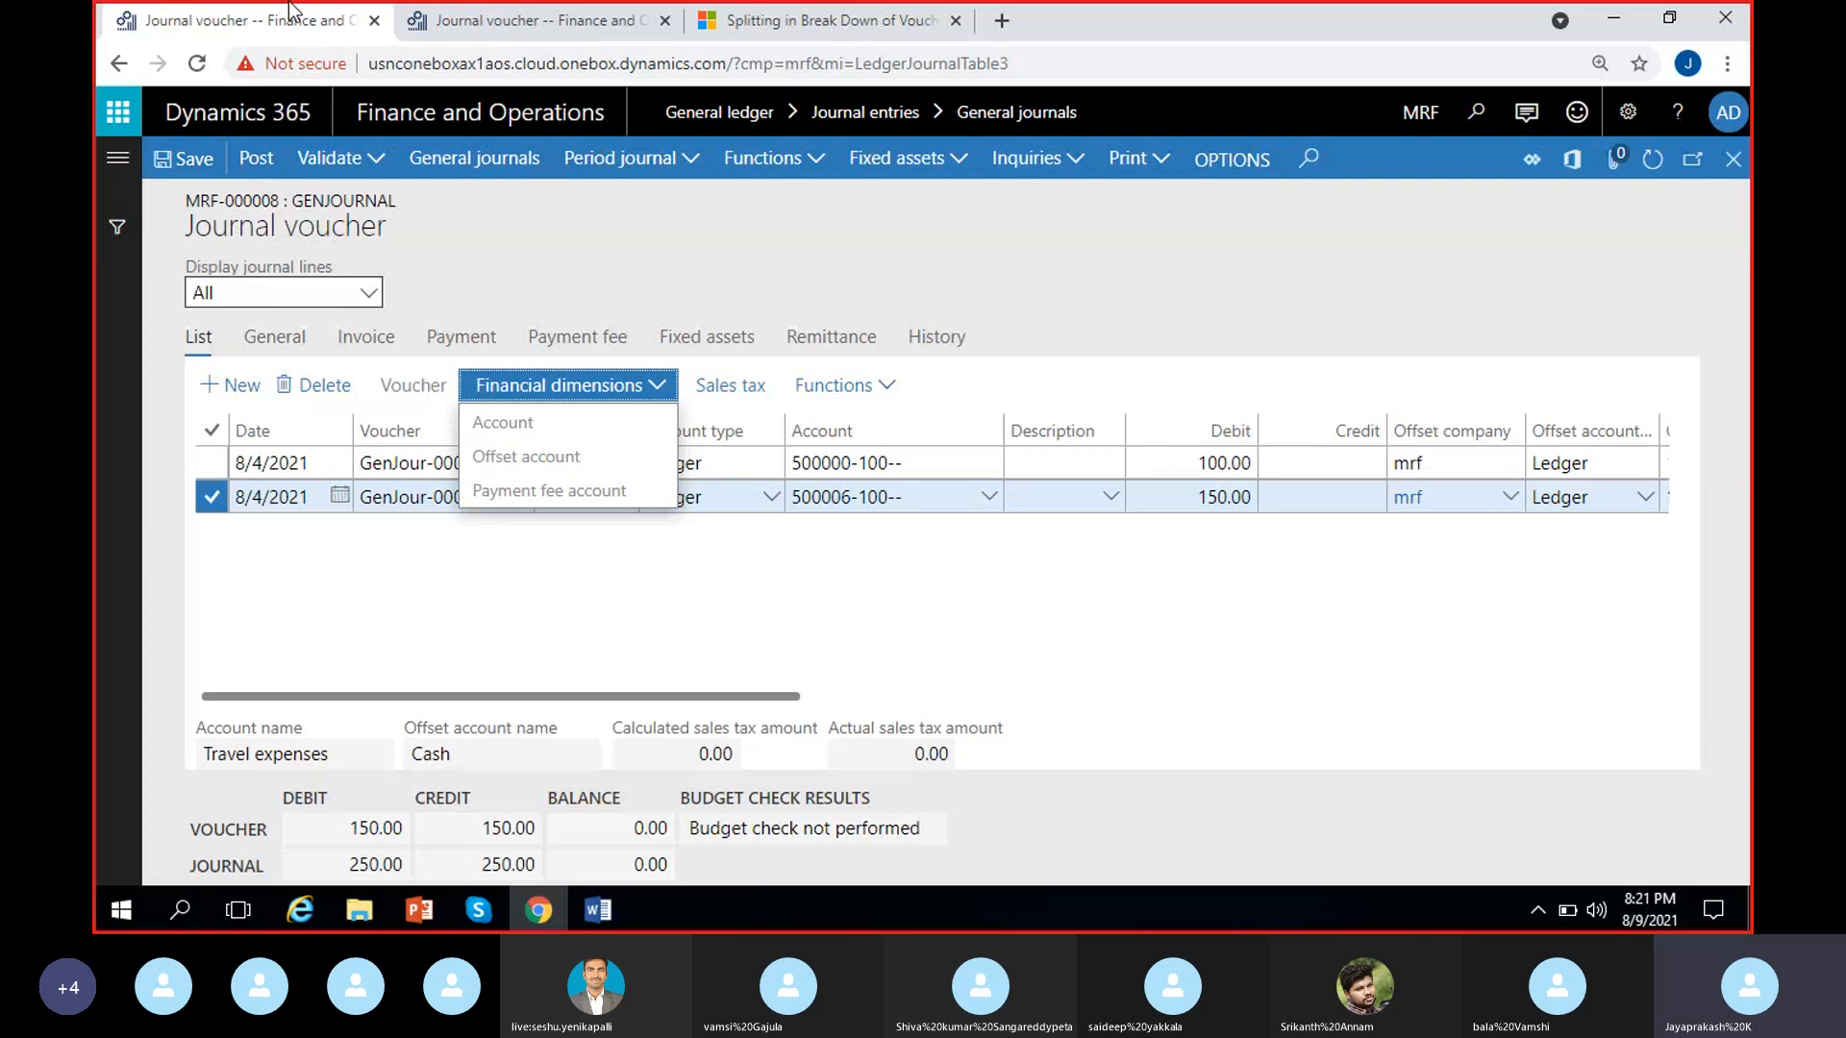
left_click(927, 590)
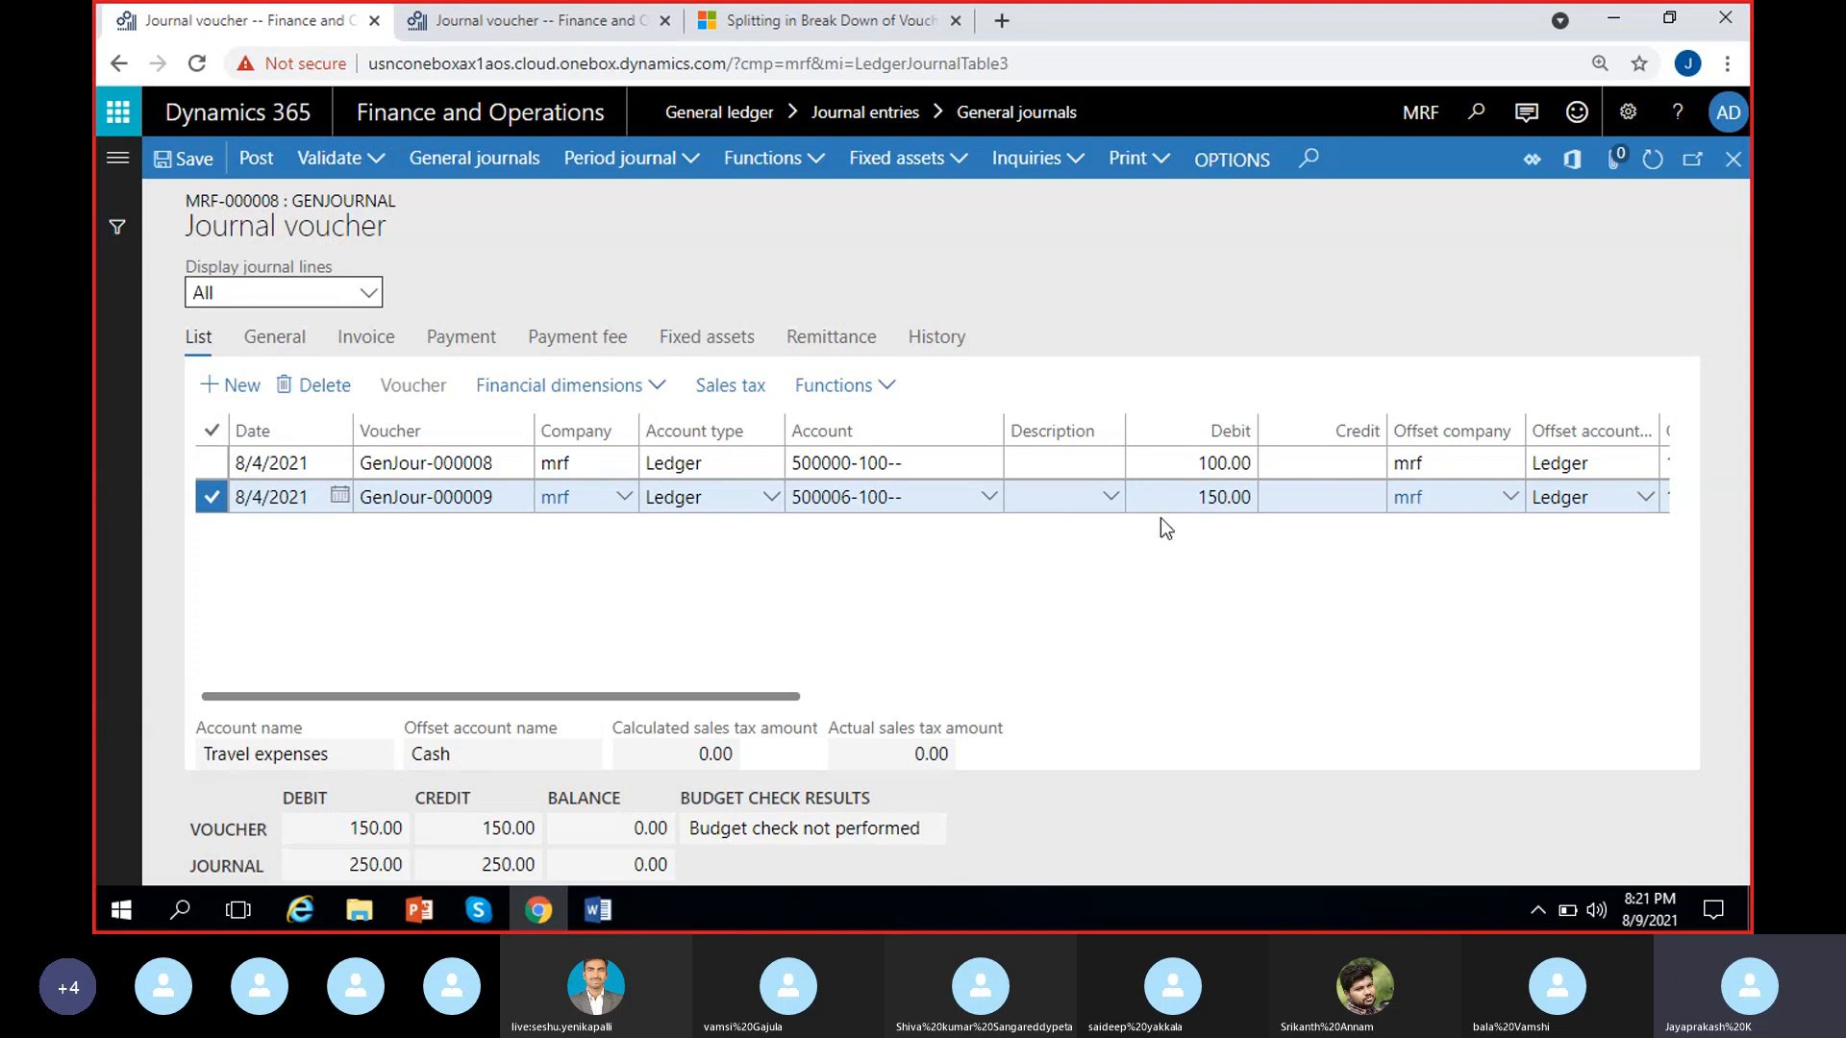
left_click(742, 389)
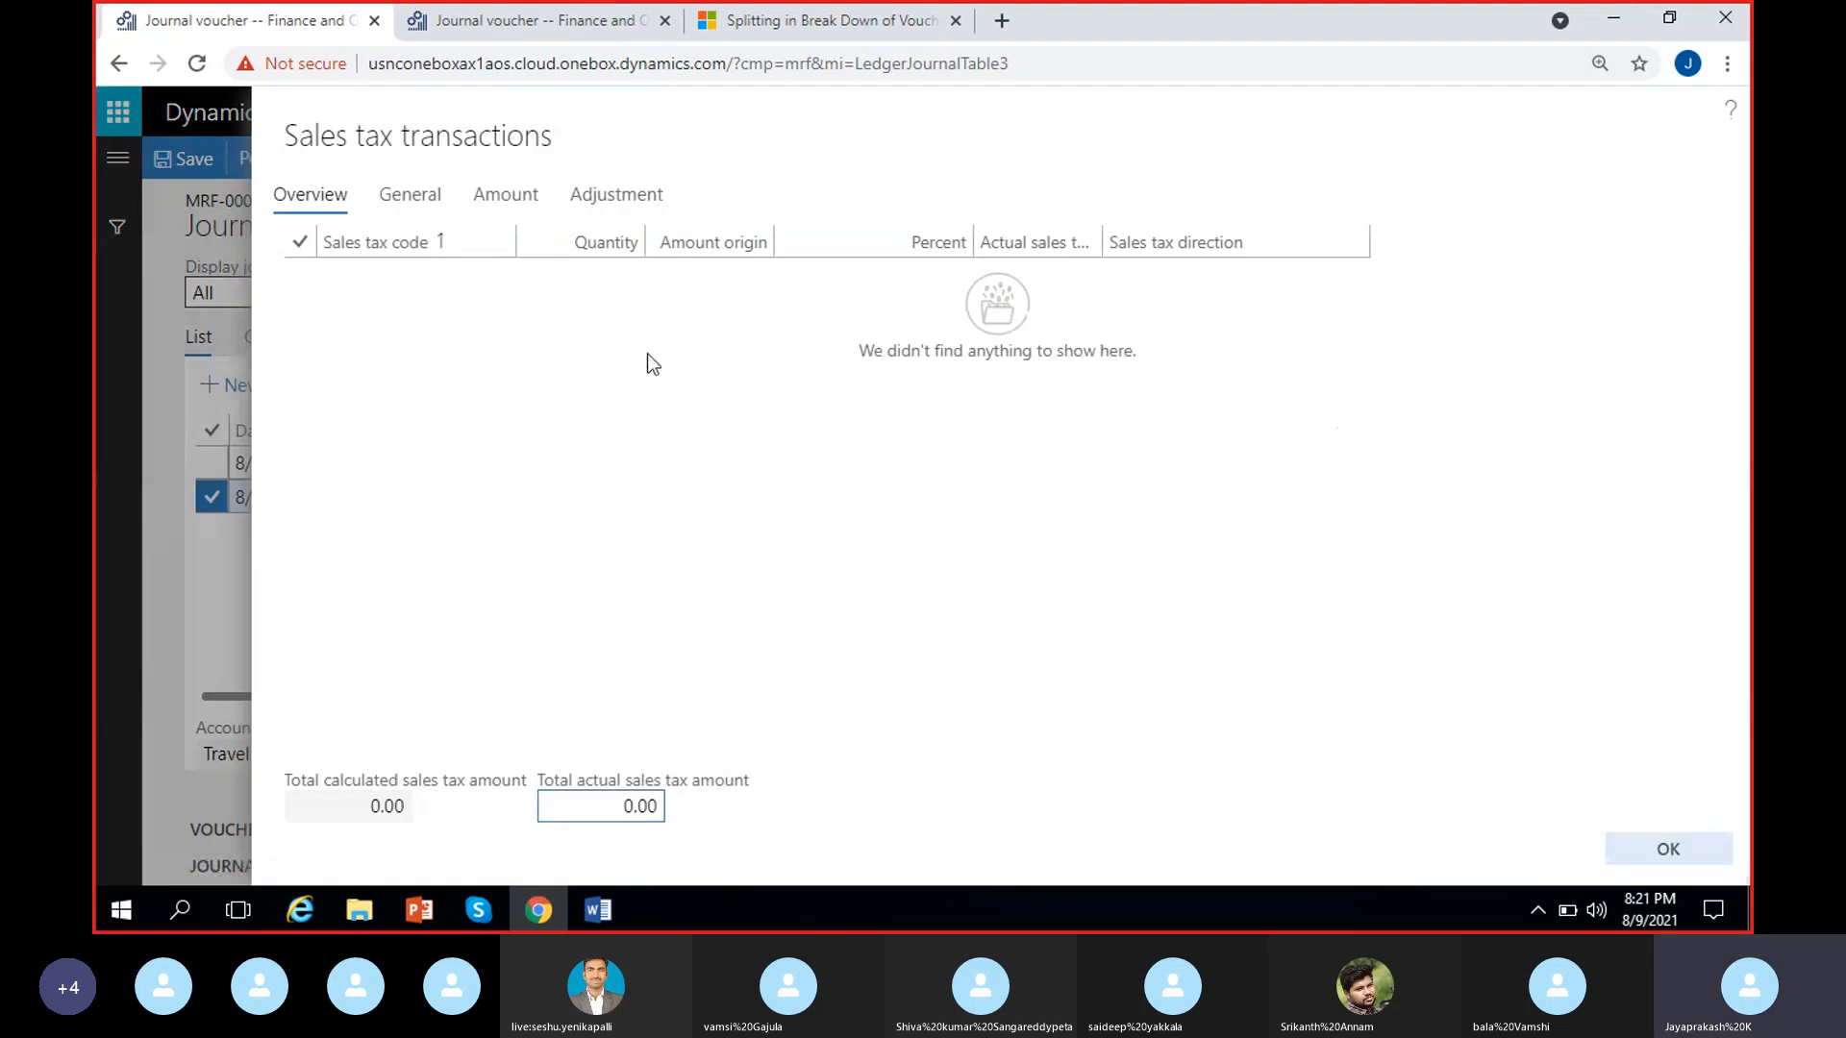
Close the sales tax transactions and review the functions available for the GenJour-000009 voucher line
left_click(431, 290)
left_click(1663, 849)
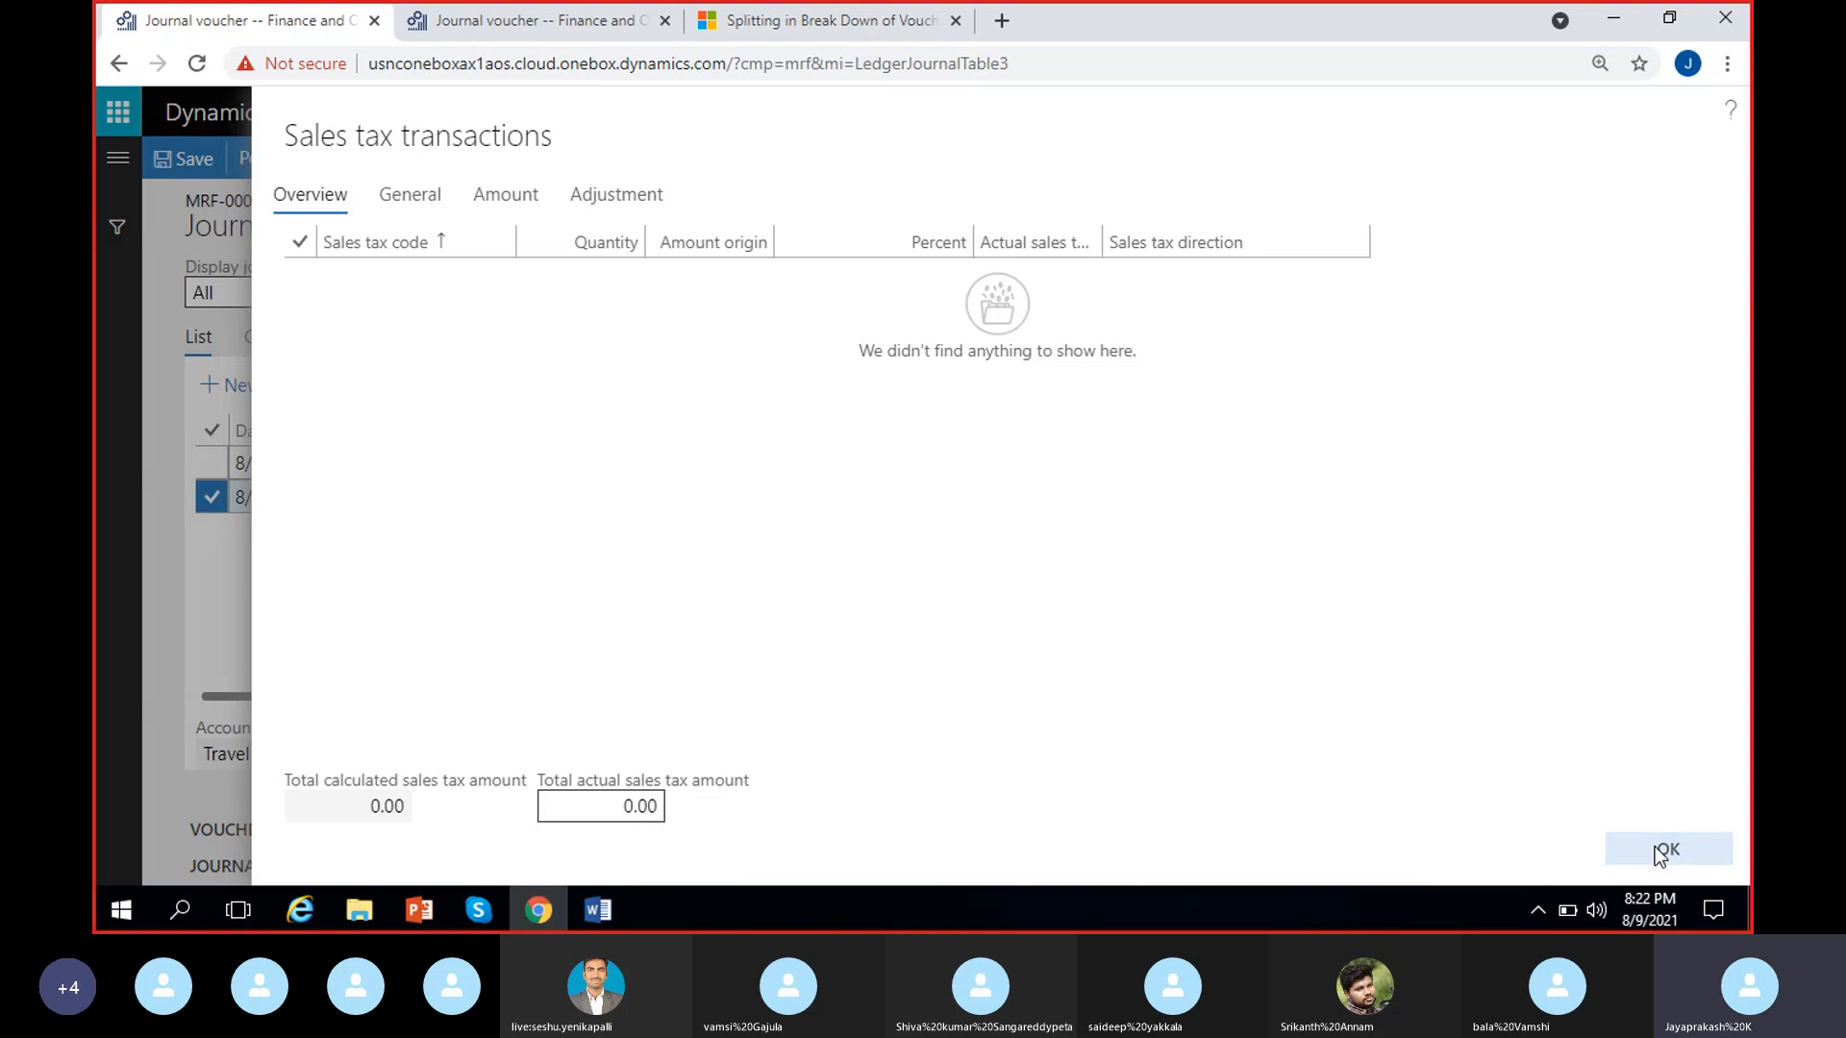
left_click(865, 568)
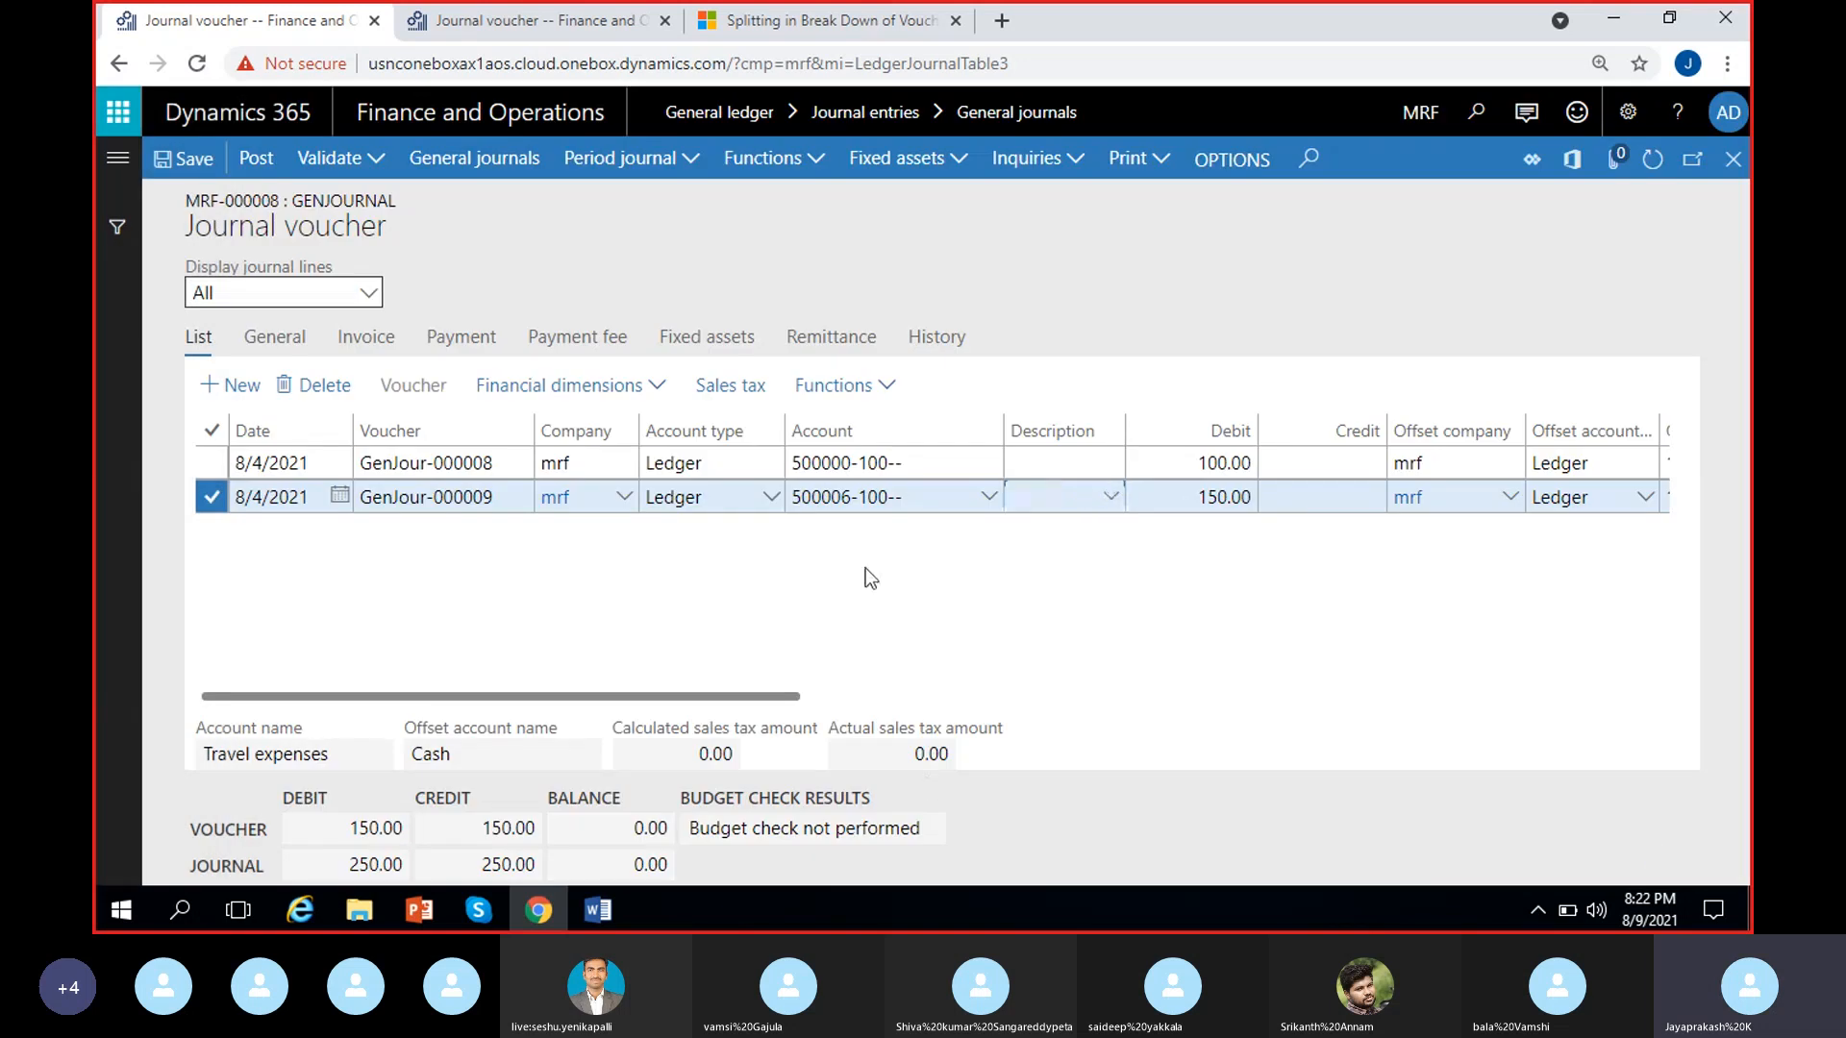
left_click(885, 389)
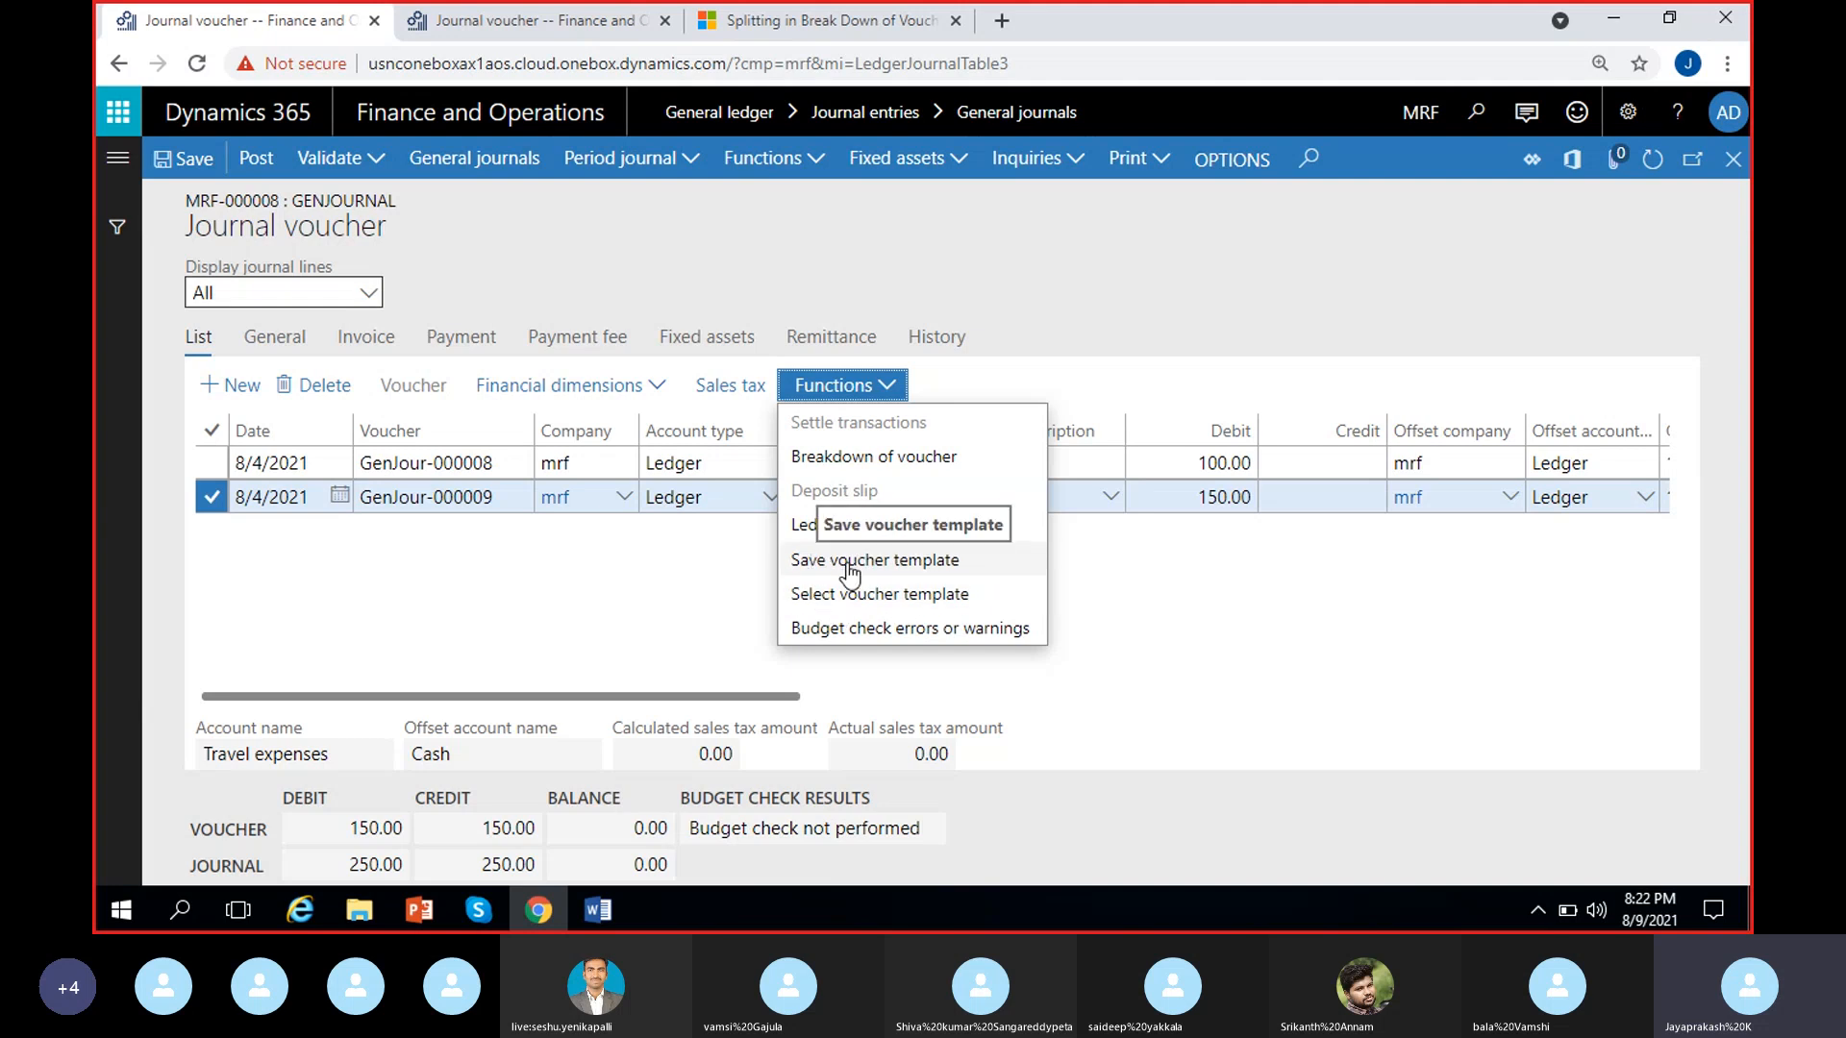
left_click(325, 559)
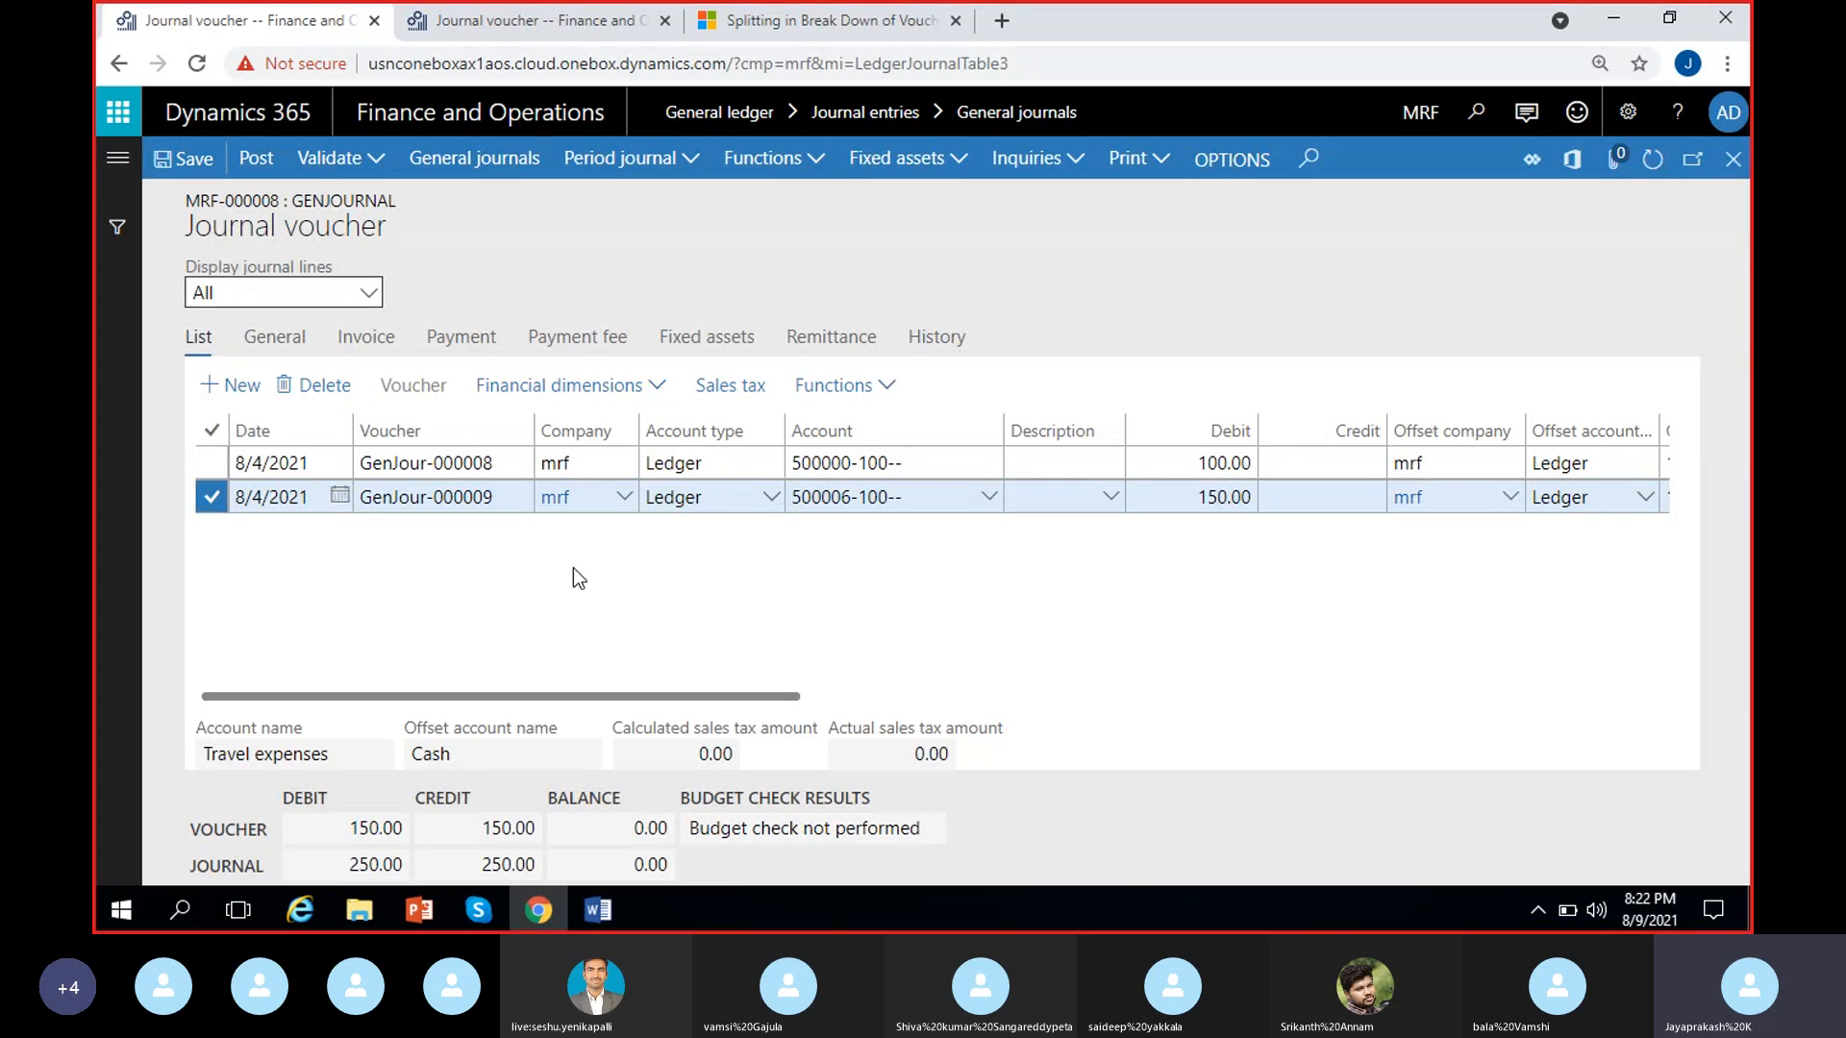
Save the GenJour-000009 line as a voucher template with template type Amount
left_click(887, 394)
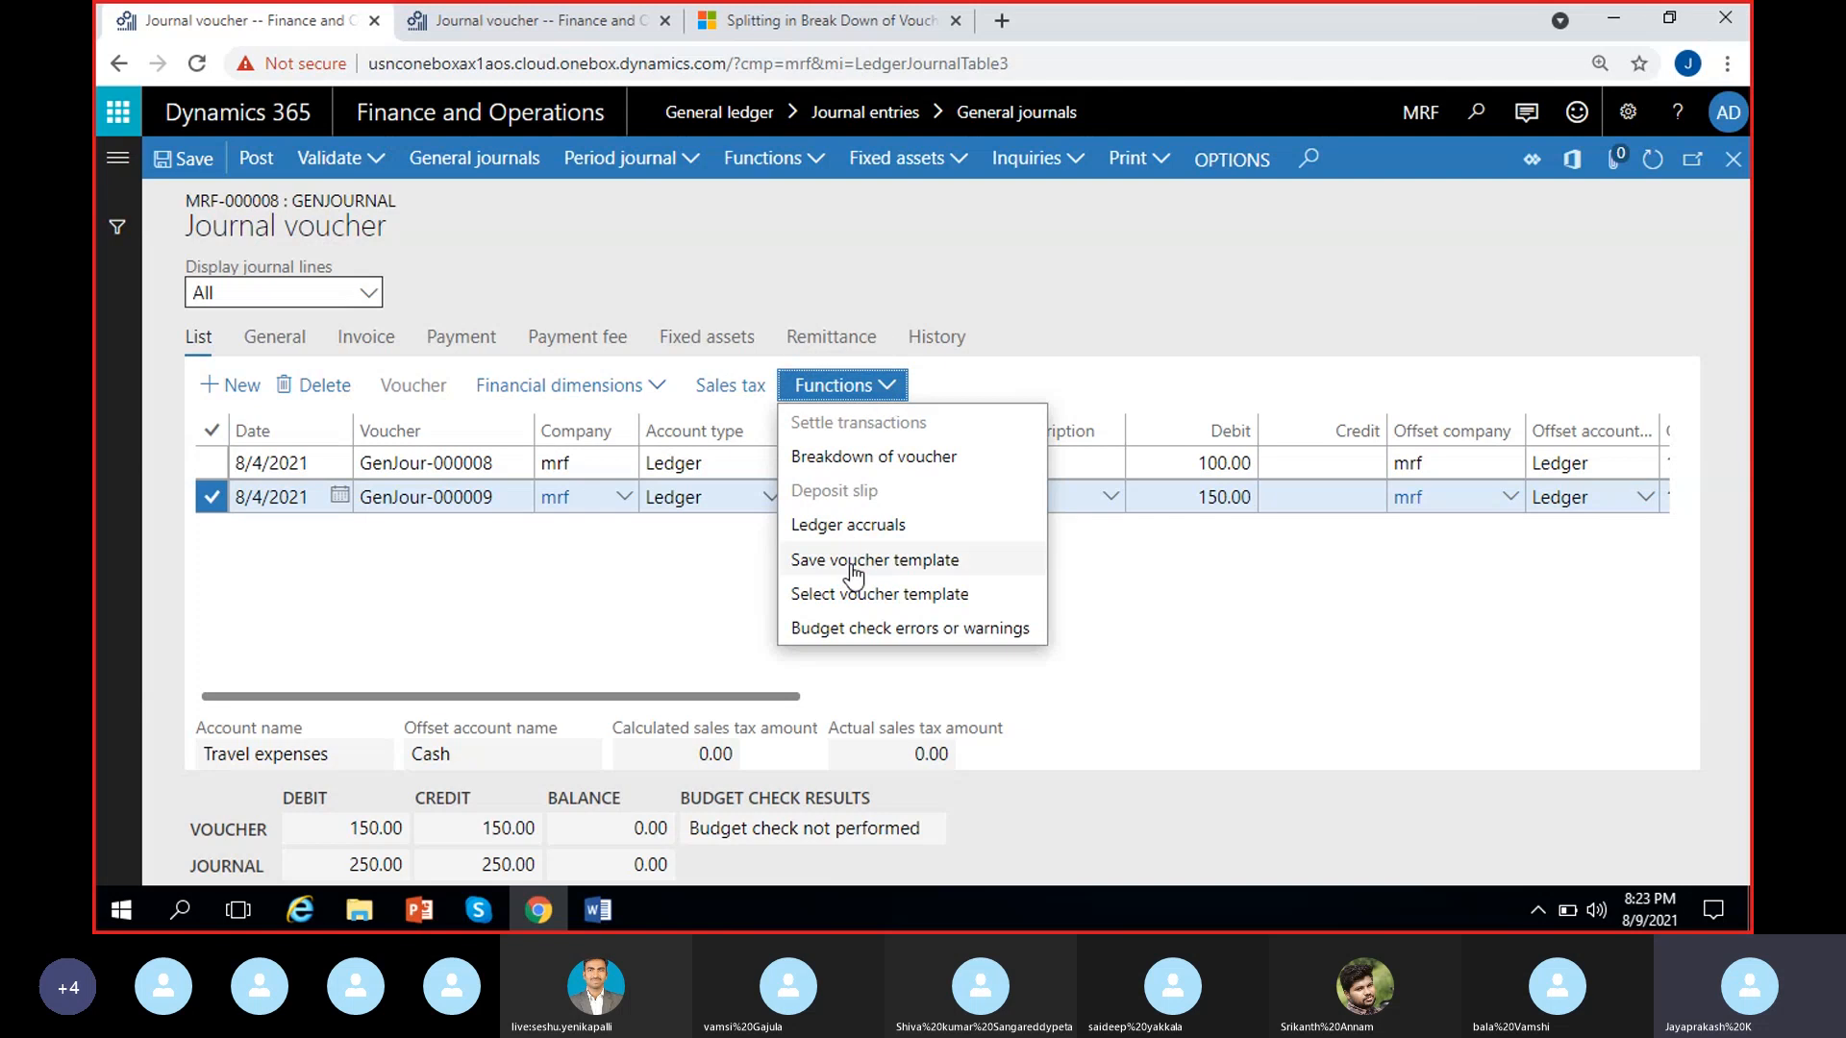
left_click(856, 567)
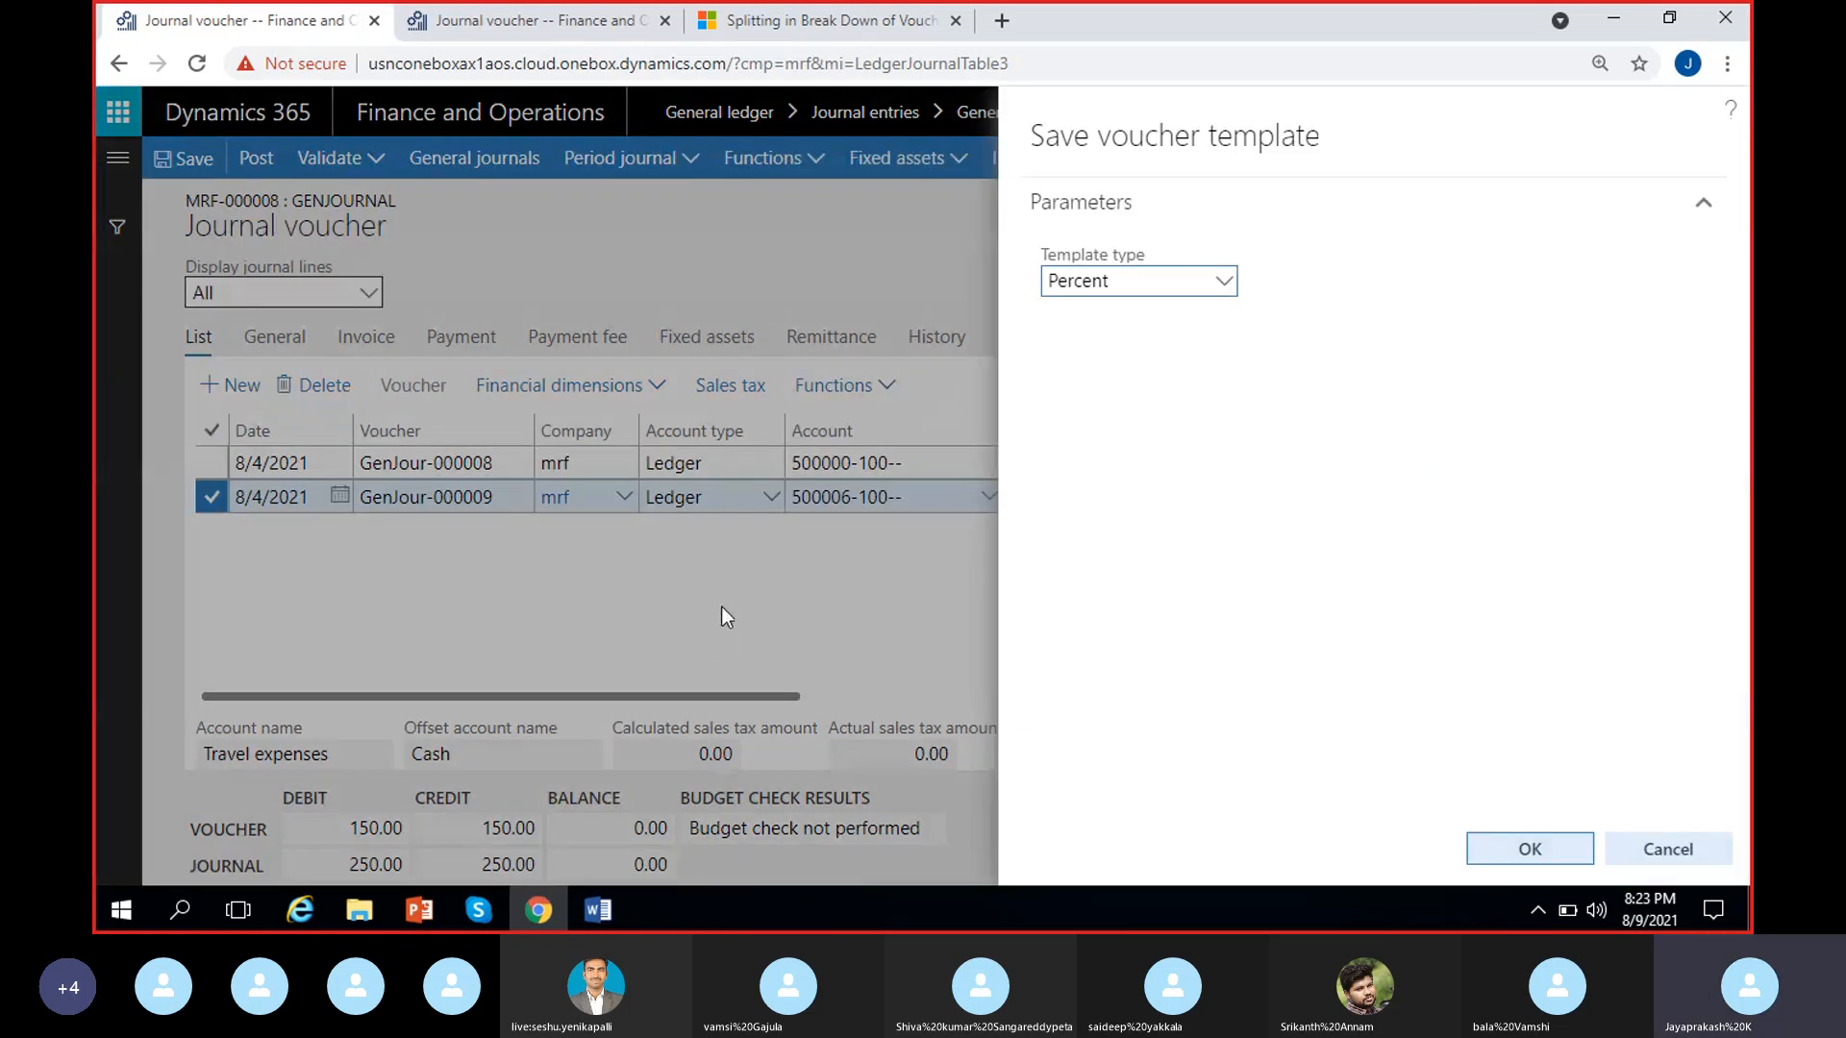
left_click(1225, 283)
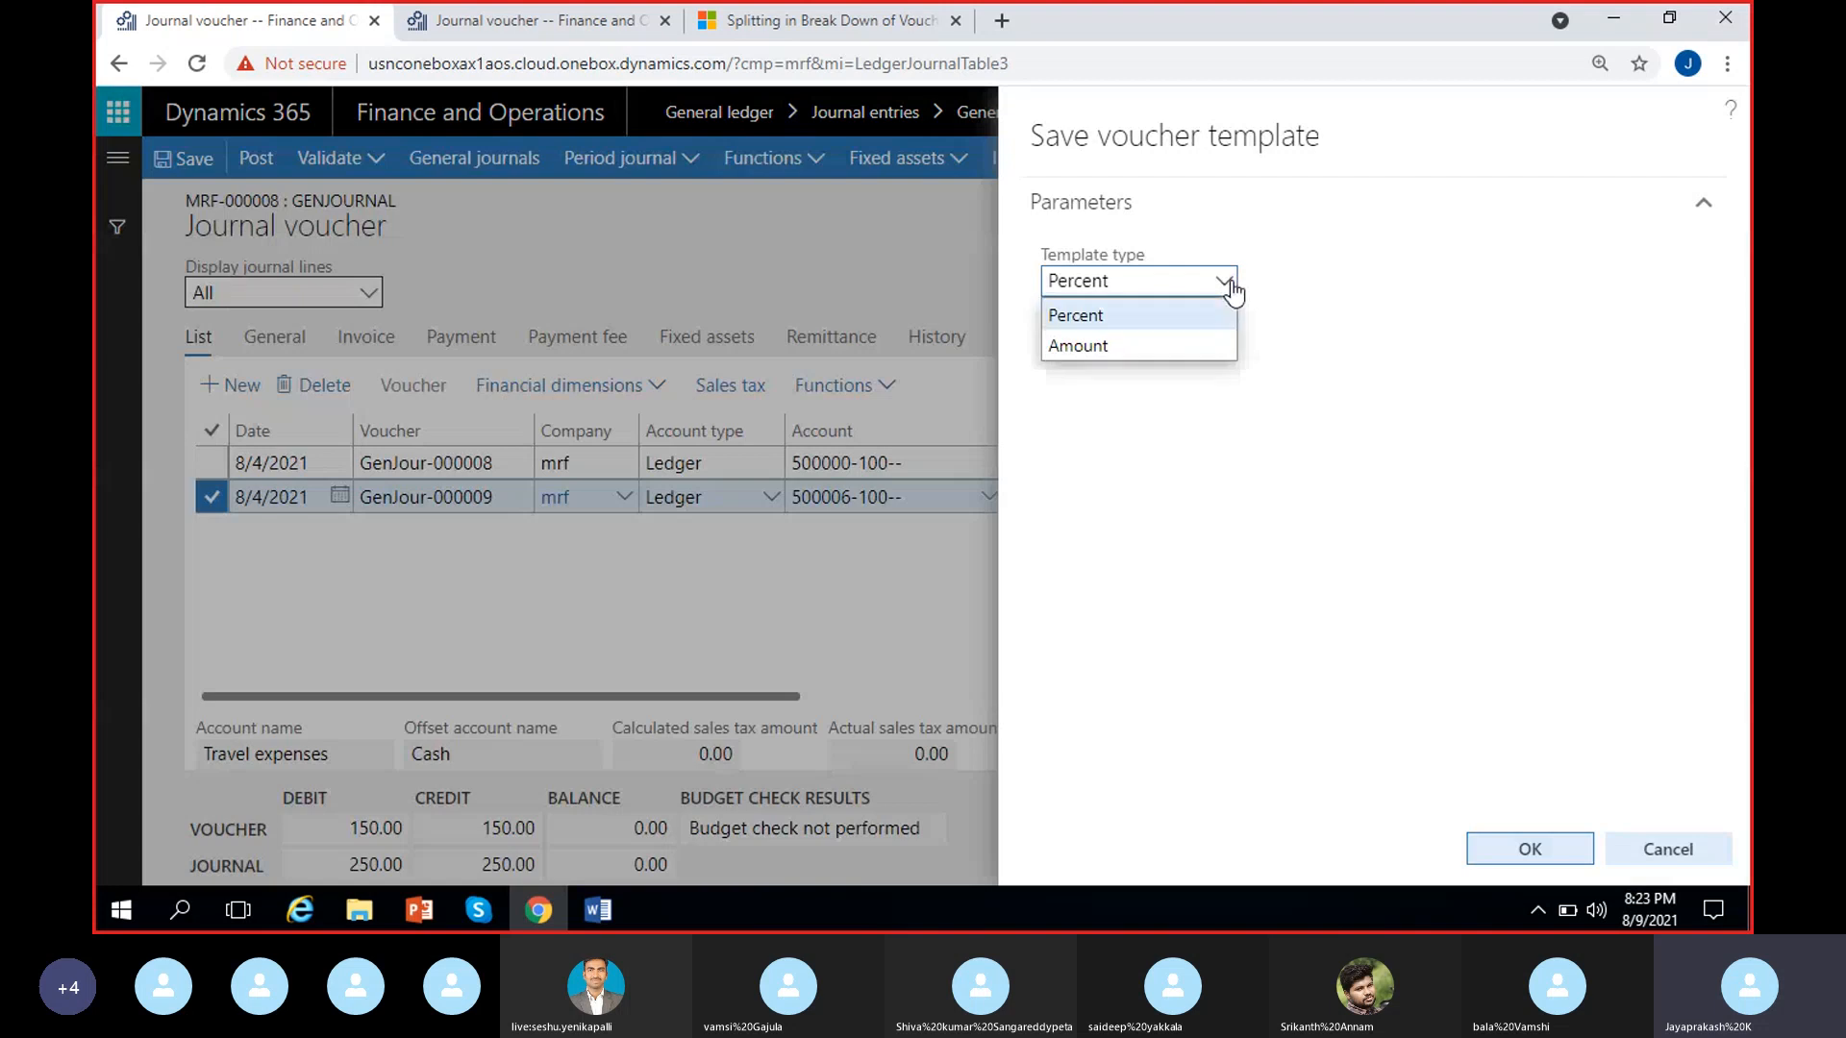
left_click(1158, 348)
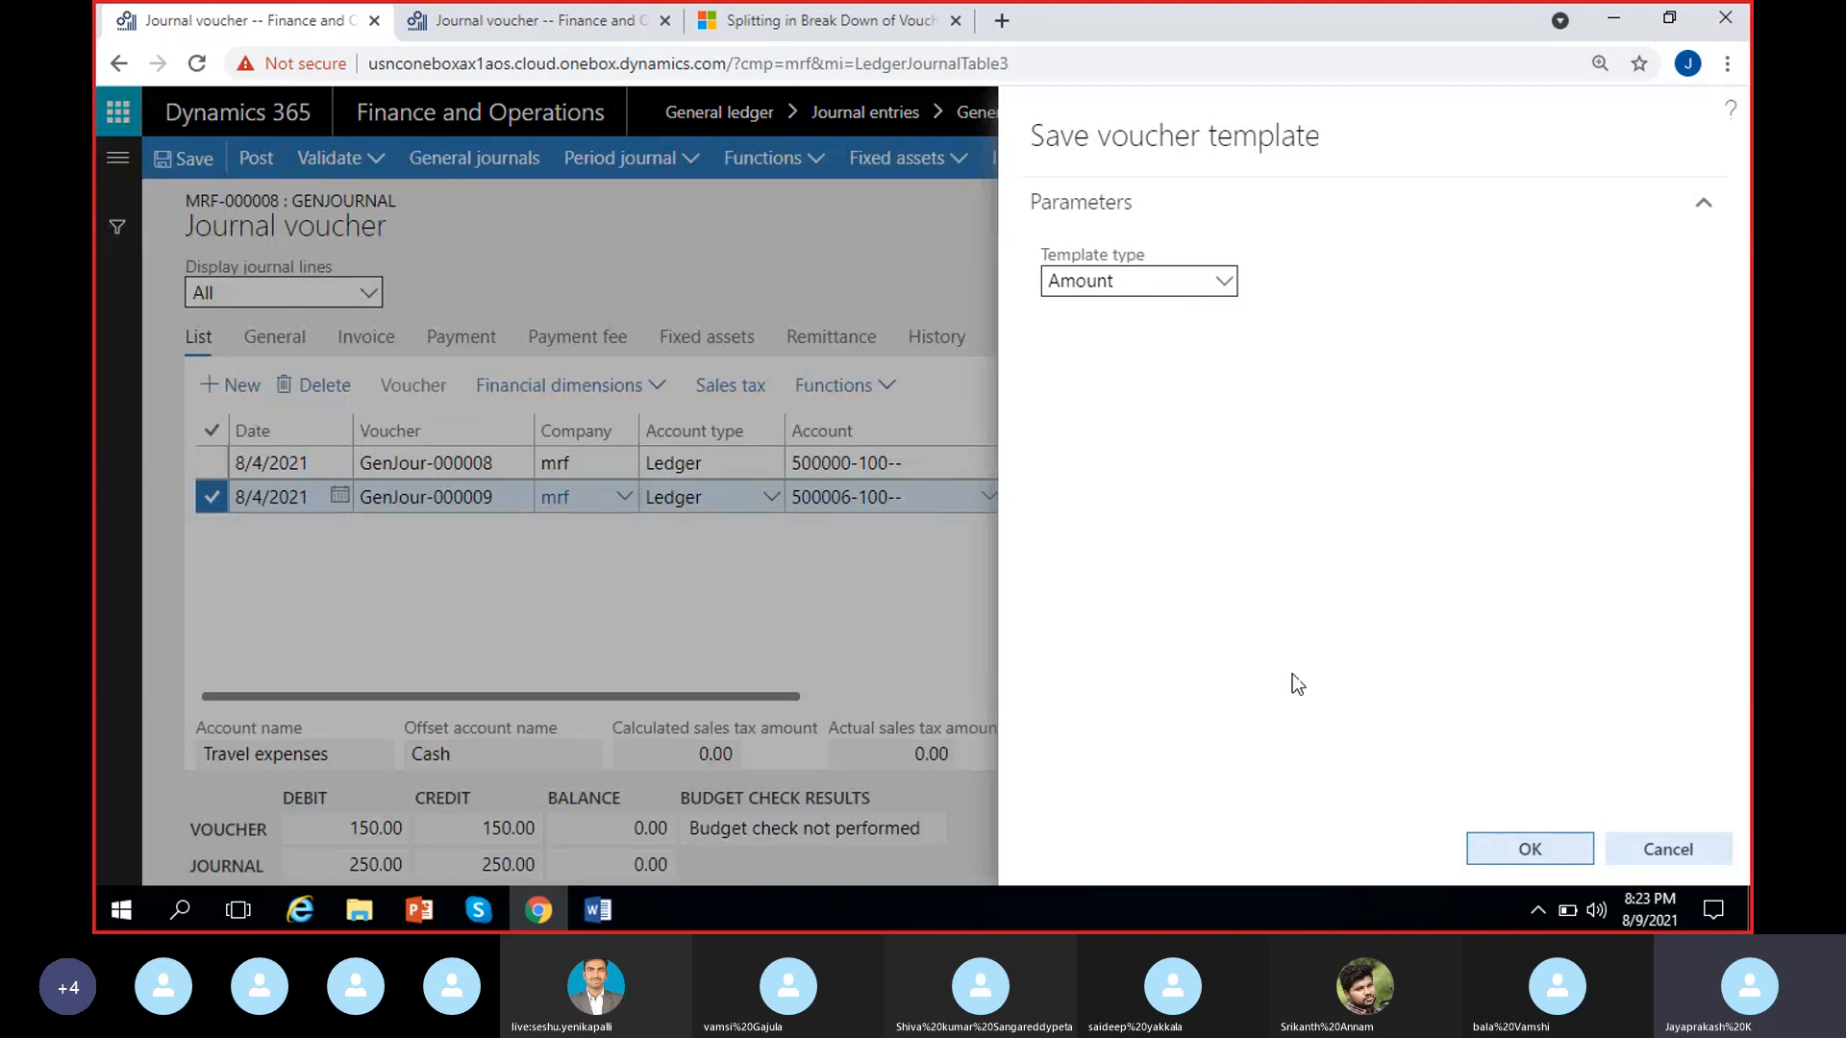
left_click(1523, 838)
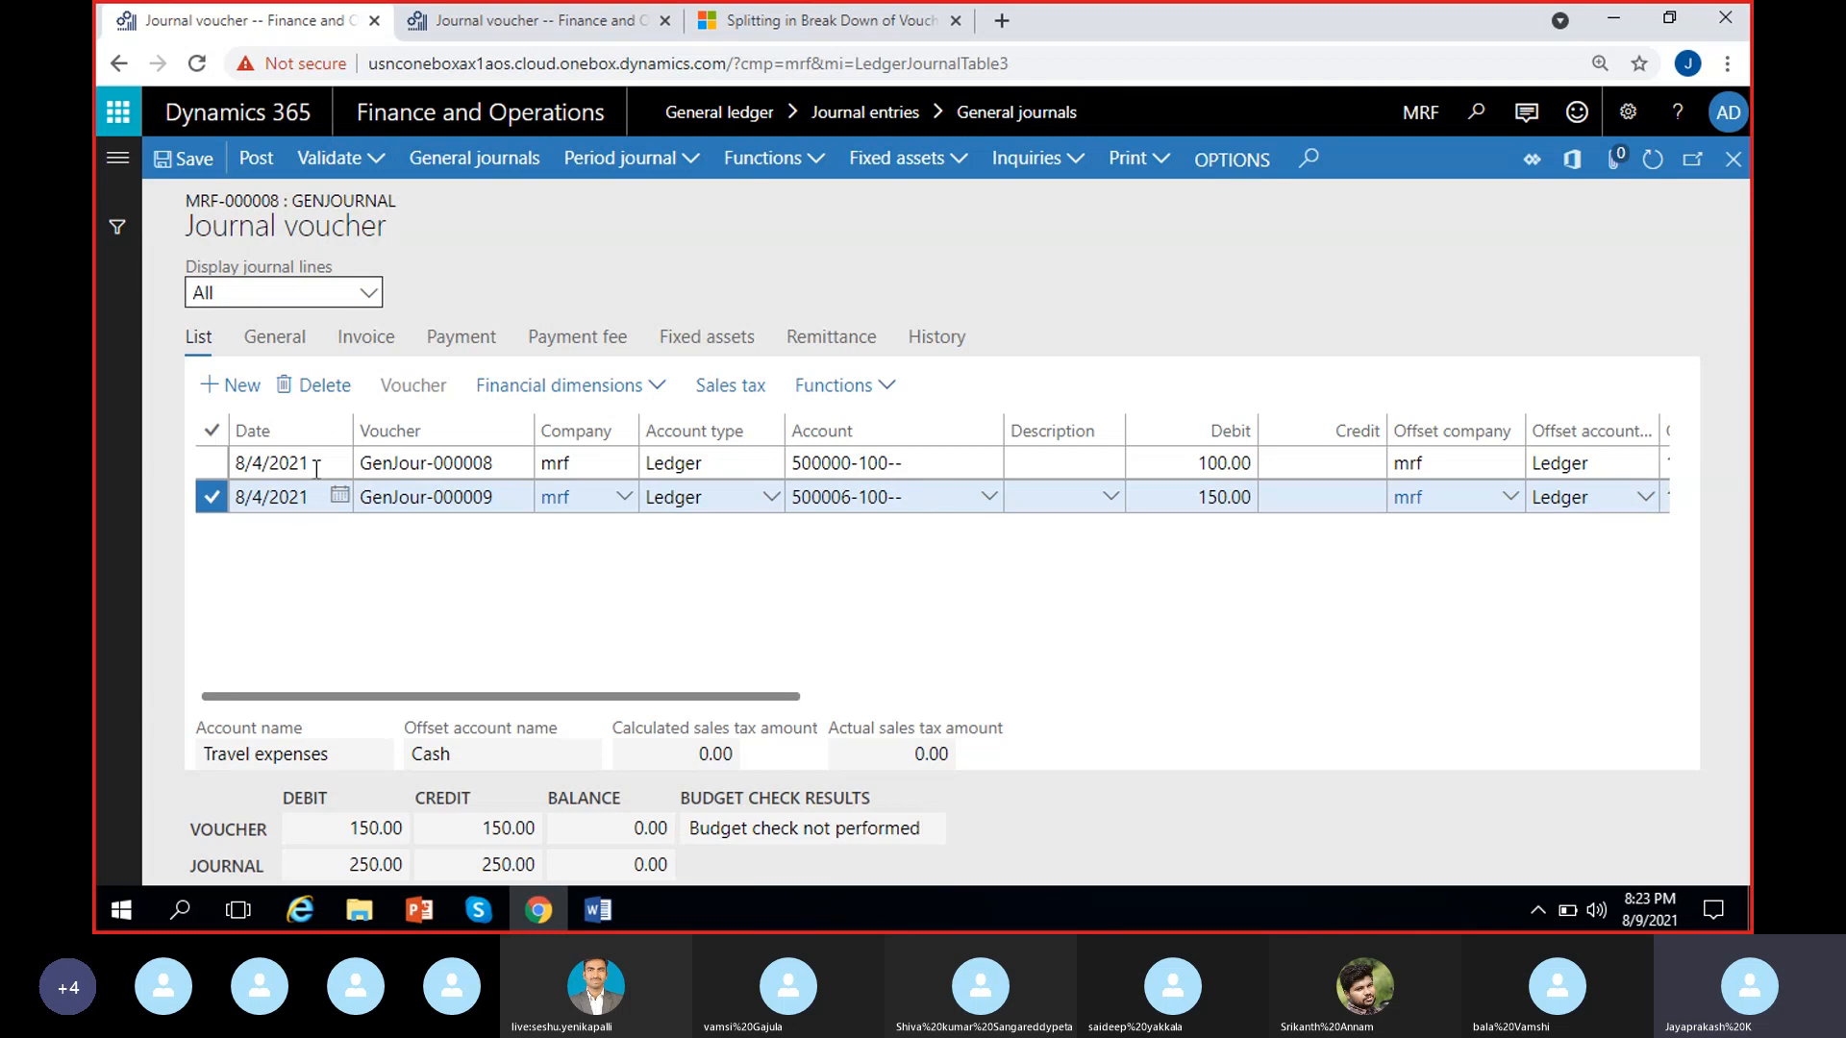
Delete the GenJour-000009 line from the journal and try to select a saved voucher template
left_click(311, 386)
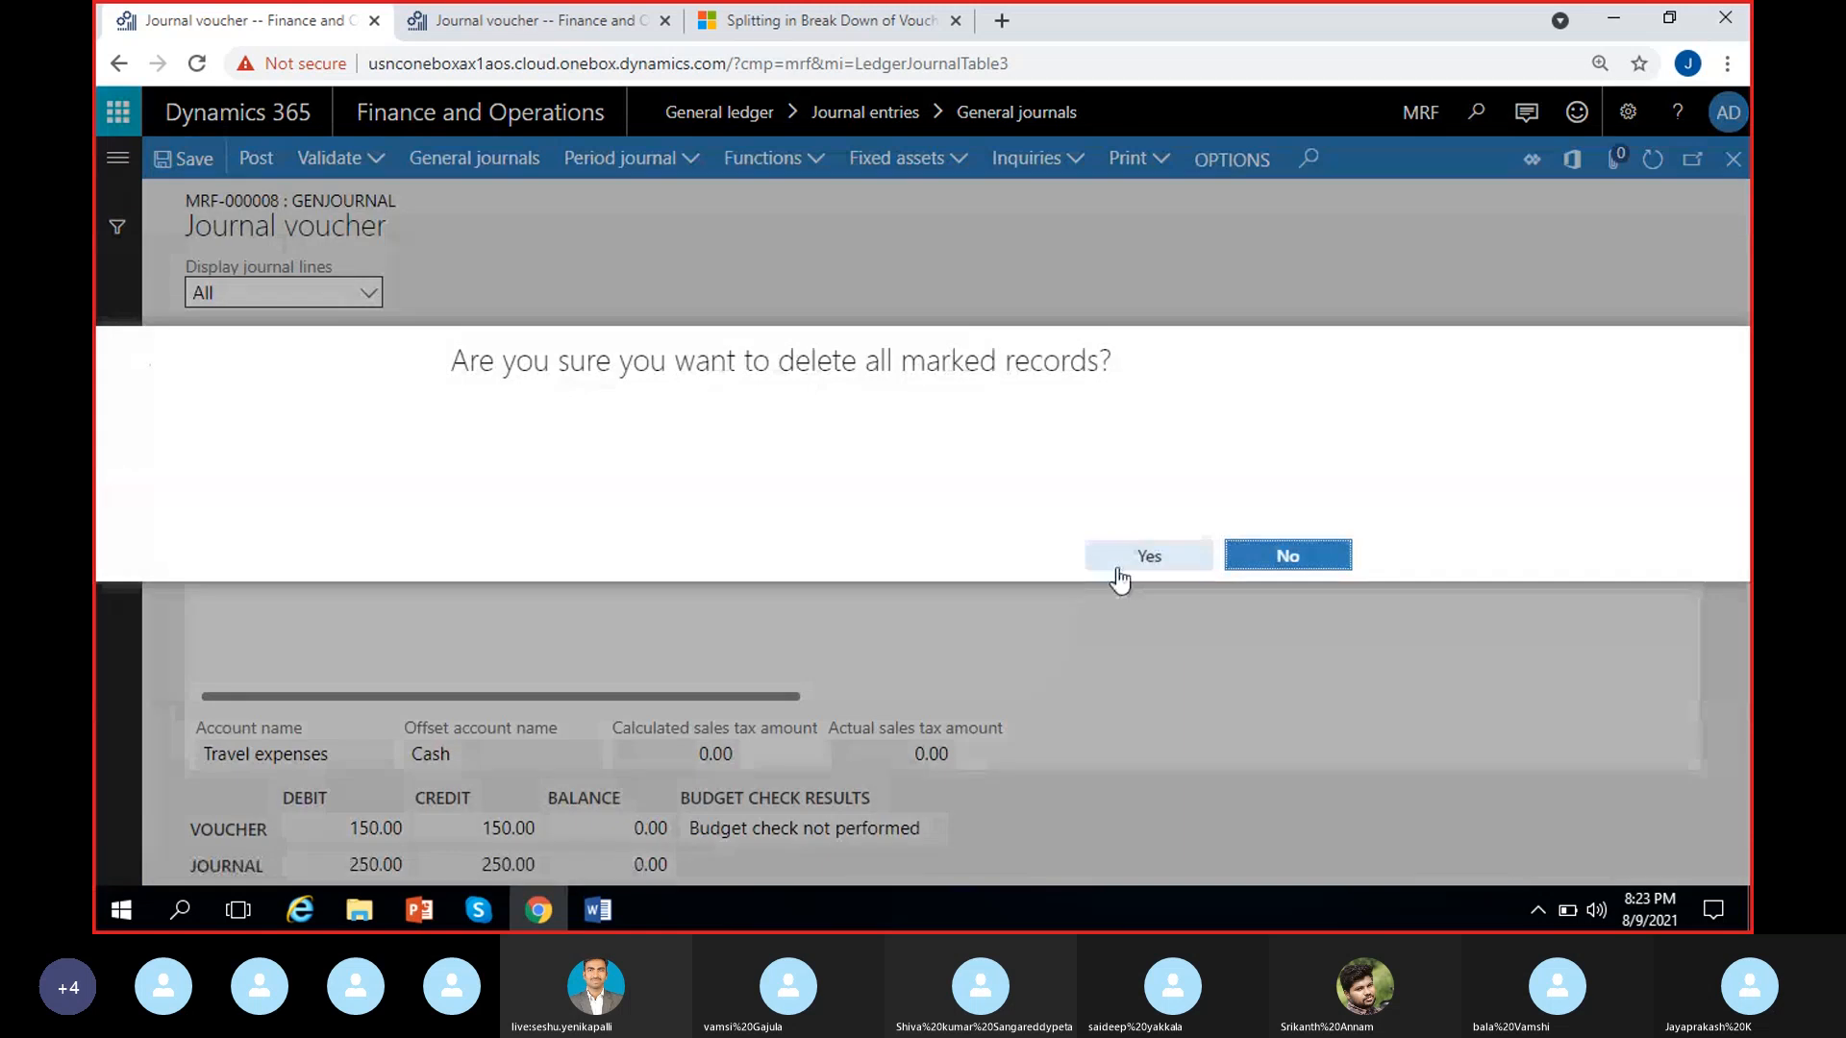
left_click(1118, 567)
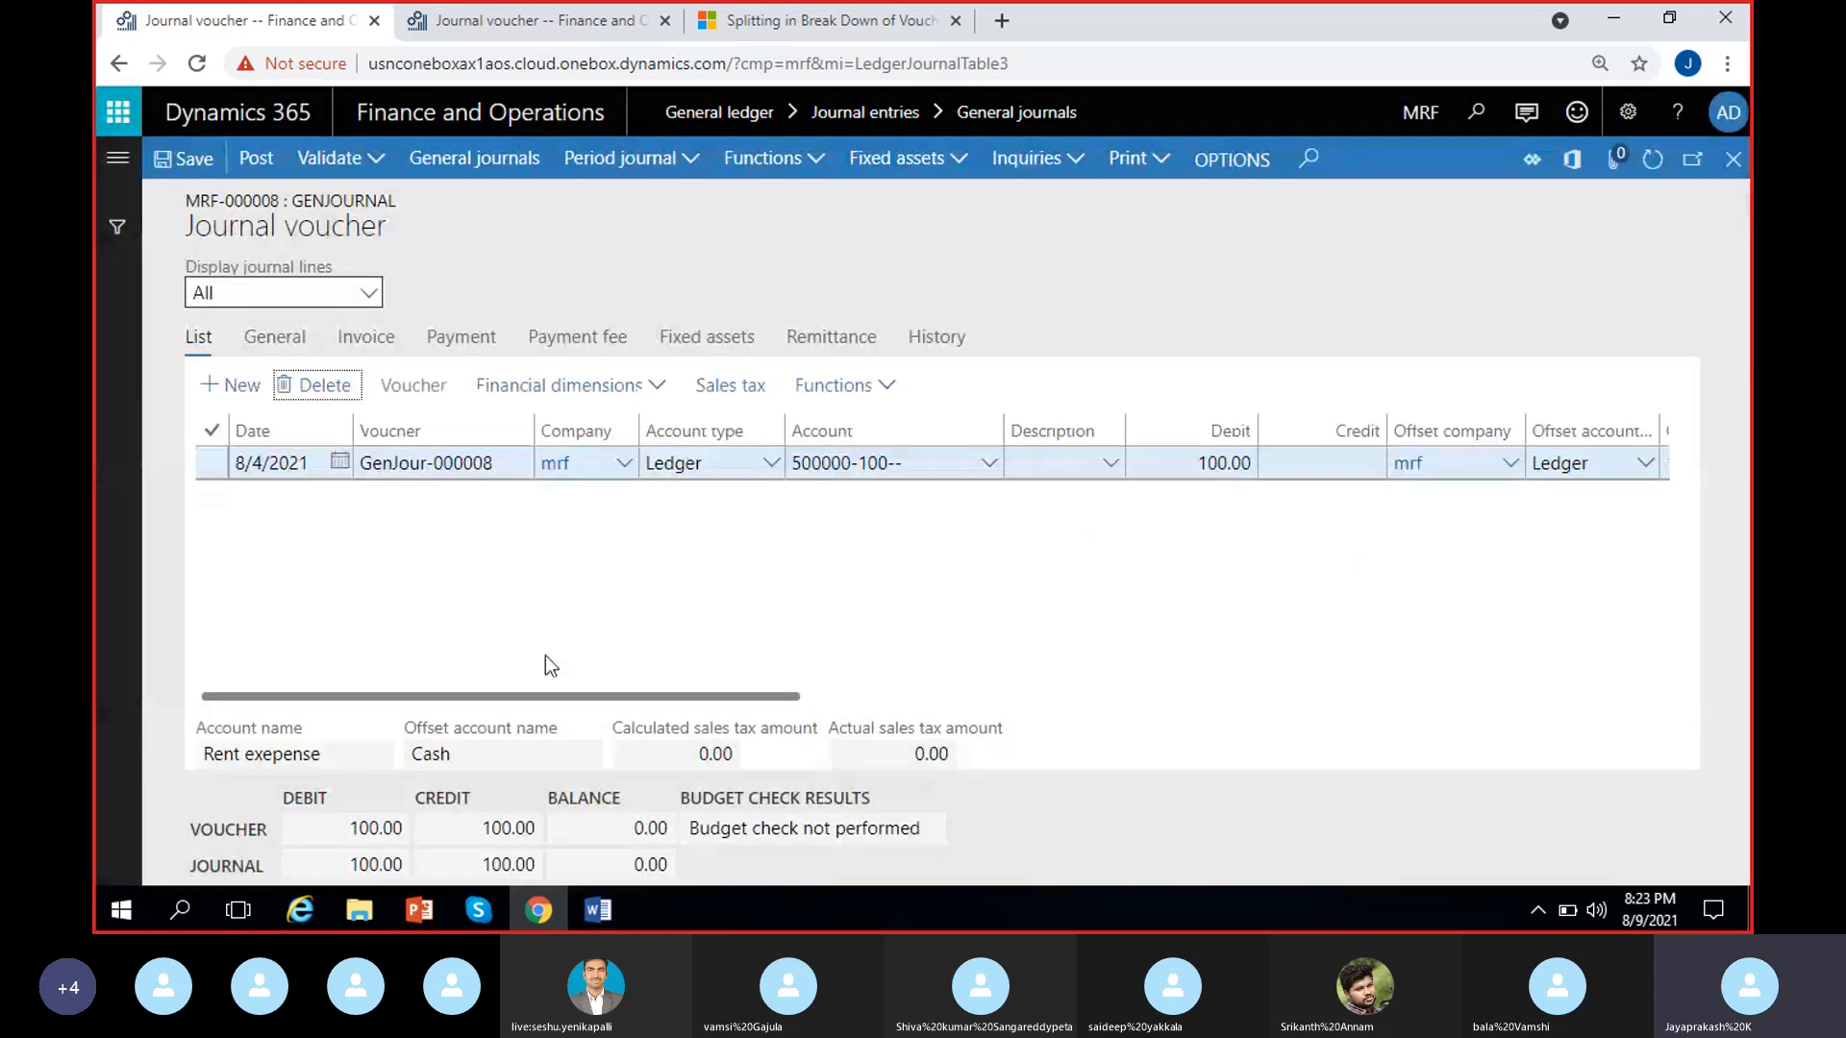
left_click(833, 385)
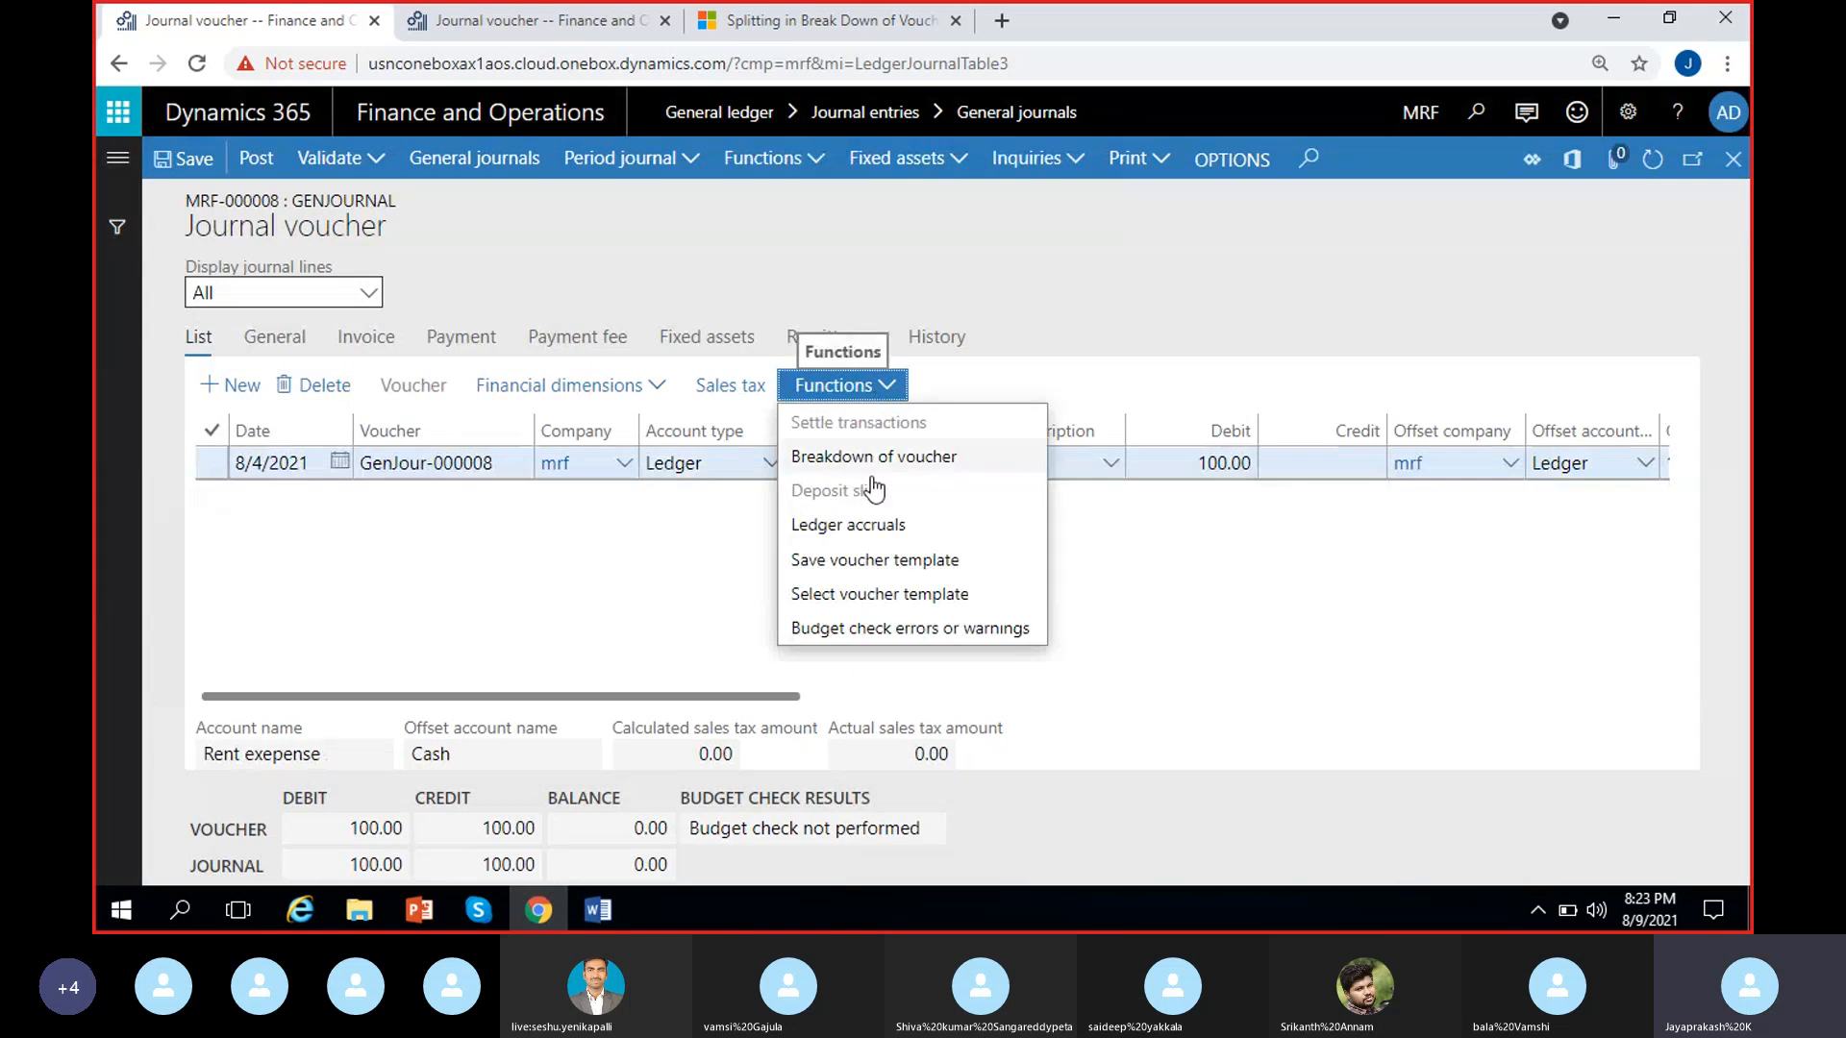
left_click(868, 615)
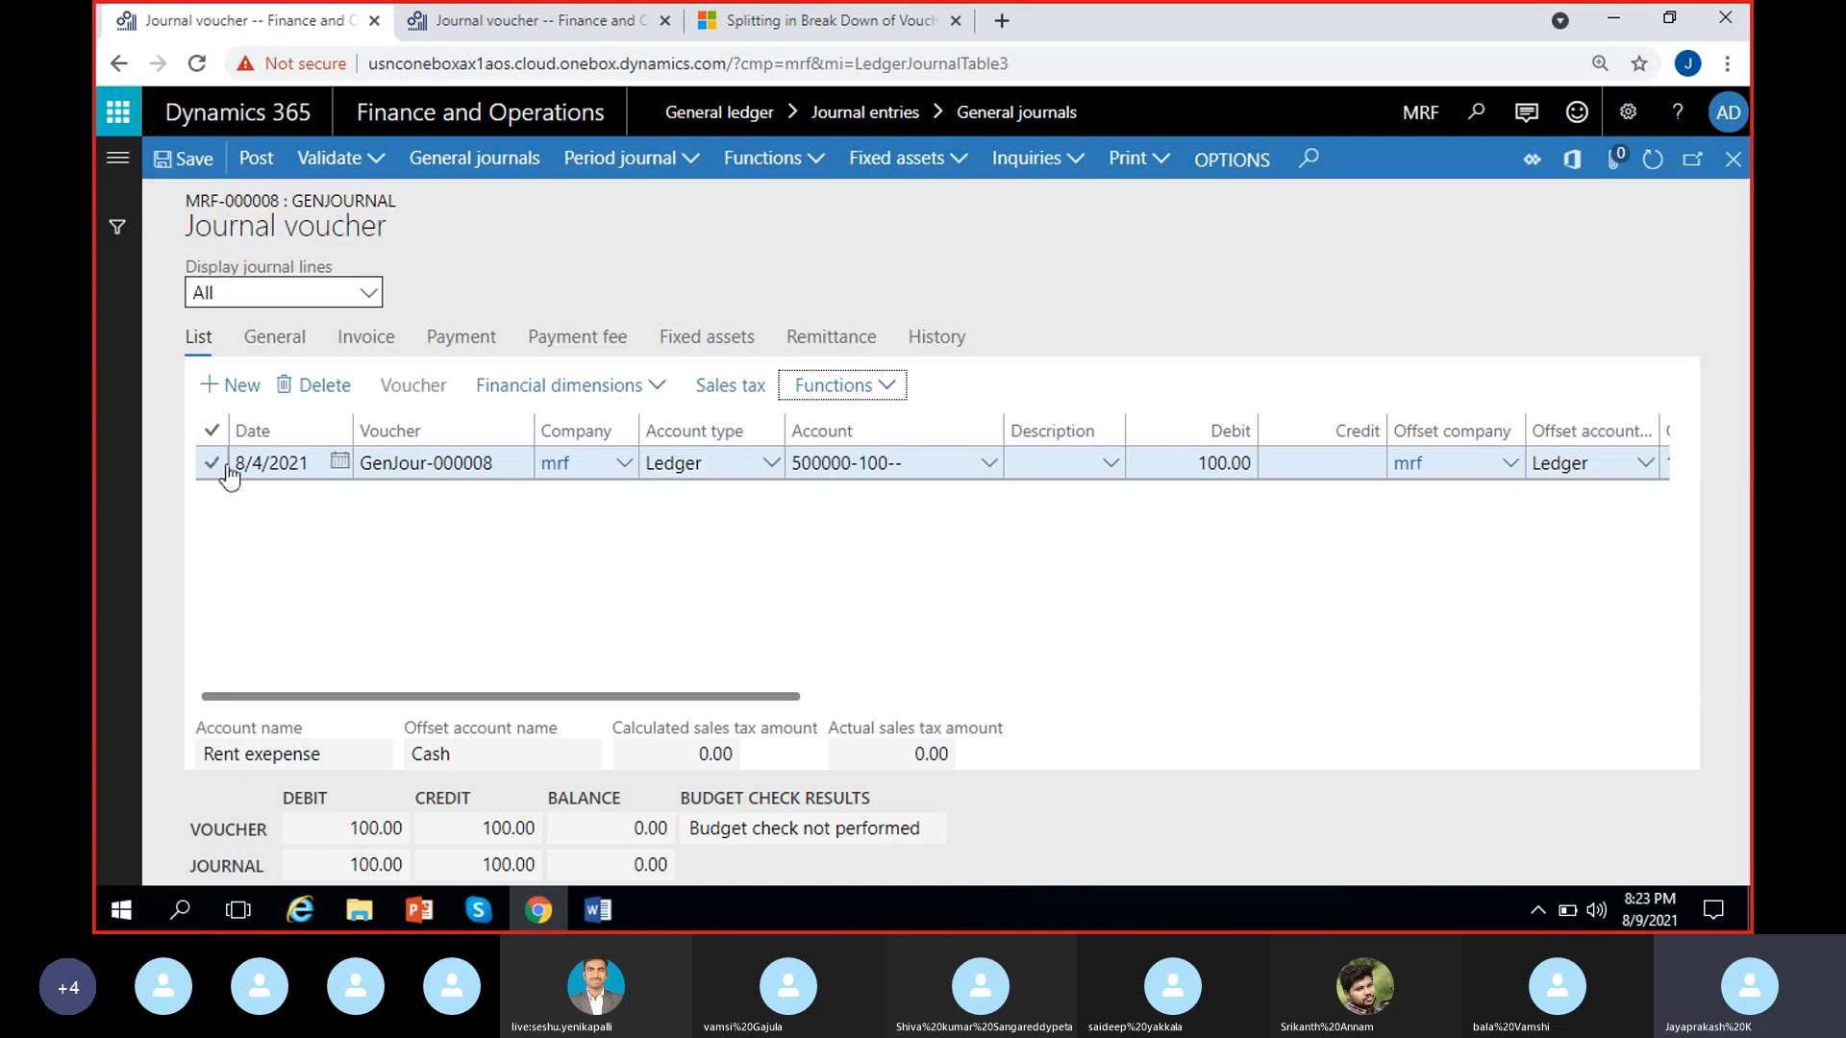
Save the GenJour-000008 line as a voucher template with template type Percent
left_click(210, 464)
left_click(833, 384)
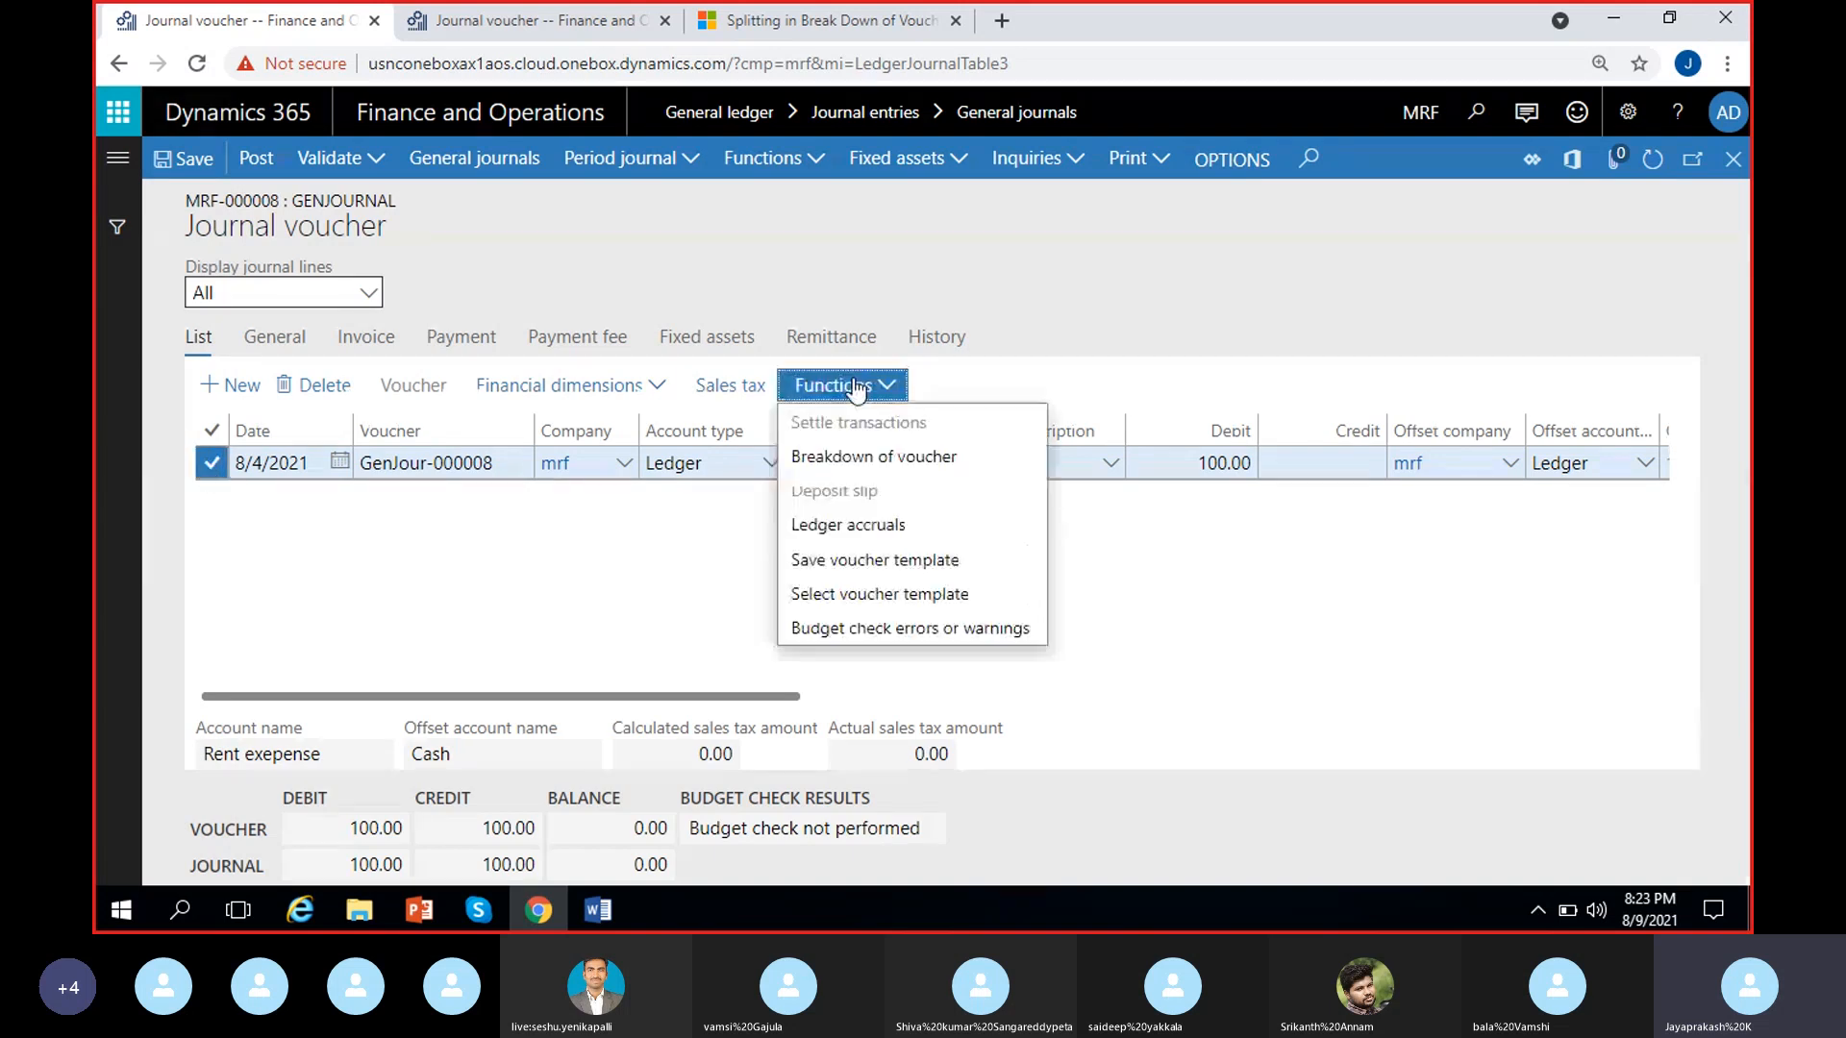
left_click(842, 557)
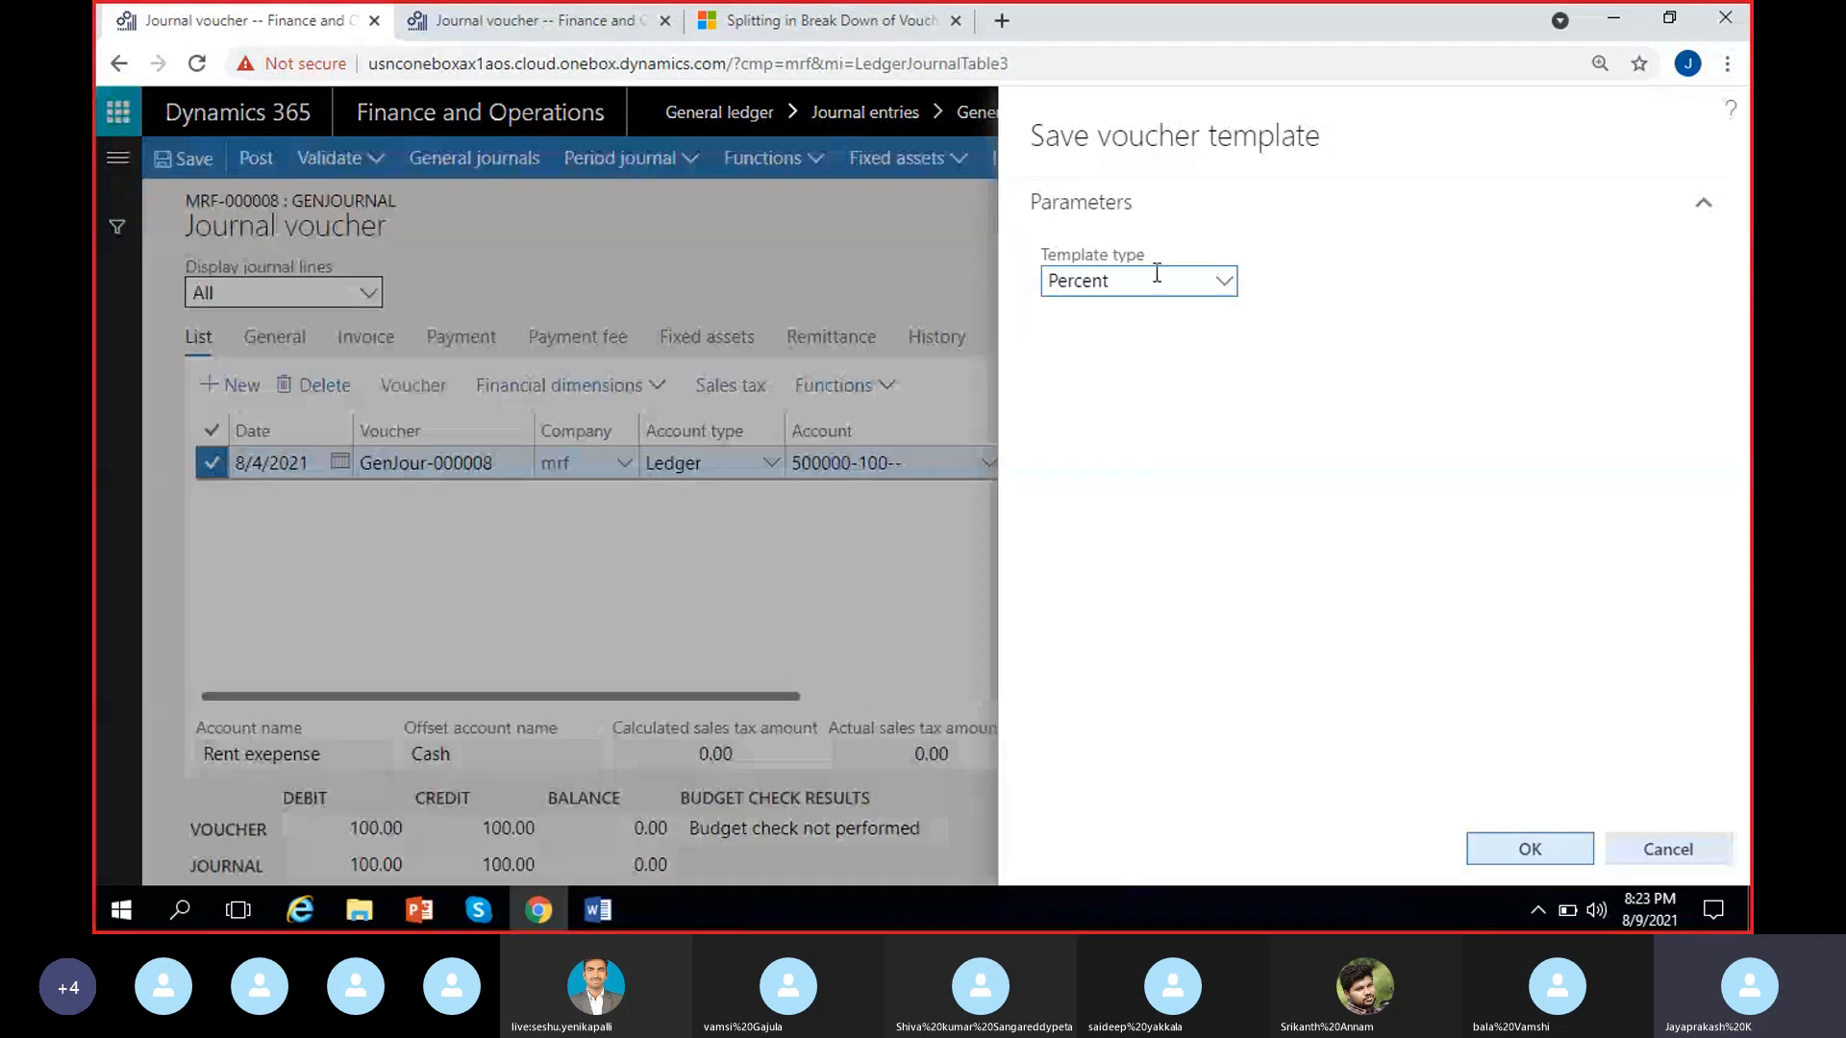
left_click(1523, 851)
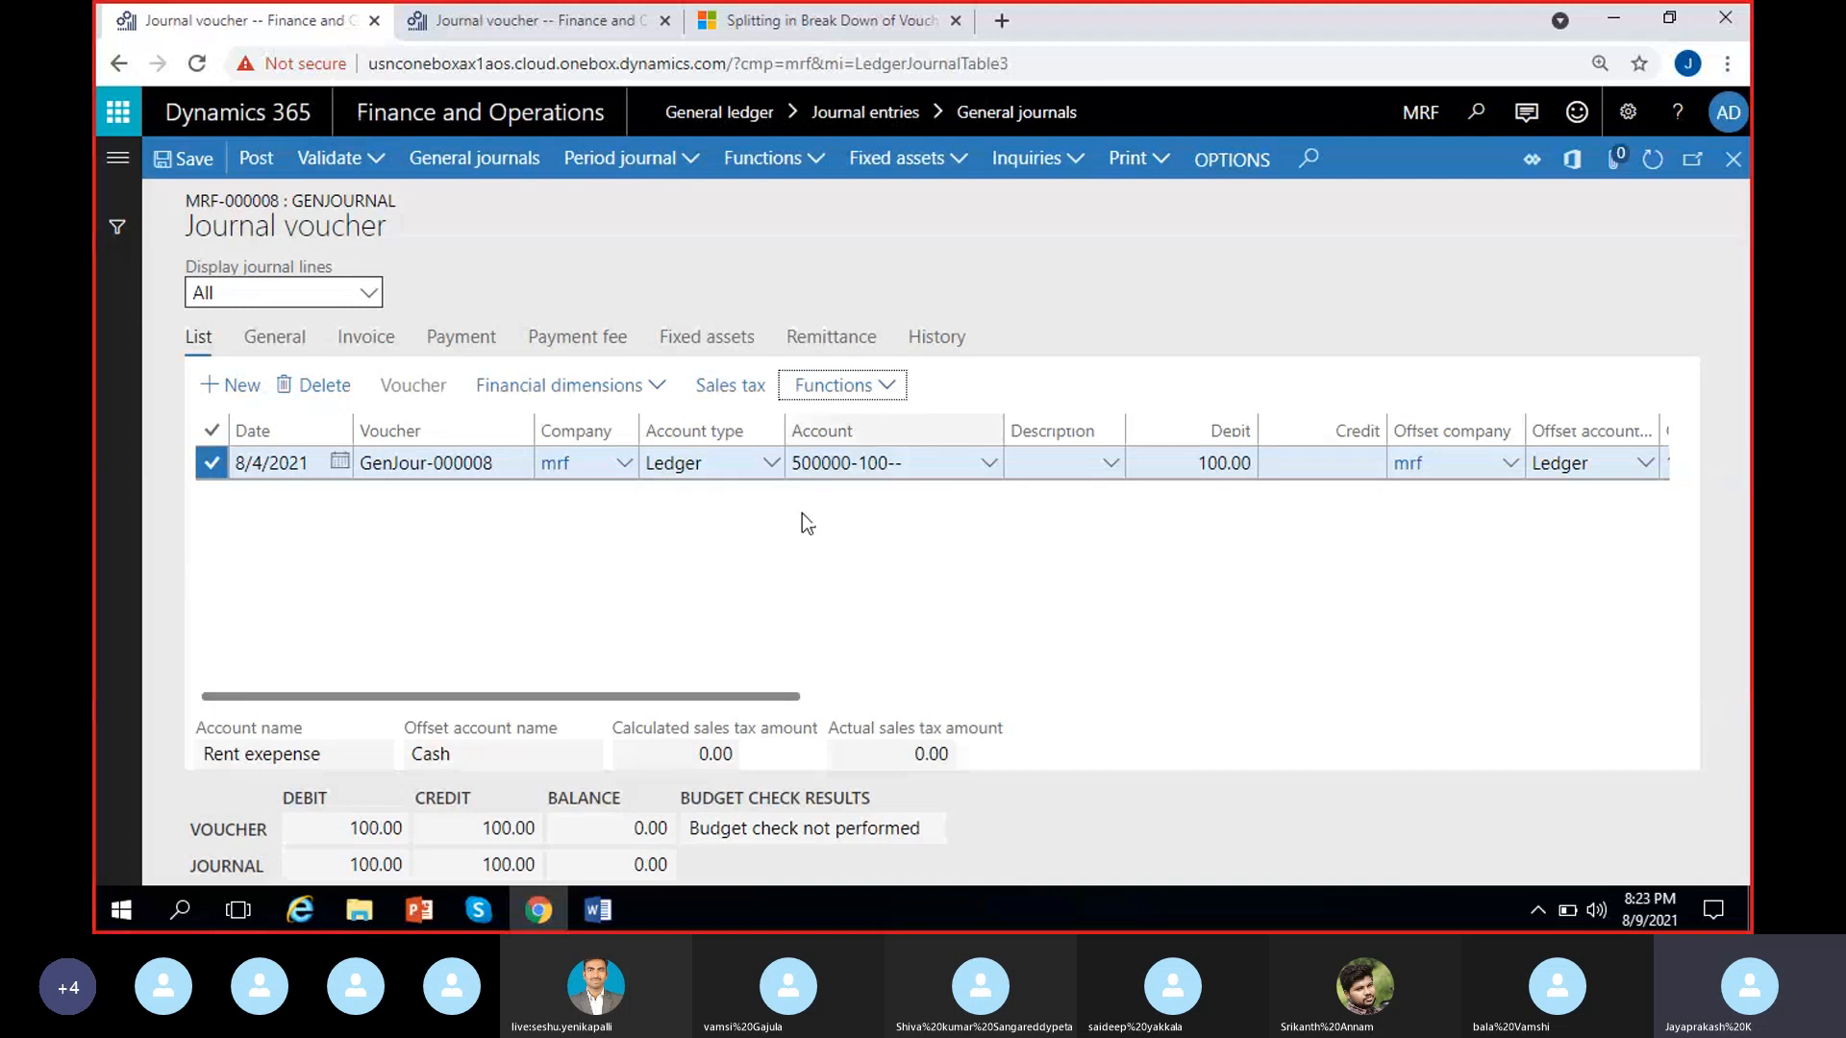
Create a journal line from the MRF-000008 Percent template's ledger line, with a voucher amount of 200
left_click(893, 387)
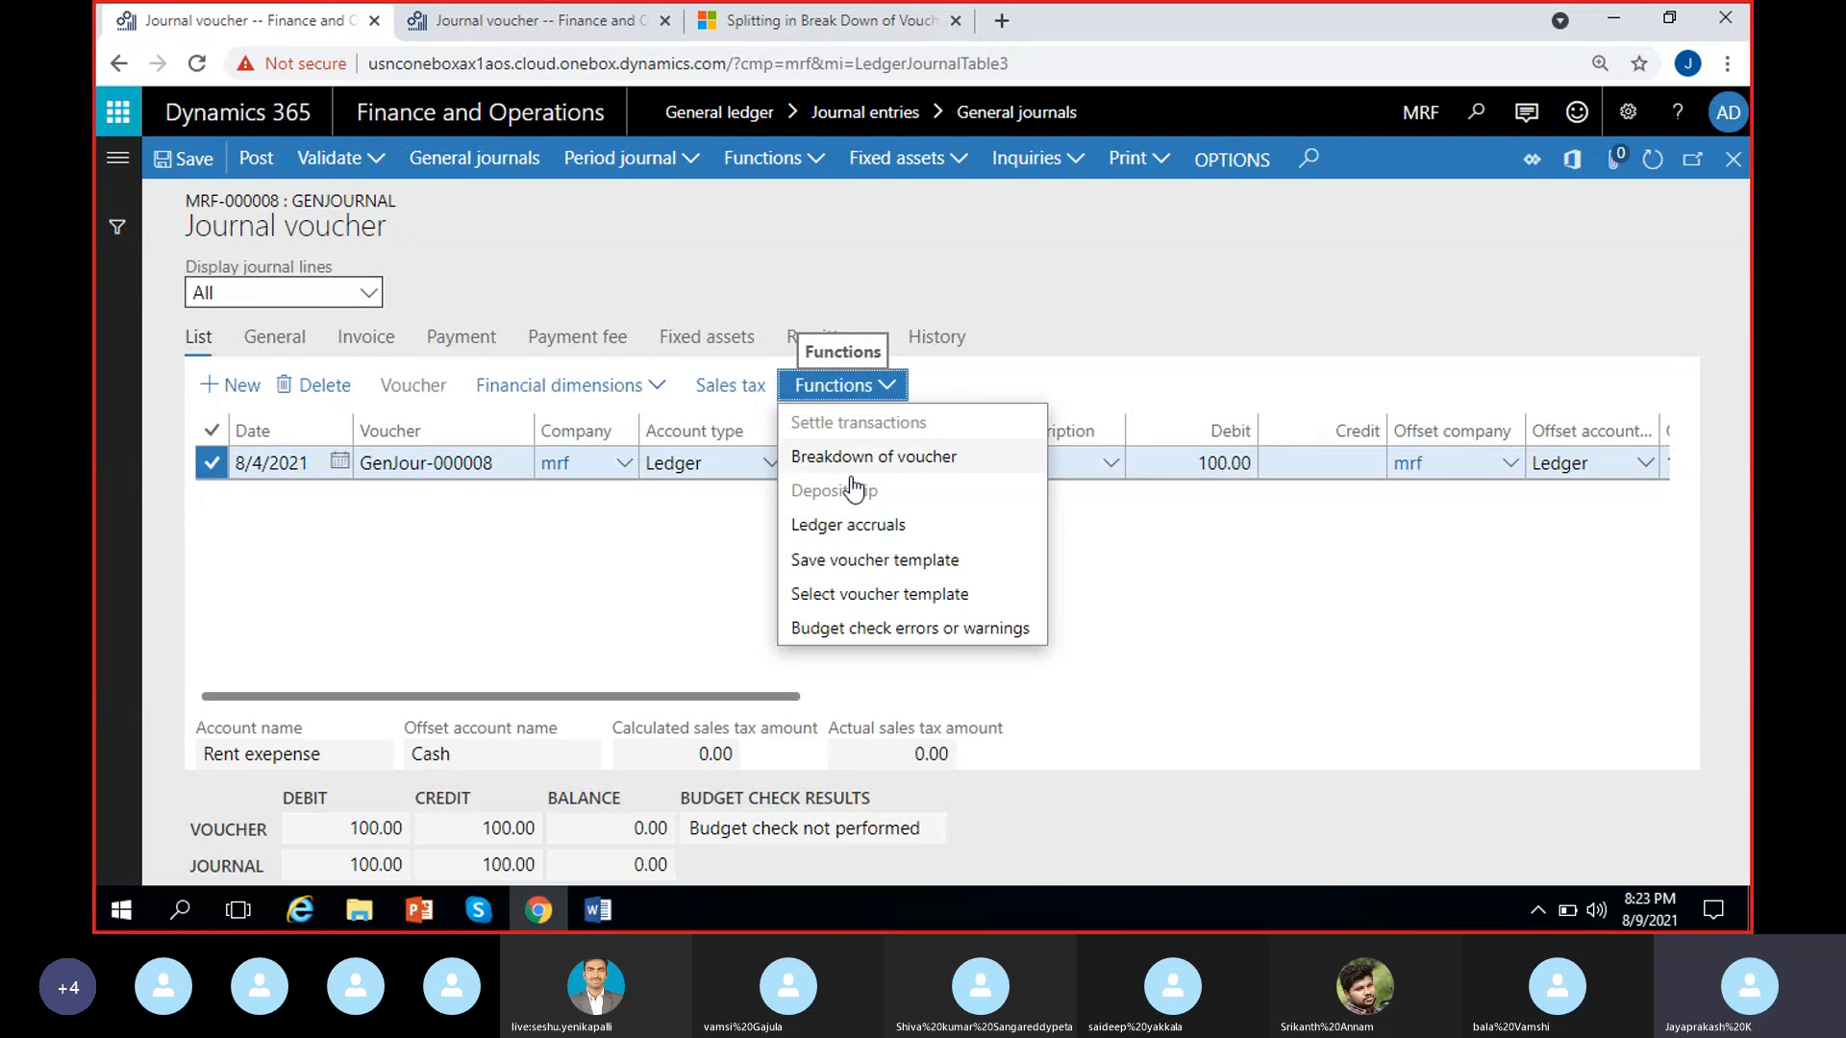
left_click(846, 594)
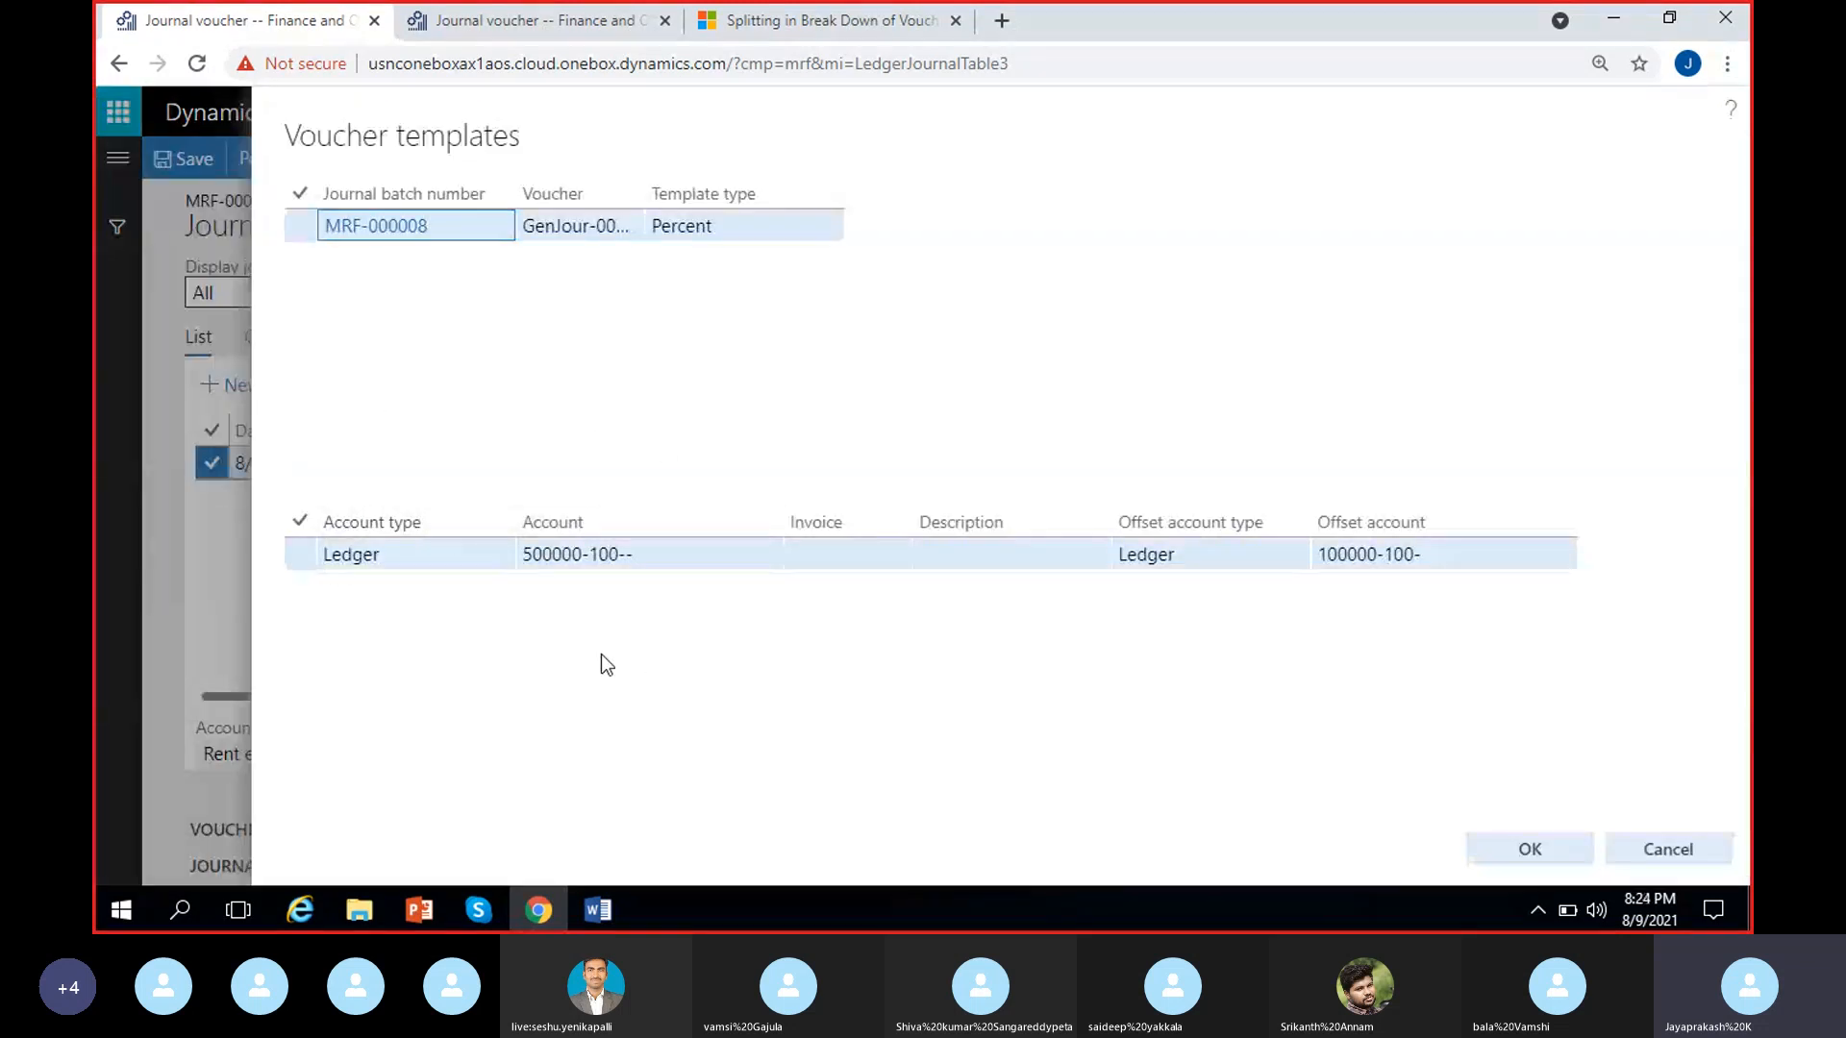
left_click(300, 555)
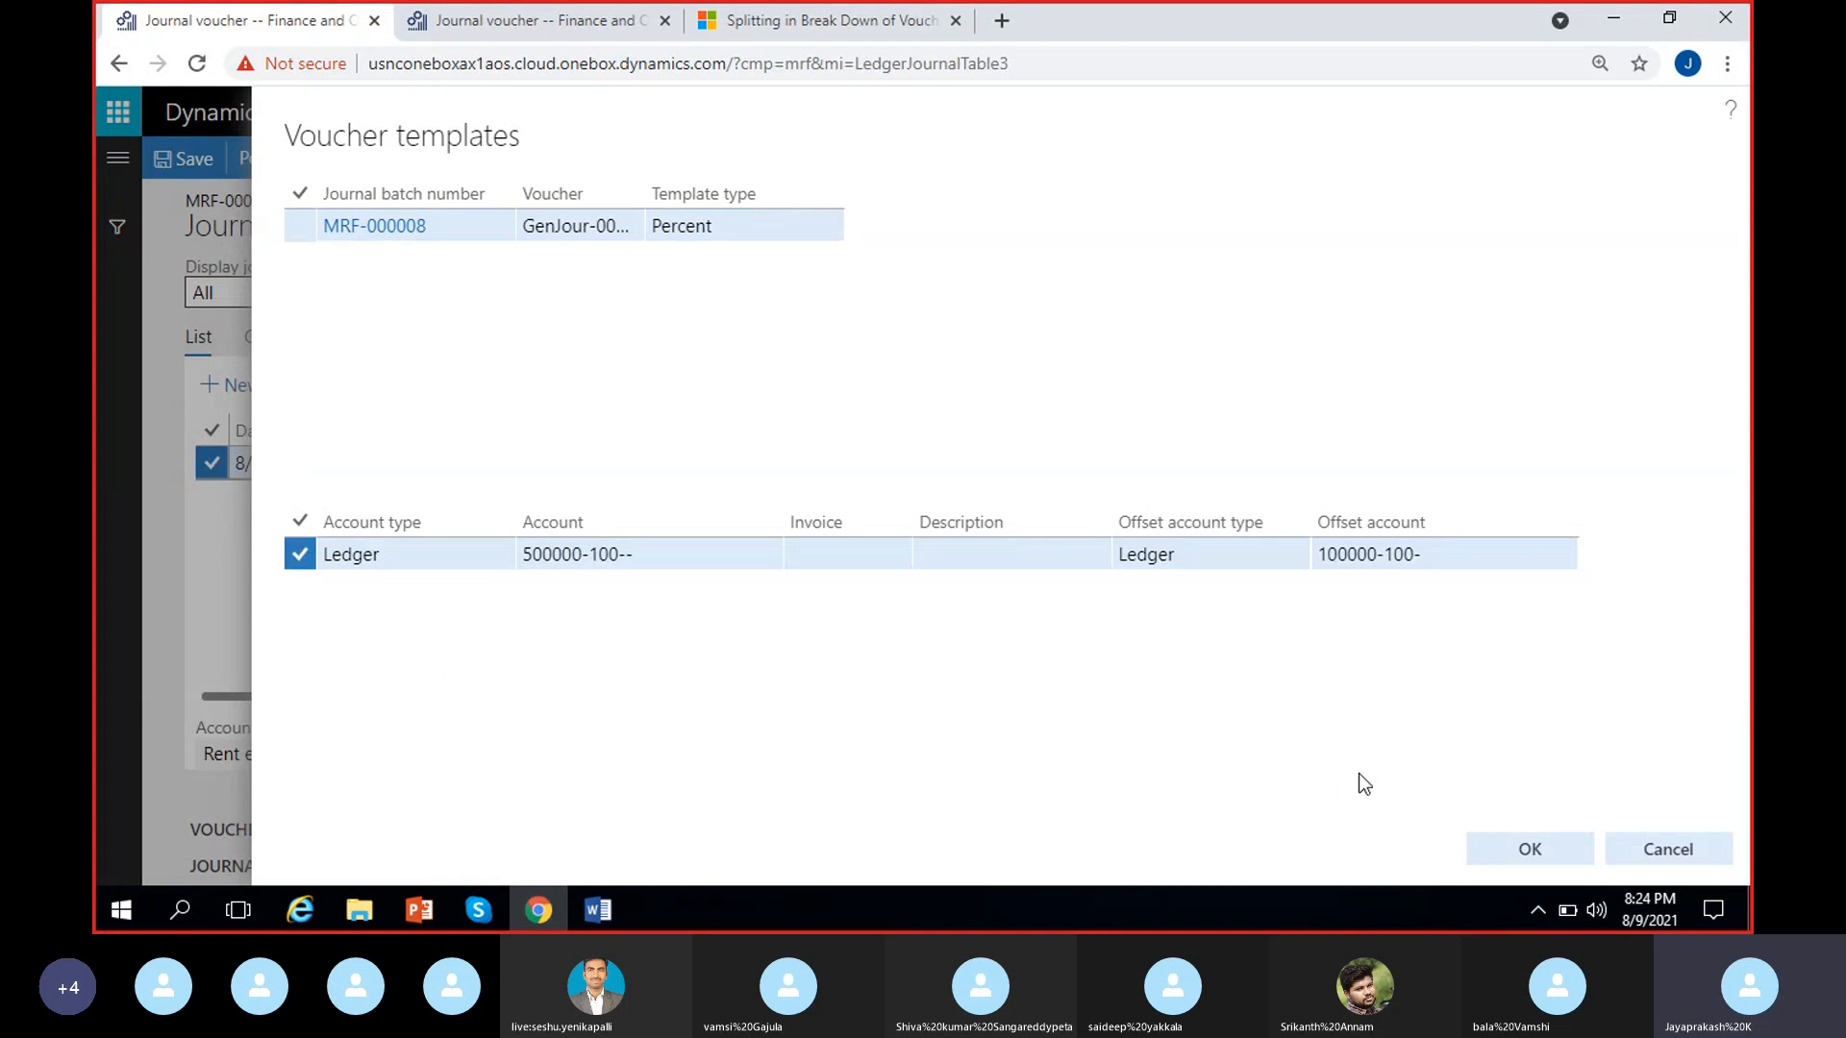
left_click(1509, 852)
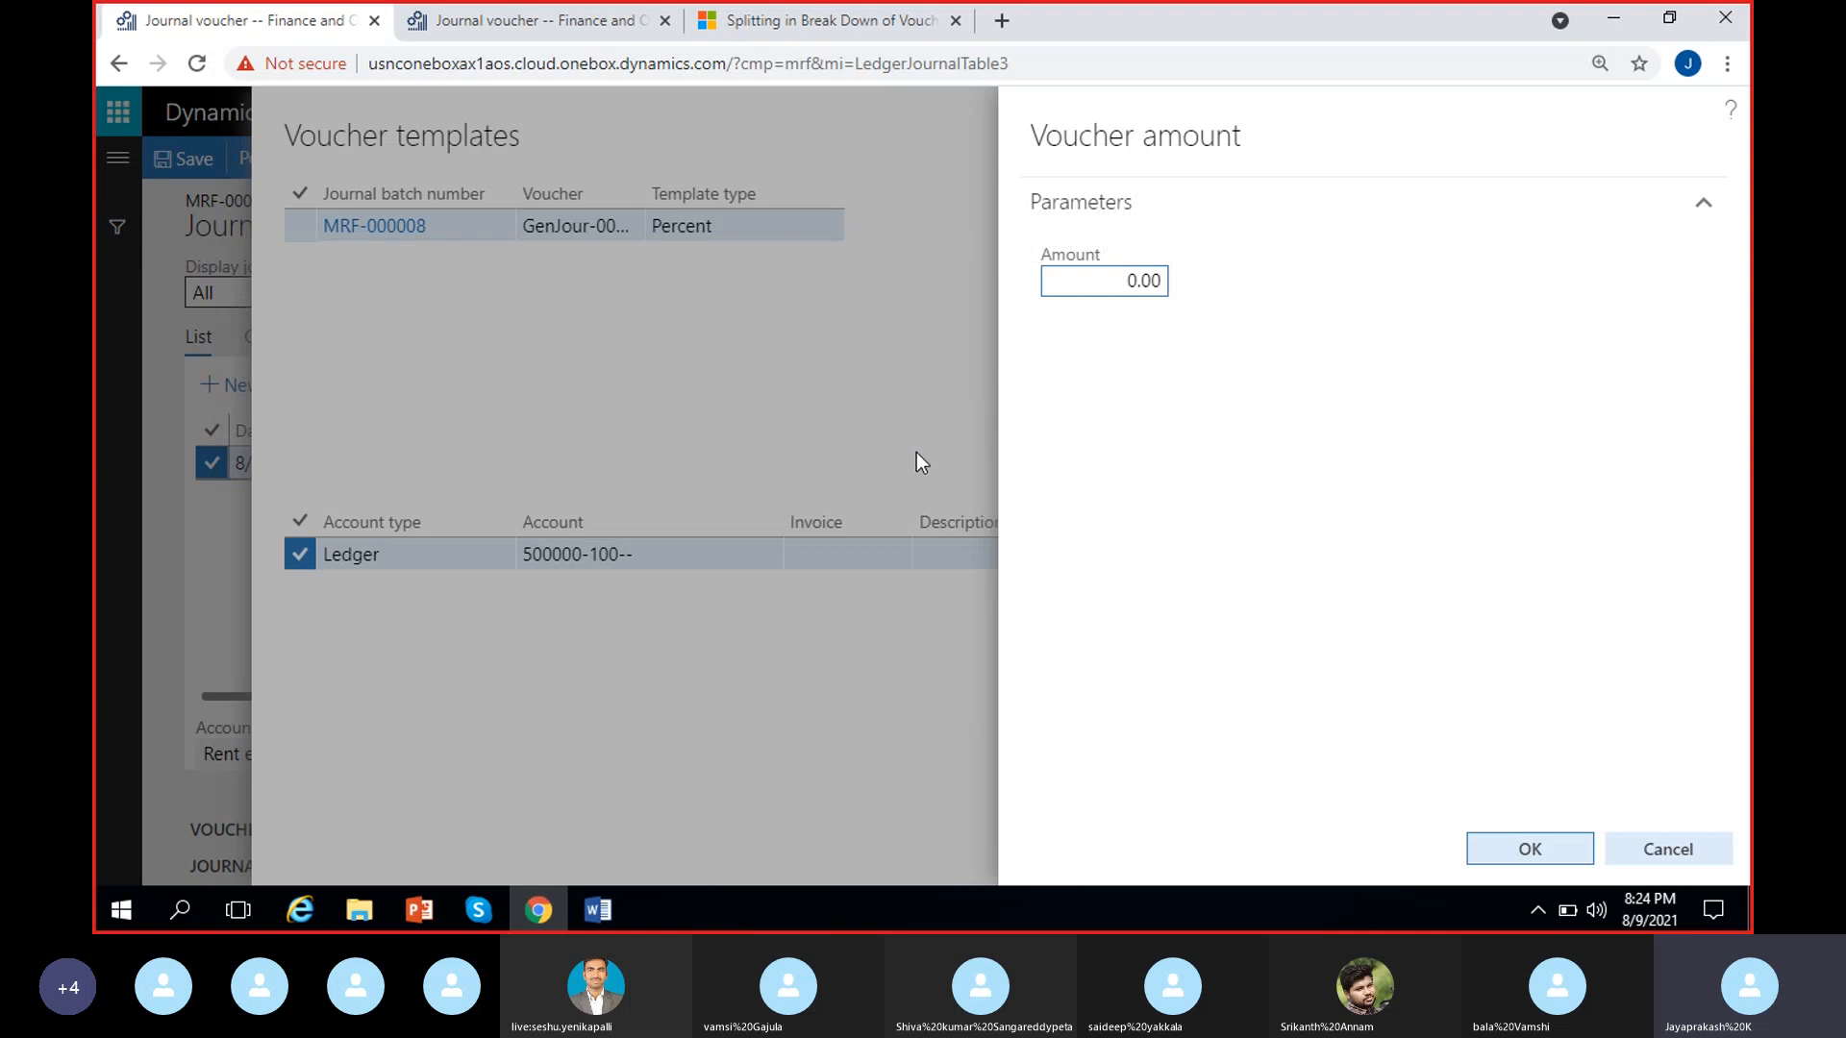
type("200")
key("BackSpace")
left_click(1288, 486)
left_click(1495, 838)
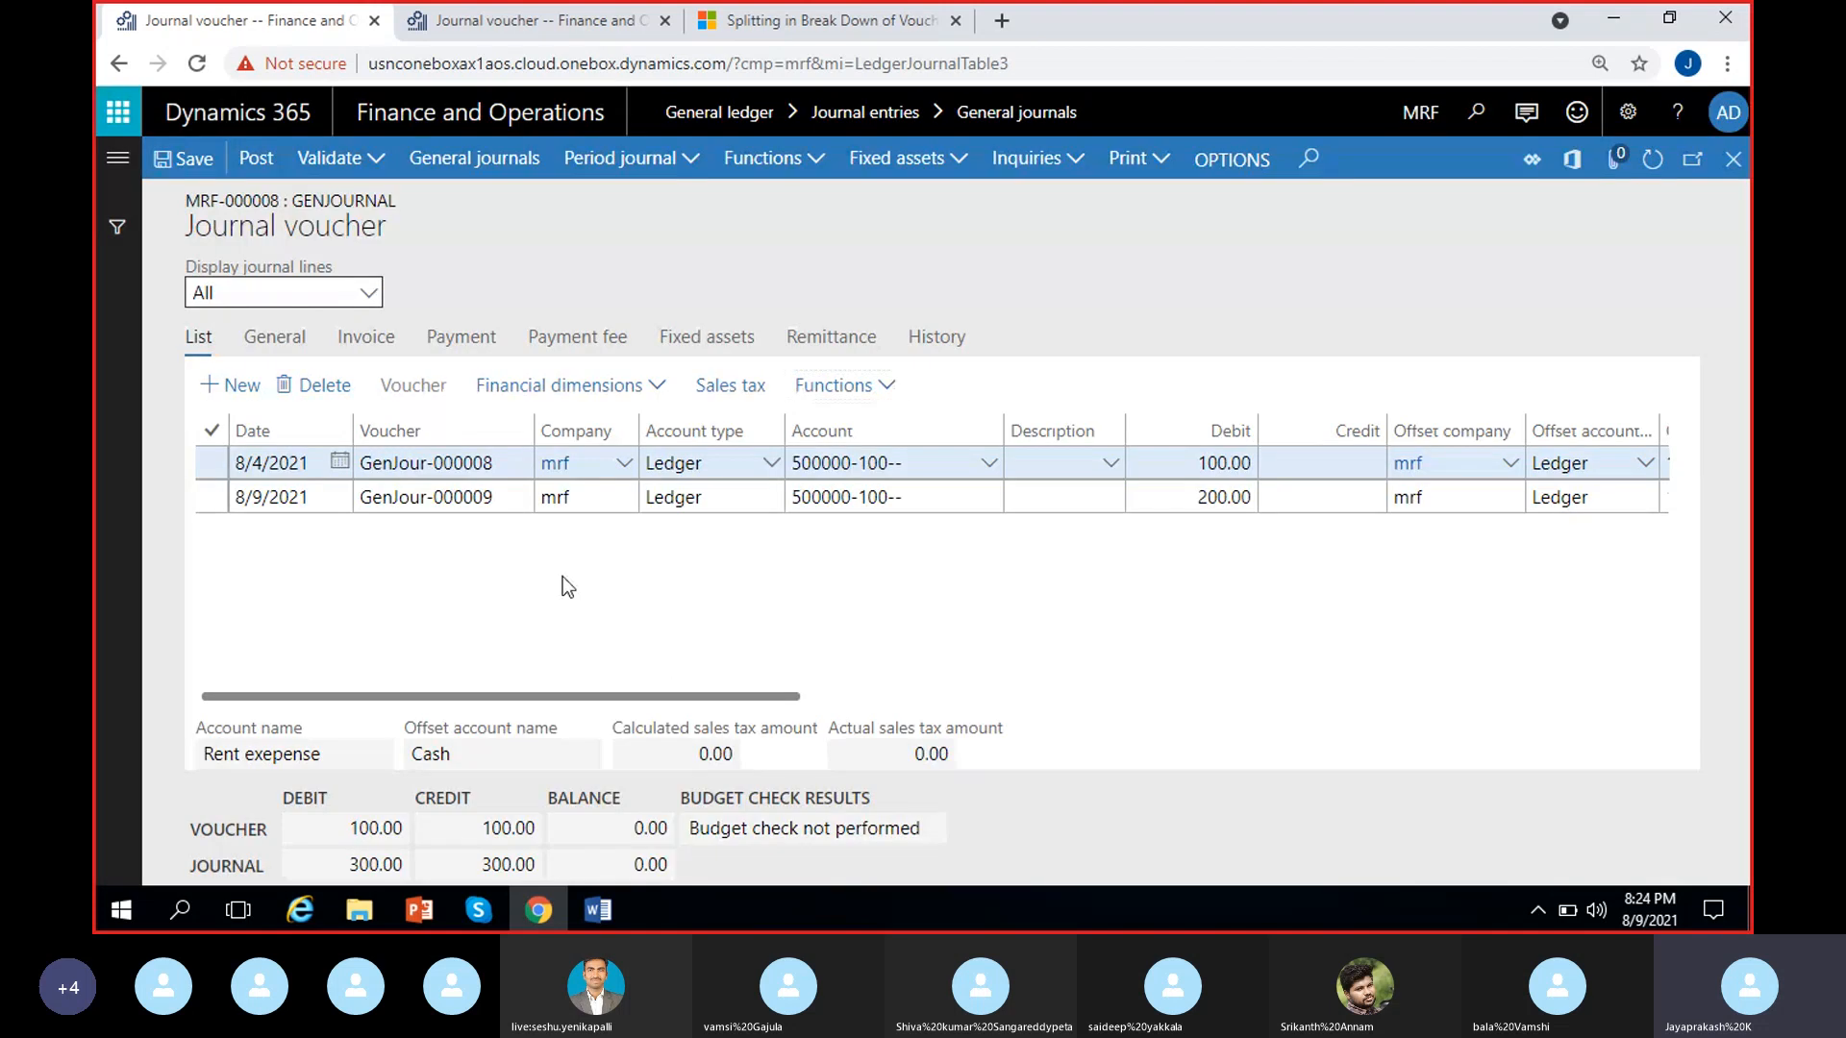
Compare the two voucher lines, and create another line from the Percent template with a voucher amount of 110
left_click(347, 497)
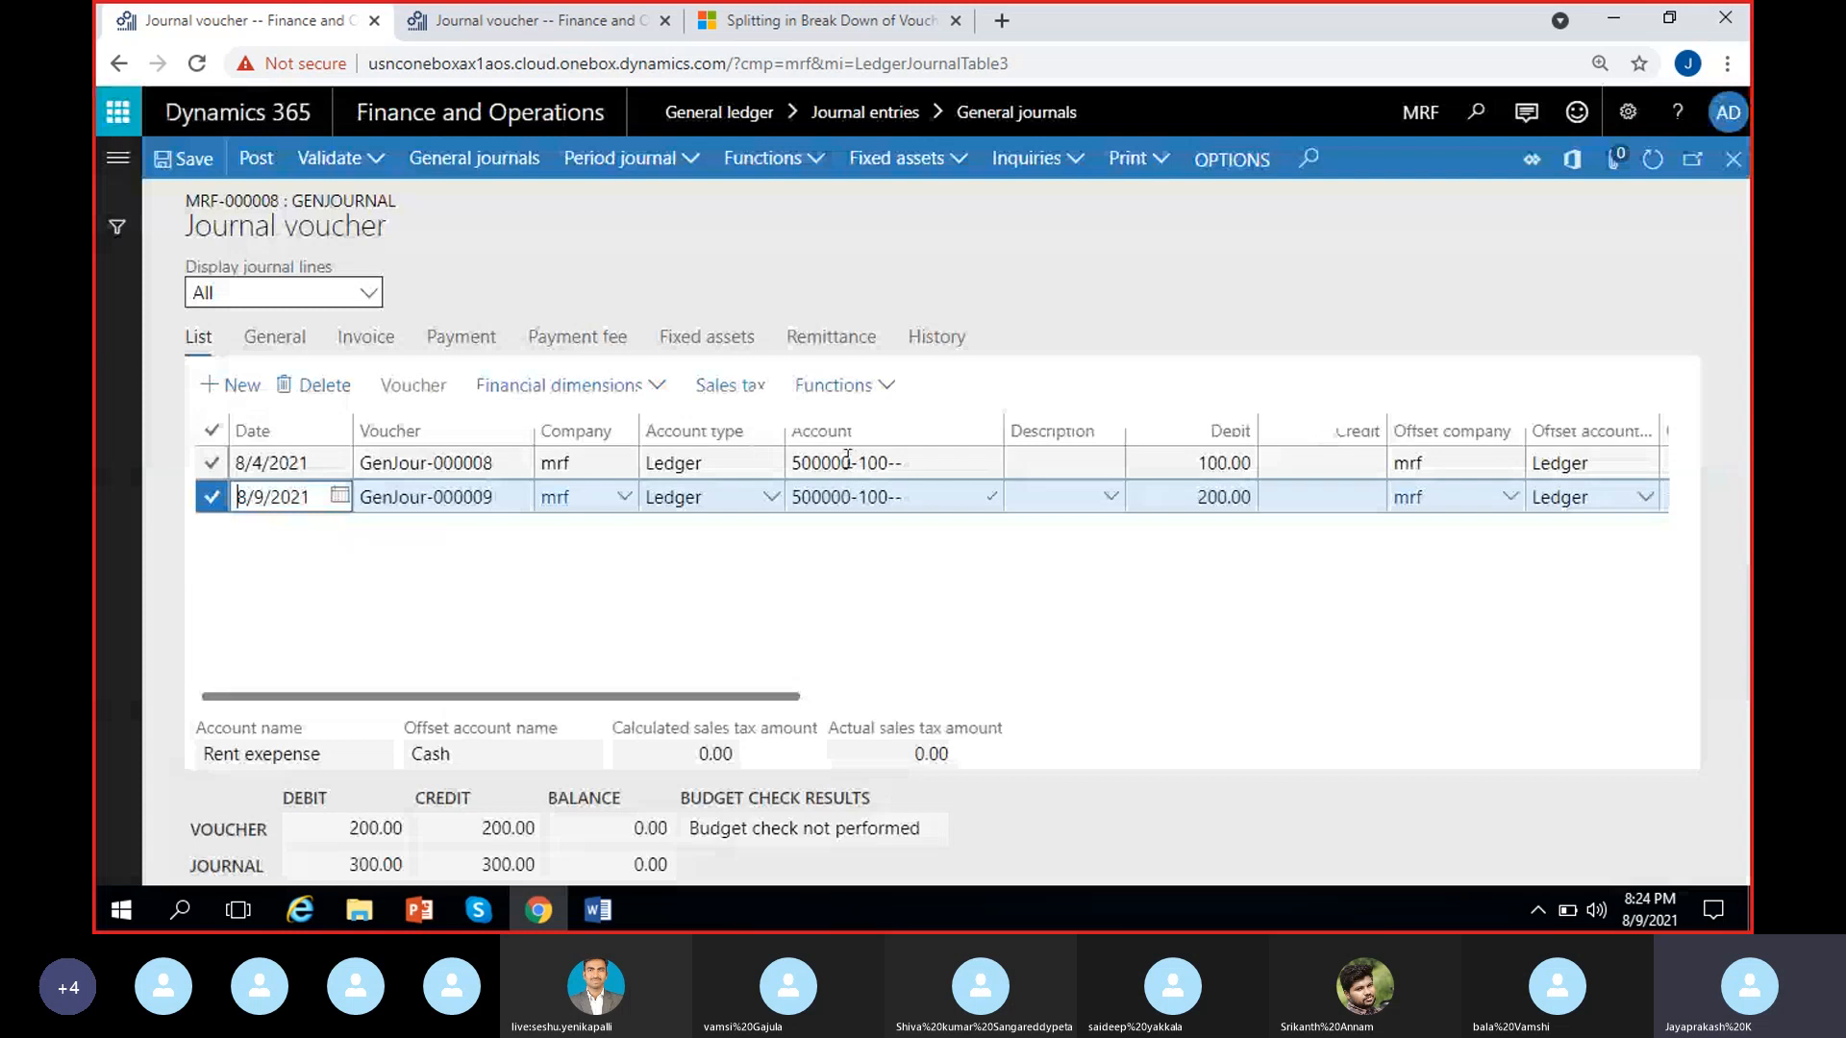
scroll(903, 633, "right", 2)
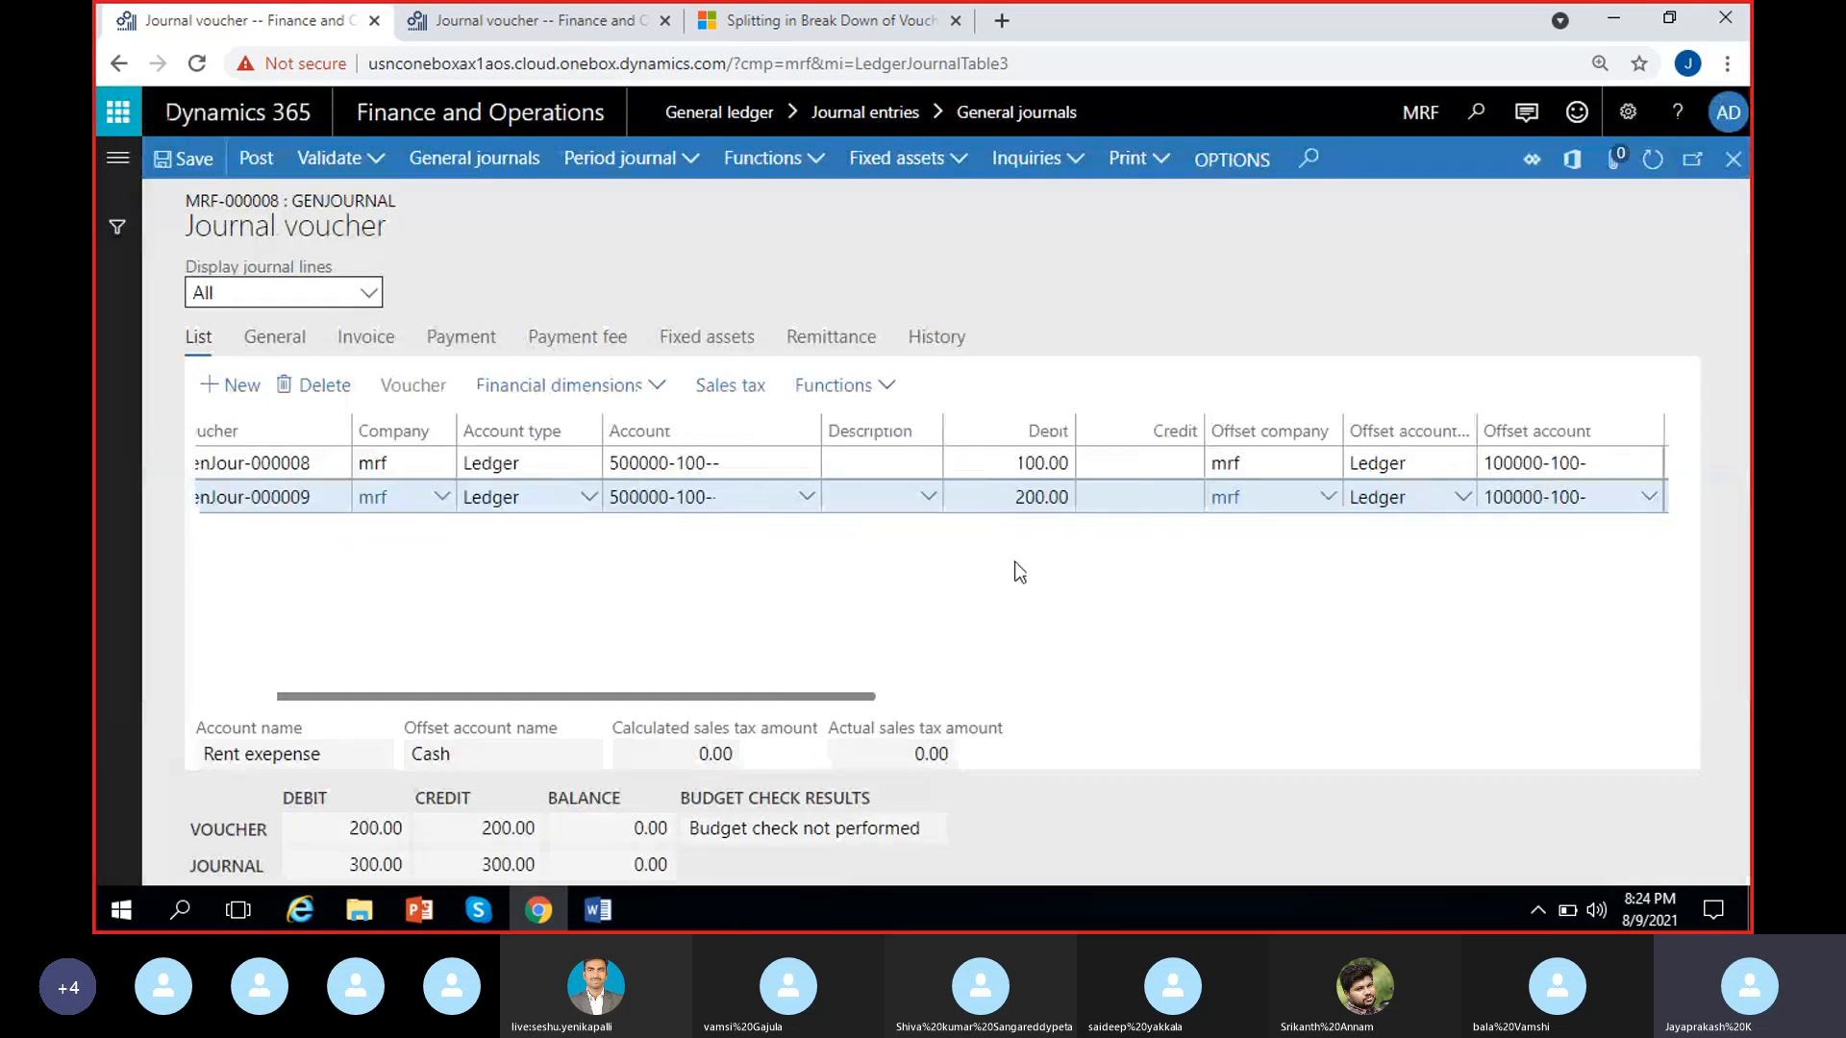
left_click(1040, 463)
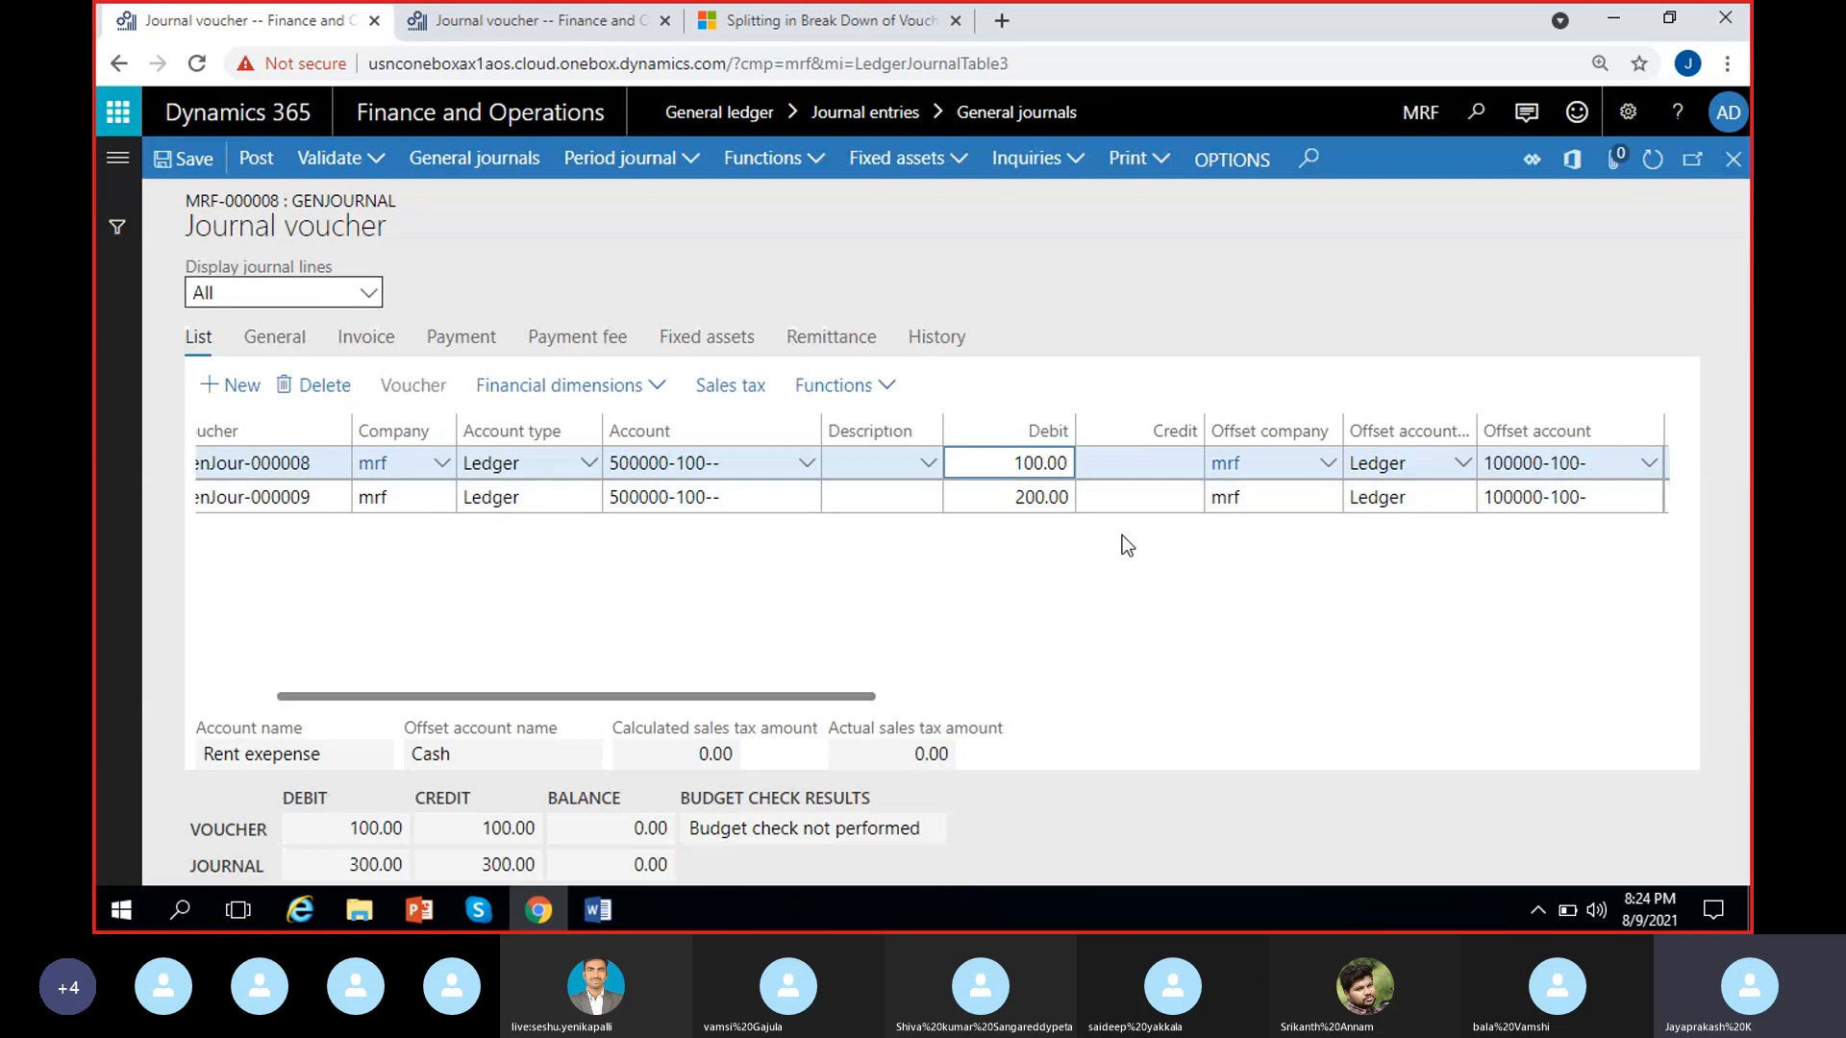
scroll(1134, 556, "right", 4)
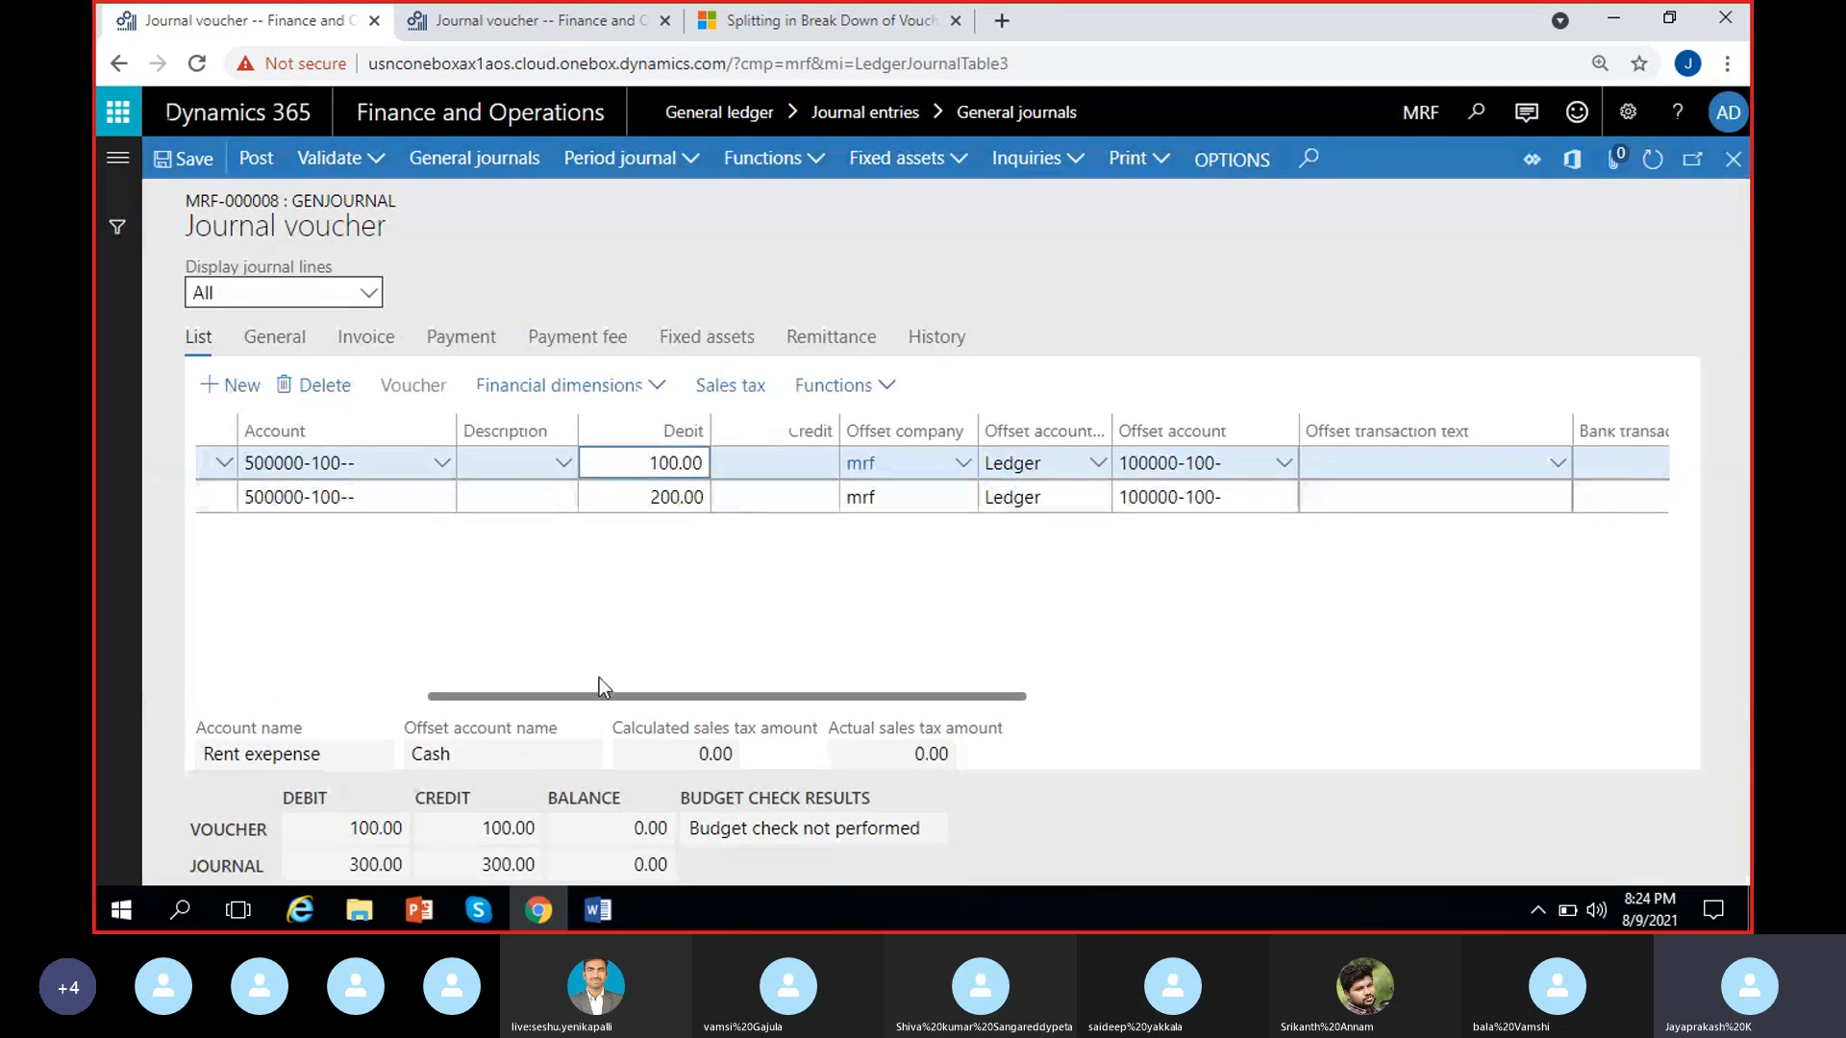
scroll(481, 683, "left", 4)
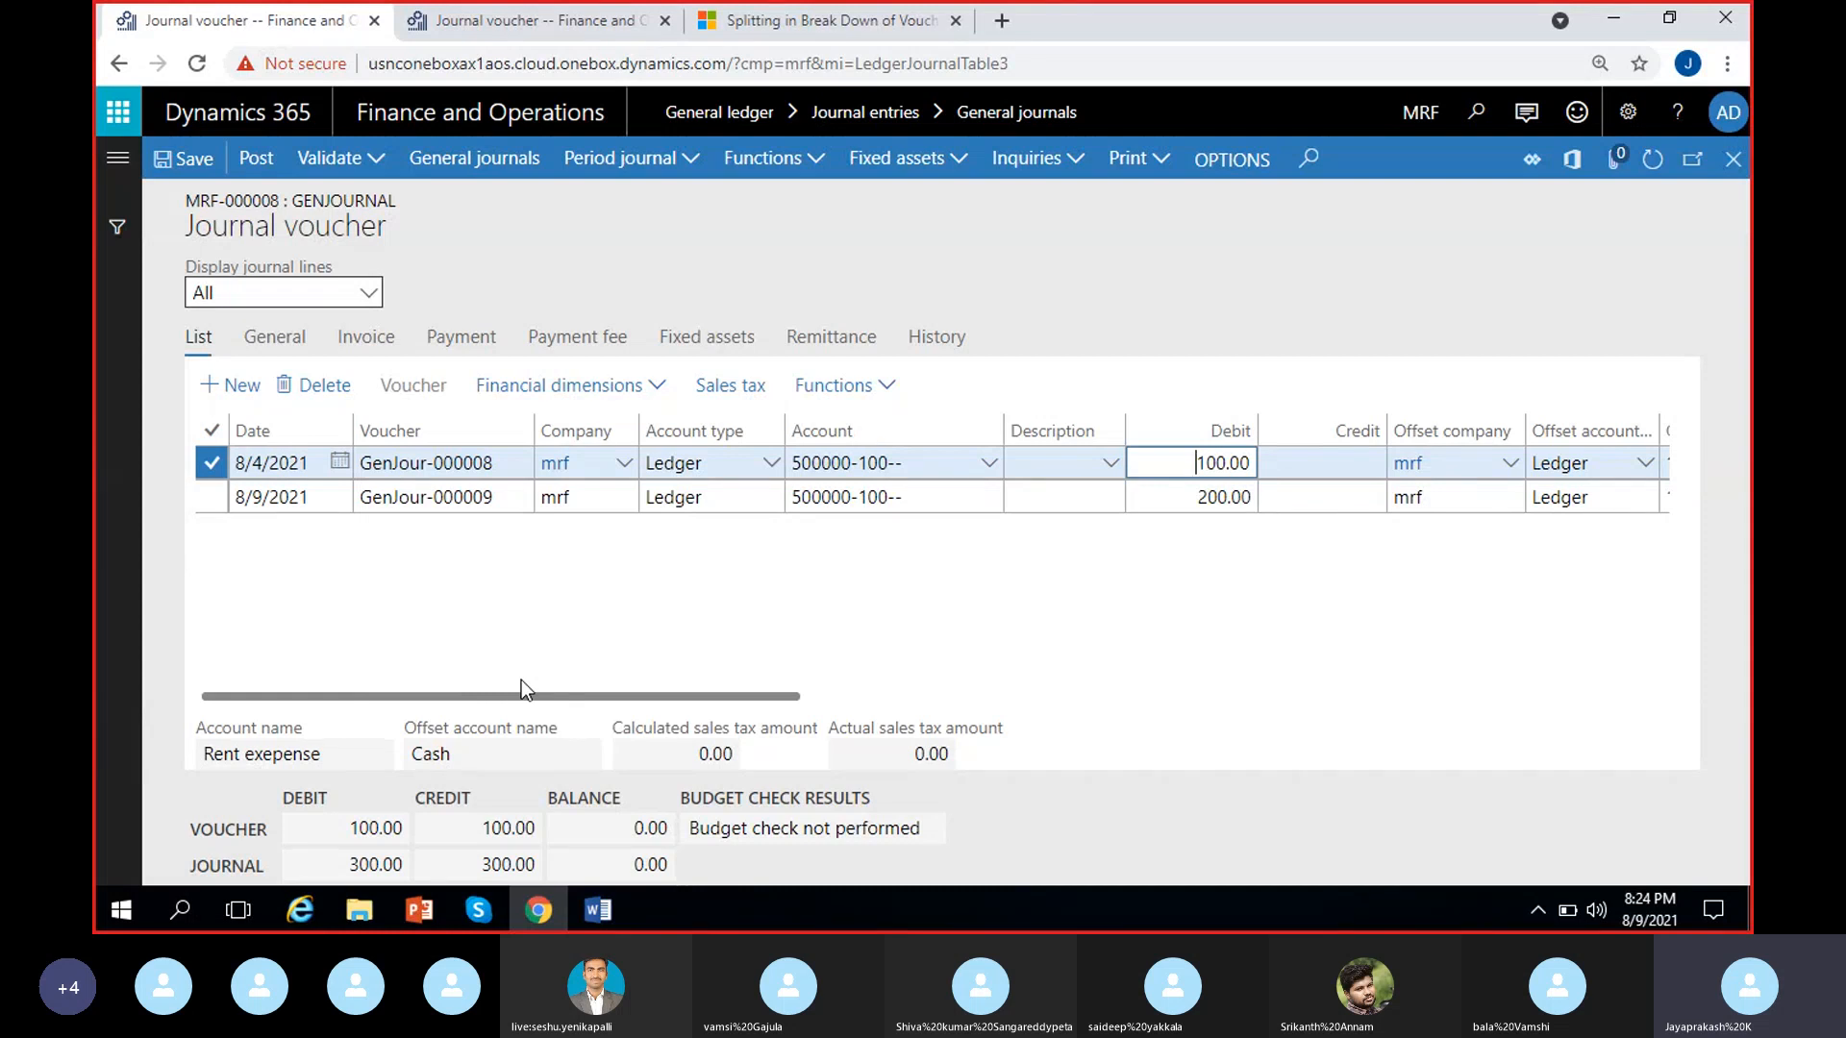
left_click(881, 390)
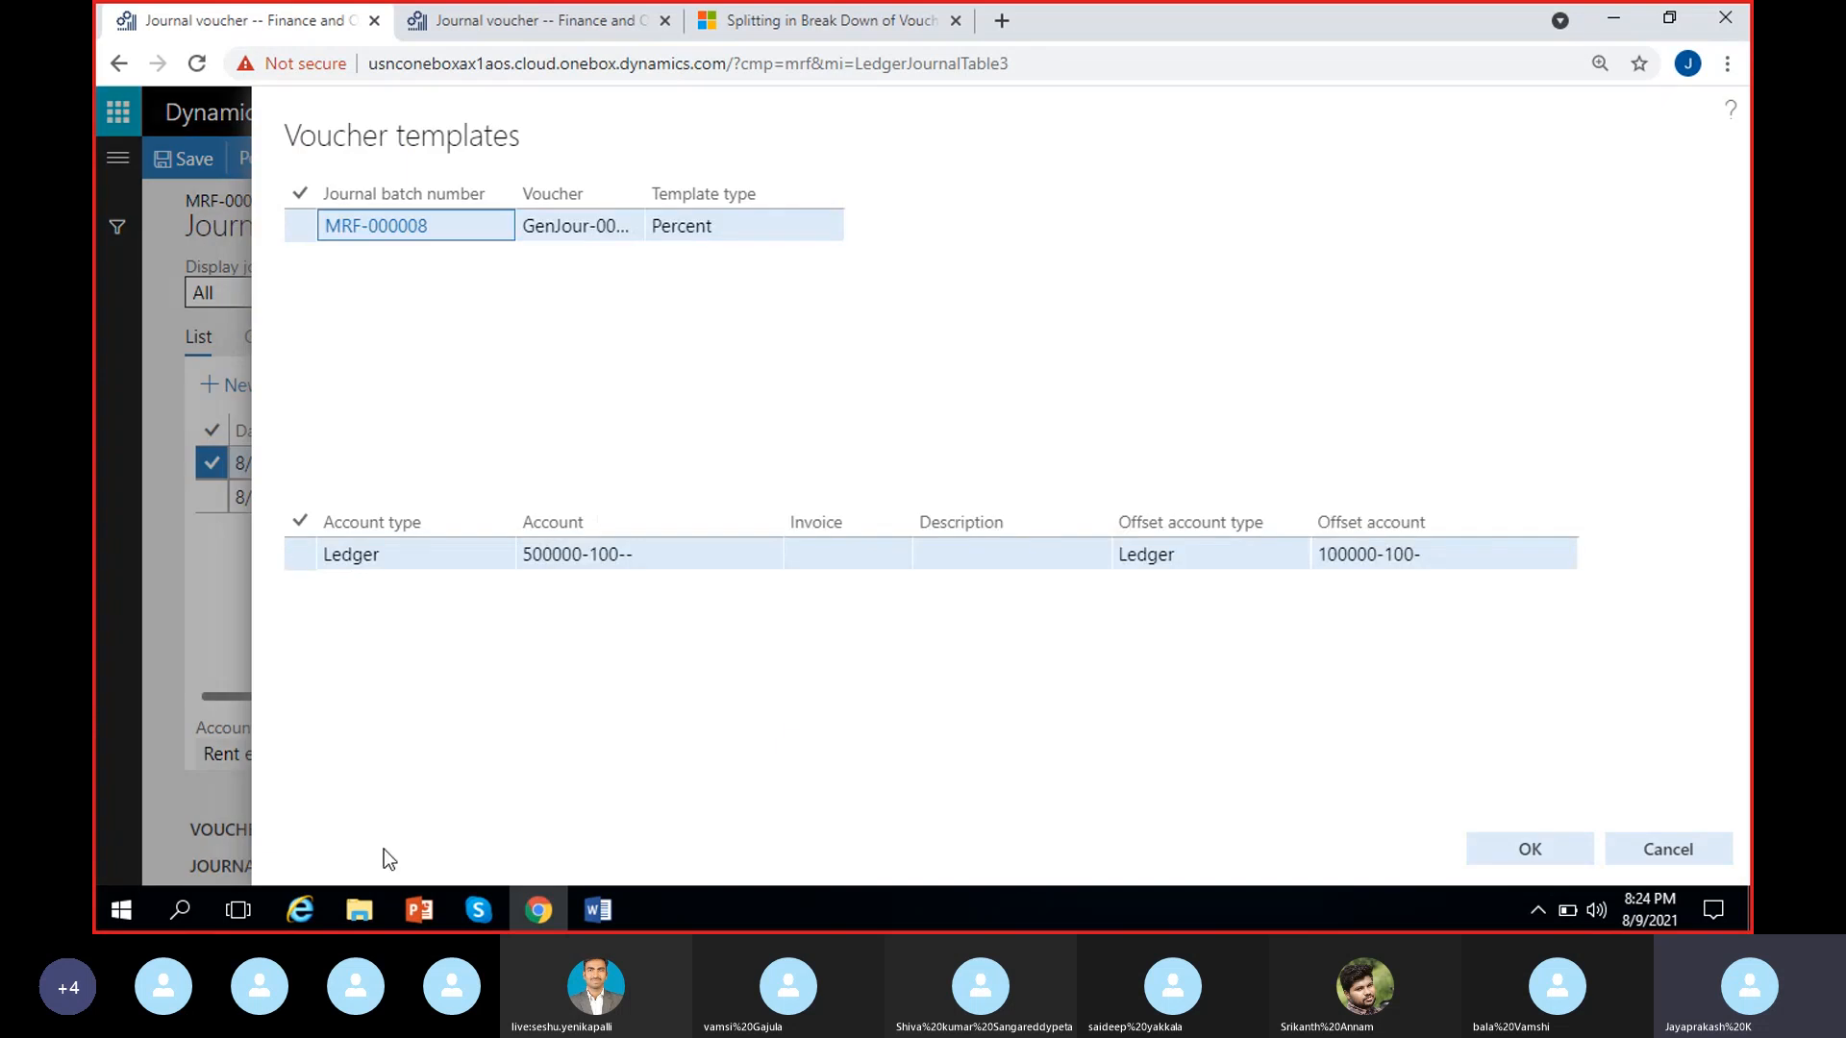
left_click(299, 554)
left_click(1549, 858)
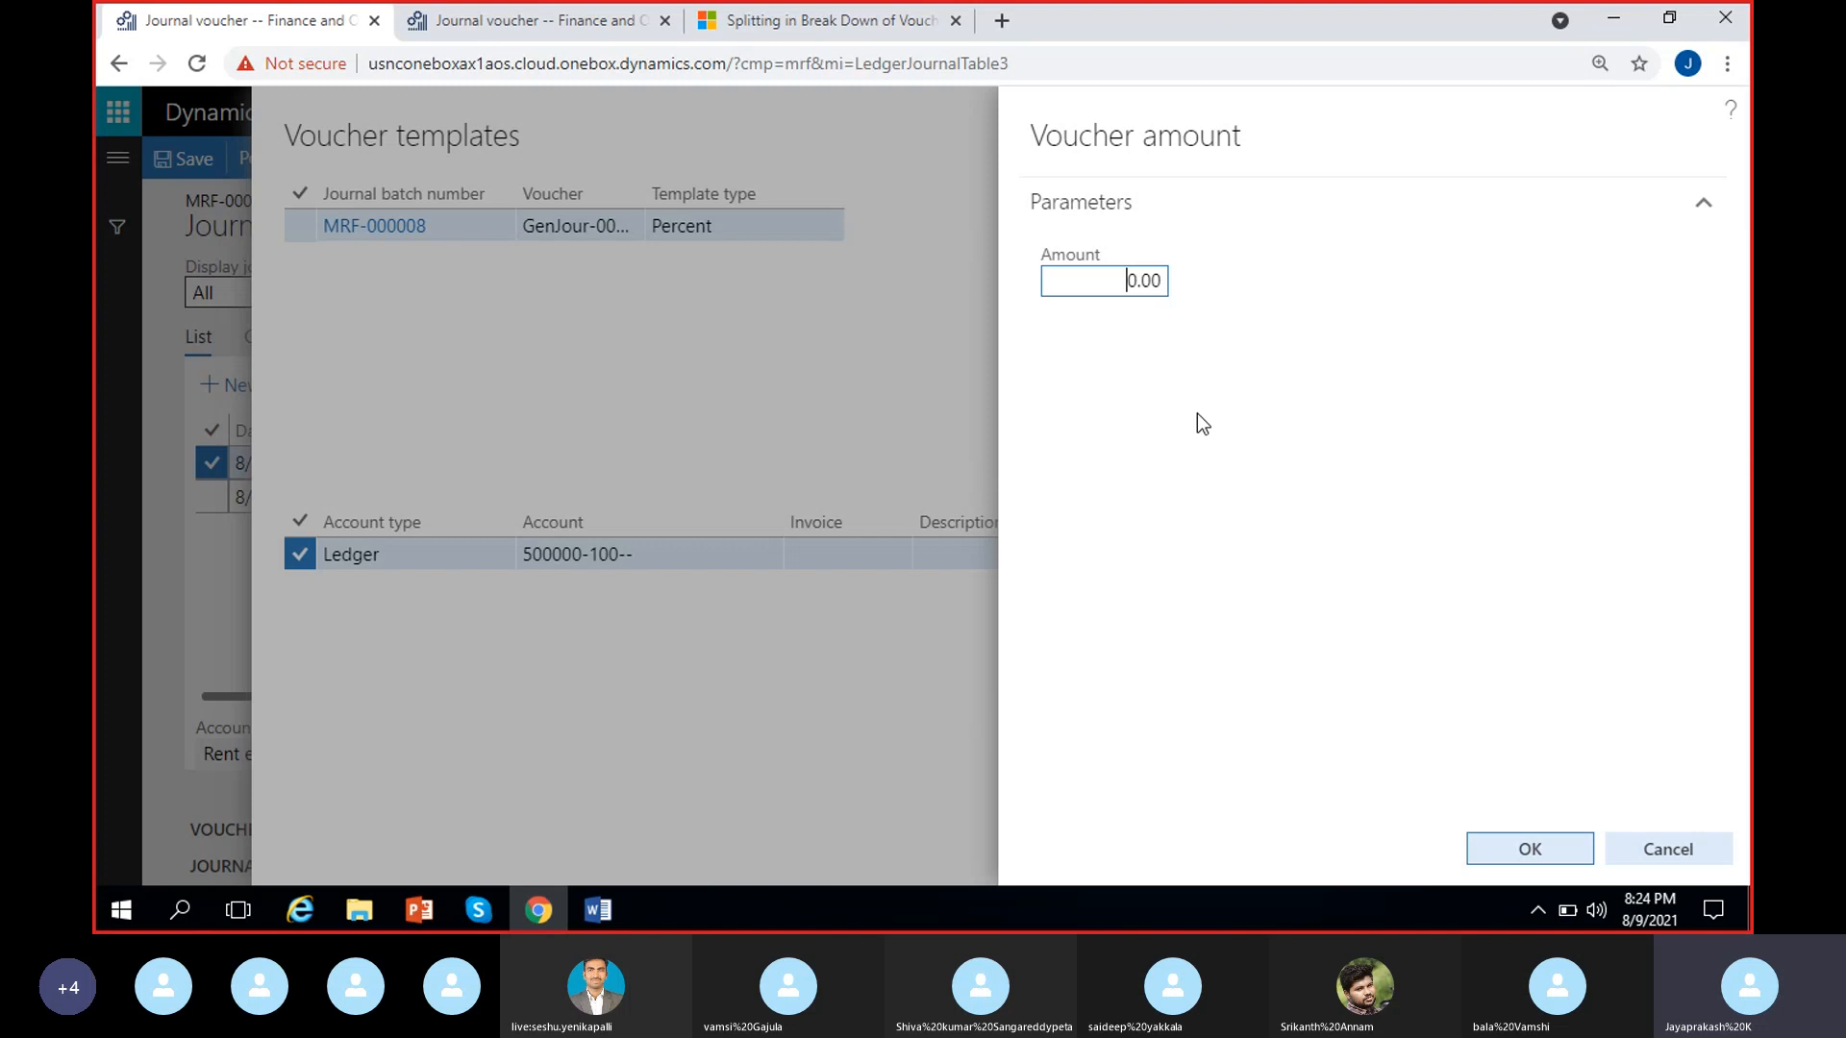
type("11")
left_click(1469, 849)
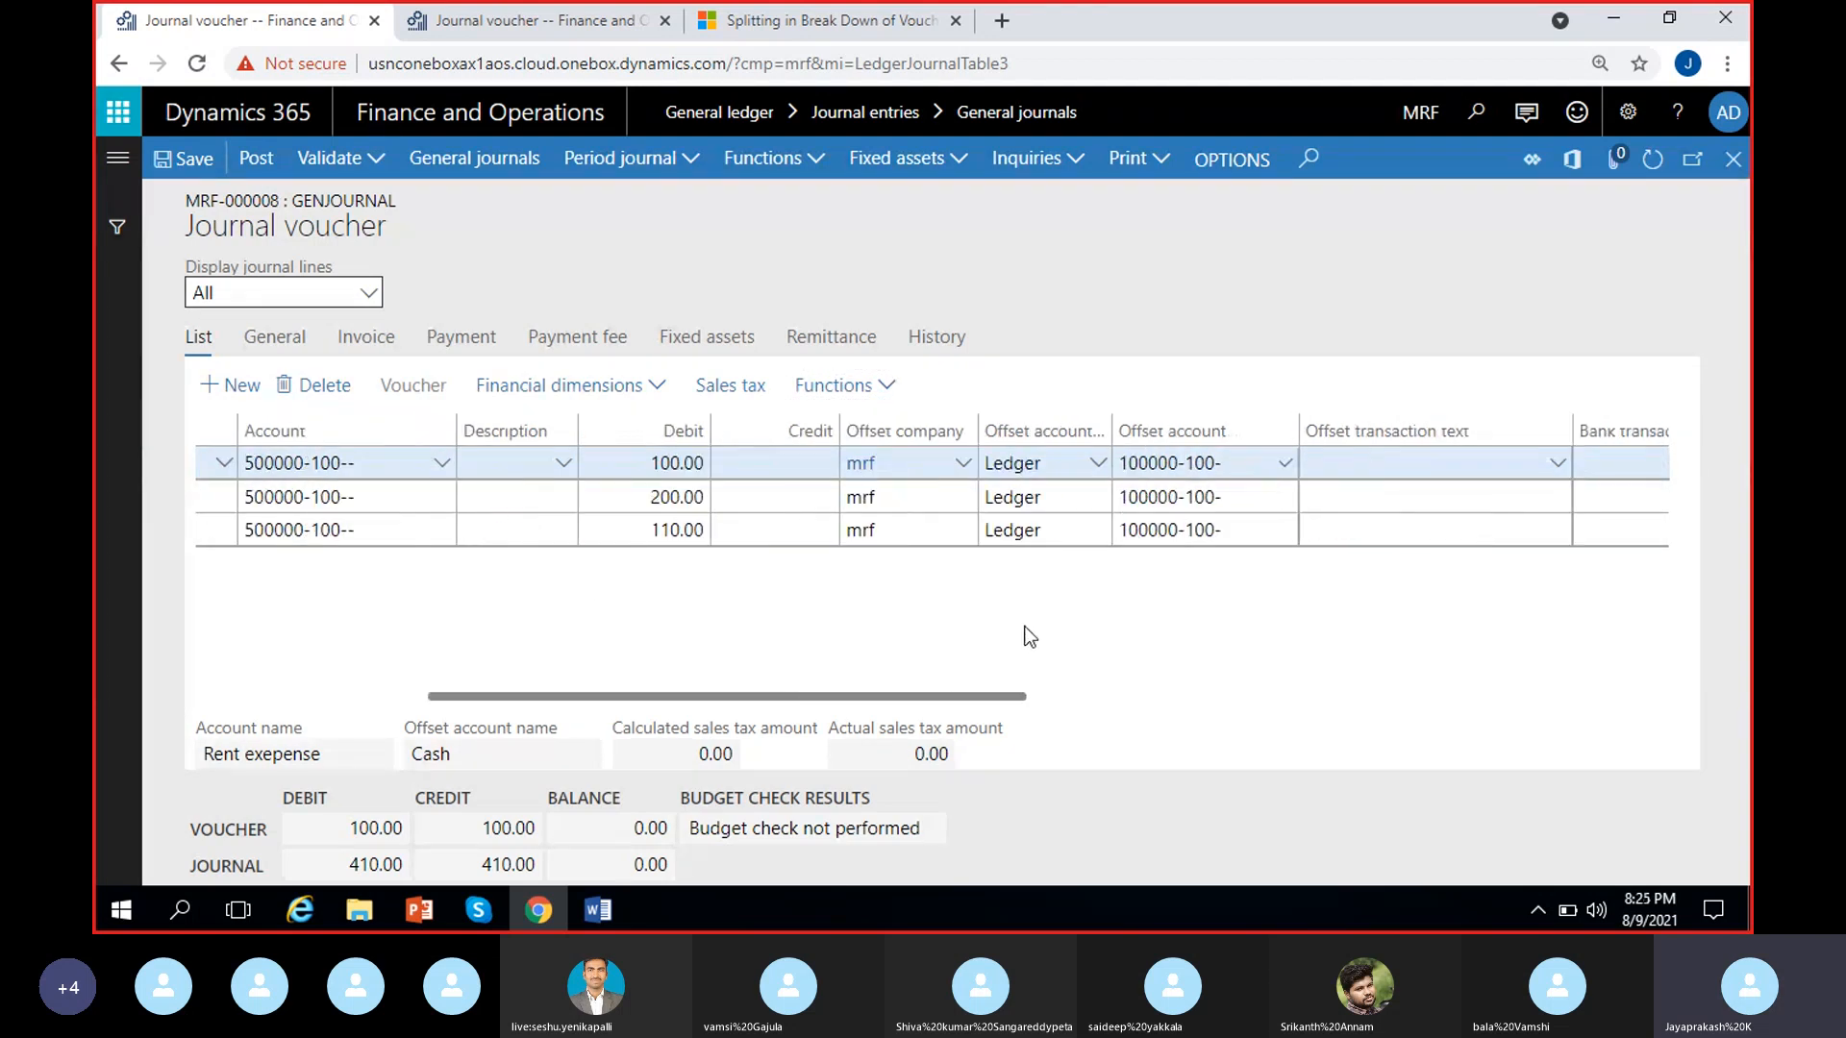
Review the voucher template functions and the accounts, debits and offset accounts of the three voucher lines
left_click(902, 388)
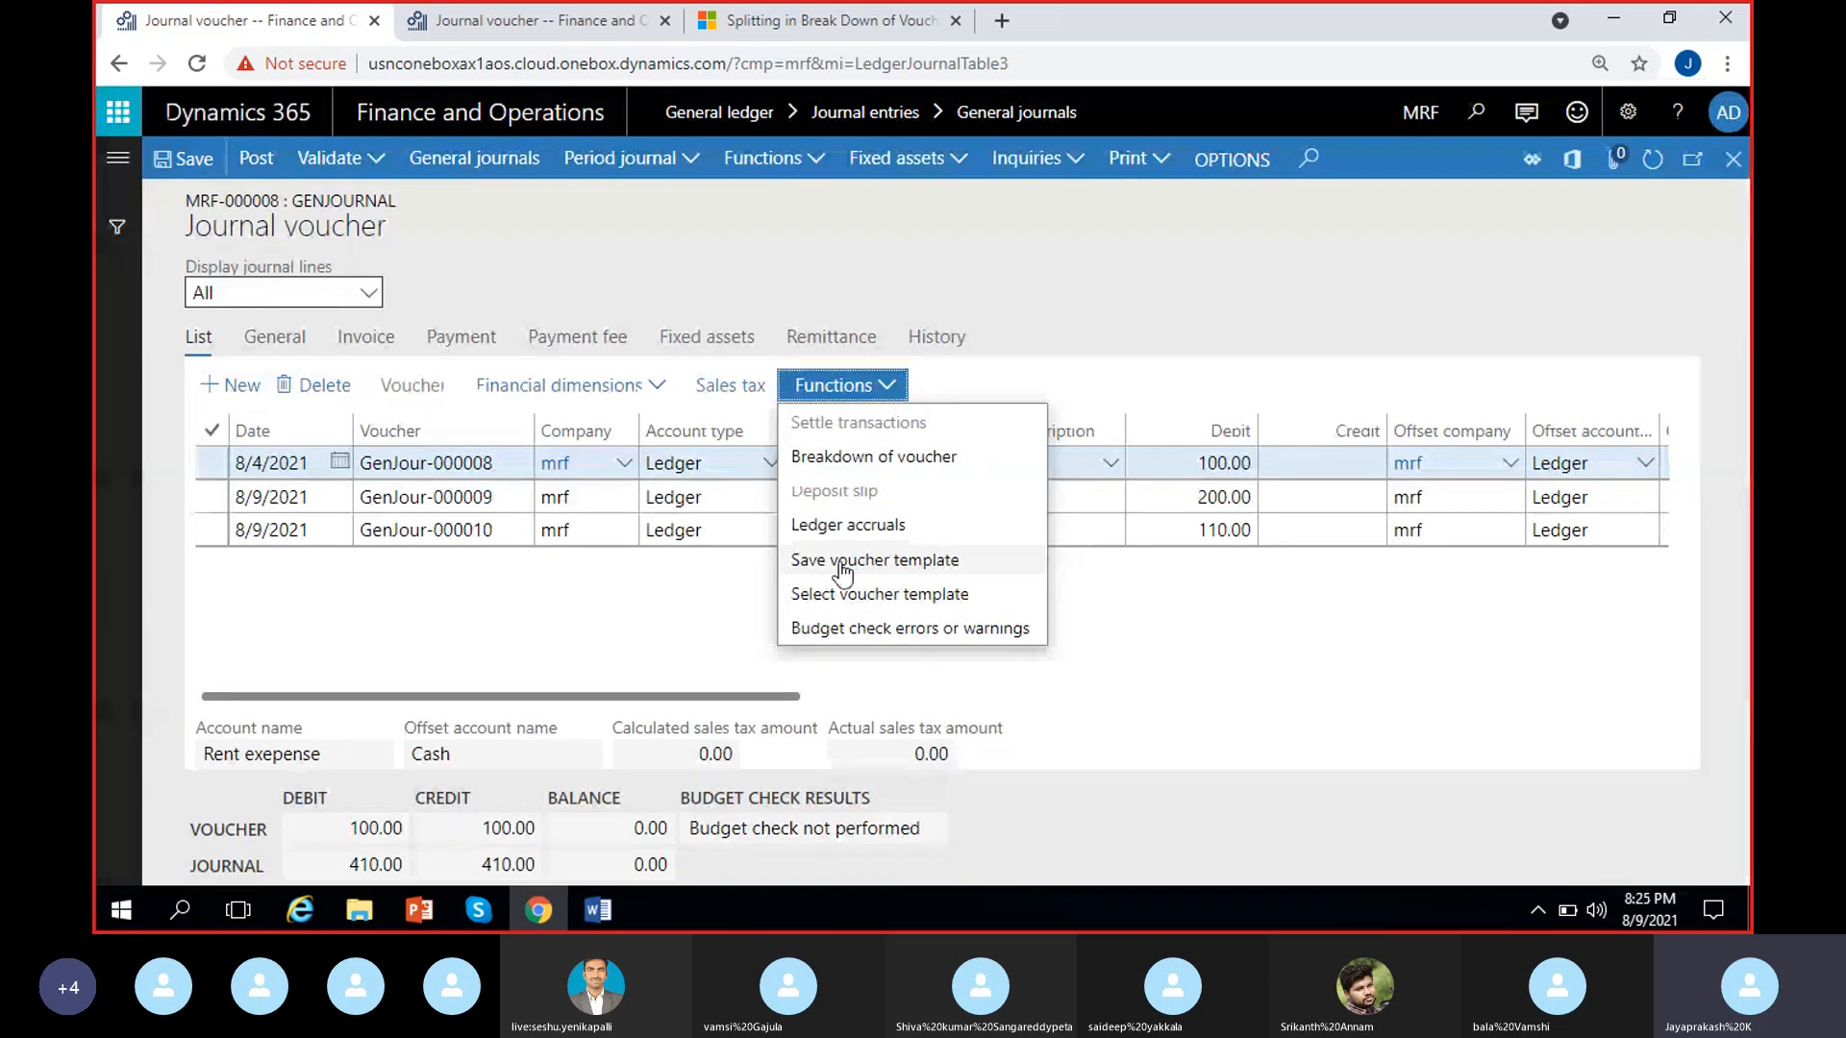
left_click(718, 643)
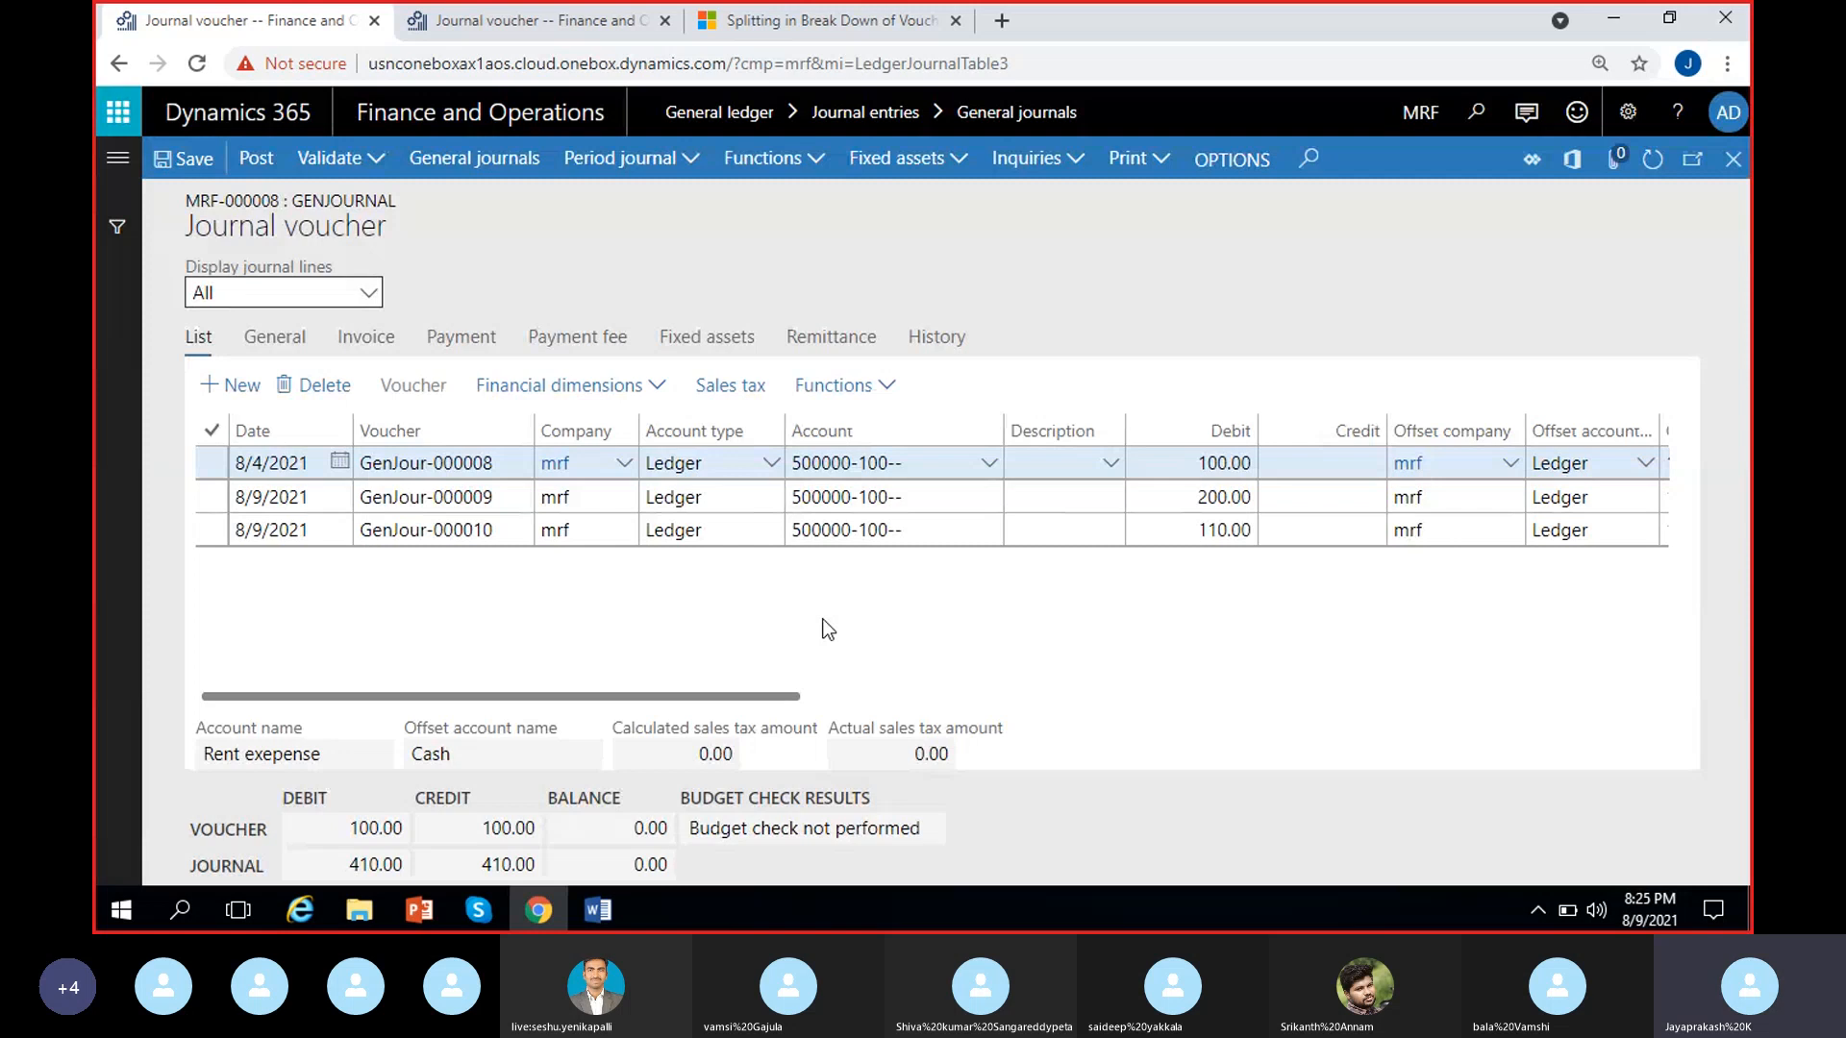
scroll(824, 626, "right", 3)
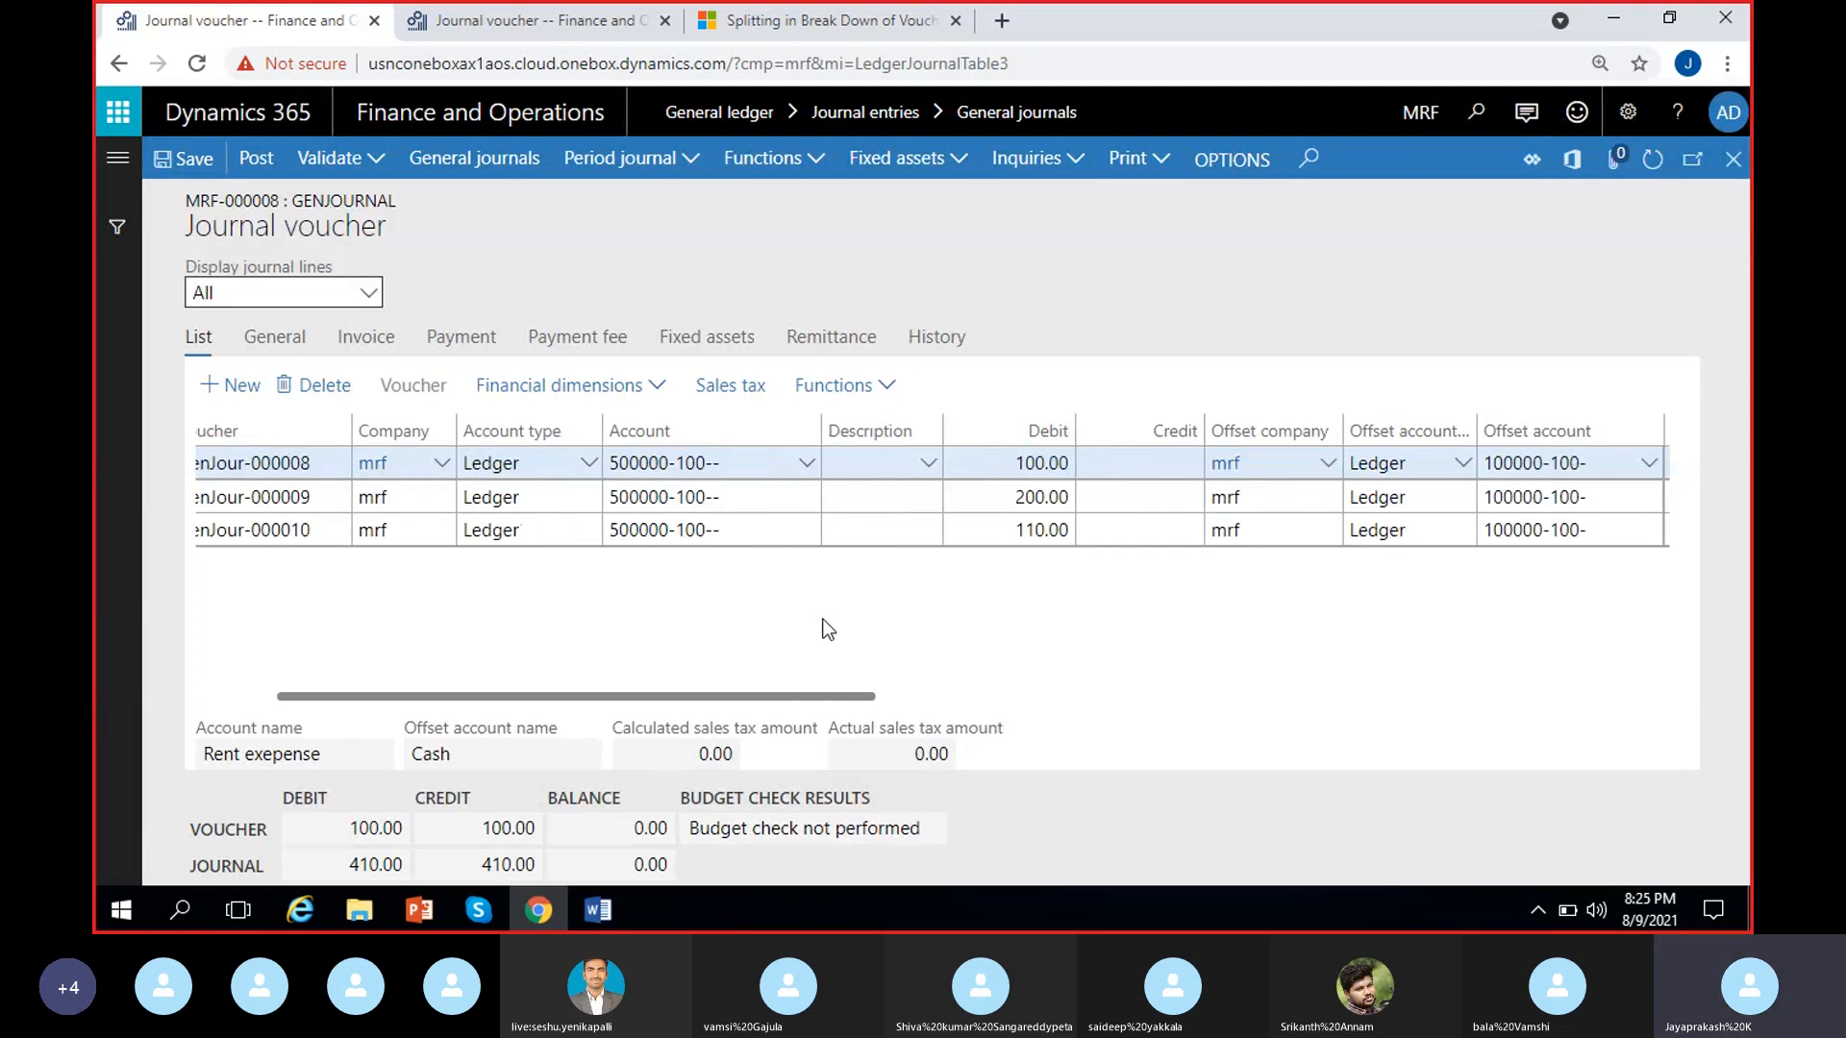
scroll(817, 630, "left", 3)
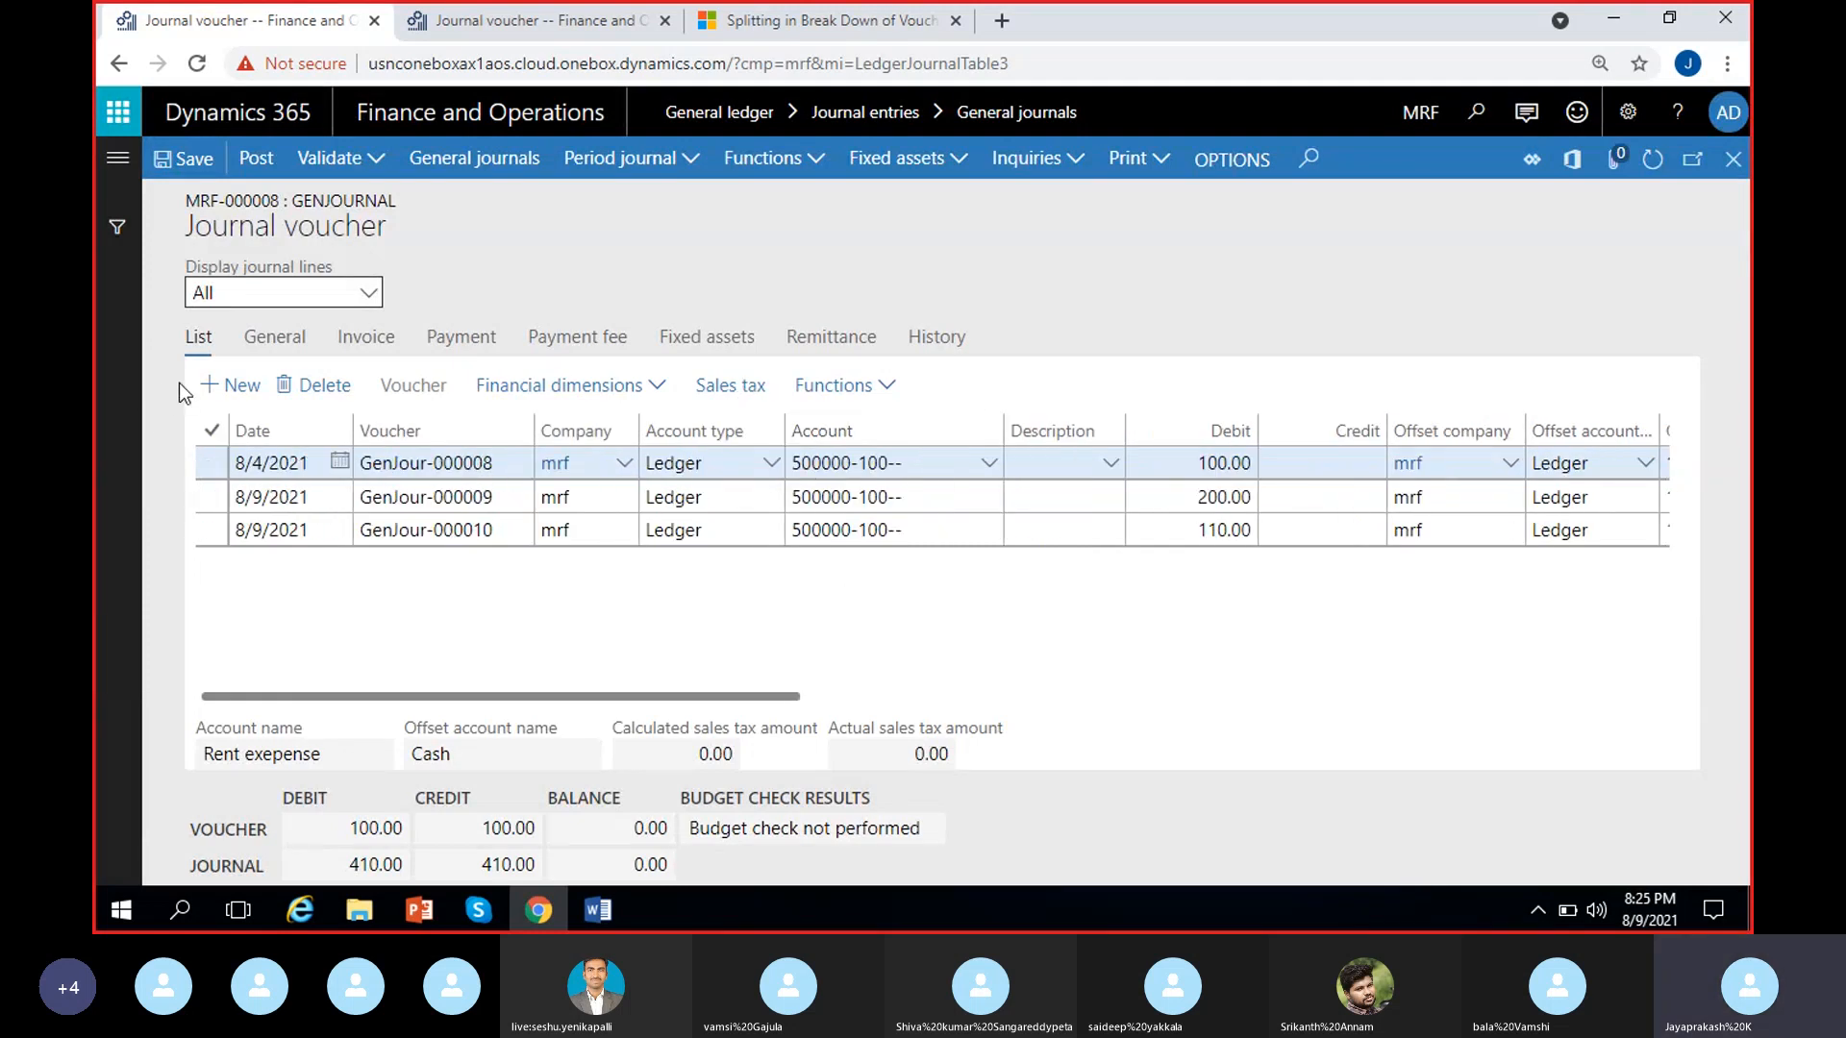
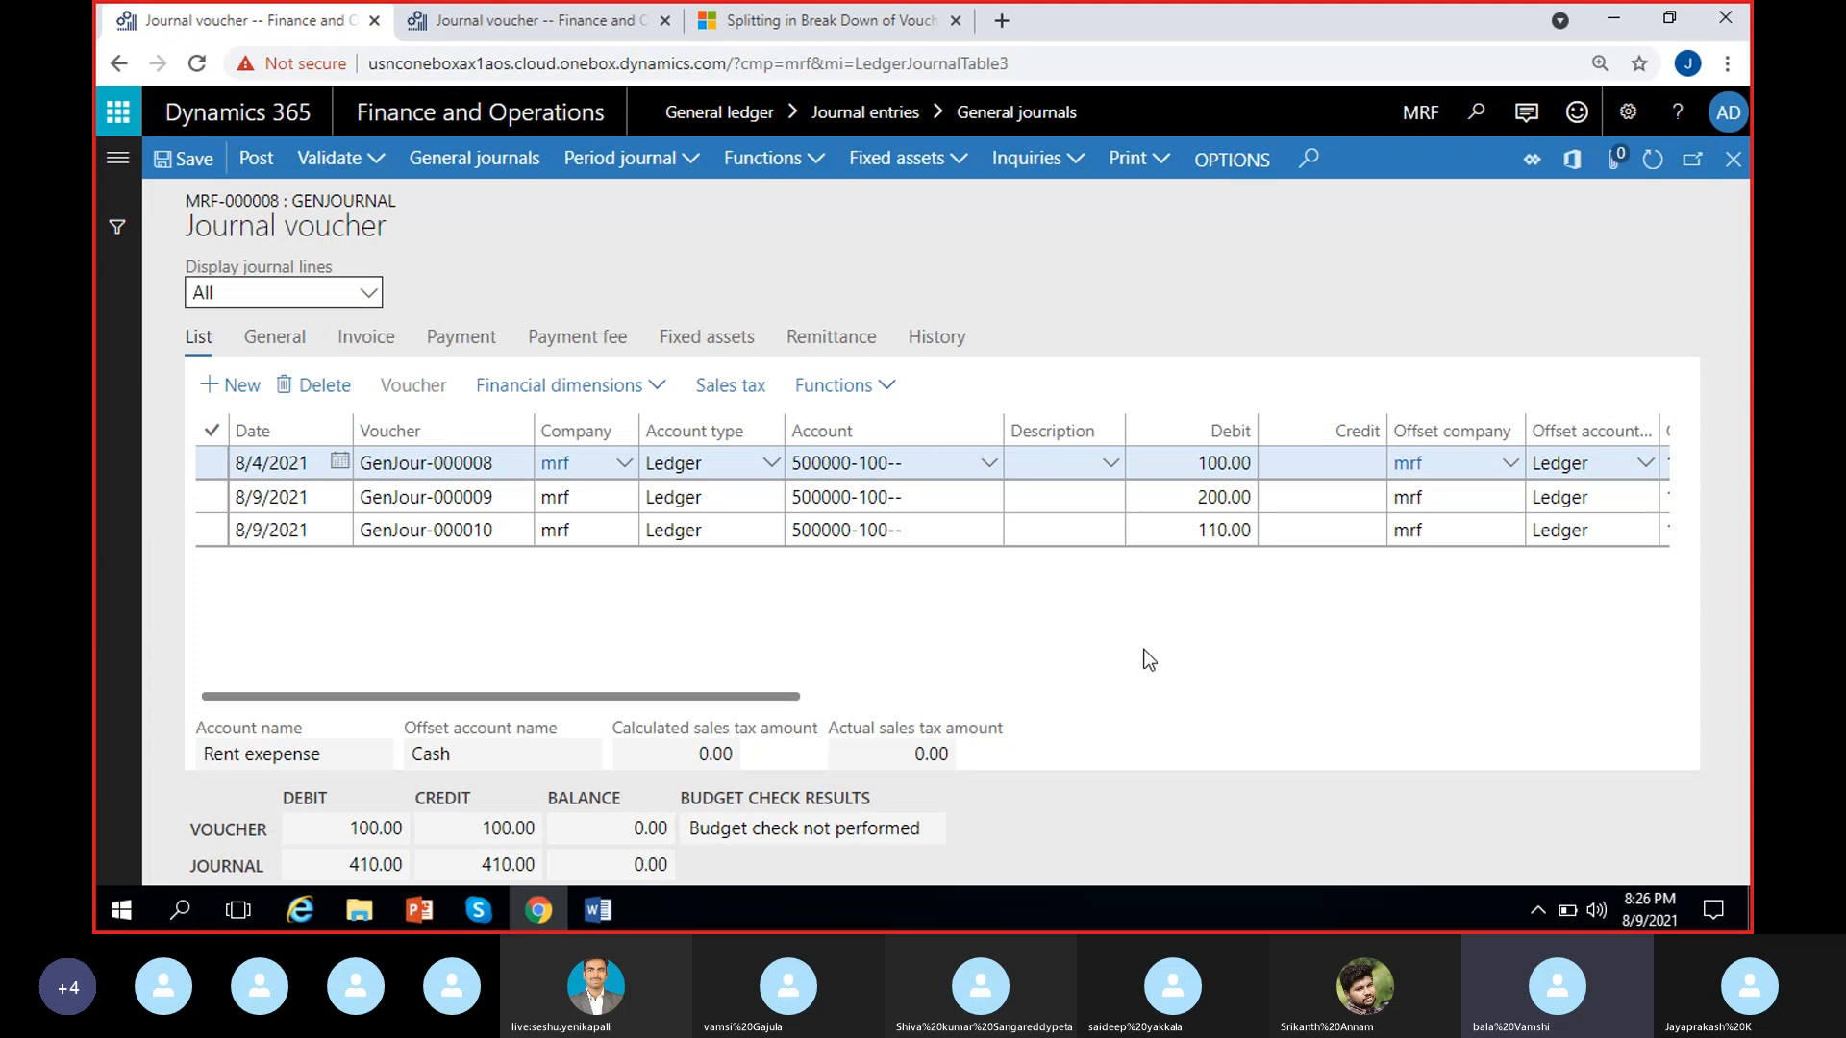
Review the offset accounts of the MRF voucher lines and the vendor offset account on the USMF journal line
scroll(1145, 649, "right", 5)
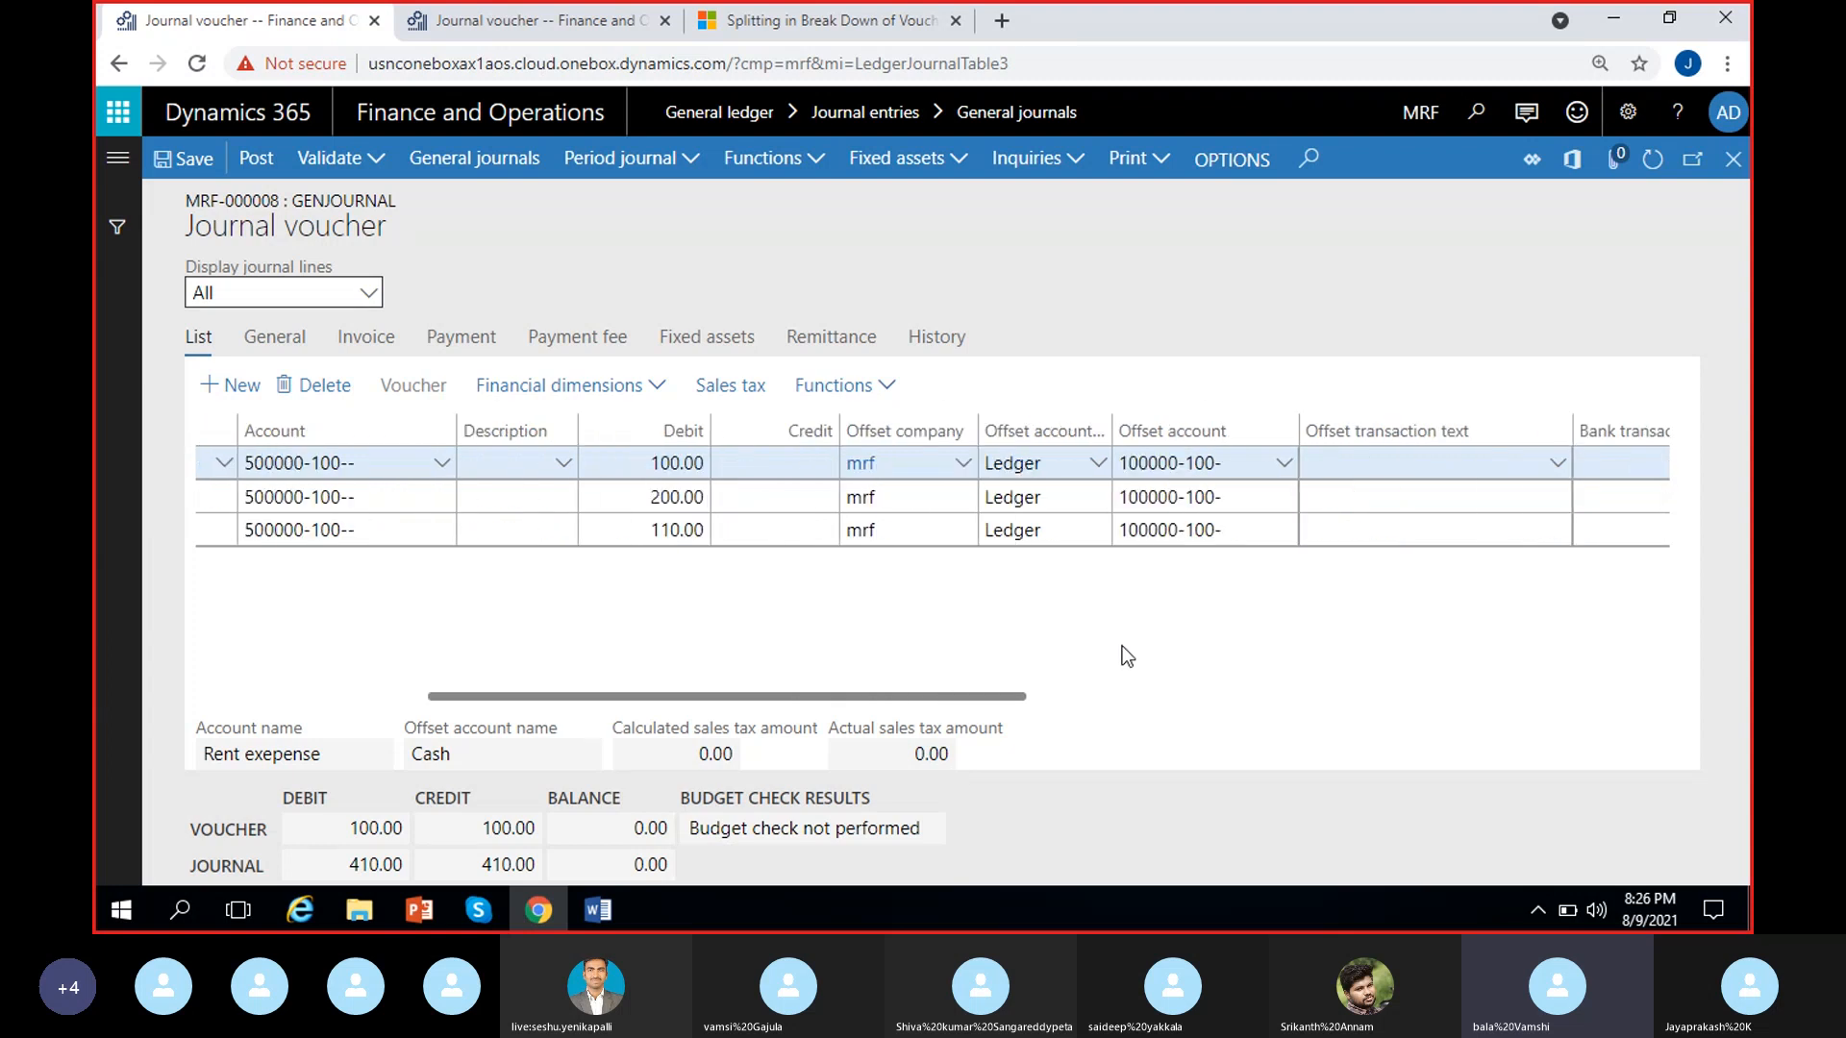
scroll(1127, 657, "left", 5)
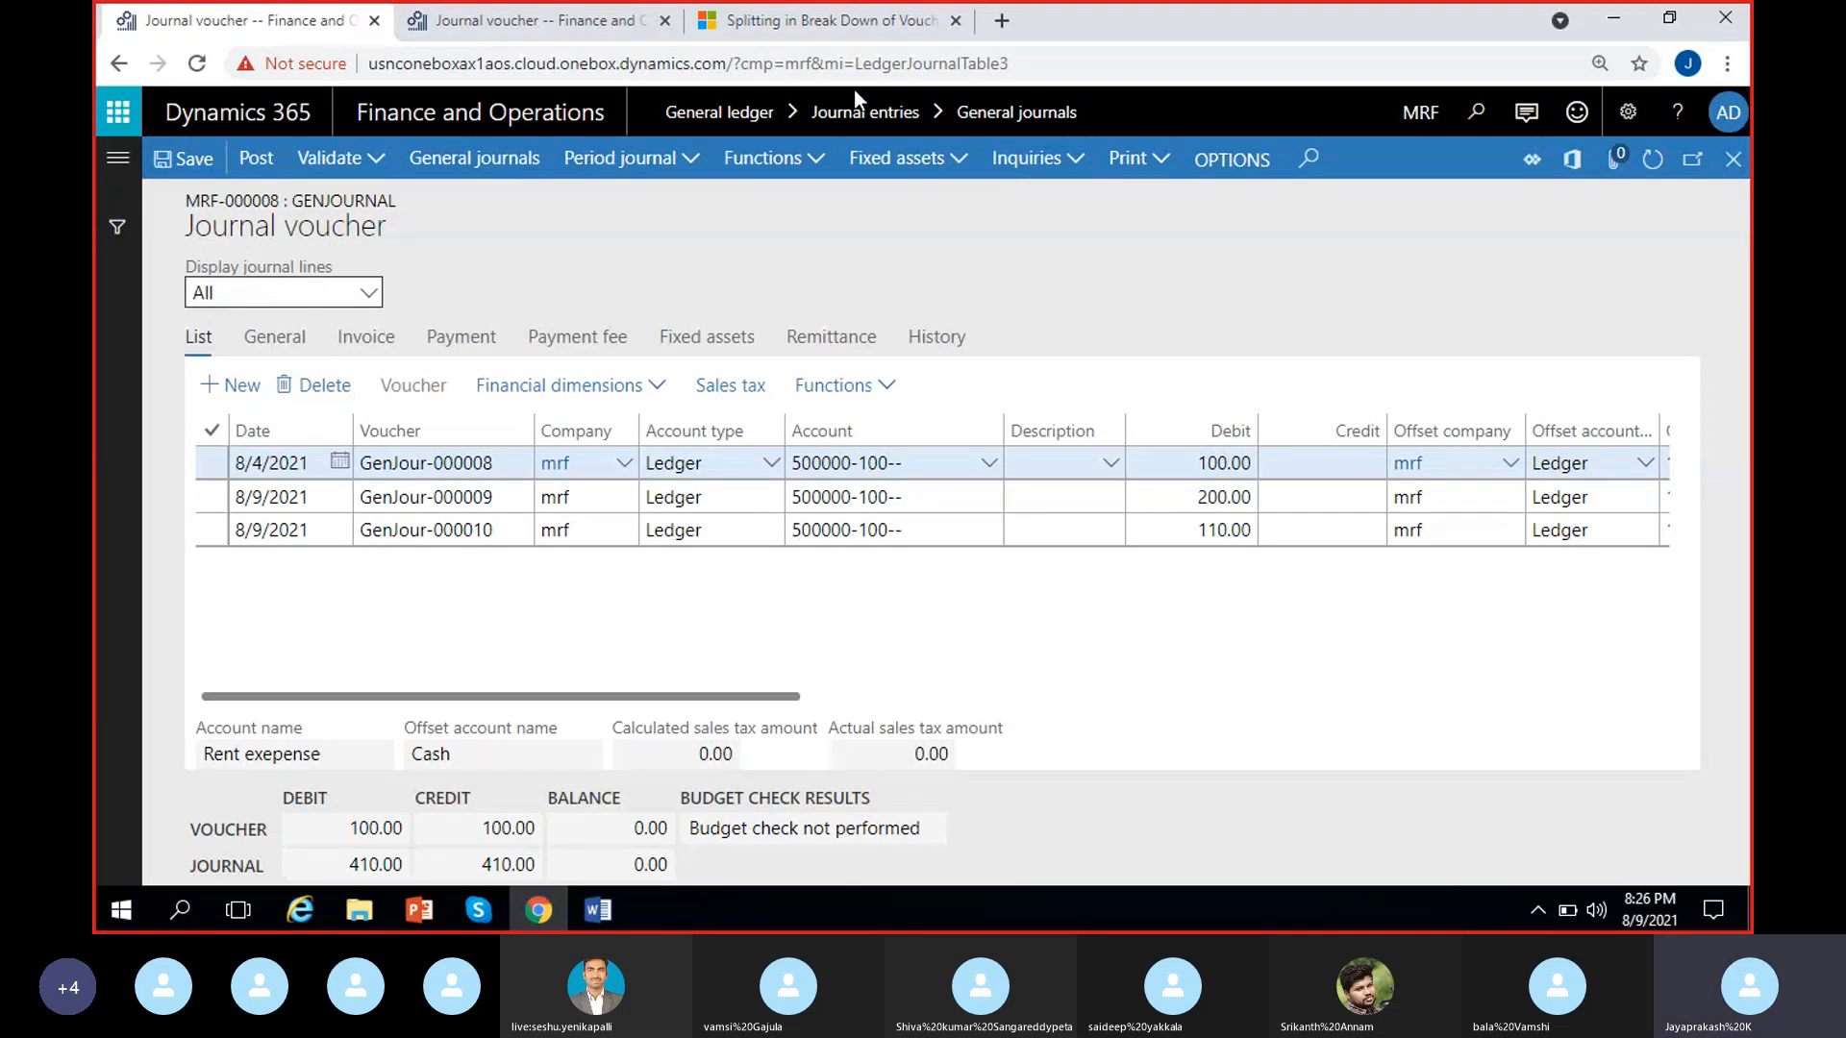
left_click(536, 22)
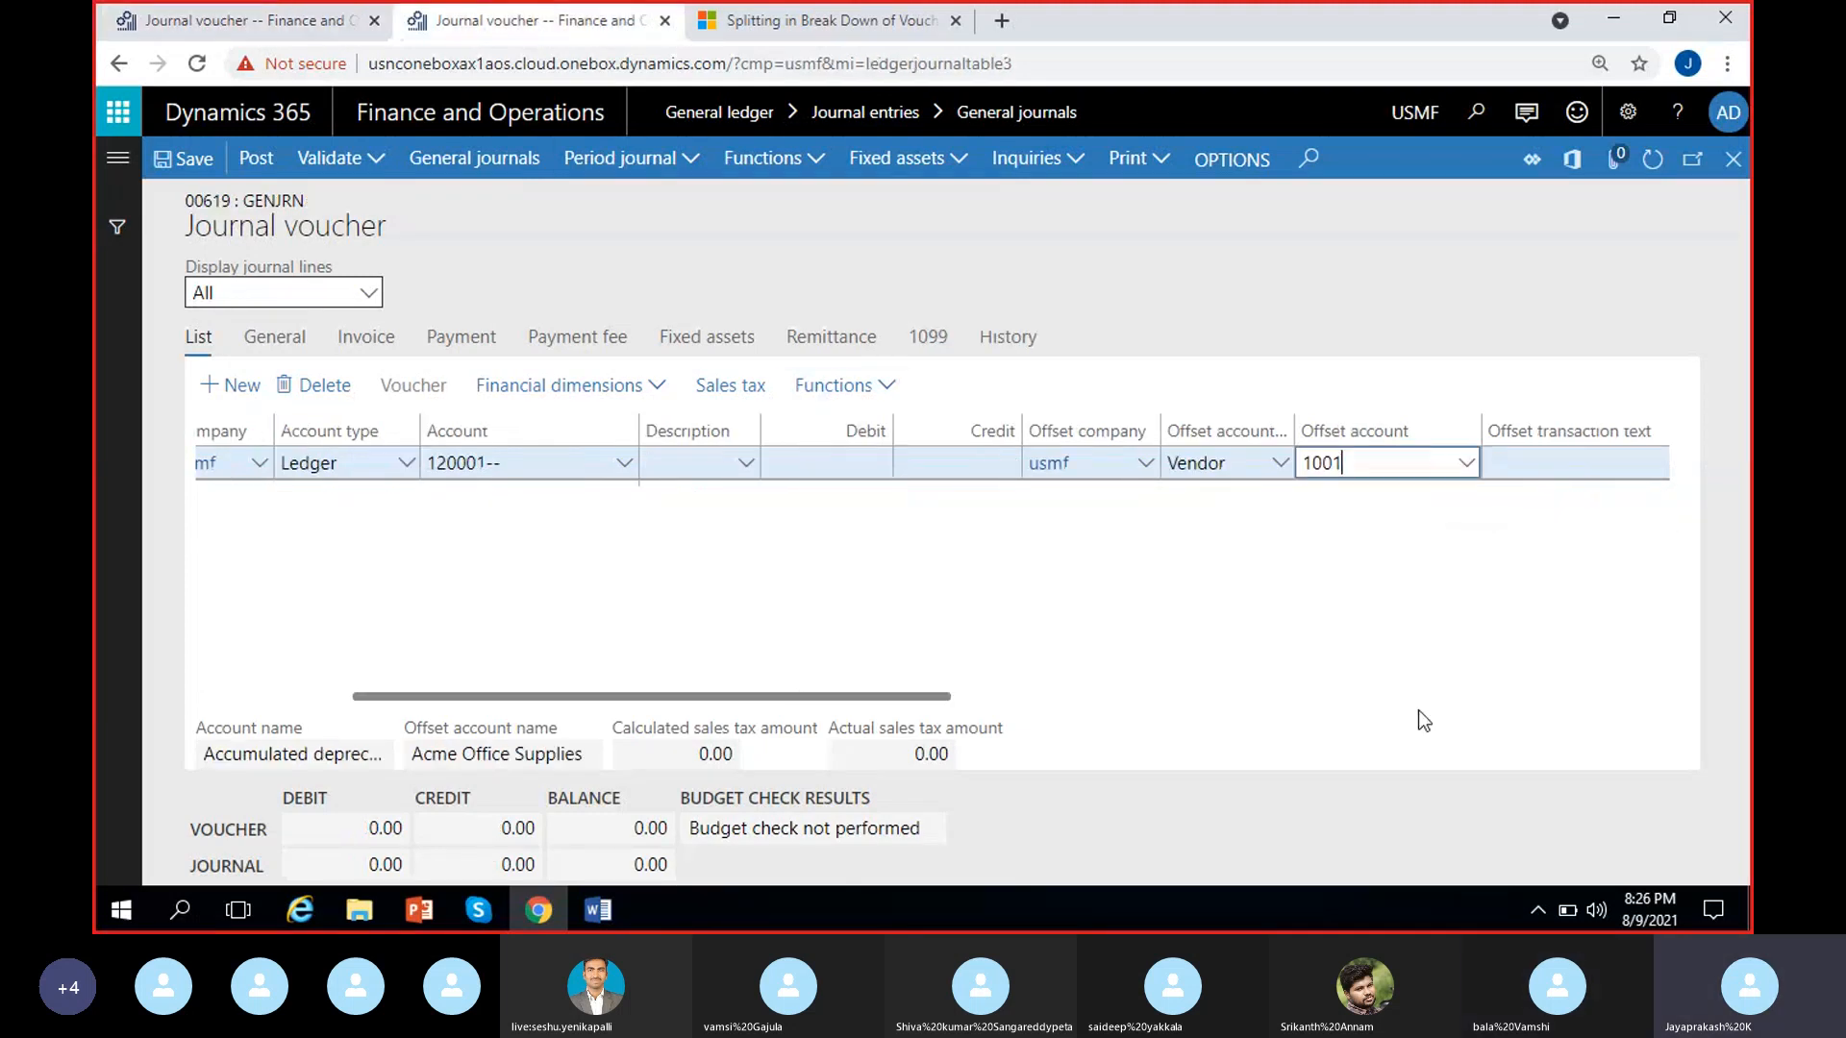
left_click(1365, 463)
left_click(1363, 537)
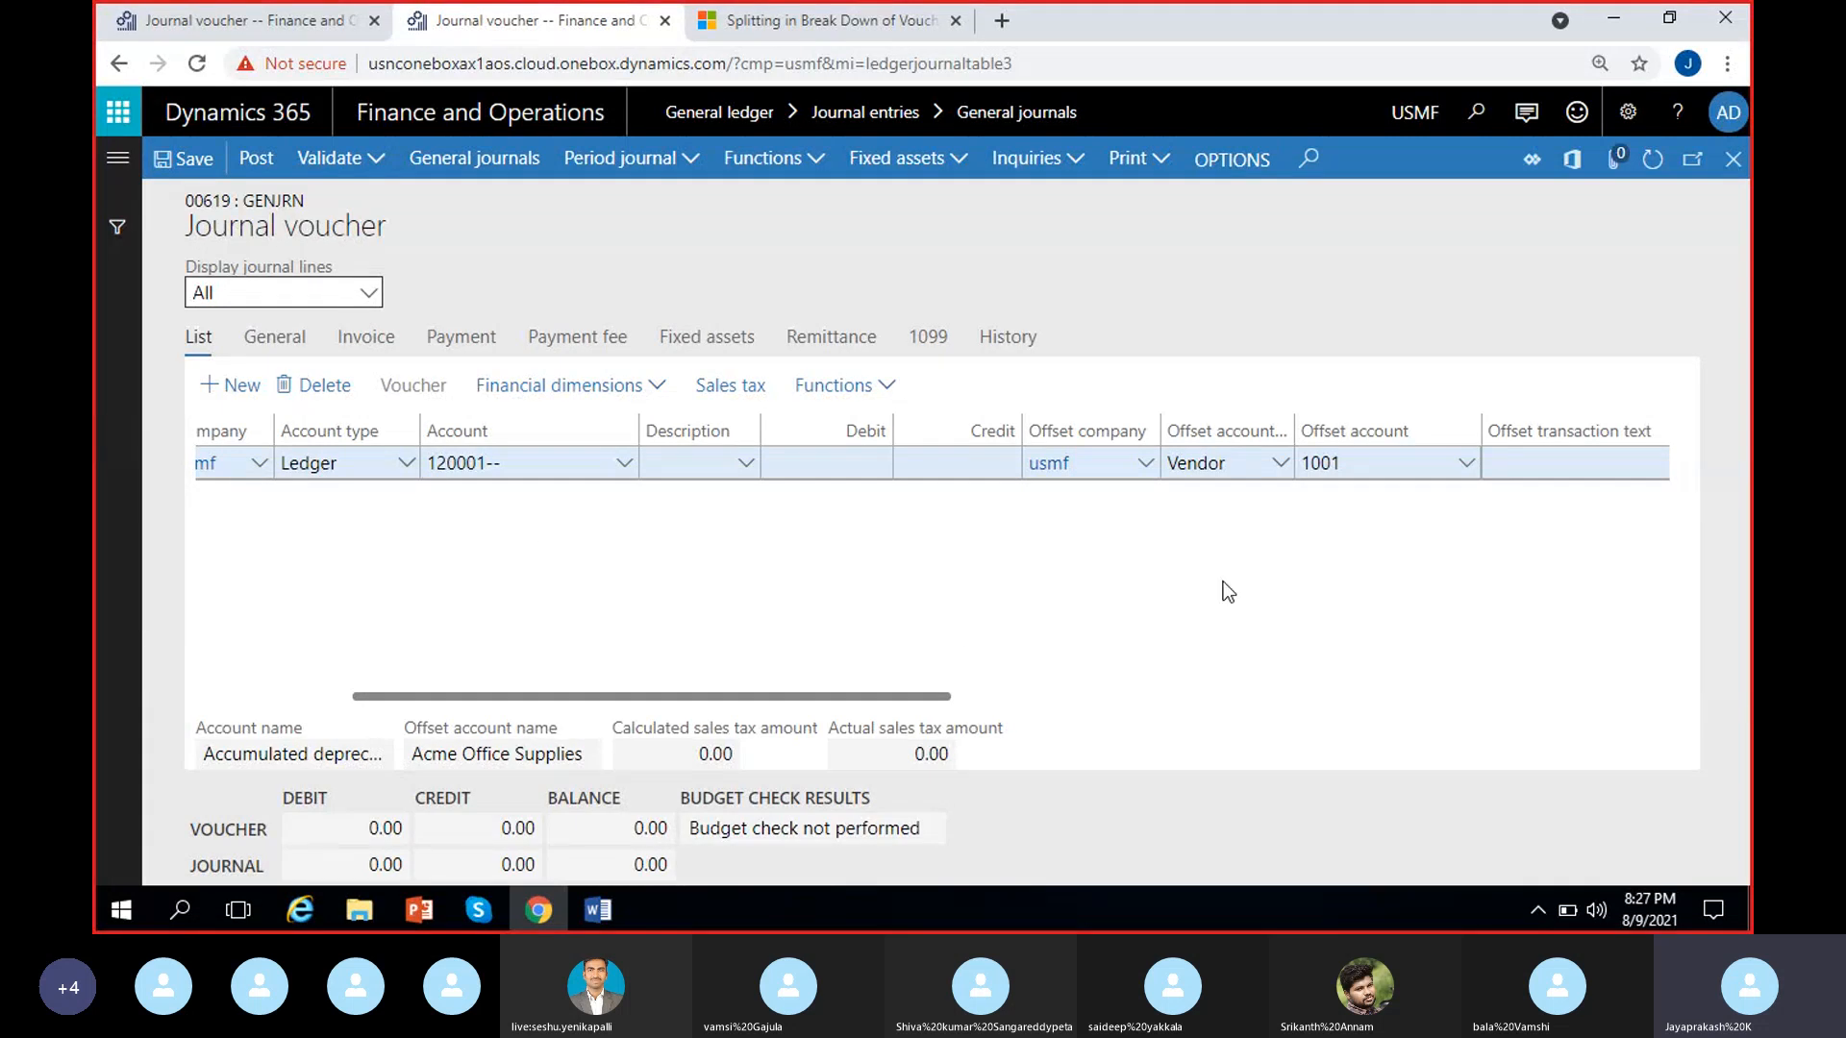
Return to the MRF journal, mark the GenJour-000008 line and show its general details
left_click(213, 22)
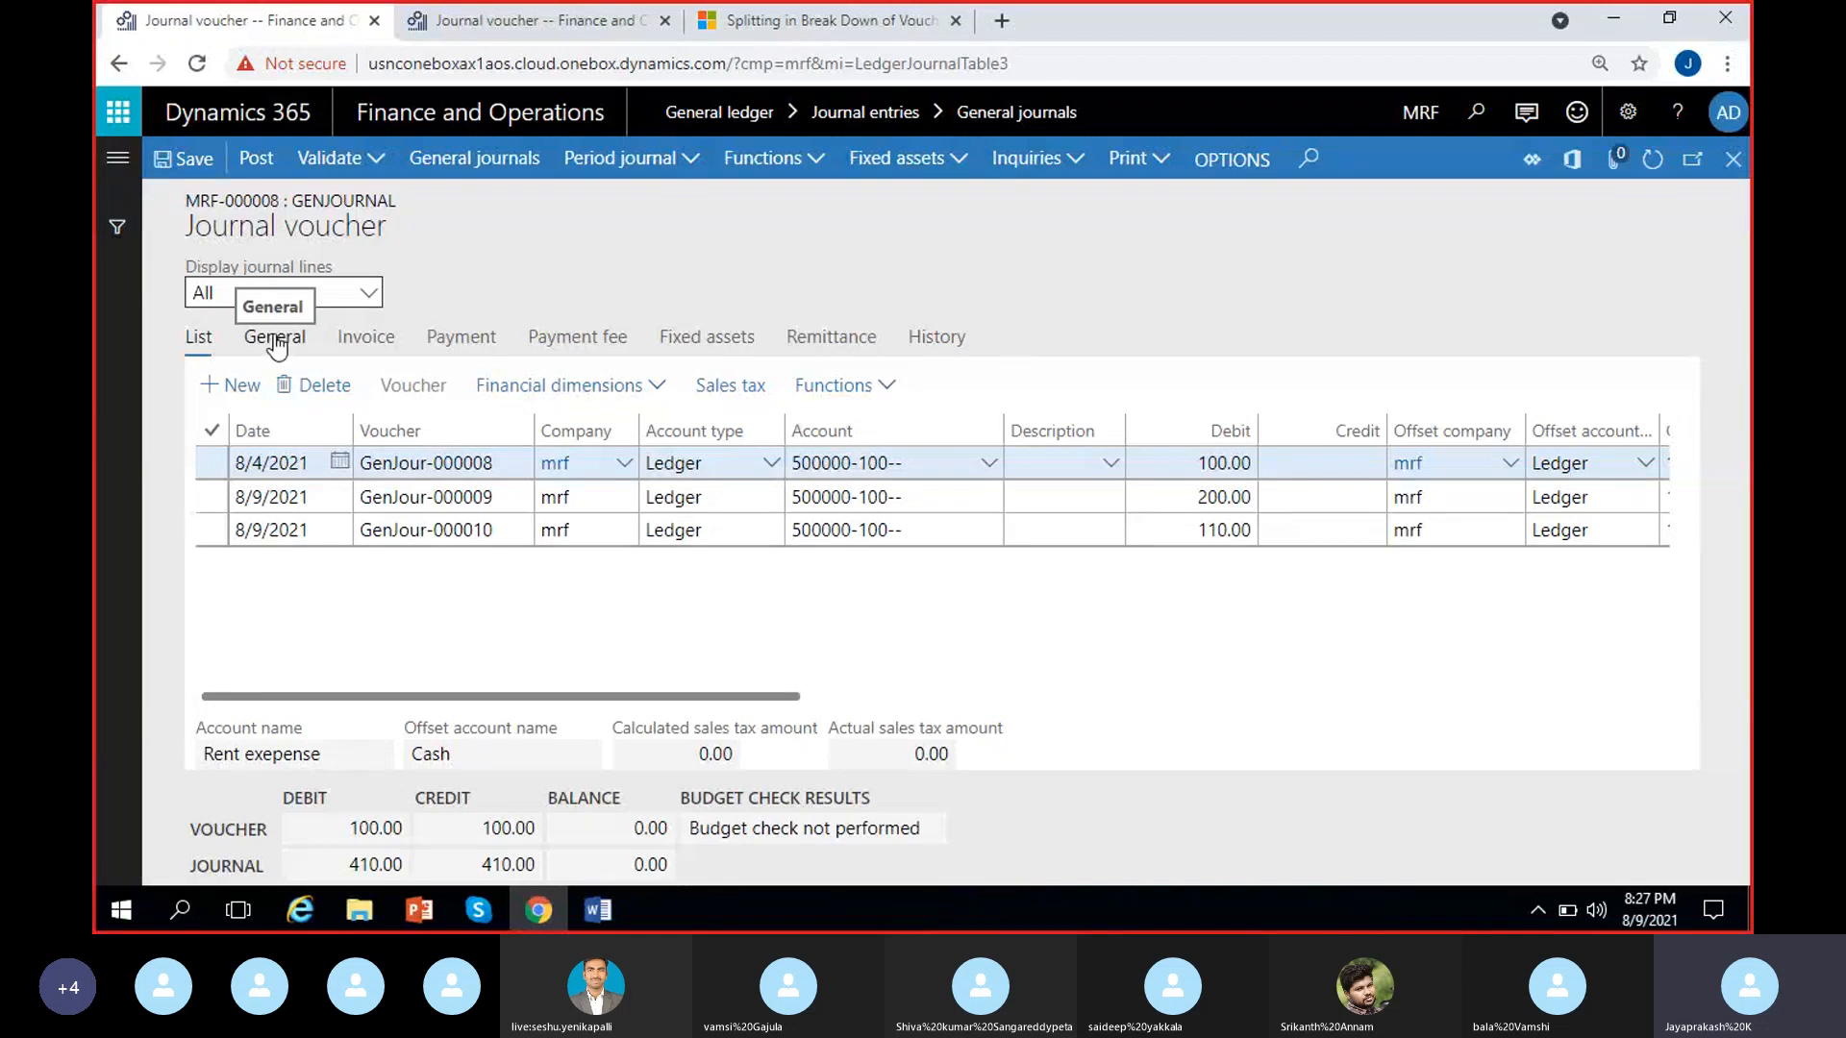
left_click(250, 459)
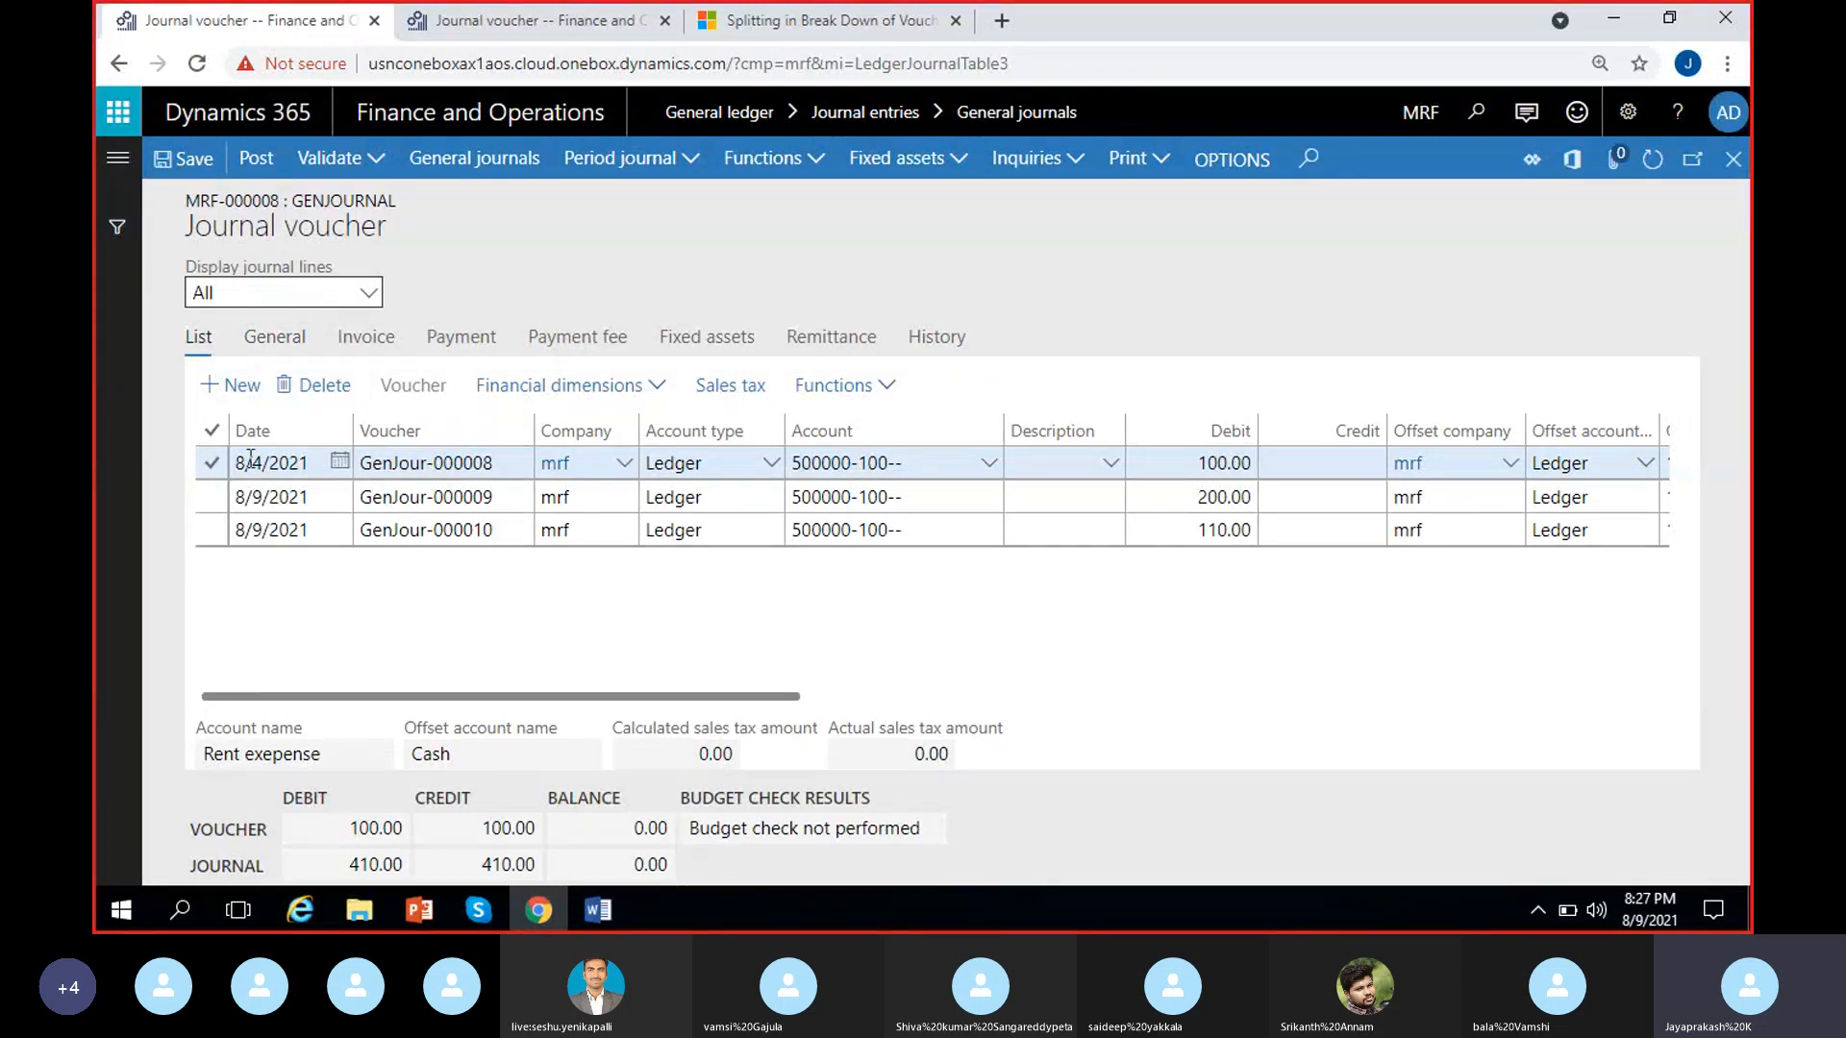
left_click(213, 463)
left_click(271, 337)
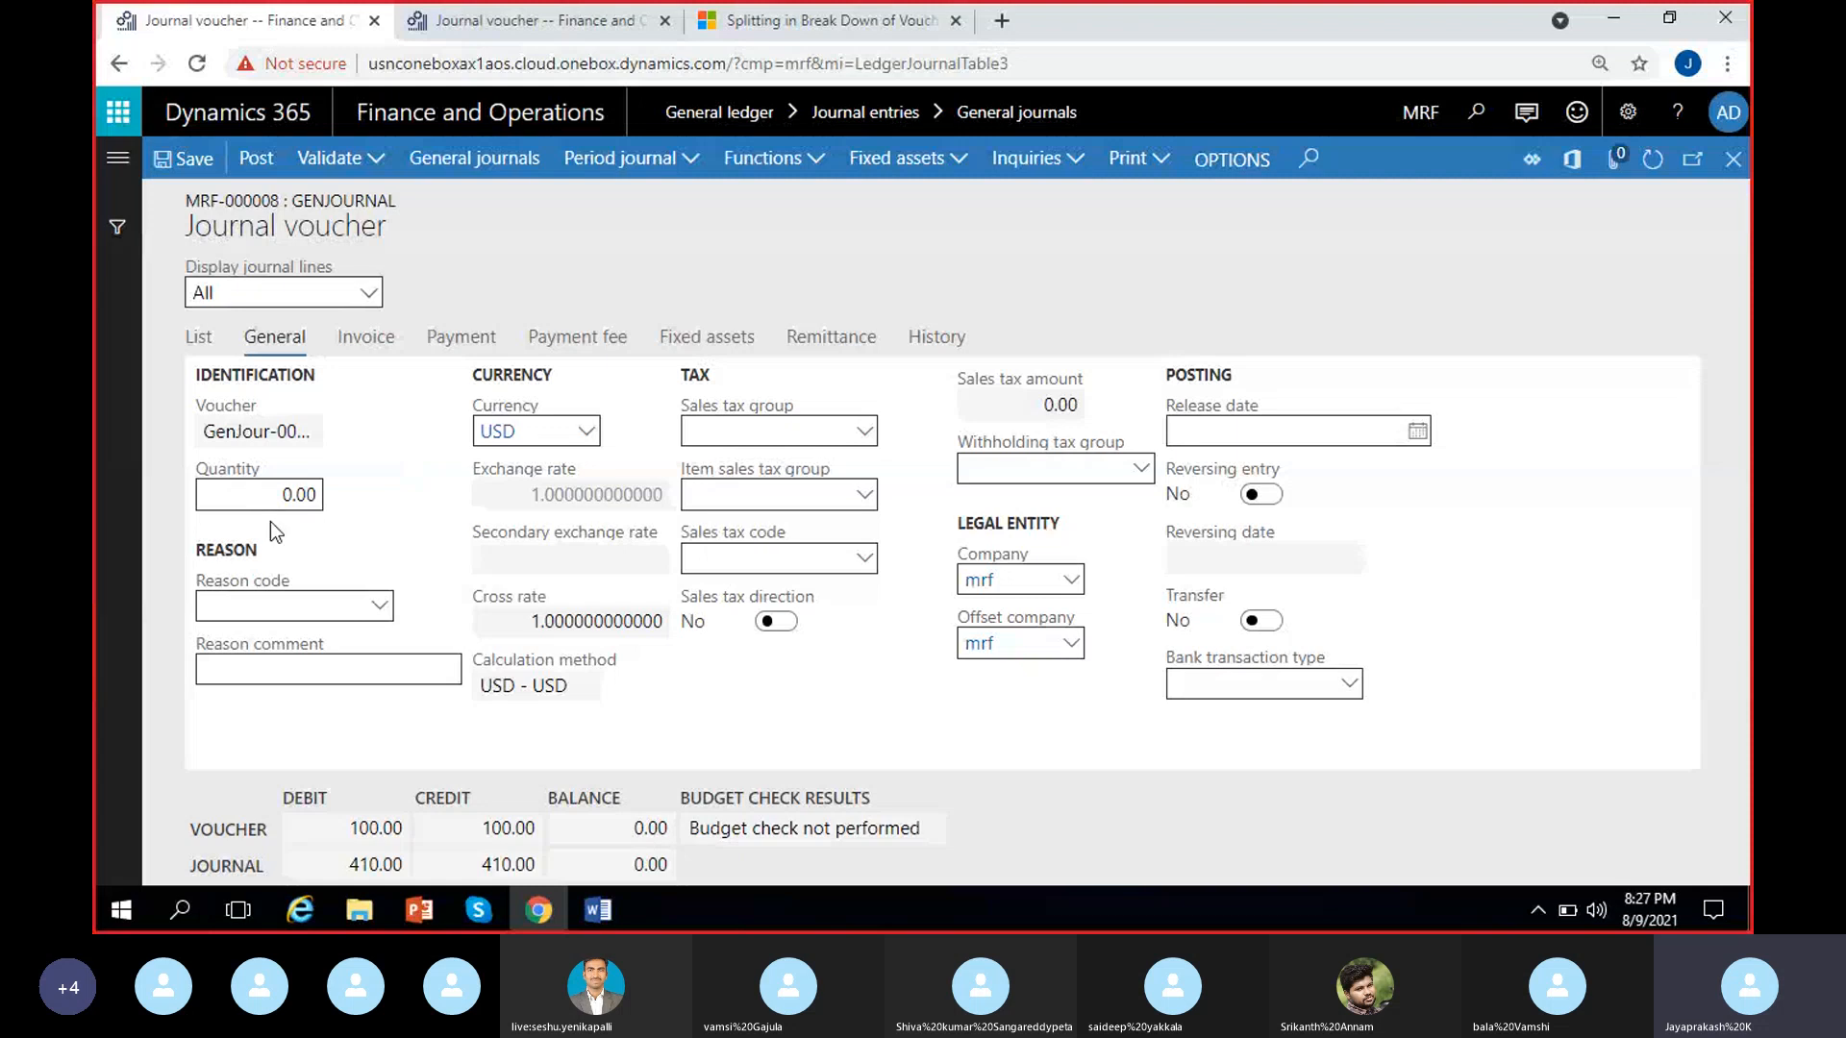
left_click(198, 337)
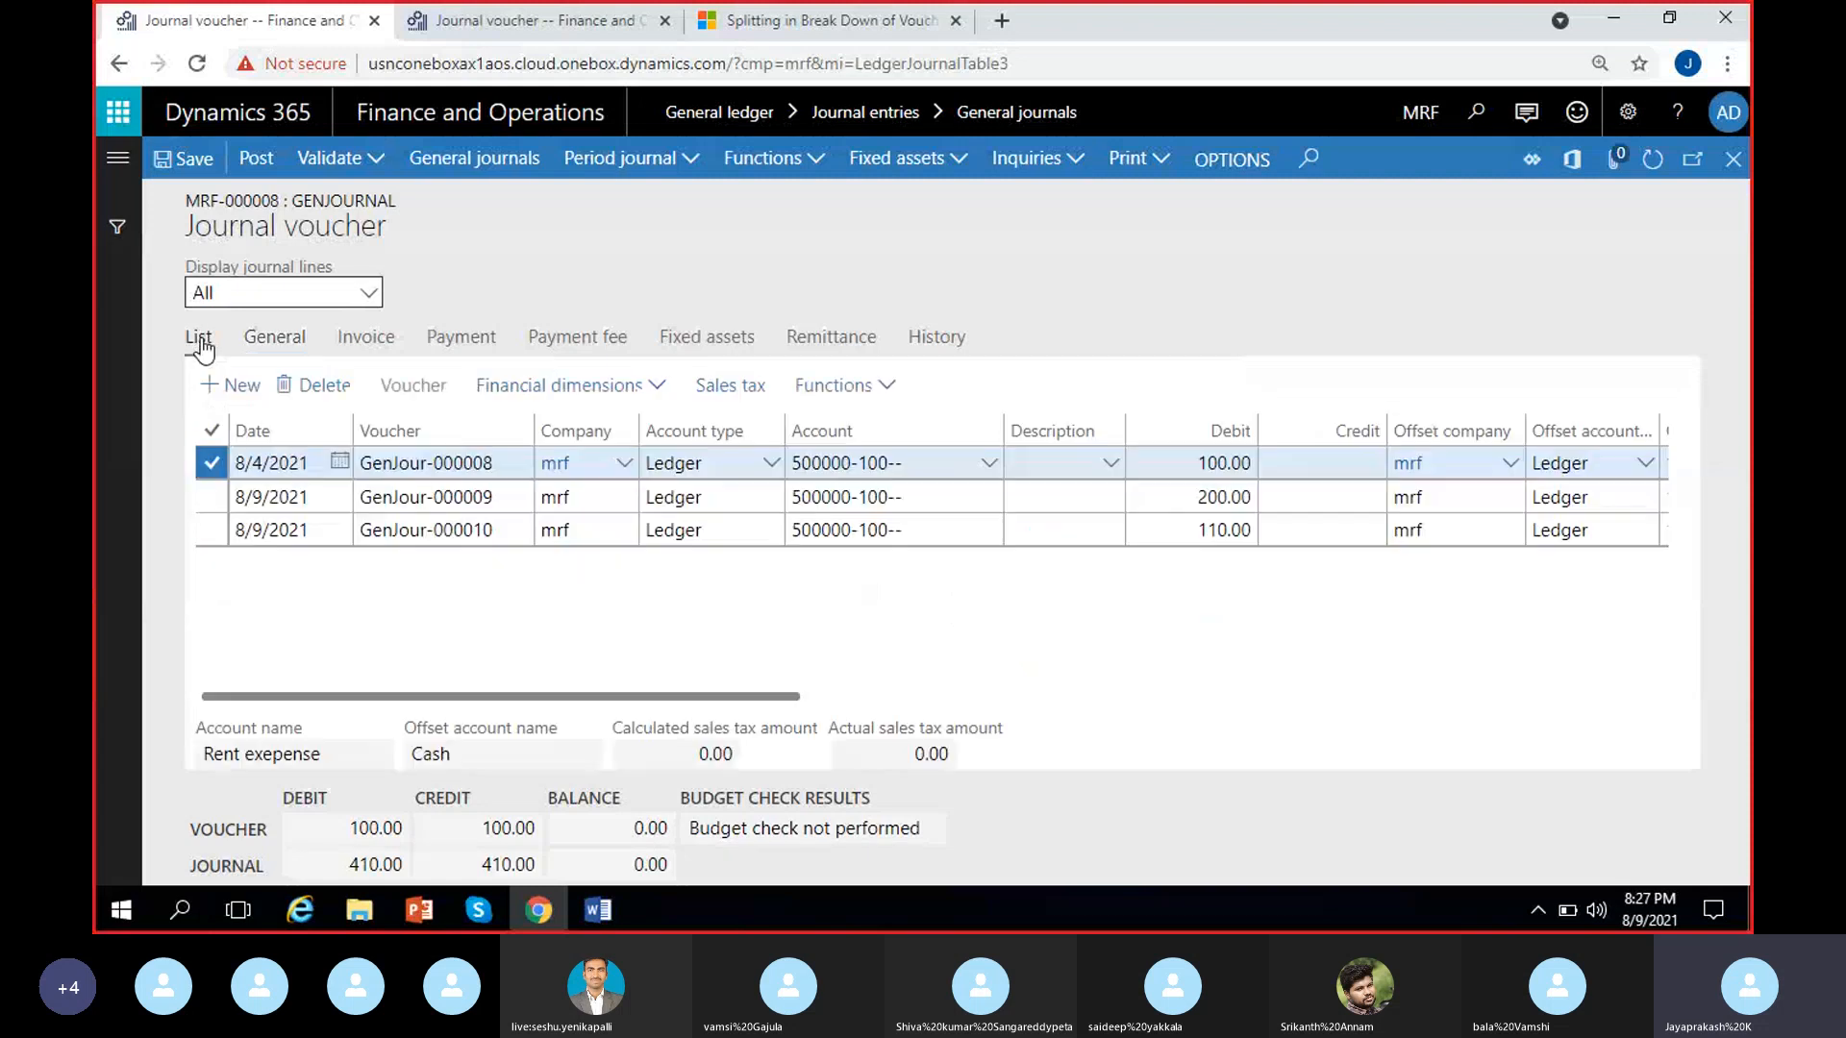
left_click(275, 336)
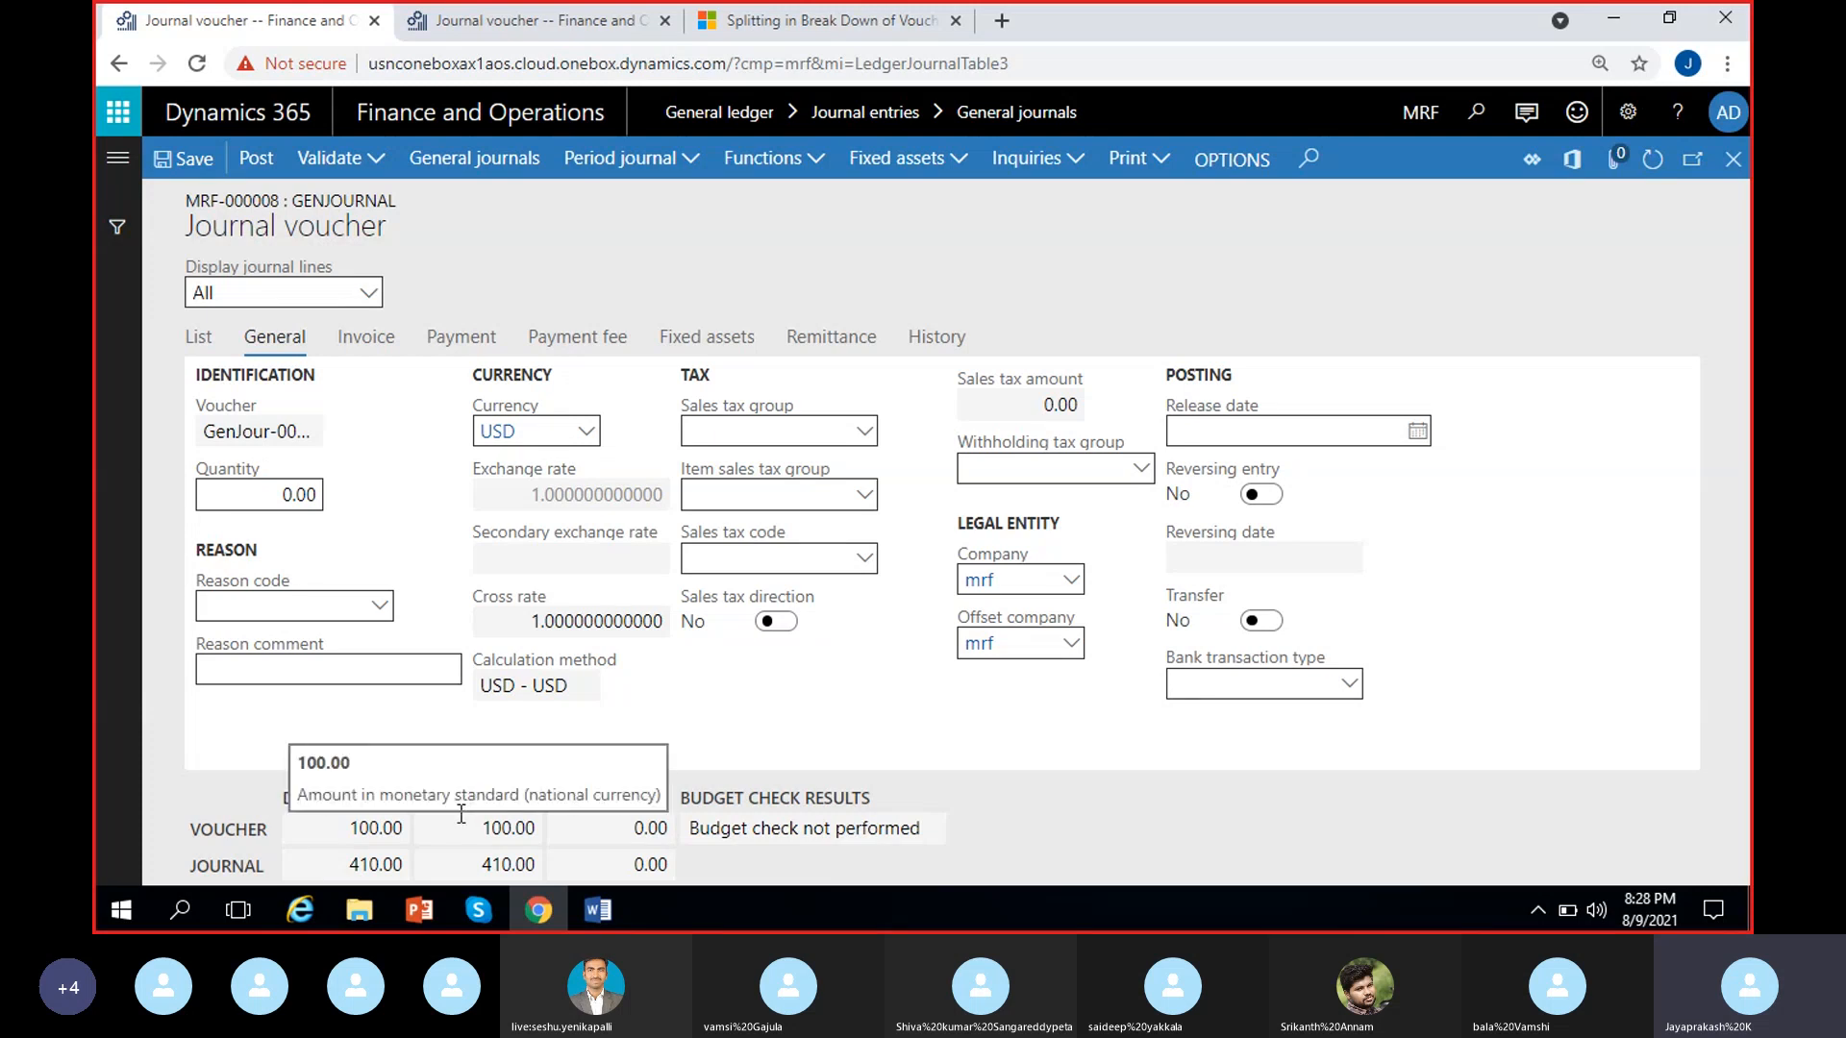
Look up the available reason codes for the voucher line and examine the reason comment field
left_click(385, 613)
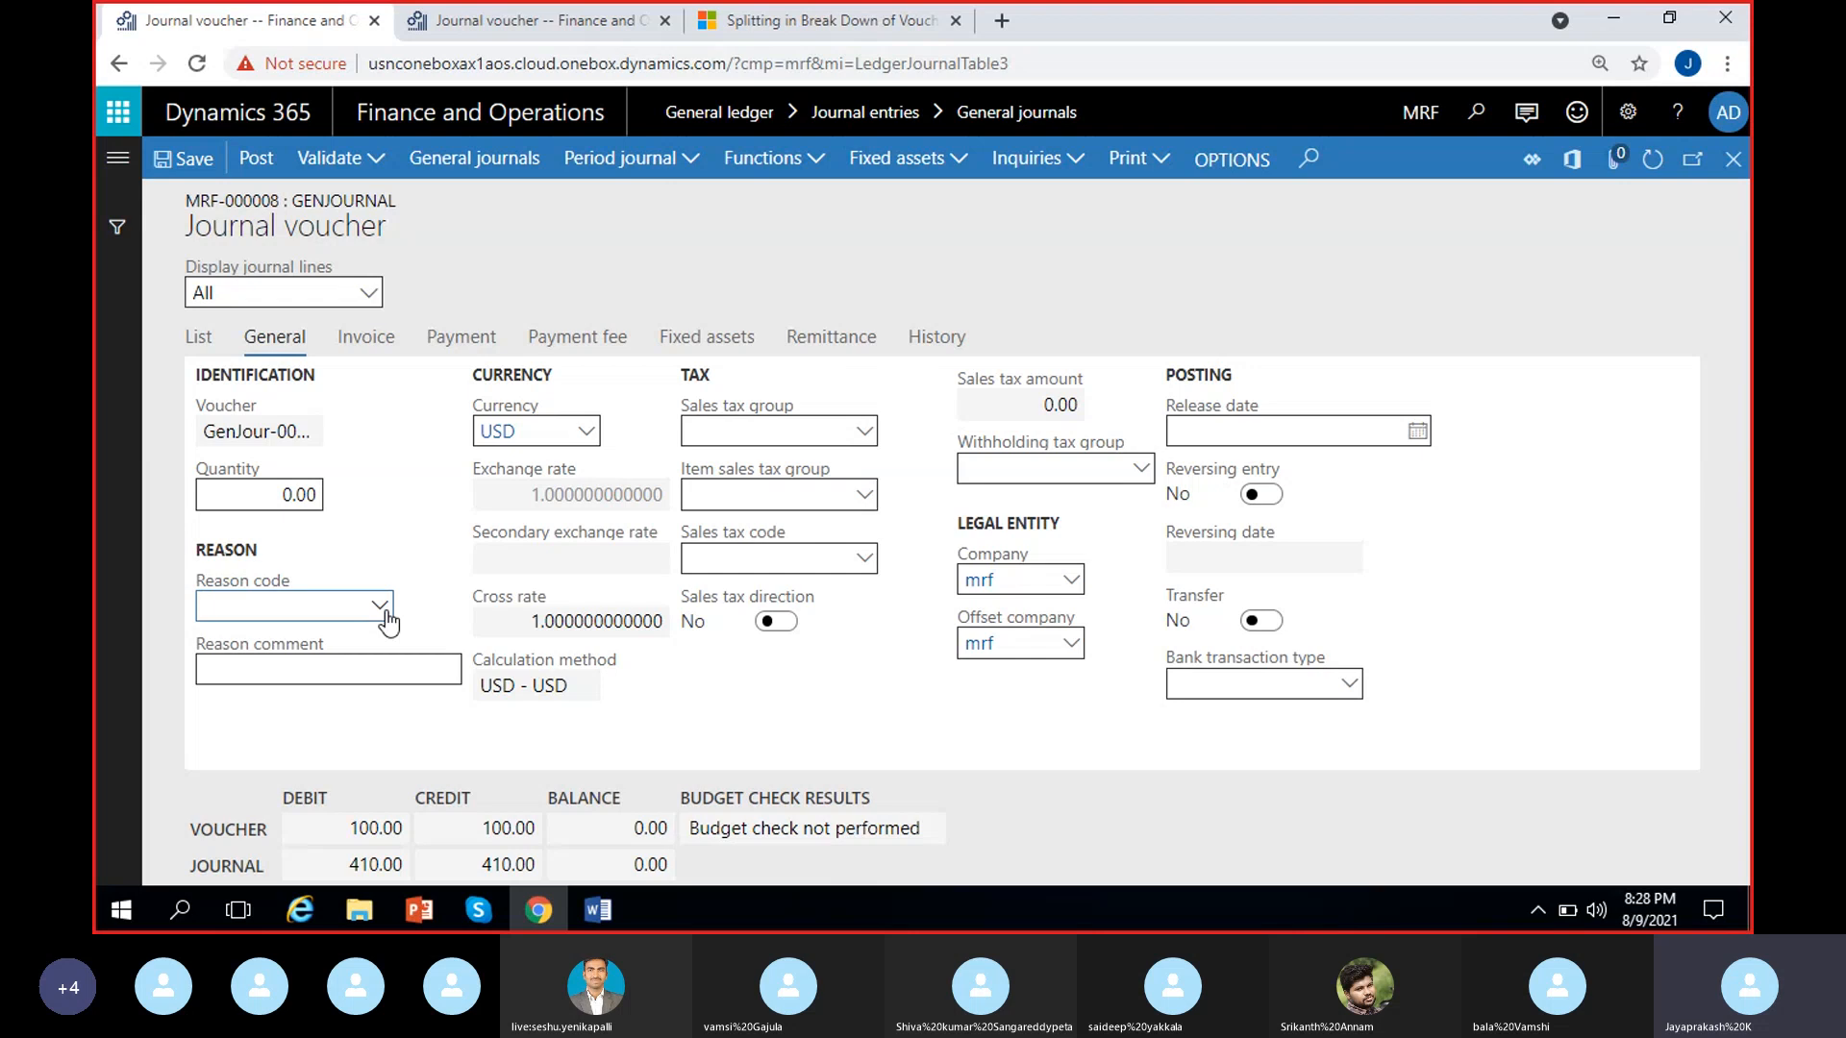
left_click(380, 606)
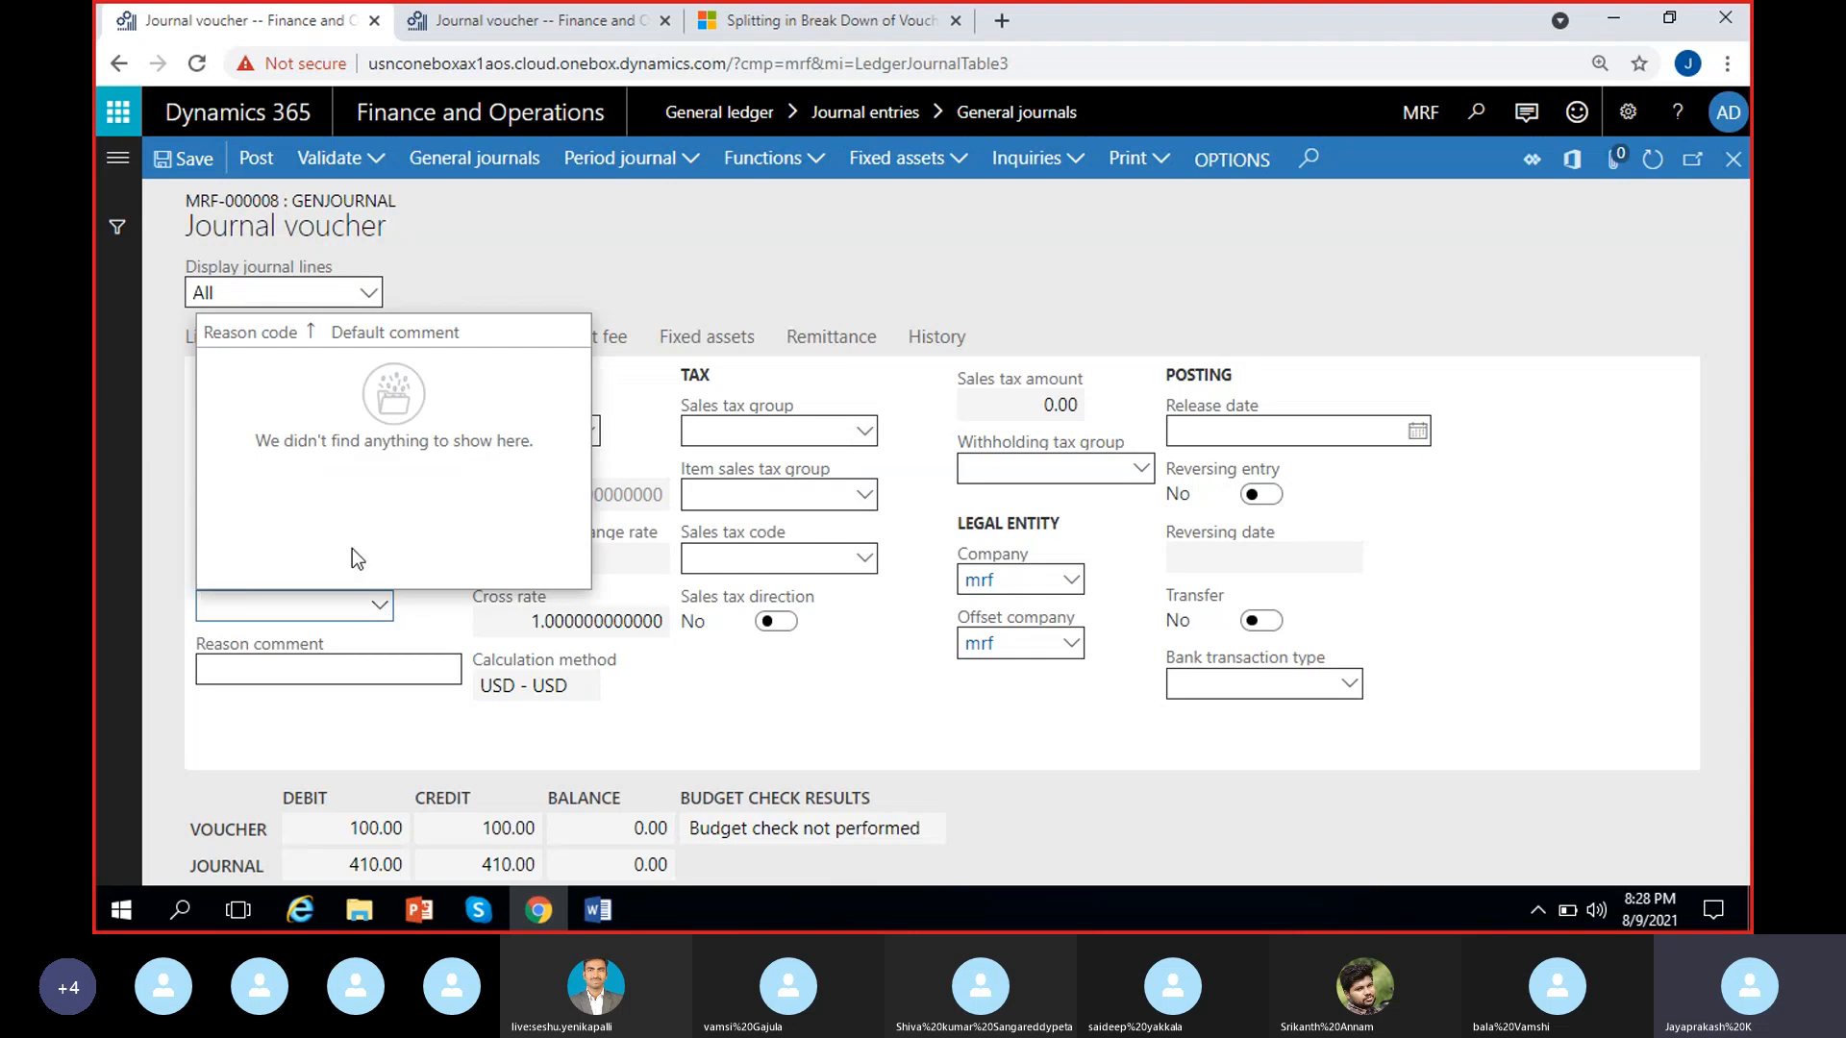
left_click(401, 619)
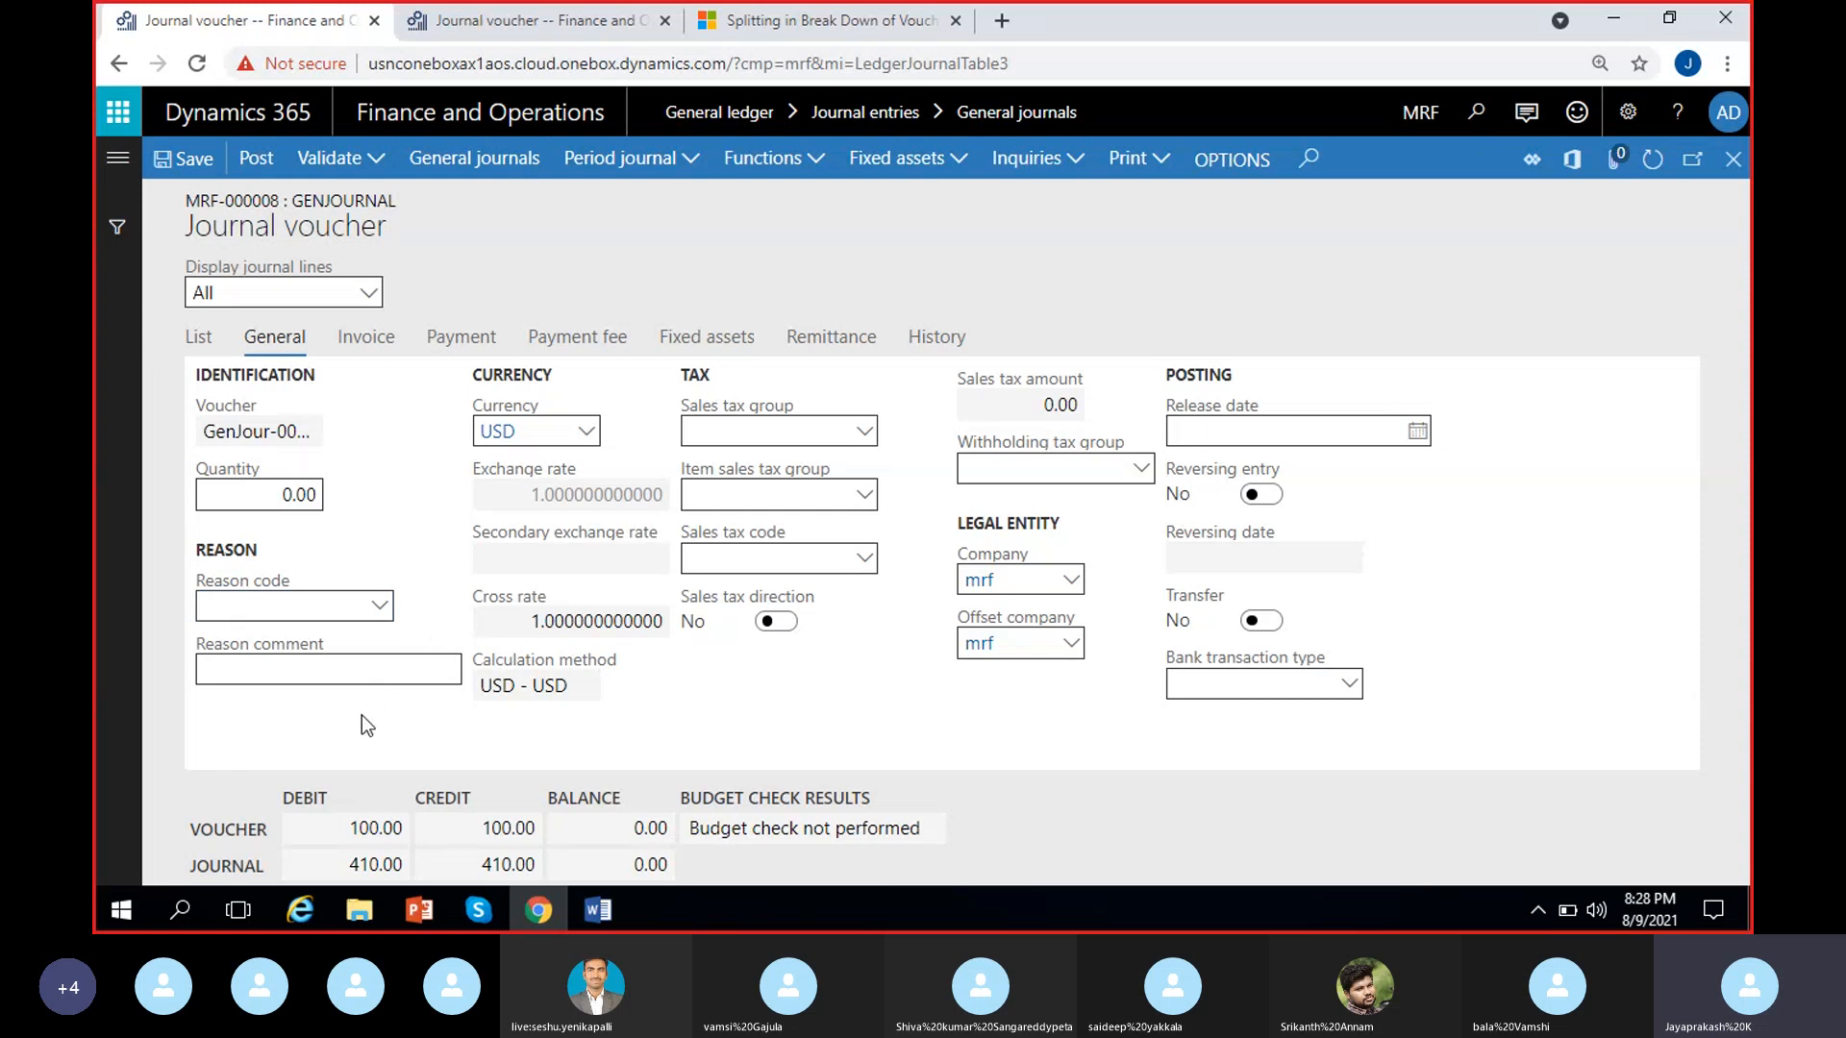
left_click(381, 608)
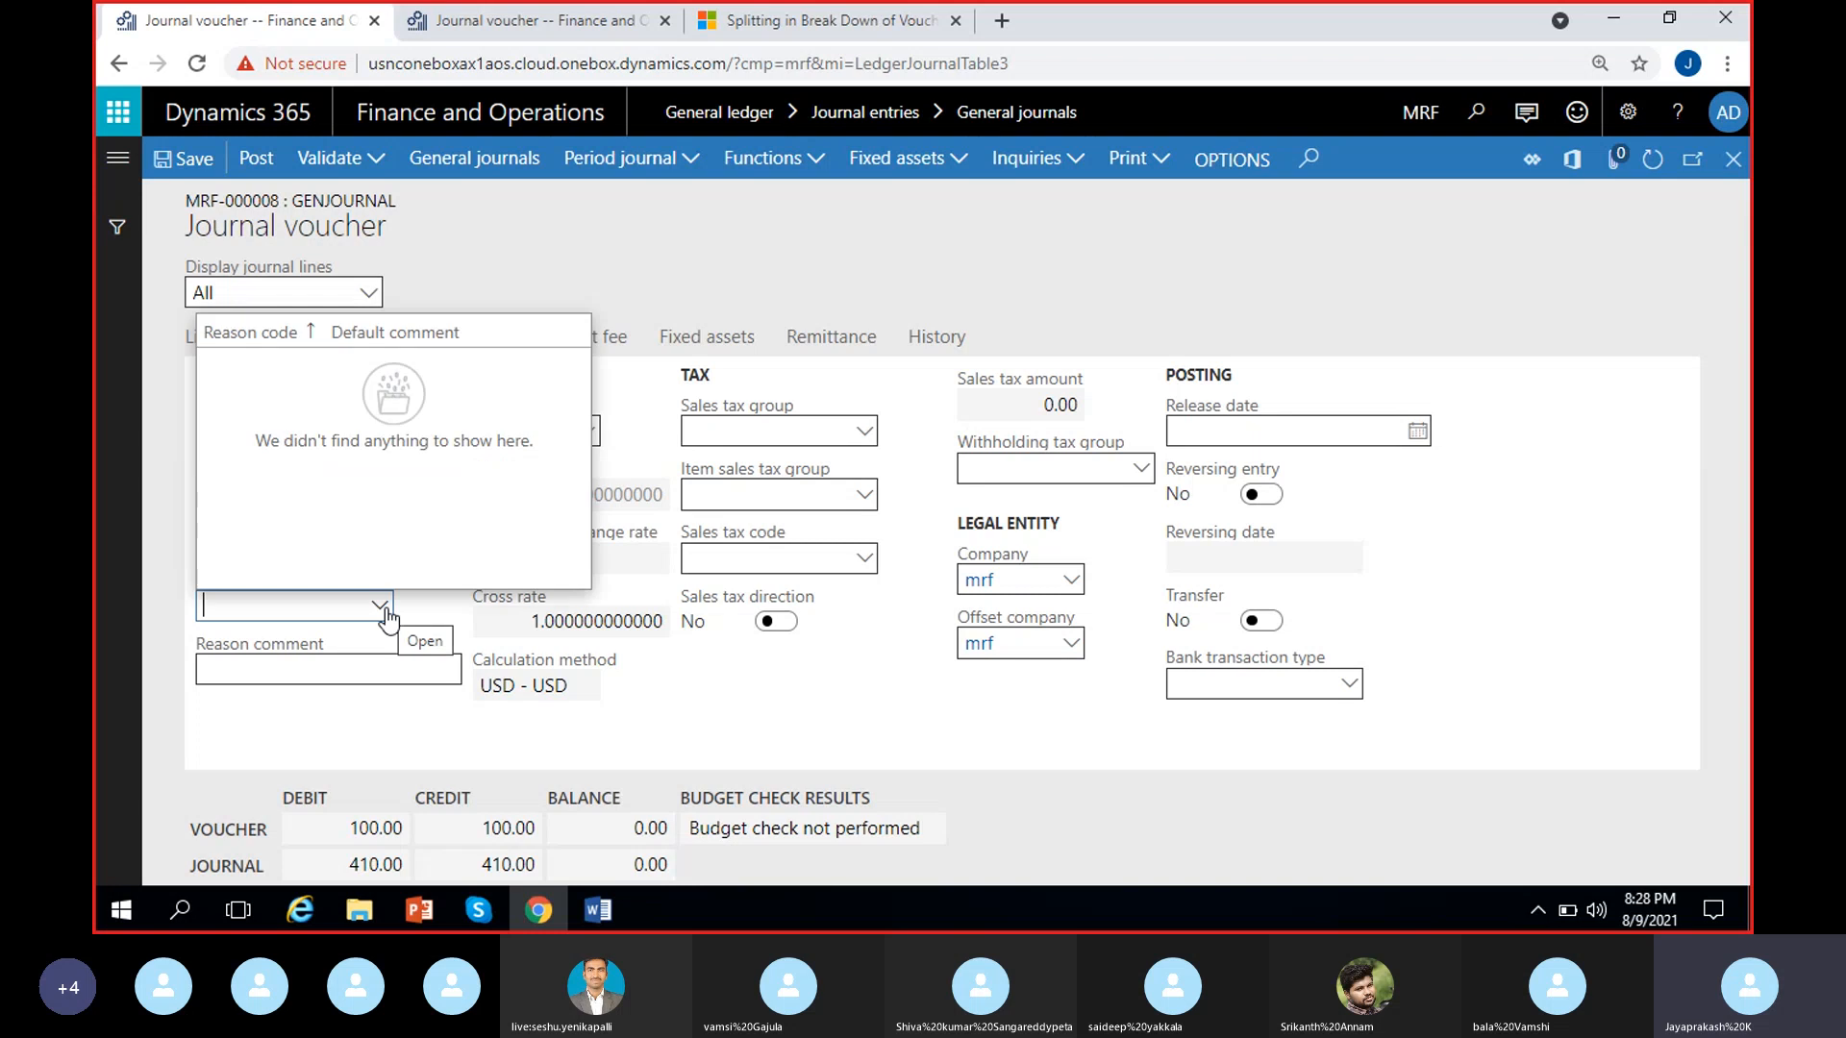
left_click(394, 648)
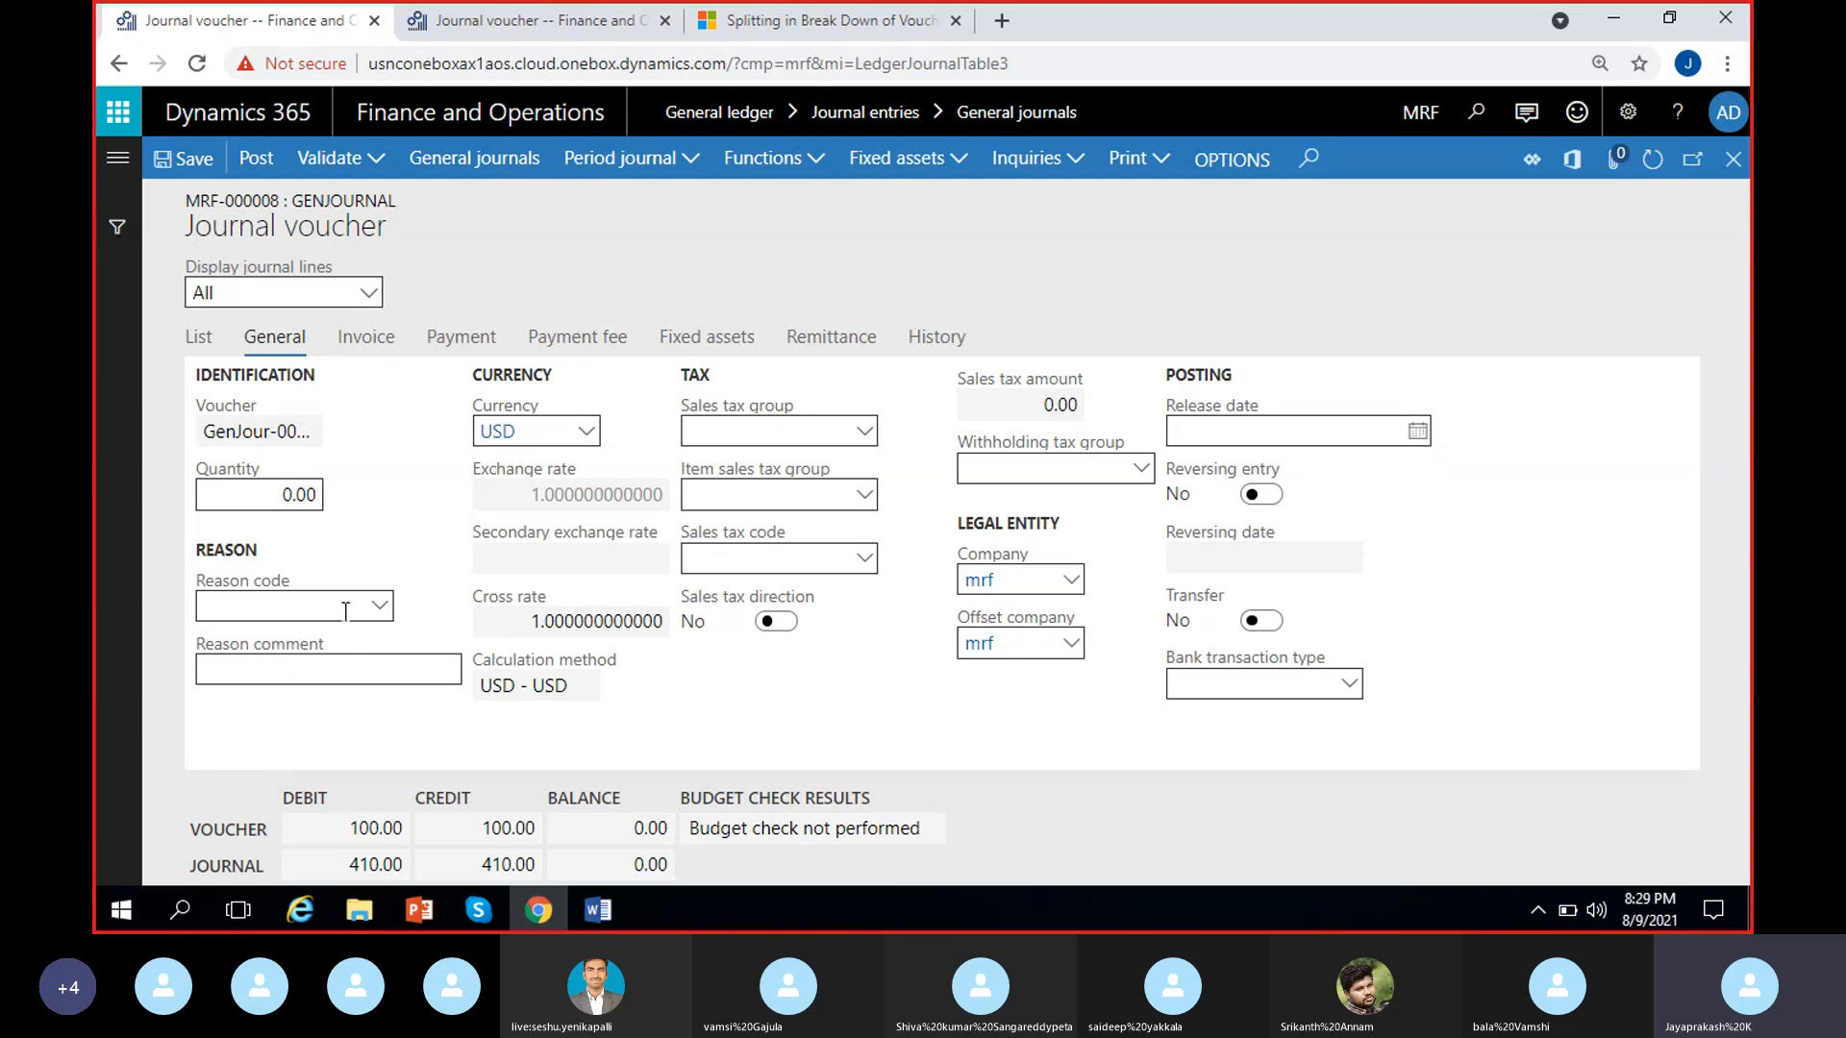
left_click(317, 673)
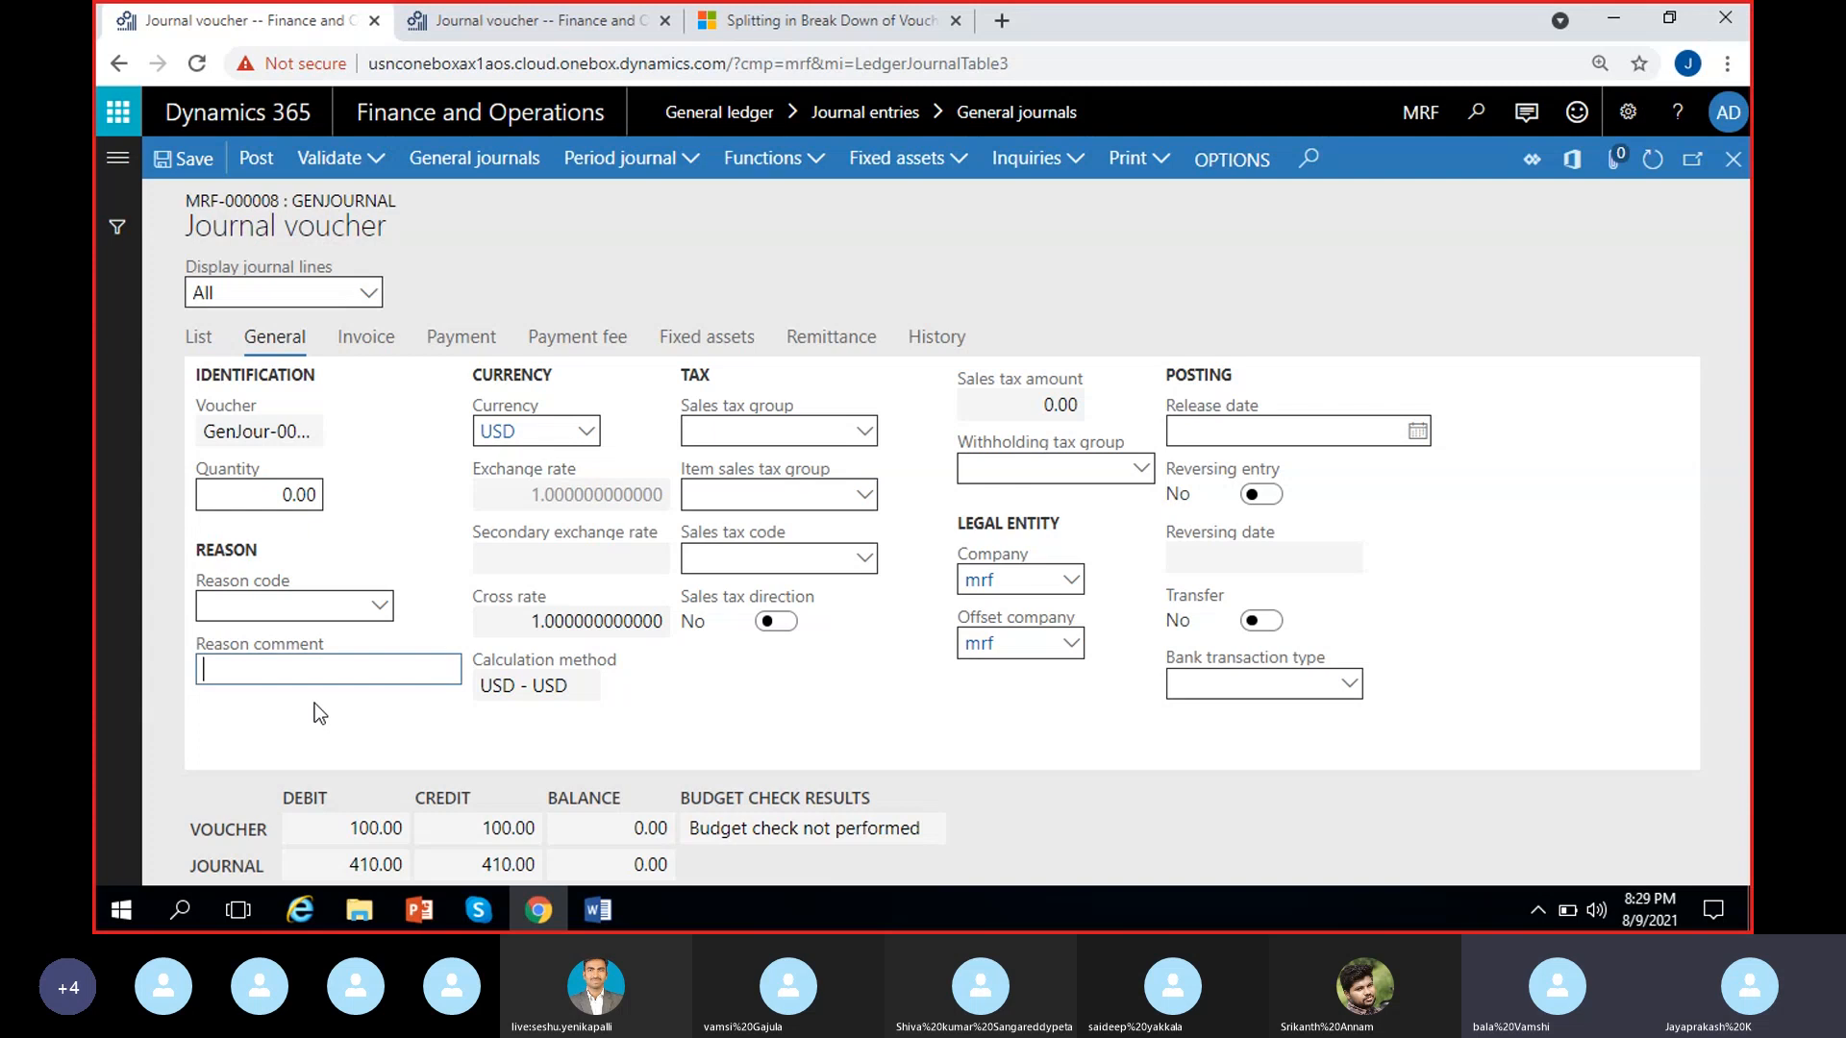
left_click(368, 717)
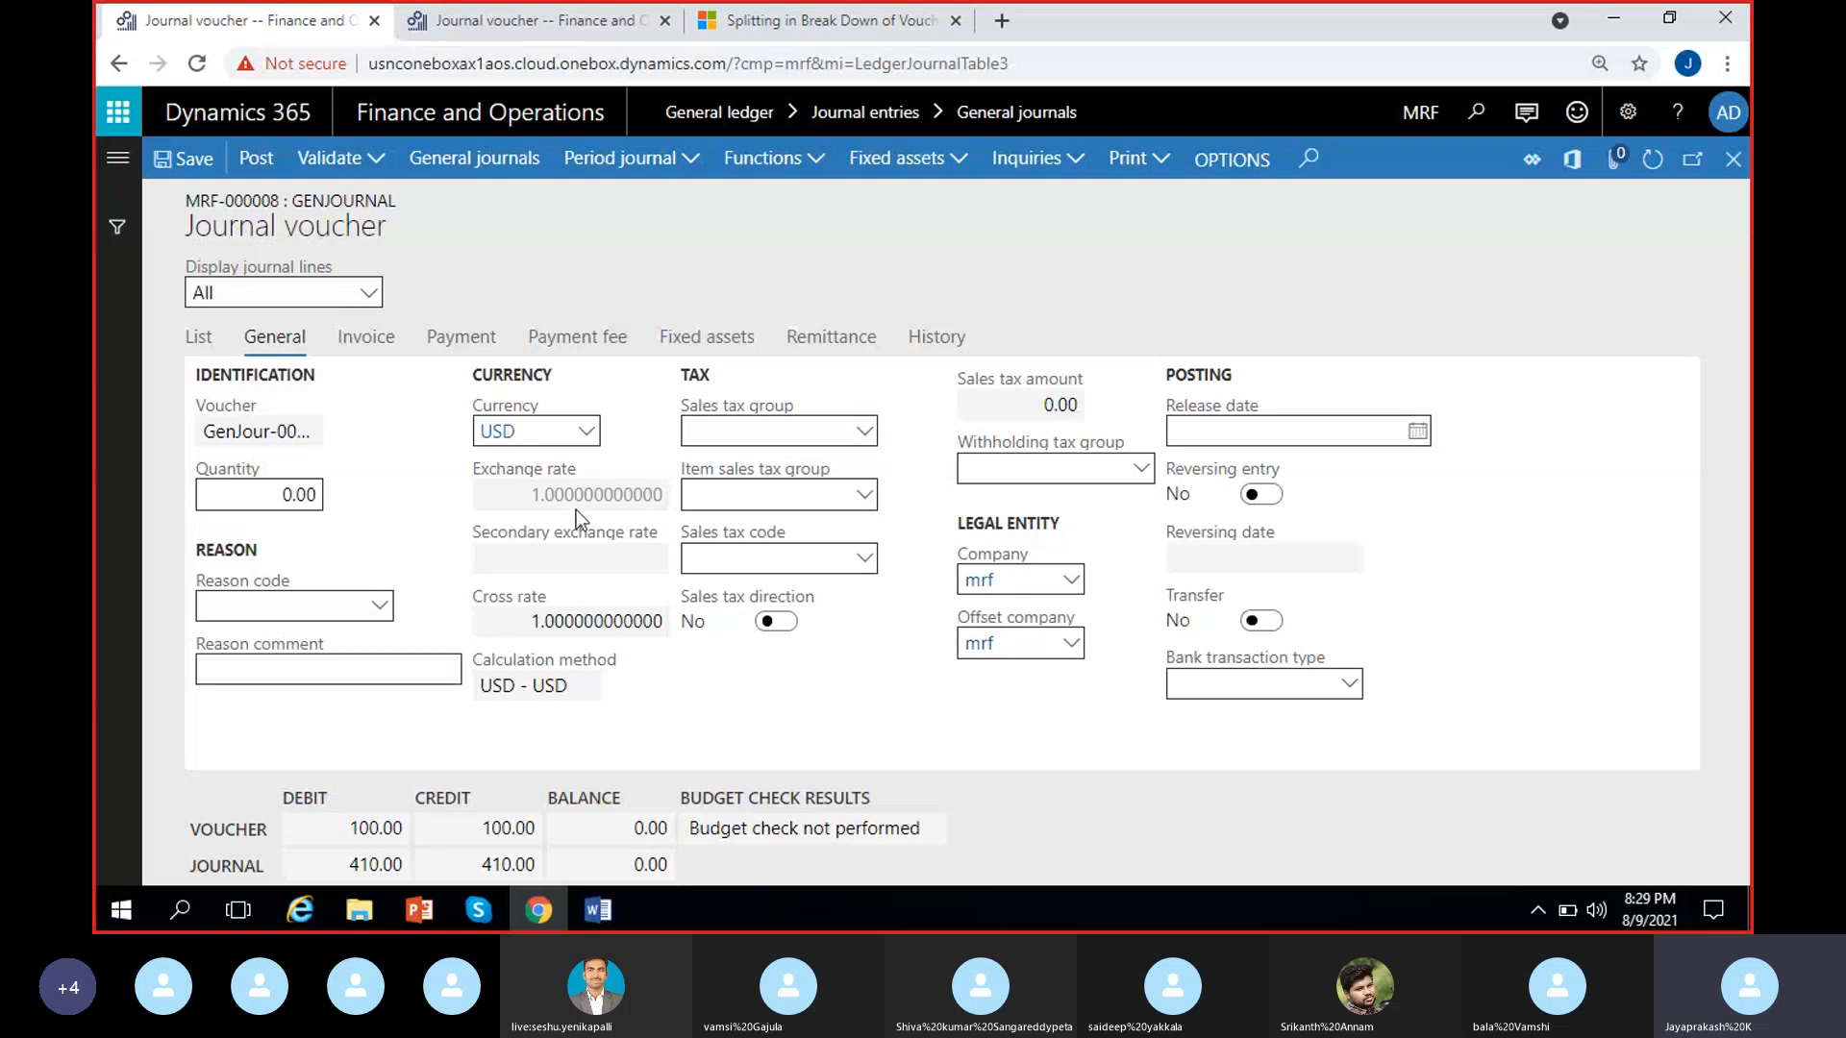
Try changing the currency of the GenJour-000008 line to AUD and examine the exchange rate response
left_click(200, 337)
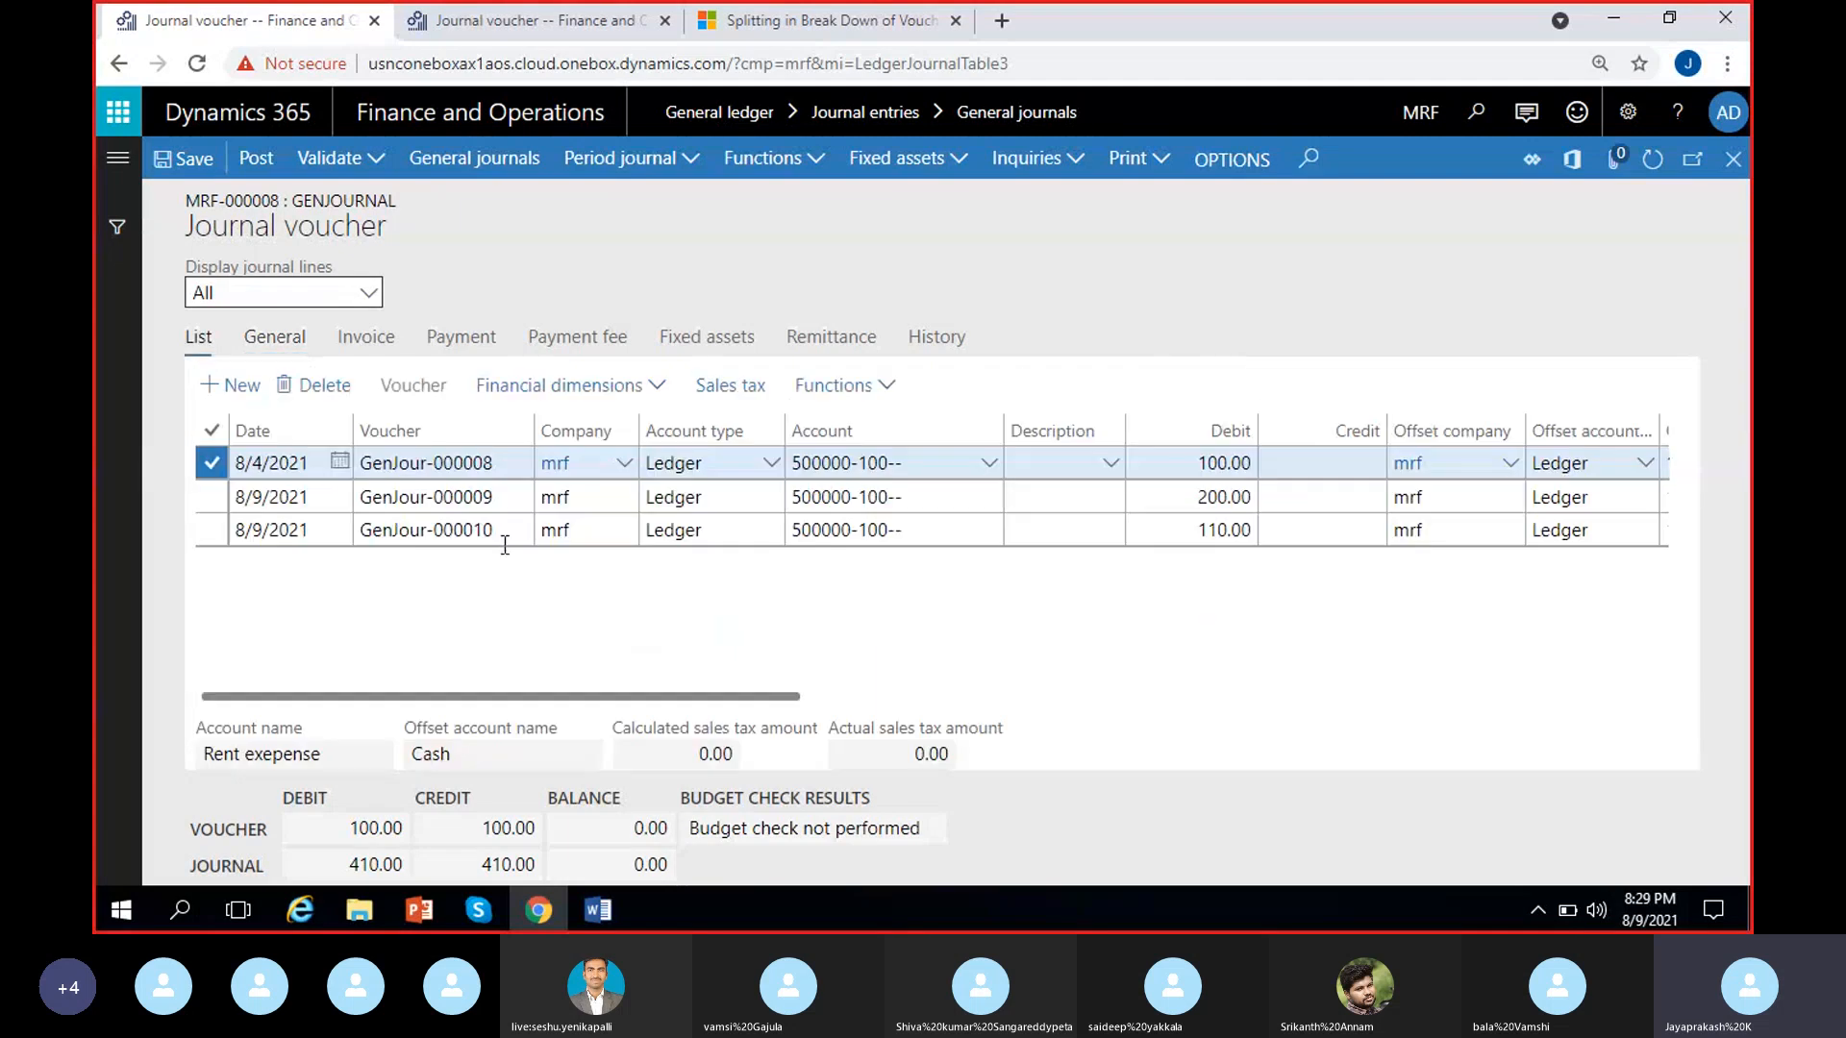
scroll(1435, 577, "right", 10)
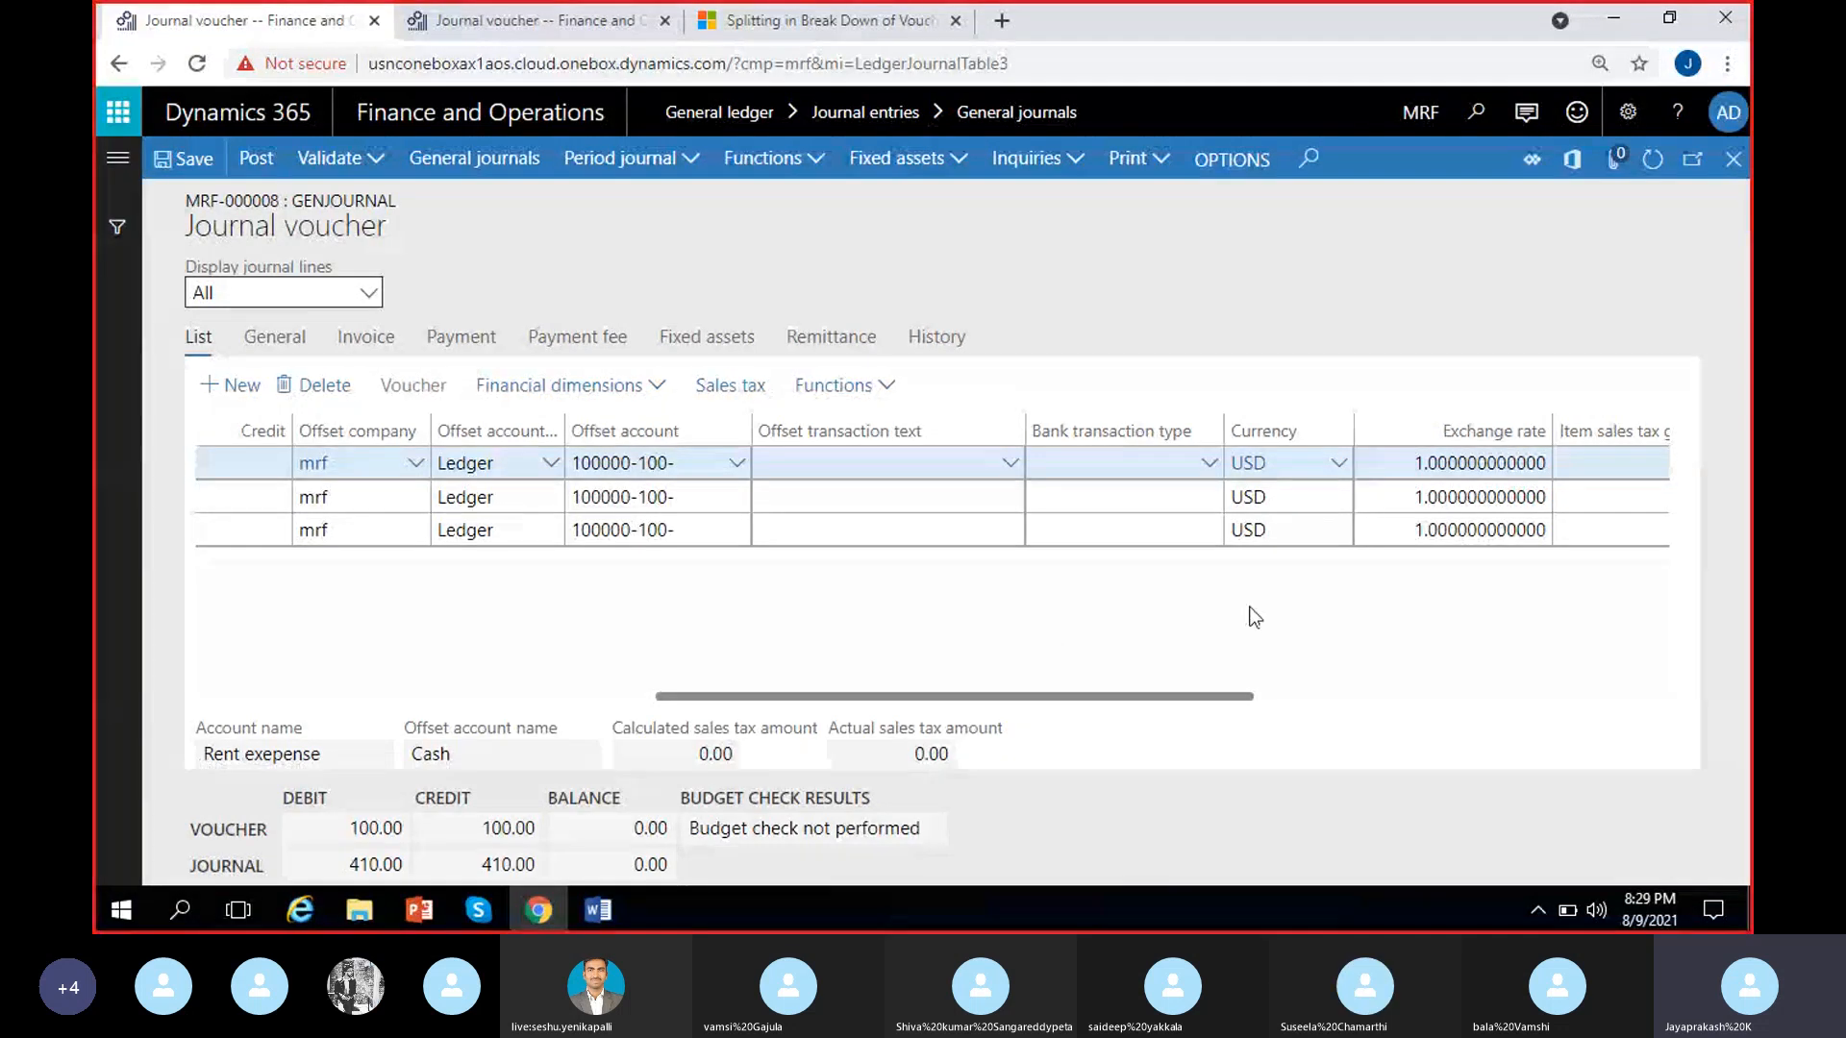
left_click(1336, 469)
left_click(1336, 469)
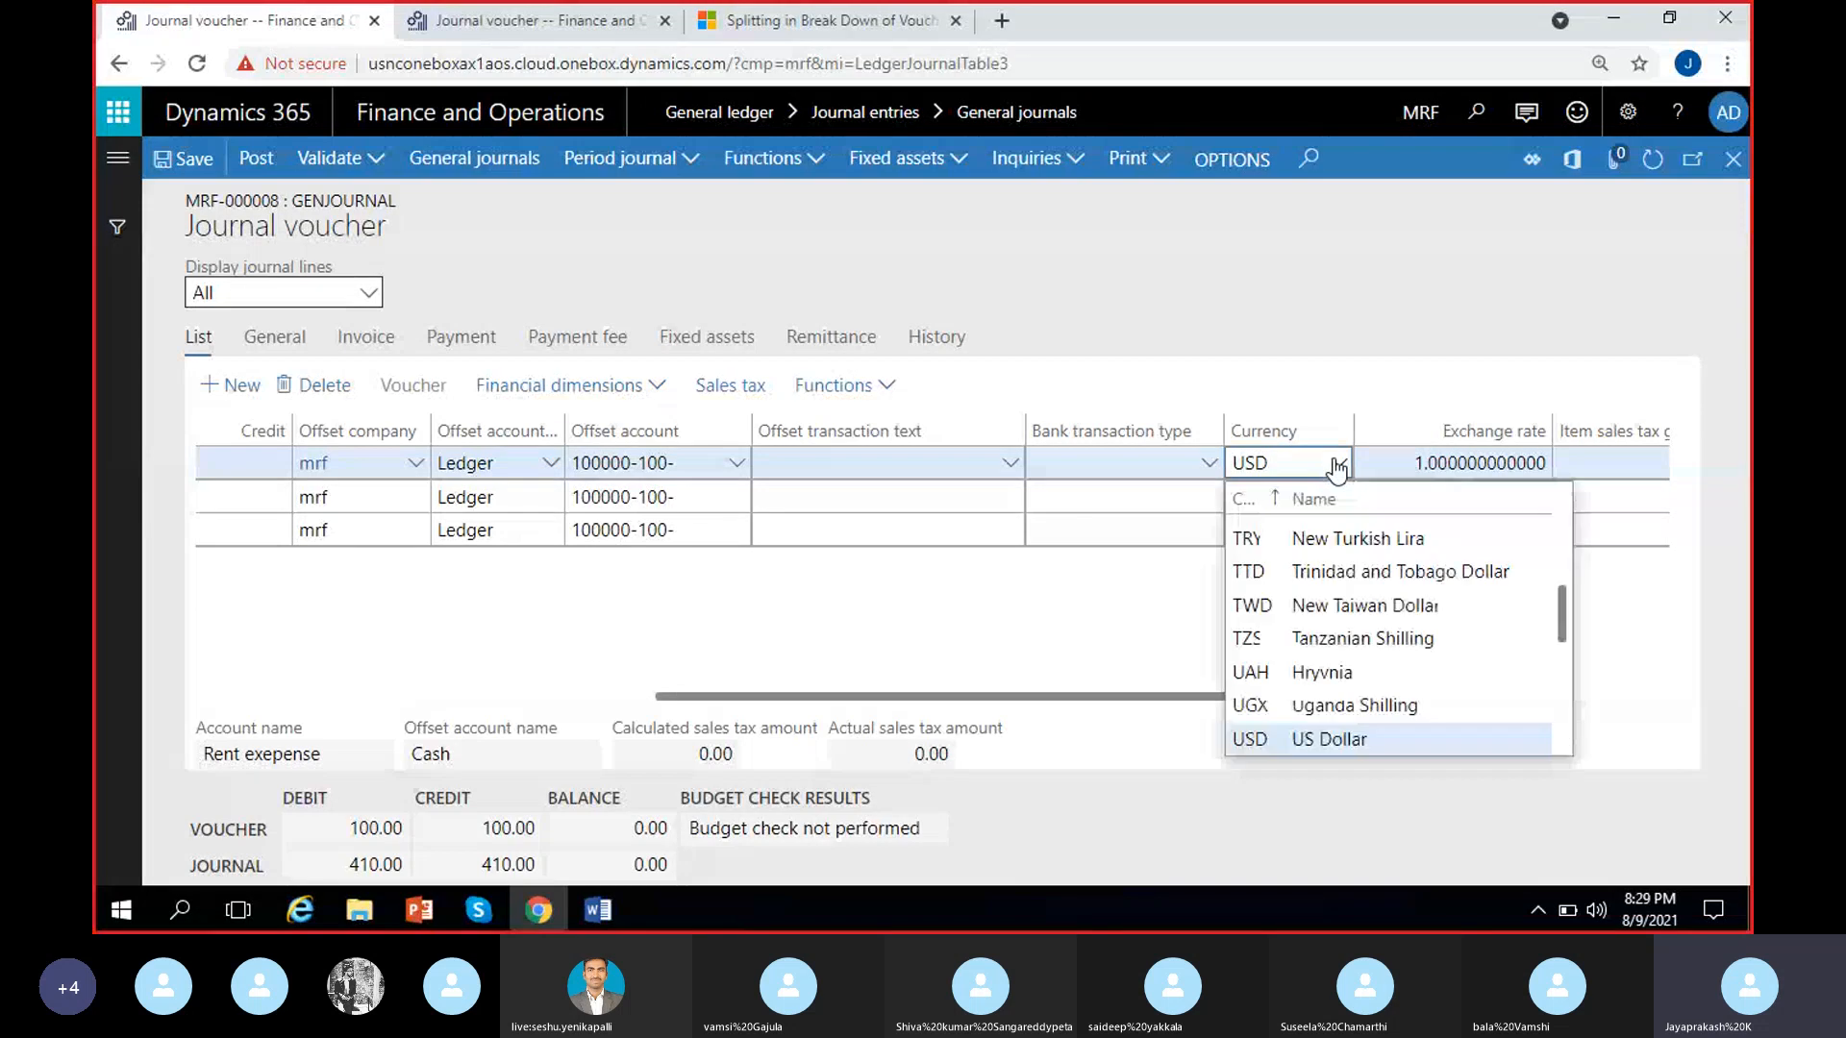
key("BackSpace")
key("BackSpace")
key("BackSpace")
type("aud")
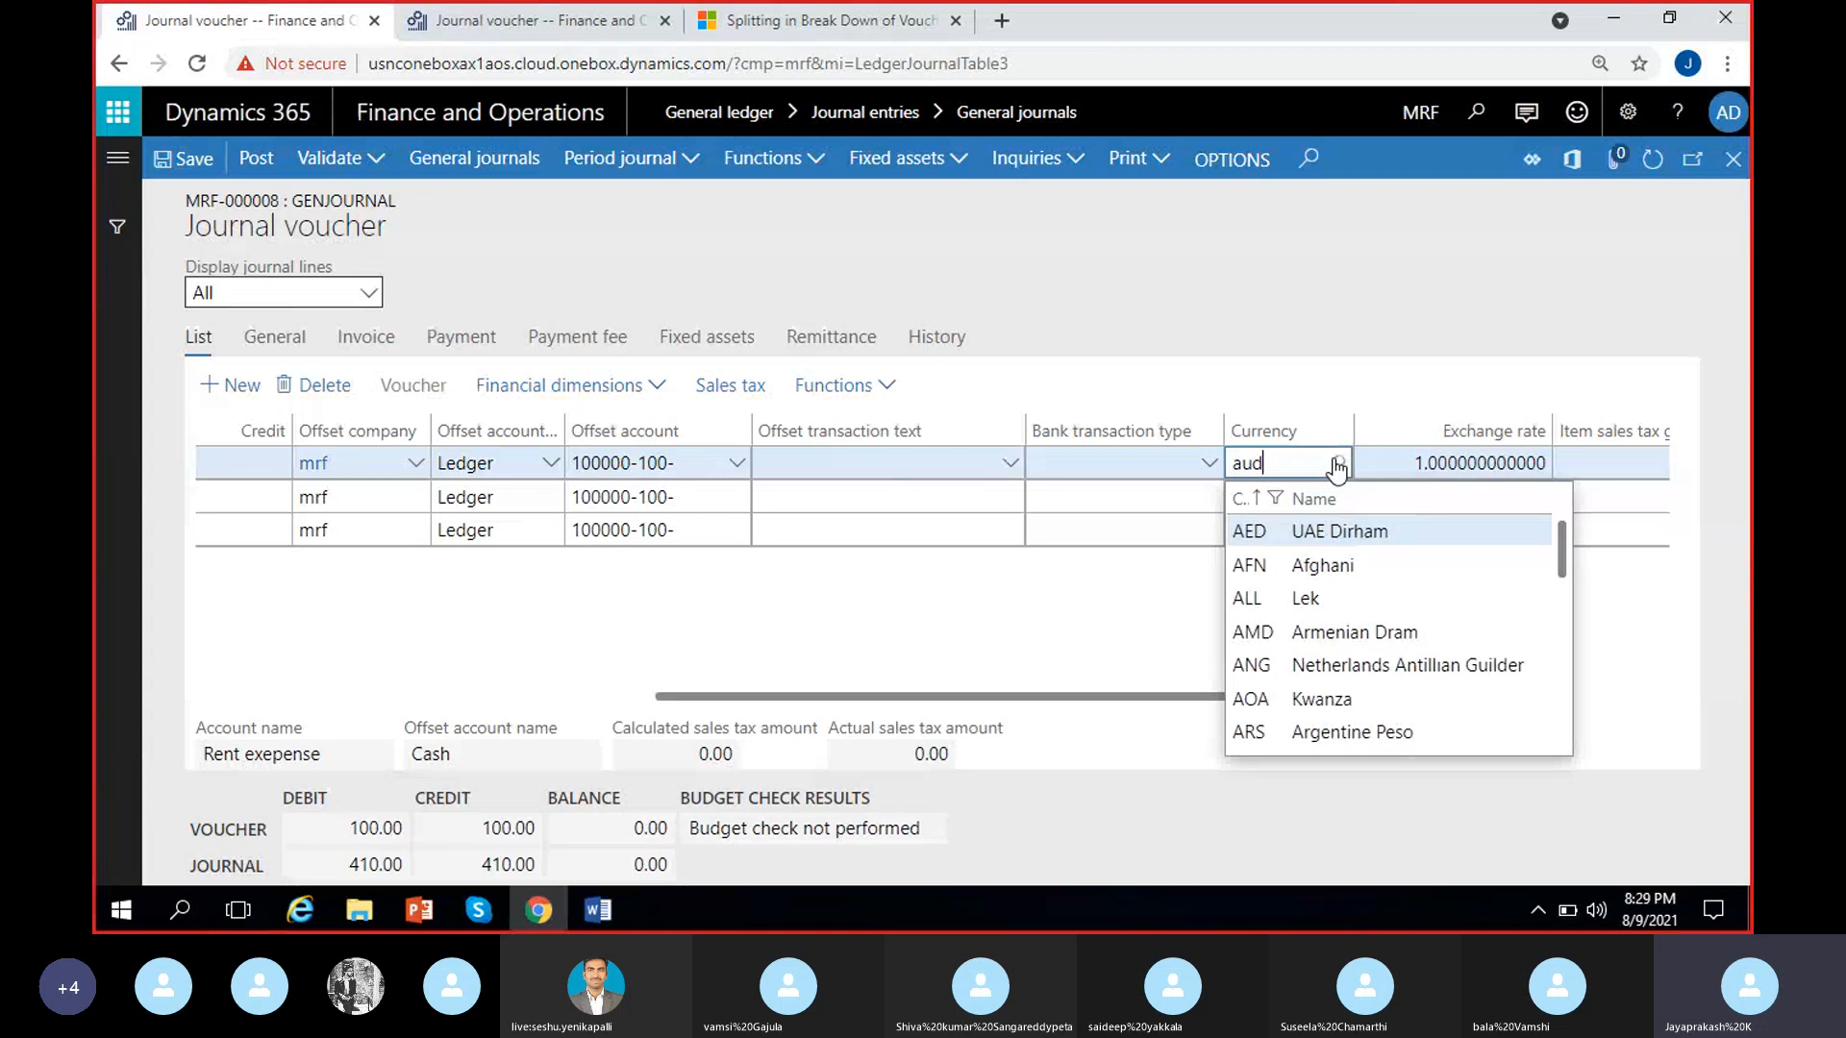
left_click(1317, 529)
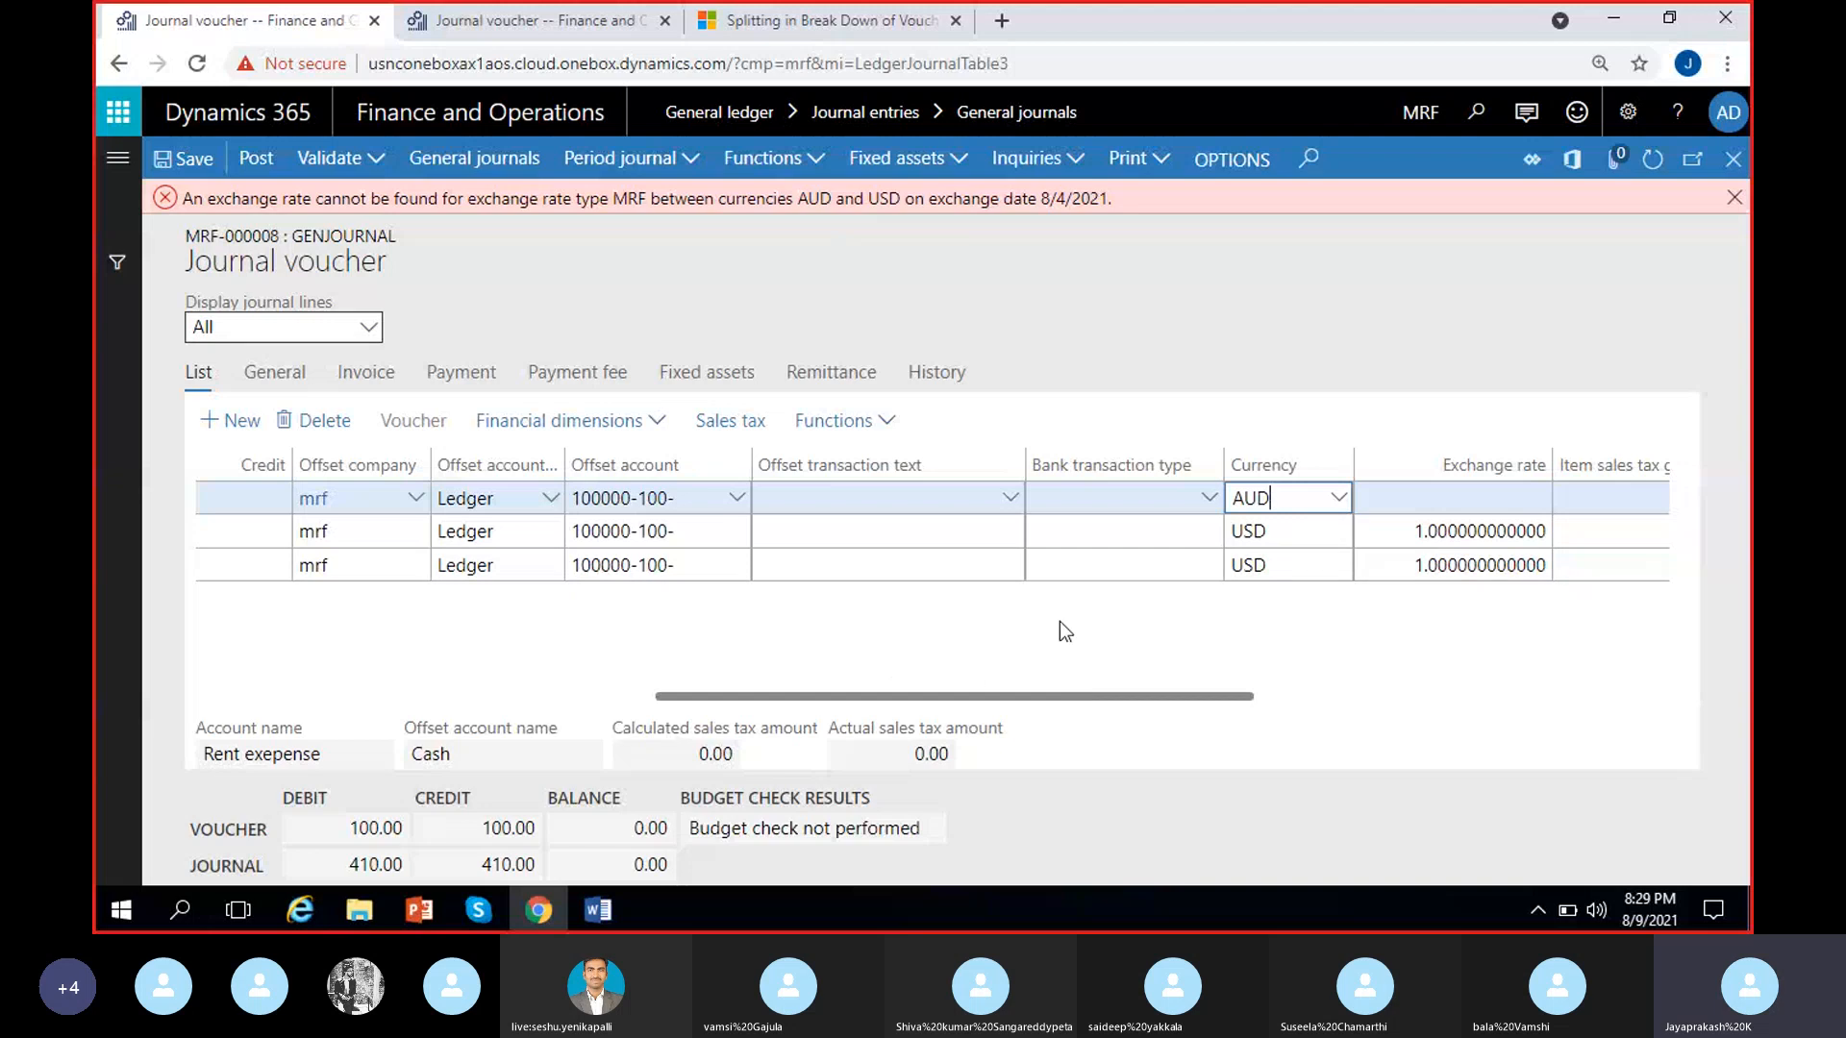
left_click(1280, 626)
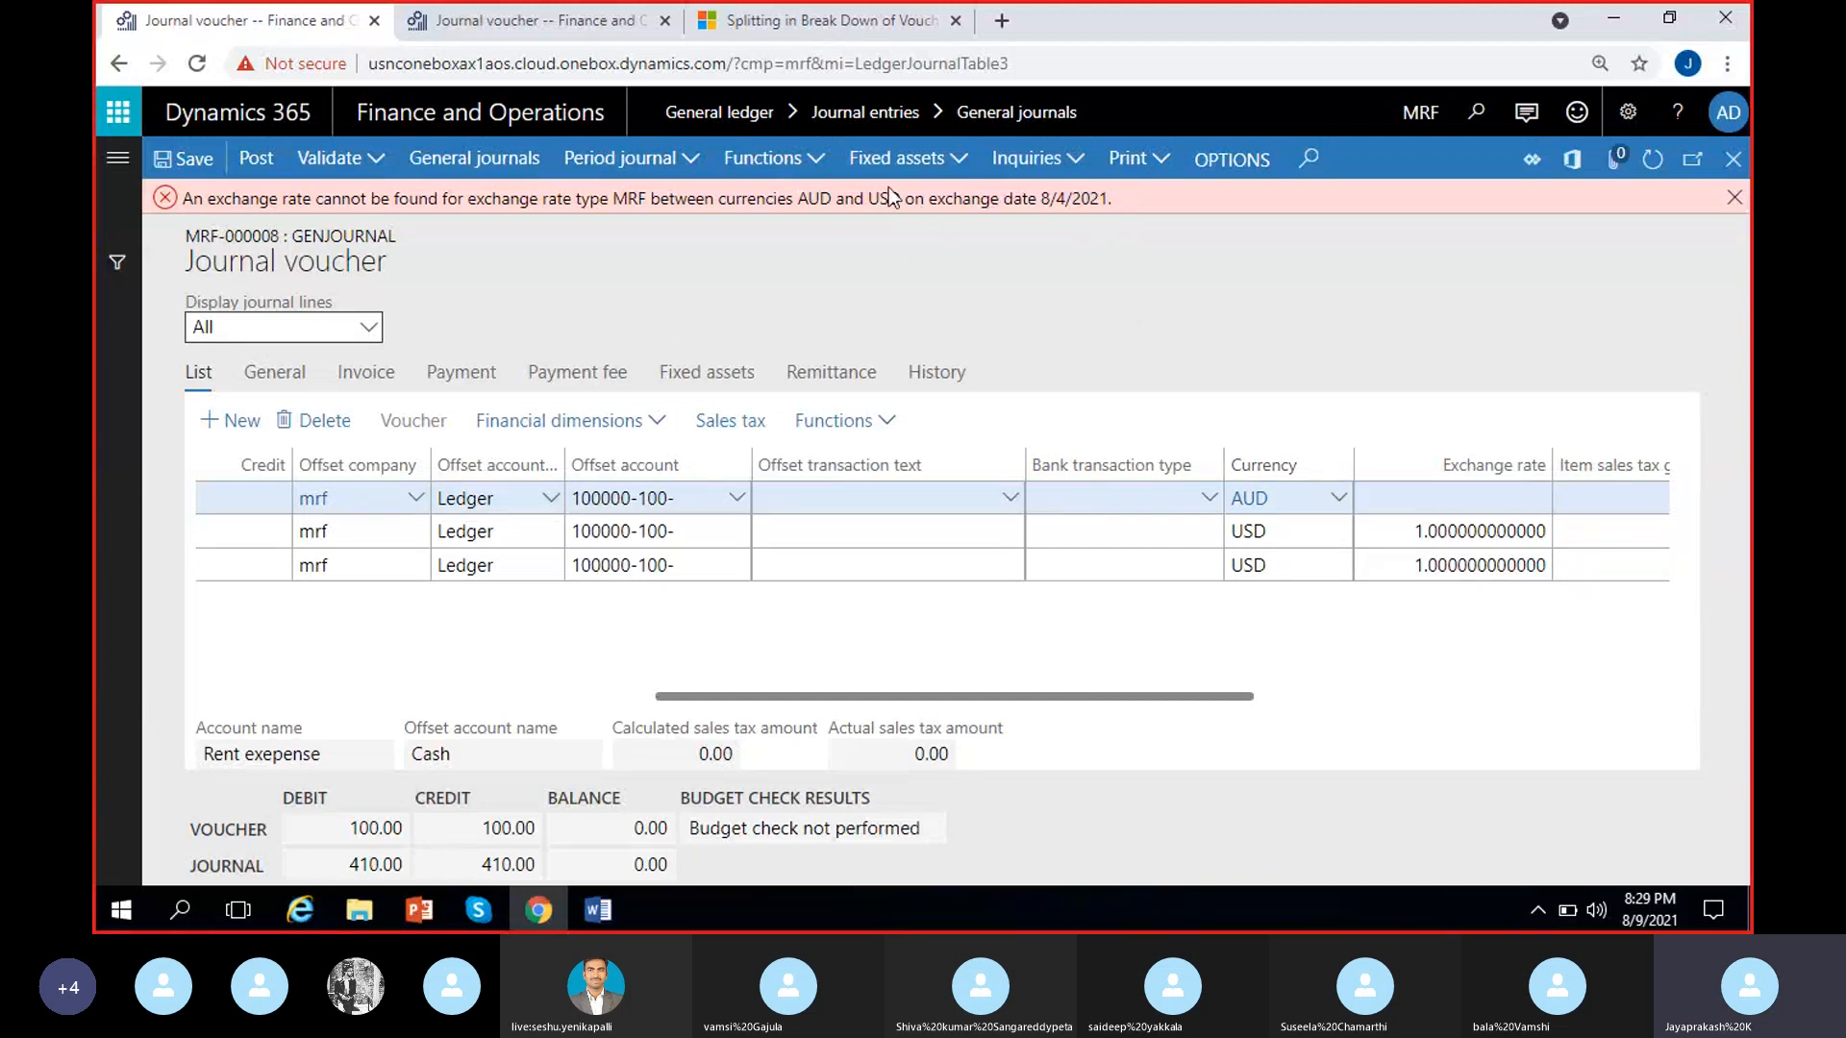
left_click_drag(868, 198, 902, 201)
left_click(941, 269)
Set the currency of the GenJour-000008 line to EUR and dismiss the exchange rate message
left_click(1329, 501)
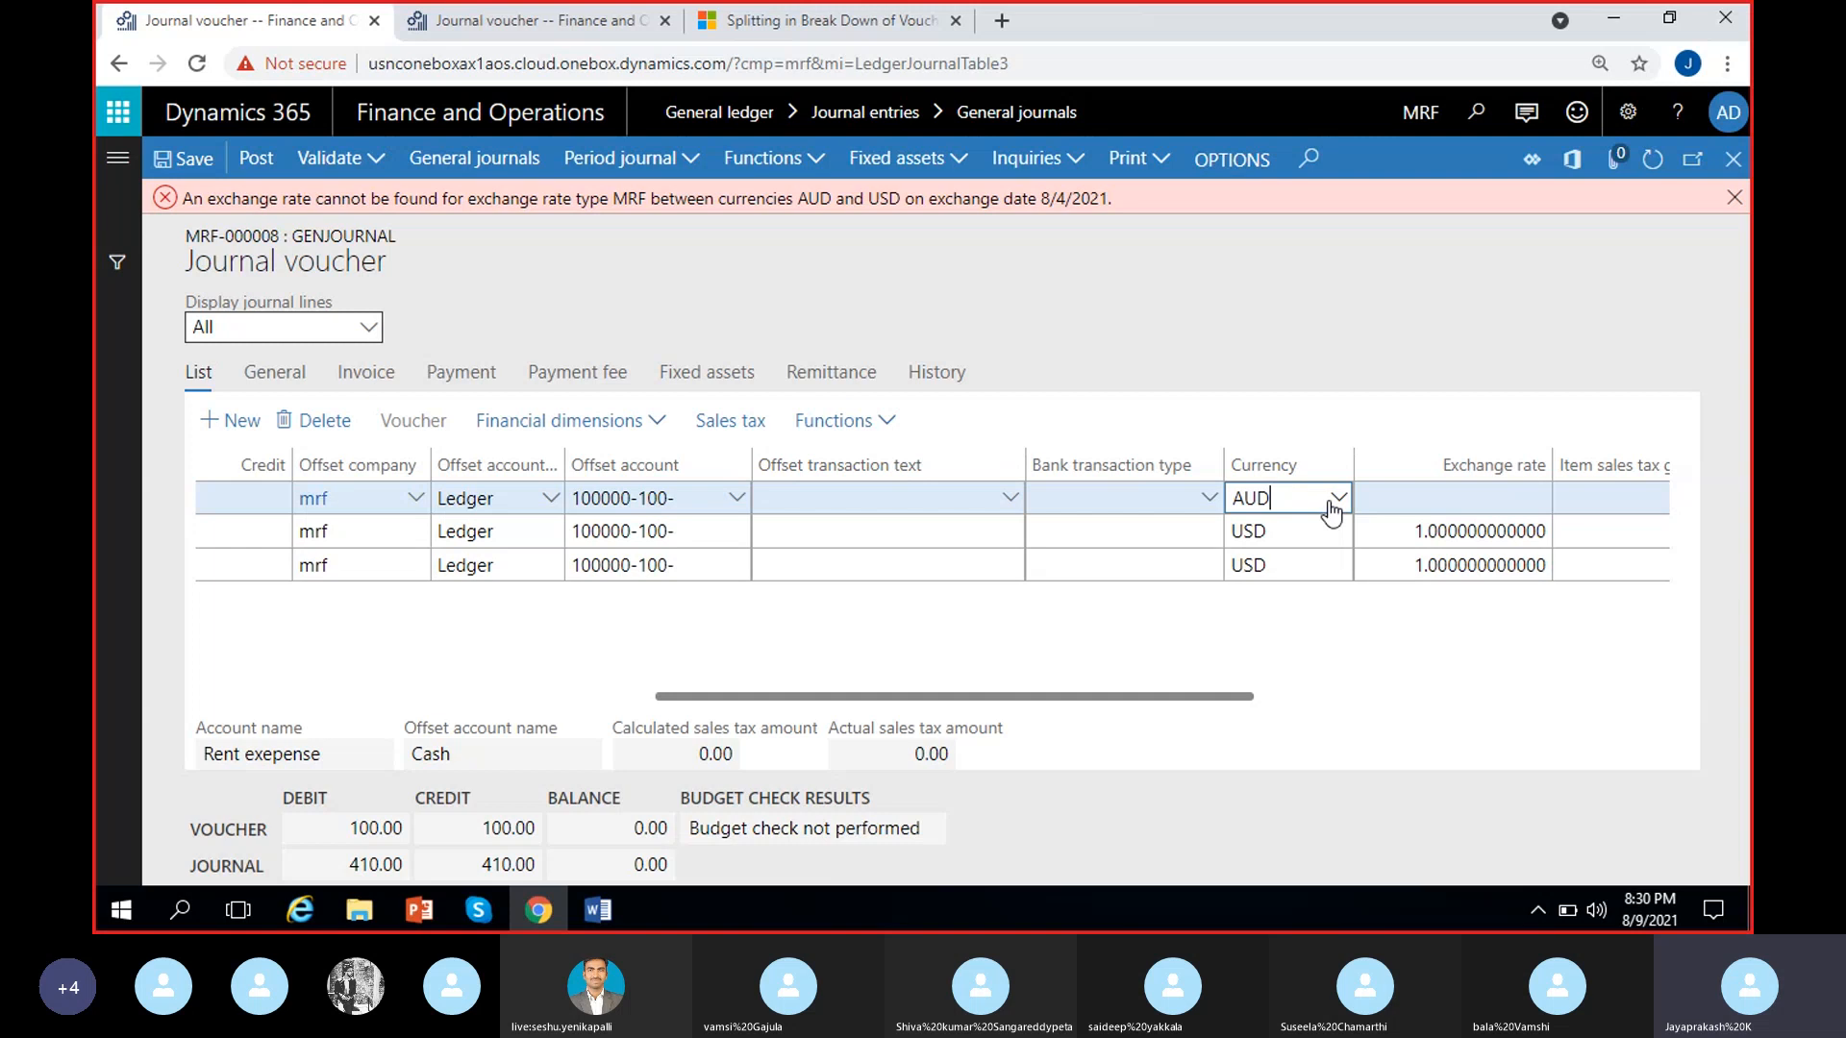
key("BackSpace")
key("BackSpace")
key("BackSpace")
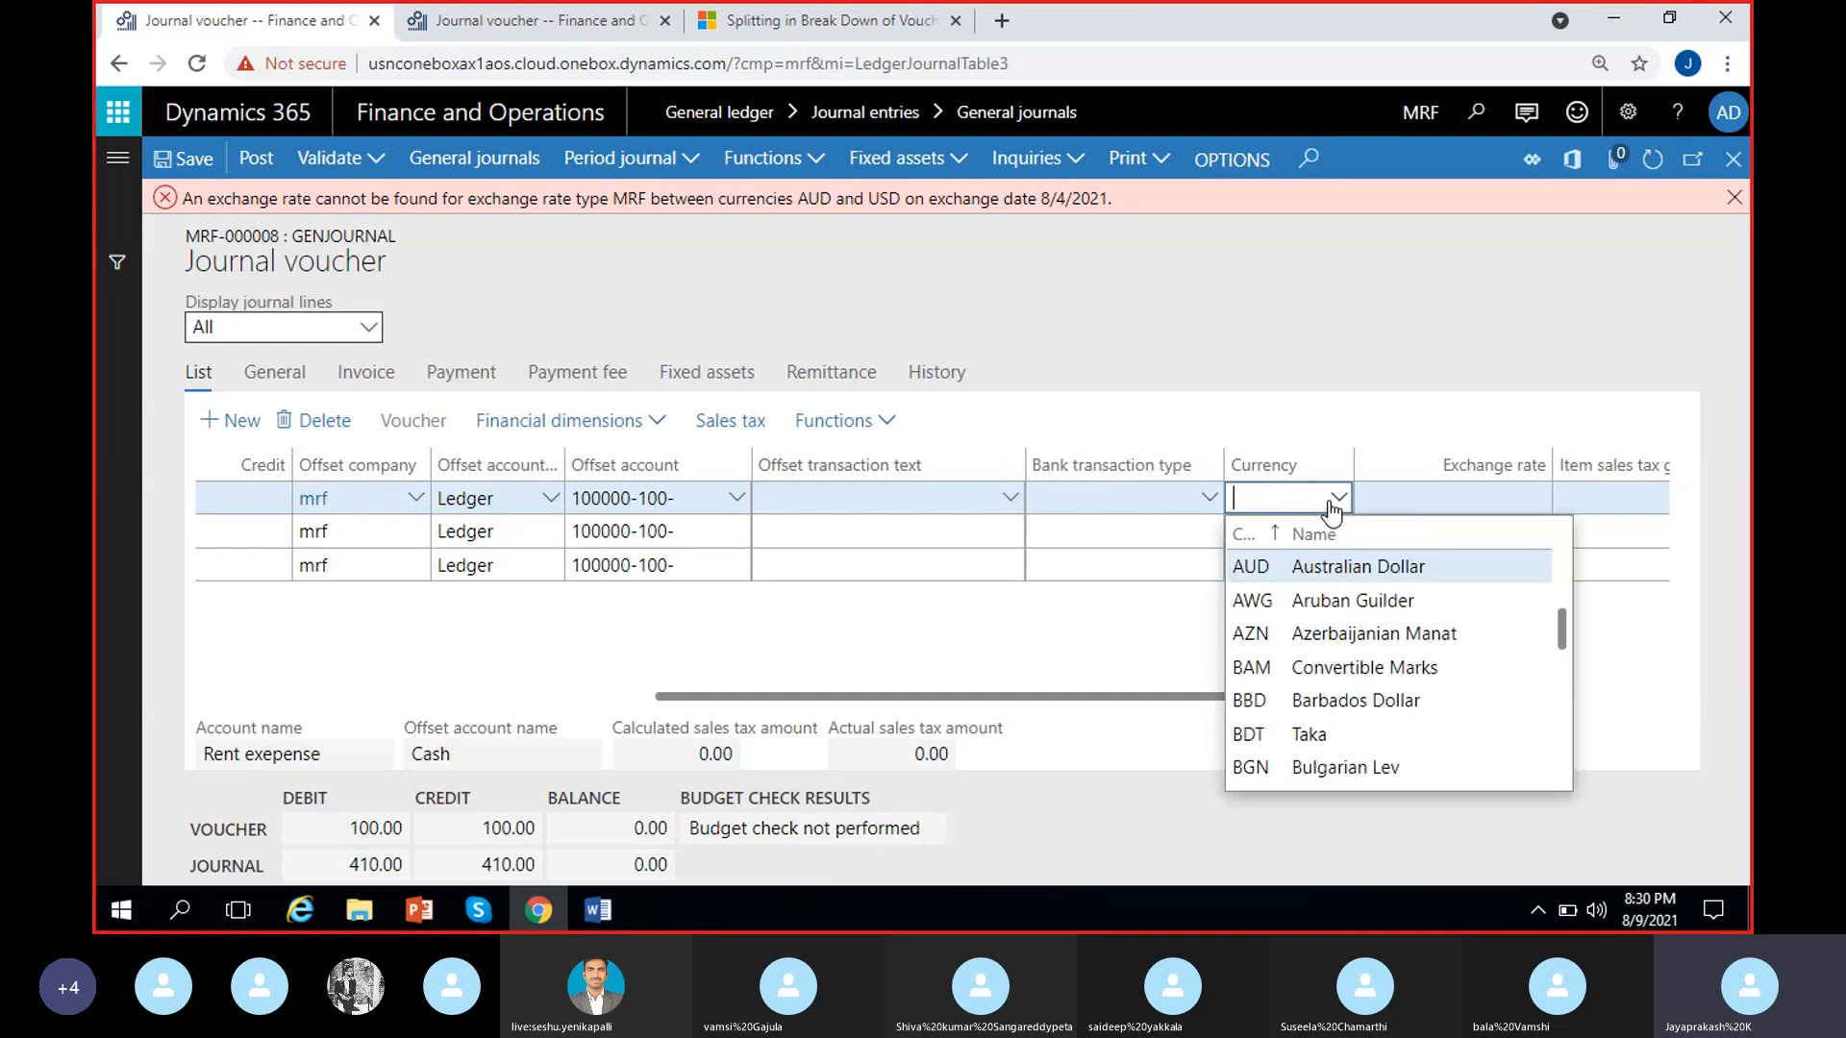
type("Eur")
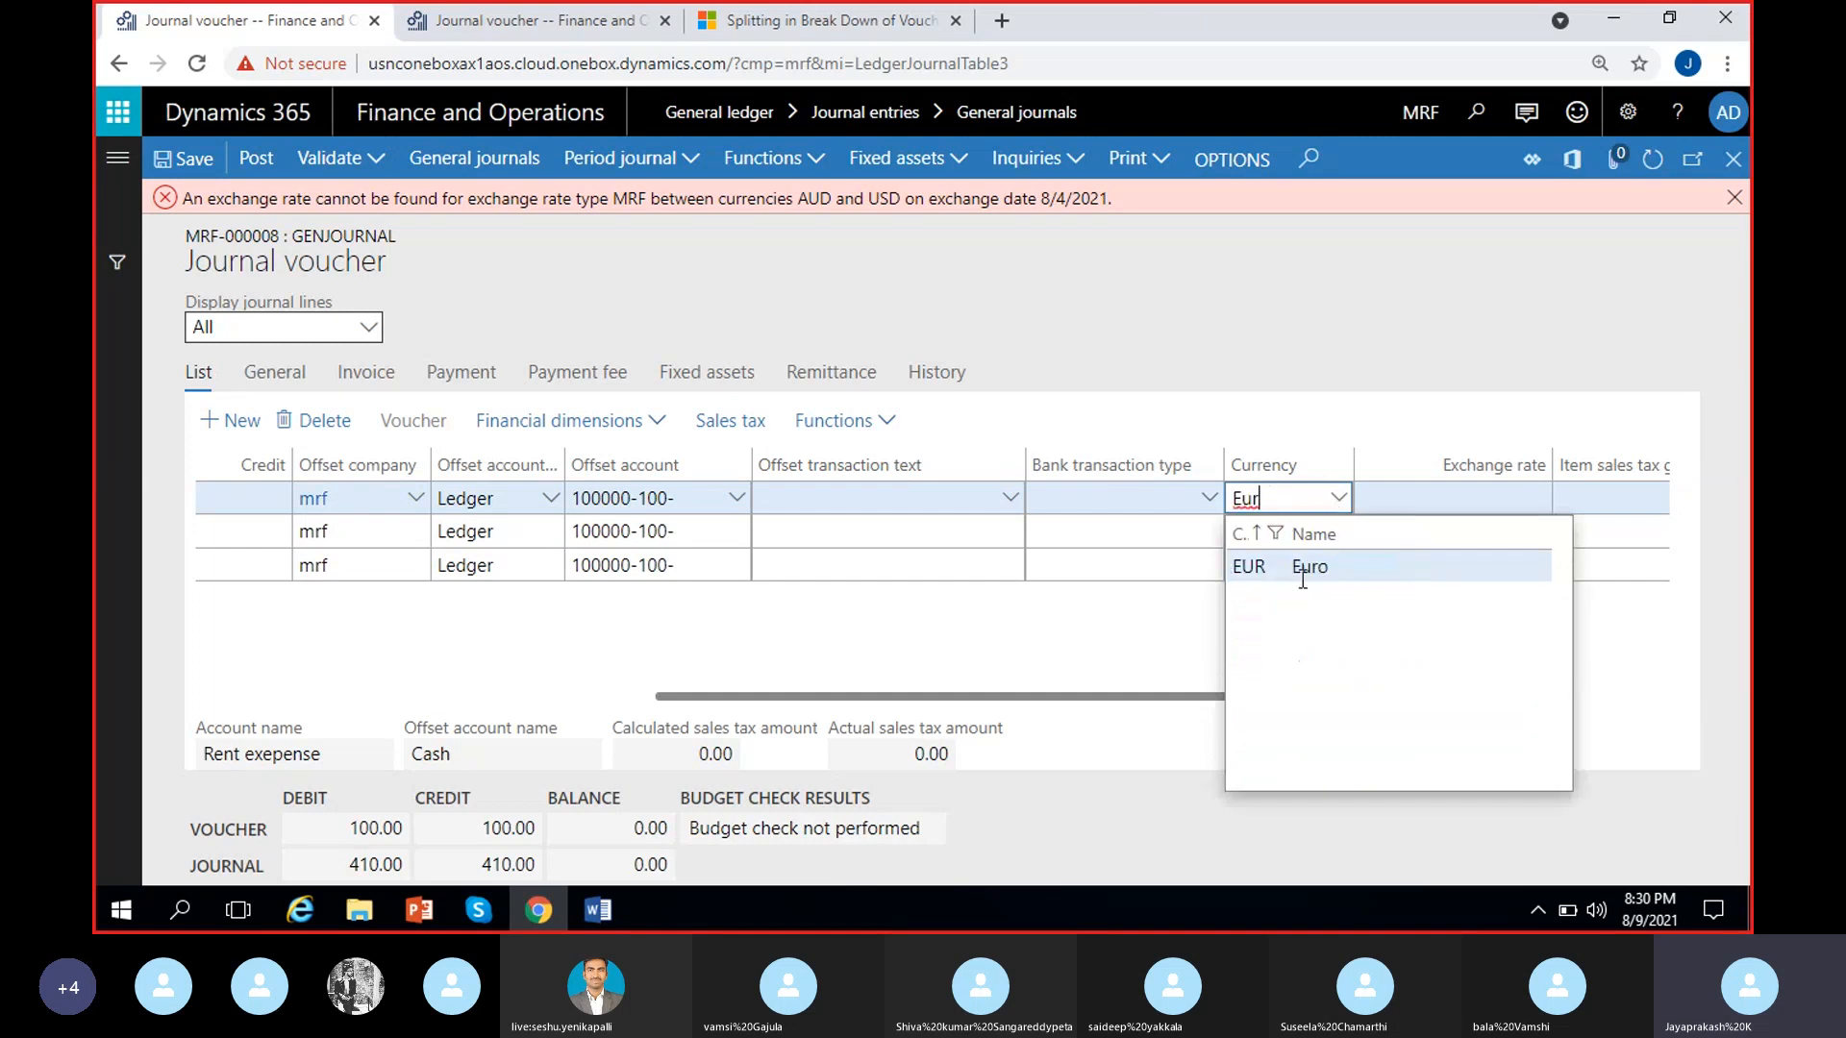
left_click(1298, 572)
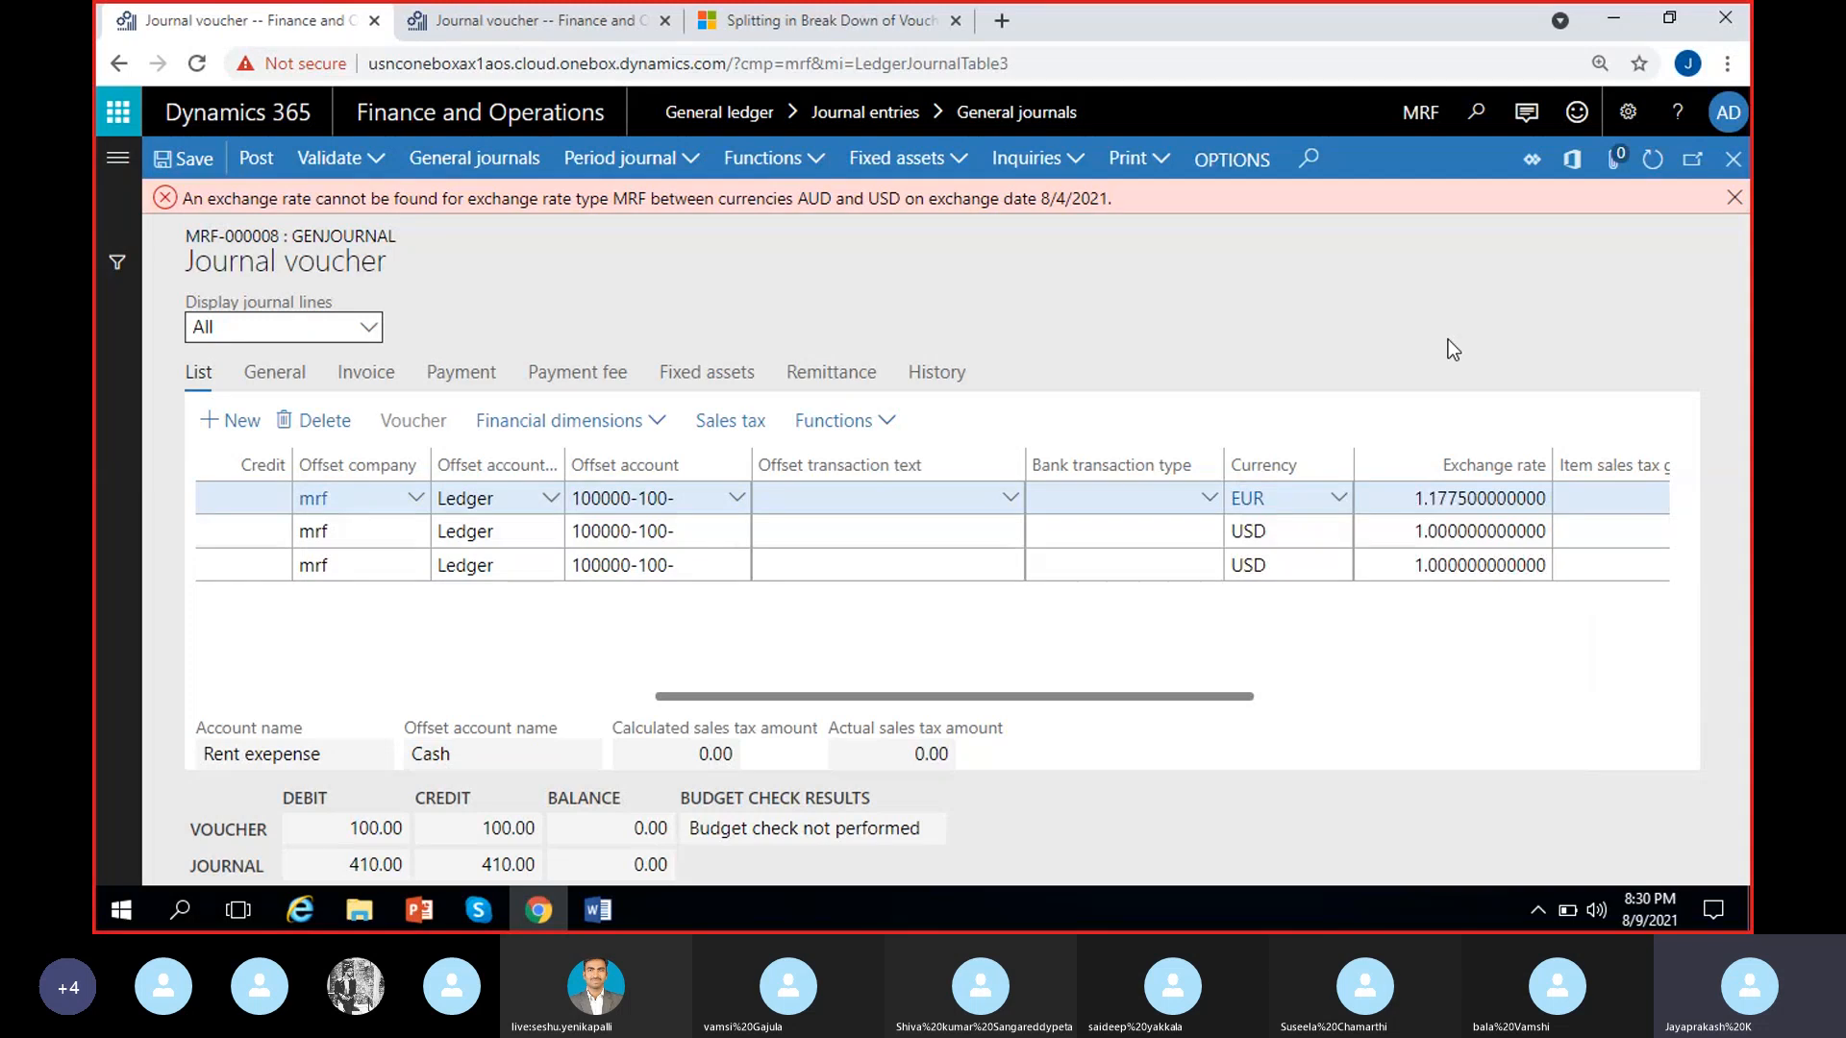
left_click(1734, 198)
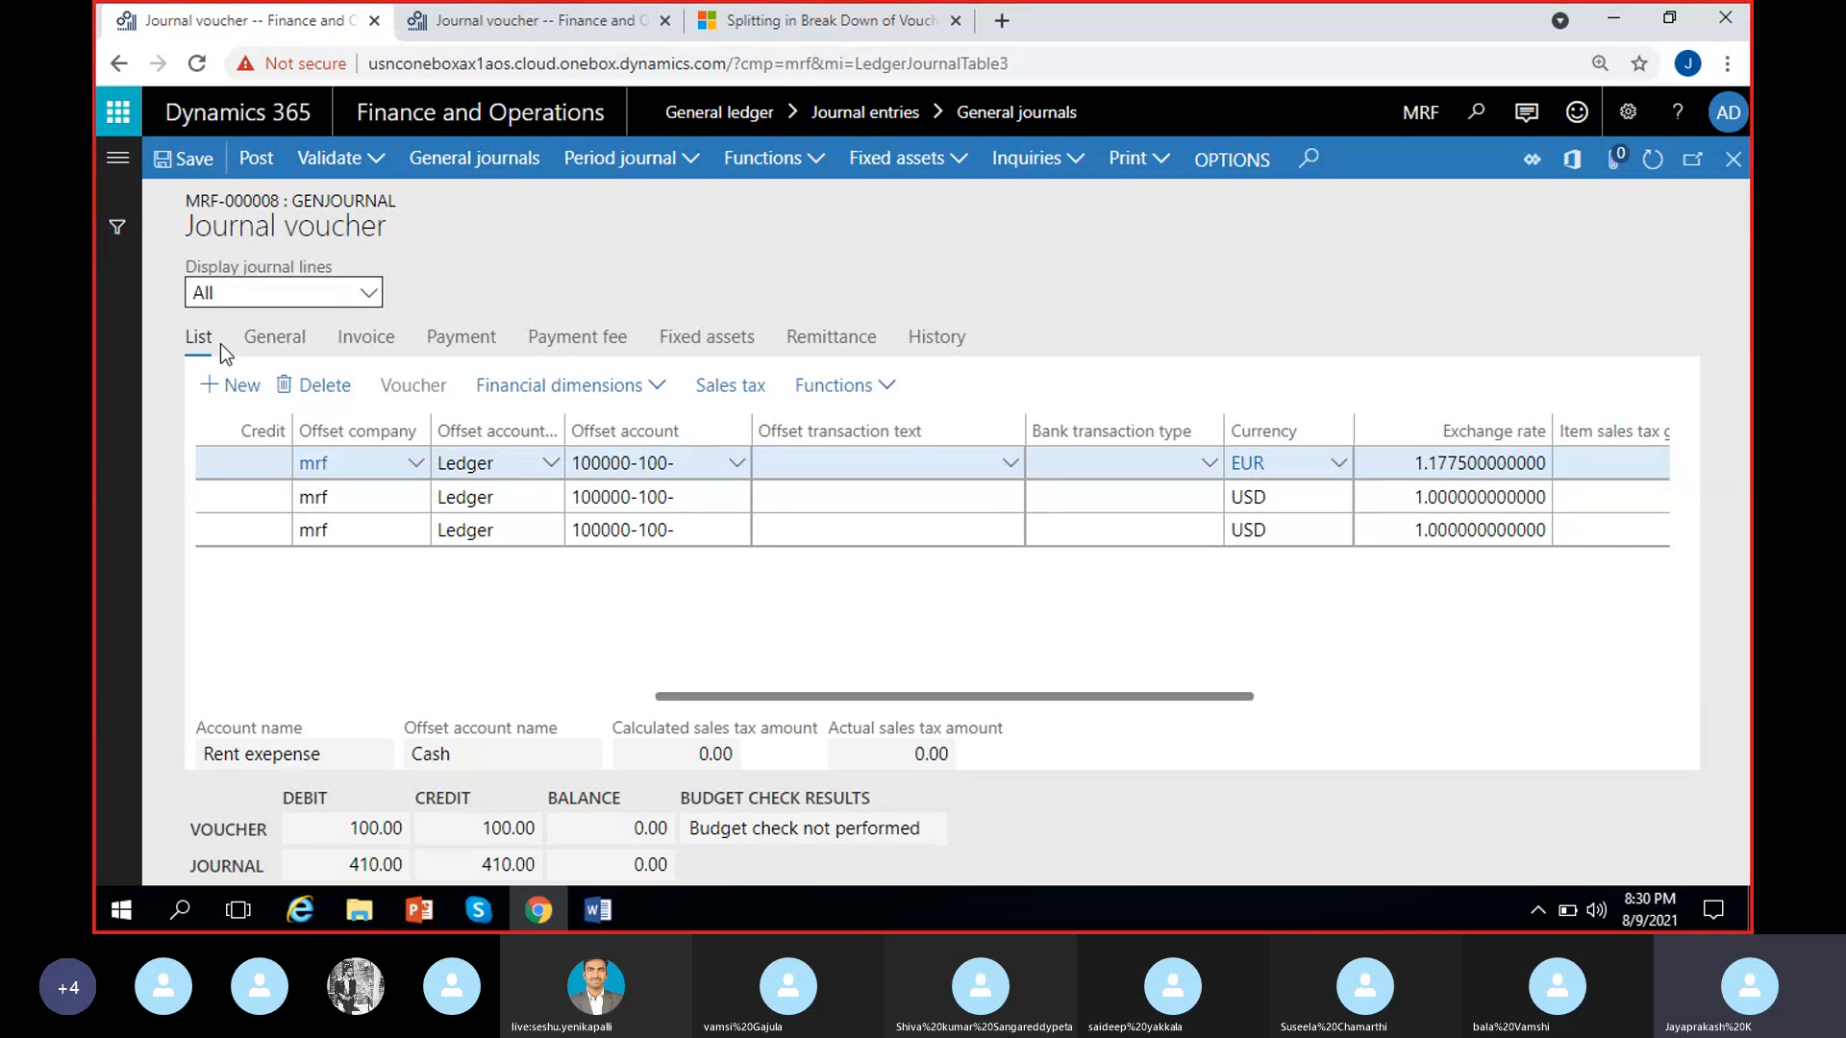
Review the currency calculation method in the line's general details, set the exchange rate to 1.8, and return to the voucher line list
left_click(289, 352)
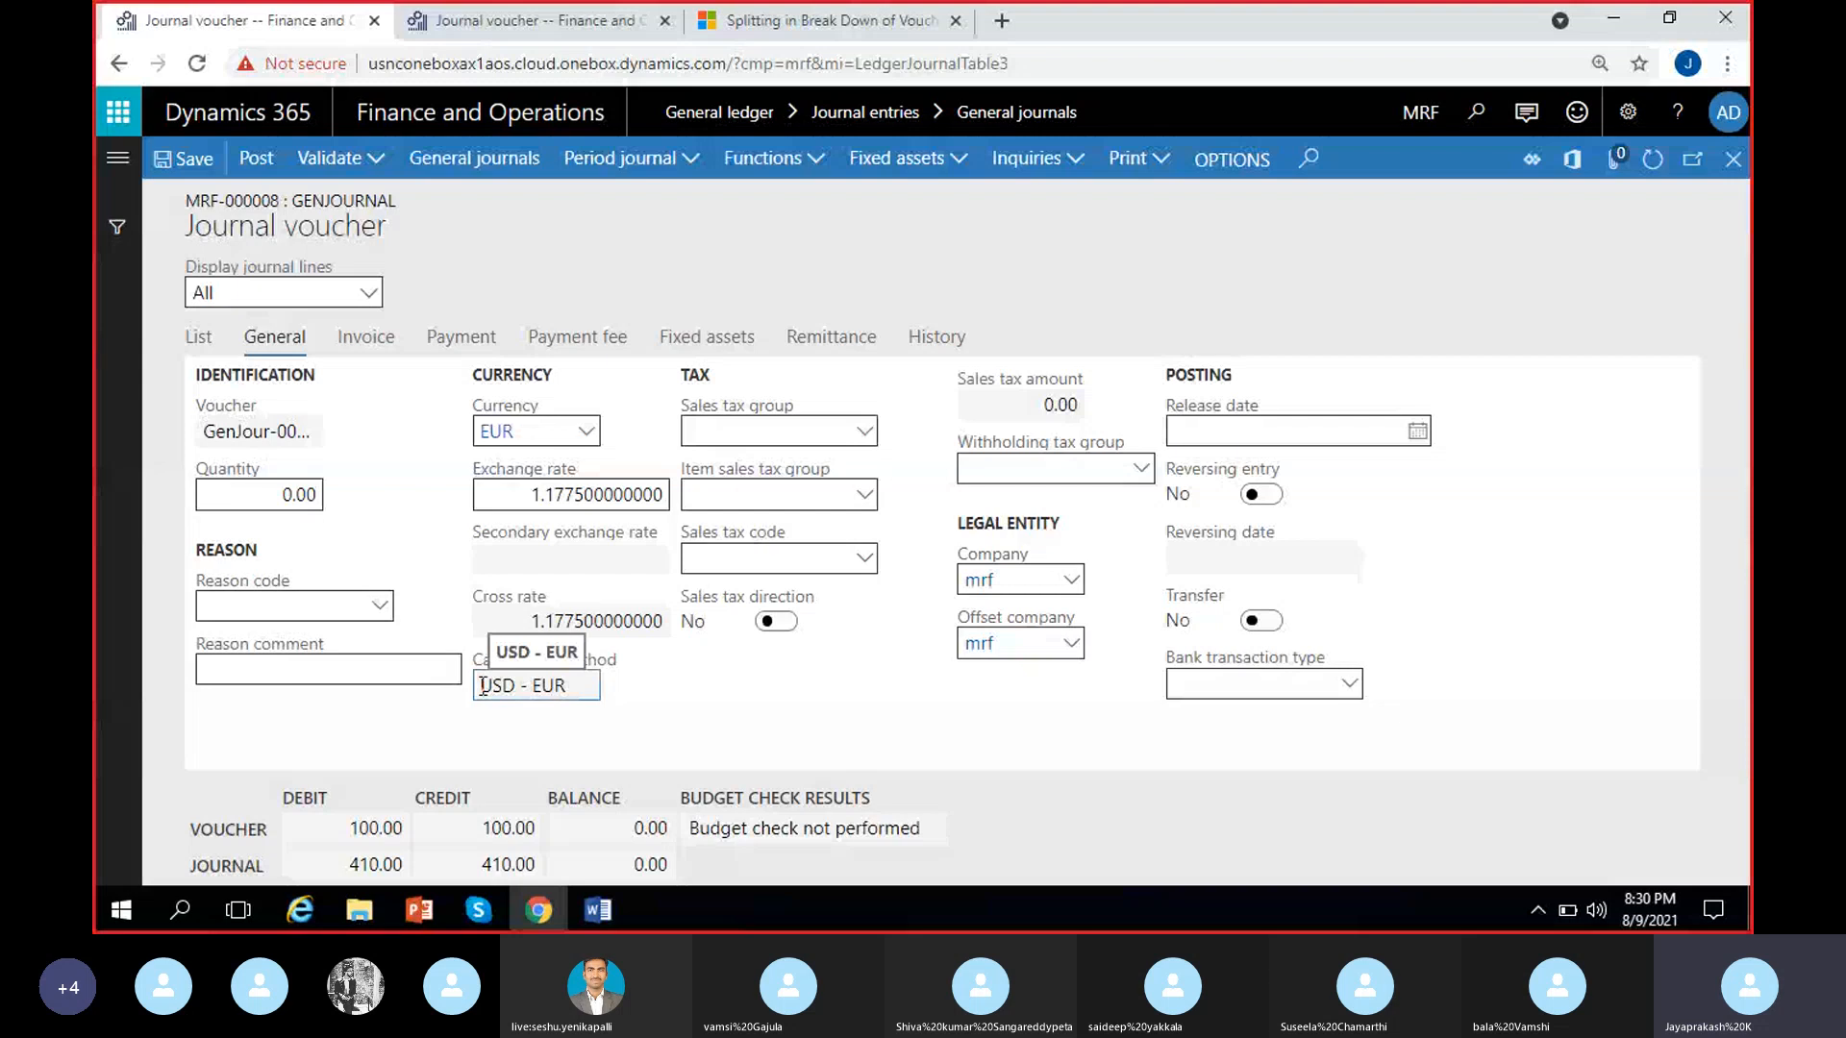
left_click_drag(479, 686, 589, 706)
left_click(603, 726)
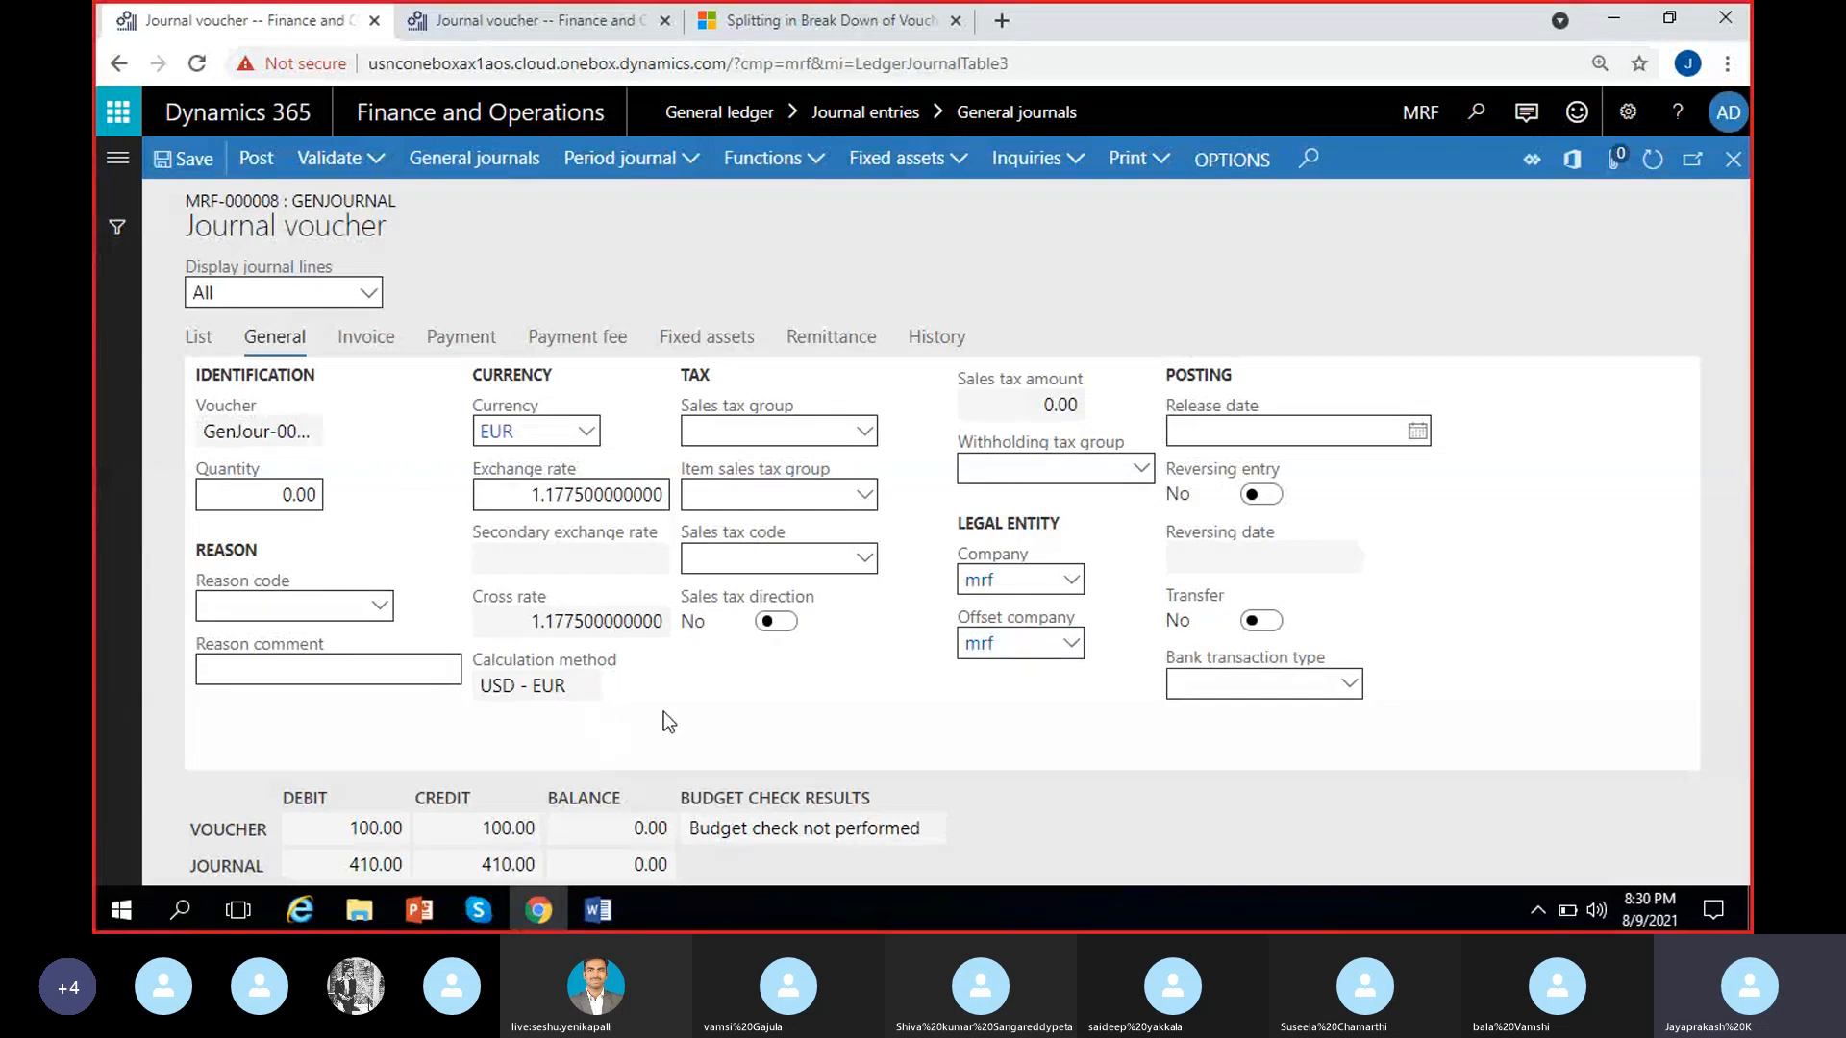
left_click(584, 494)
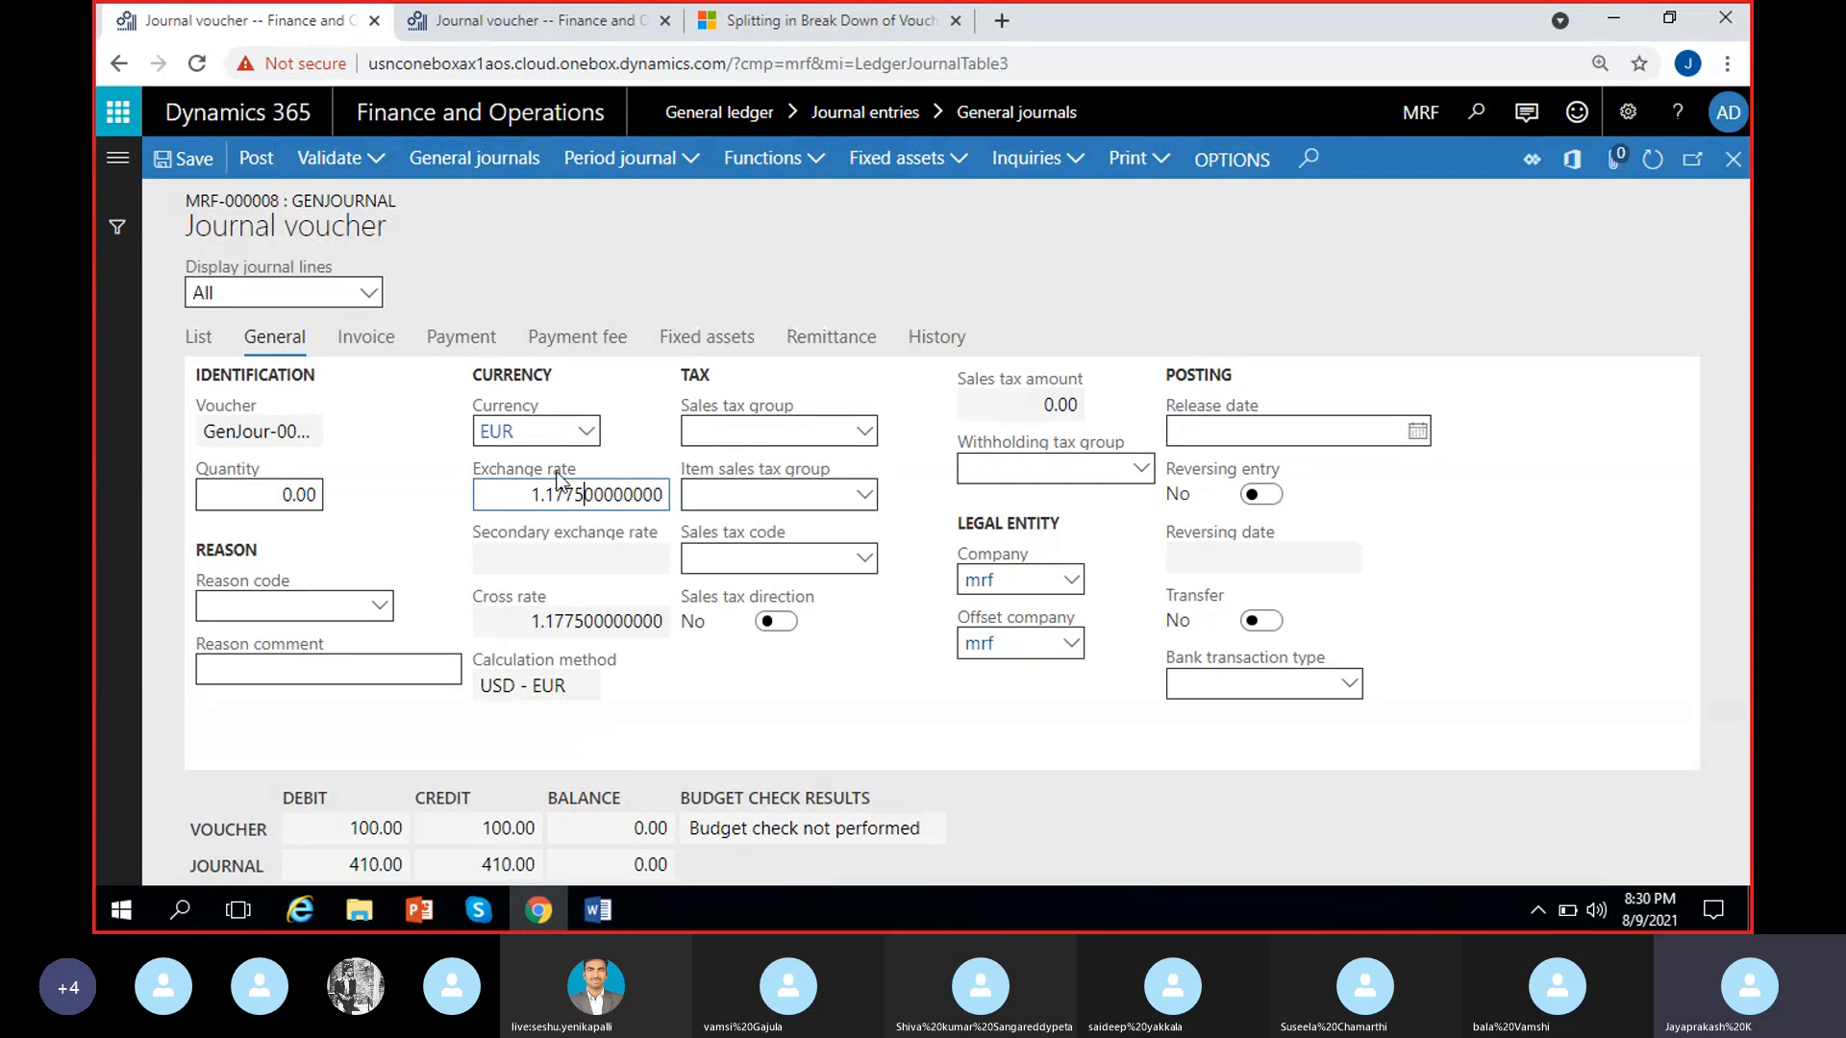
left_click_drag(545, 494, 673, 505)
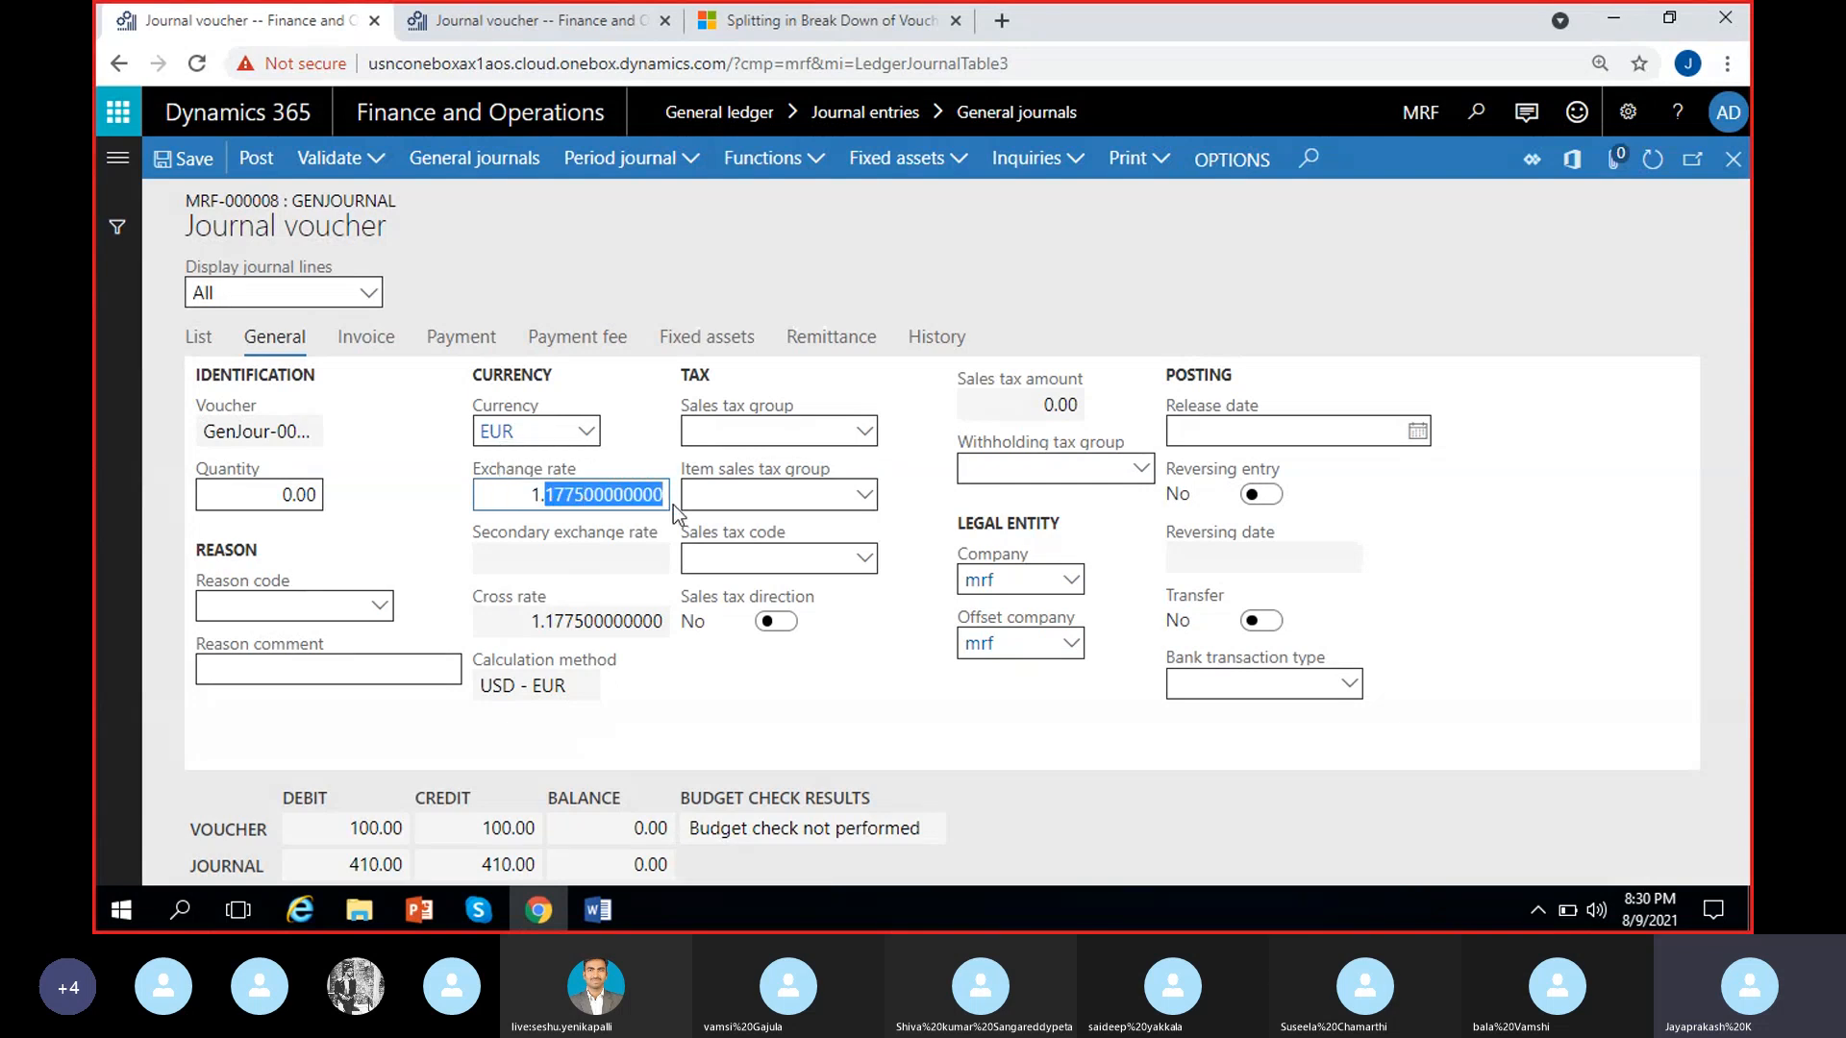
key("BackSpace")
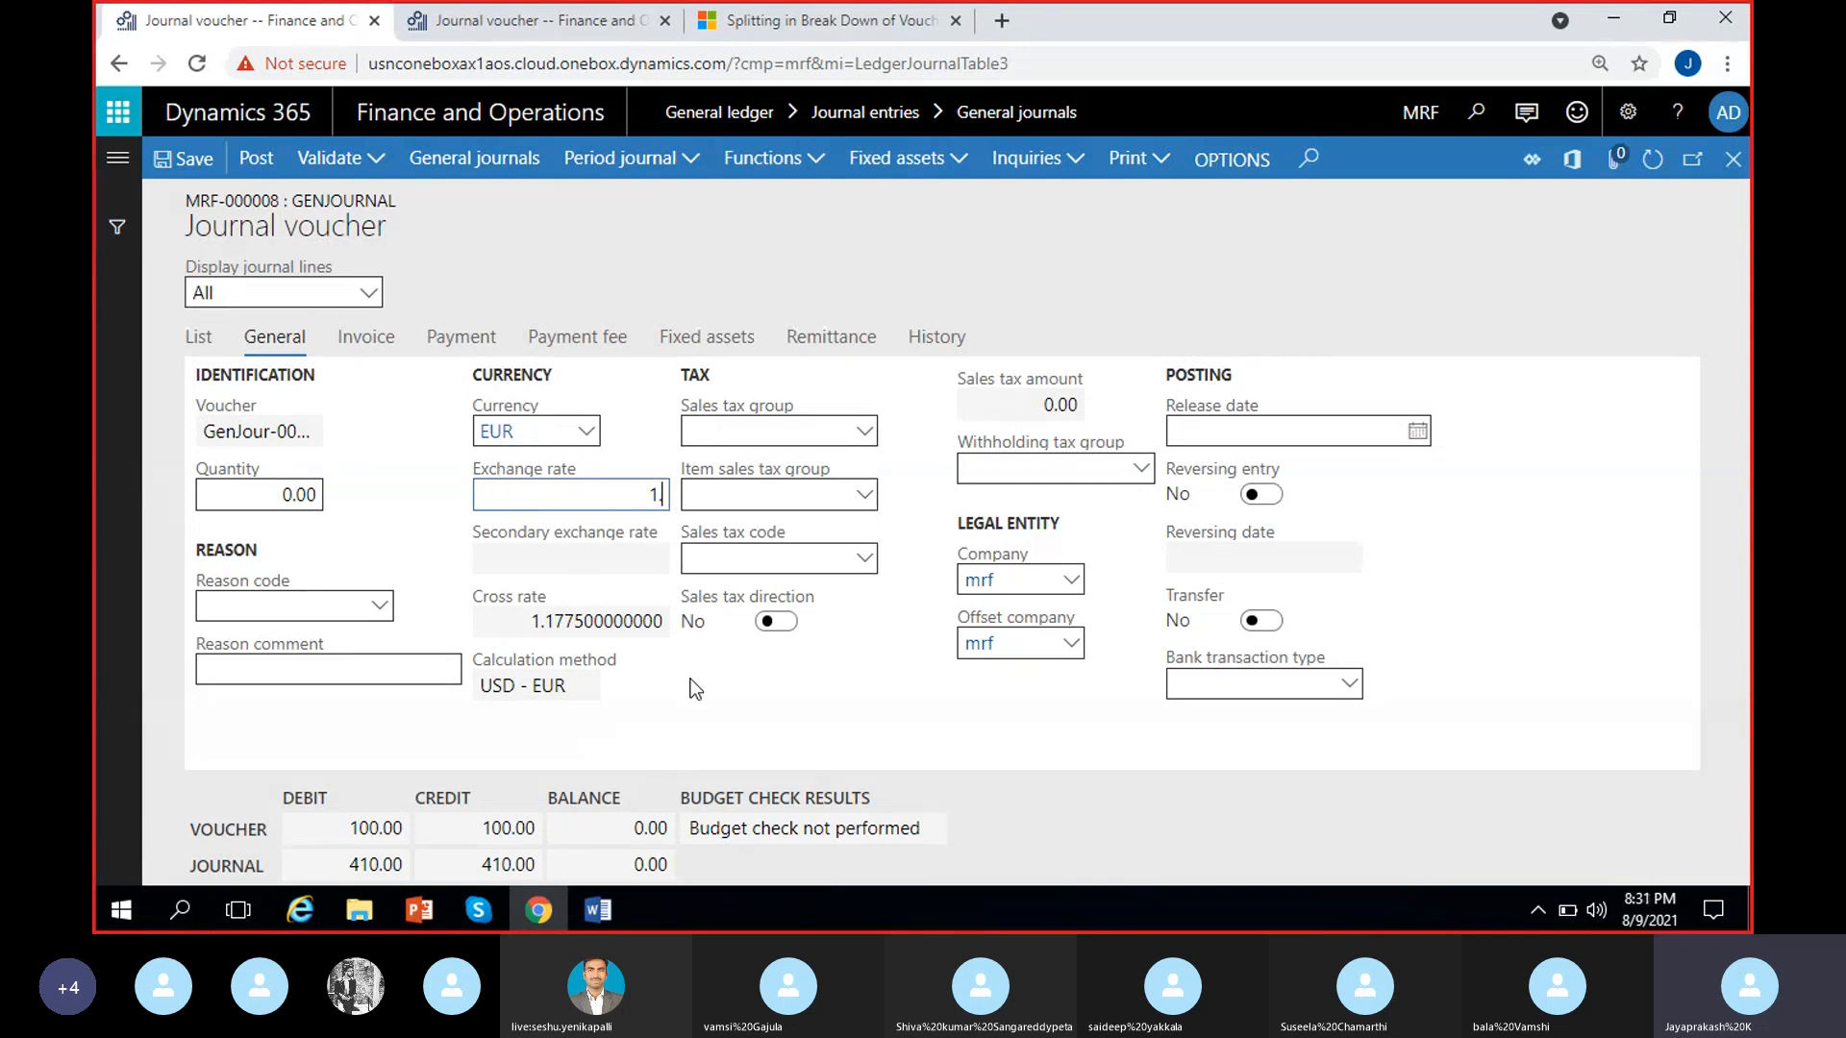
type("8")
left_click(396, 509)
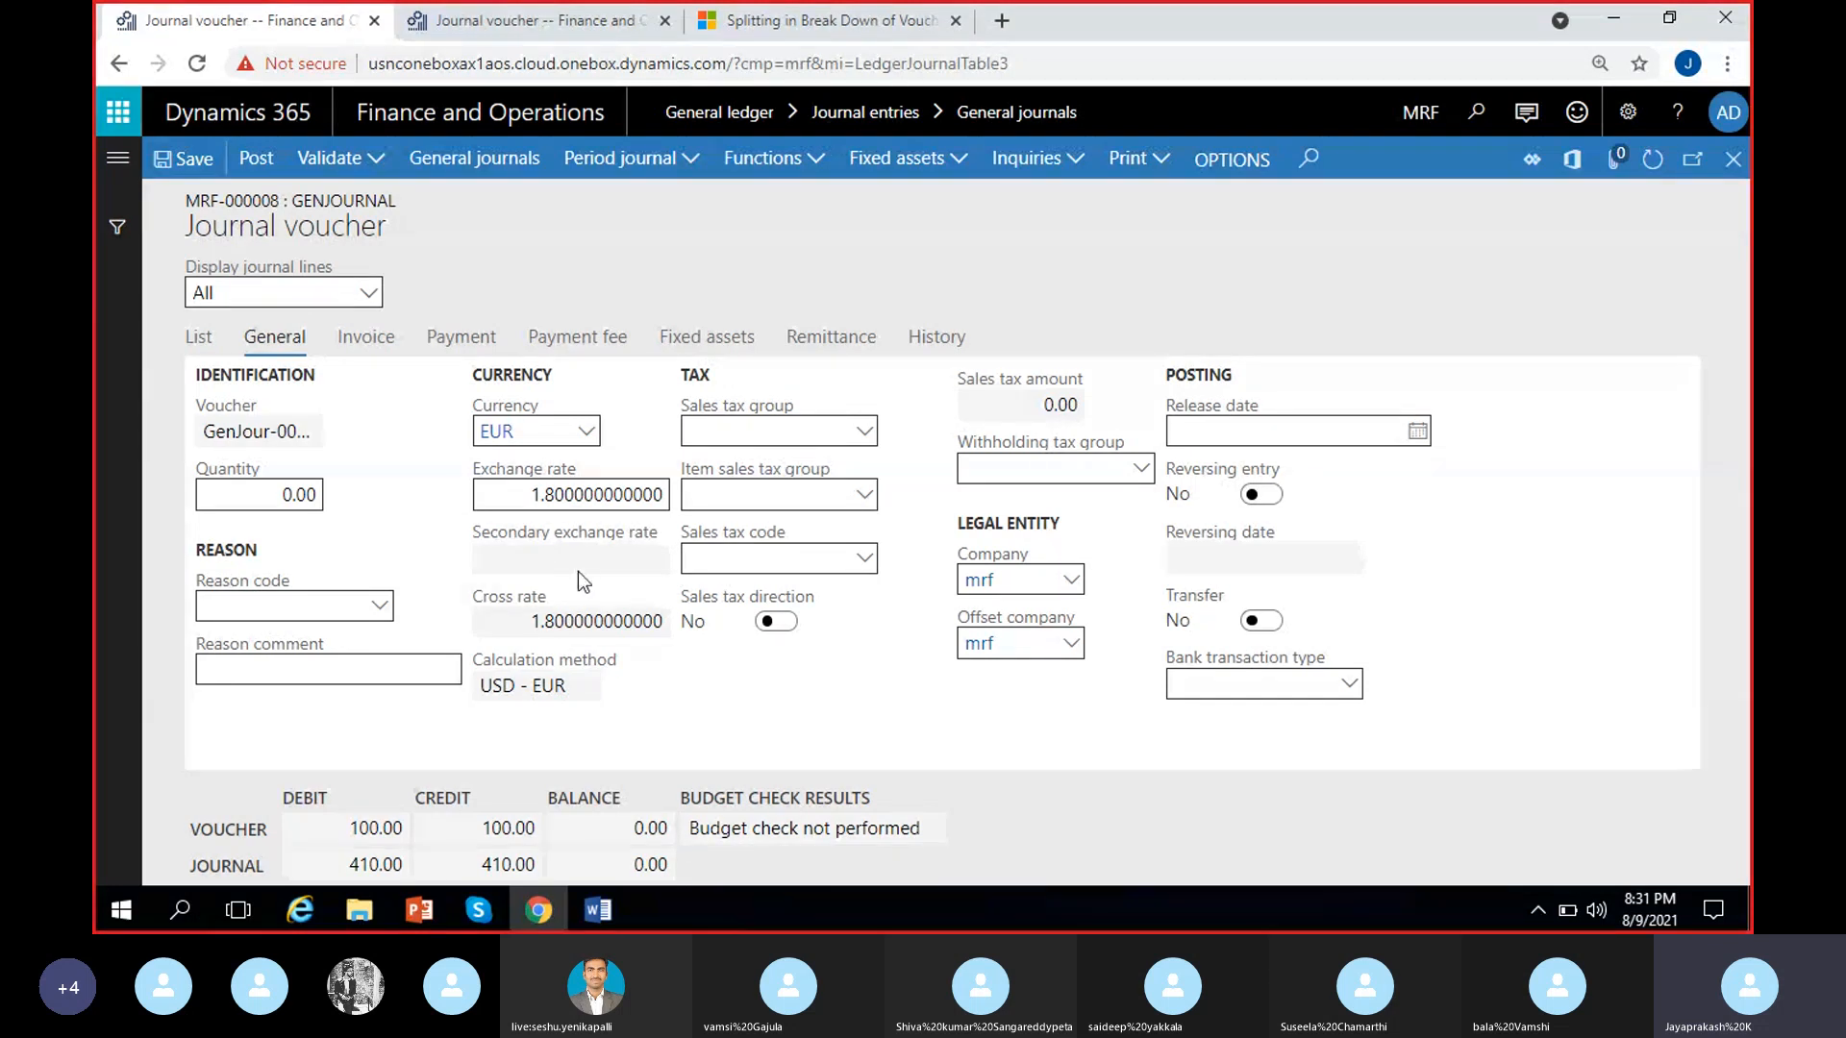
left_click(198, 336)
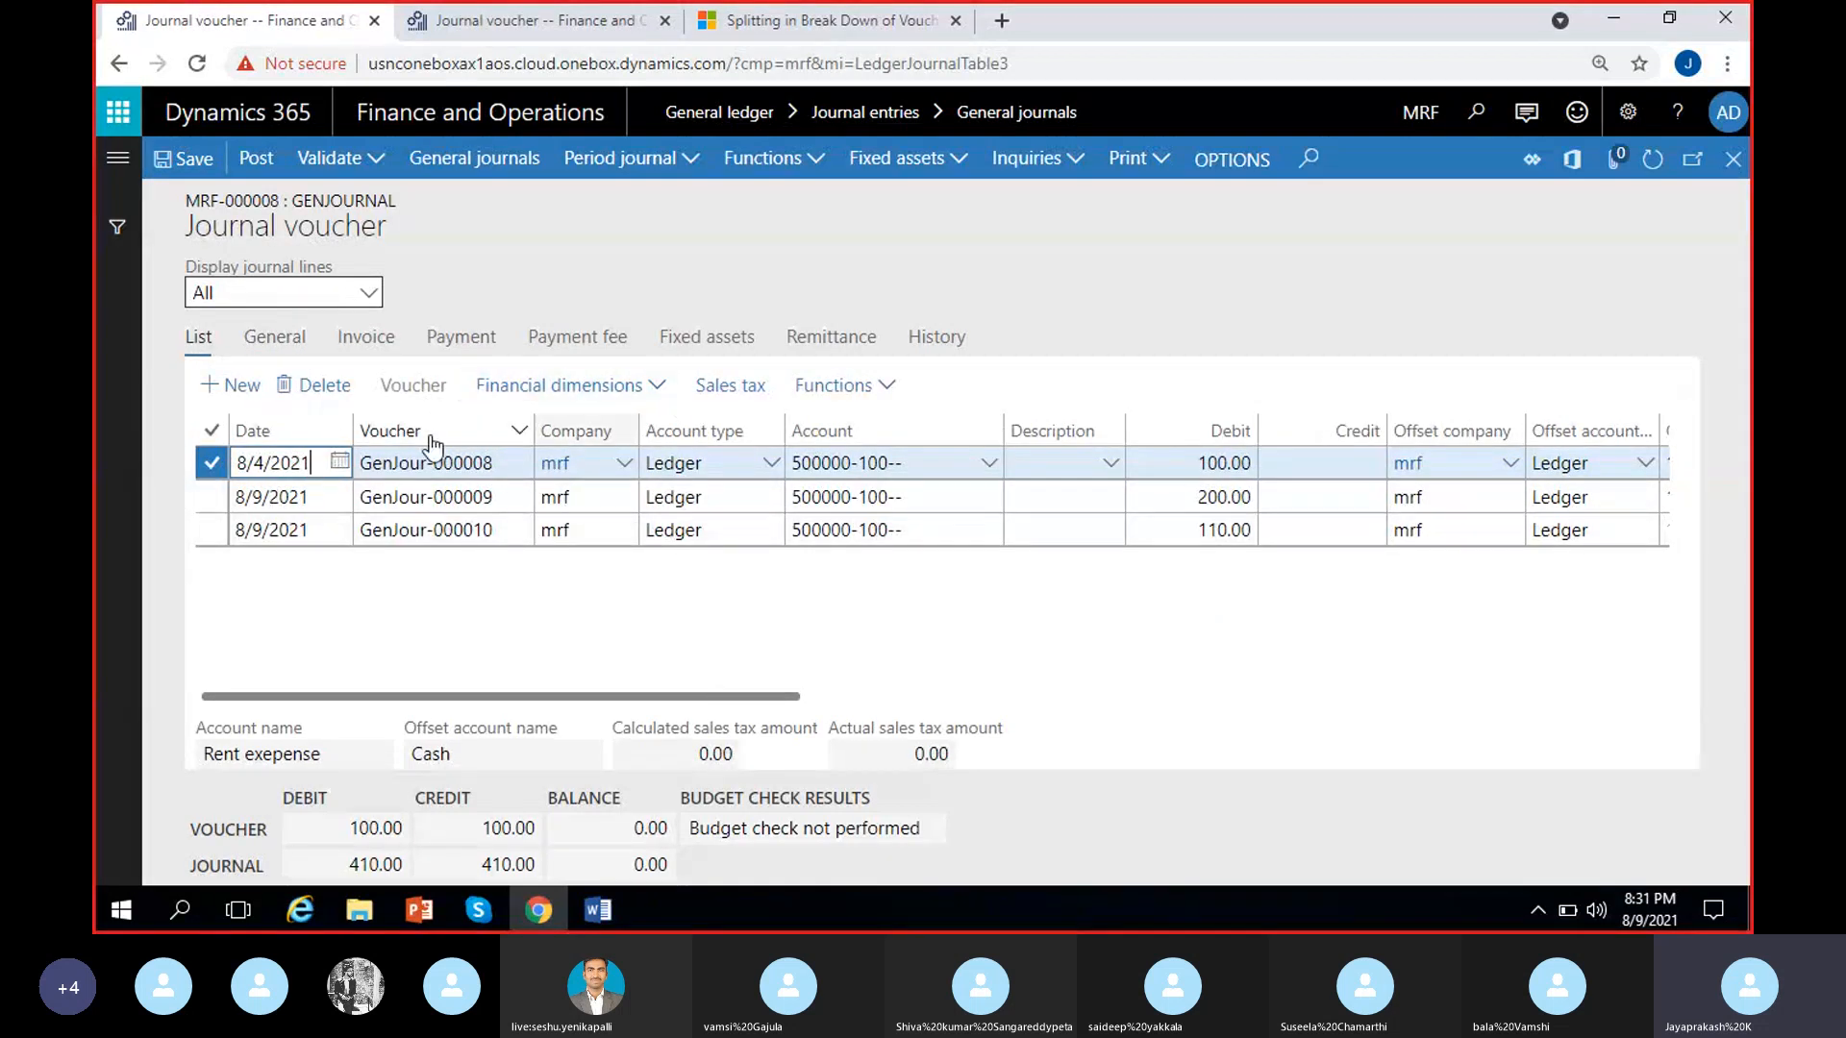
Look up the available sales tax groups, item sales tax groups and withholding tax groups in the GenJour-000008 line's general details
left_click(348, 346)
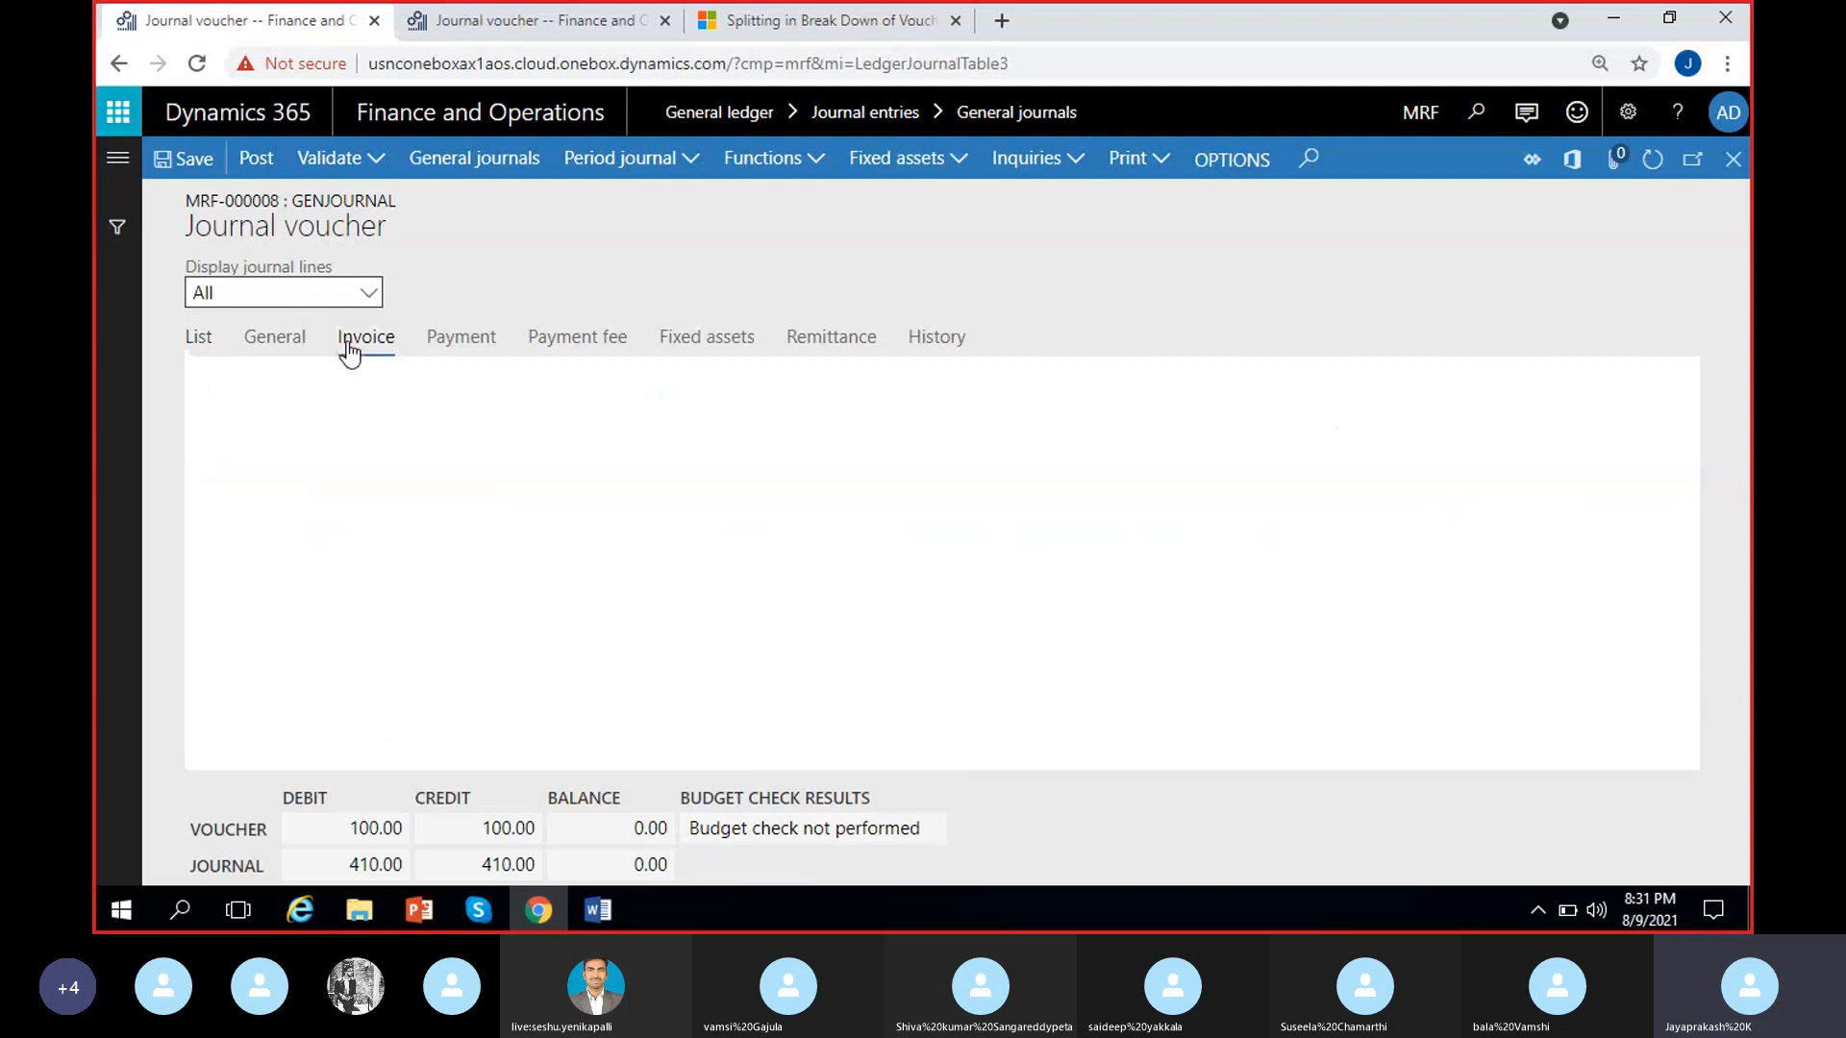
left_click(255, 354)
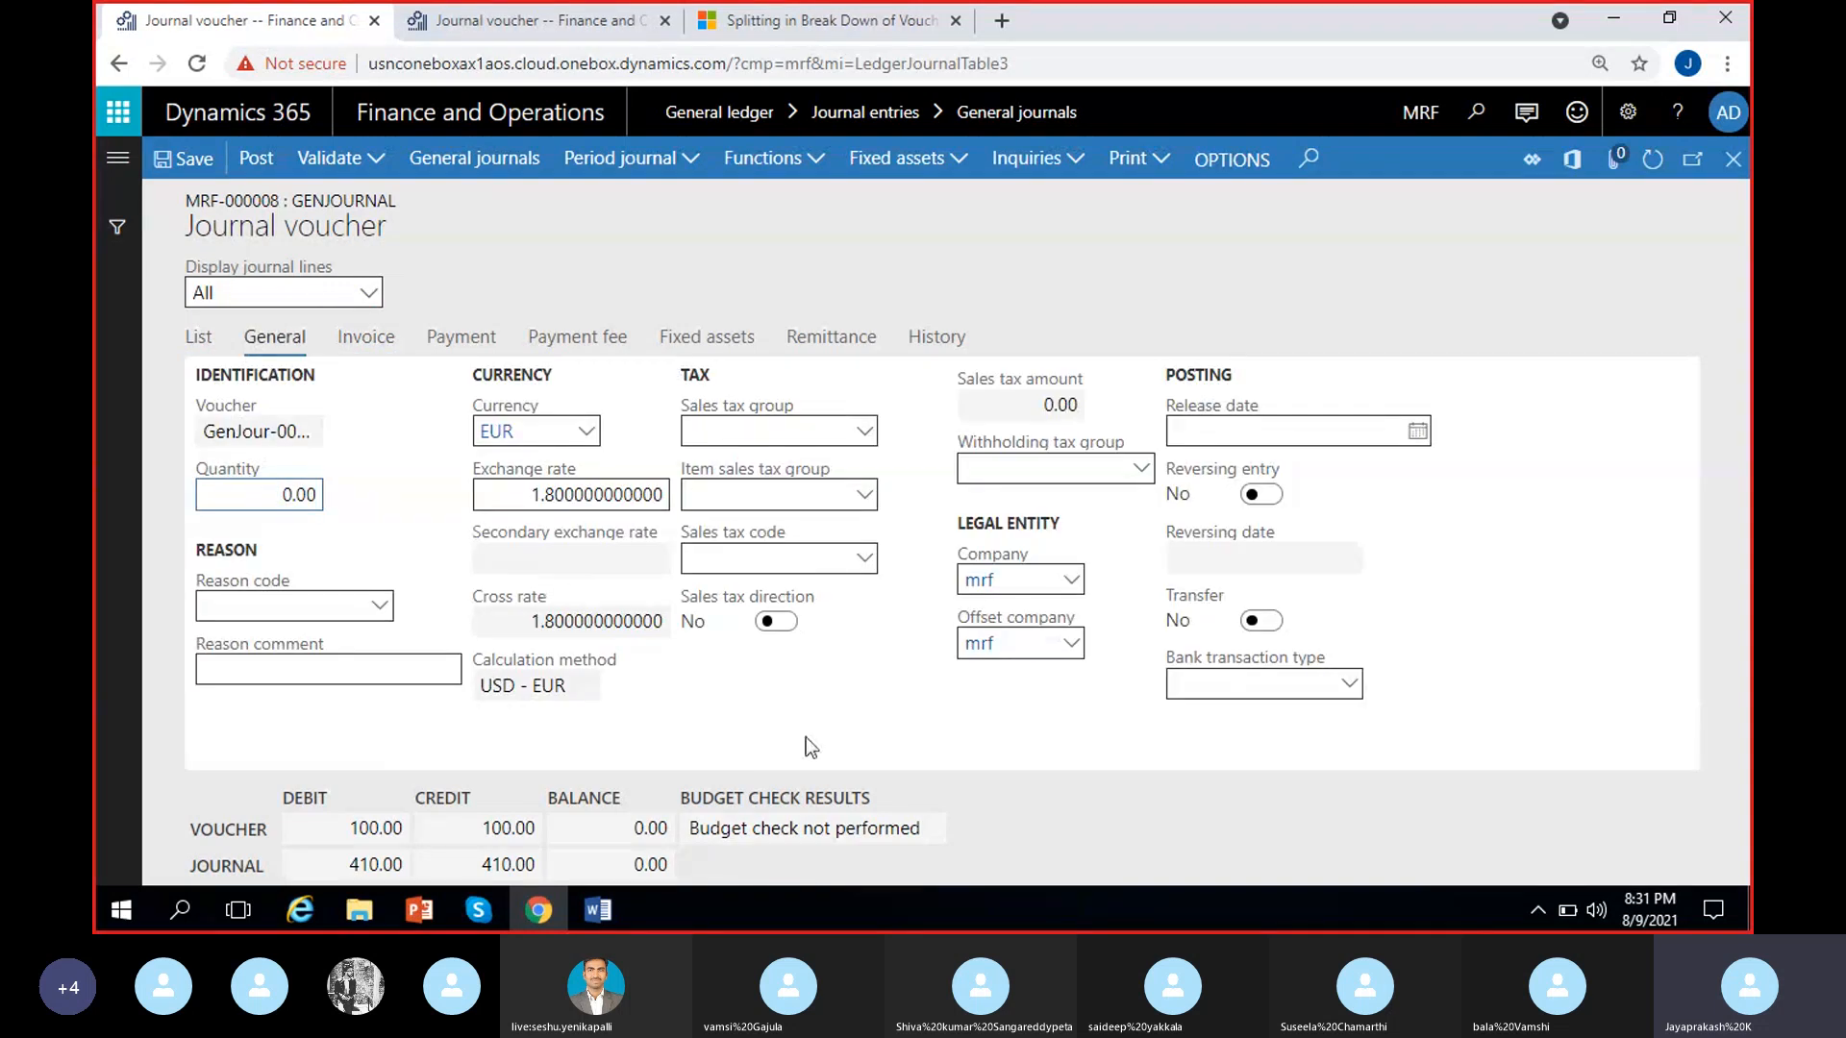
left_click(718, 665)
left_click(866, 435)
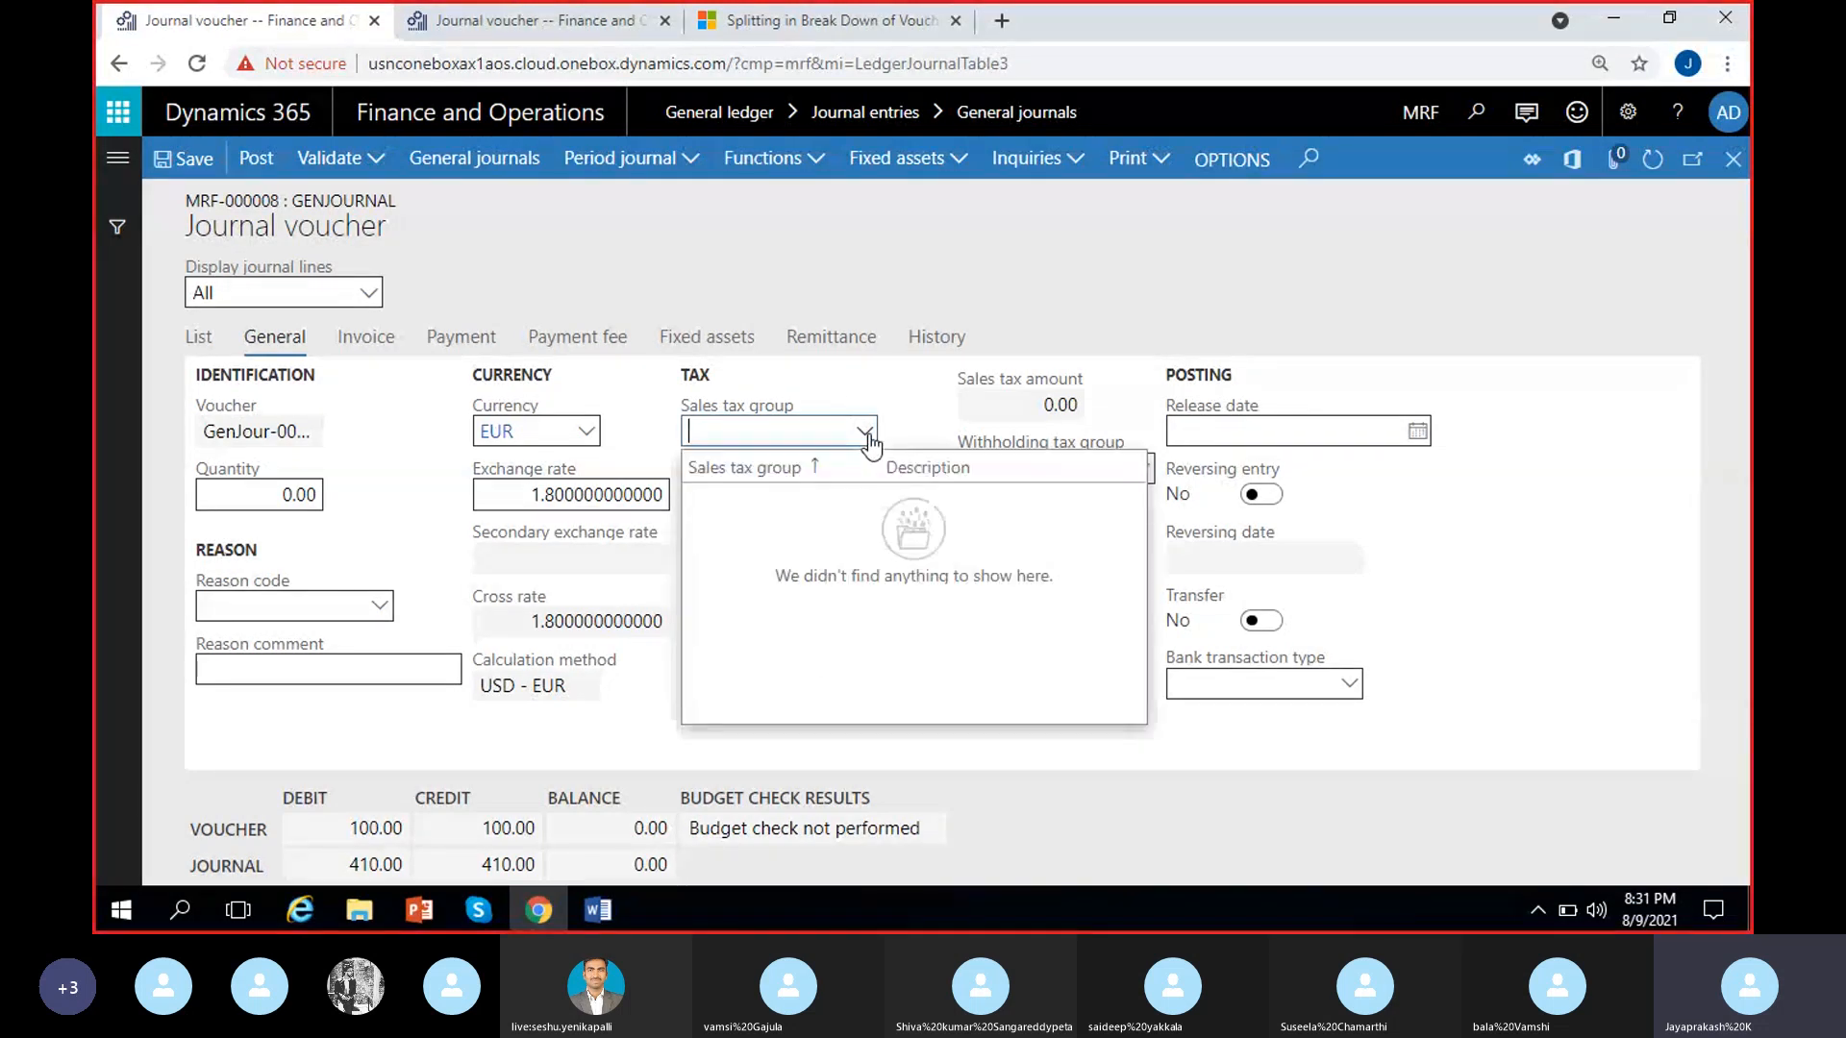
left_click(869, 439)
left_click(866, 497)
left_click(896, 477)
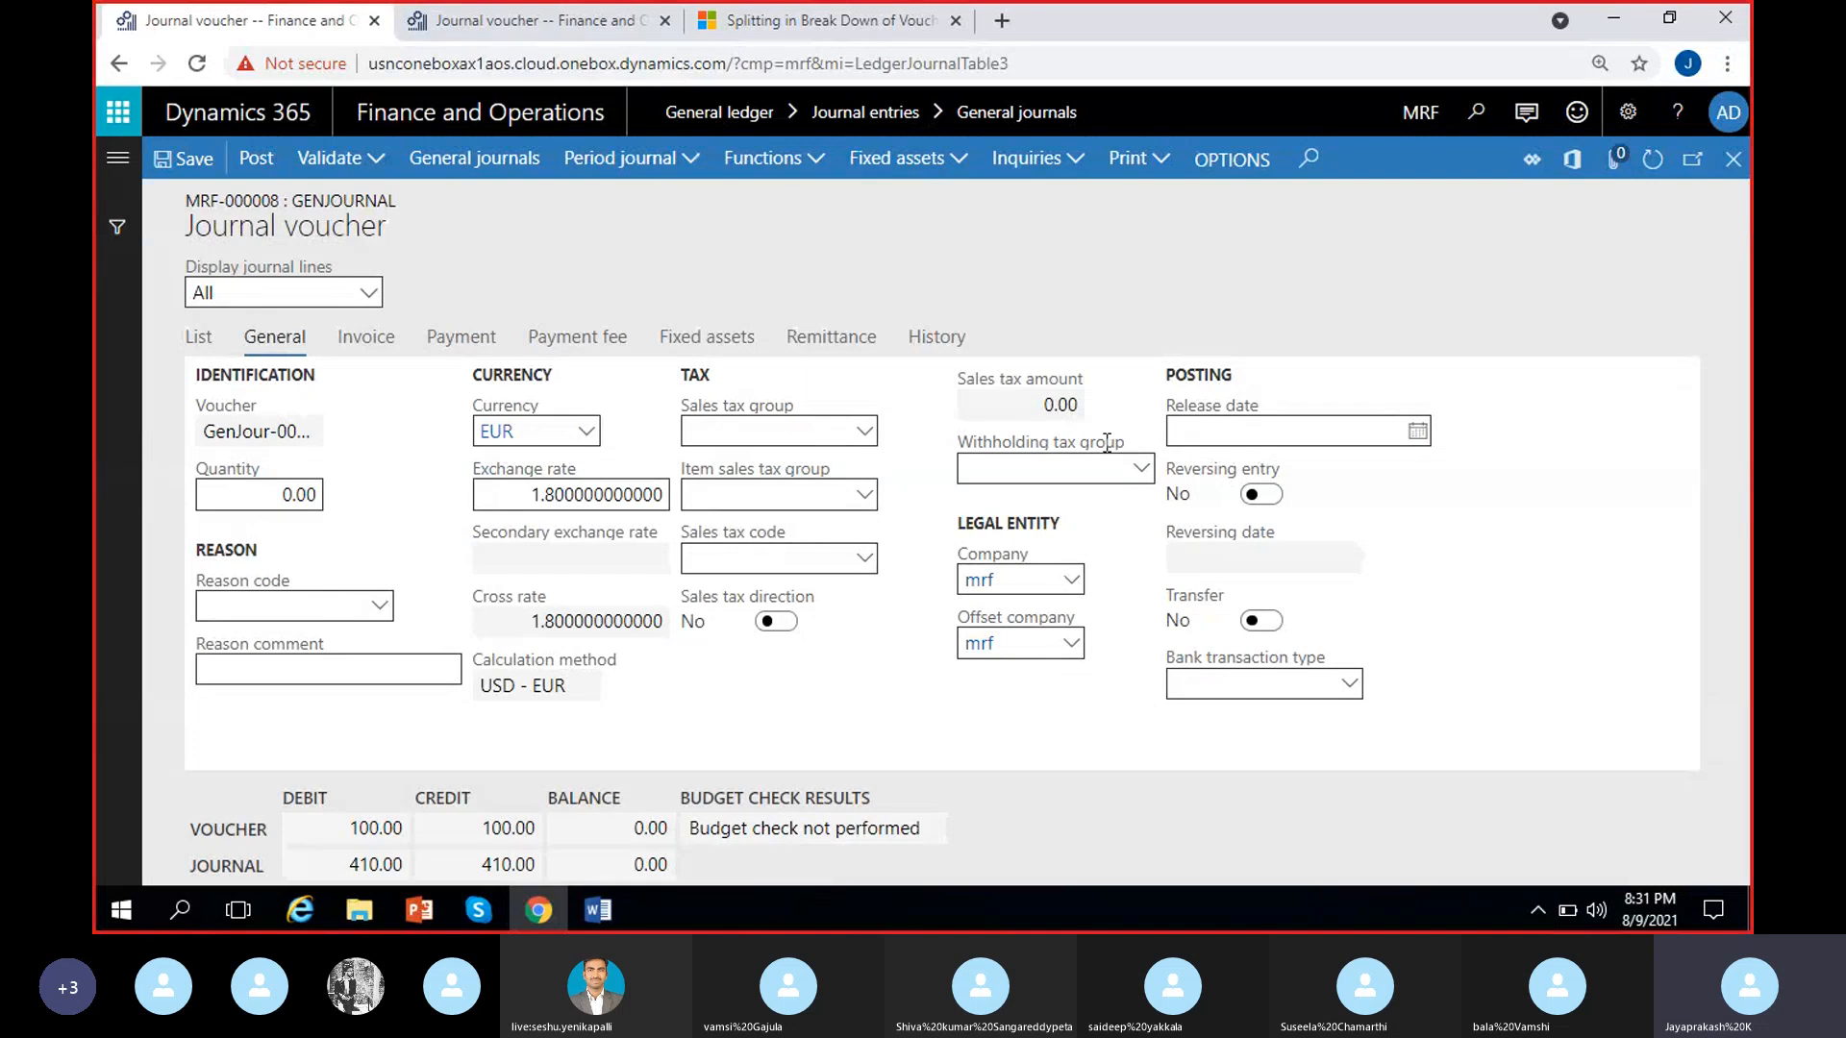
left_click(1142, 469)
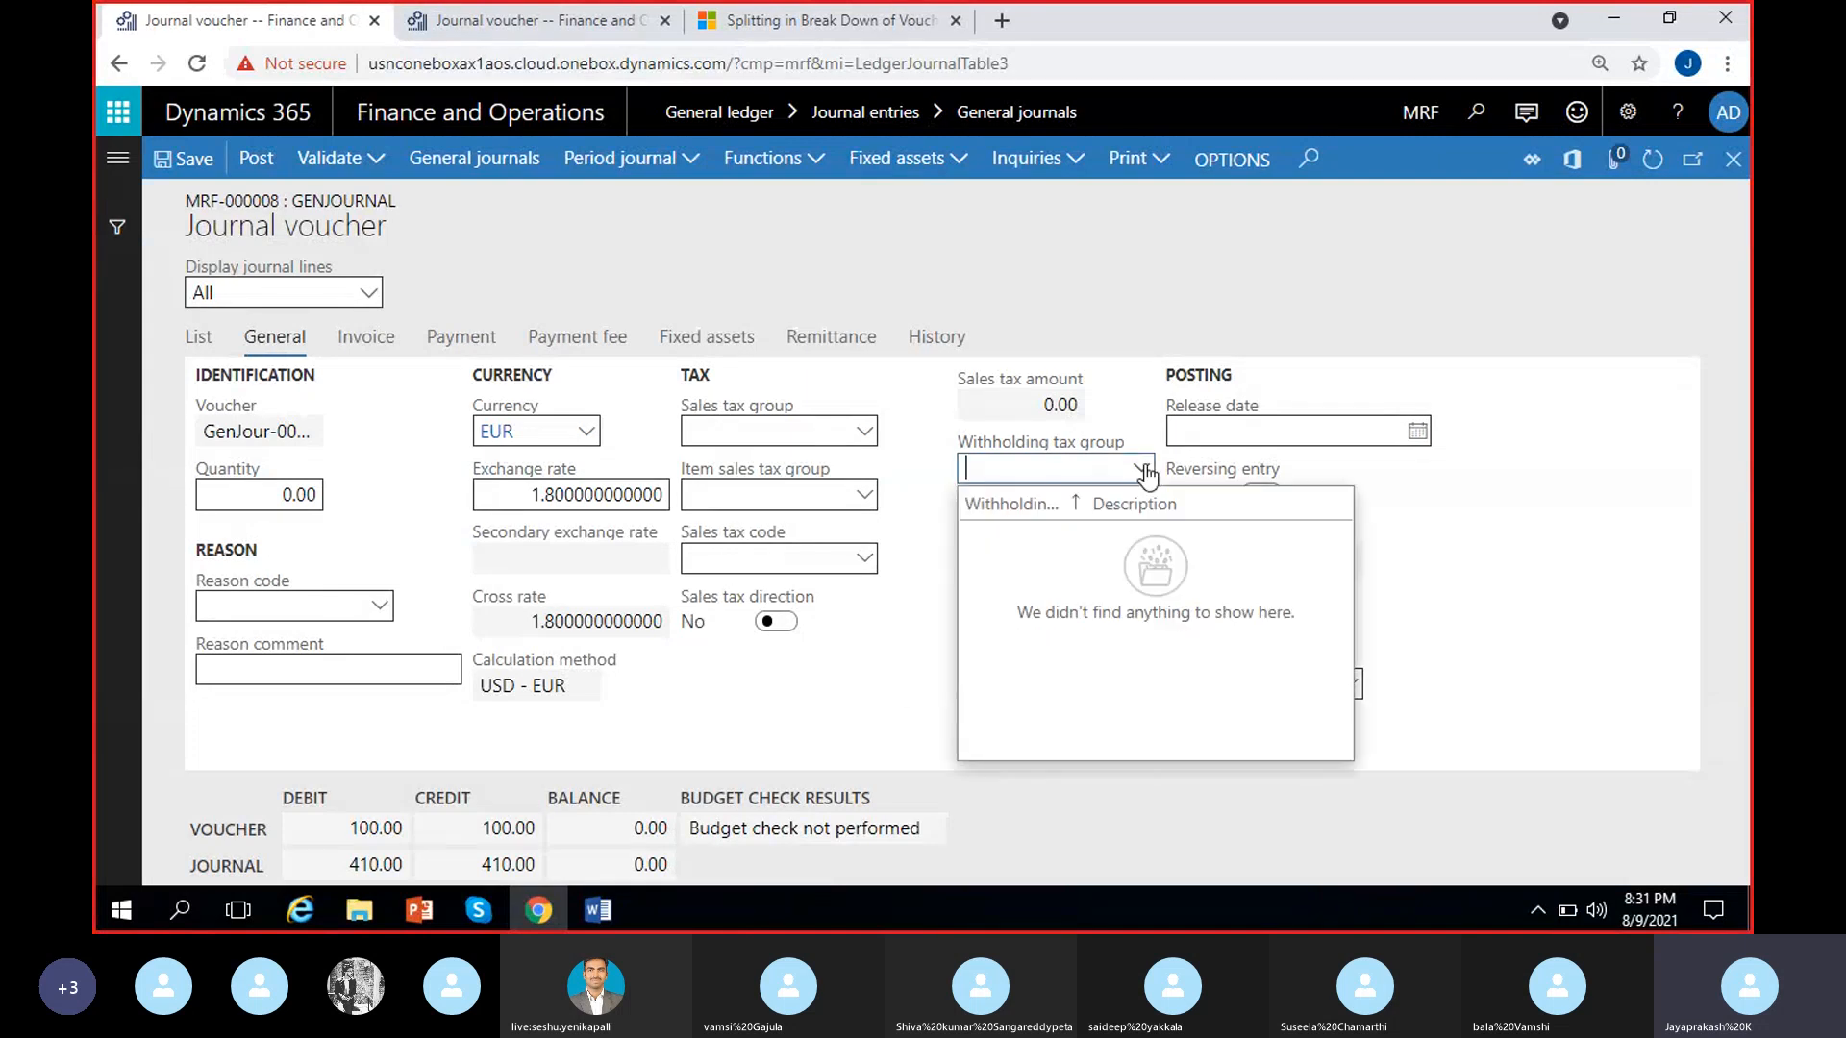
left_click(938, 476)
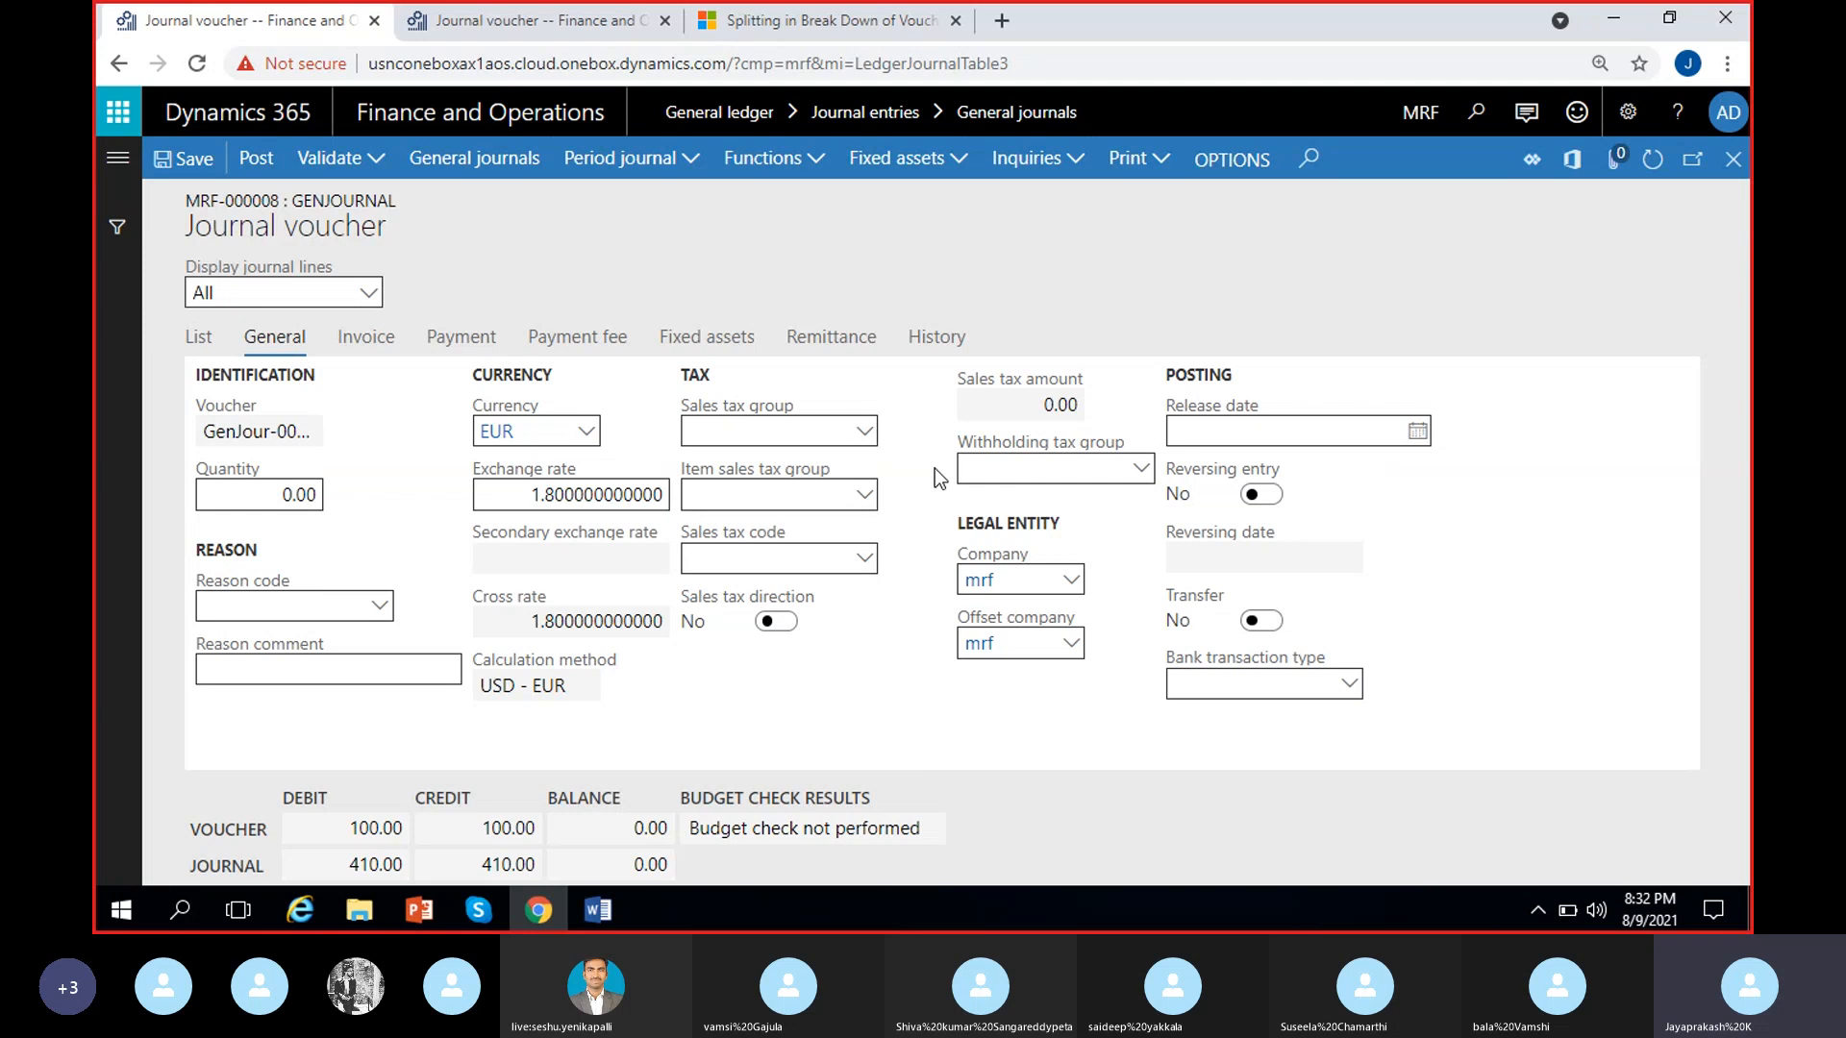
left_click(1033, 478)
Set the posting release date of the GenJour-000008 line to 8/12/2021
left_click(1418, 434)
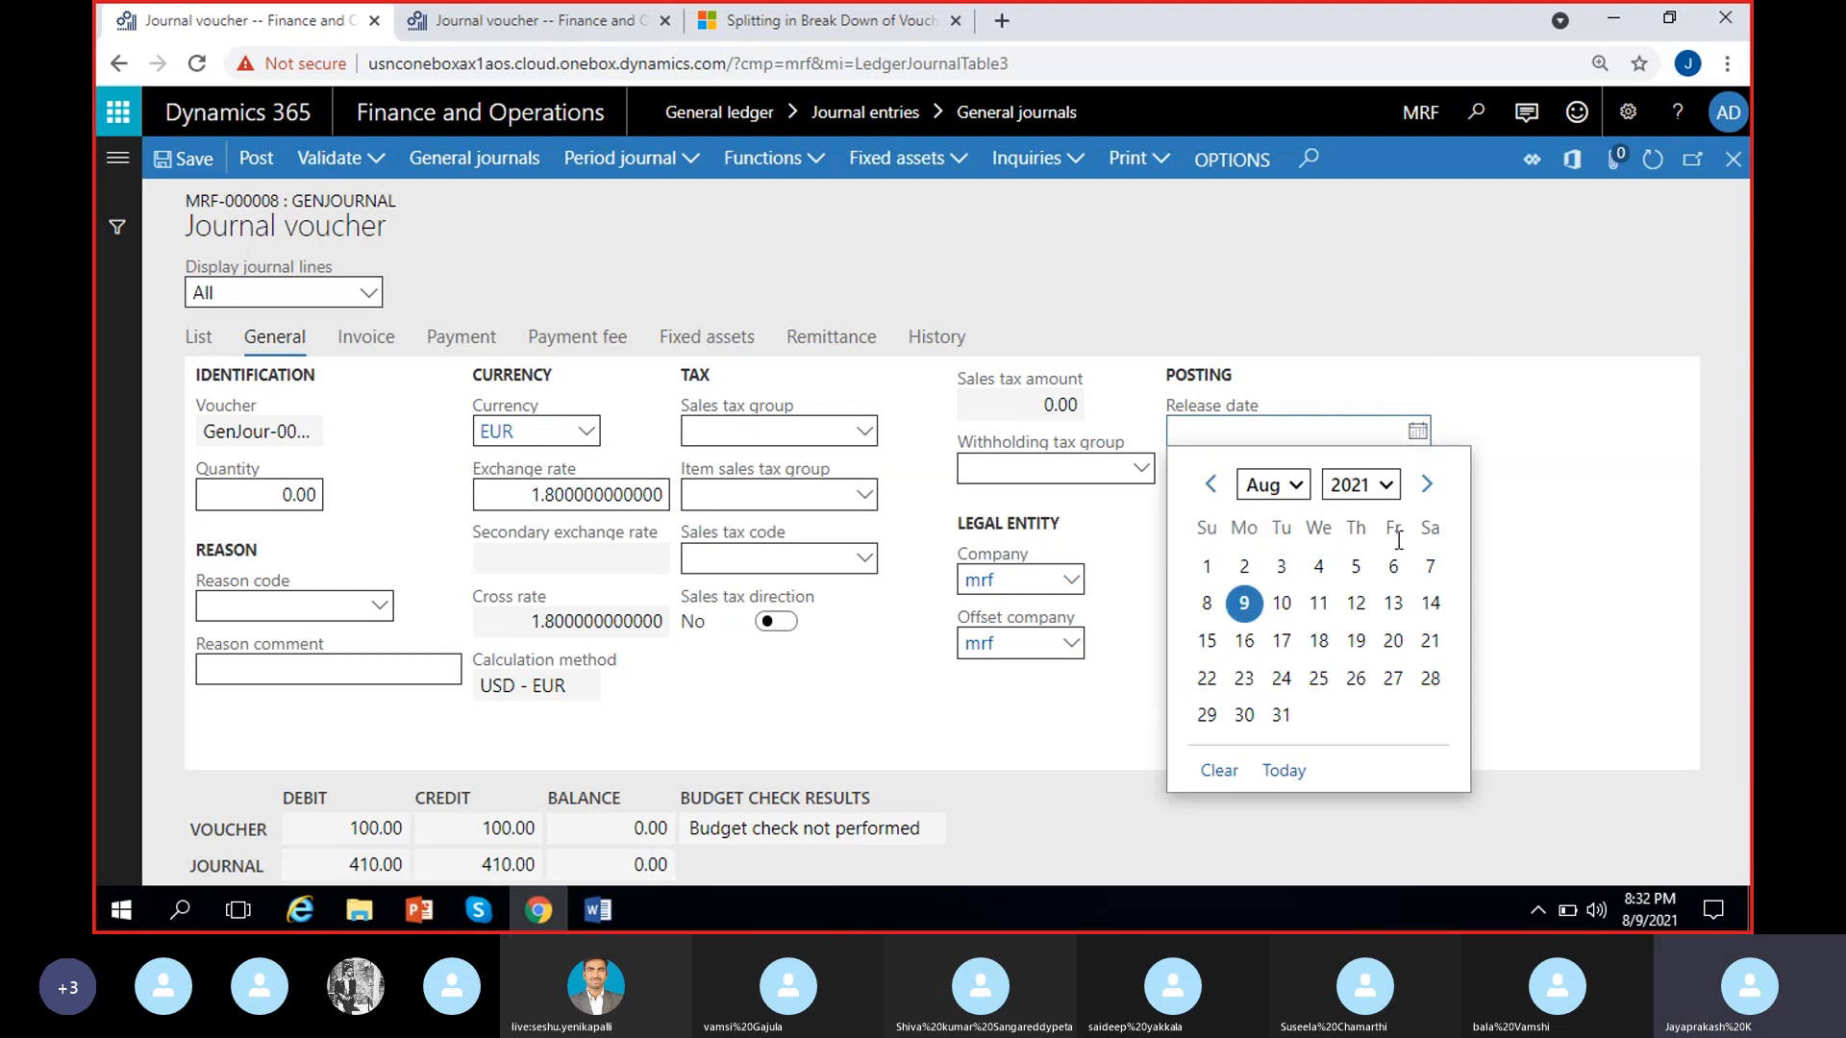
left_click(1355, 603)
left_click(1355, 550)
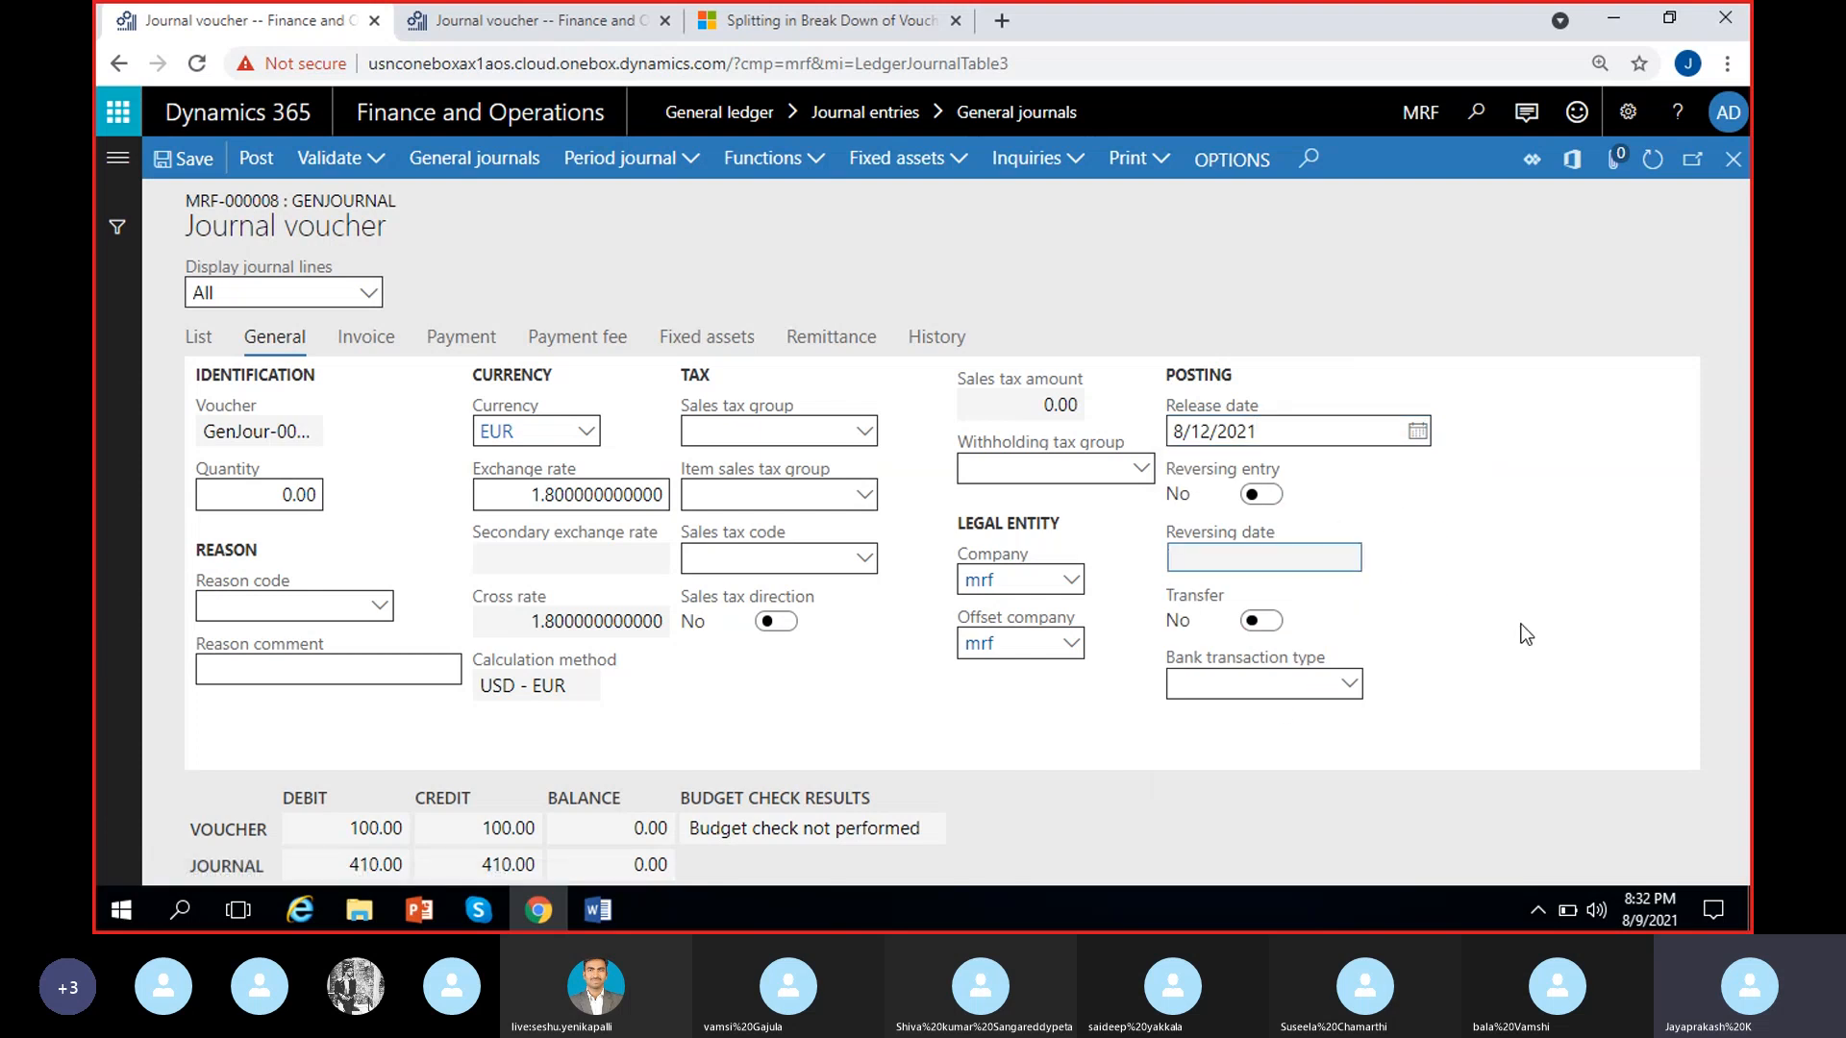
left_click(1484, 490)
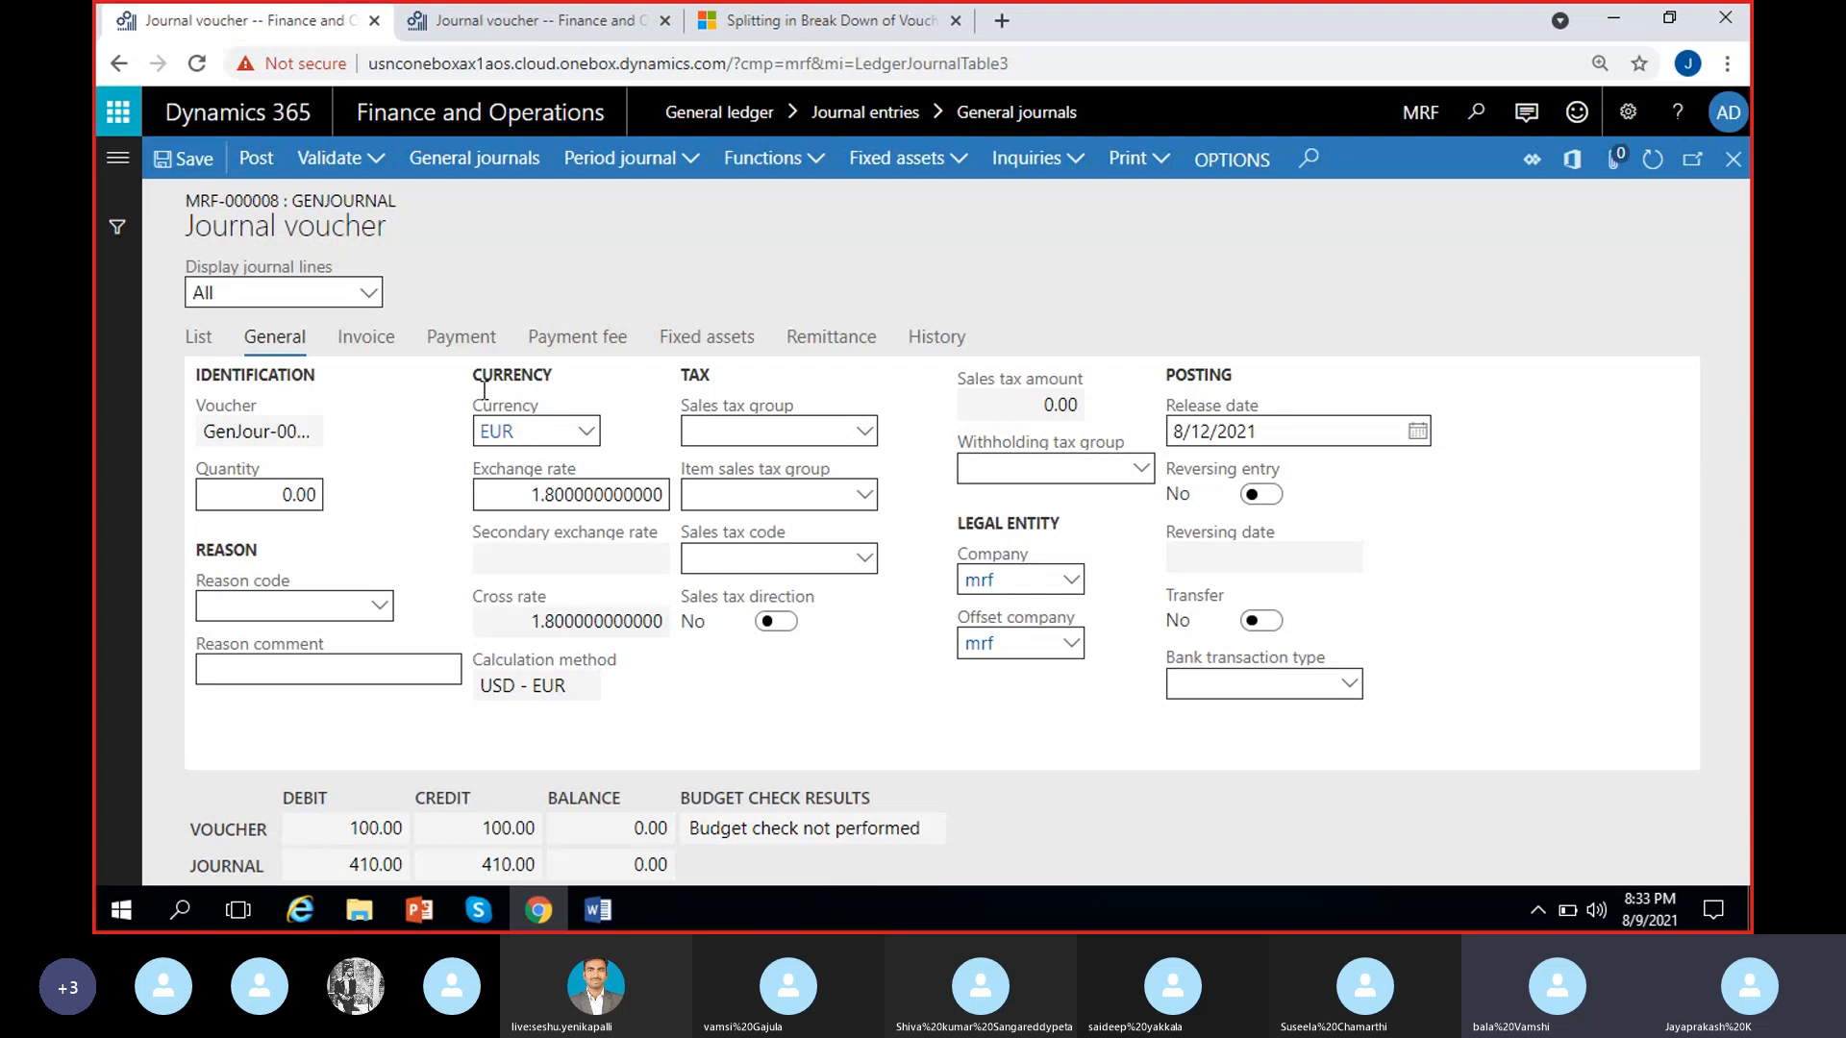
Return from the voucher lines to the general journals and examine the reversing entry settings in the MRF-000008 journal's general details
left_click(198, 337)
left_click(327, 462)
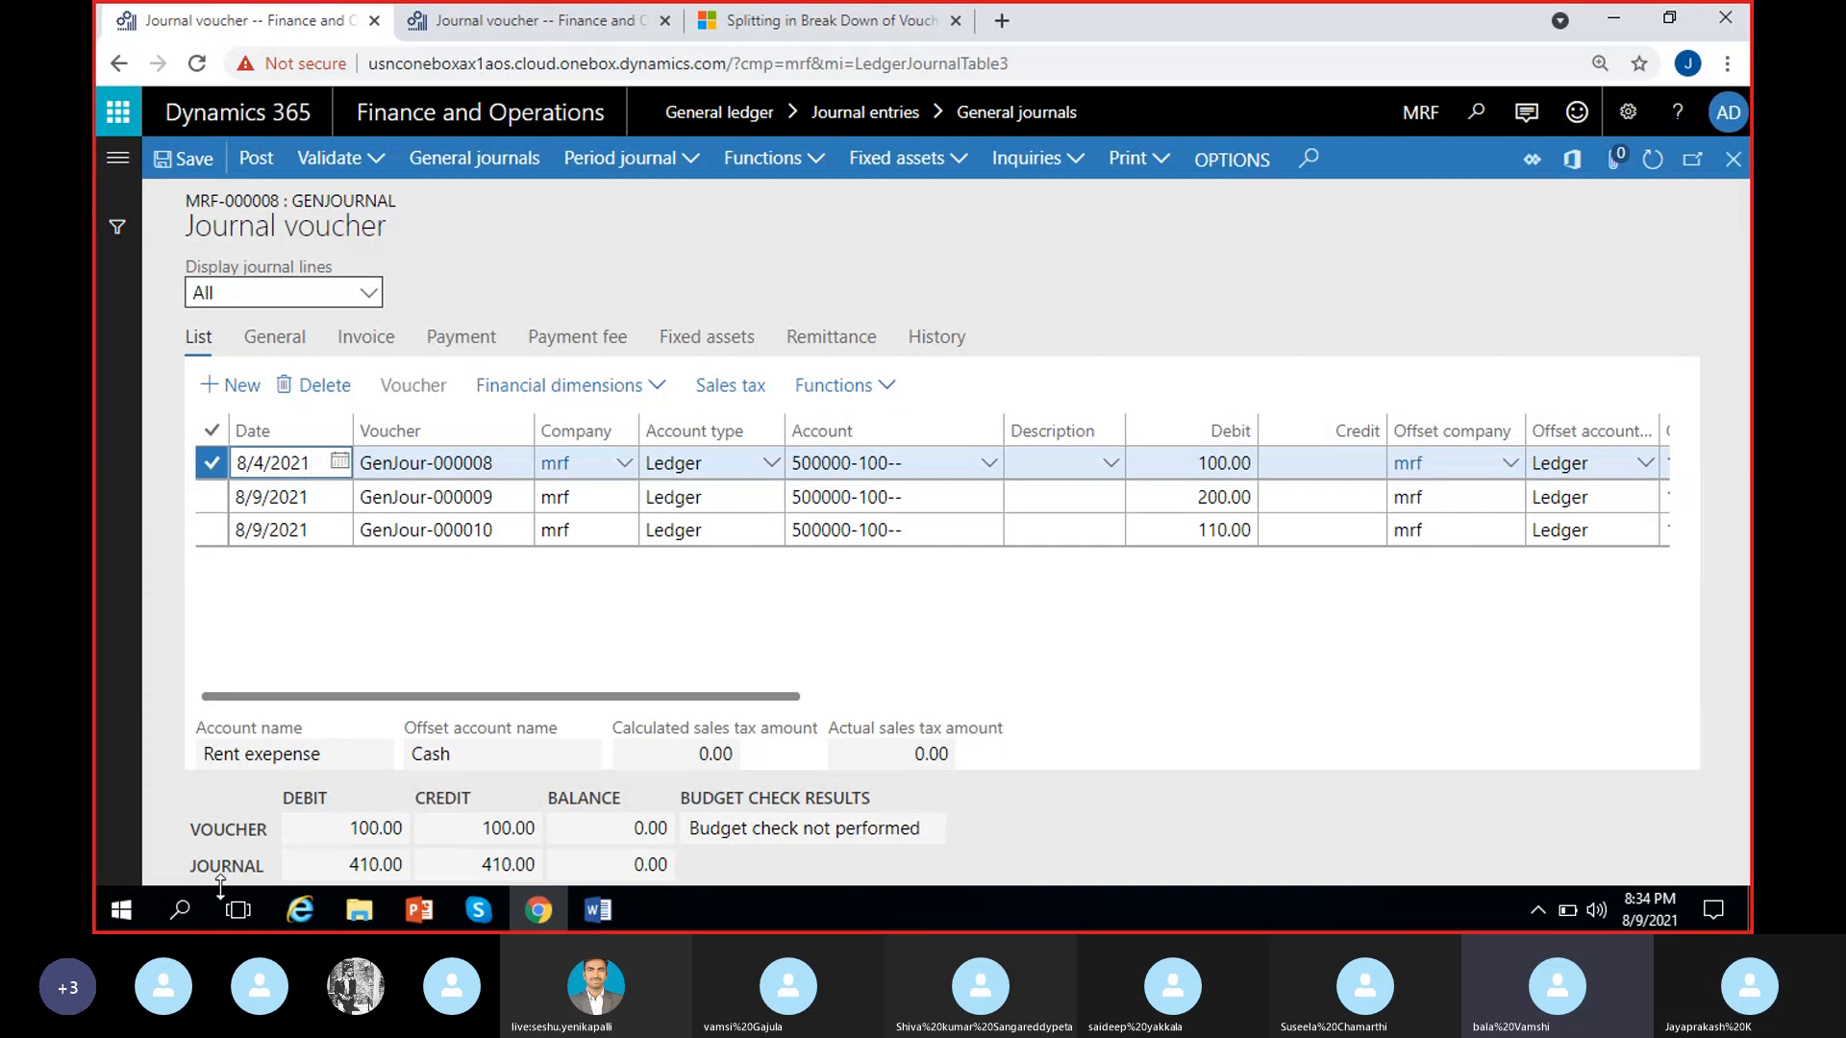
left_click(279, 338)
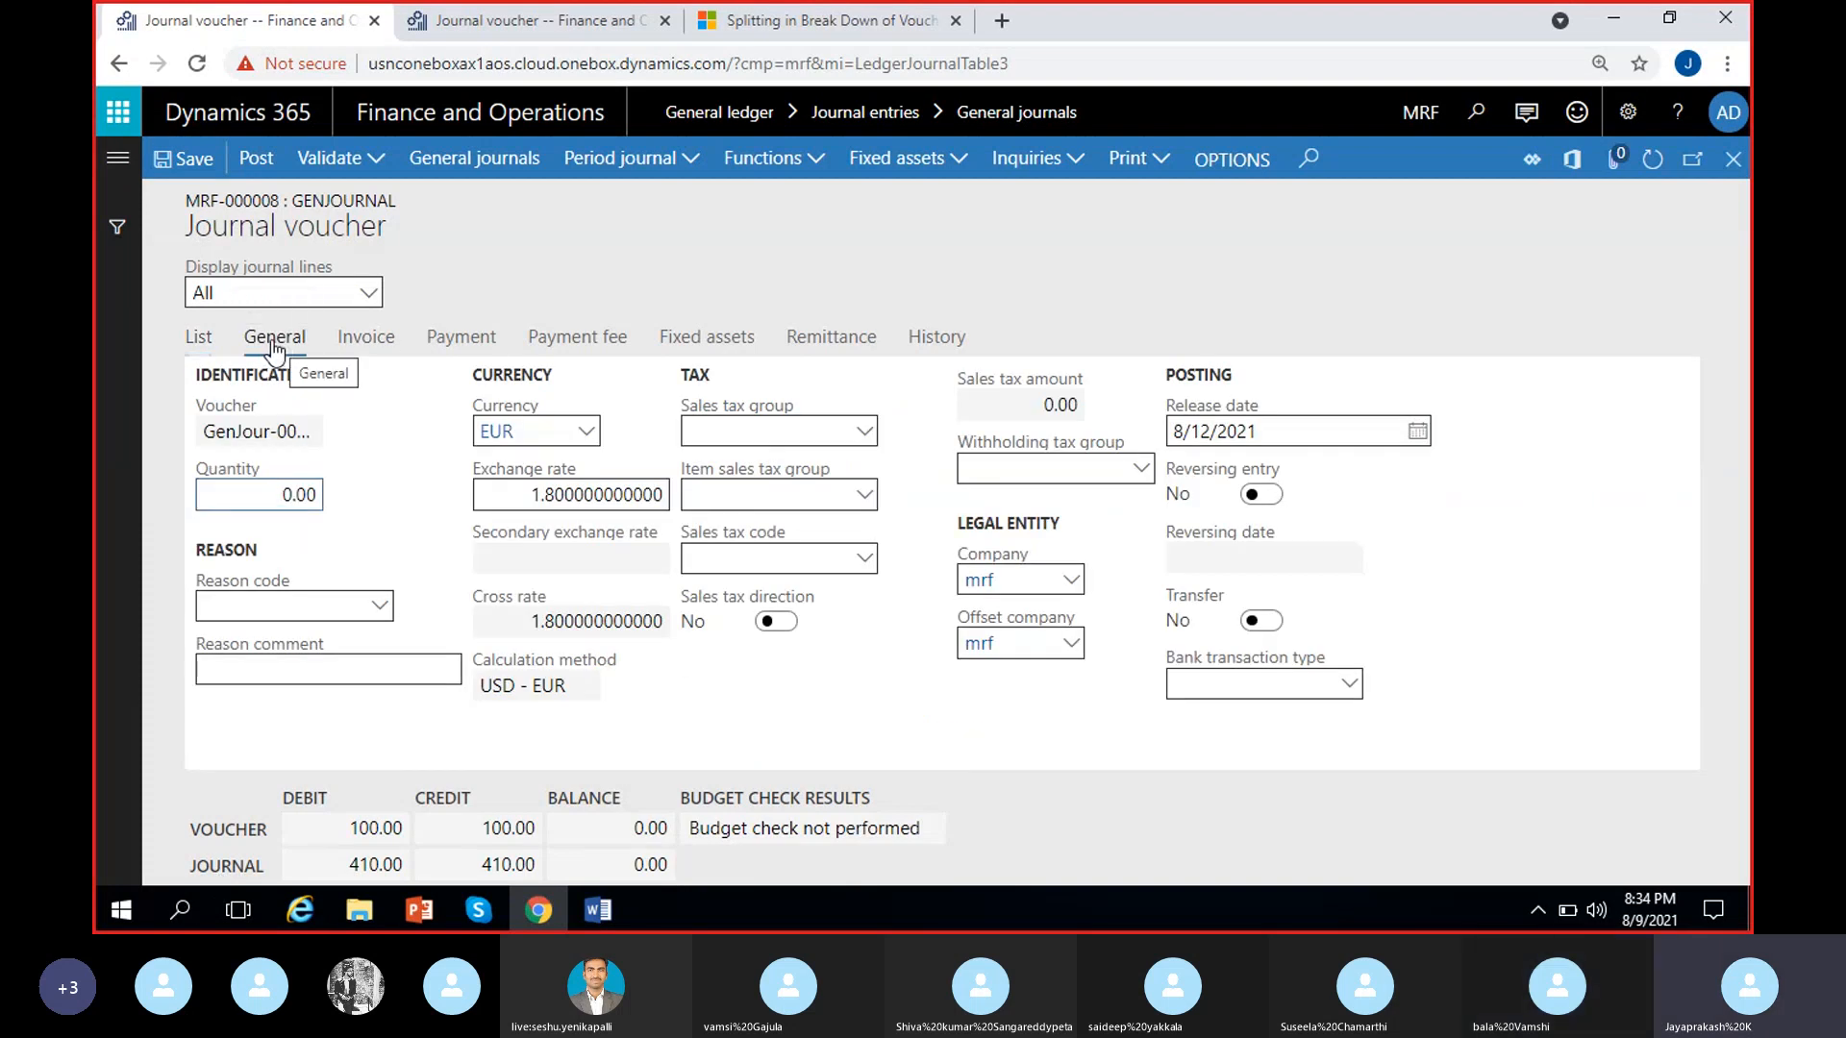
left_click(199, 338)
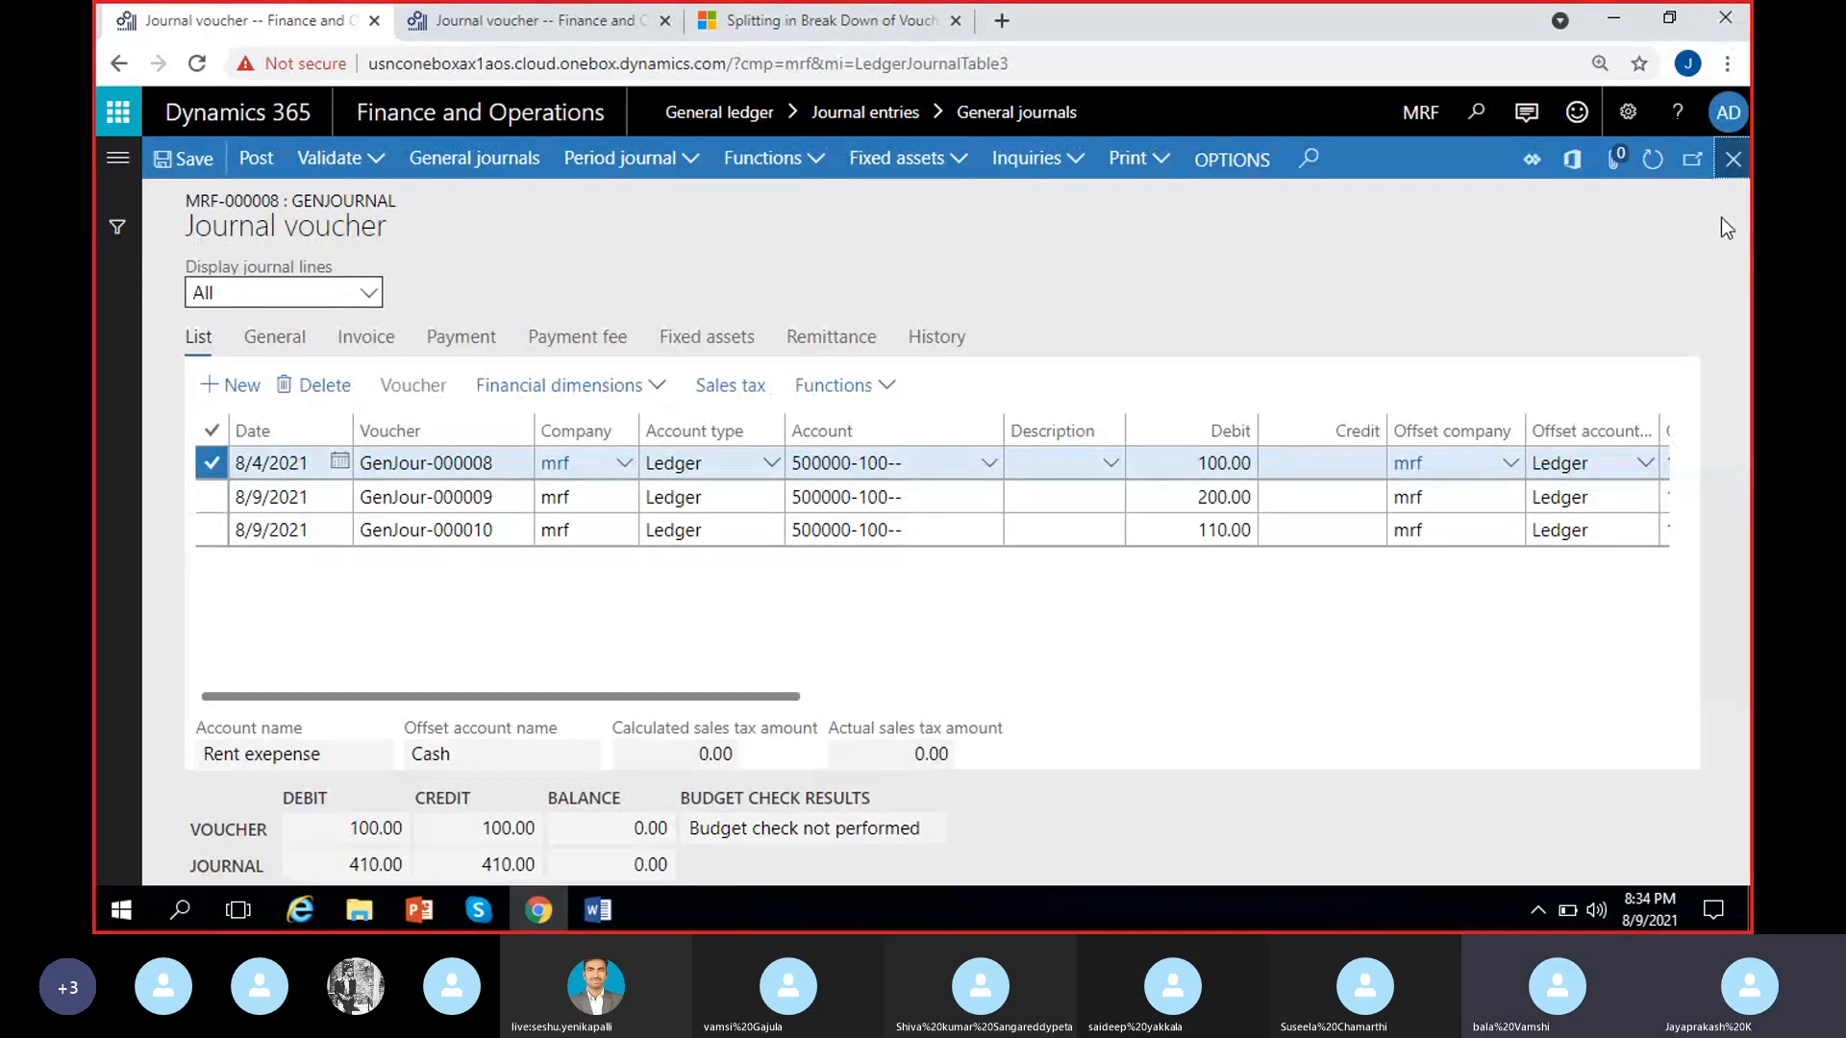
left_click(1733, 158)
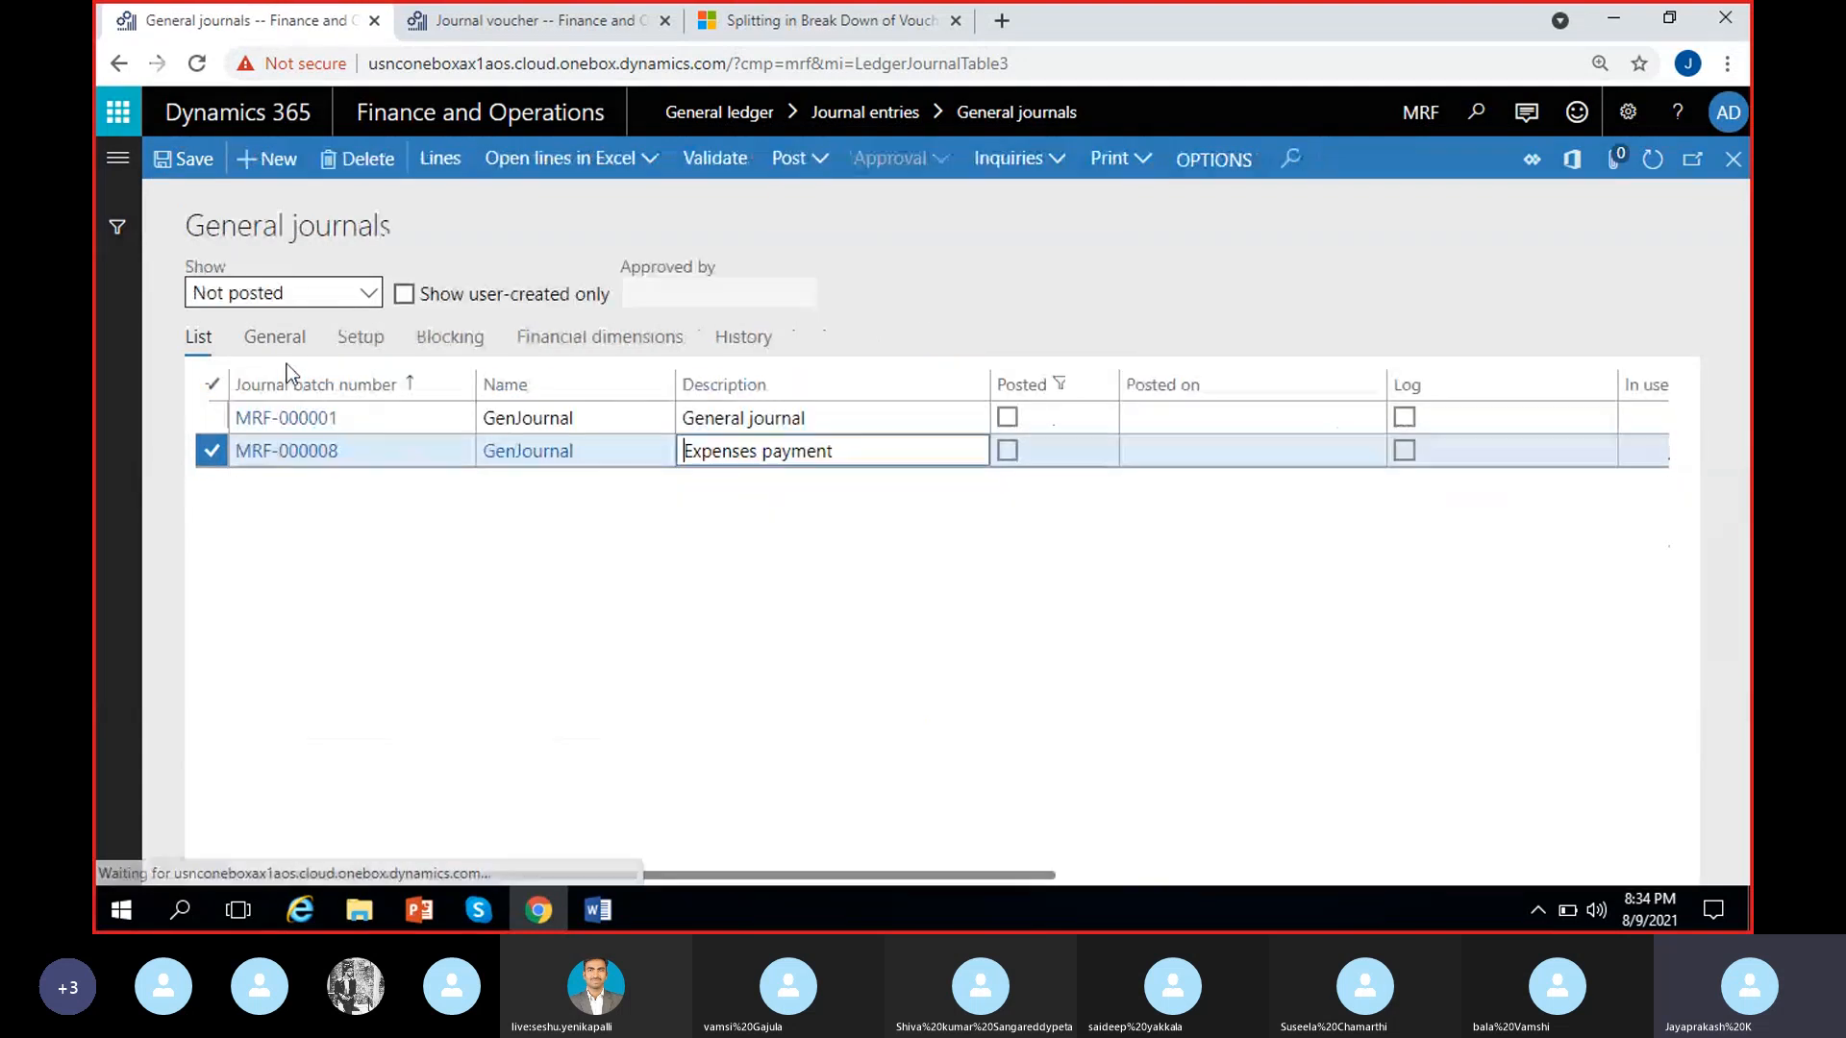
left_click(255, 339)
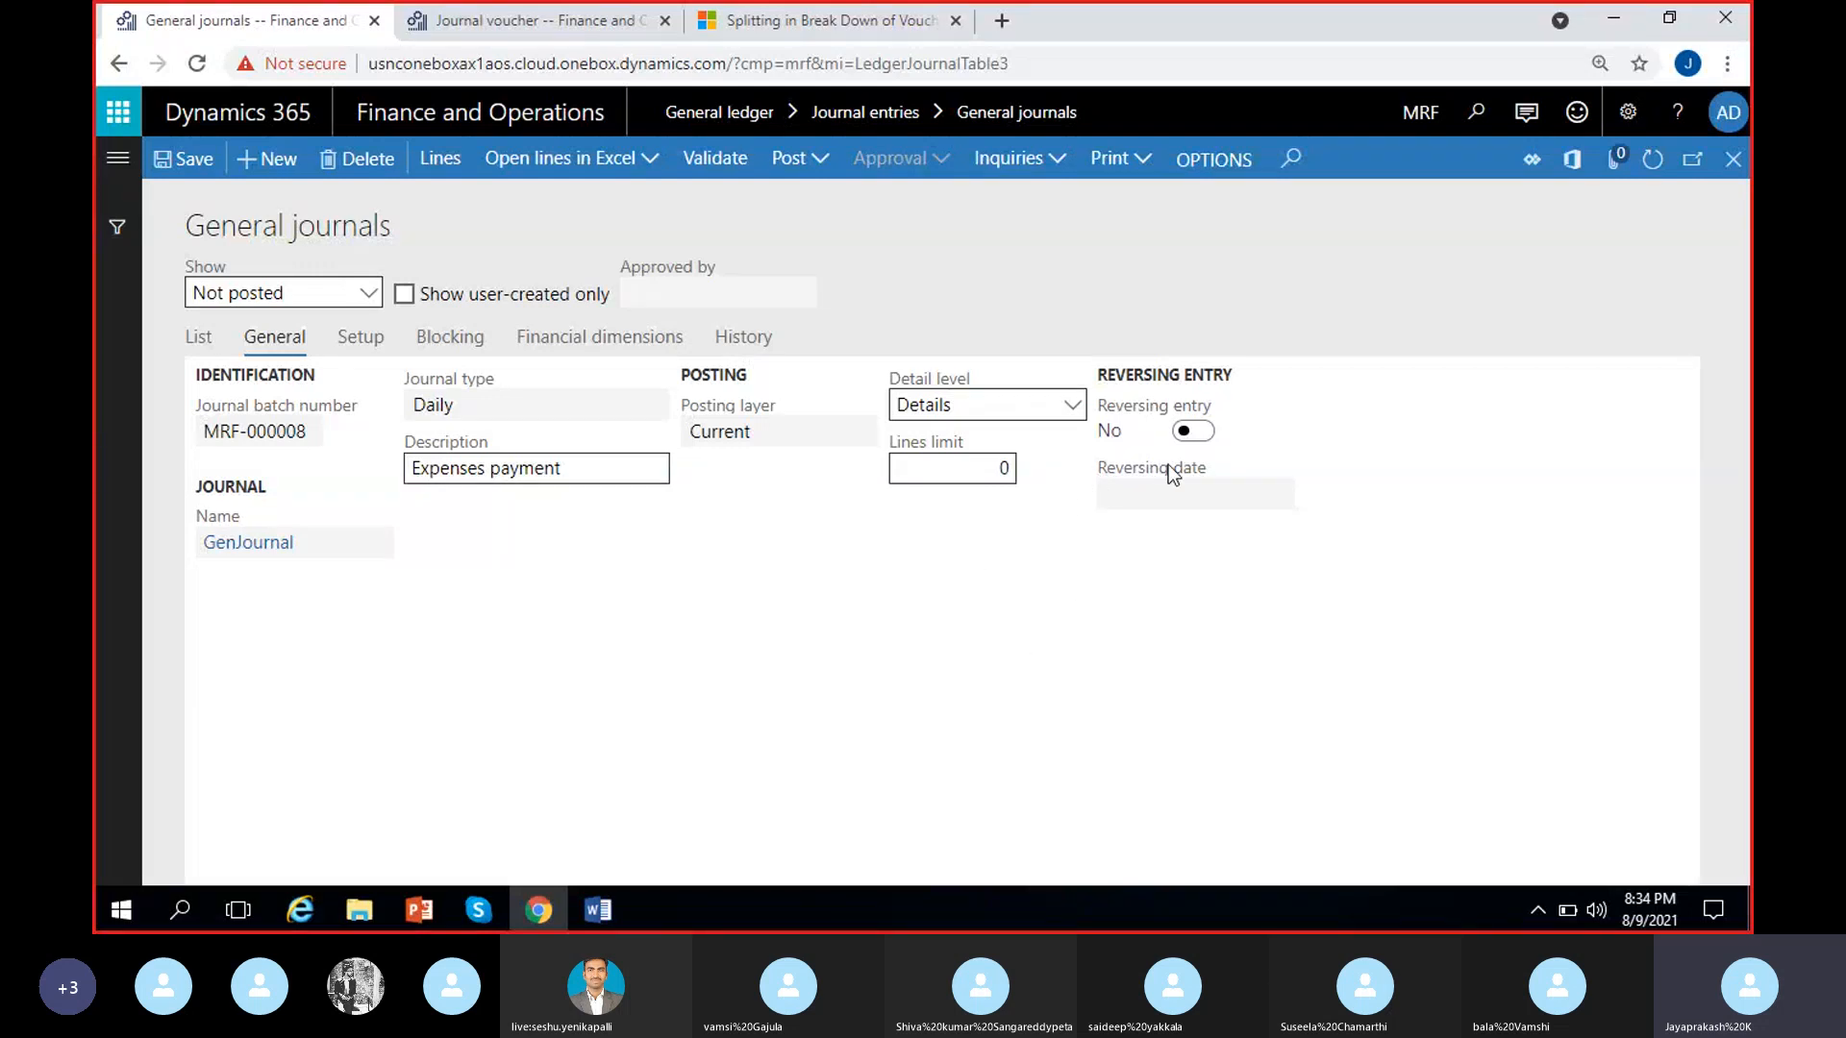
left_click(205, 344)
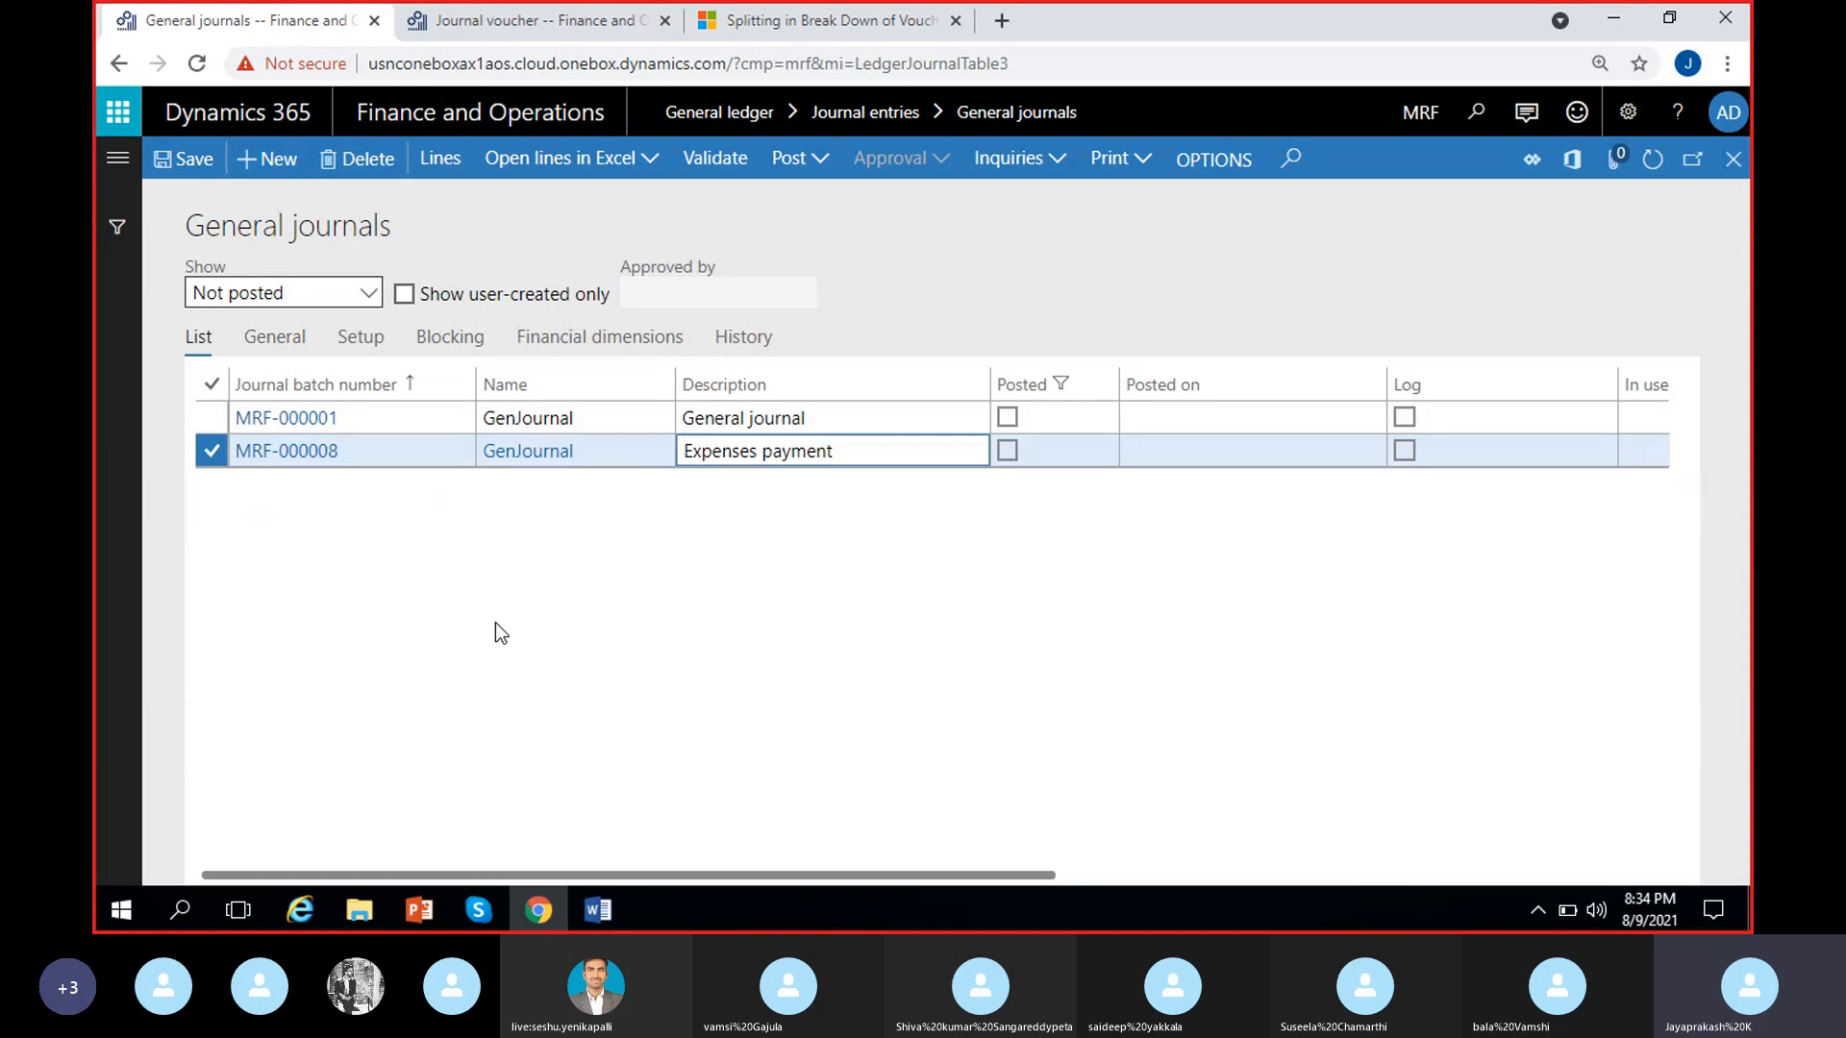
Reopen the lines of journal MRF-000008 and look up the bank transaction types available for the GenJour-000008 line
left_click(442, 161)
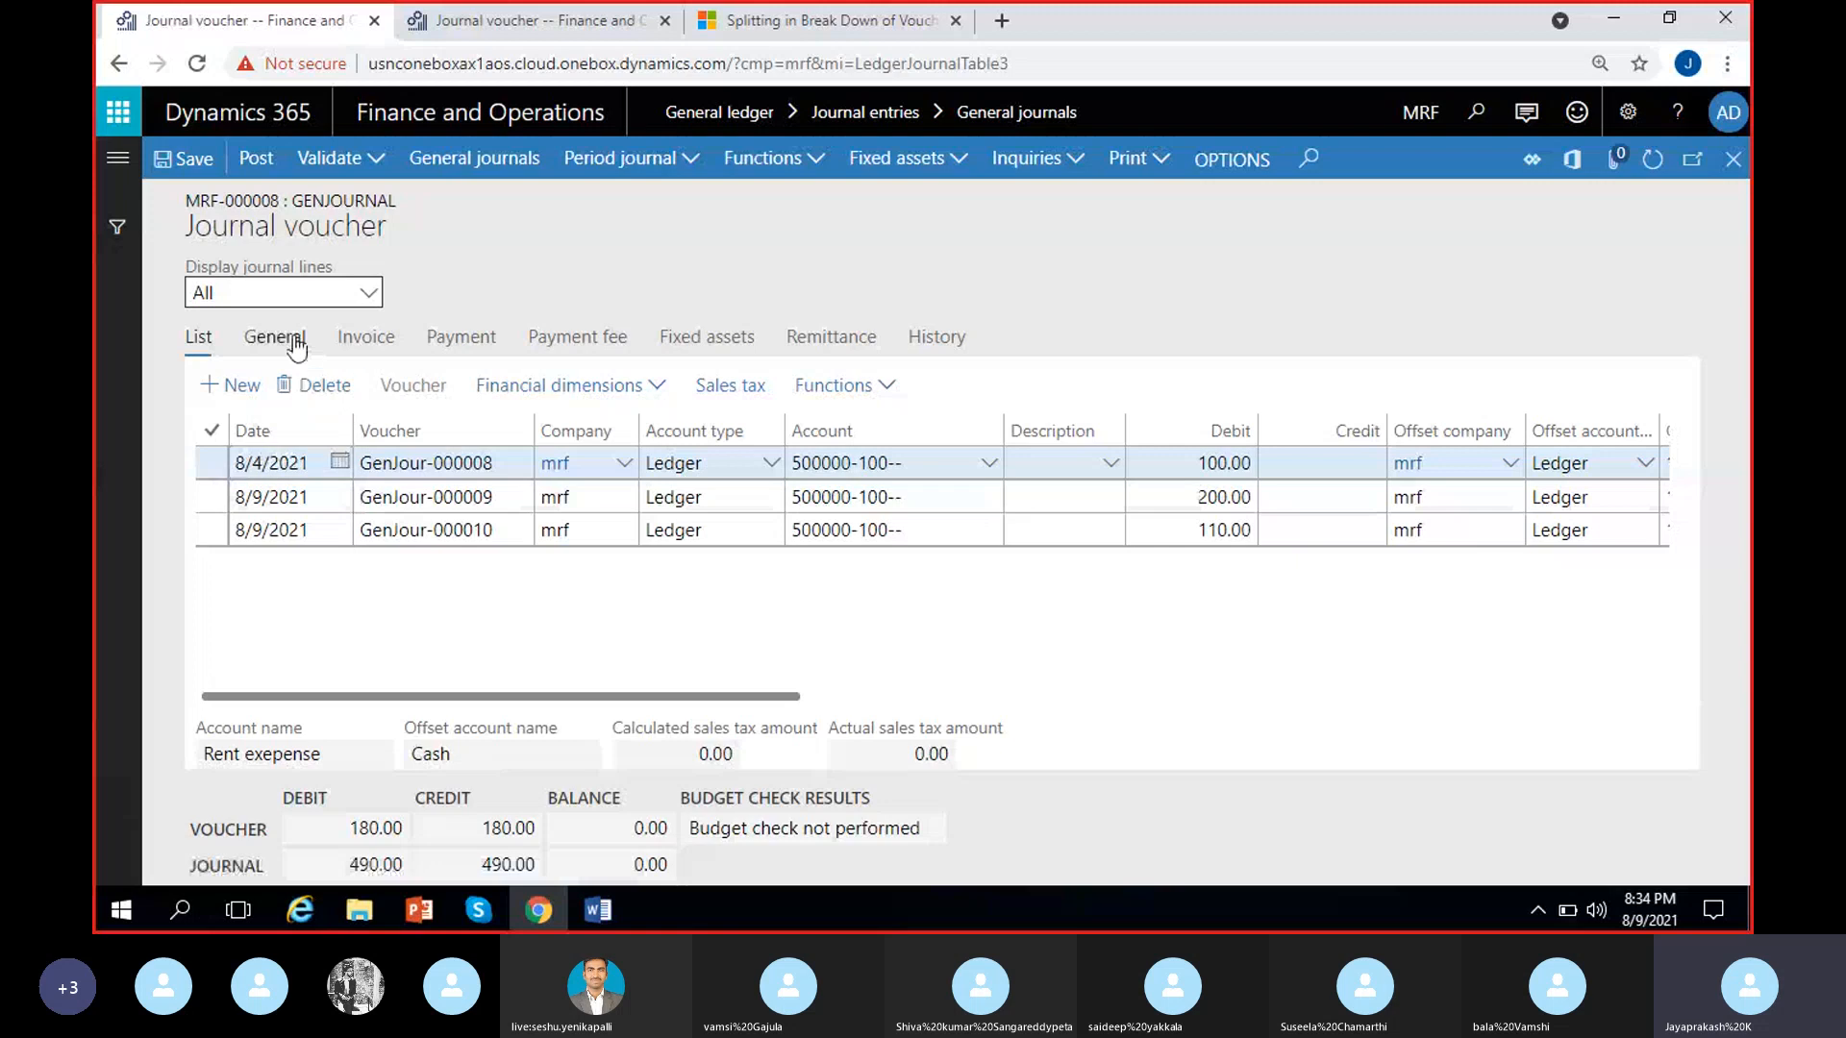
left_click(294, 344)
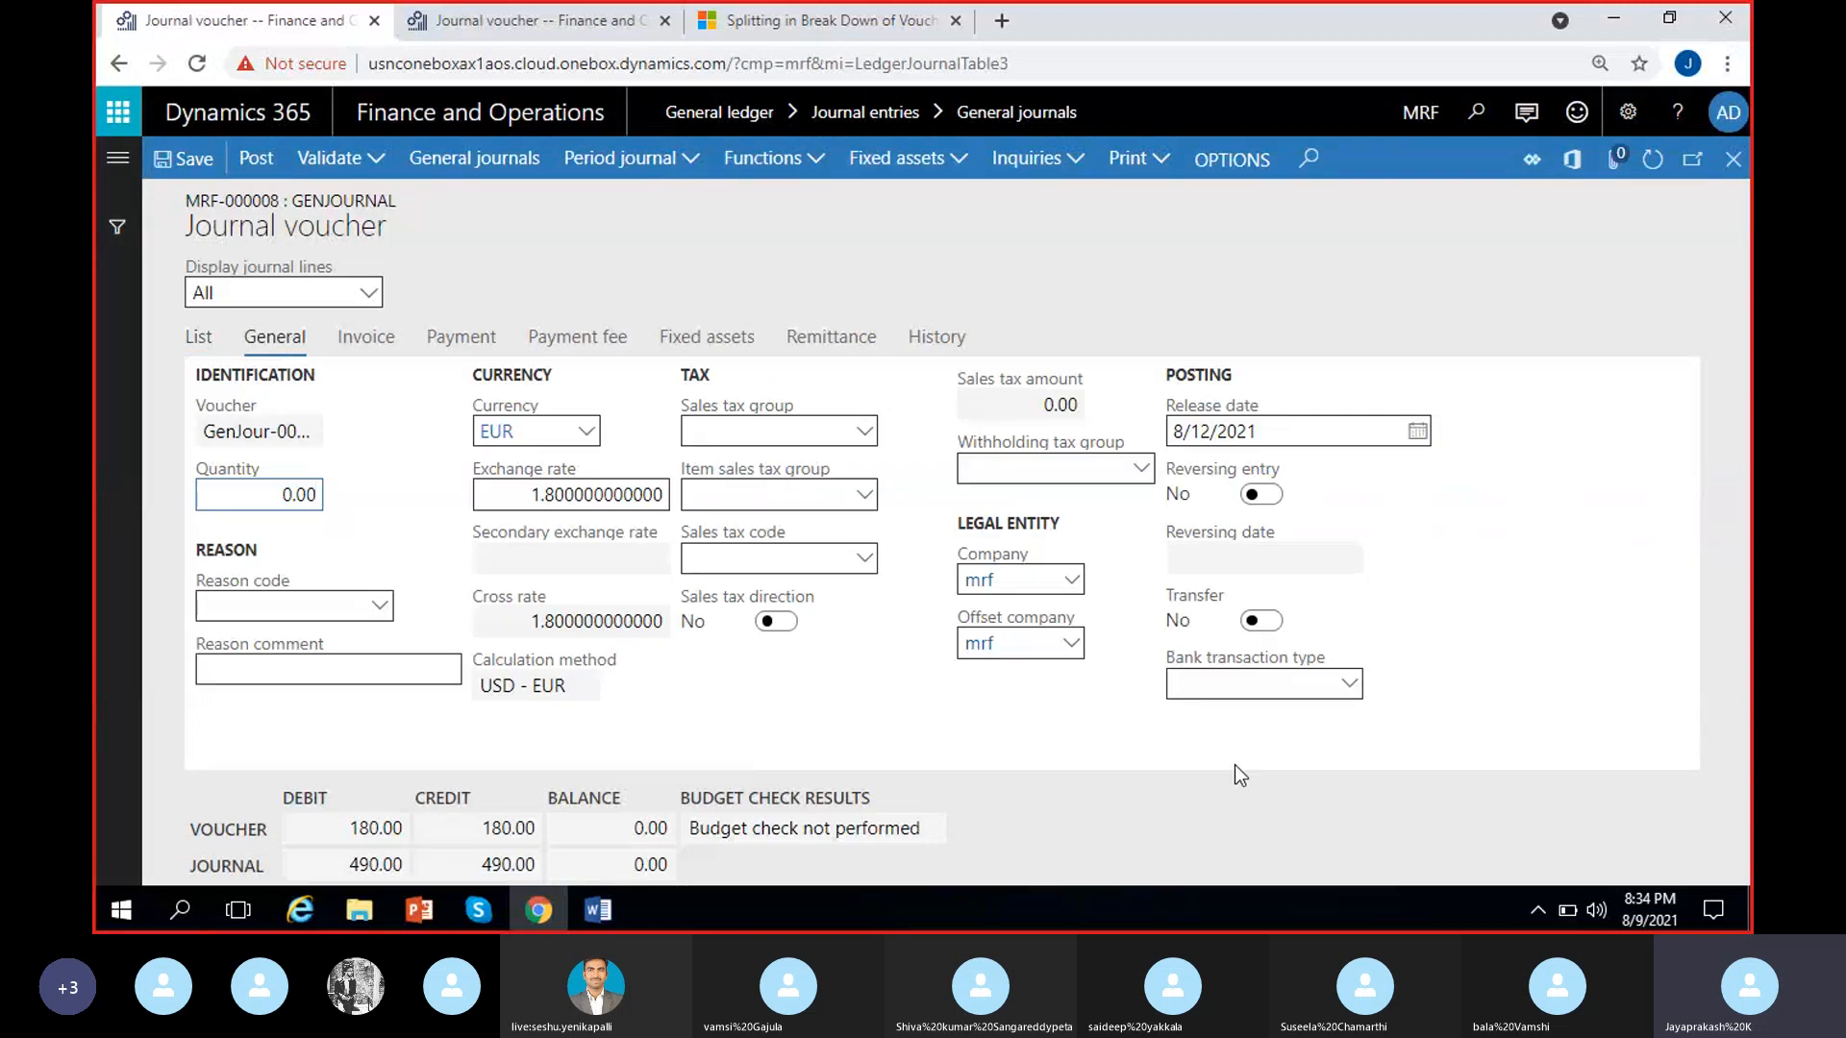
left_click(1349, 685)
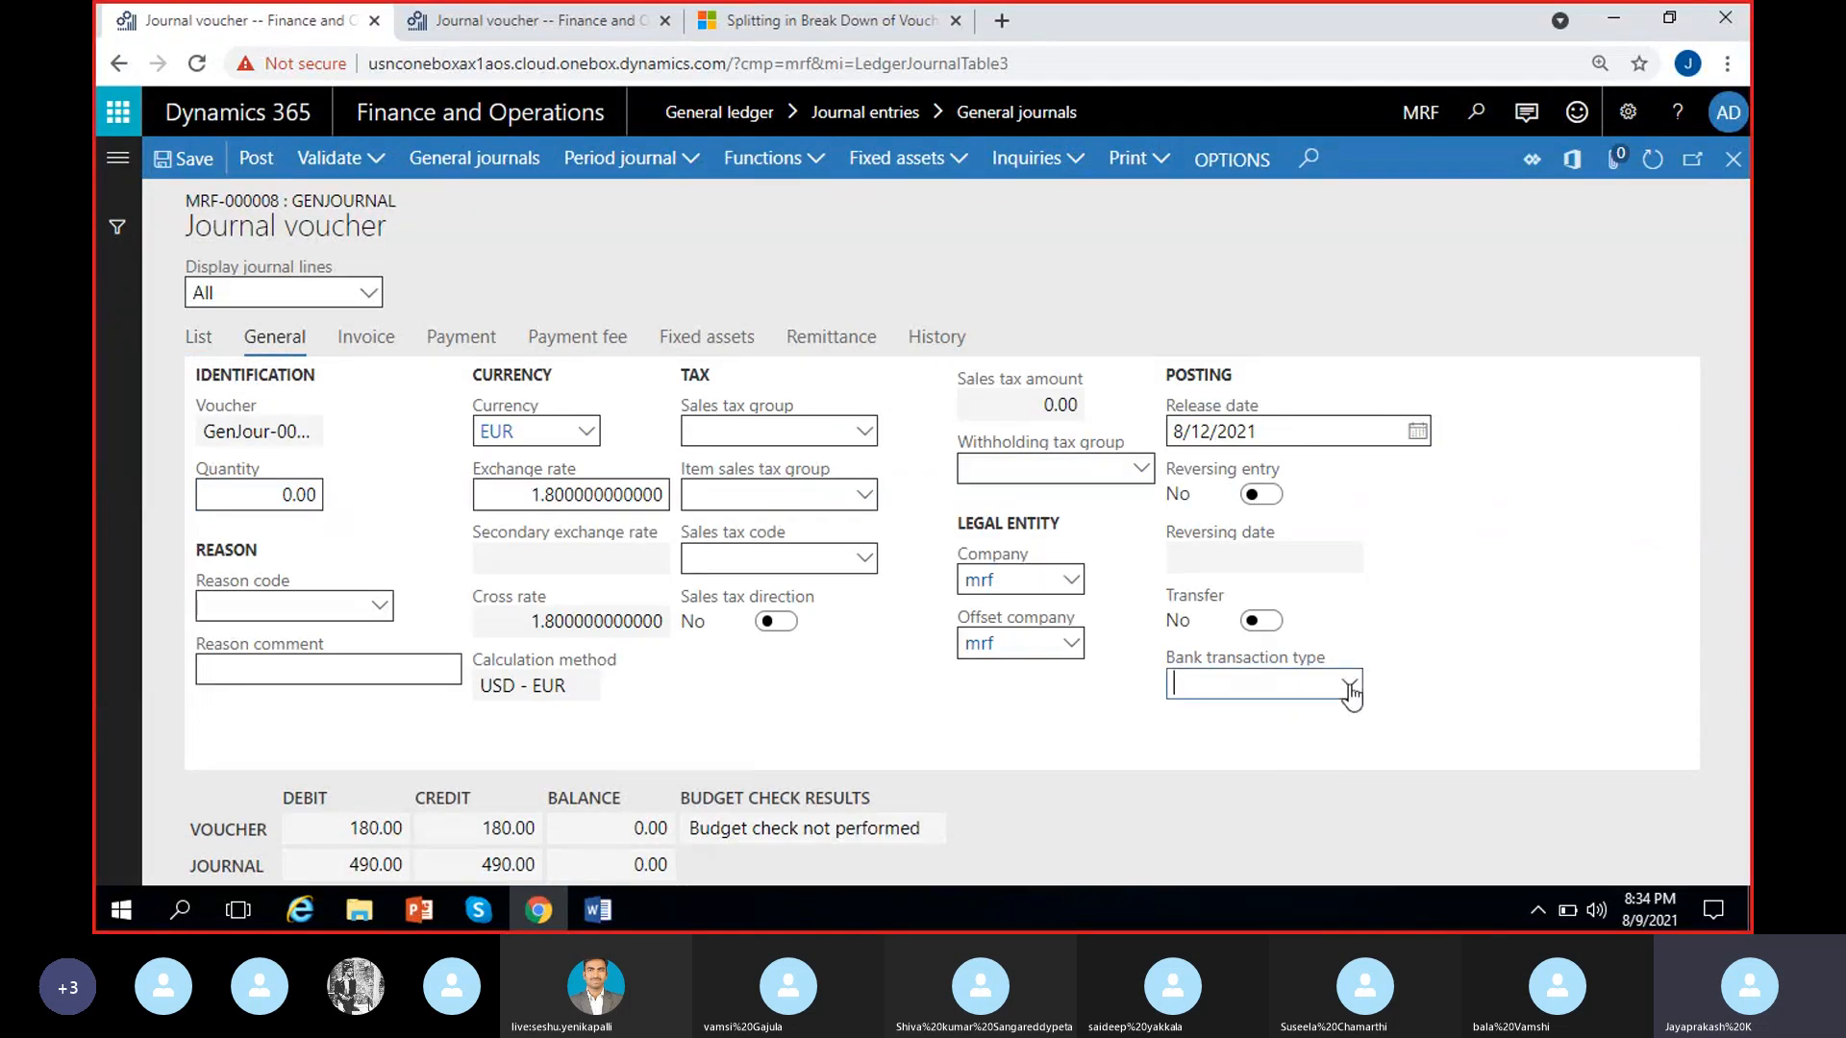
left_click(1471, 685)
left_click(1316, 693)
left_click(1349, 683)
left_click(1119, 718)
Review the invoice, payment and payment fee details of the GenJour-000008 line and return to the line list
left_click(384, 343)
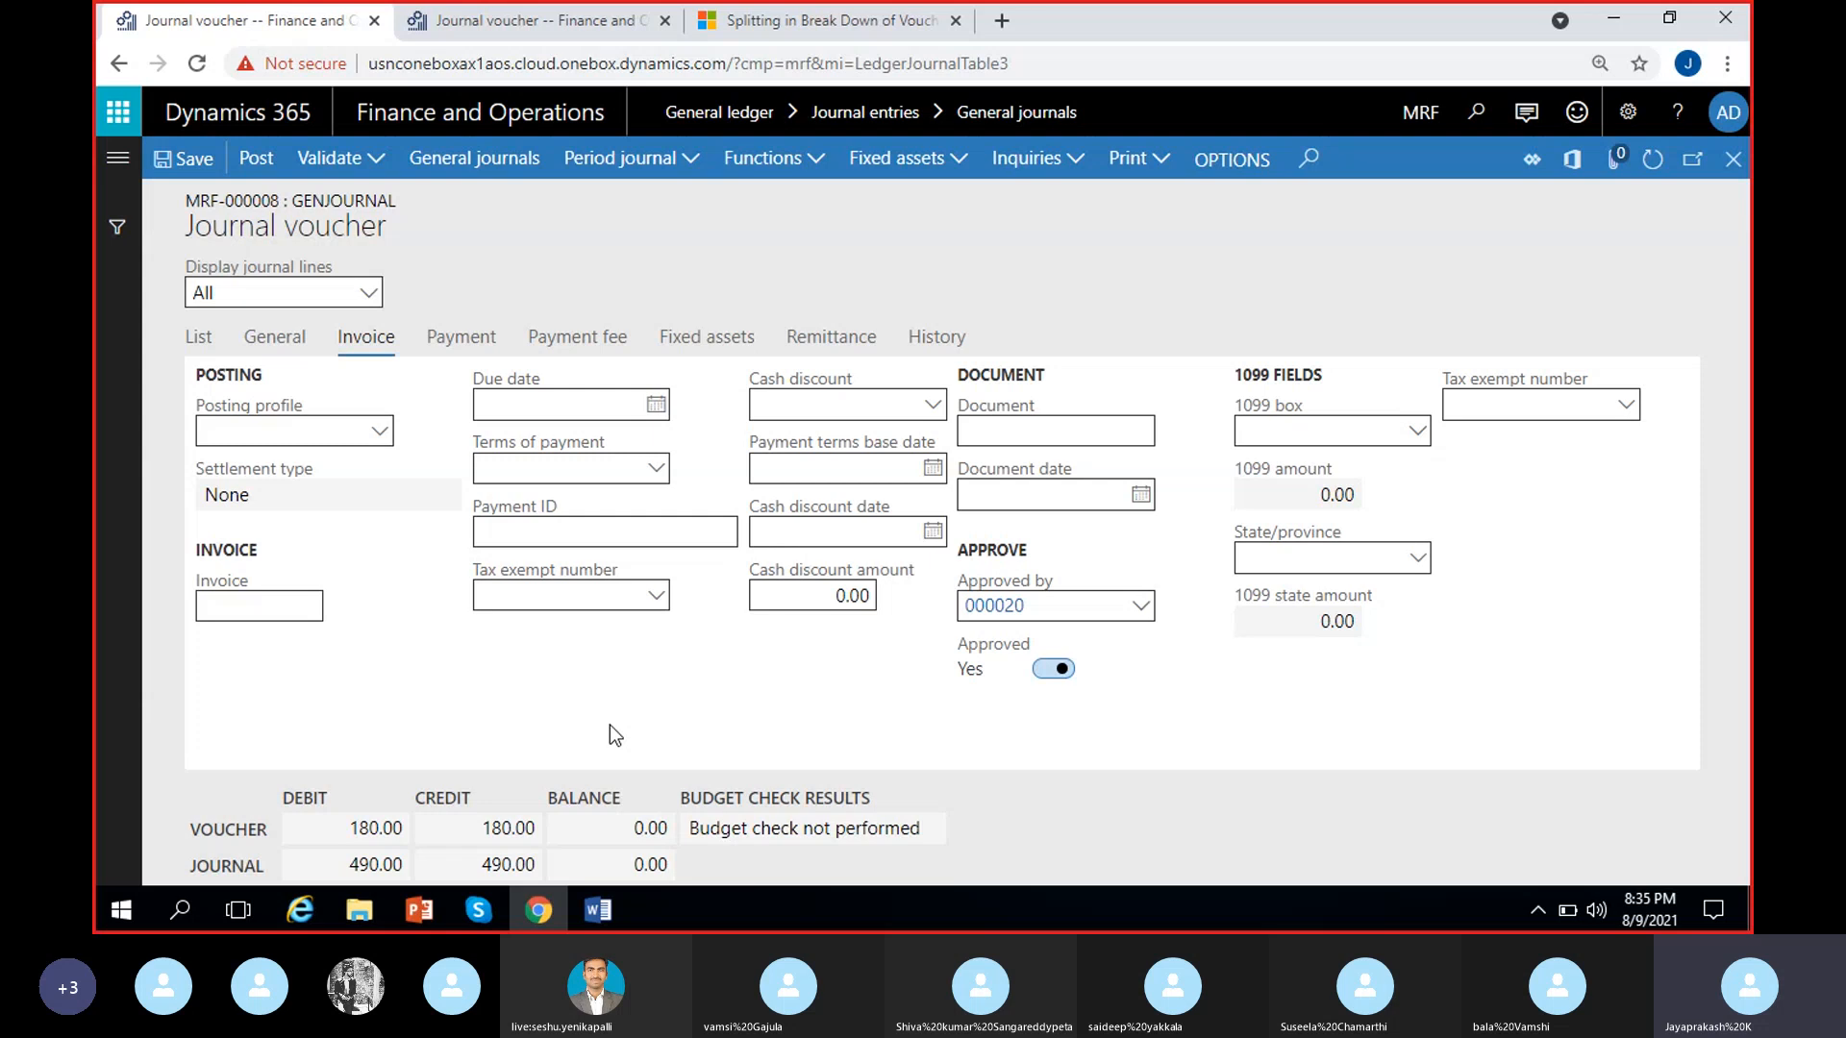
left_click(210, 321)
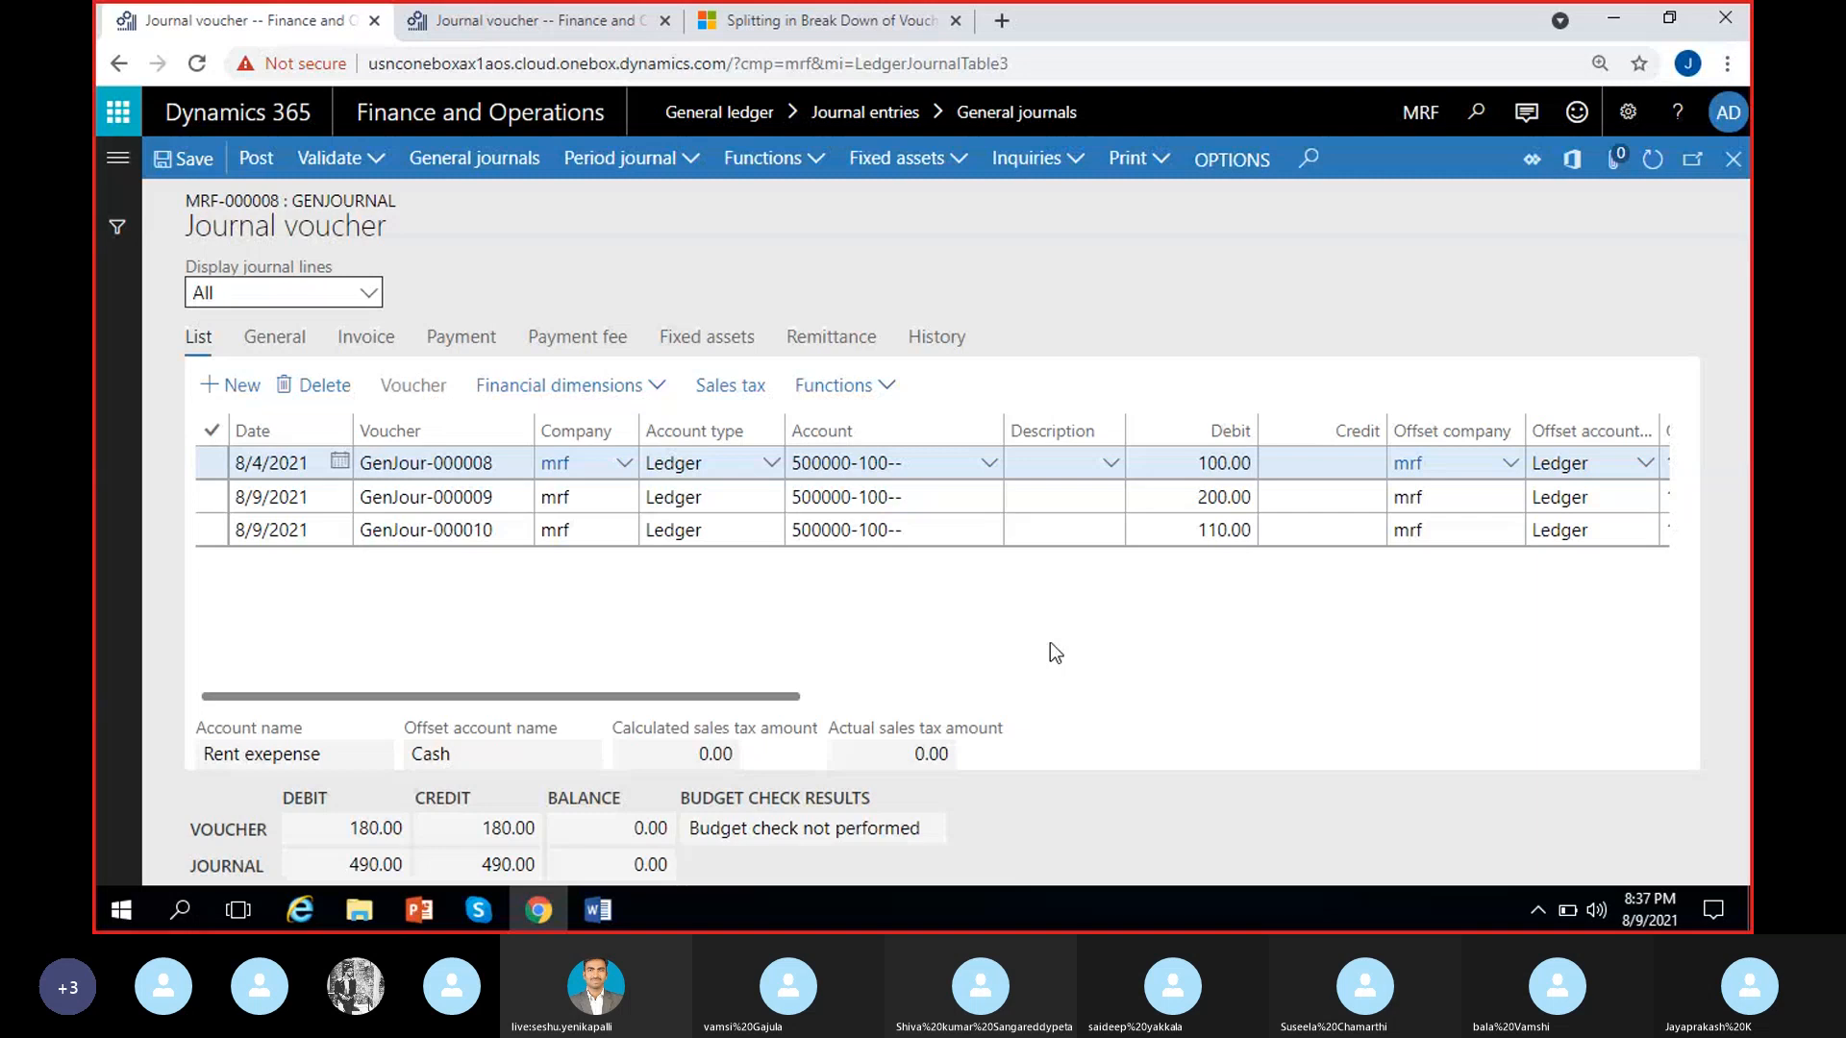
left_click(442, 344)
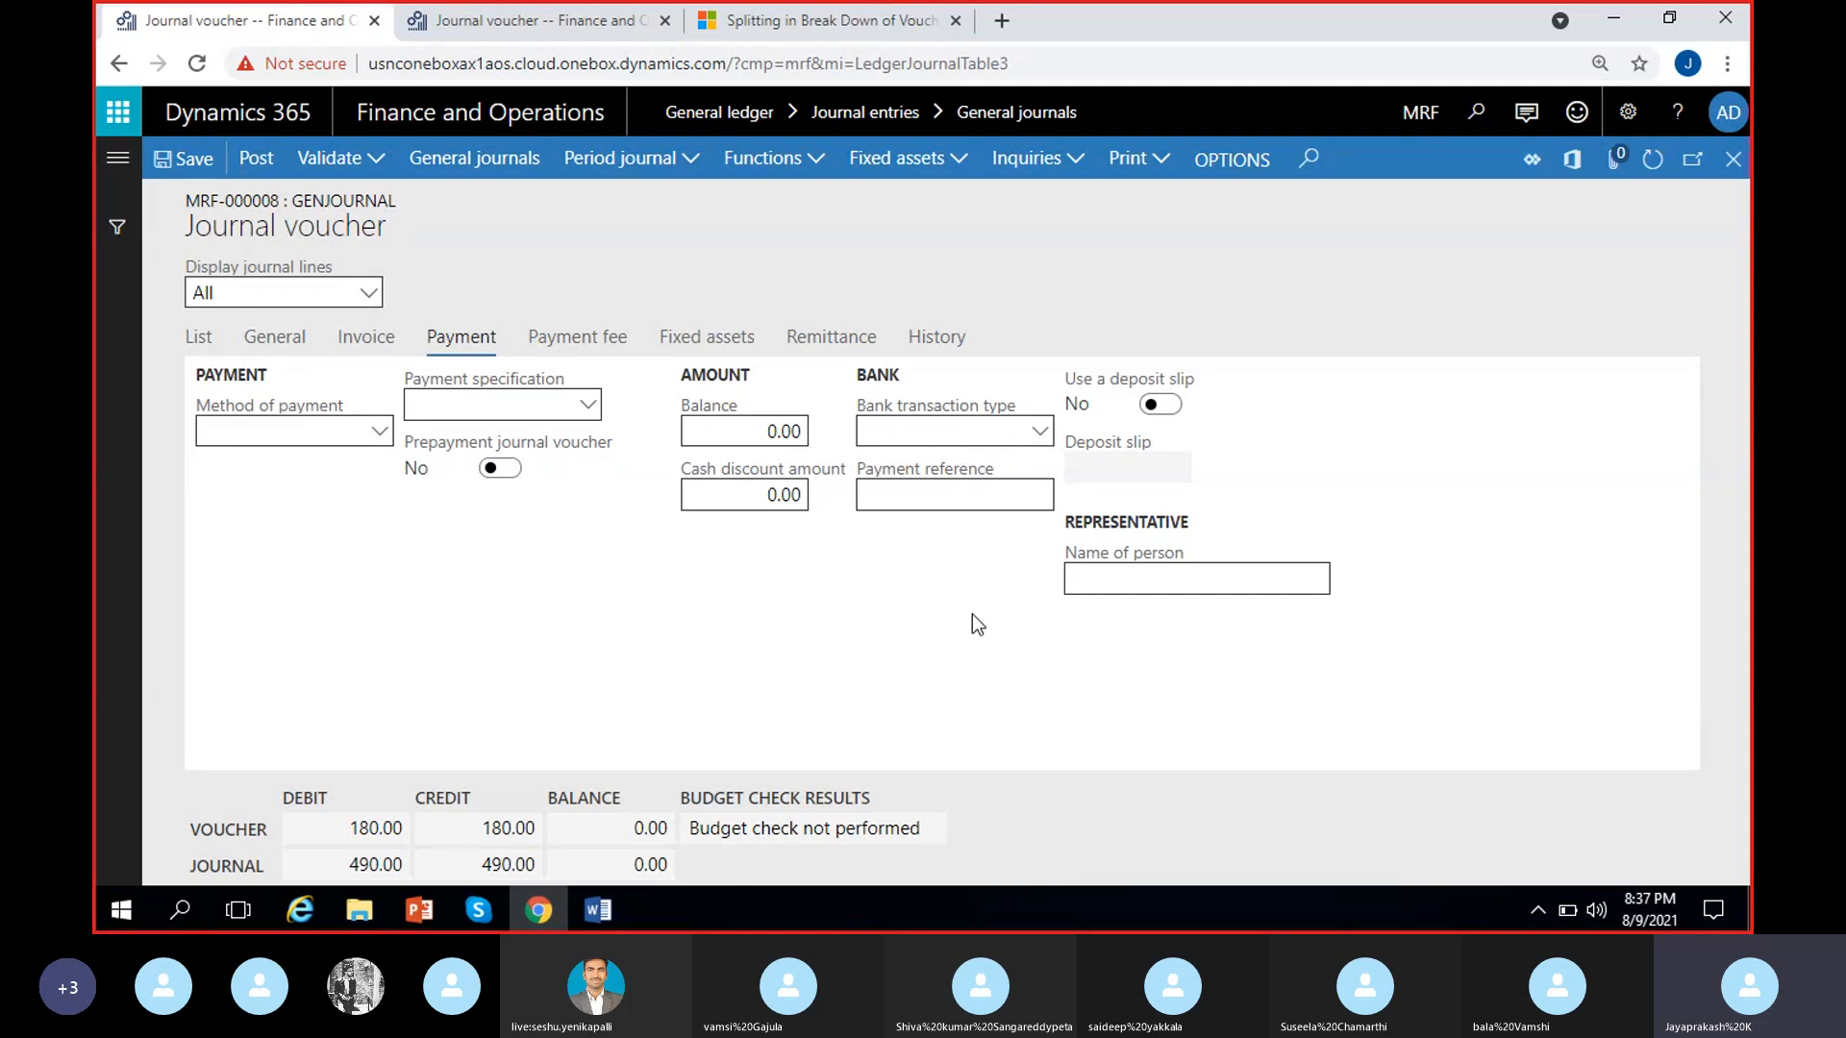
left_click(571, 342)
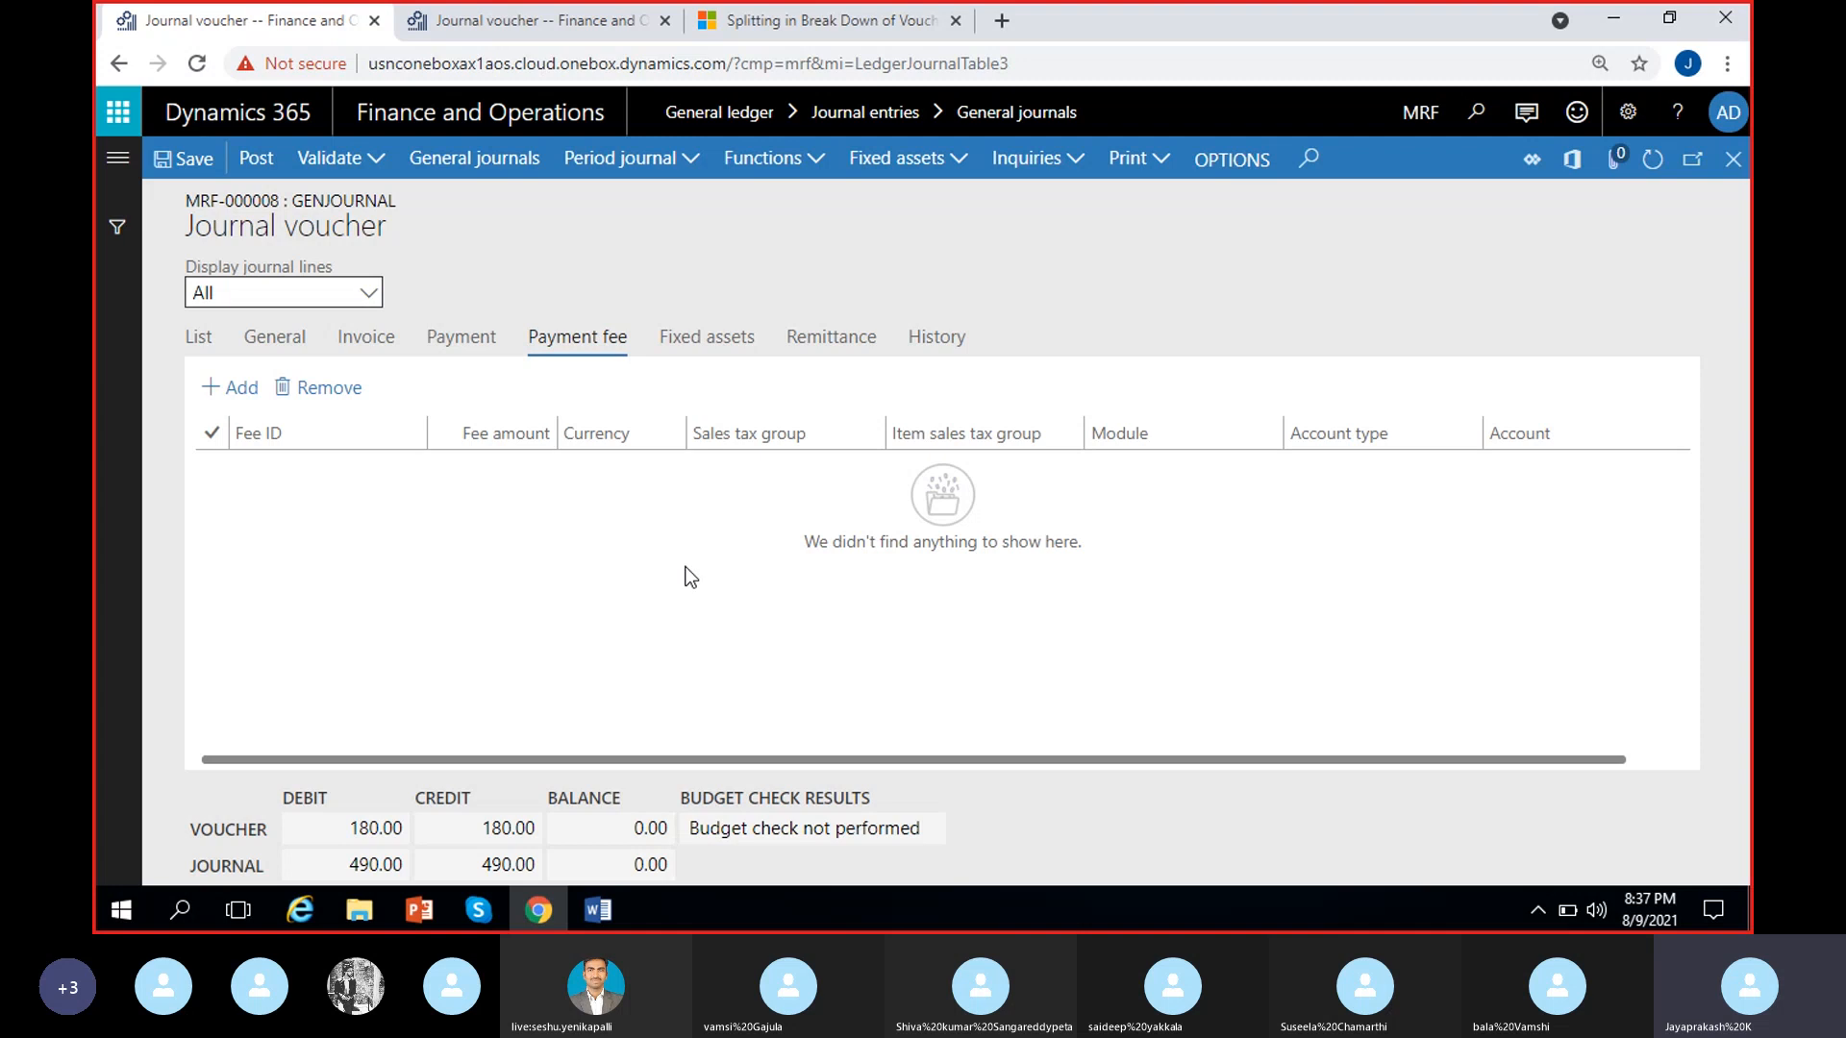
left_click(202, 337)
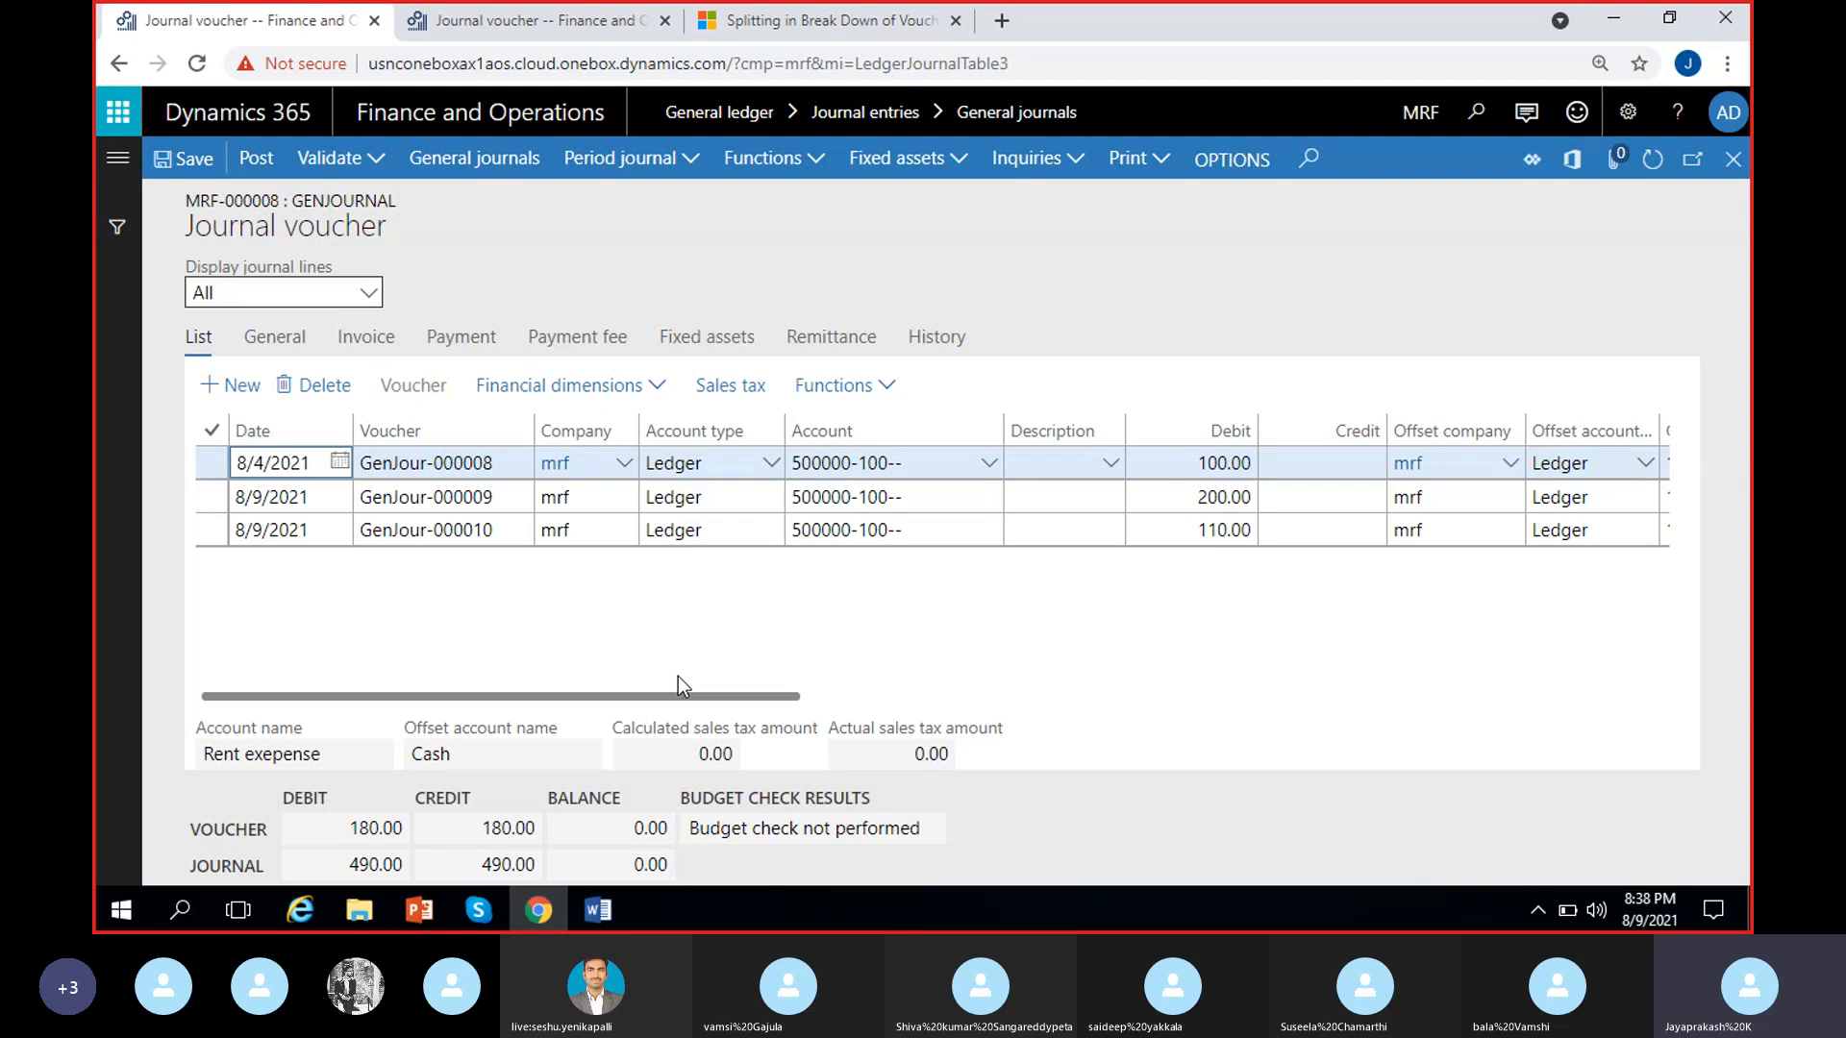
Examine the fixed asset transaction types available for the GenJour-000008 line, keeping Acquisition selected
left_click(728, 341)
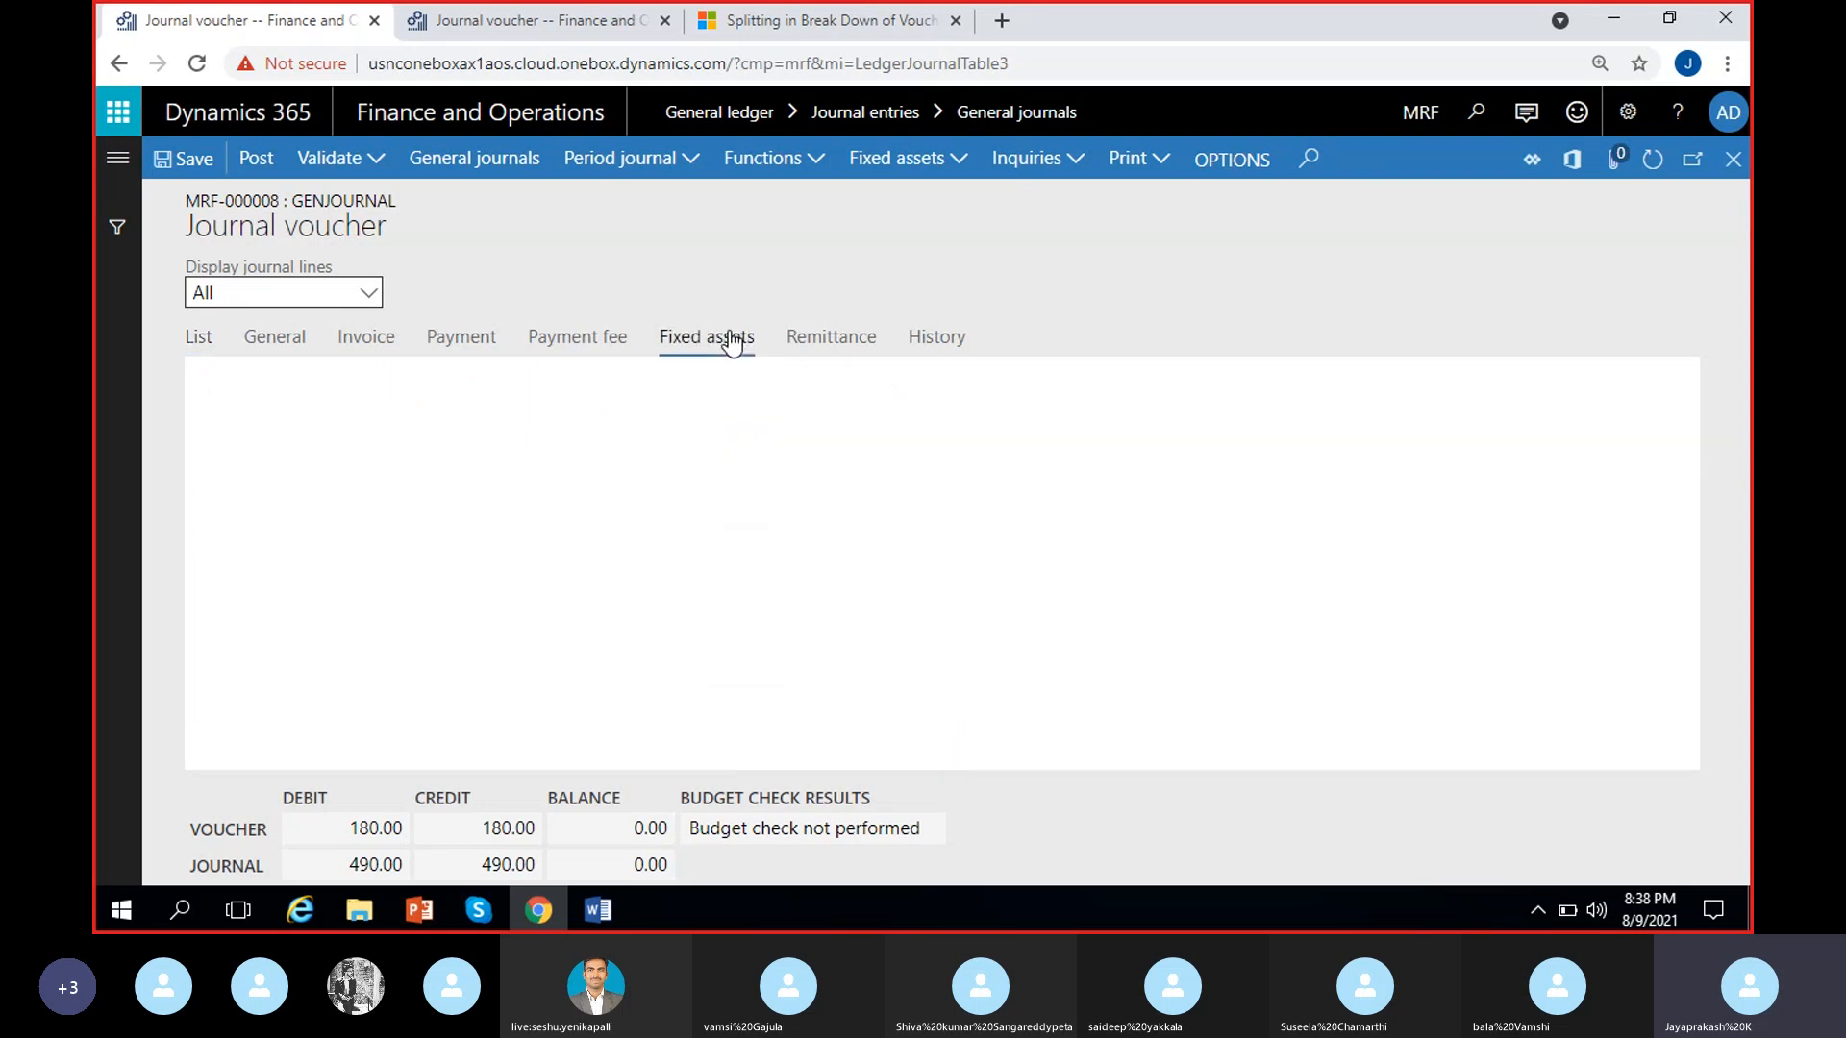
left_click(530, 546)
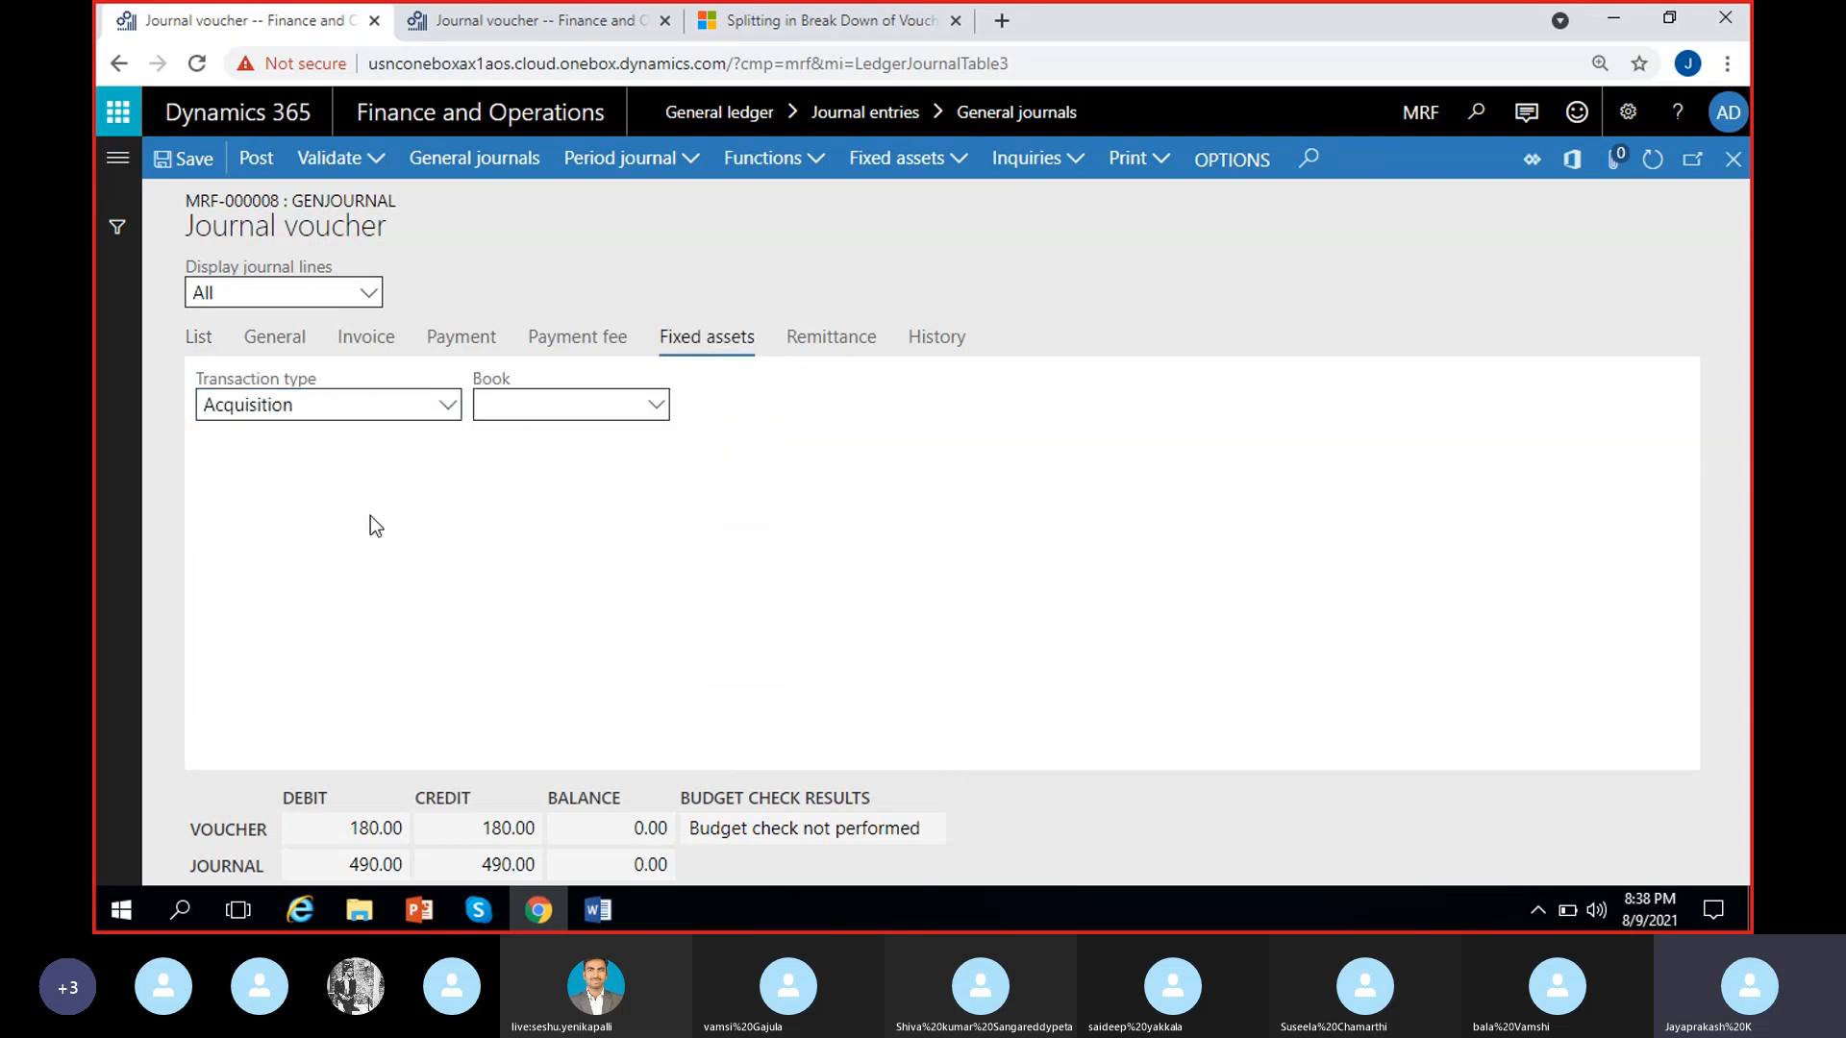
left_click(447, 405)
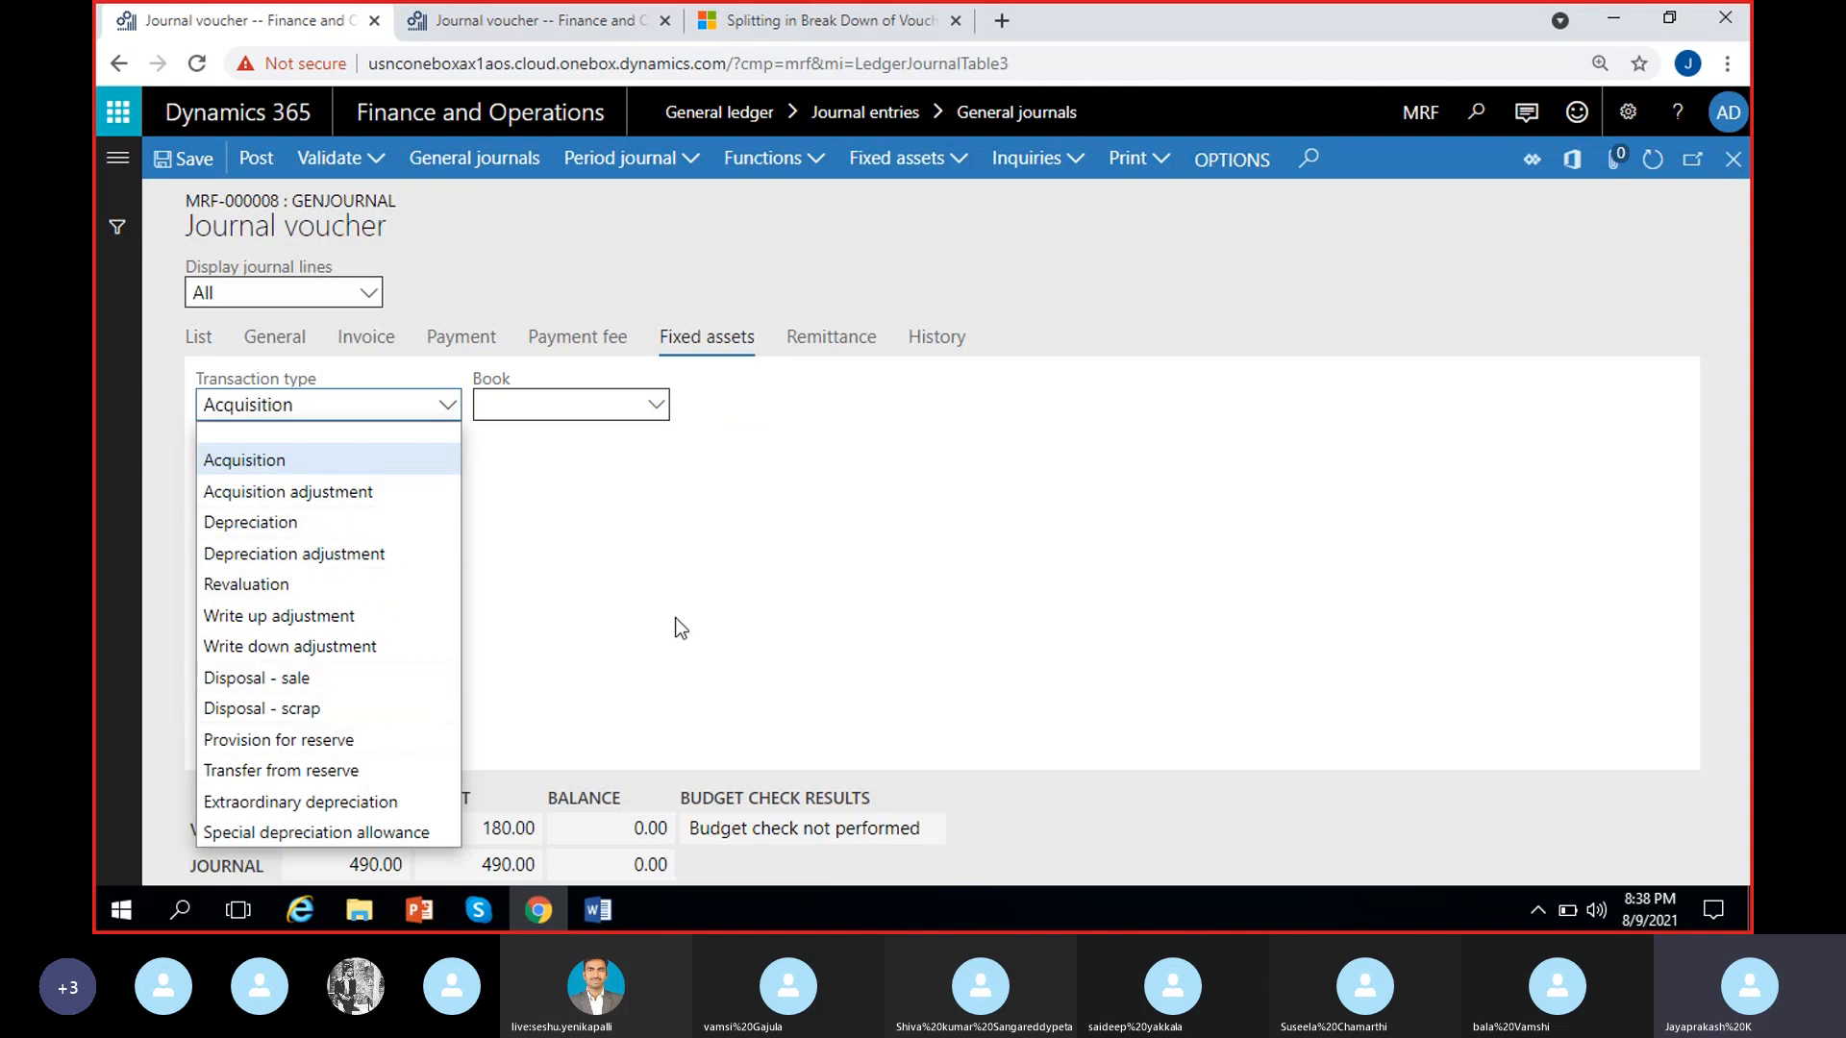
left_click(516, 589)
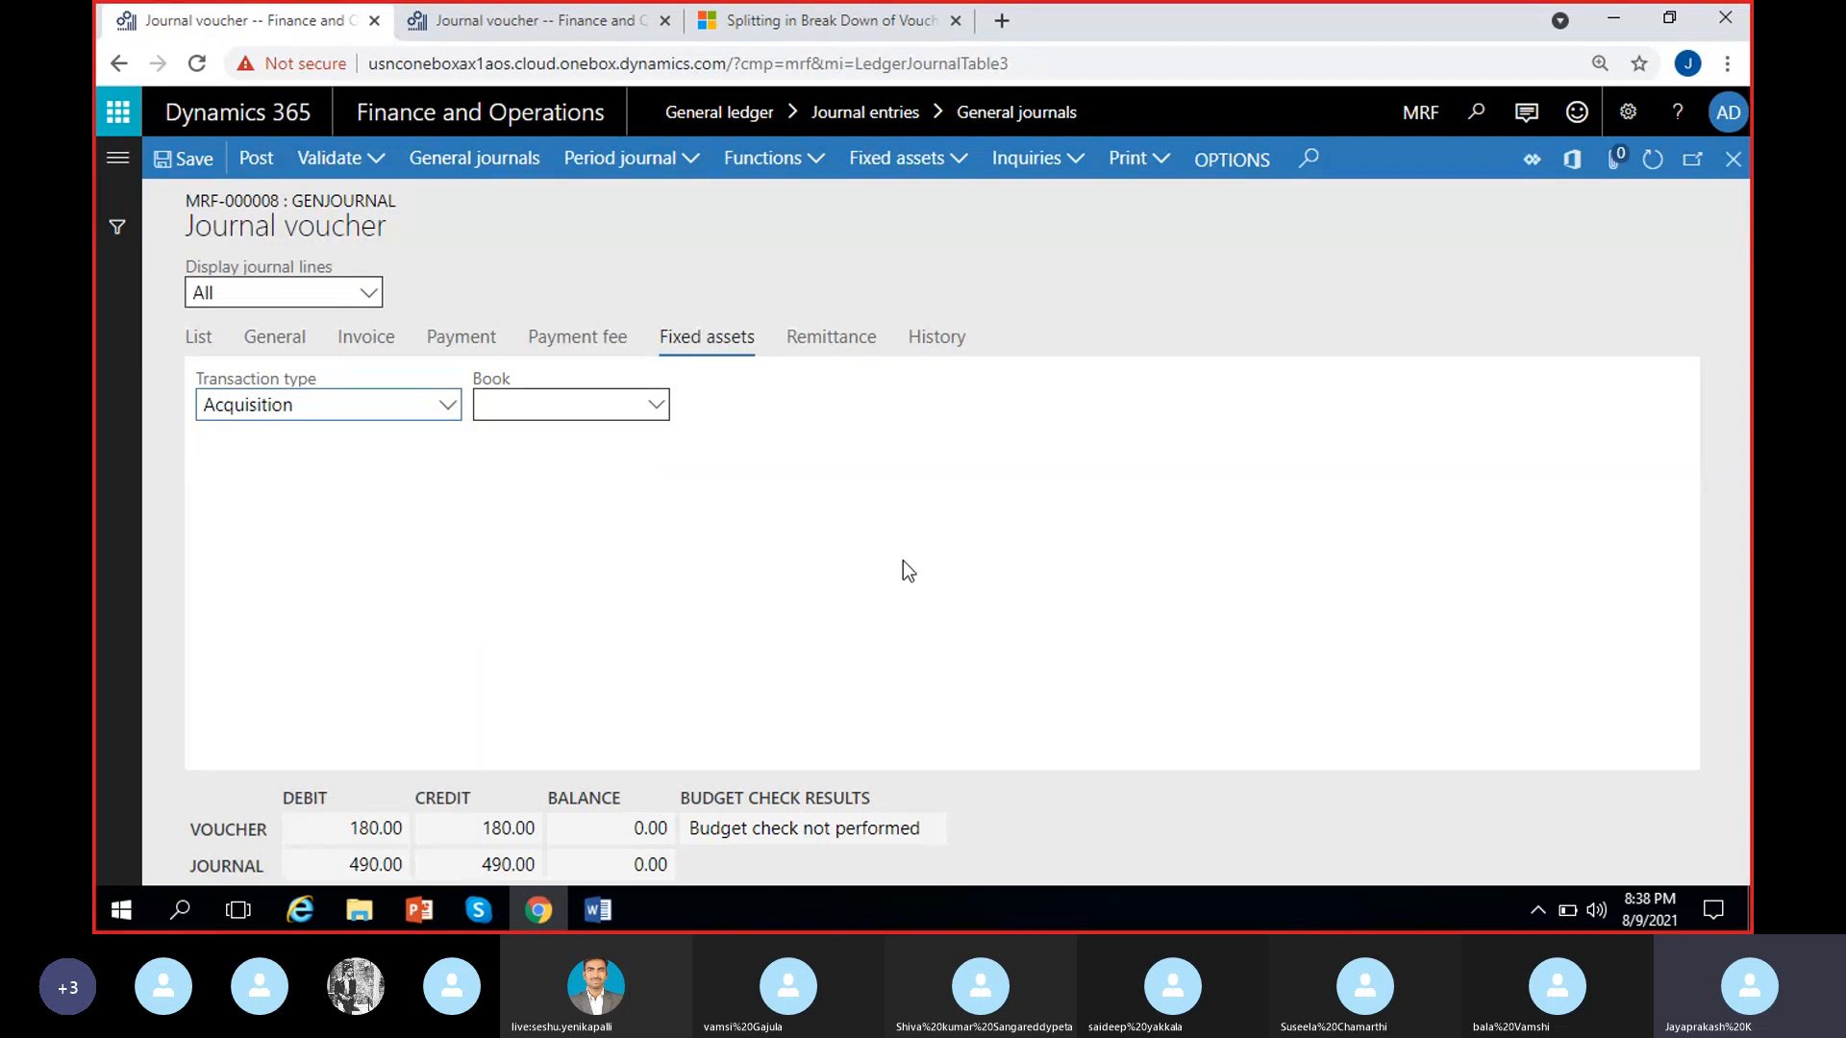
Examine the remittance location and address fields of the GenJour-000008 line, checking back against the voucher line list
left_click(844, 340)
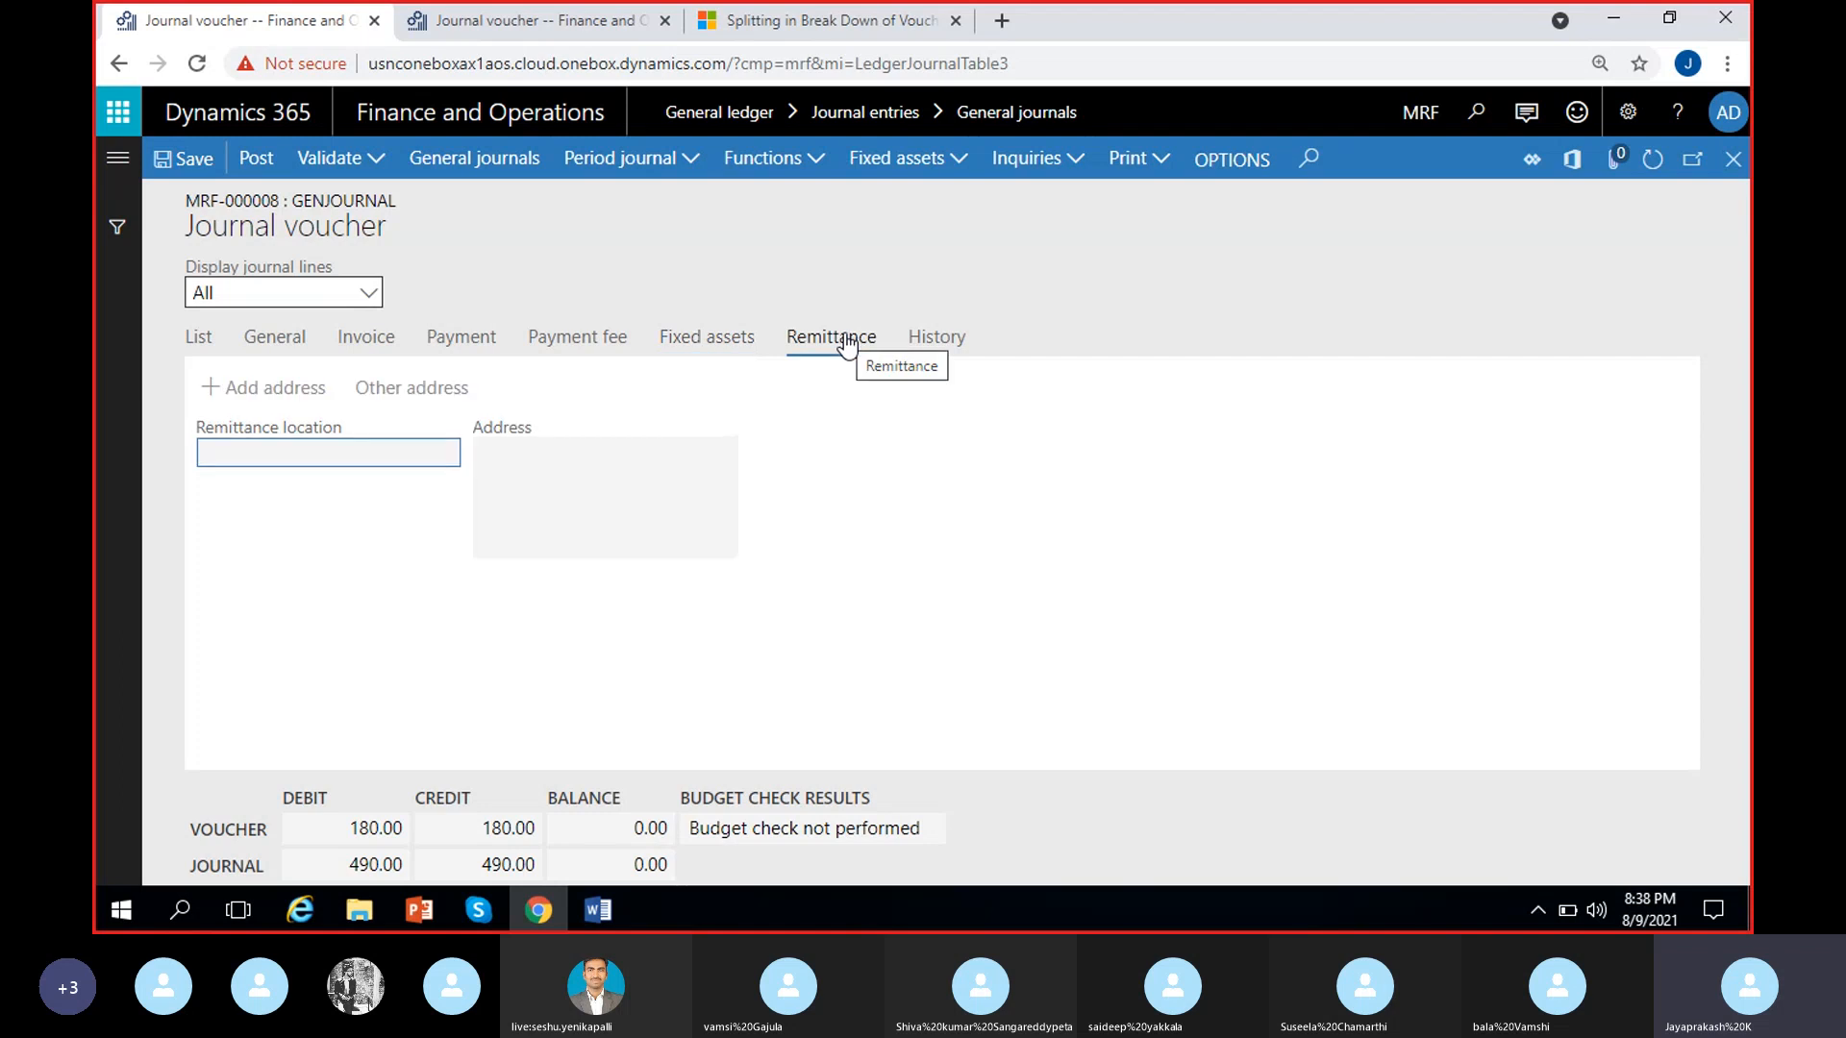
left_click(538, 541)
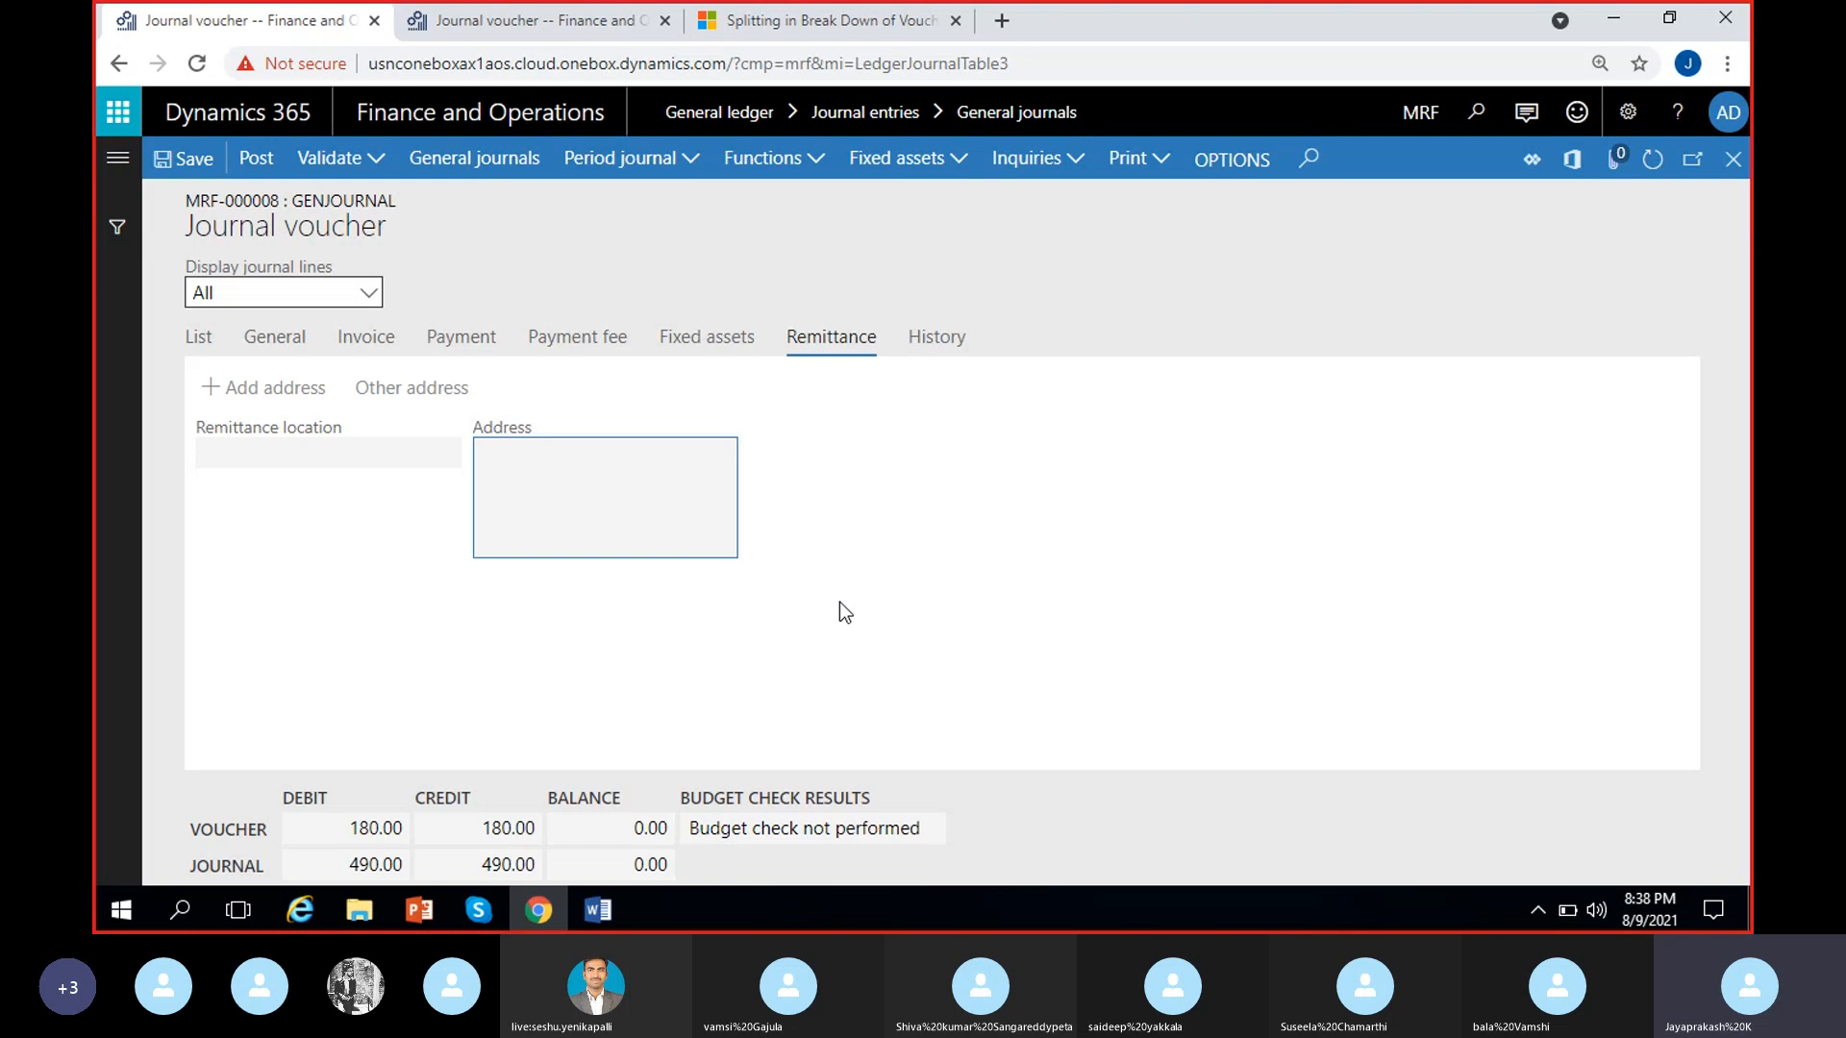
left_click(423, 461)
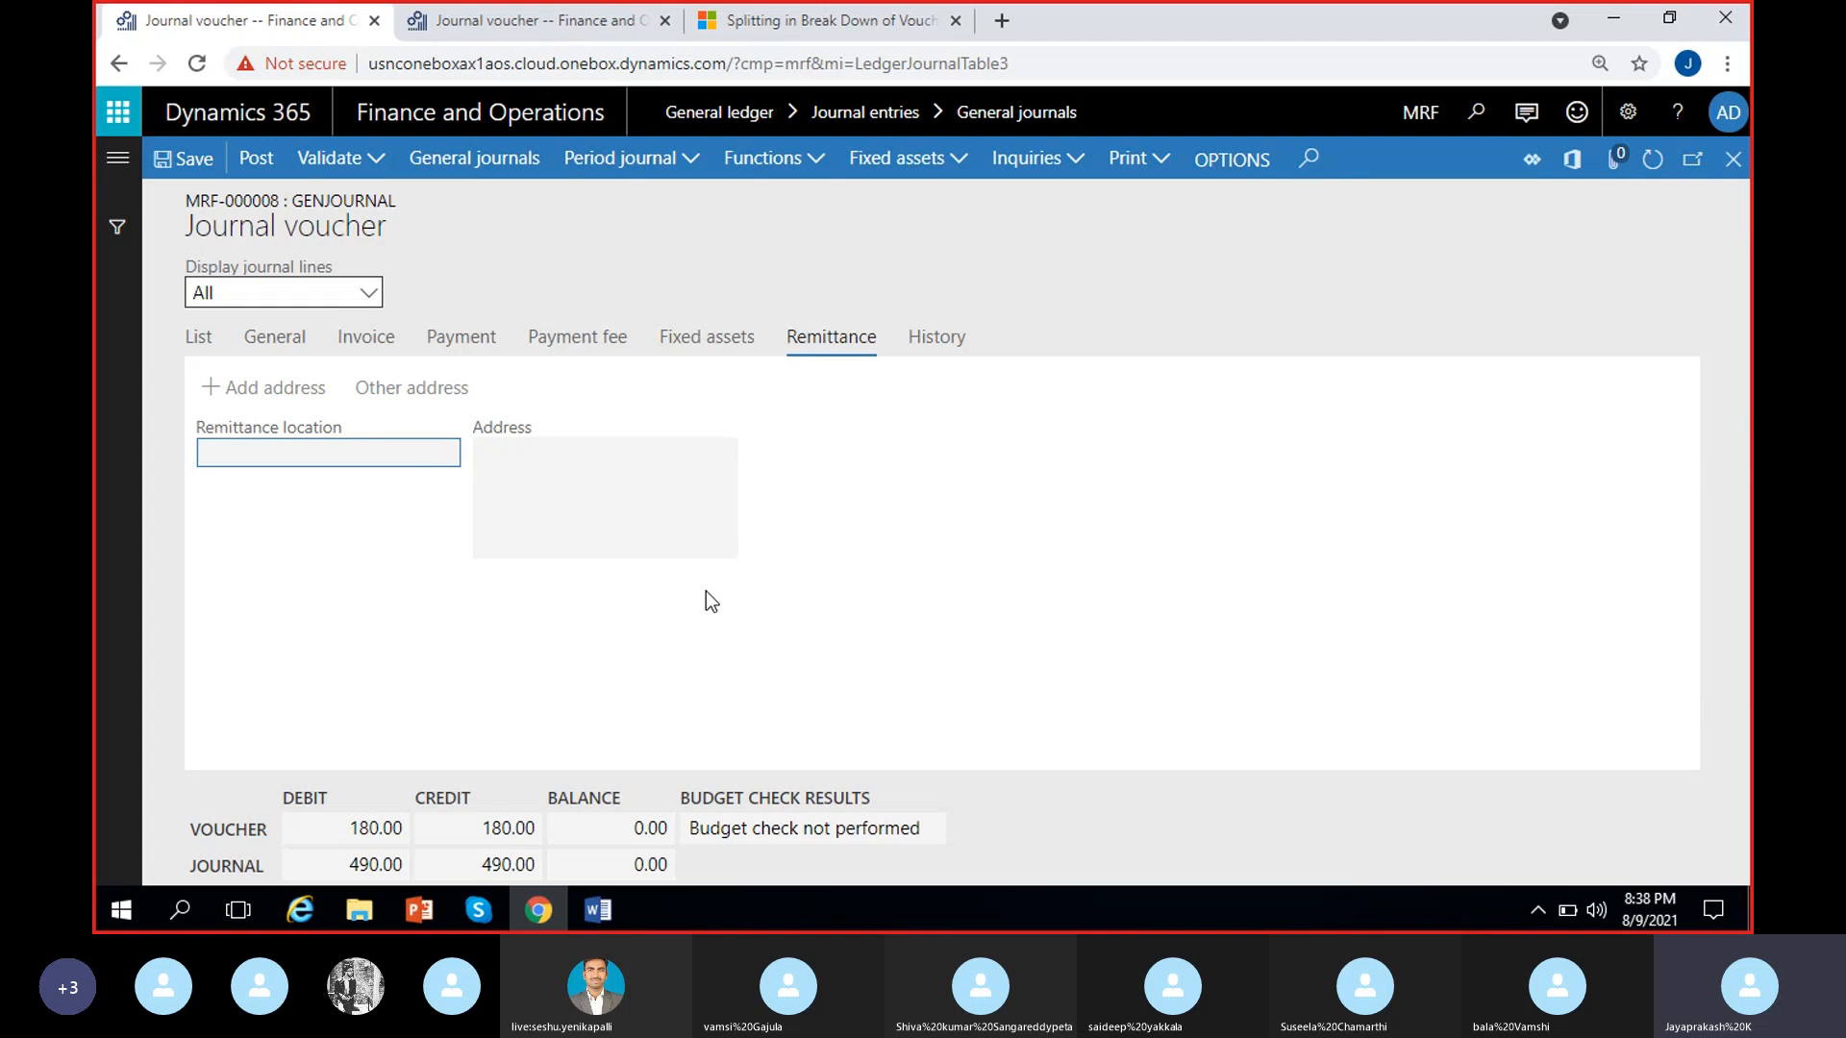
left_click(574, 513)
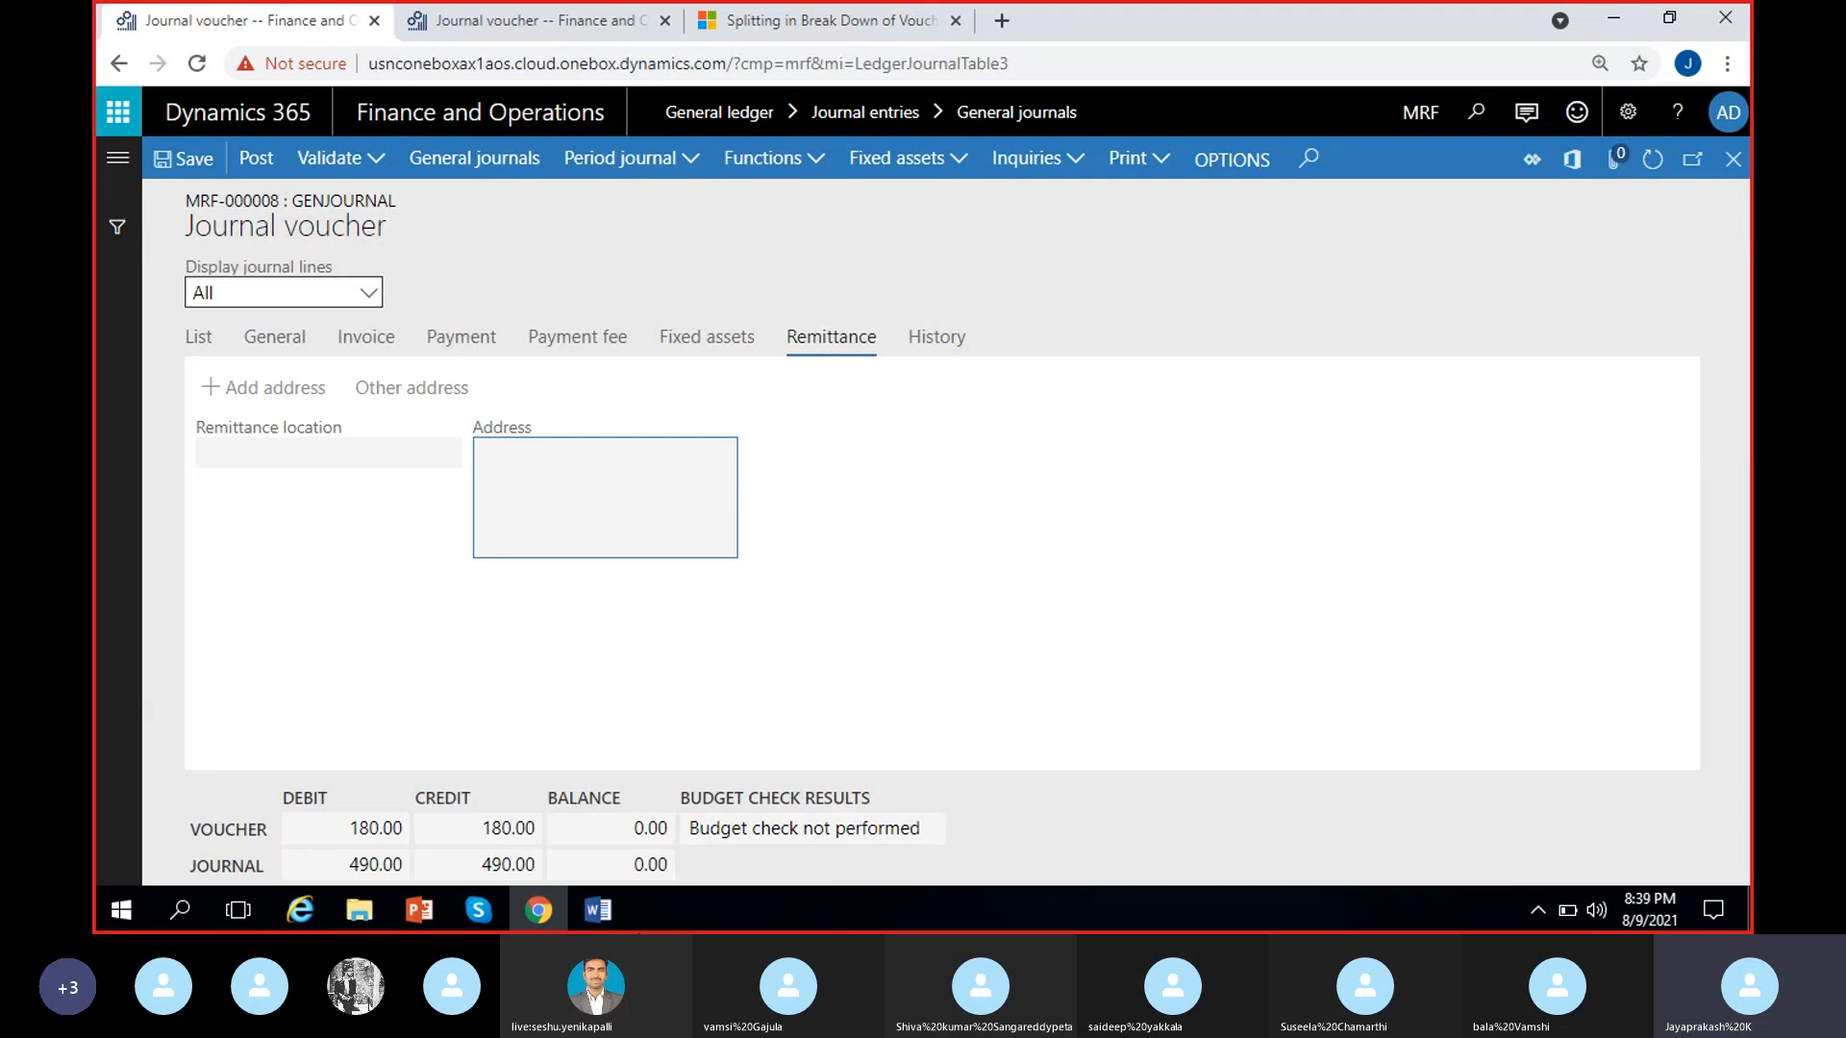
left_click(682, 664)
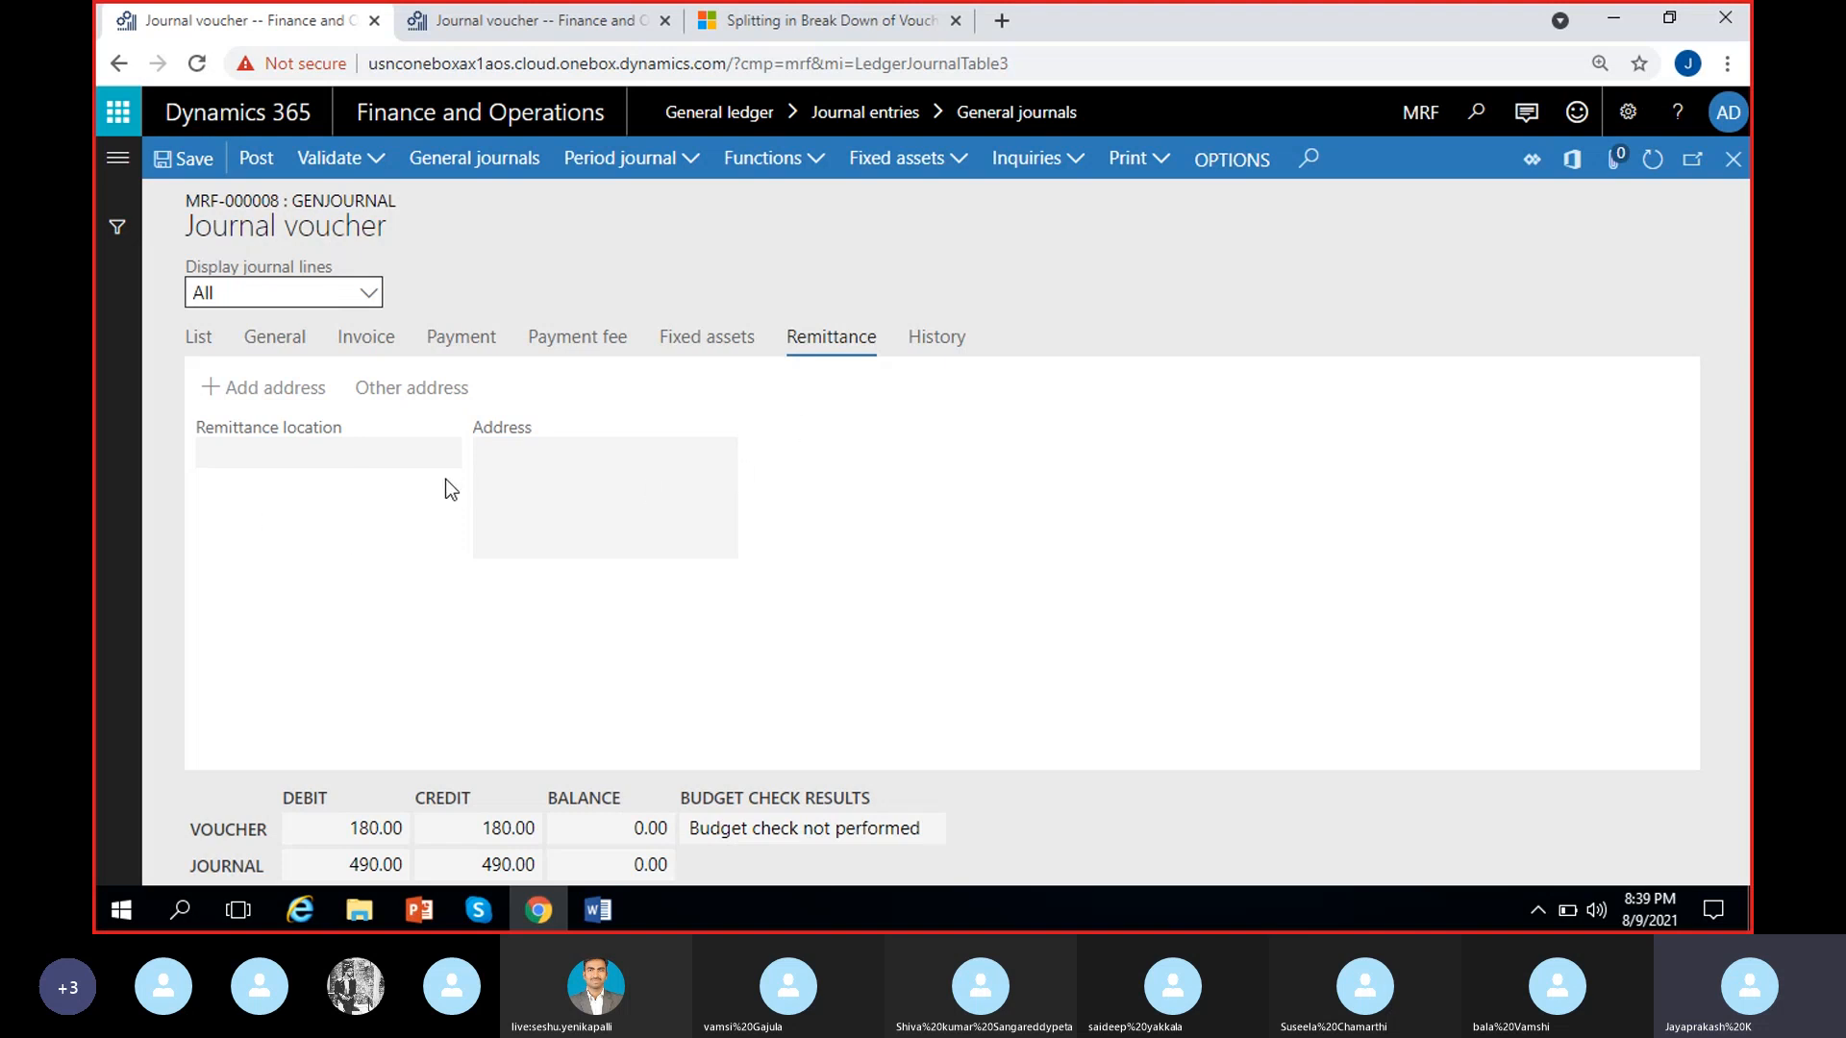
left_click(552, 490)
left_click(198, 337)
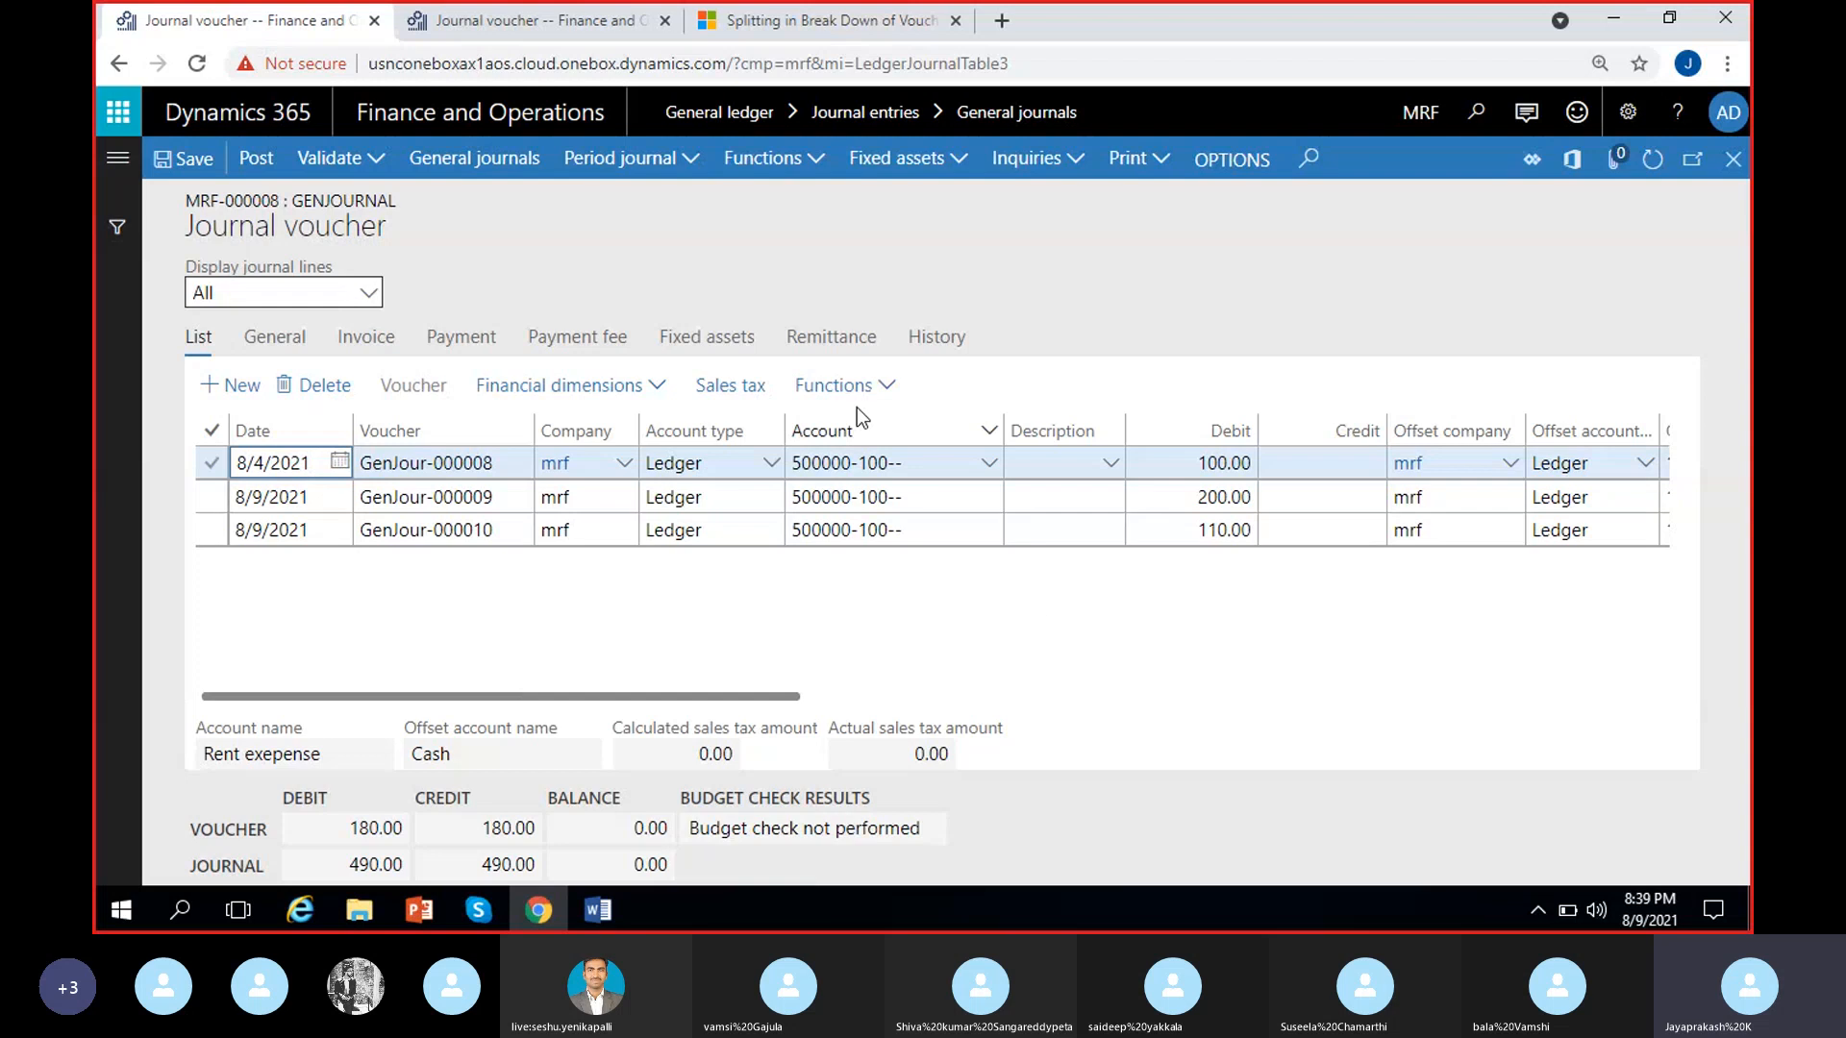
left_click(829, 337)
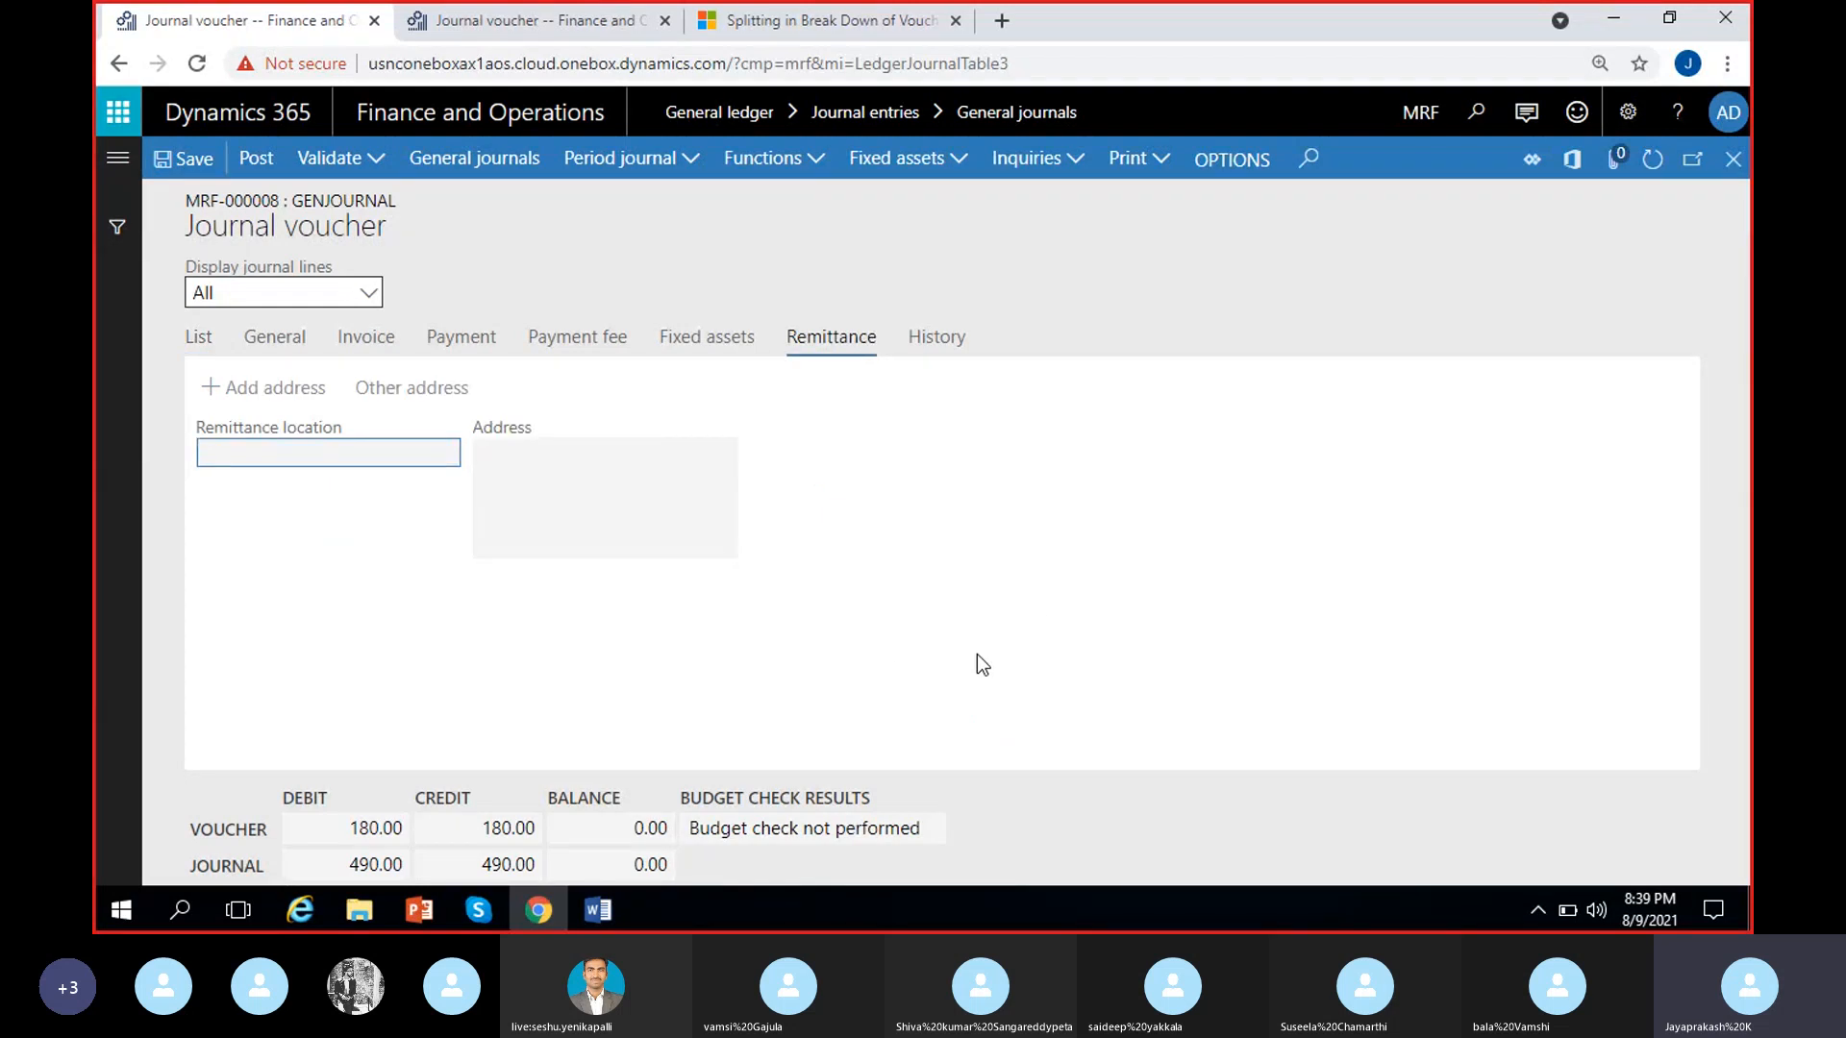
Examine the history of the GenJour-000008 line, covering errors detected, posting date and transfer details, and return to the line list
left_click(956, 352)
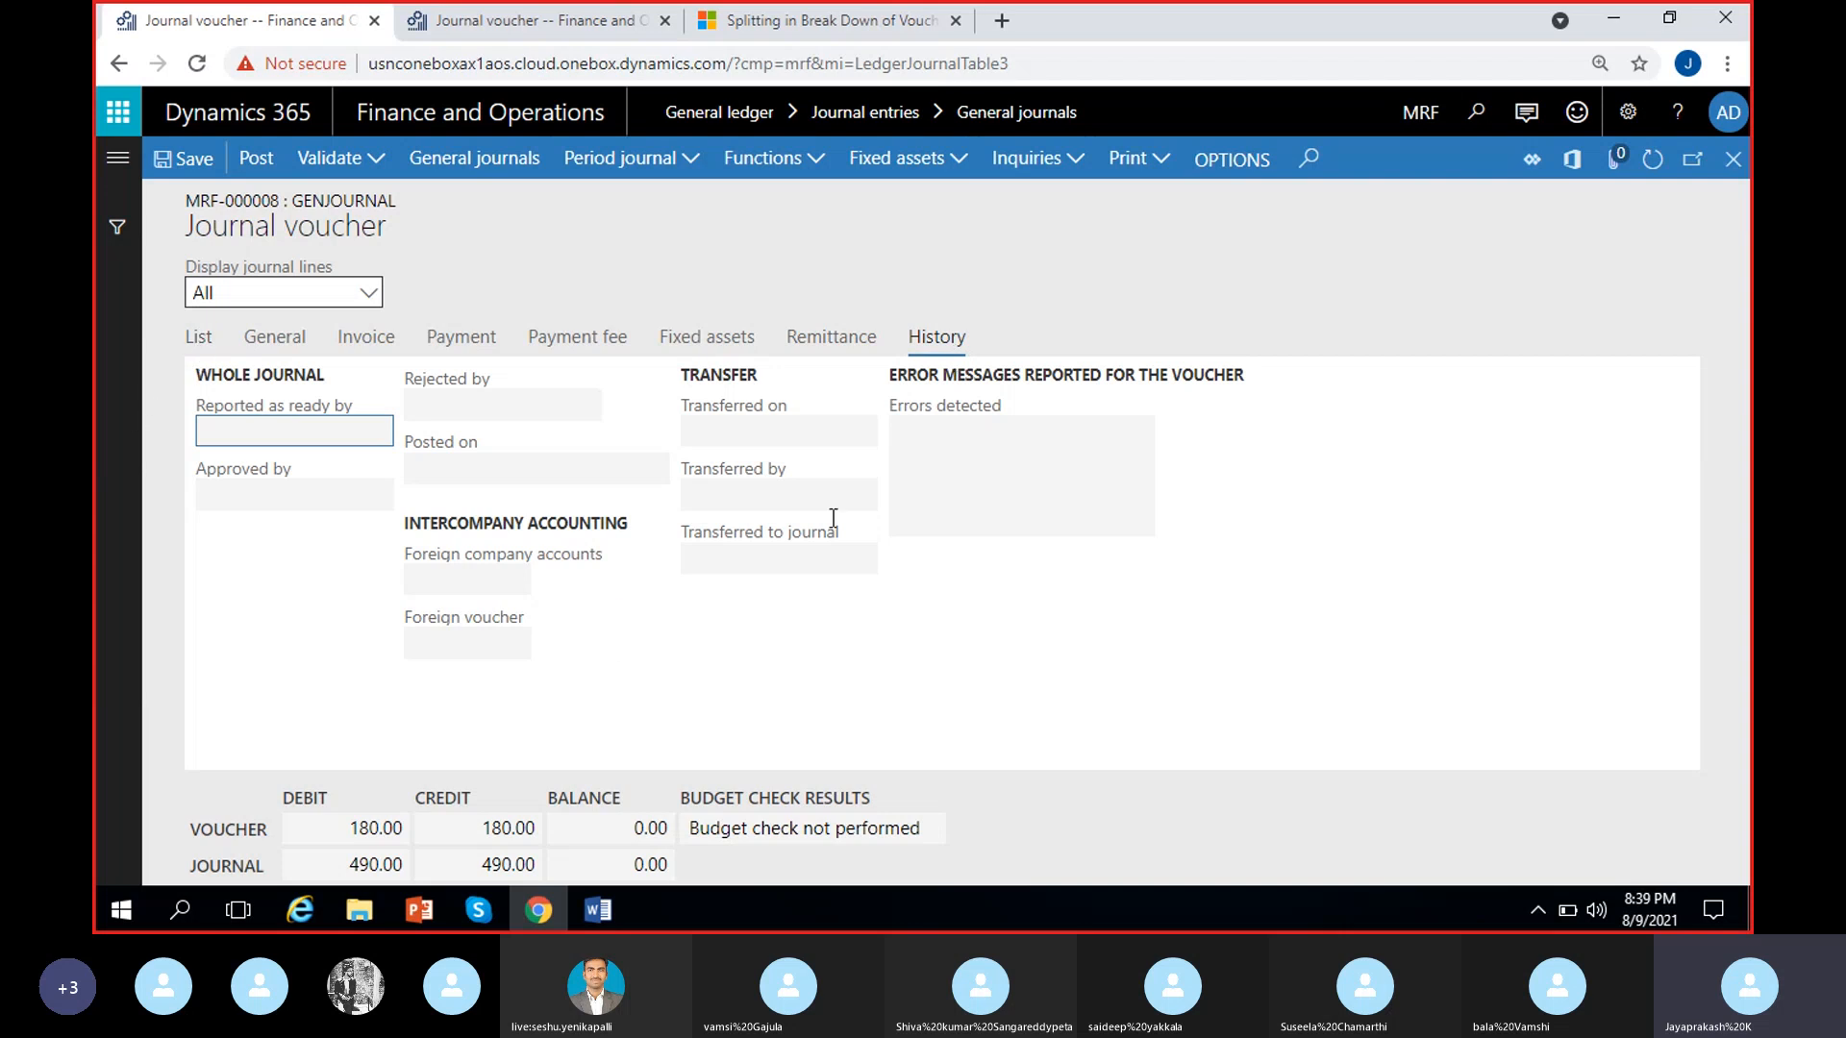
left_click(903, 435)
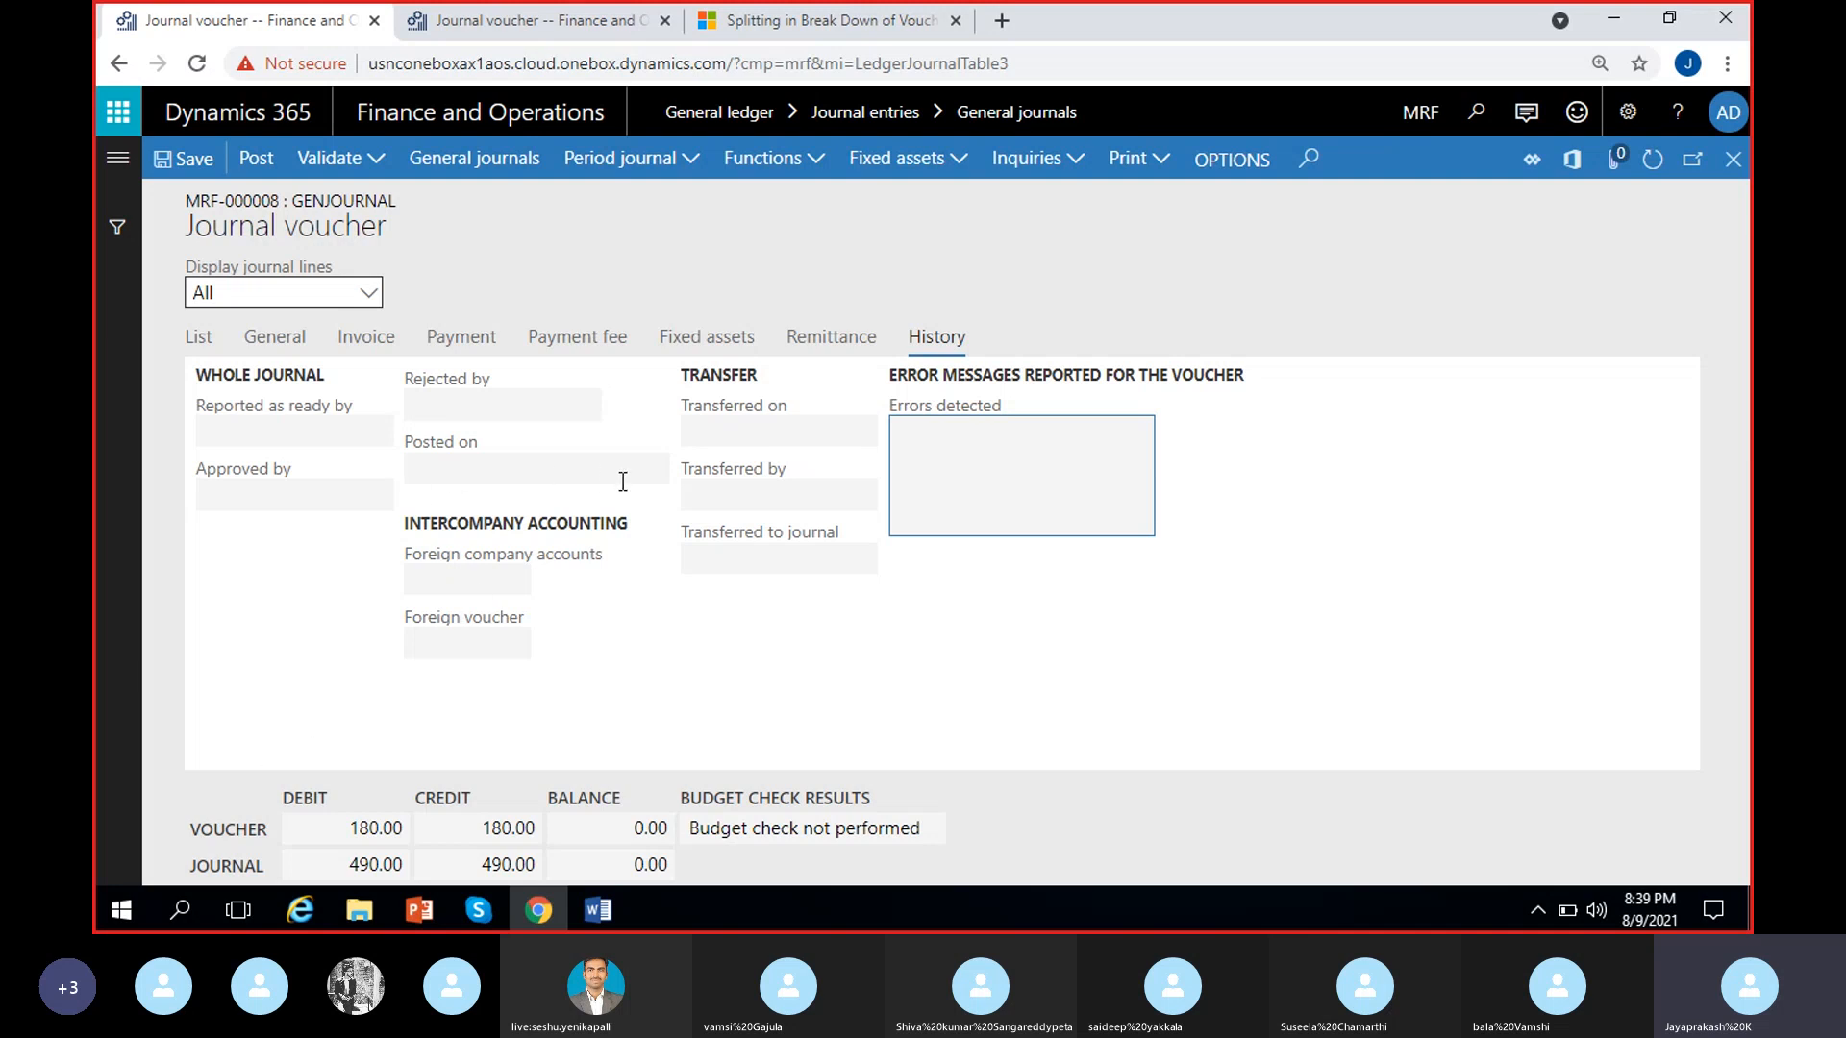
left_click(459, 471)
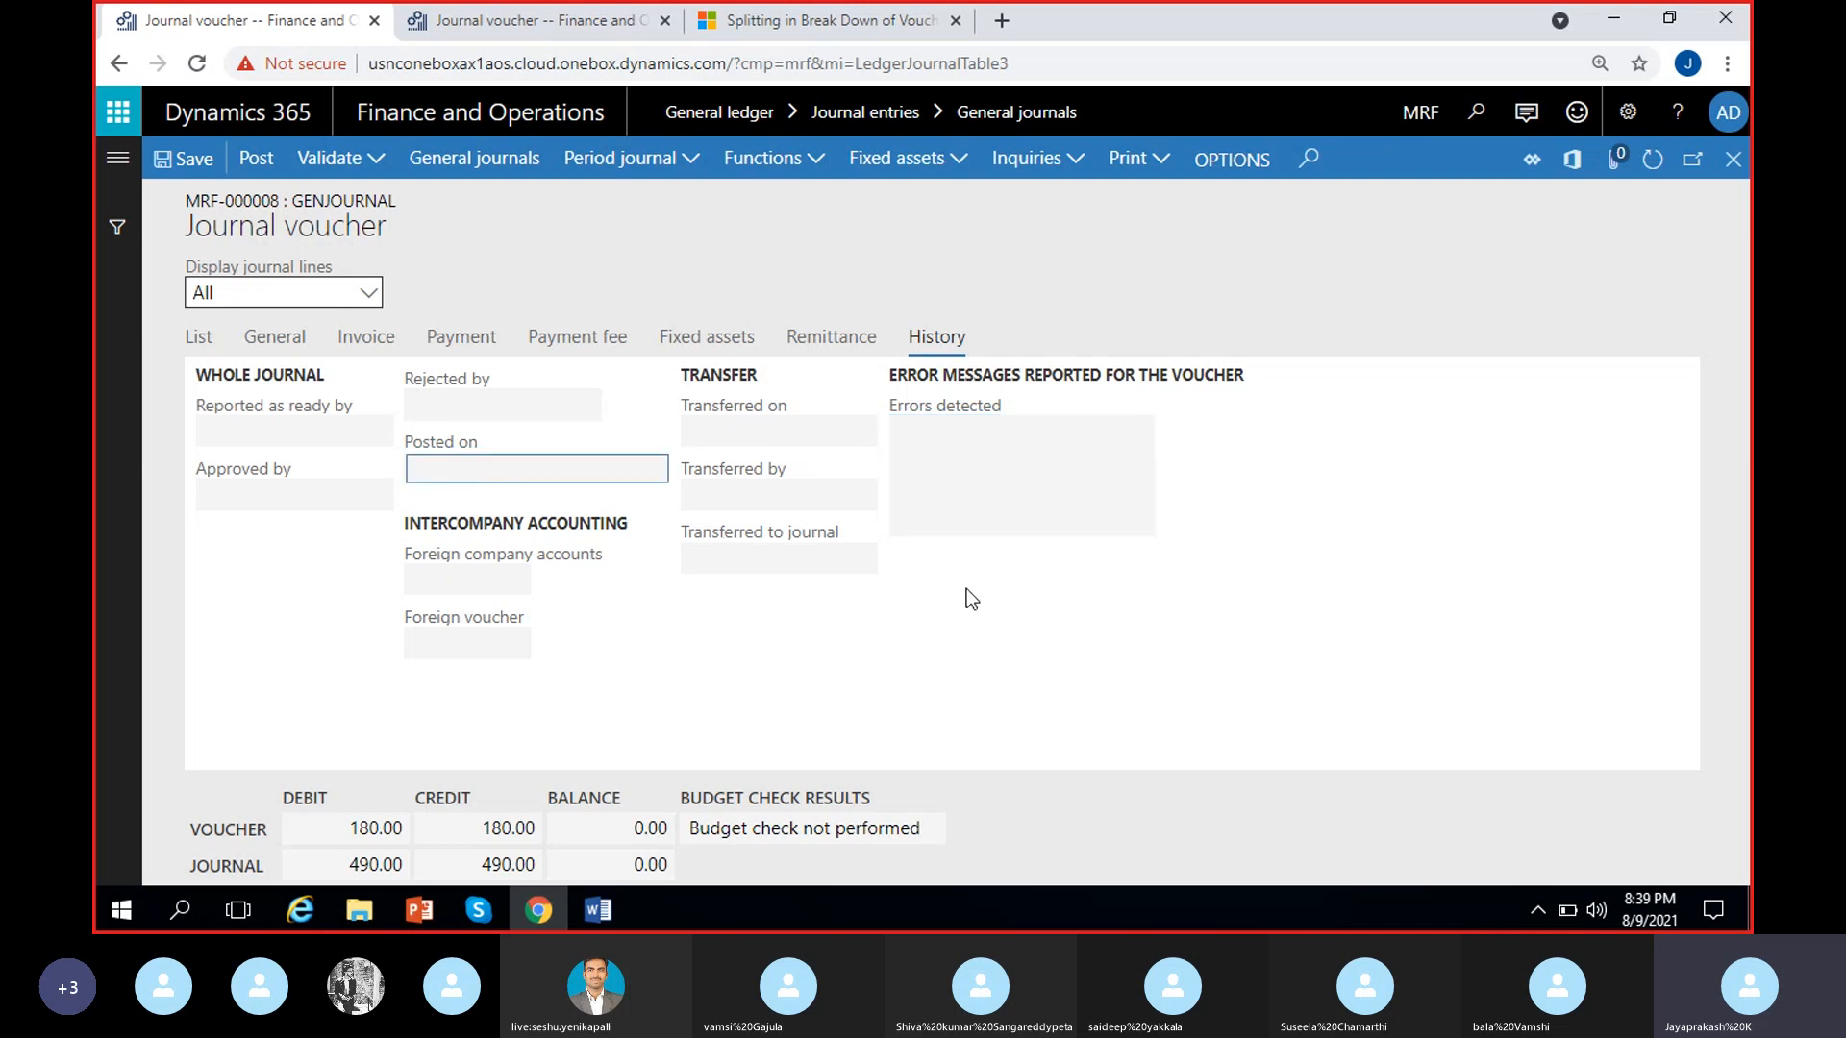
left_click(808, 488)
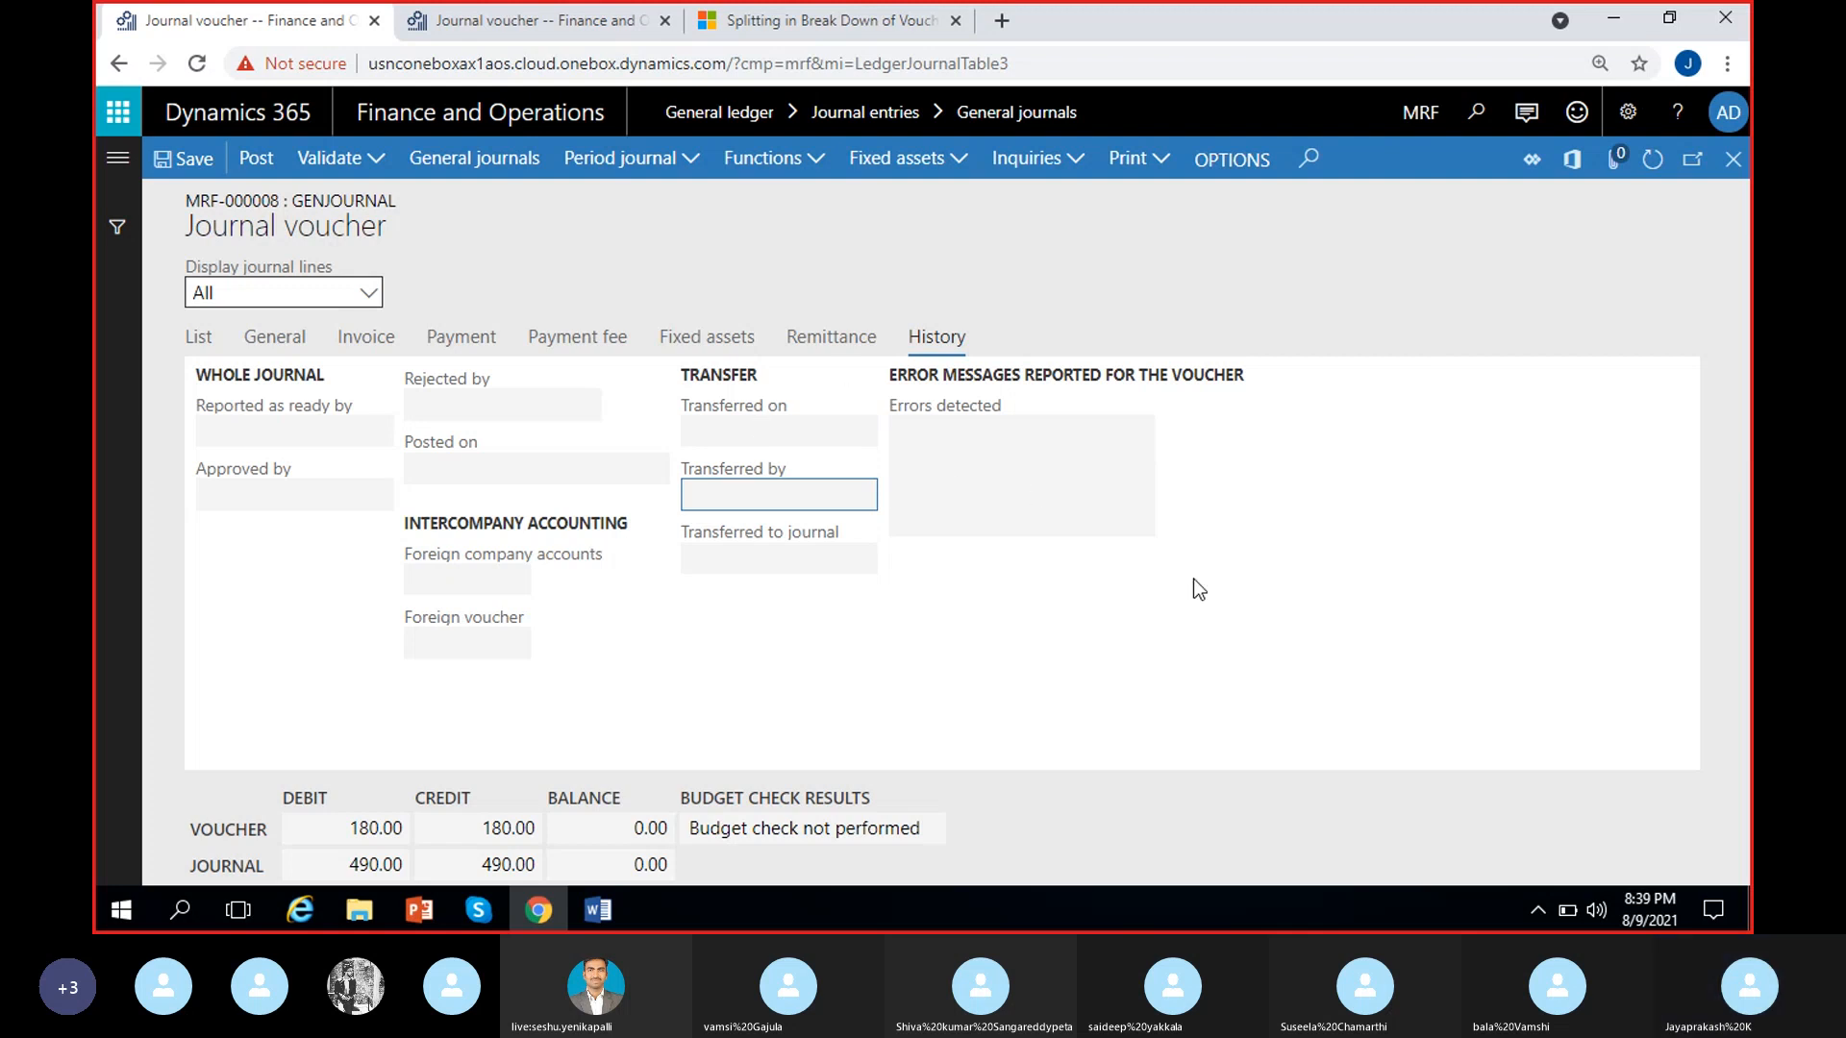
left_click(198, 338)
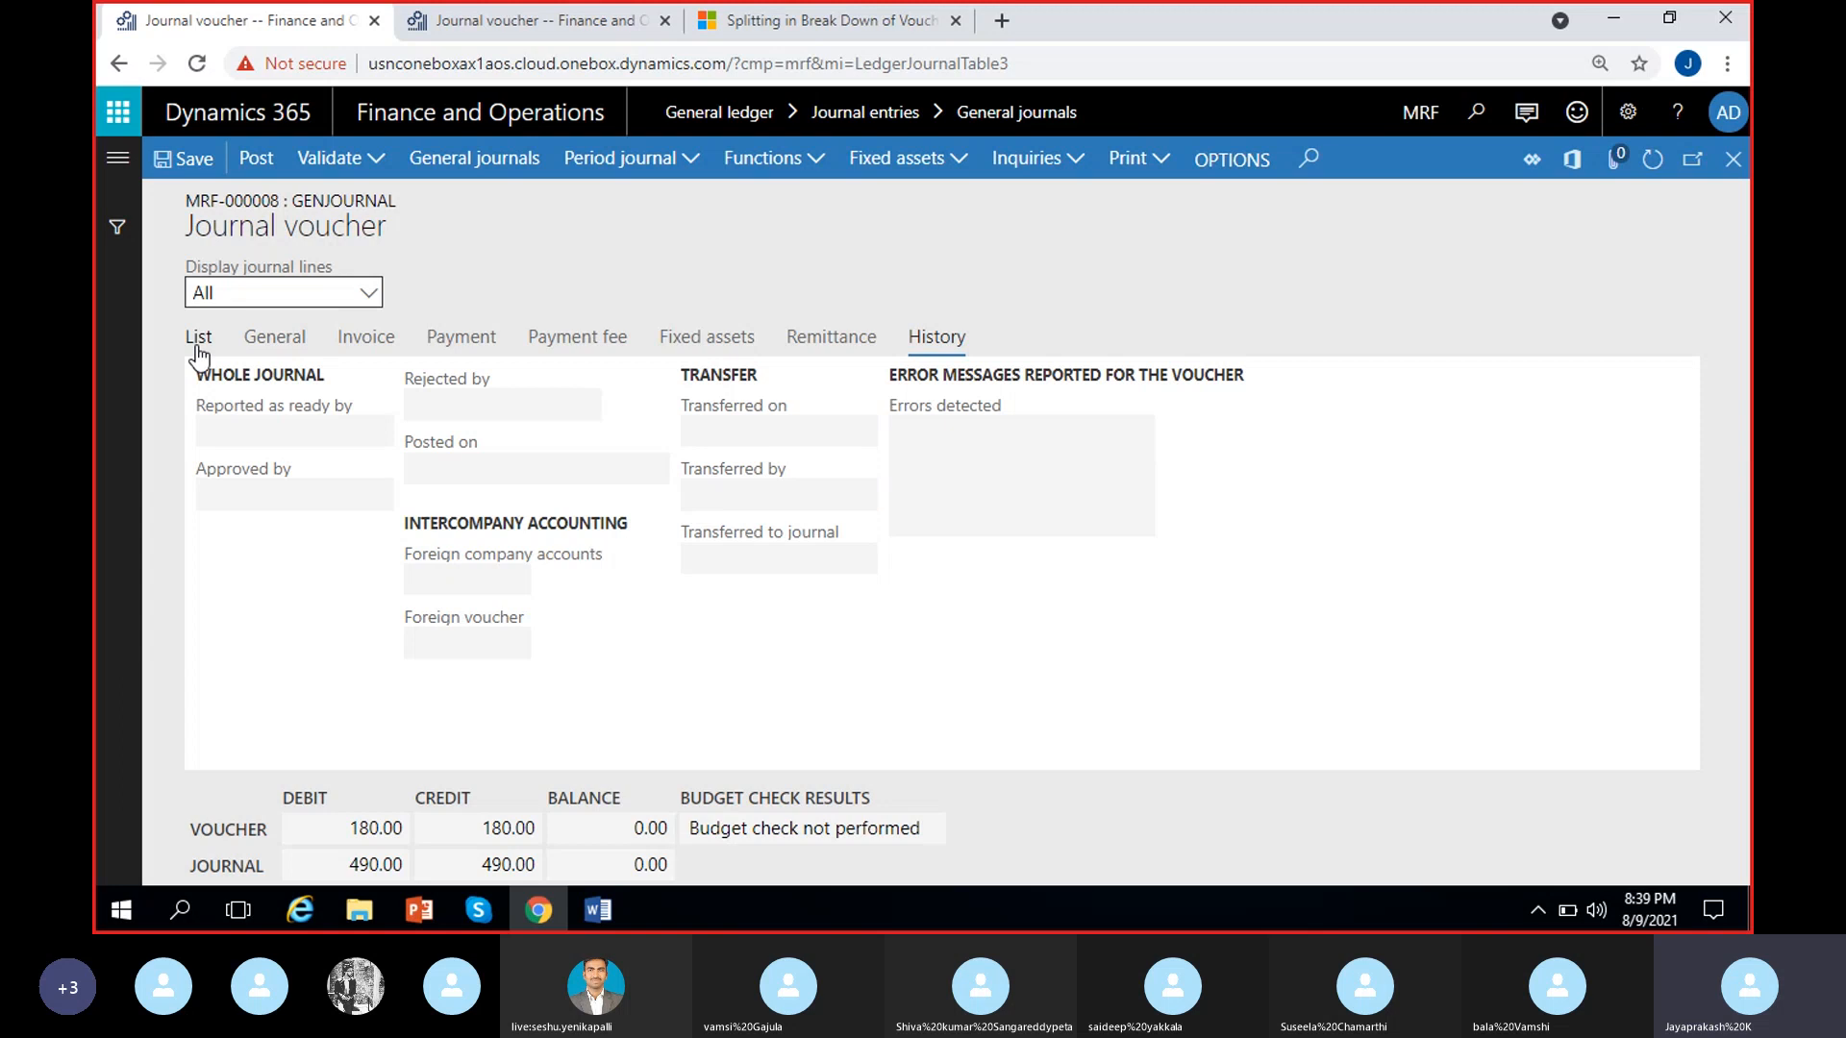
Recheck the general and invoice details of the GenJour-000008 line, including its secondary exchange rate
left_click(274, 339)
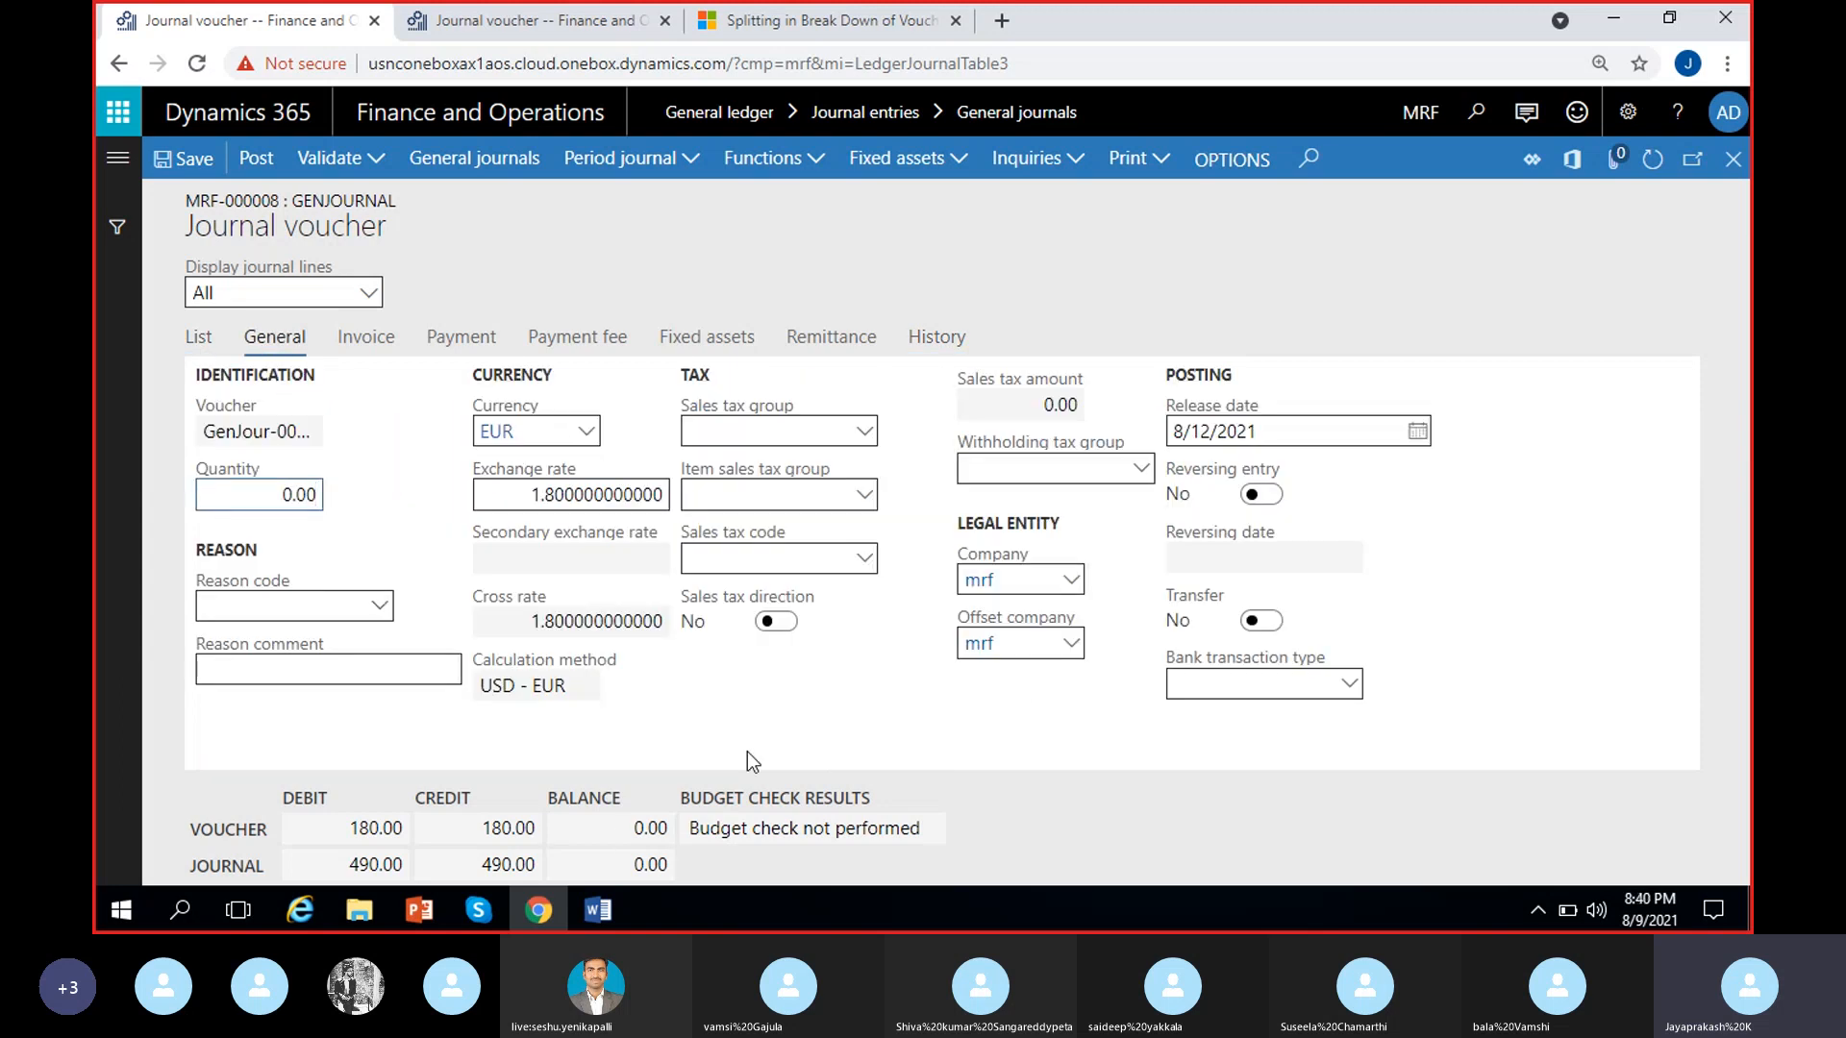
left_click(361, 352)
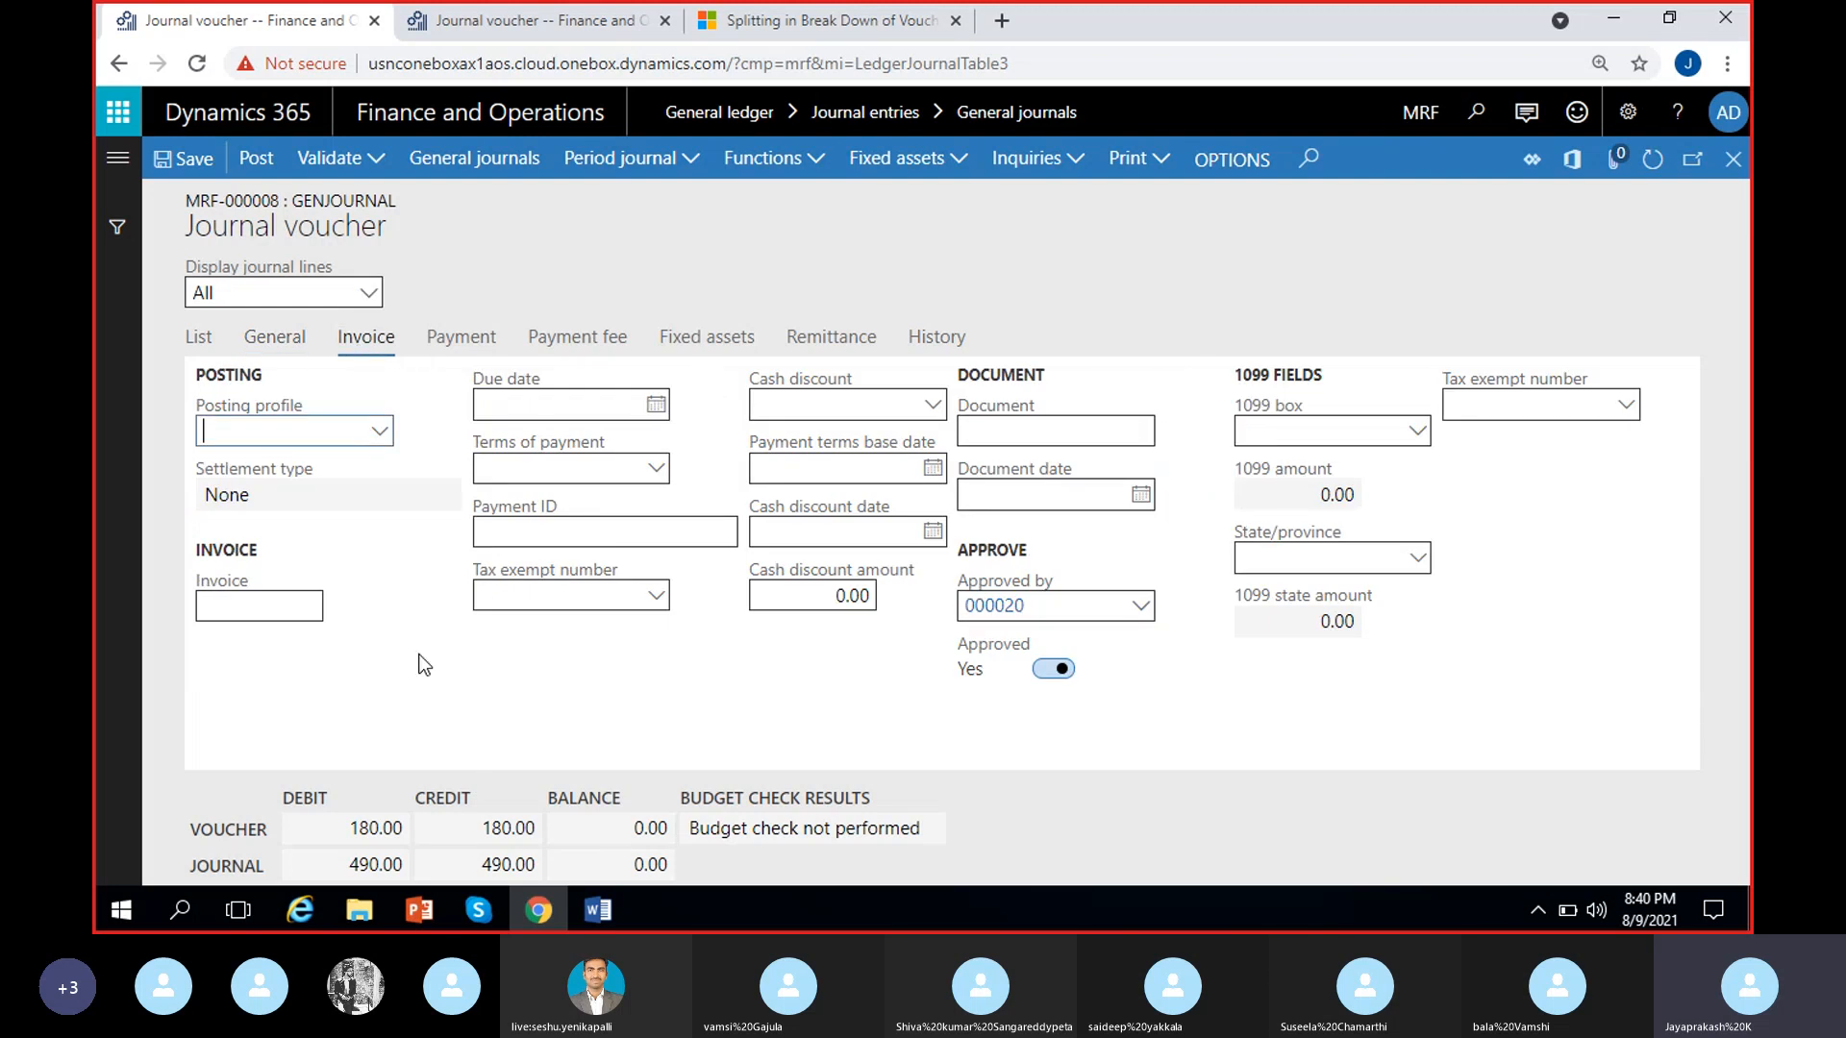
left_click(277, 338)
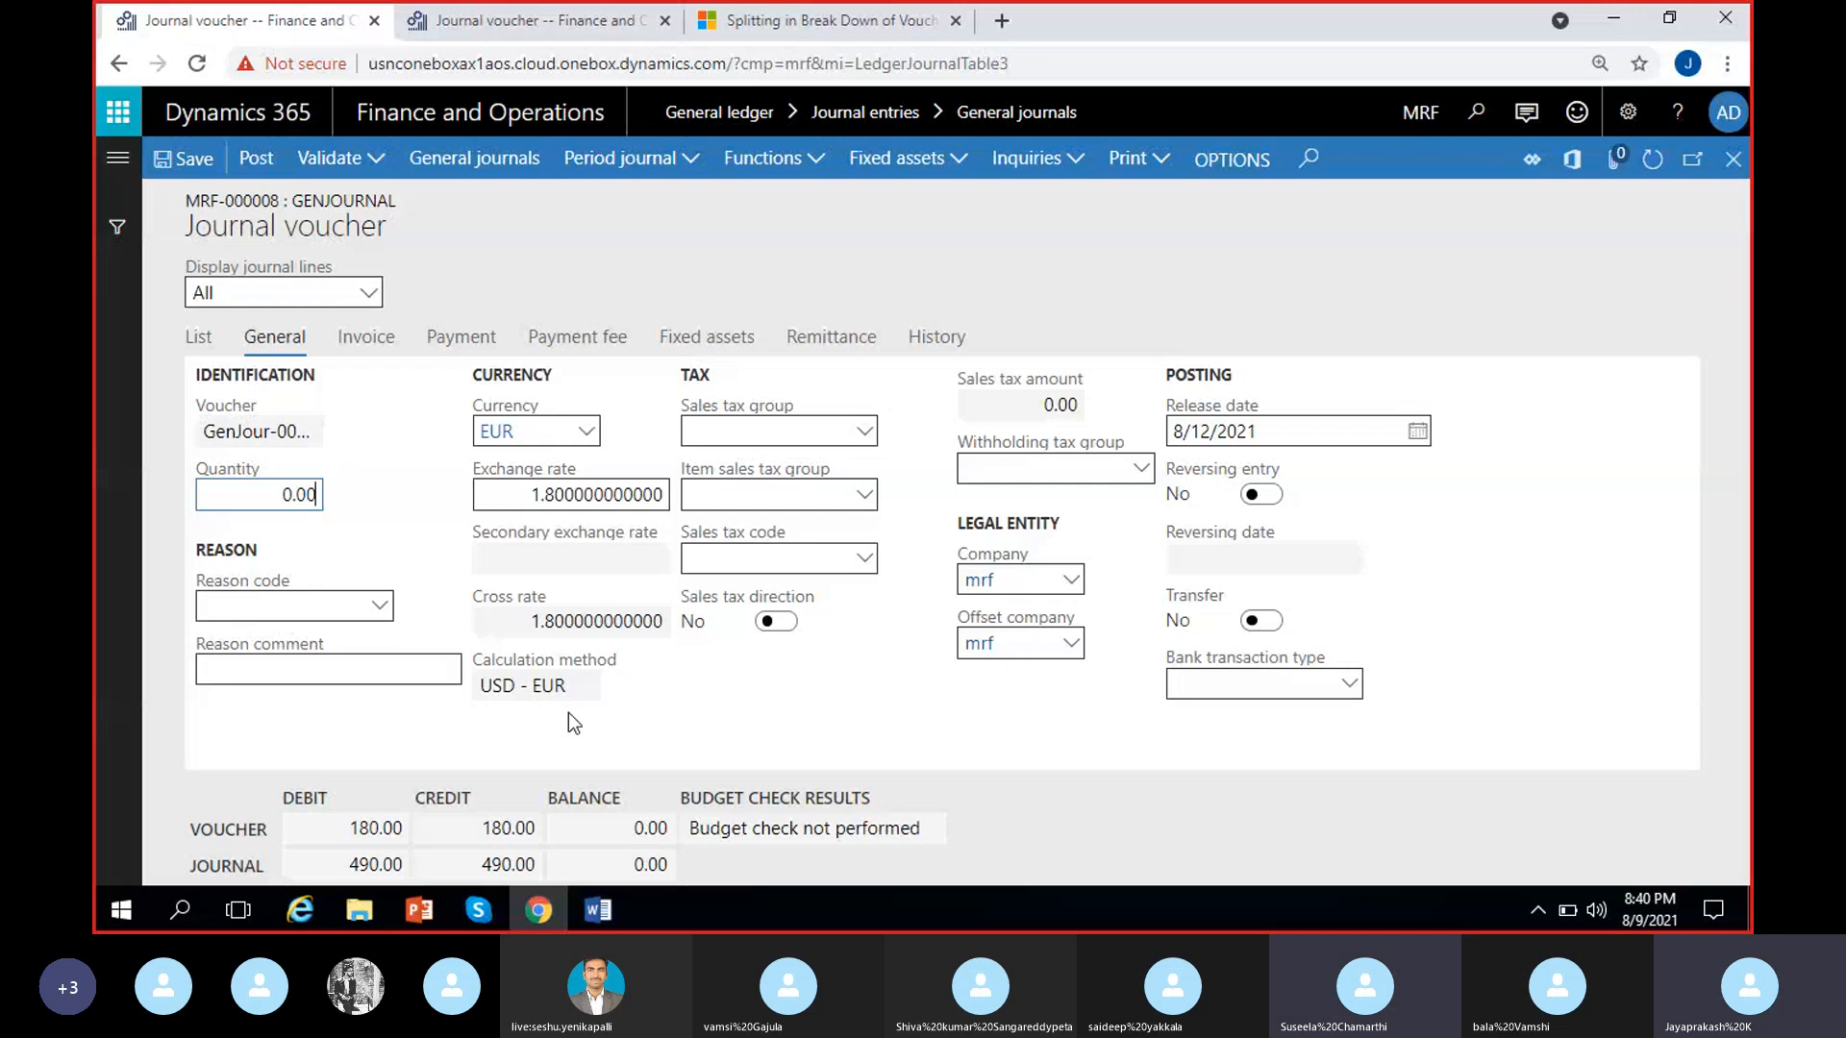
left_click(535, 560)
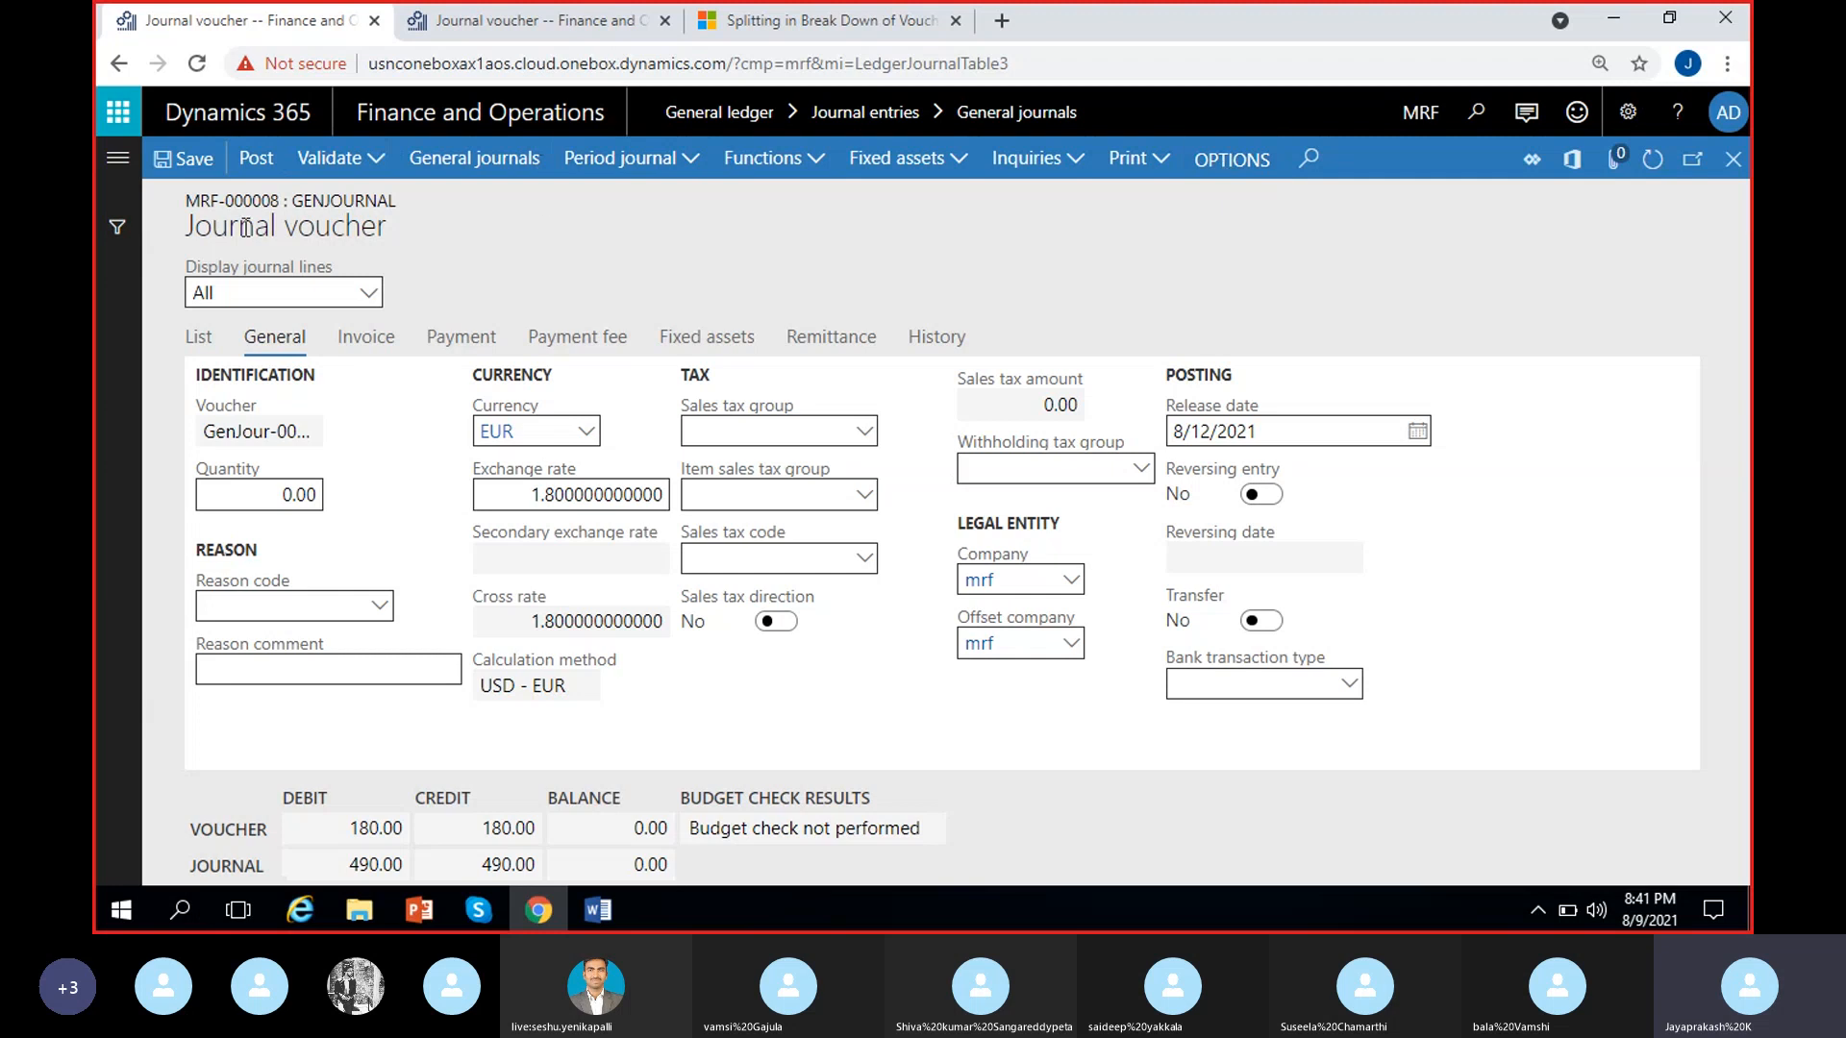
Save the voucher lines of journal MRF-000008 and validate the whole journal
left_click(197, 341)
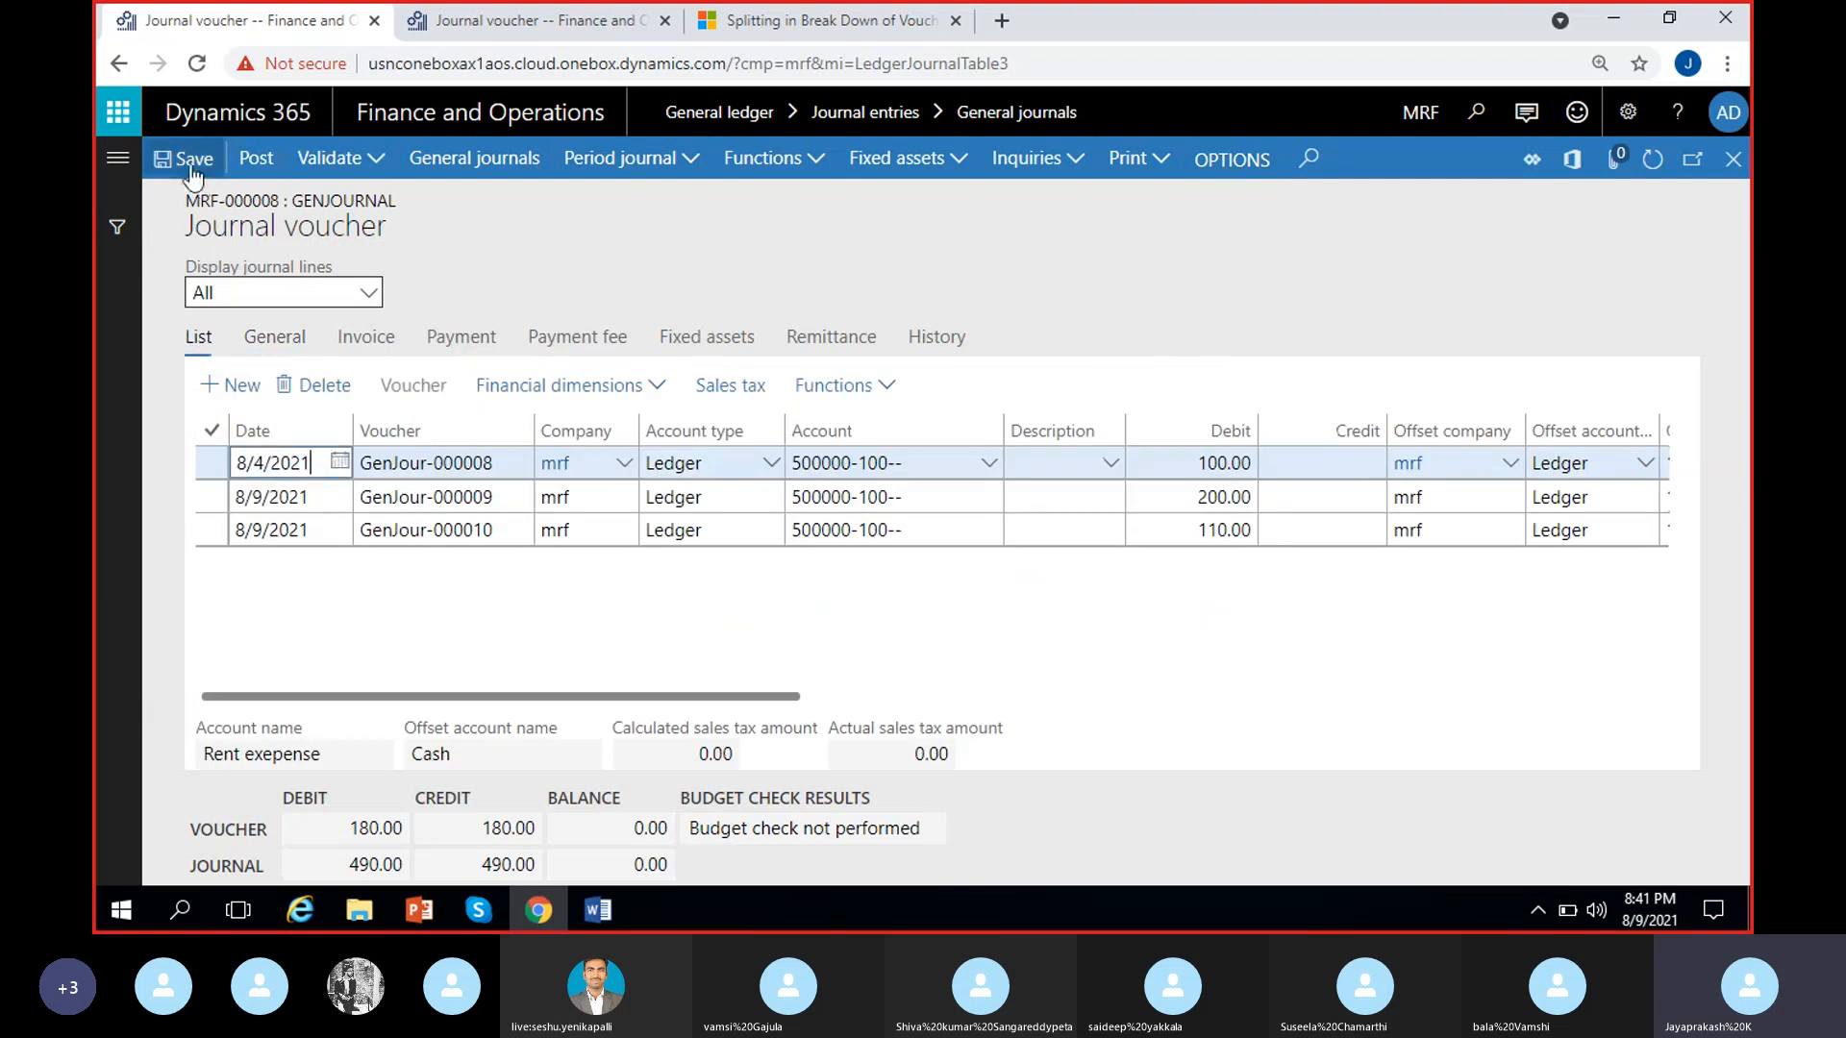
left_click(192, 165)
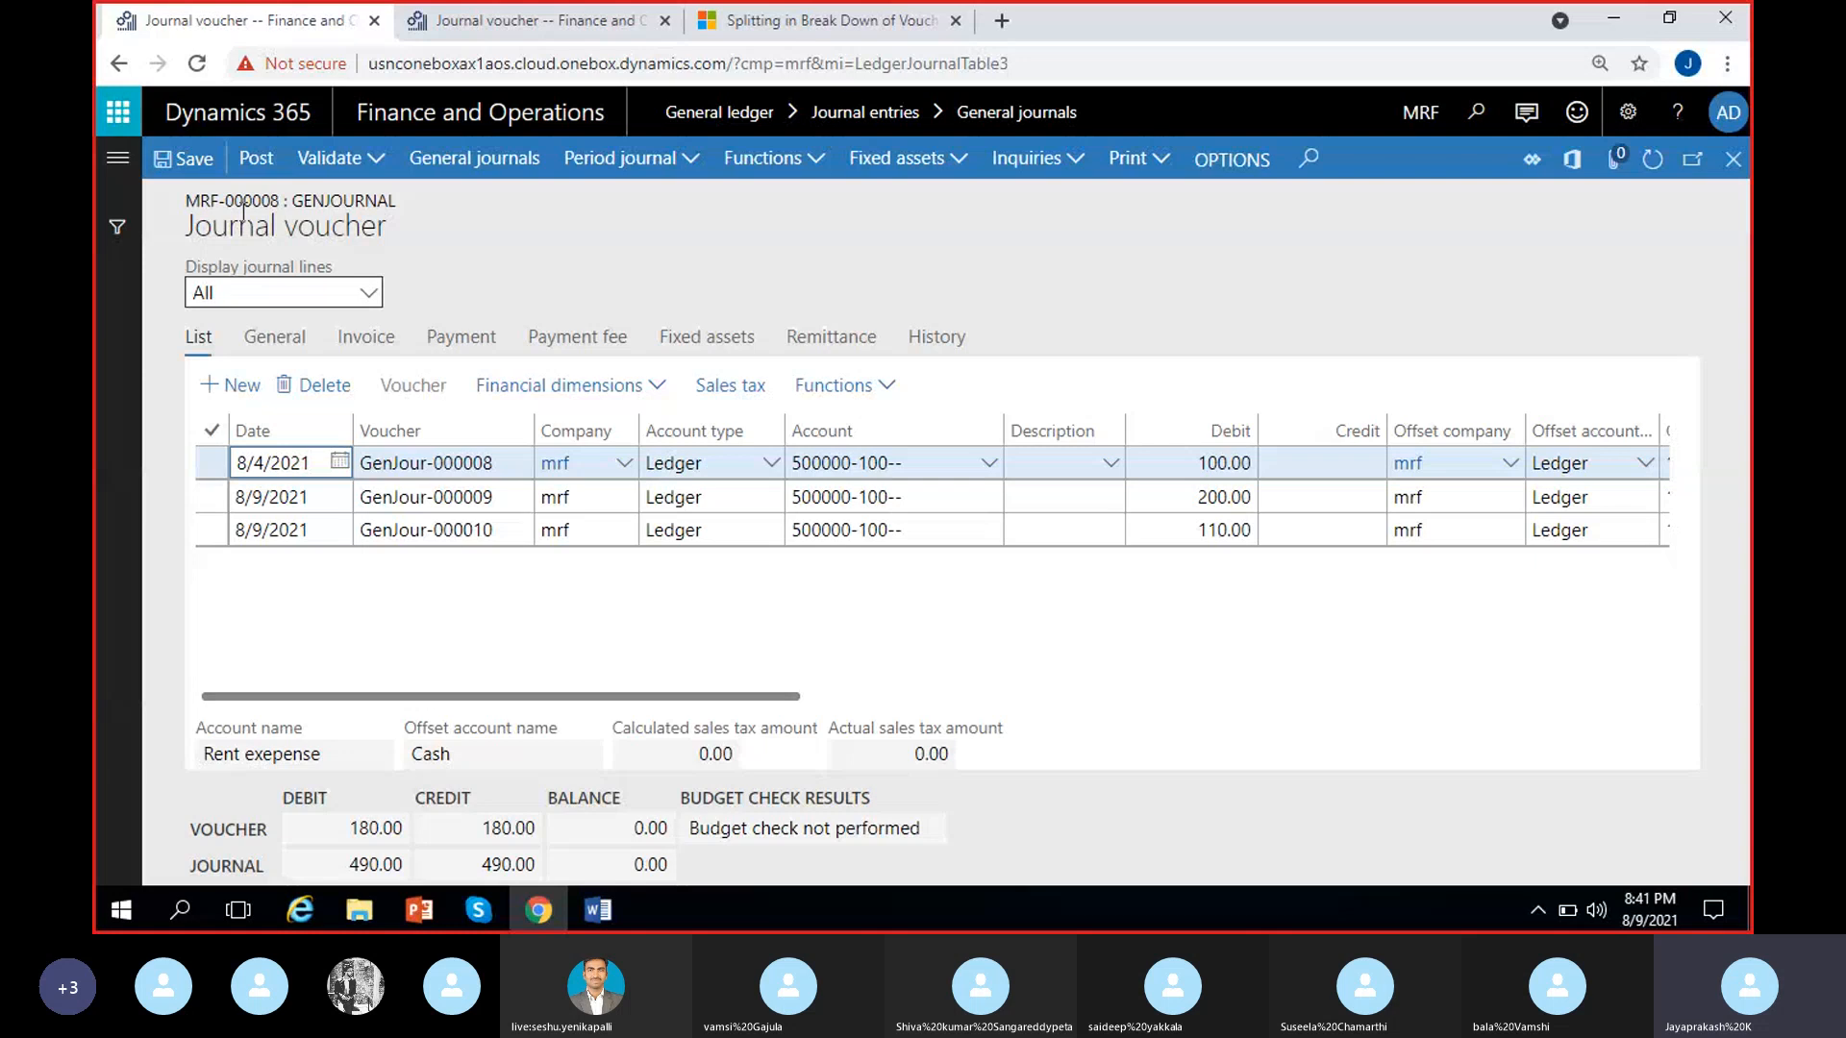
left_click(181, 164)
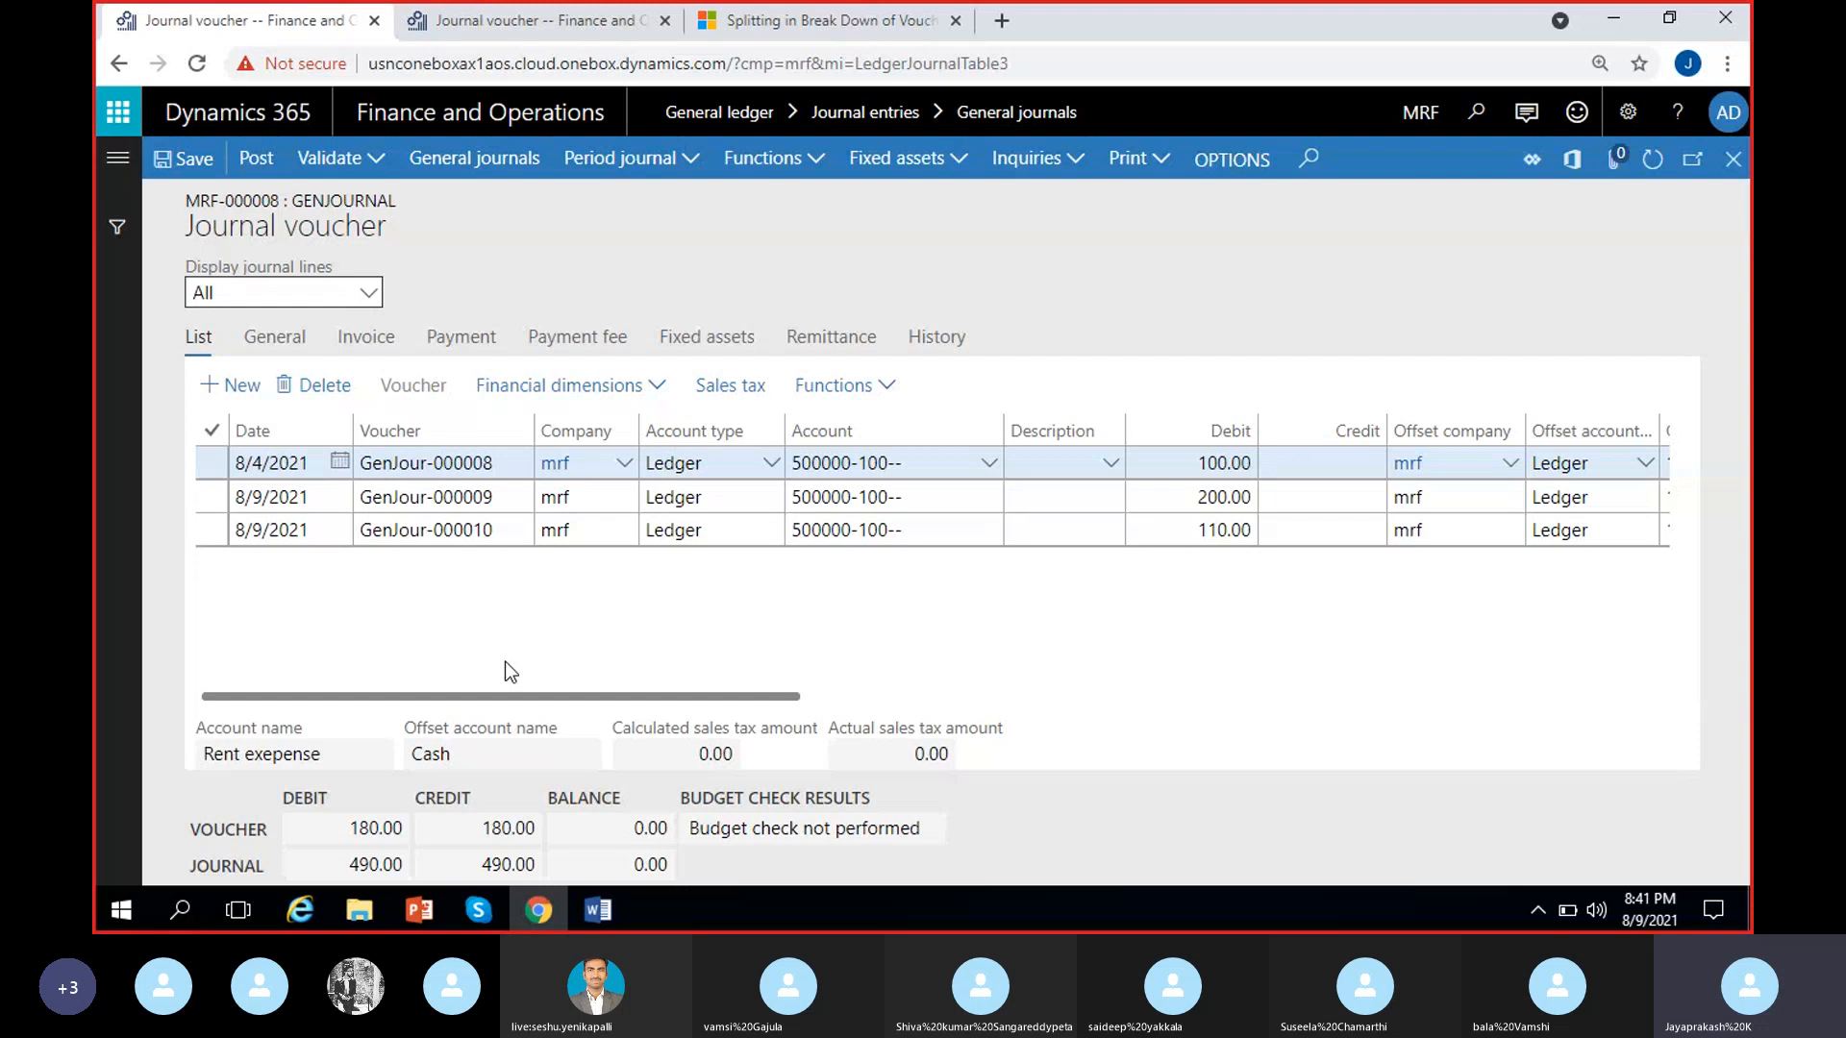
left_click(369, 169)
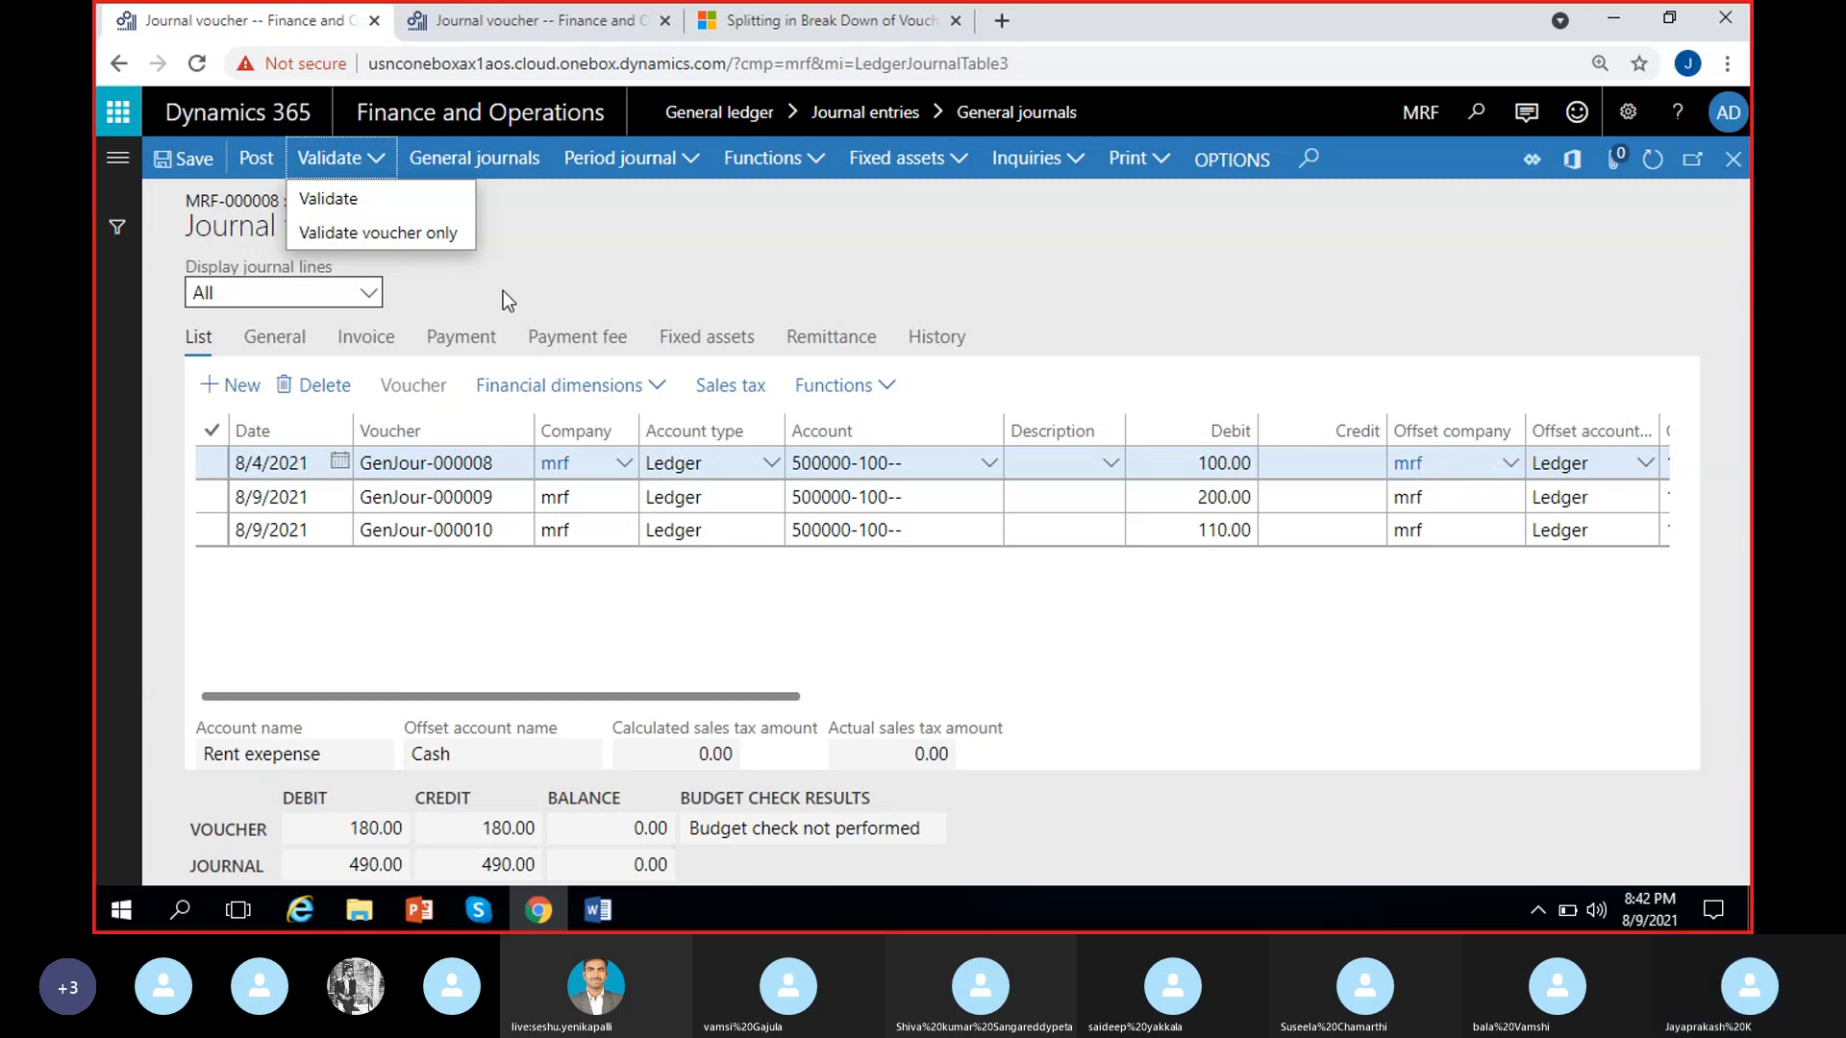
left_click(380, 203)
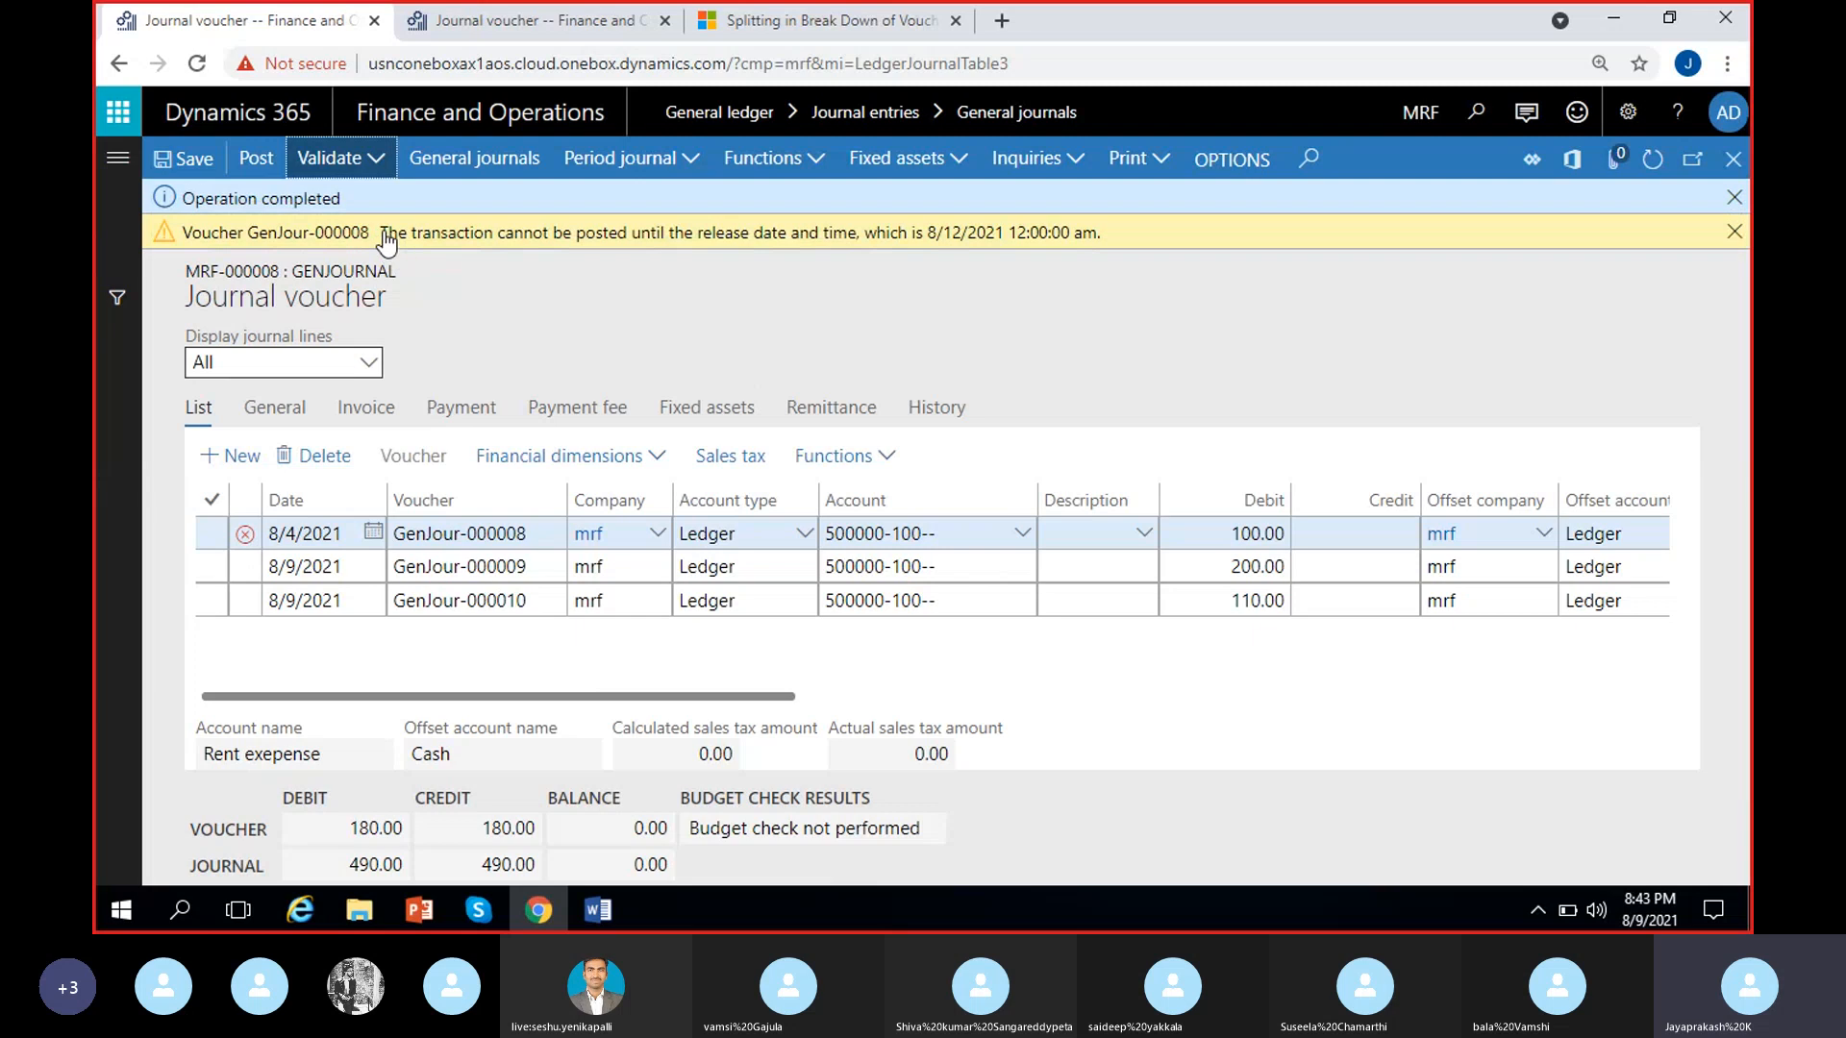
Examine the voucher number and release date in the validation warning and find the matching line in the voucher list
left_click_drag(383, 240, 1064, 227)
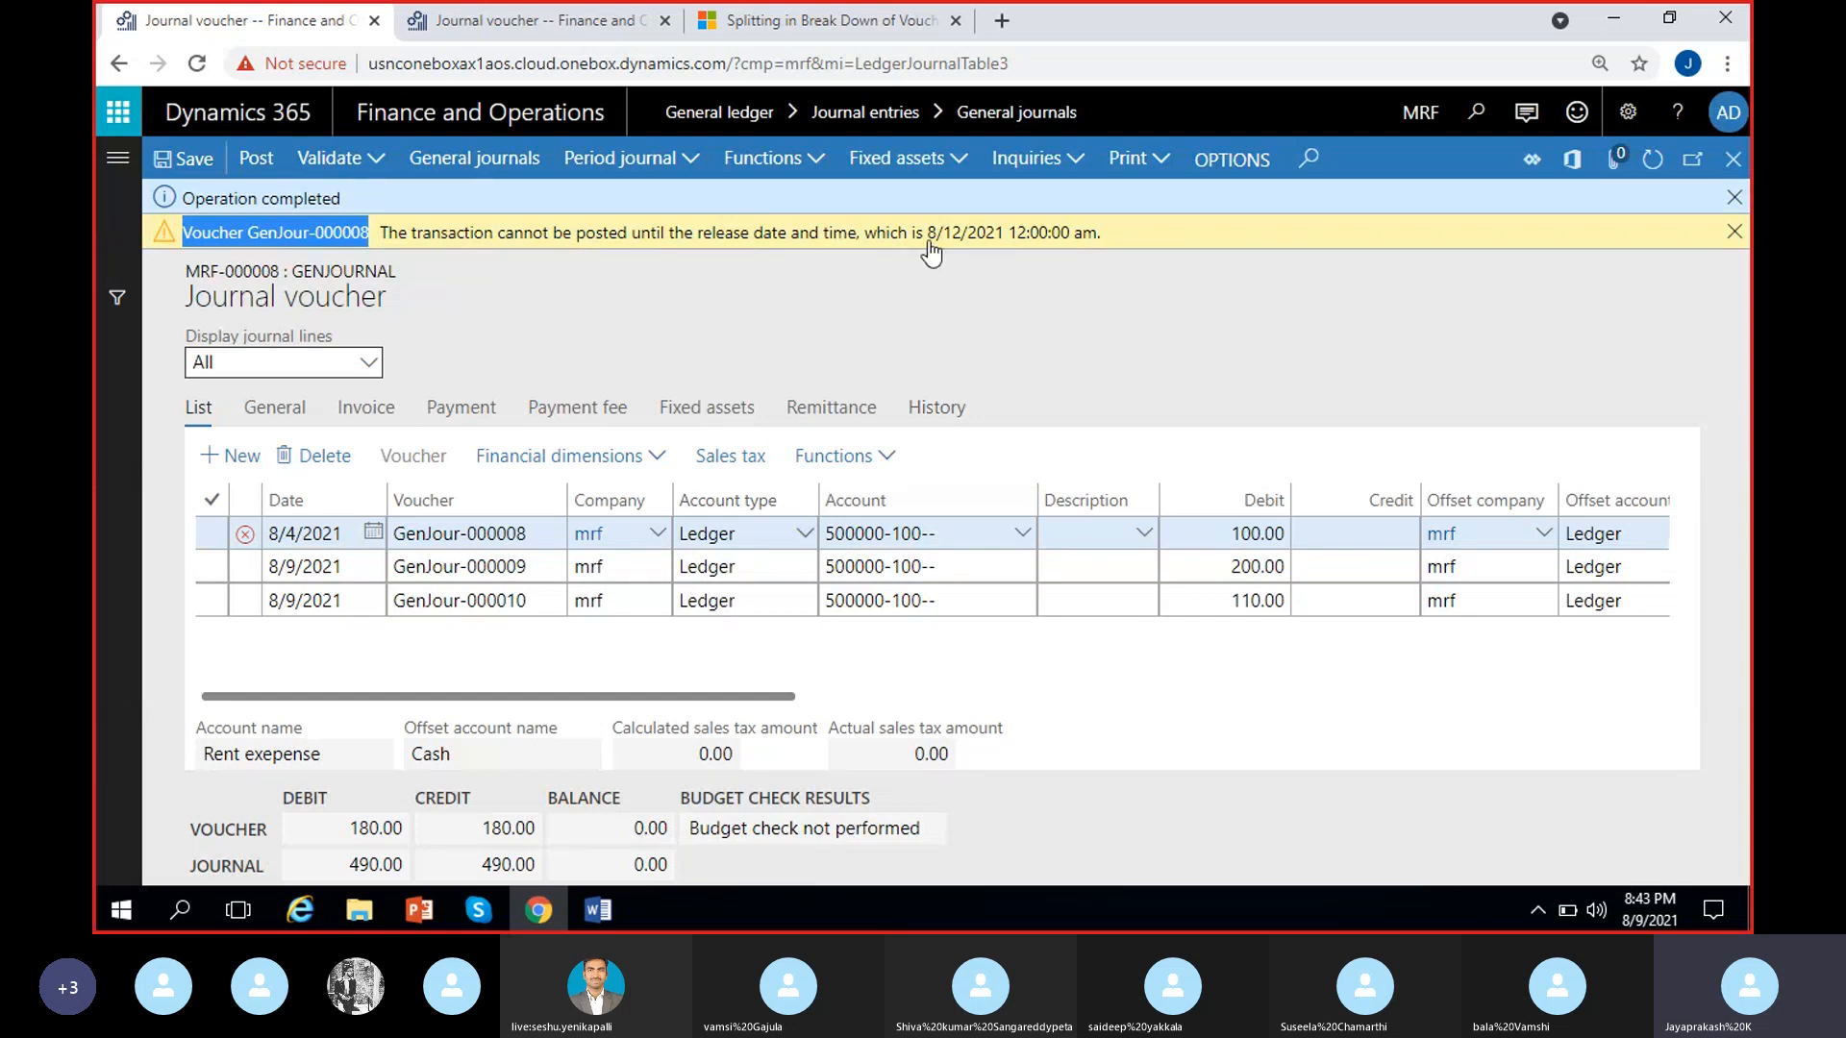
left_click_drag(928, 240, 1008, 248)
left_click(1009, 303)
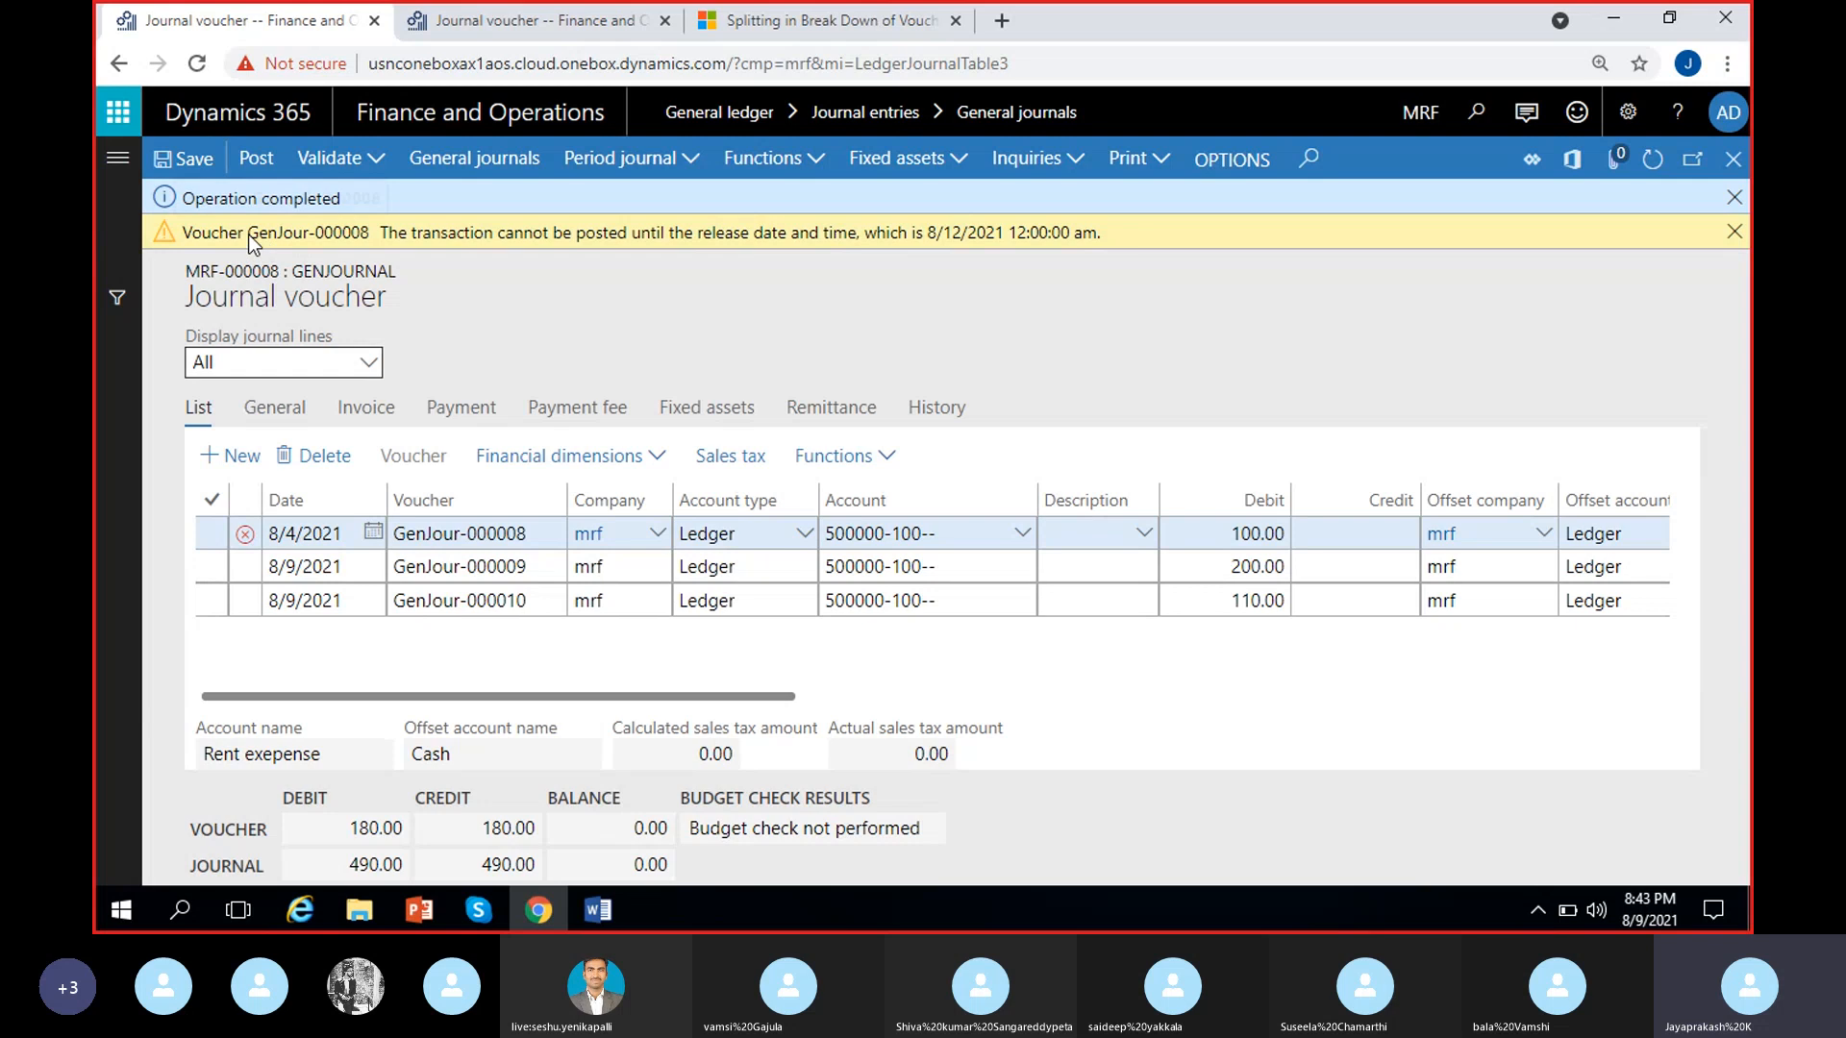
left_click_drag(249, 235, 371, 245)
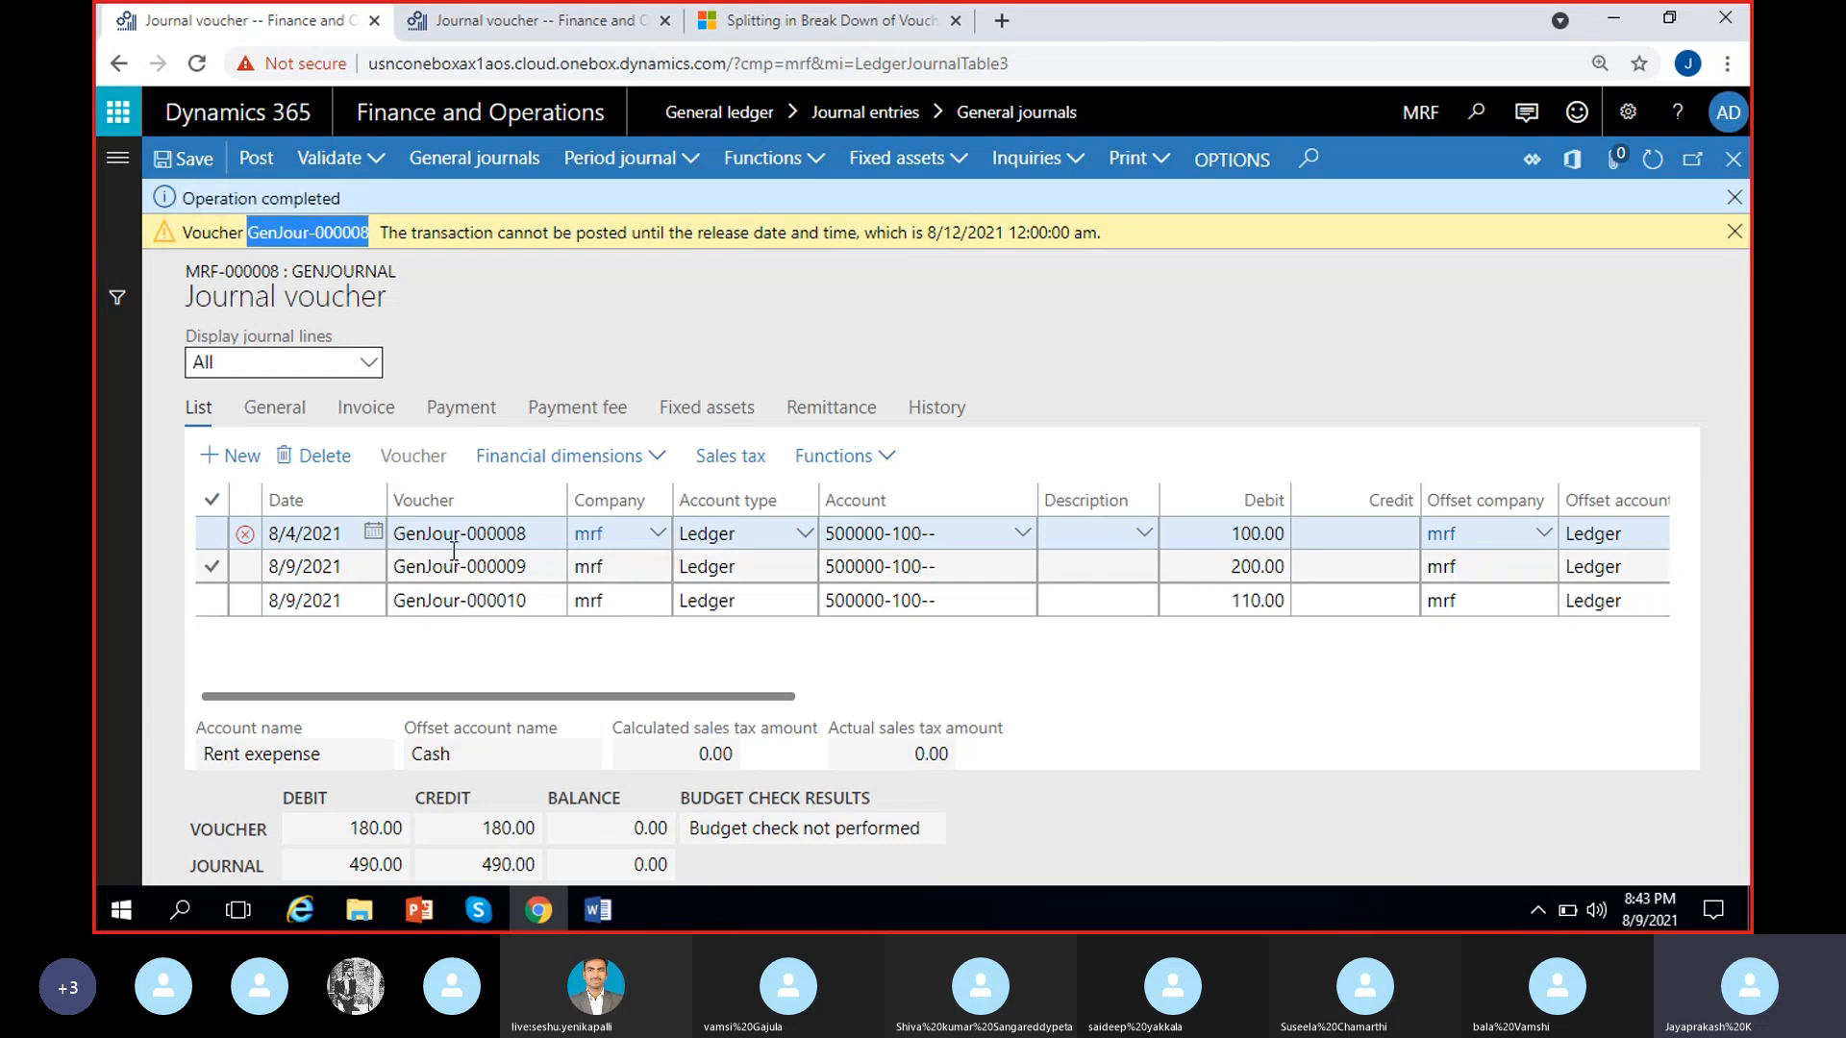
left_click_drag(536, 537, 370, 541)
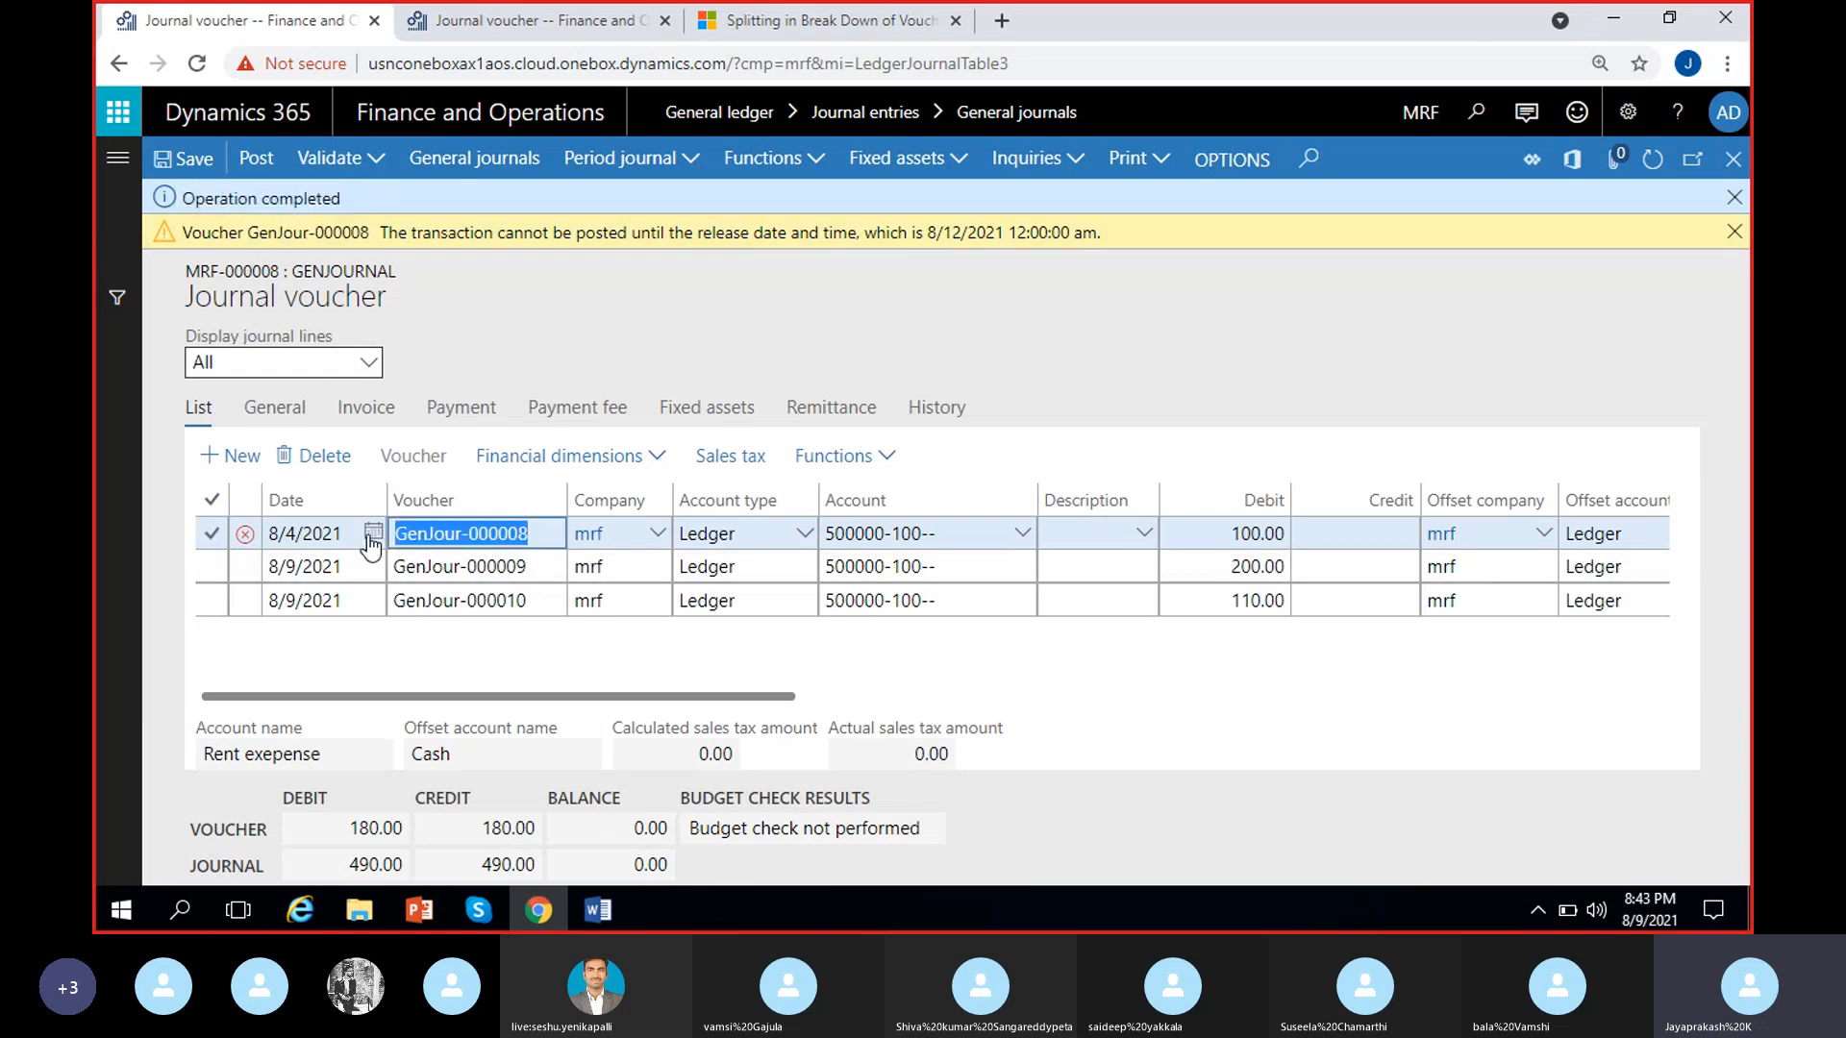
left_click(536, 532)
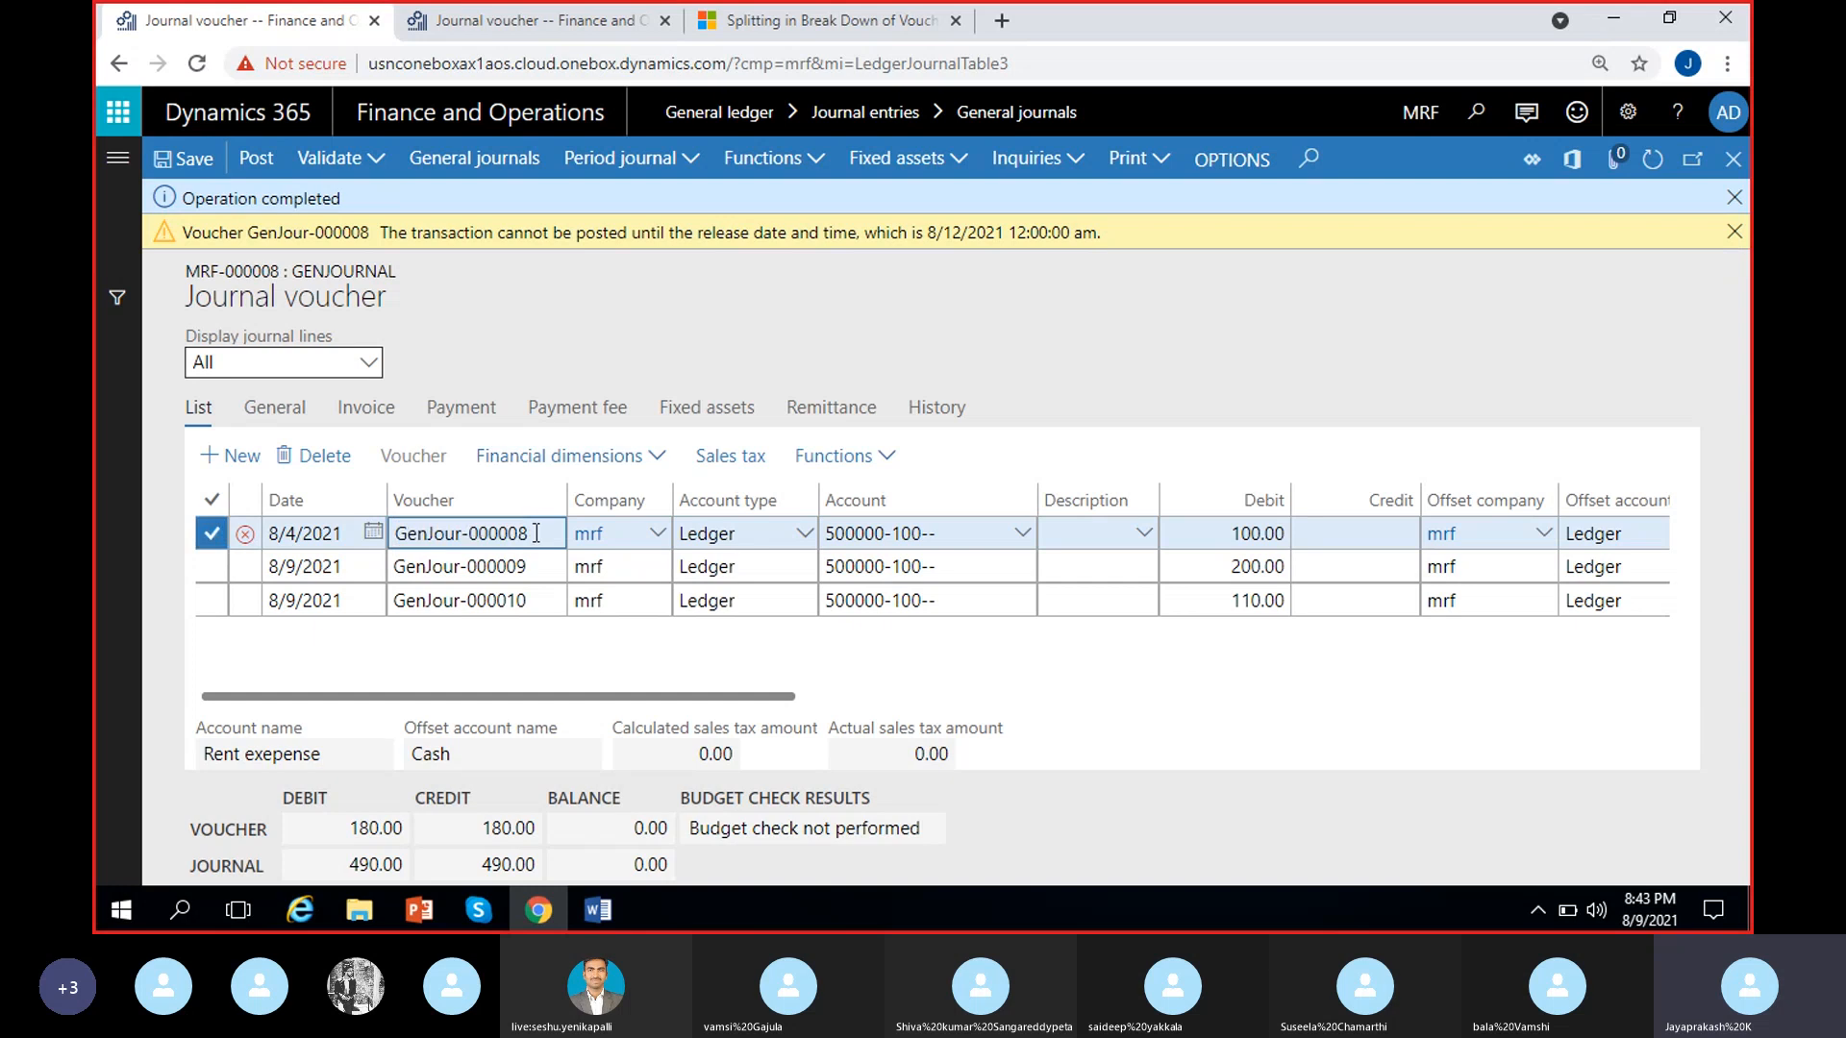
Clear the release date of the GenJour-000008 line and dismiss the validation messages
left_click(267, 408)
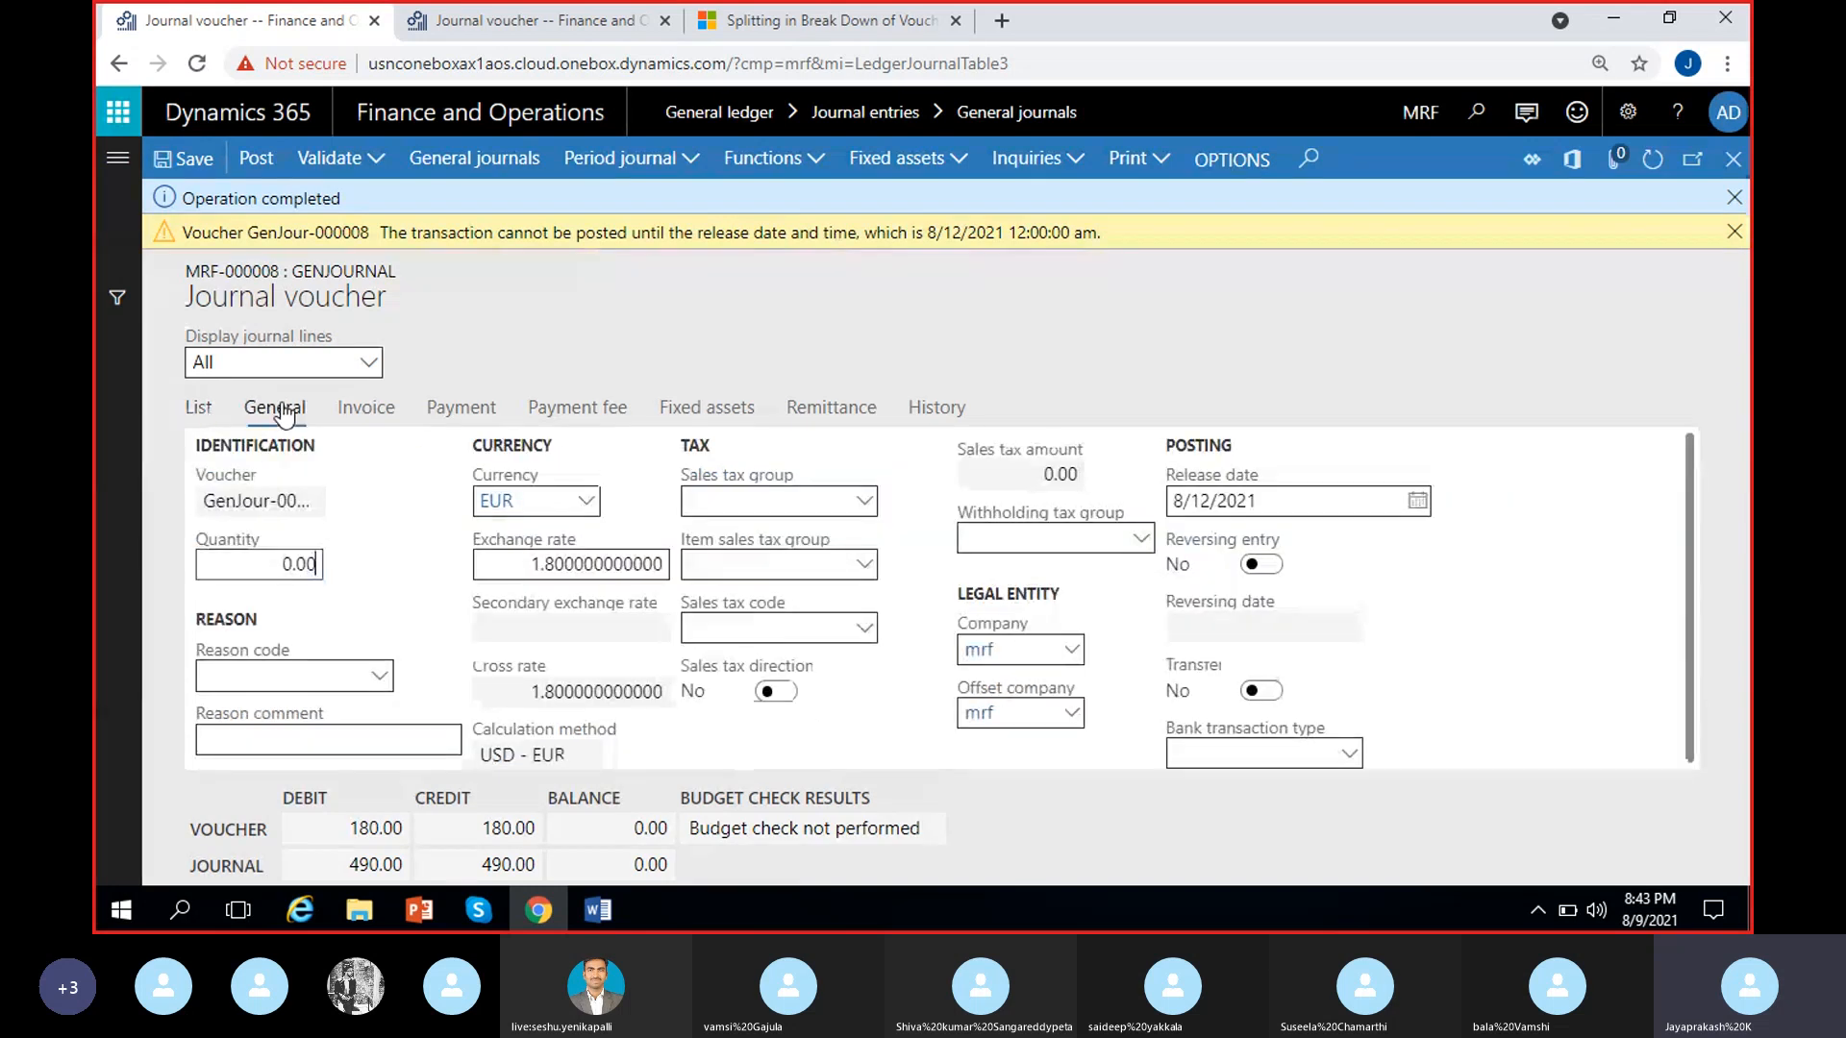
left_click(1417, 500)
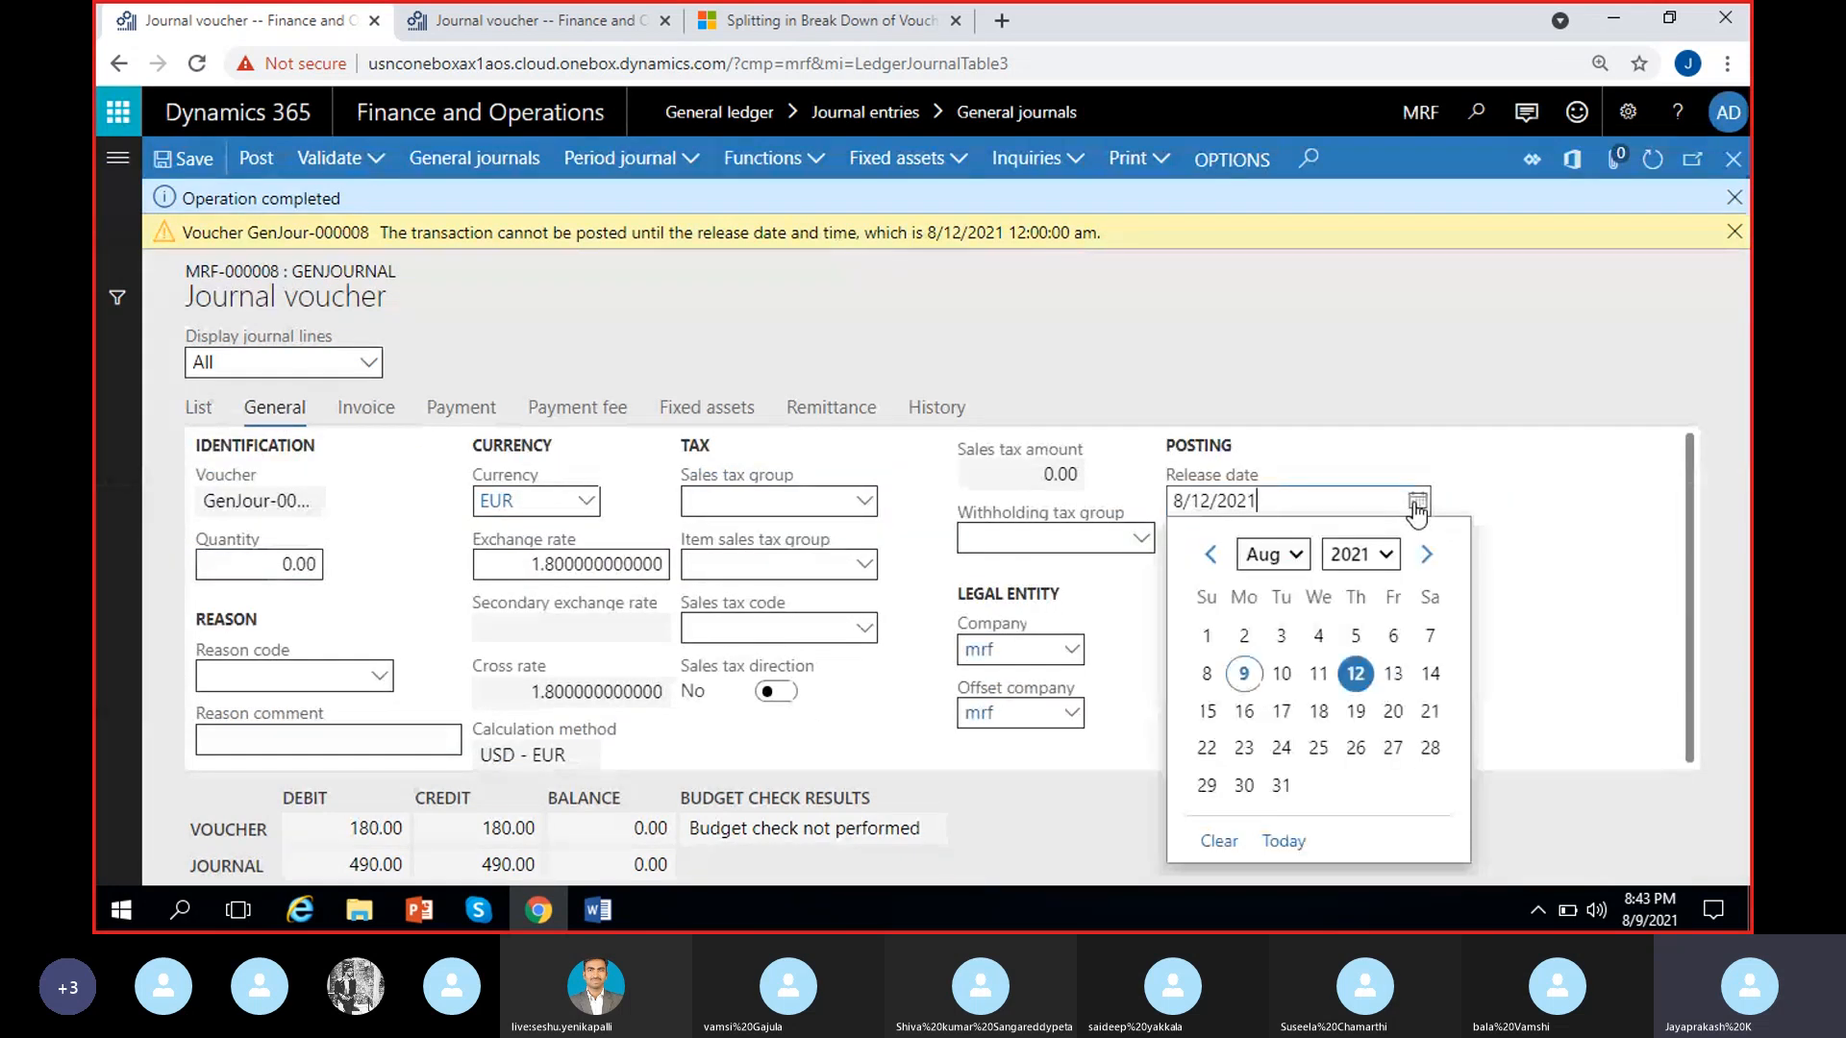
key("ctrl+a")
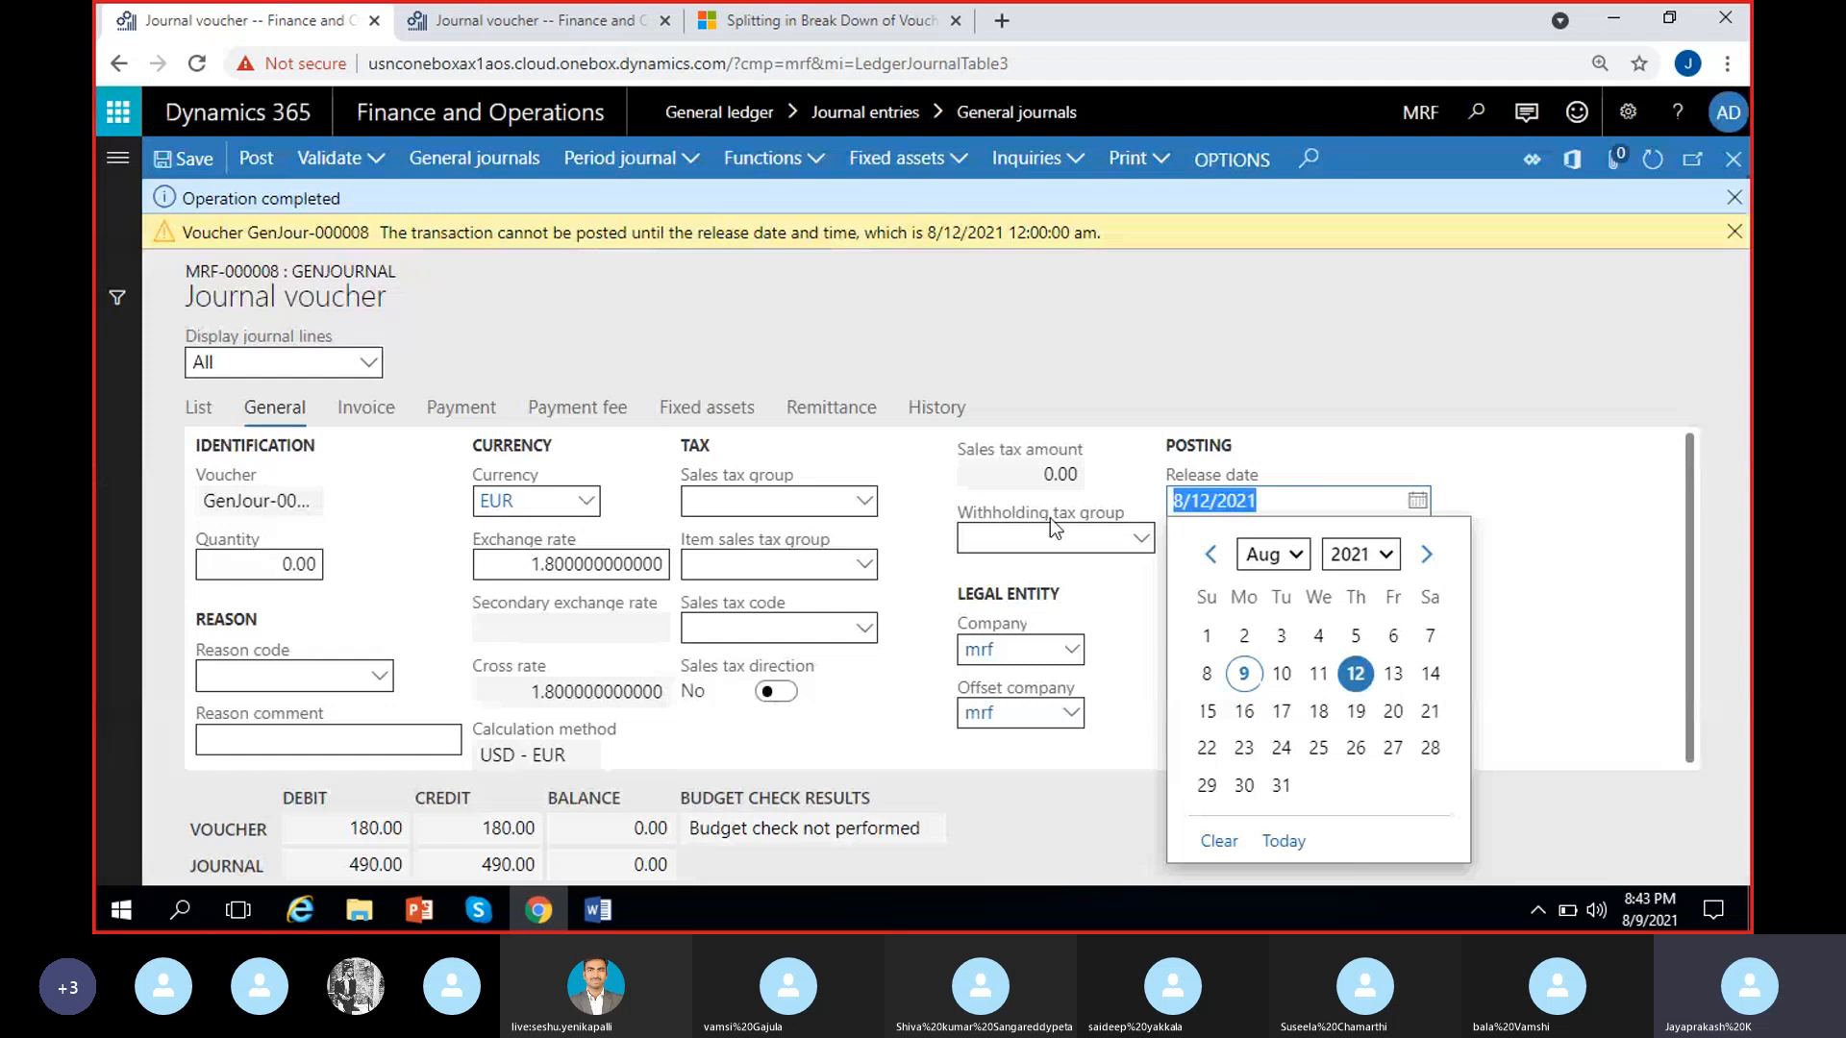
key("BackSpace")
left_click(1530, 580)
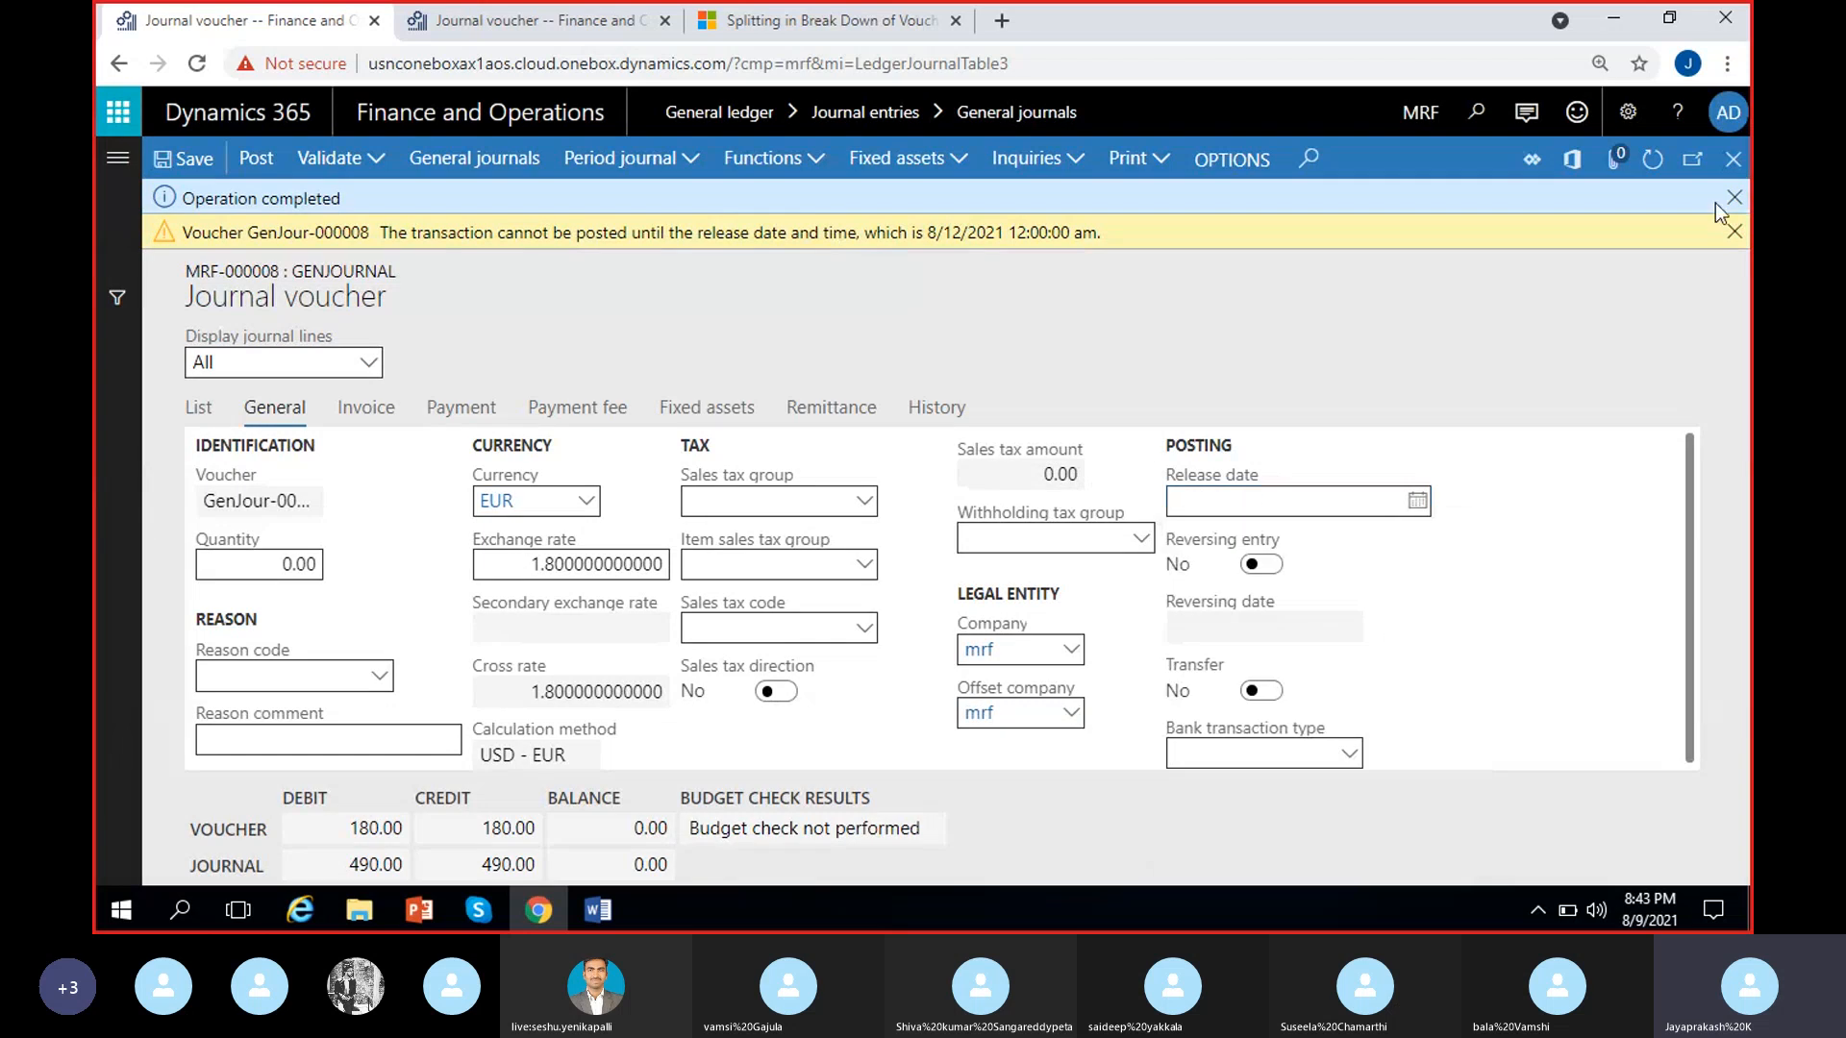
left_click(1729, 233)
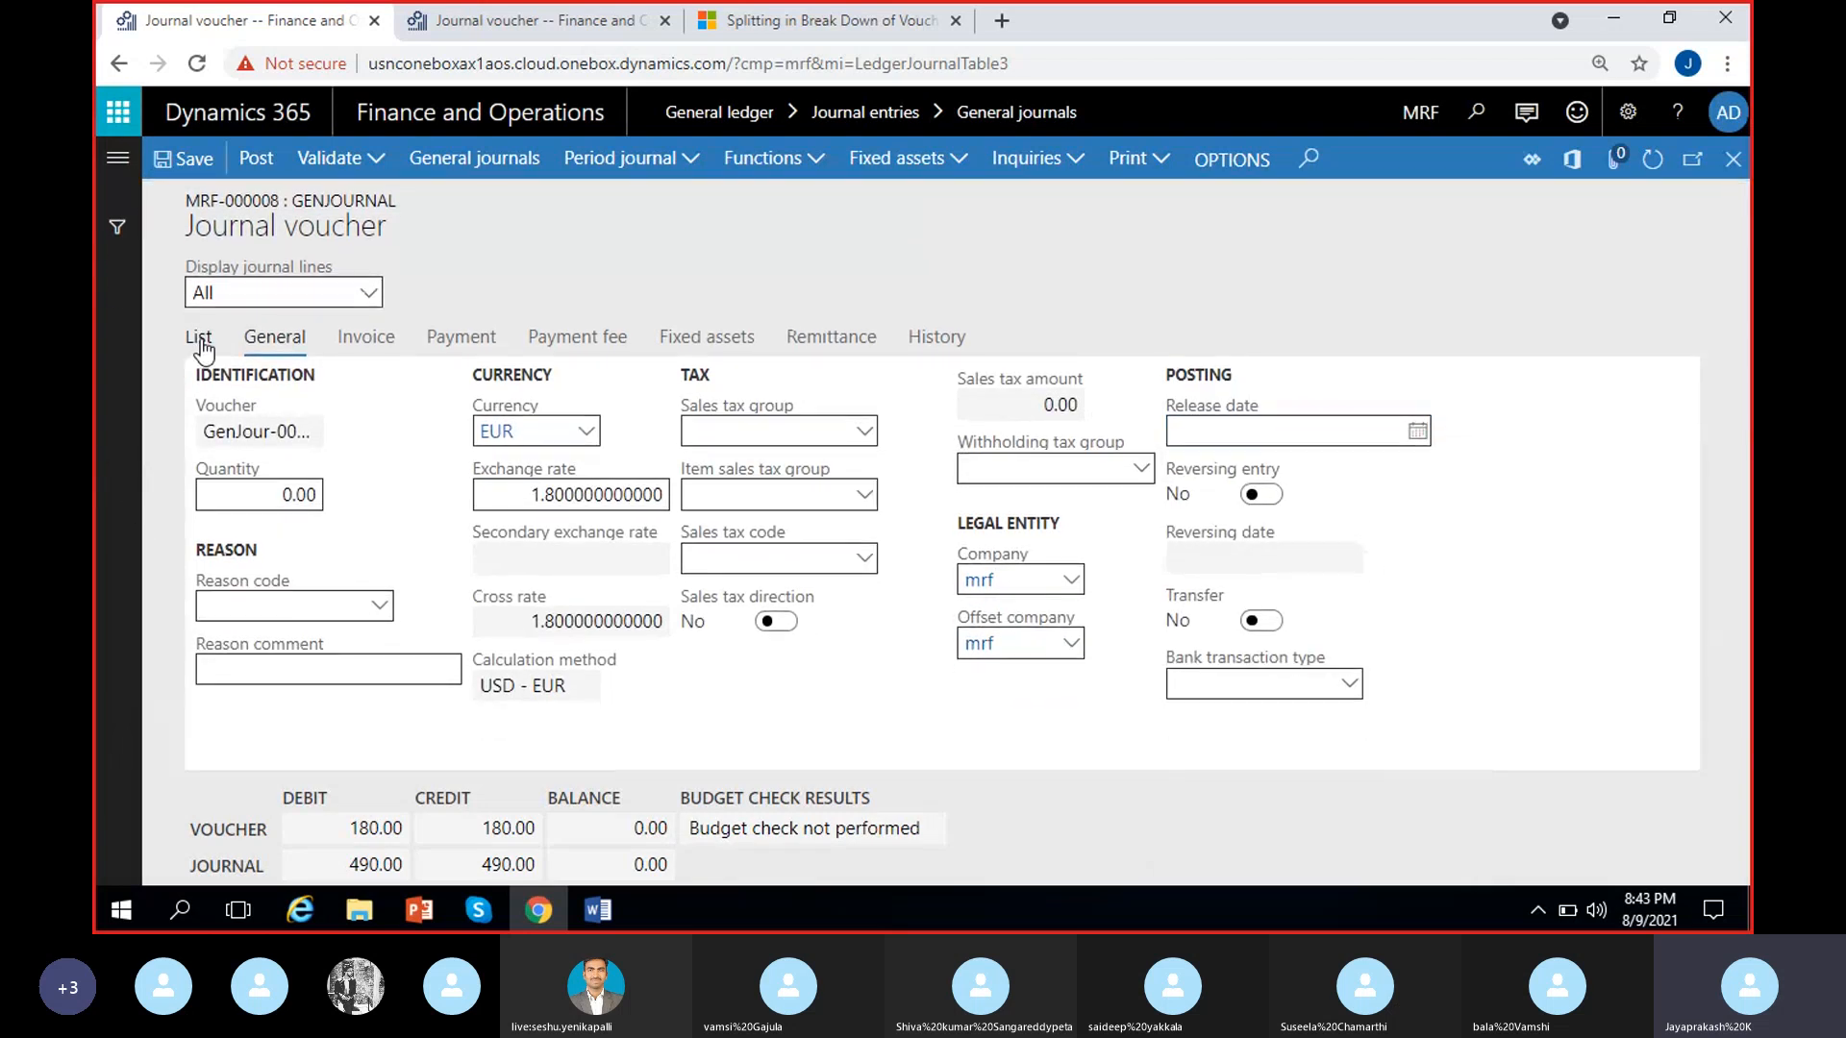
Validate journal MRF-000008 again from the line list and dismiss the resulting message
left_click(202, 335)
left_click(379, 158)
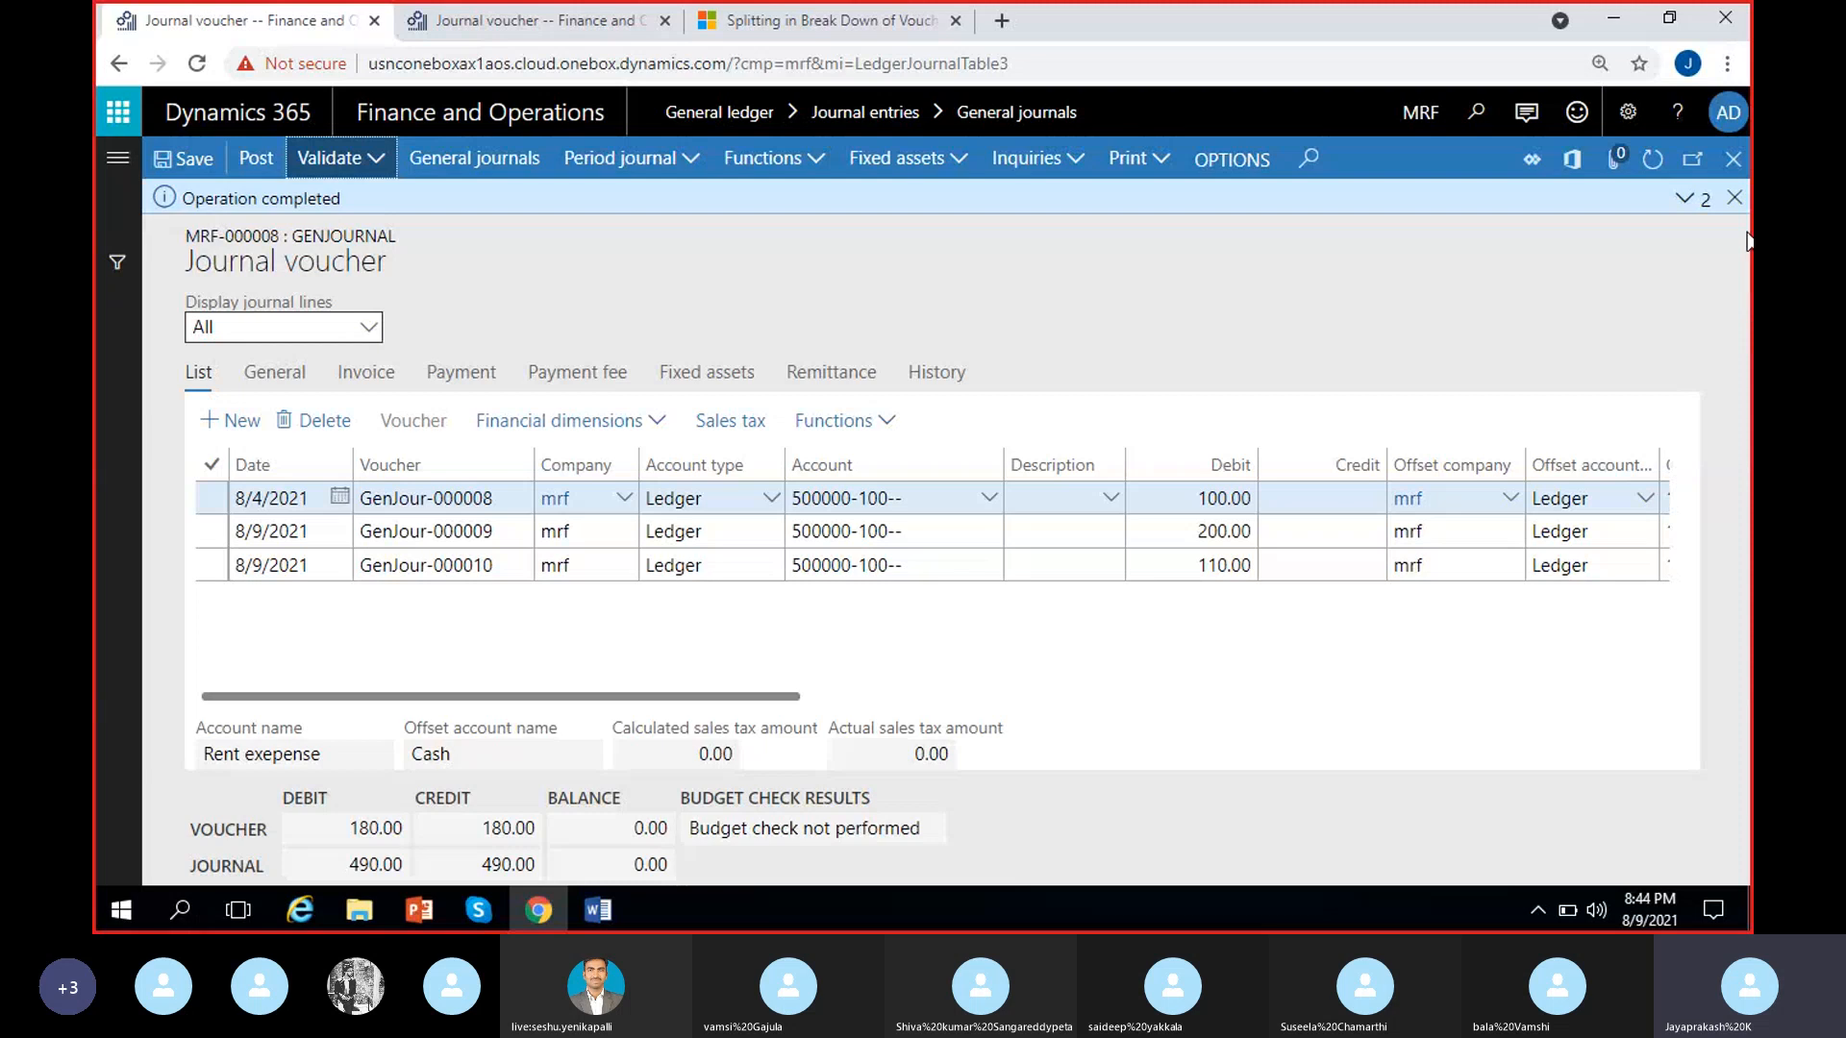
left_click(1734, 197)
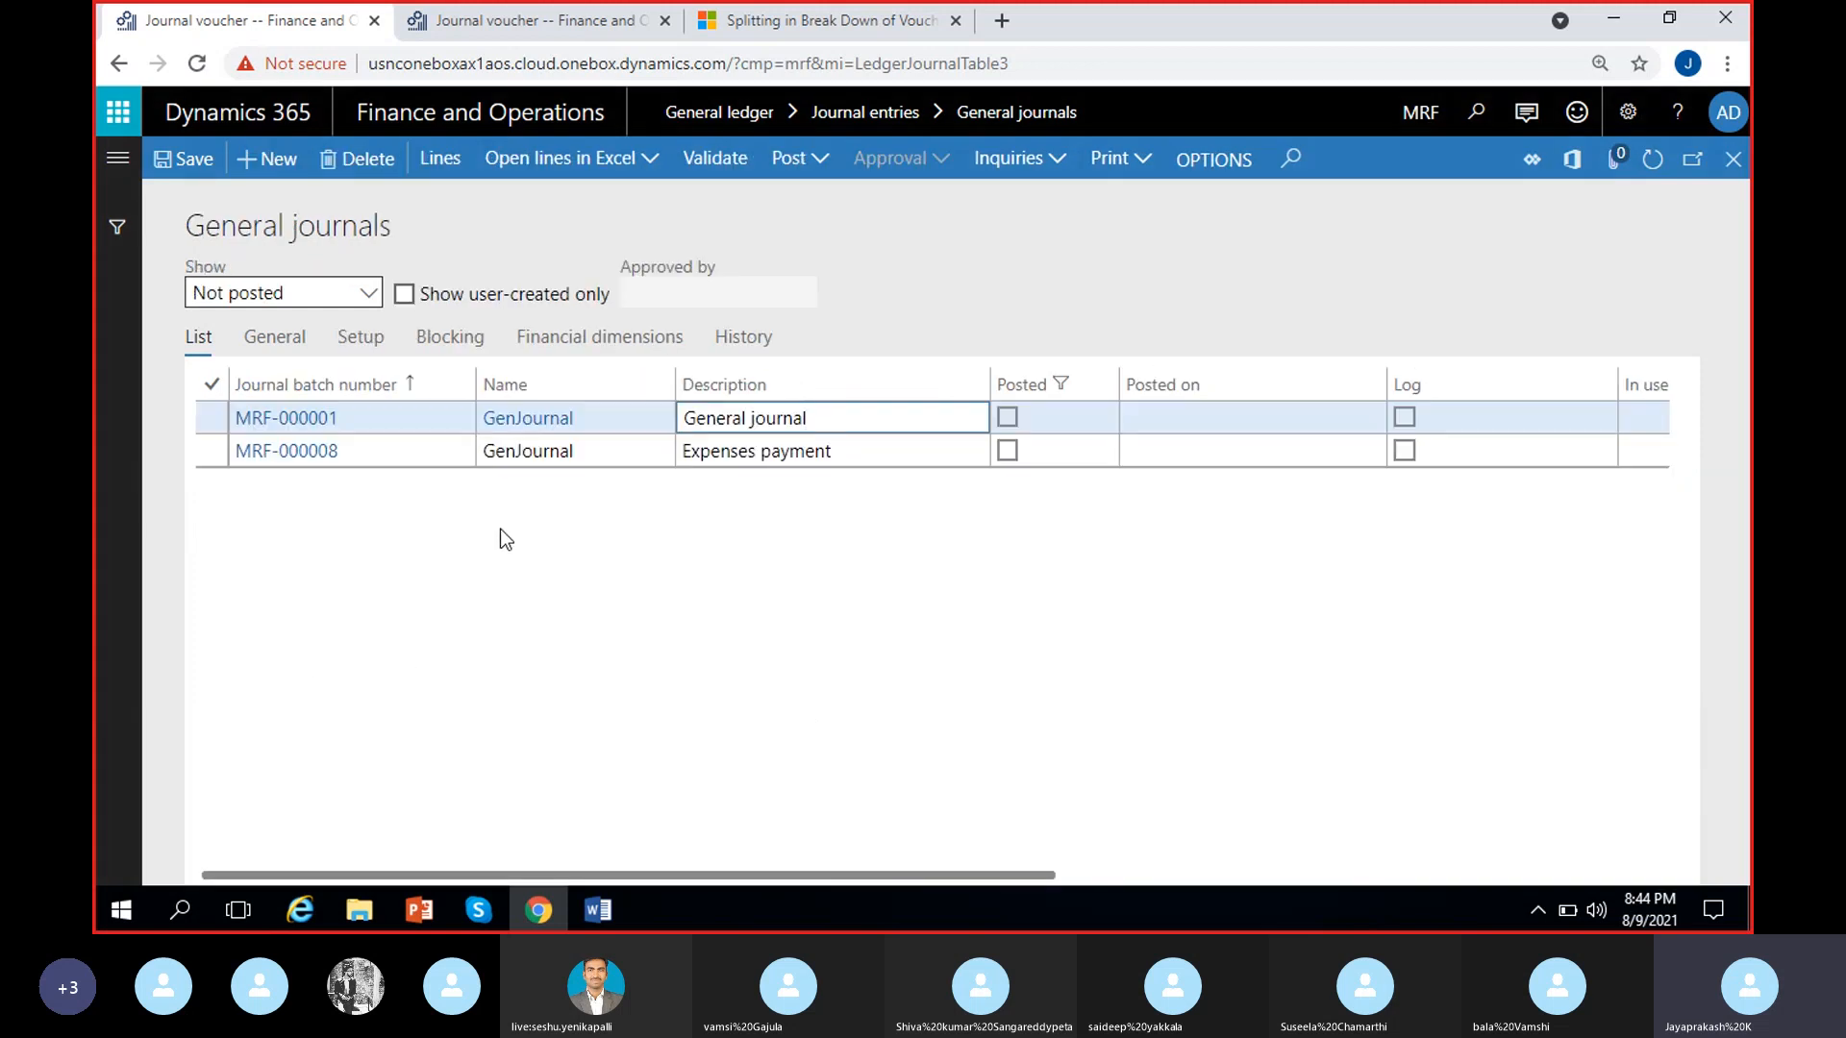
Check the voucher lines of journal MRF-000001 and close them again
left_click(450, 165)
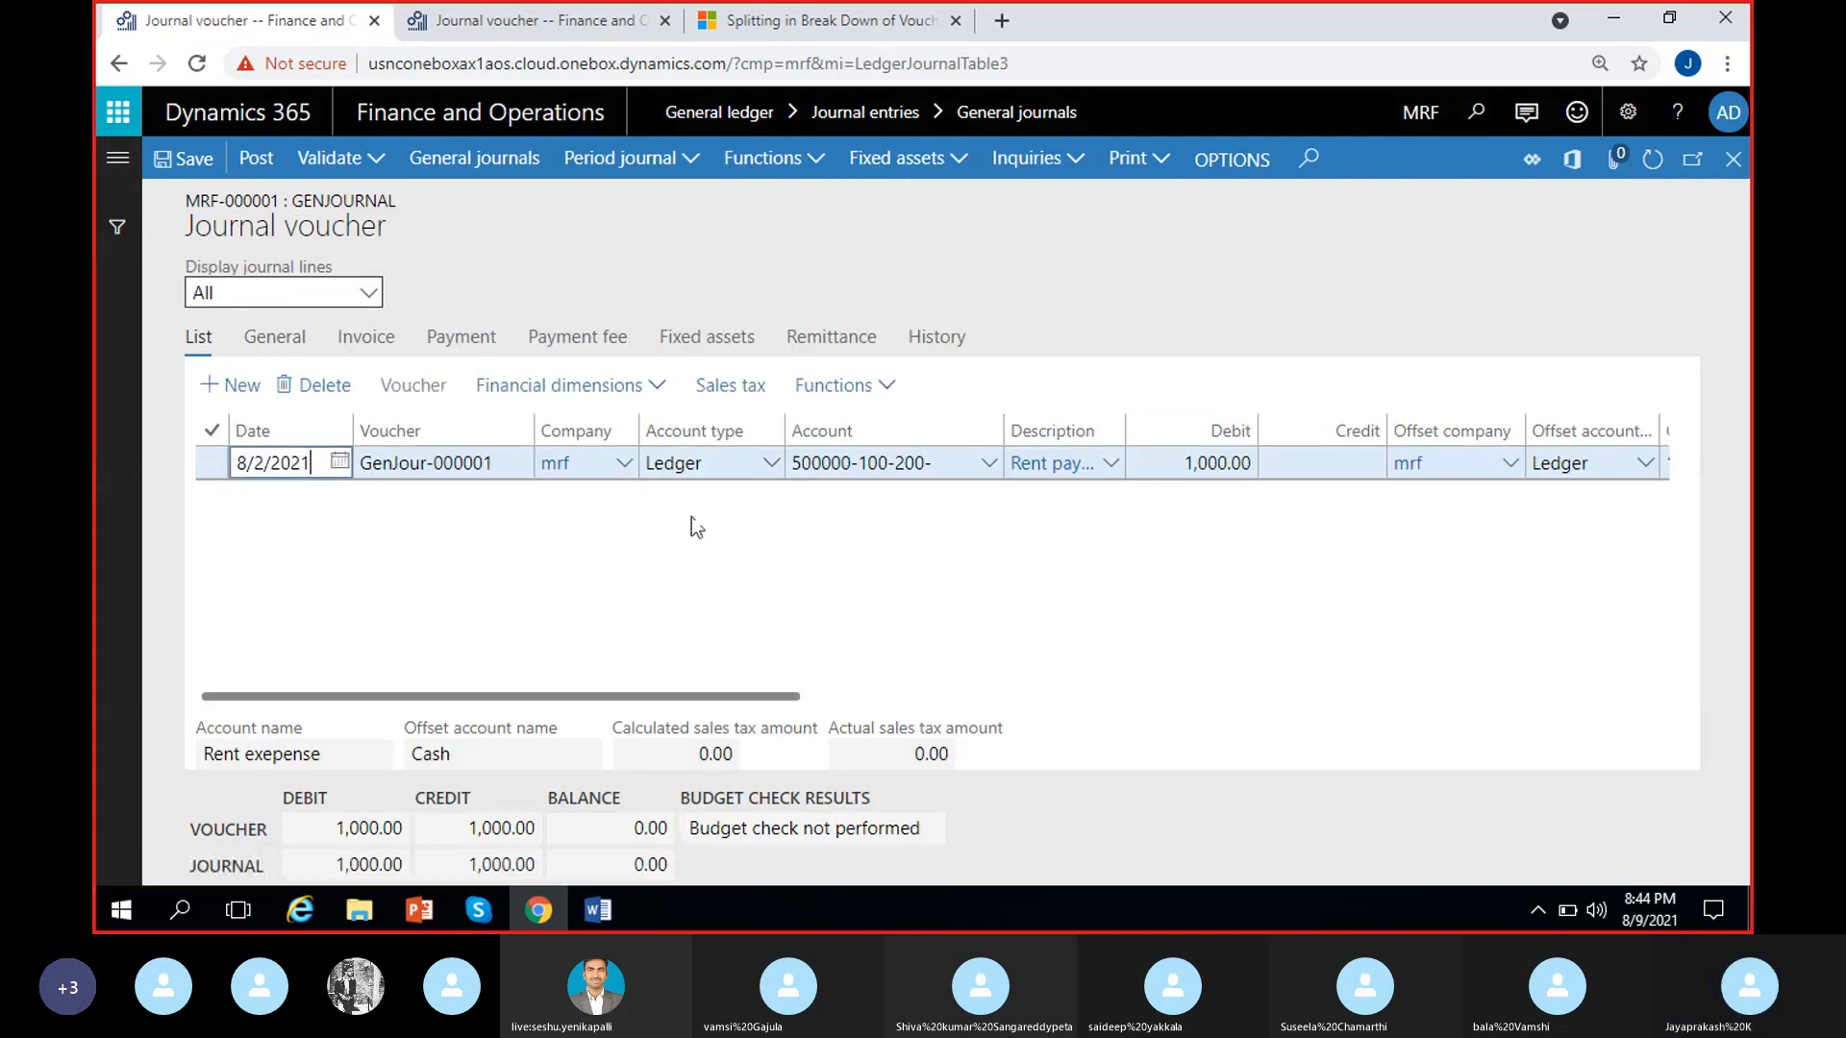
left_click(1733, 159)
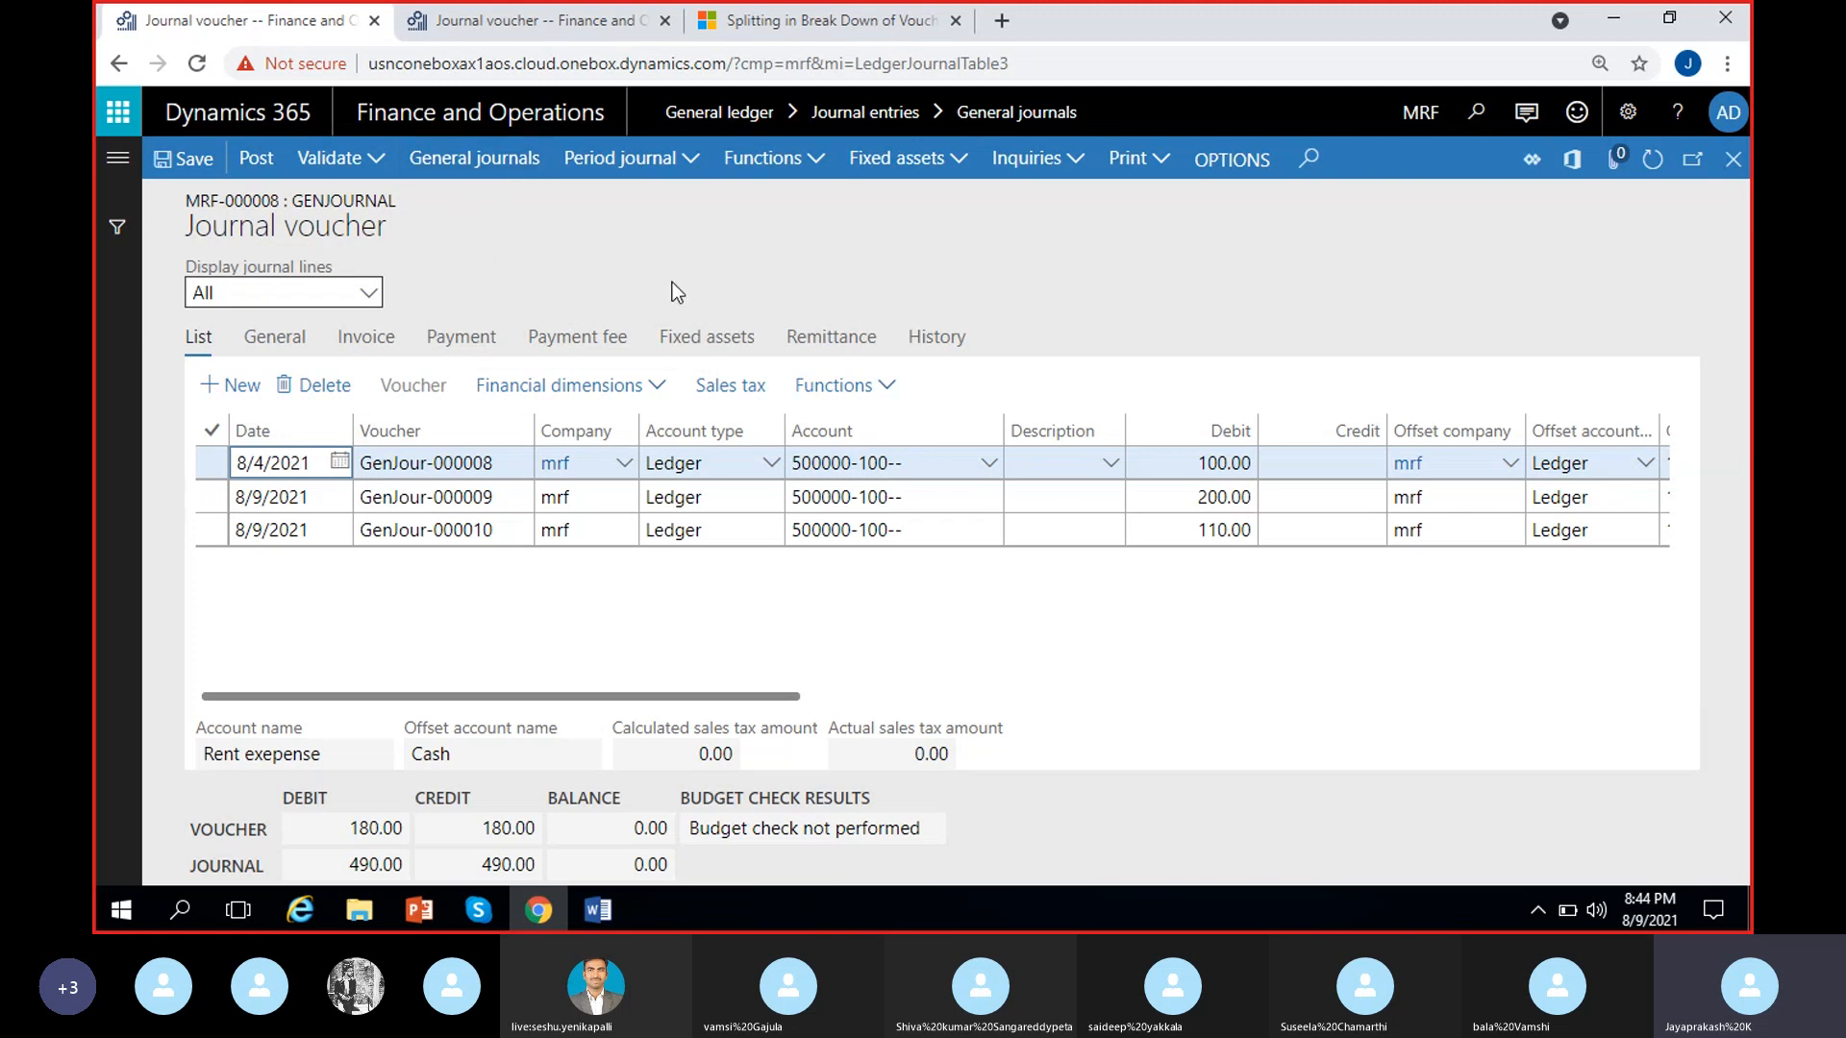
Review the period journal options and the journal functions available for MRF-000008
left_click(697, 169)
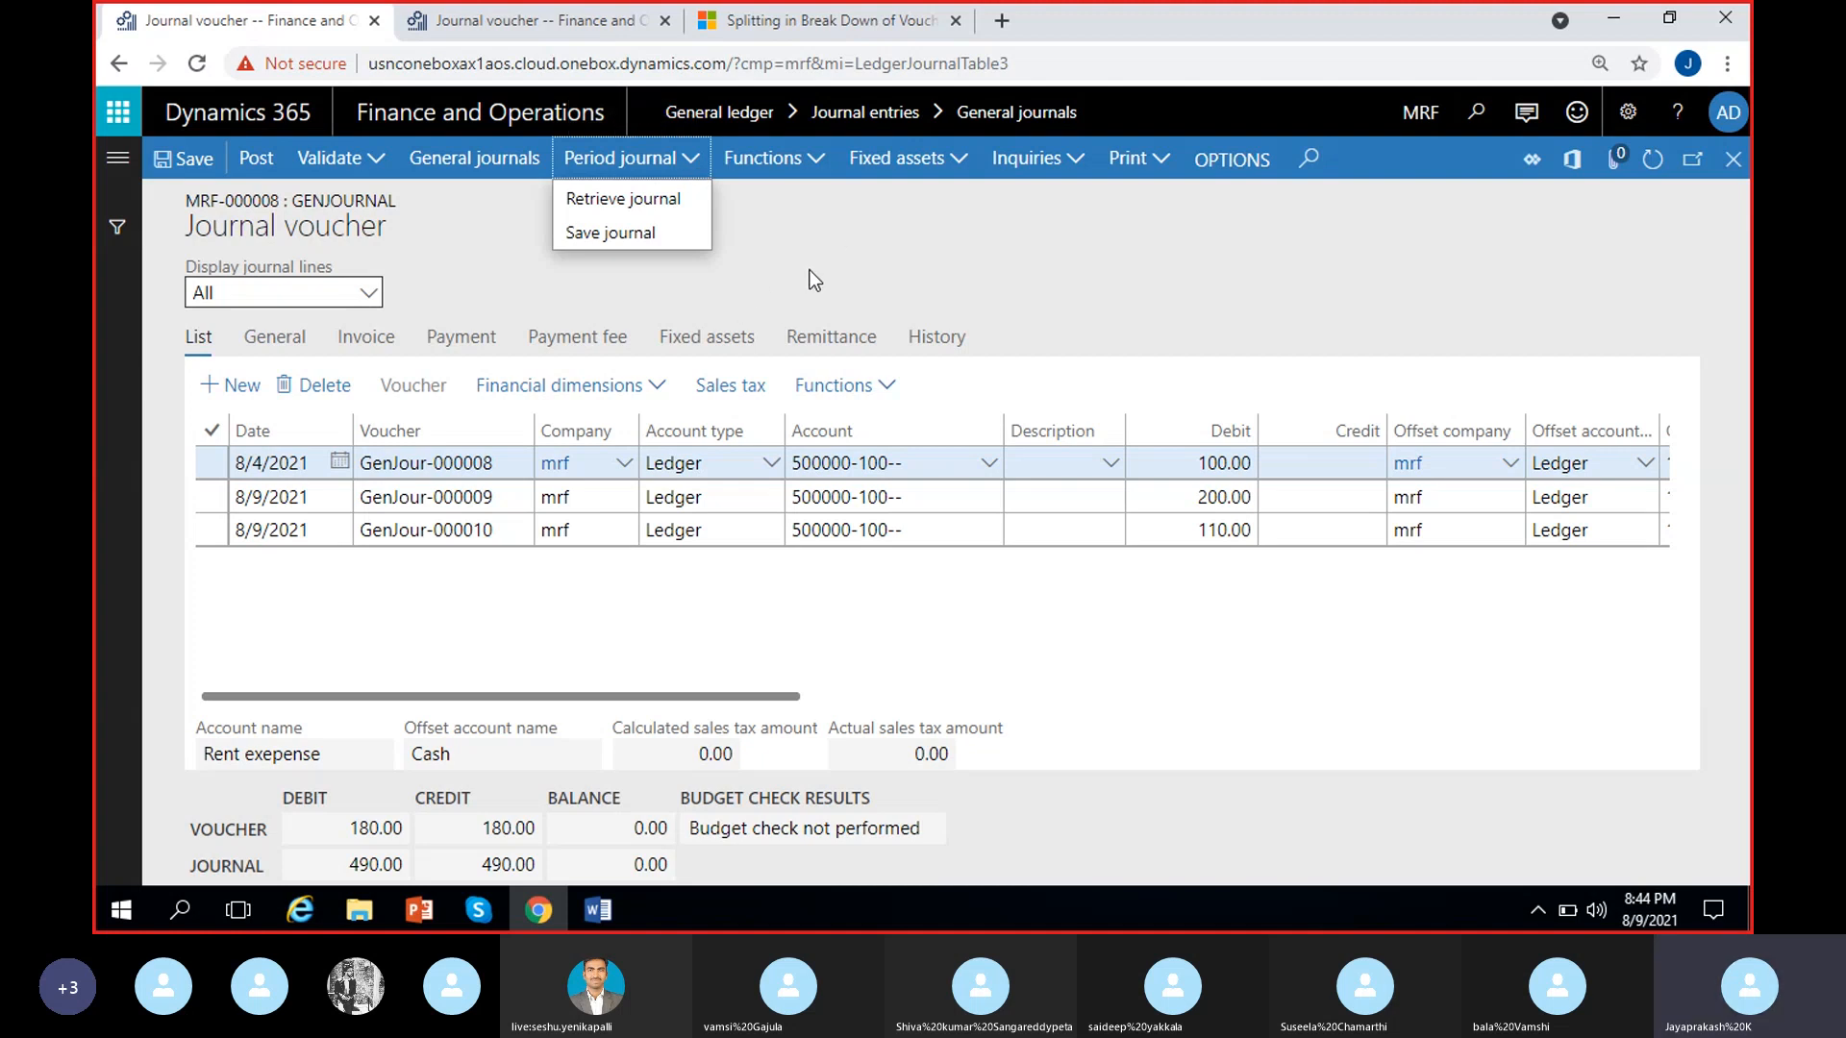
left_click(775, 269)
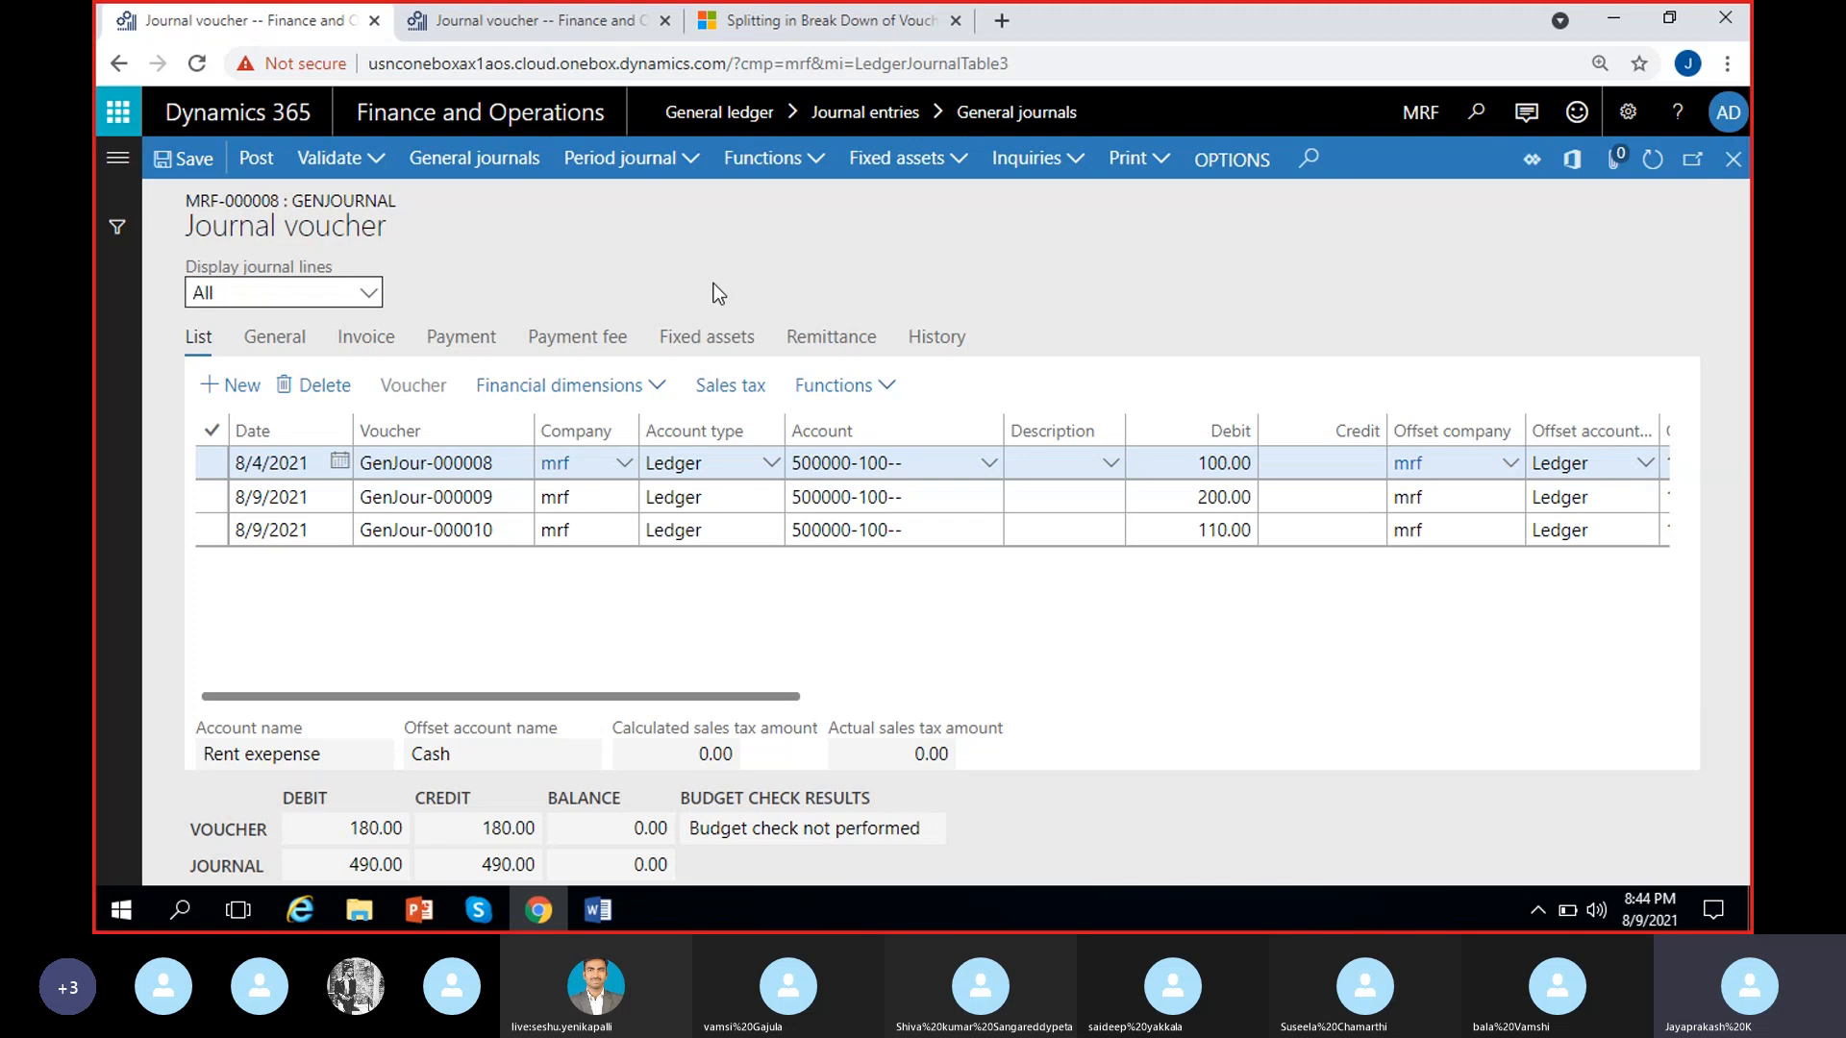
left_click(682, 164)
left_click(819, 163)
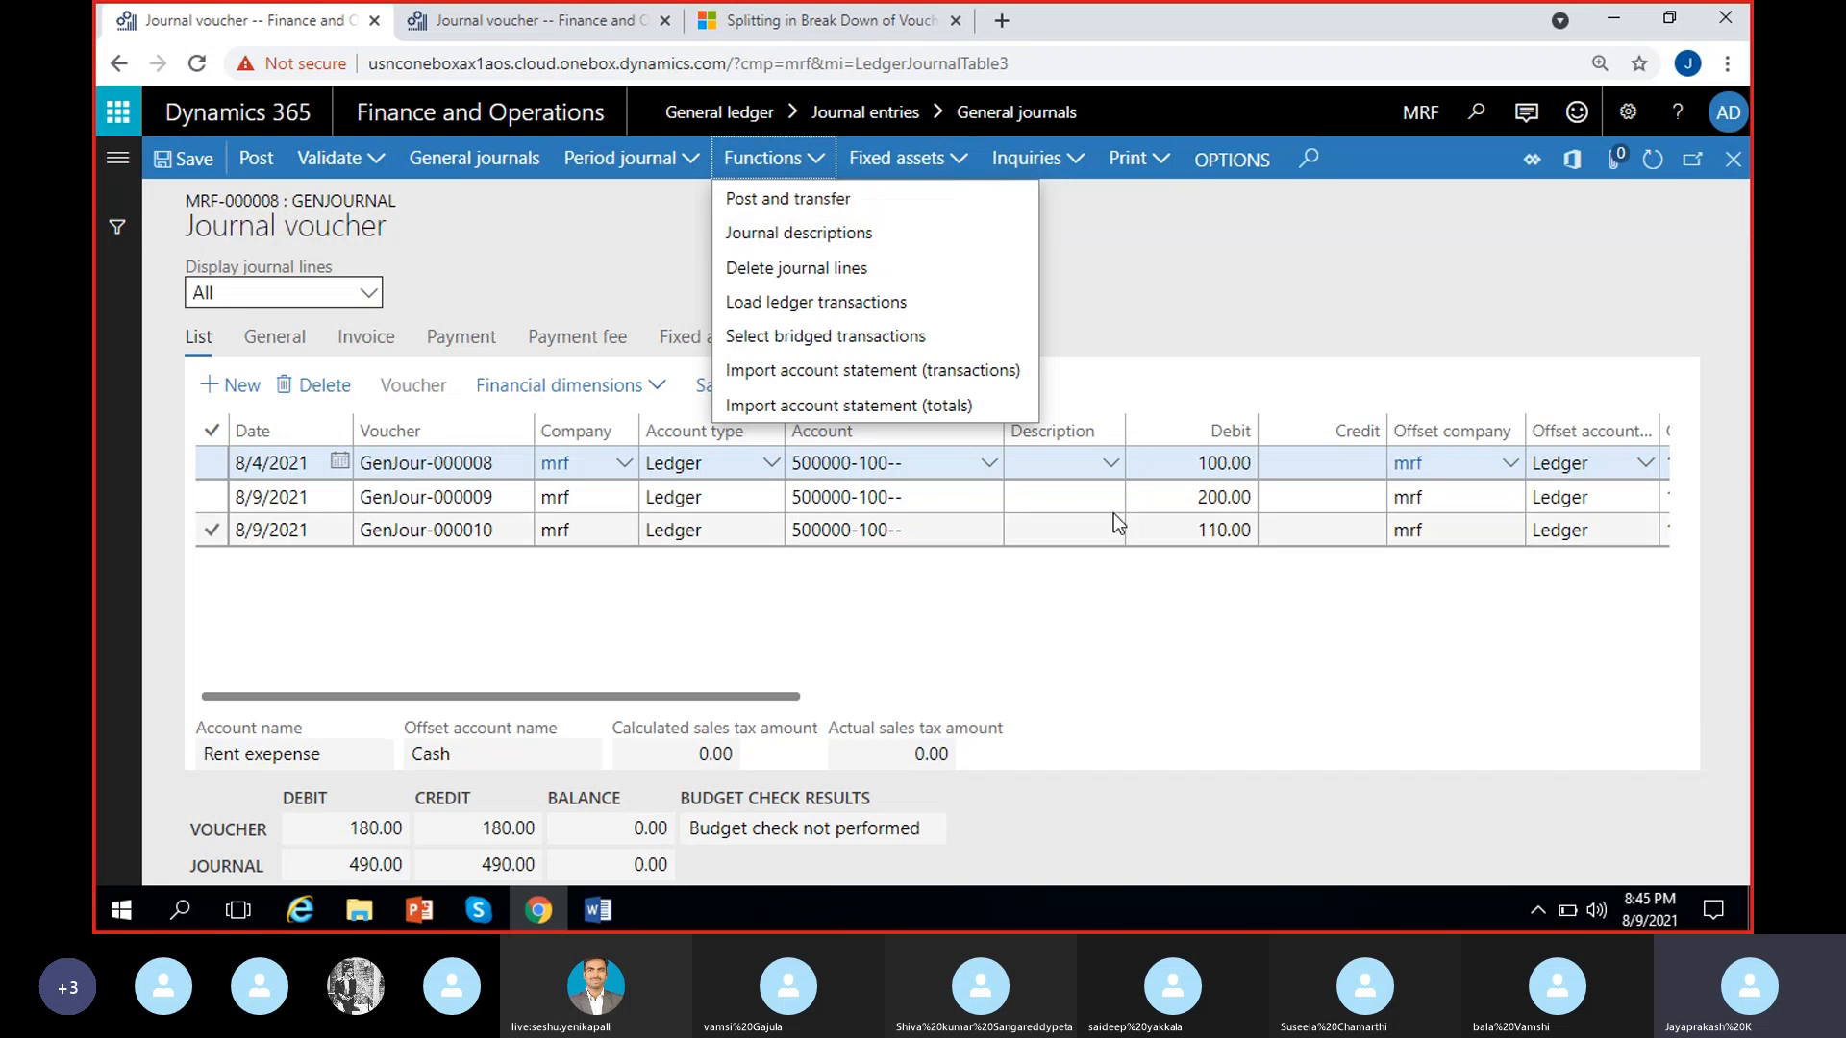
Look up the available descriptions for the GenJour-000008 line and enter "rent payment" as its description
left_click(1109, 473)
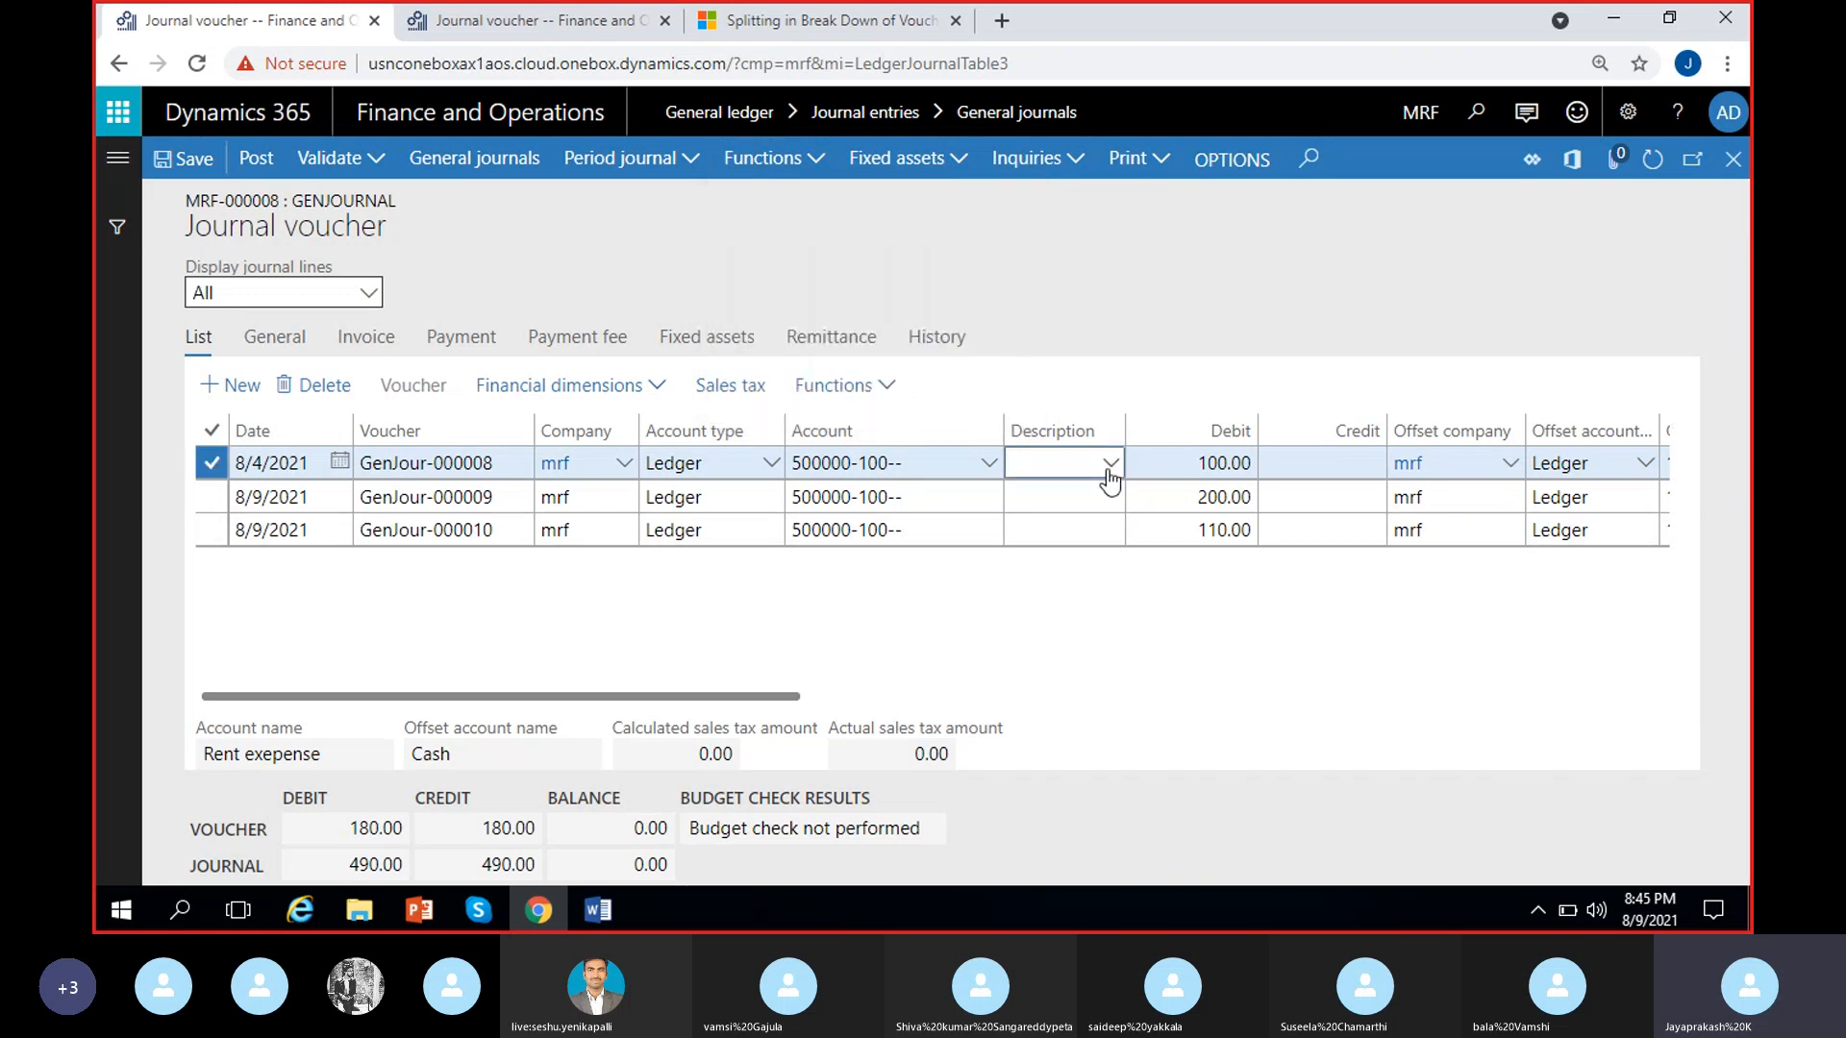
left_click(1110, 465)
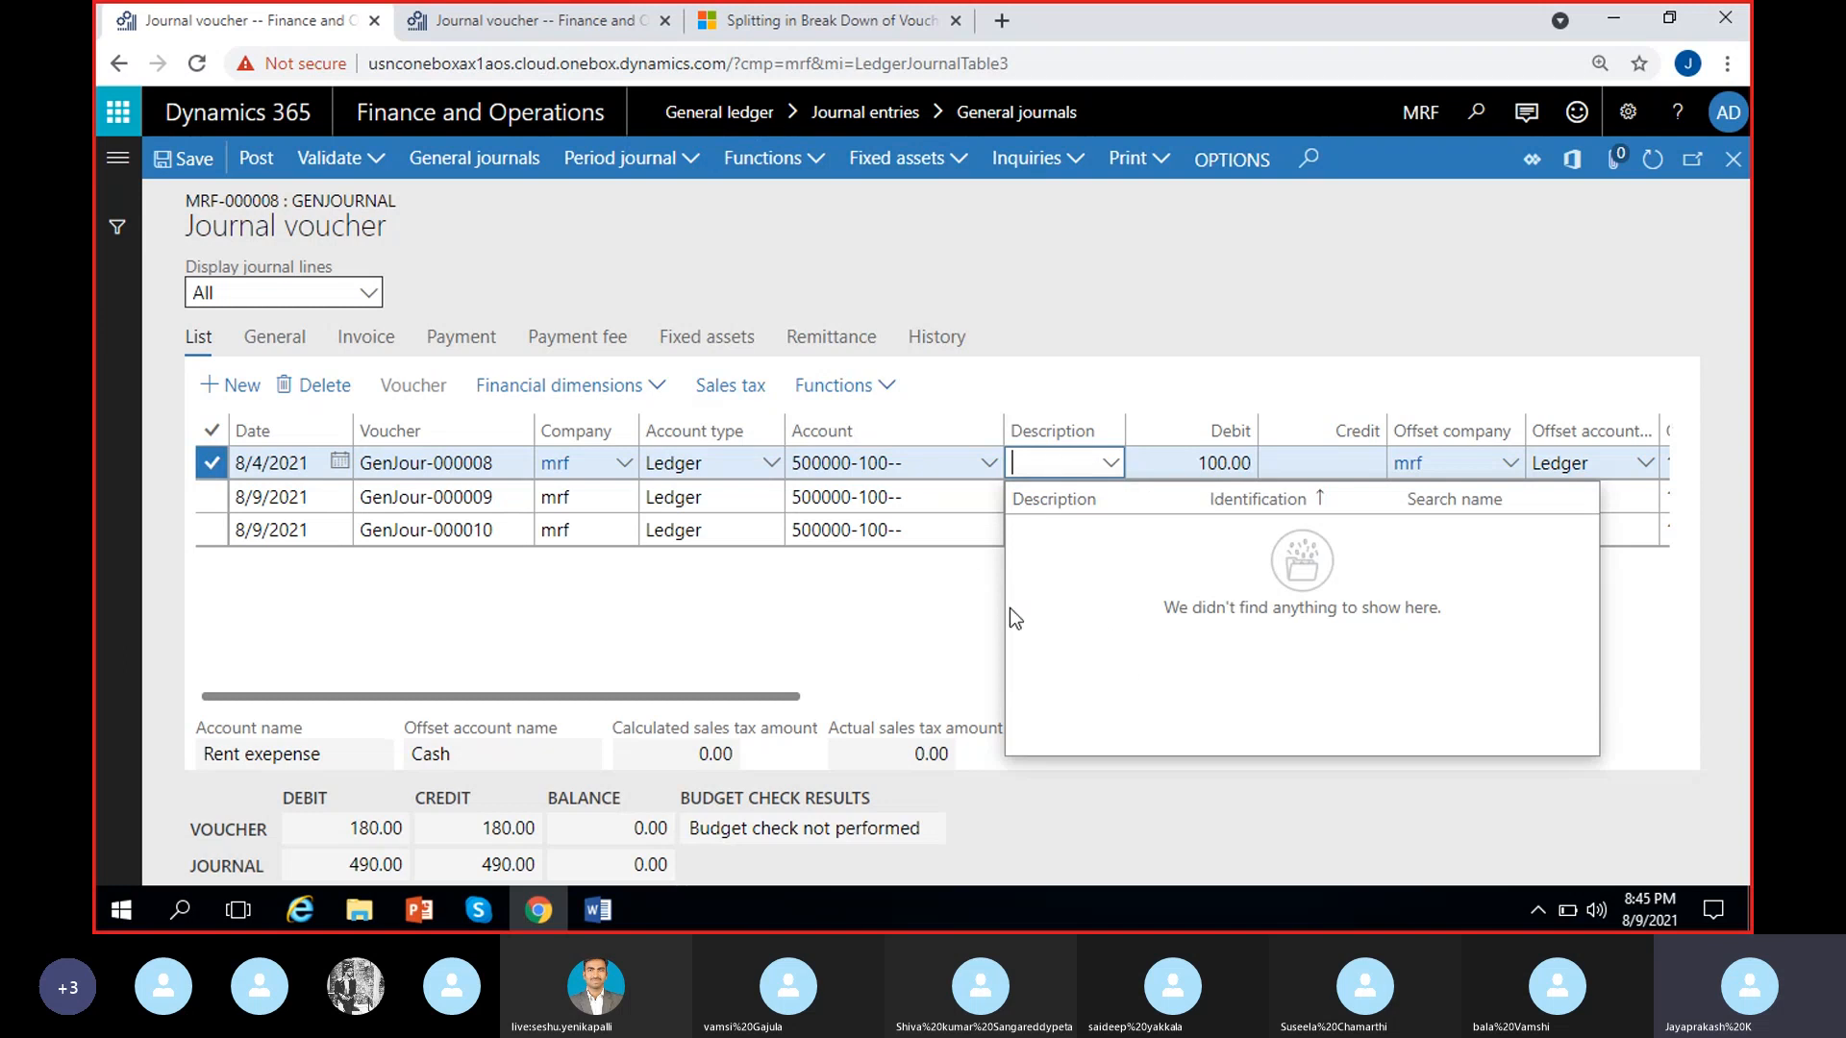
type("rent payment")
left_click(972, 611)
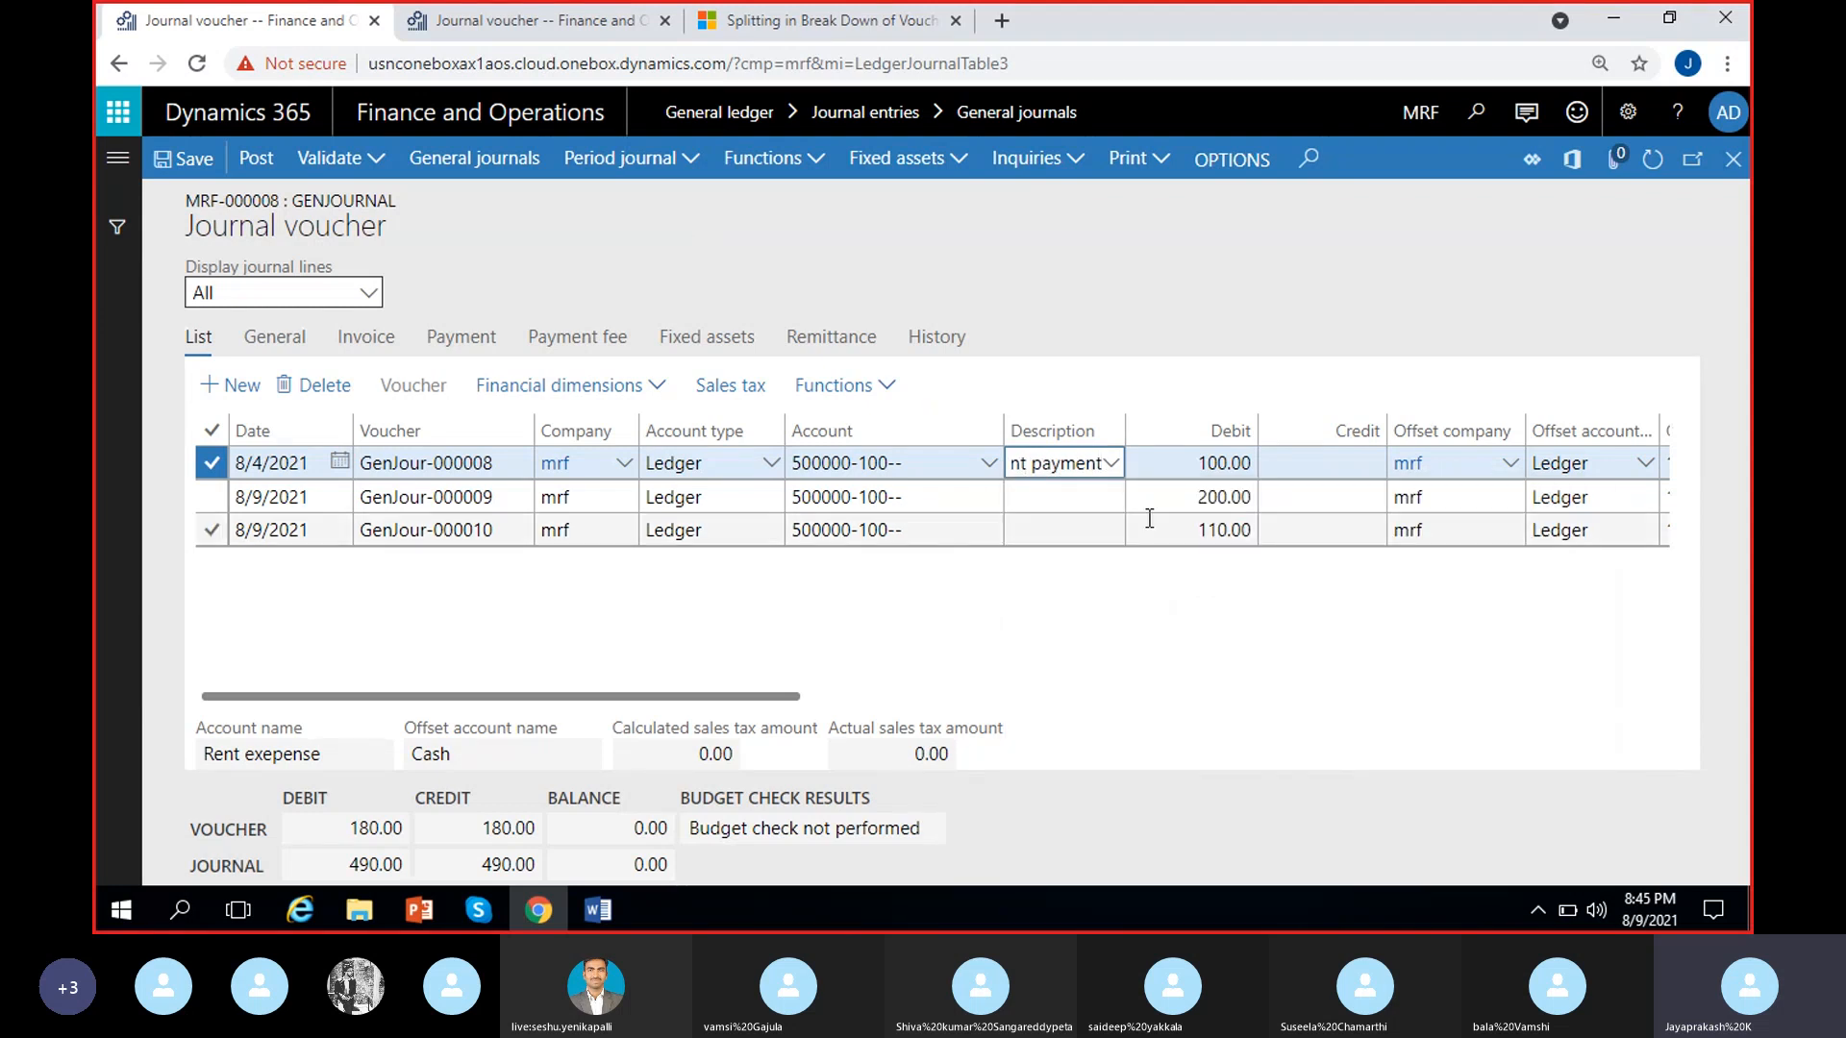
Widen the Description column of the voucher lines and check the description lookup for the GenJour-000008 line
left_click_drag(1125, 424, 1305, 423)
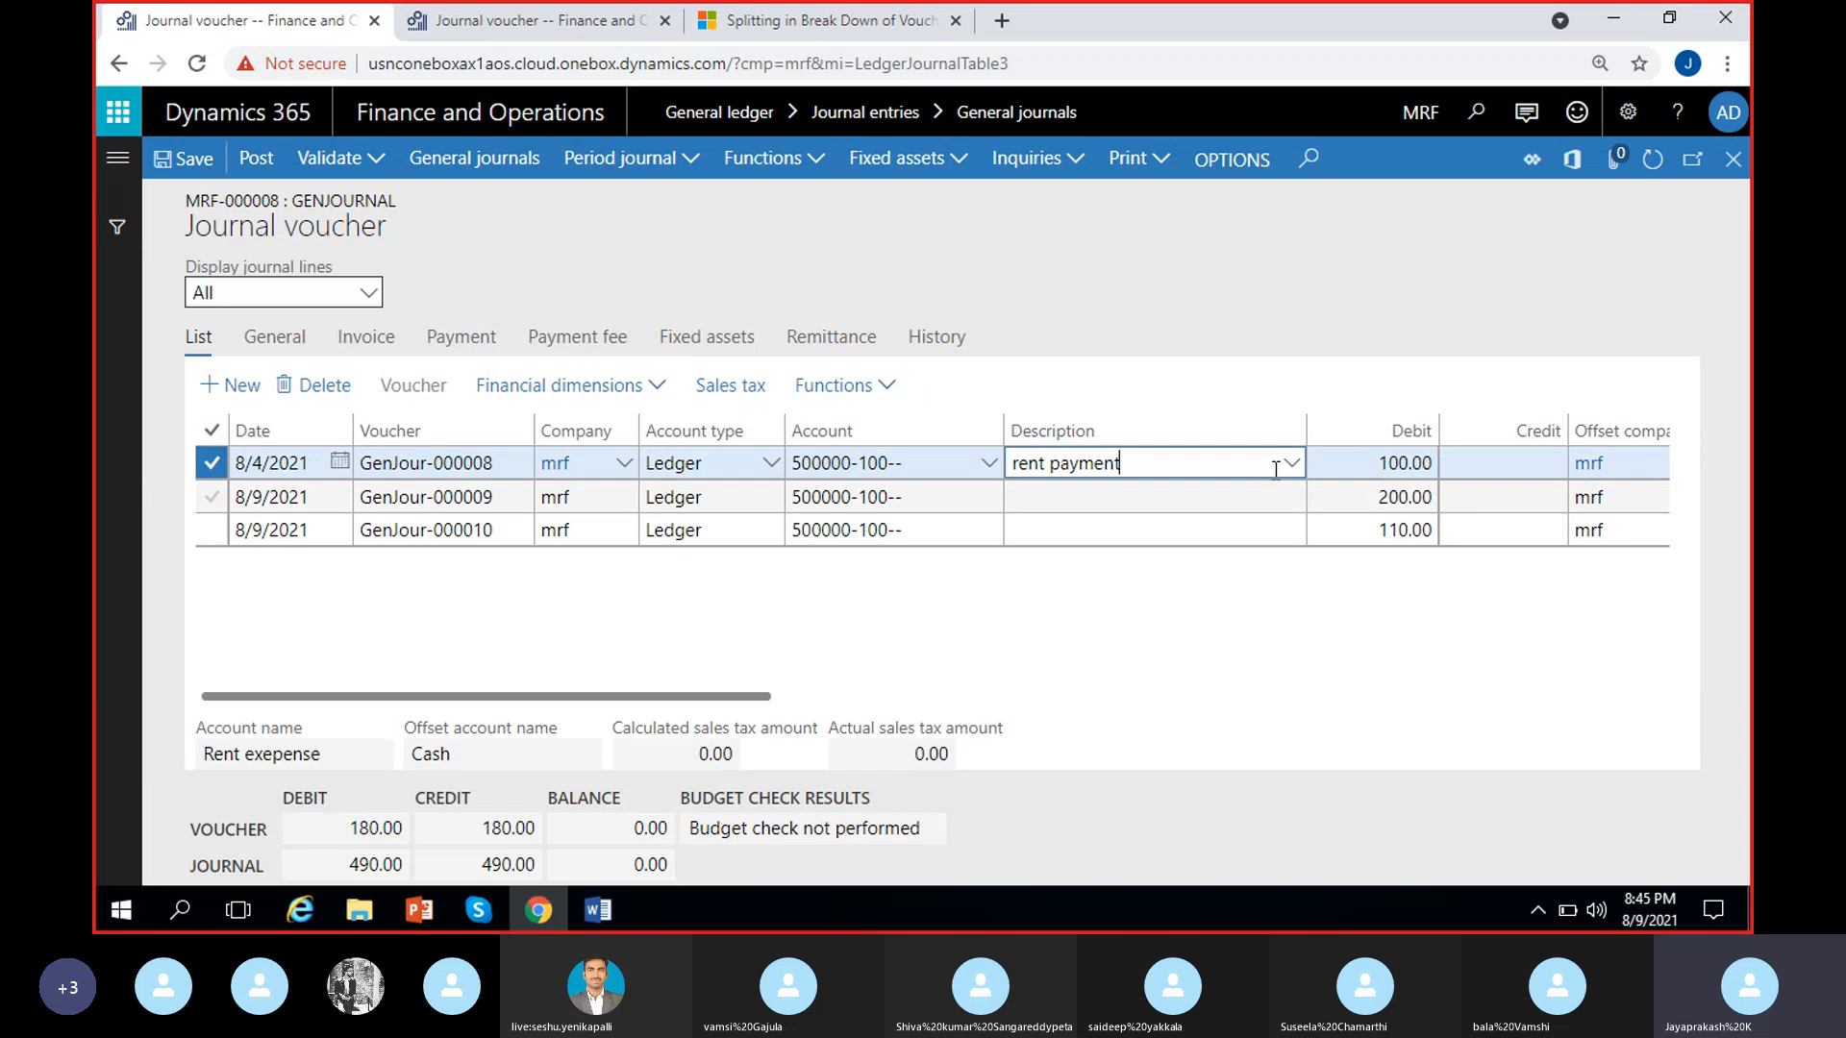
left_click(1215, 528)
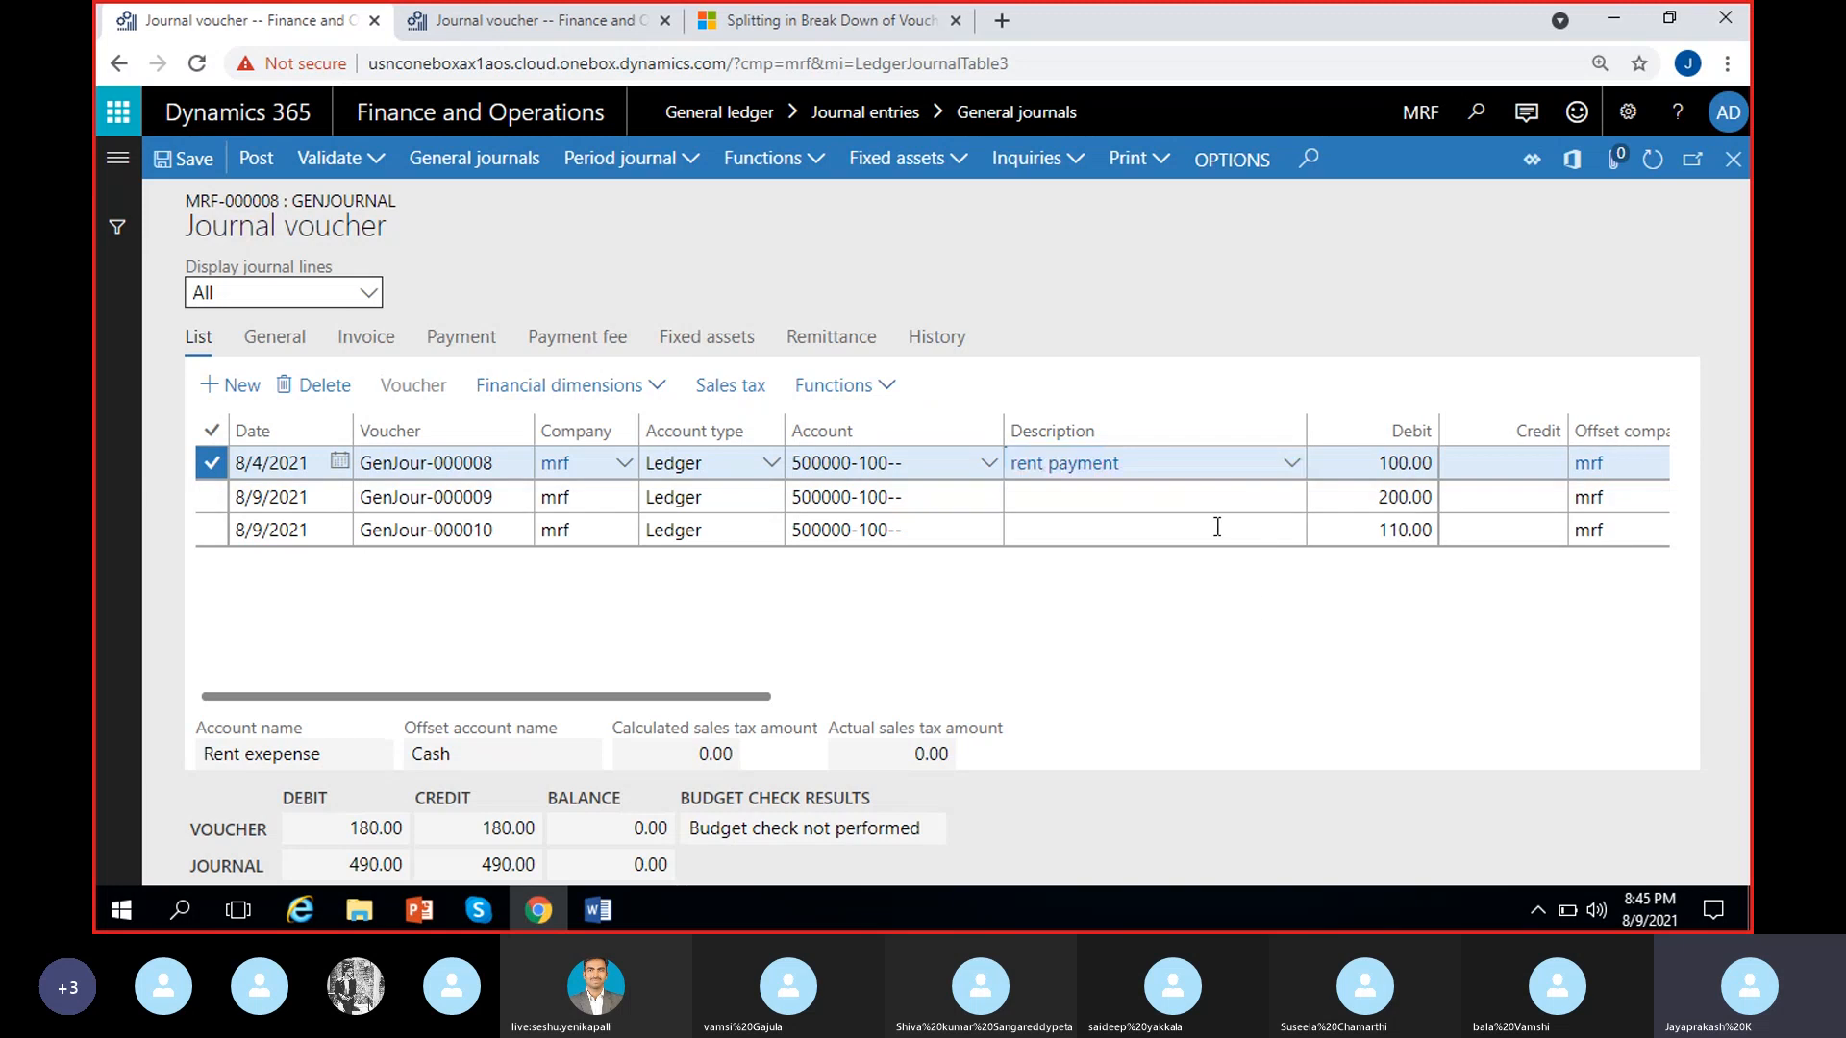
left_click(1284, 471)
left_click(1291, 463)
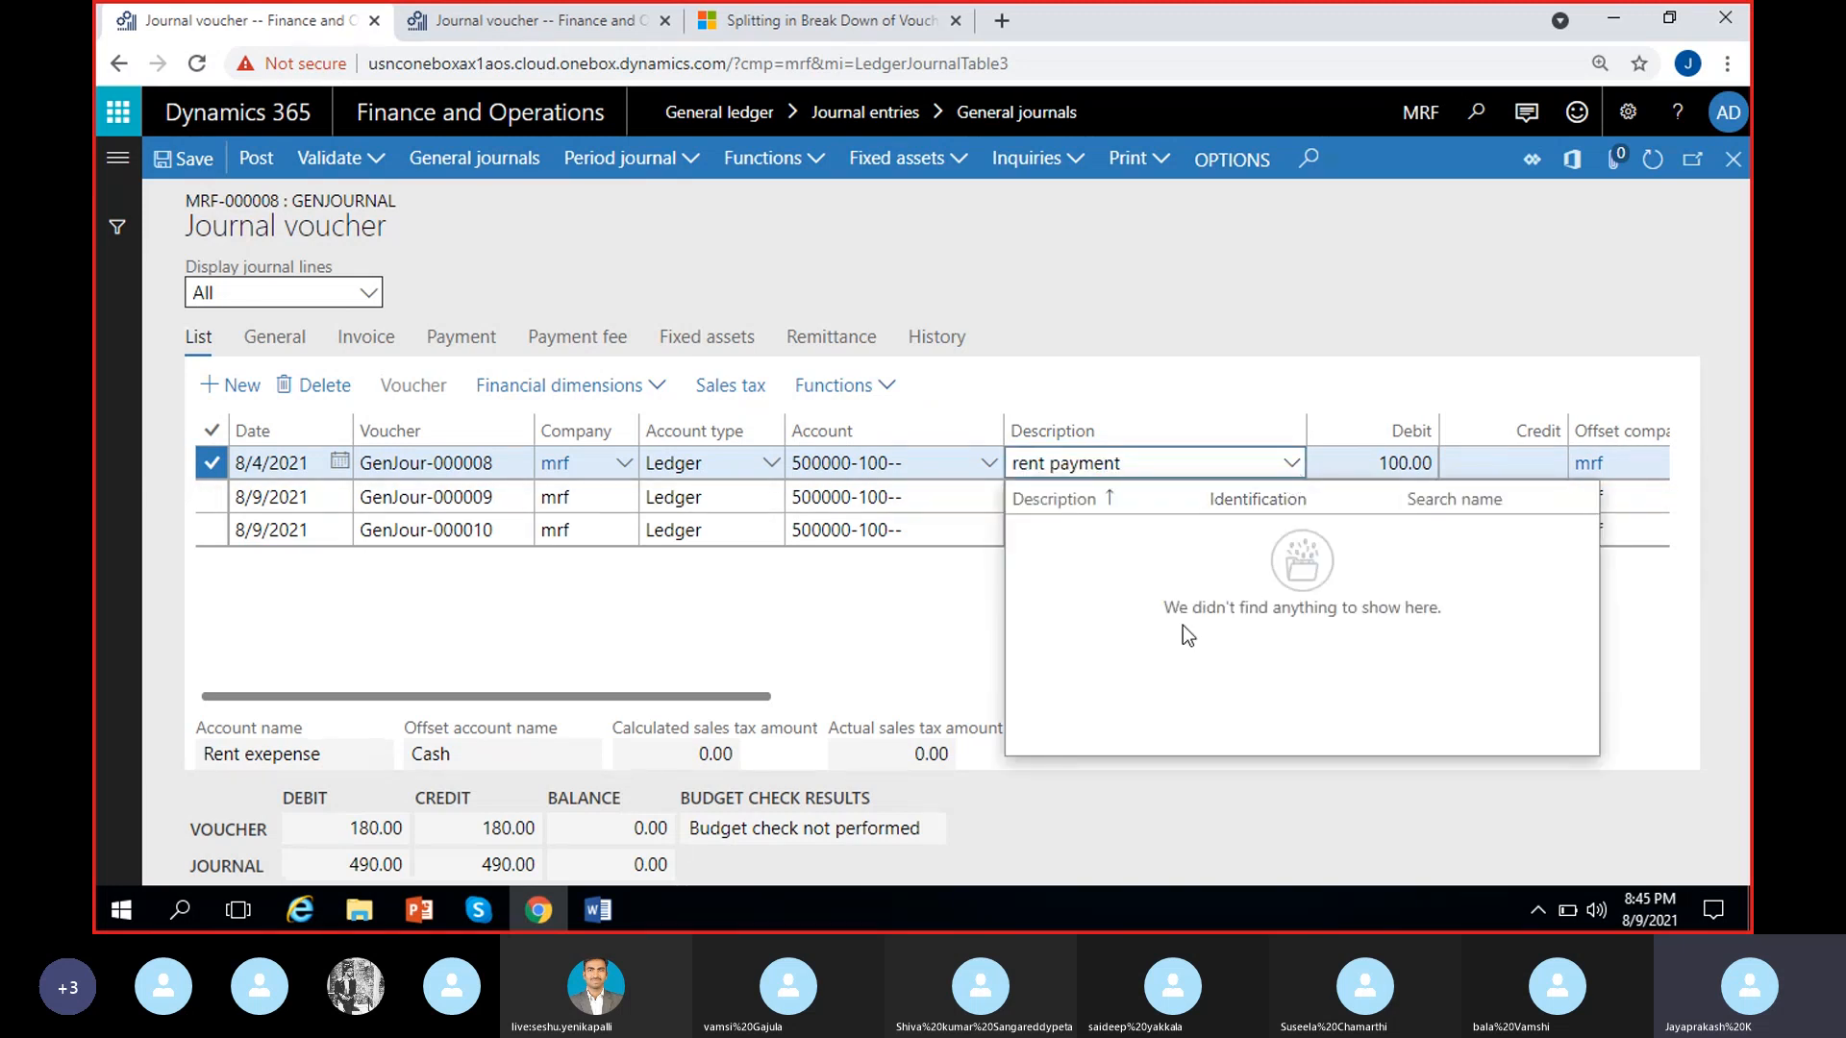
left_click(911, 652)
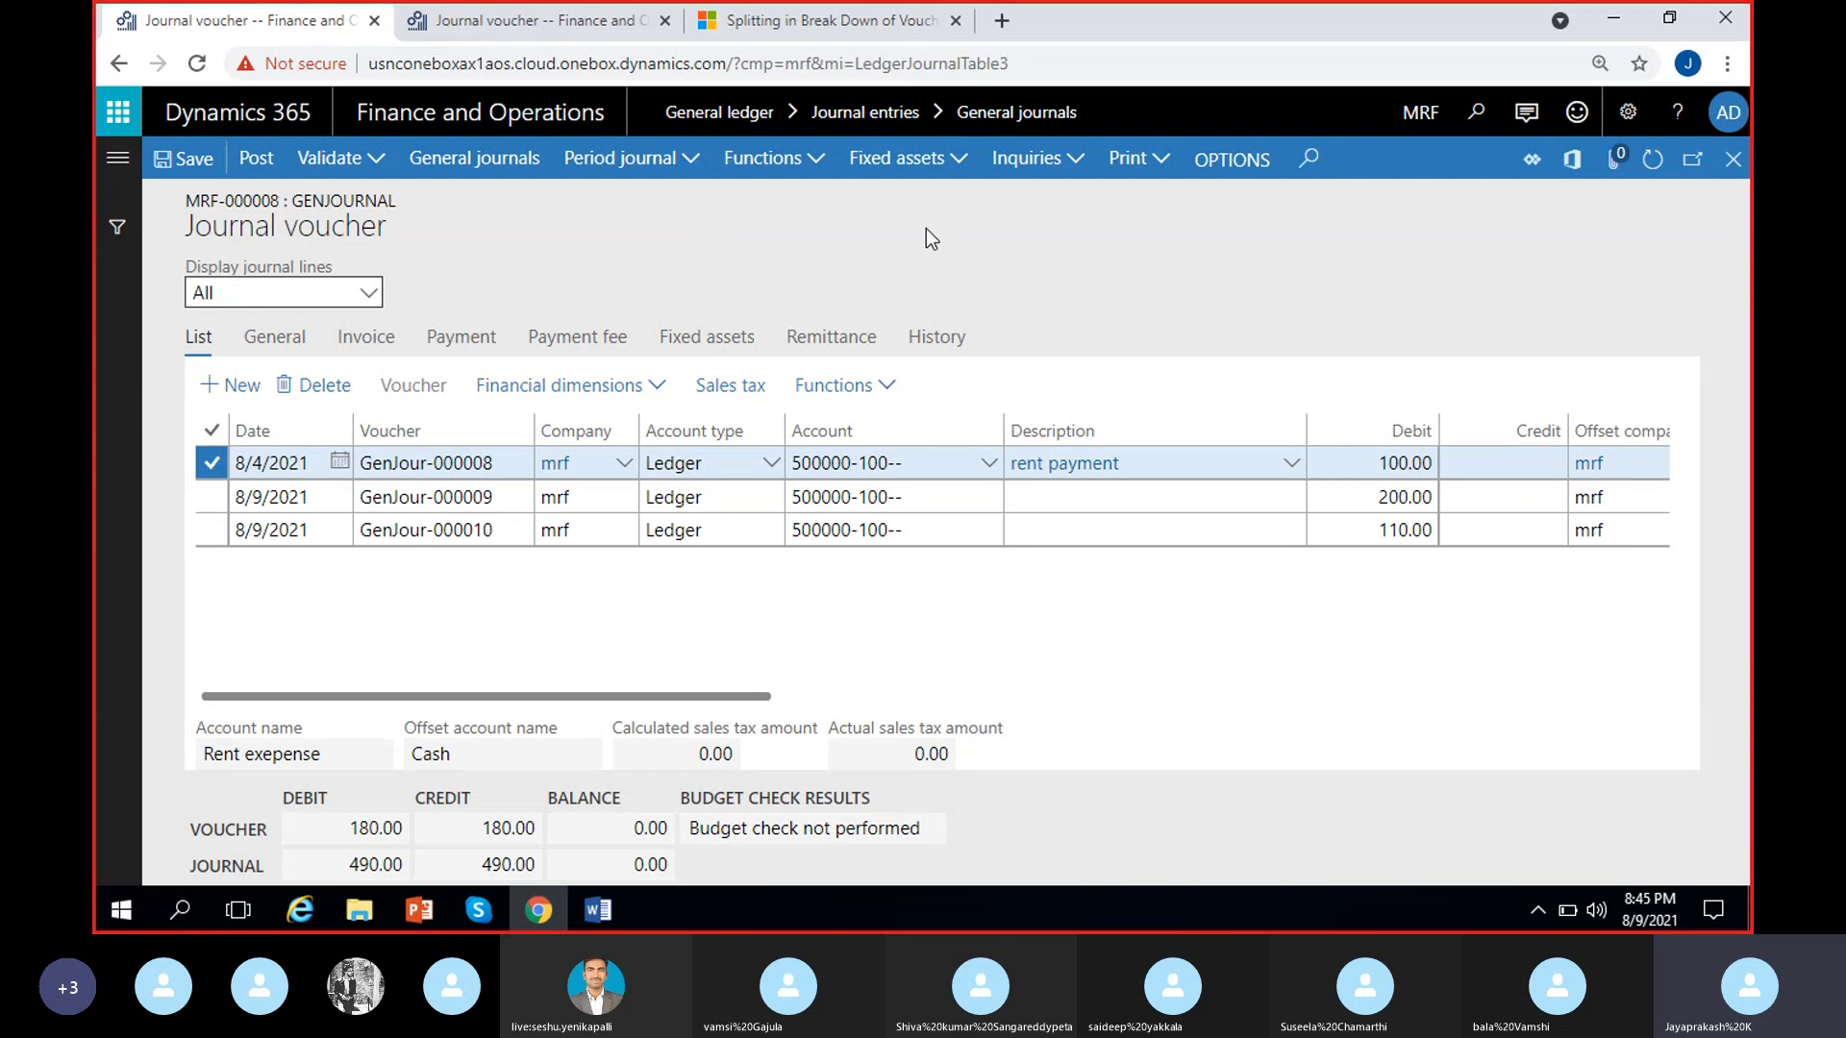
Open the Delete journal lines function for MRF-000008 and bring up its filter query
left_click(965, 155)
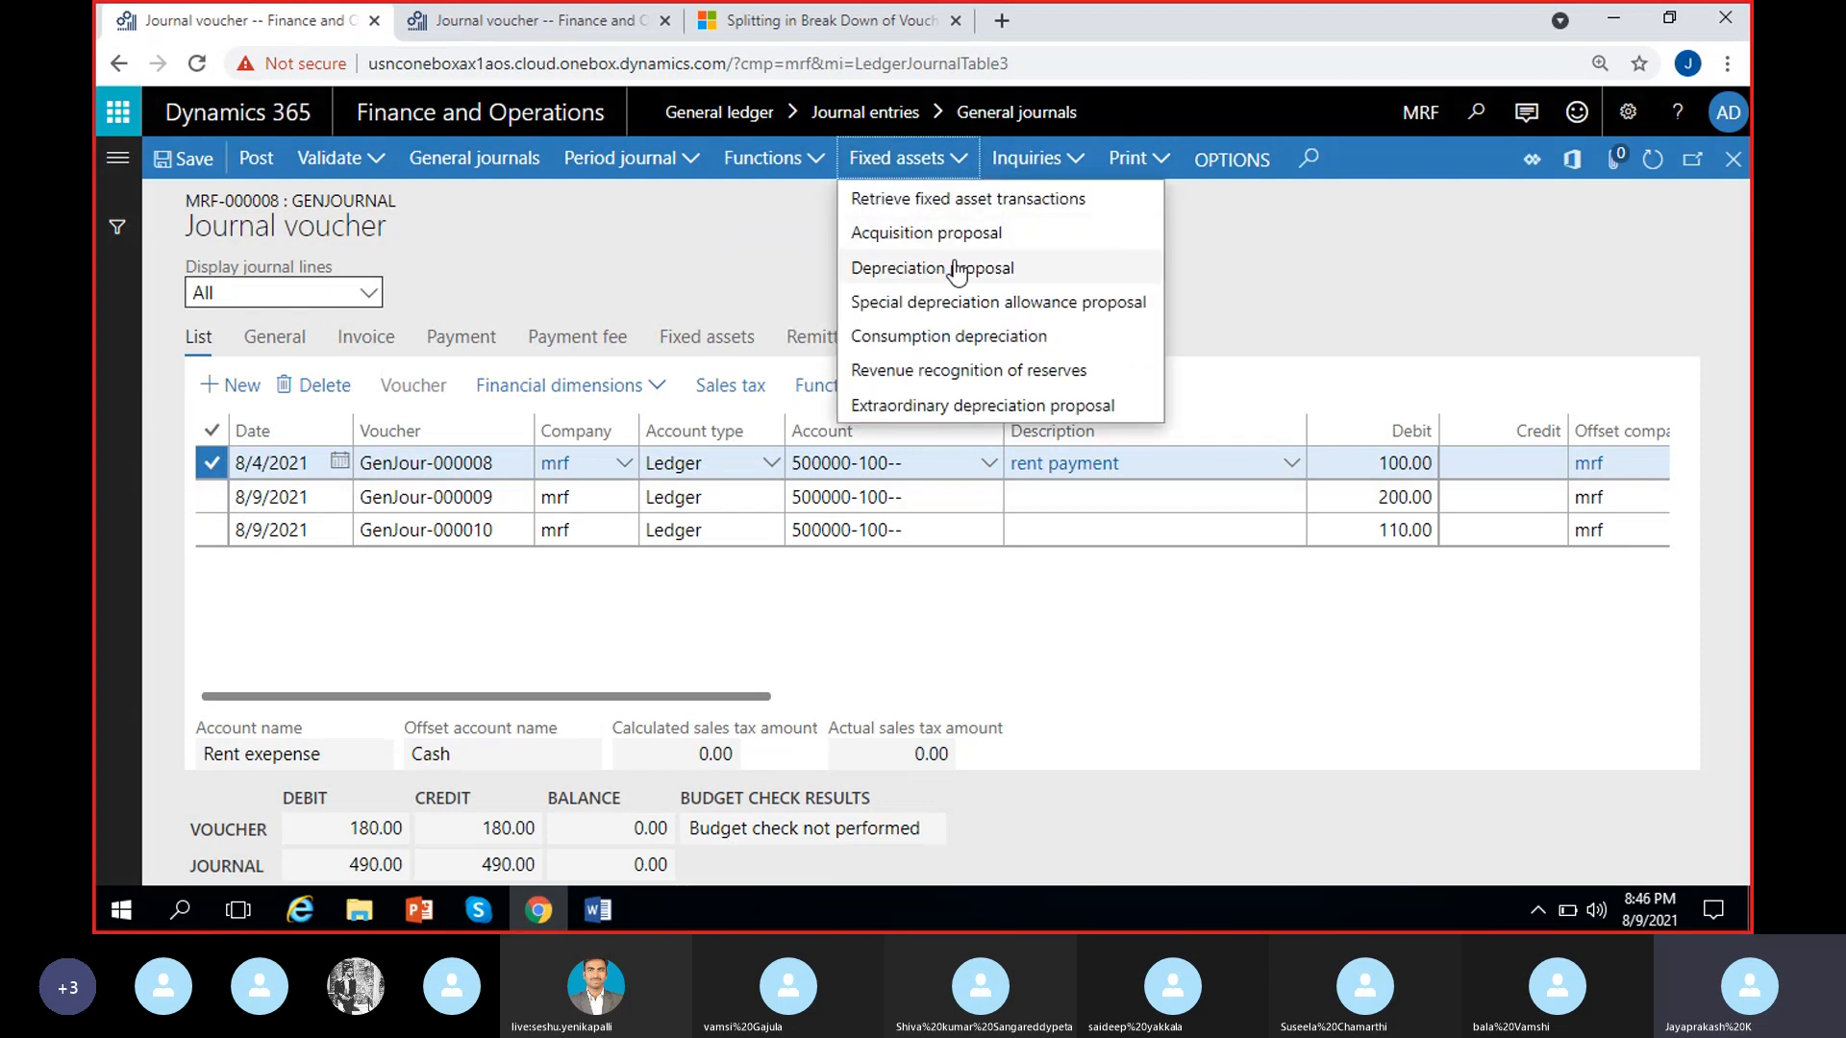
left_click(817, 163)
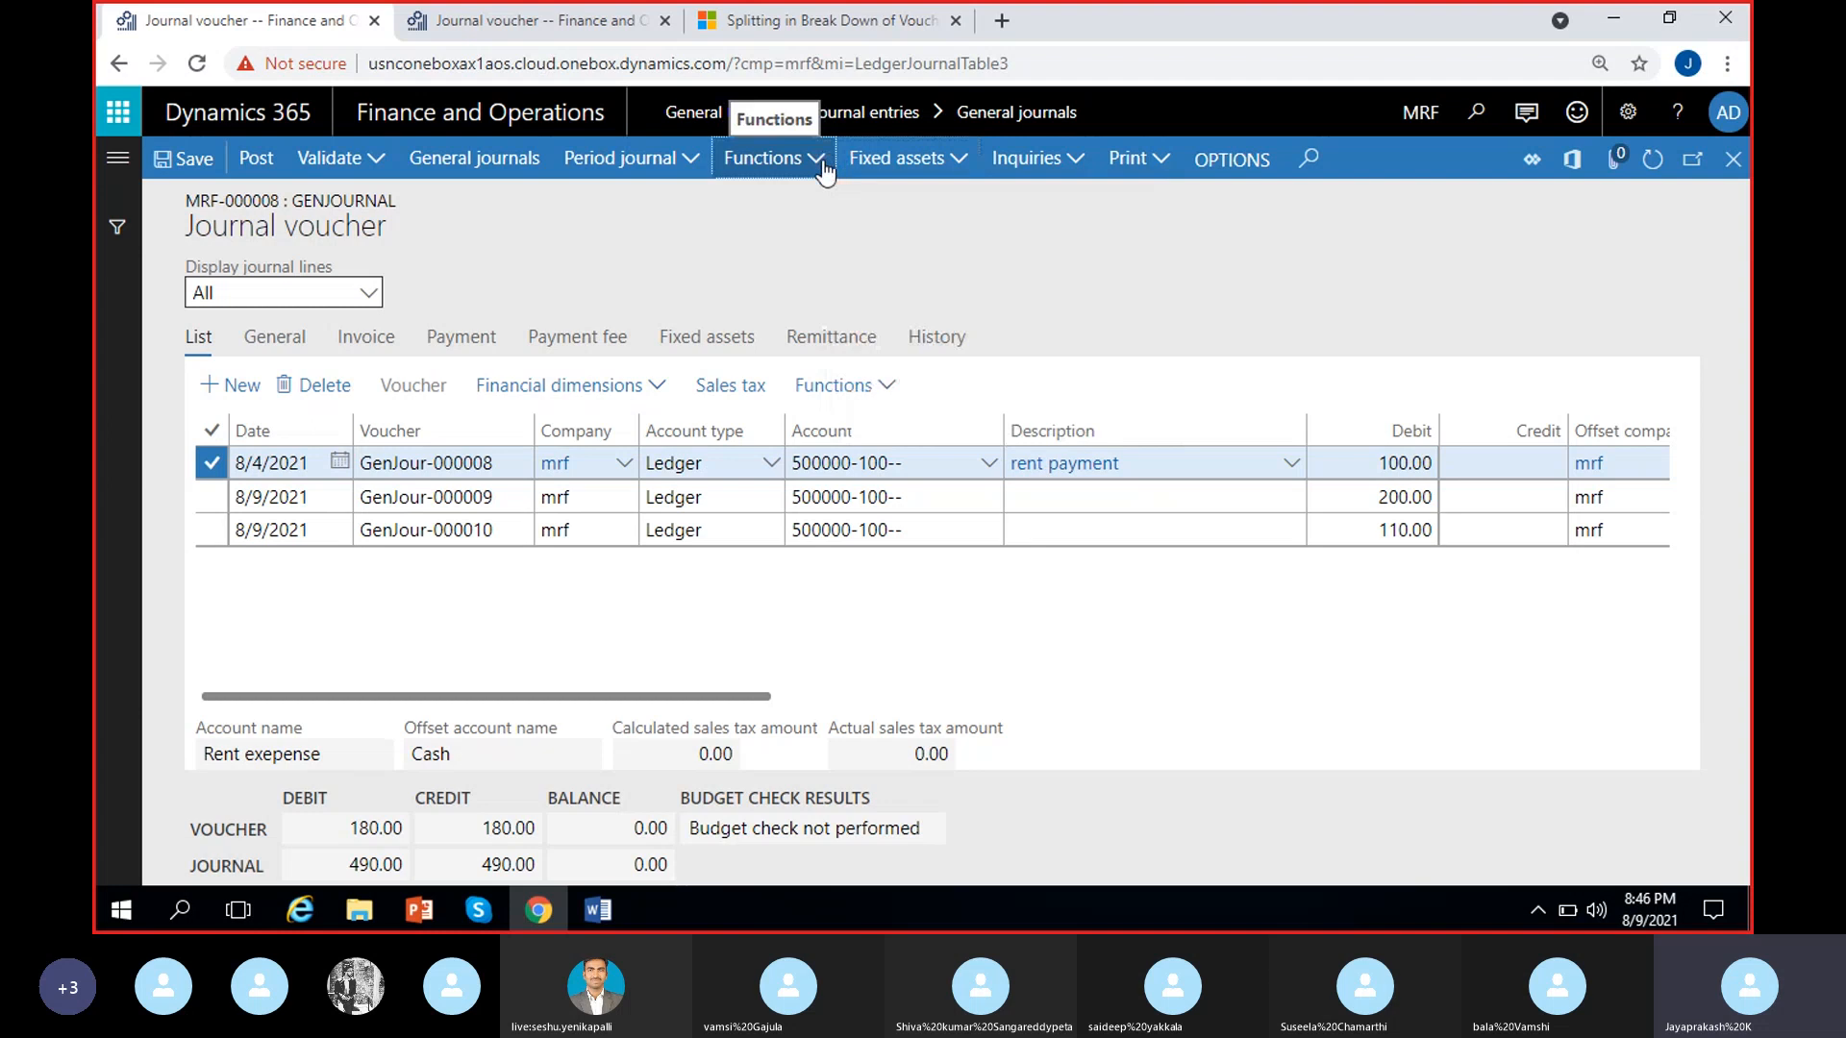
left_click(821, 160)
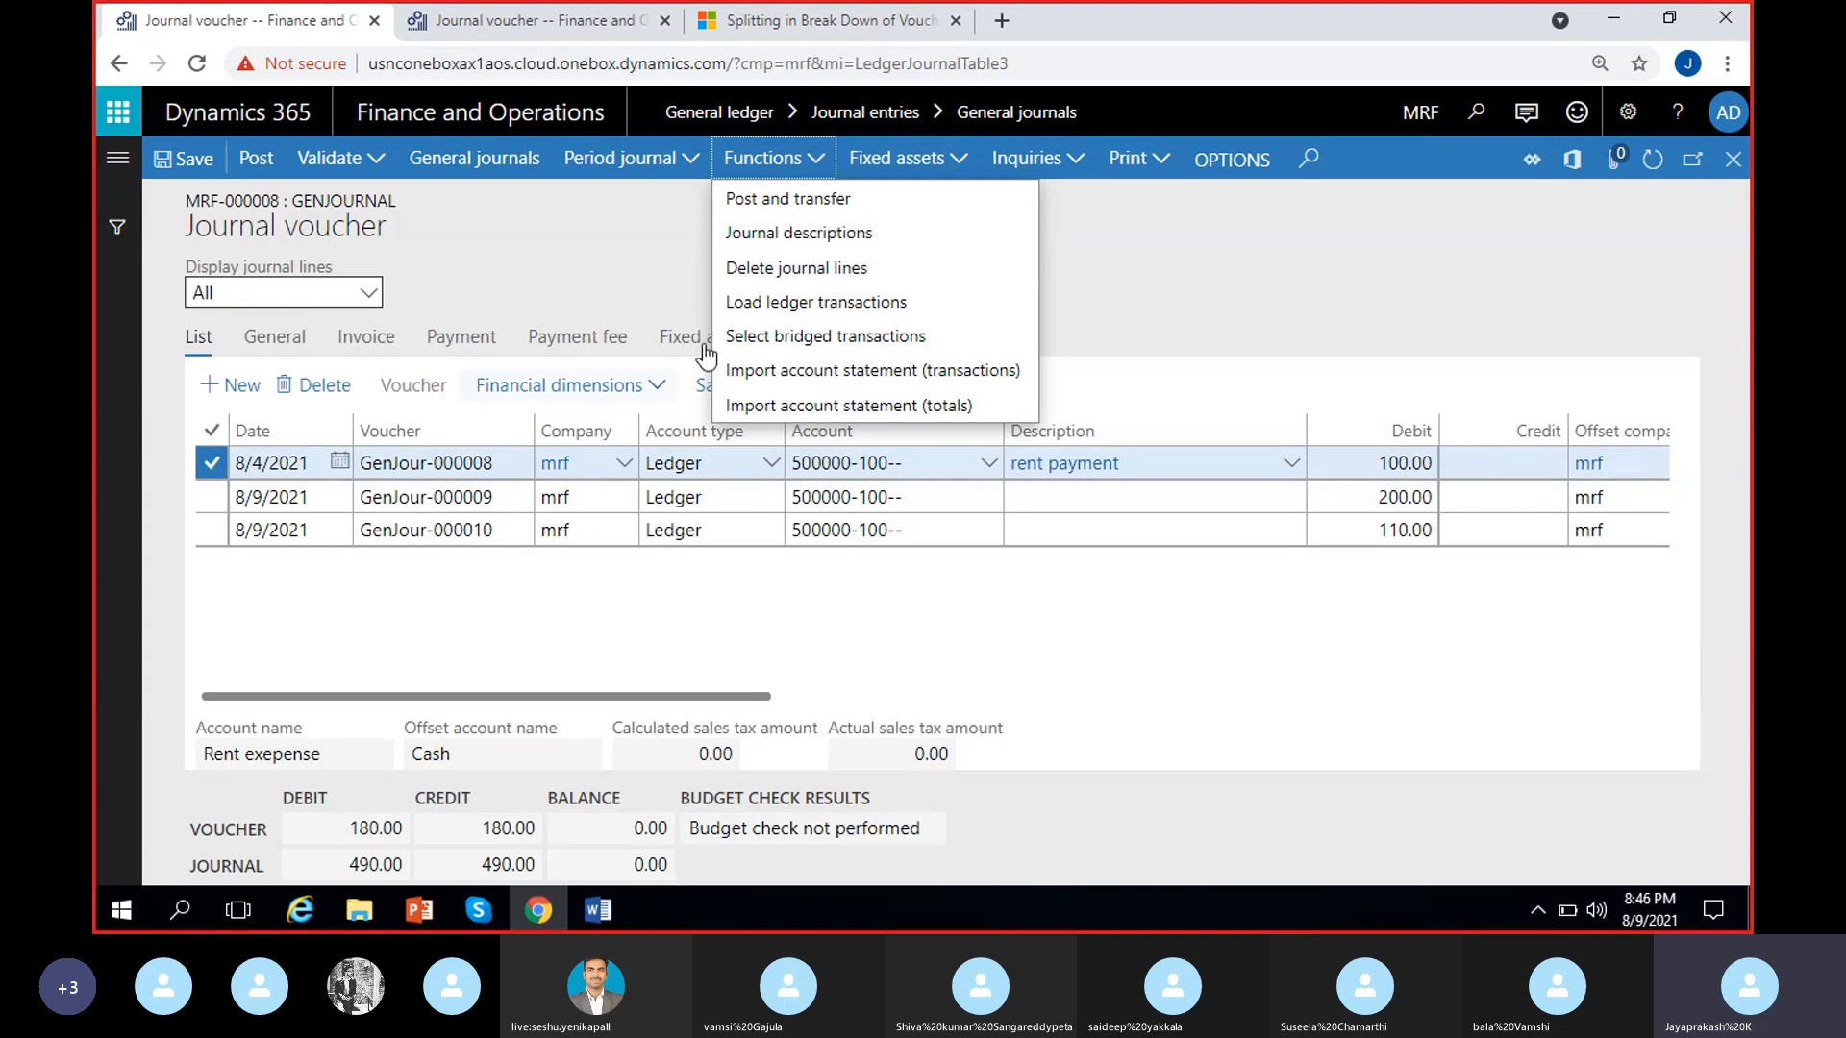
left_click(826, 567)
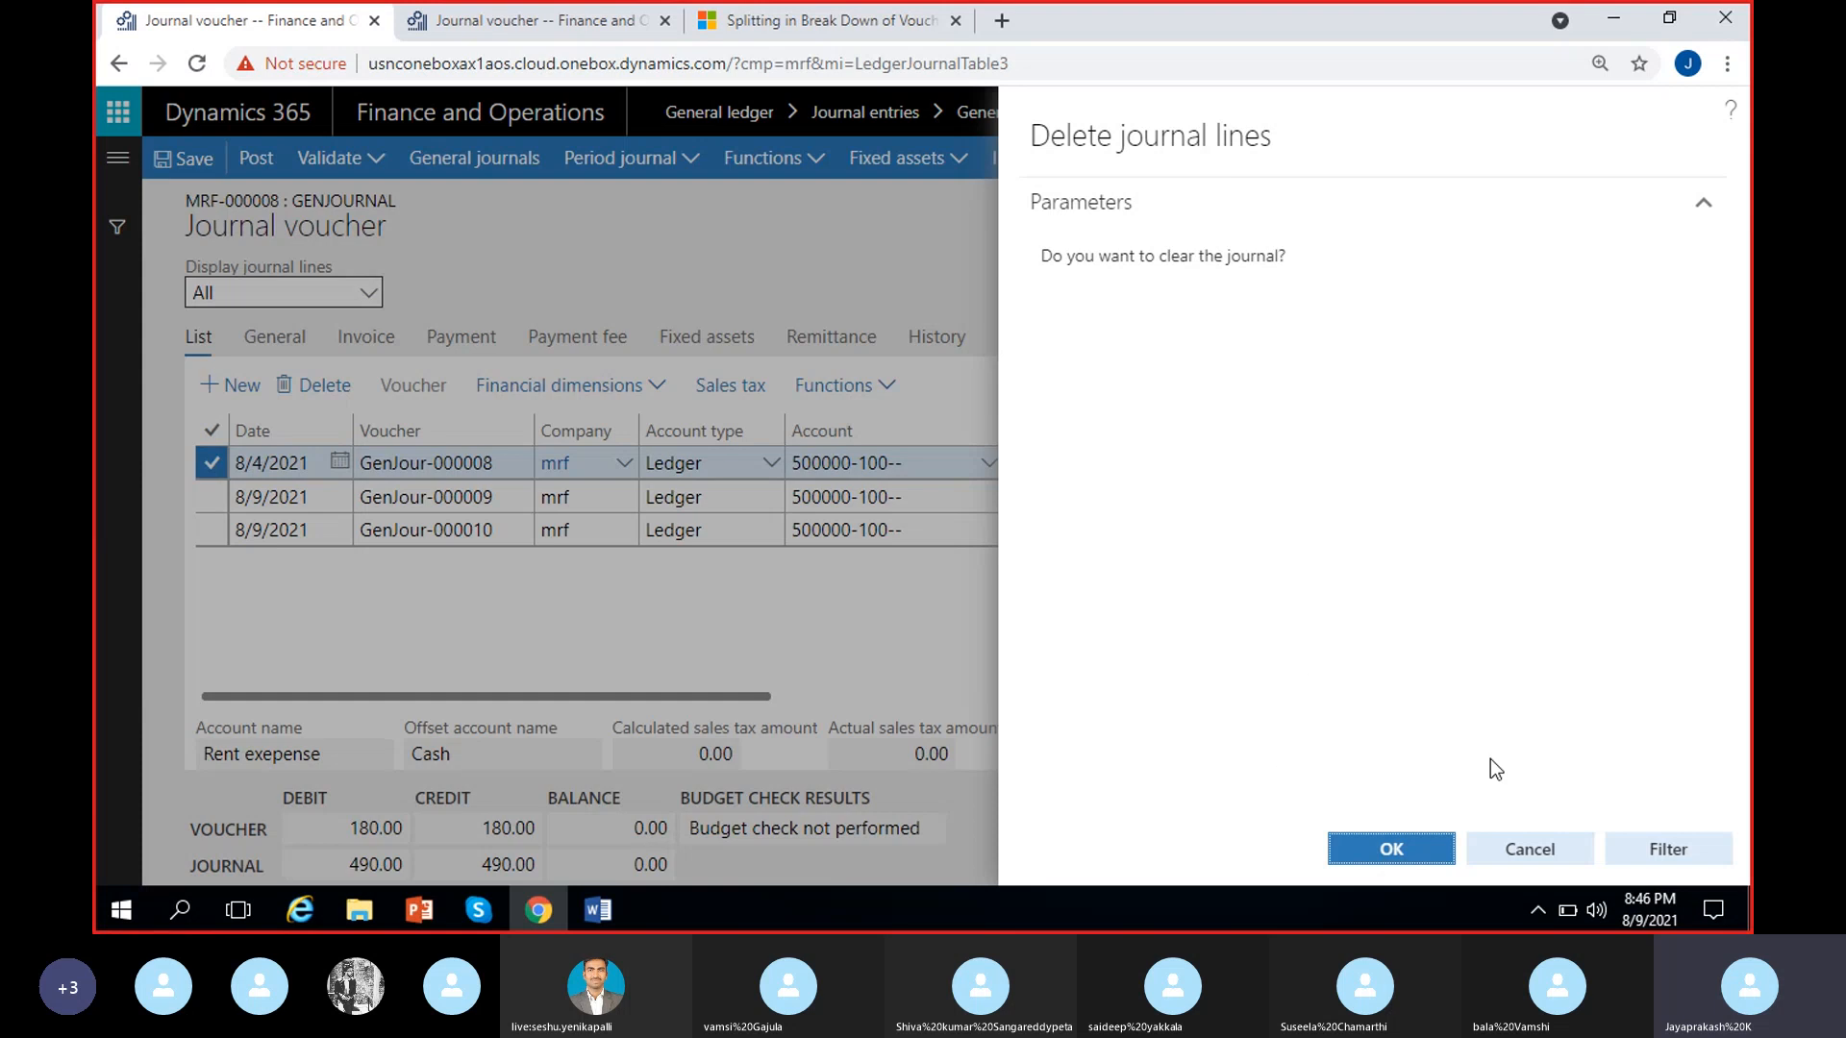
left_click(1684, 861)
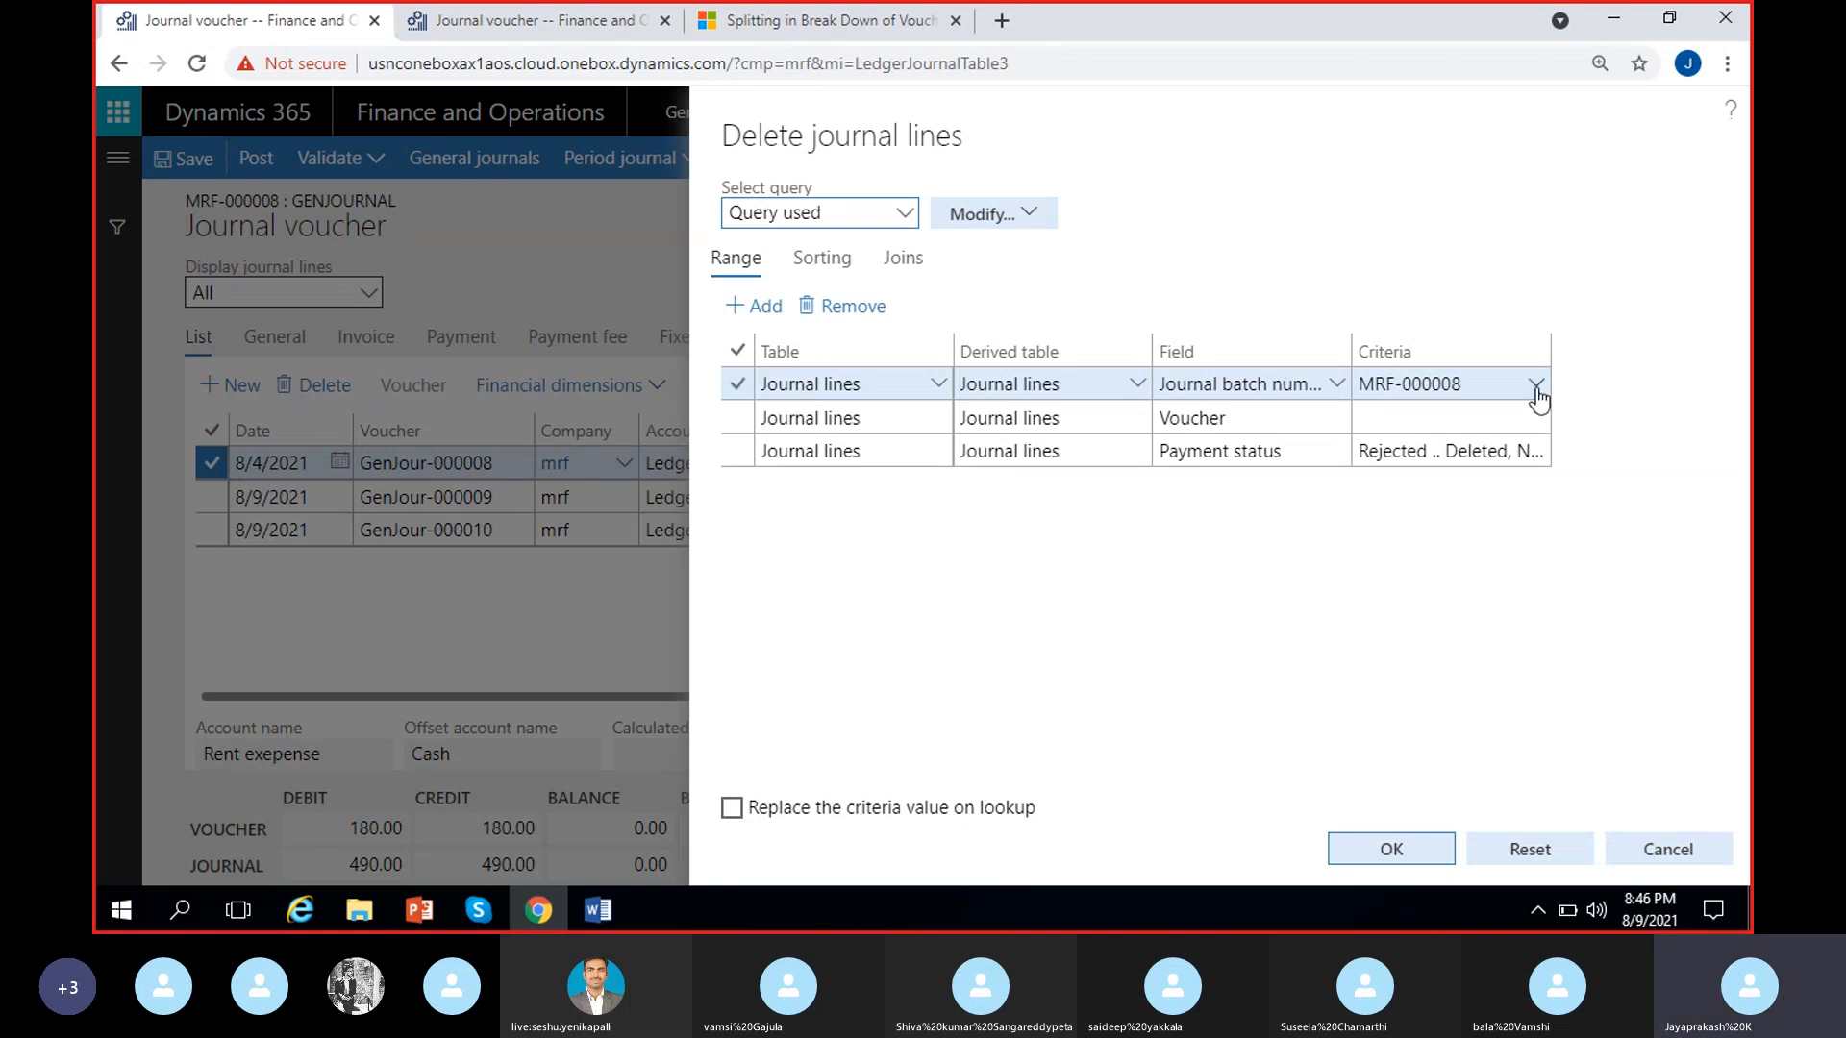
Examine the journal batch number, voucher and payment status criteria, widening the Criteria column, and cancel the line deletion
left_click(1507, 384)
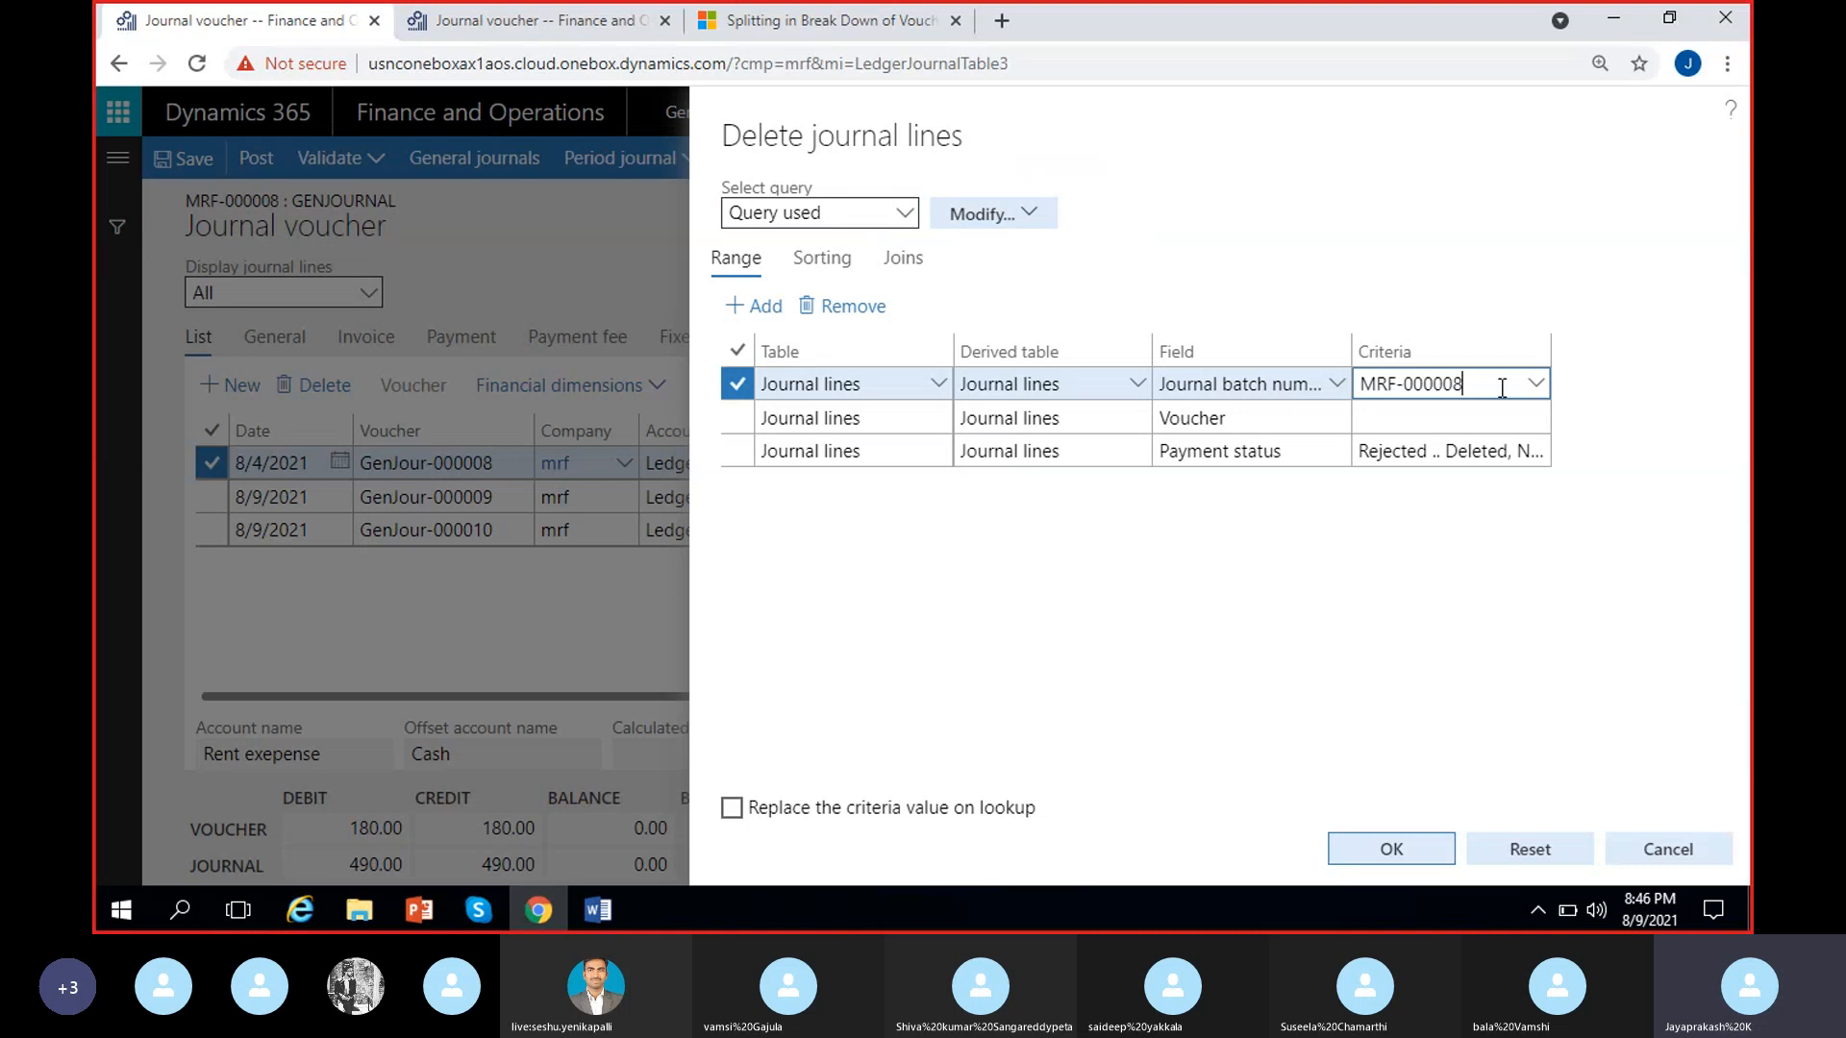
left_click(1313, 583)
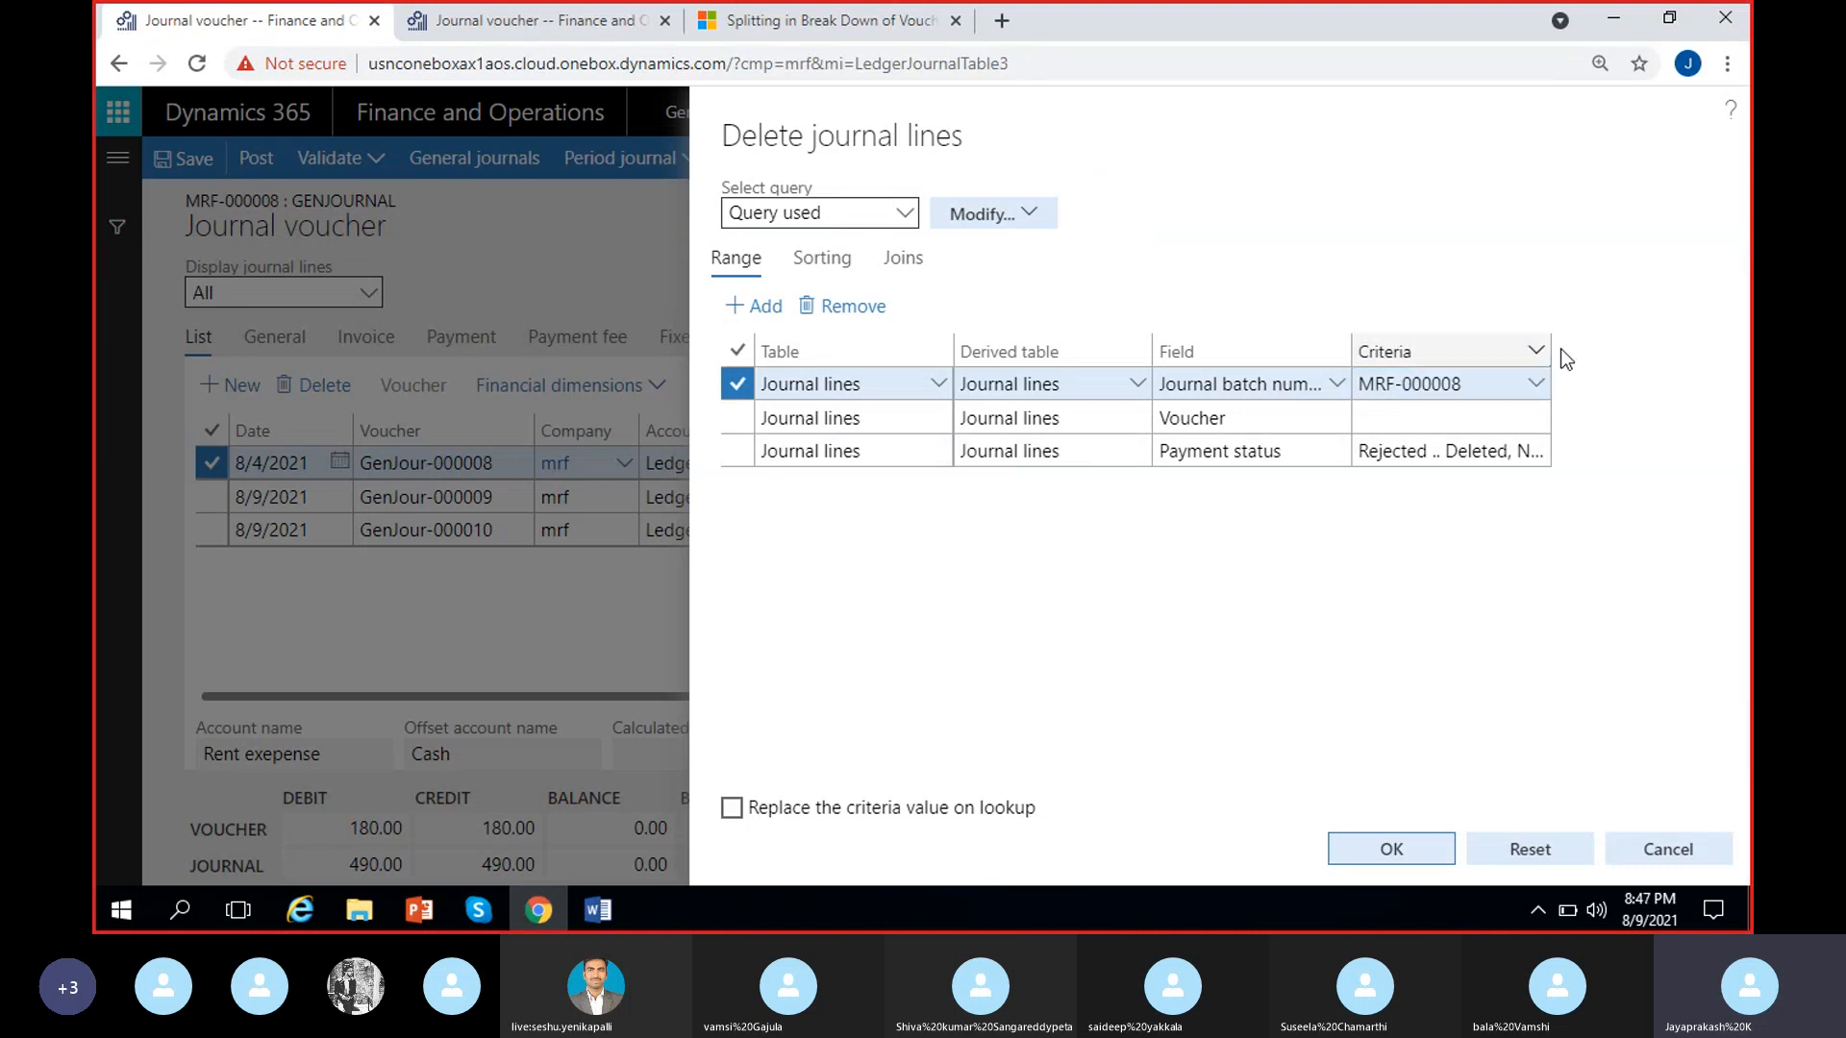
double_click(1550, 352)
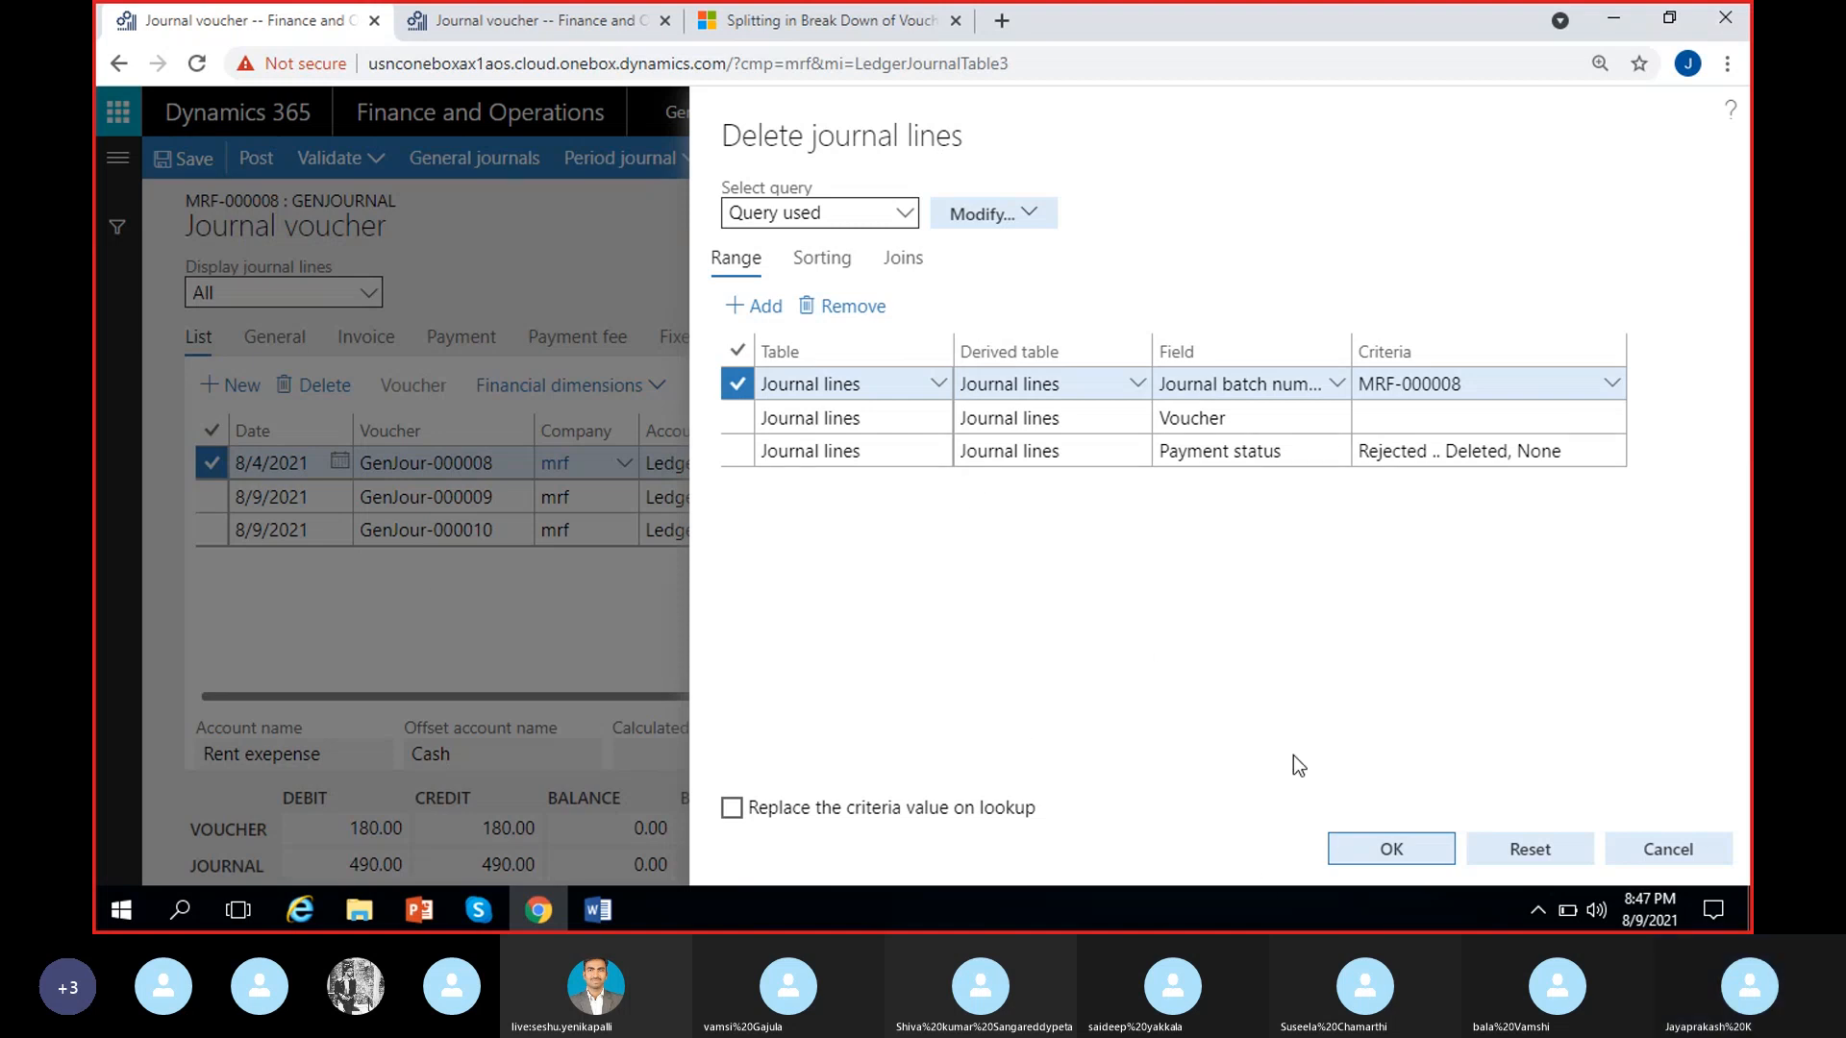
left_click(1496, 385)
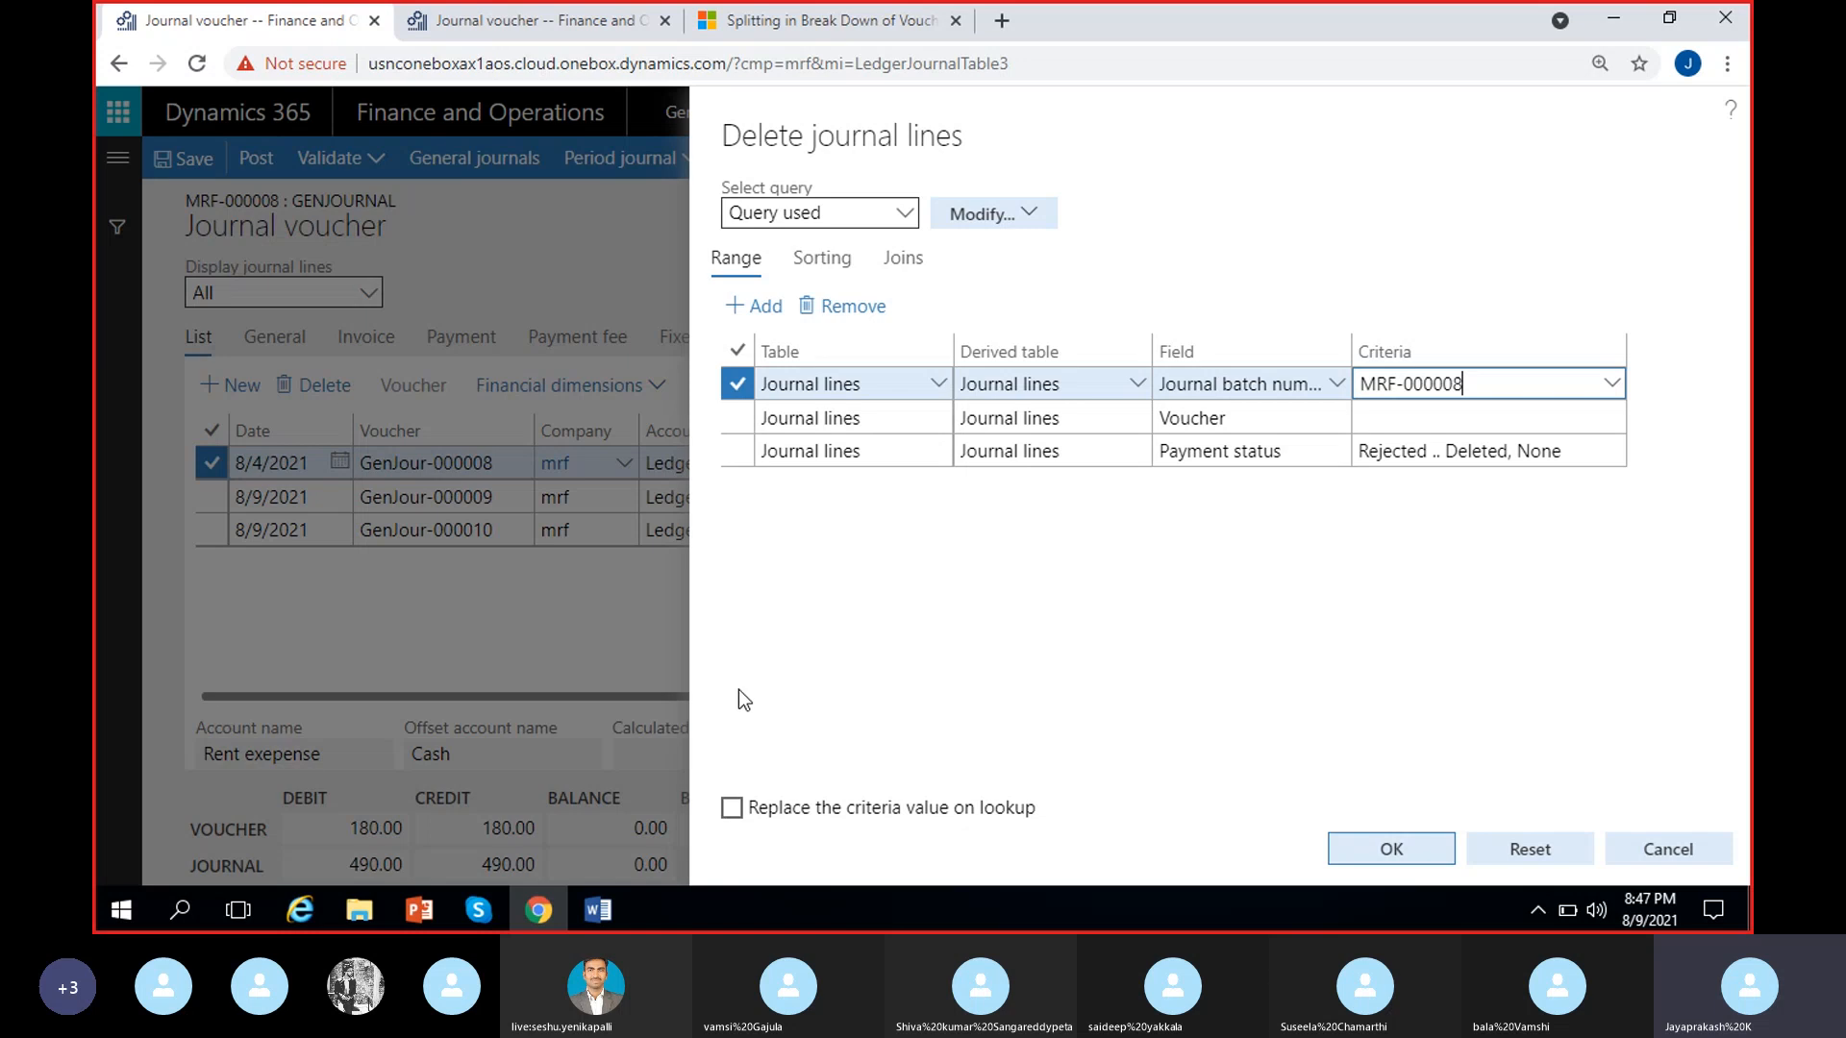
left_click(1373, 417)
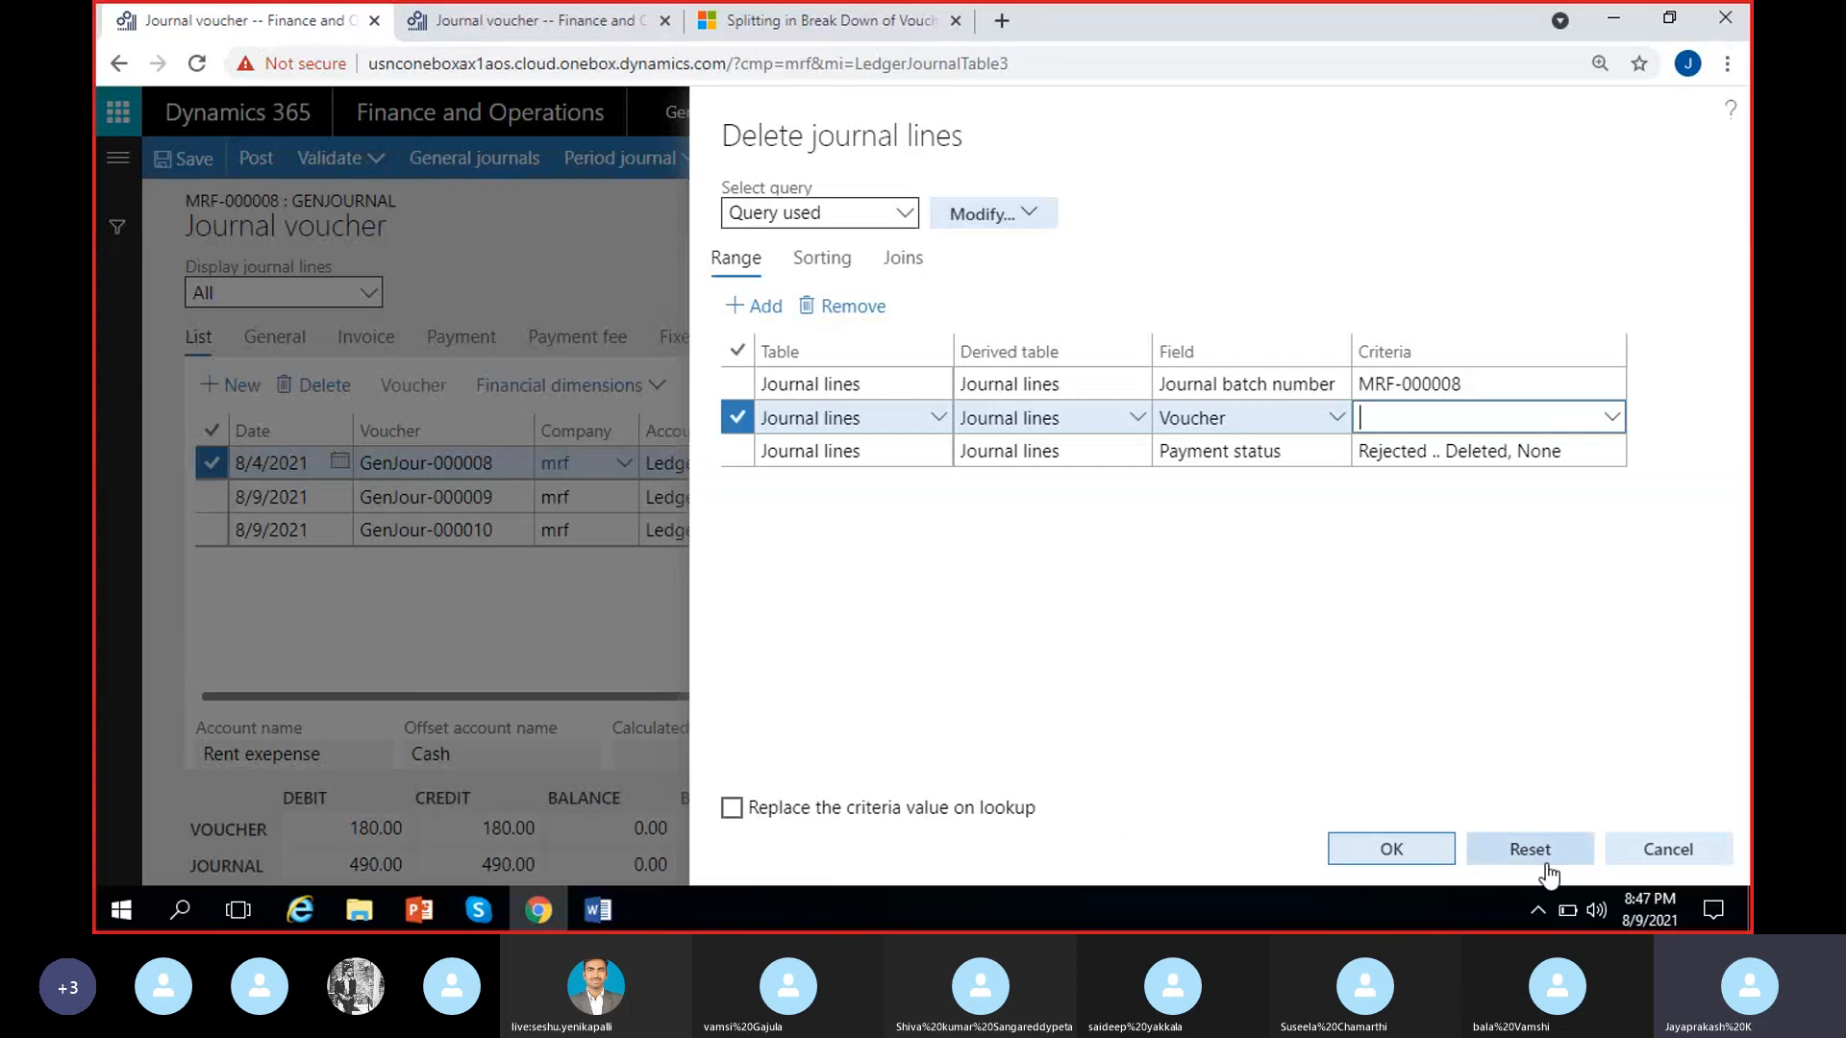
left_click(1669, 851)
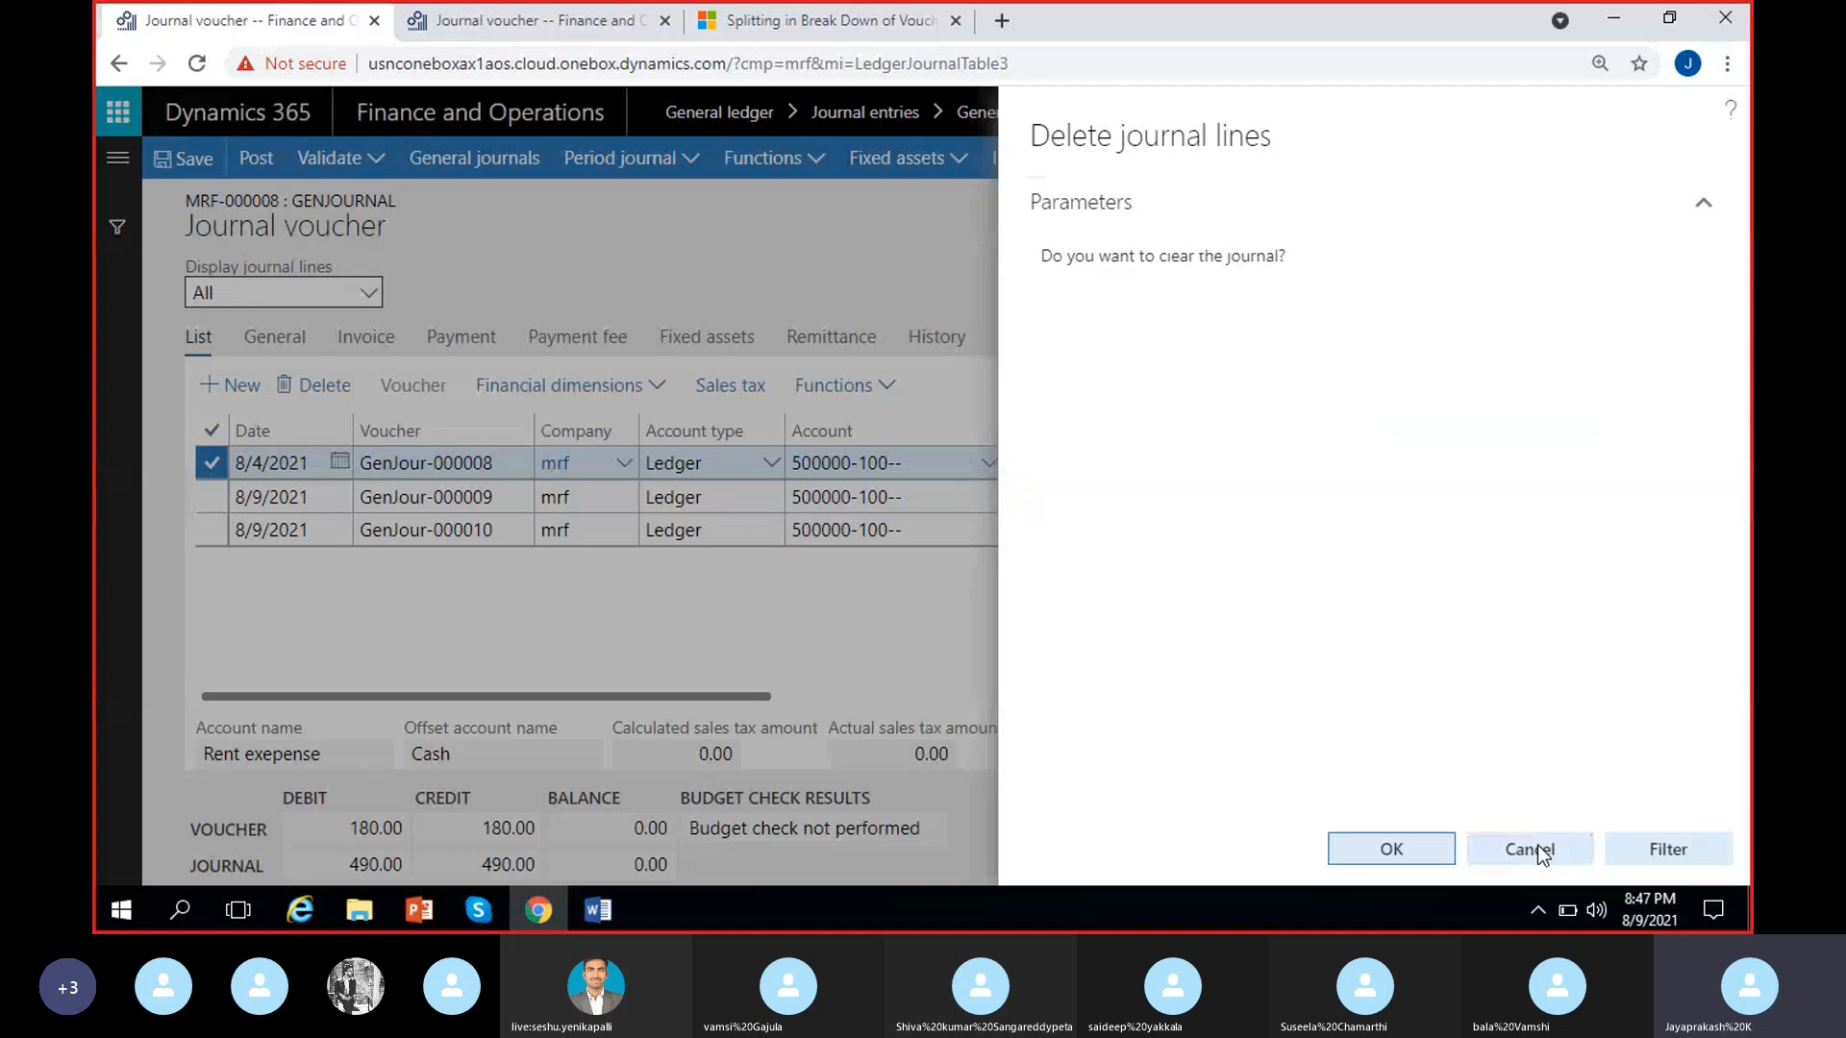
left_click(803, 154)
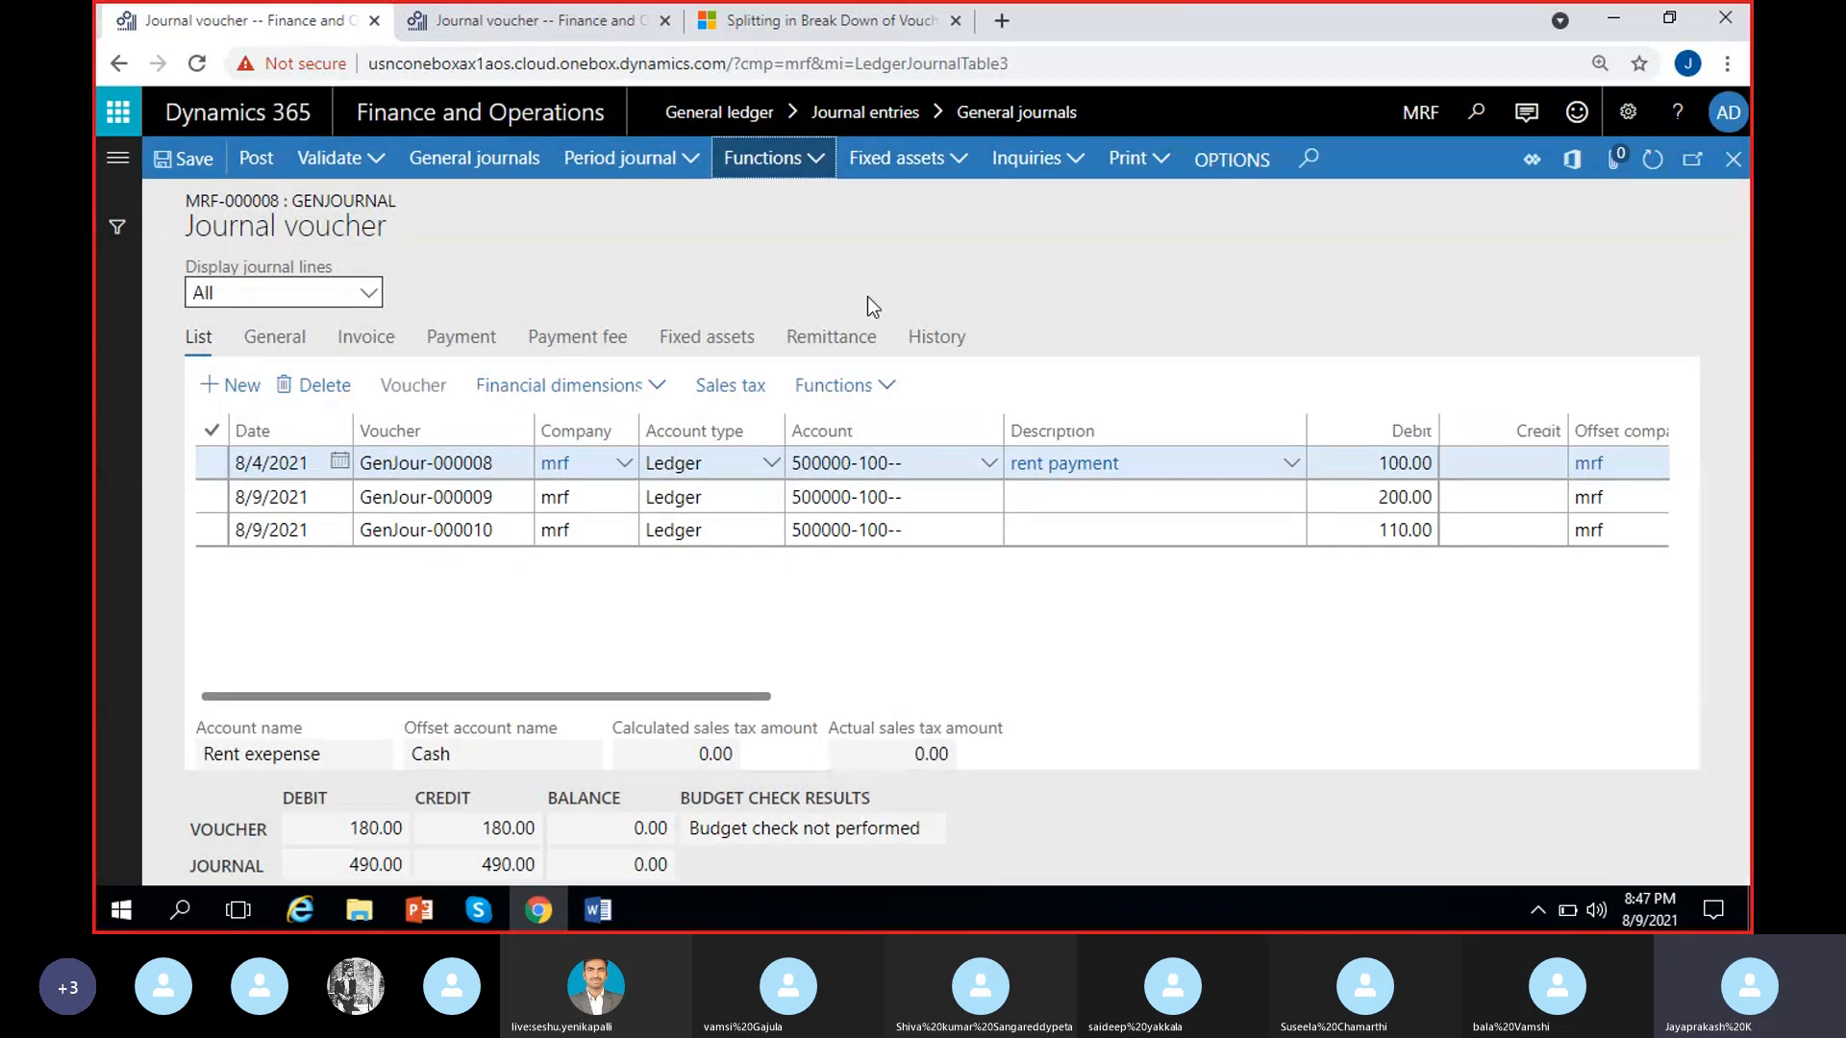
Review the journal functions of MRF-000008, including Load ledger transactions, Select bridged transactions and the account statement imports
left_click(813, 162)
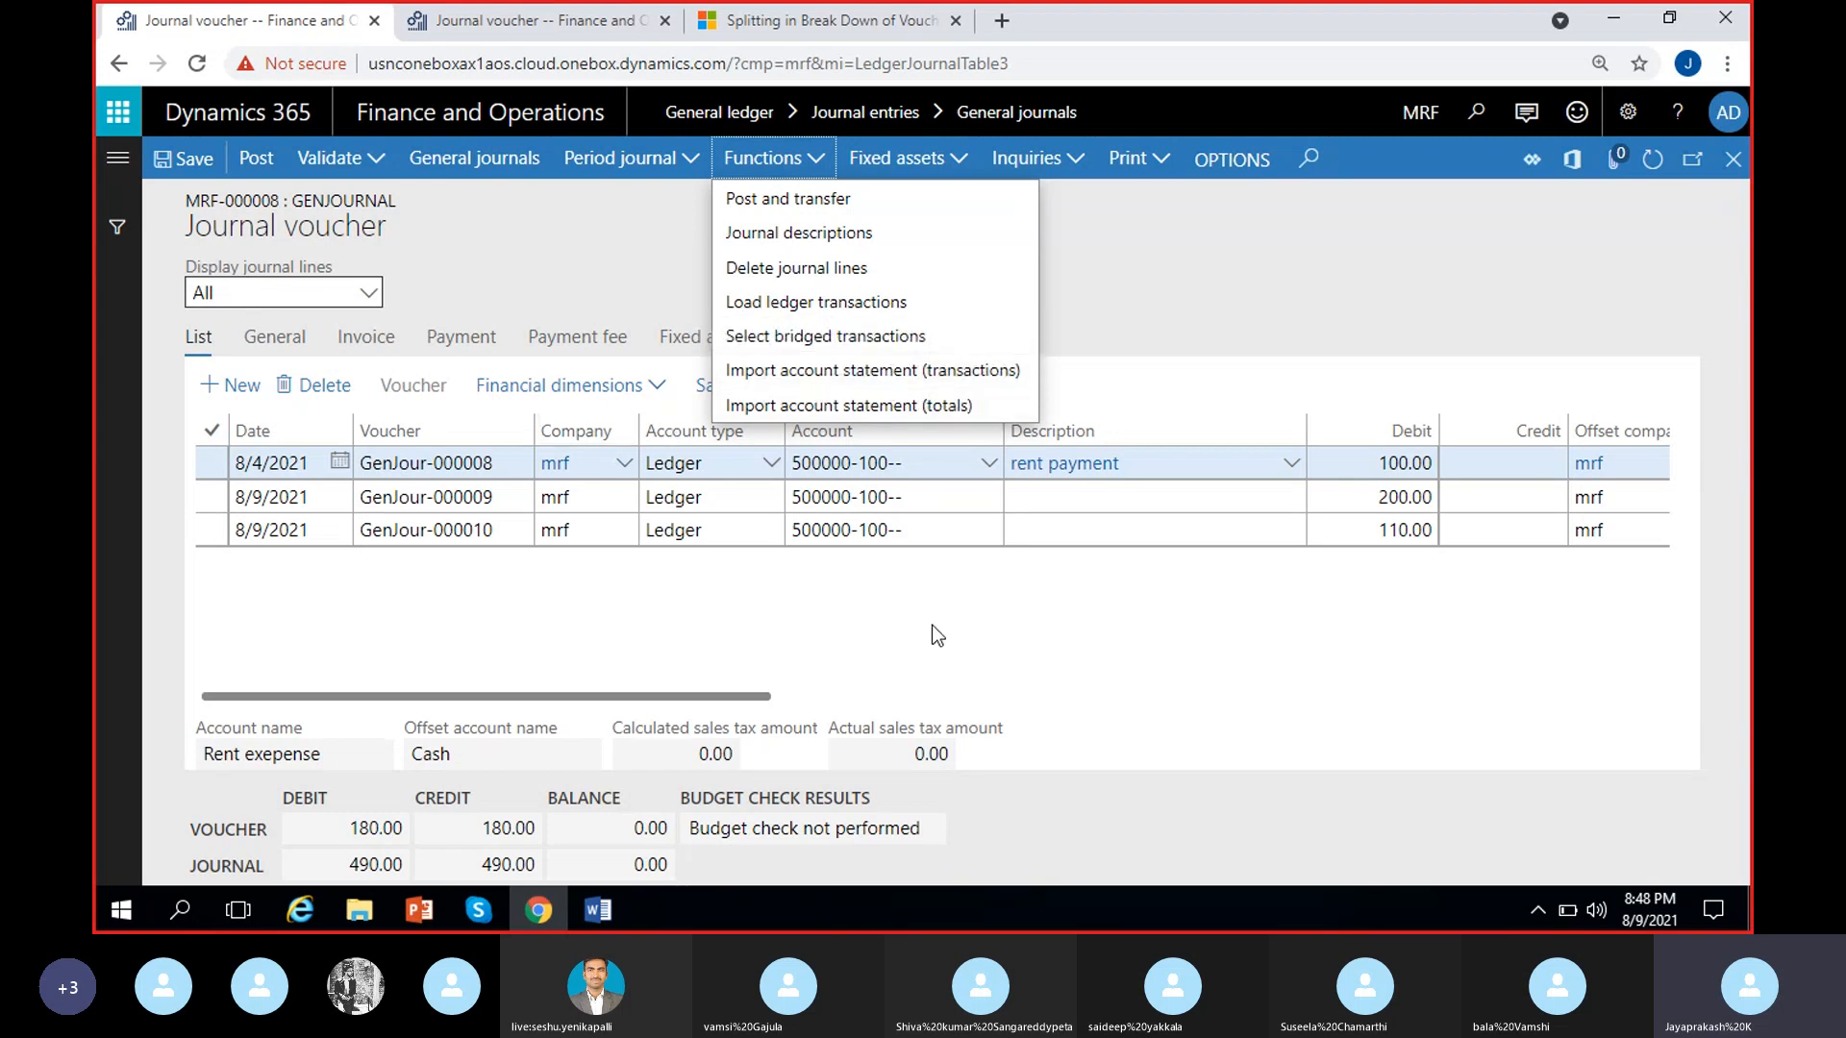
left_click(918, 463)
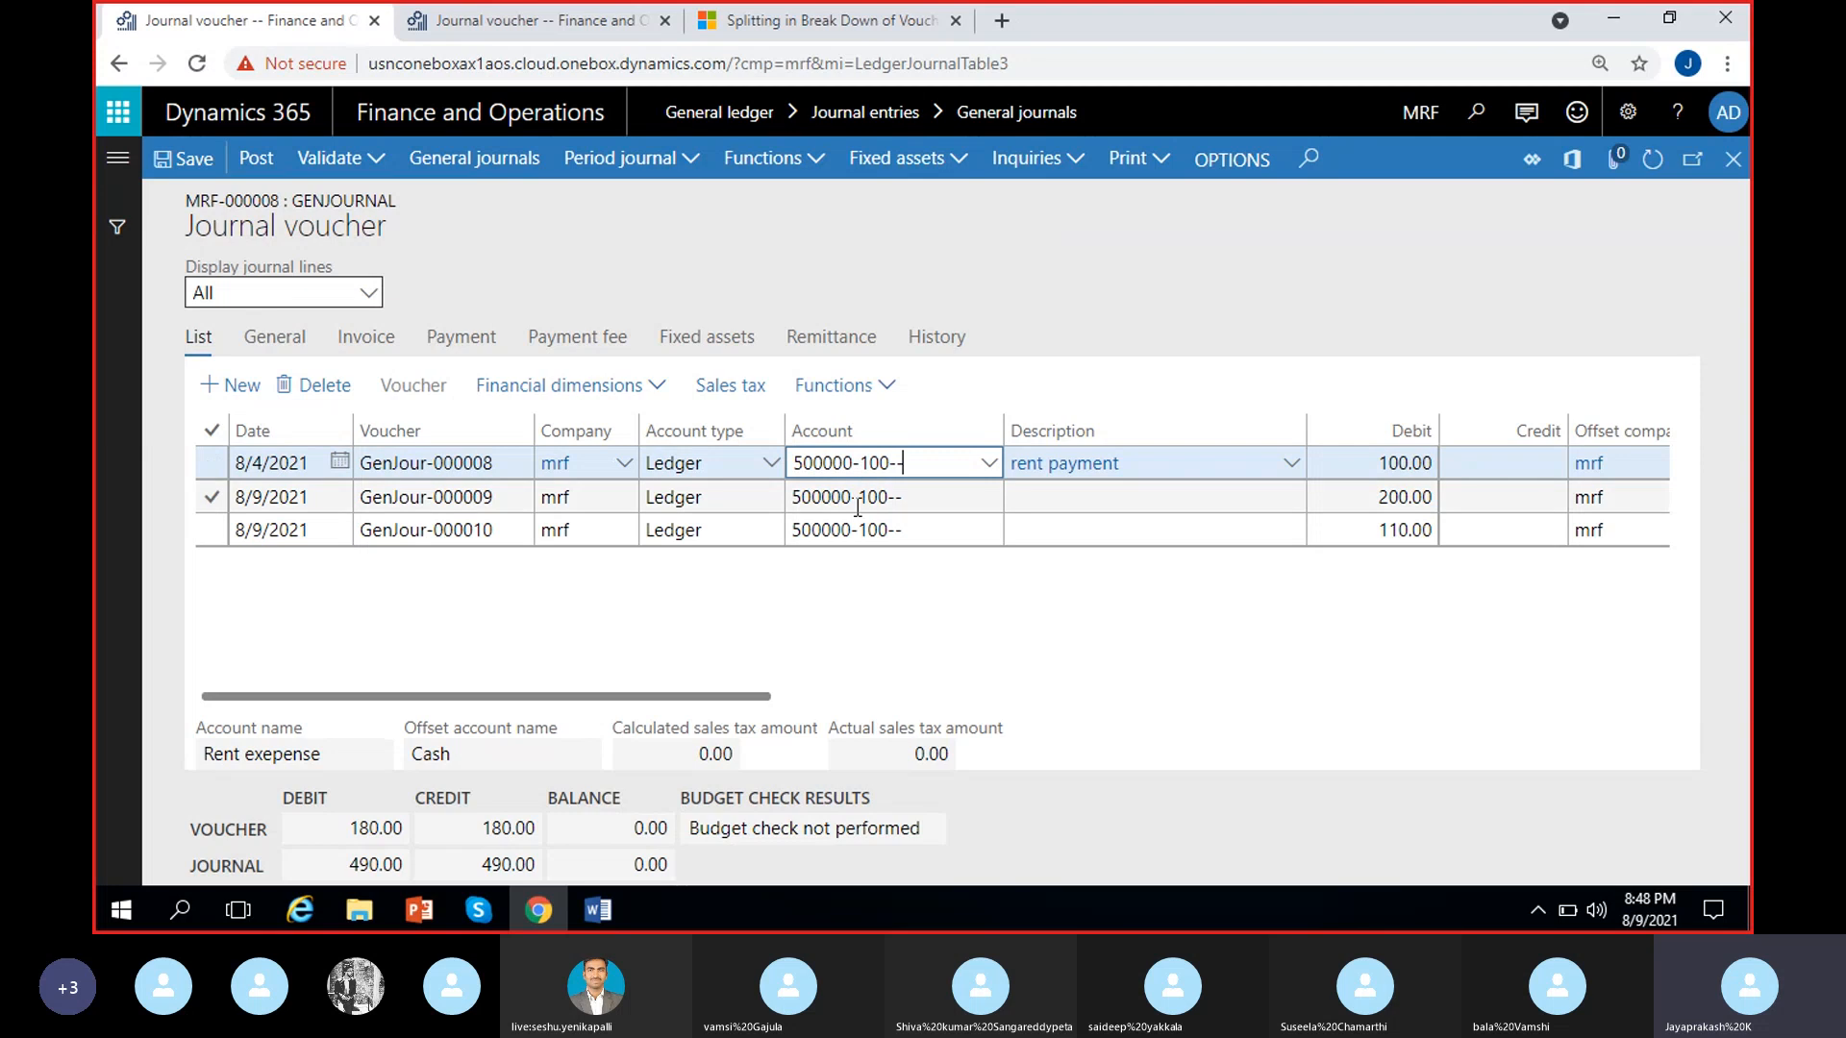
left_click(911, 632)
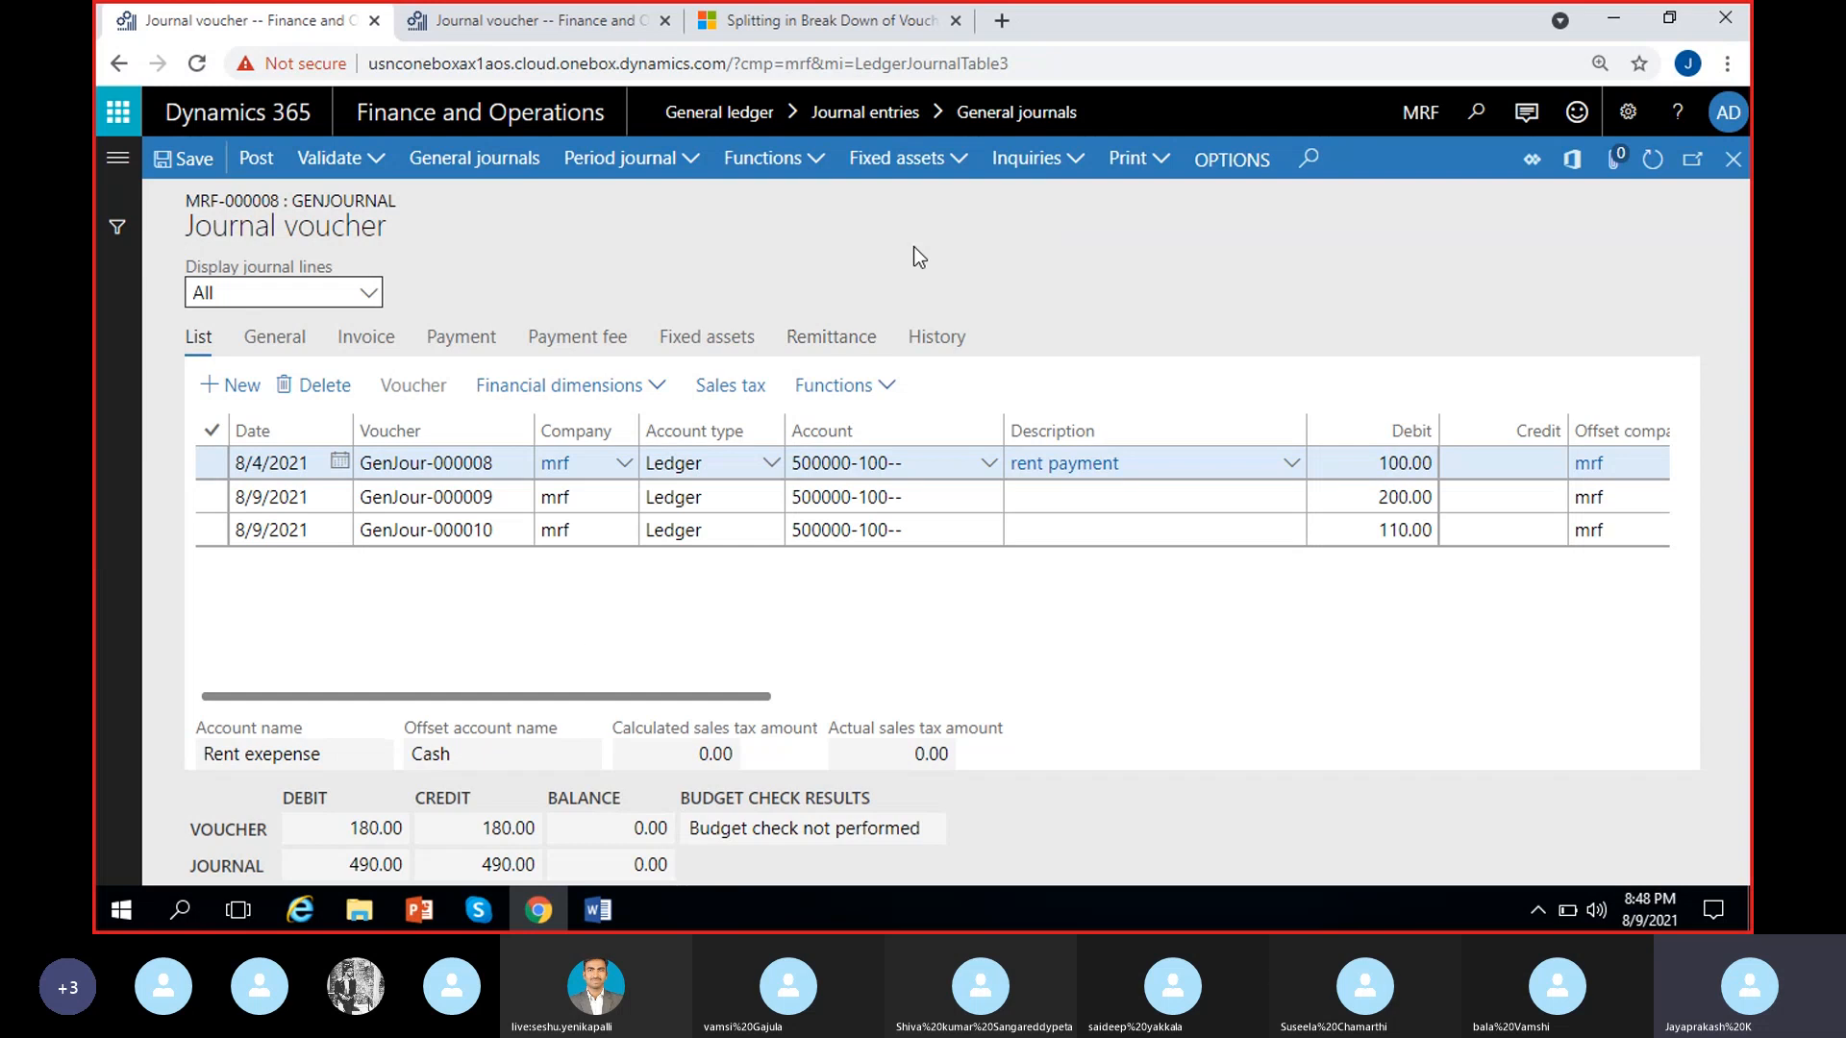
left_click(820, 176)
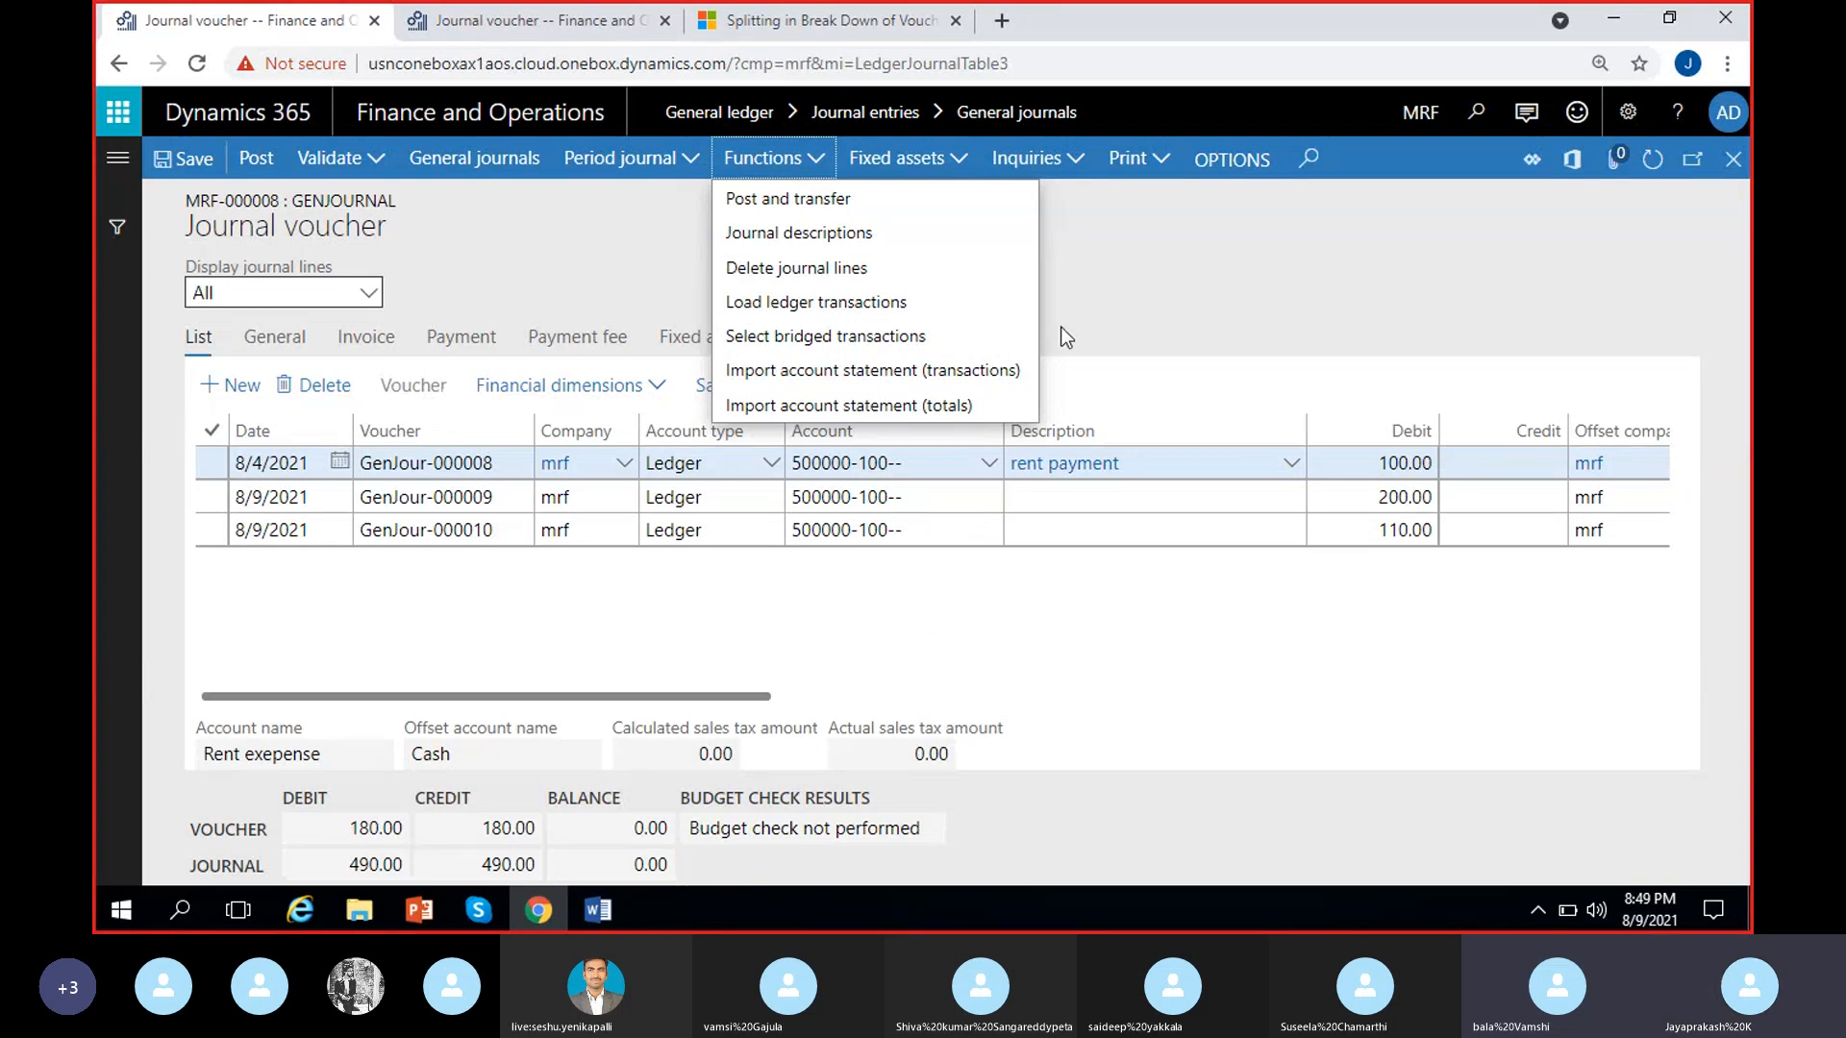
left_click(1156, 337)
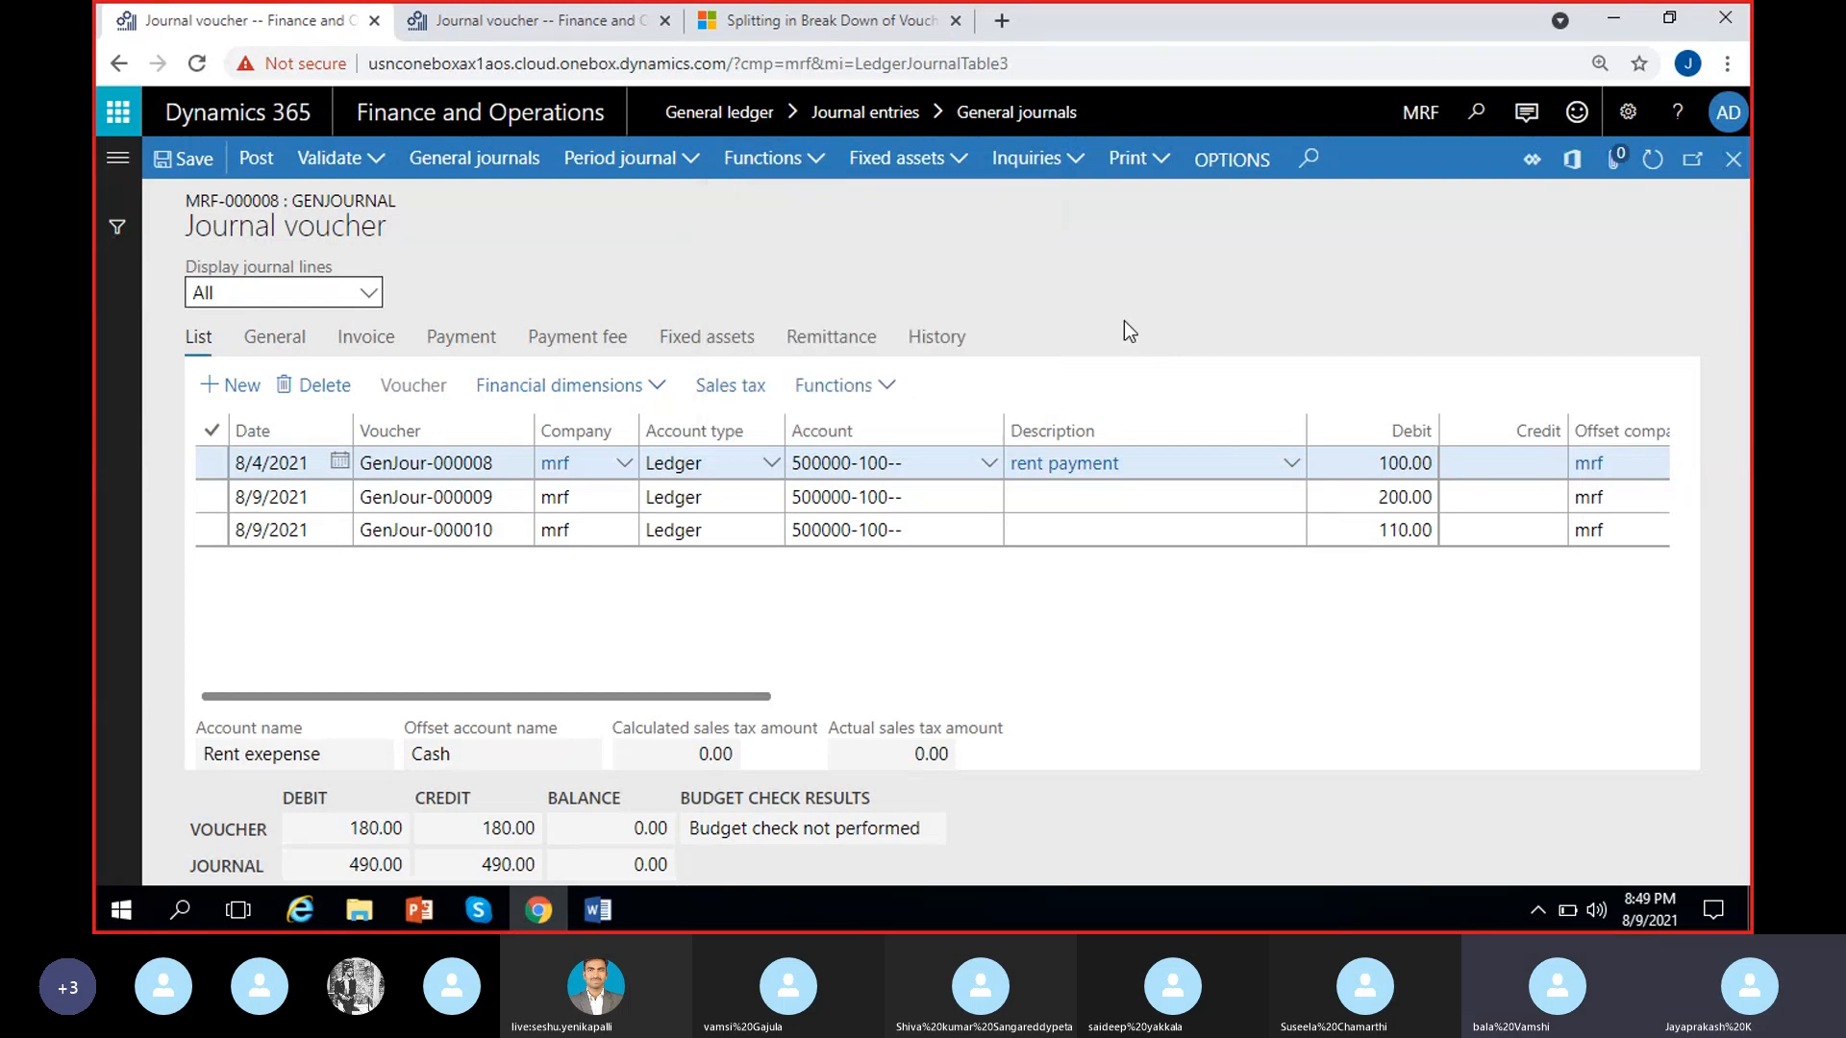
Review the fixed asset options for the journal, including the acquisition and depreciation proposals
left_click(961, 163)
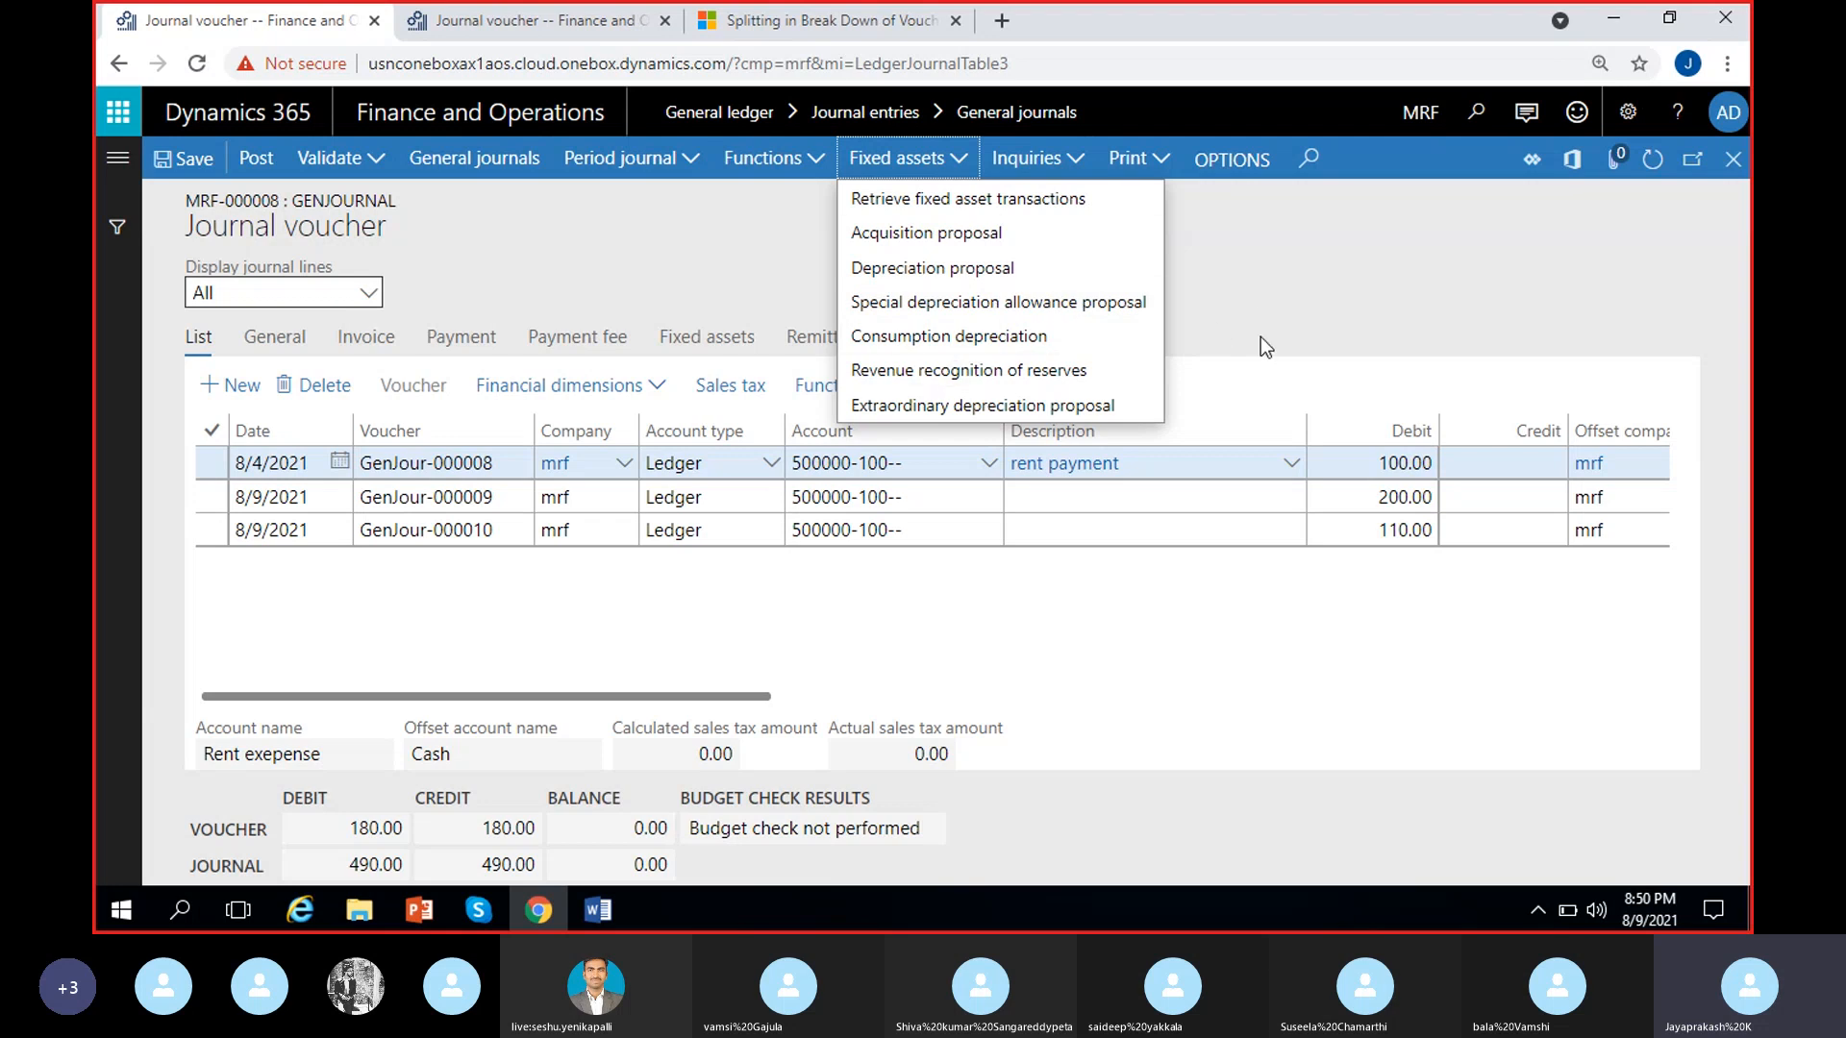
left_click(1076, 617)
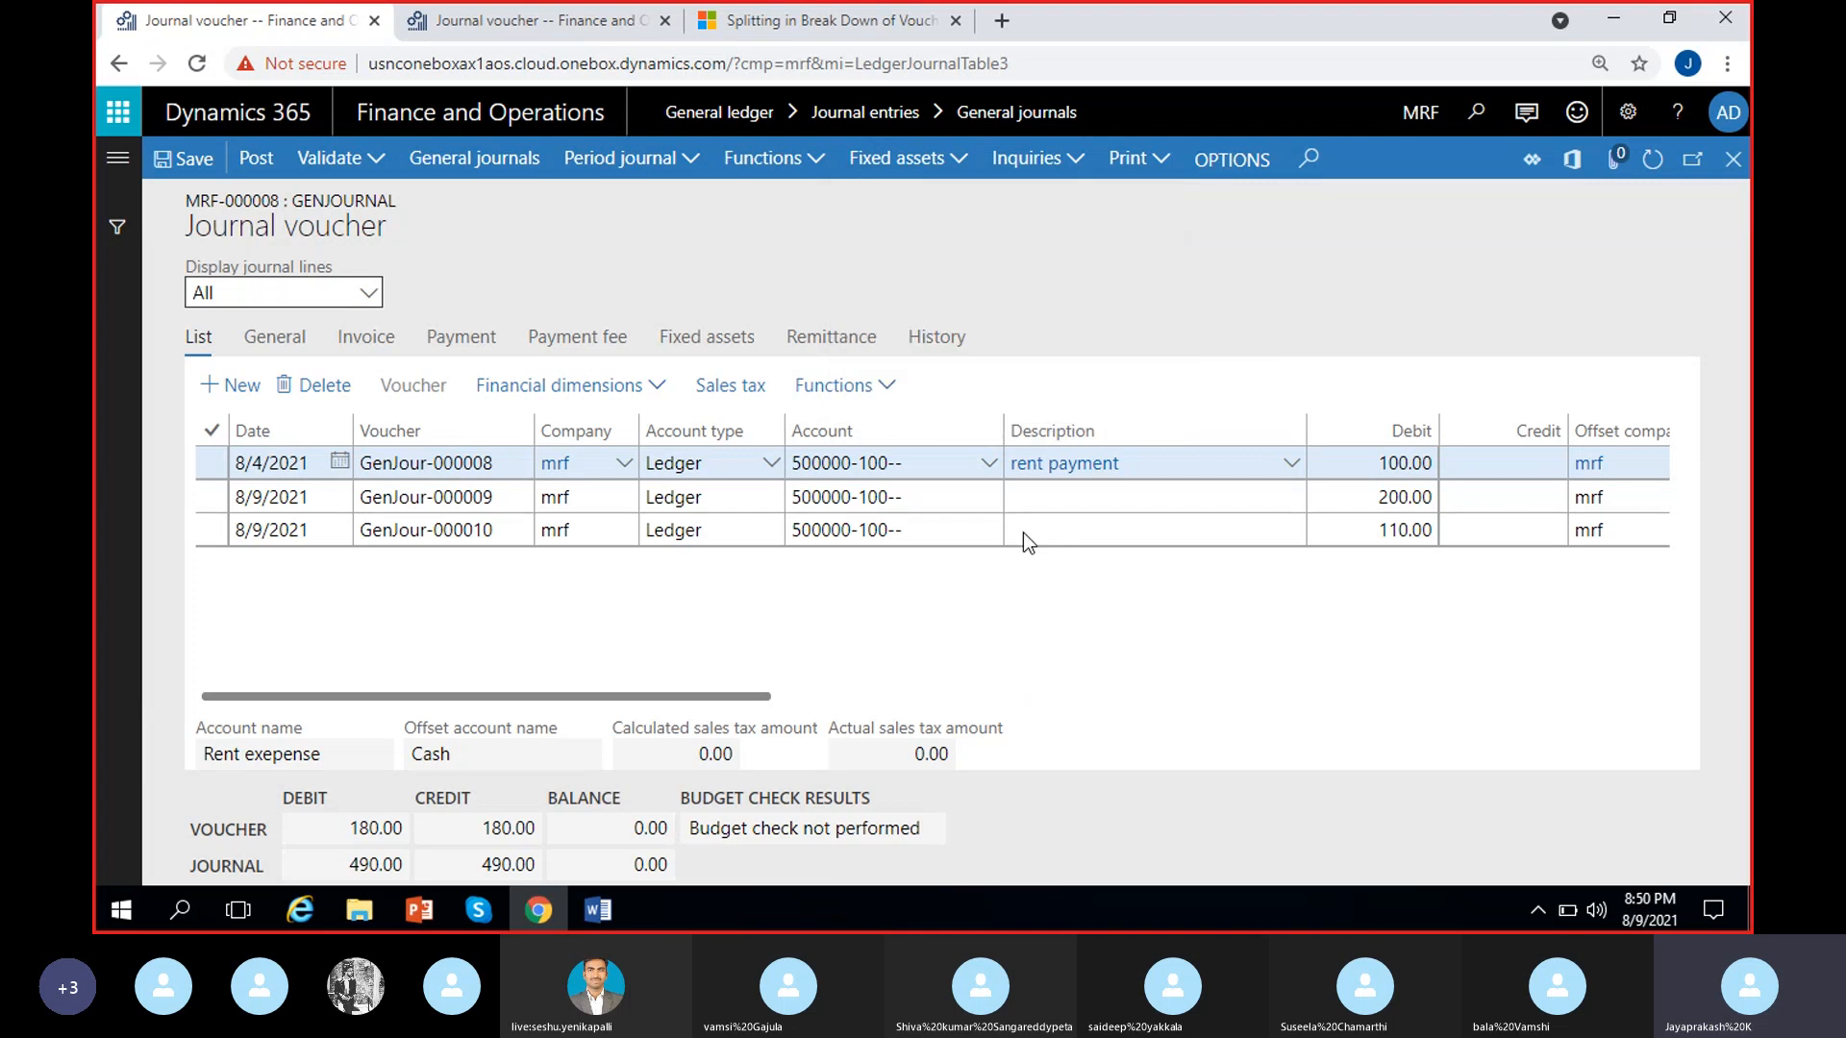
left_click(967, 165)
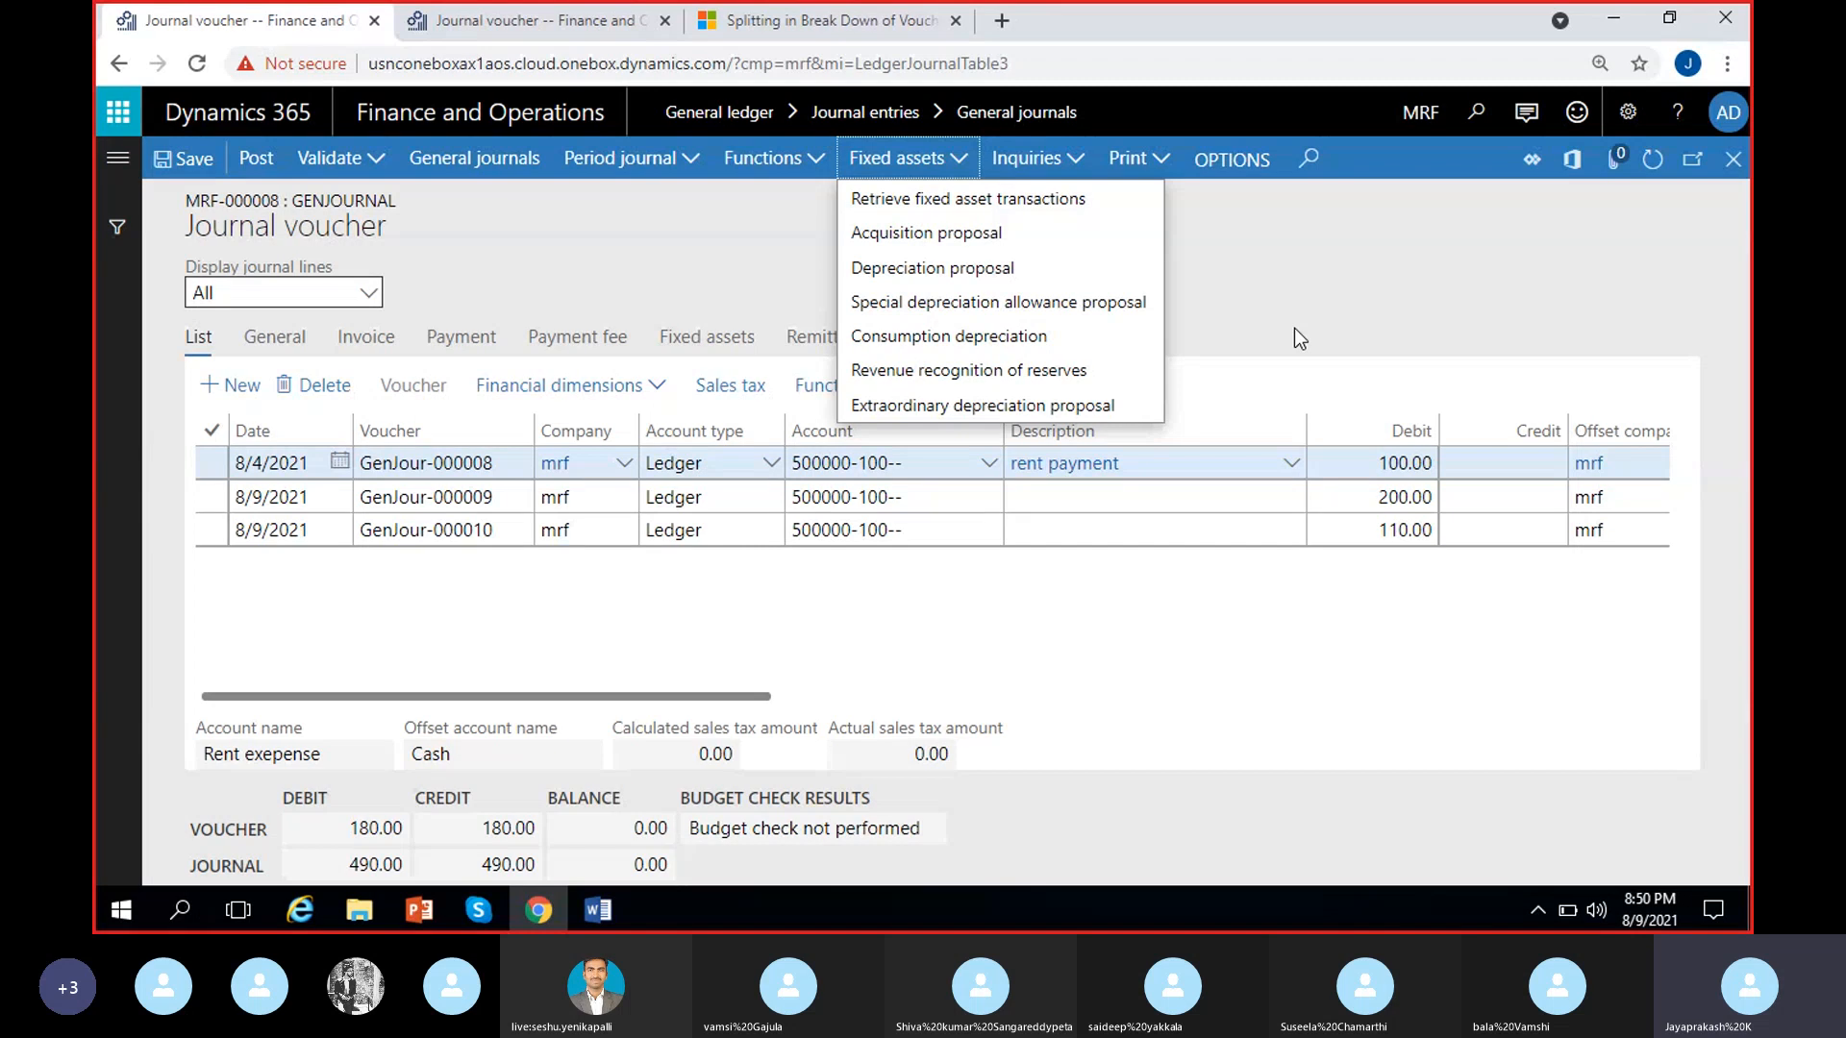
left_click(1264, 304)
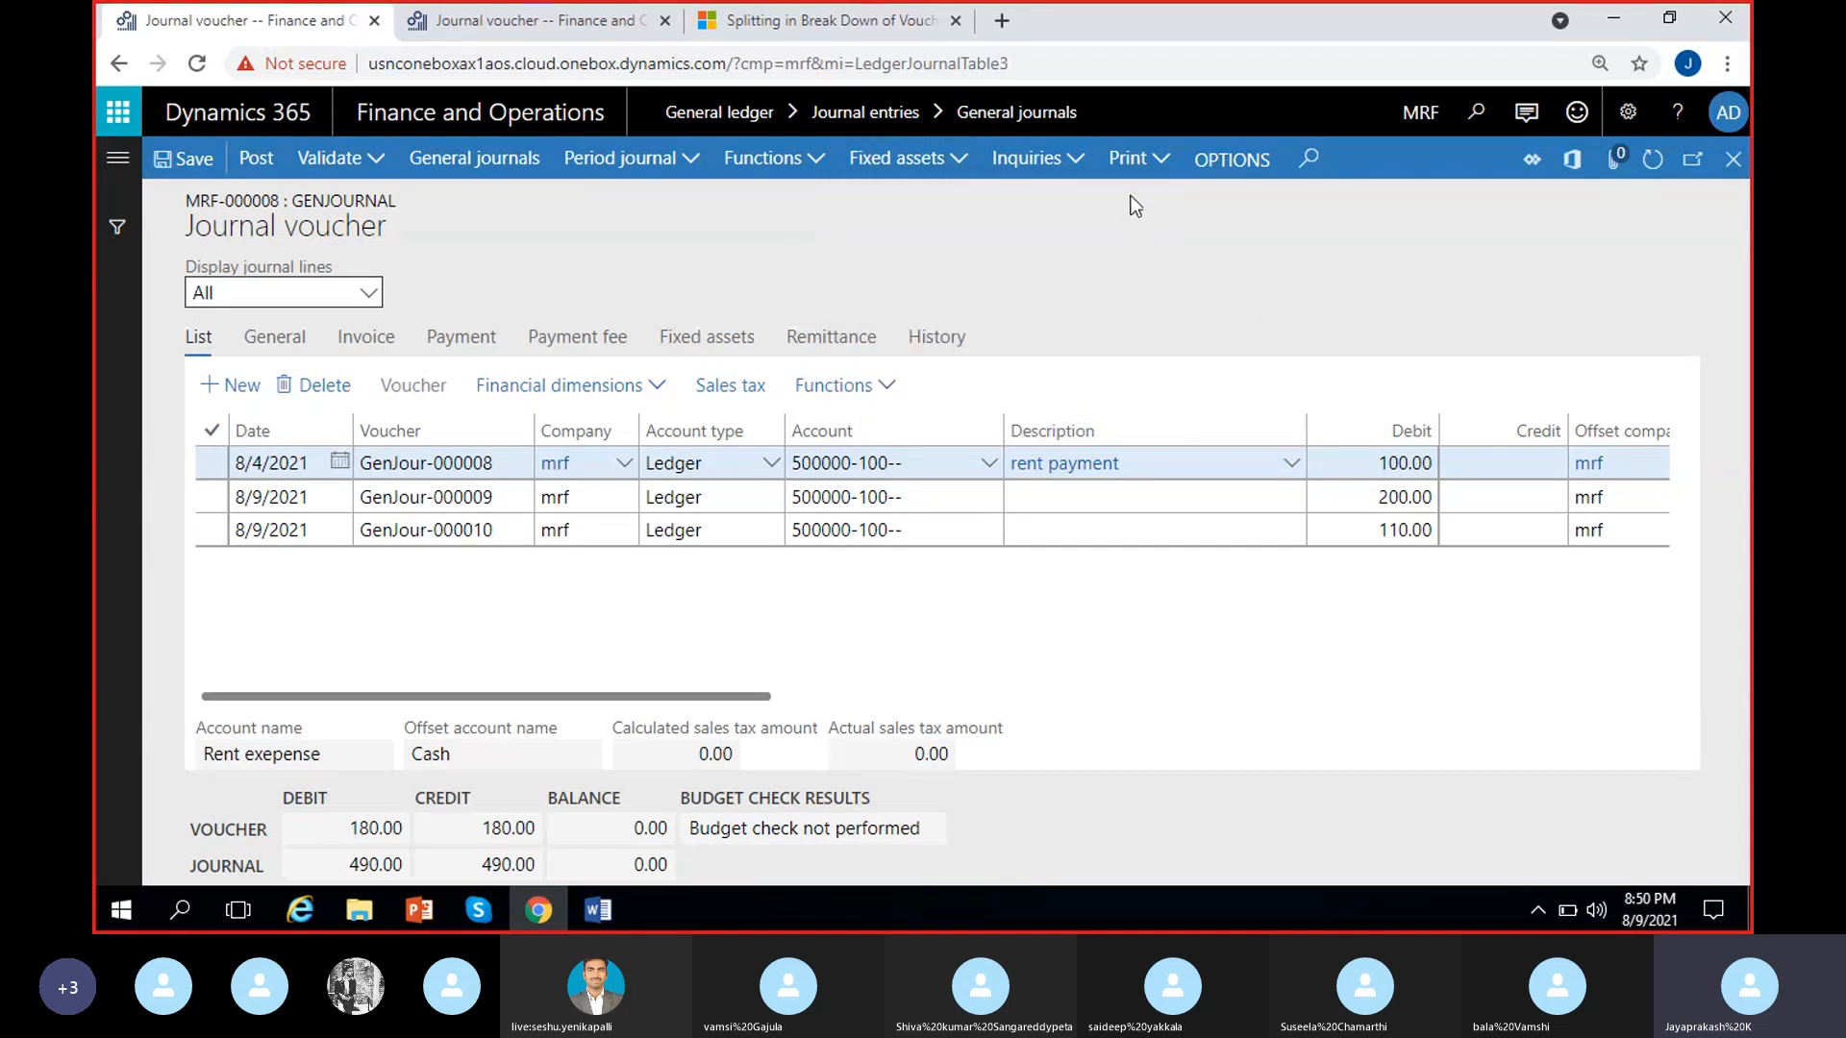
Review the journal's inquiry options, run the Balance control inquiry for MRF-000008 and close it again
left_click(1074, 162)
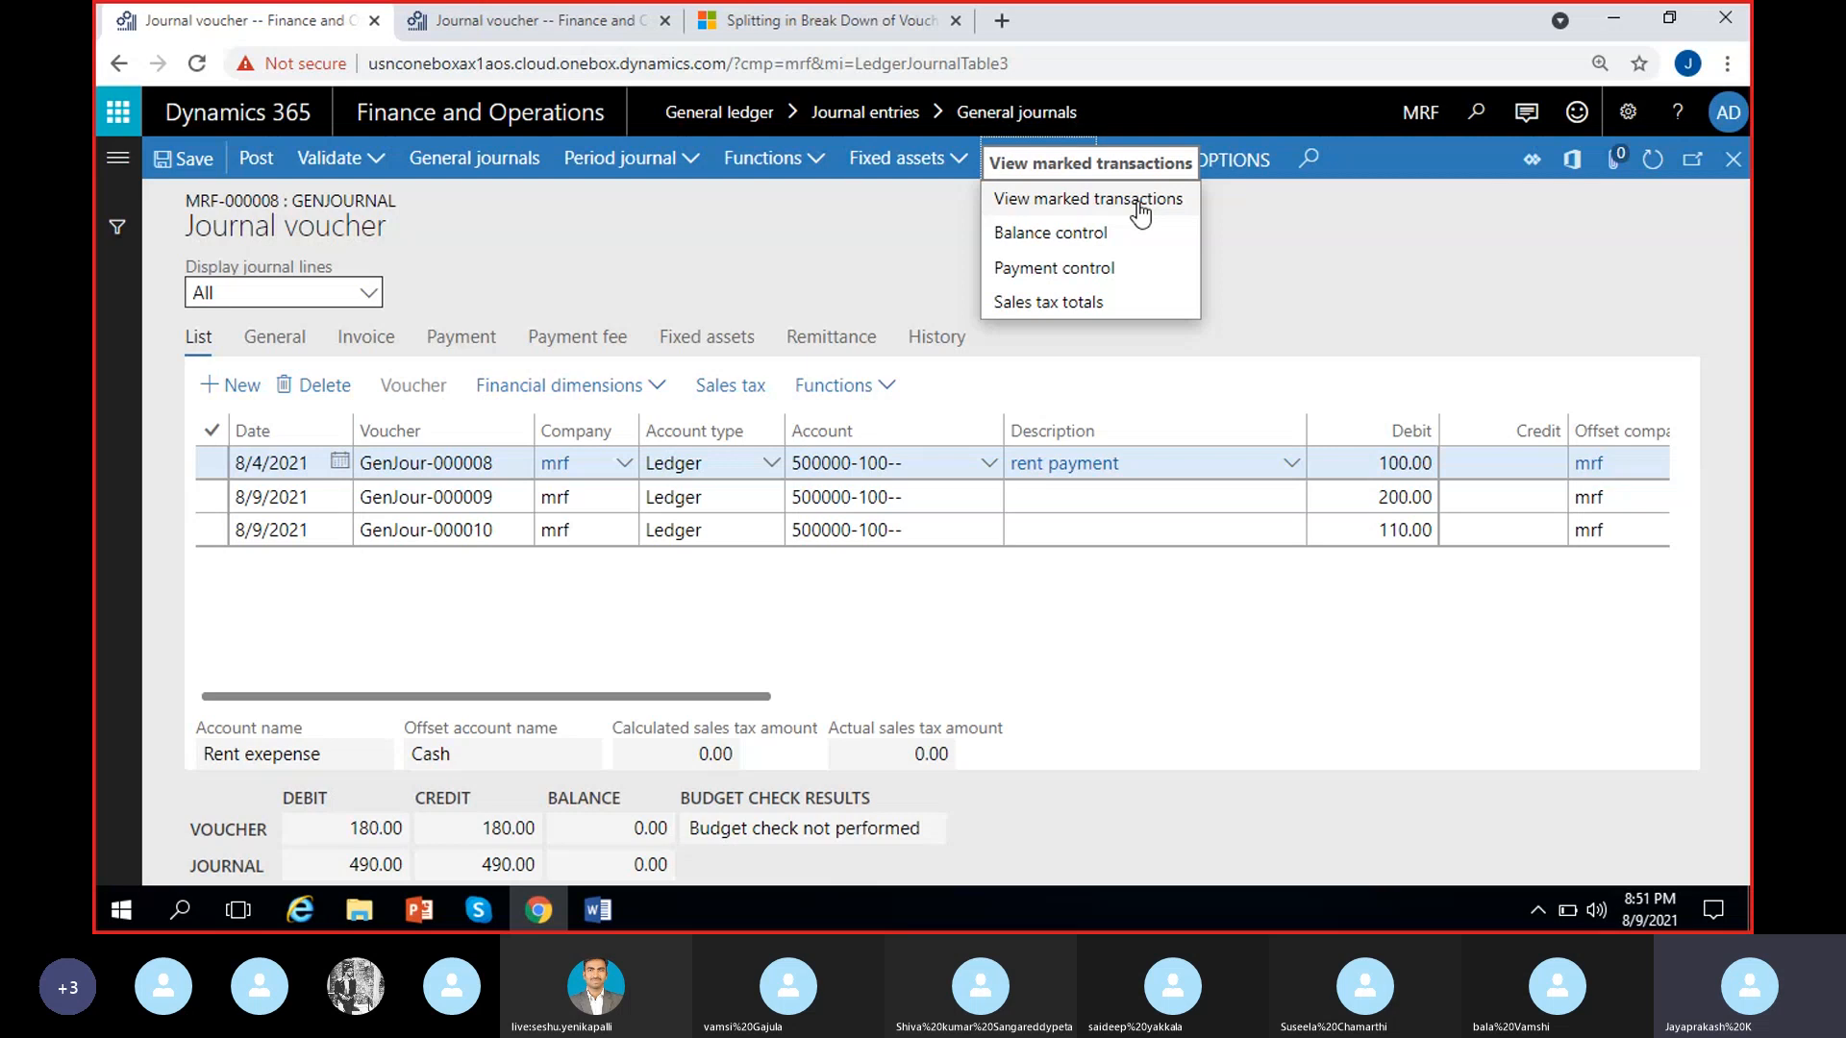
left_click(1065, 236)
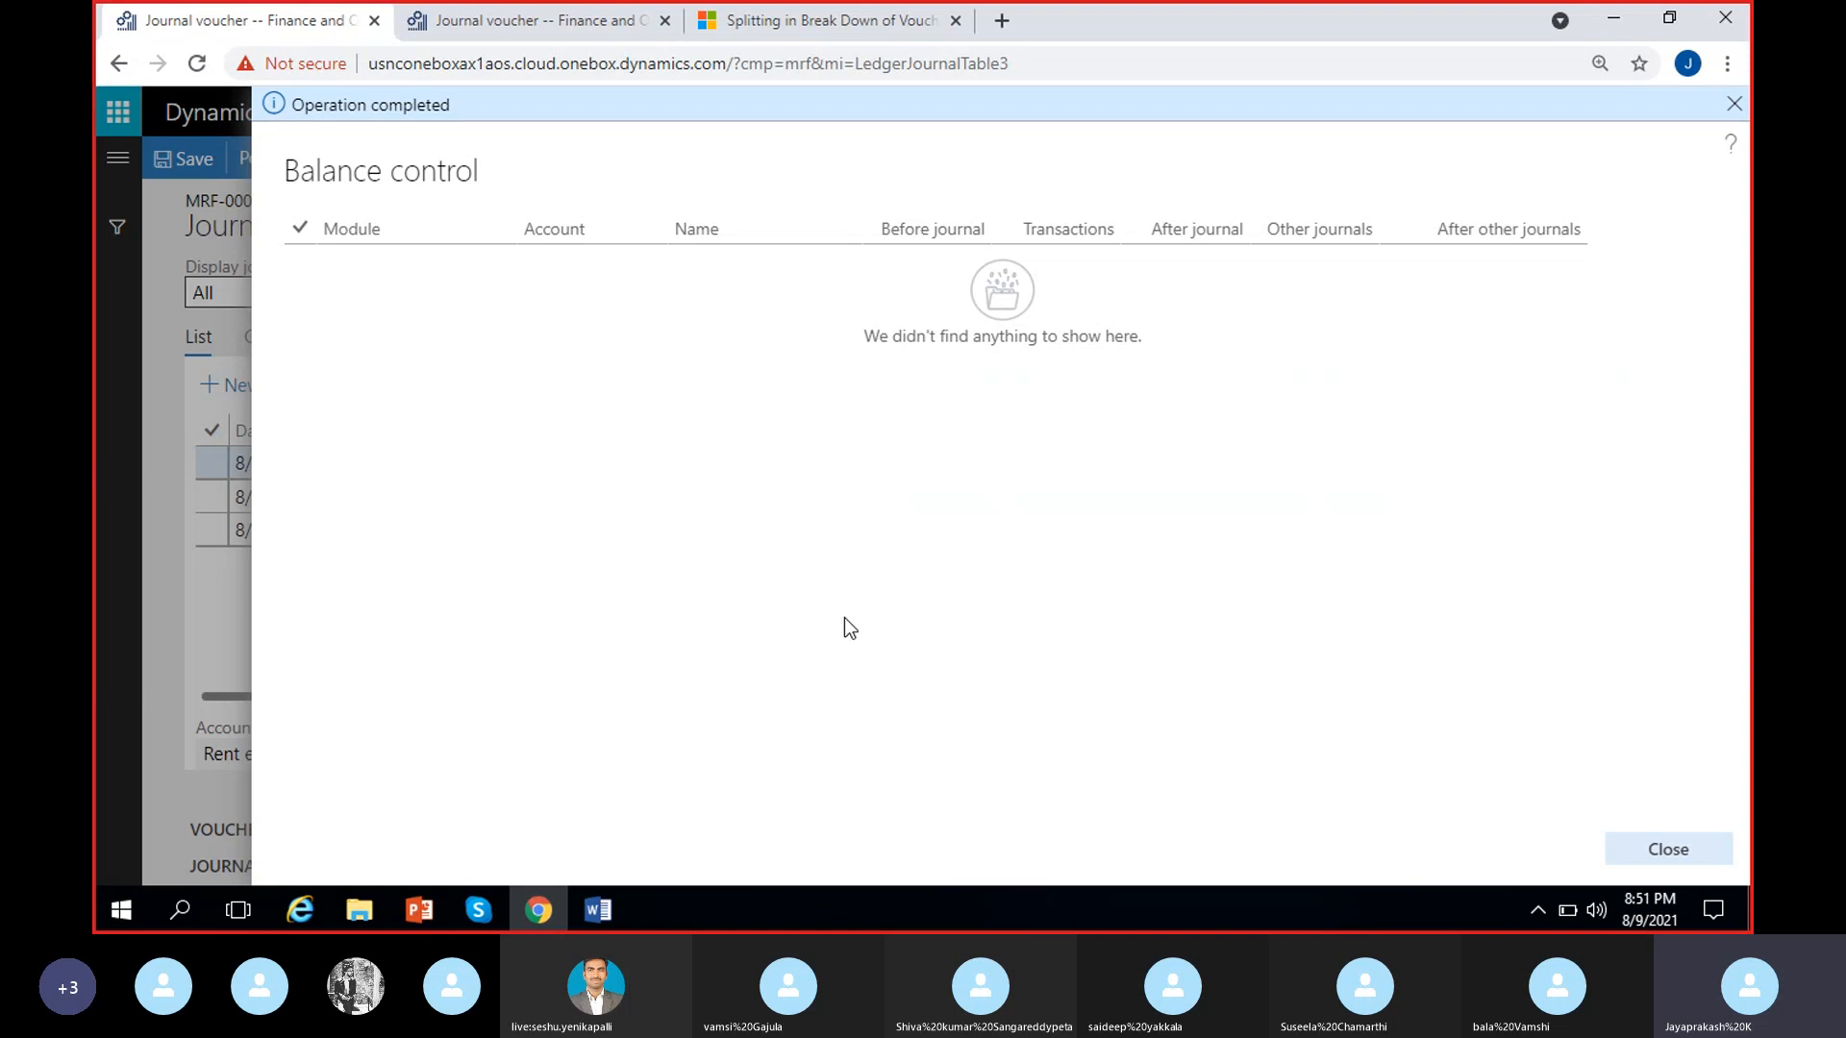
left_click(1683, 849)
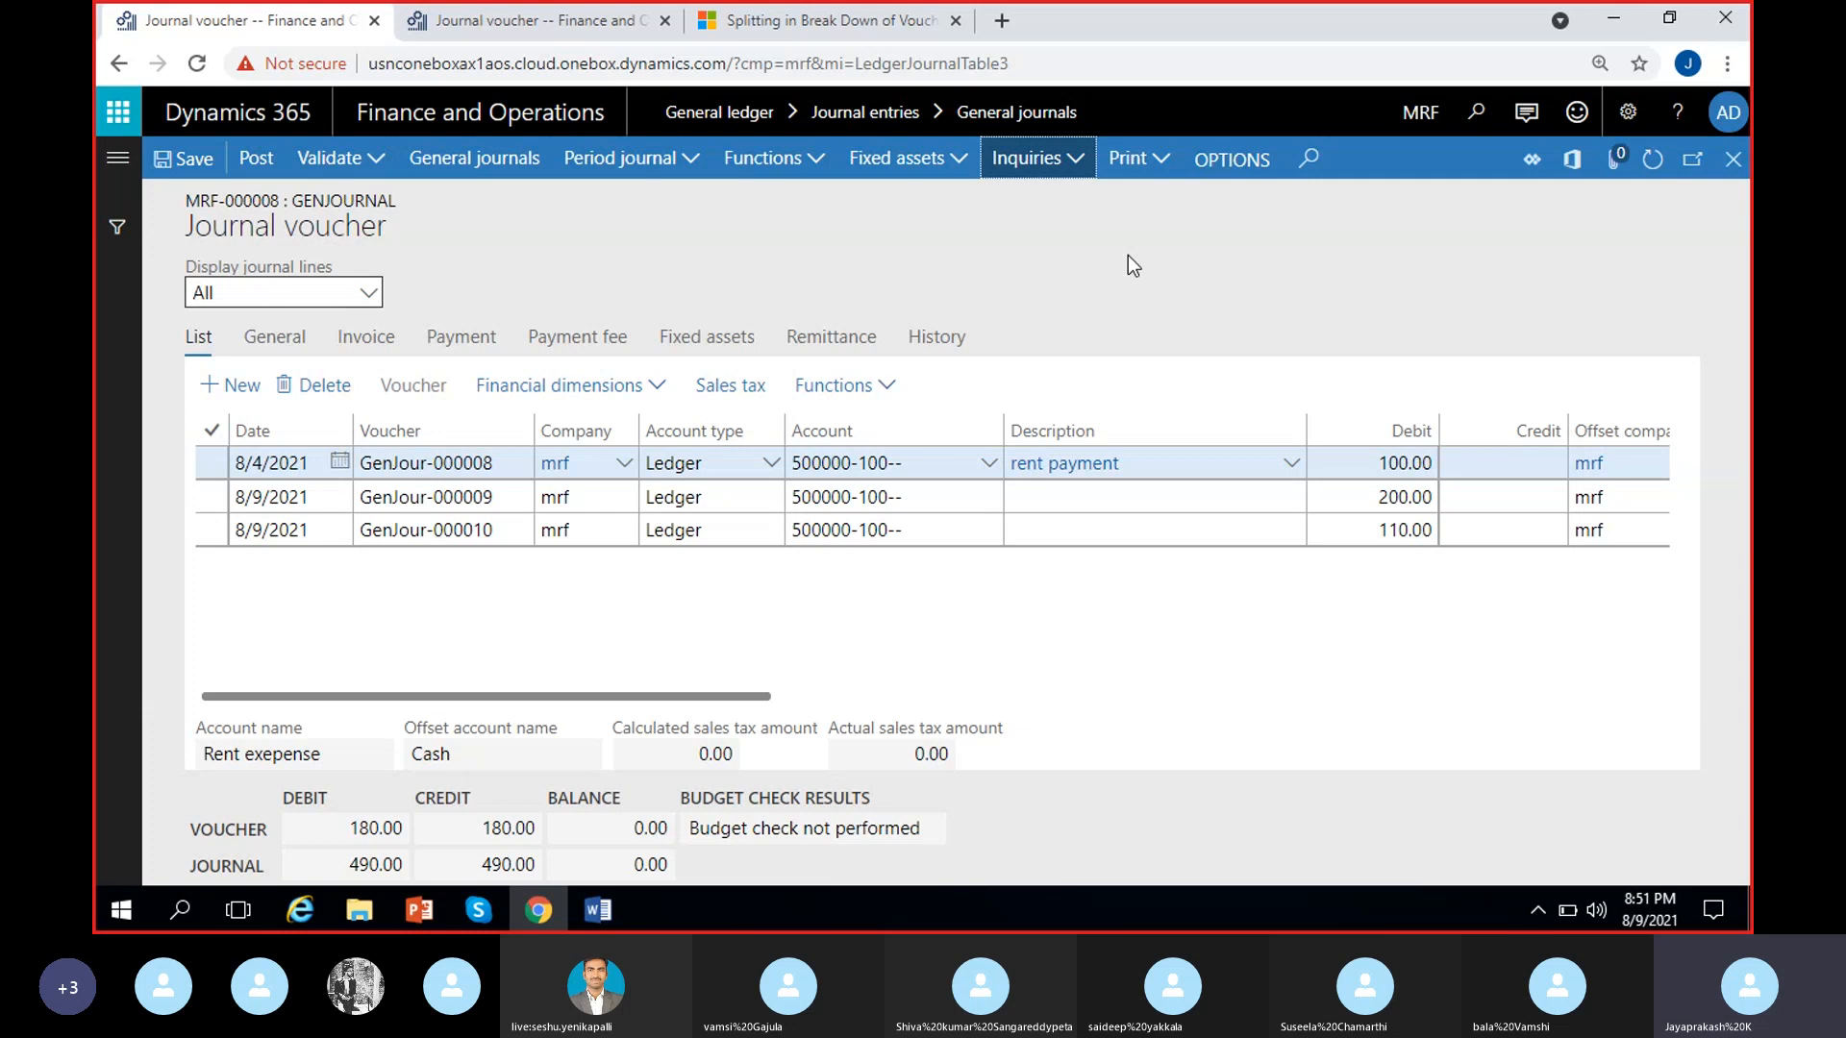
left_click(1195, 287)
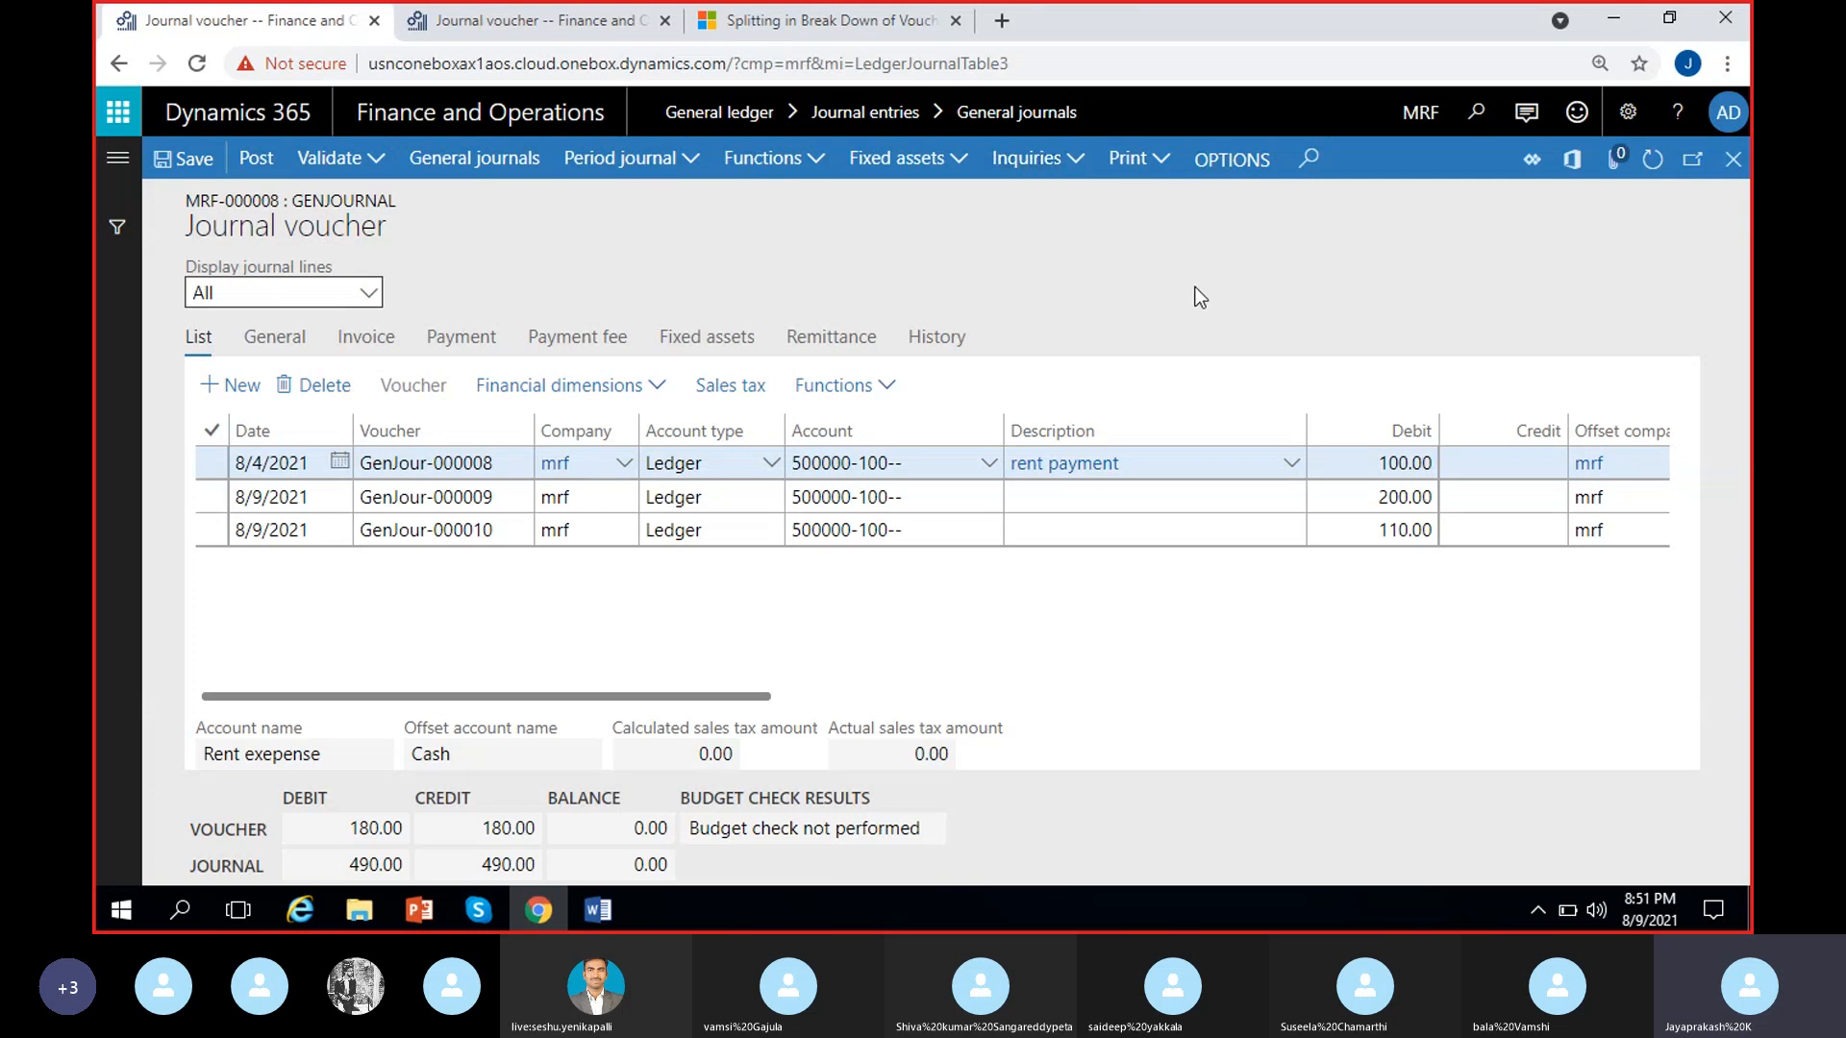
Open the Word document "Course contect- AX Functional" from Documents and highlight the Balance control accounts topic and the single and multi line vouchers topic
left_click(365, 914)
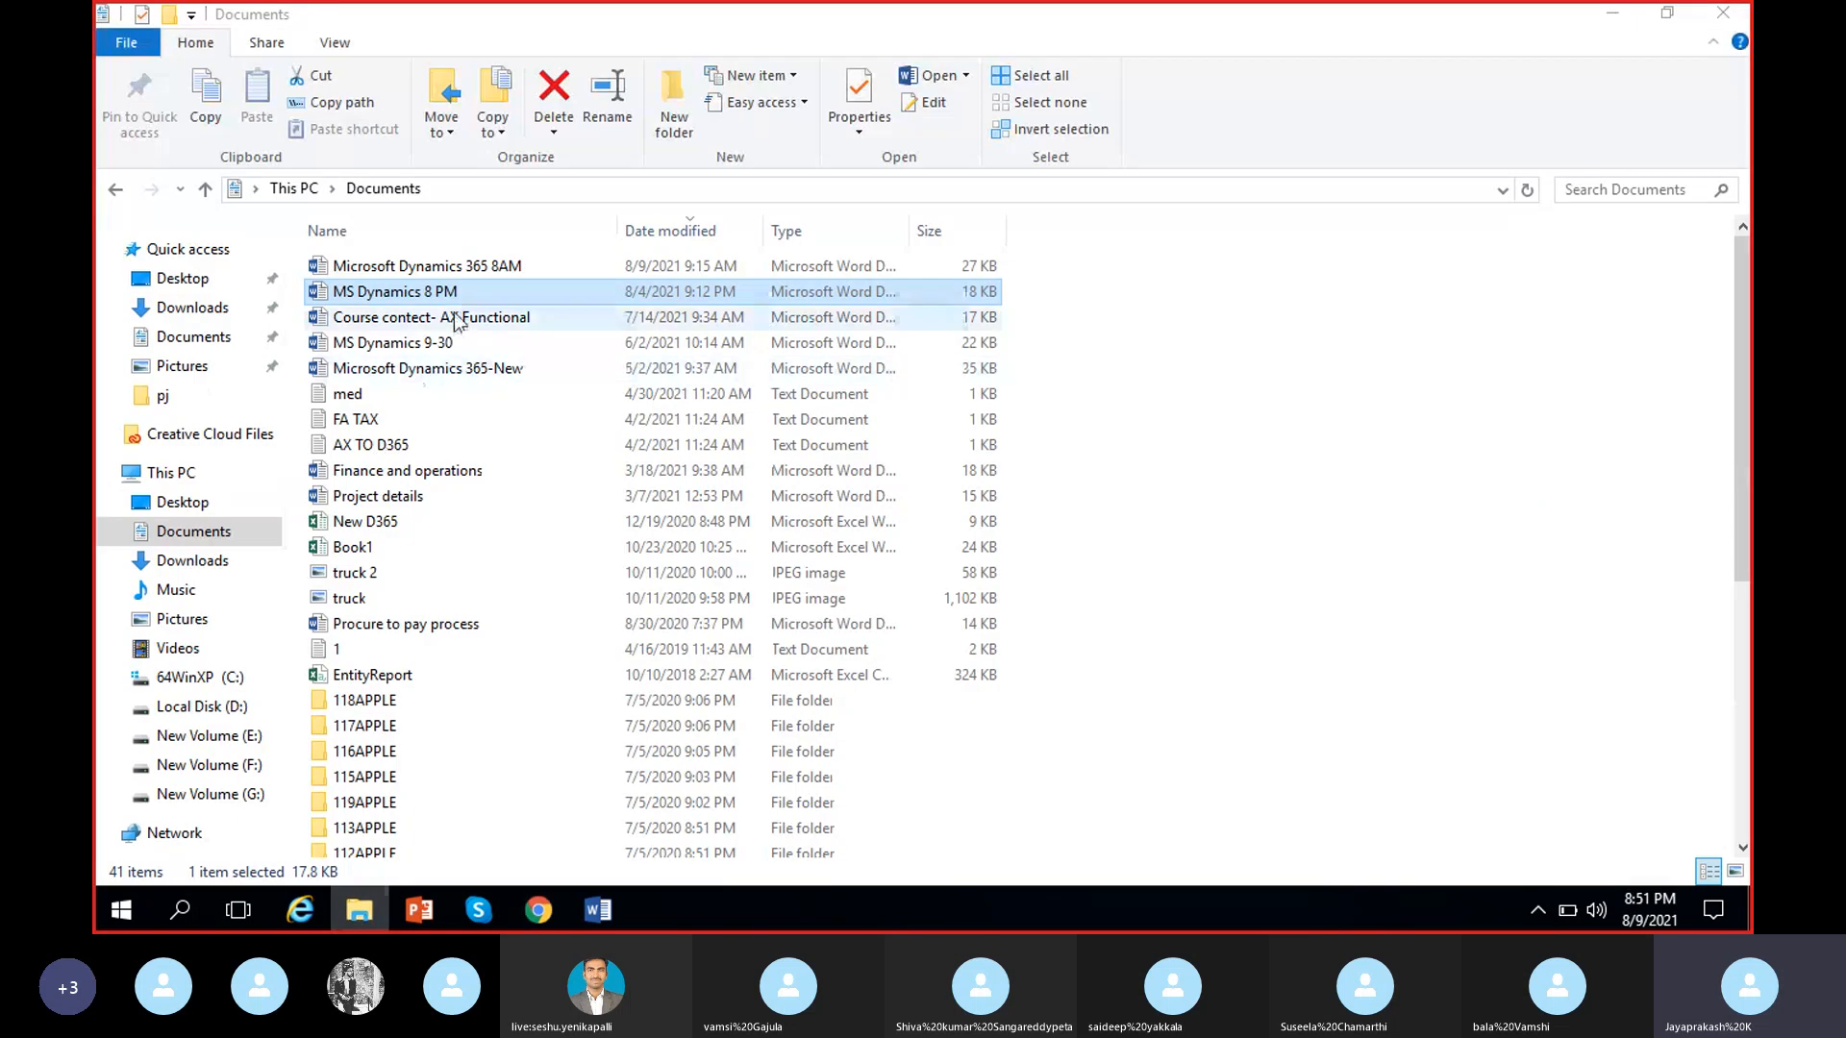
double_click(455, 312)
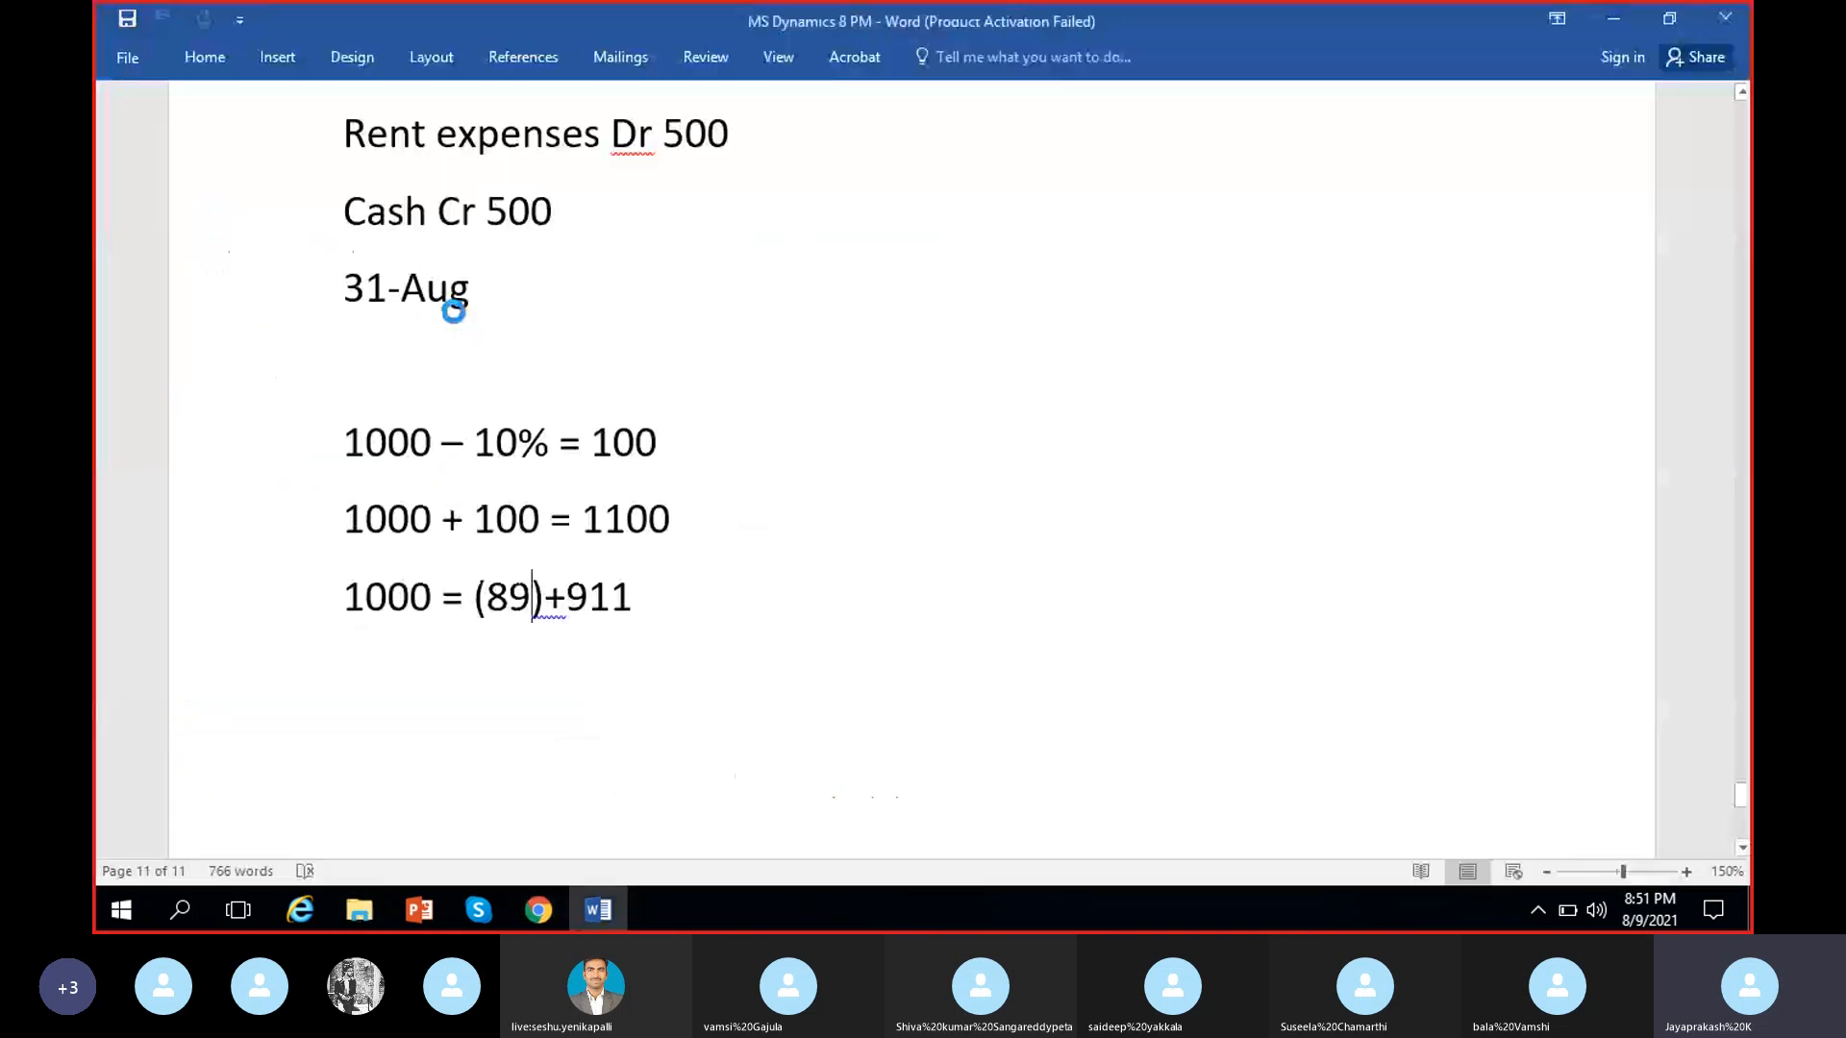
scroll(757, 477, "down", 8)
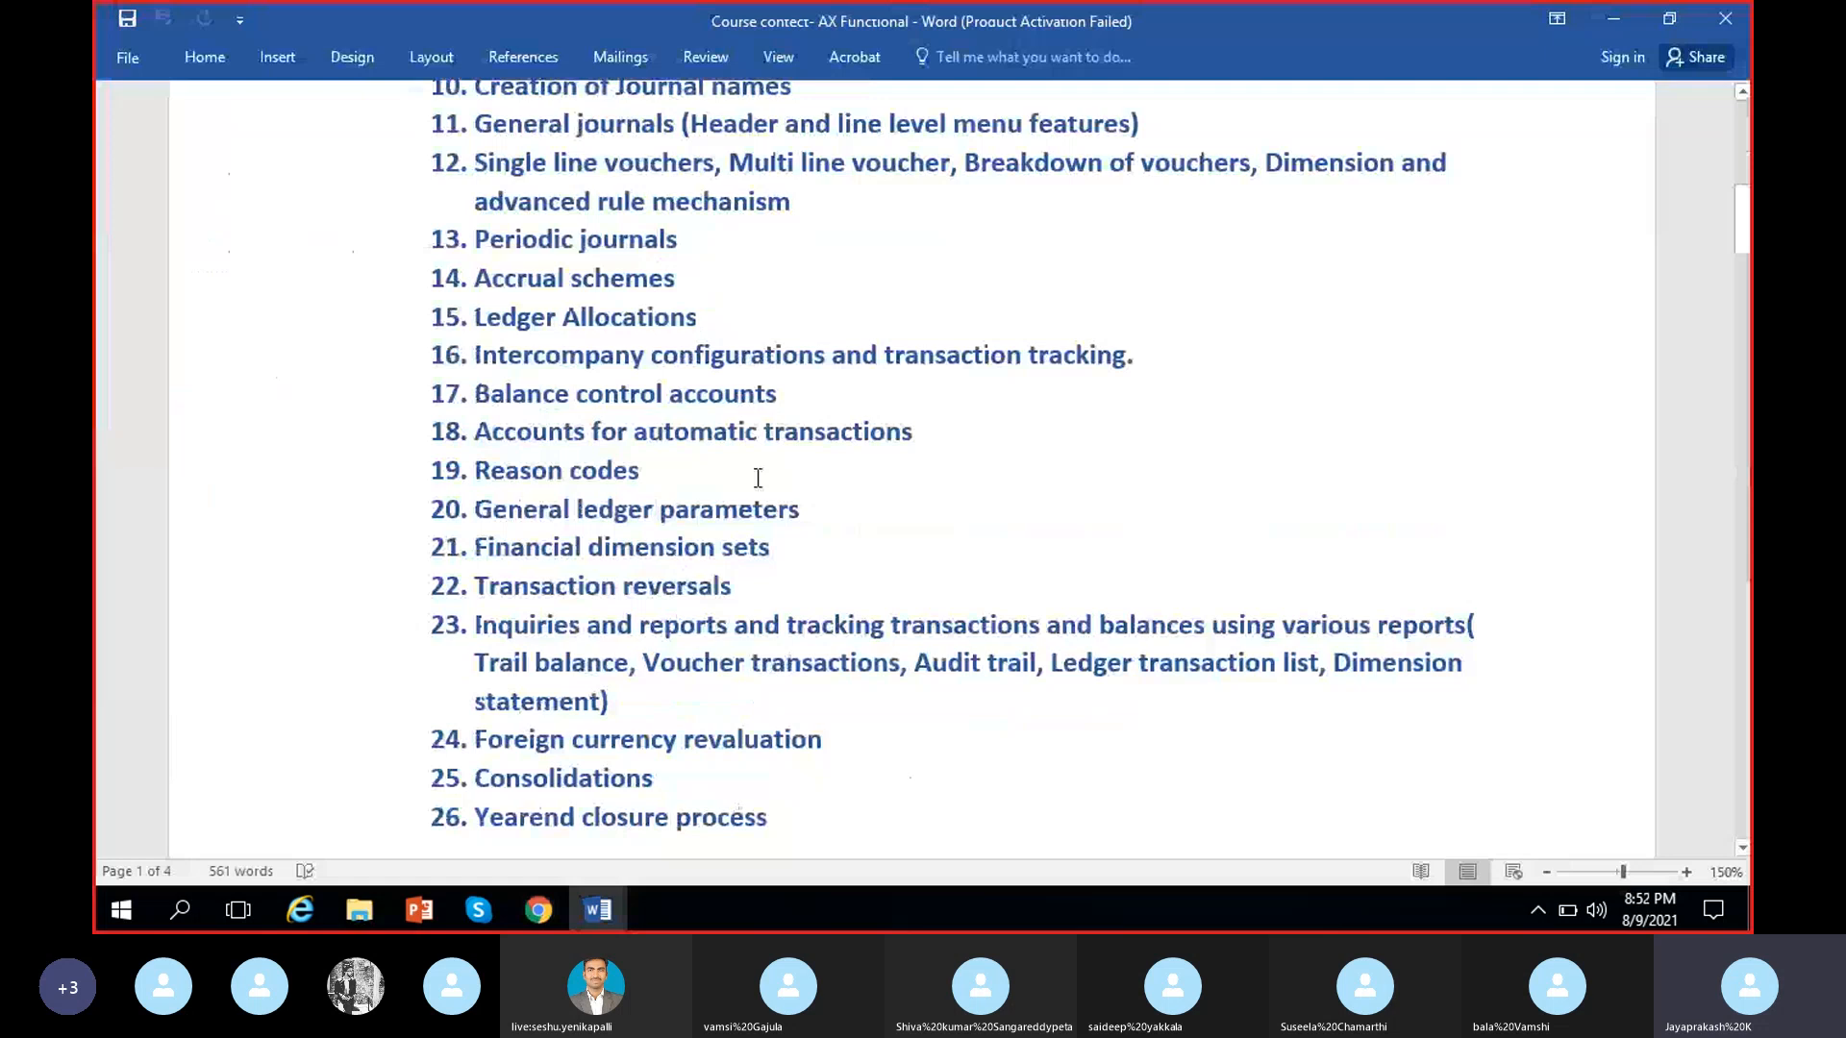
triple_click(661, 394)
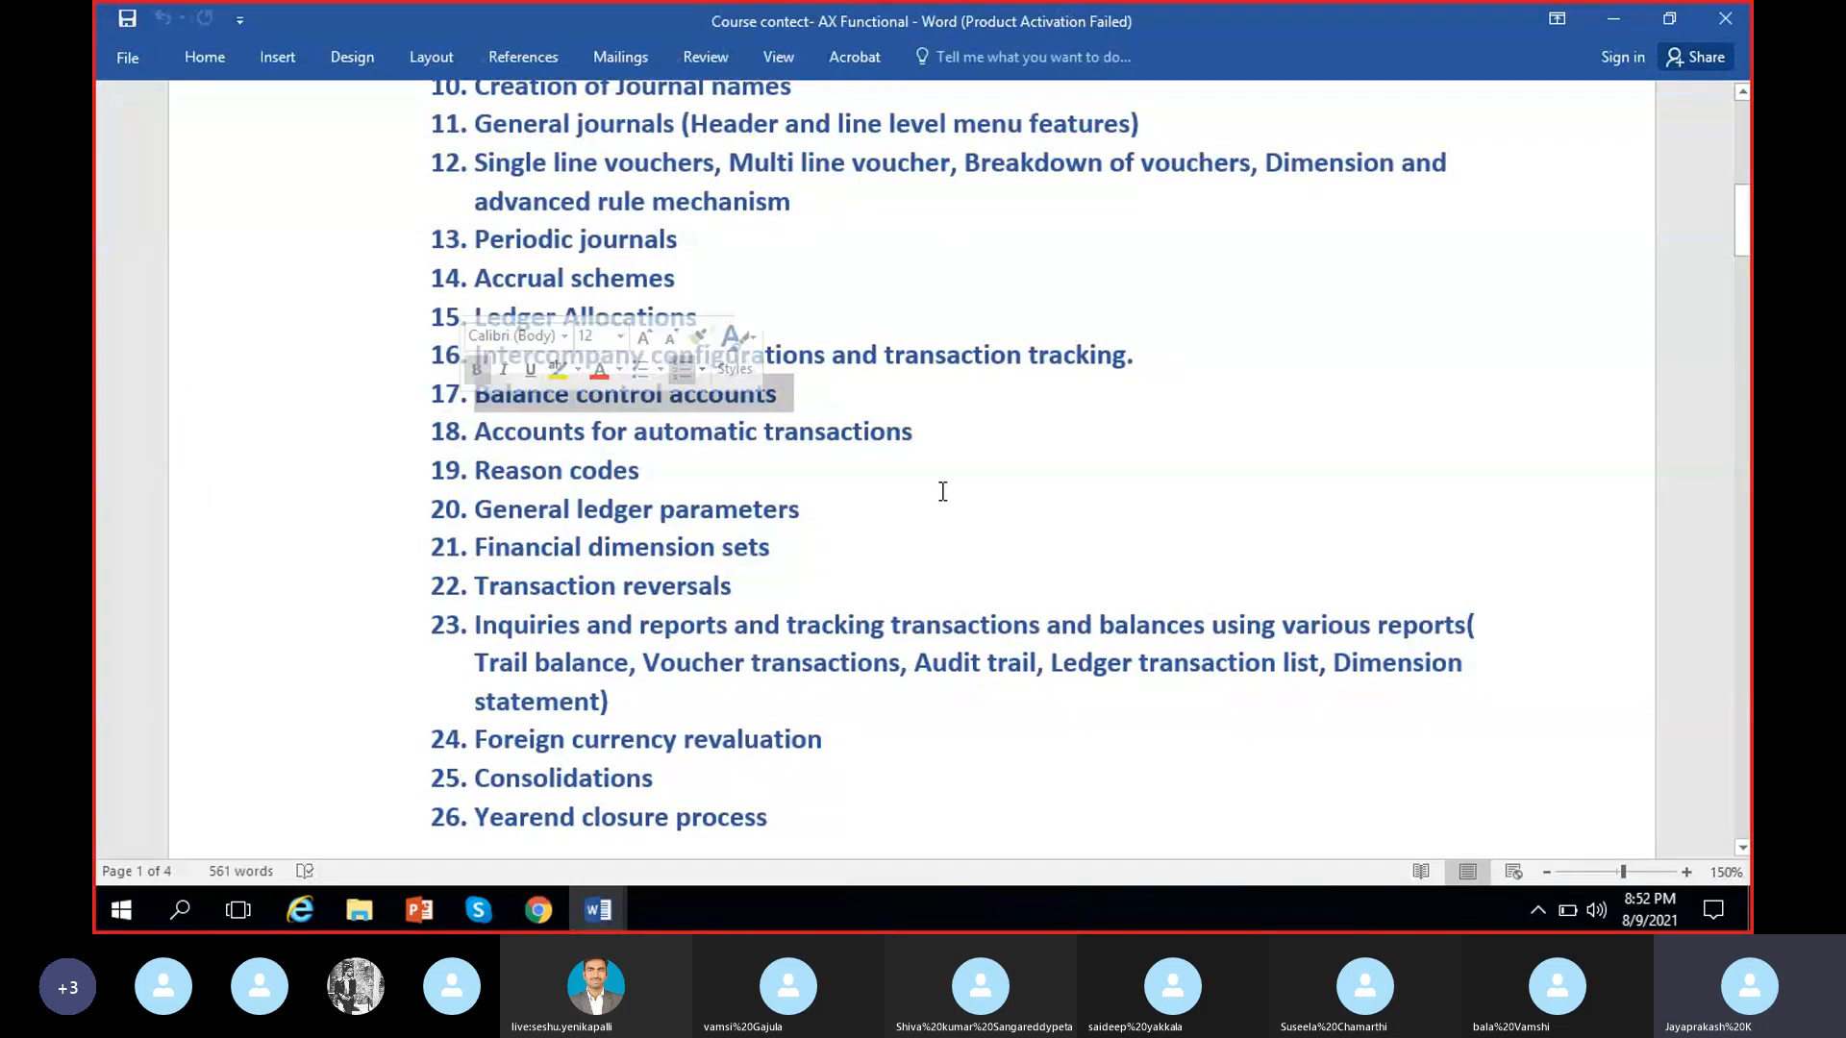
left_click(874, 394)
scroll(873, 395, "up", 1)
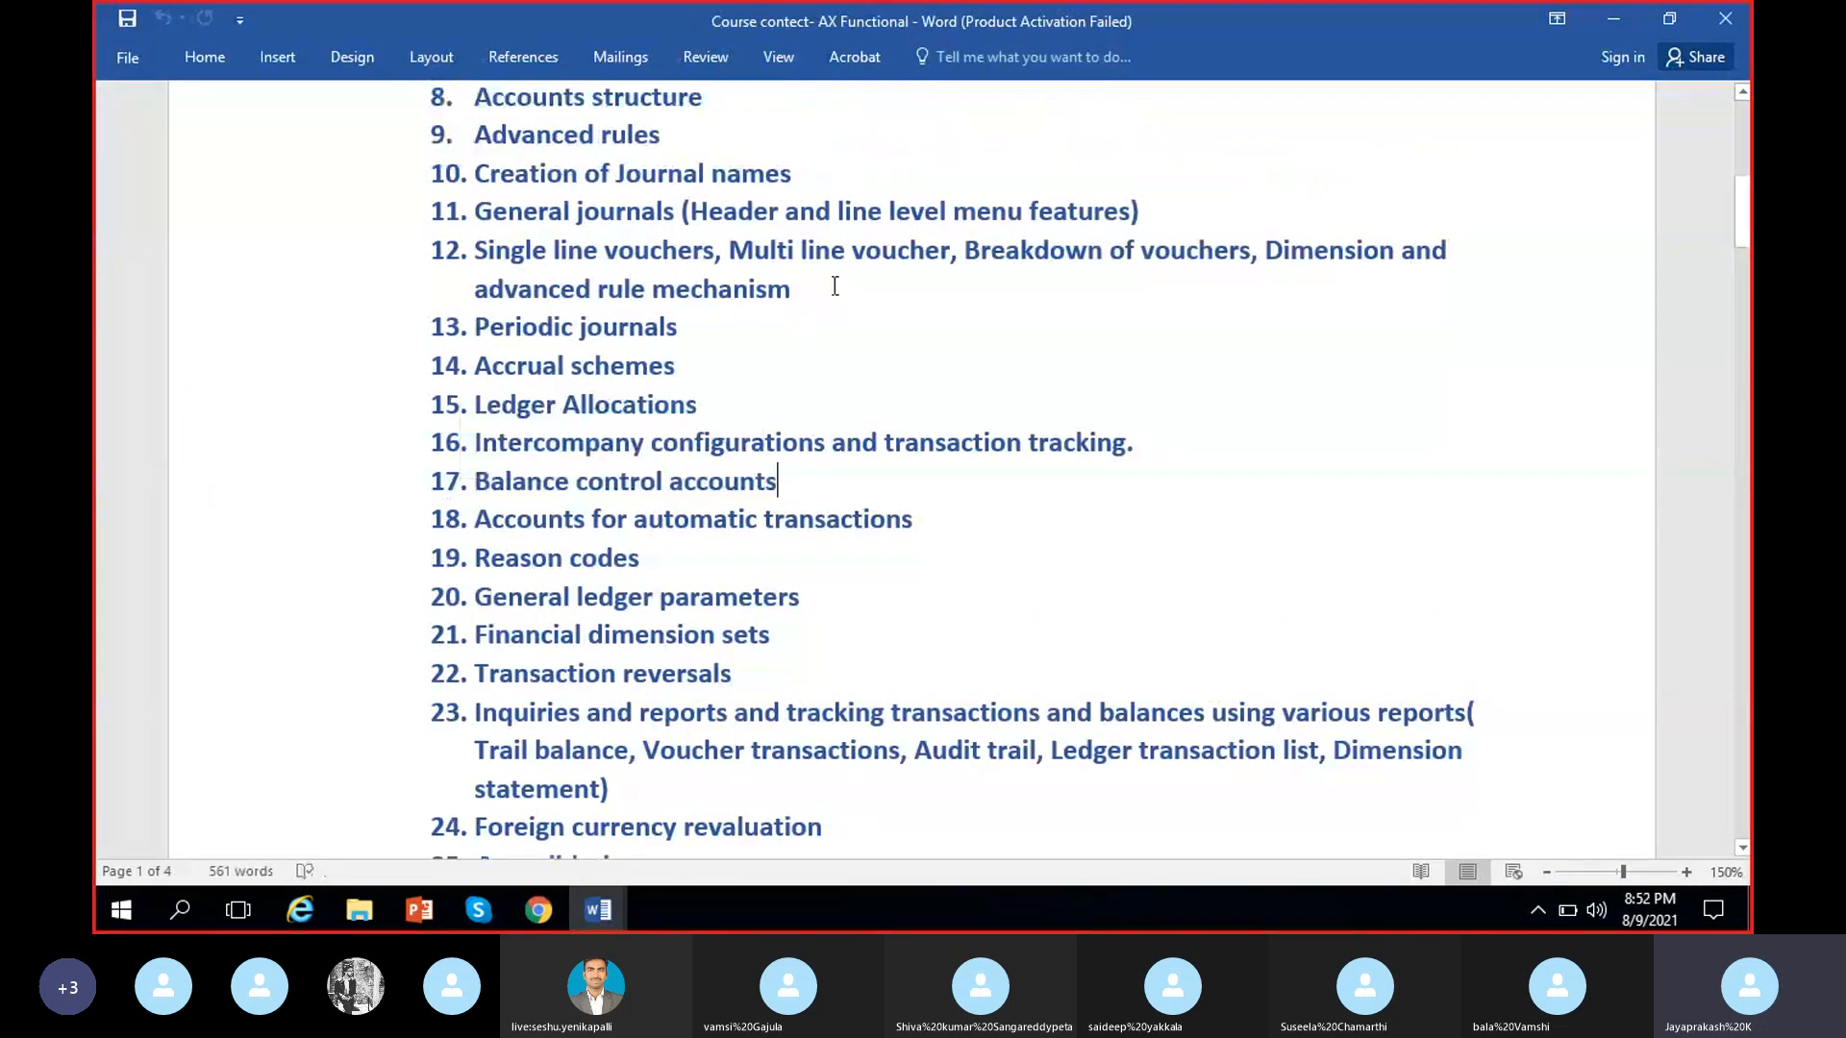
left_click_drag(835, 285, 488, 262)
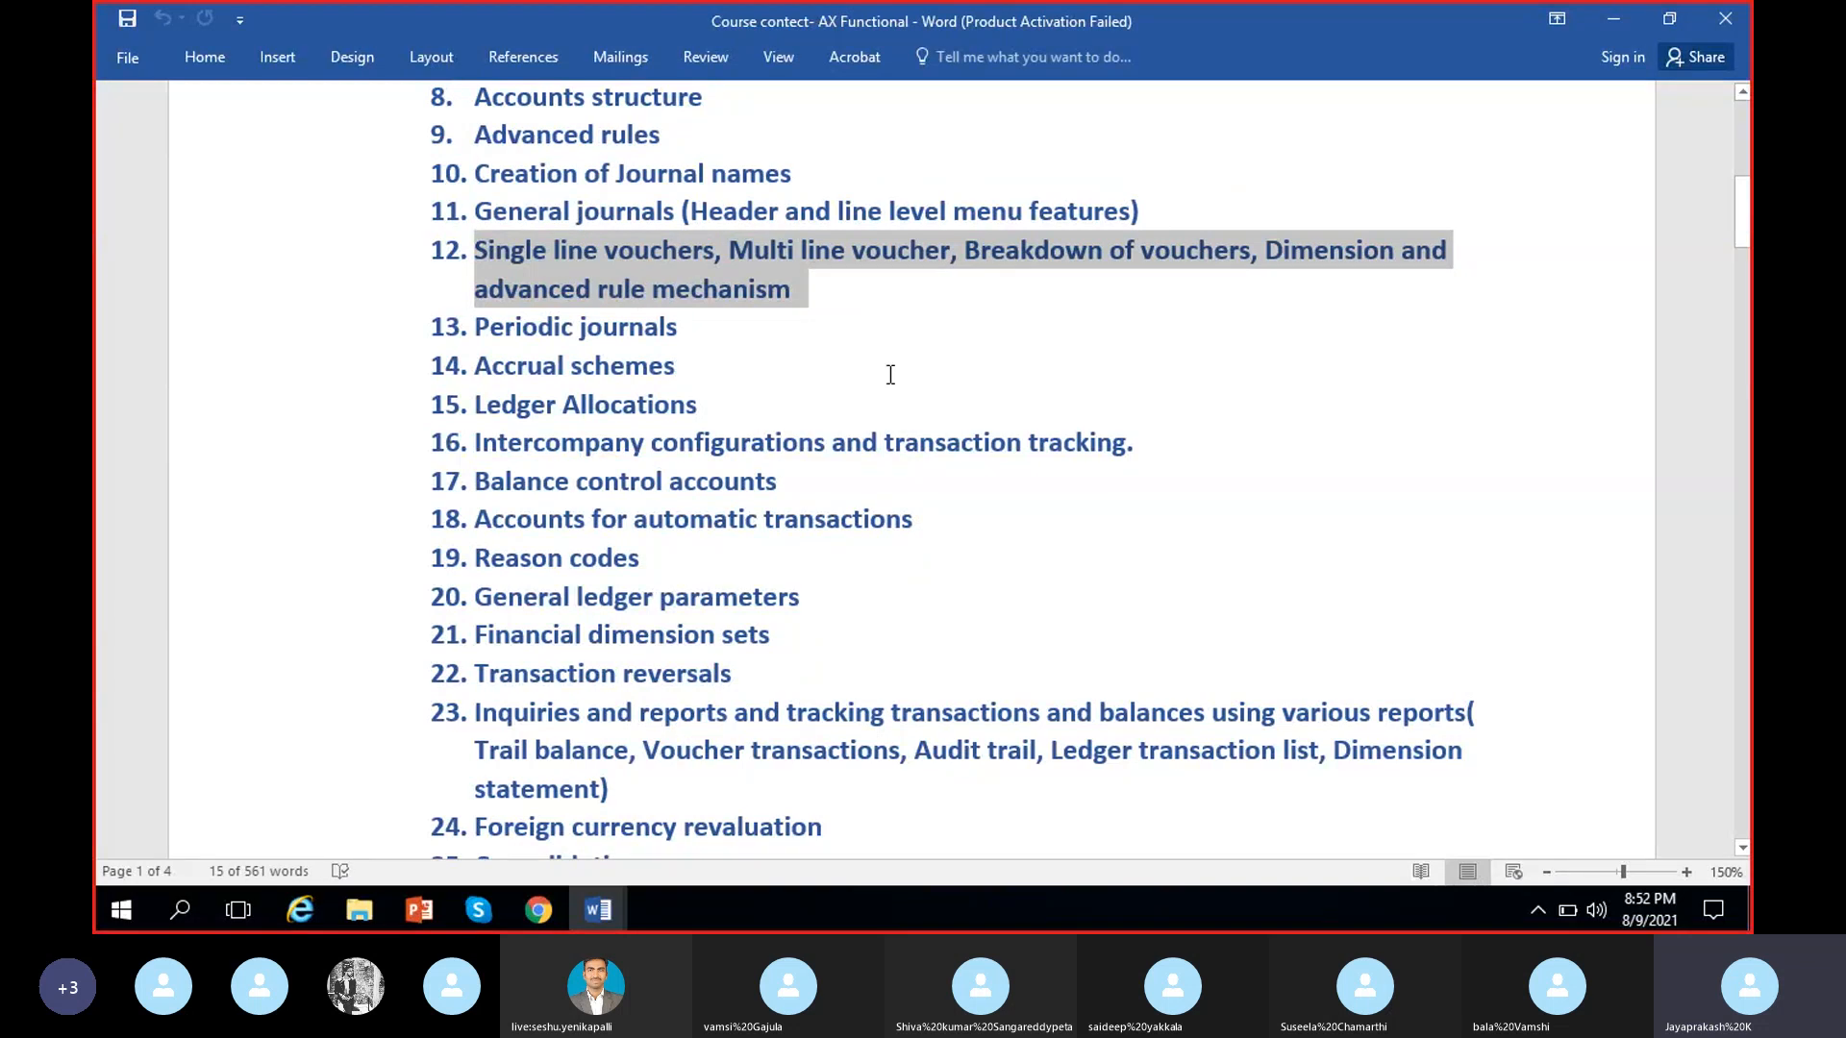
Highlight the Periodic journals topic in the course outline and minimize the document
left_click(815, 410)
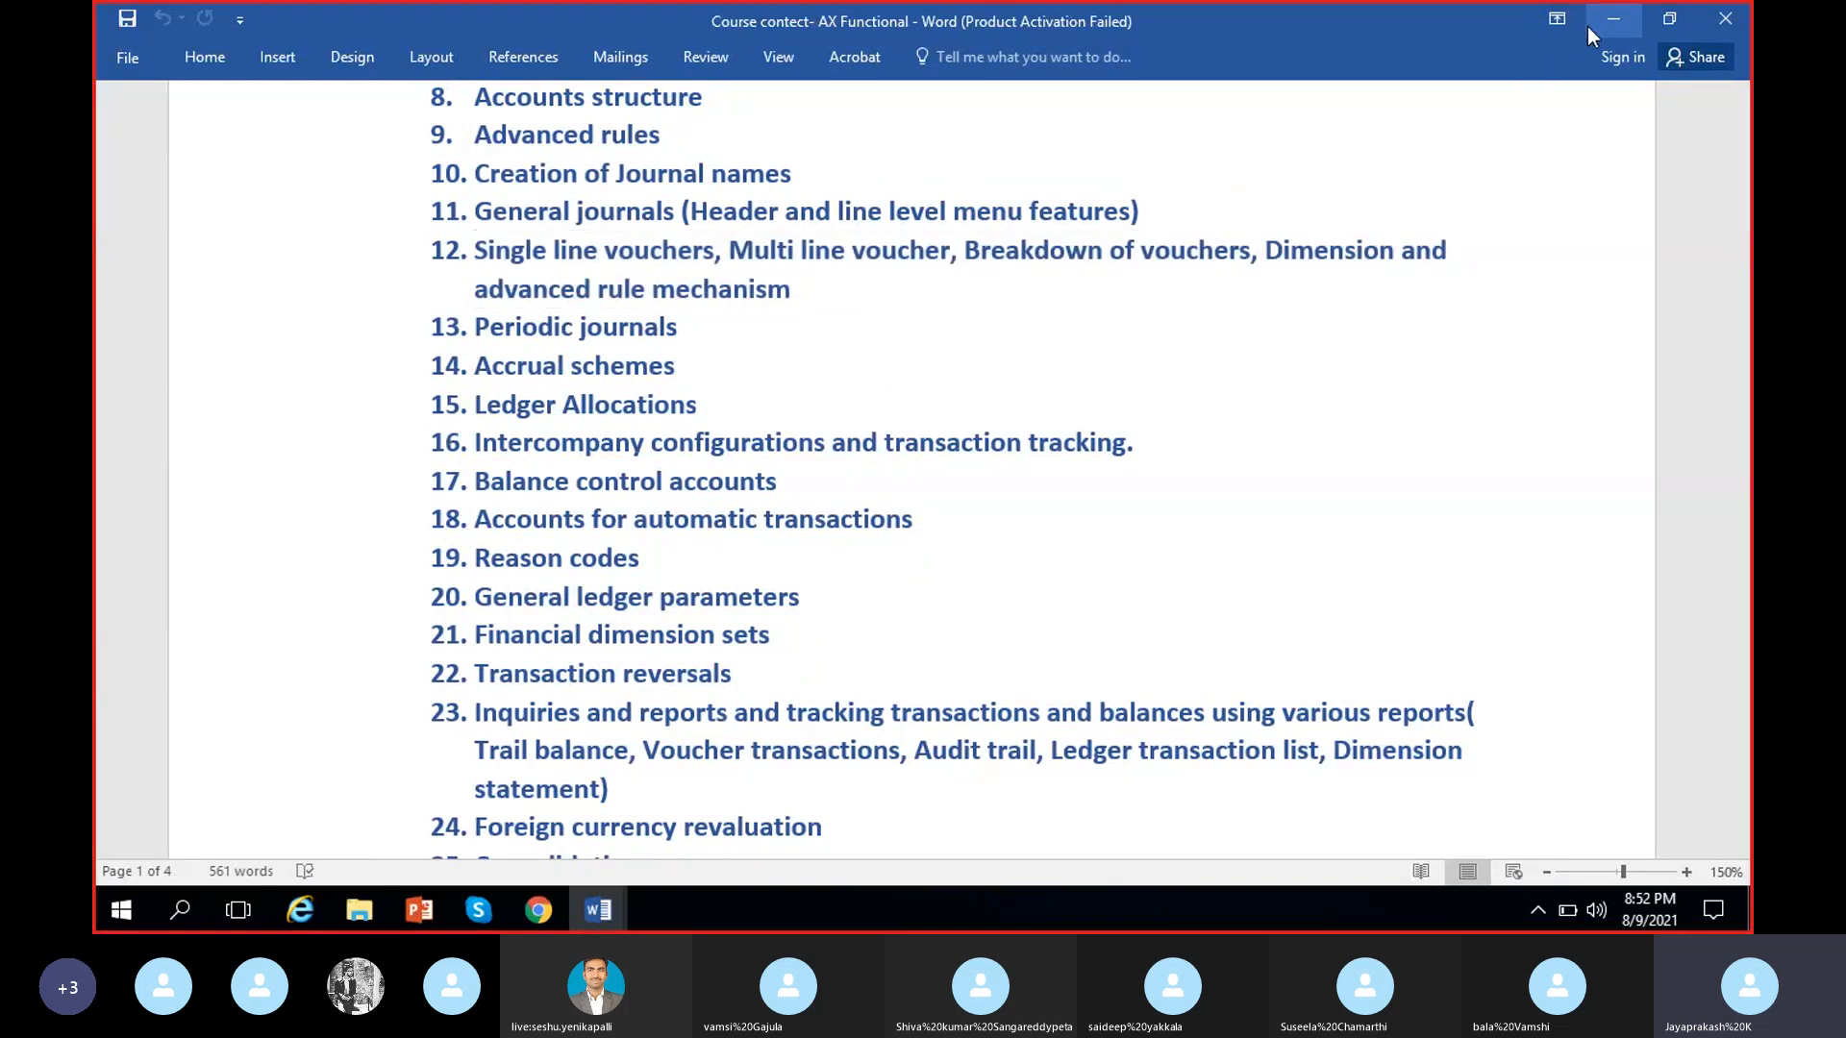
left_click_drag(690, 327, 474, 329)
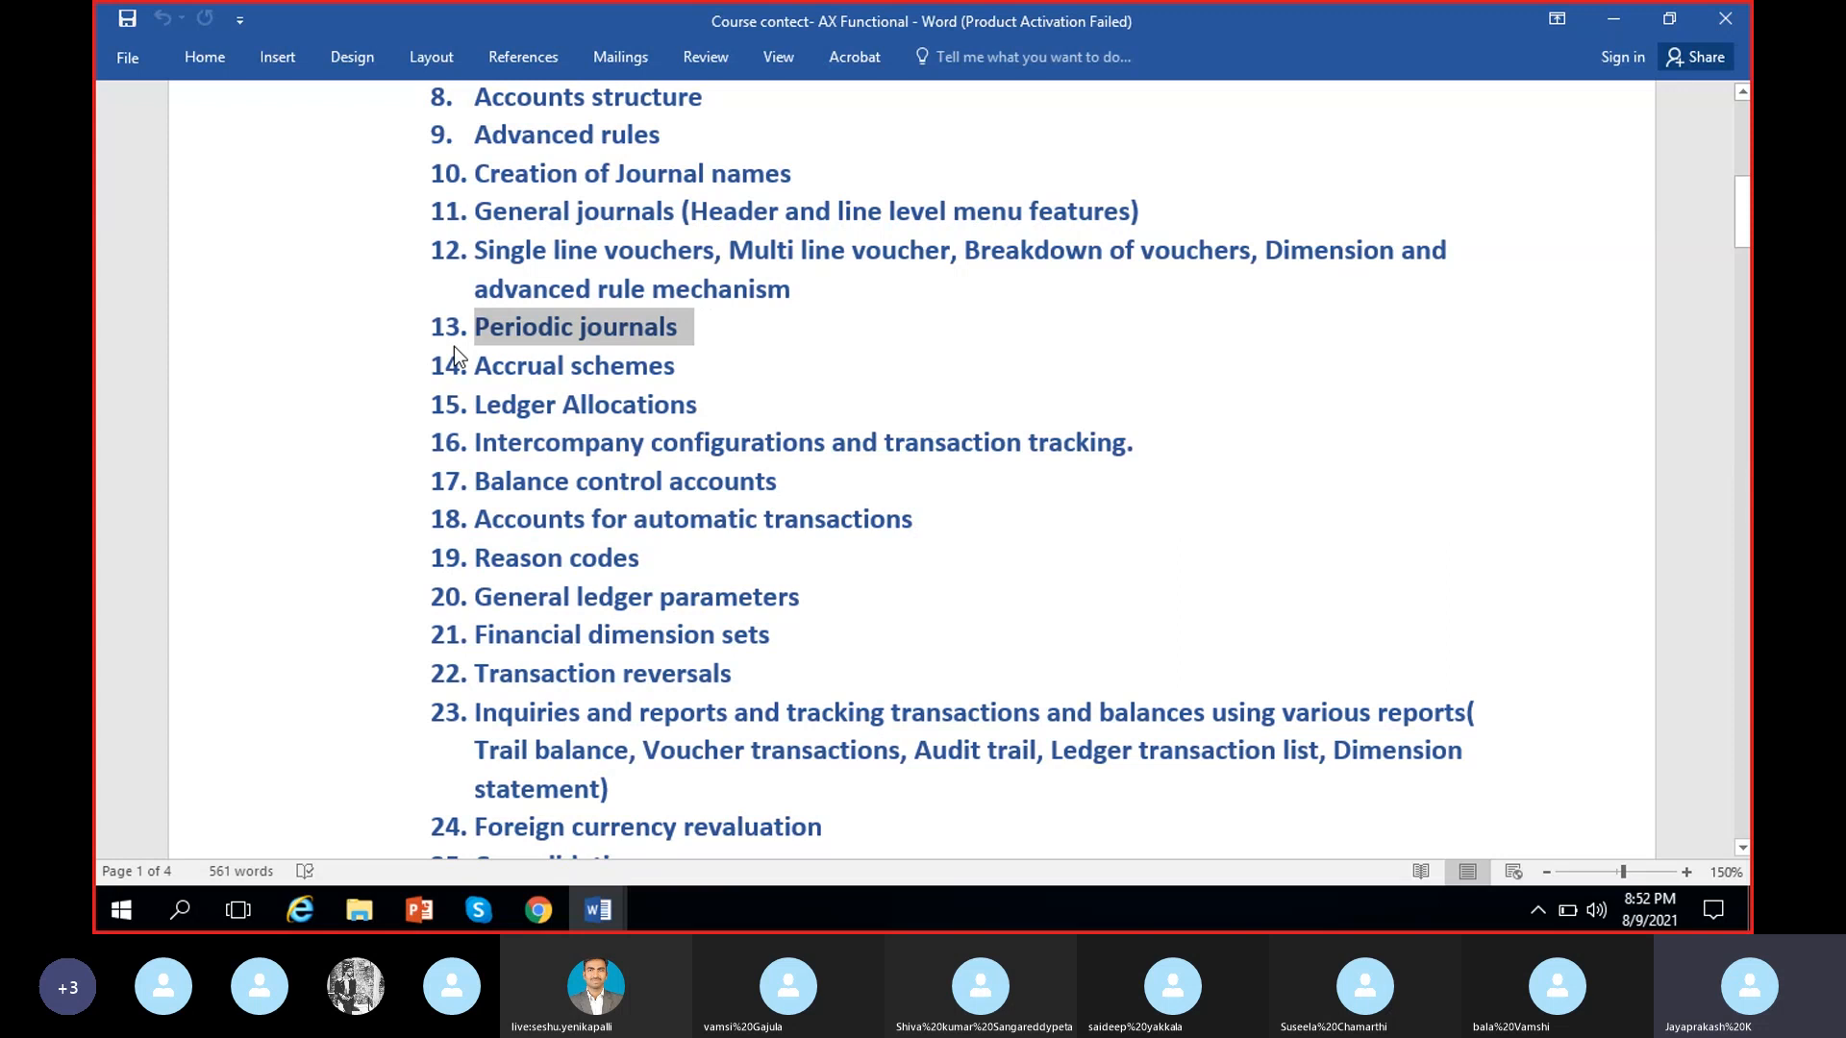
left_click(1615, 27)
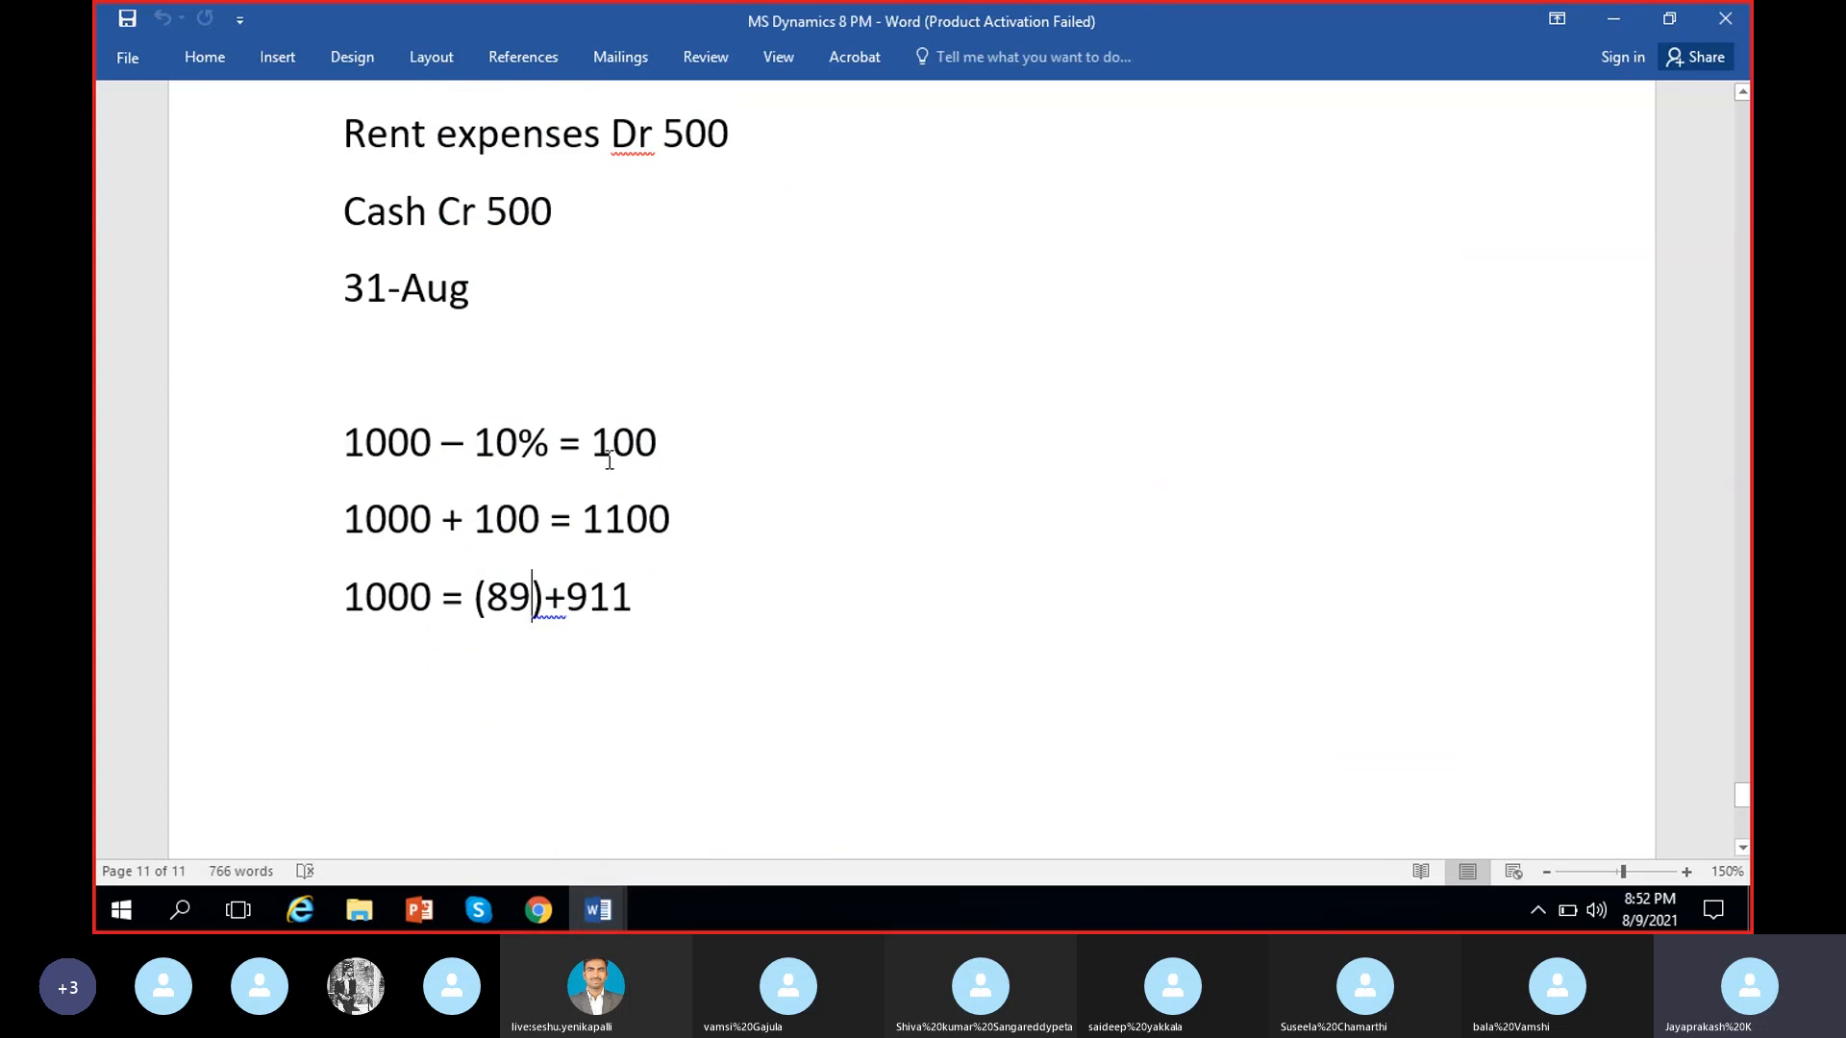
Switch to Dynamics 365 in Chrome, leave the MRF-000008 voucher lines and open the GenJournal journal name setup
left_click(538, 910)
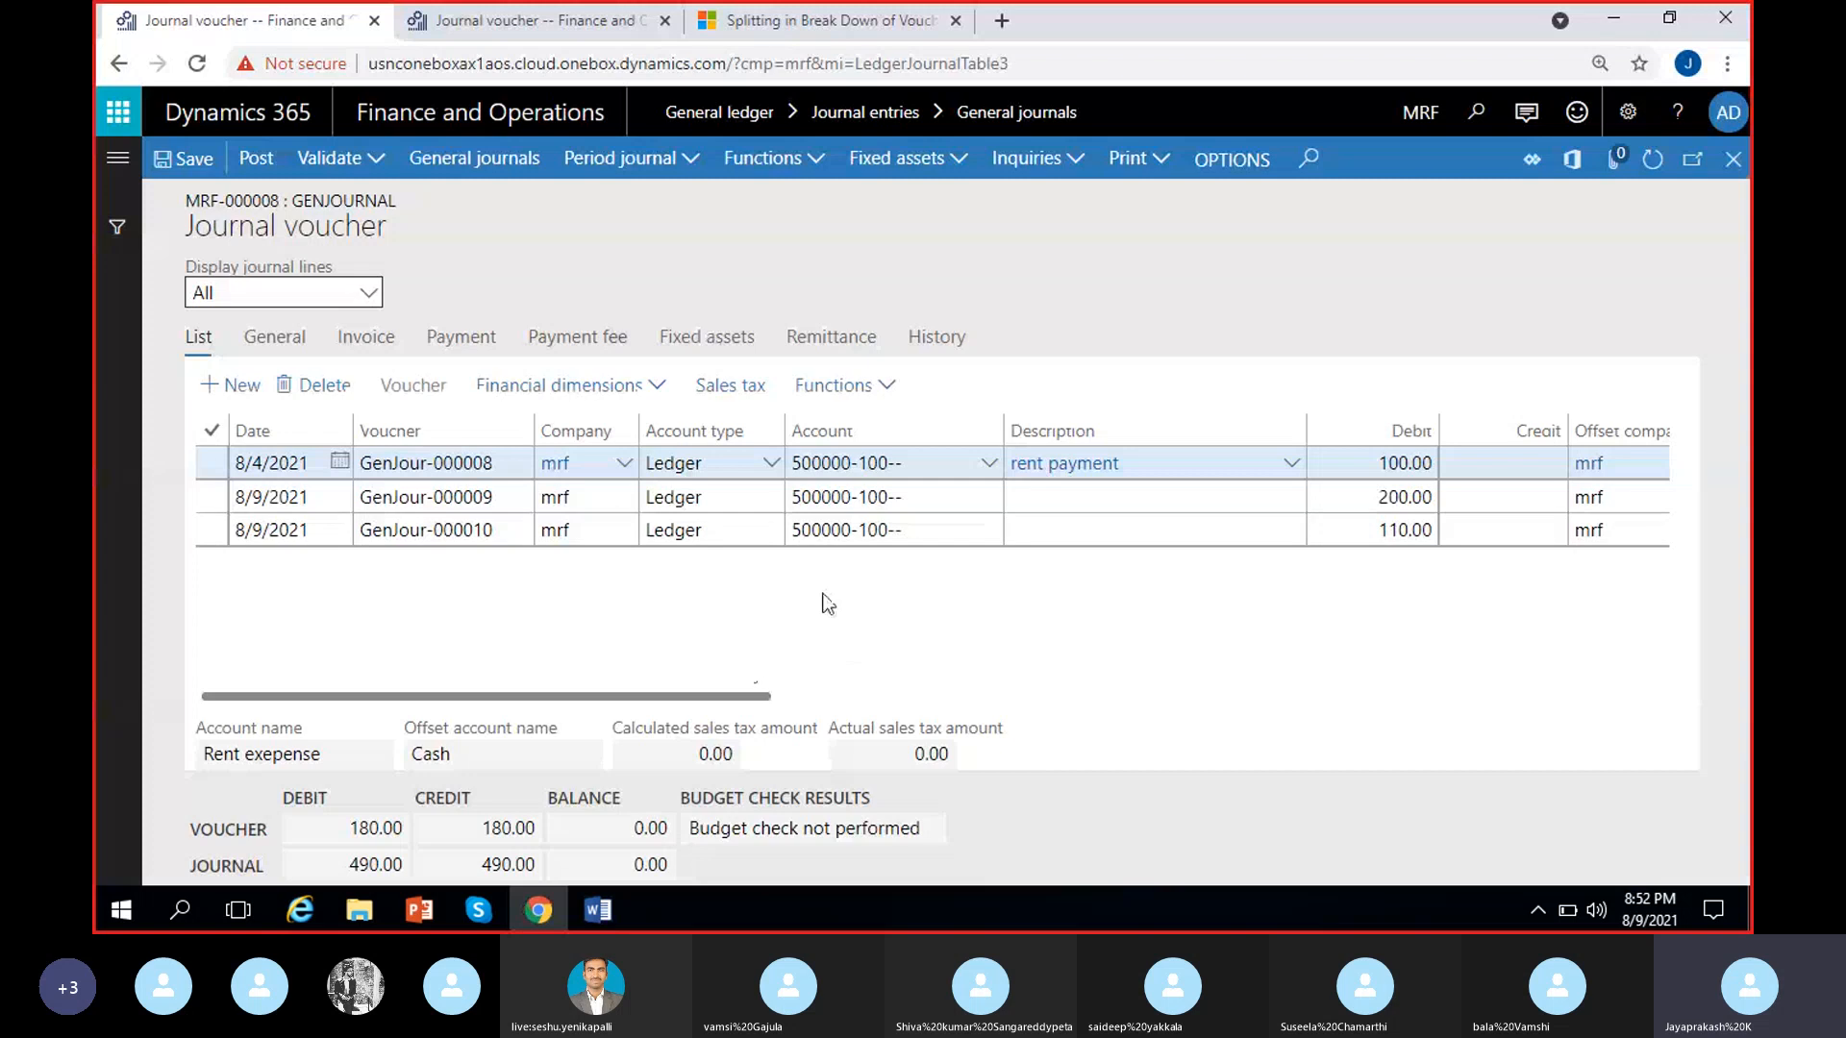
scroll(1026, 617, "right", 4)
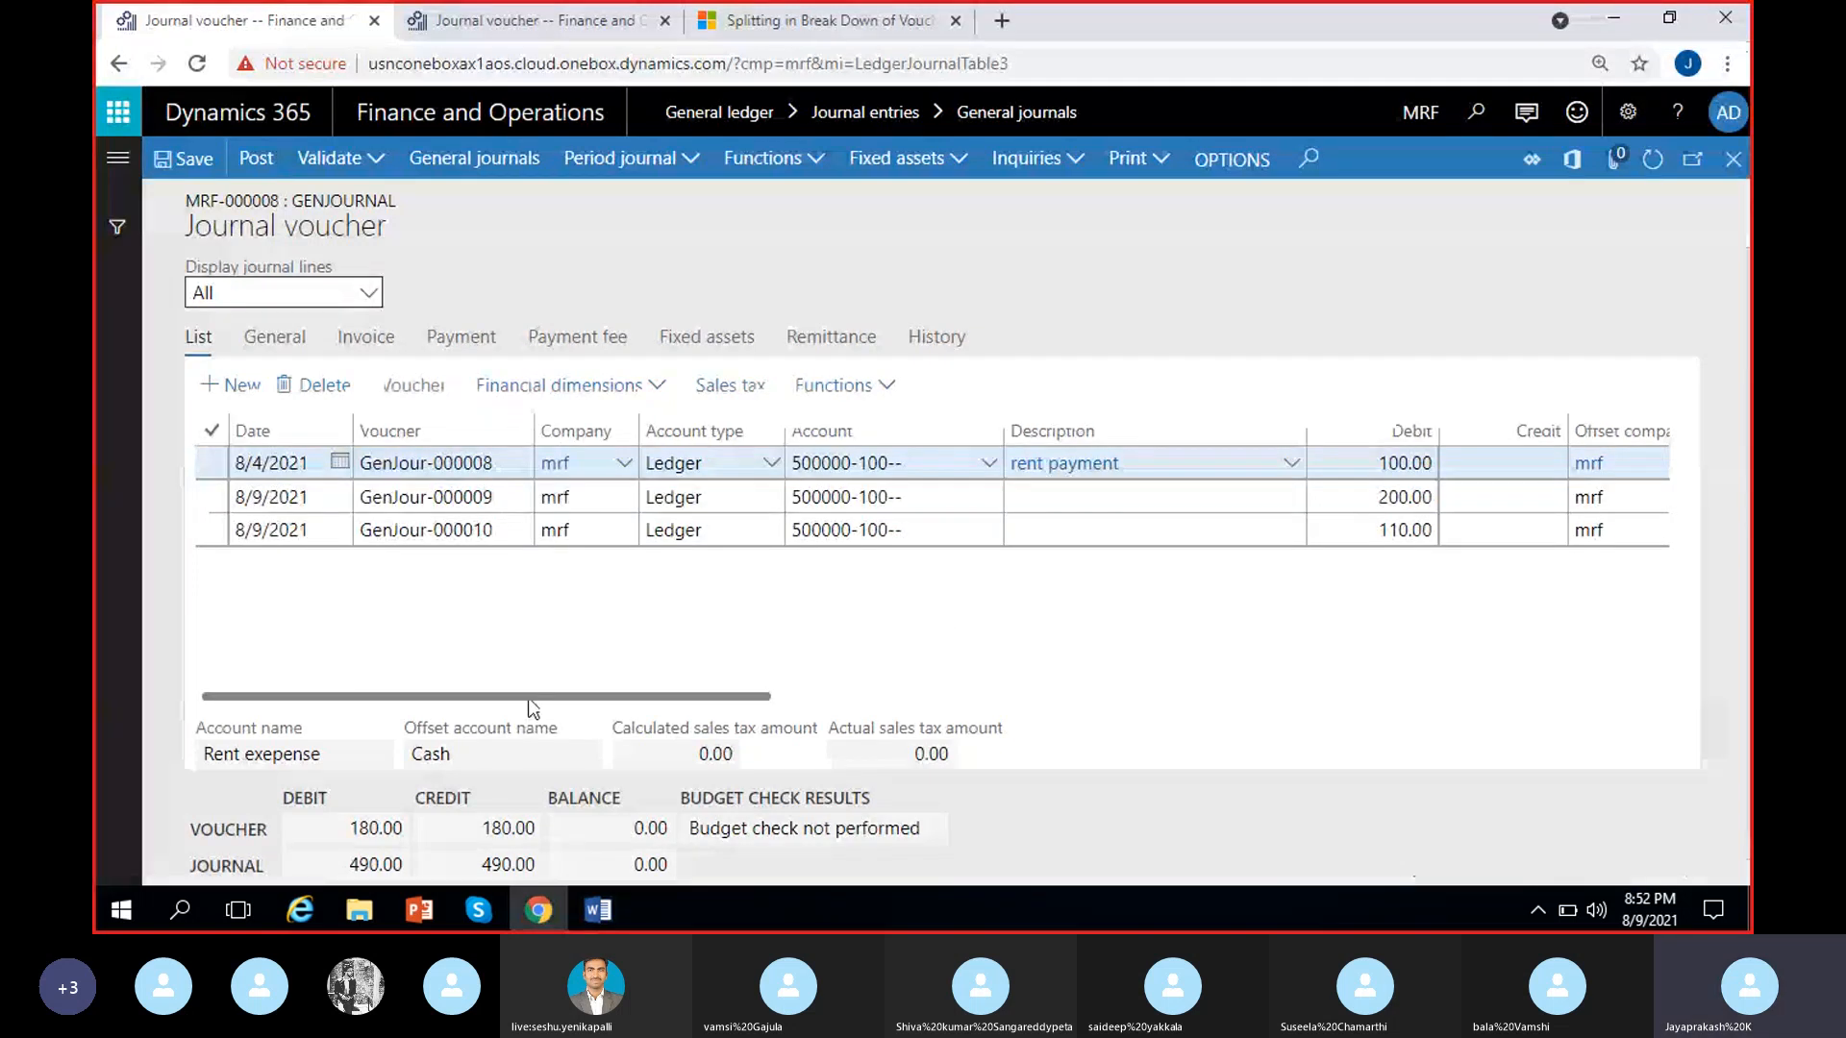
left_click(1732, 158)
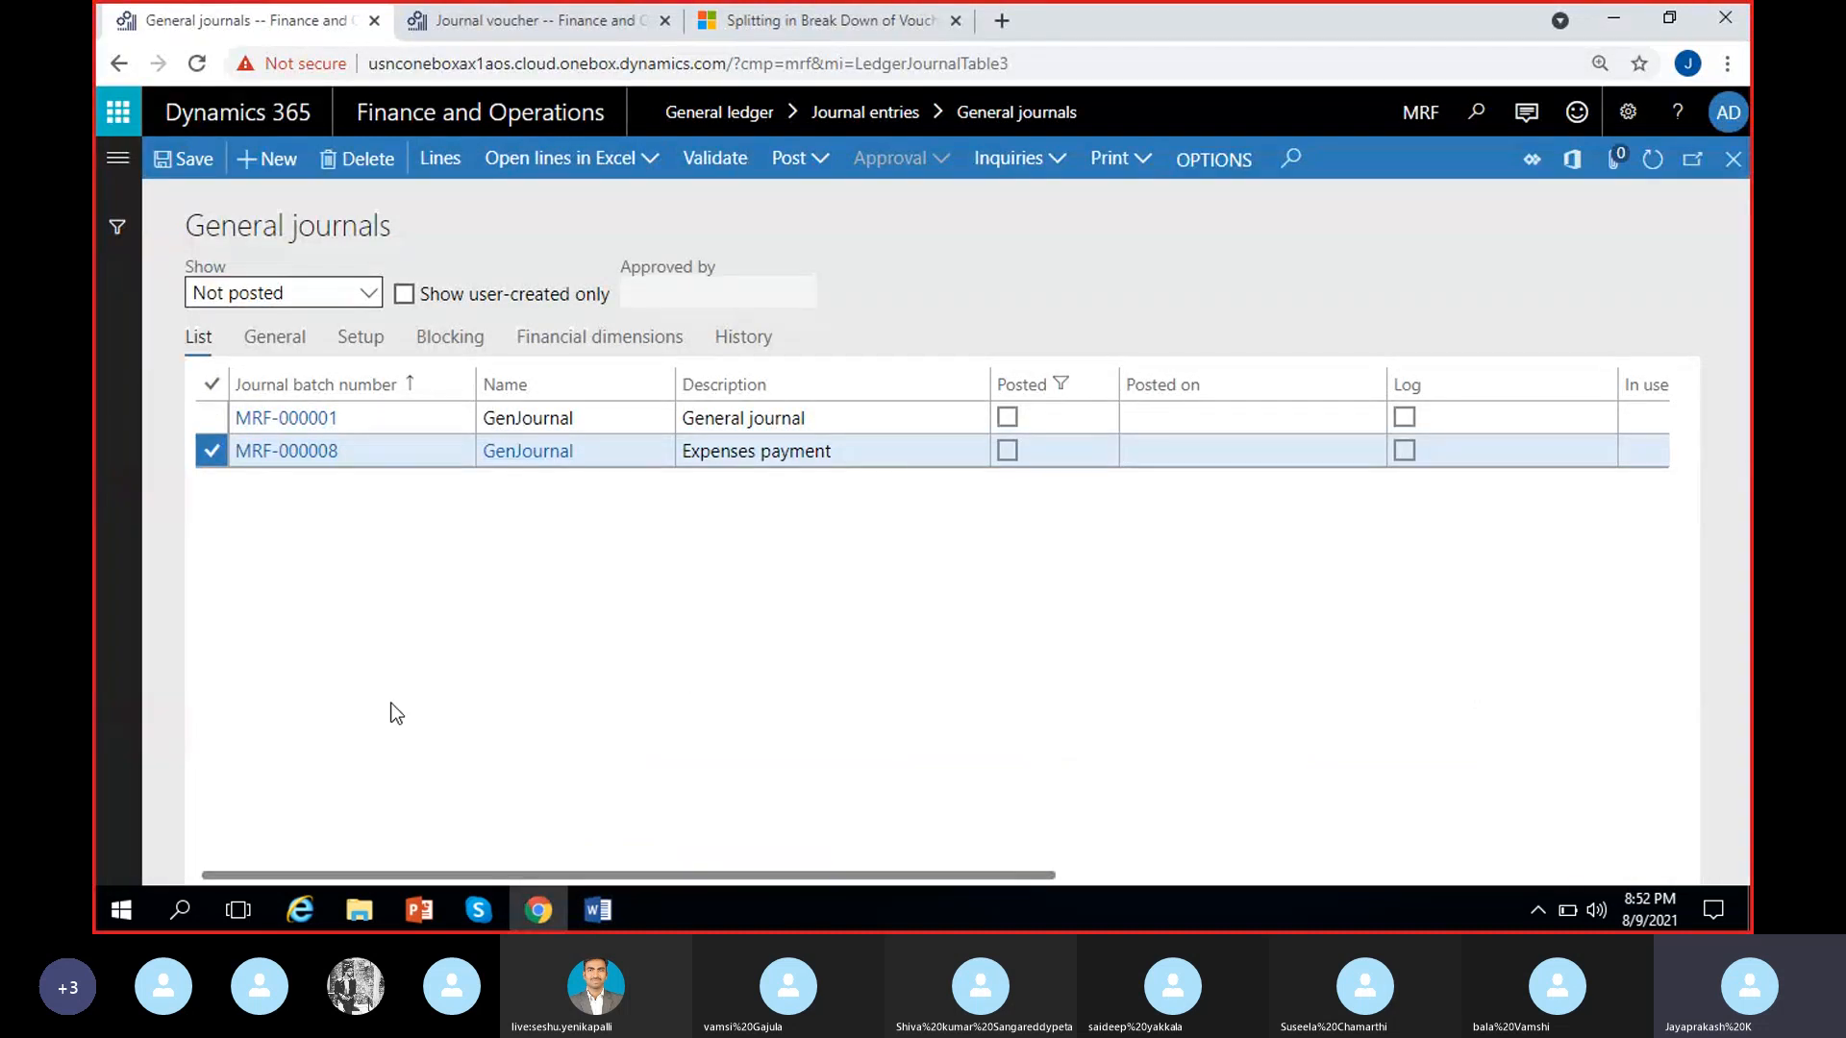
left_click(554, 452)
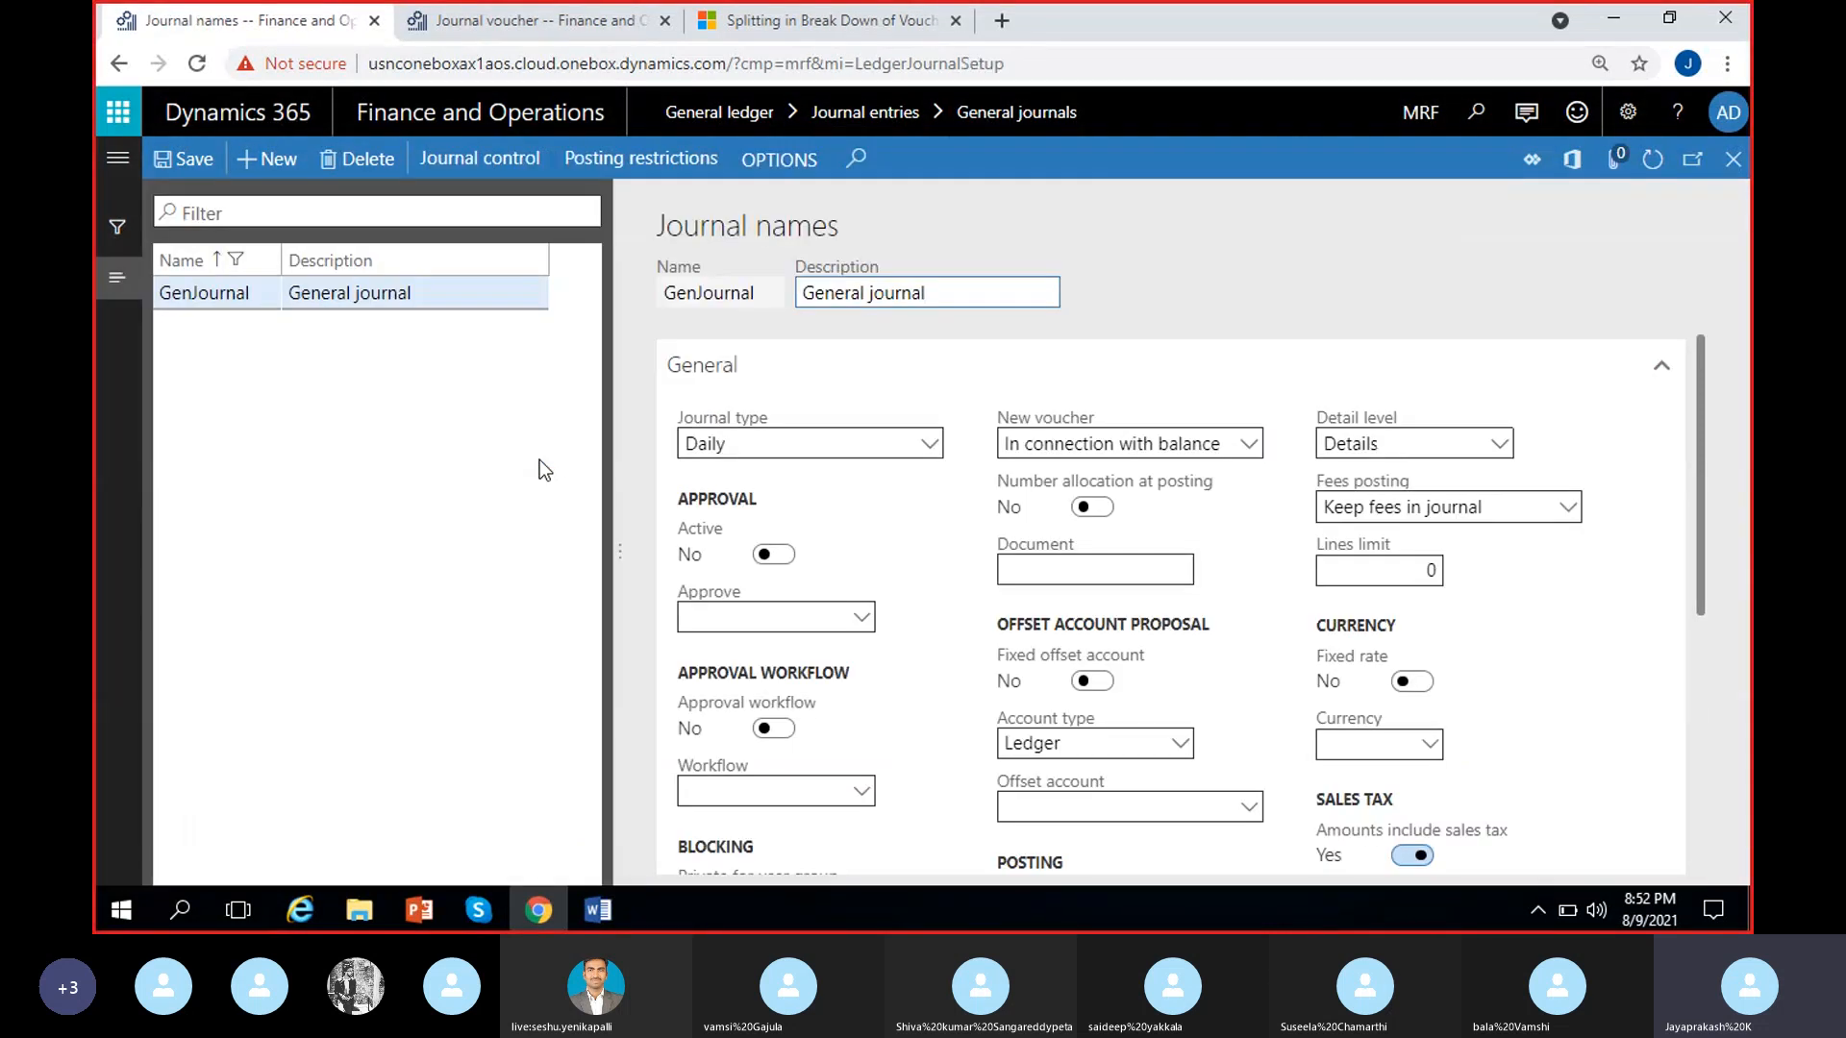
Review the general settings of the GenJournal journal name, including approval, workflow, blocking, voucher series, posting layer and sales tax
left_click(435, 300)
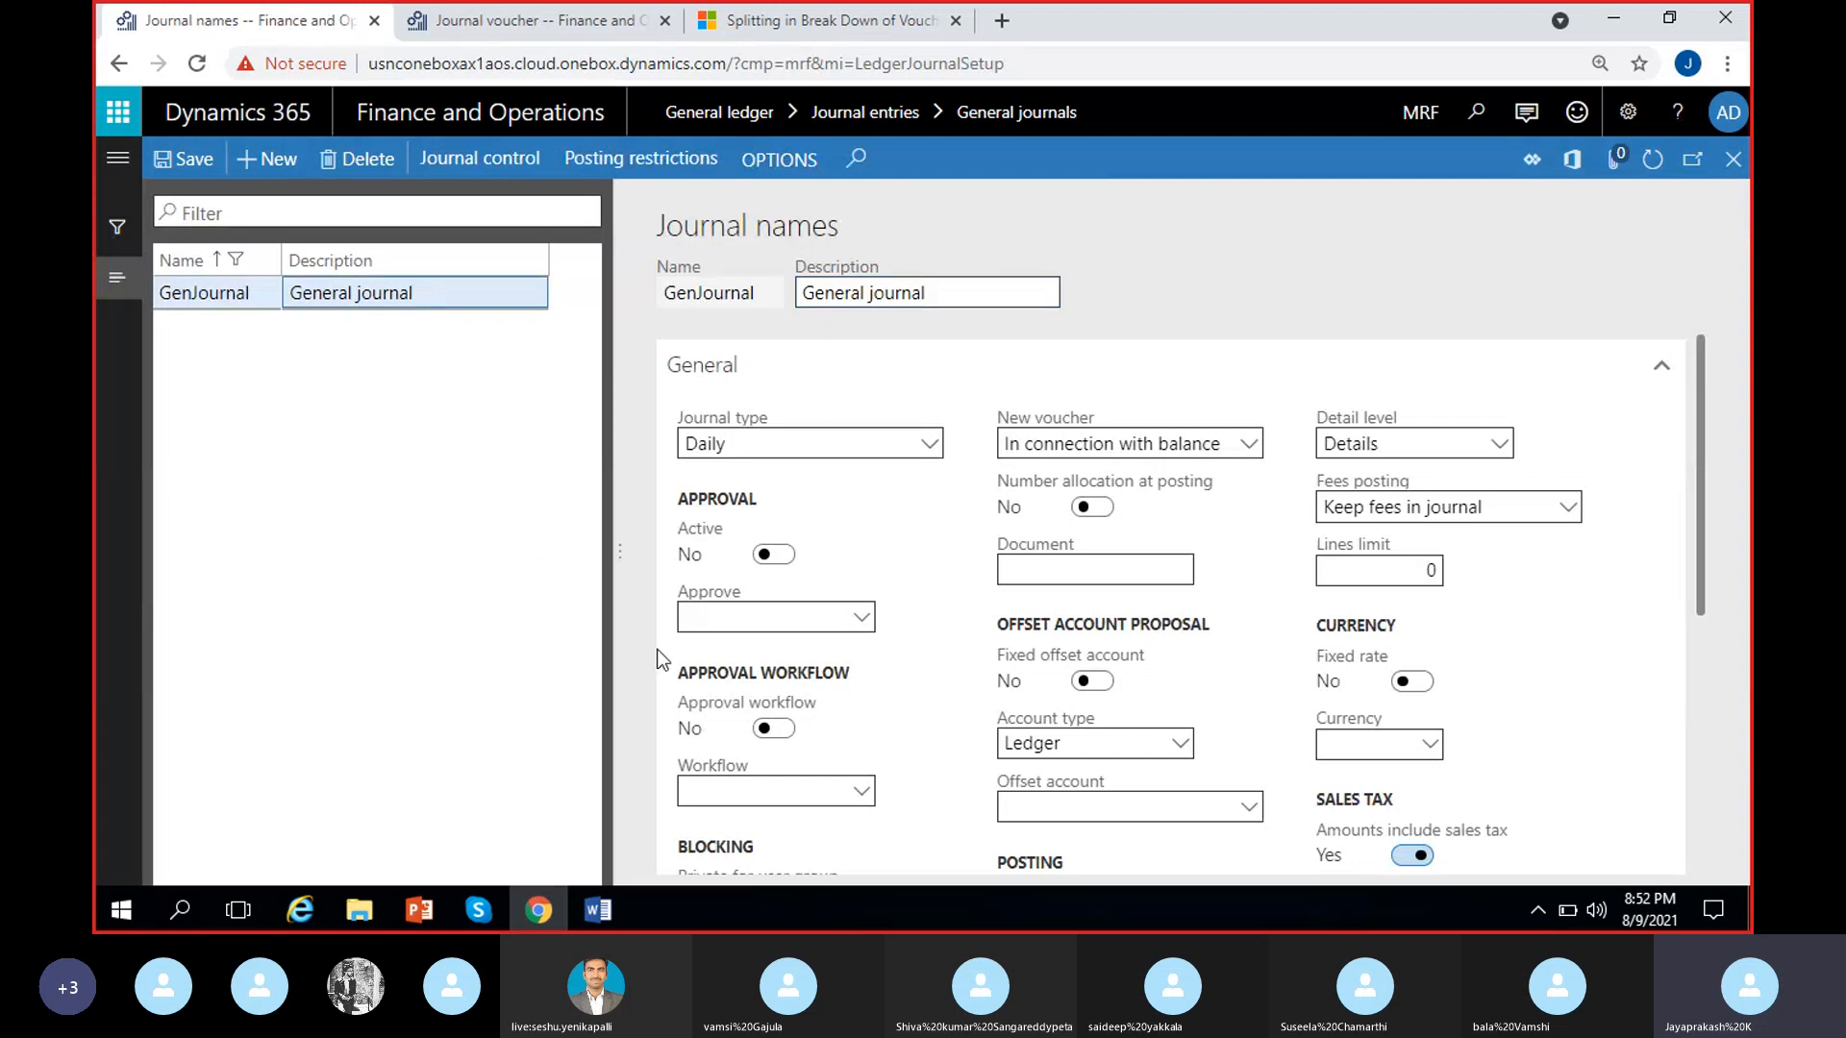
left_click(915, 579)
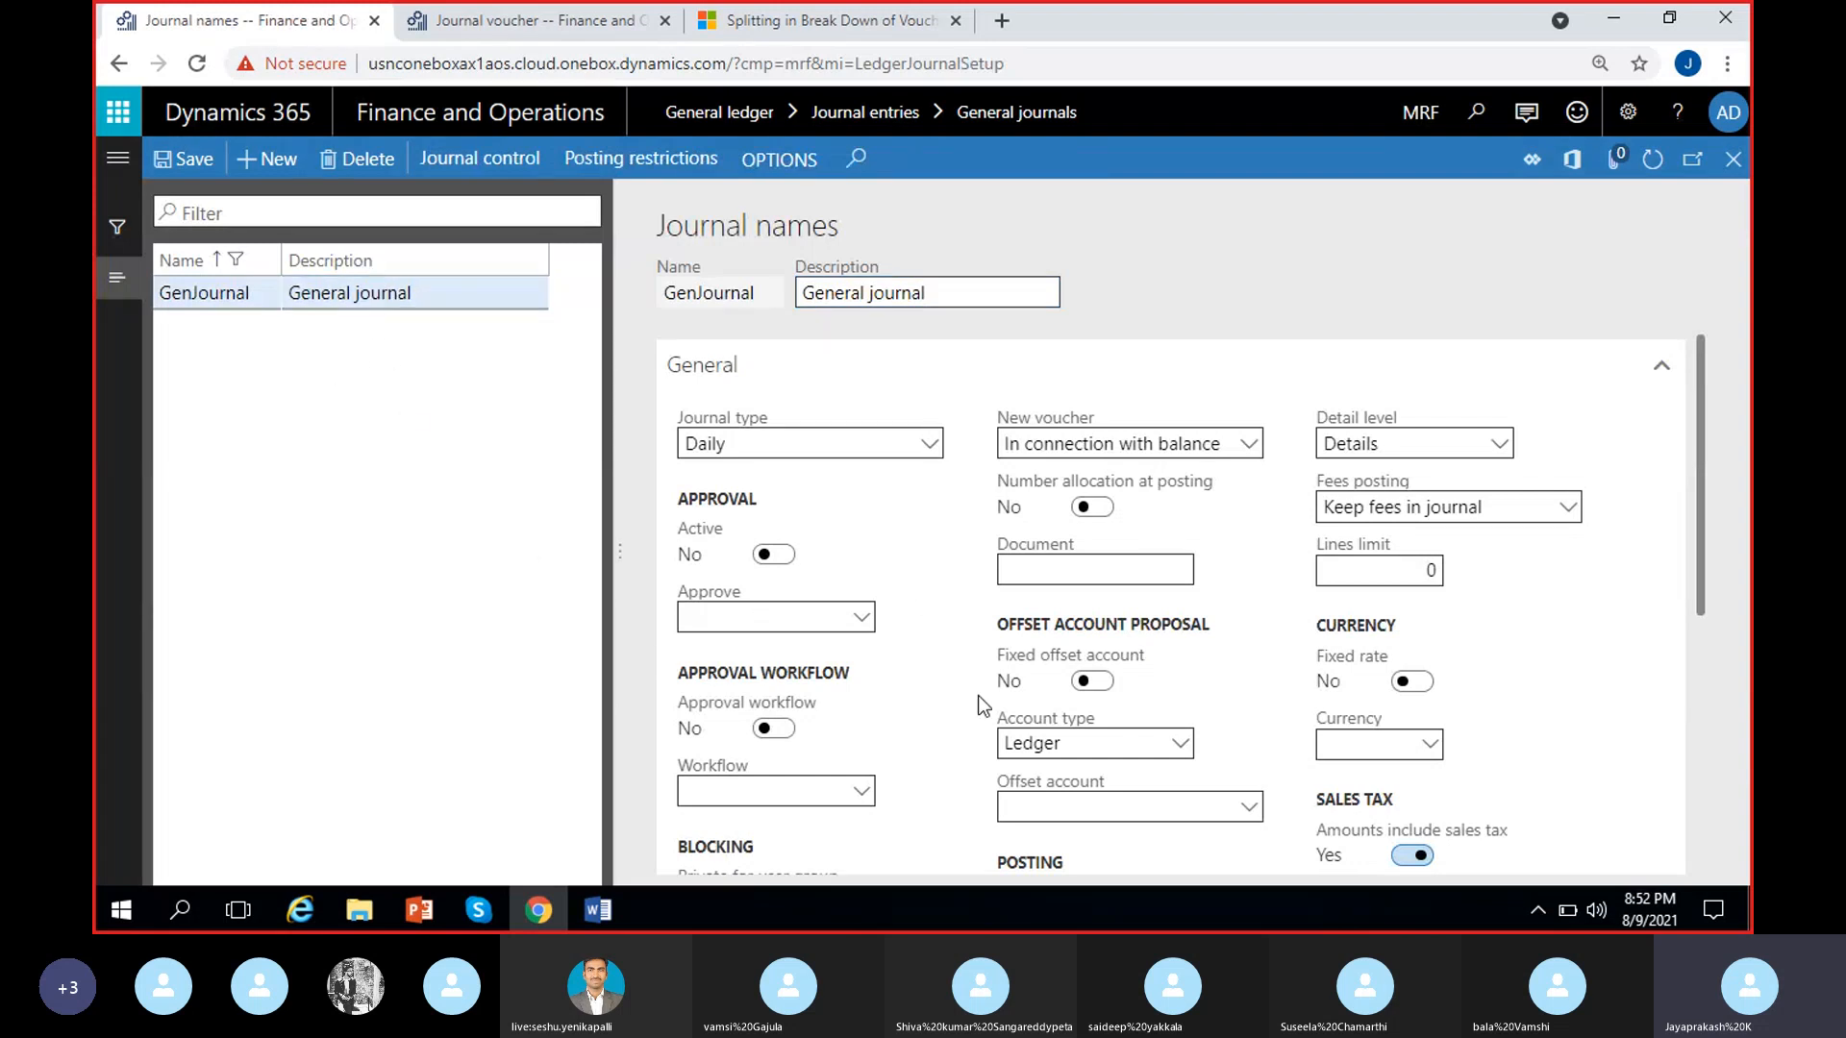
scroll(990, 578, "down", 1)
scroll(974, 585, "up", 1)
scroll(902, 630, "down", 4)
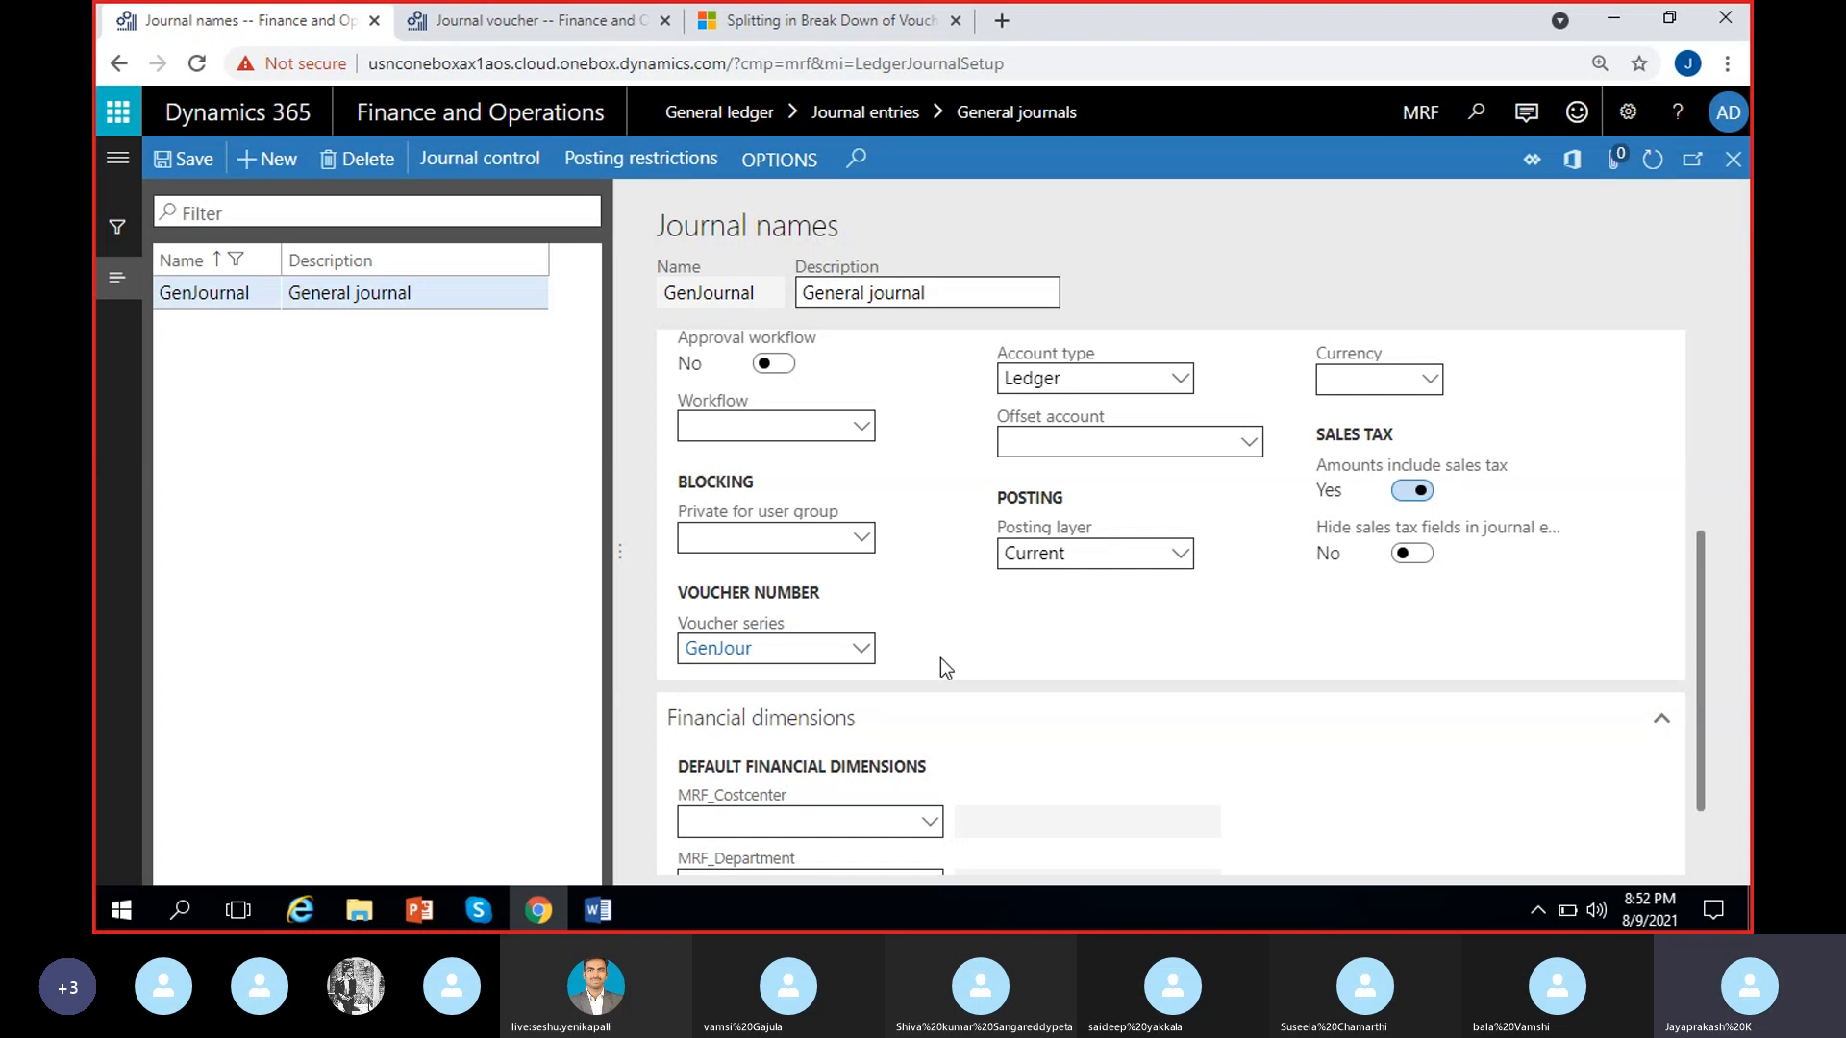
scroll(940, 658, "up", 4)
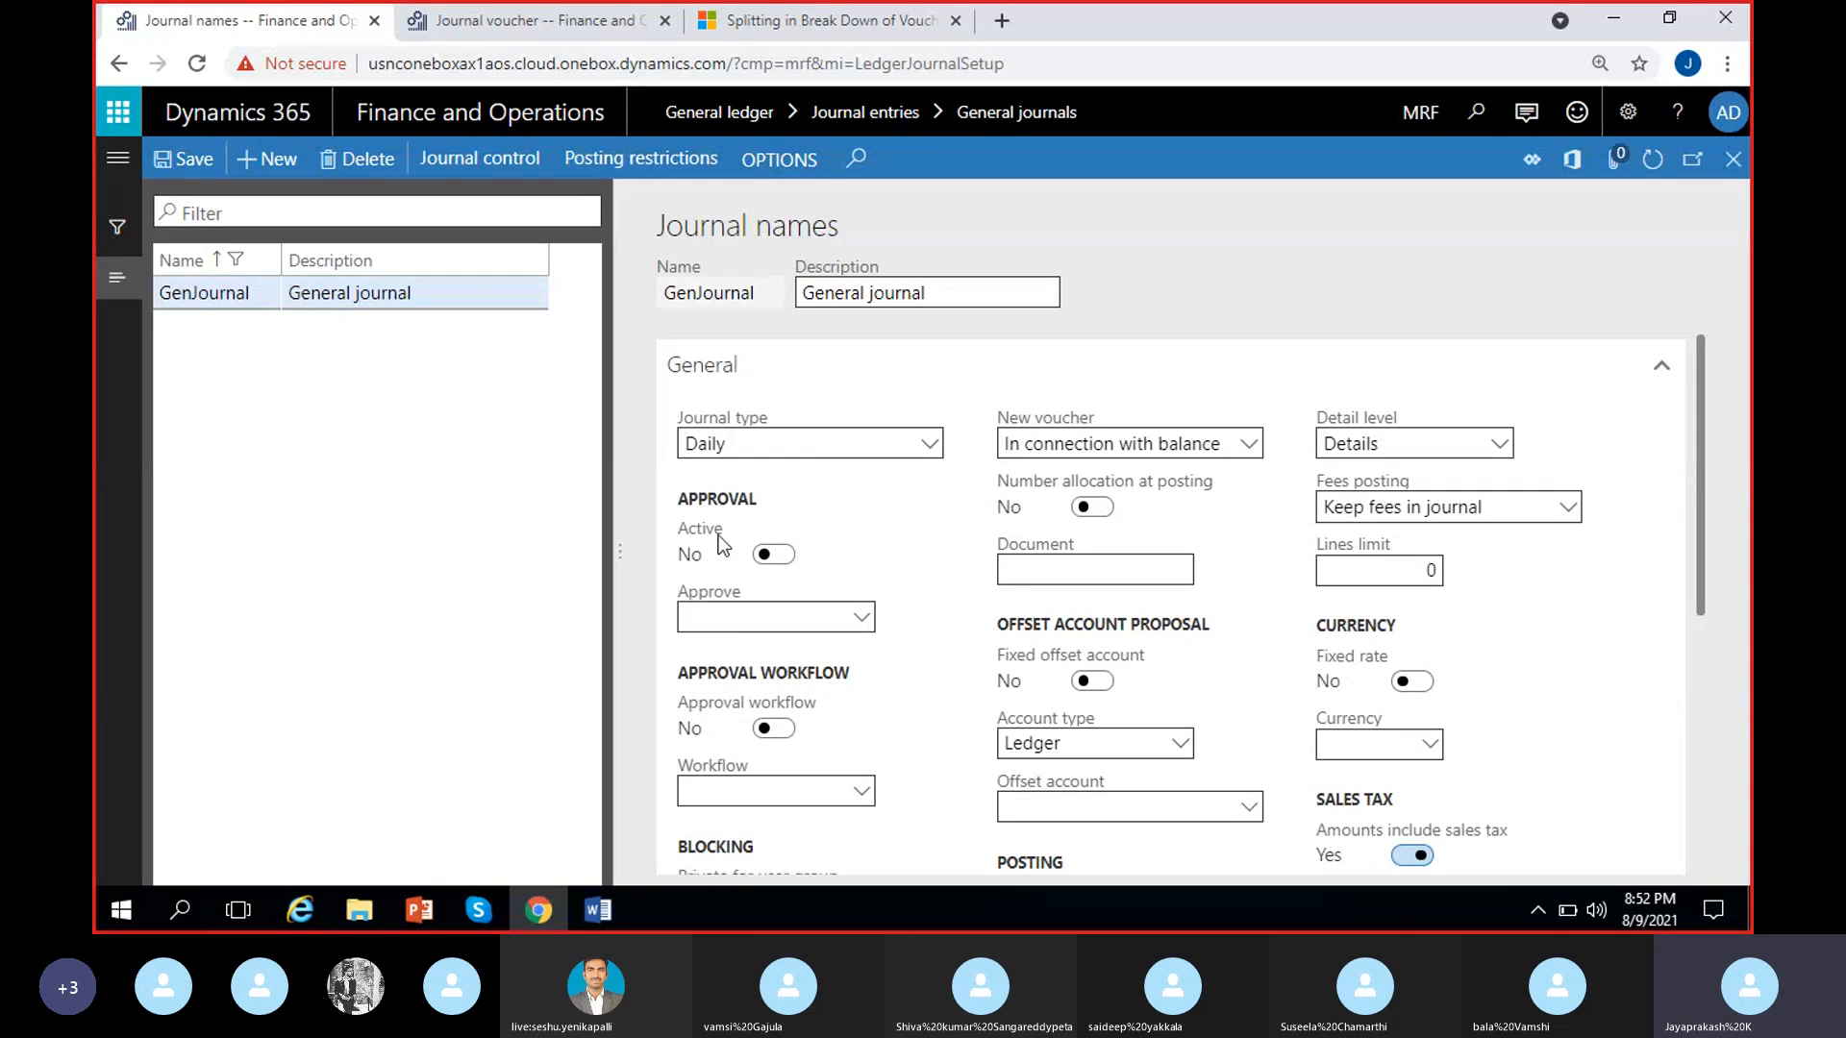
scroll(808, 707, "down", 1)
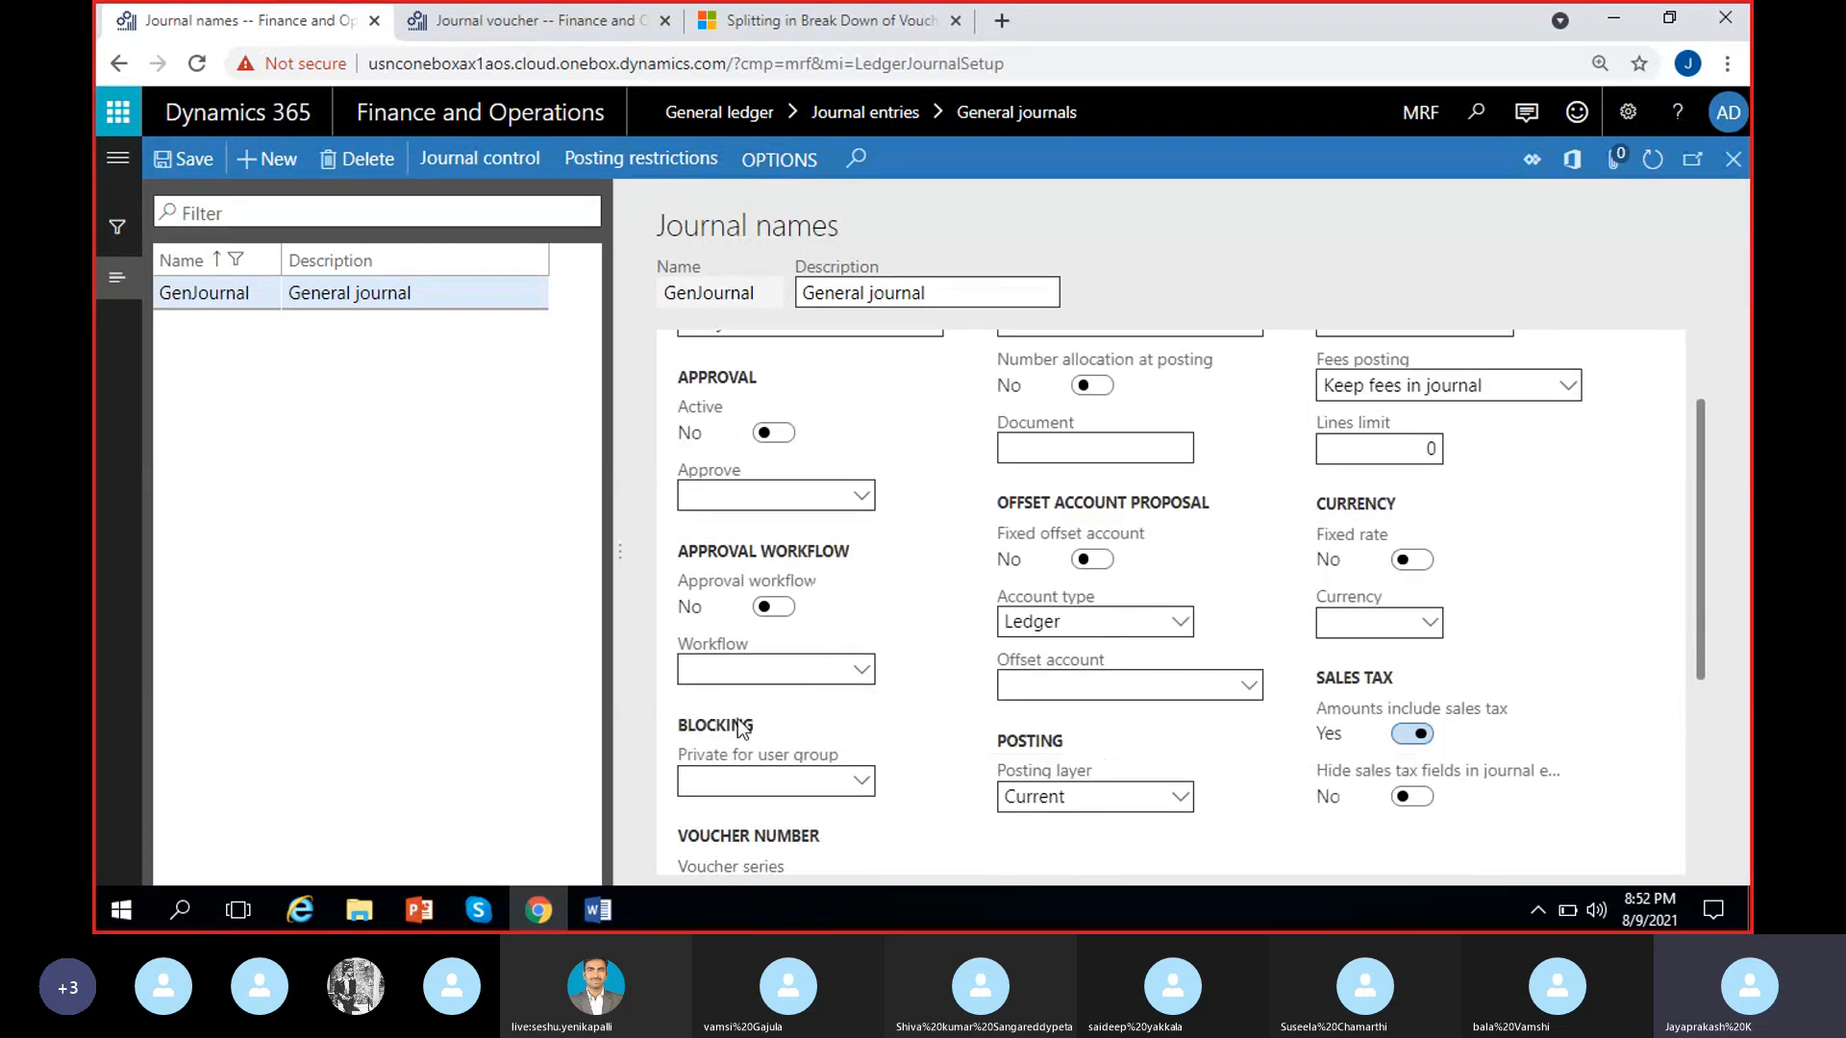
scroll(862, 711, "up", 1)
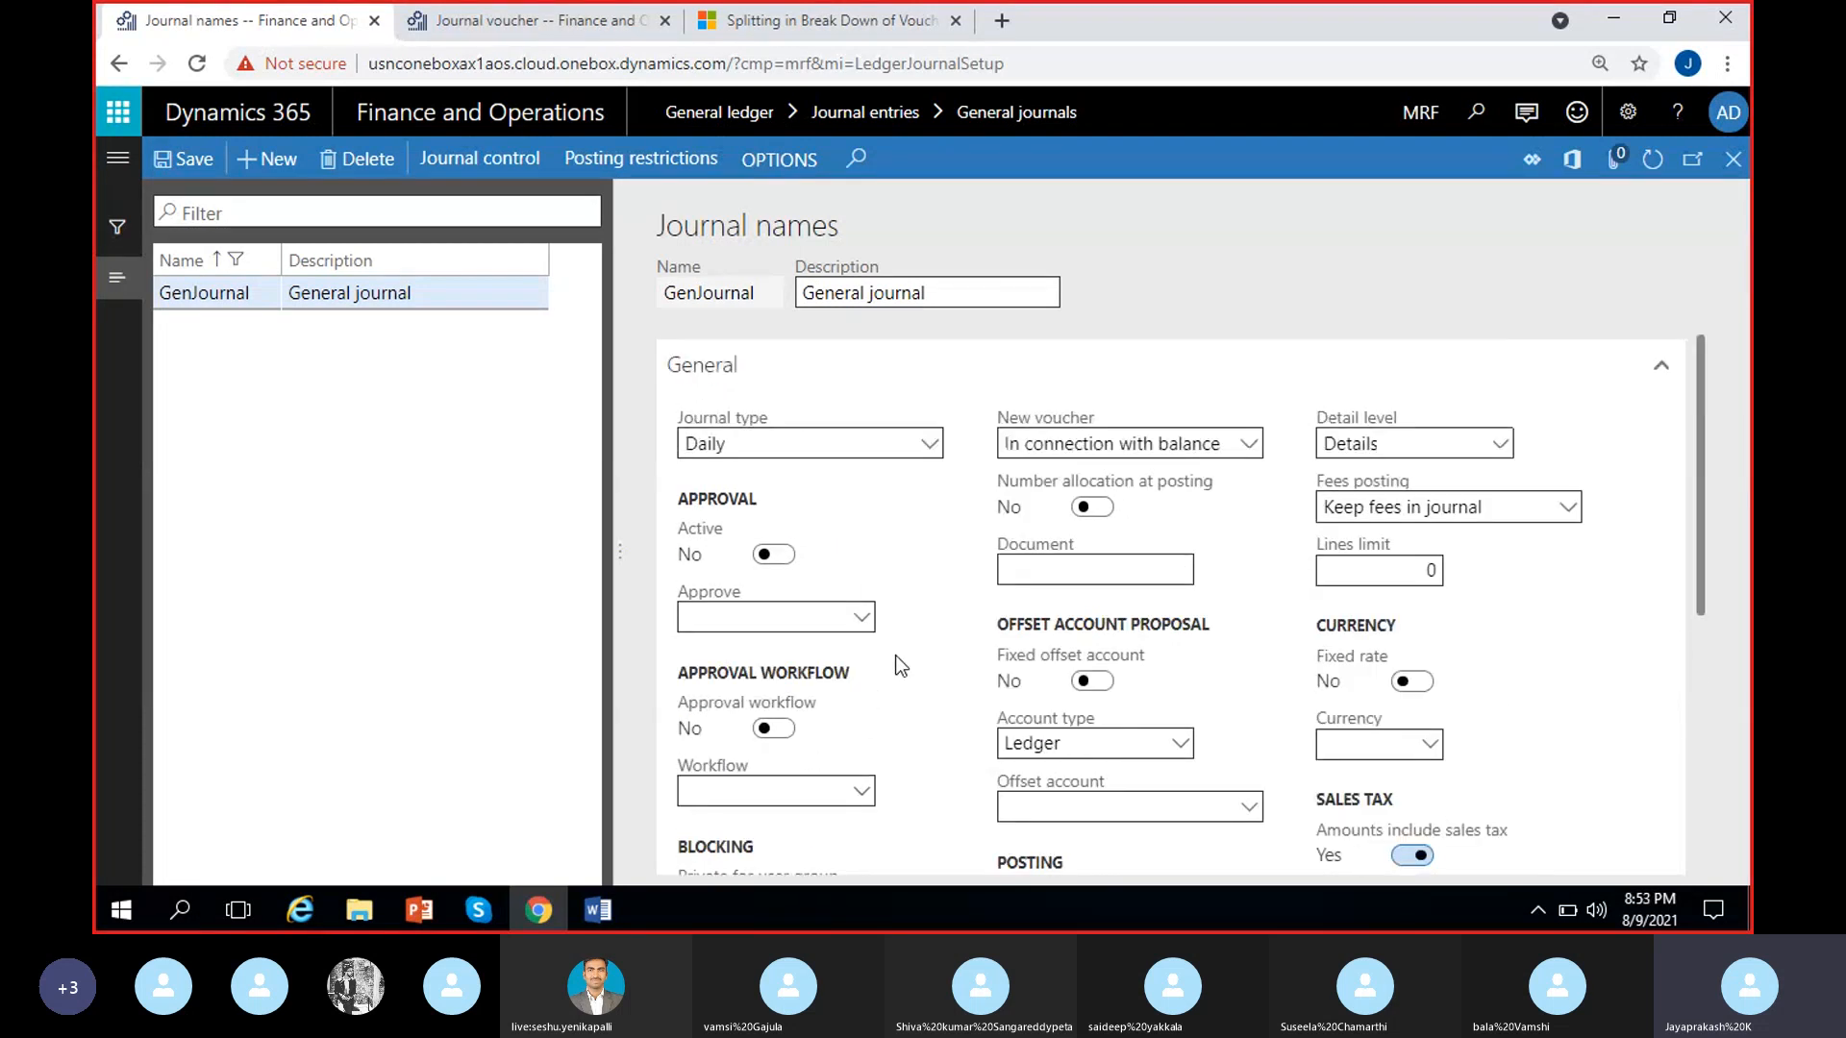
Activate approval for the GenJournal journal name and set the approving user group to Approvers
left_click(781, 555)
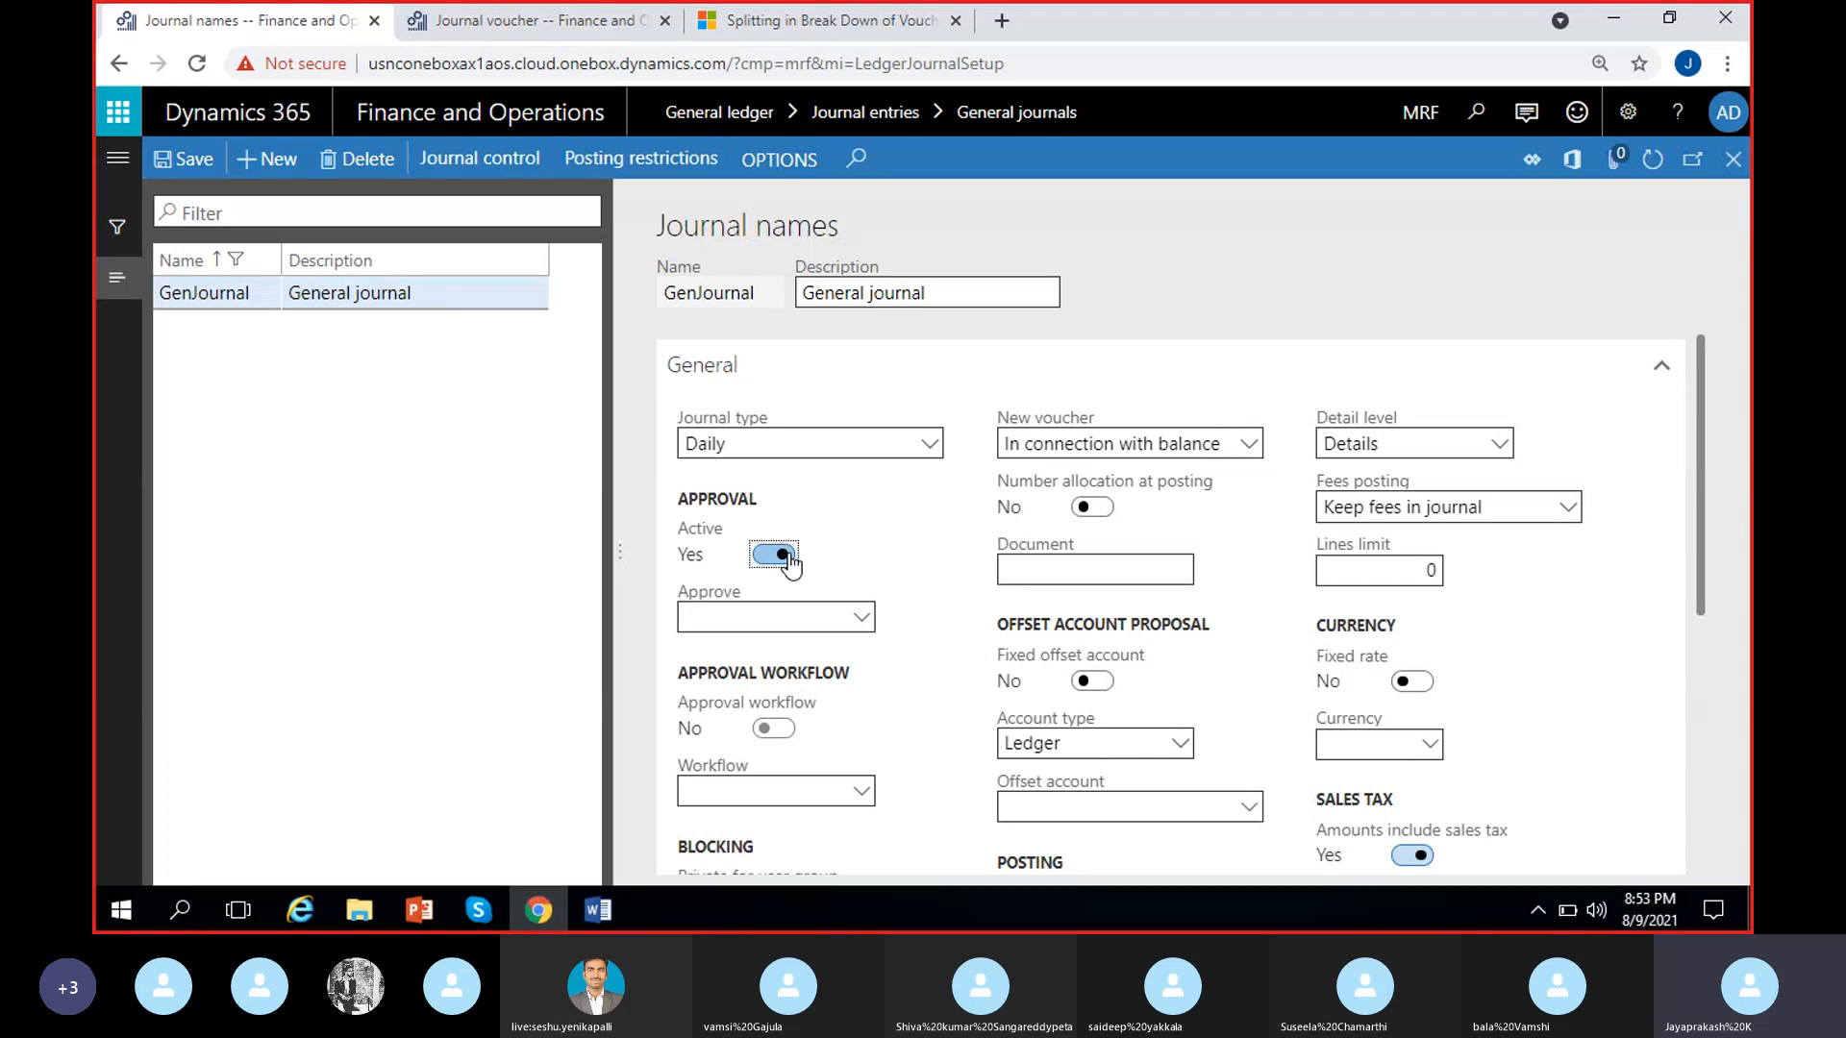
left_click(862, 620)
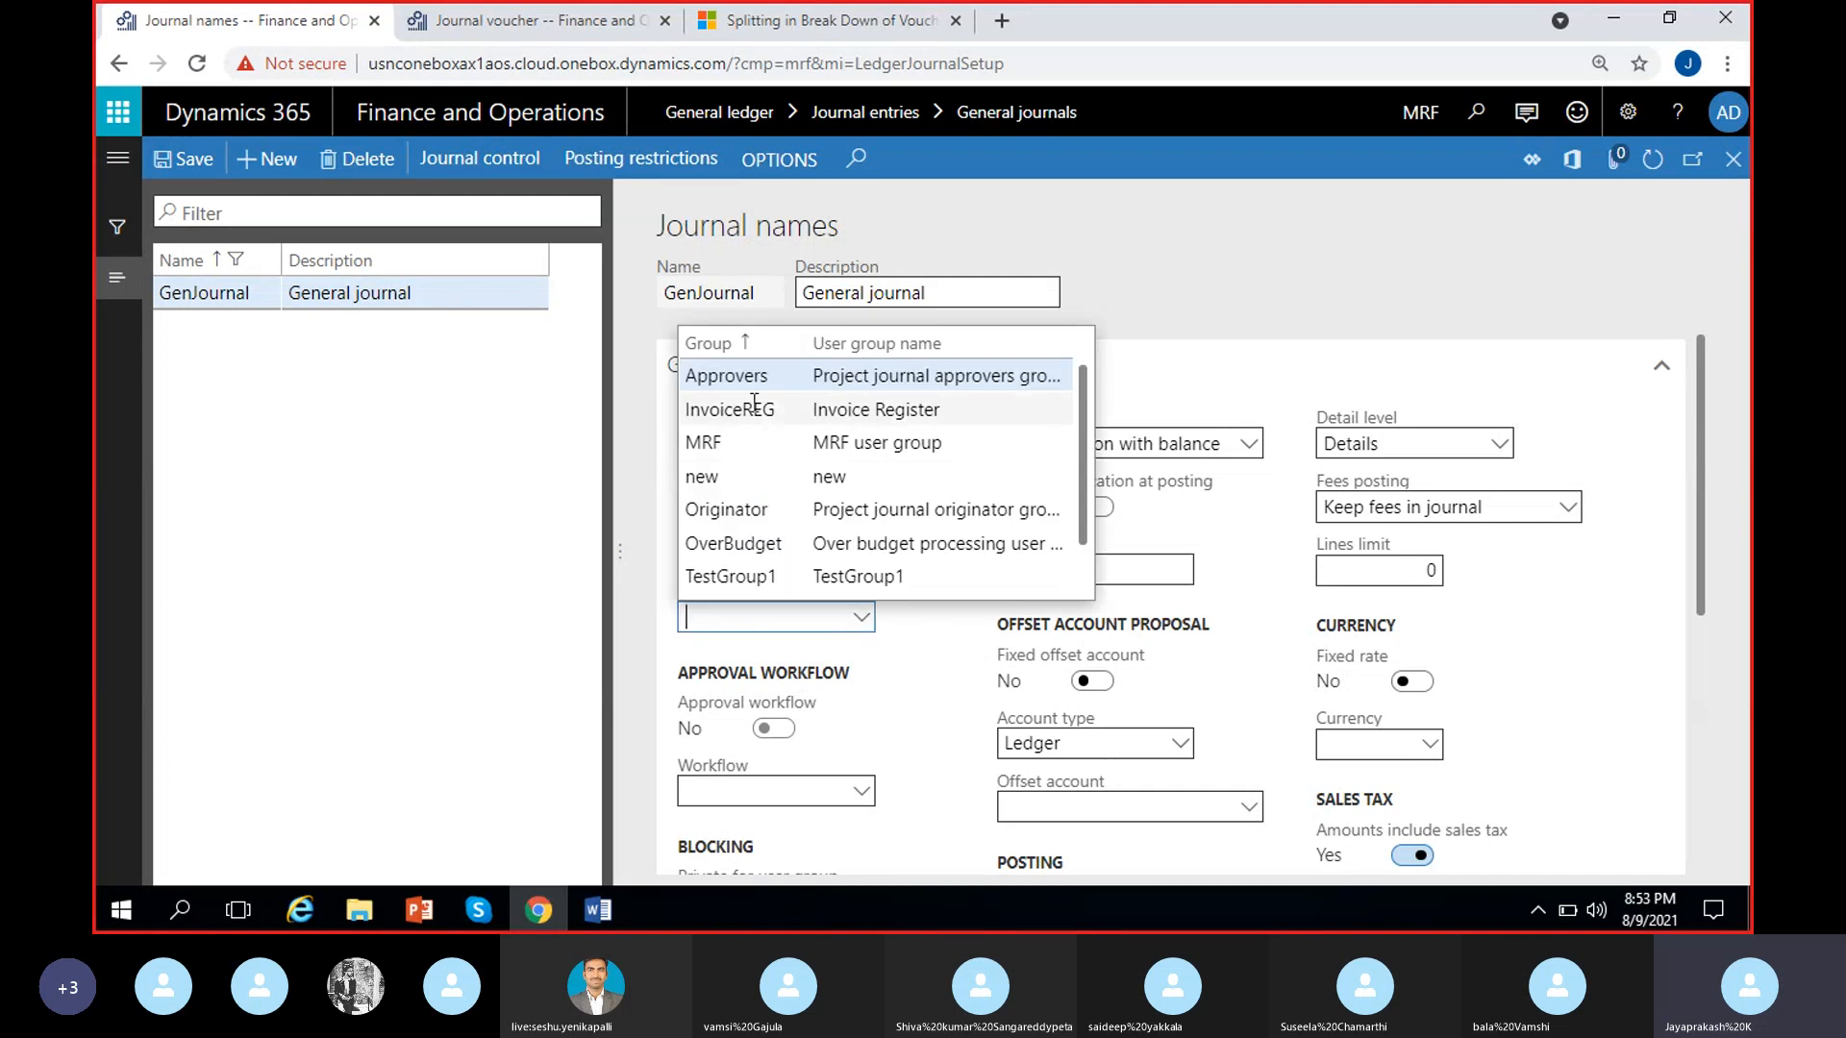
left_click(774, 382)
left_click(774, 383)
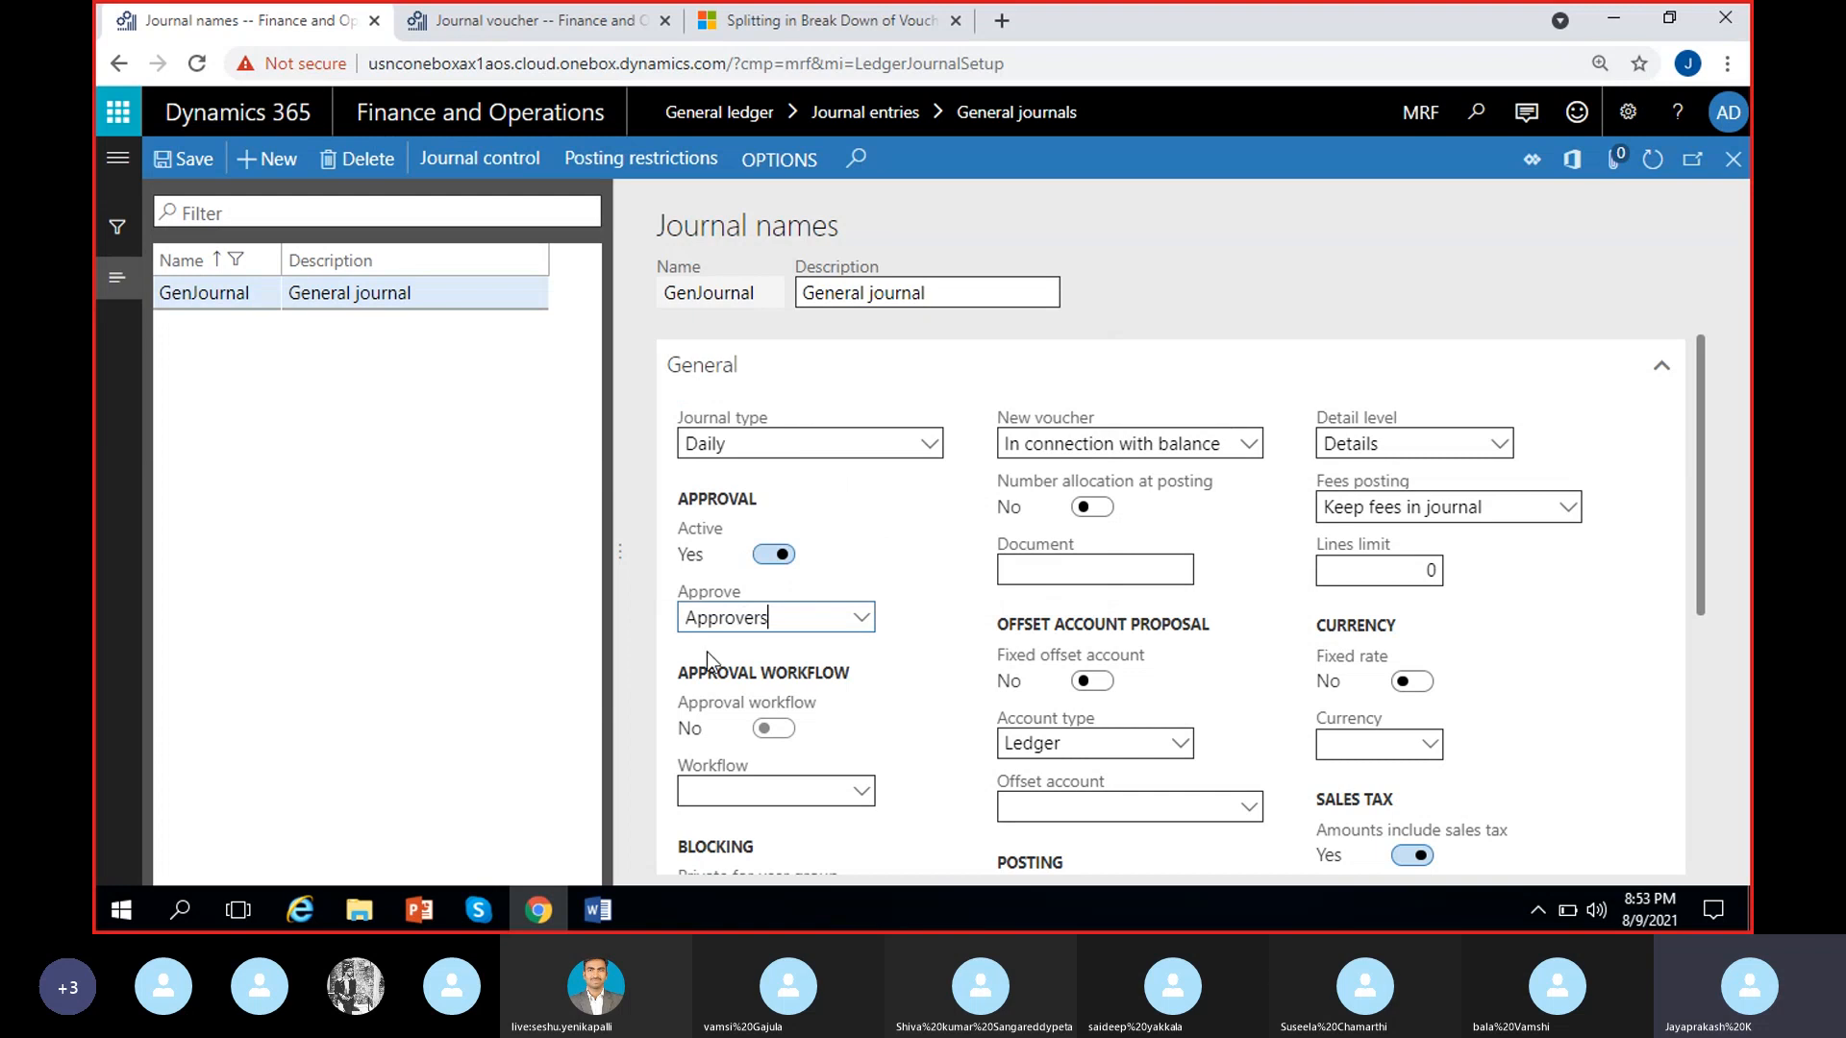
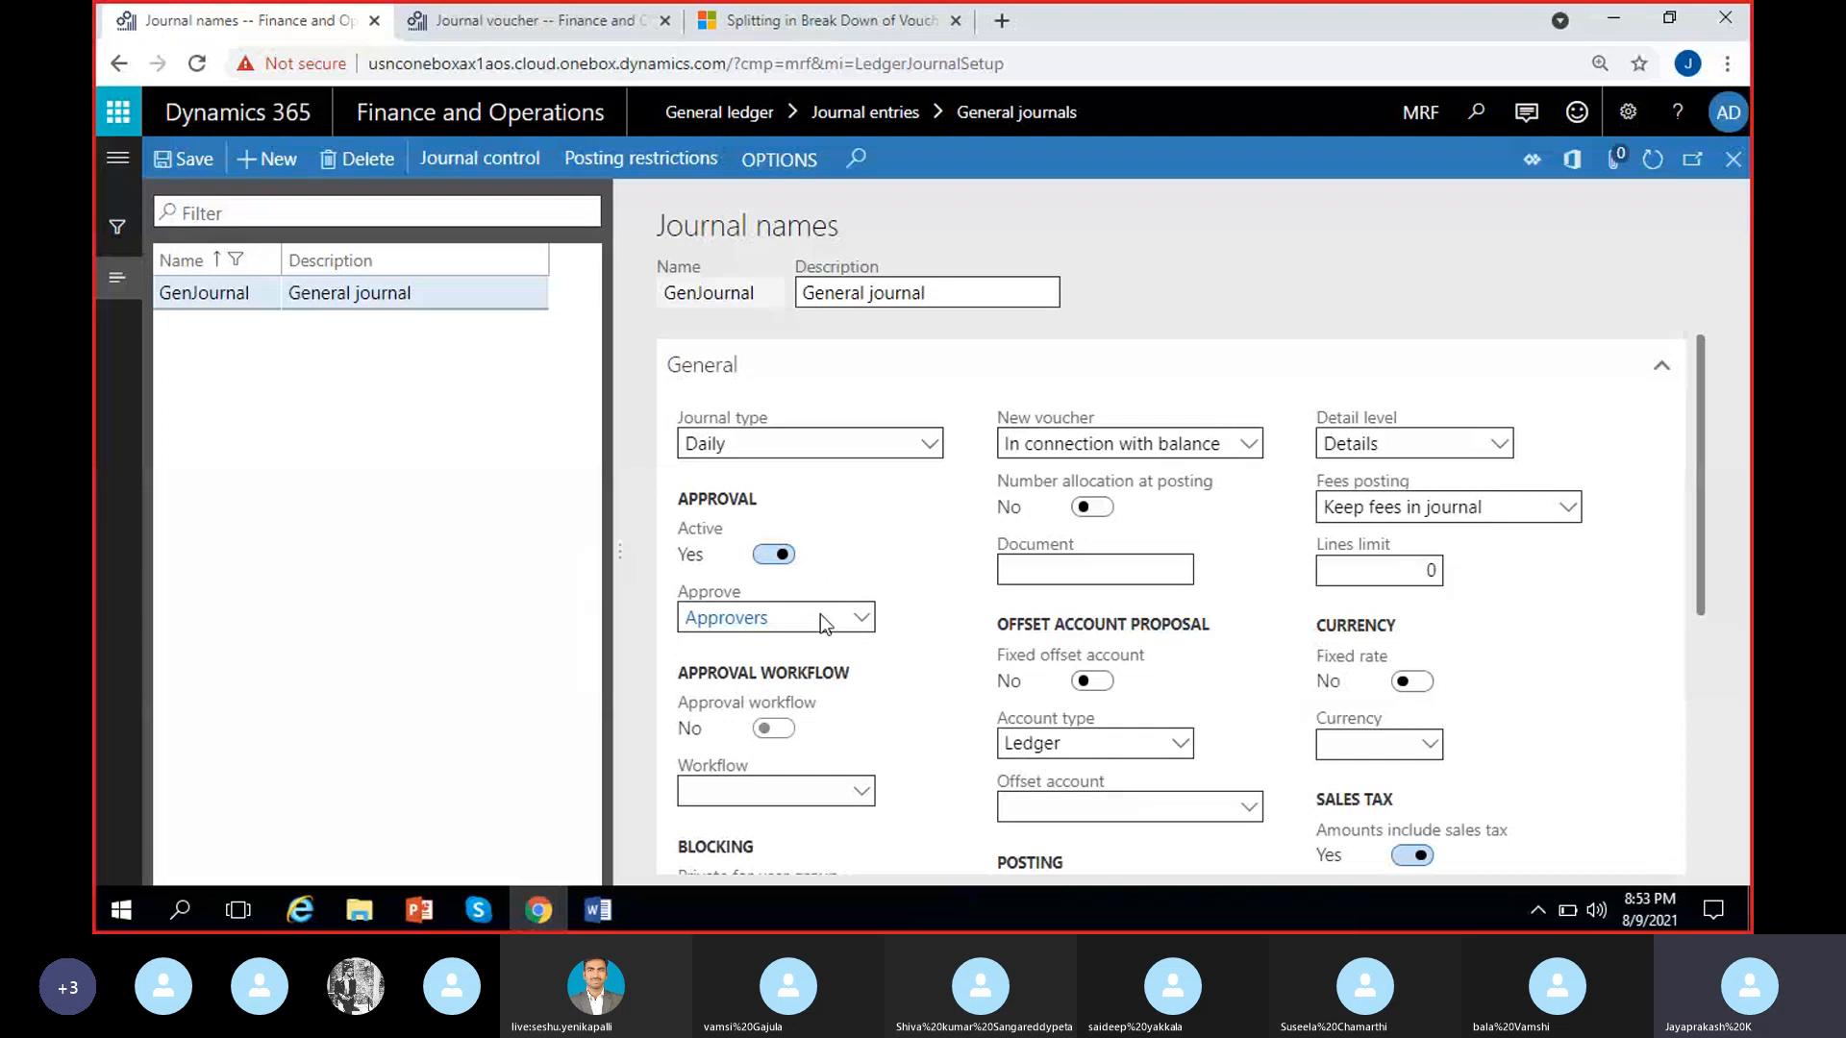
Deactivate approval for the GenJournal journal name and clear its approving user group
left_click(771, 554)
left_click(790, 616)
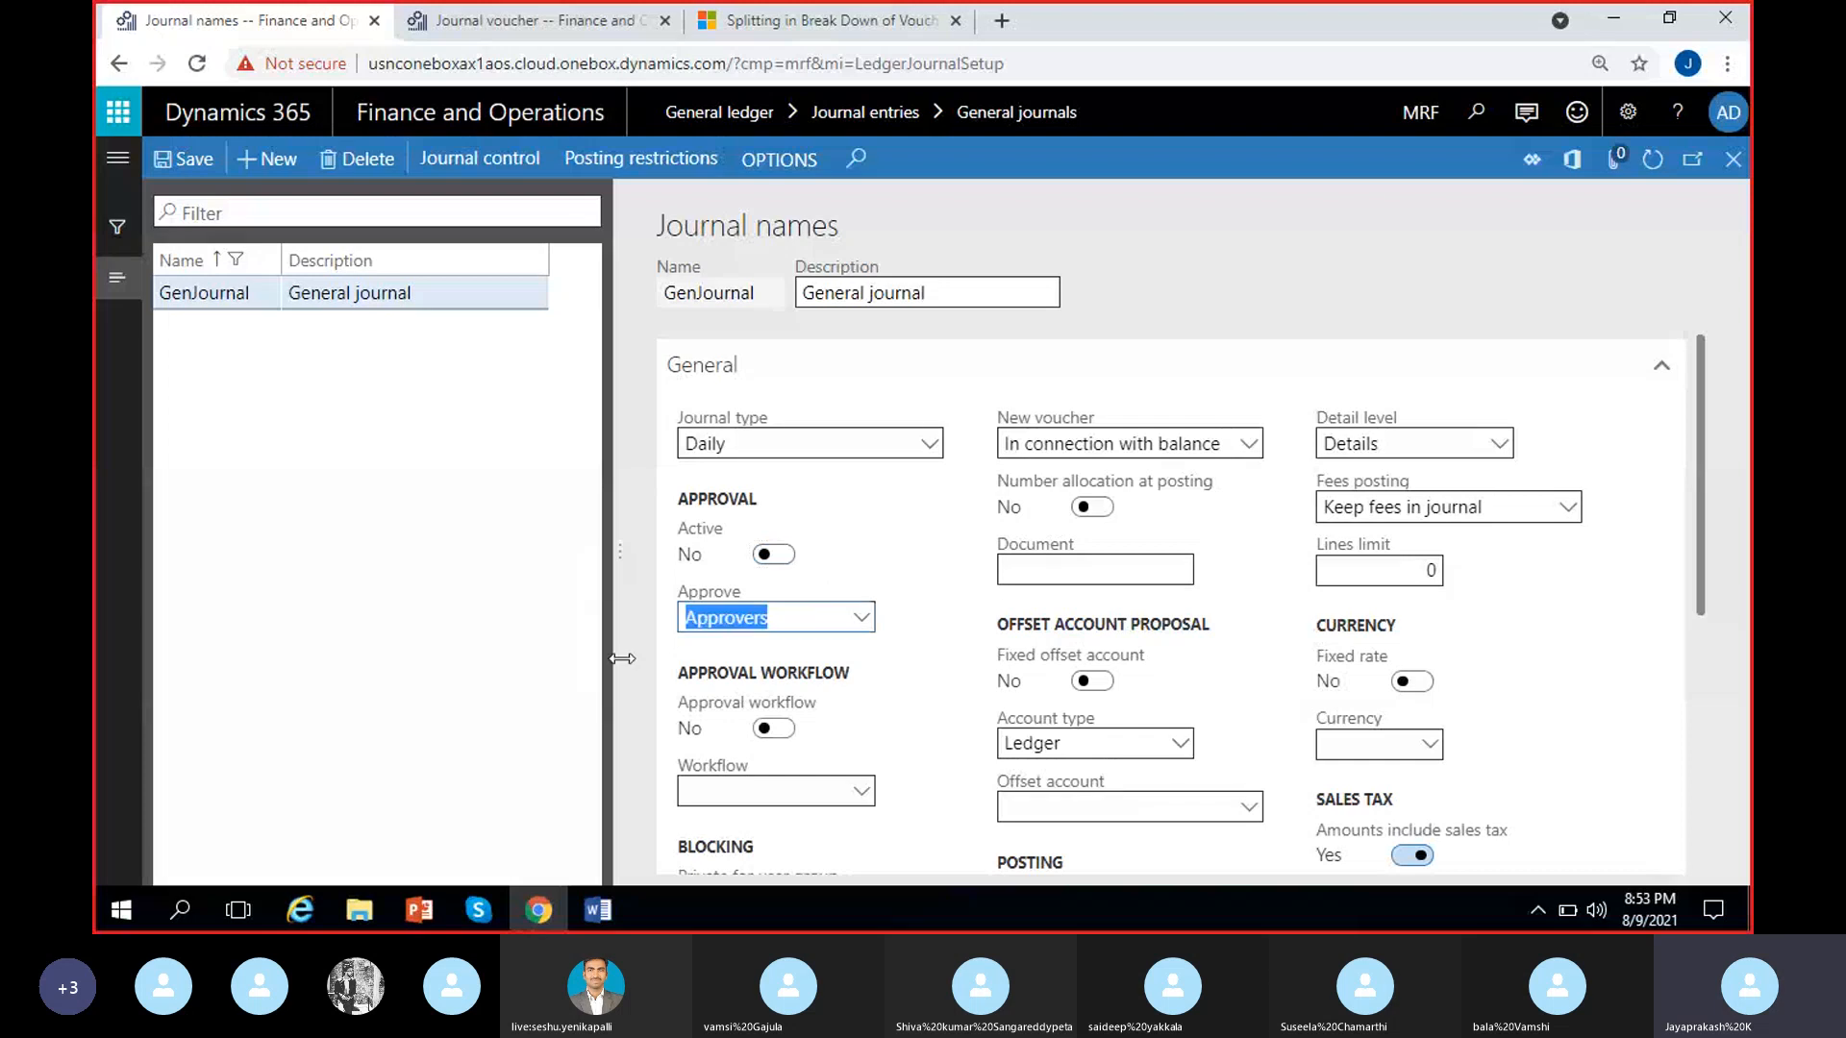
key("Delete")
scroll(982, 675, "down", 3)
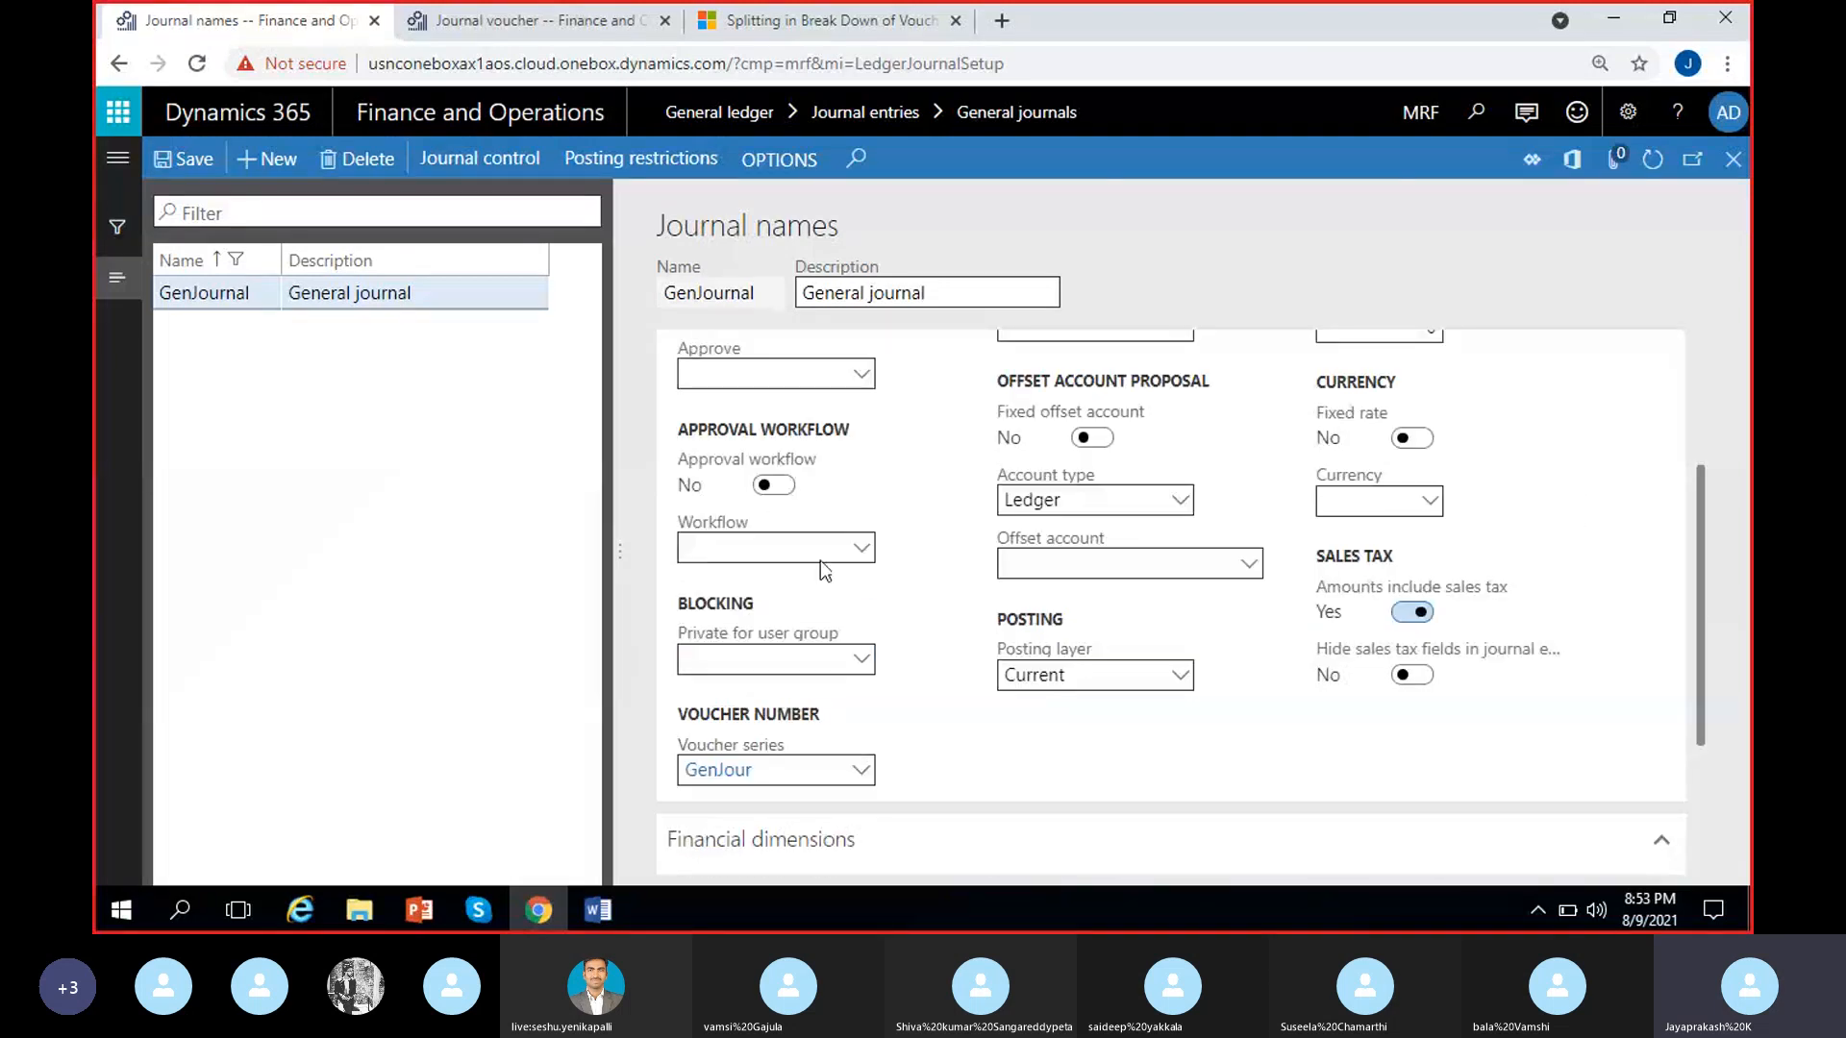
scroll(812, 490, "up", 3)
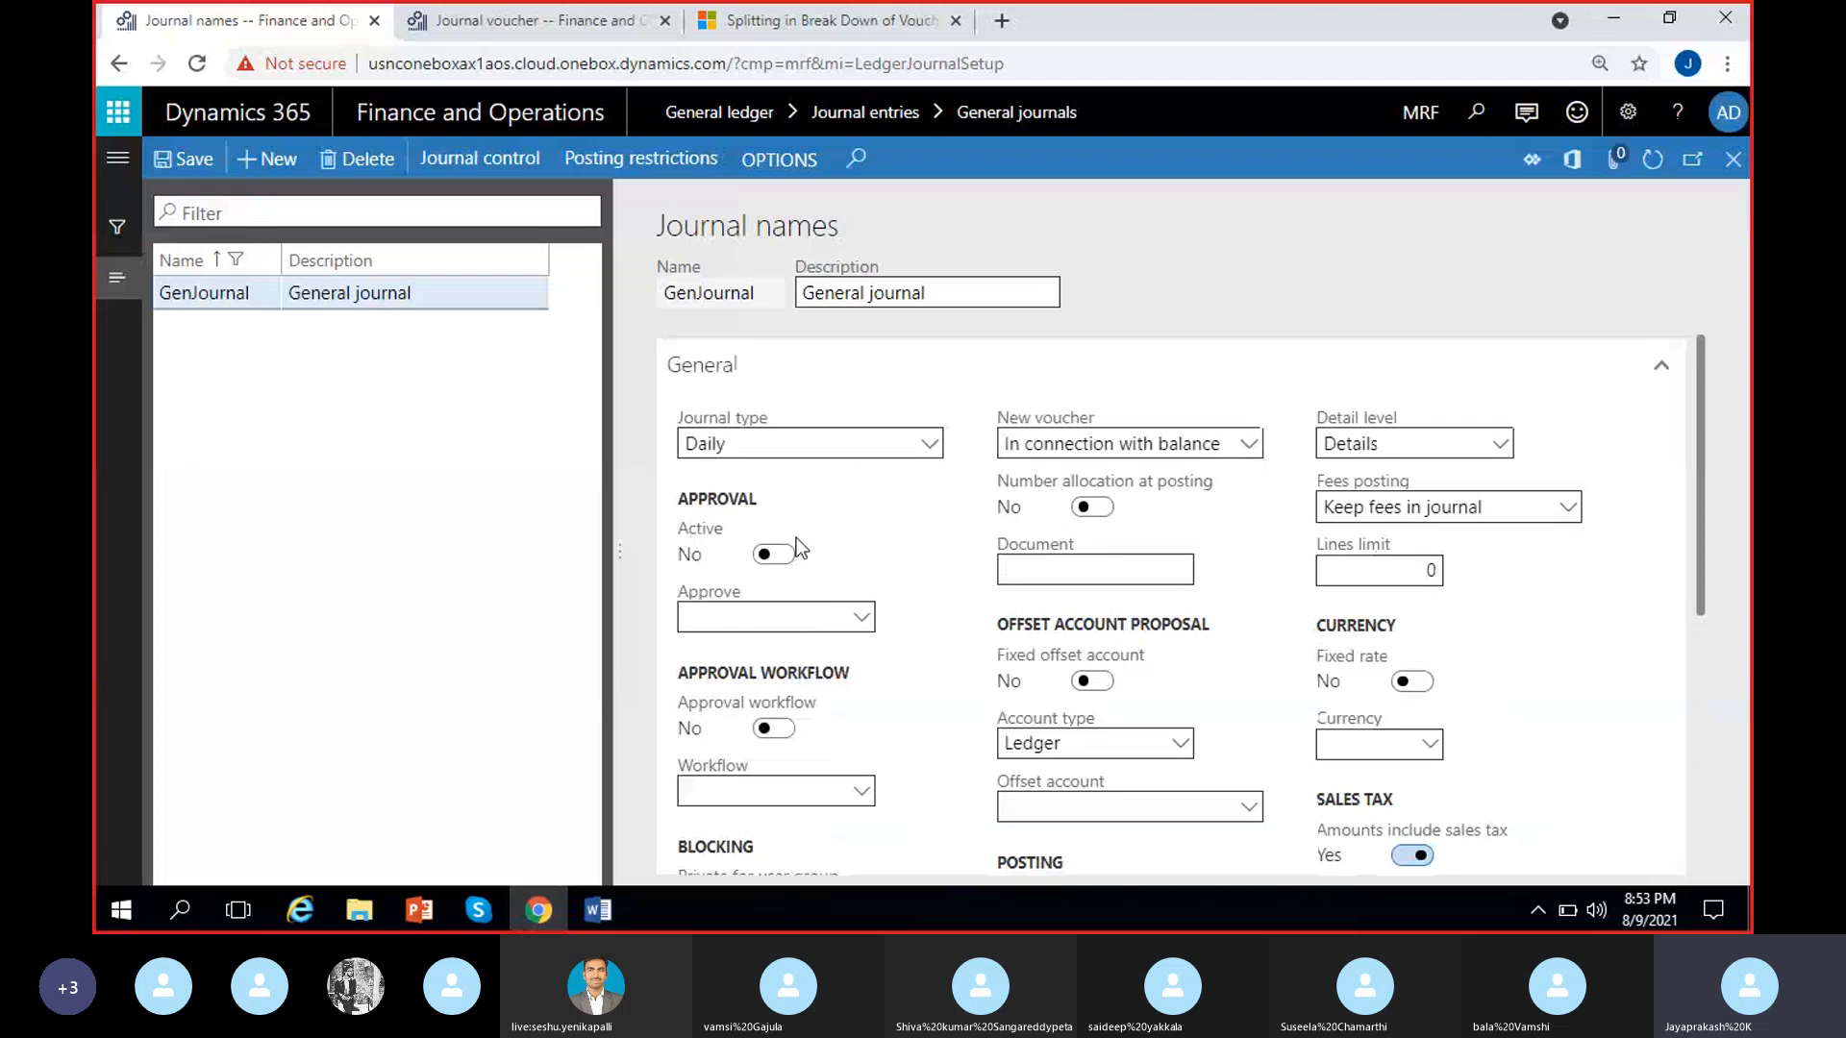
Activate approval workflow for the GenJournal journal name and check the list of workflows available to it
left_click(774, 736)
left_click(868, 800)
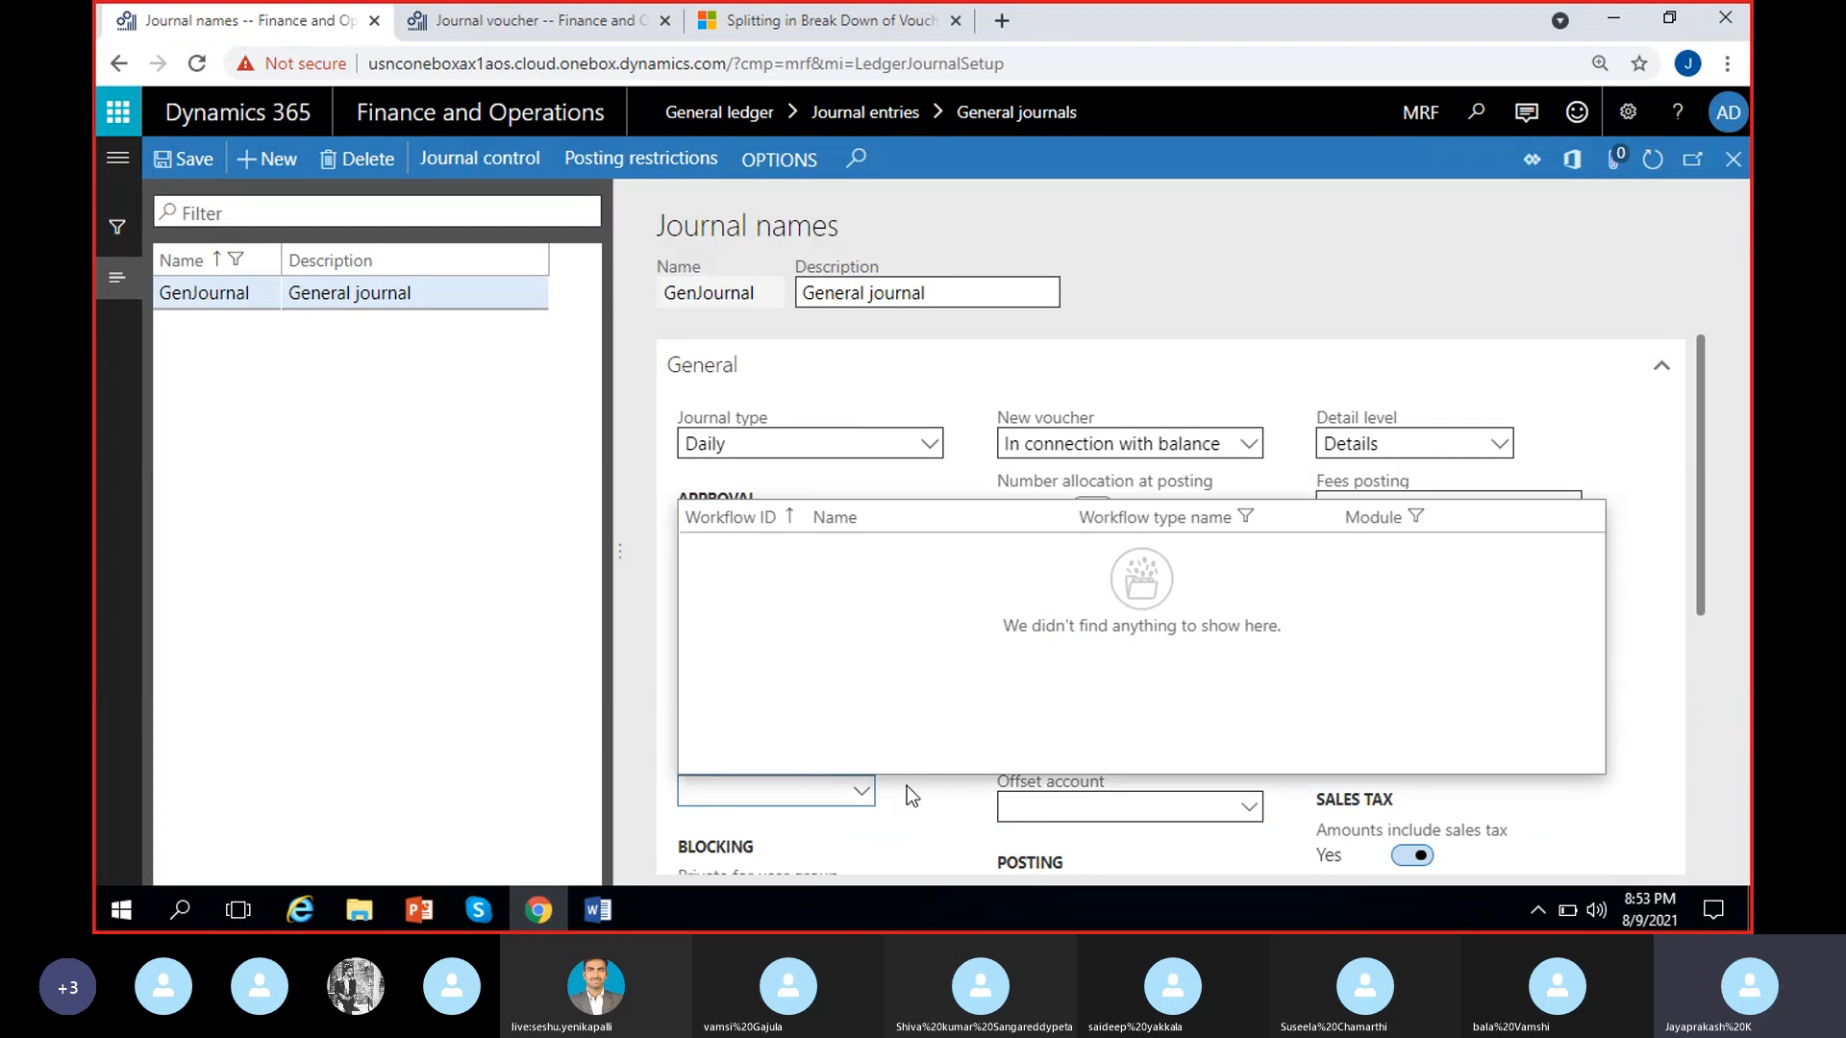
left_click(844, 786)
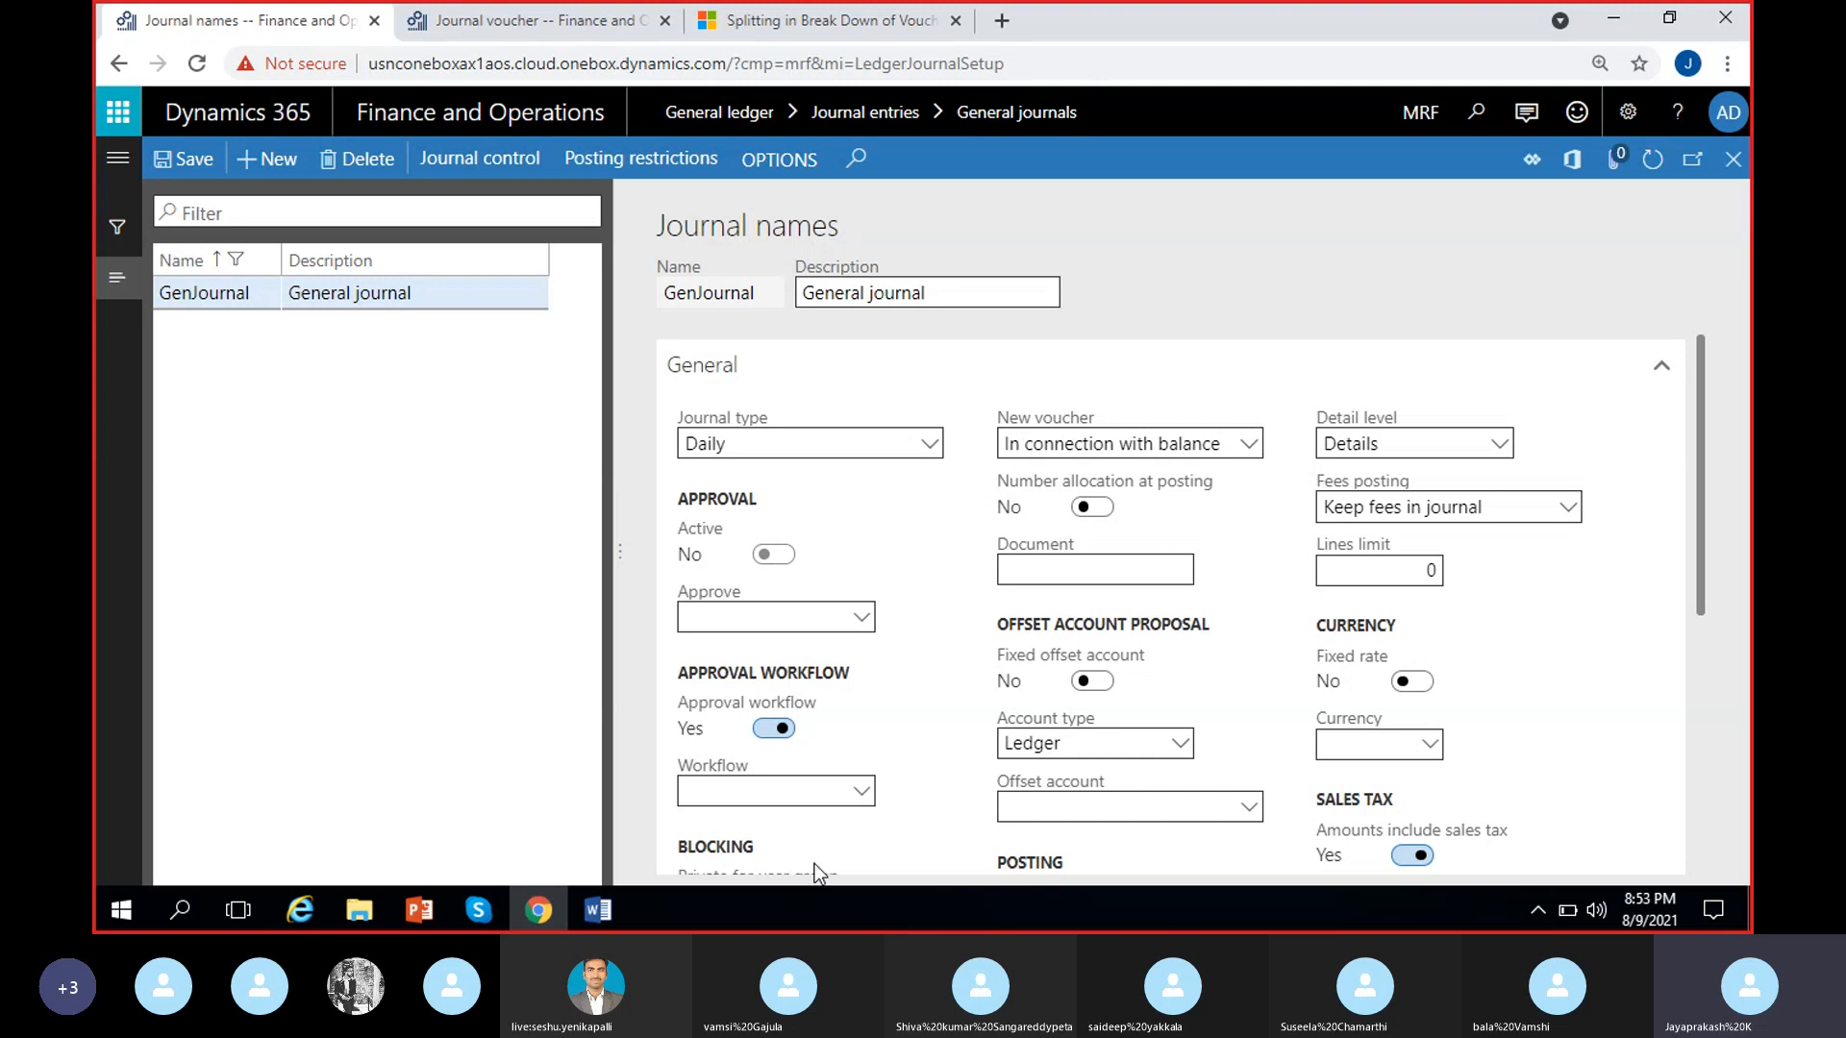
Switch to the USMF browser tab, leave the voucher lines and open the WFGenJrn journal name setup from journal 00471
left_click(545, 36)
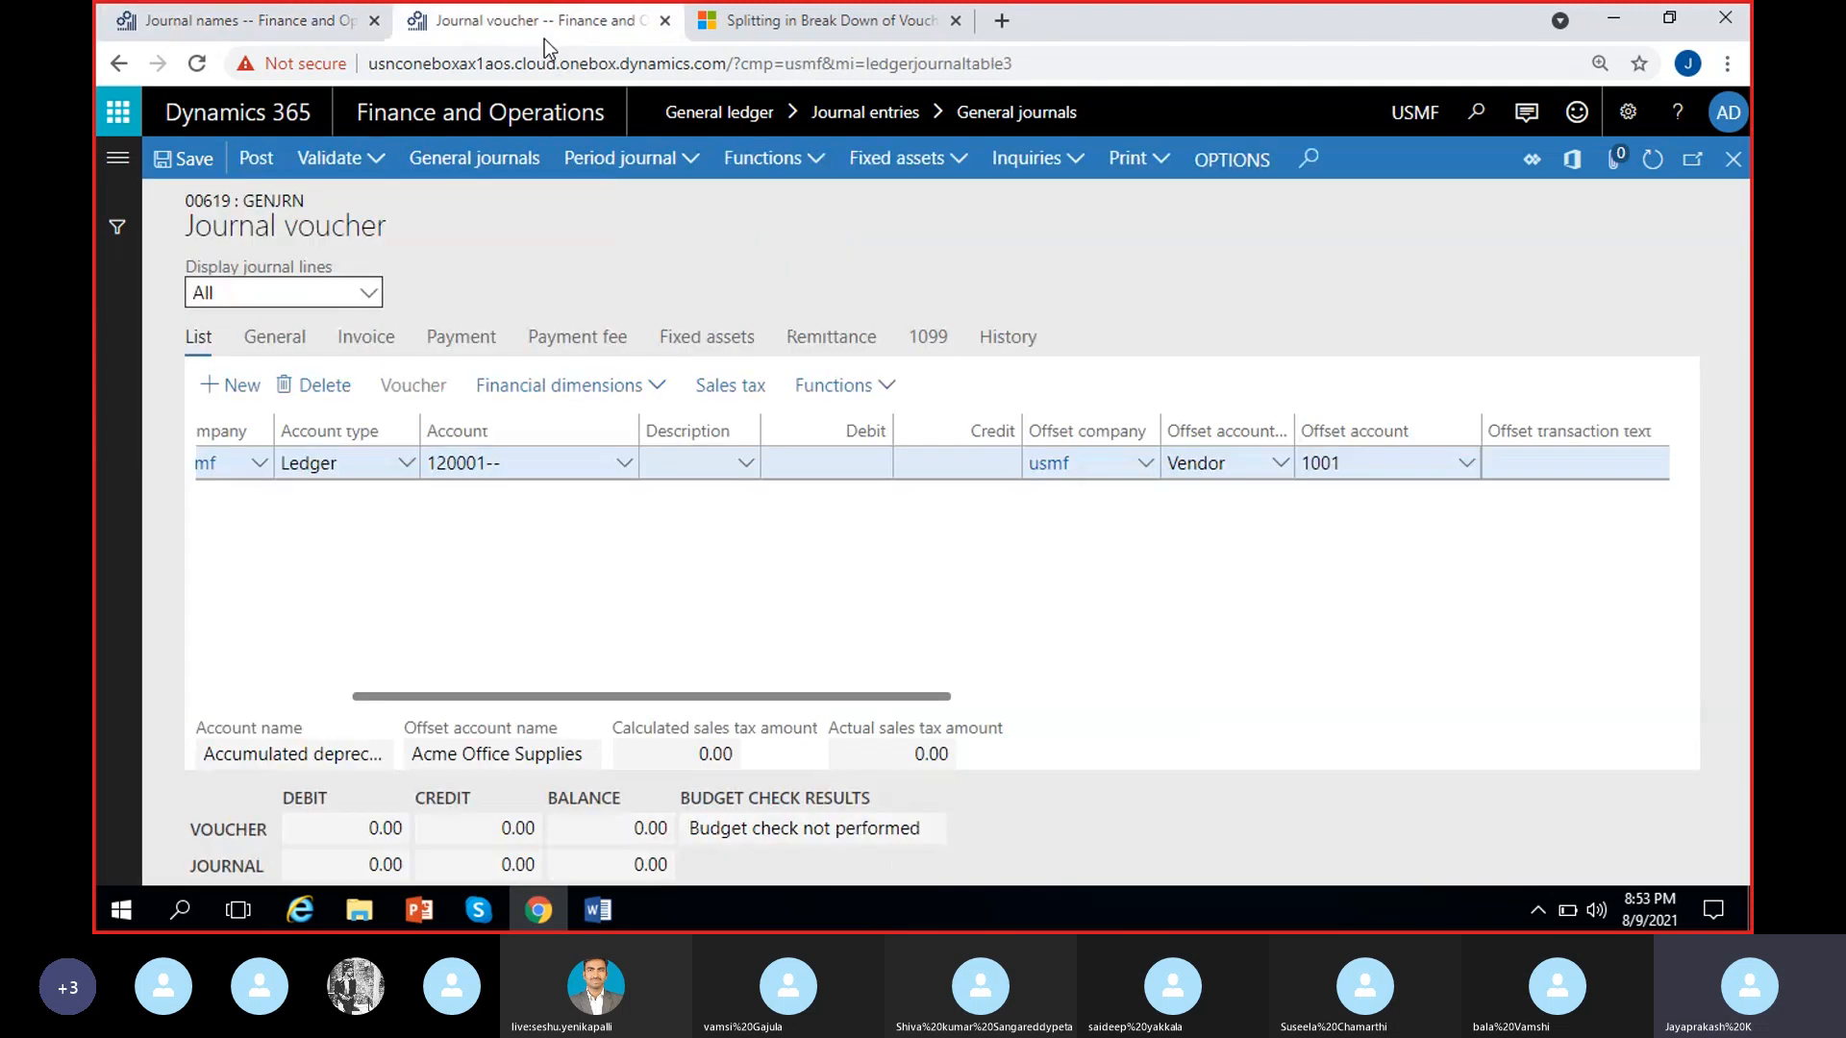
left_click(1733, 158)
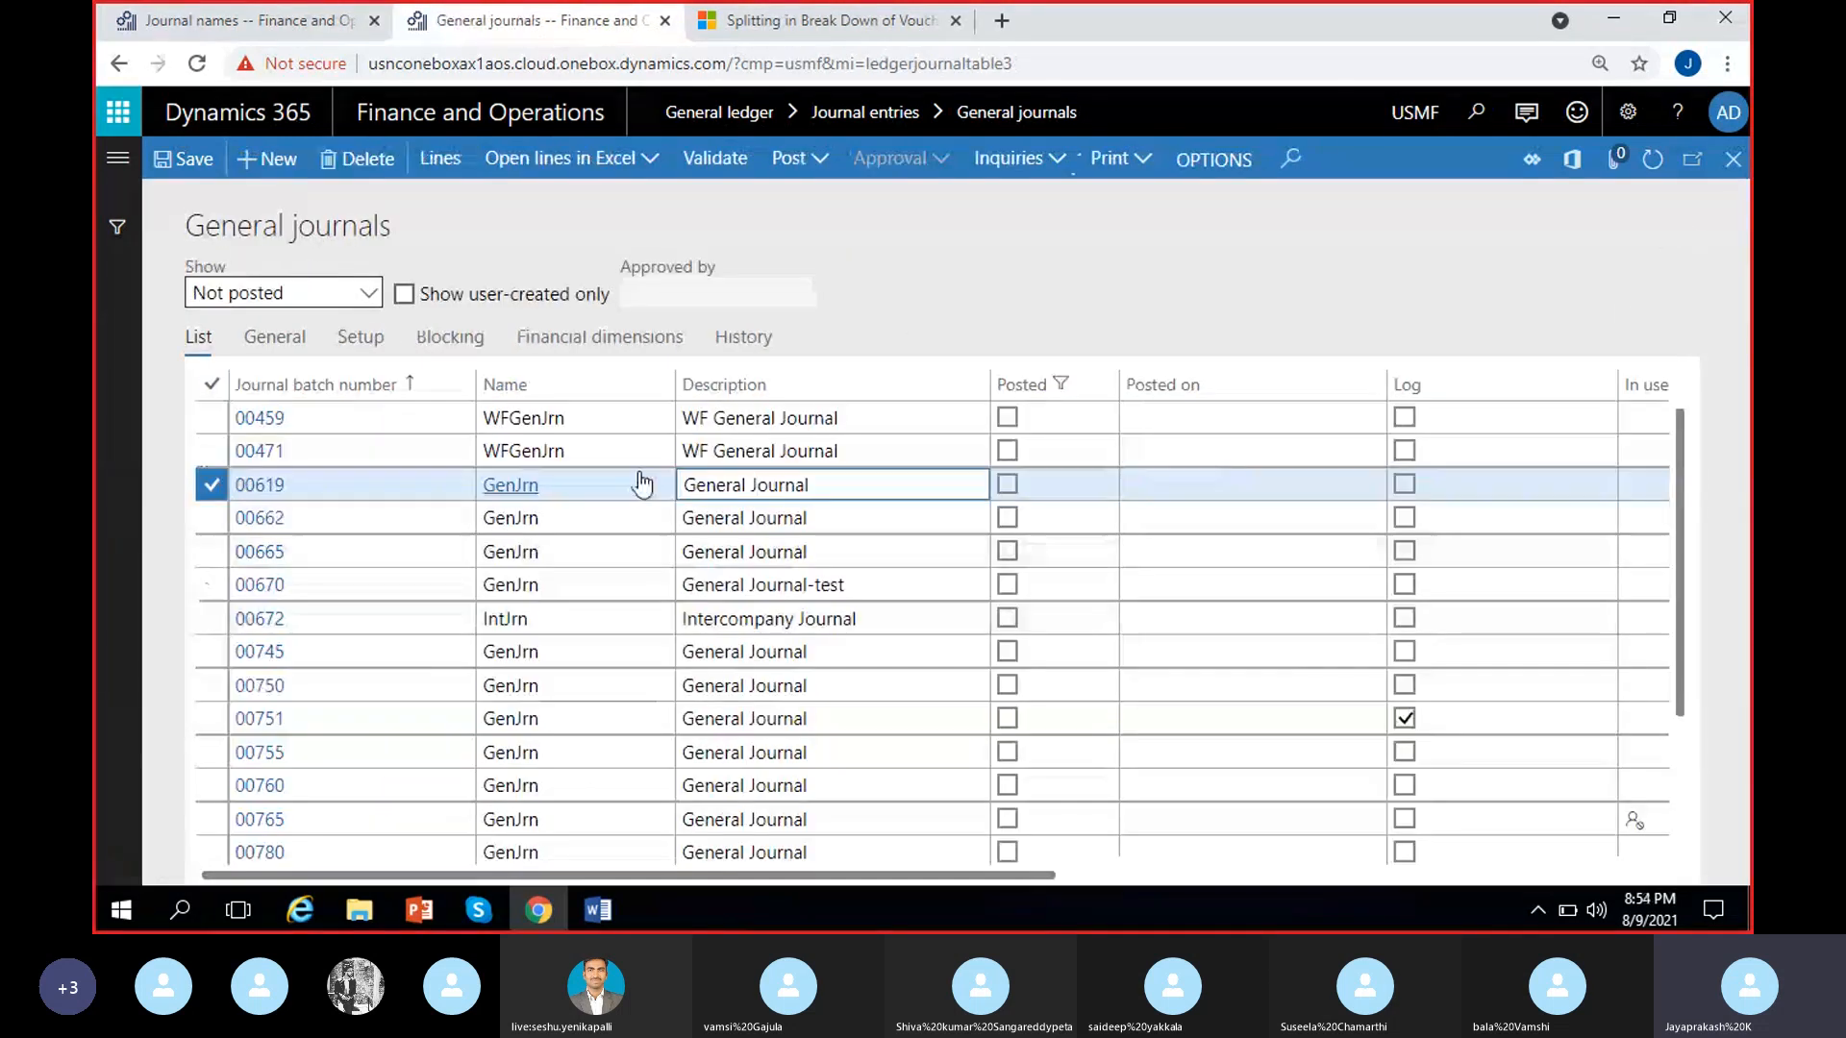
left_click(596, 452)
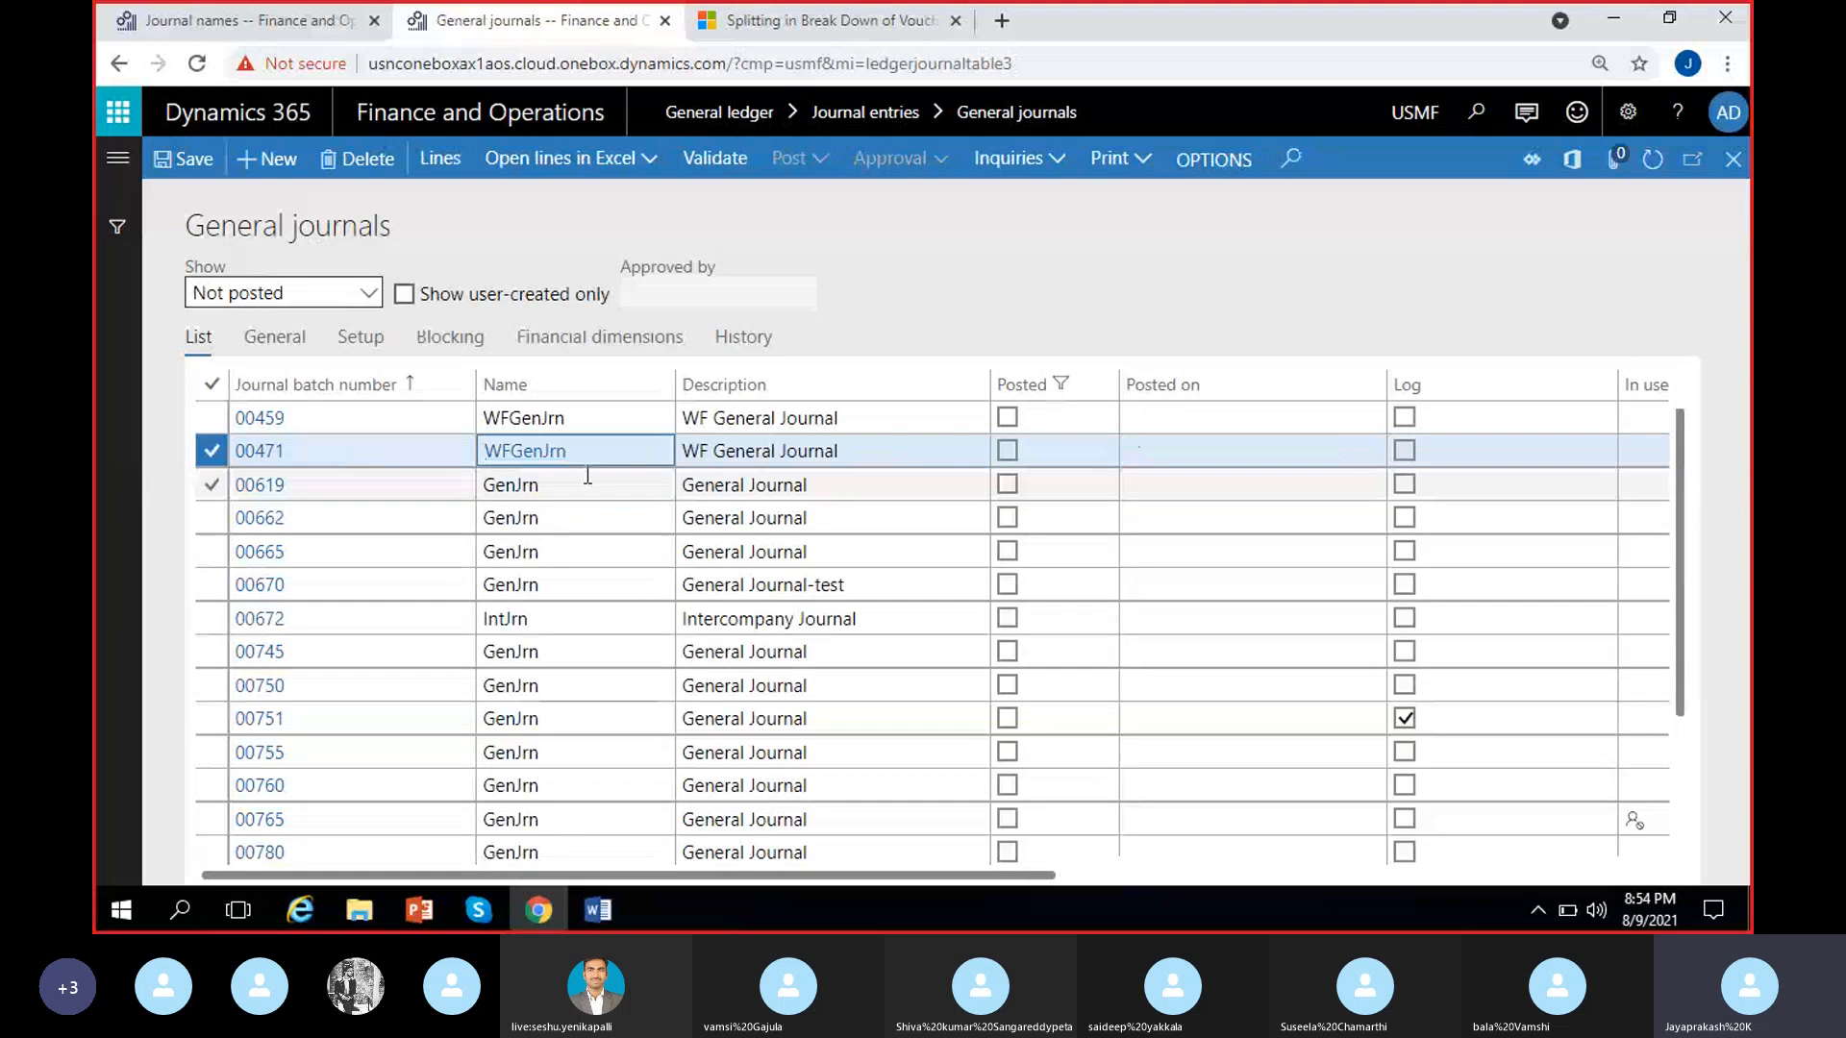
left_click(521, 452)
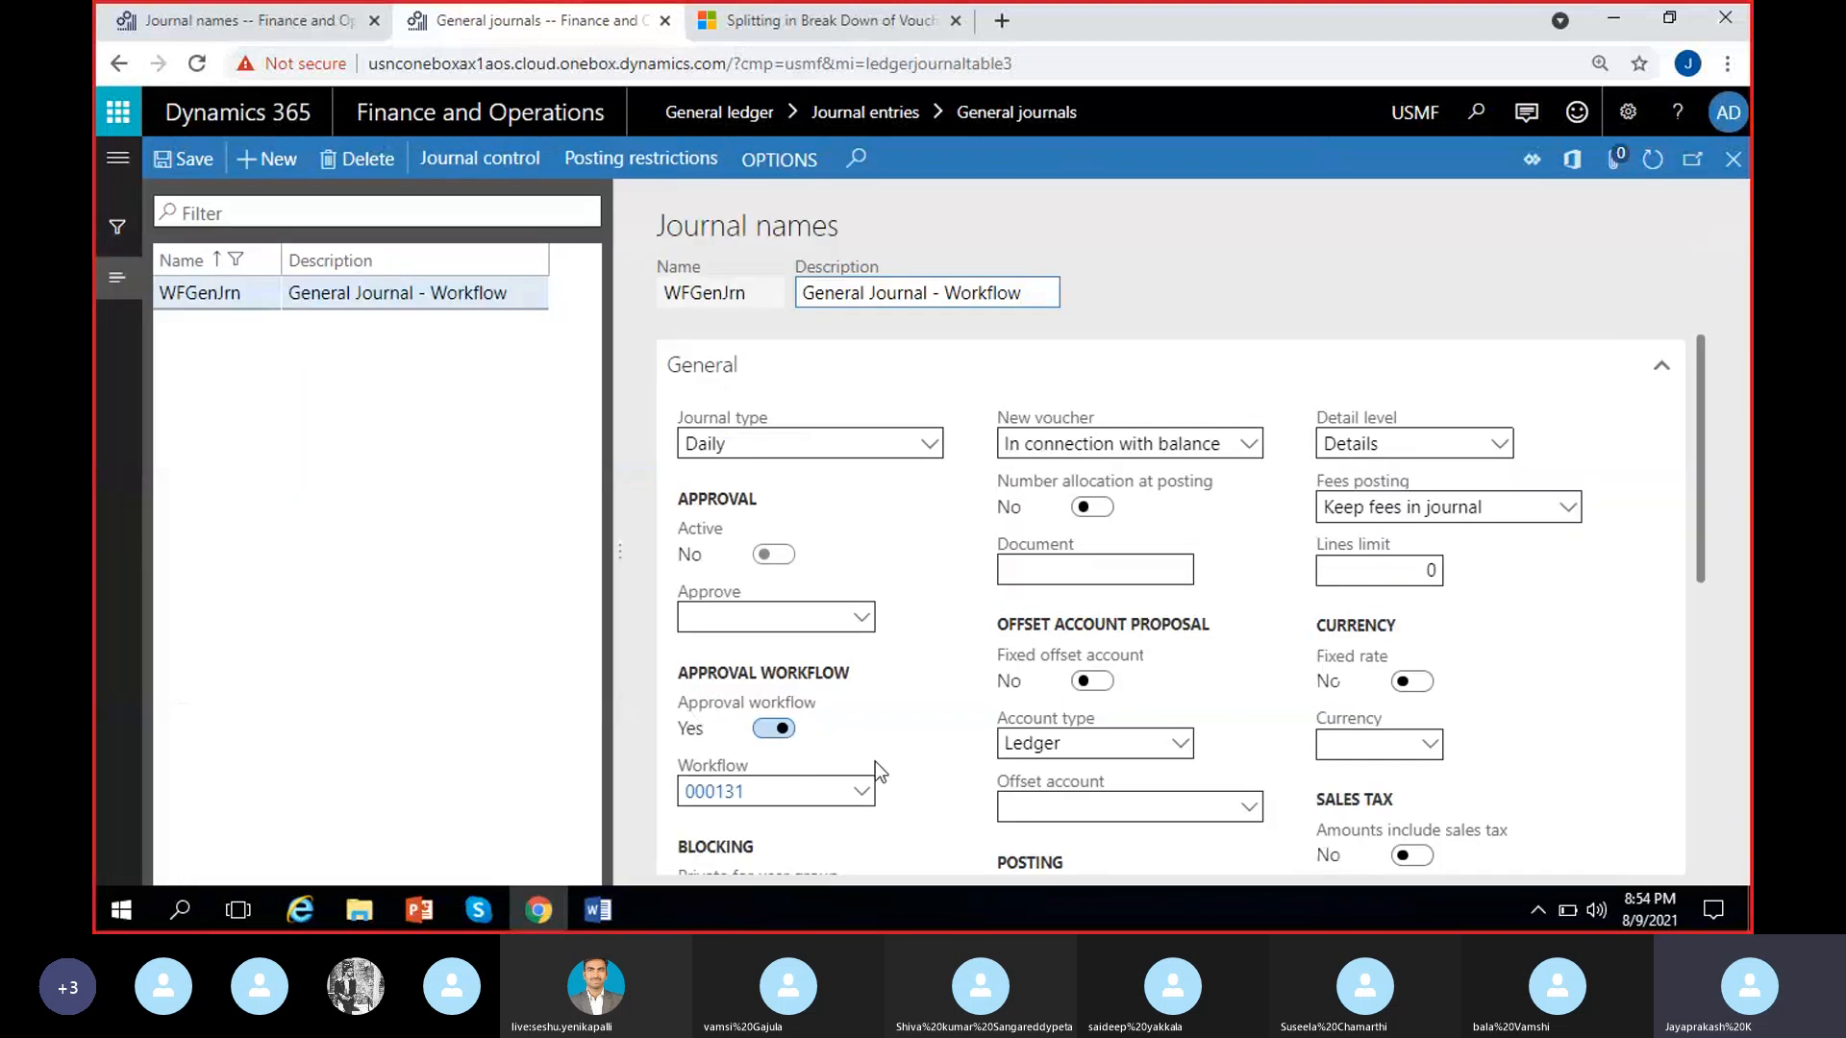
Review the workflows available for the WFGenJrn journal name, keeping workflow 000131 selected
scroll(875, 761, "down", 1)
left_click(870, 679)
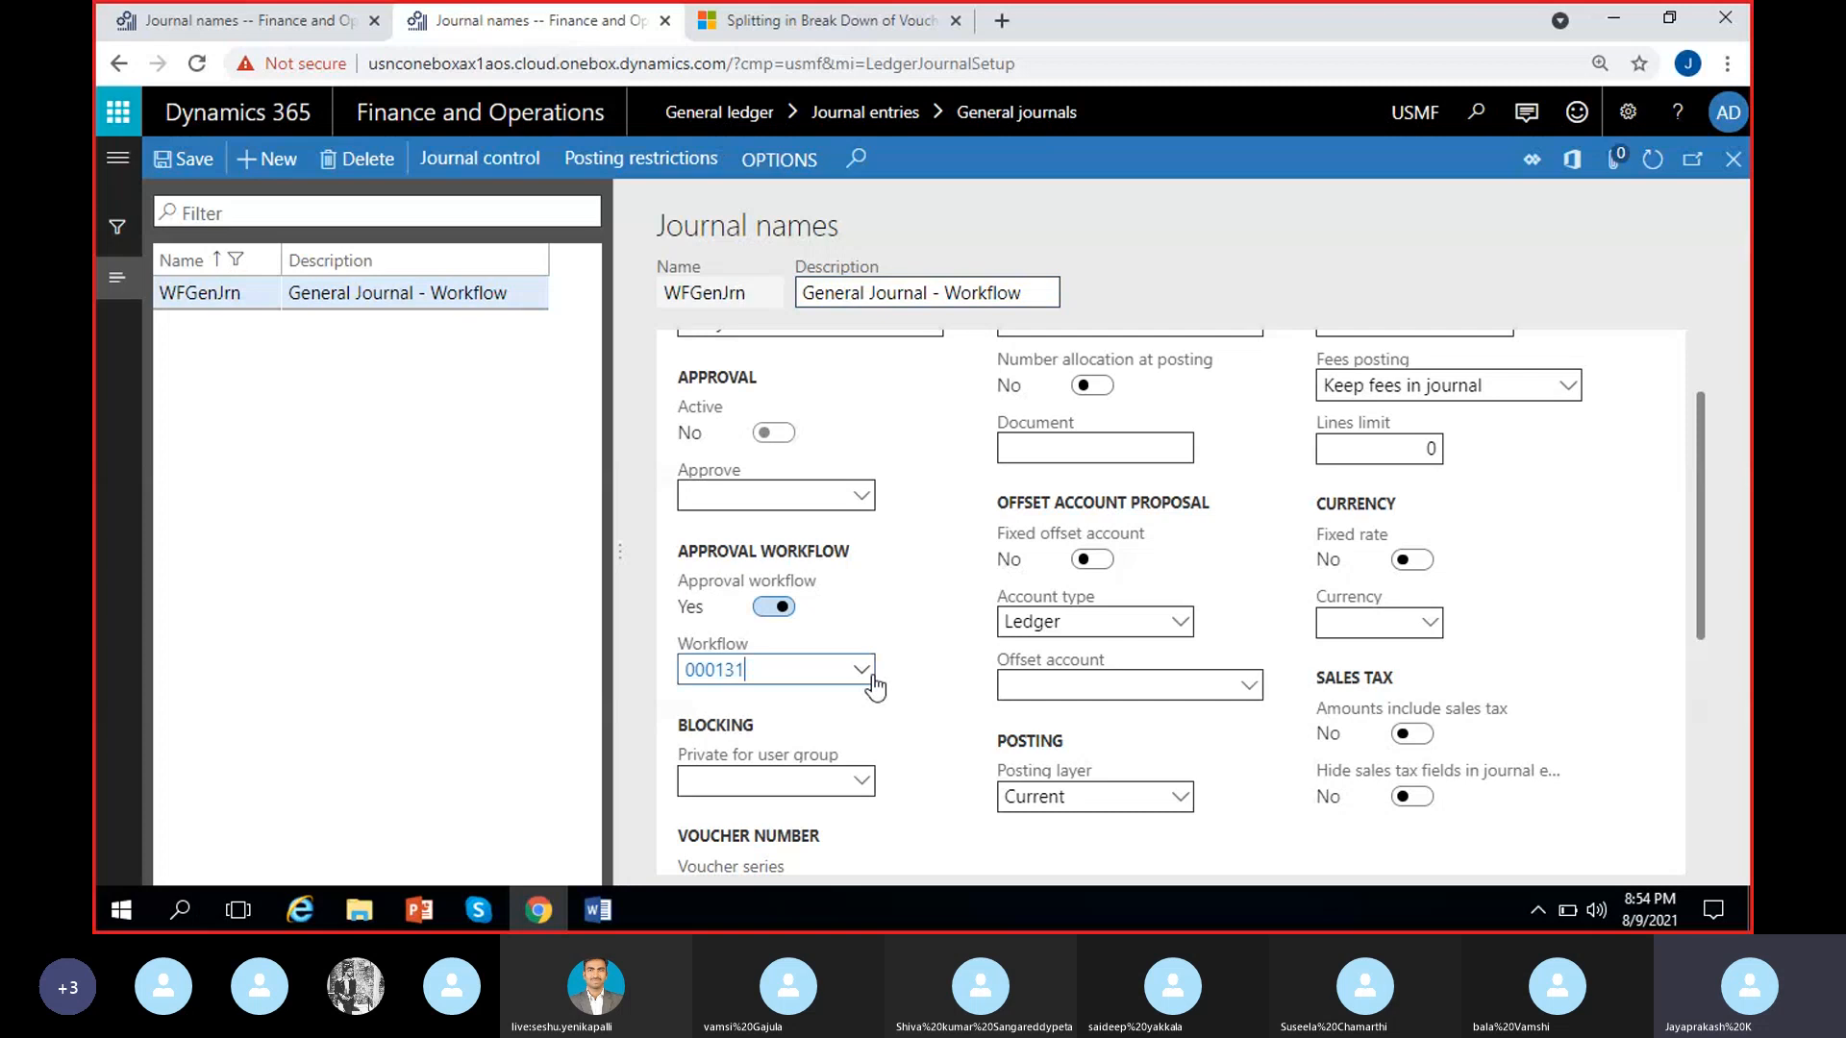
left_click(861, 669)
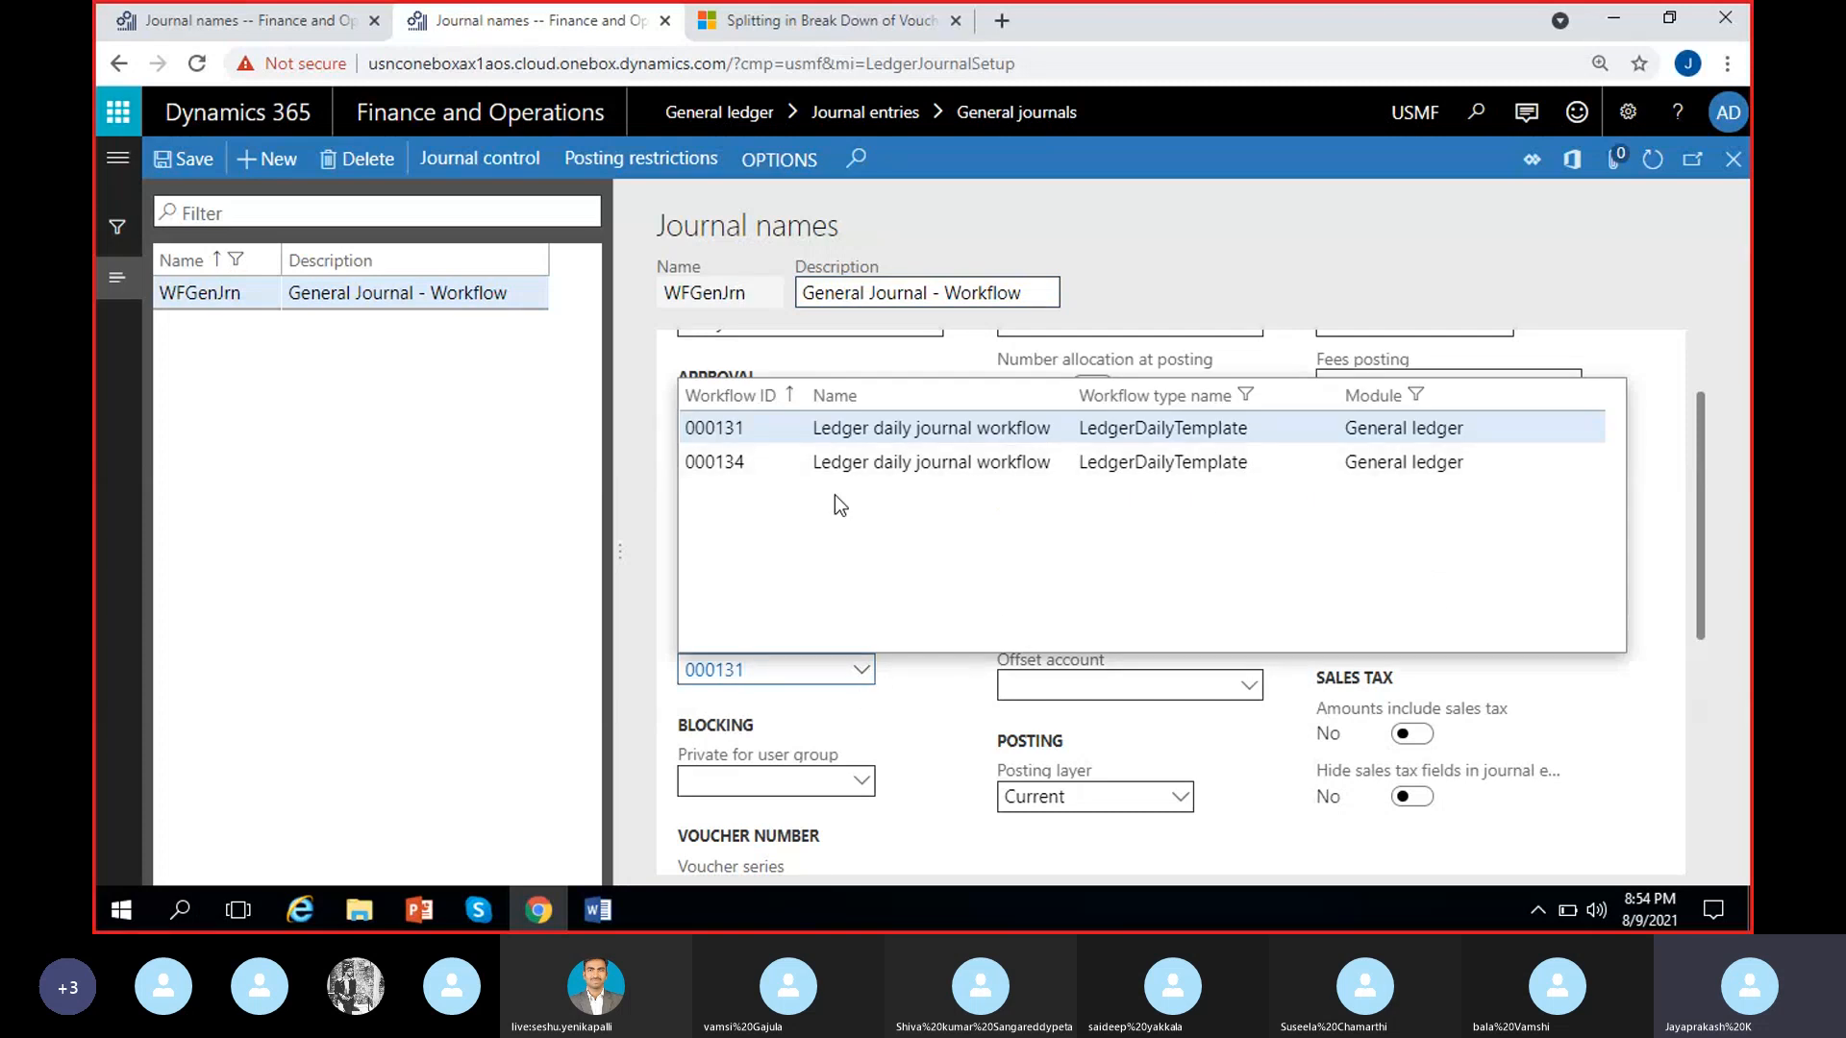
left_click(865, 432)
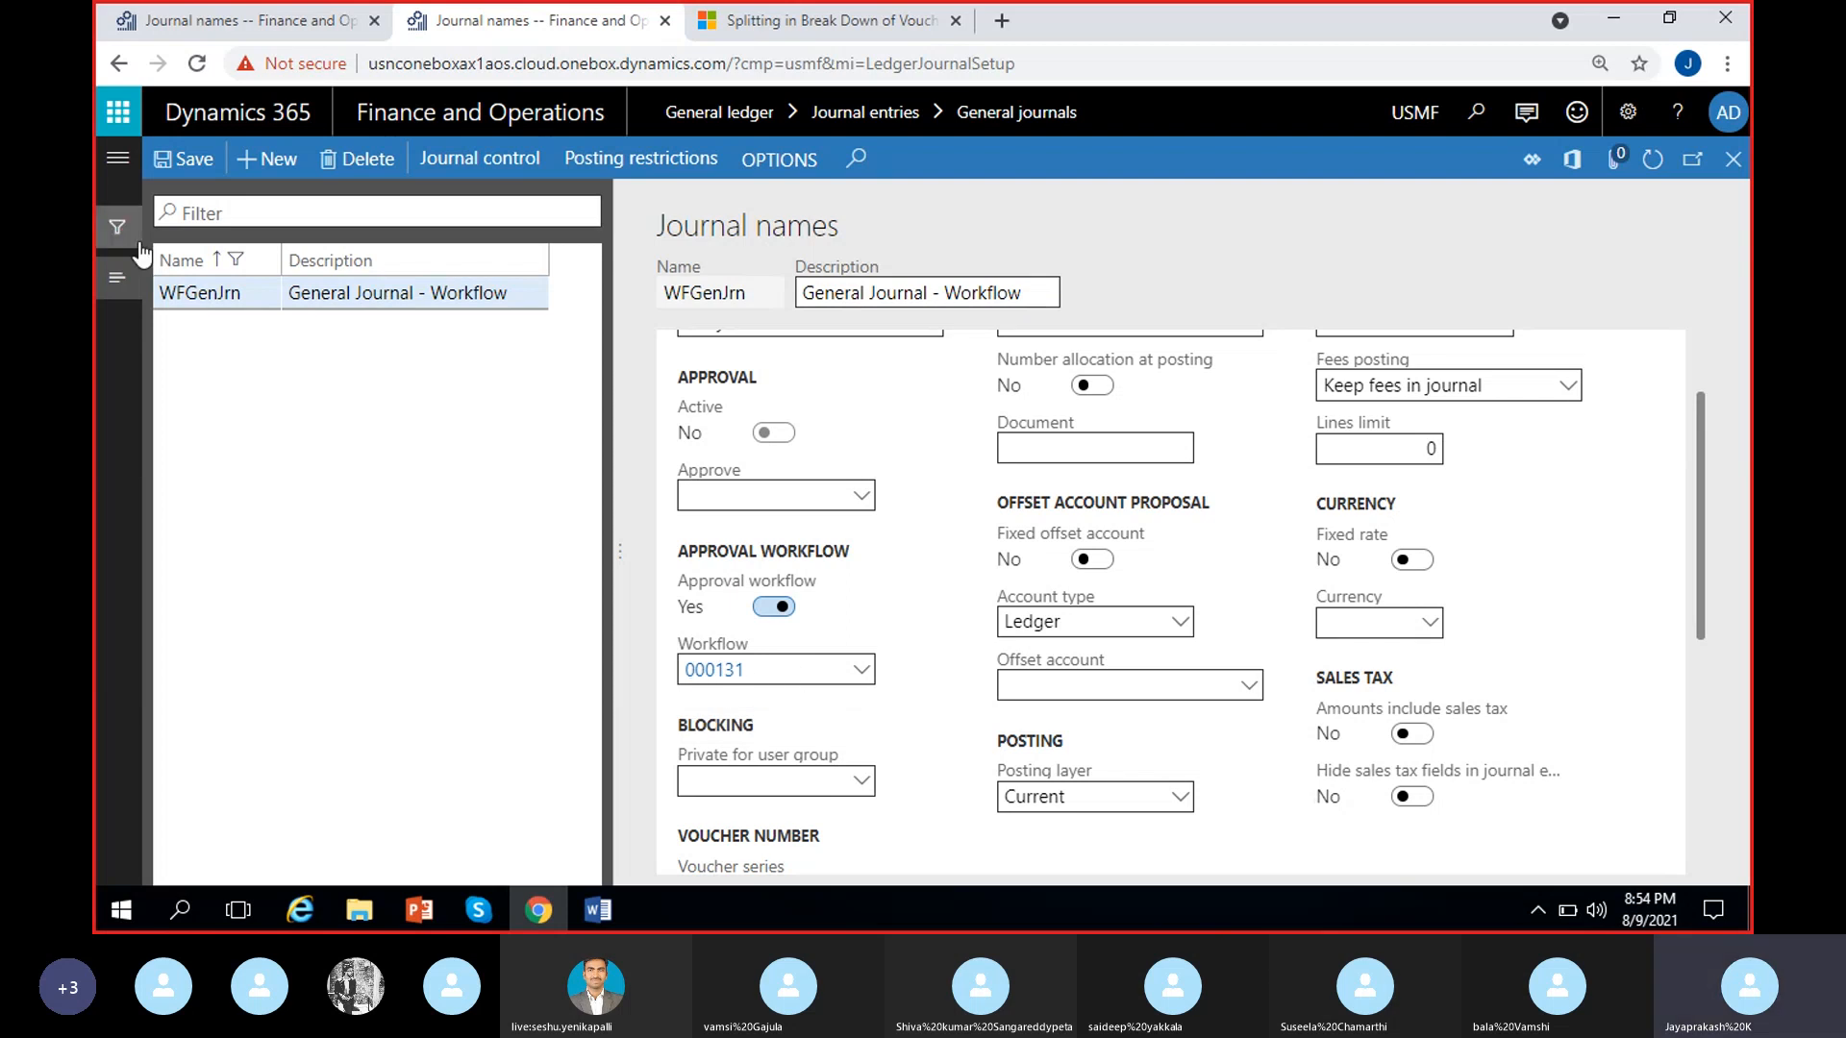
Return to the GenJournal setup in the MRF company tab and turn off its approval workflow
left_click(214, 21)
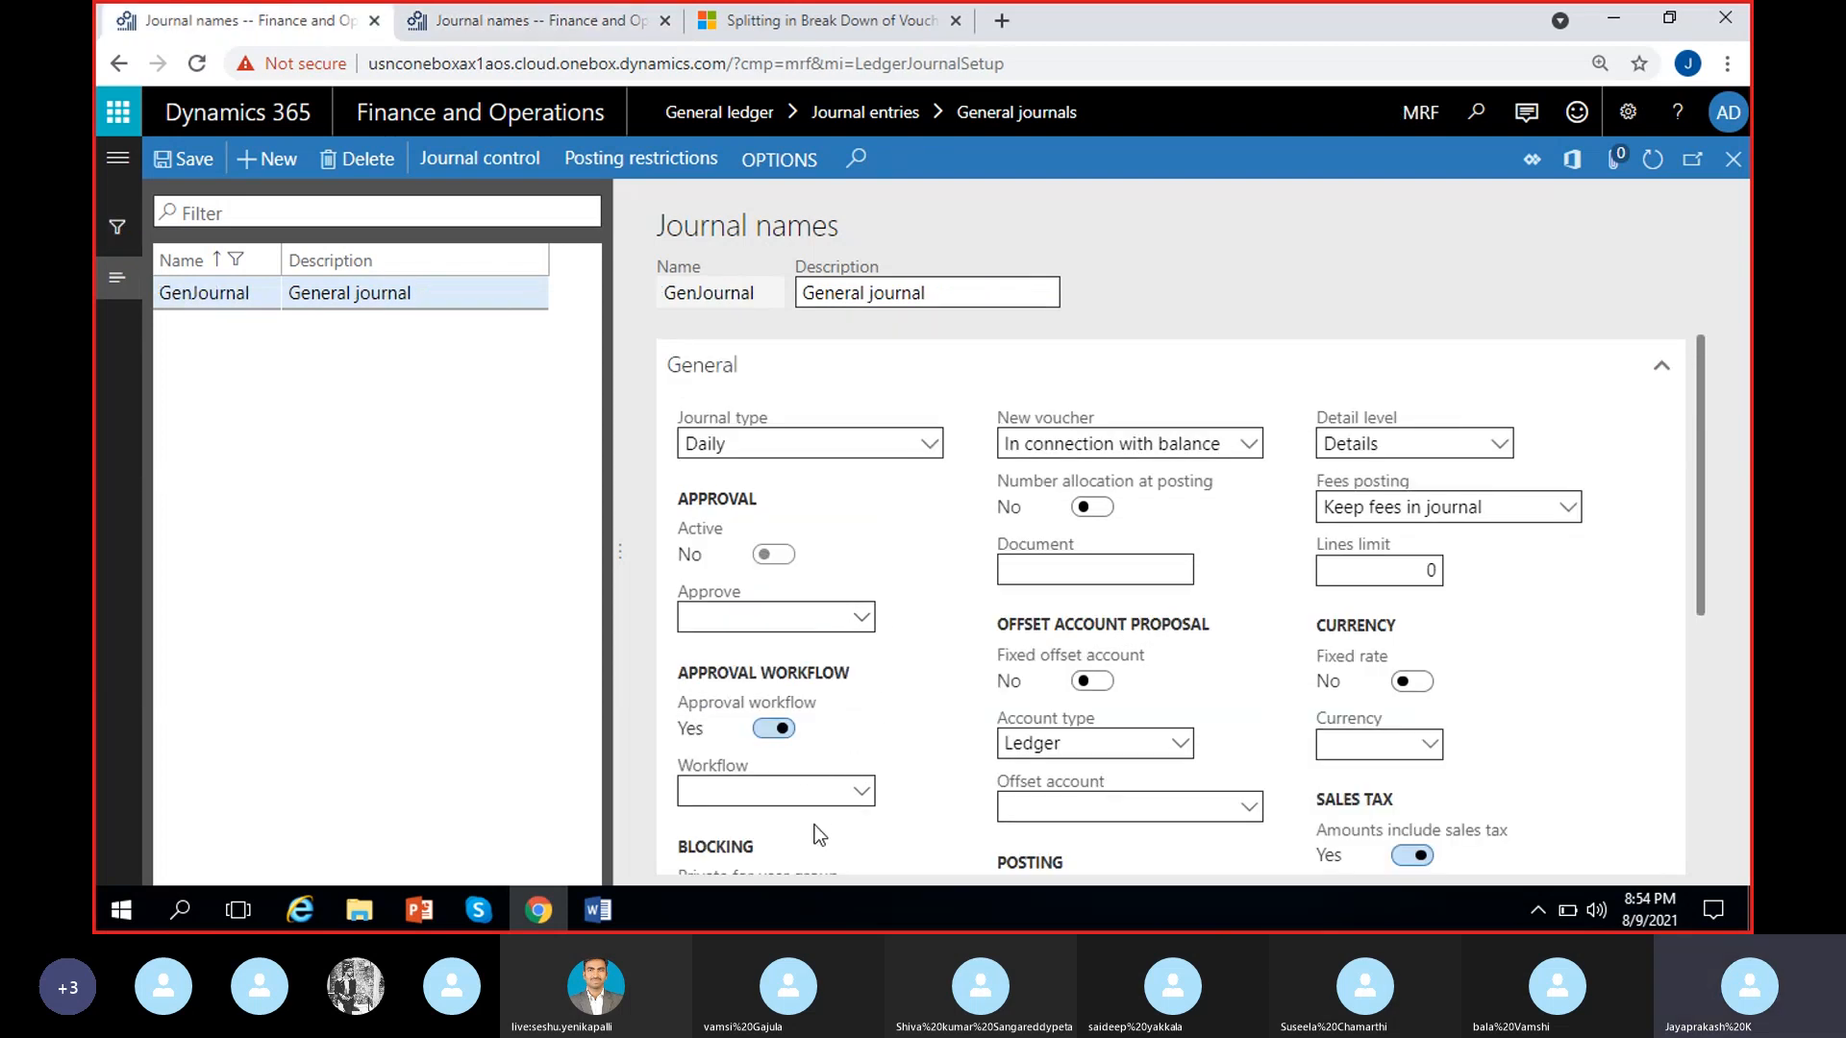
scroll(845, 829, "down", 1)
left_click(764, 607)
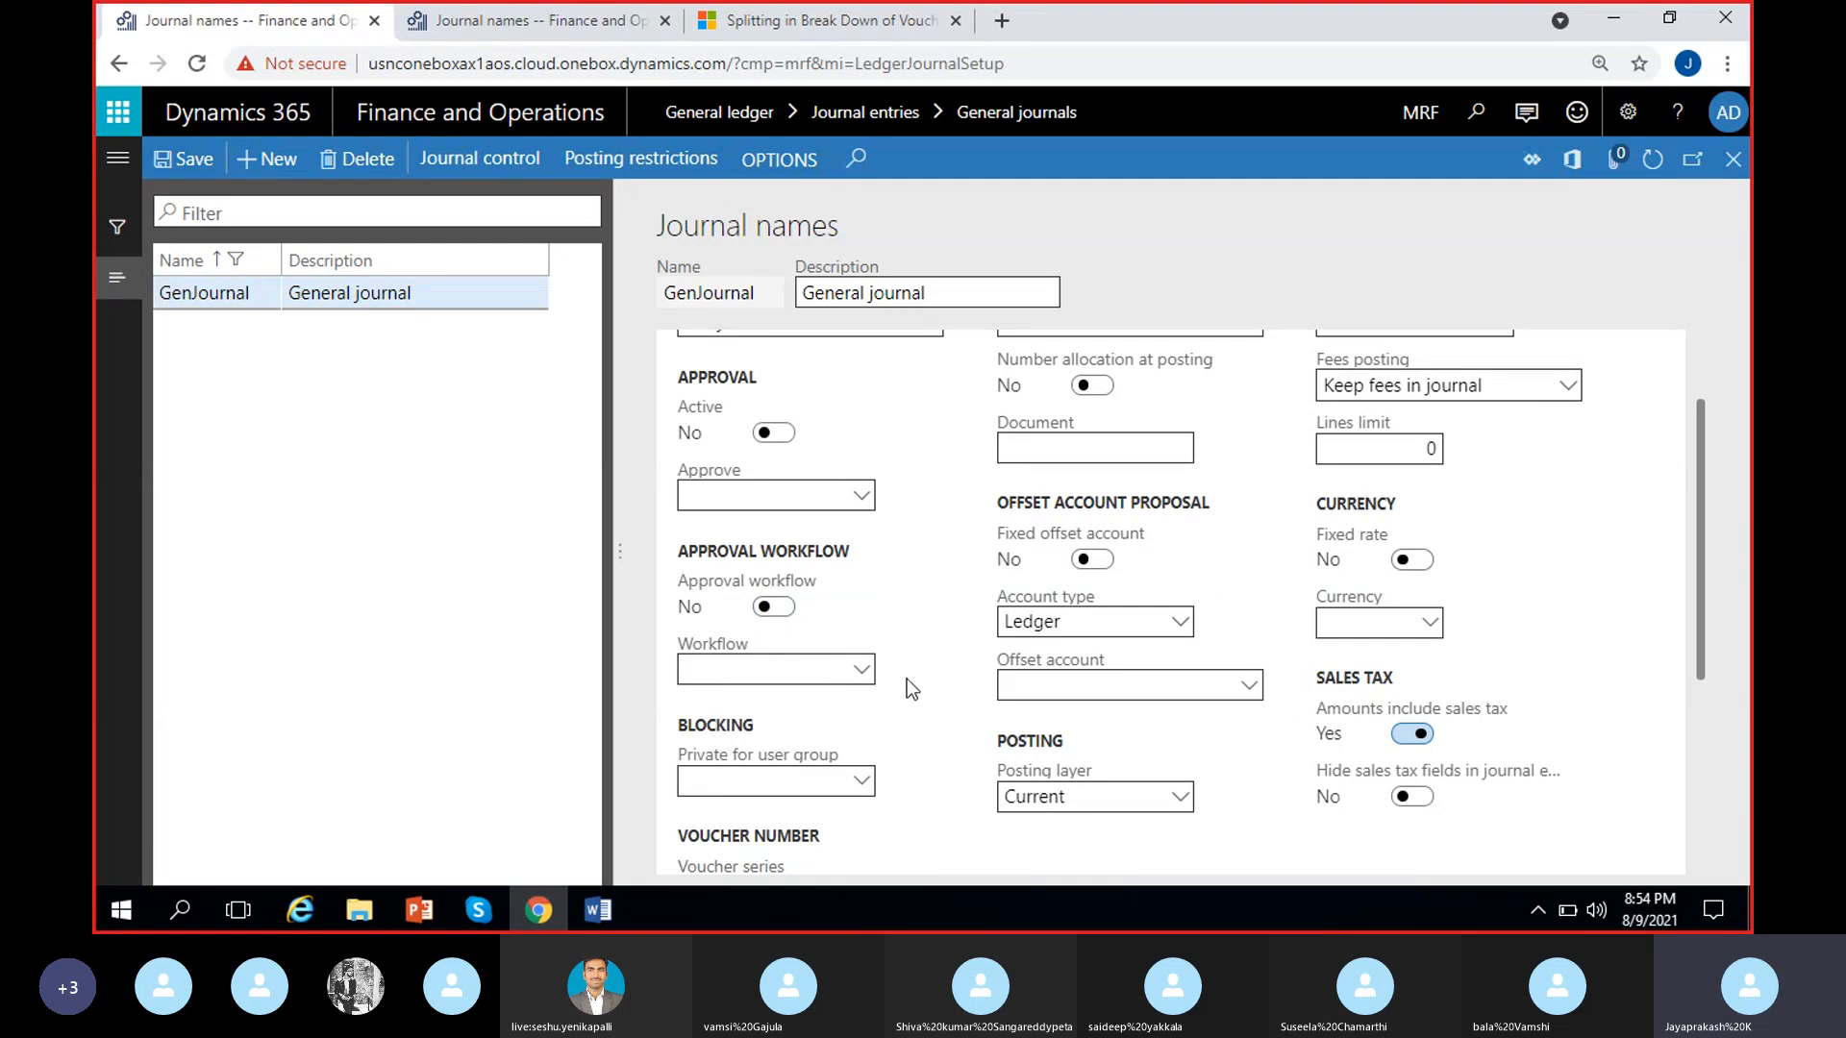
Make the GenJournal journal name private for the Approvers user group
scroll(937, 670, "down", 2)
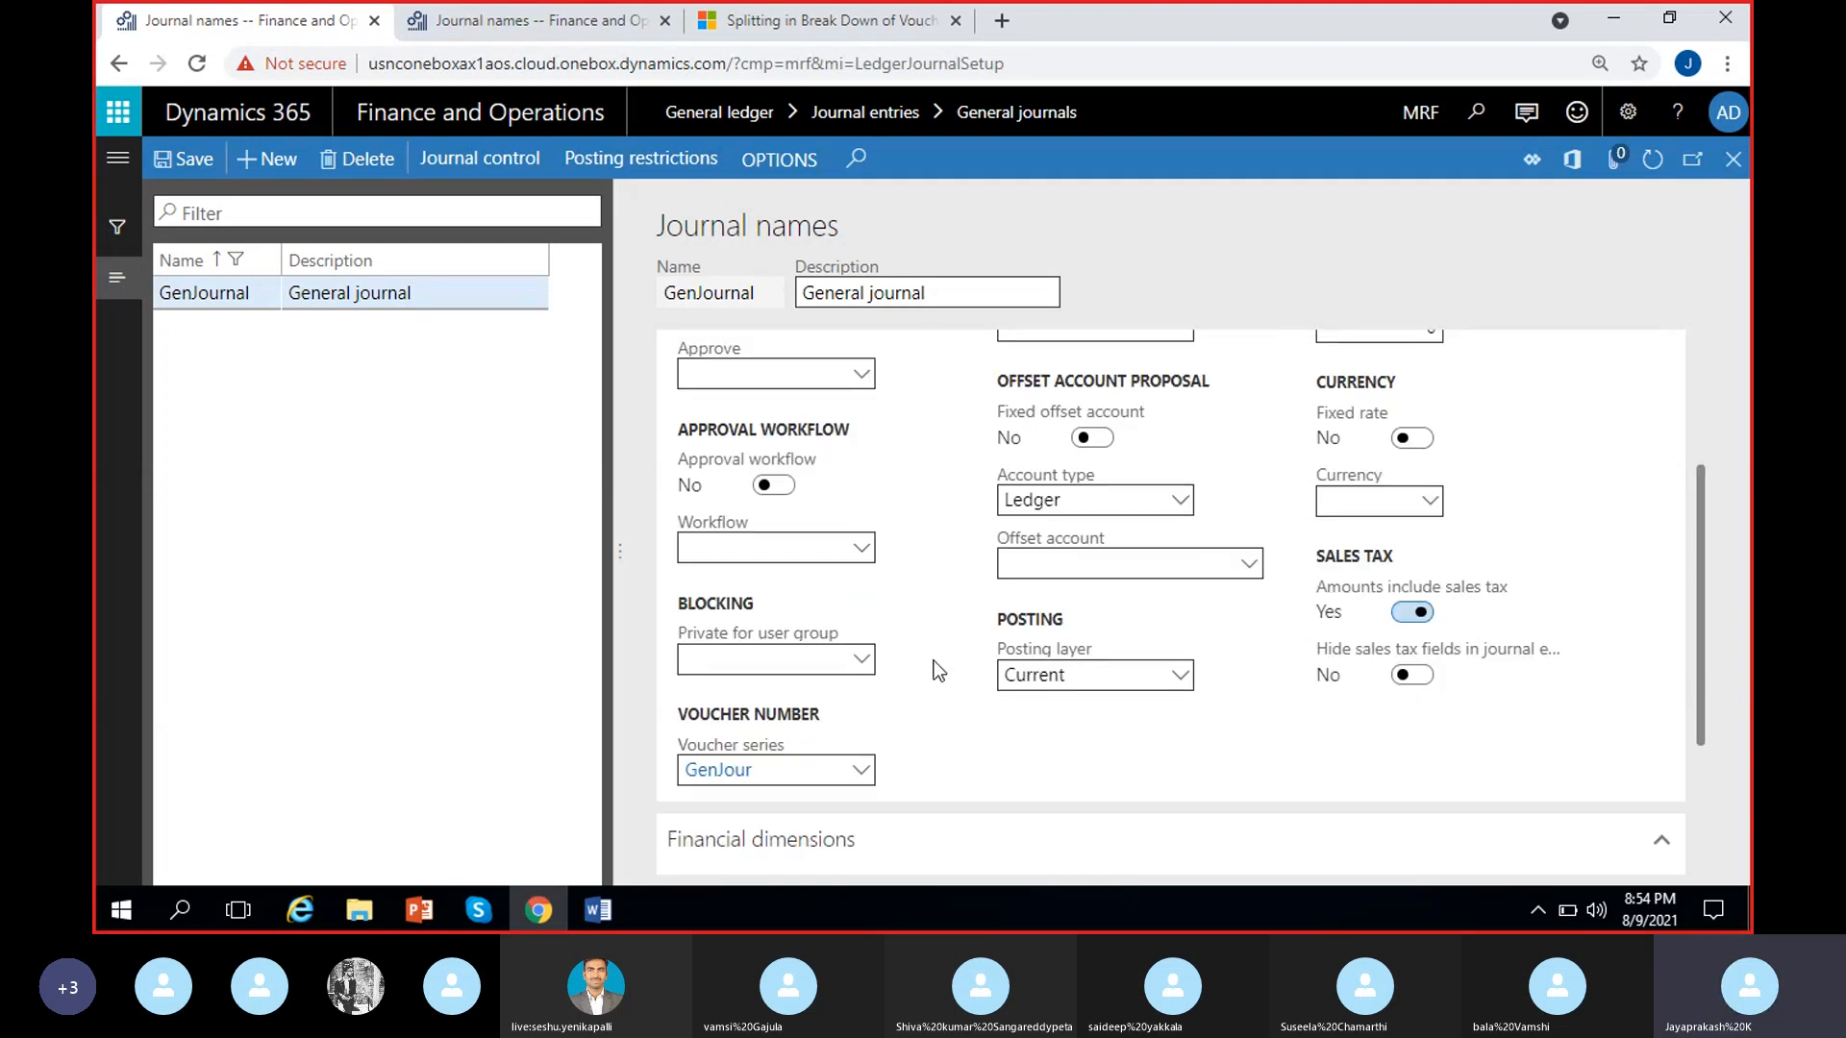
left_click(864, 661)
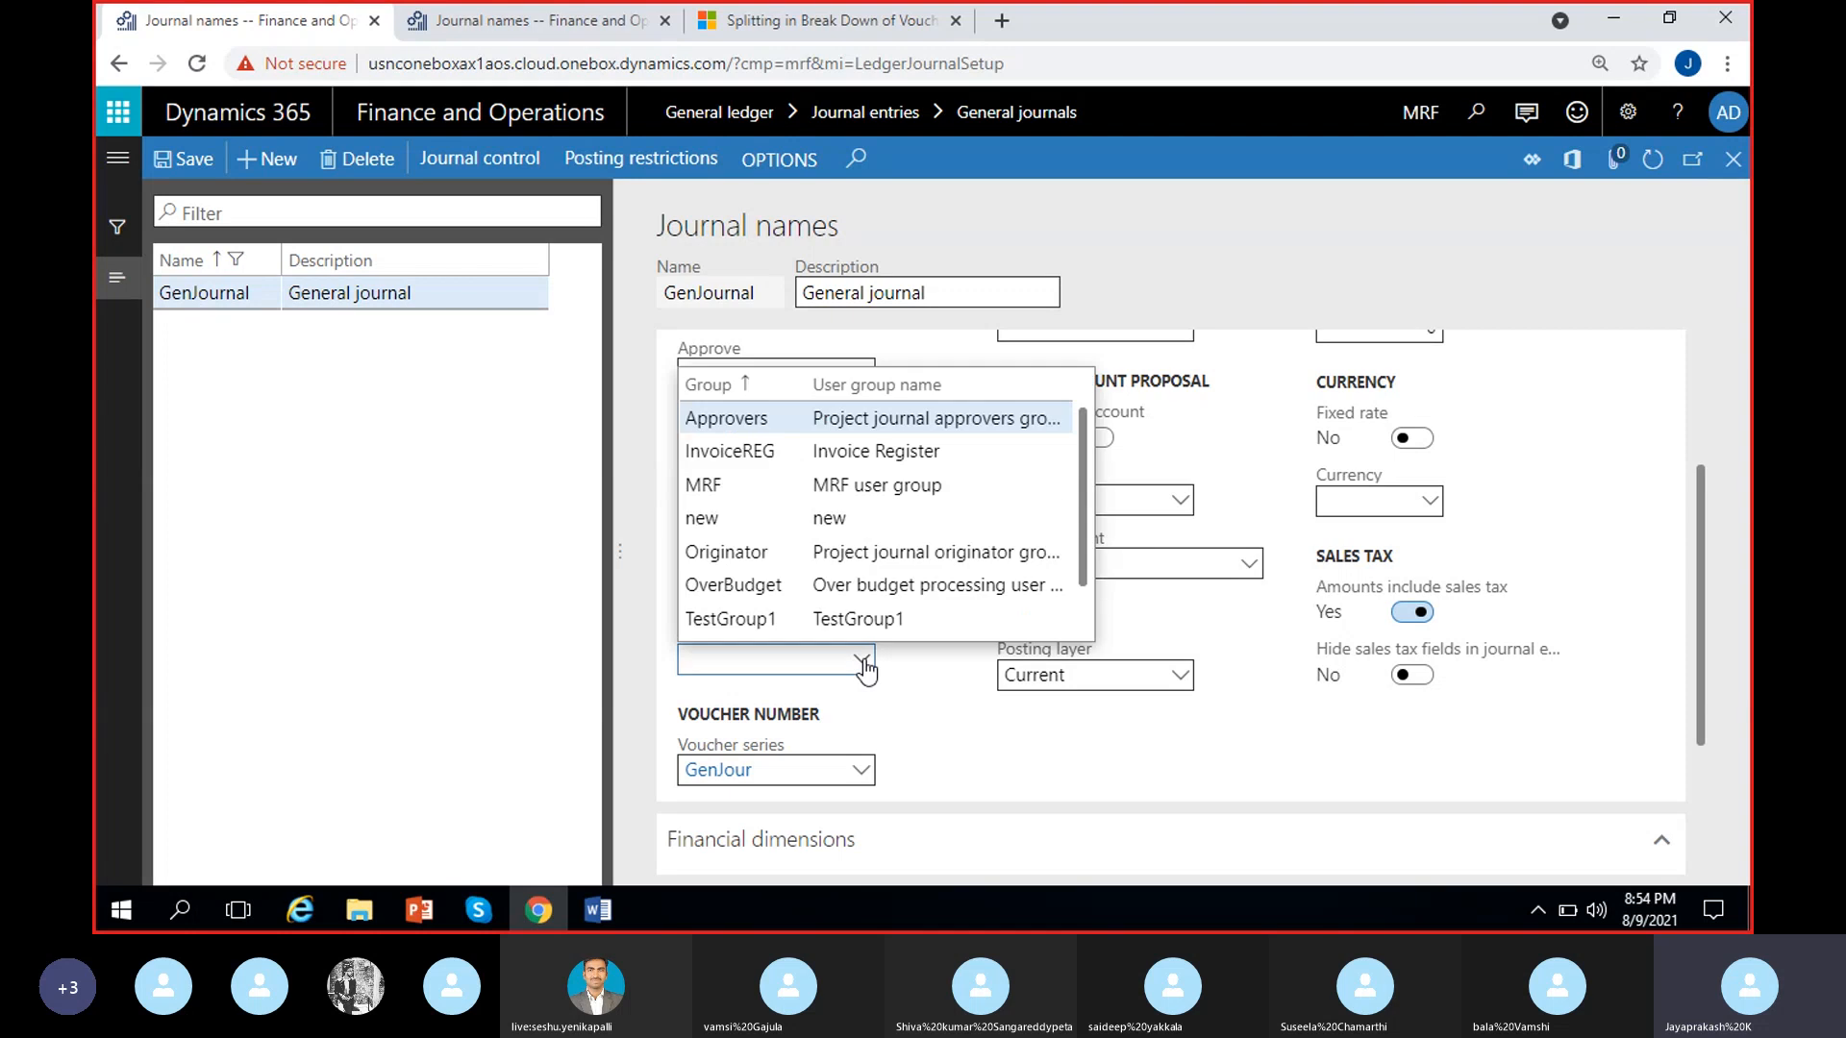
left_click(904, 662)
left_click(862, 663)
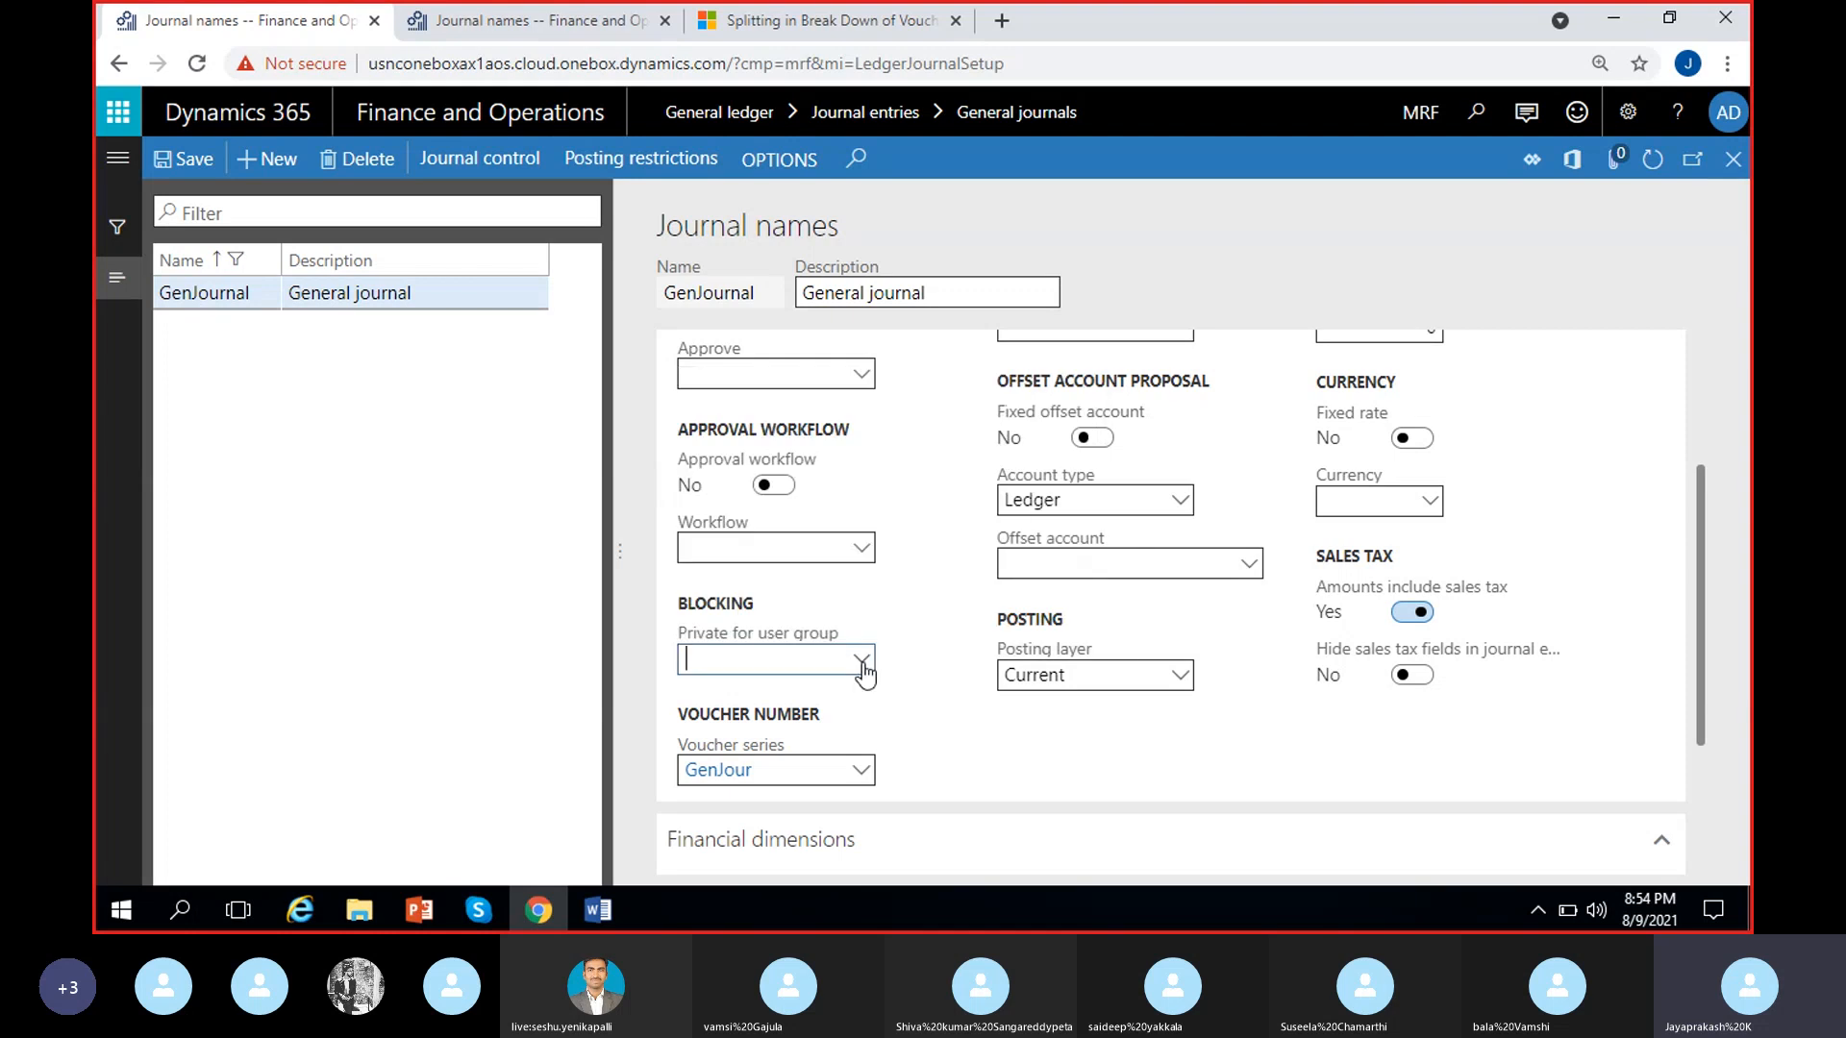
left_click(788, 420)
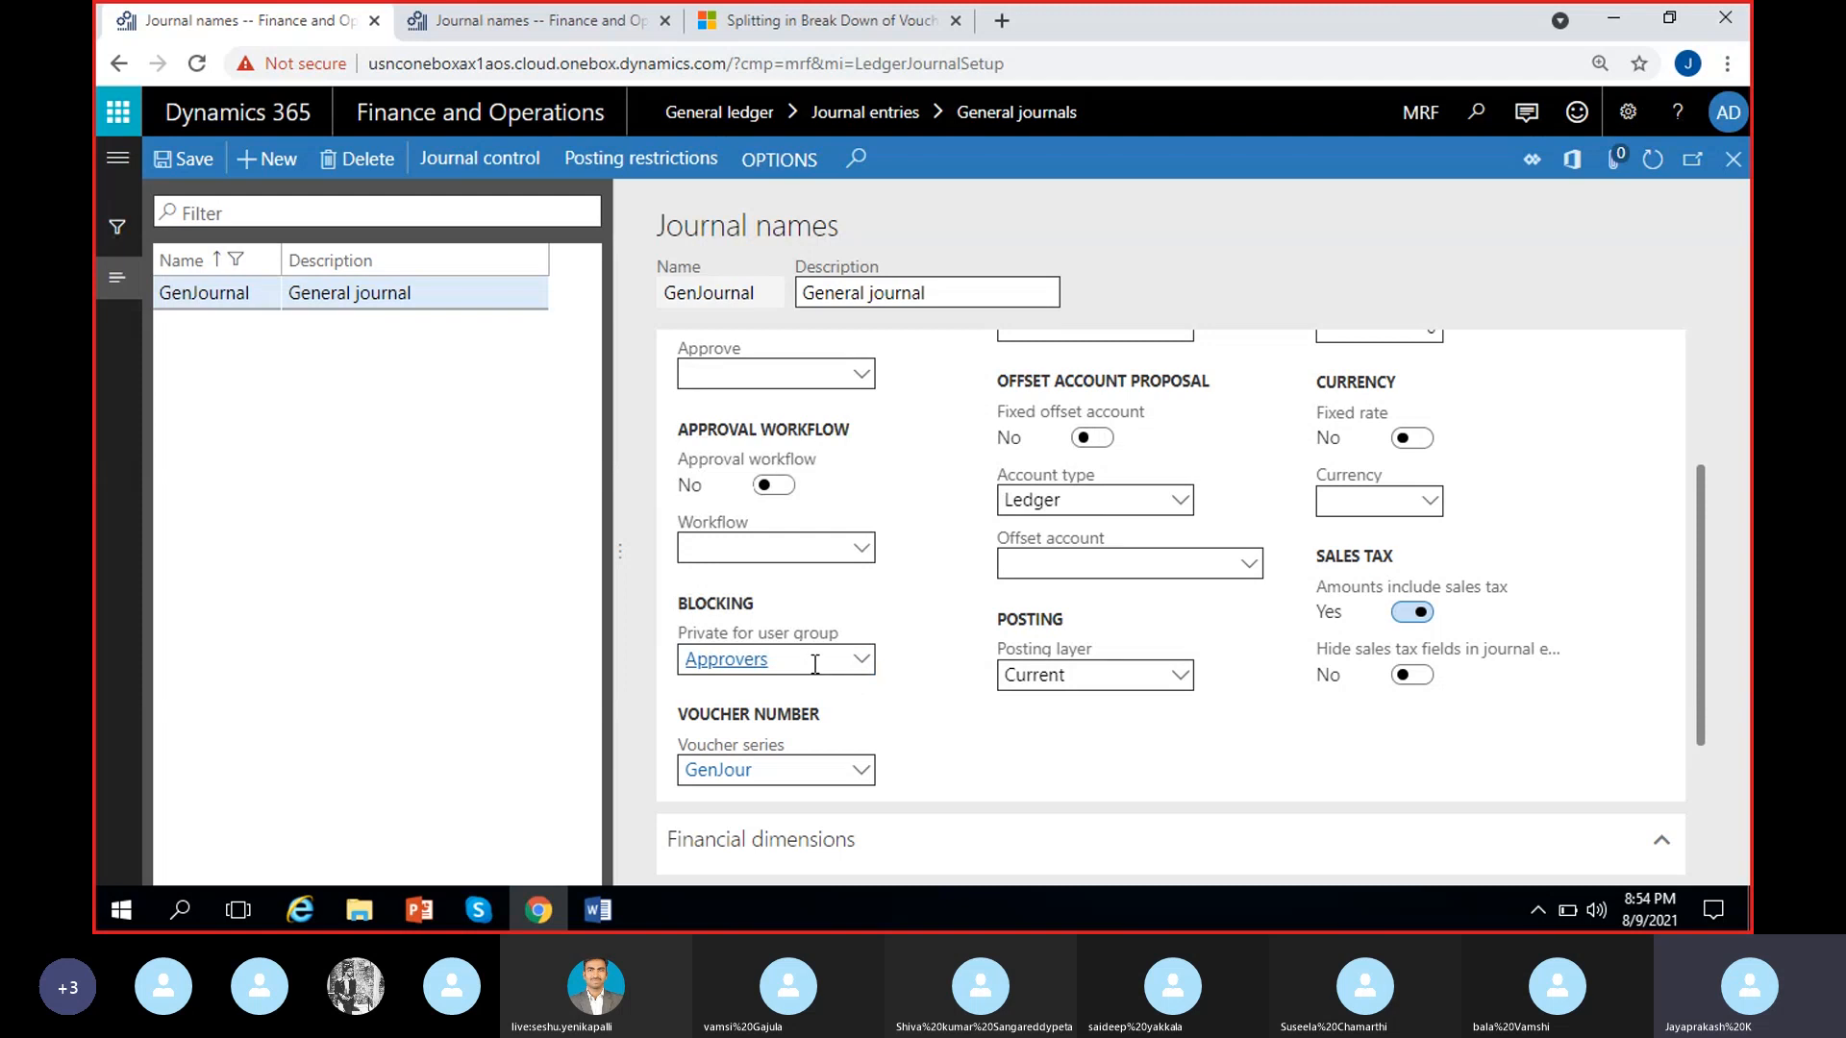
left_click_drag(815, 662, 654, 678)
left_click(853, 699)
scroll(852, 700, "up", 1)
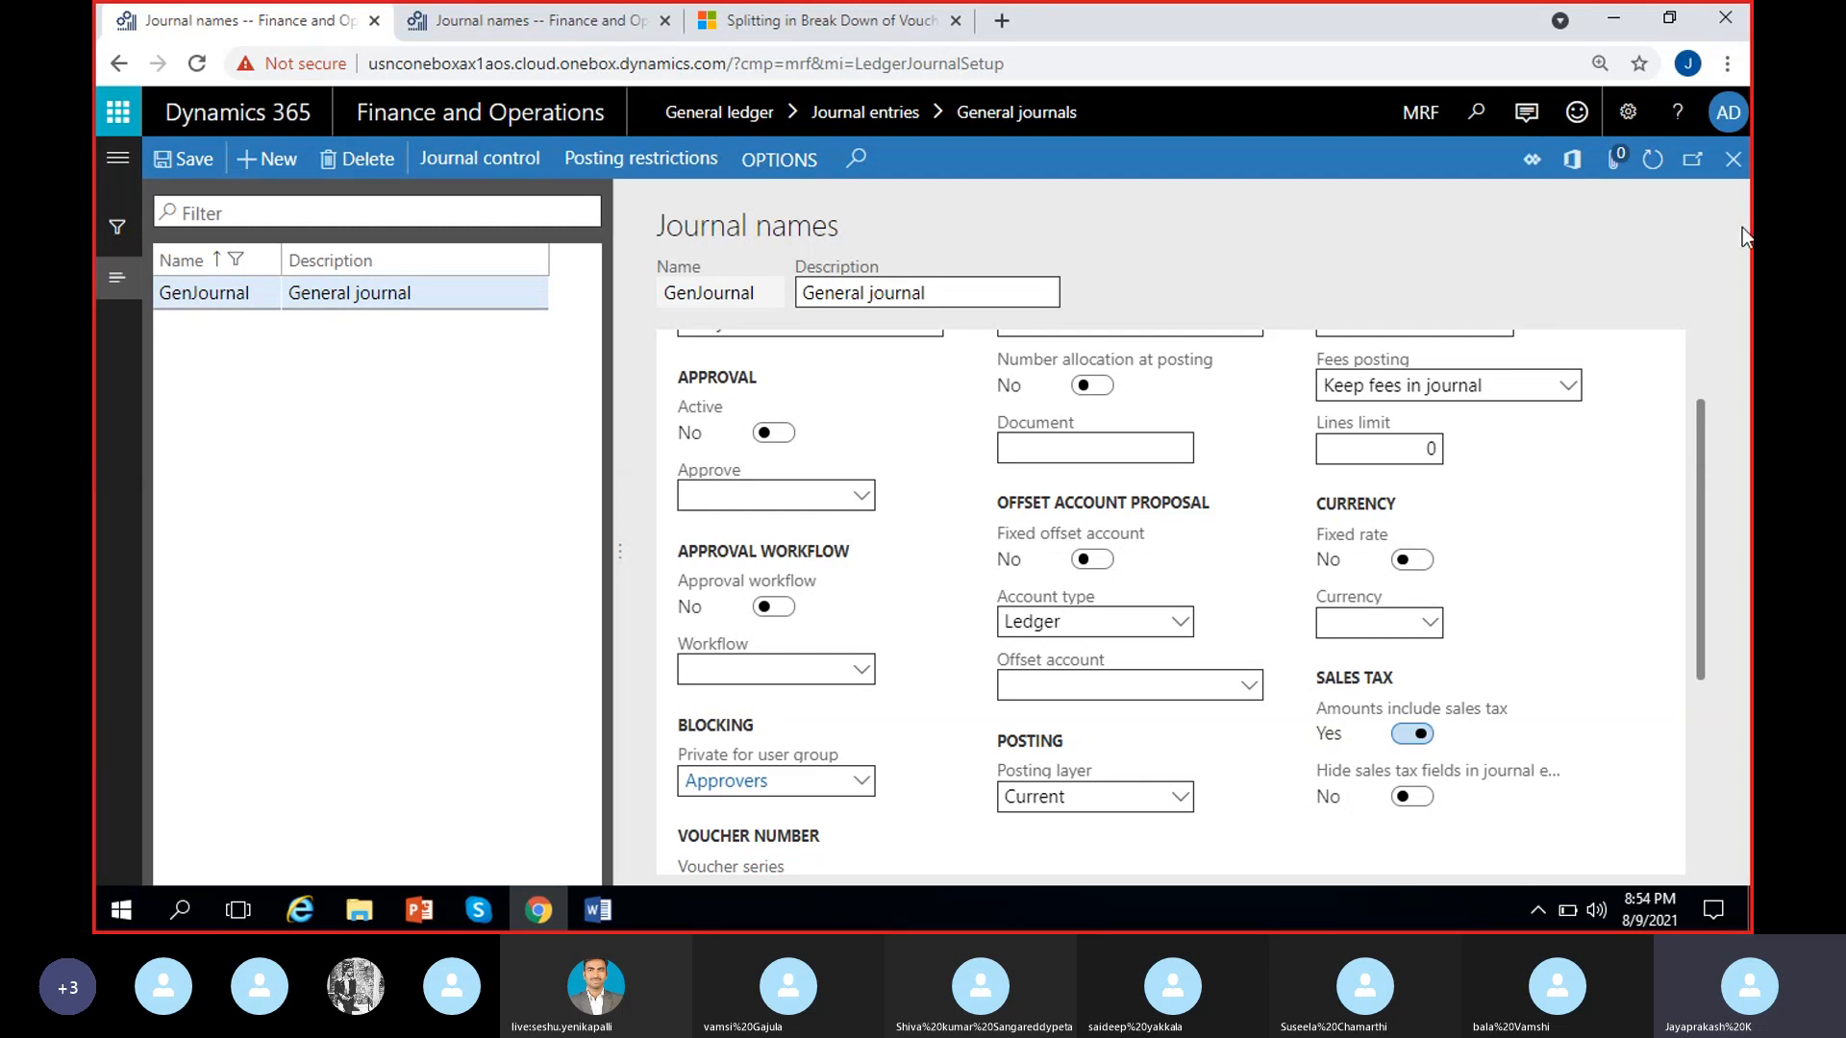
Return to the general journals list, add a new journal and check which journal names it offers
left_click(1731, 160)
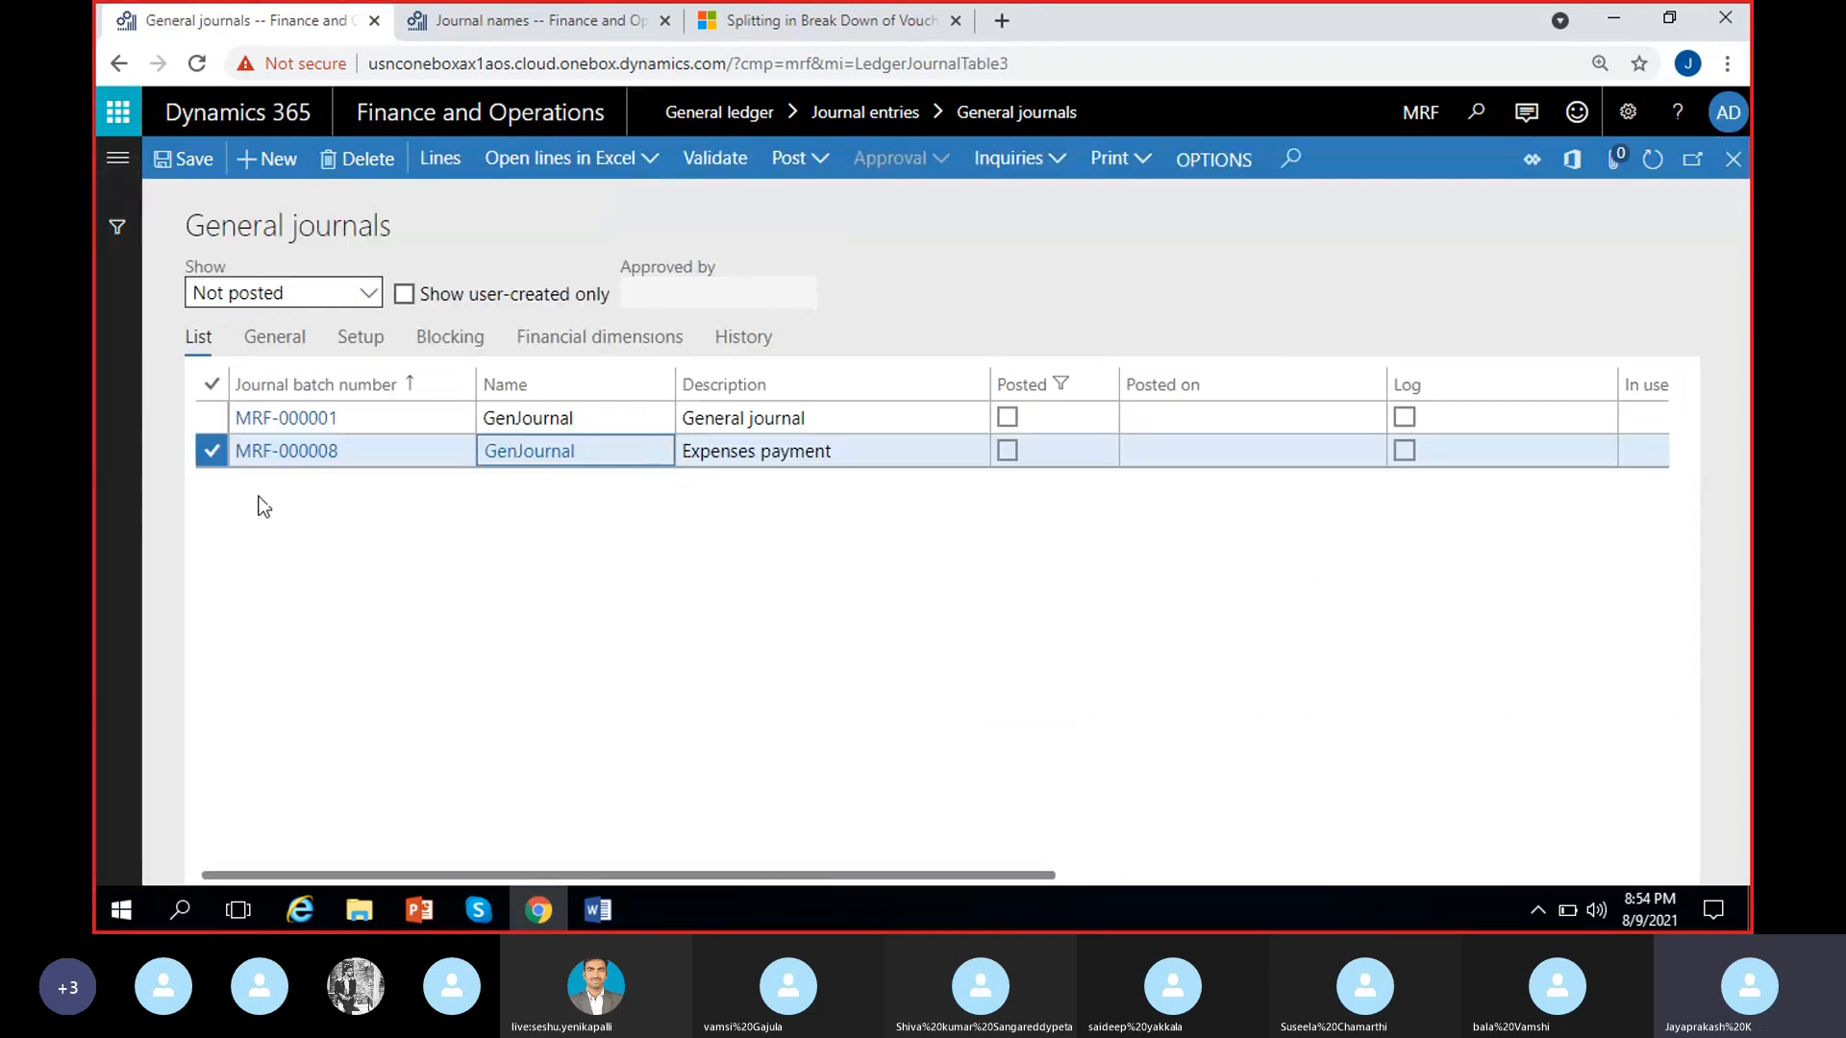
left_click(270, 173)
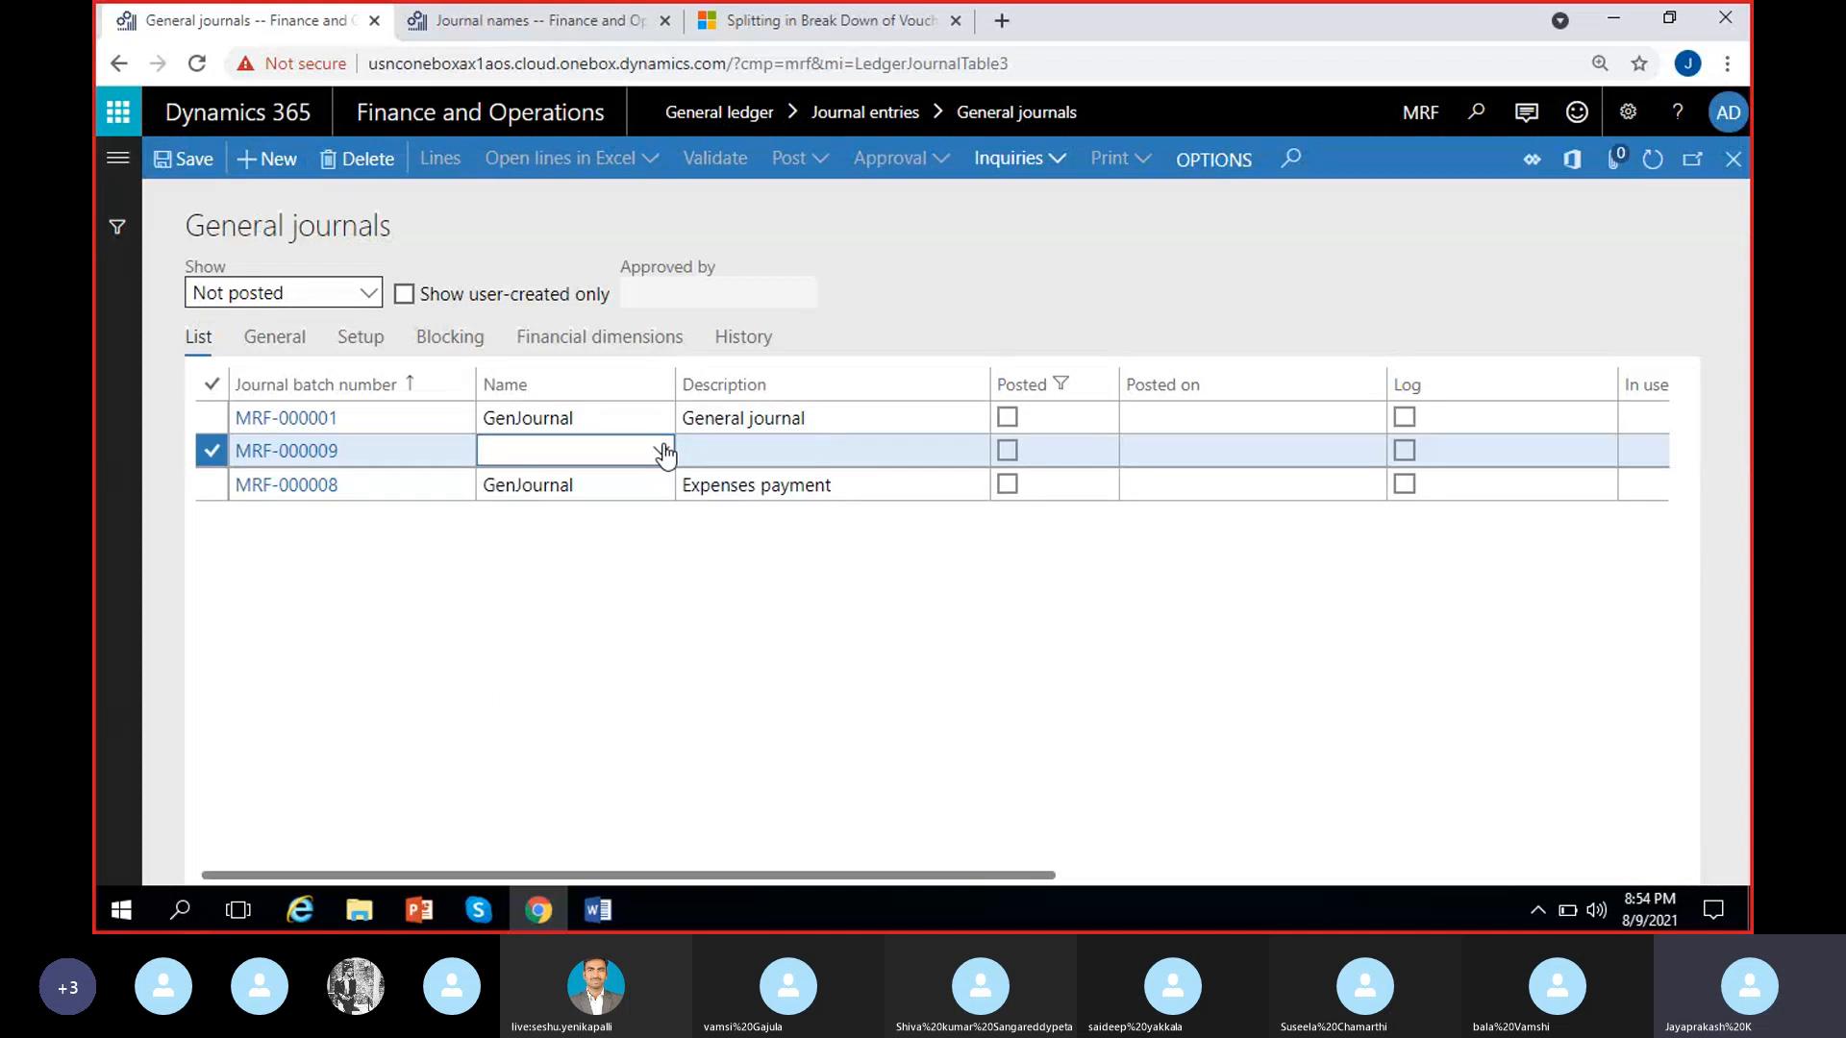
left_click(660, 450)
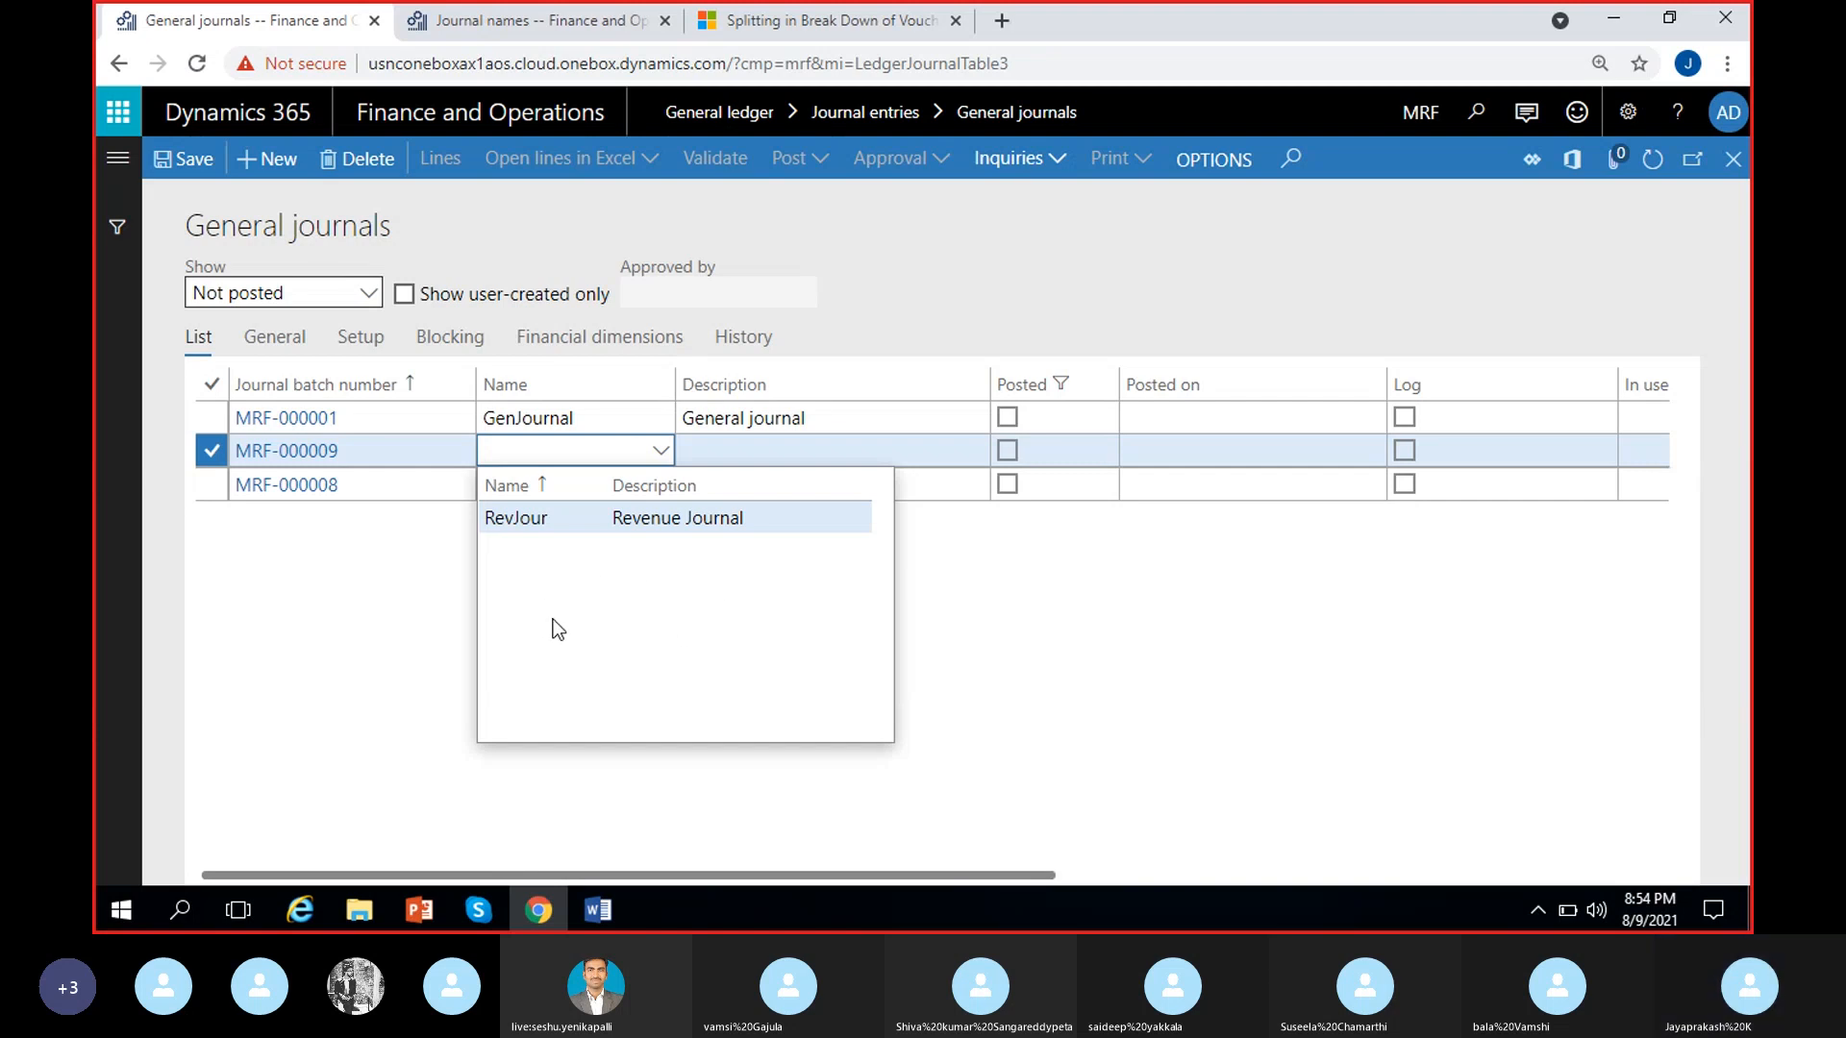
Discard the unnamed new journal and select the existing journal MRF-000008
left_click(428, 604)
left_click(544, 490)
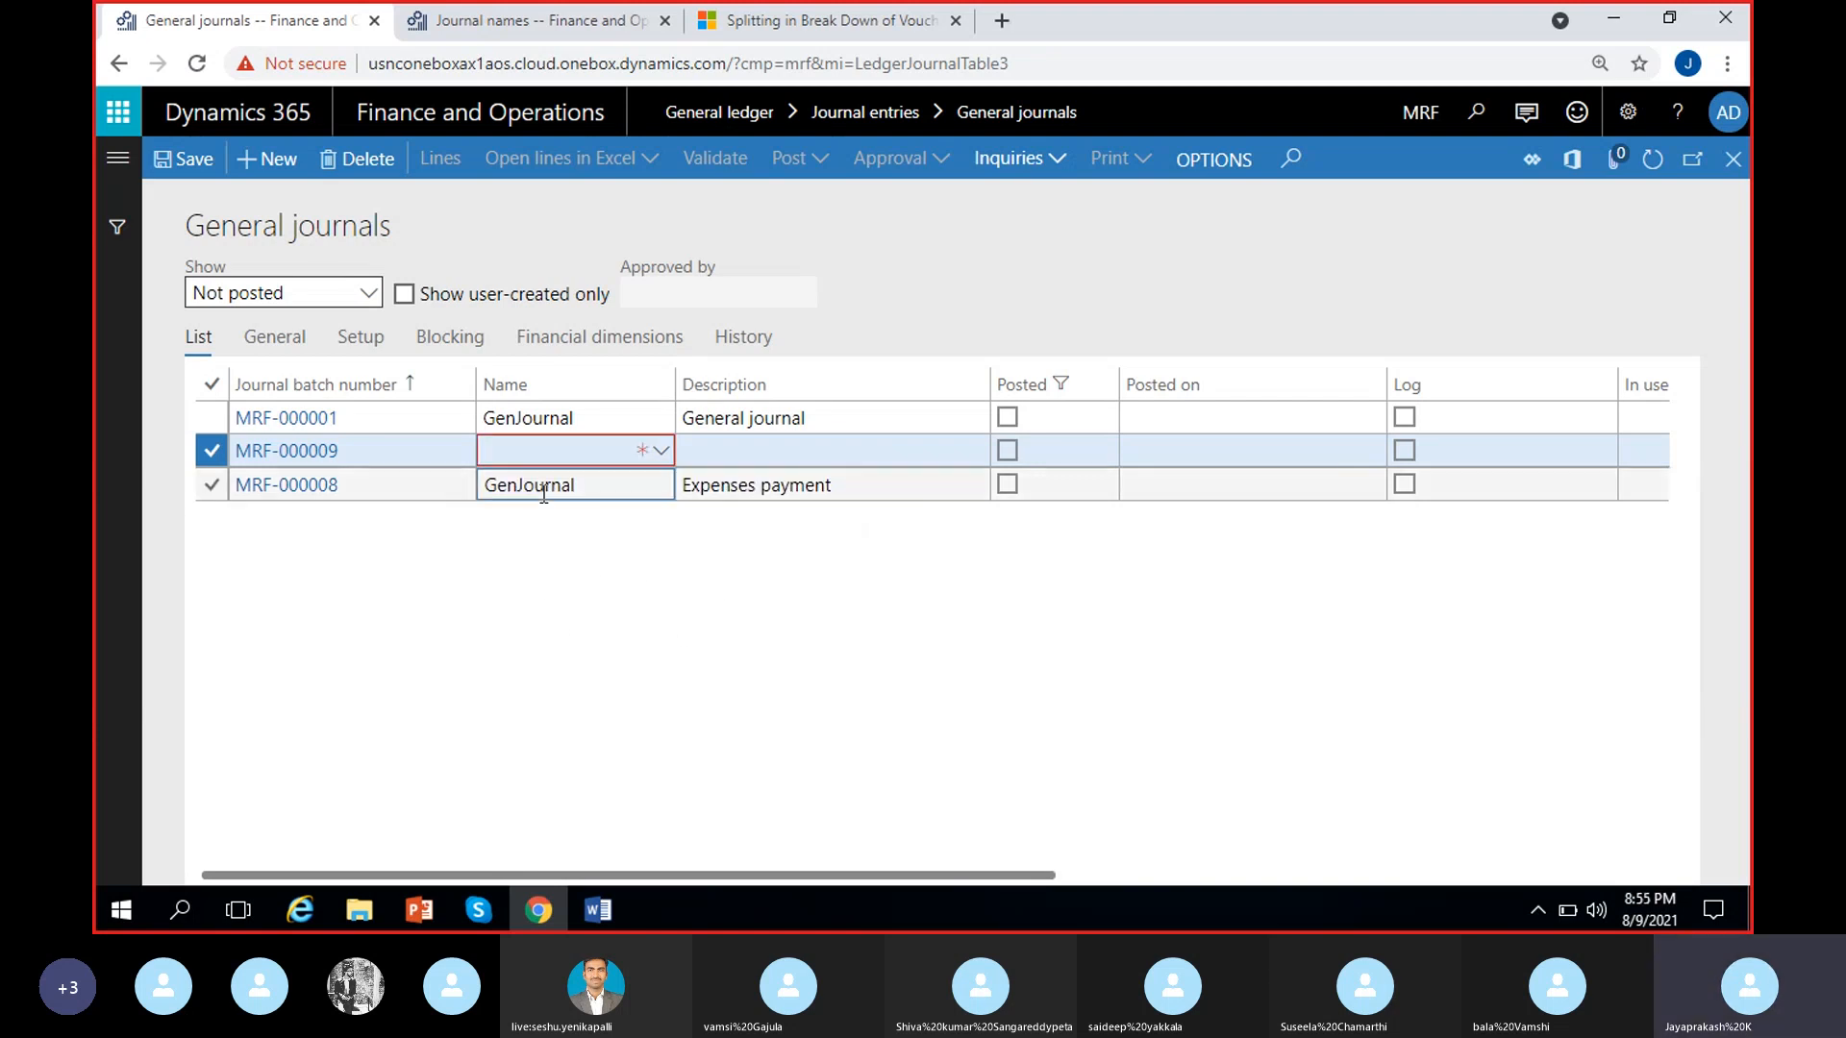
left_click(557, 453)
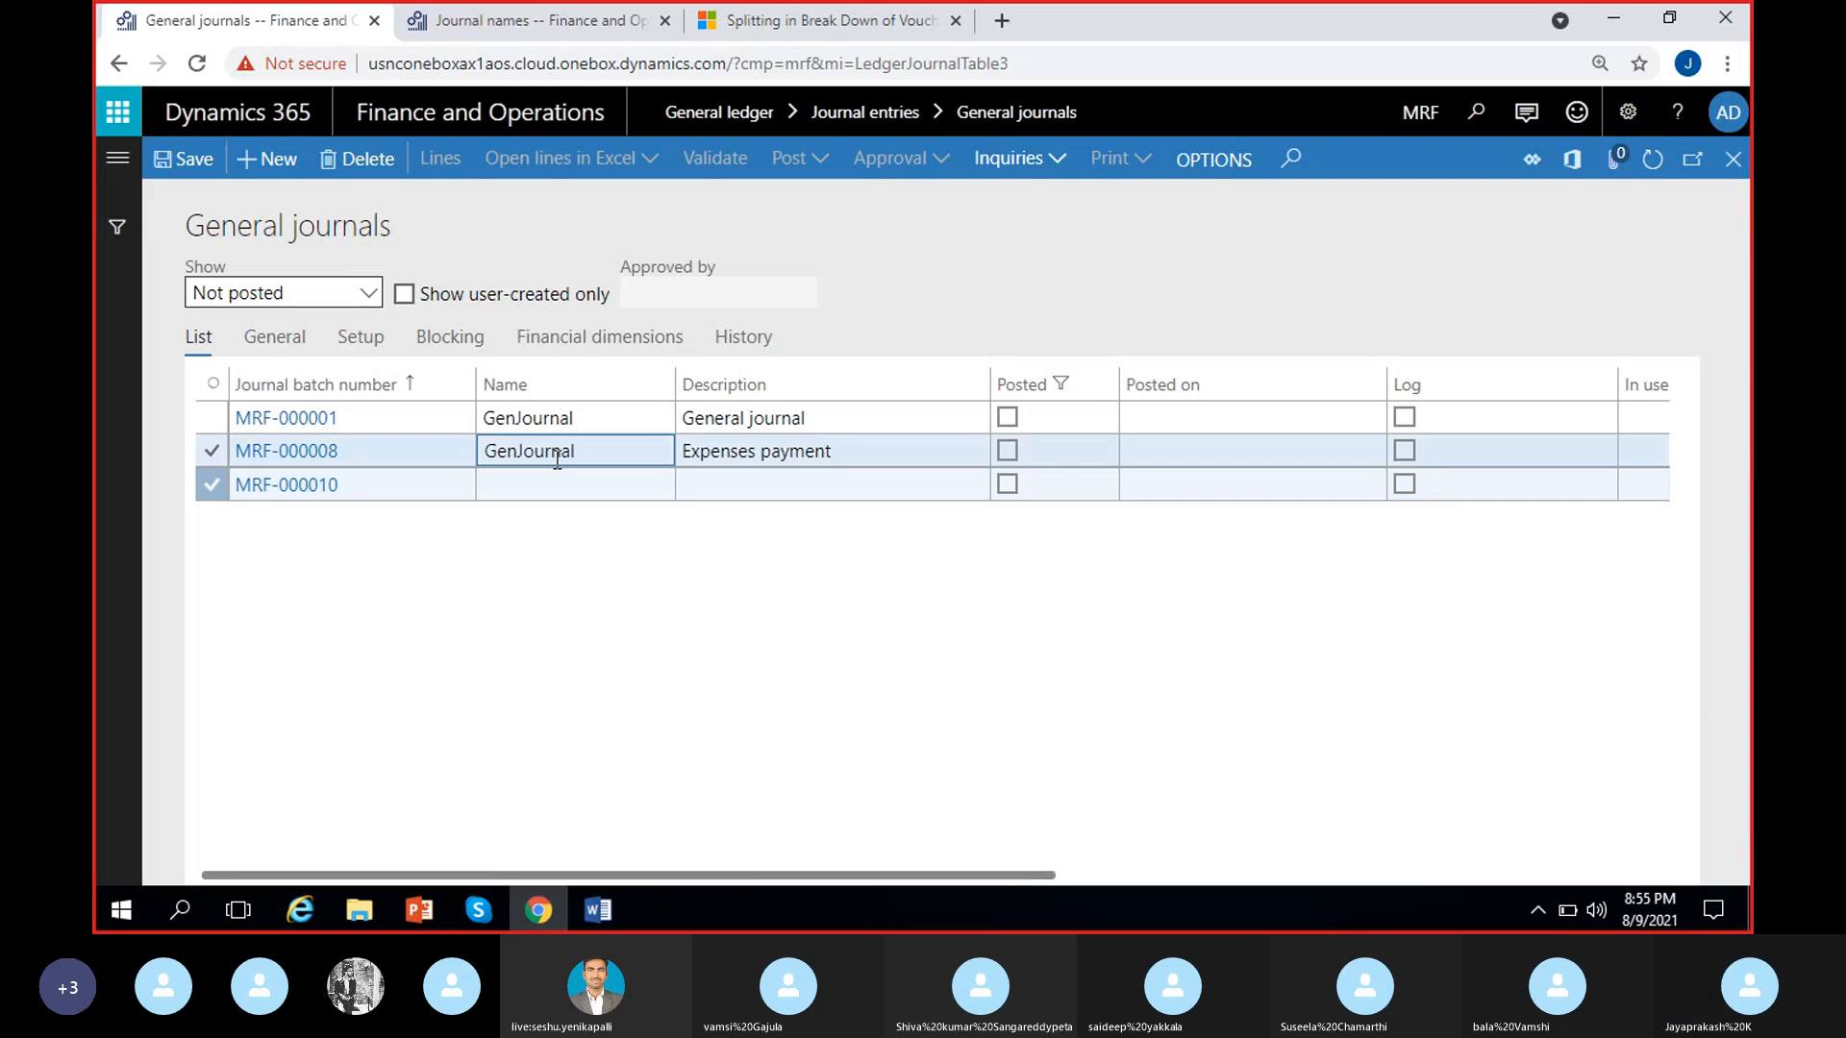
left_click(539, 488)
left_click(358, 159)
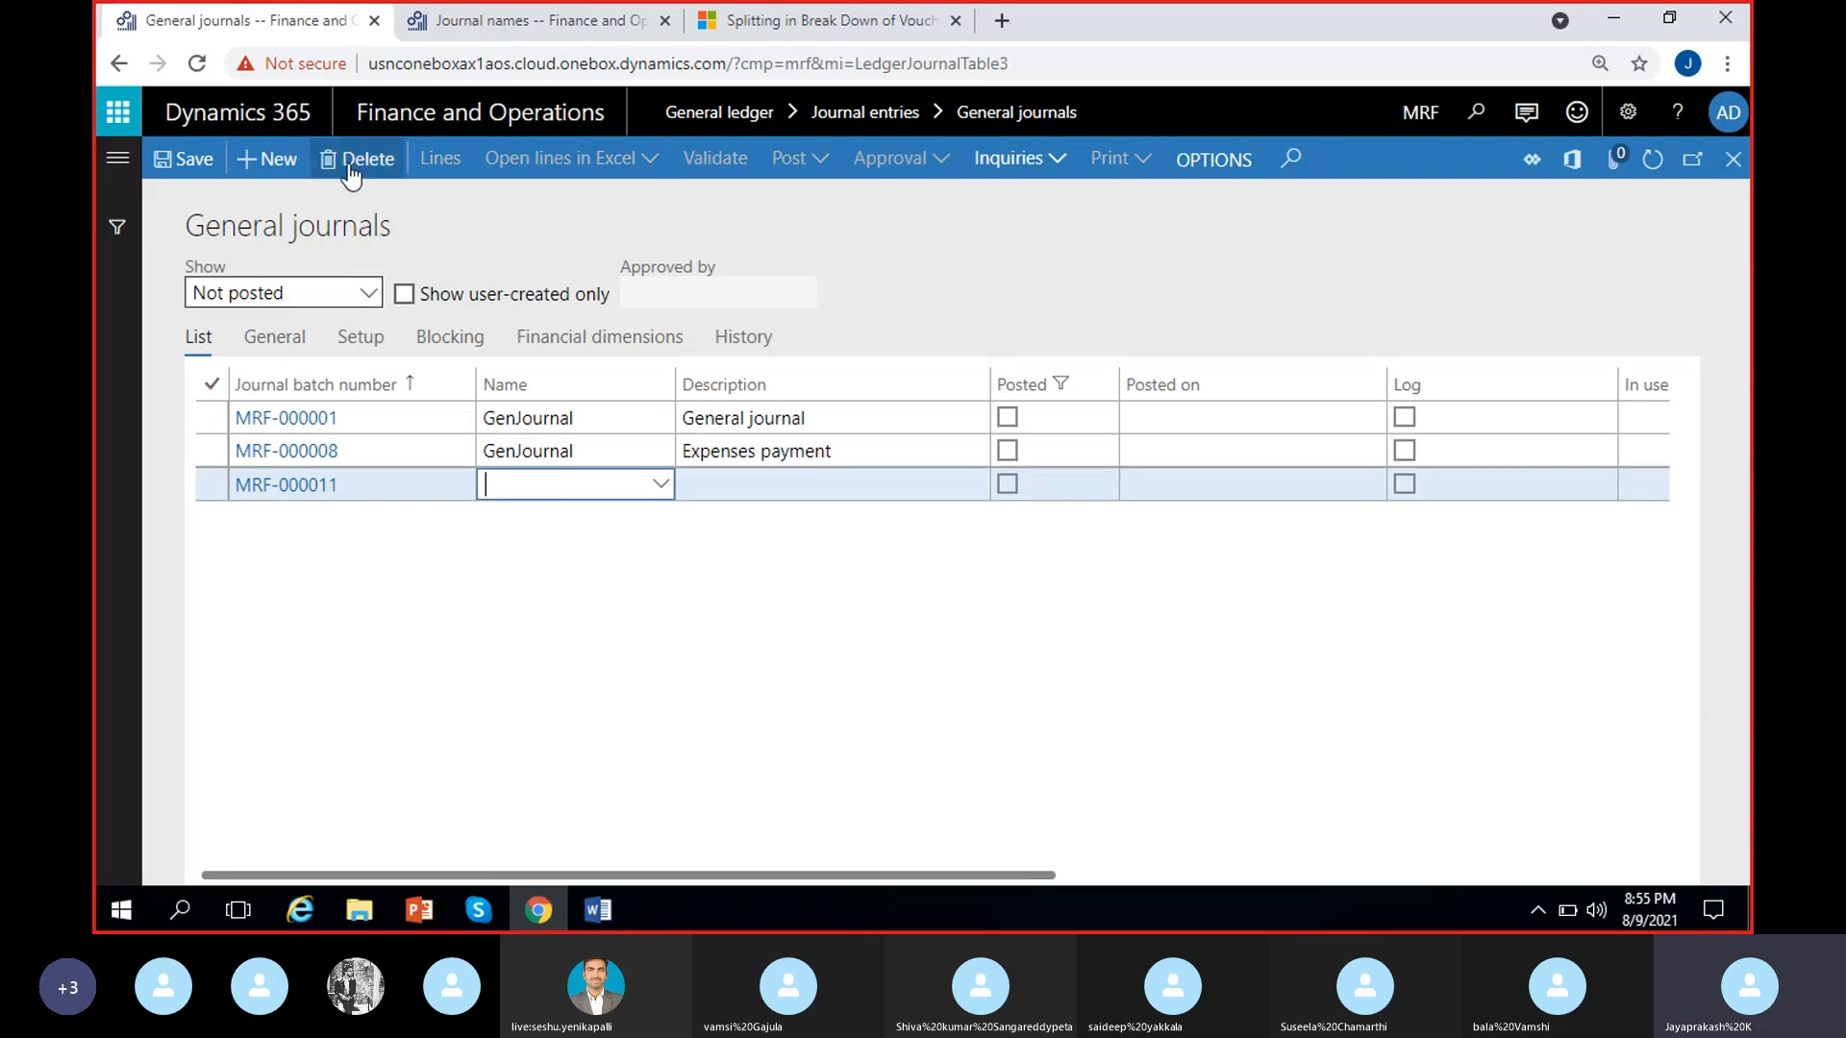
left_click(550, 457)
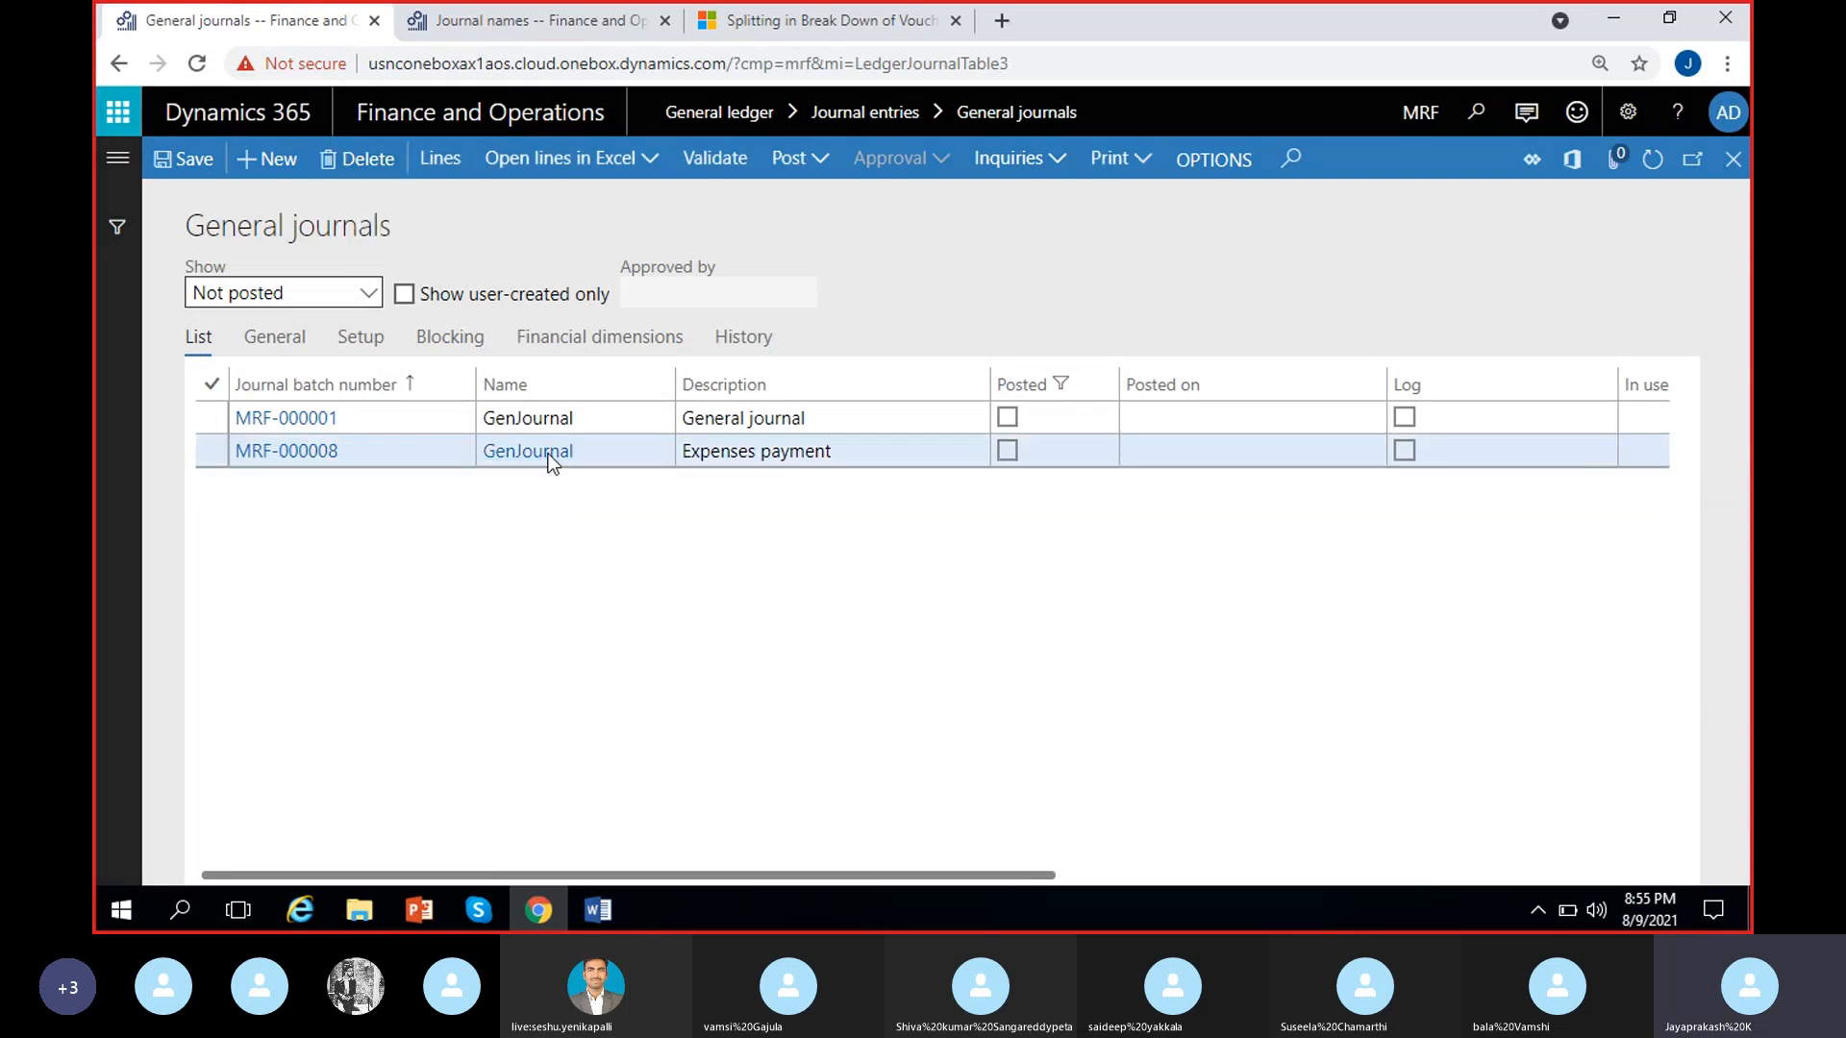
Open the GenJournal setup from journal MRF-000008 and view the users assigned to its Approvers user group
left_click(552, 459)
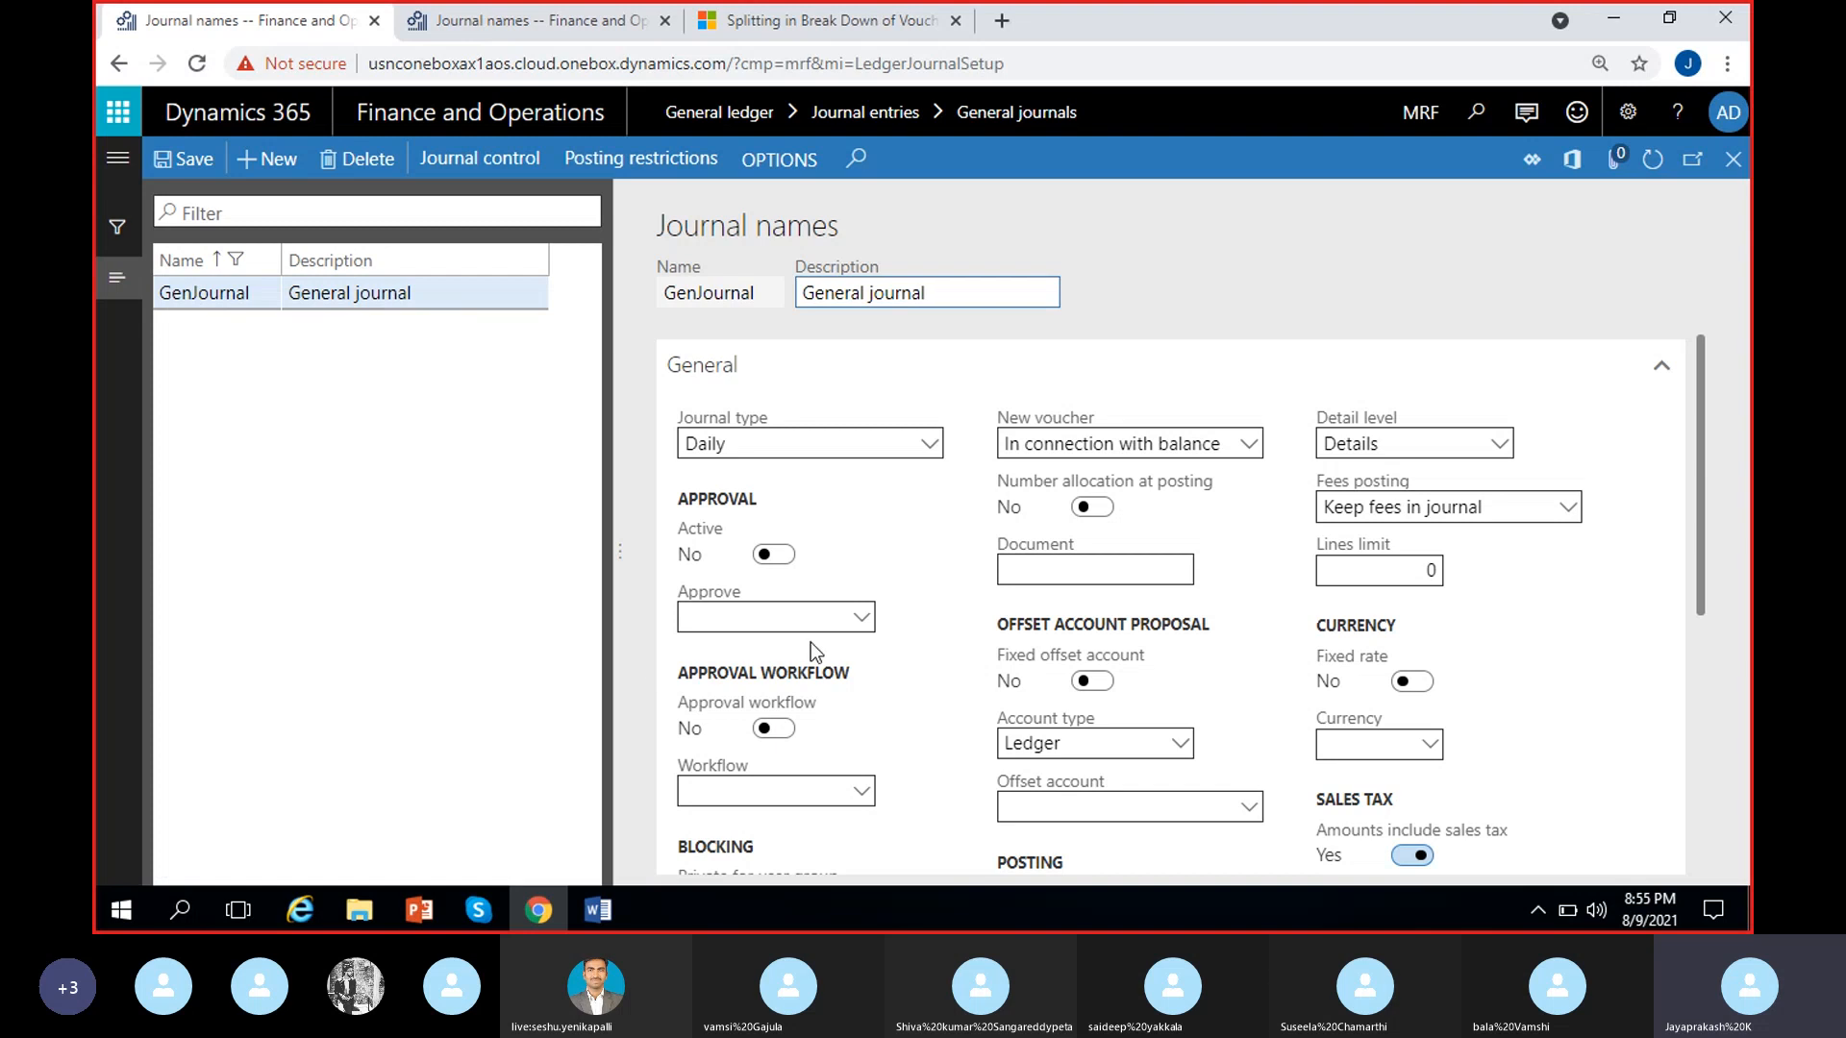
scroll(904, 701, "down", 2)
left_click(722, 663)
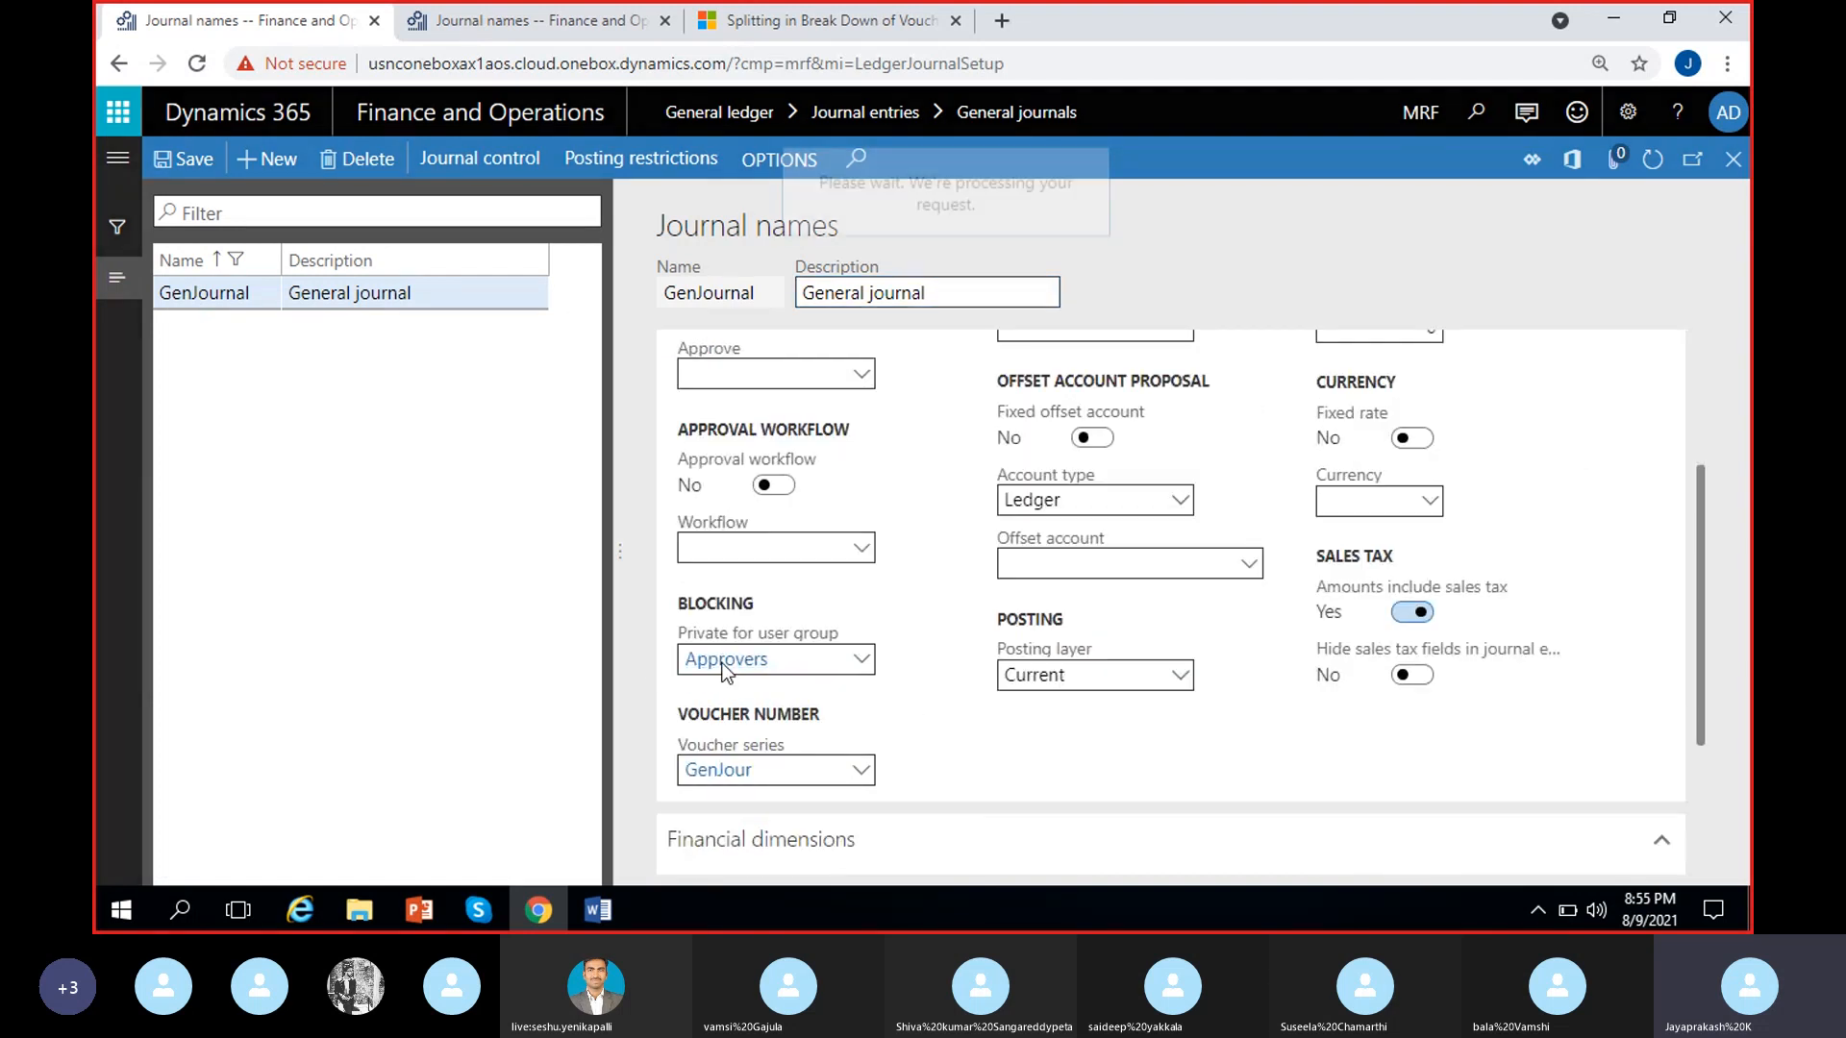
left_click(297, 277)
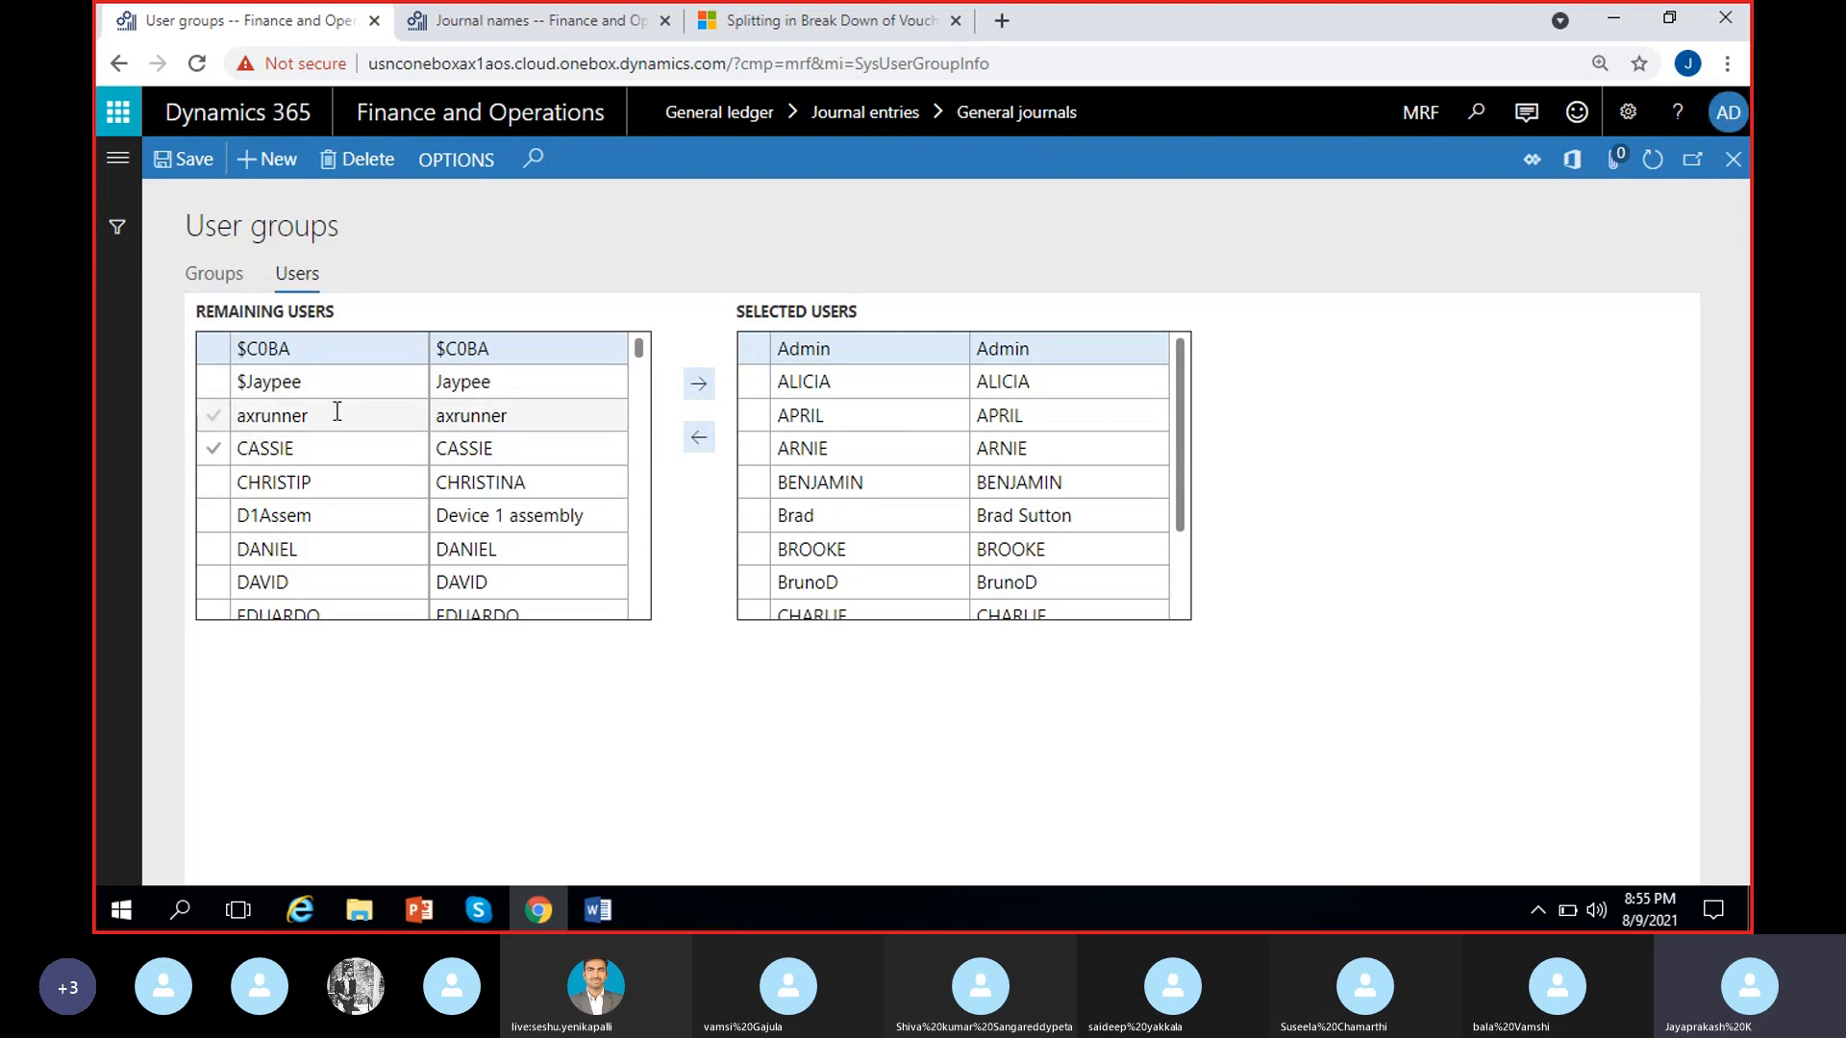
Remove the Admin user from the Approvers group, add it back to the selected users and close the user groups page
left_click(863, 349)
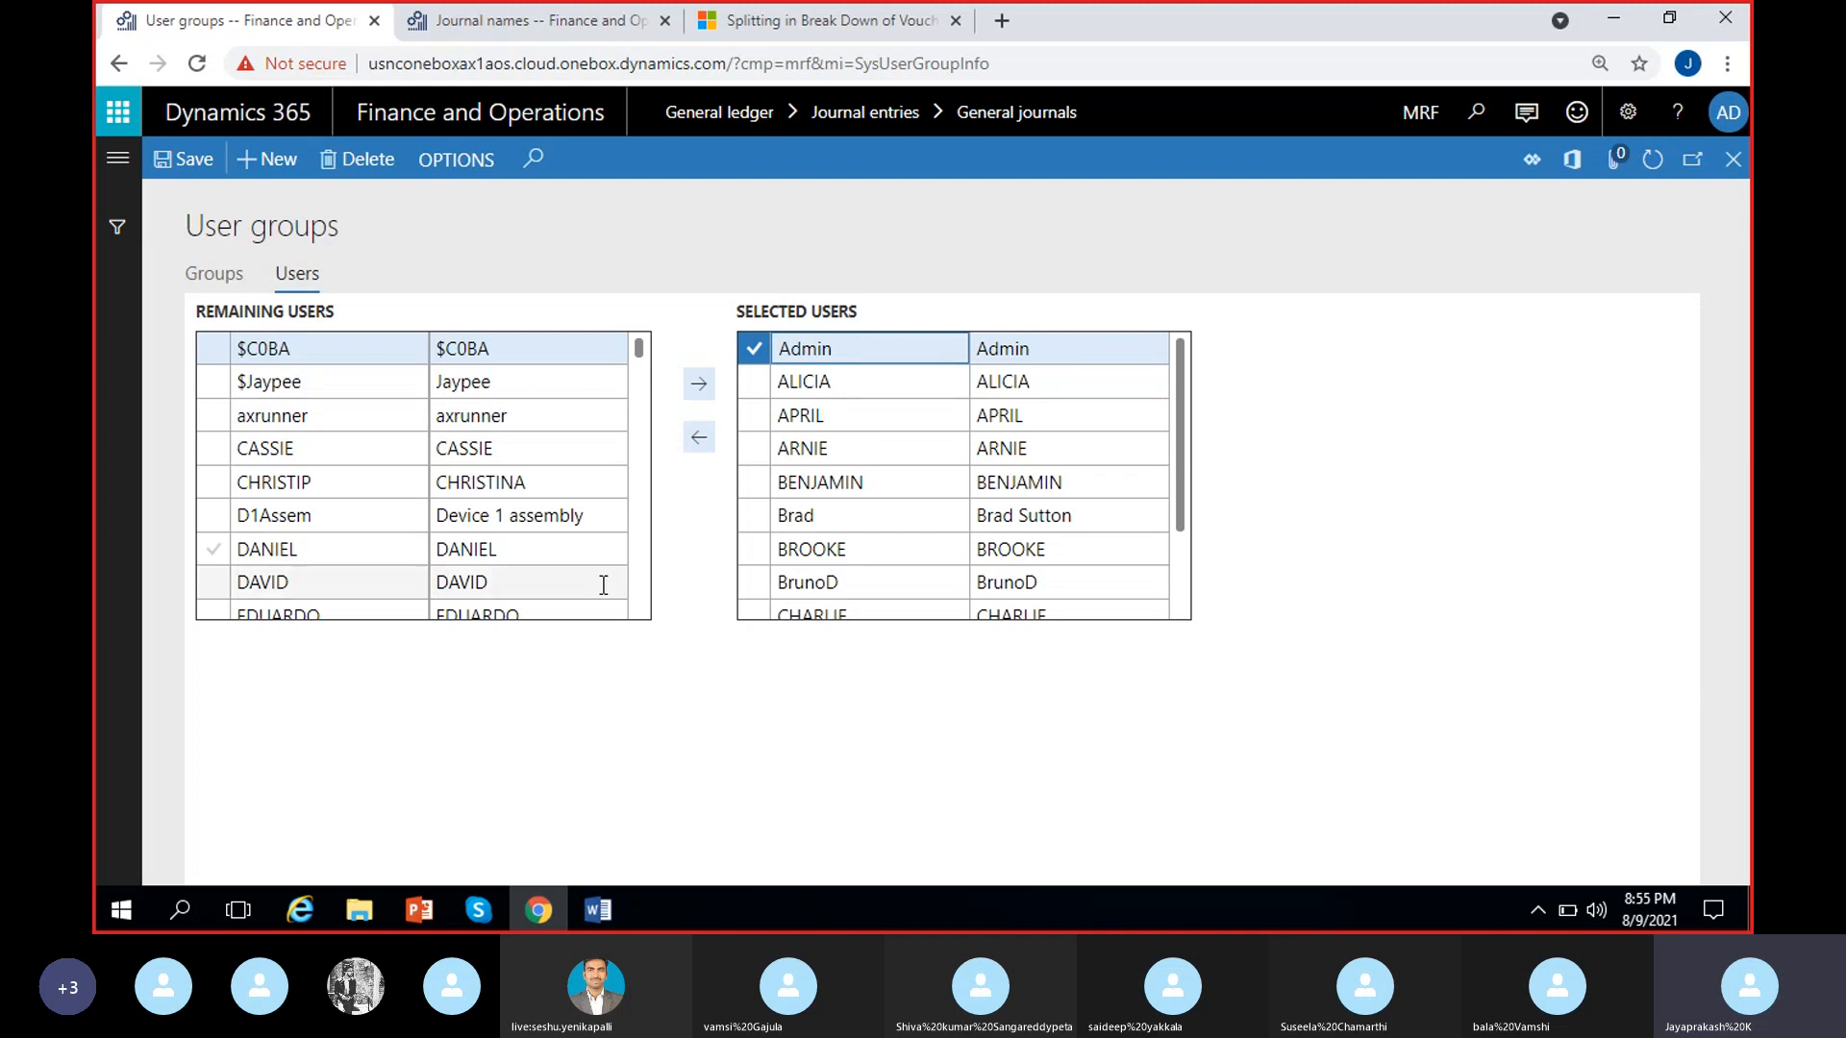
left_click(699, 437)
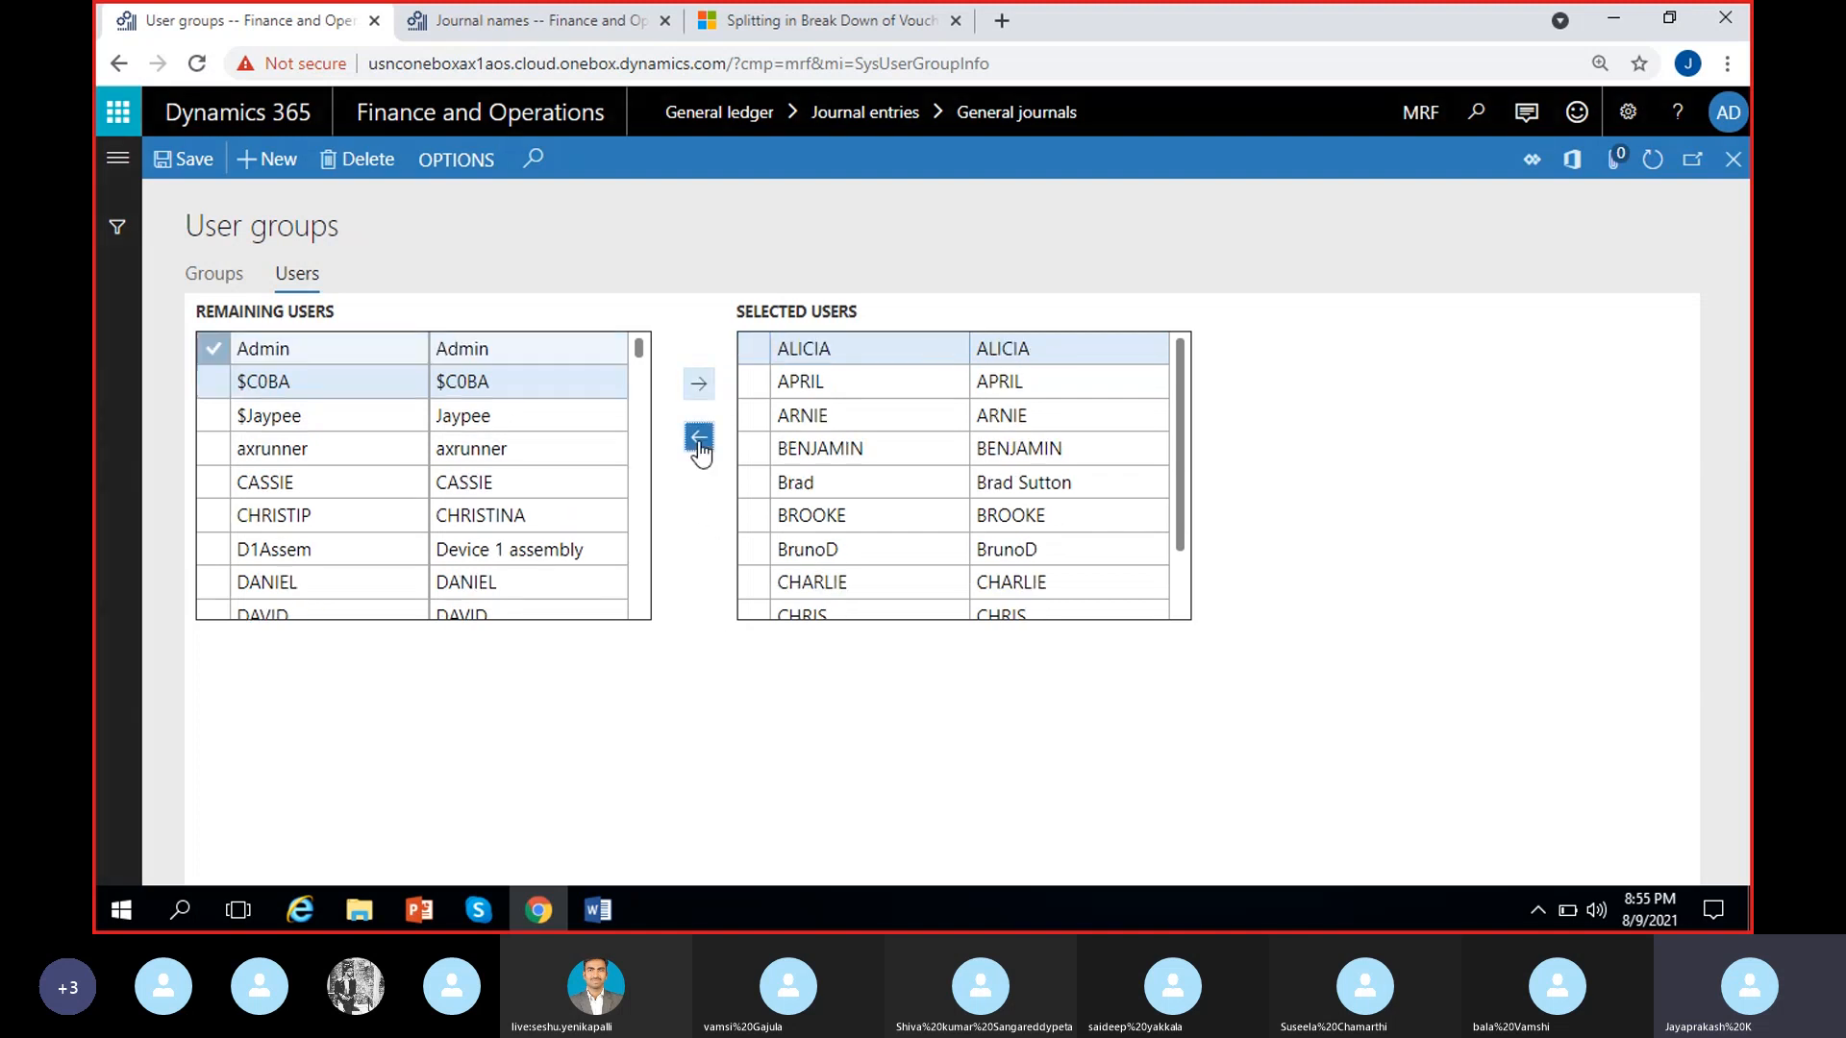
left_click(698, 384)
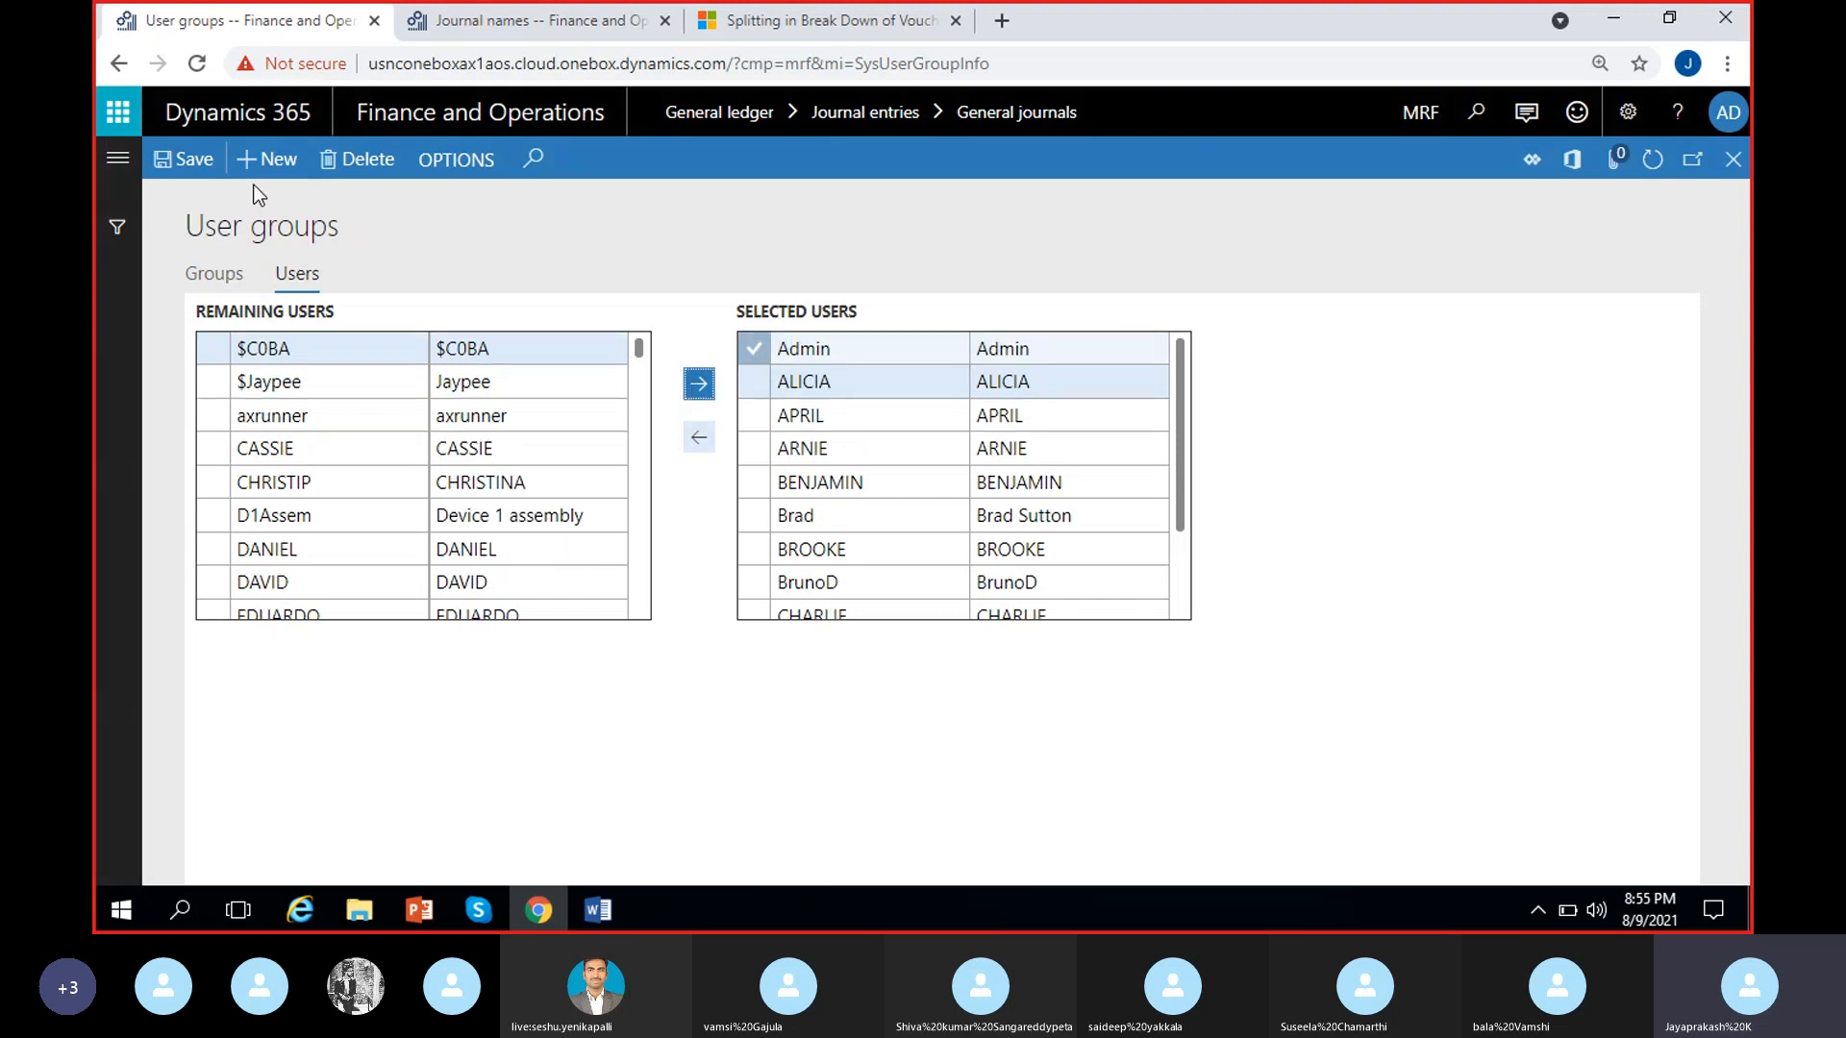
left_click(1733, 159)
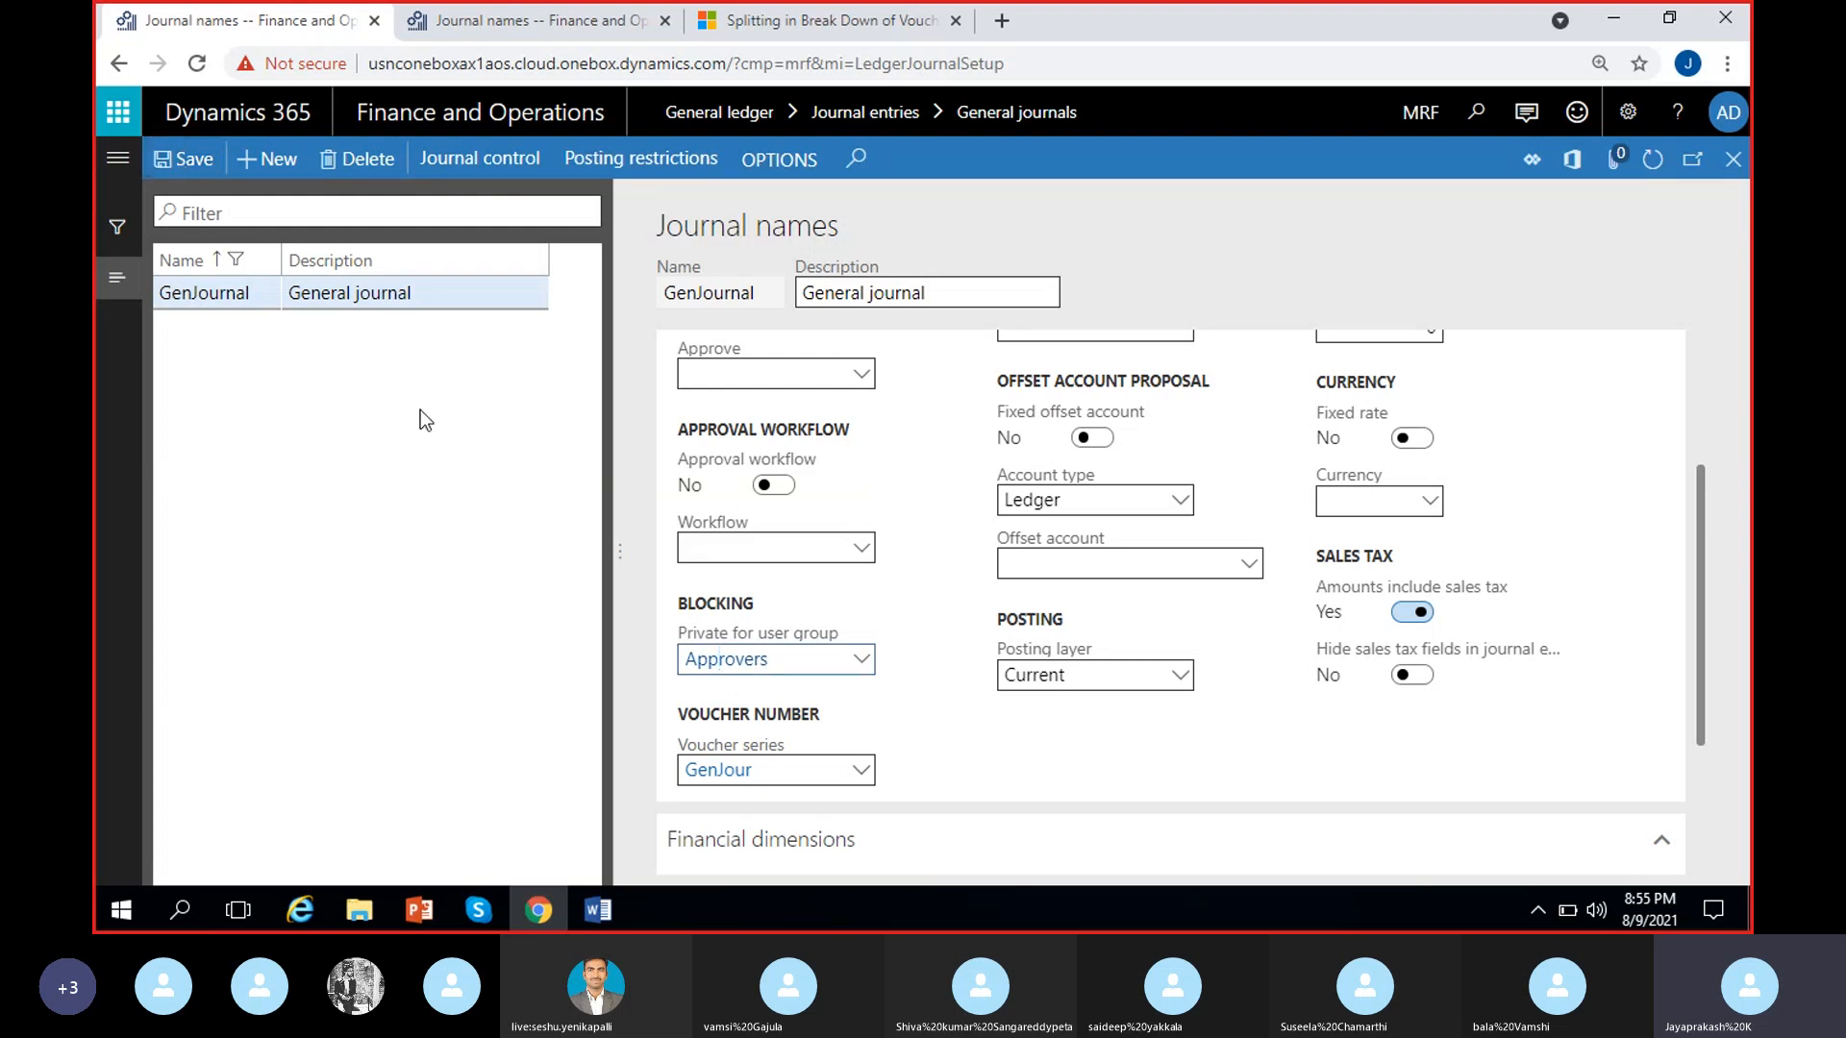
Return to the general journals list and add a new journal with the journal name RevJour
left_click(1733, 160)
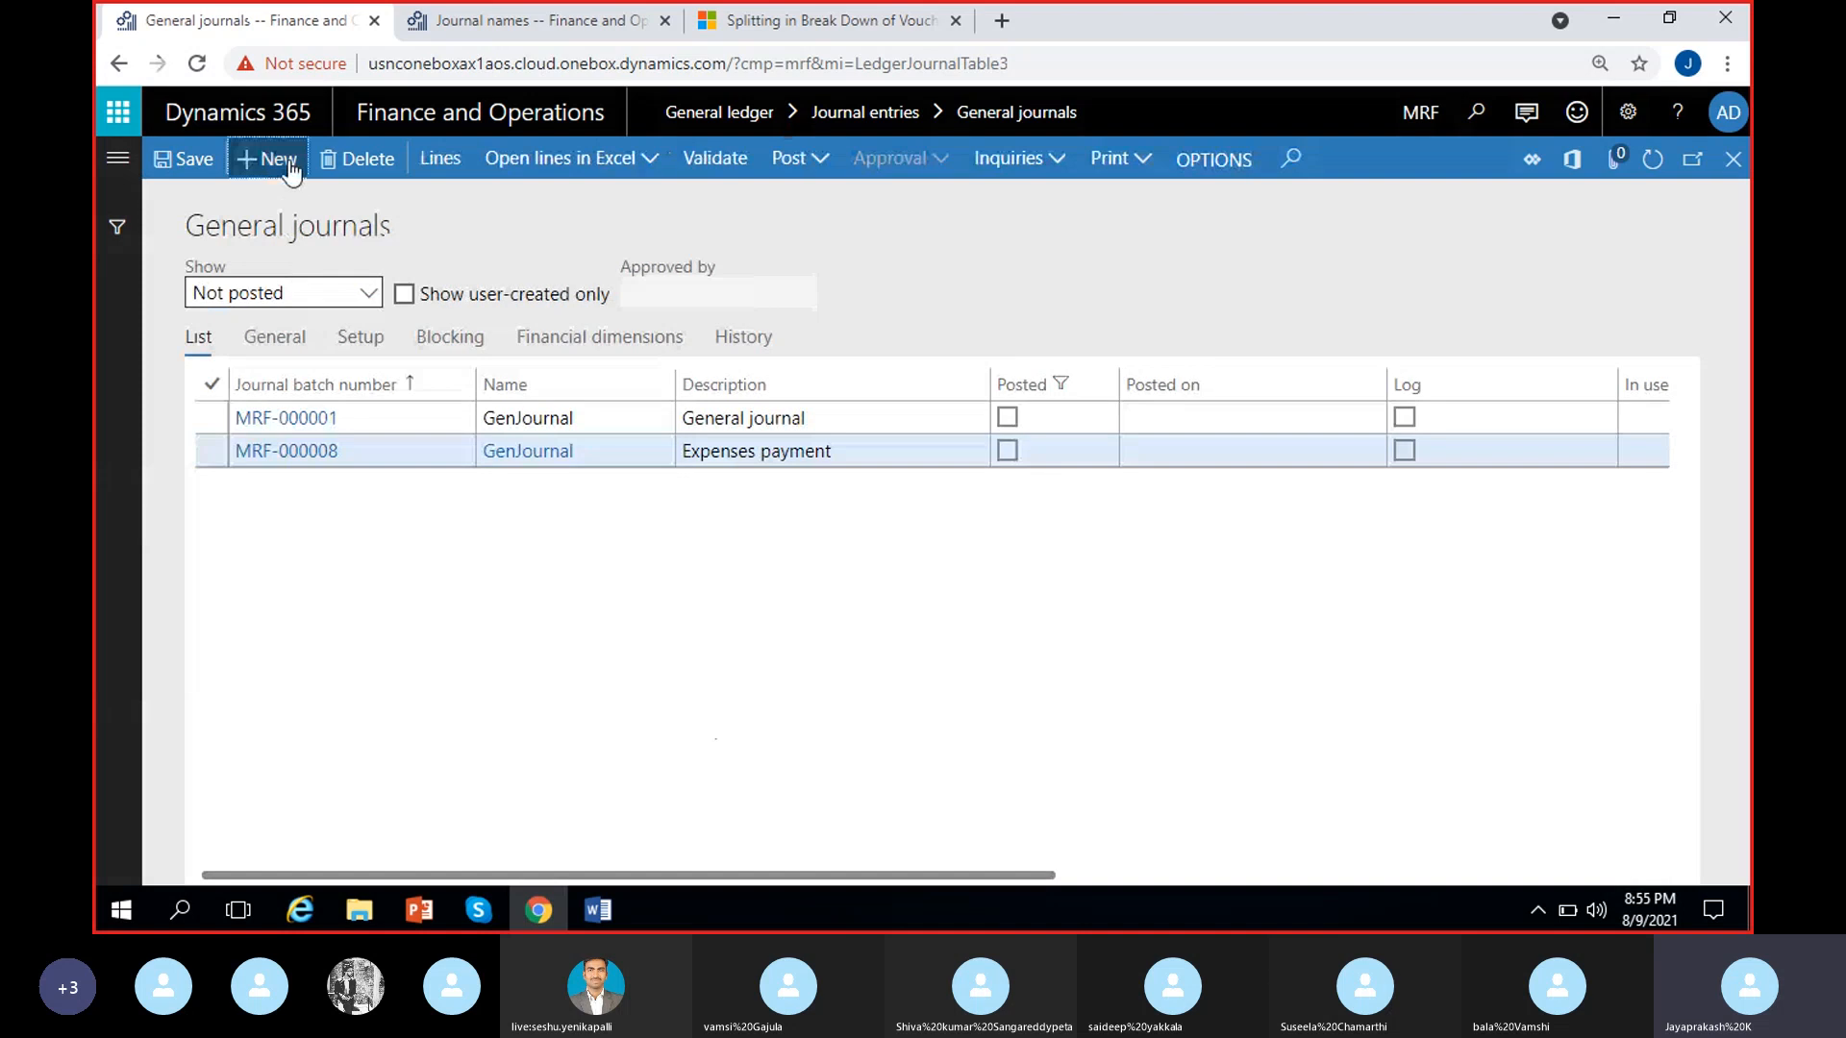
left_click(260, 160)
left_click(663, 450)
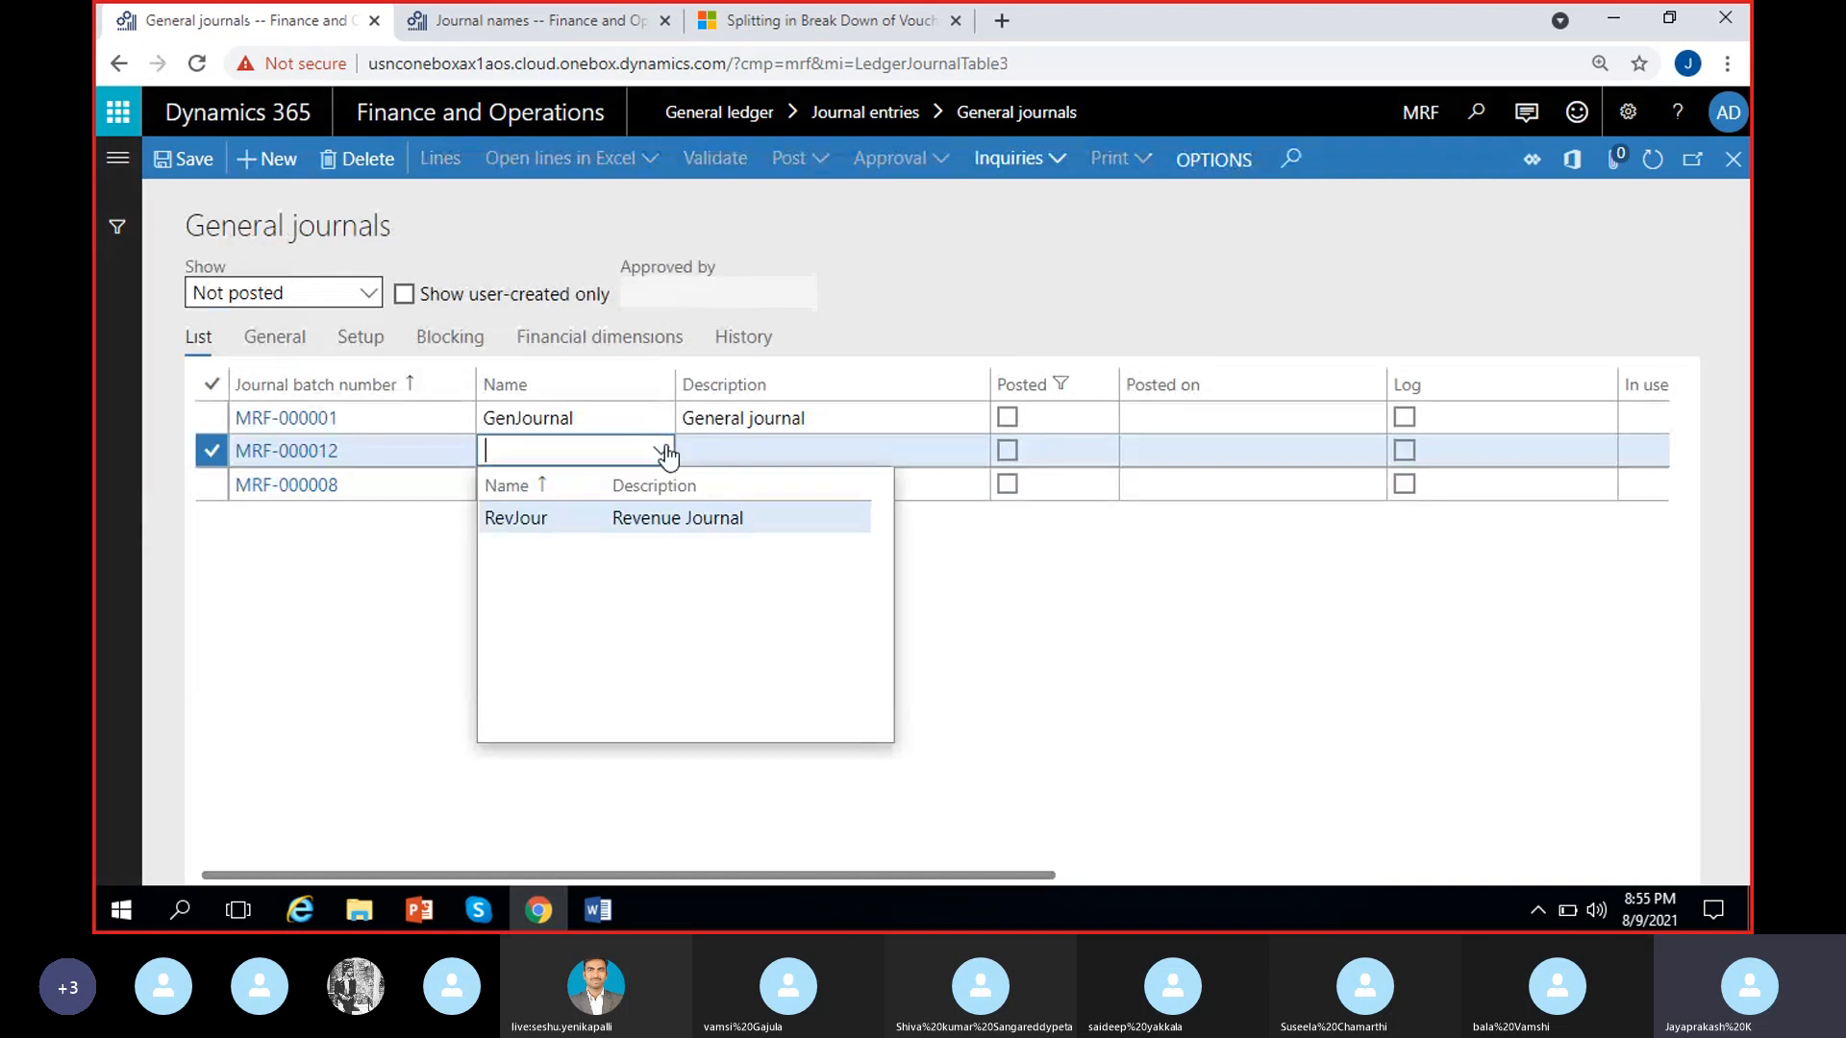
left_click(699, 520)
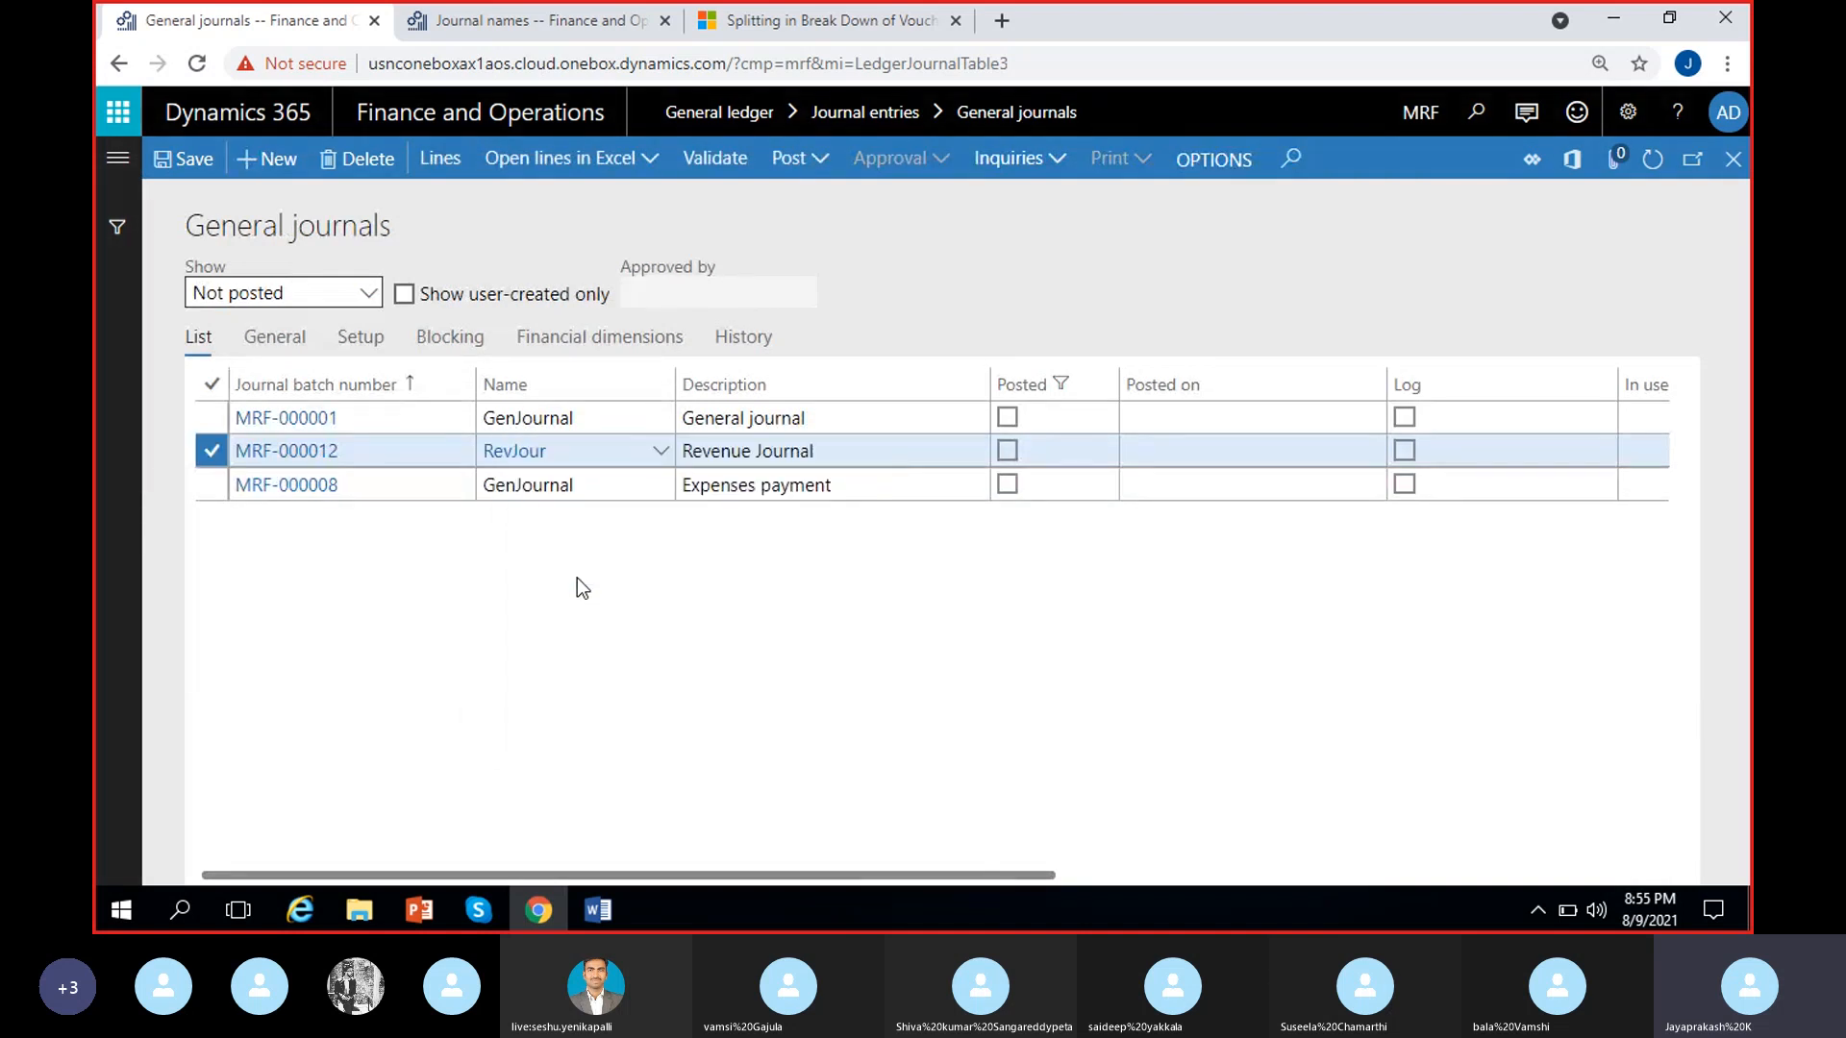
left_click(659, 452)
left_click(383, 681)
Open the GenJournal setup from journal MRF-000008 and clear its Private for user group blocking setting
left_click(548, 492)
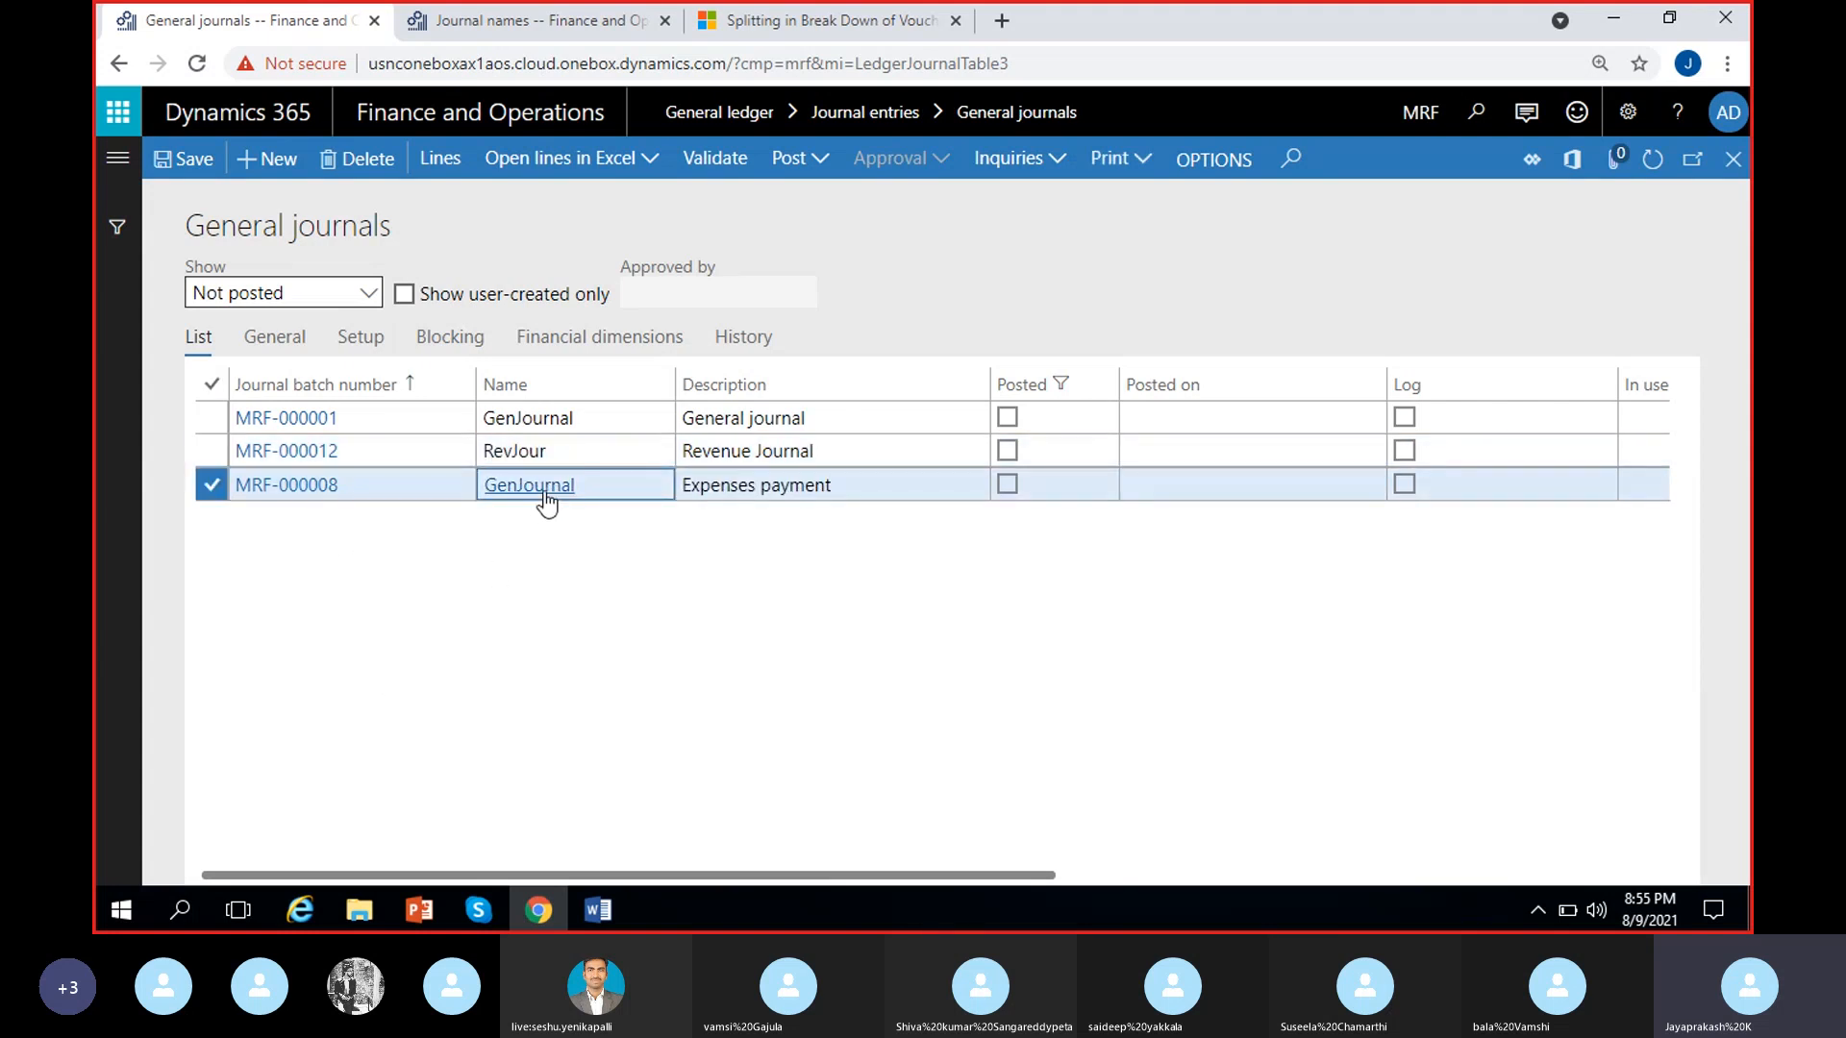
left_click(548, 492)
scroll(890, 663, "down", 3)
scroll(865, 615, "up", 2)
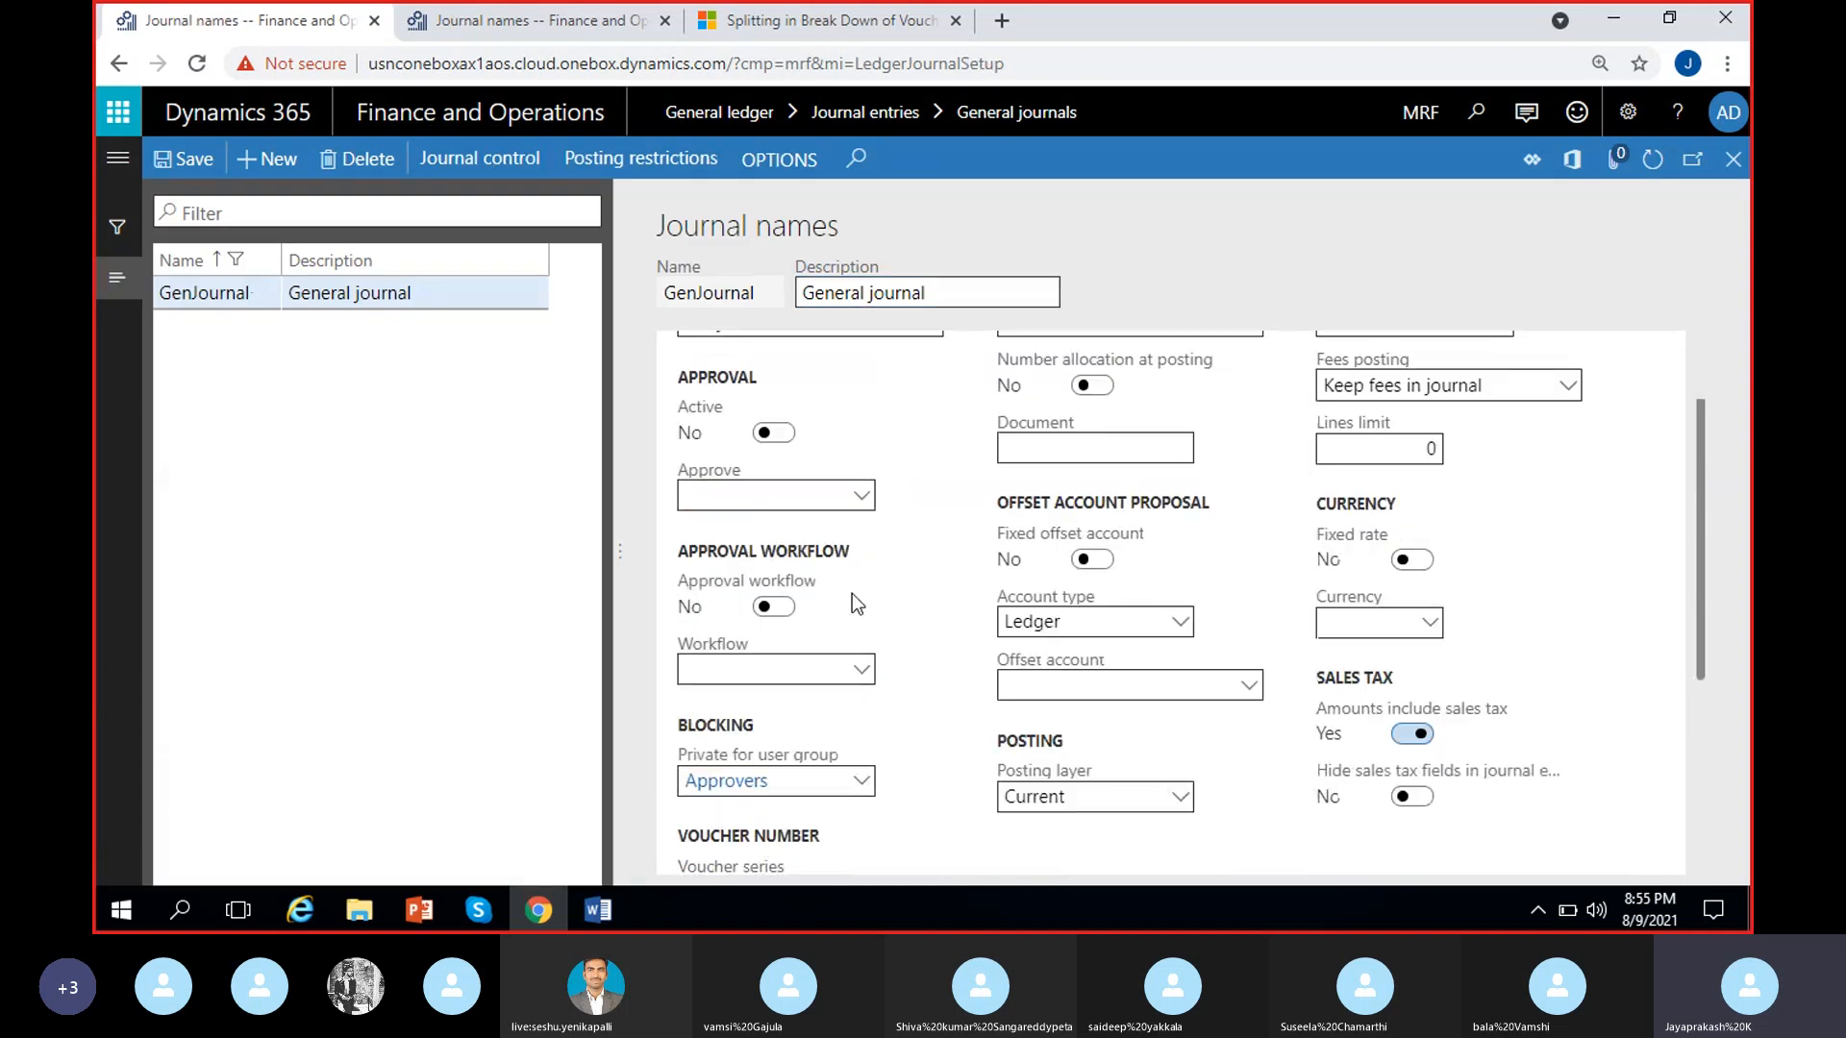
scroll(867, 612, "down", 1)
scroll(874, 712, "up", 1)
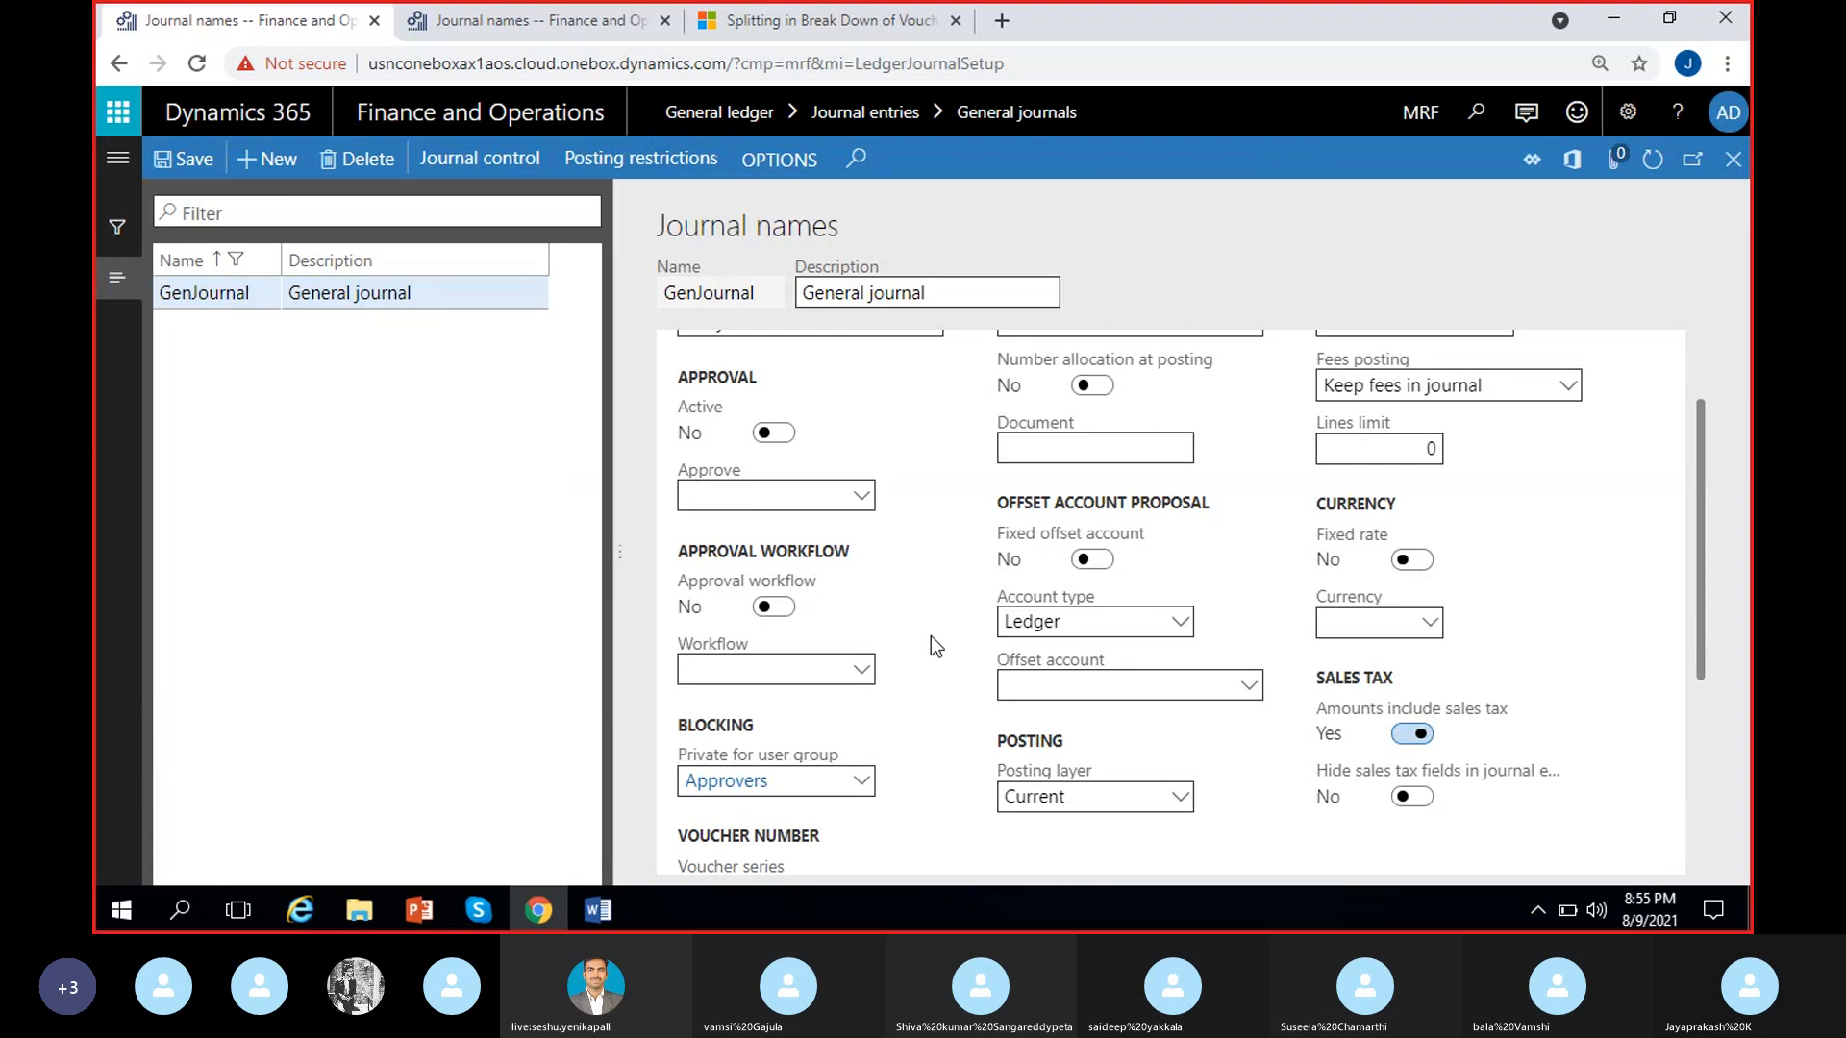
scroll(931, 636, "down", 1)
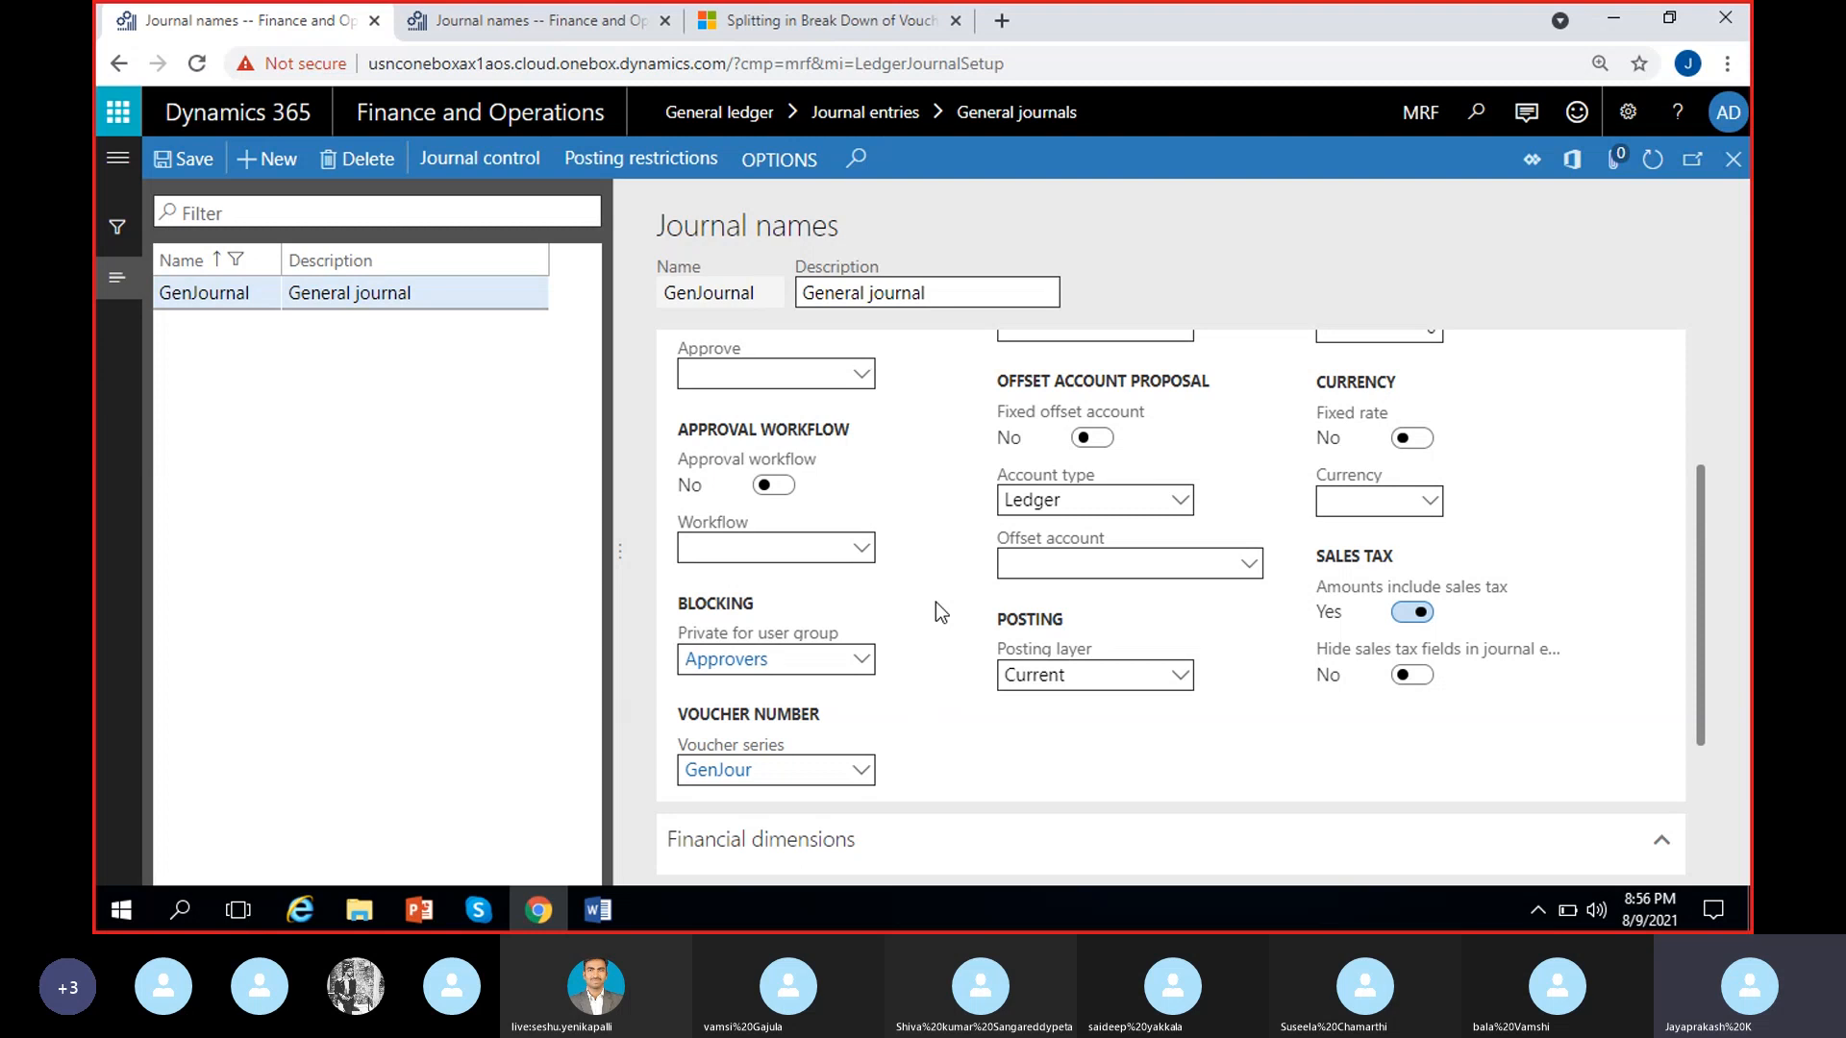
left_click_drag(813, 660, 586, 666)
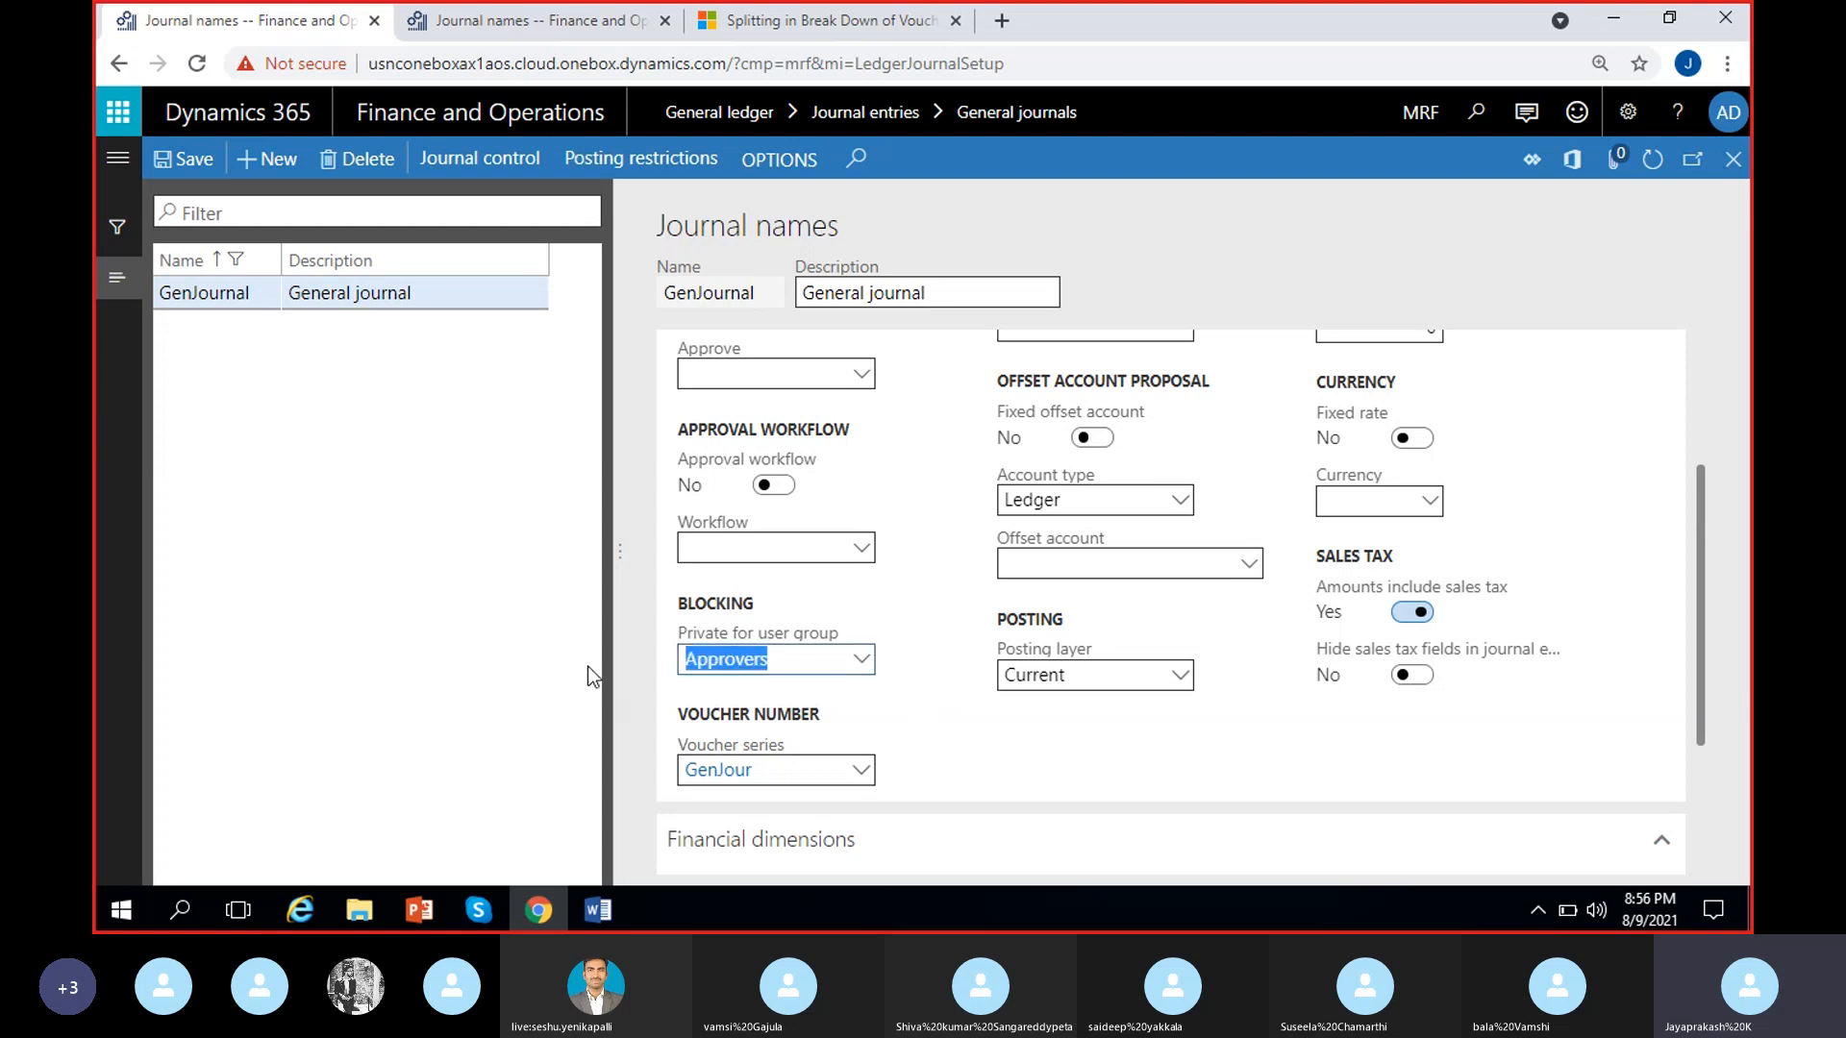
key("BackSpace")
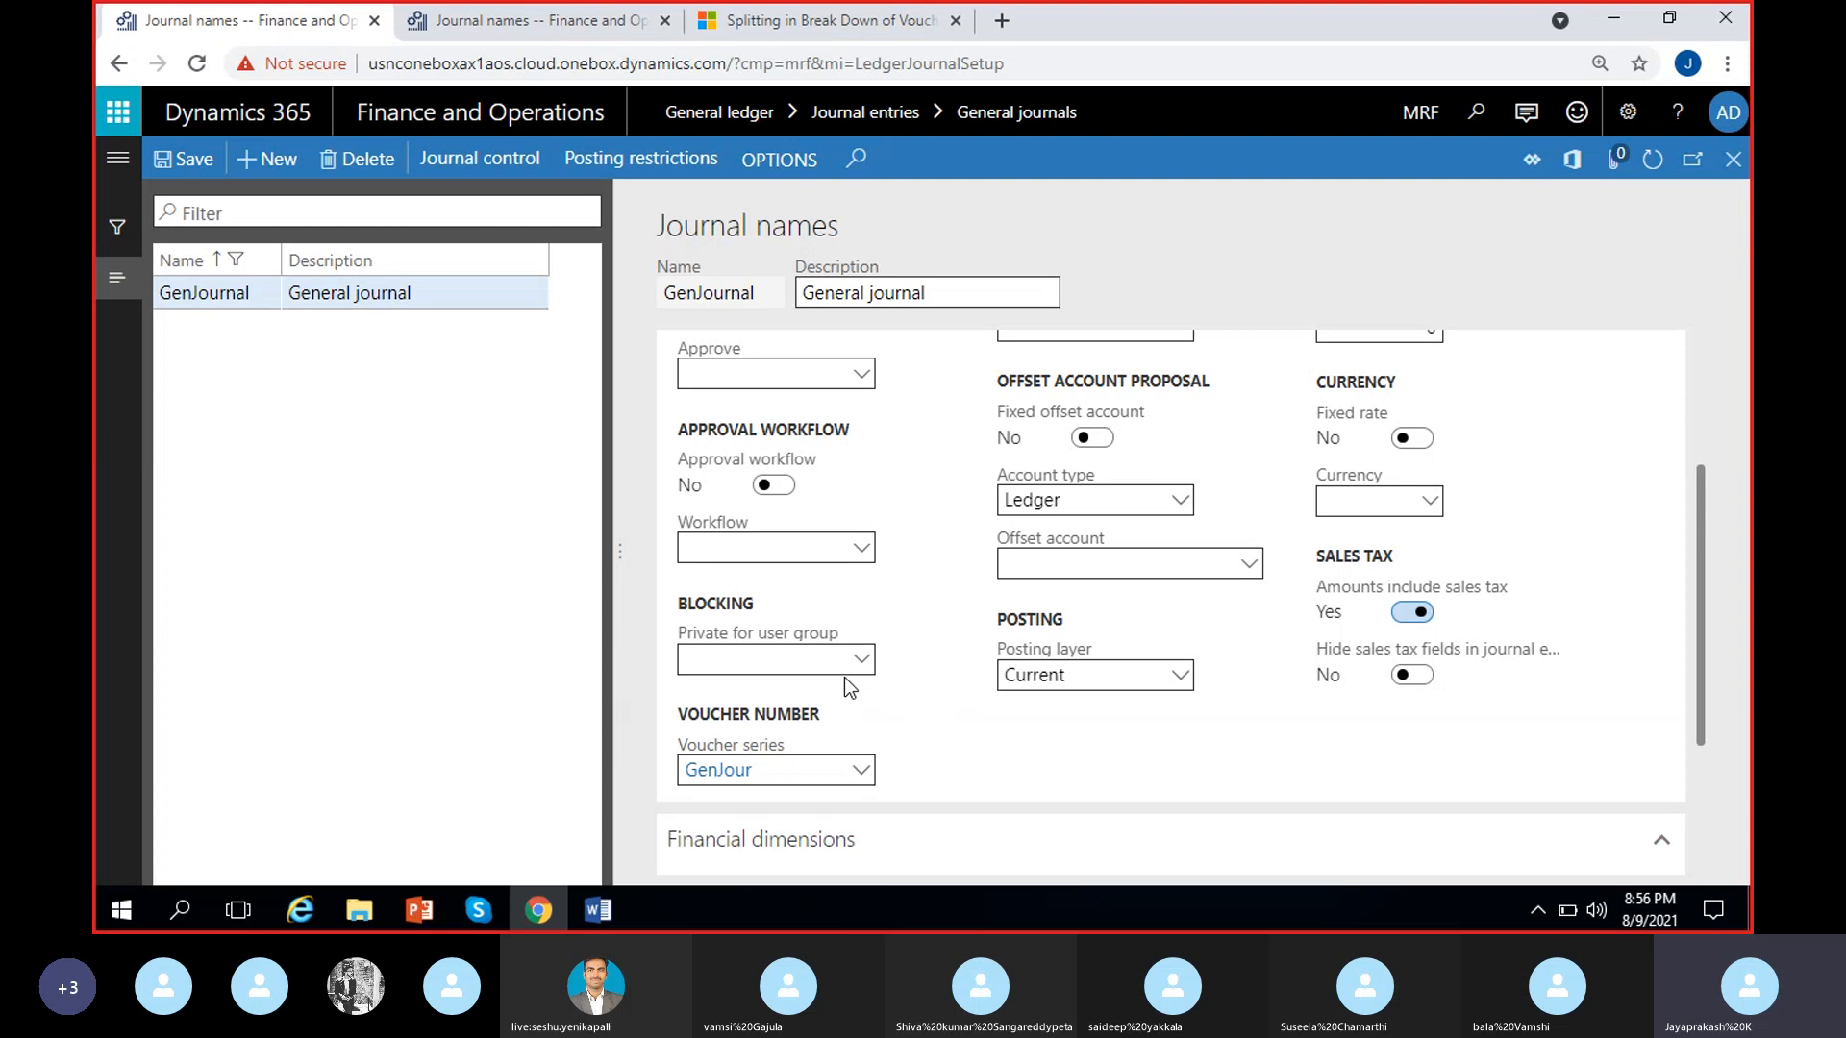
left_click_drag(883, 692, 876, 671)
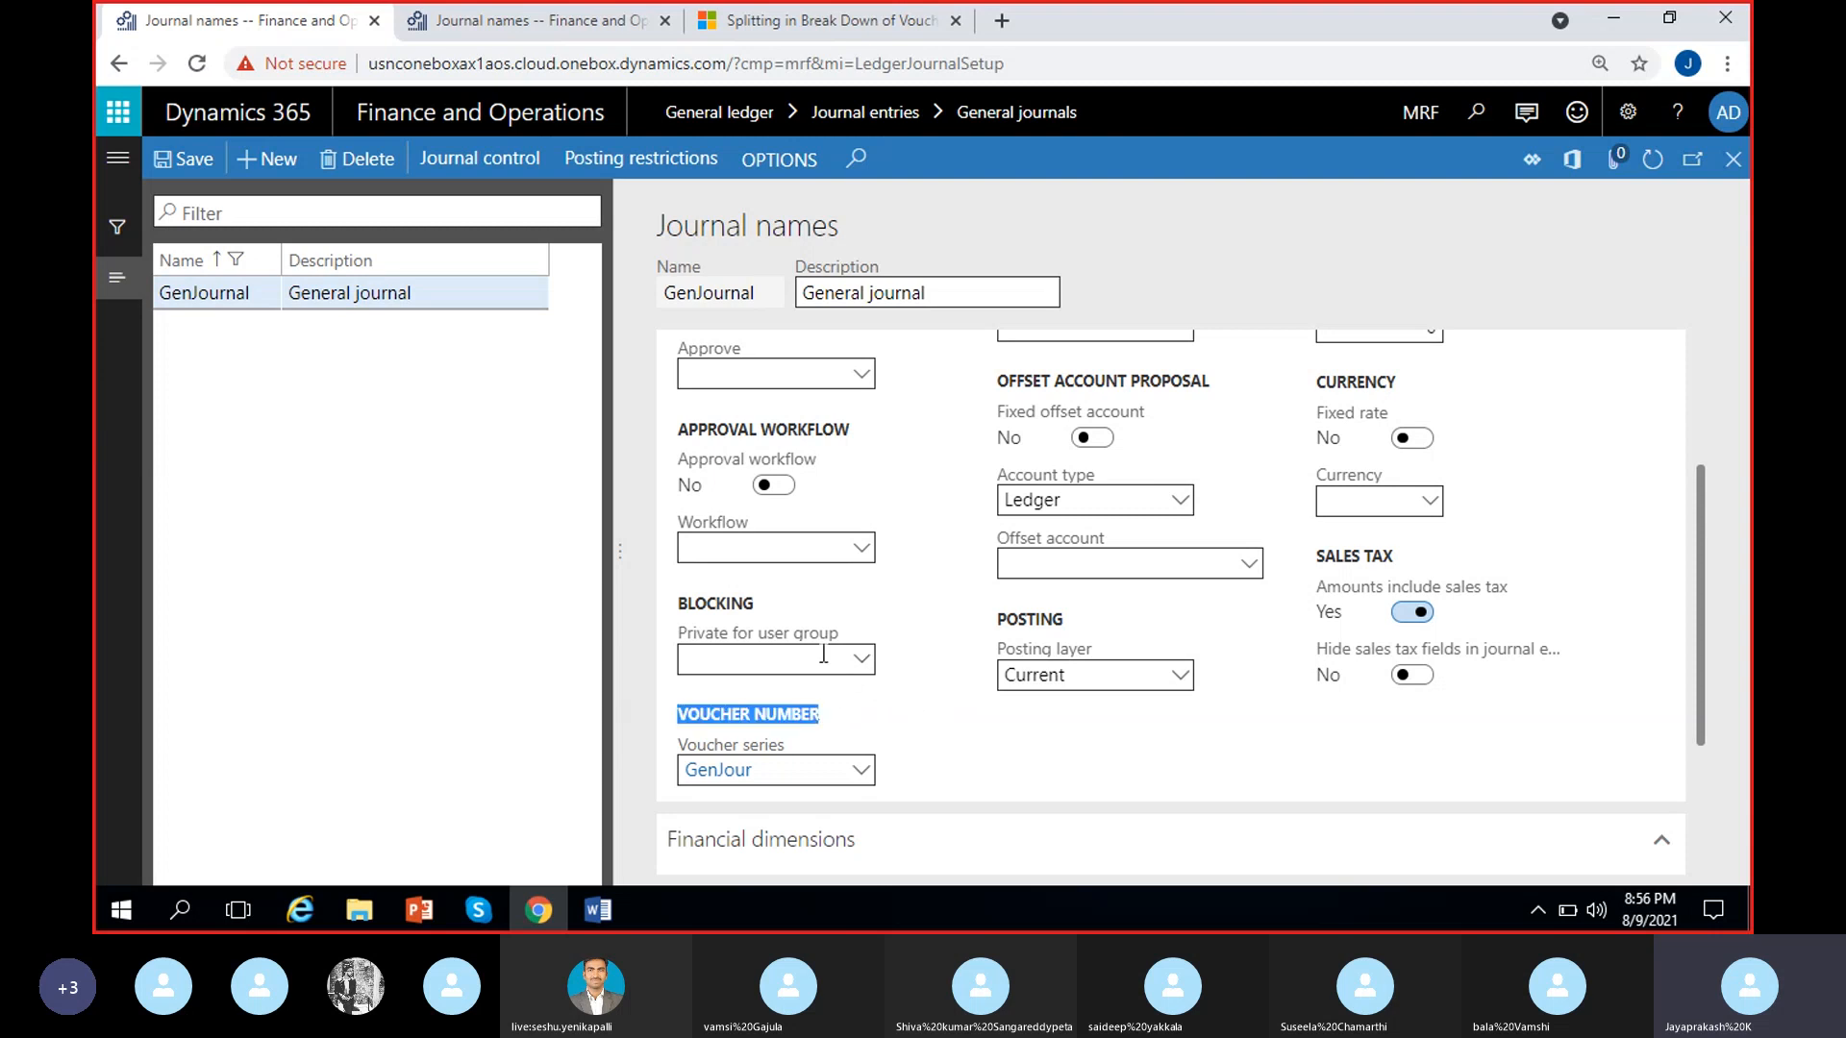
left_click(854, 673)
left_click(939, 670)
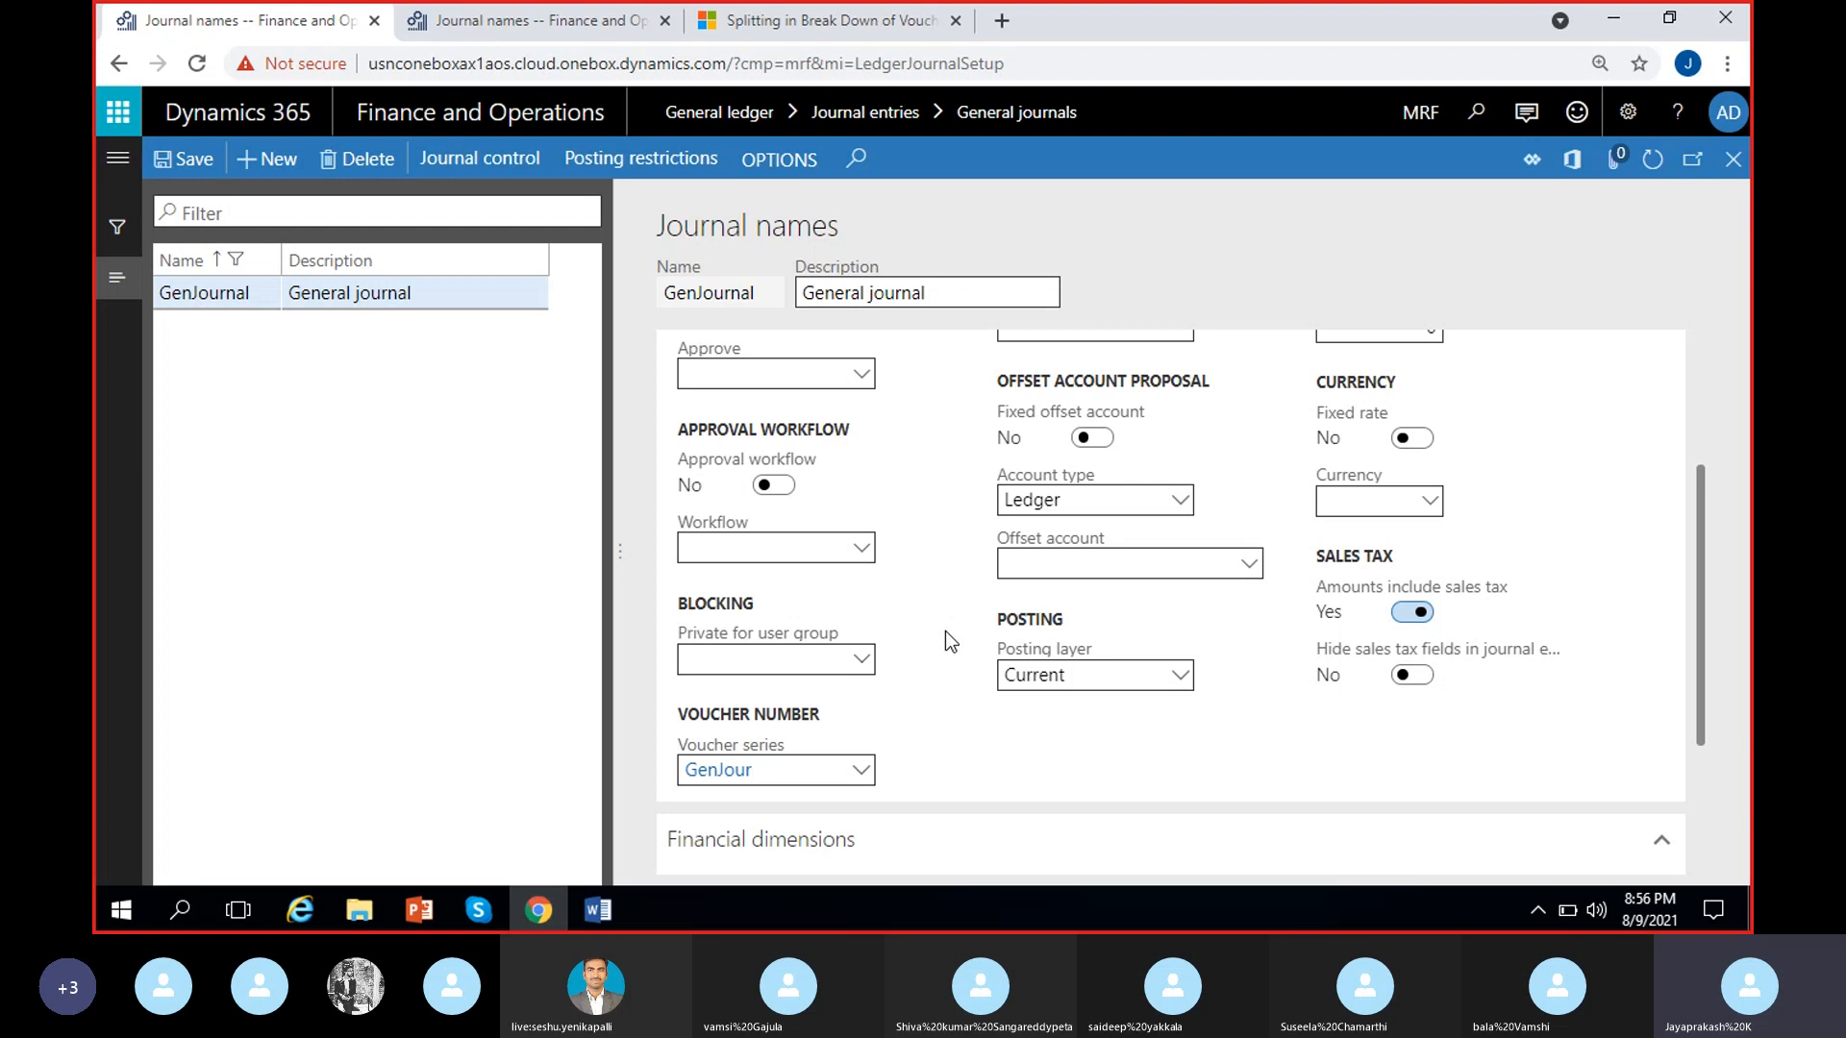
Review the New voucher options available for the GenJournal journal name without changing the selection
scroll(984, 758, "down", 1)
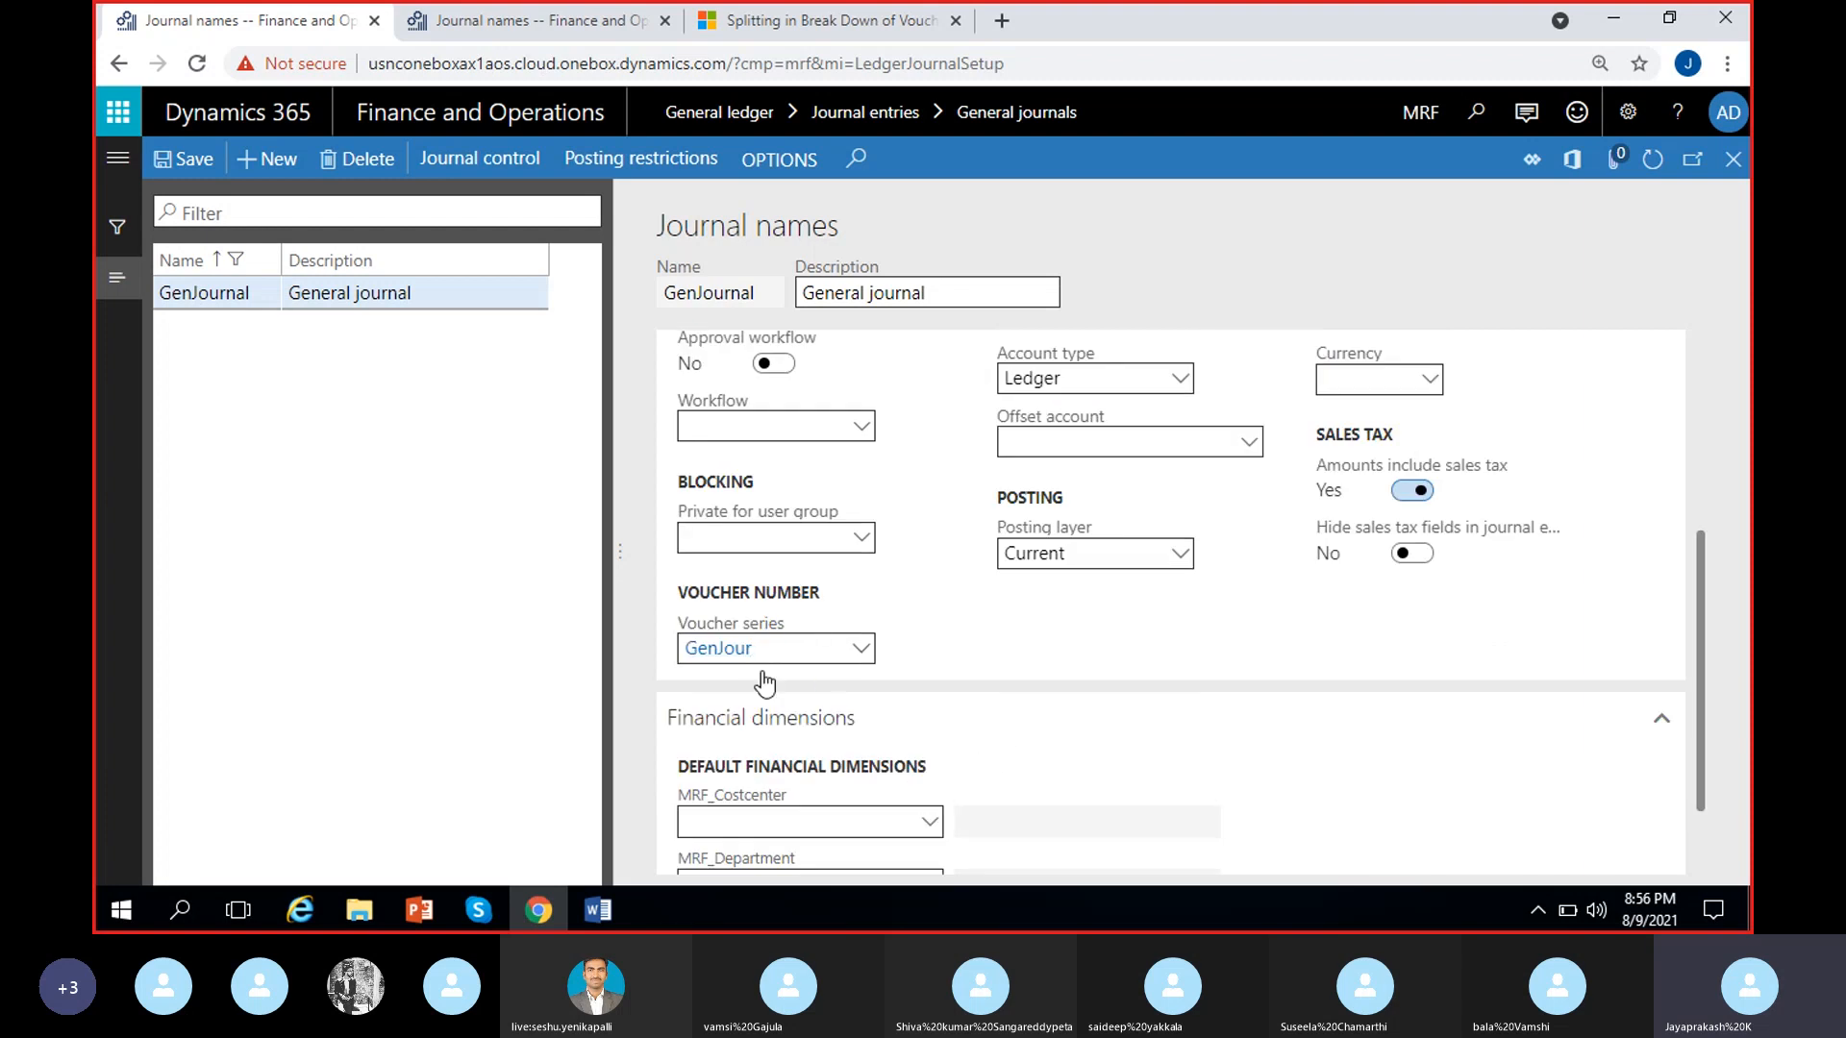
scroll(937, 677, "up", 3)
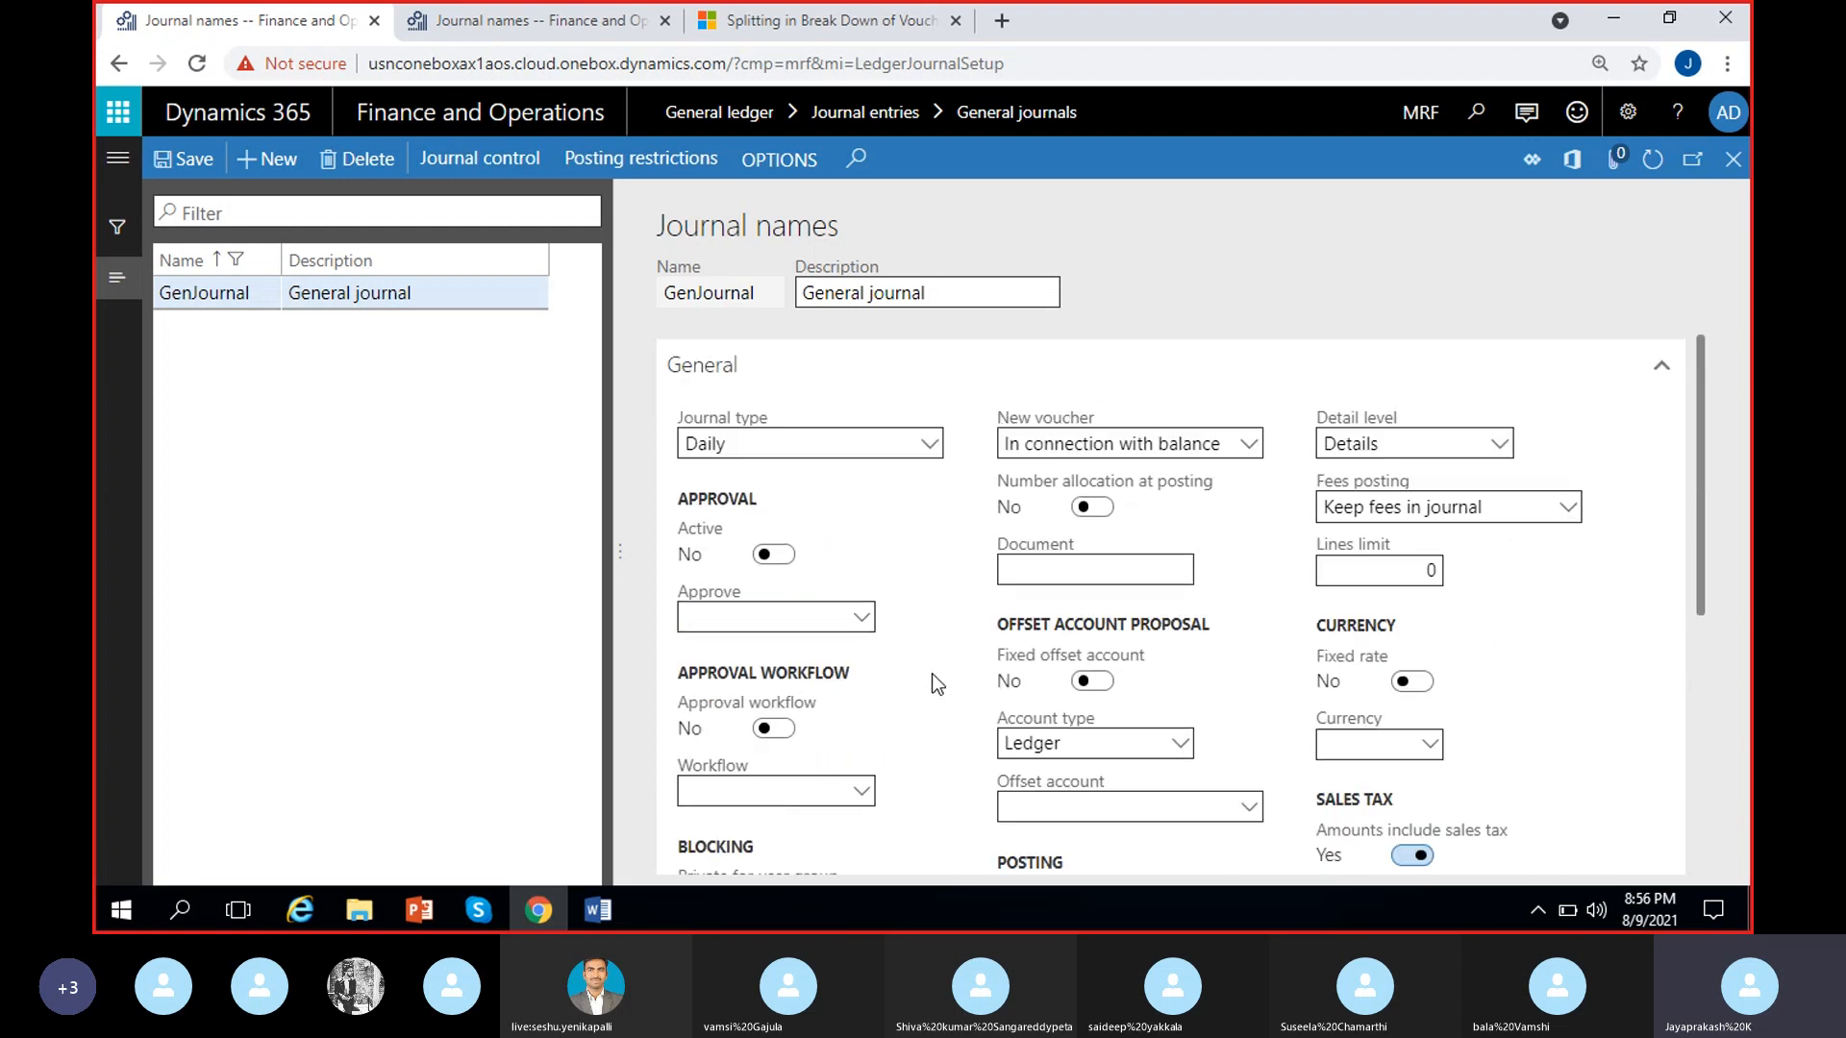
left_click(1249, 449)
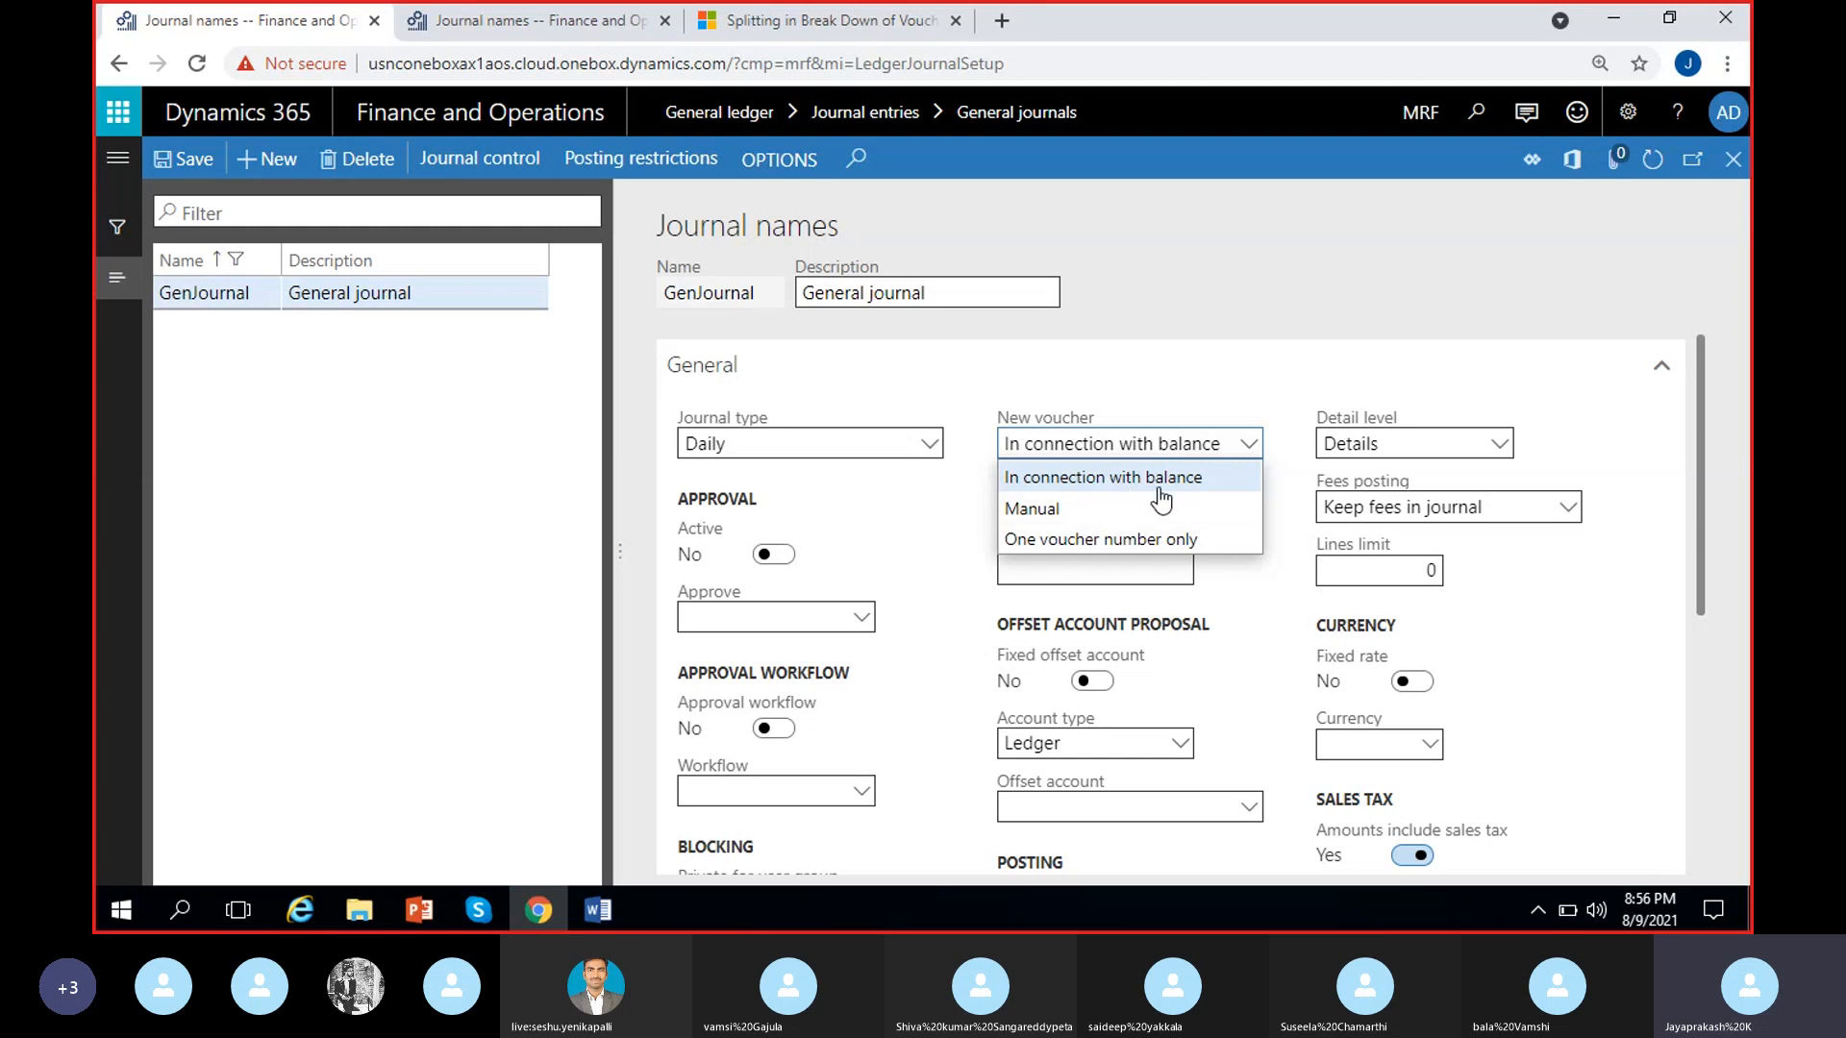
left_click(949, 481)
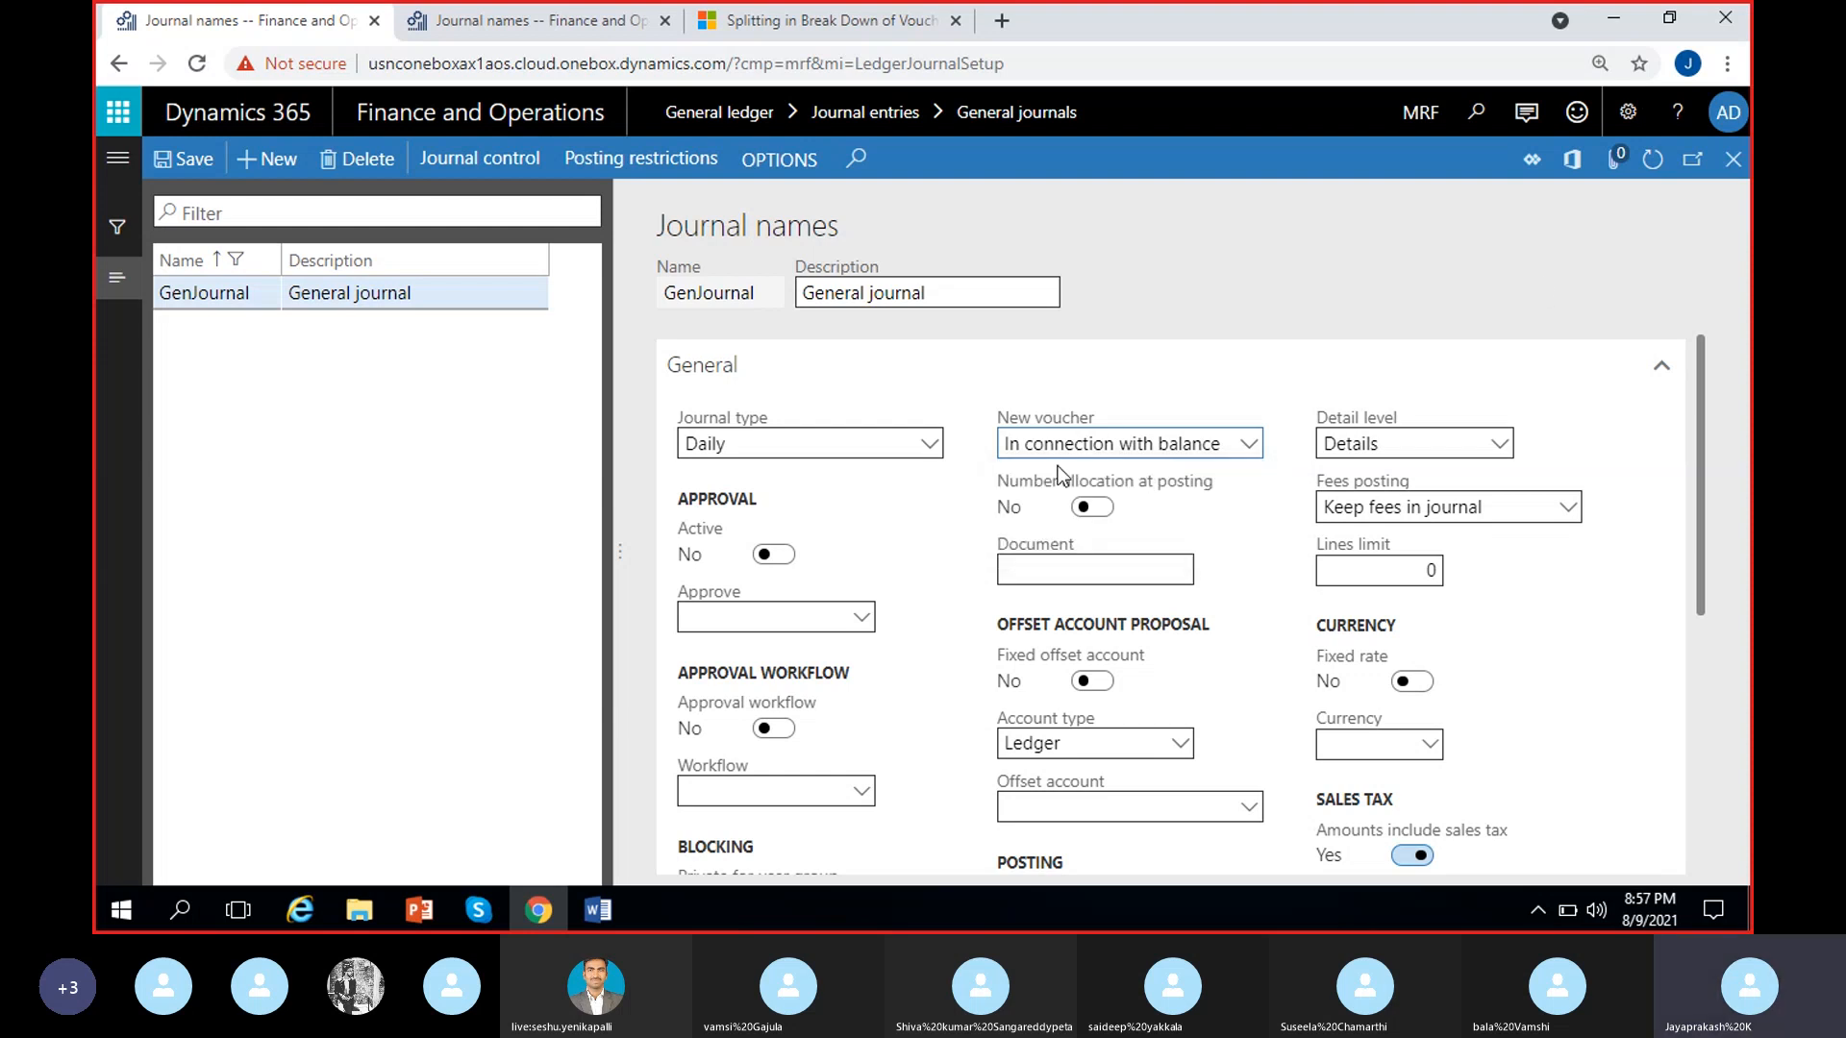
Open the lines of journal MRF-000008 and compare the voucher number, debit and offset account of each line
left_click(1732, 173)
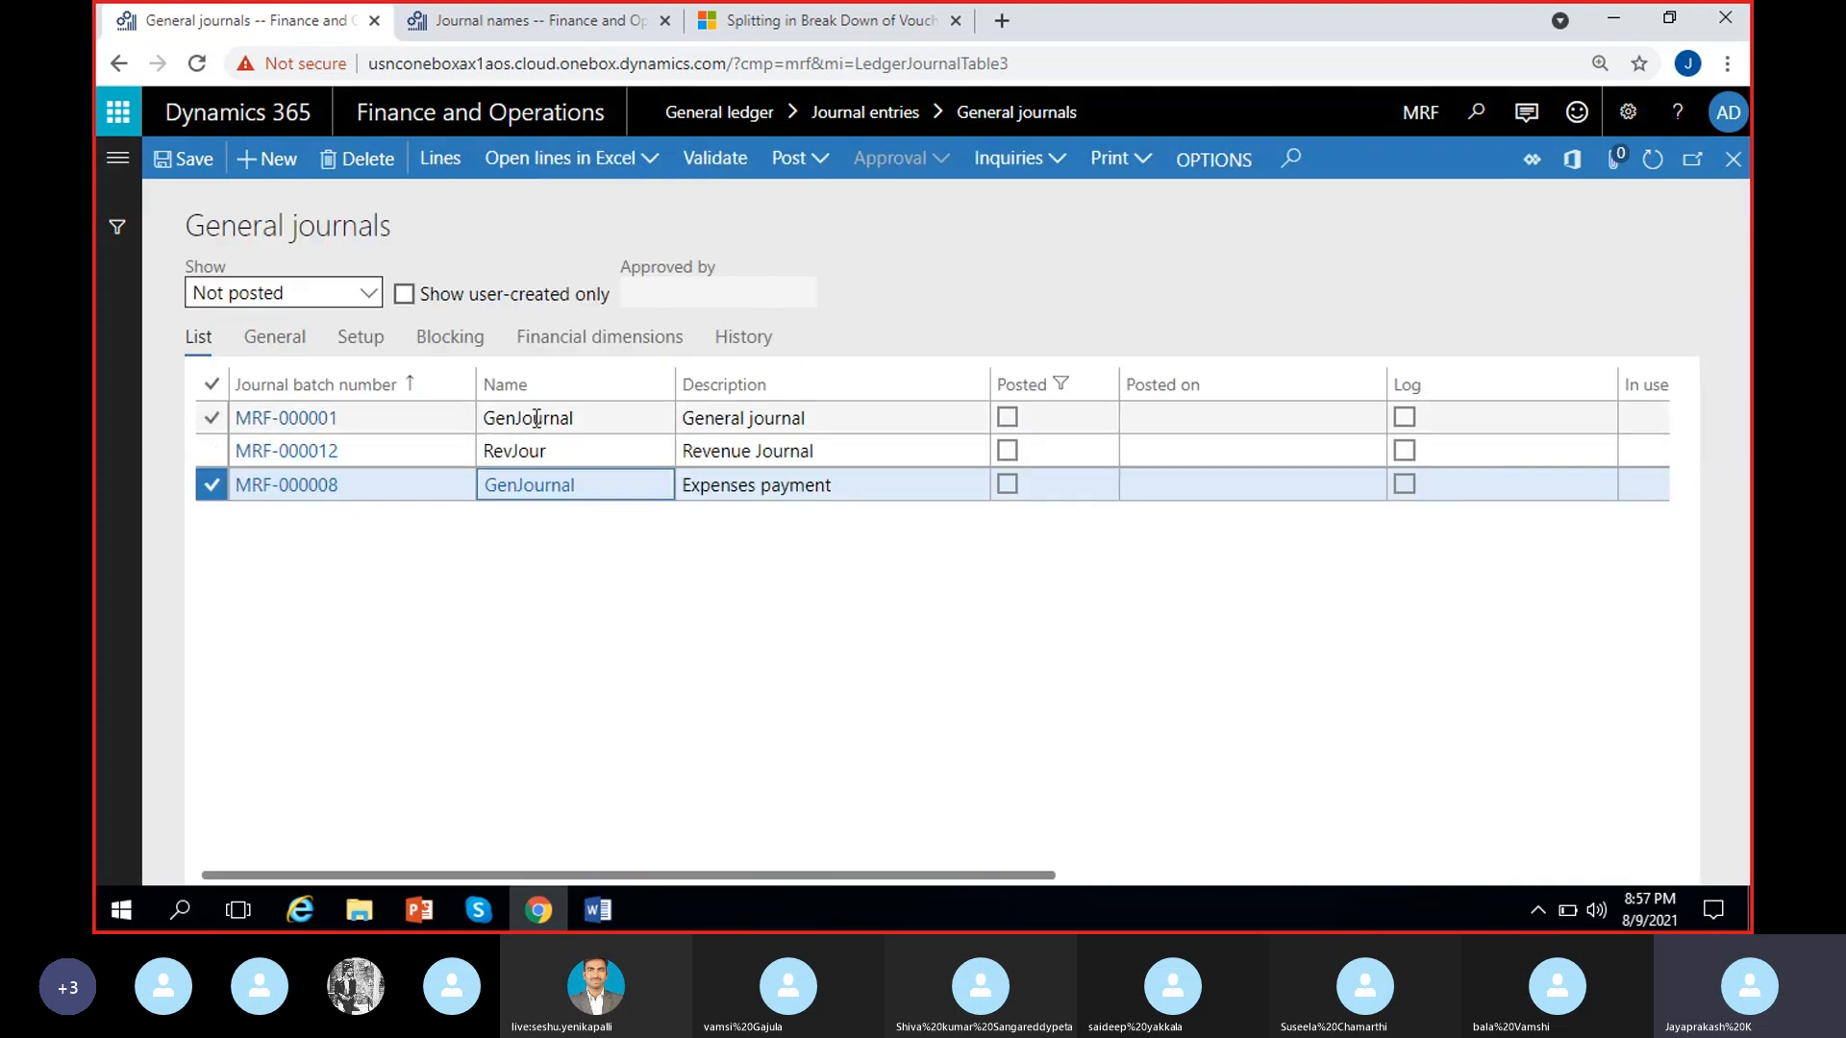
left_click(309, 491)
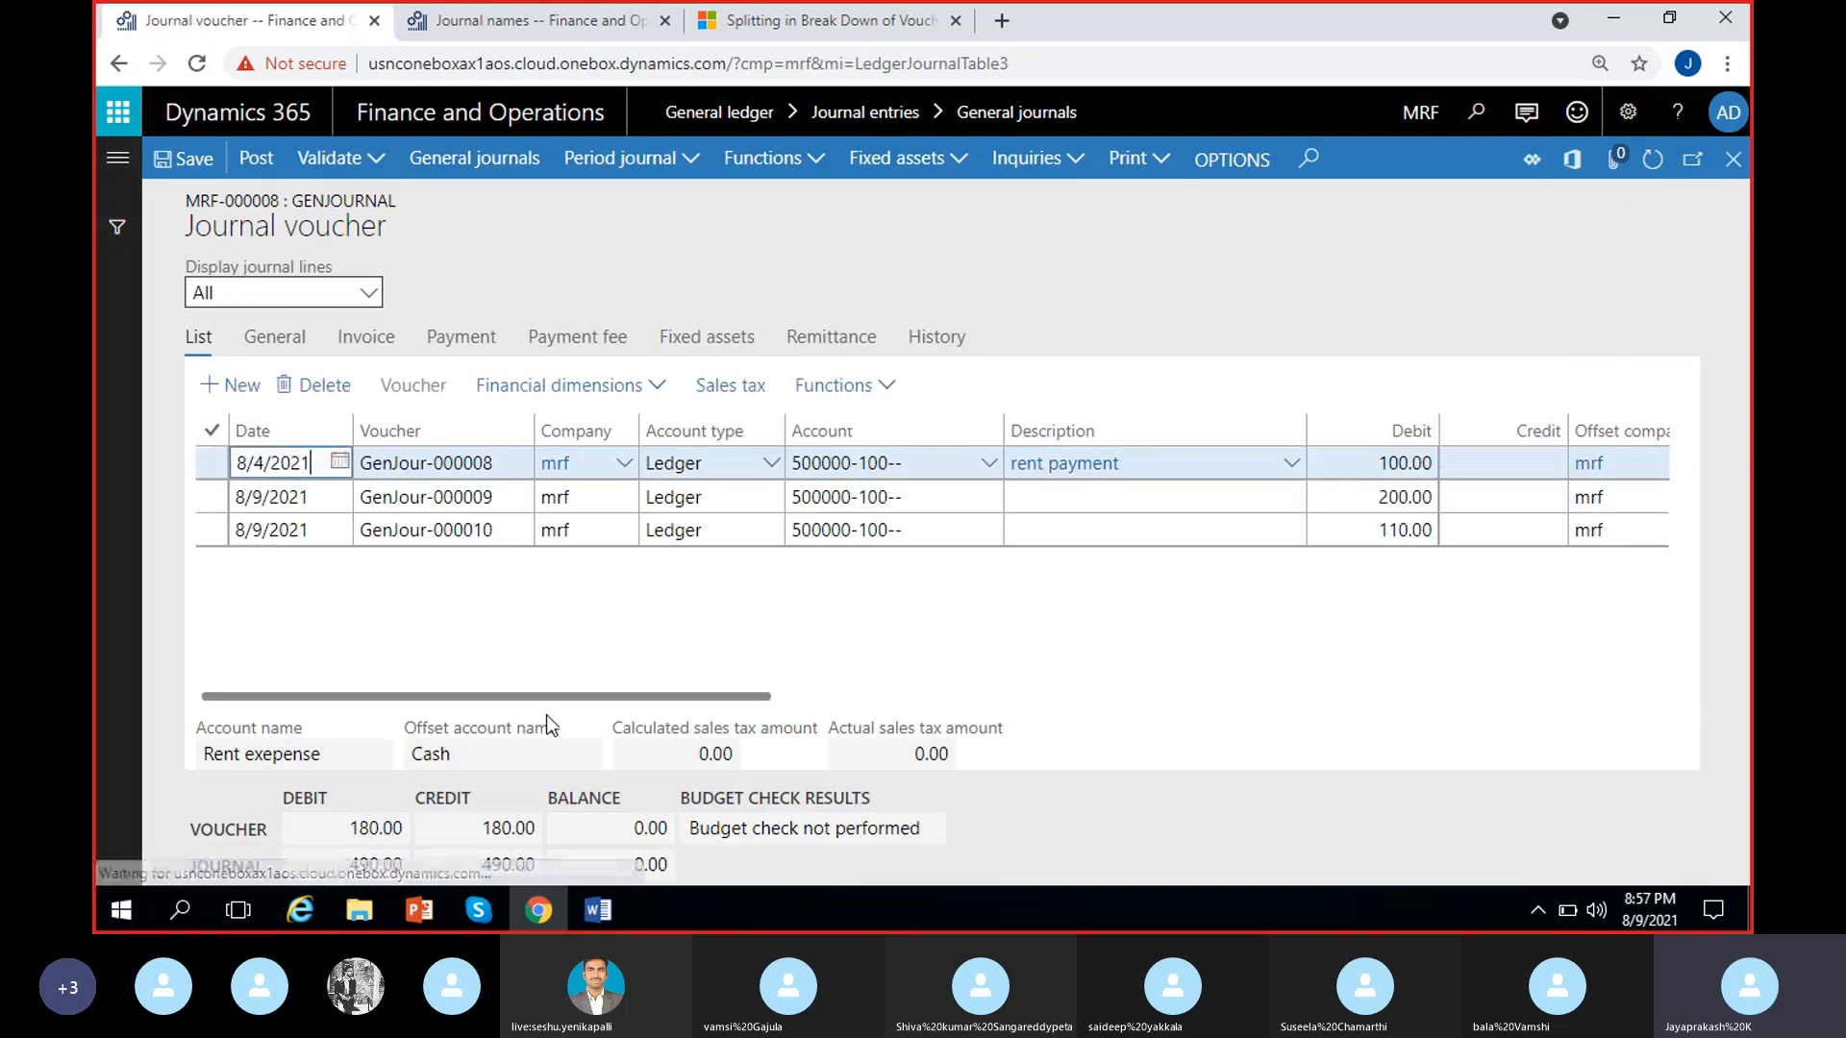
left_click(495, 462)
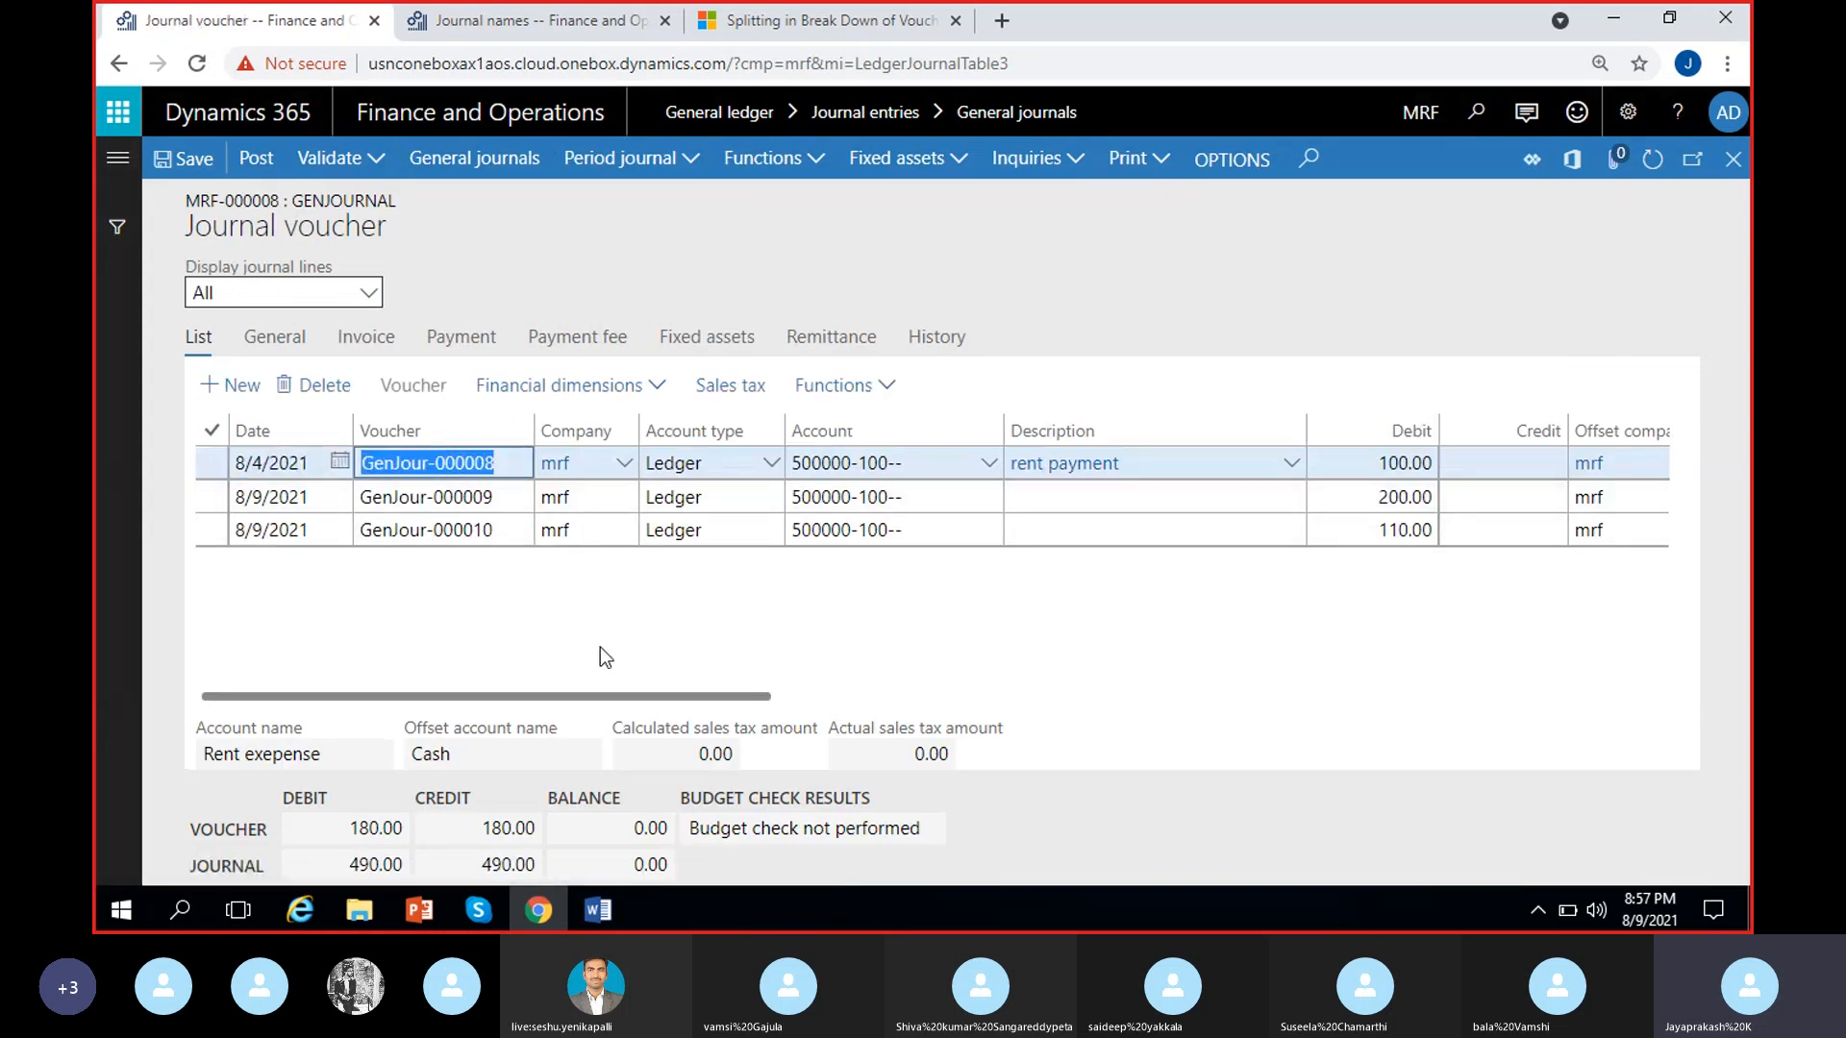
scroll(782, 625, "right", 3)
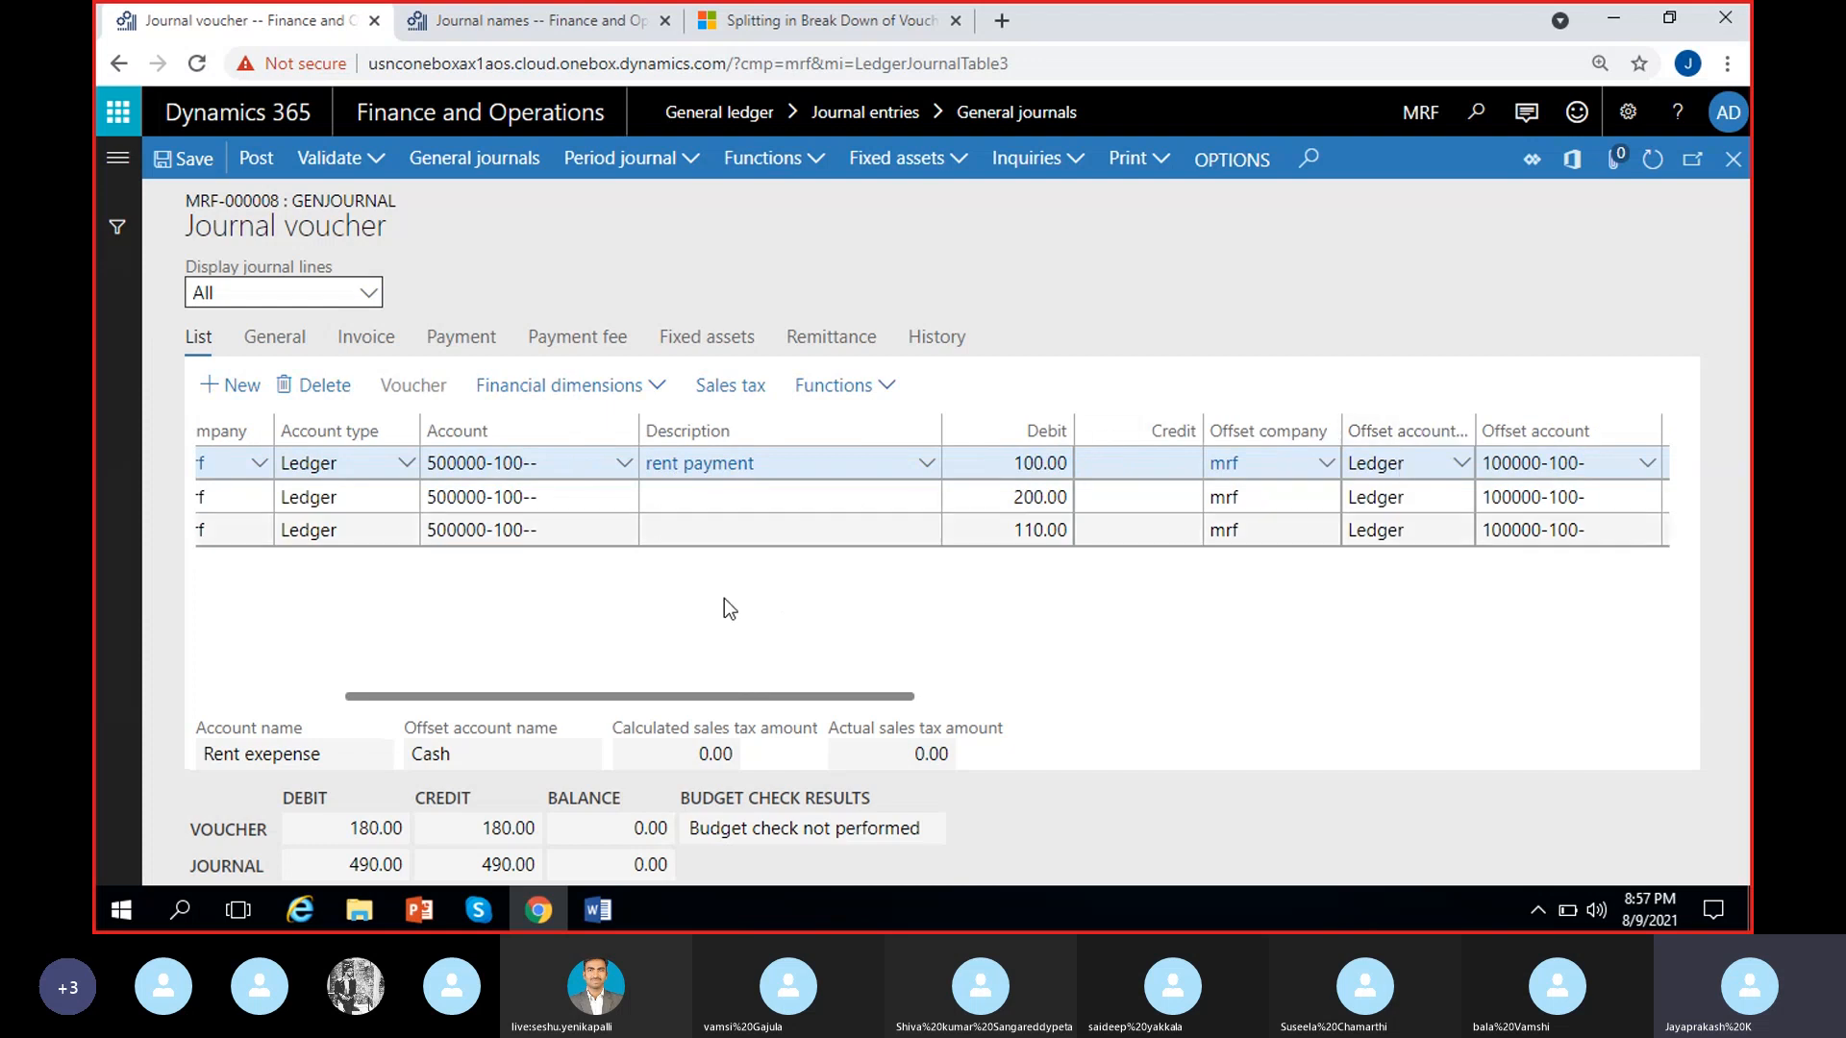
scroll(519, 663, "left", 3)
left_click(510, 496)
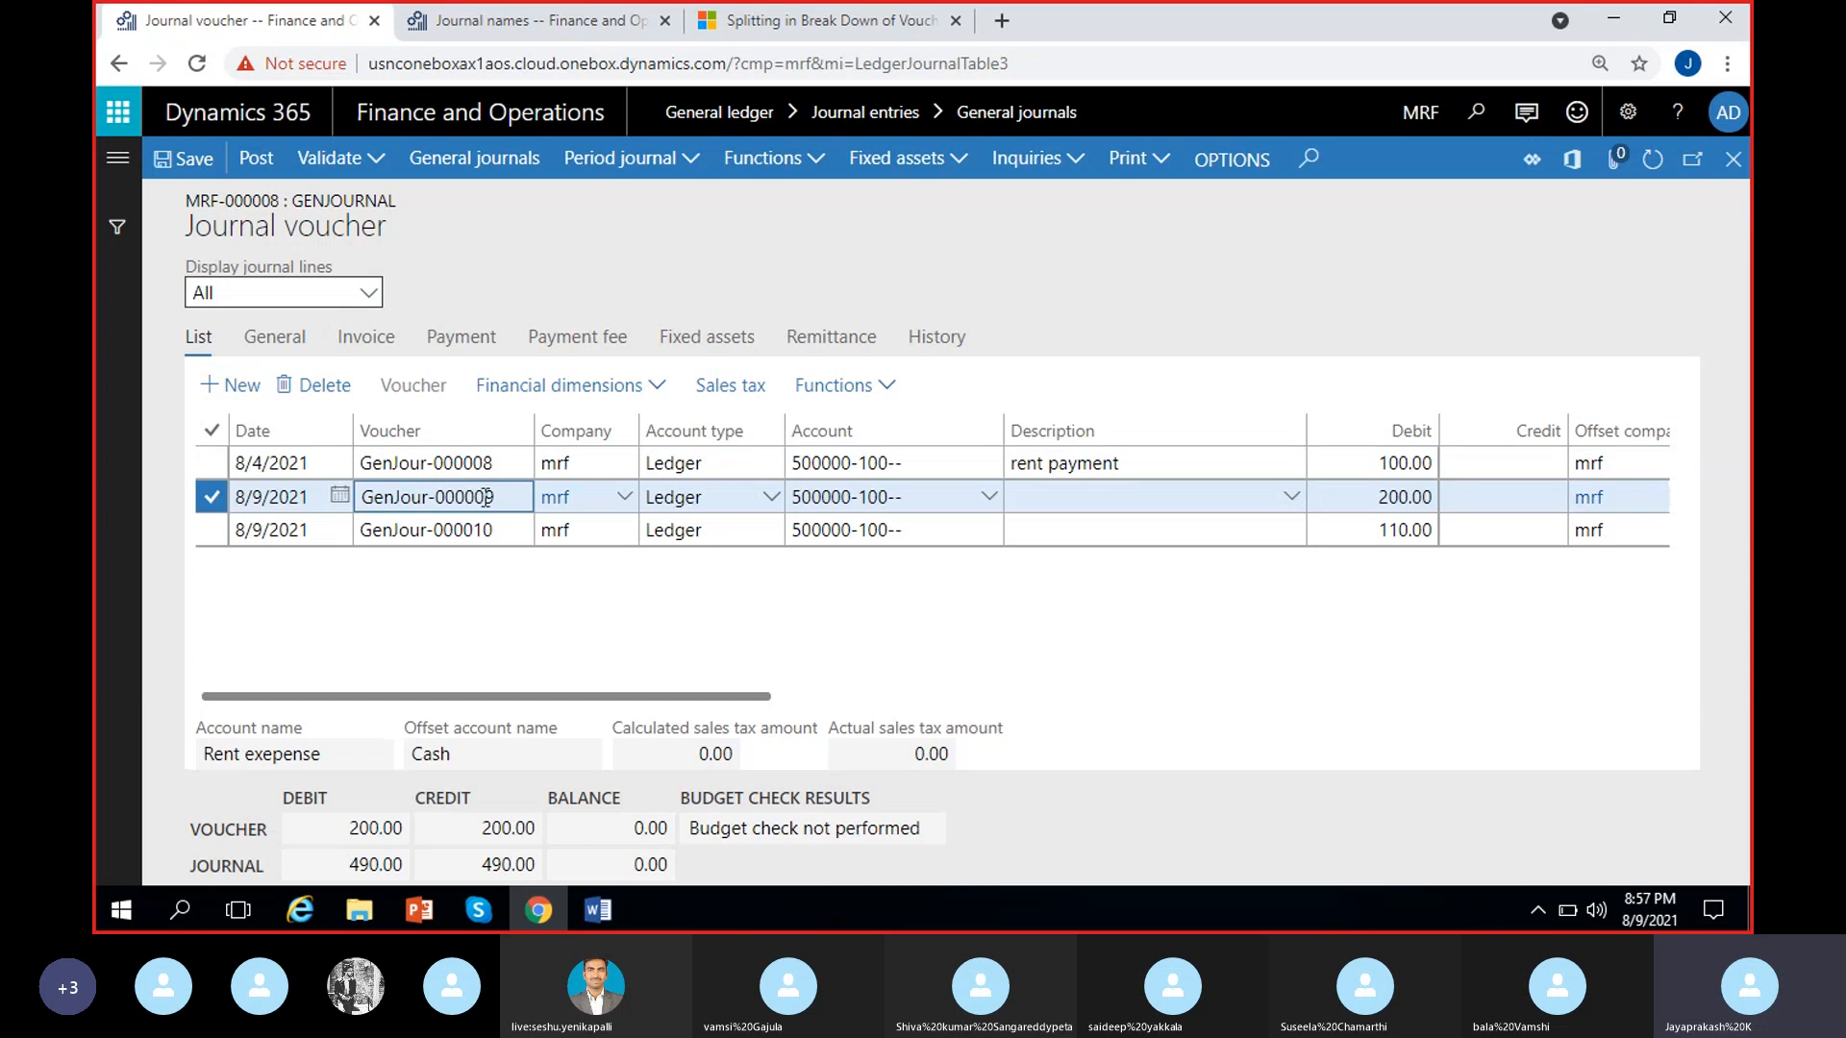
scroll(746, 602, "right", 3)
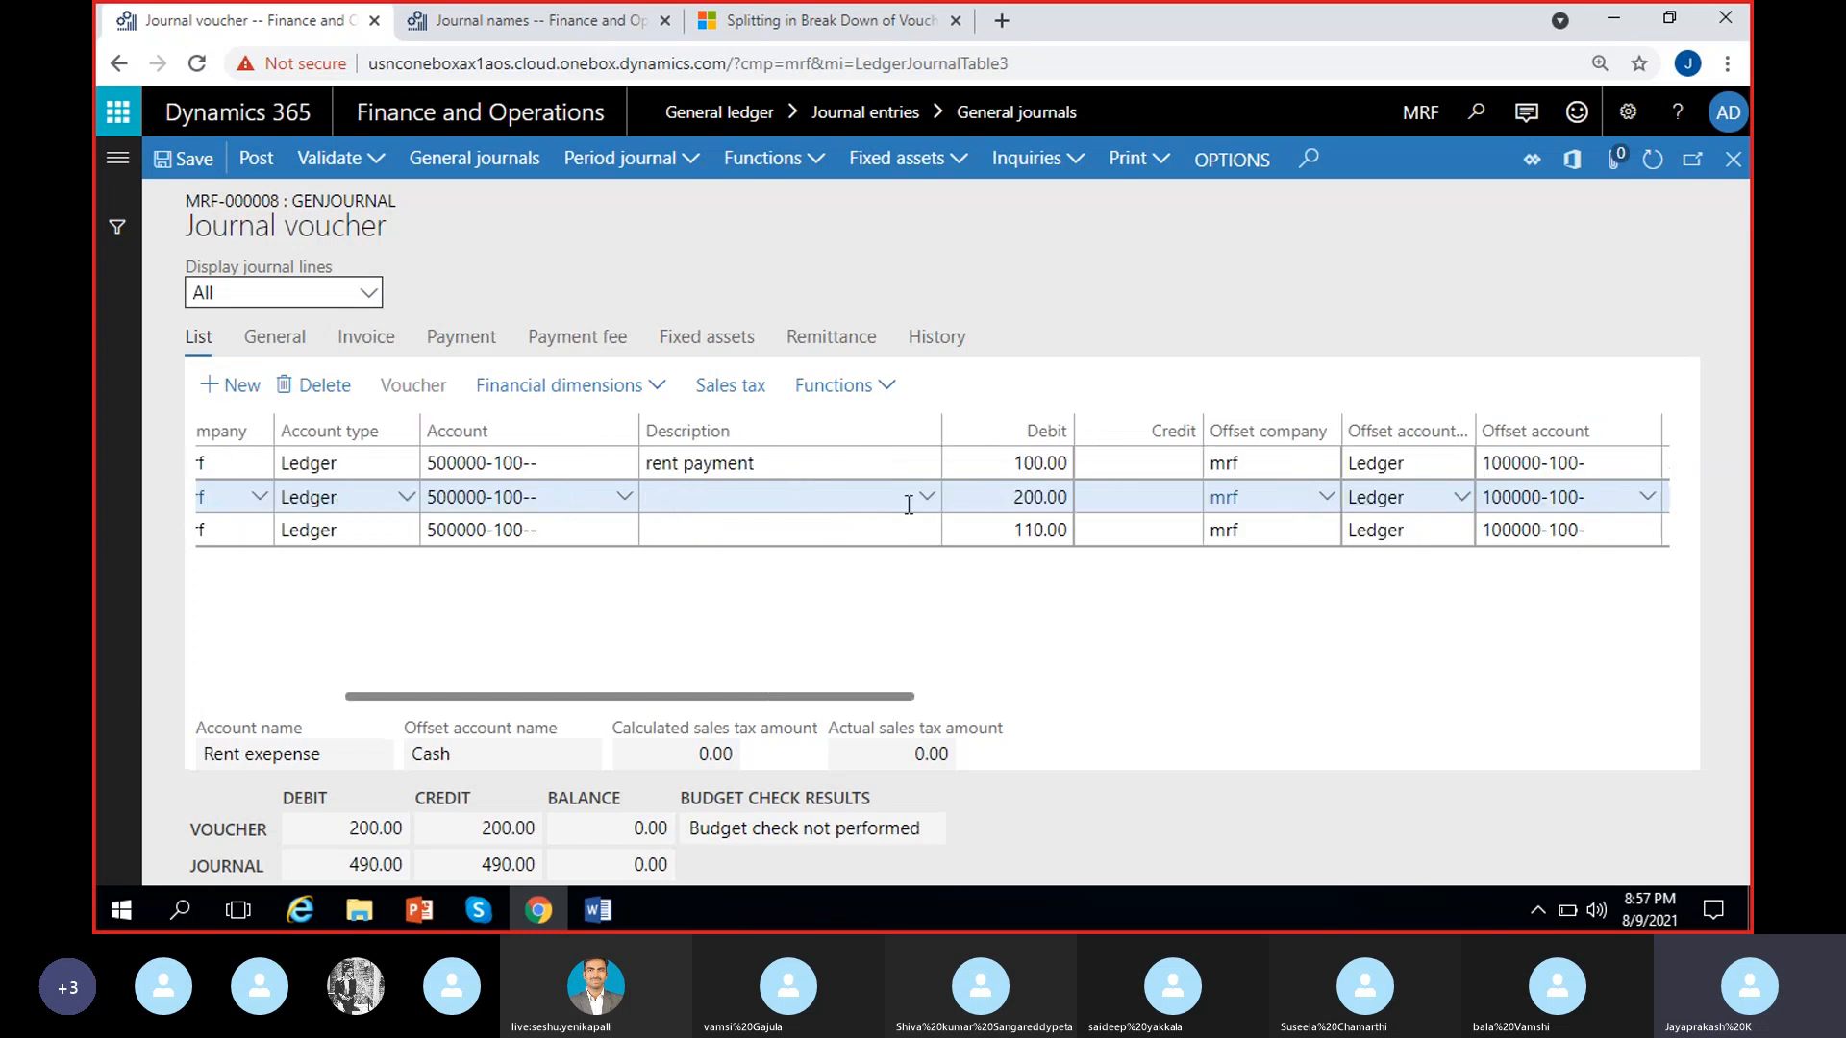
scroll(1091, 538, "left", 3)
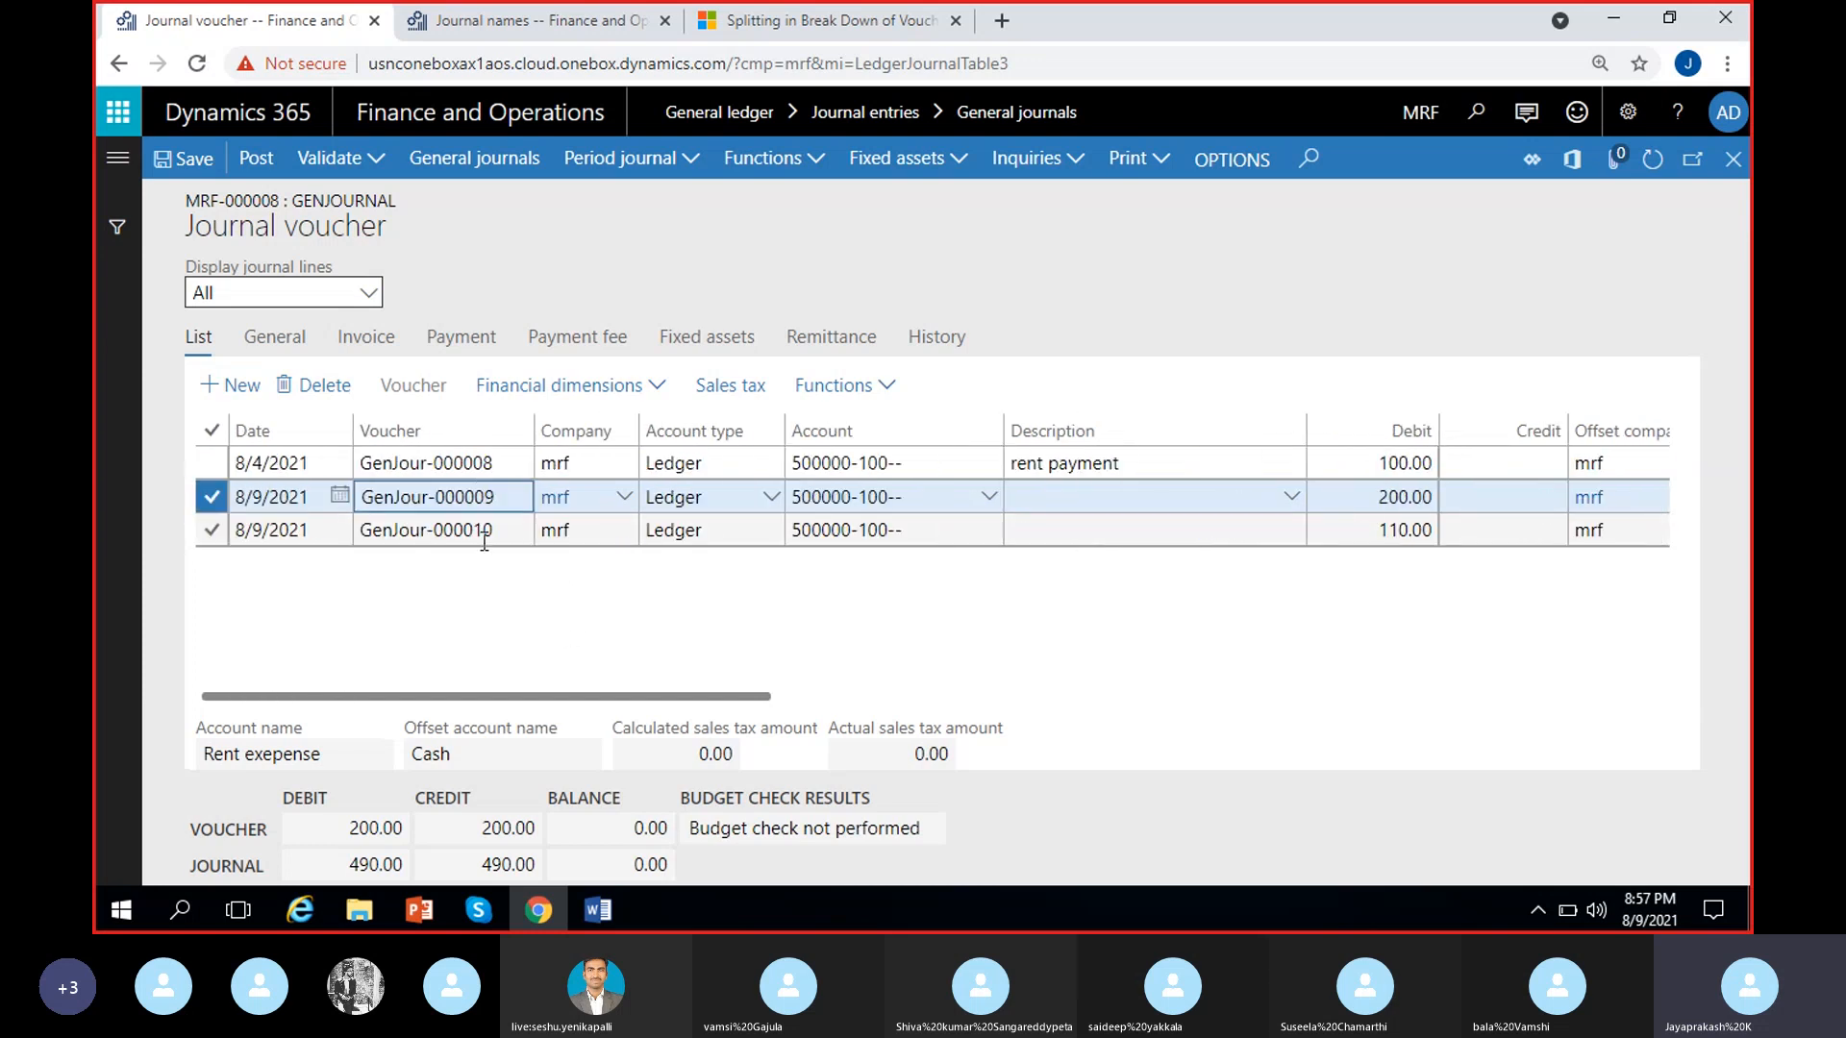
left_click(495, 536)
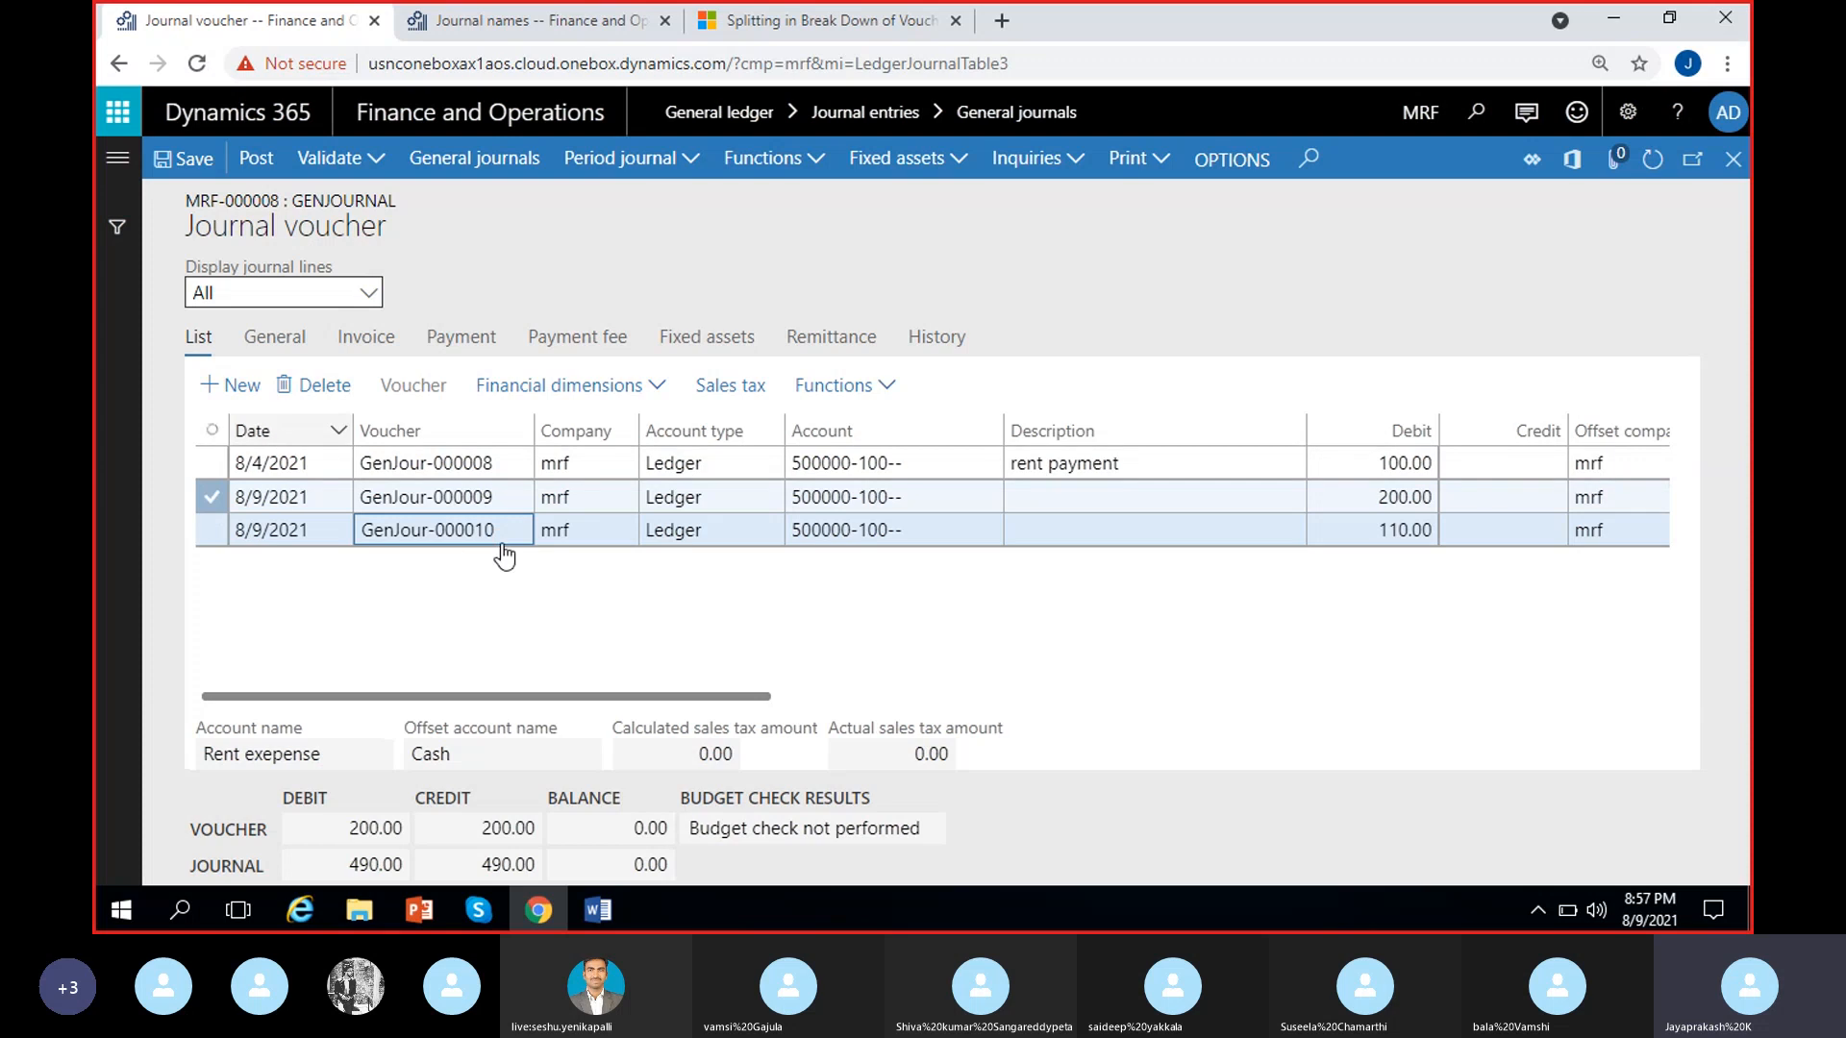
scroll(596, 565, "right", 1)
scroll(690, 592, "right", 2)
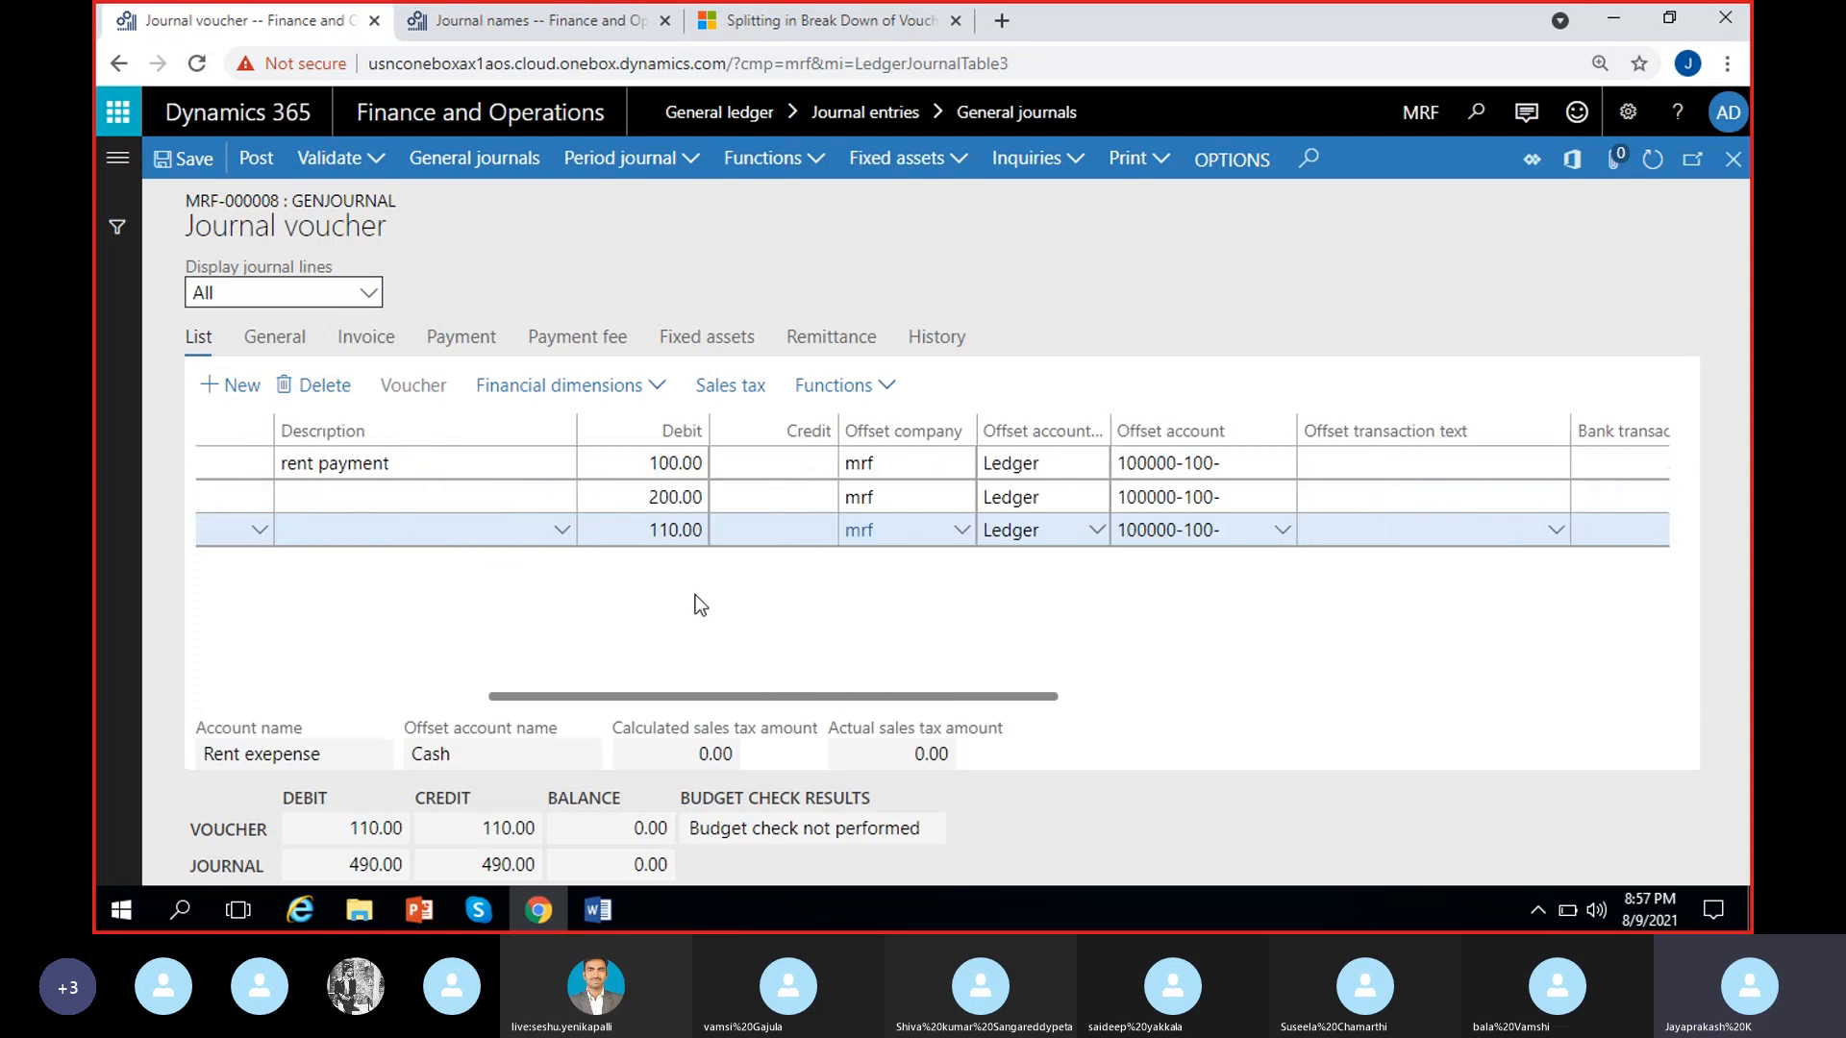
scroll(671, 614, "left", 3)
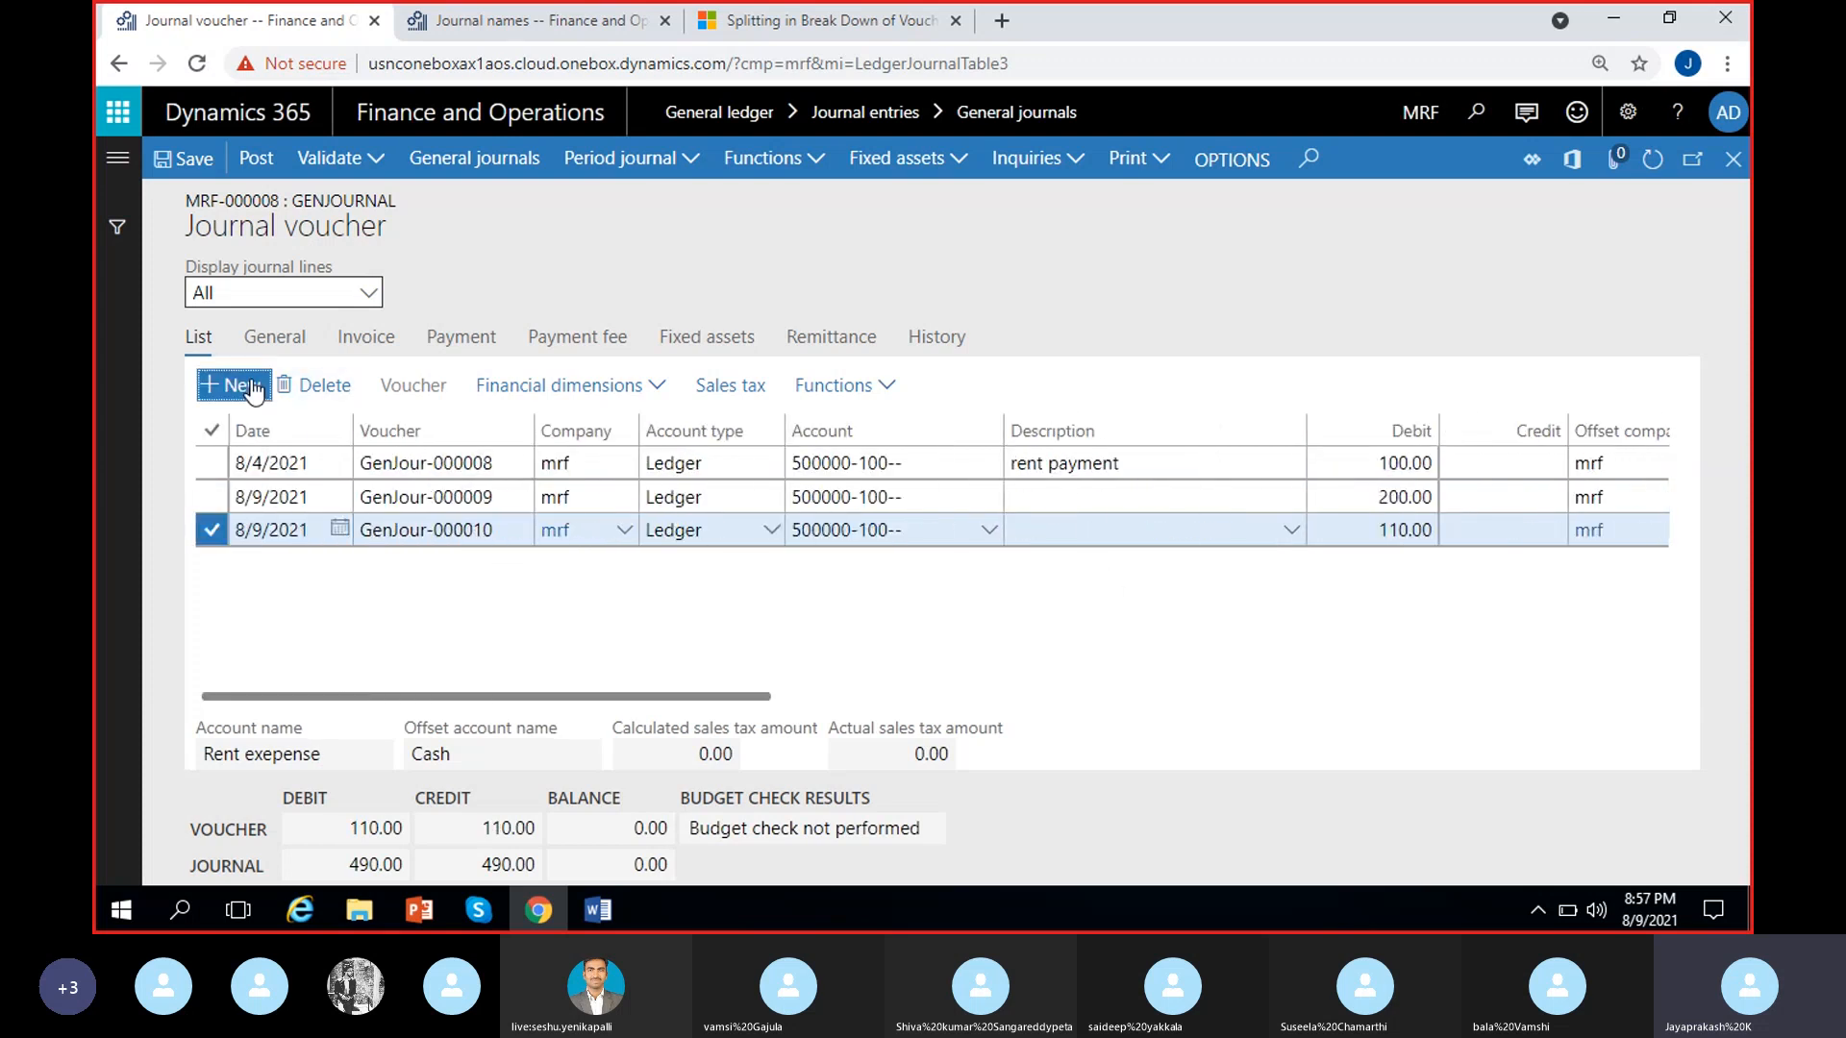
Add a blank line to journal MRF-000008, check its voucher number and leave the journal lines
key("alt+n")
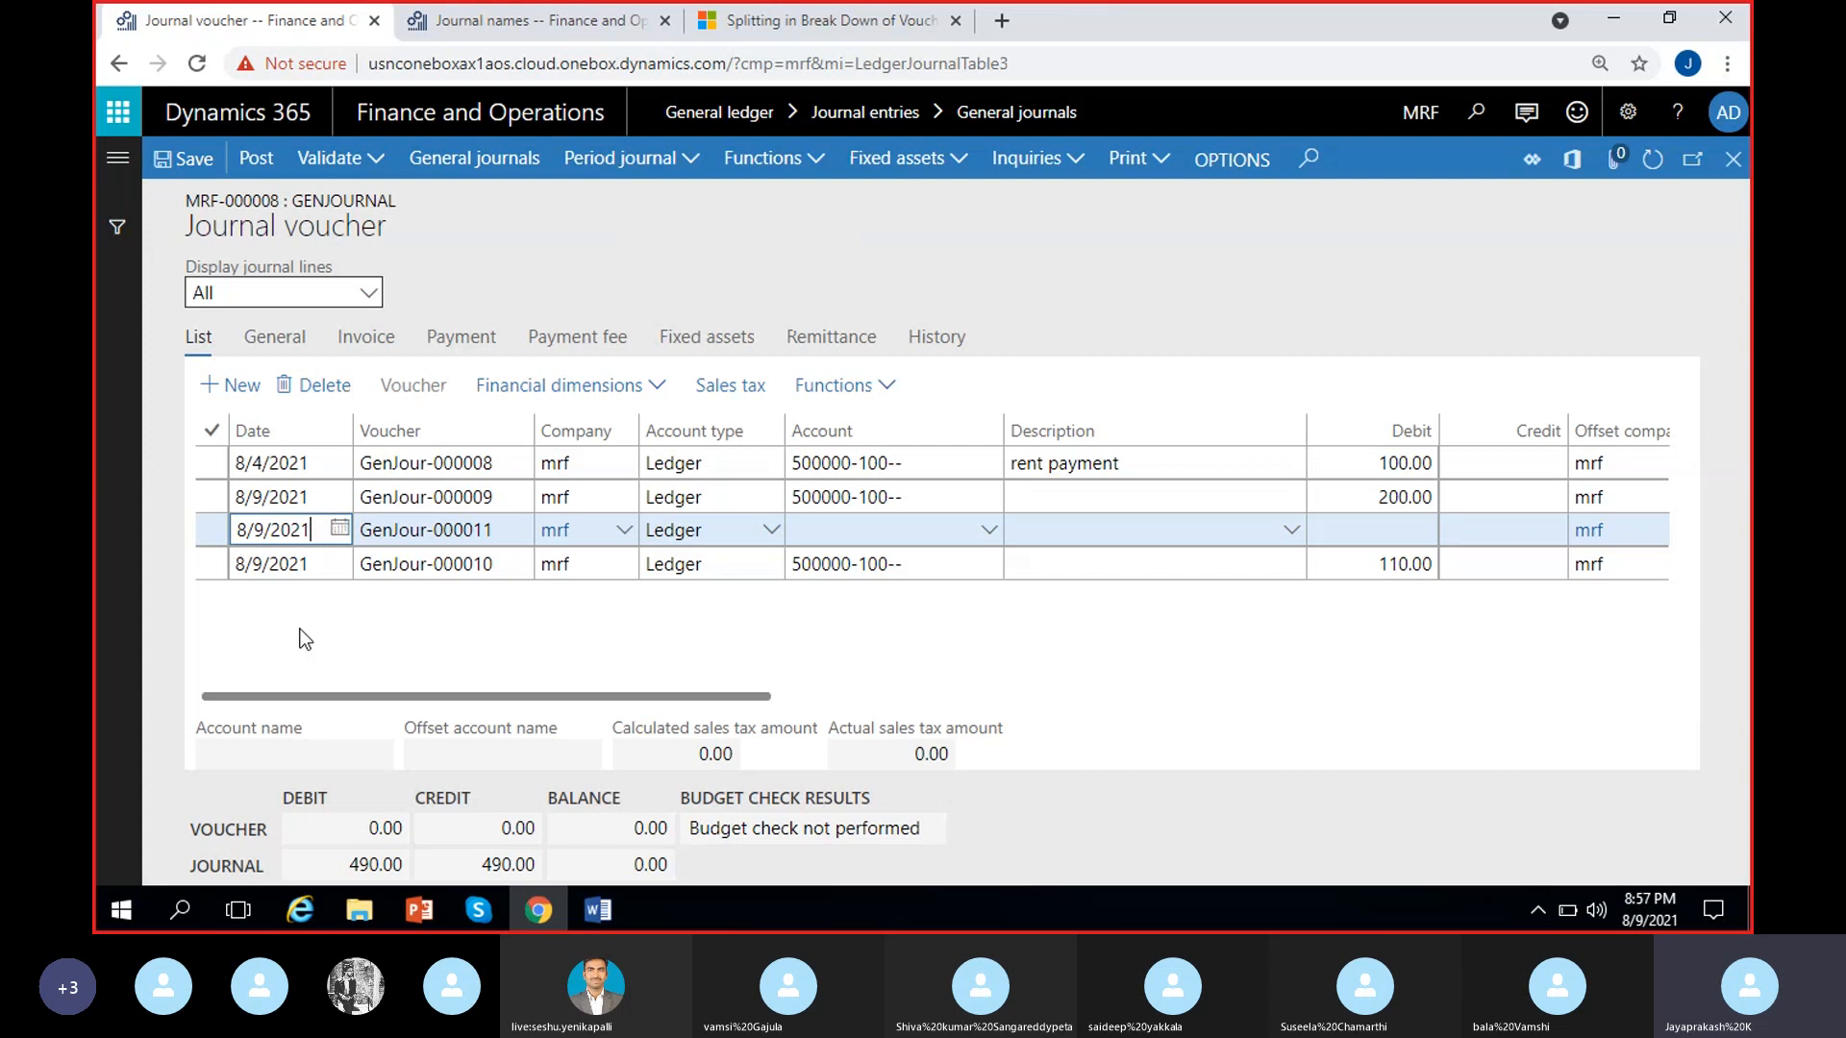
left_click(506, 529)
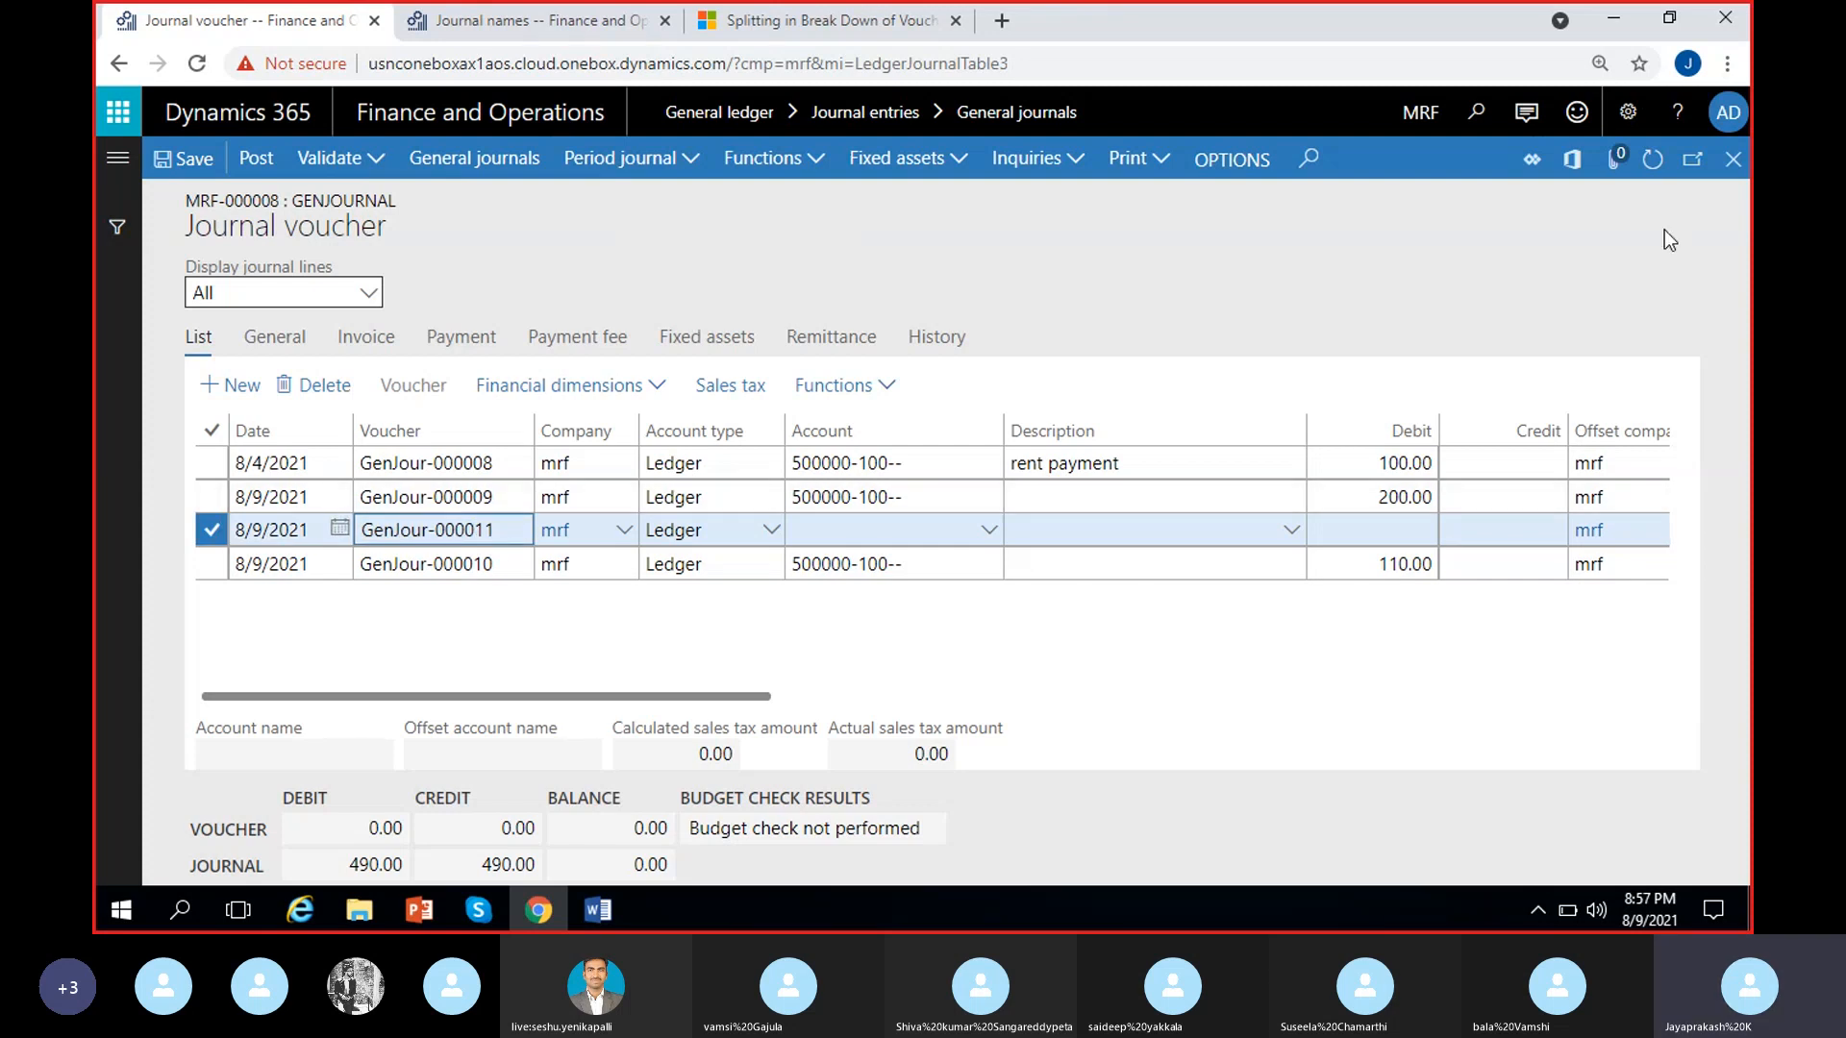
left_click(1737, 167)
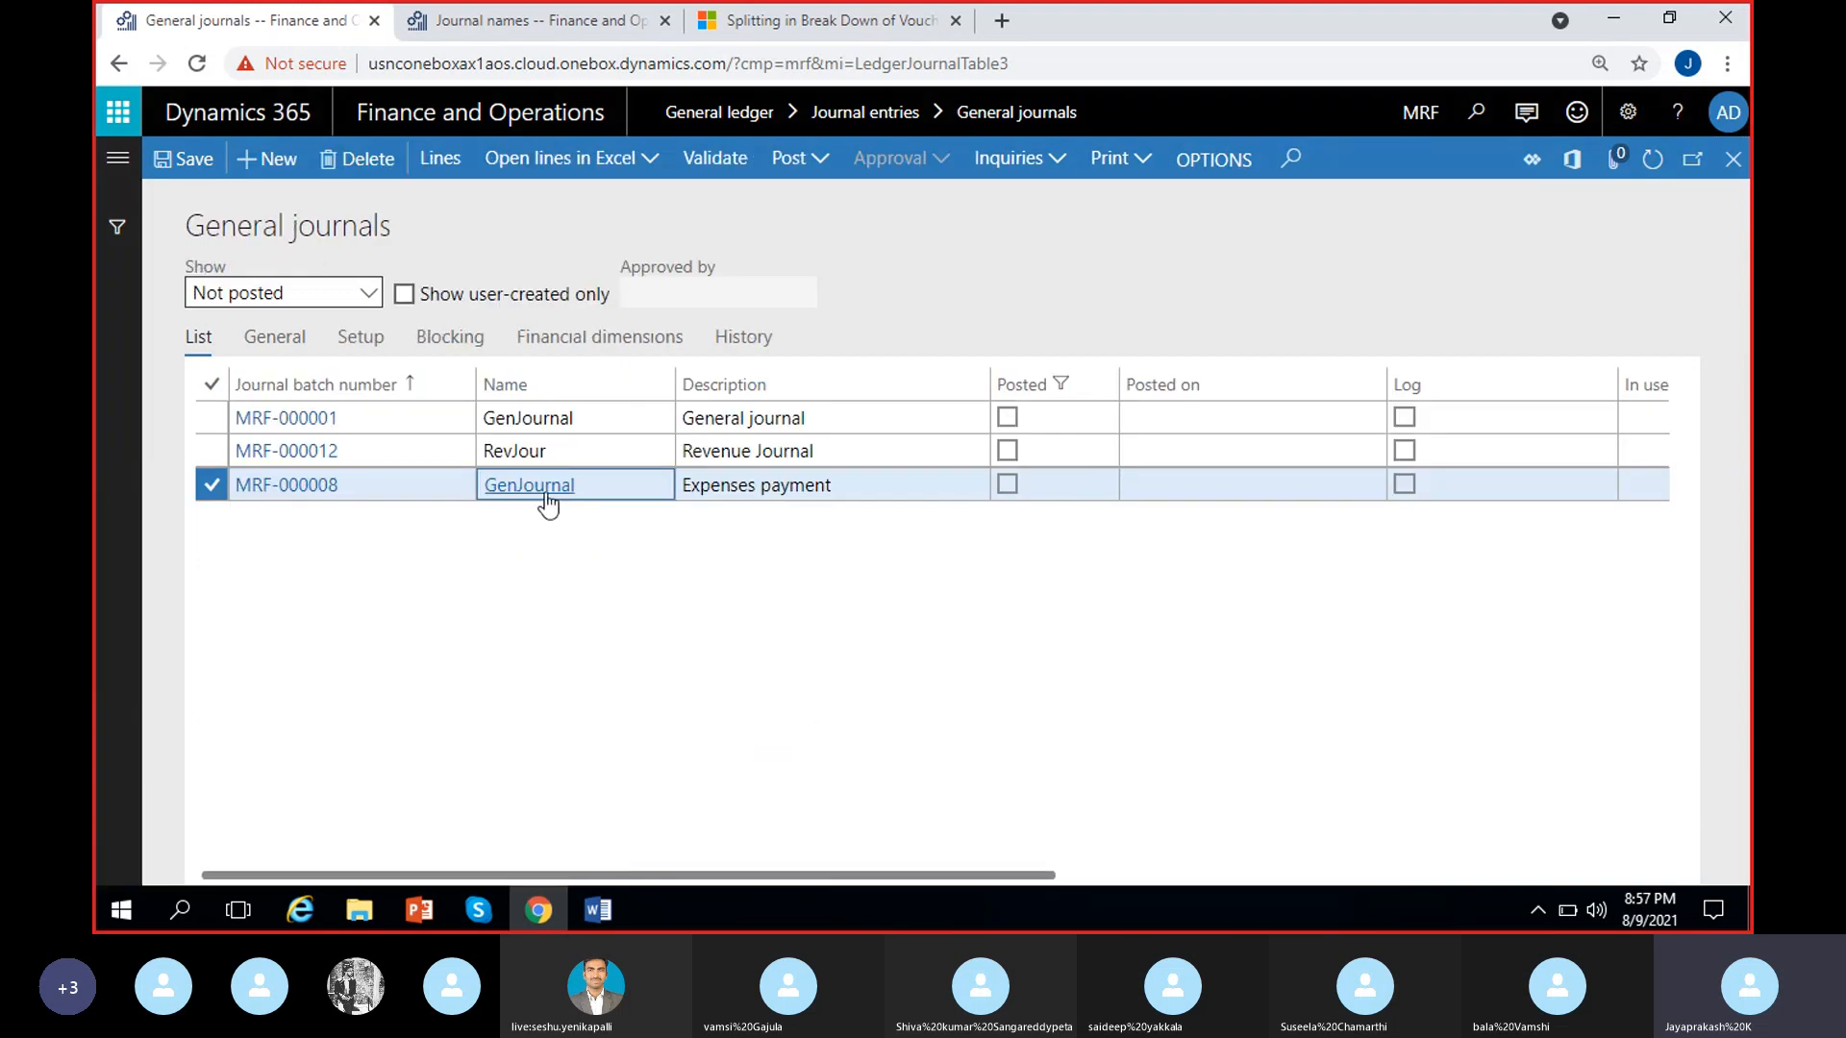
Set New voucher to One voucher number only in the GenJournal setup and return to the general journals list
left_click(545, 490)
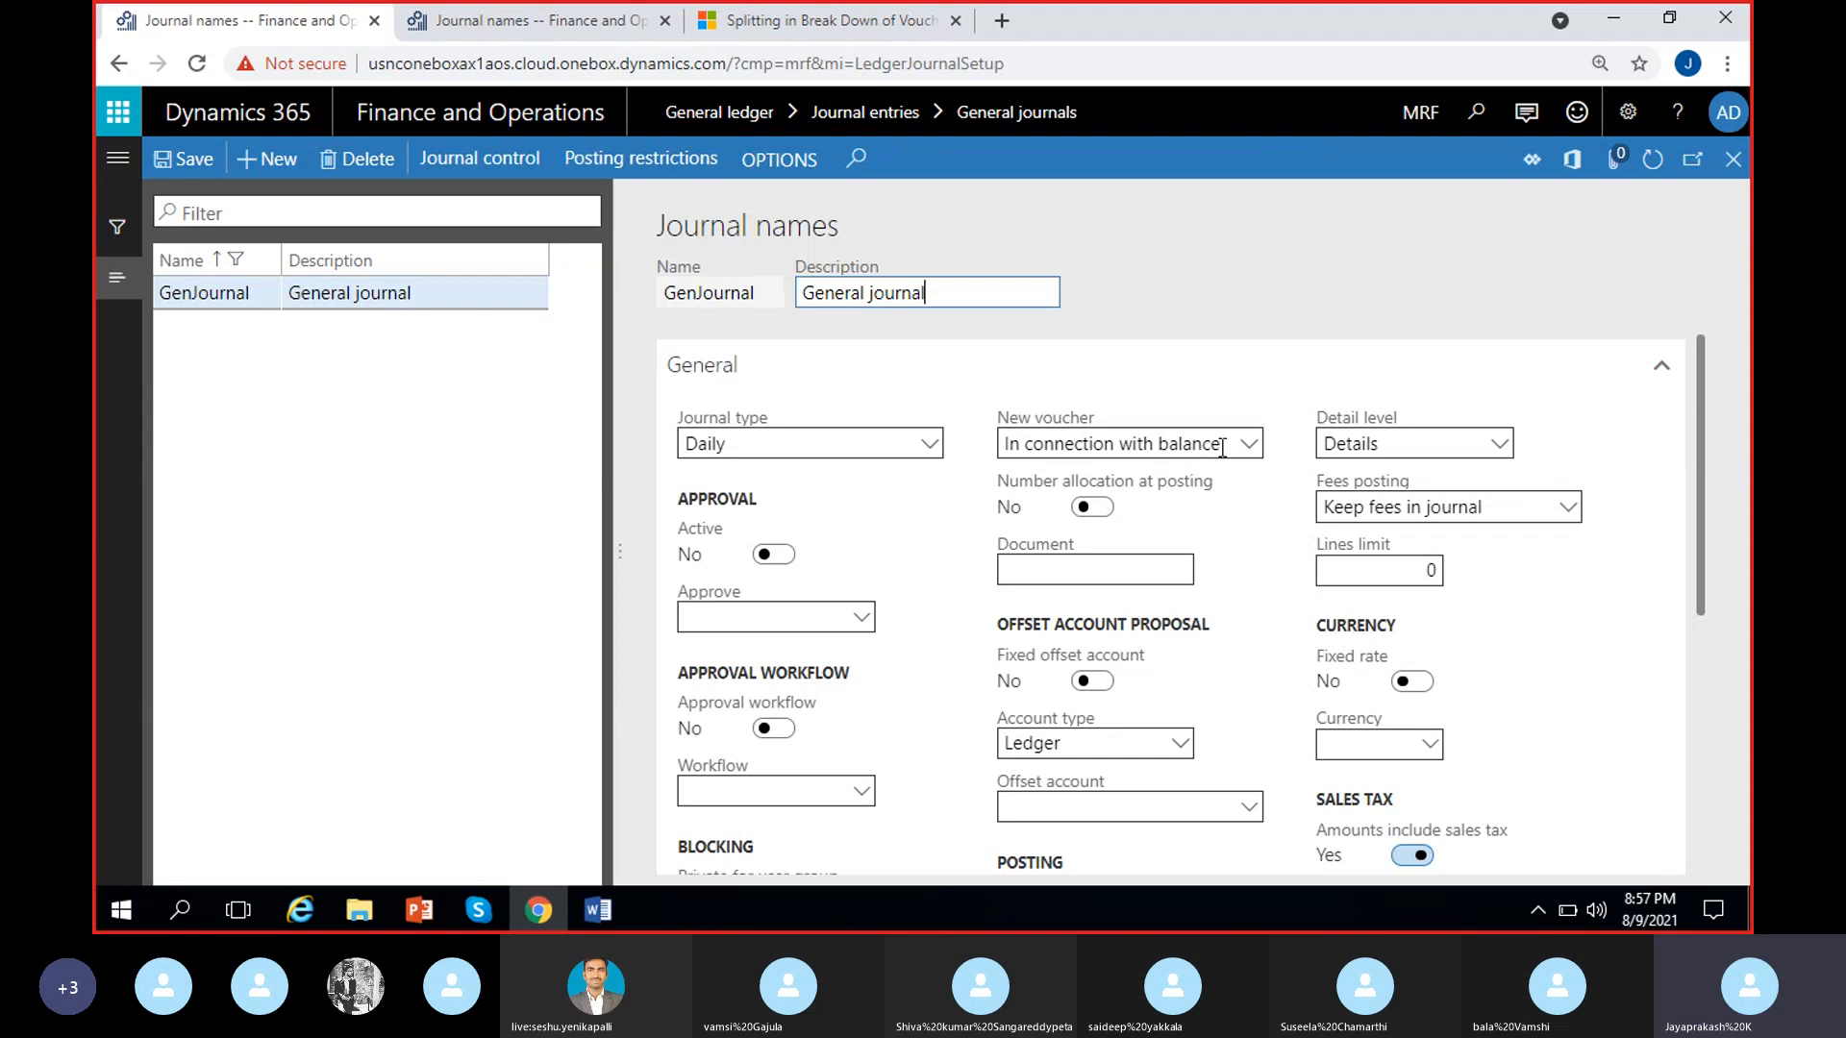
left_click(1250, 447)
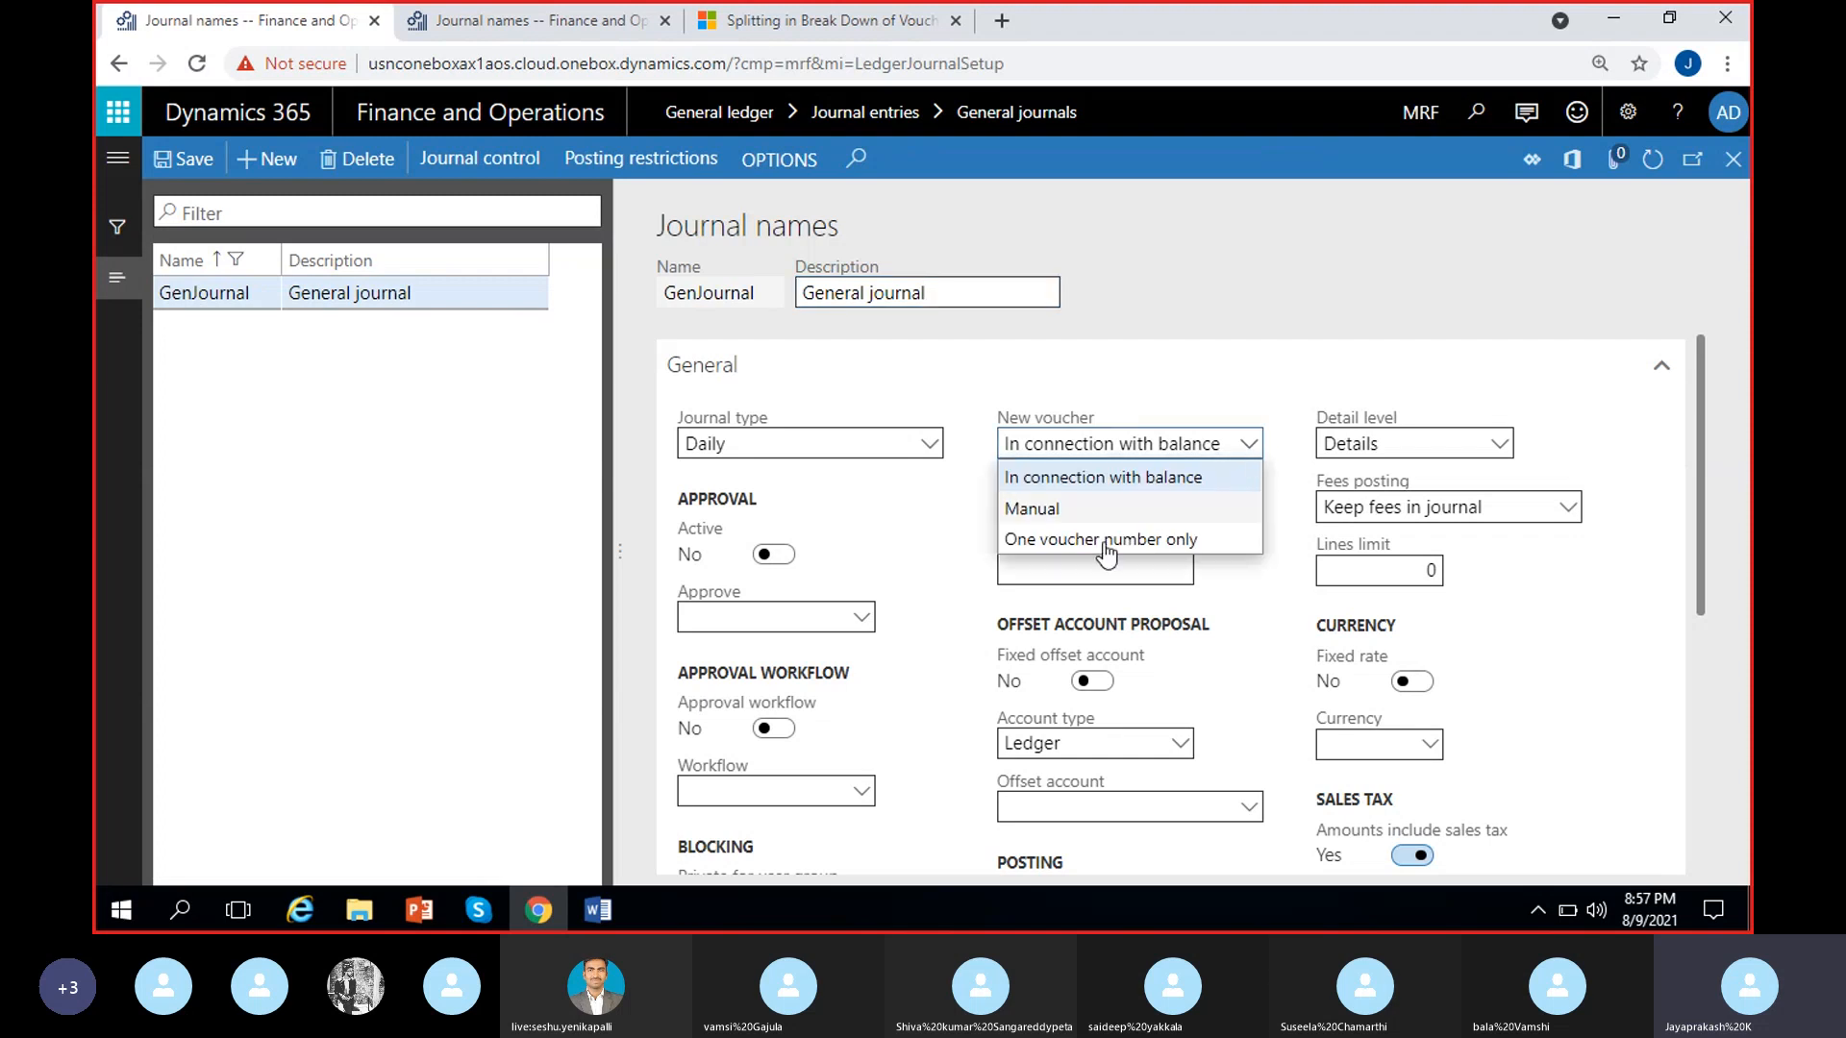
left_click(1115, 550)
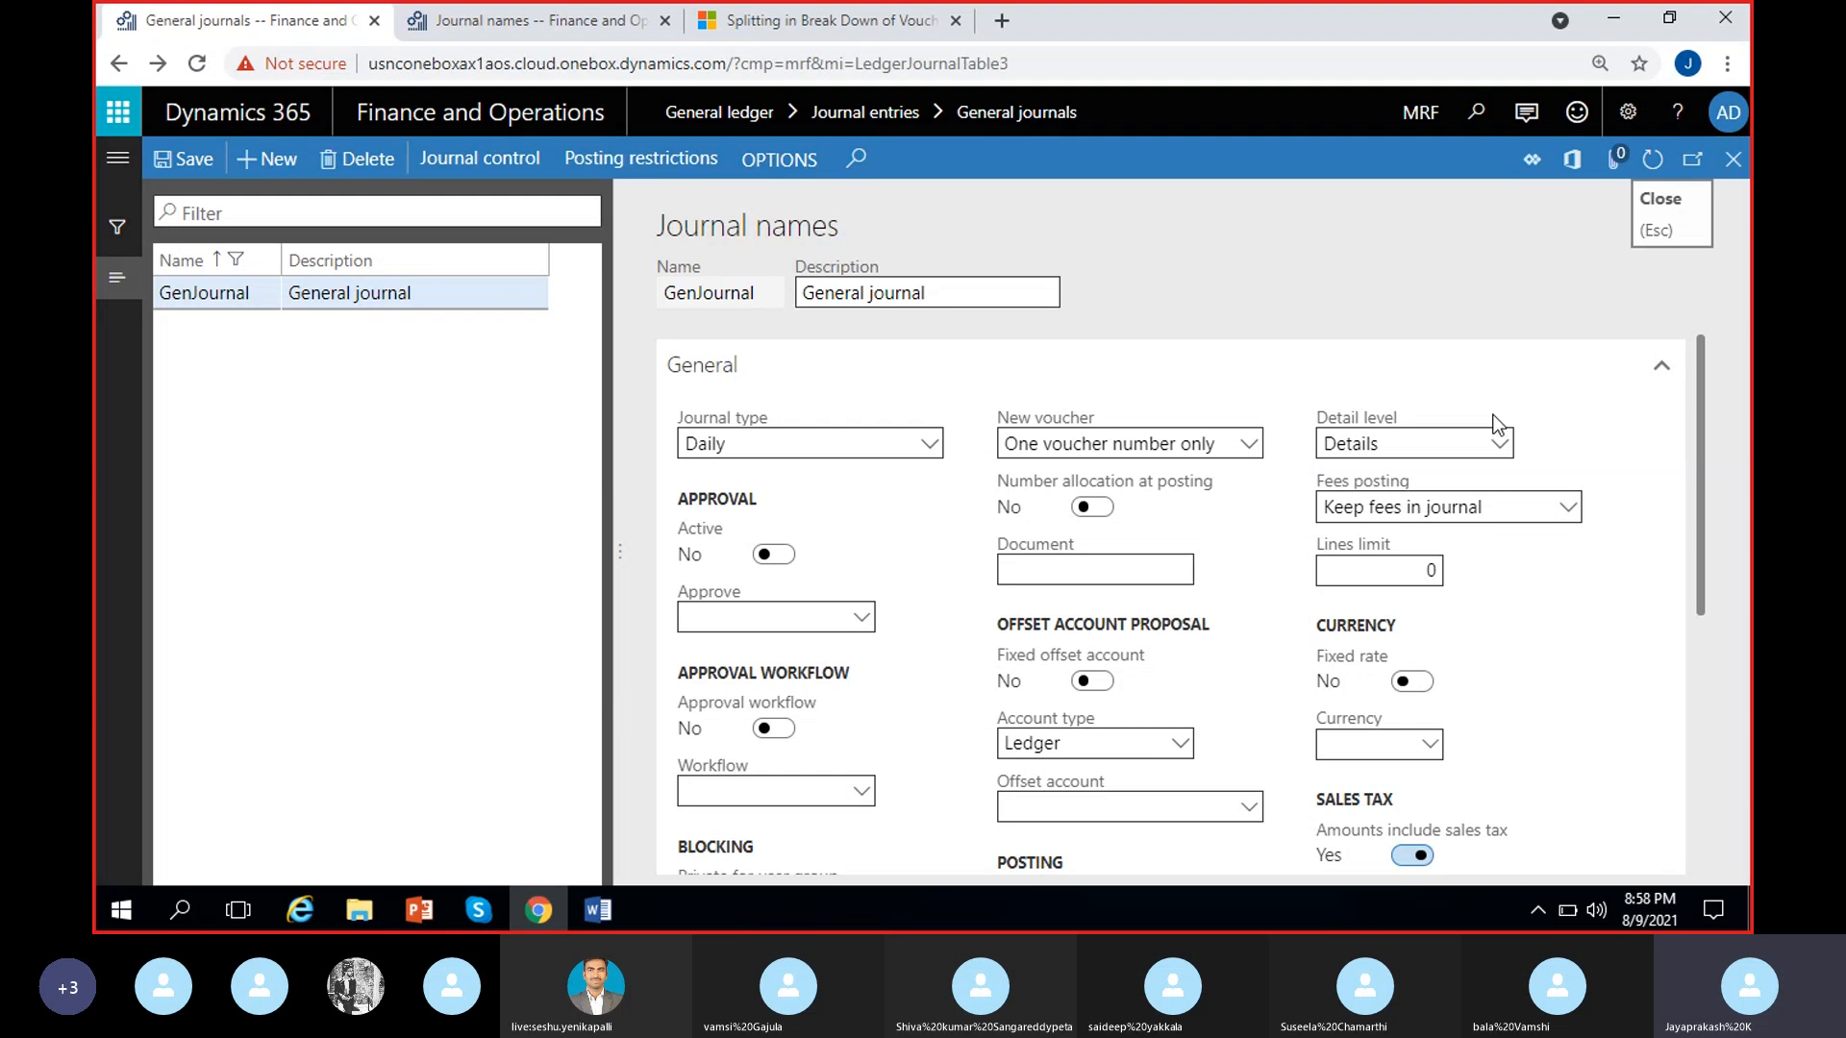
left_click(1733, 158)
Add another new general journal with the journal name GenJournal
left_click(274, 162)
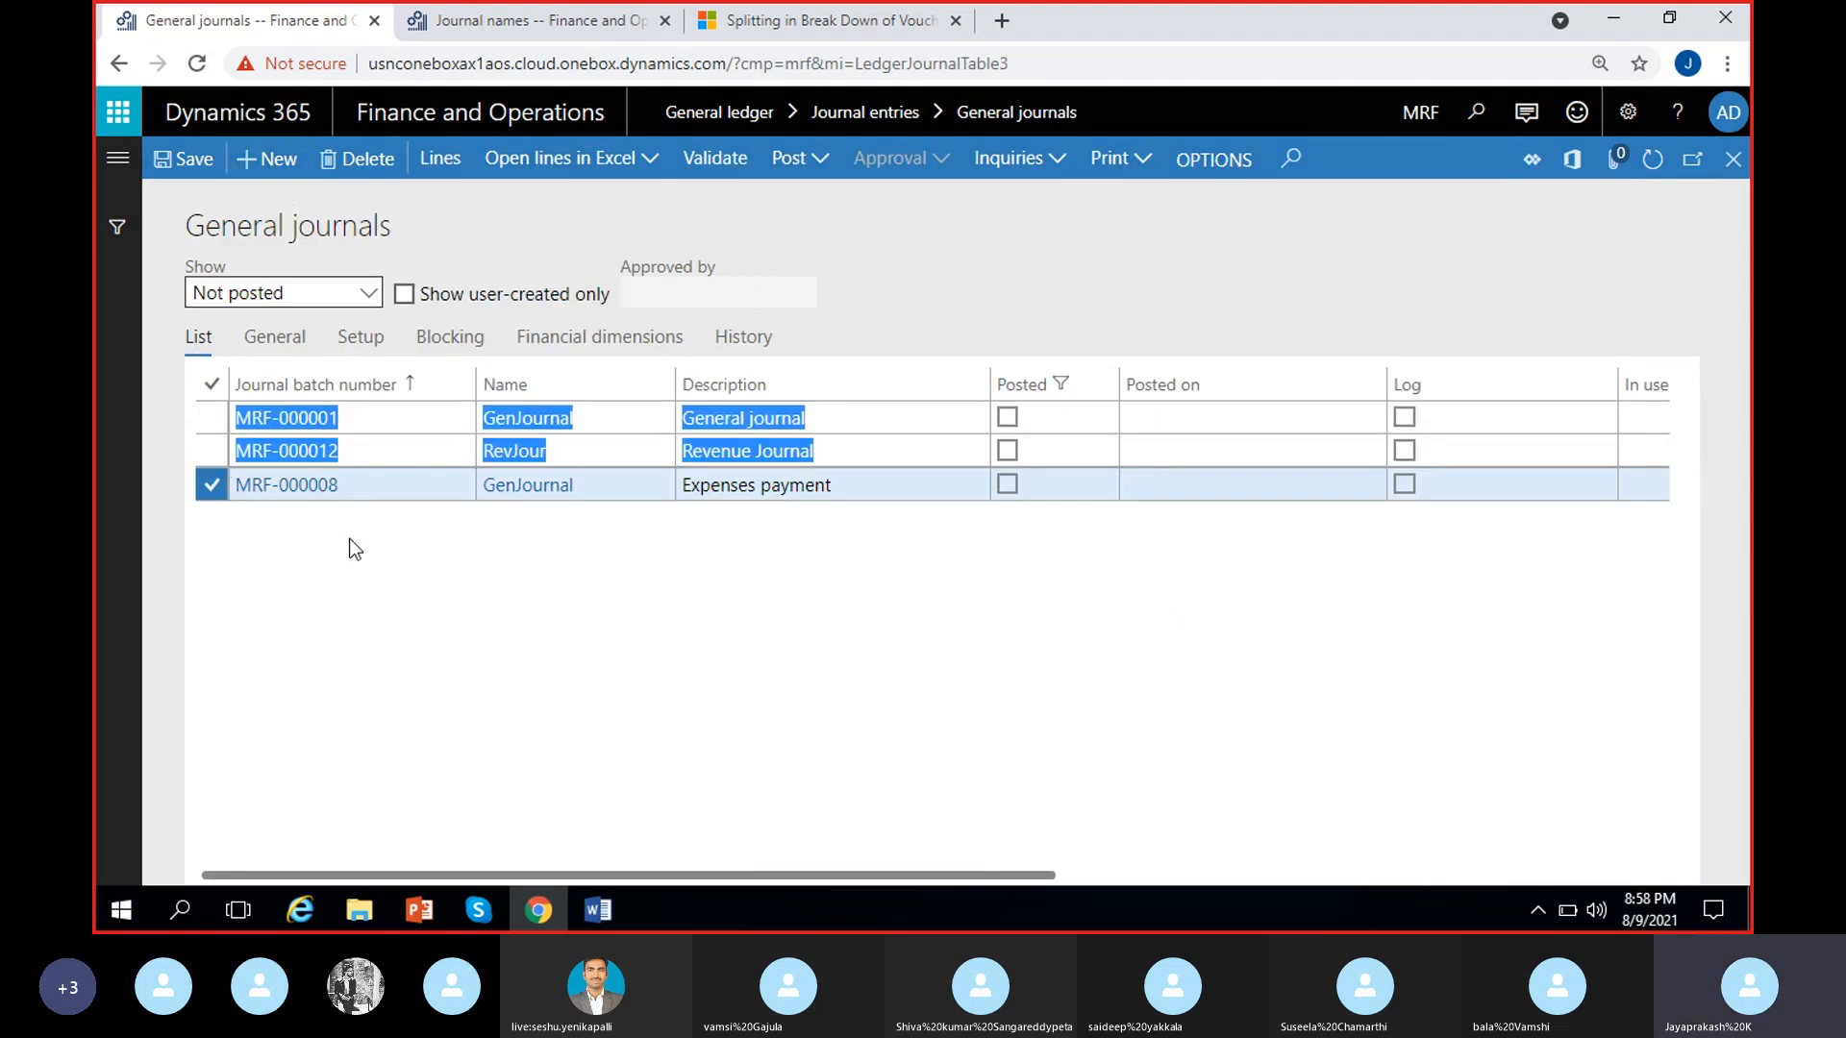
left_click(659, 485)
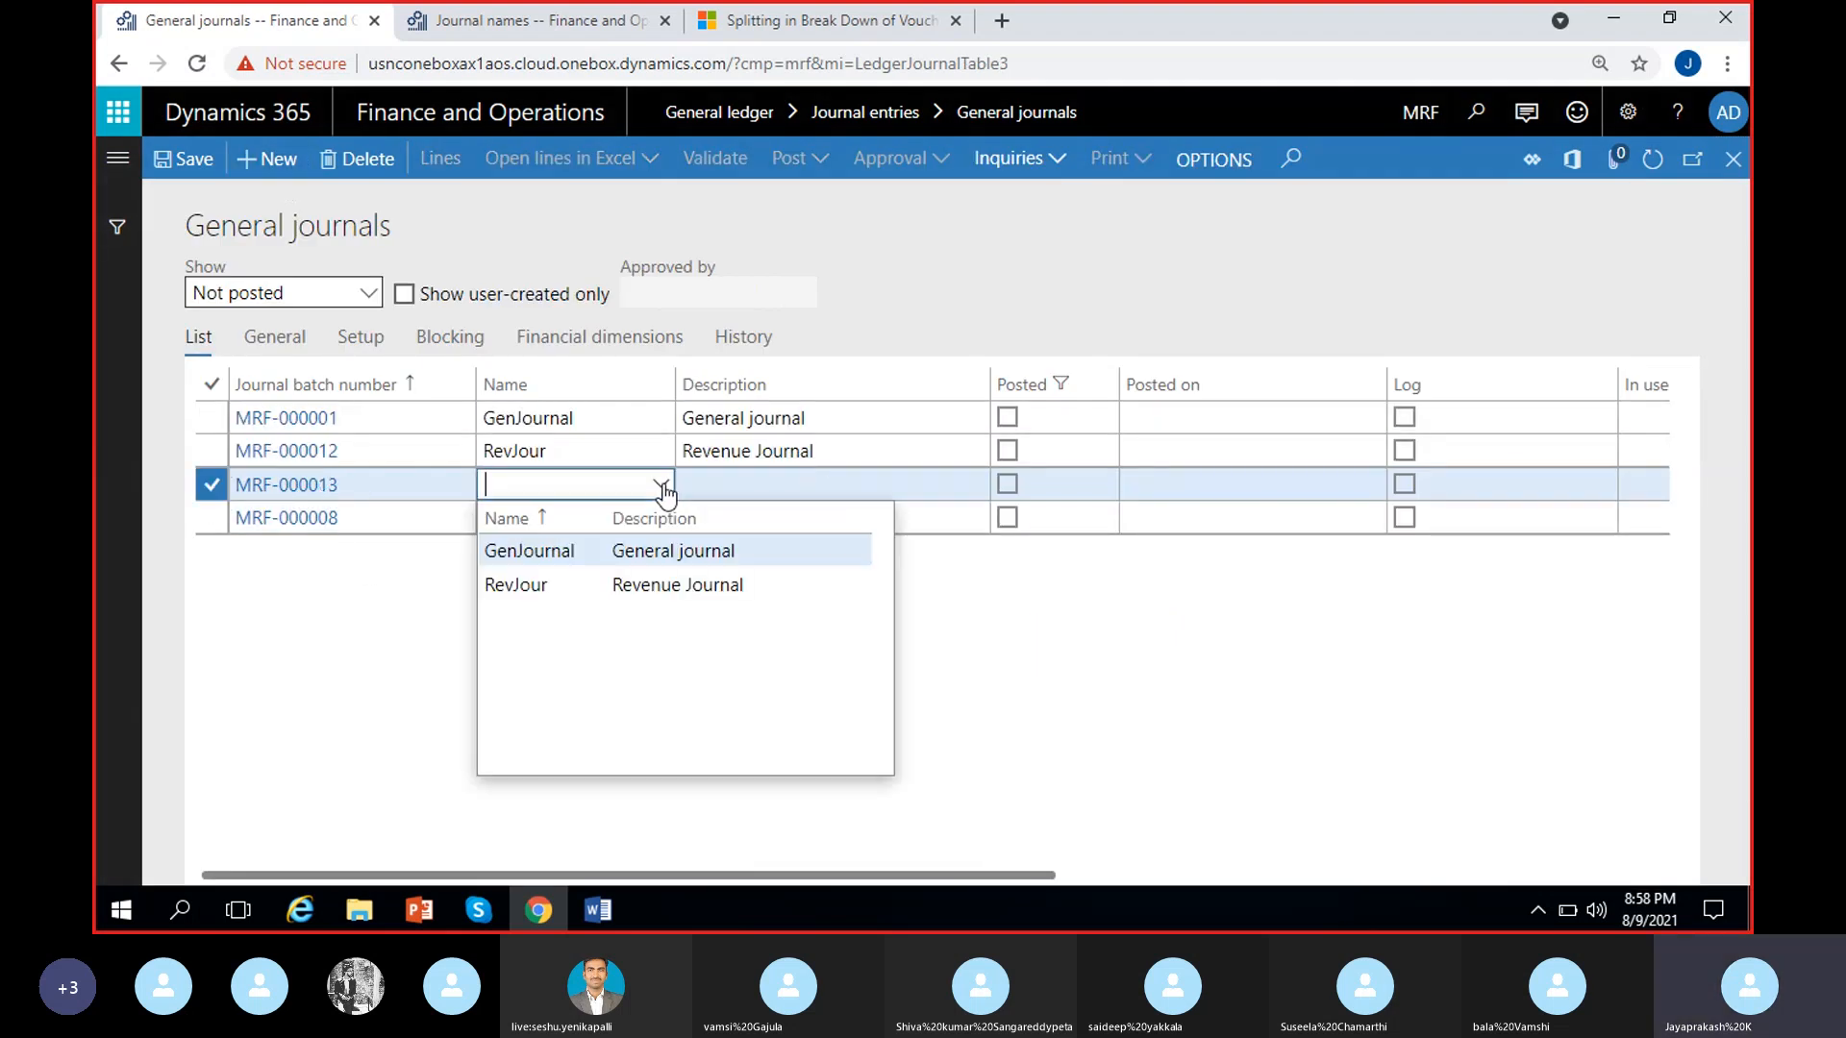
left_click(585, 555)
Choose GenJournal for the new journal and, in its lines, enter account 500000 (Rent exepense) with a debit of 100.00
left_click(489, 542)
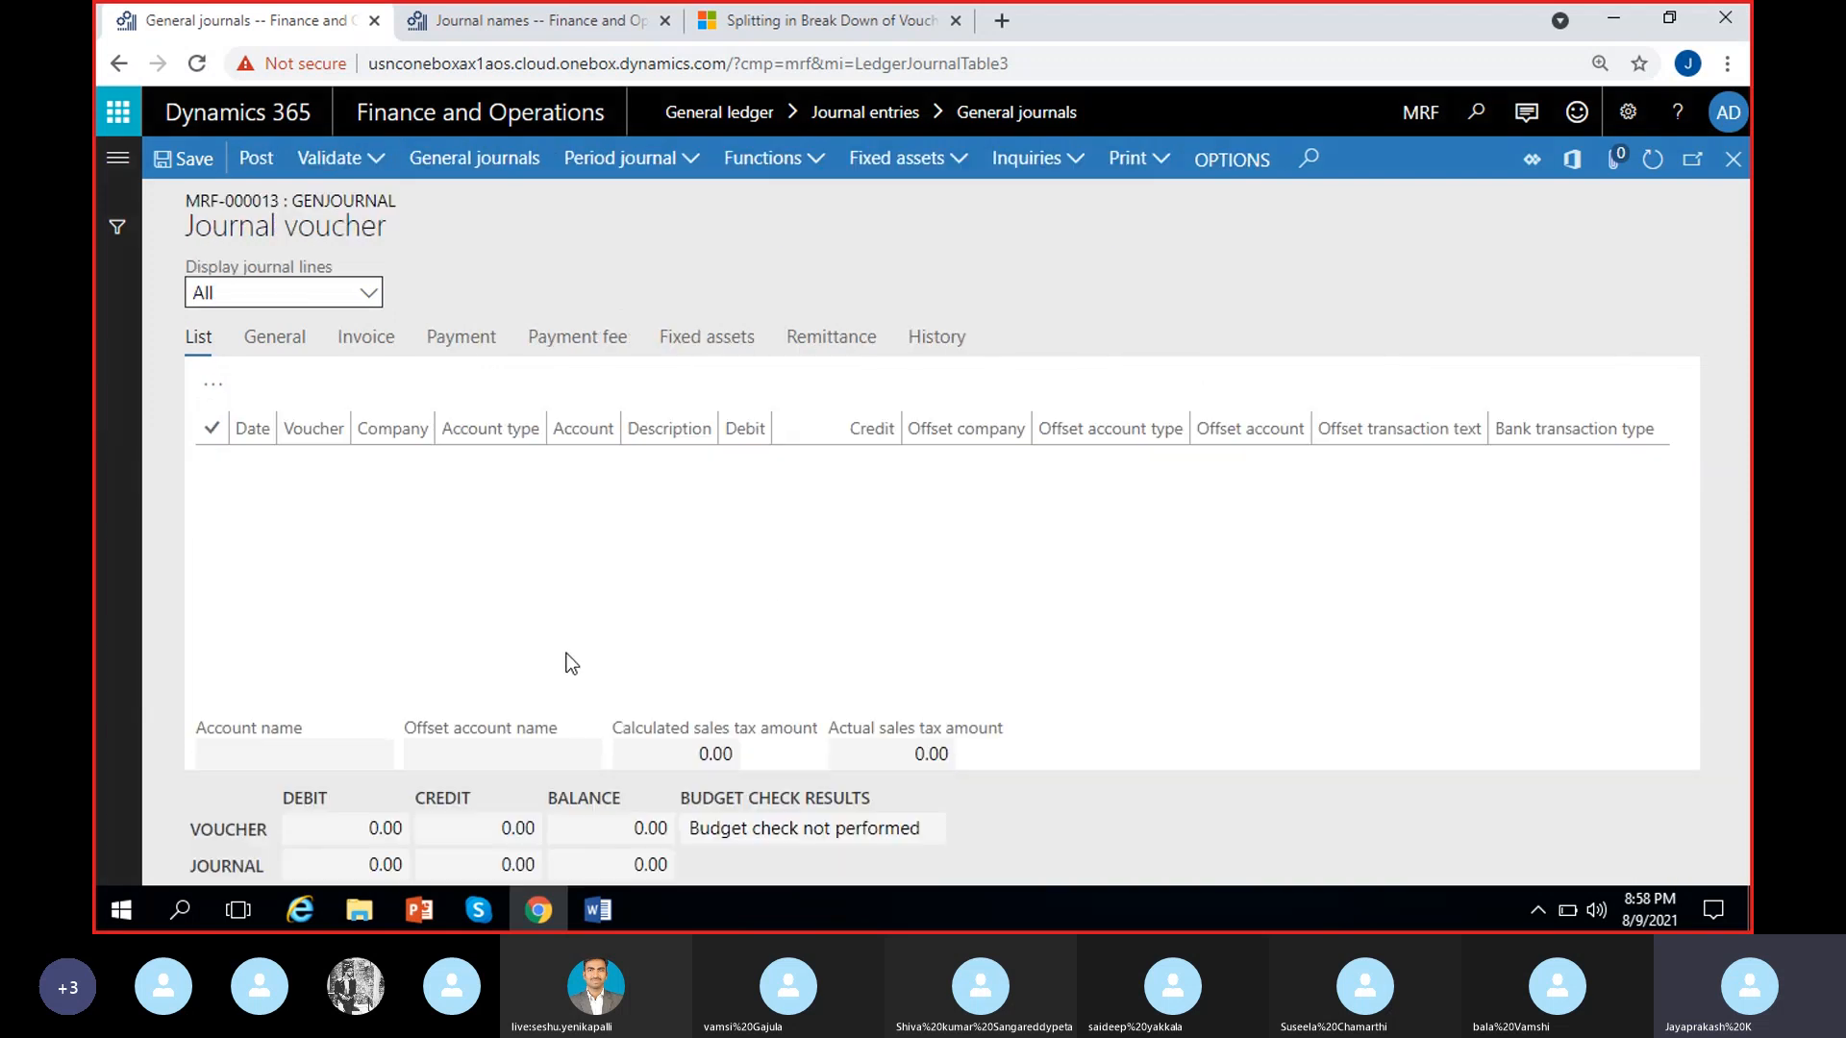
left_click(948, 464)
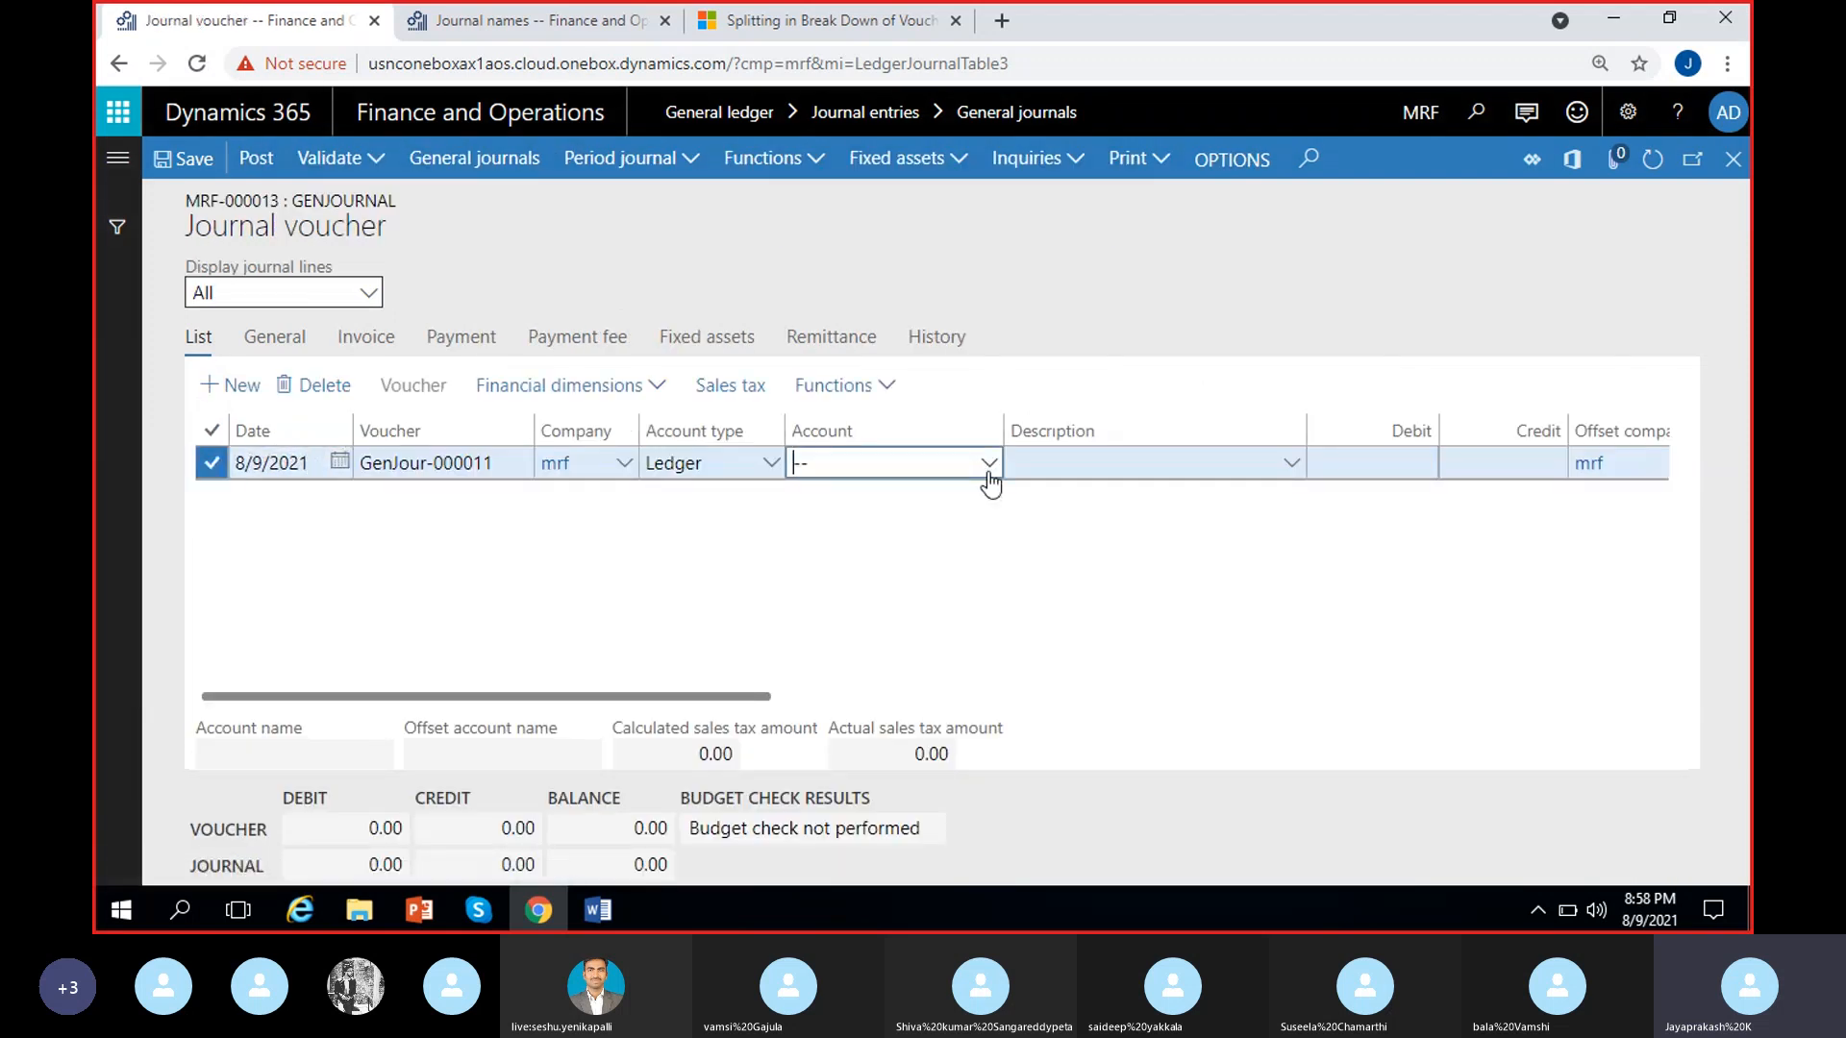
left_click(988, 469)
type("rent")
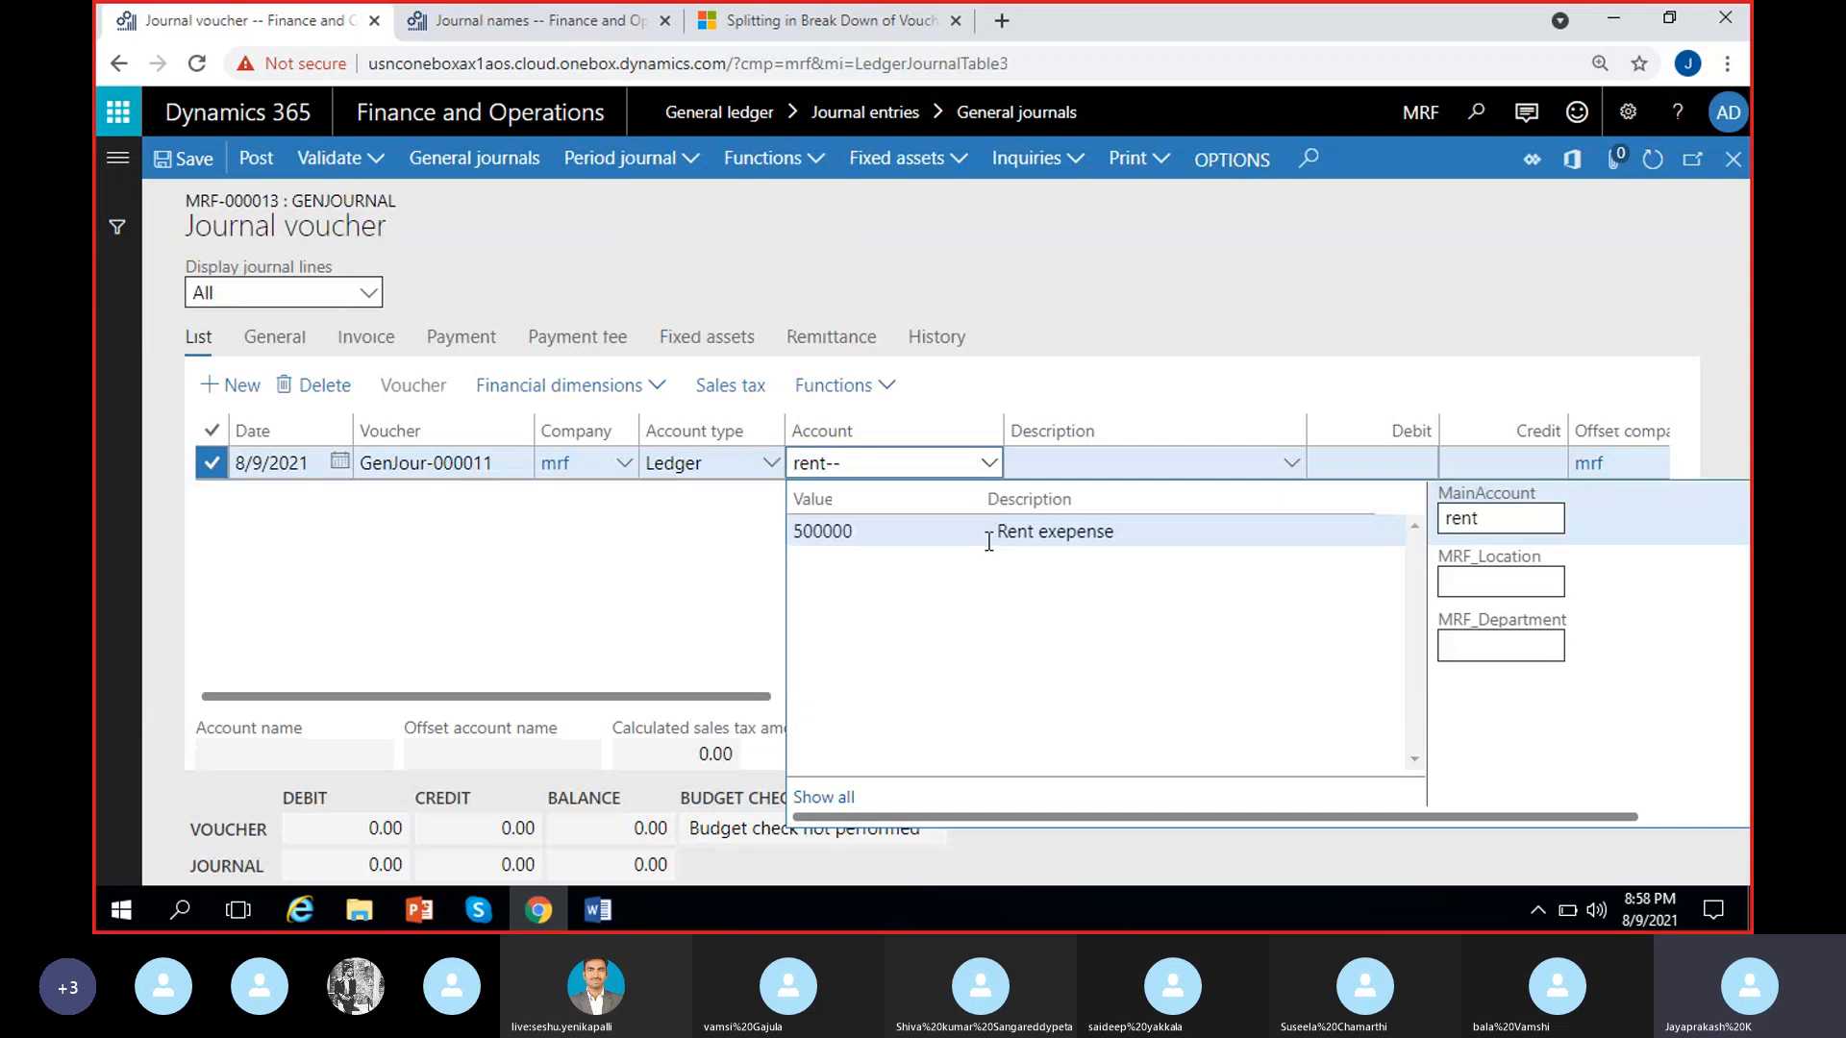
left_click(988, 534)
left_click(848, 460)
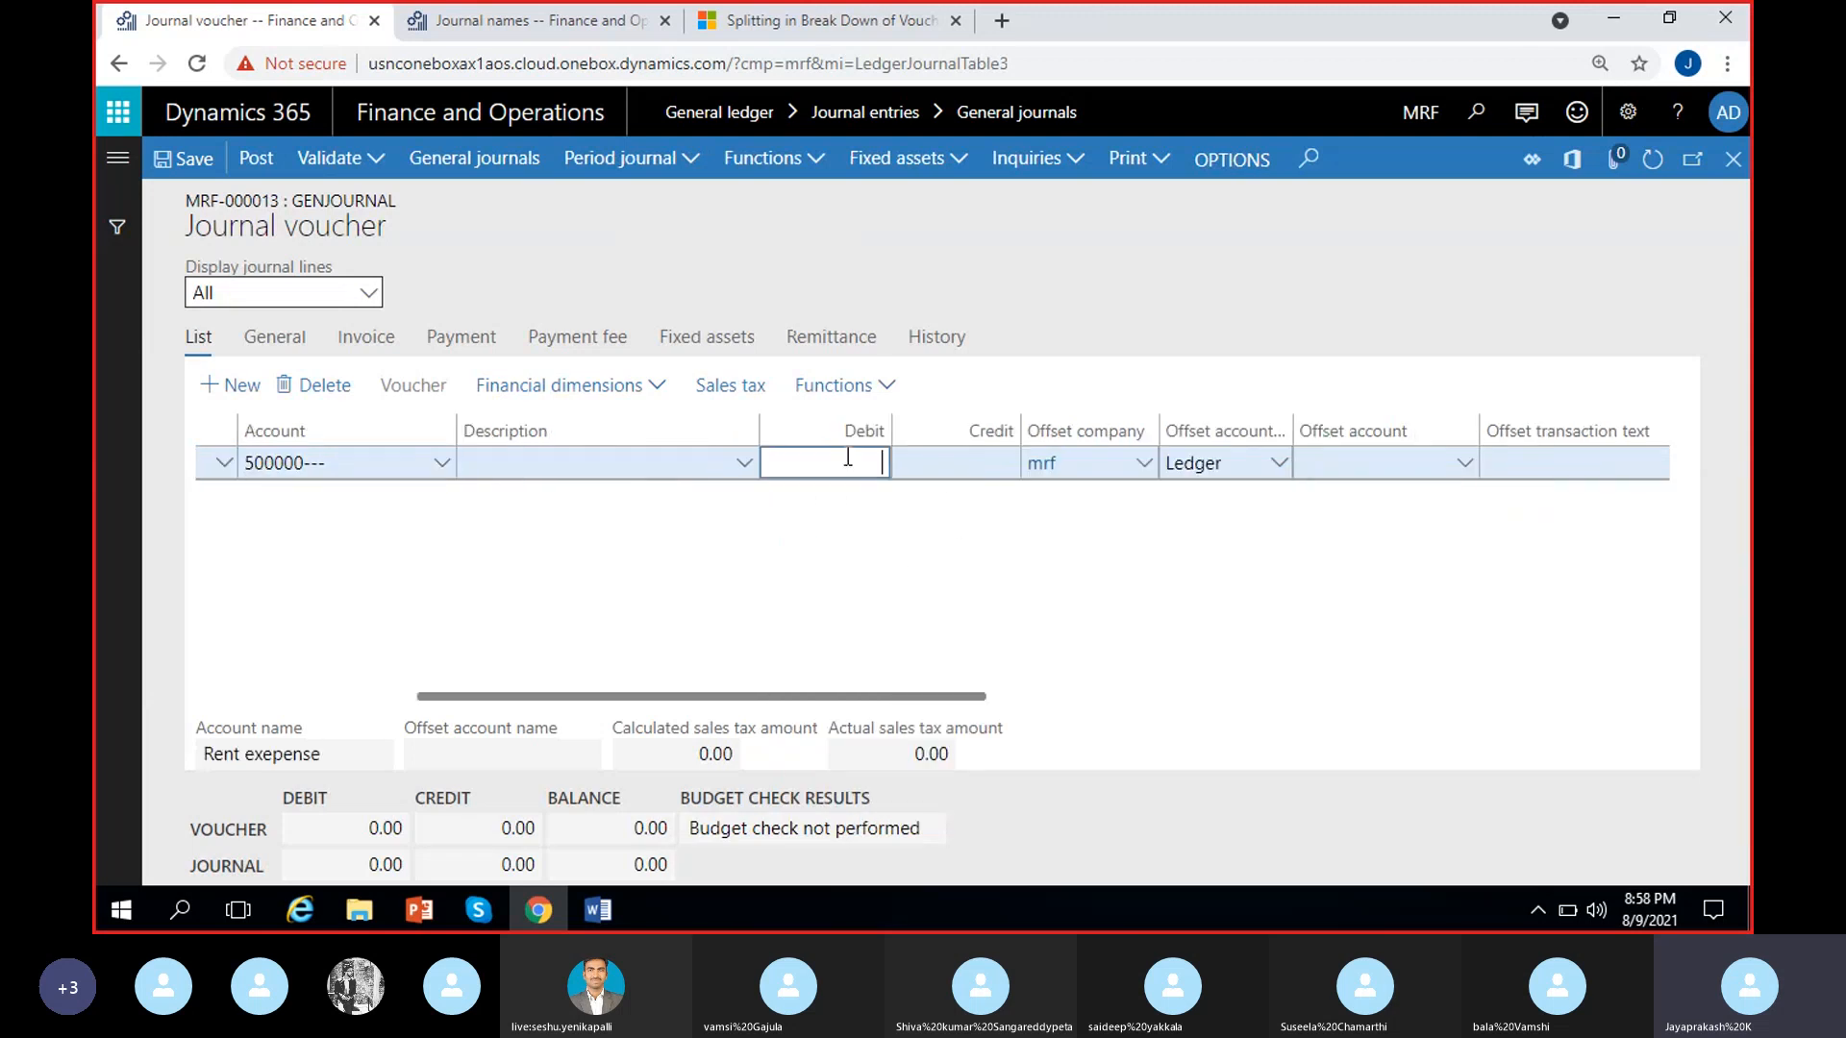
type("100")
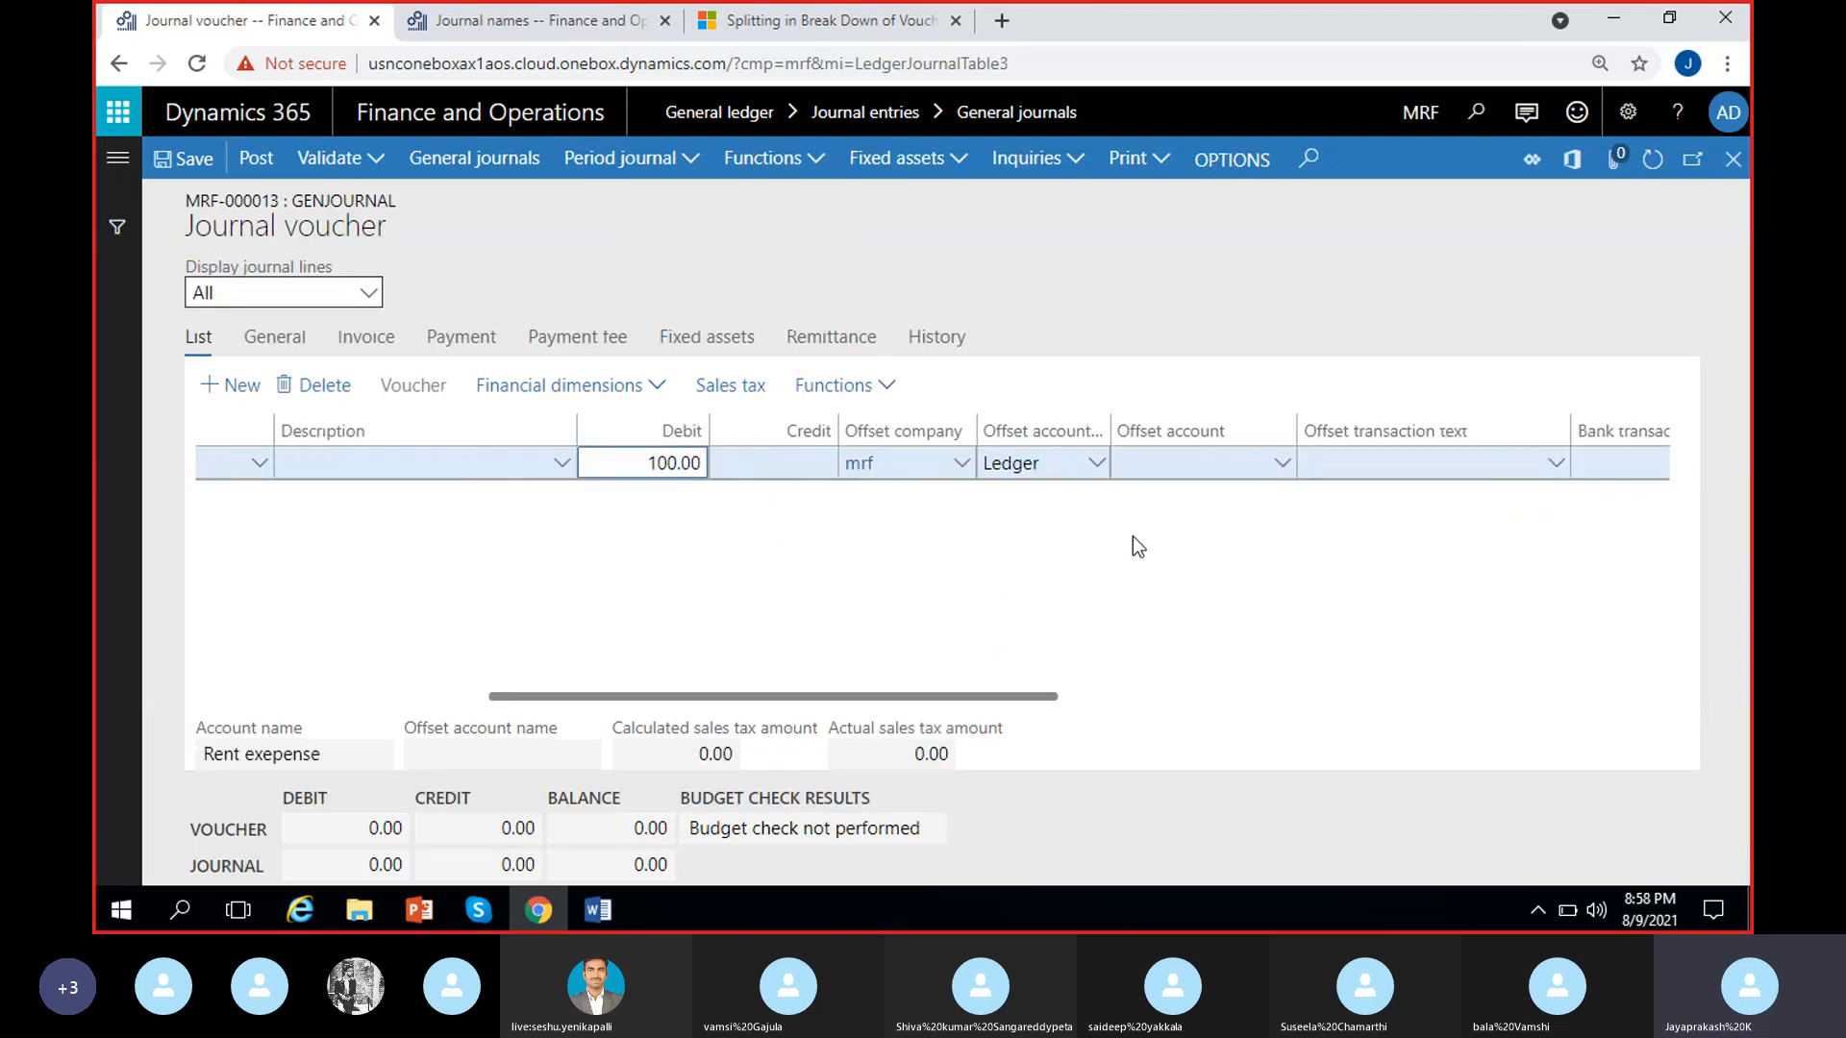
Set the rent line's offset account to 100000 (Cash) and save the journal line
left_click(1274, 467)
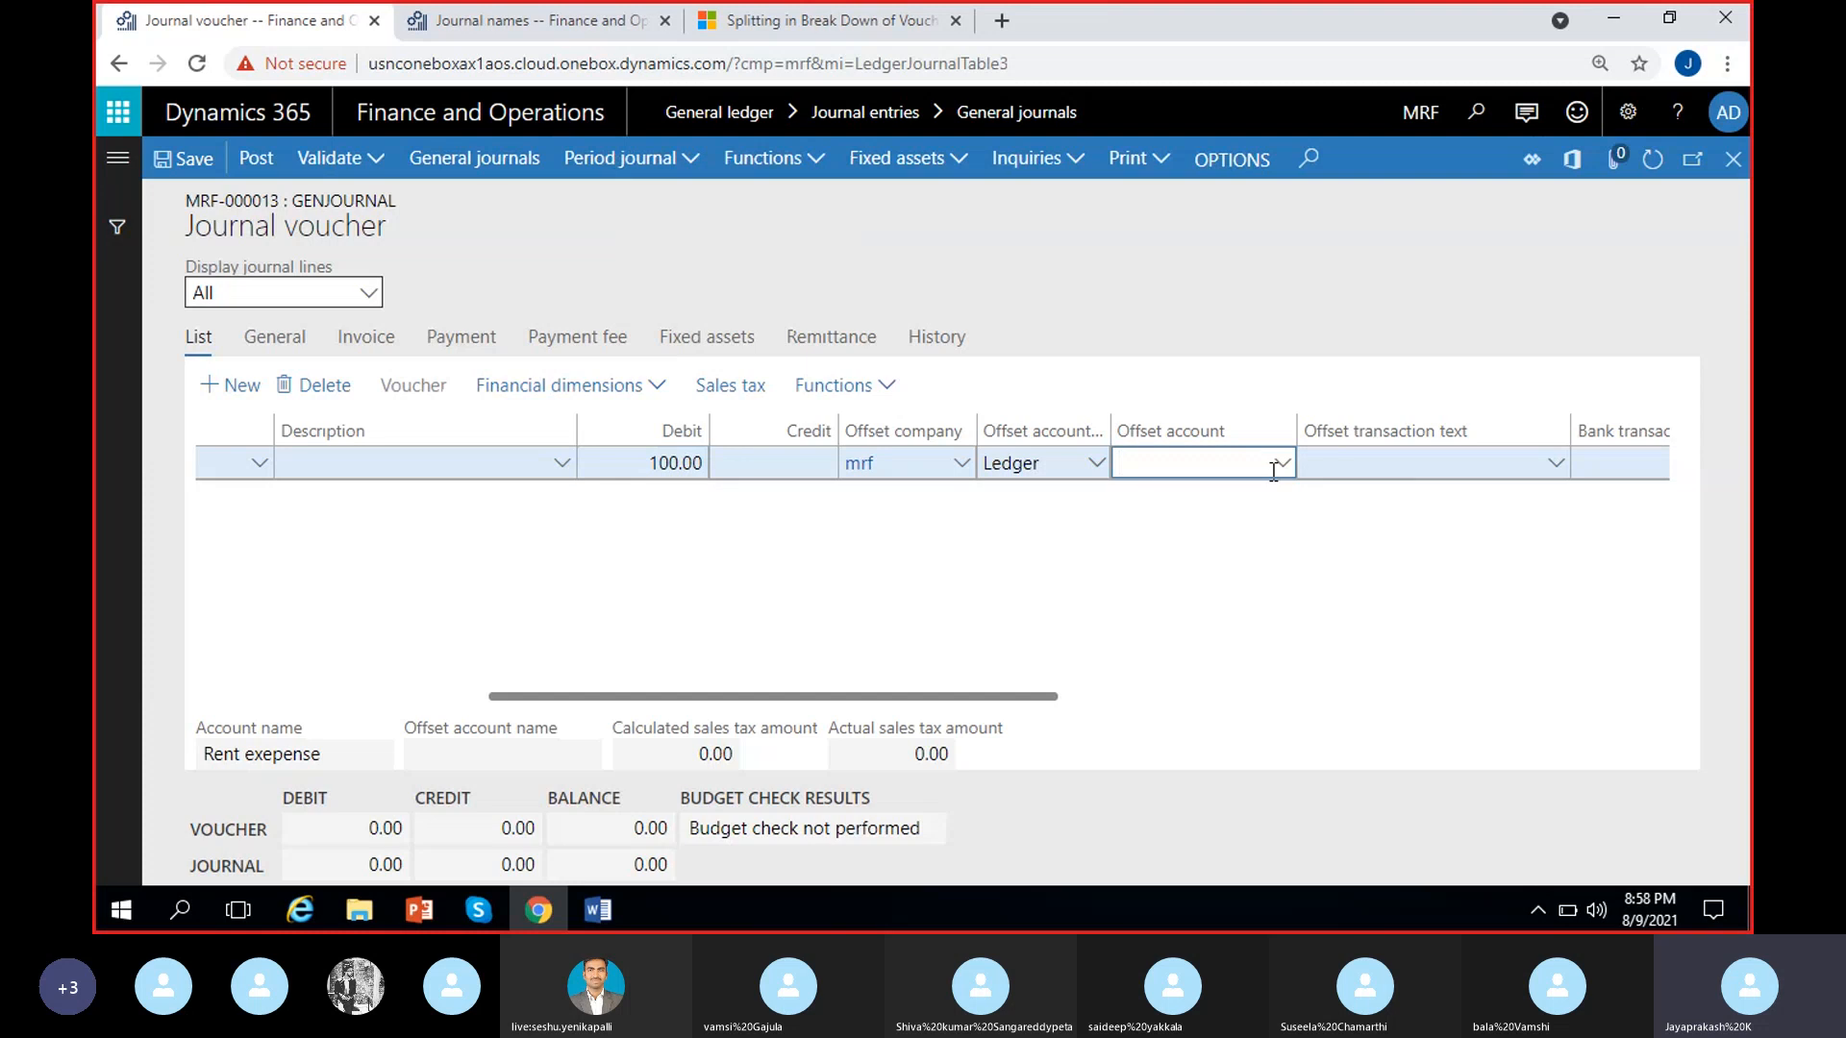
type("cash")
left_click(1281, 463)
left_click(480, 527)
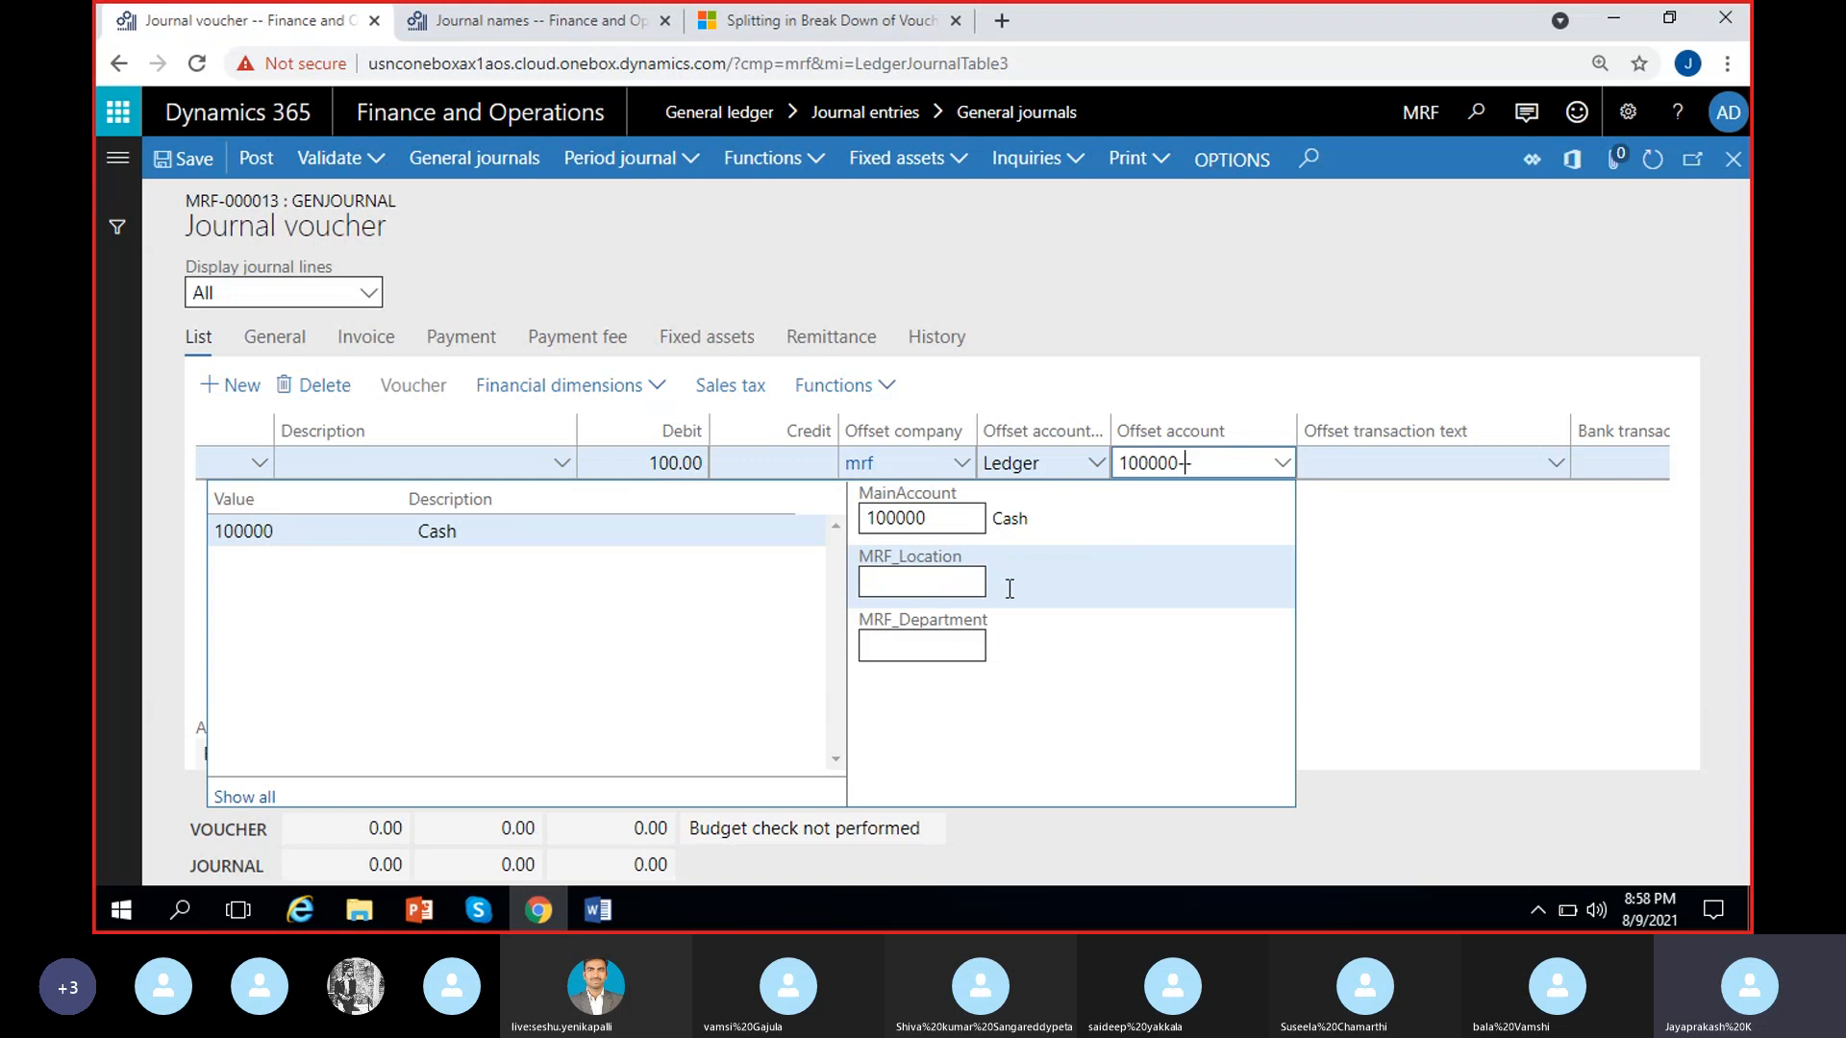
left_click(1411, 595)
left_click(194, 173)
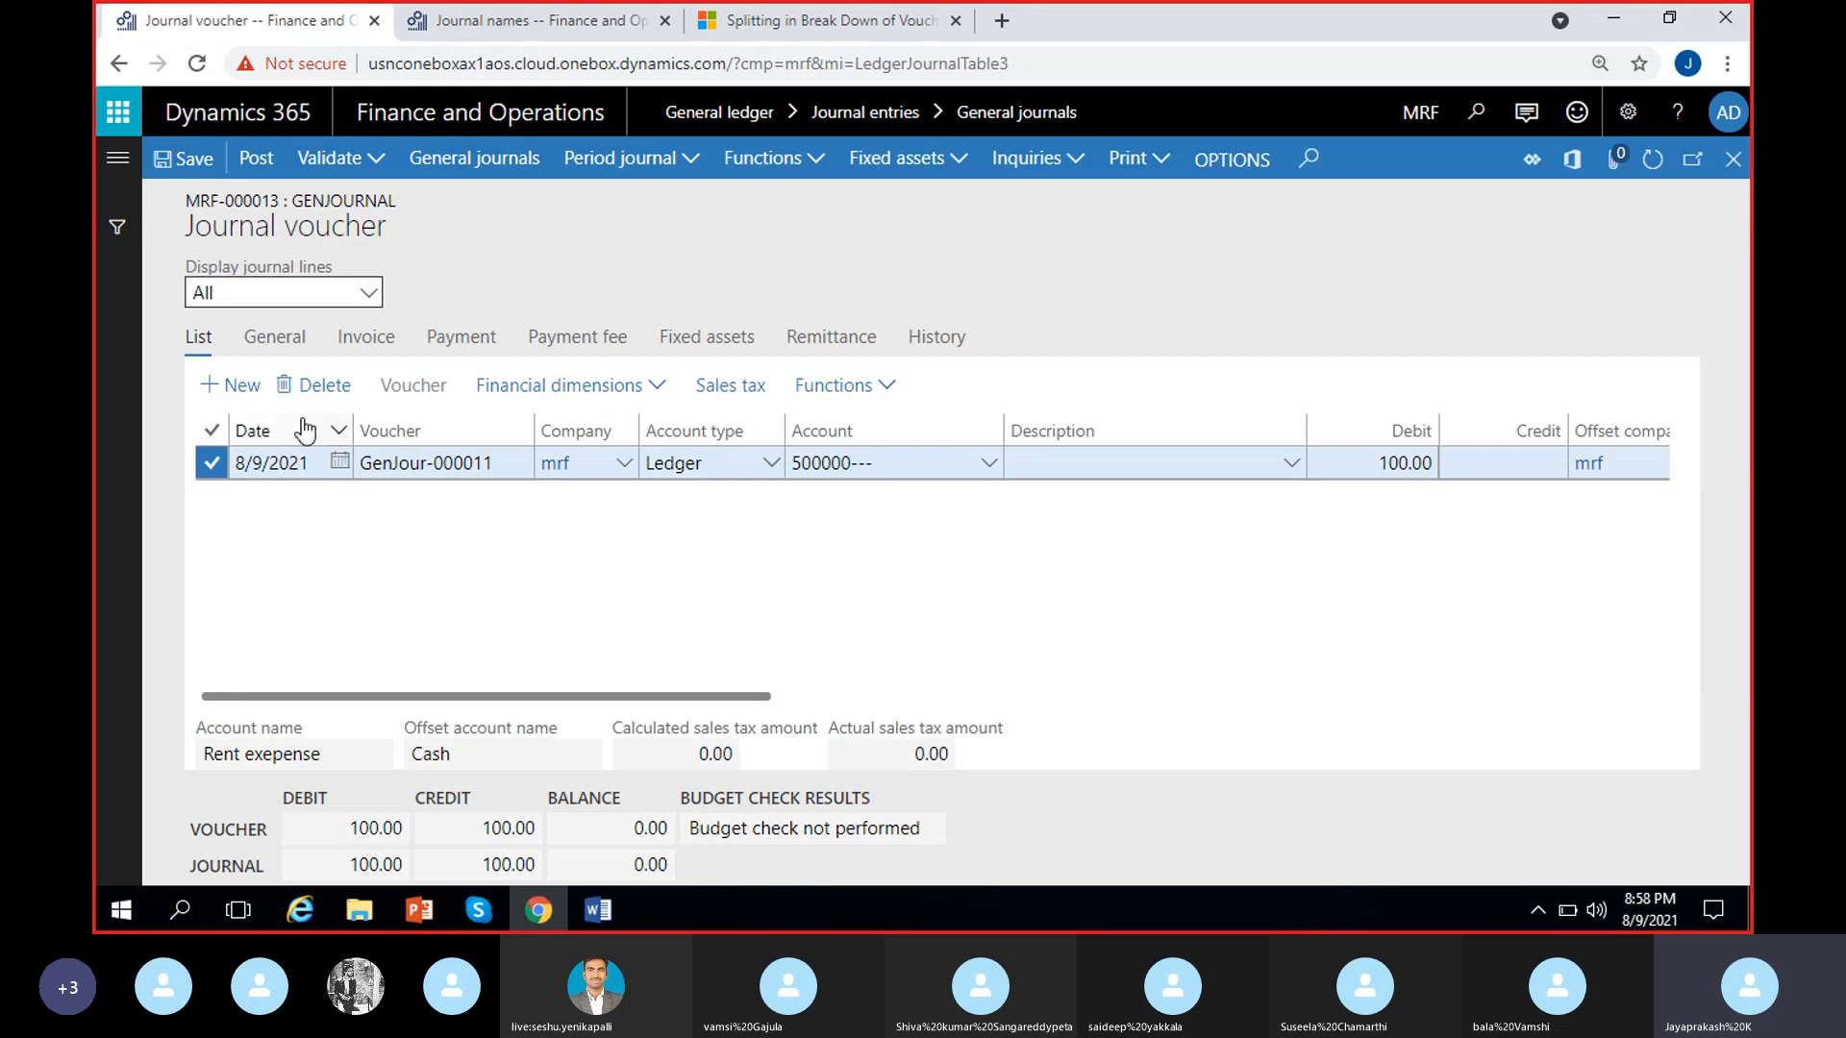
Add a second line to journal MRF-000013 with account 500006 (Travel expenses) and a debit of 200.00
left_click(248, 385)
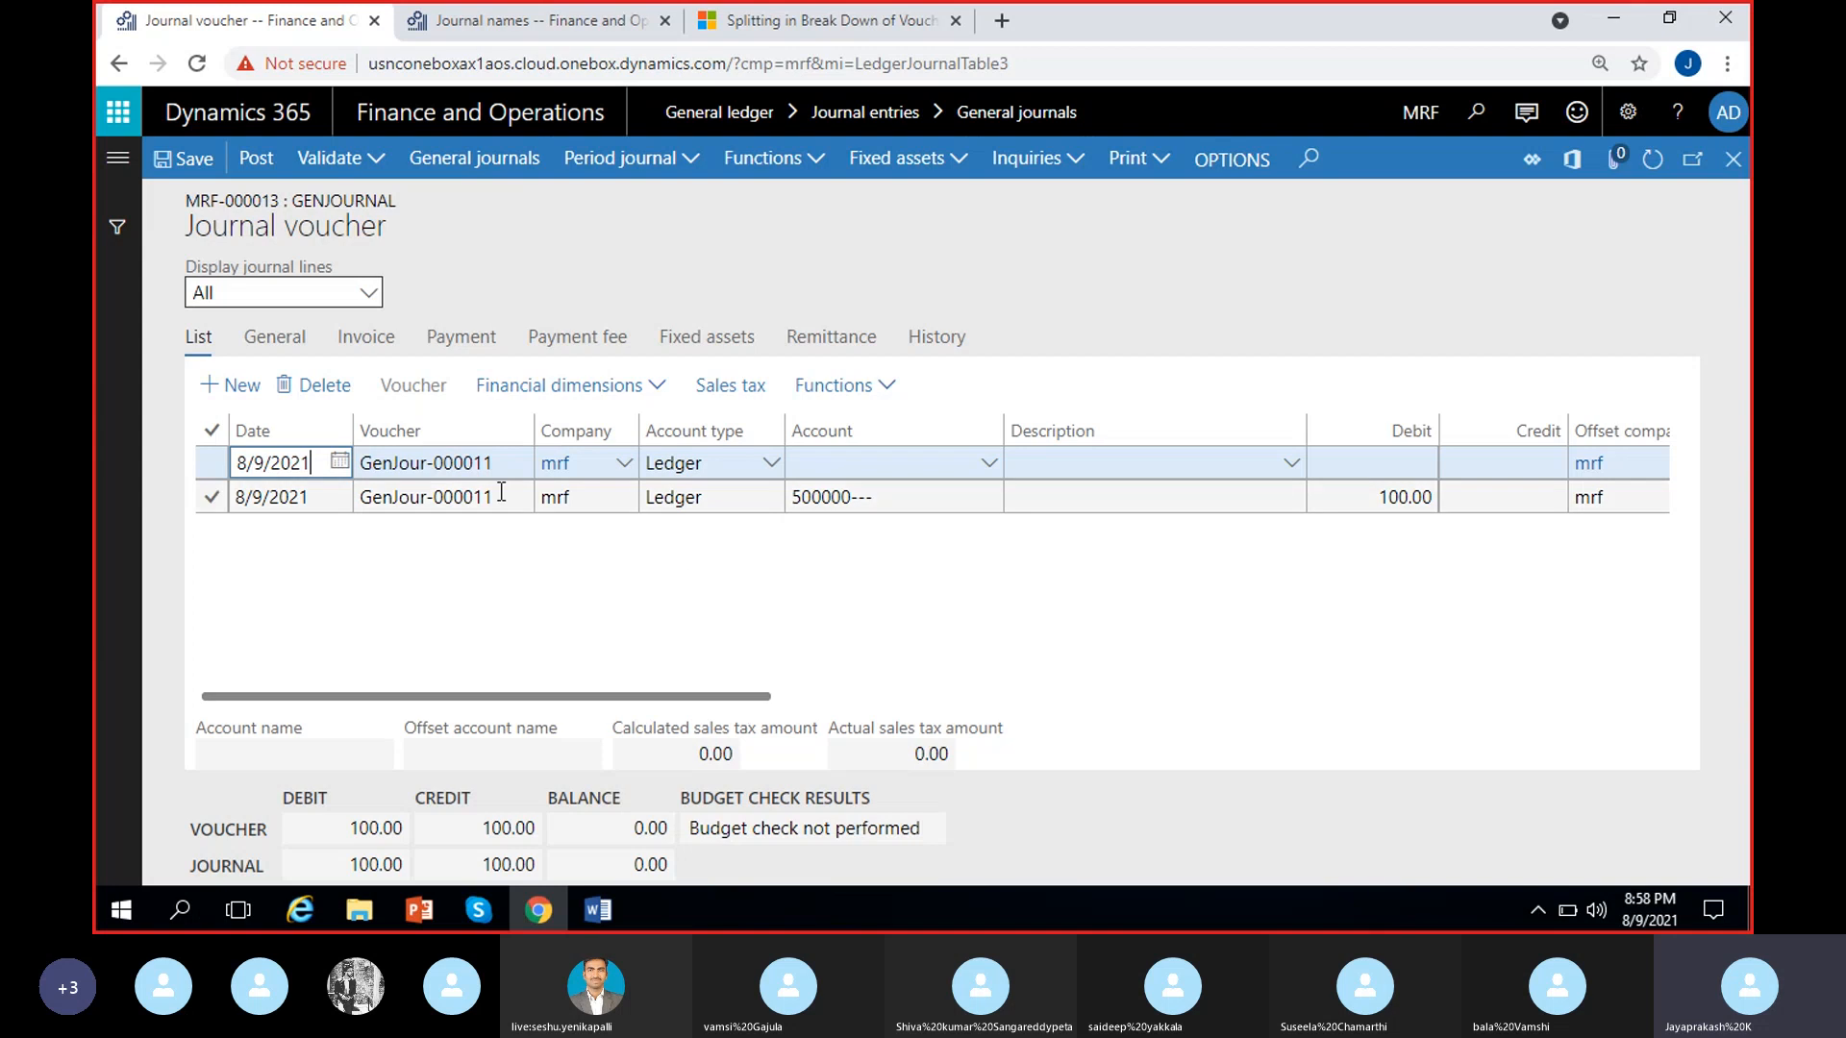
left_click(836, 462)
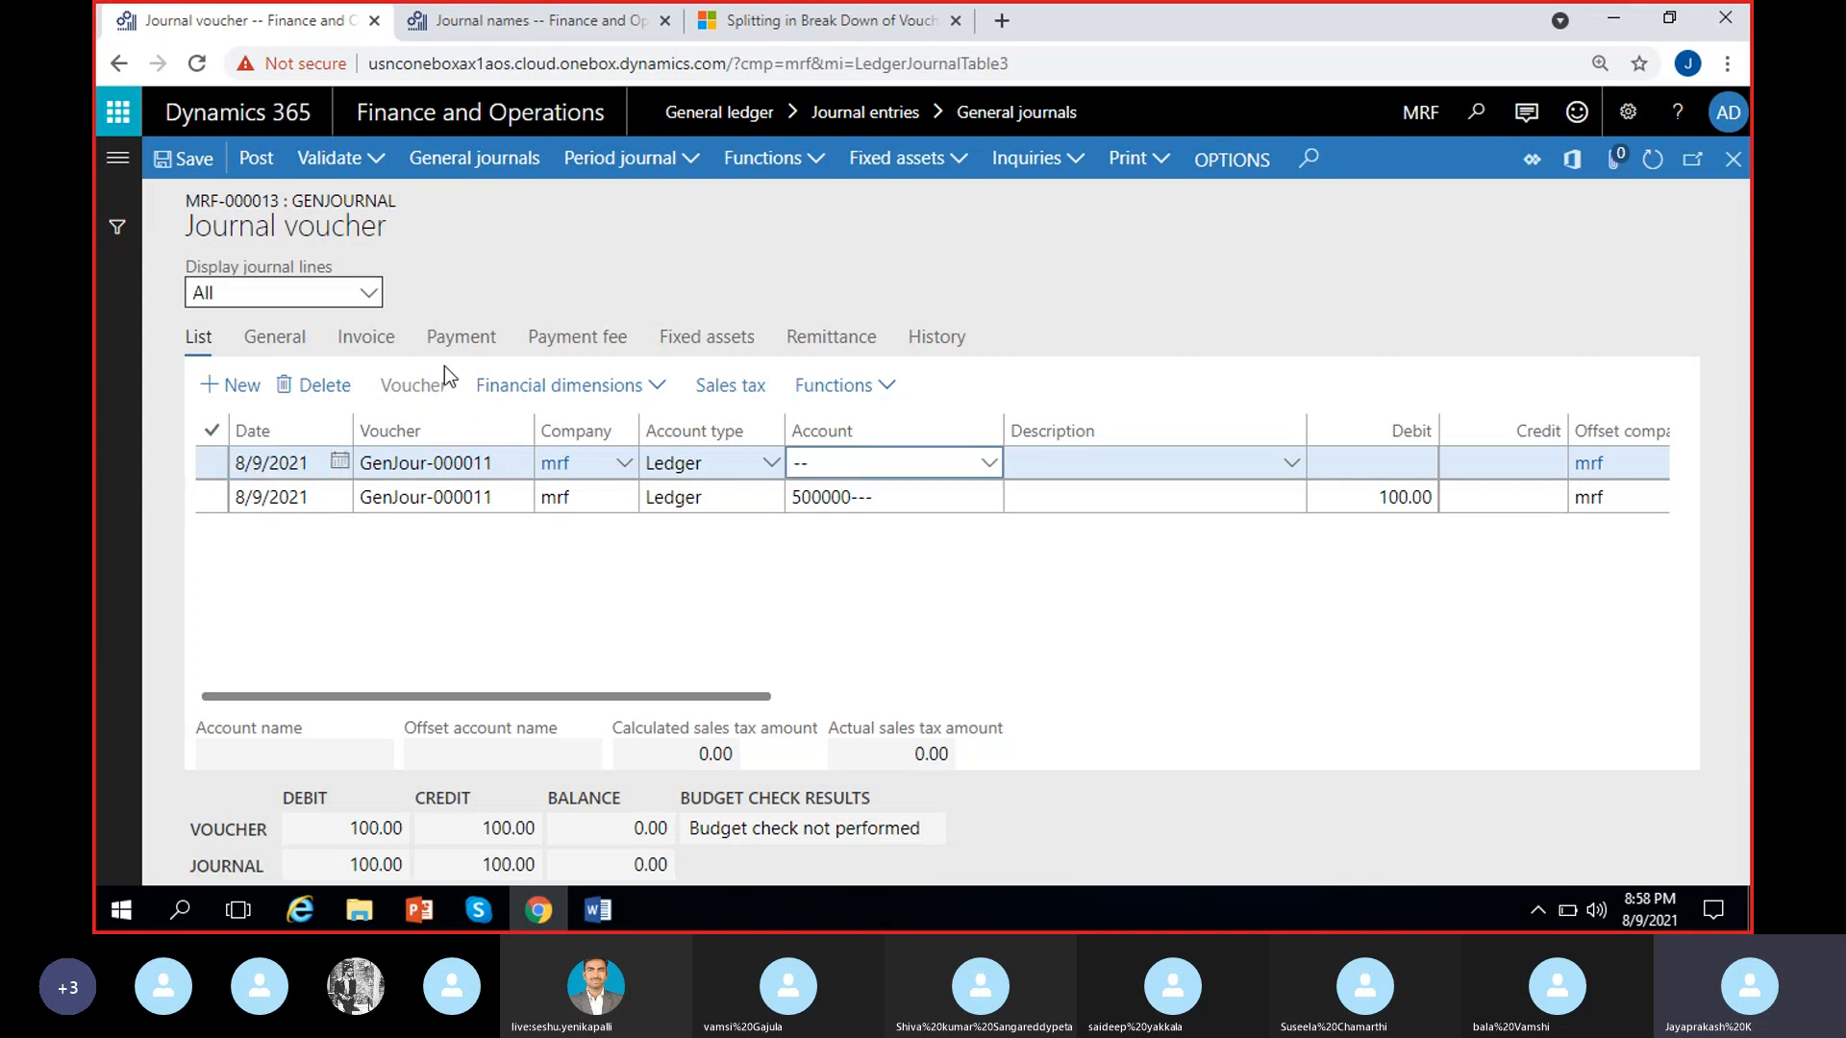
left_click(987, 465)
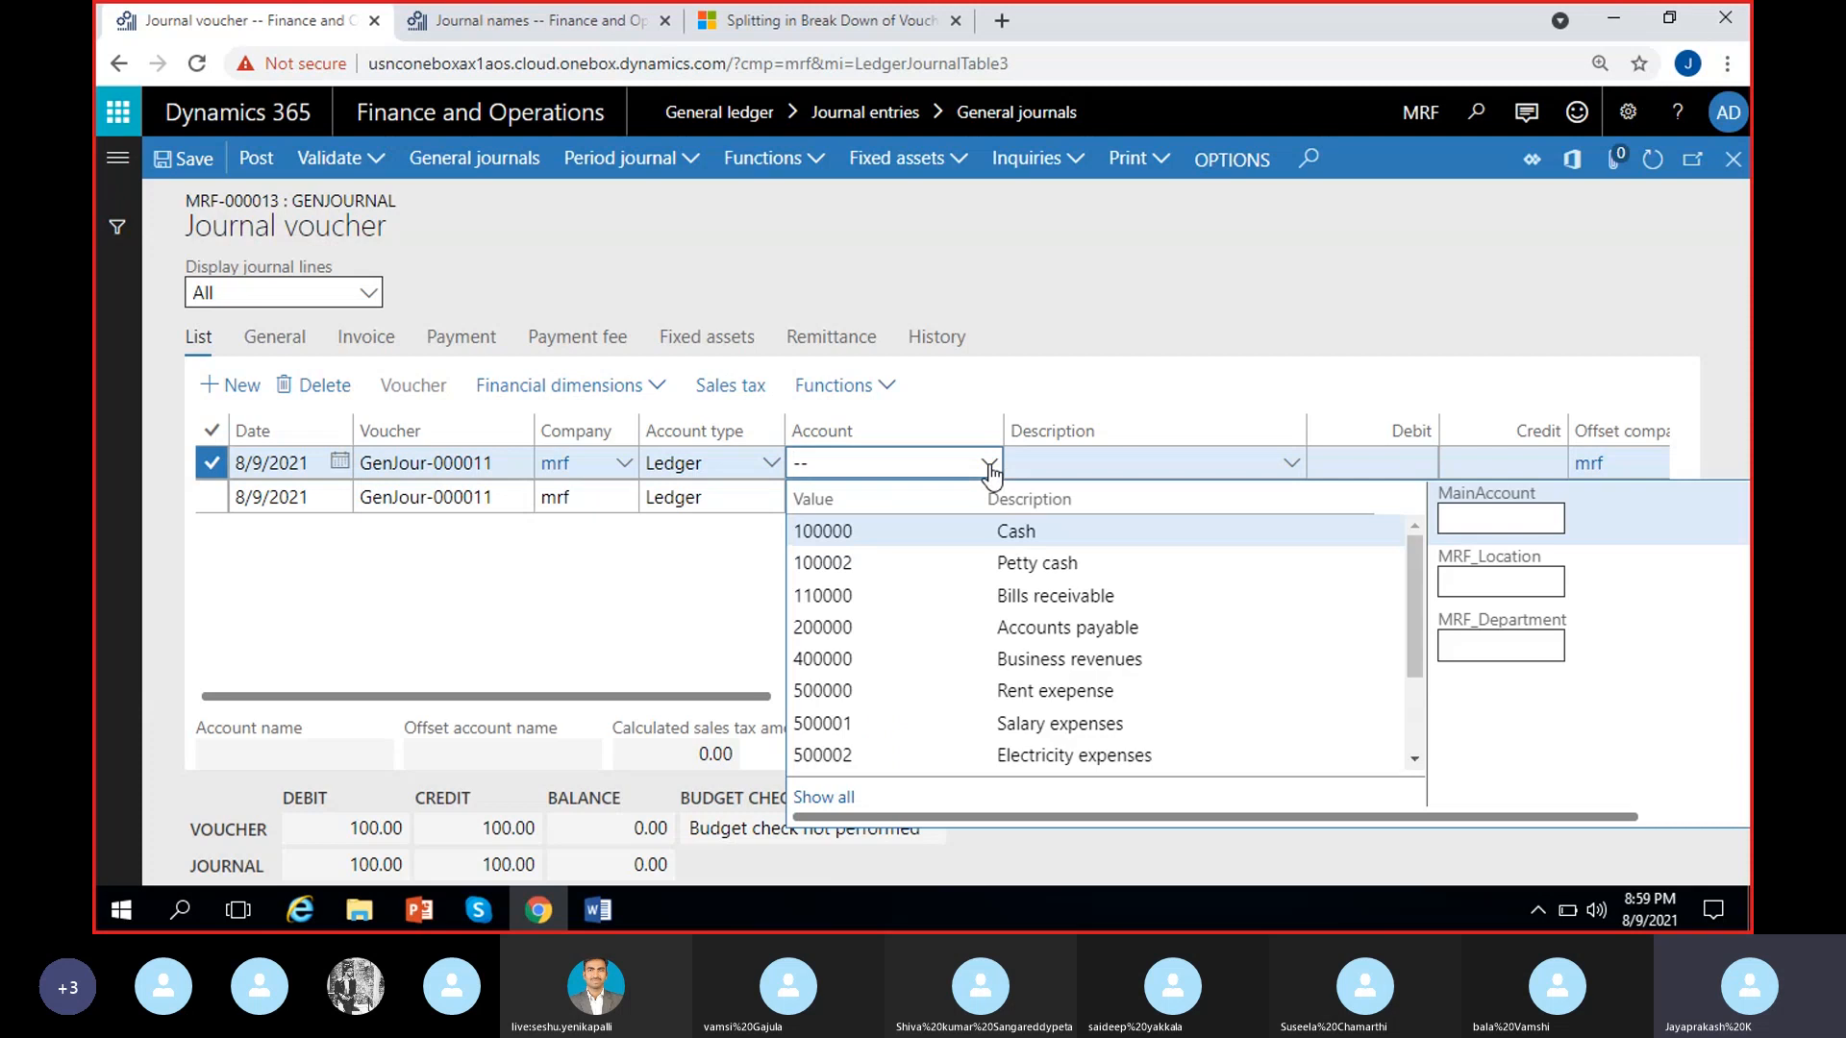
type("500006")
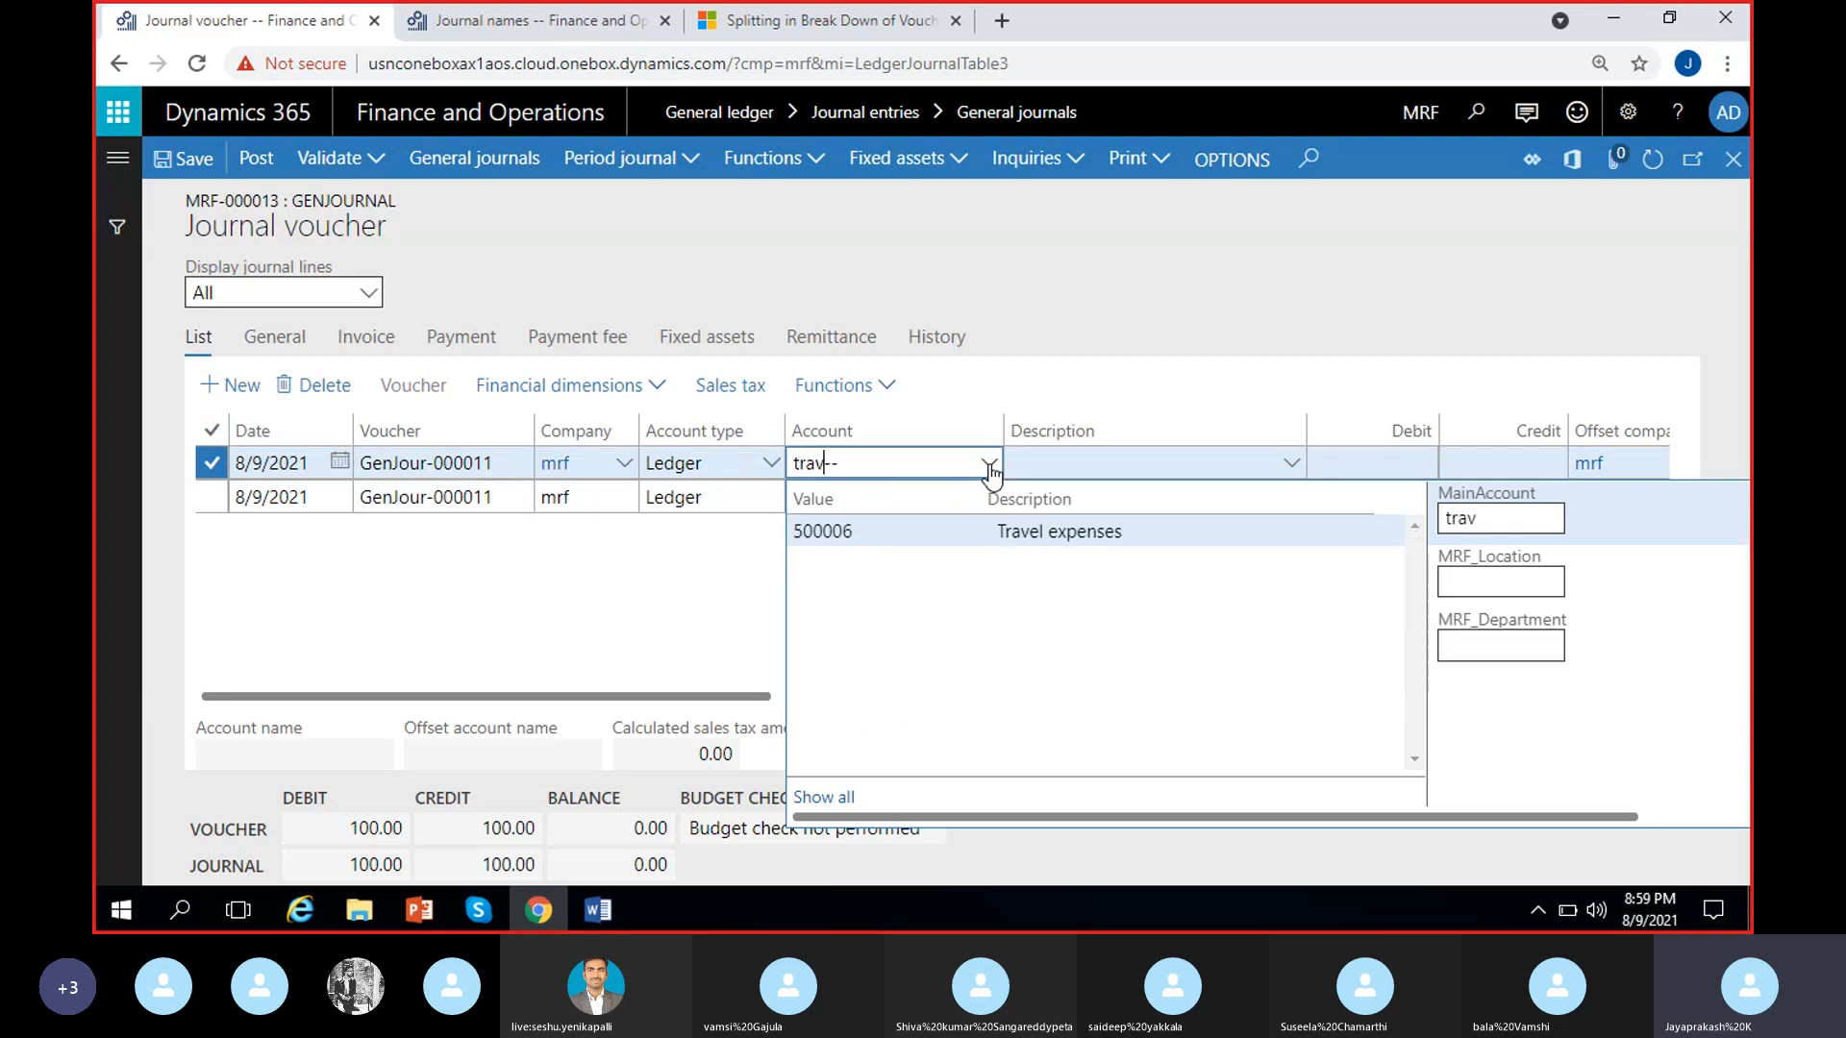
left_click(1039, 526)
left_click(719, 624)
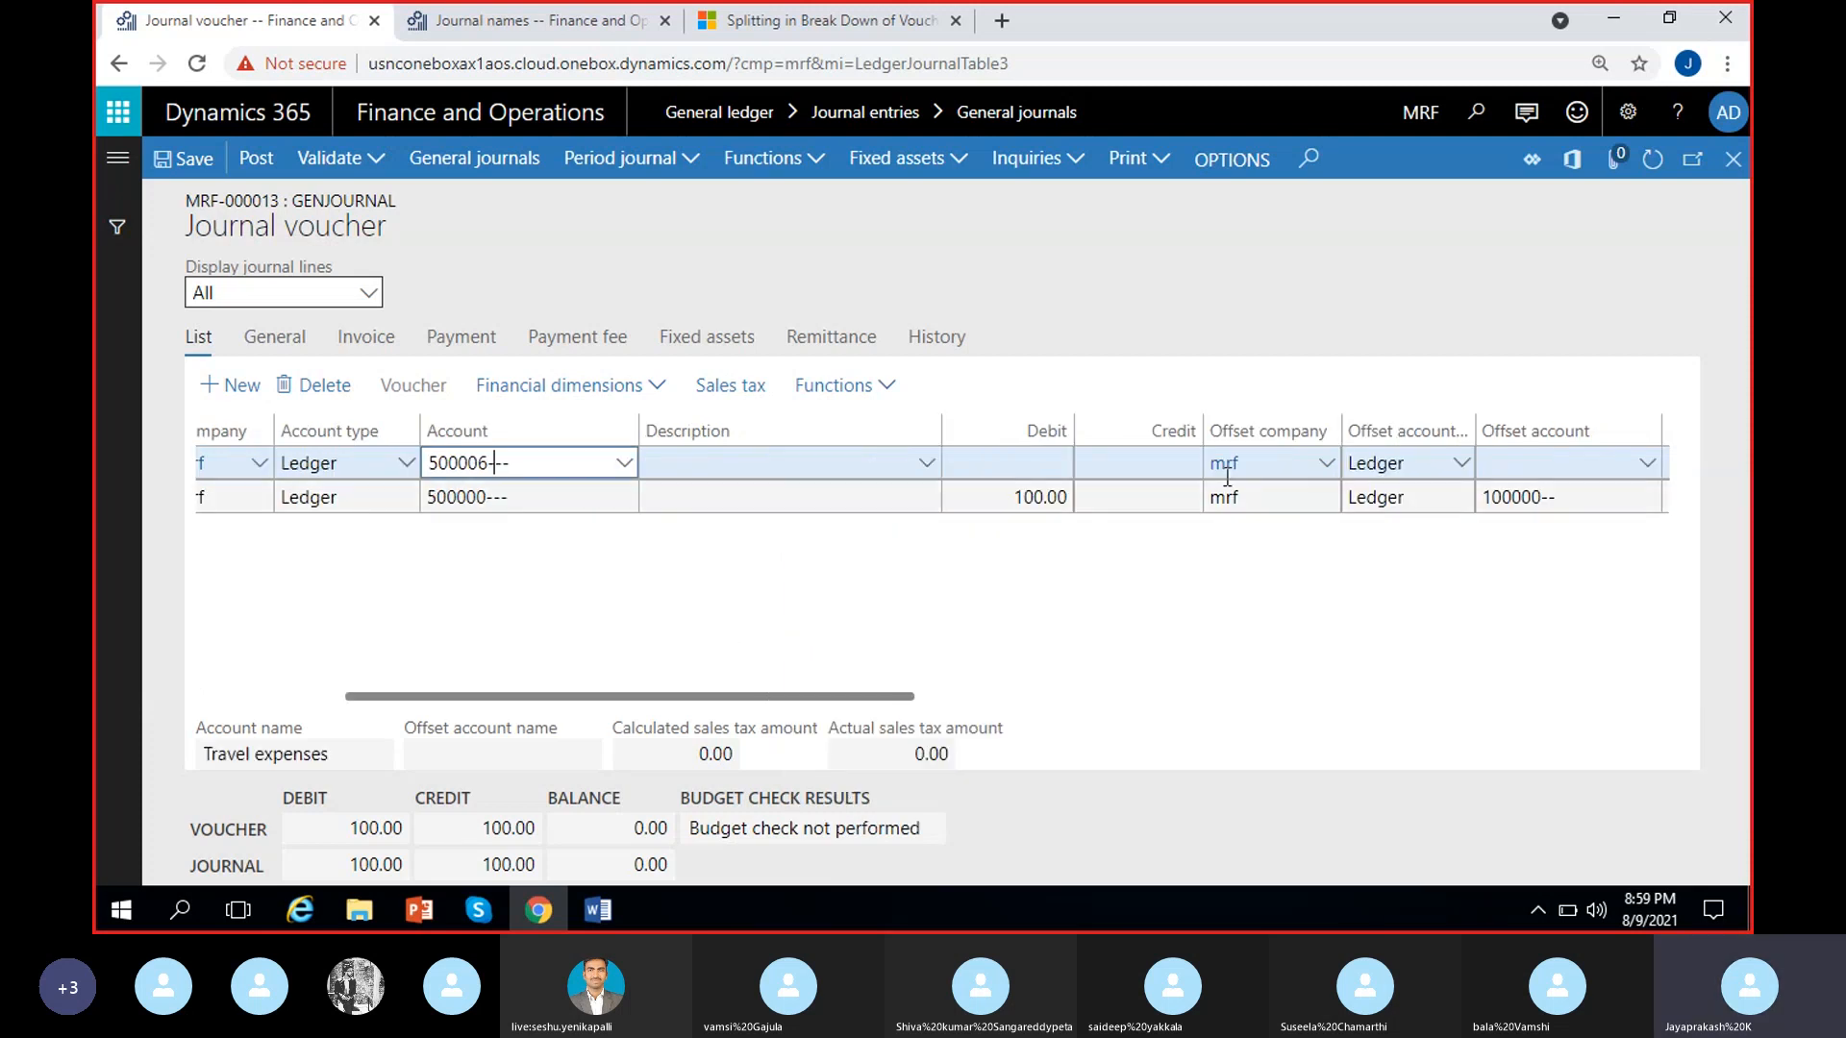
left_click(1026, 471)
type("2")
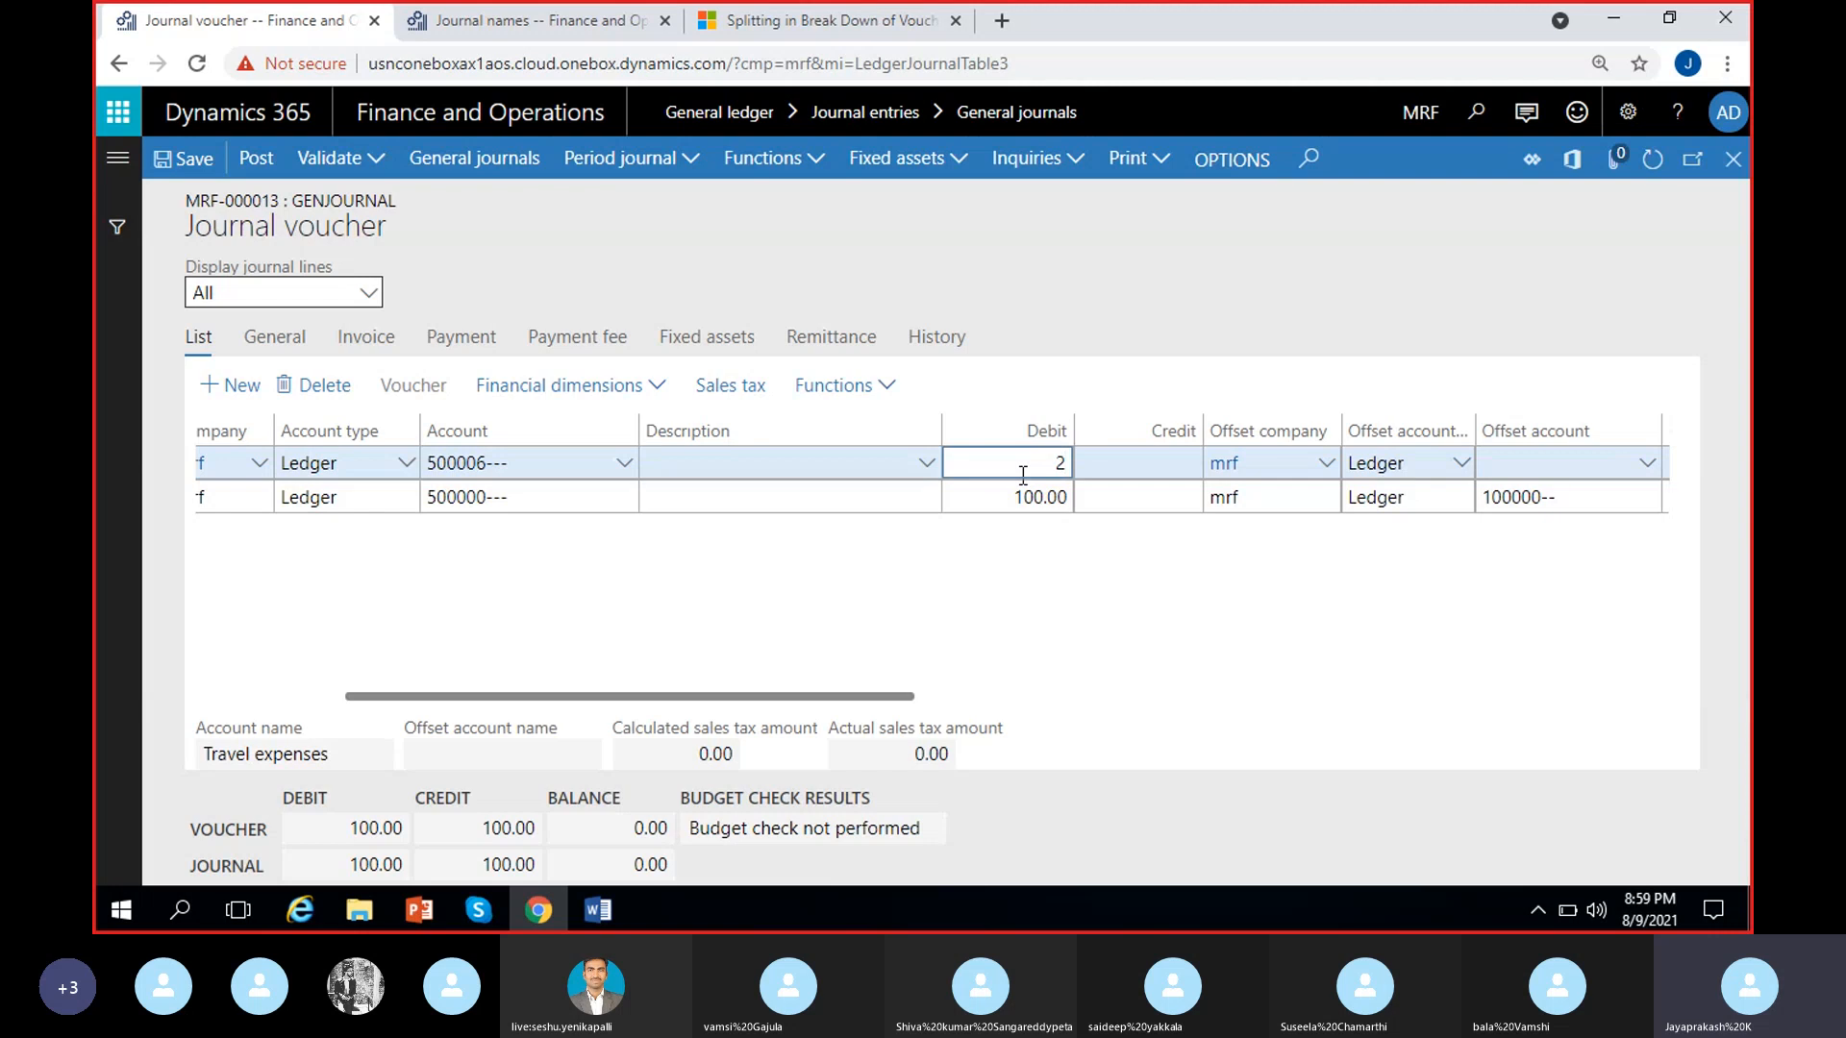
type("00")
left_click(1033, 610)
Set the travel expenses line's offset account to 100002 (Petty cash) and compare the voucher numbers of both lines
scroll(1033, 609, "right", 4)
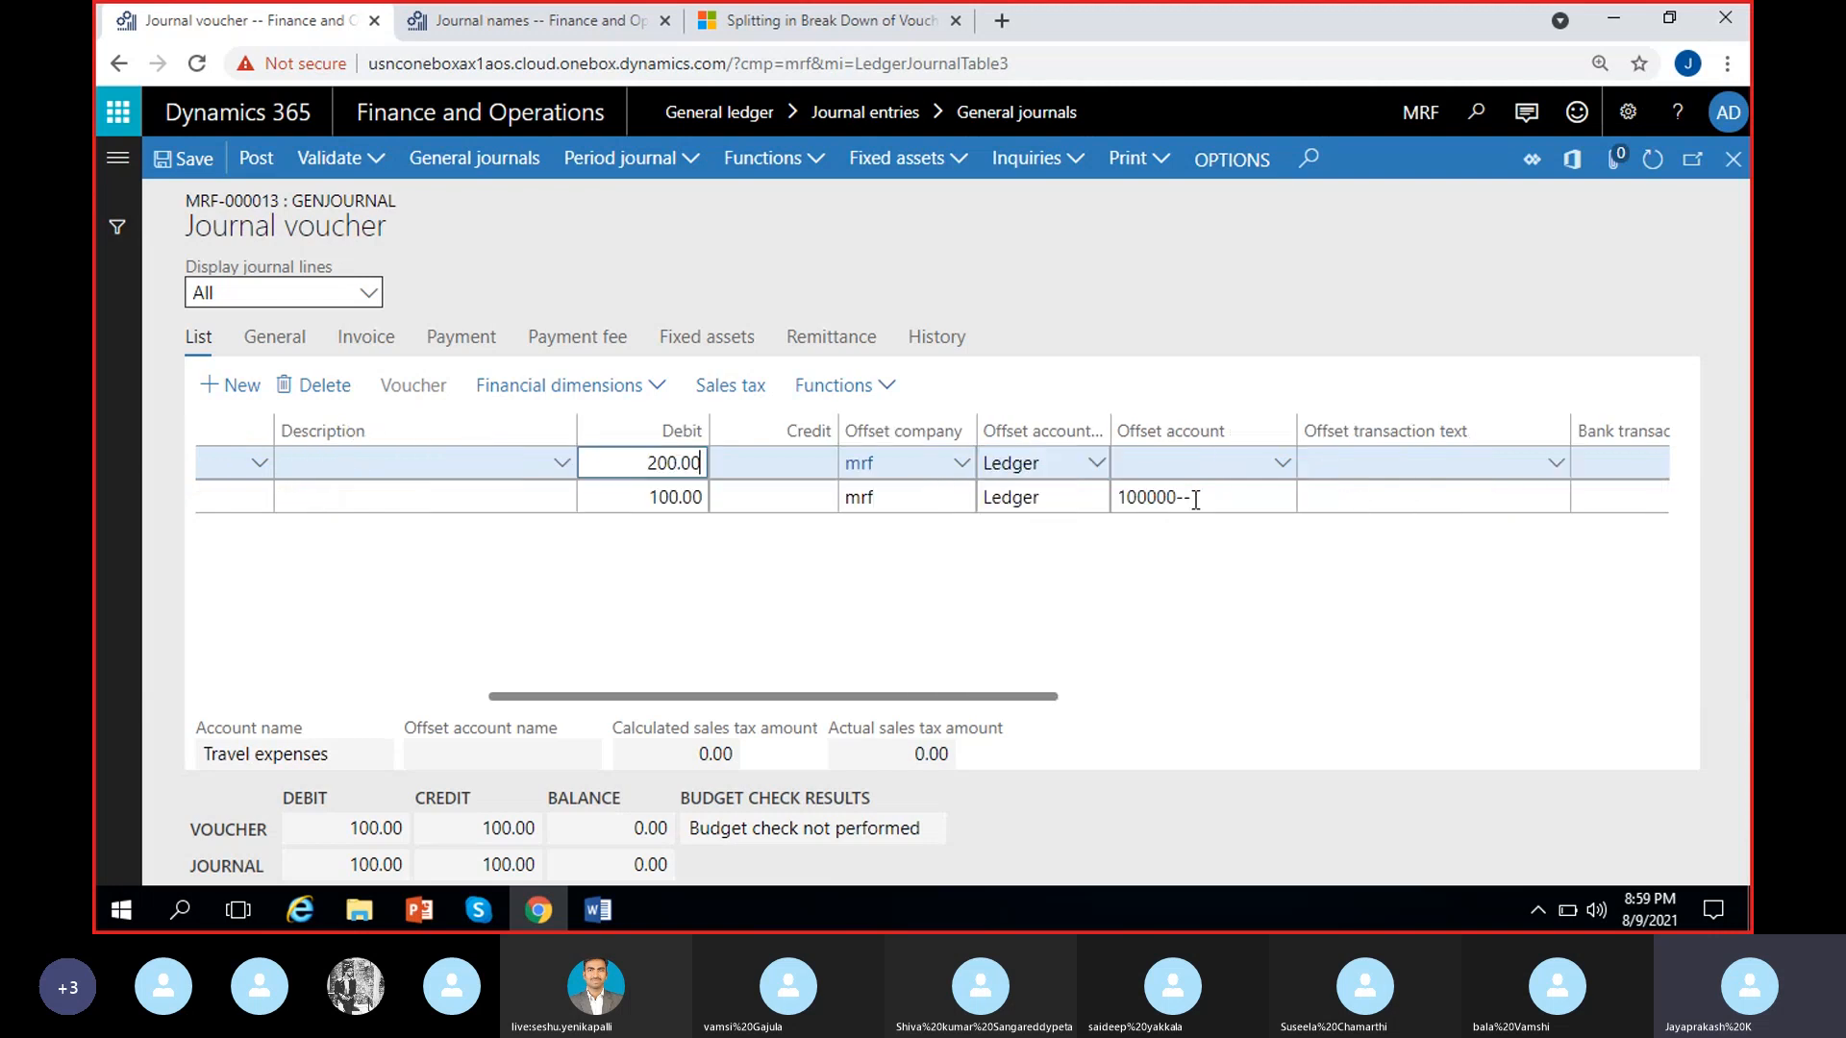
left_click(1279, 466)
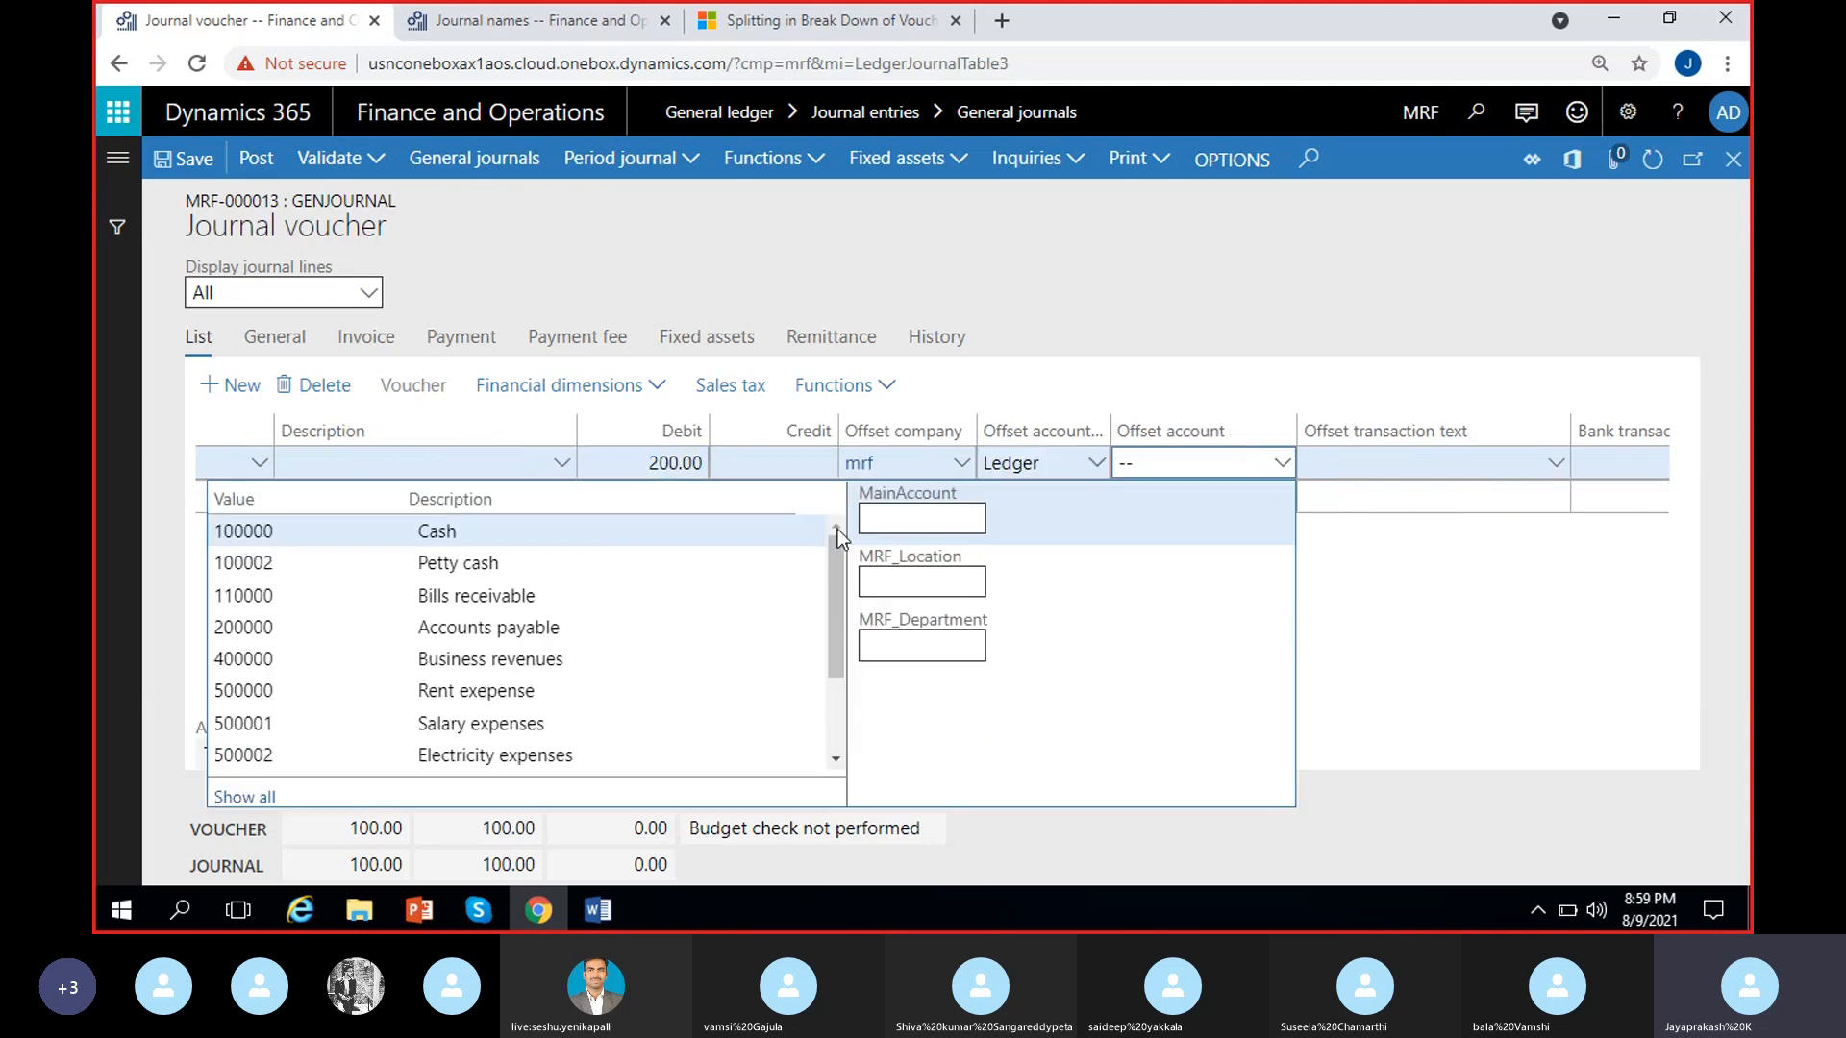
left_click(595, 562)
left_click(1505, 572)
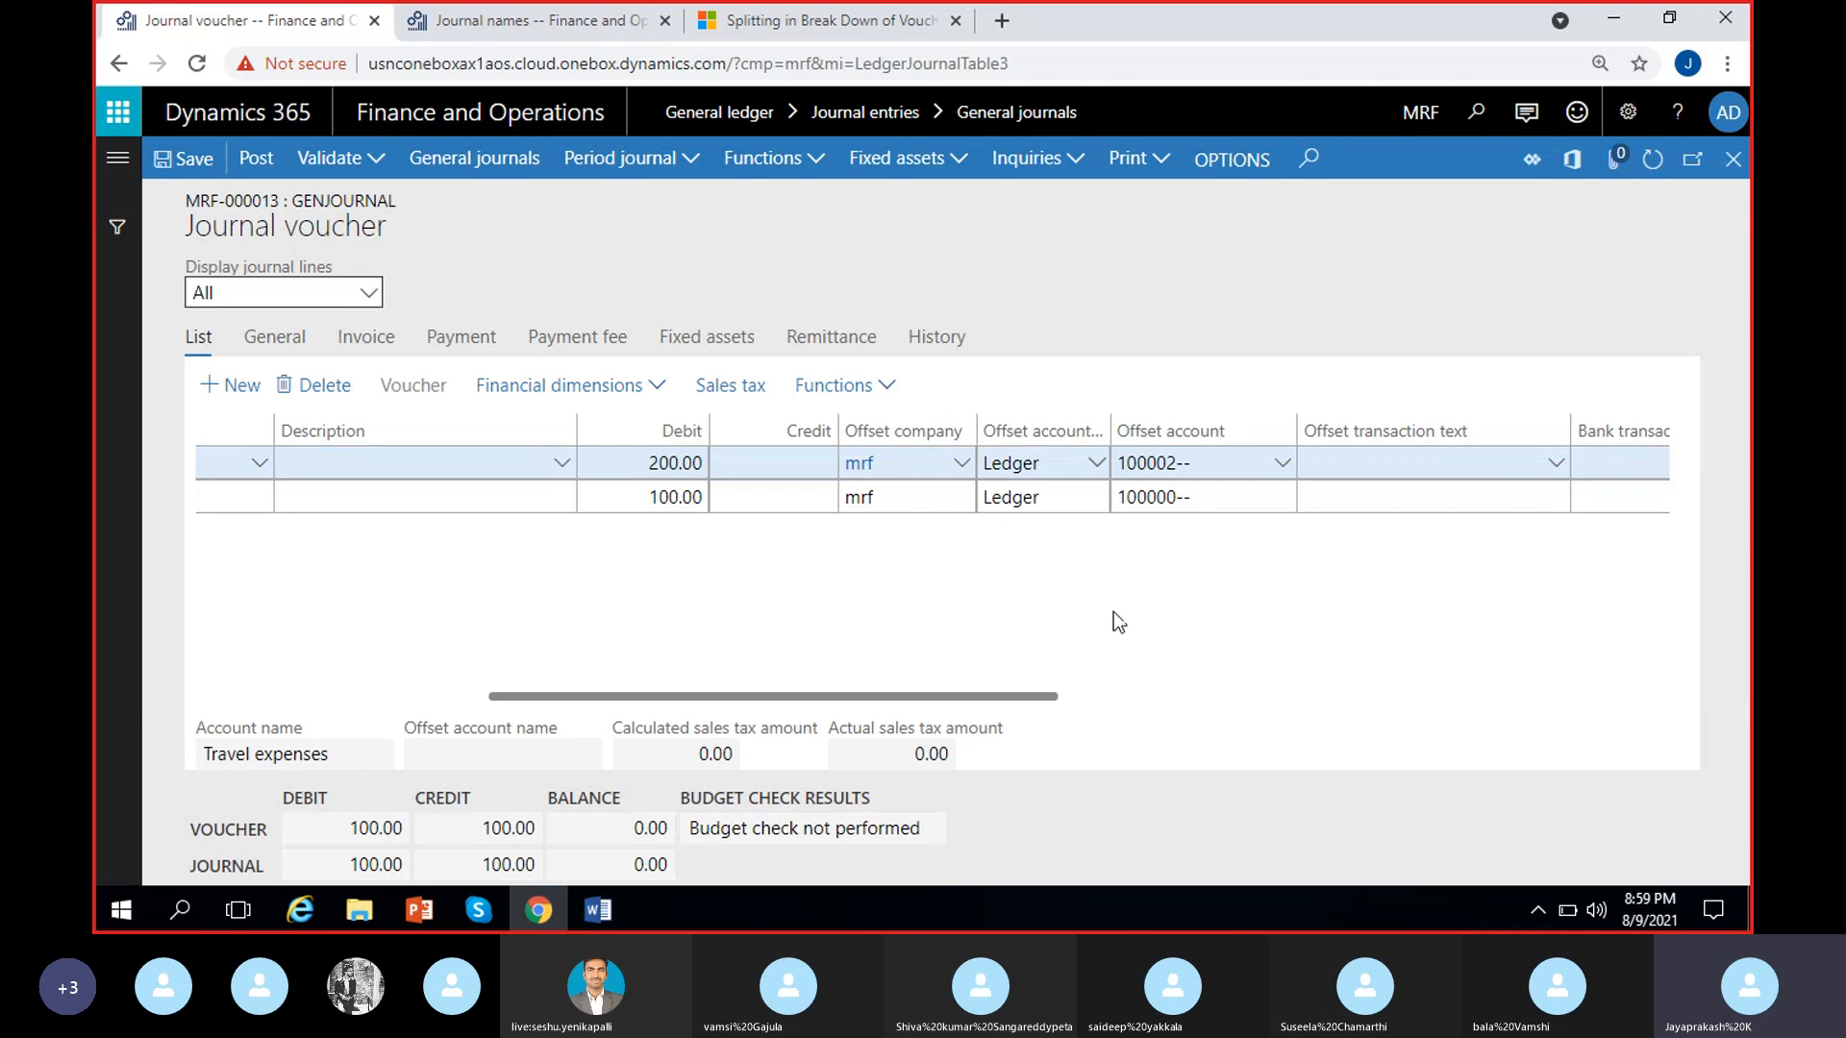
left_click_drag(1028, 696, 533, 609)
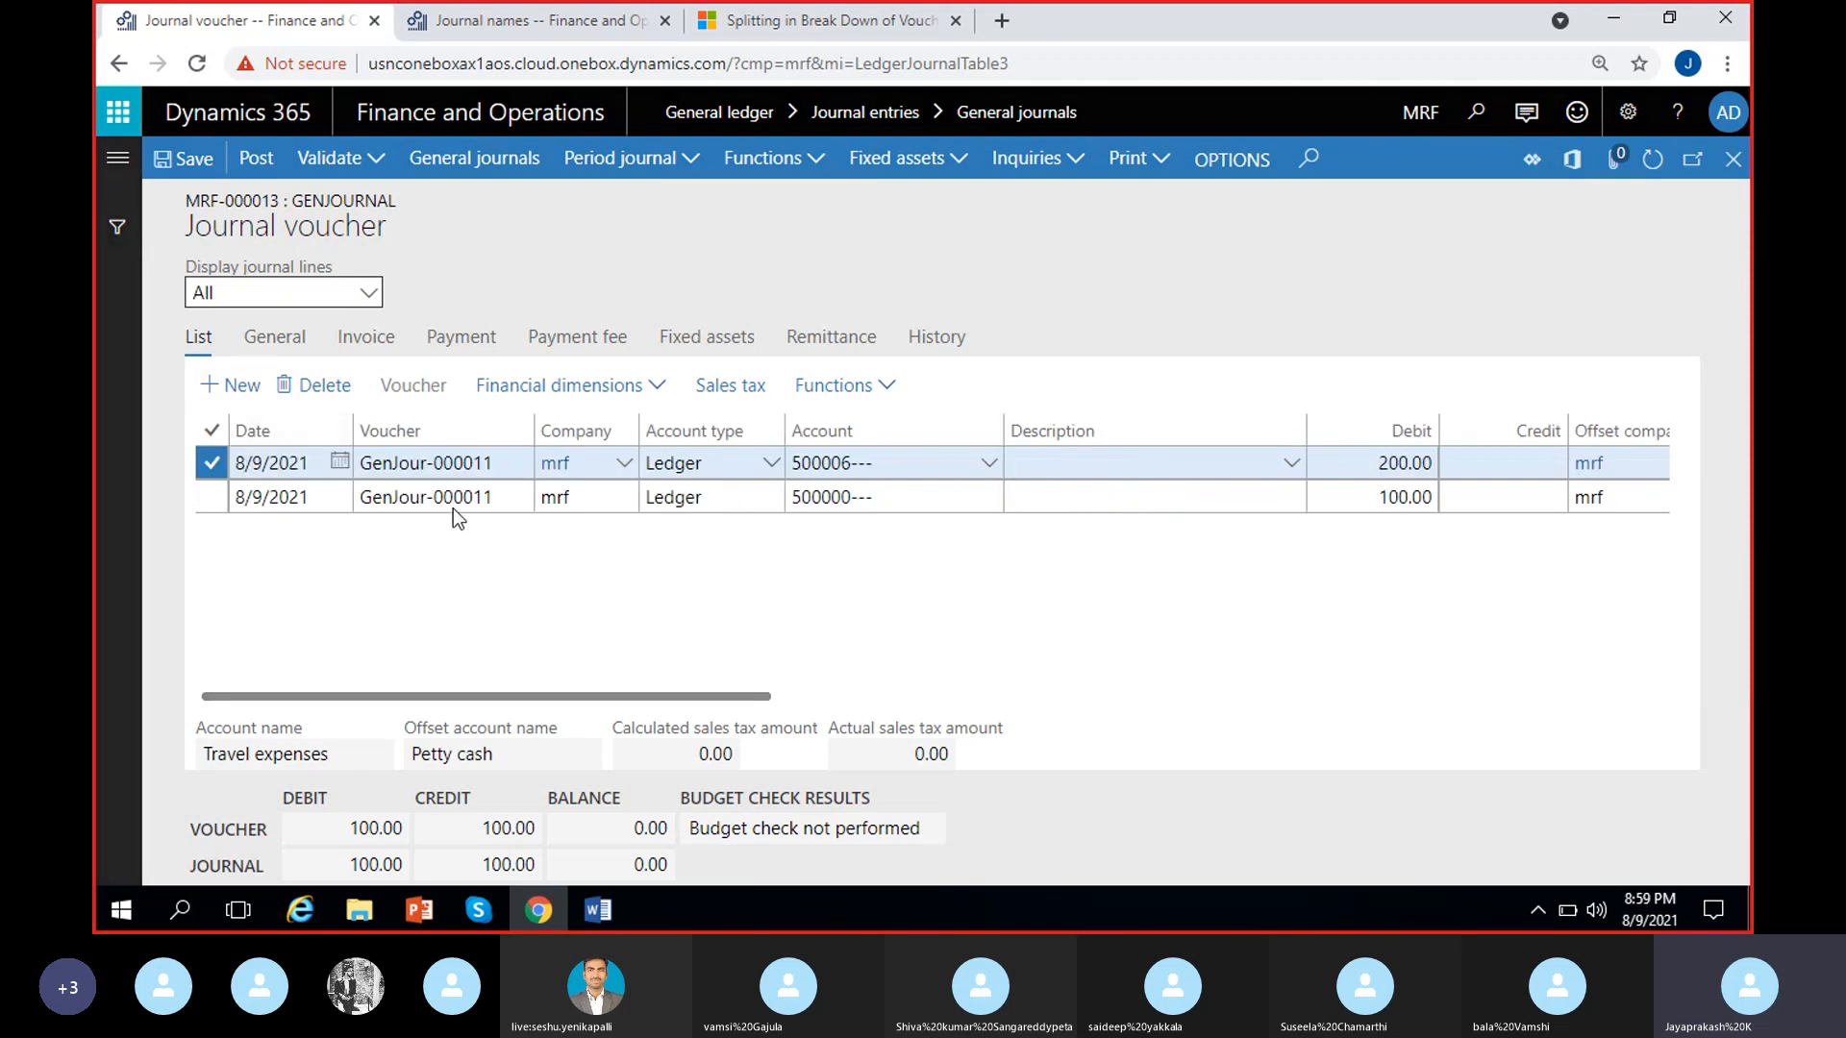
Add and delete a blank third line, and post journal MRF-000013
key("alt+n")
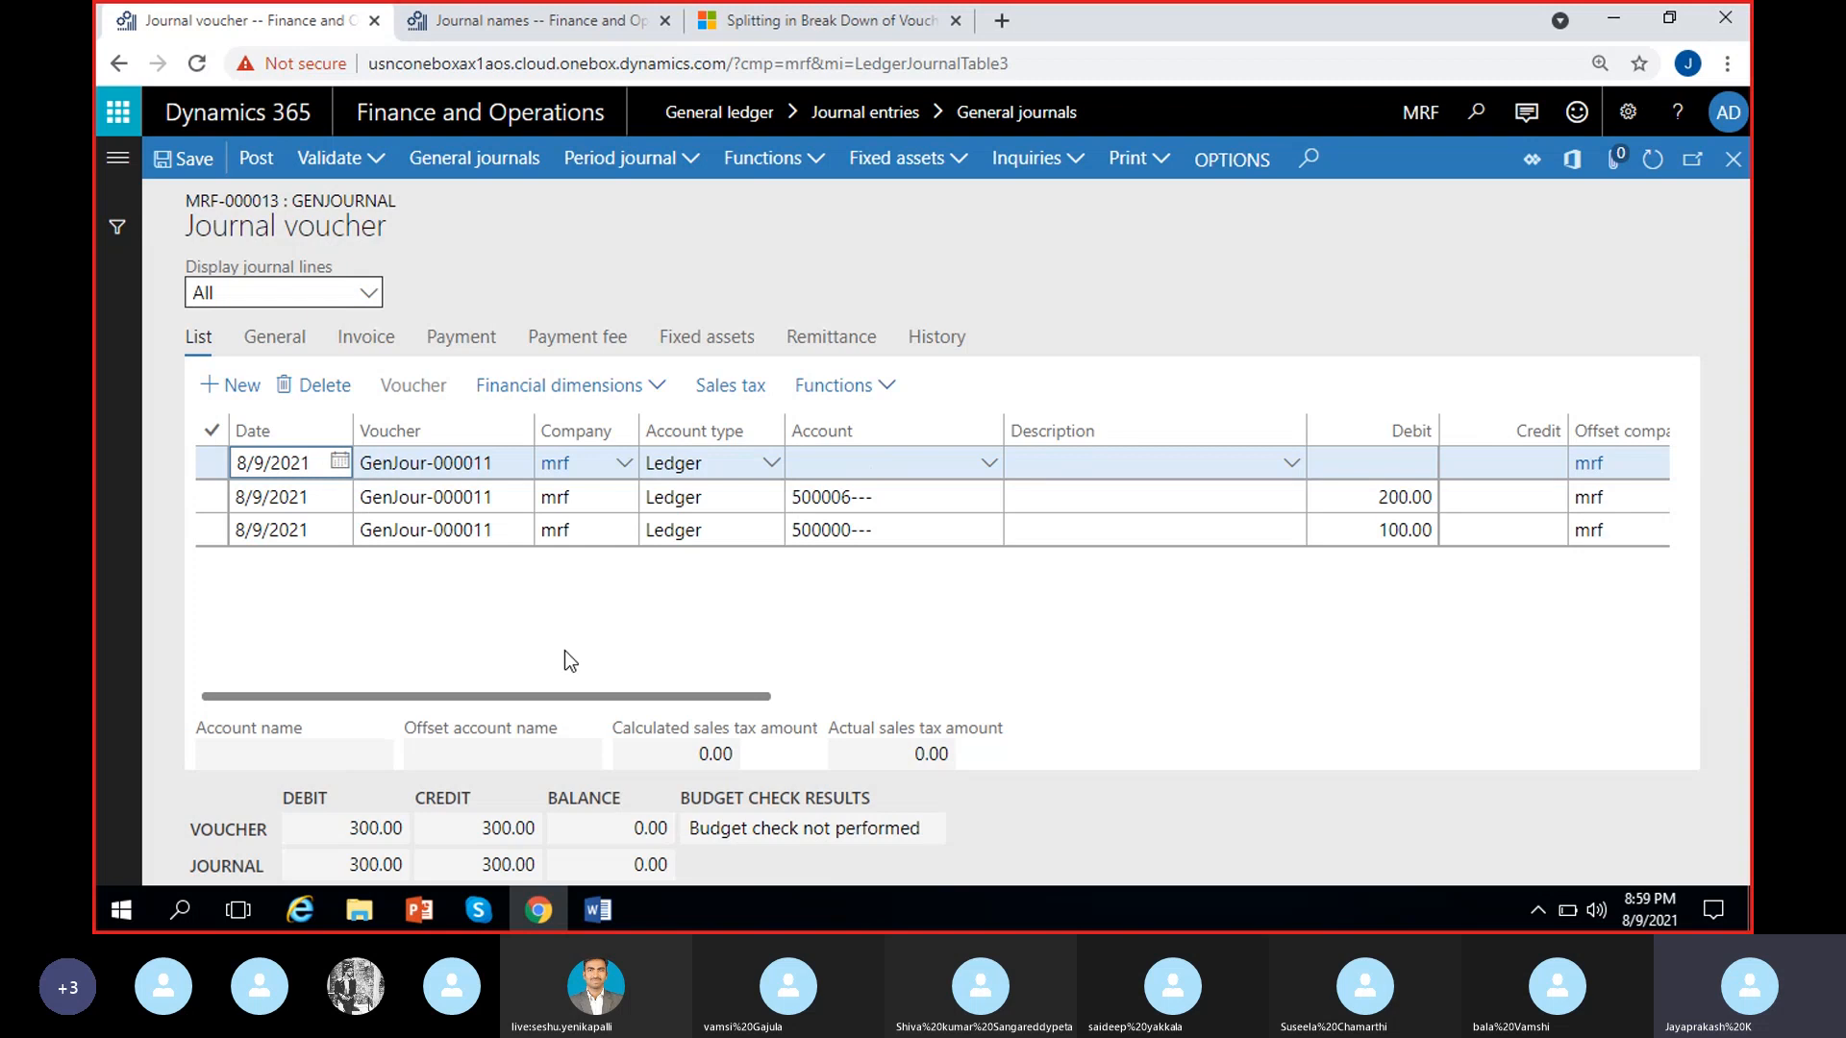
left_click(340, 389)
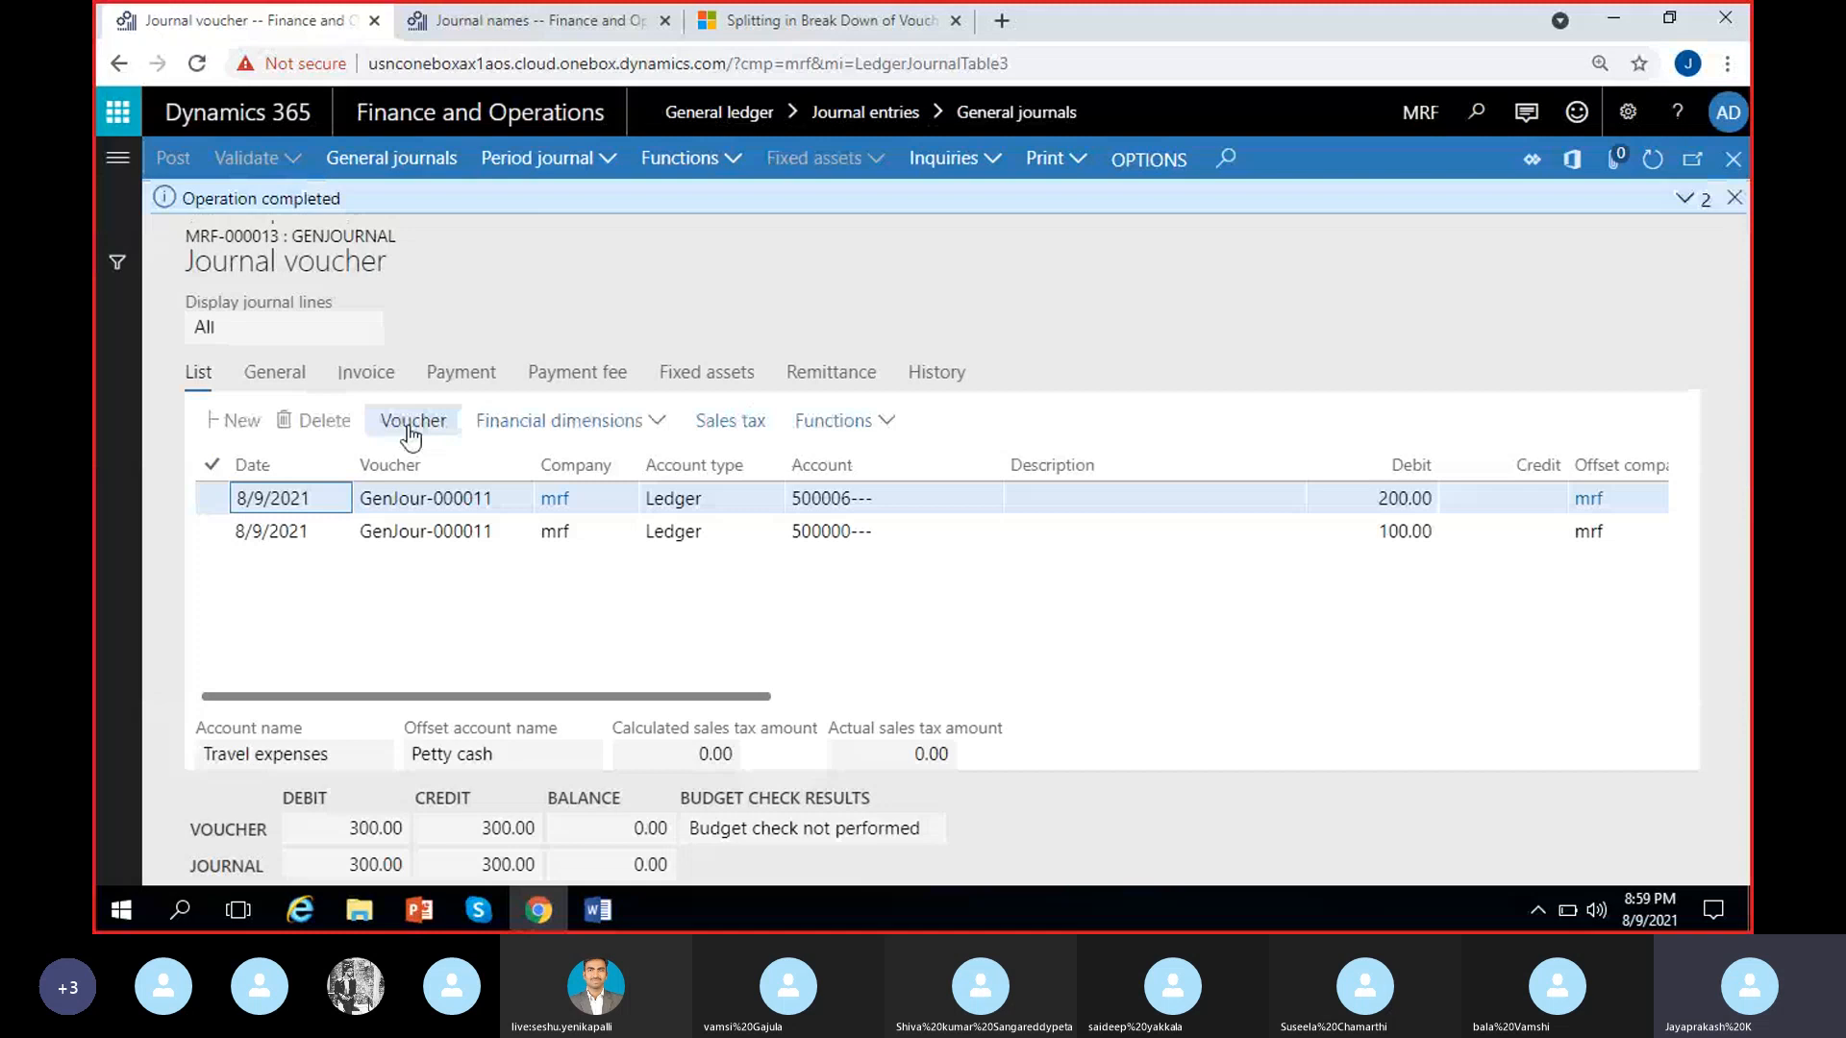
left_click(1735, 199)
Open the posted journal's voucher transactions, examine the voucher number, ledger account and amount of each entry, and return to the general journals list
left_click(516, 466)
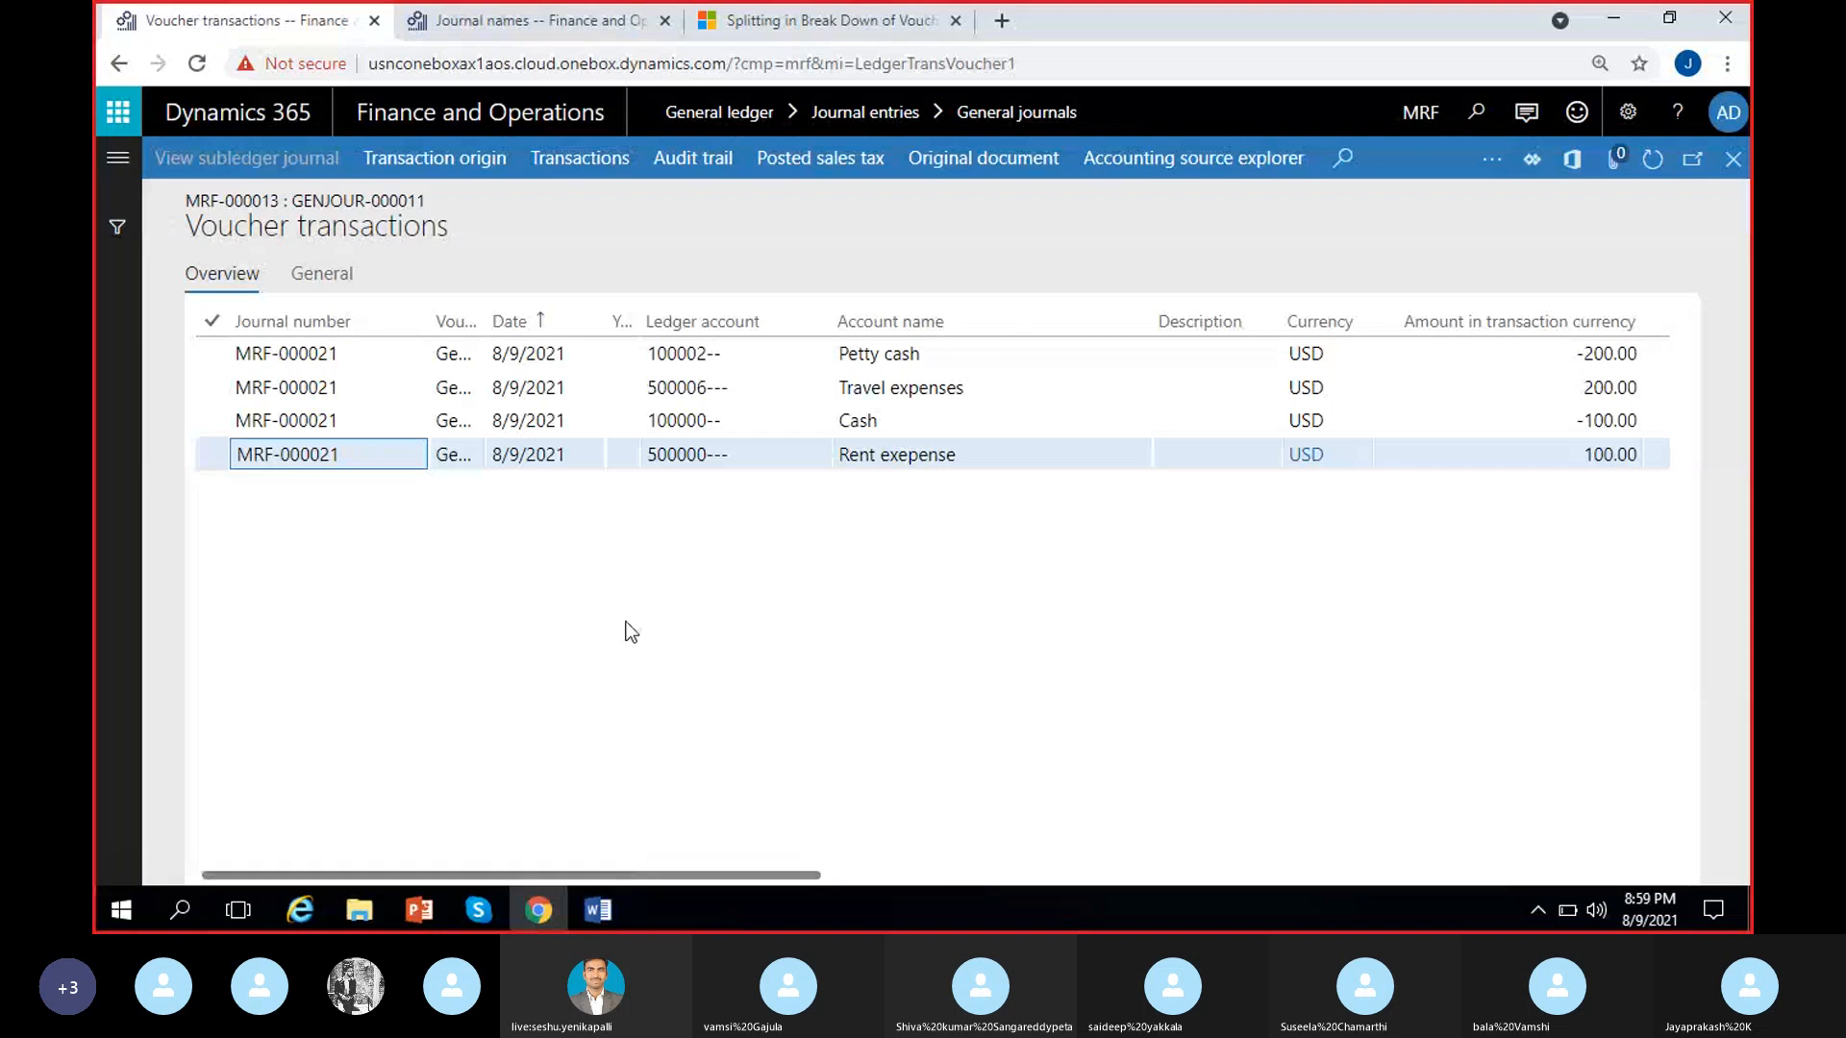
left_click_drag(480, 325, 624, 323)
scroll(894, 634, "right", 5)
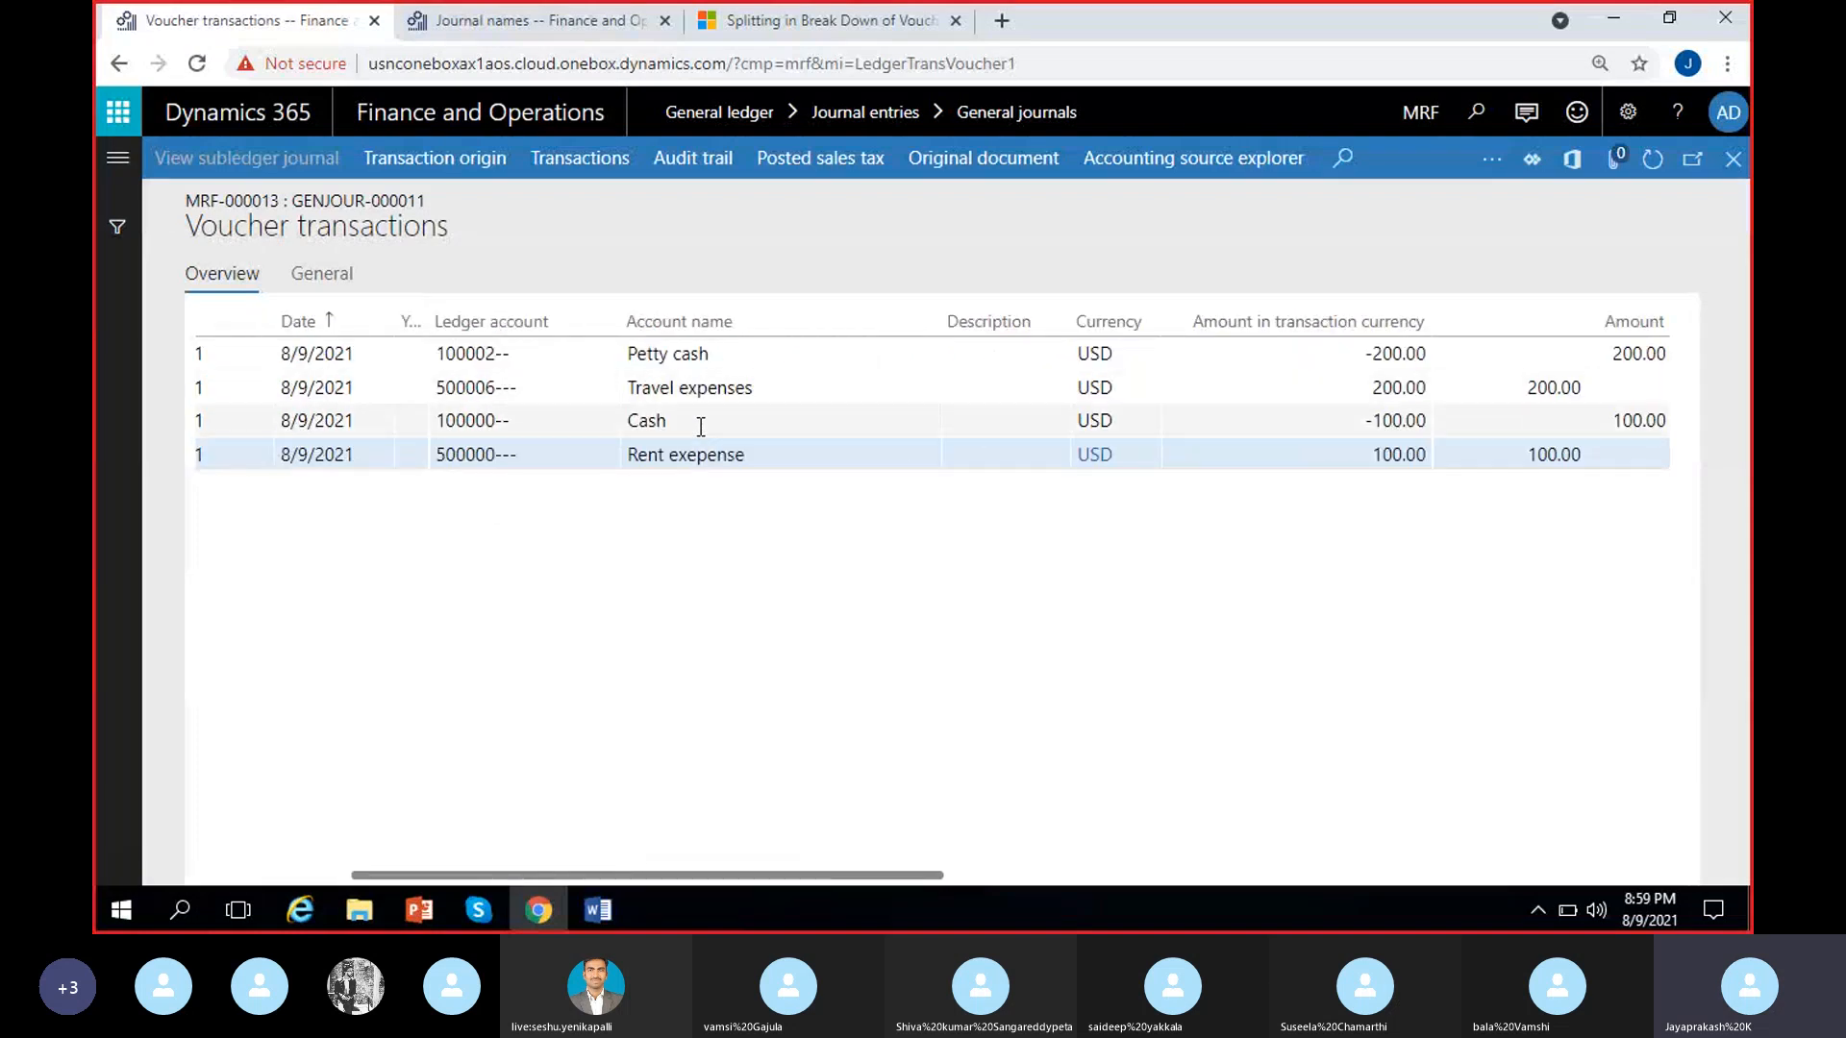
left_click(731, 422)
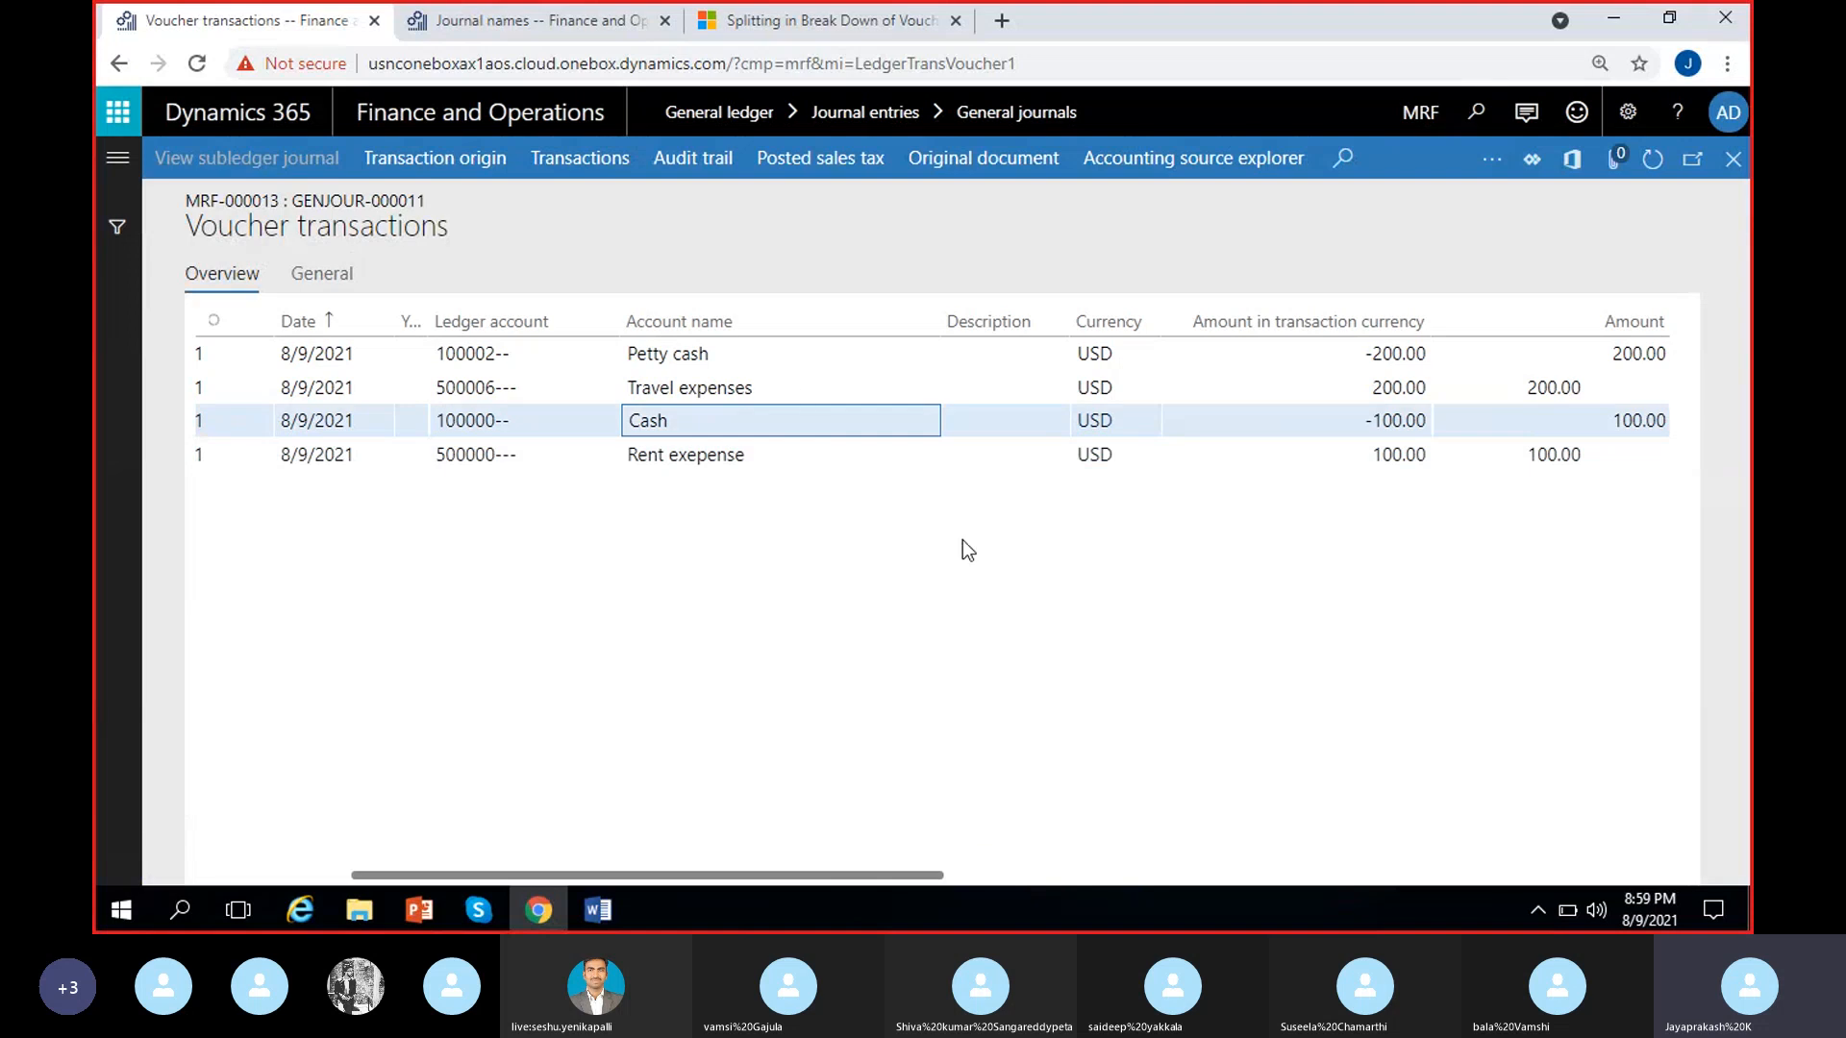
left_click(778, 377)
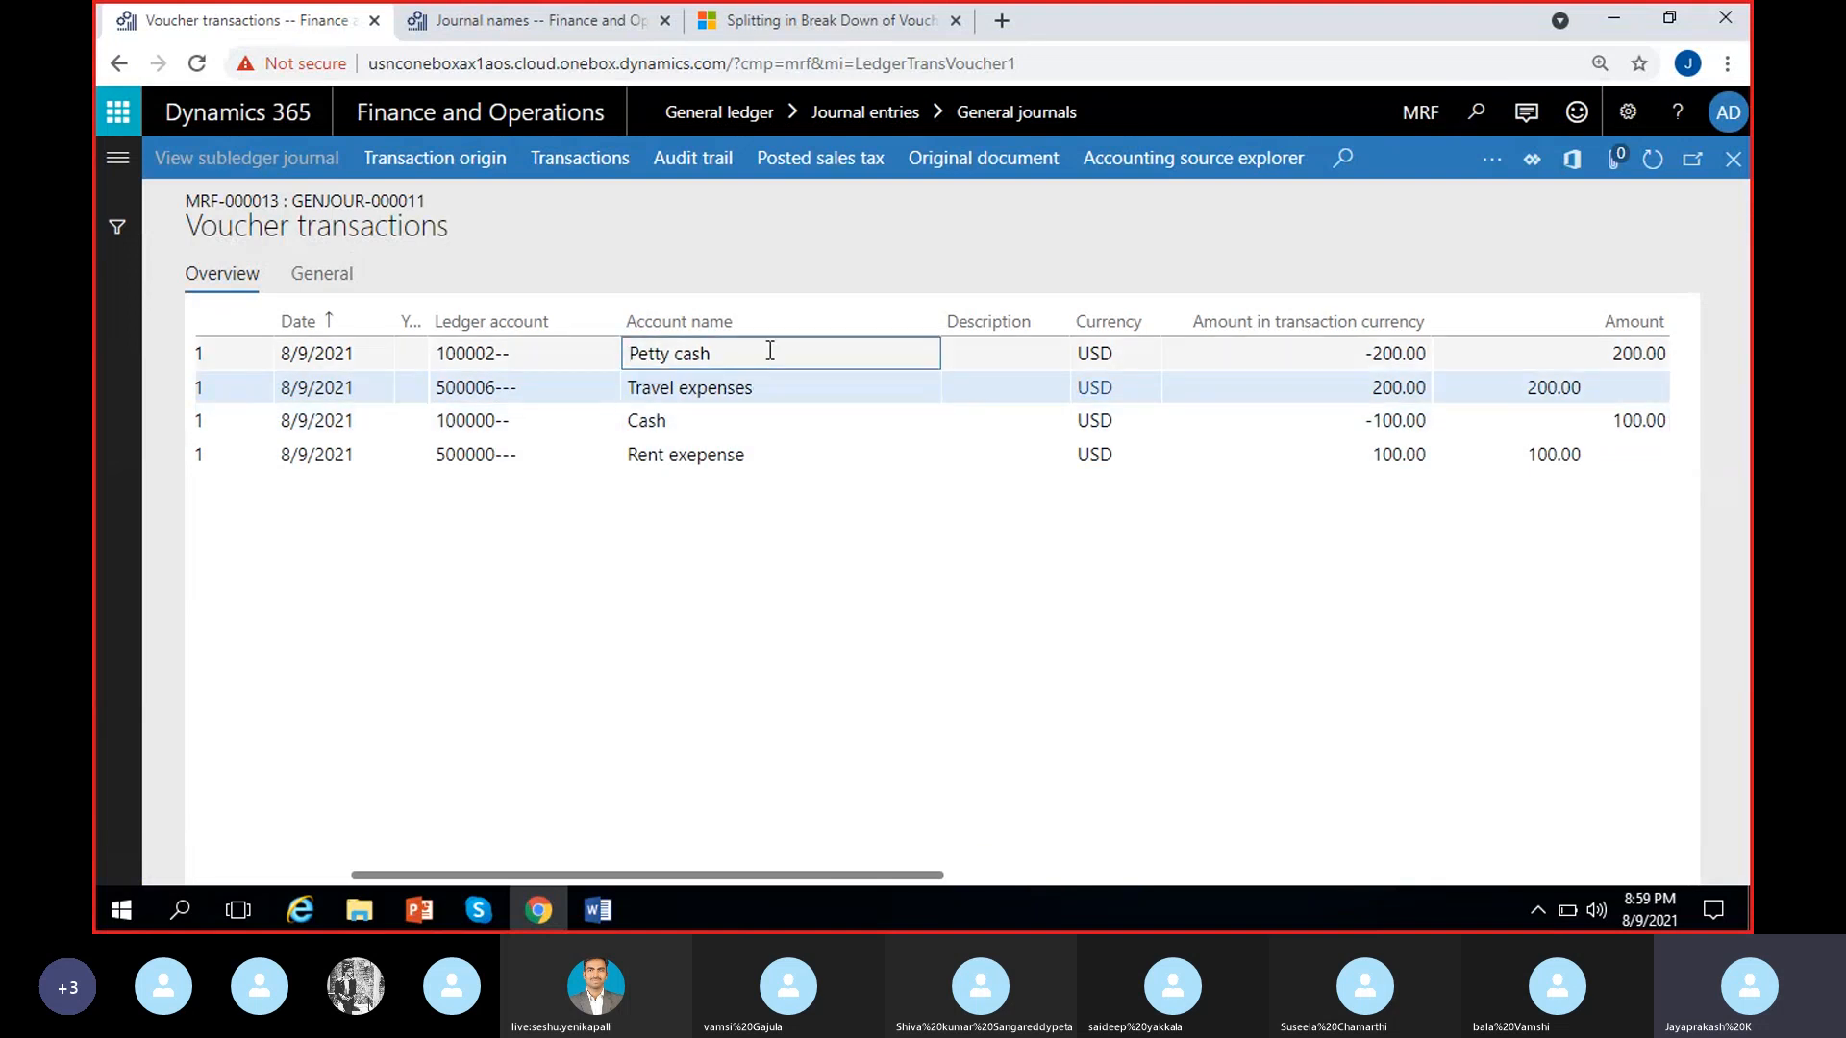
left_click(731, 354)
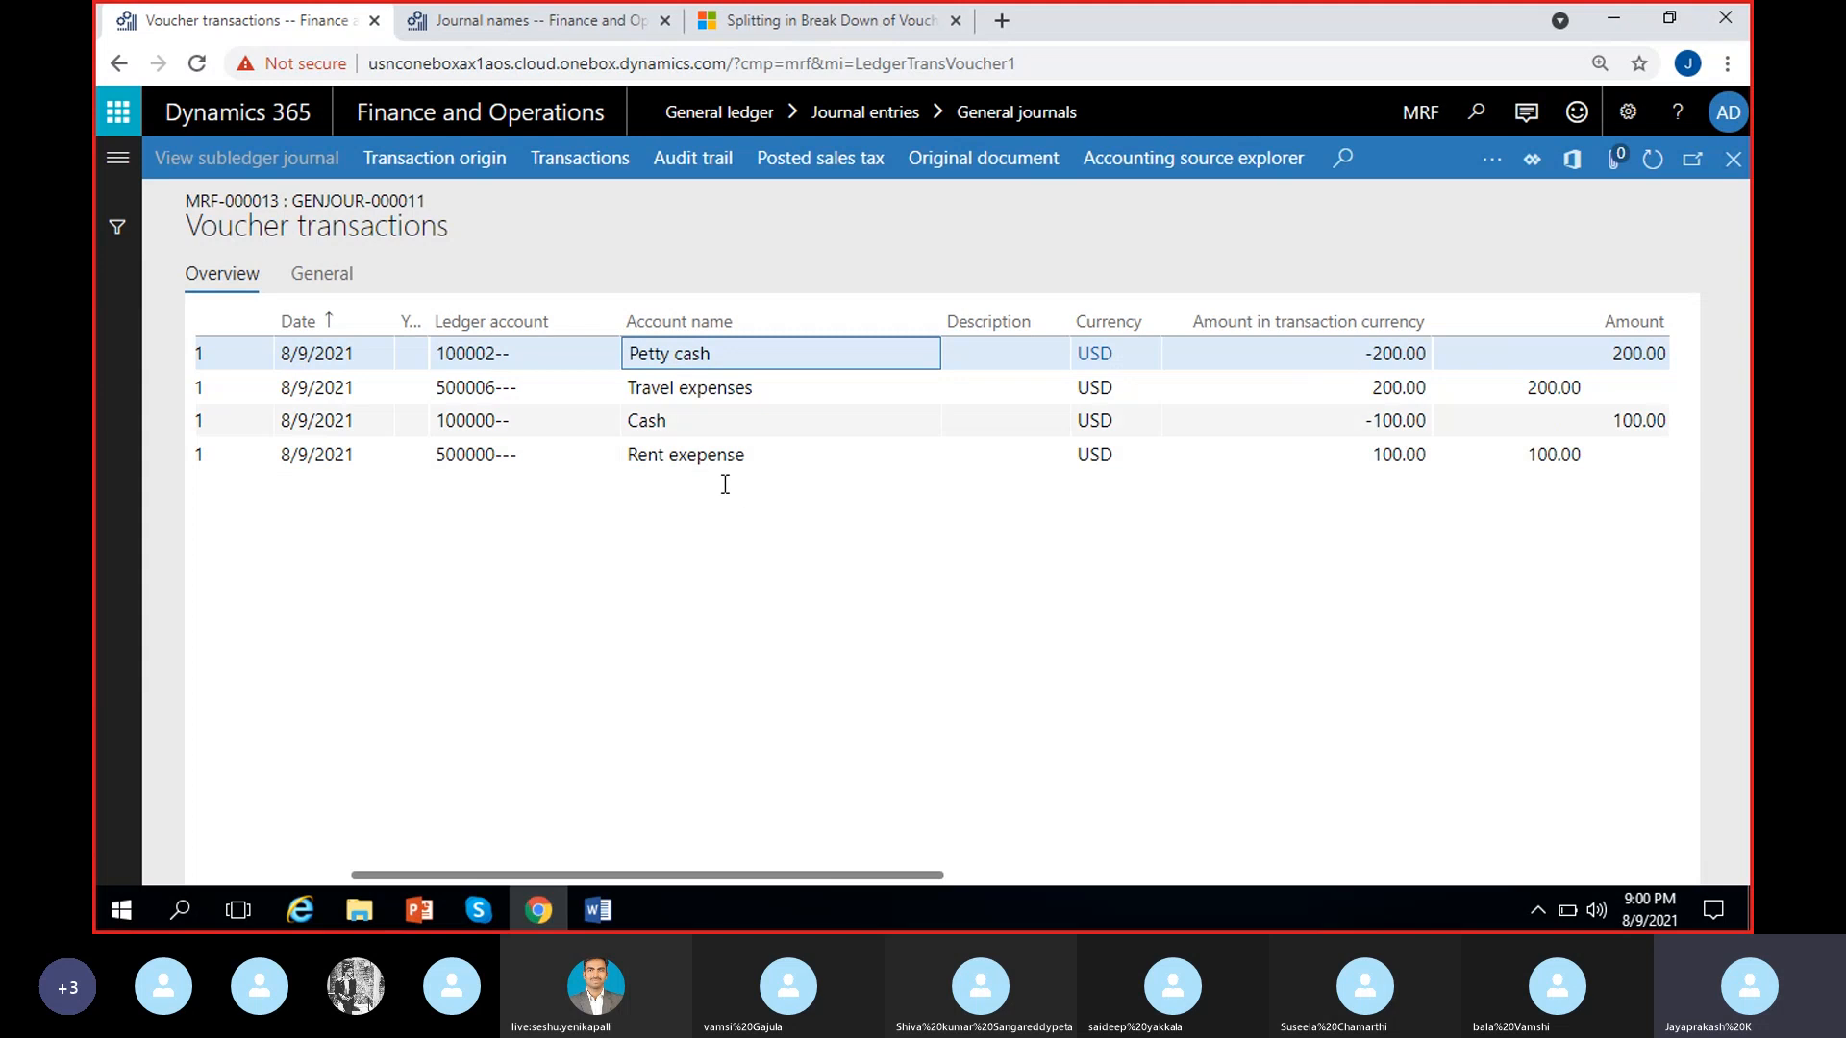
scroll(601, 631, "left", 3)
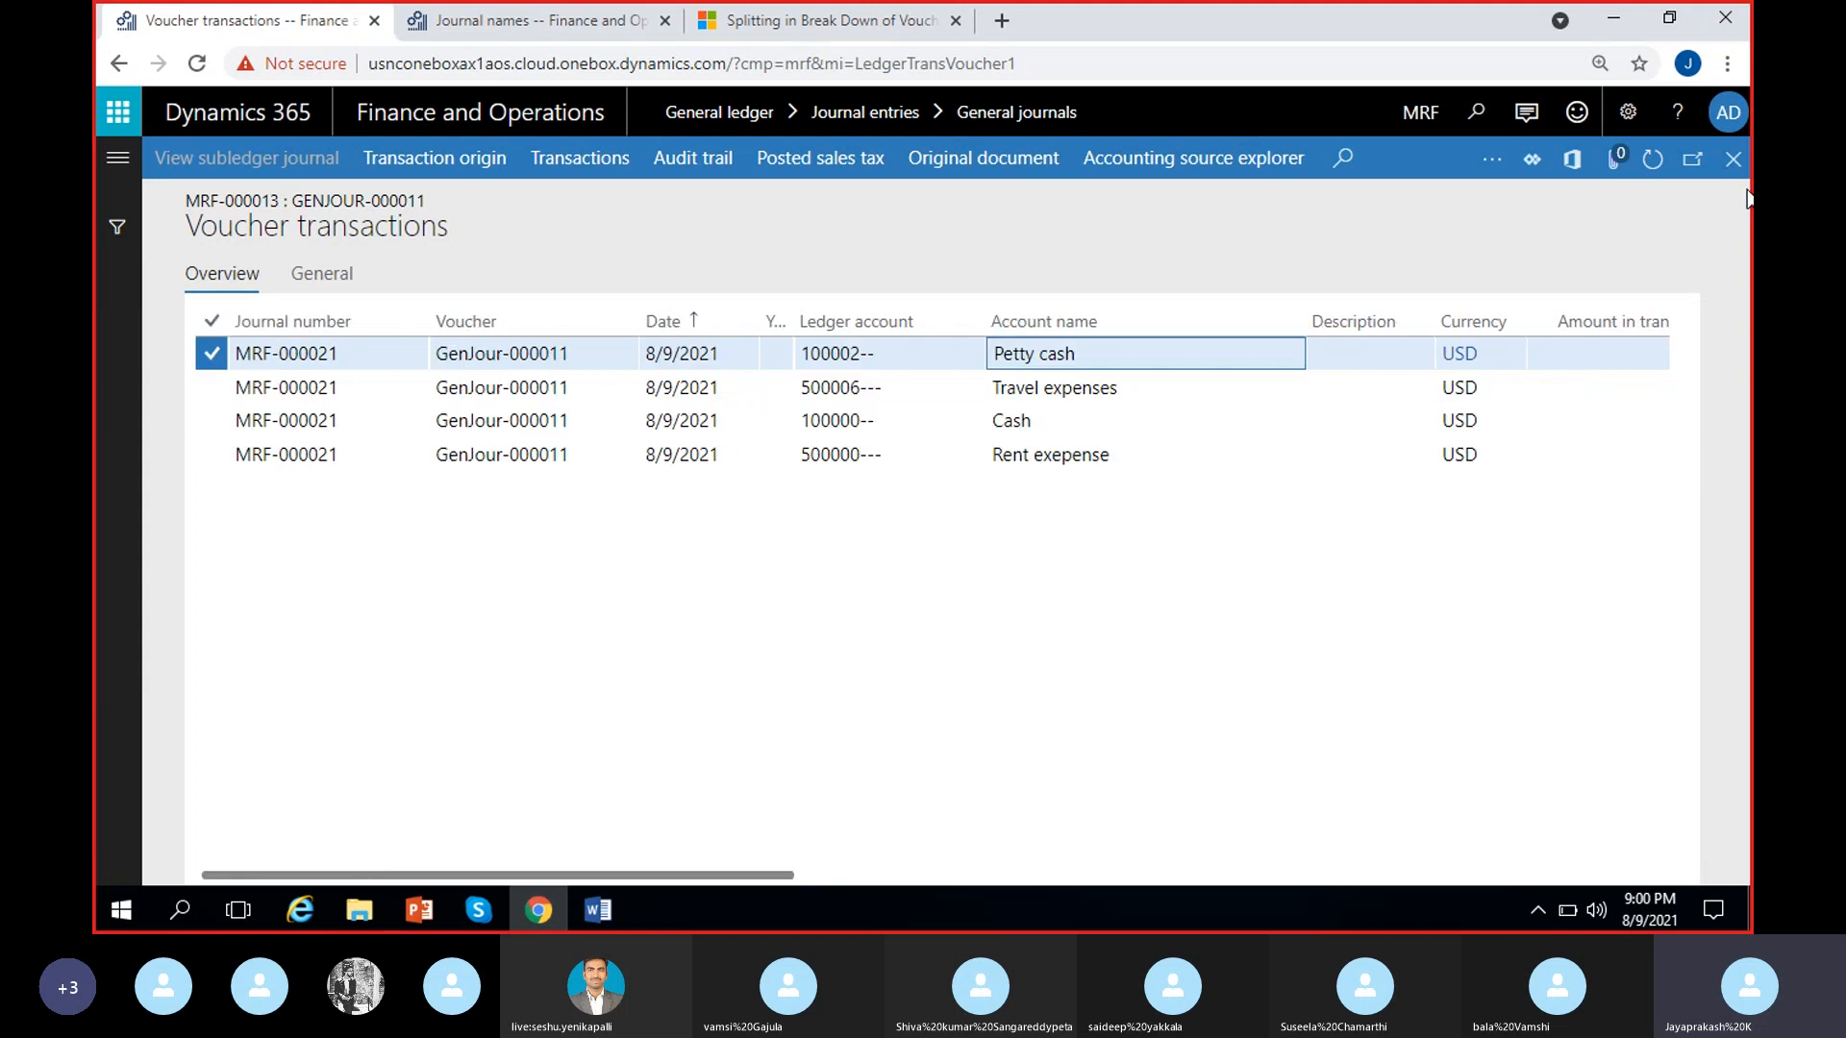
left_click(1733, 158)
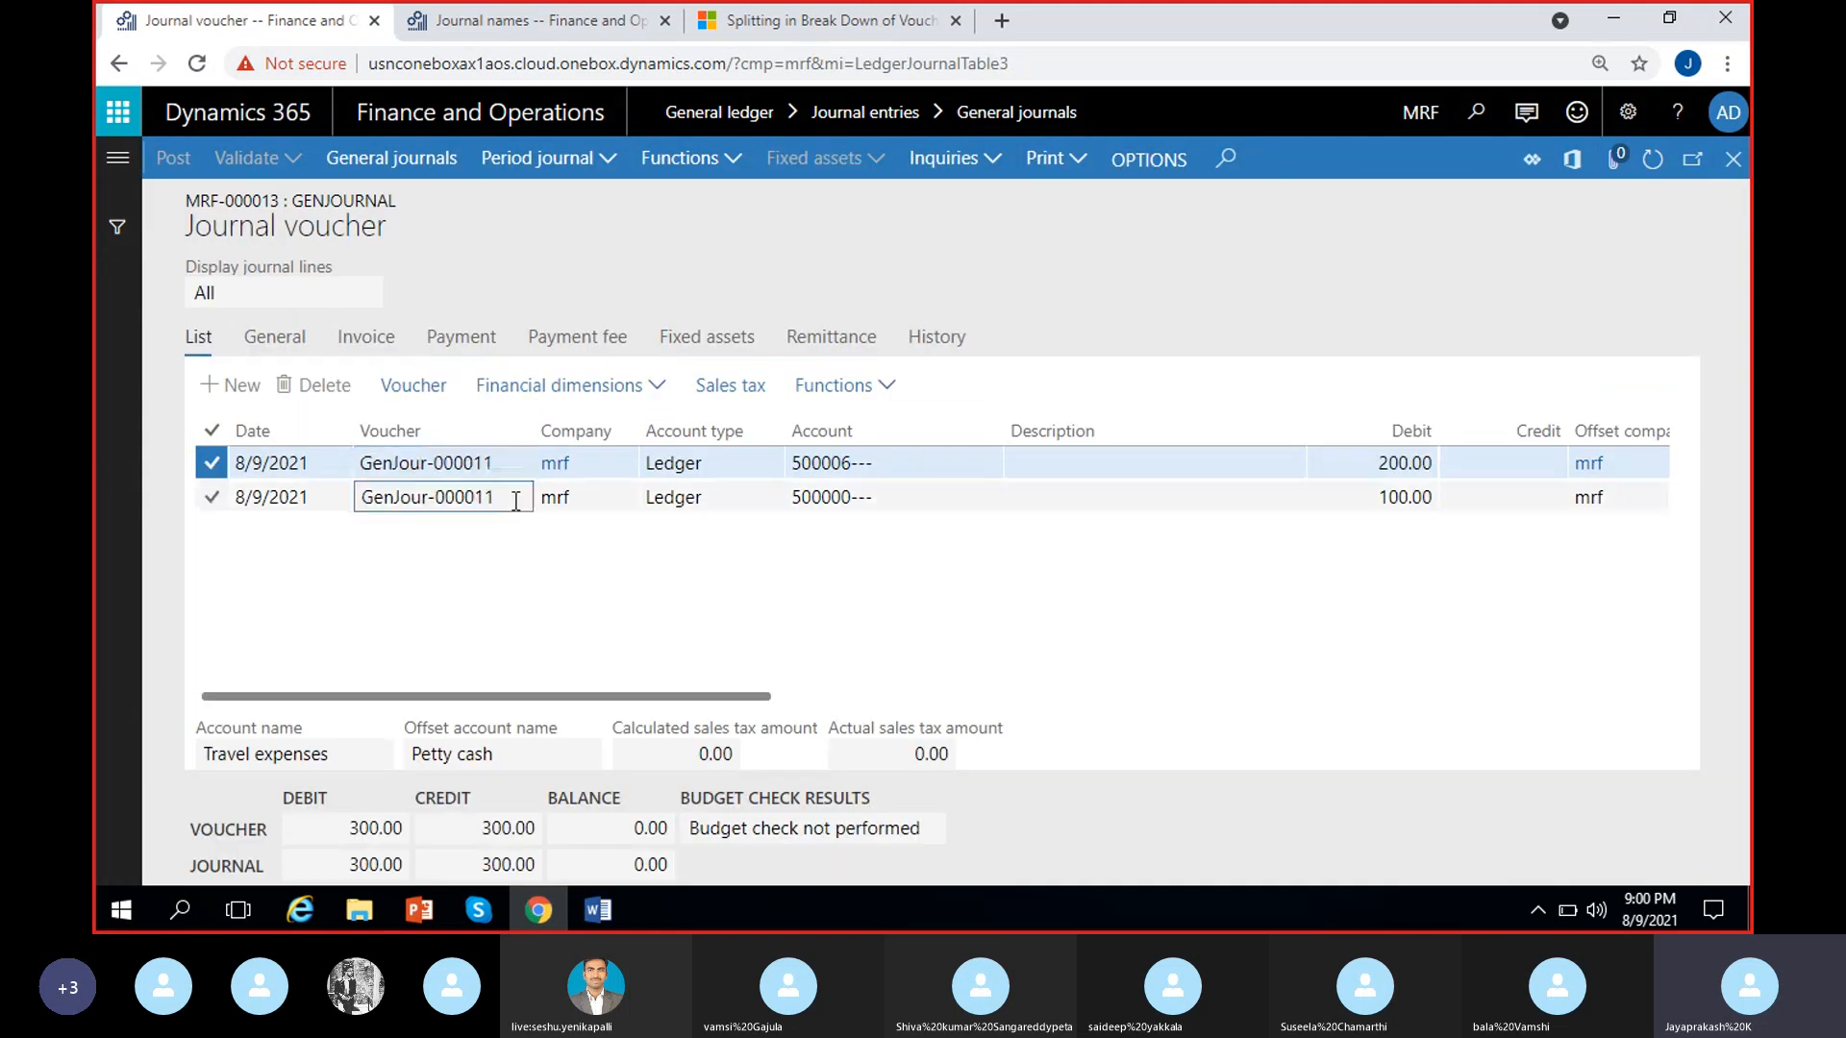
left_click(516, 501)
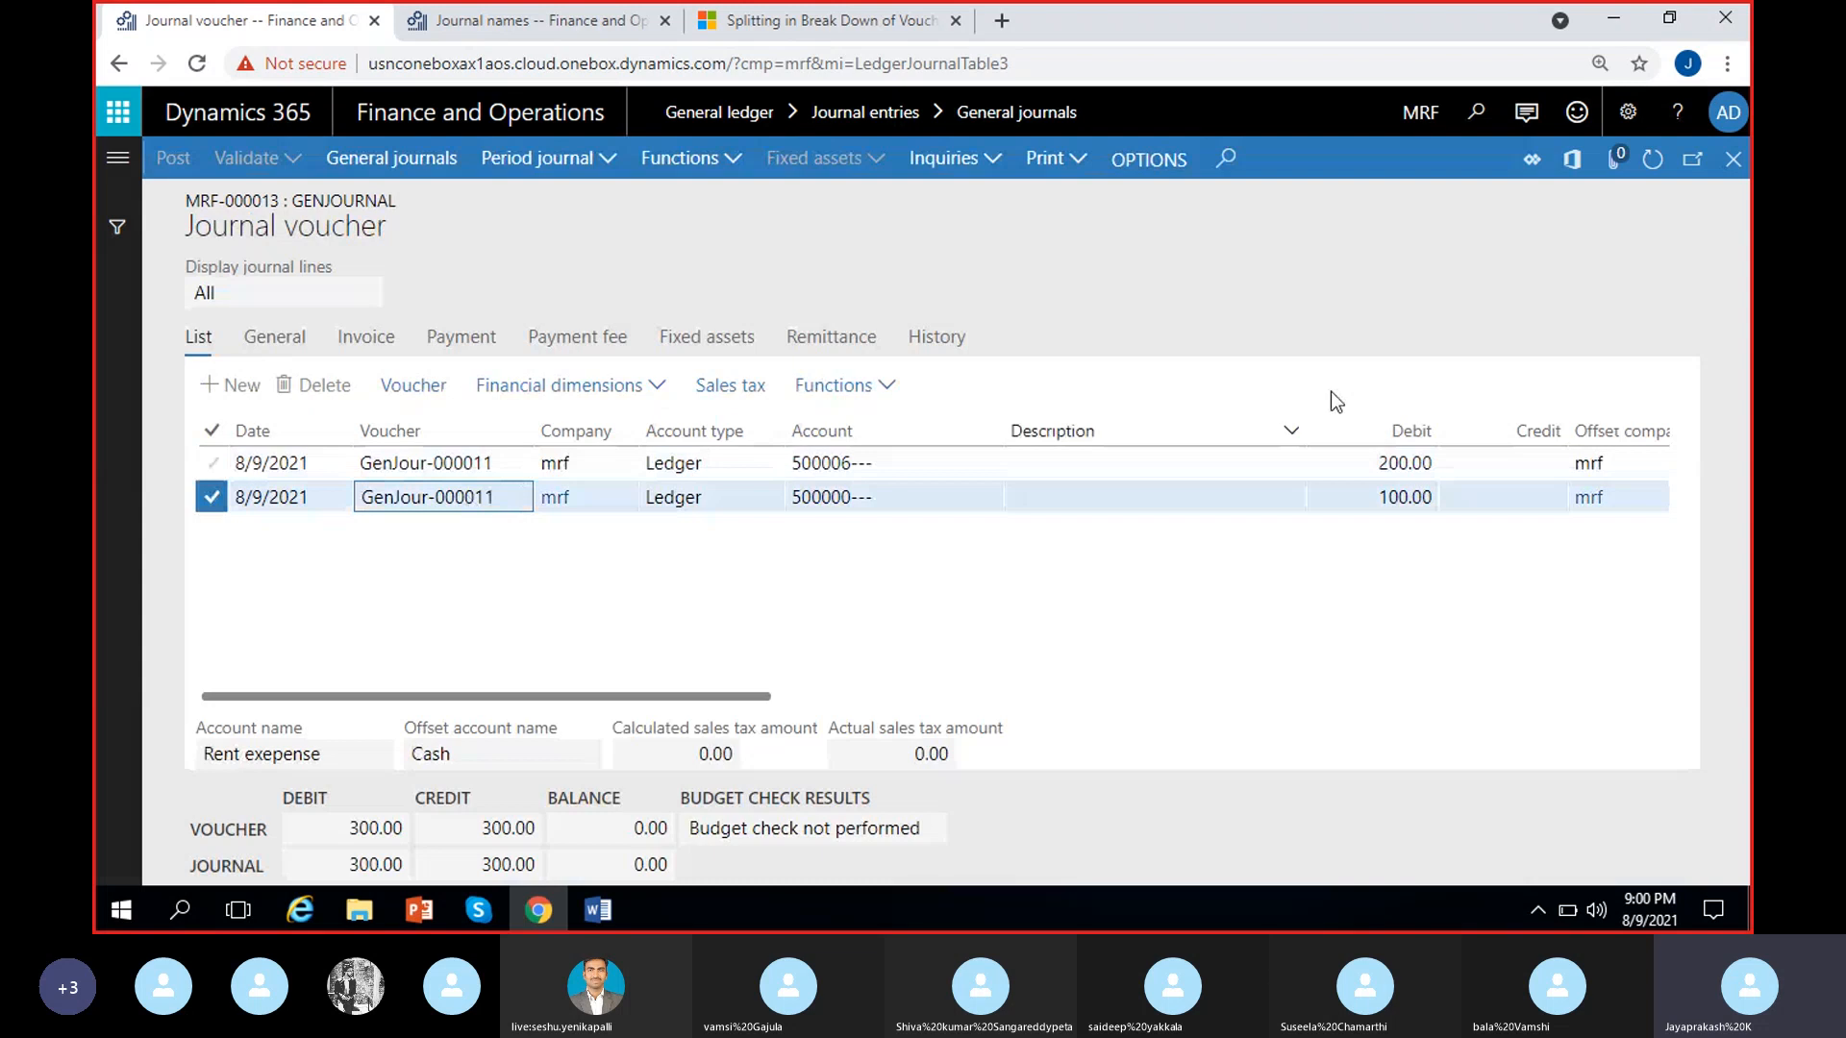
left_click(1733, 159)
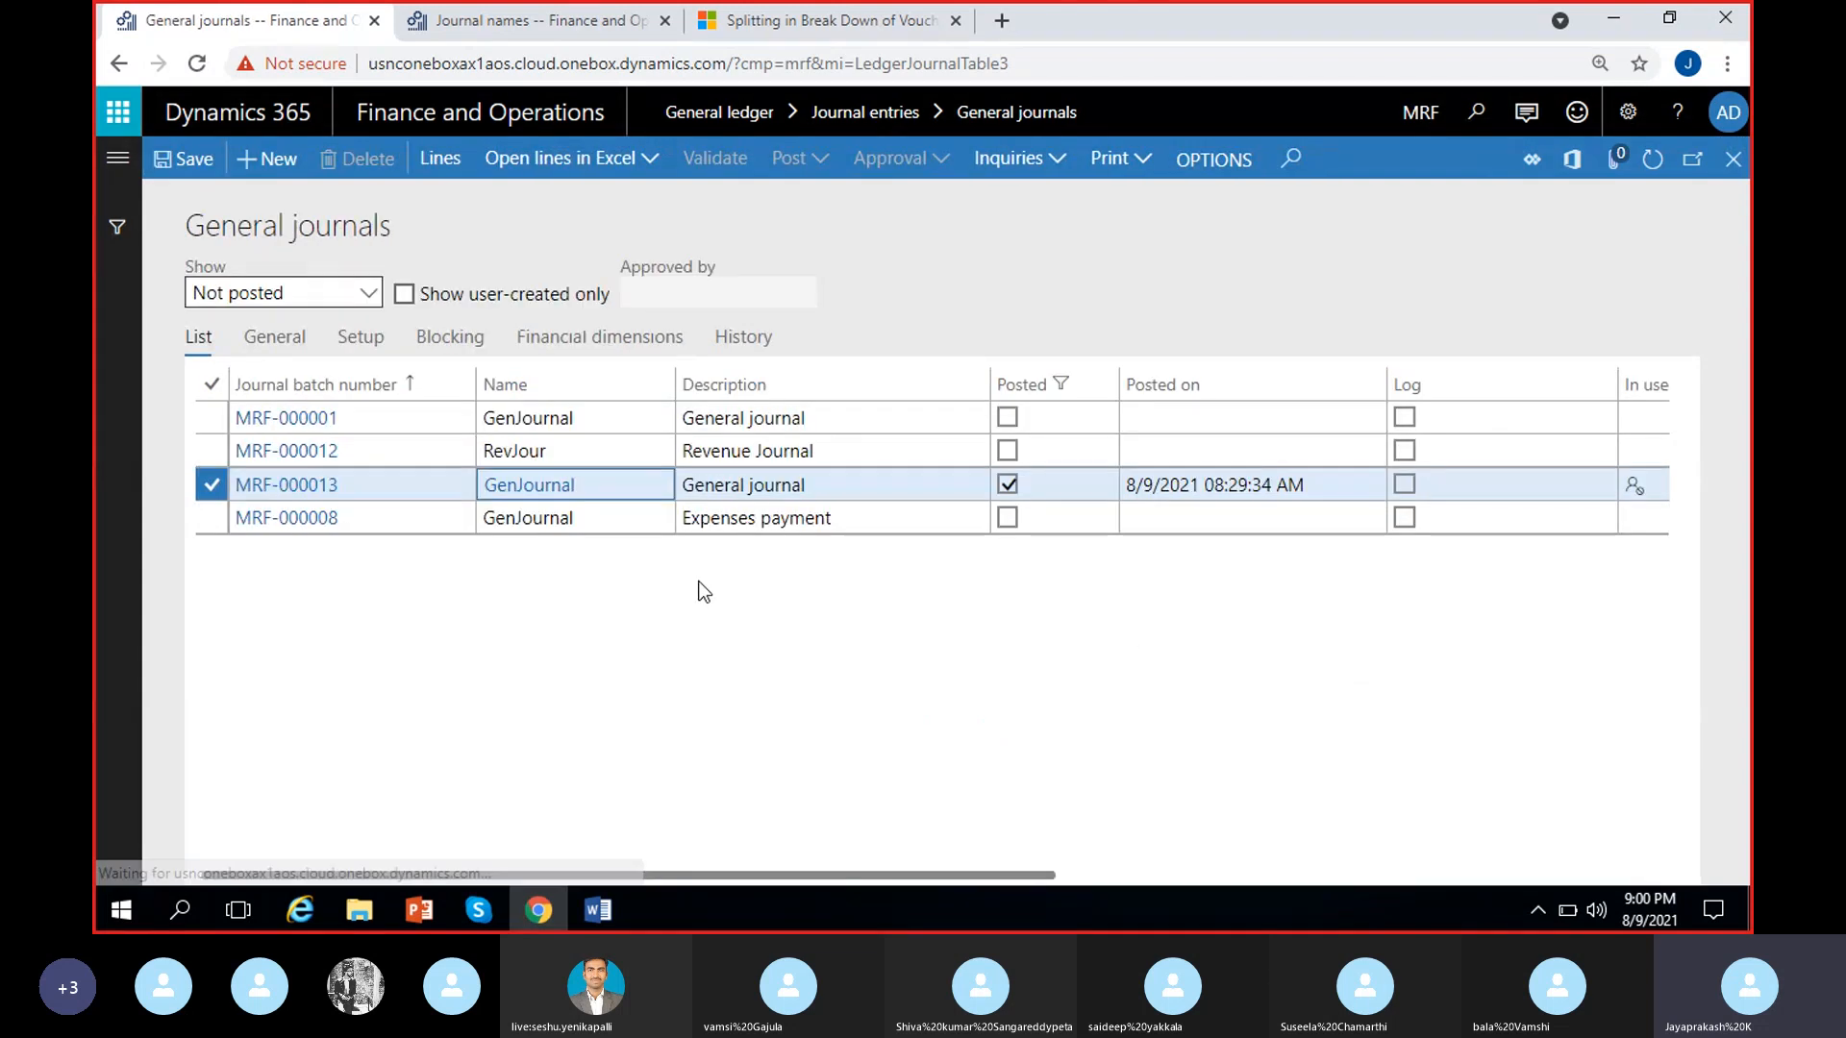
Set New voucher to Manual in the GenJournal setup, save it and return to the general journals list
left_click(535, 486)
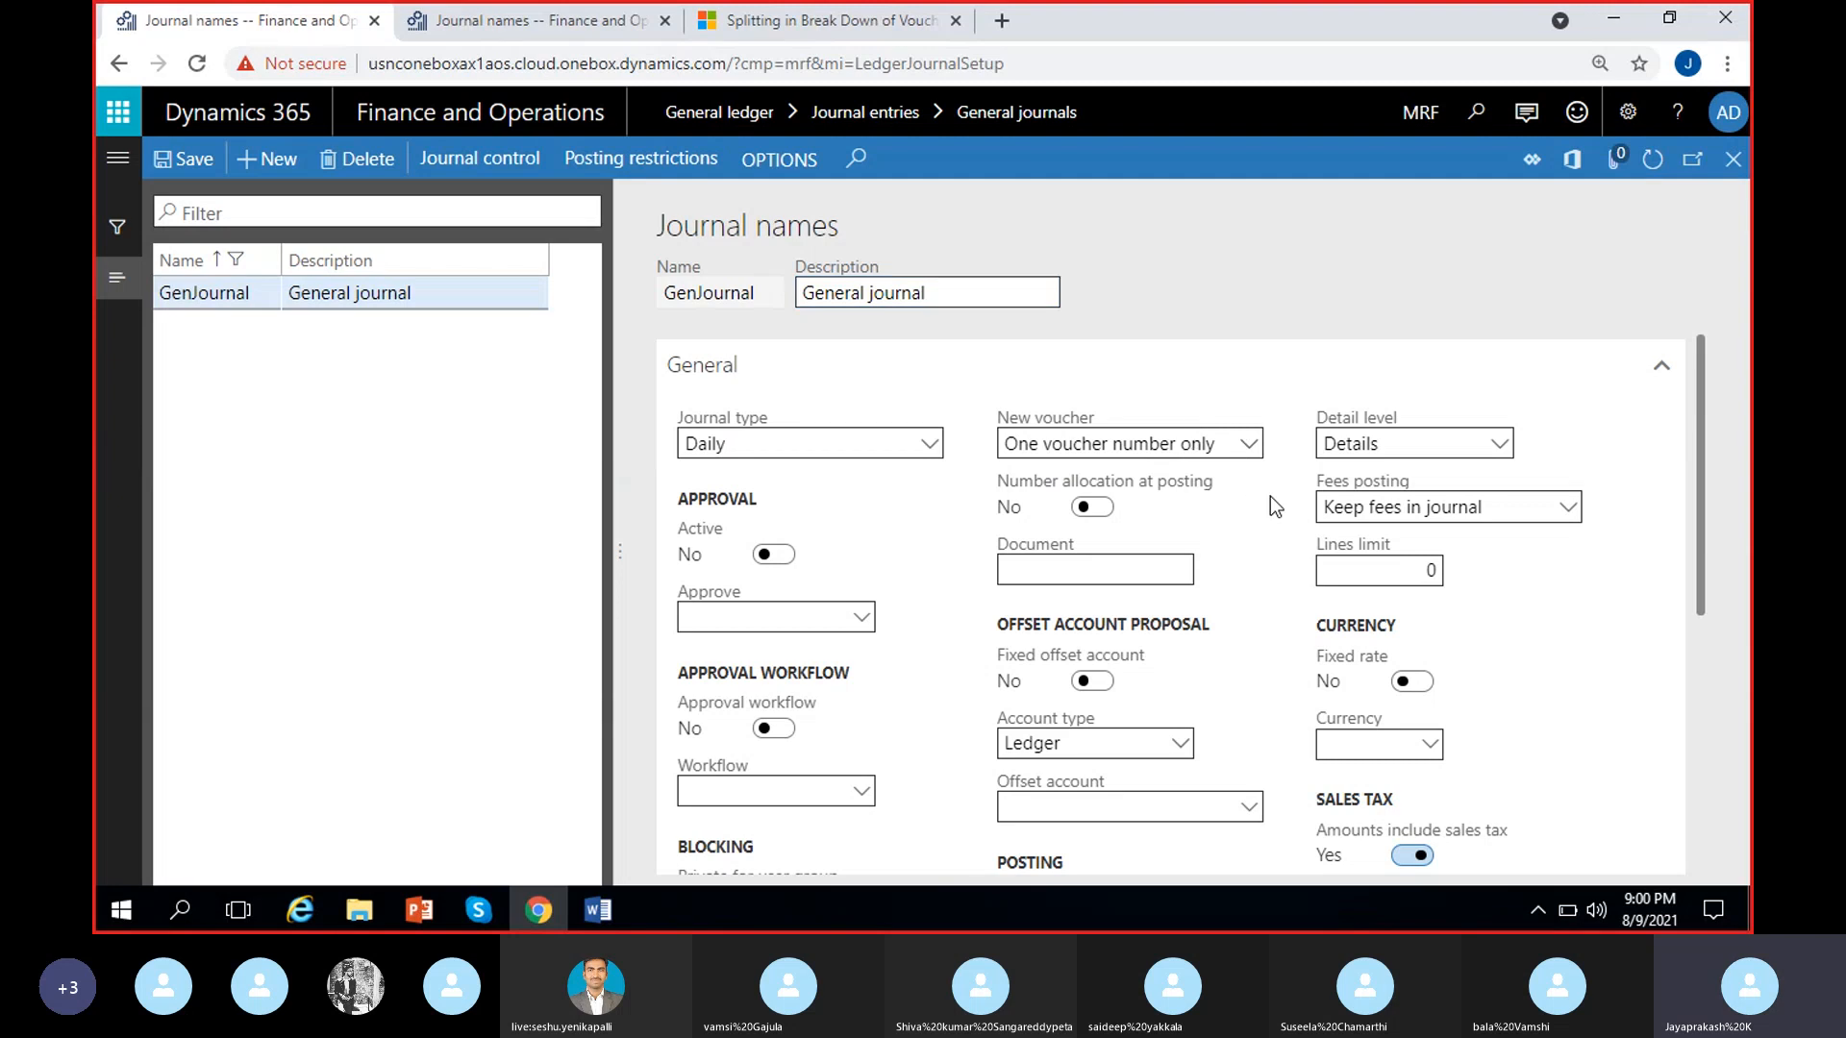
left_click(1247, 445)
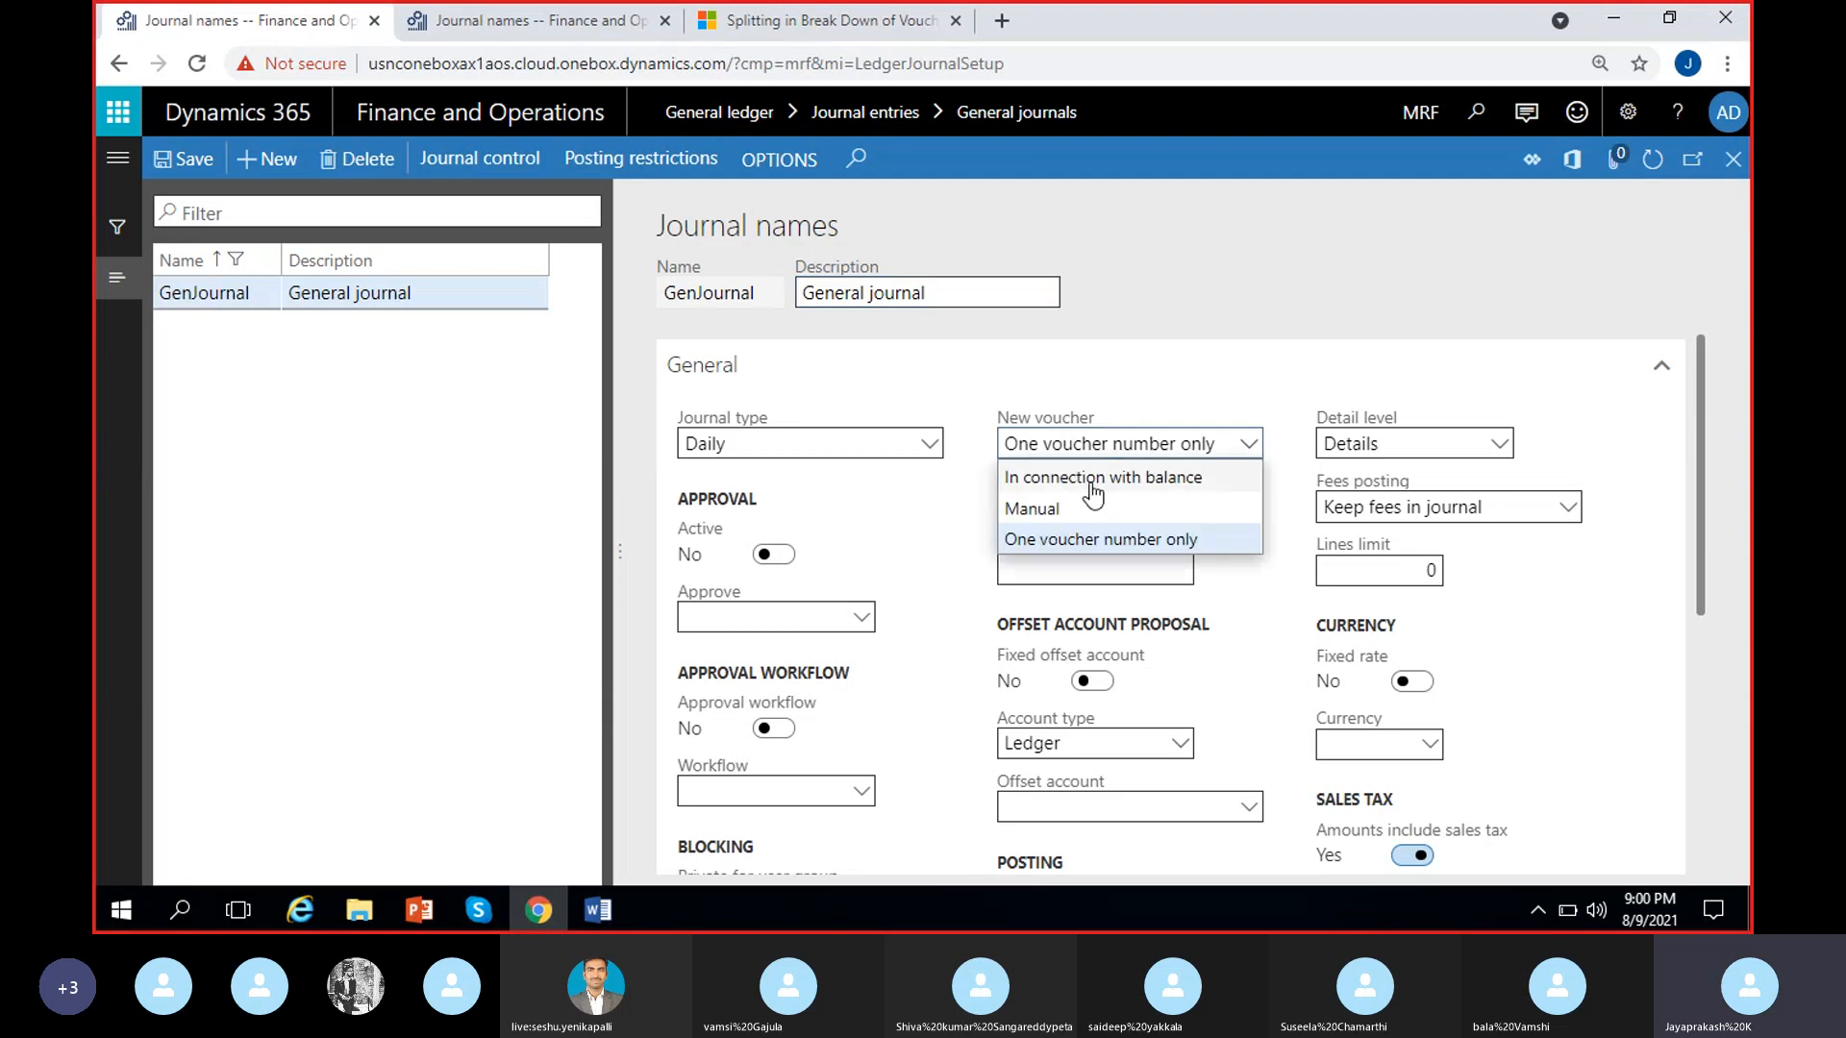
left_click(1094, 480)
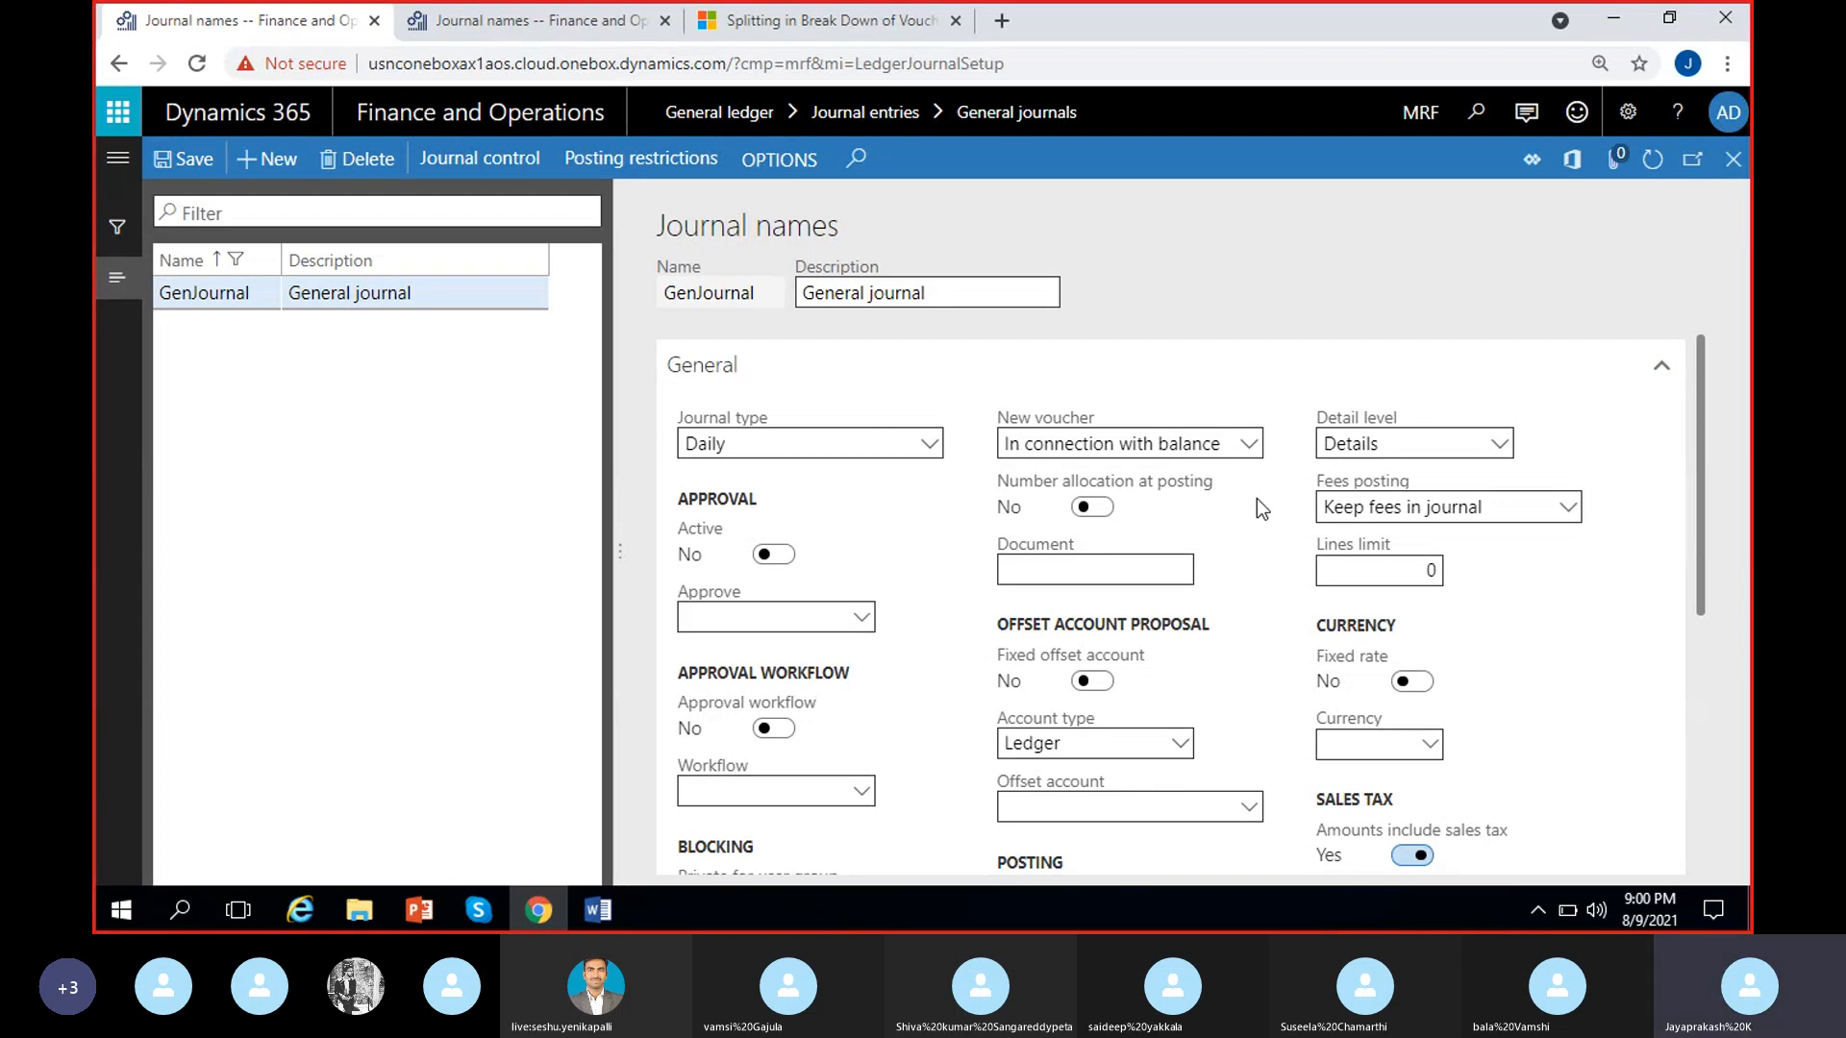
left_click(1248, 444)
left_click(1132, 517)
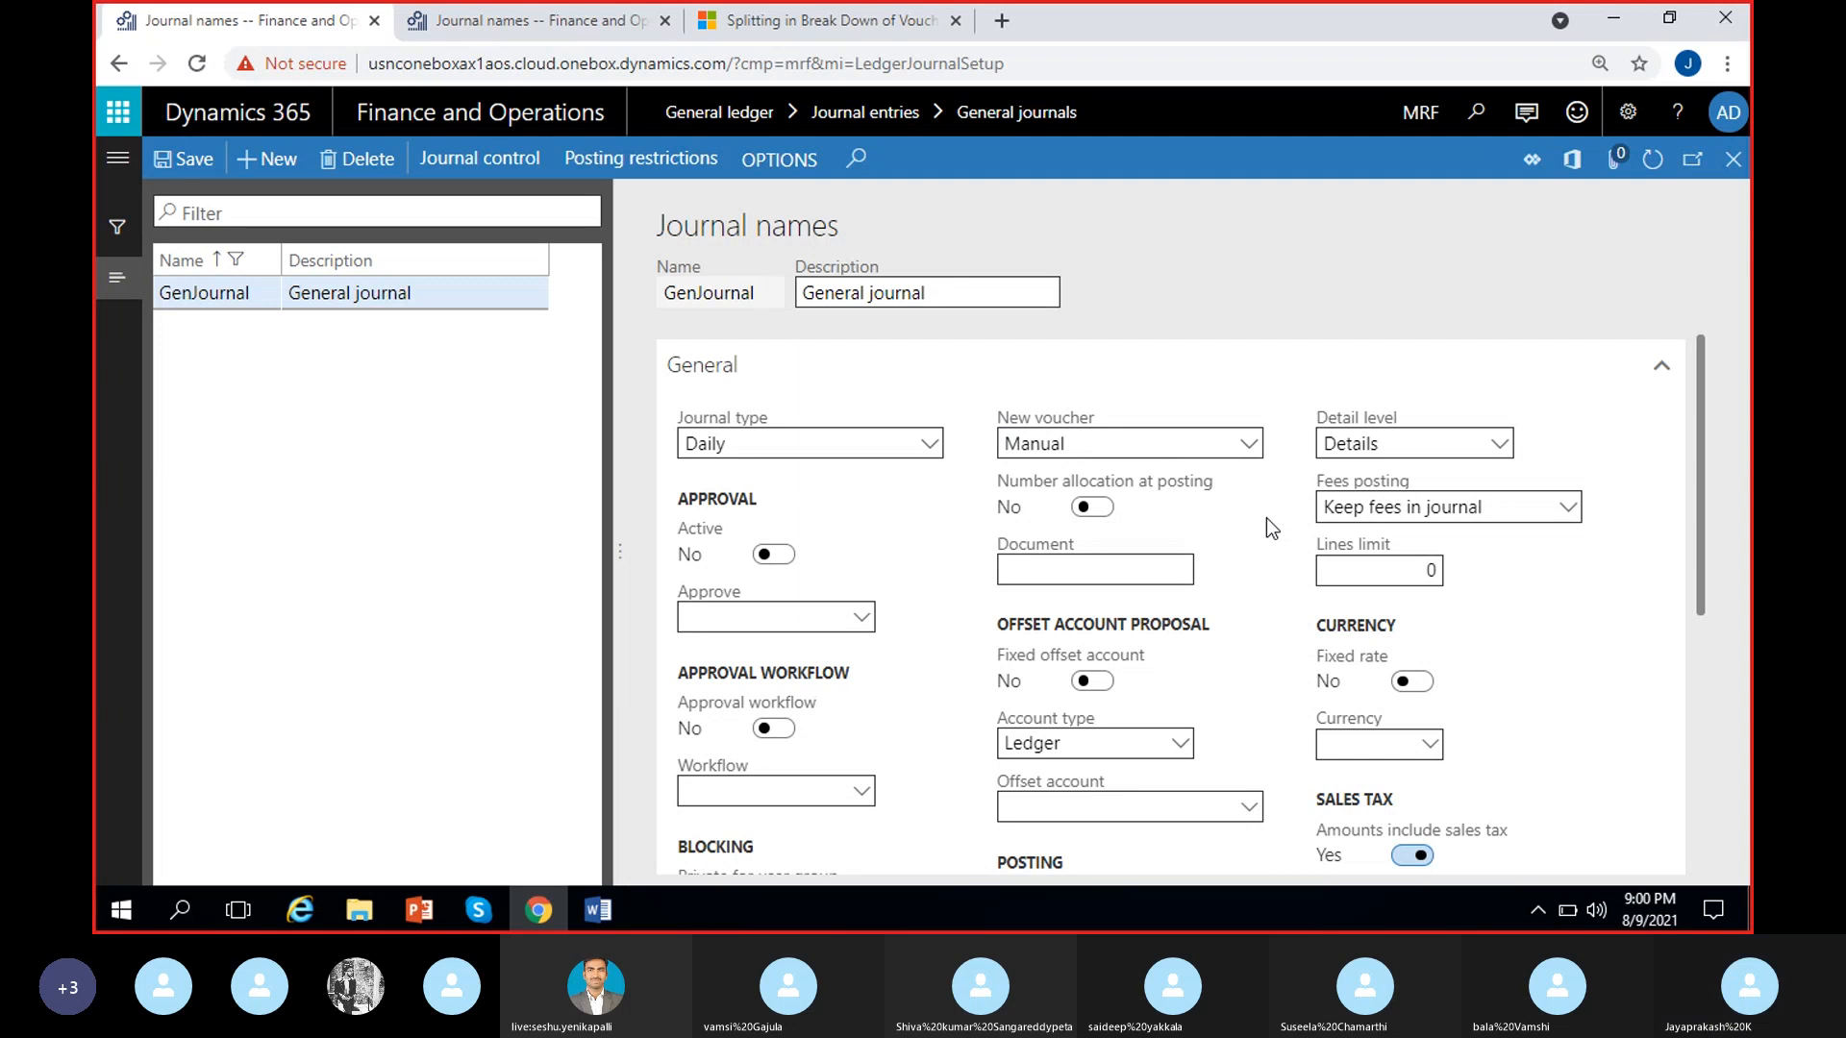
left_click(182, 158)
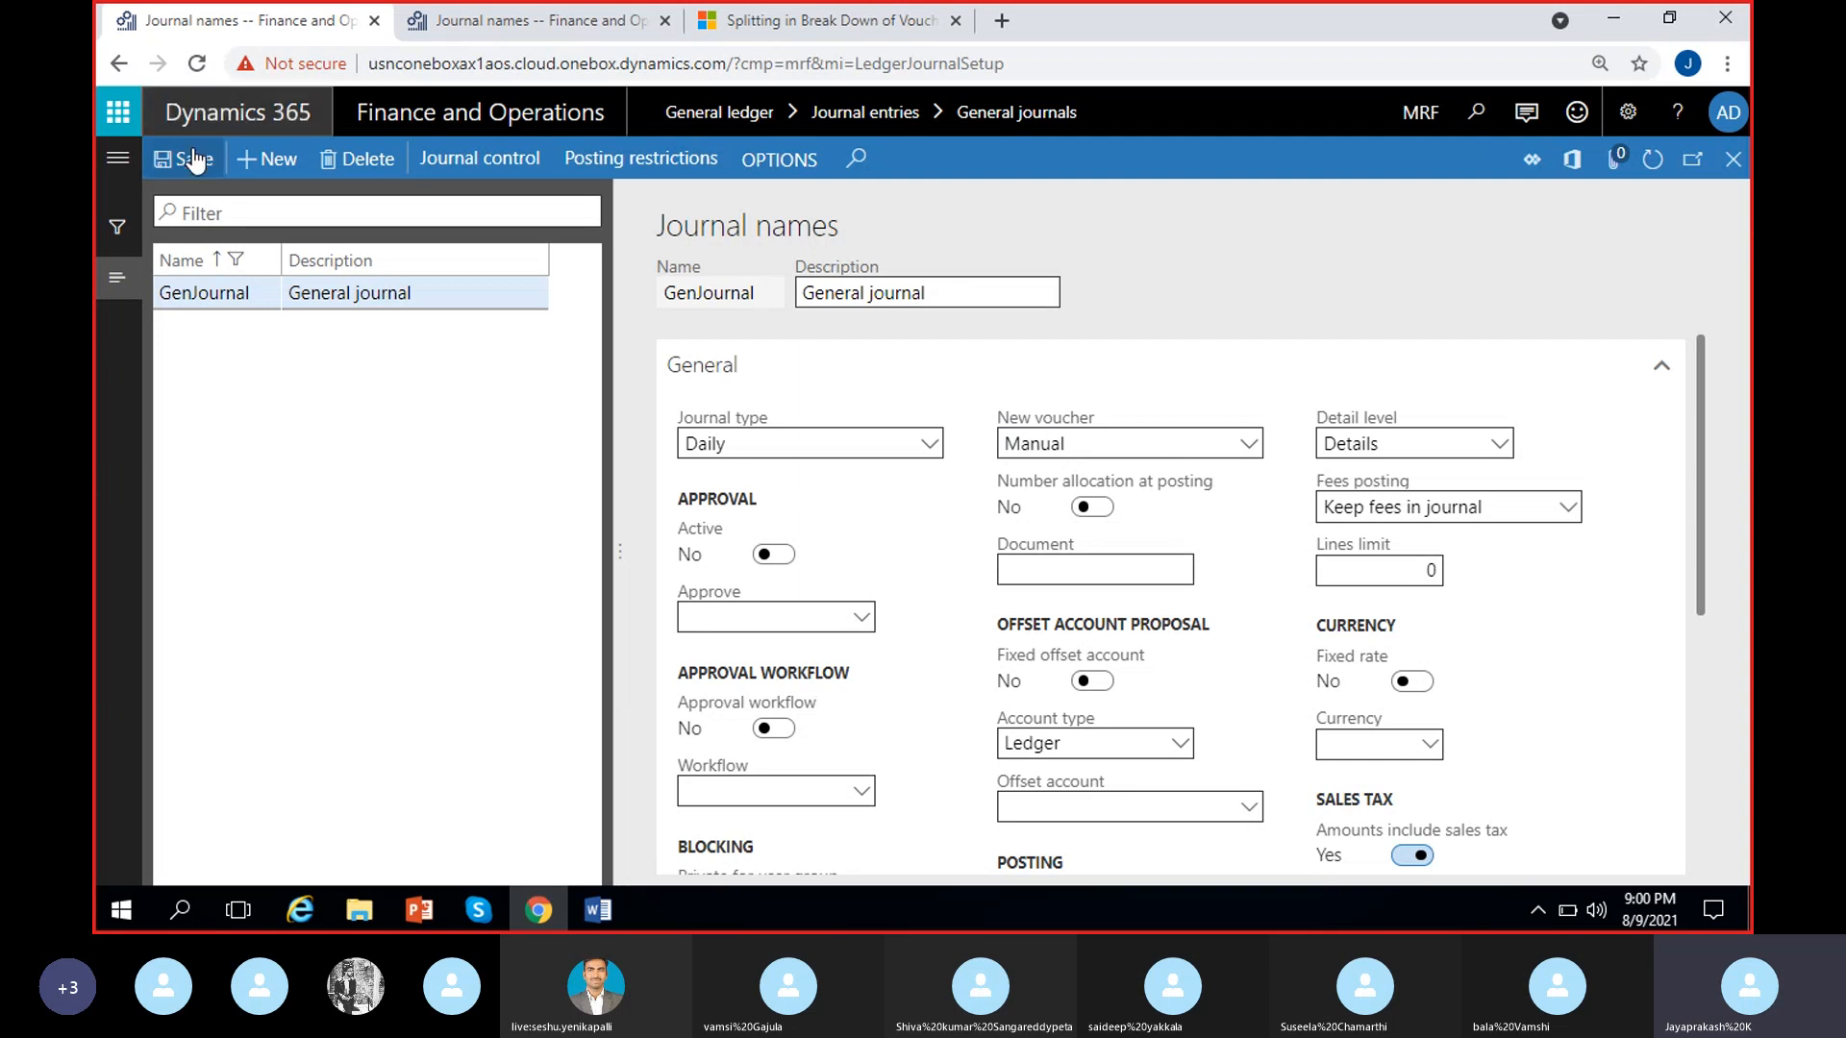
left_click(1736, 161)
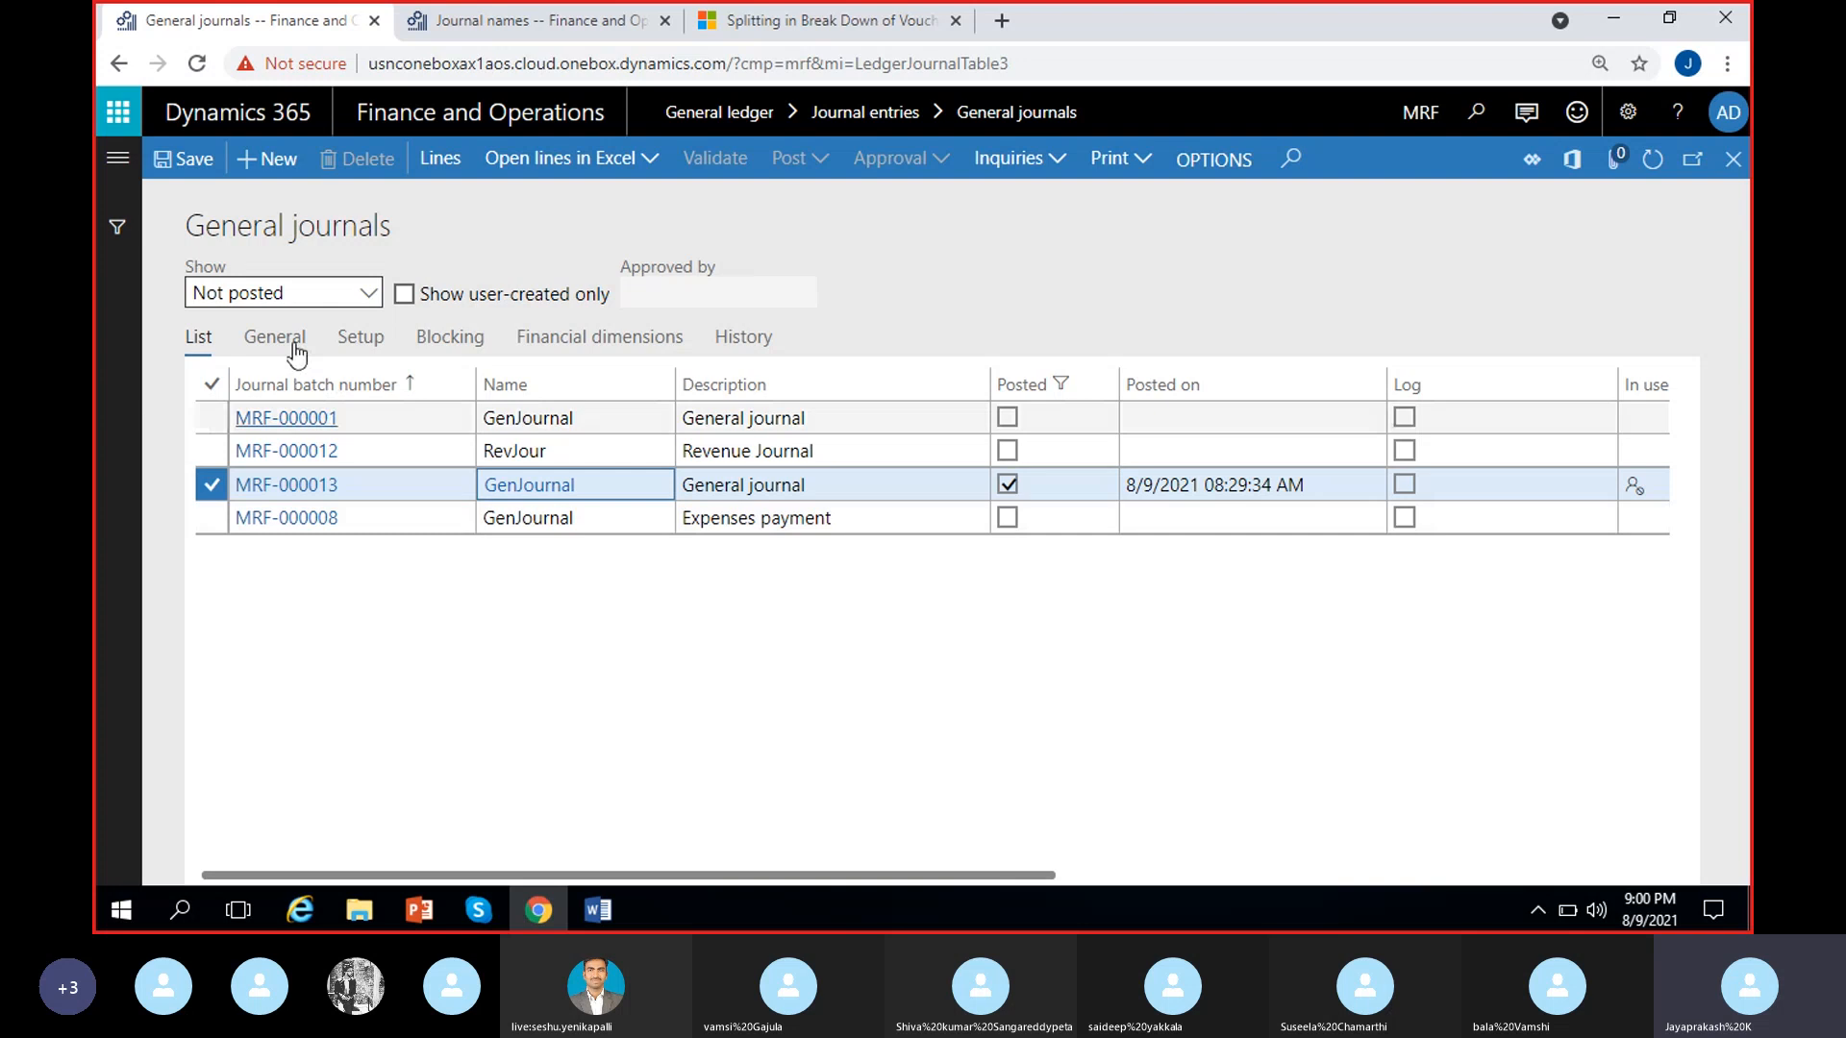
Create a general journal with the name GenJournal, open its lines to examine the Voucher field, and return to the journals list
key("alt+n")
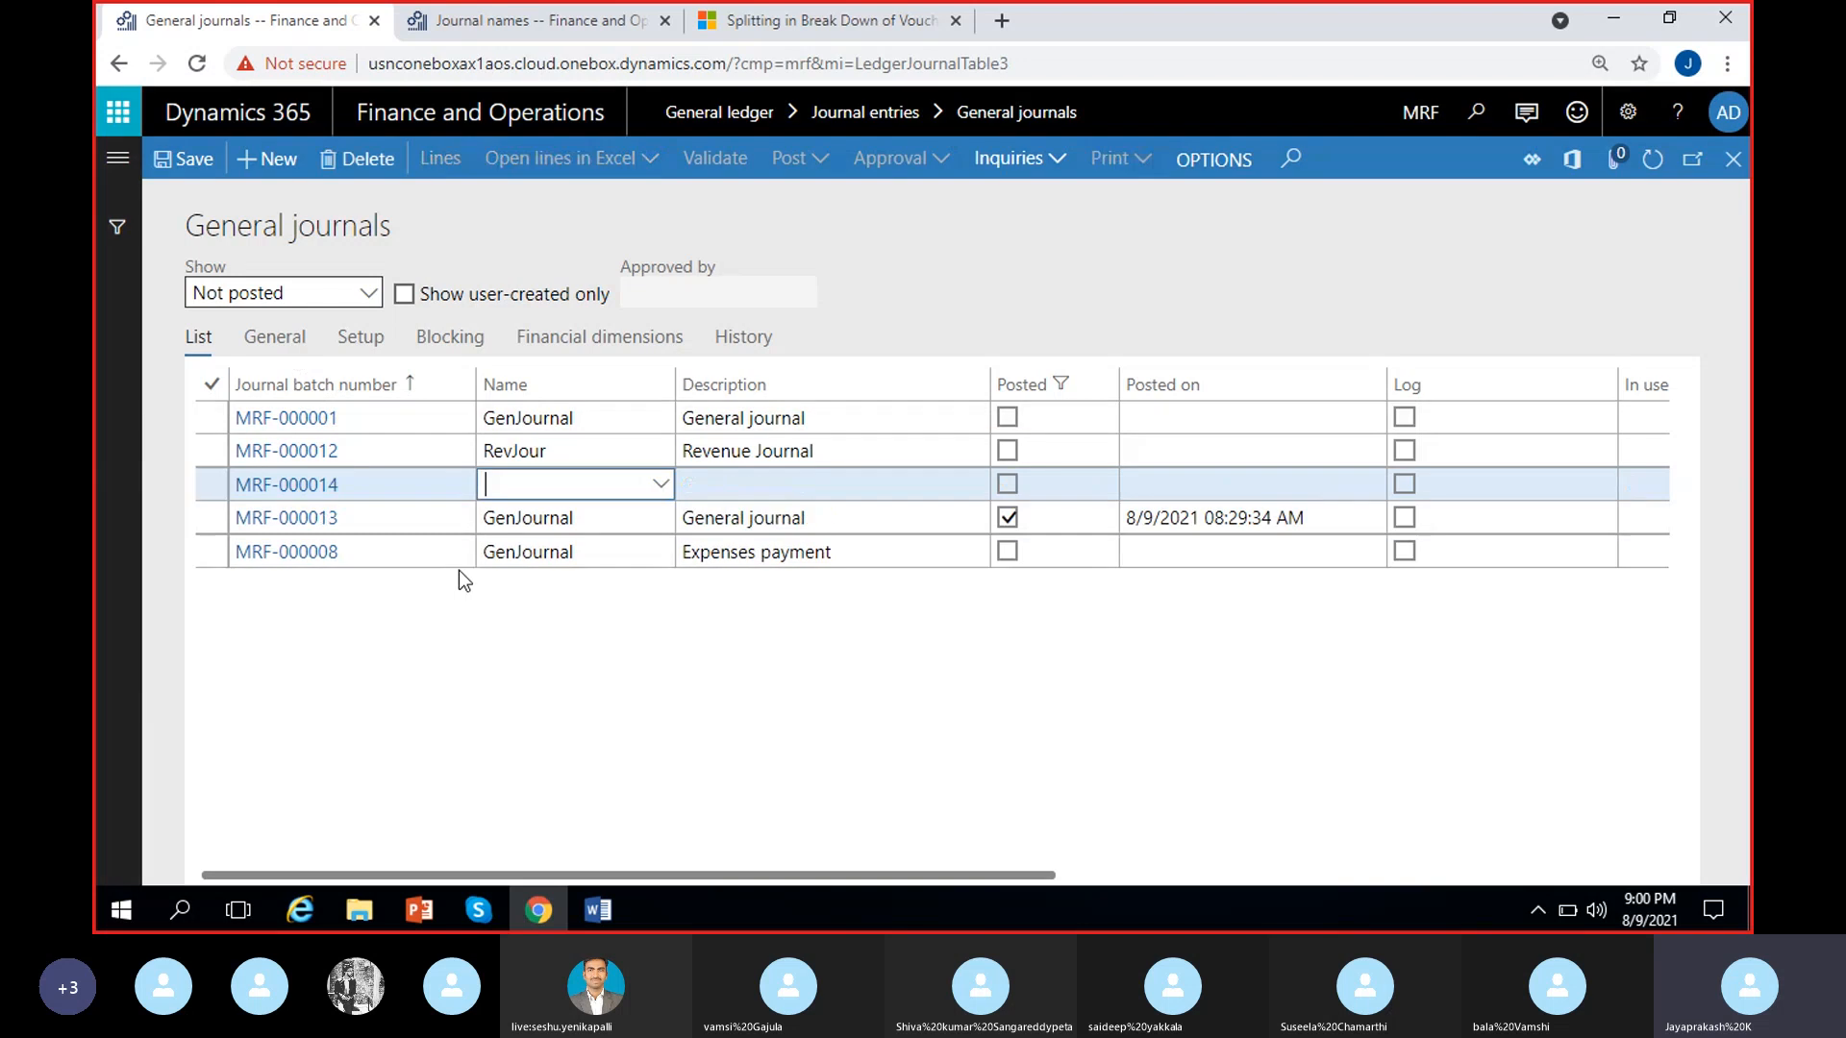
left_click(660, 484)
left_click(544, 553)
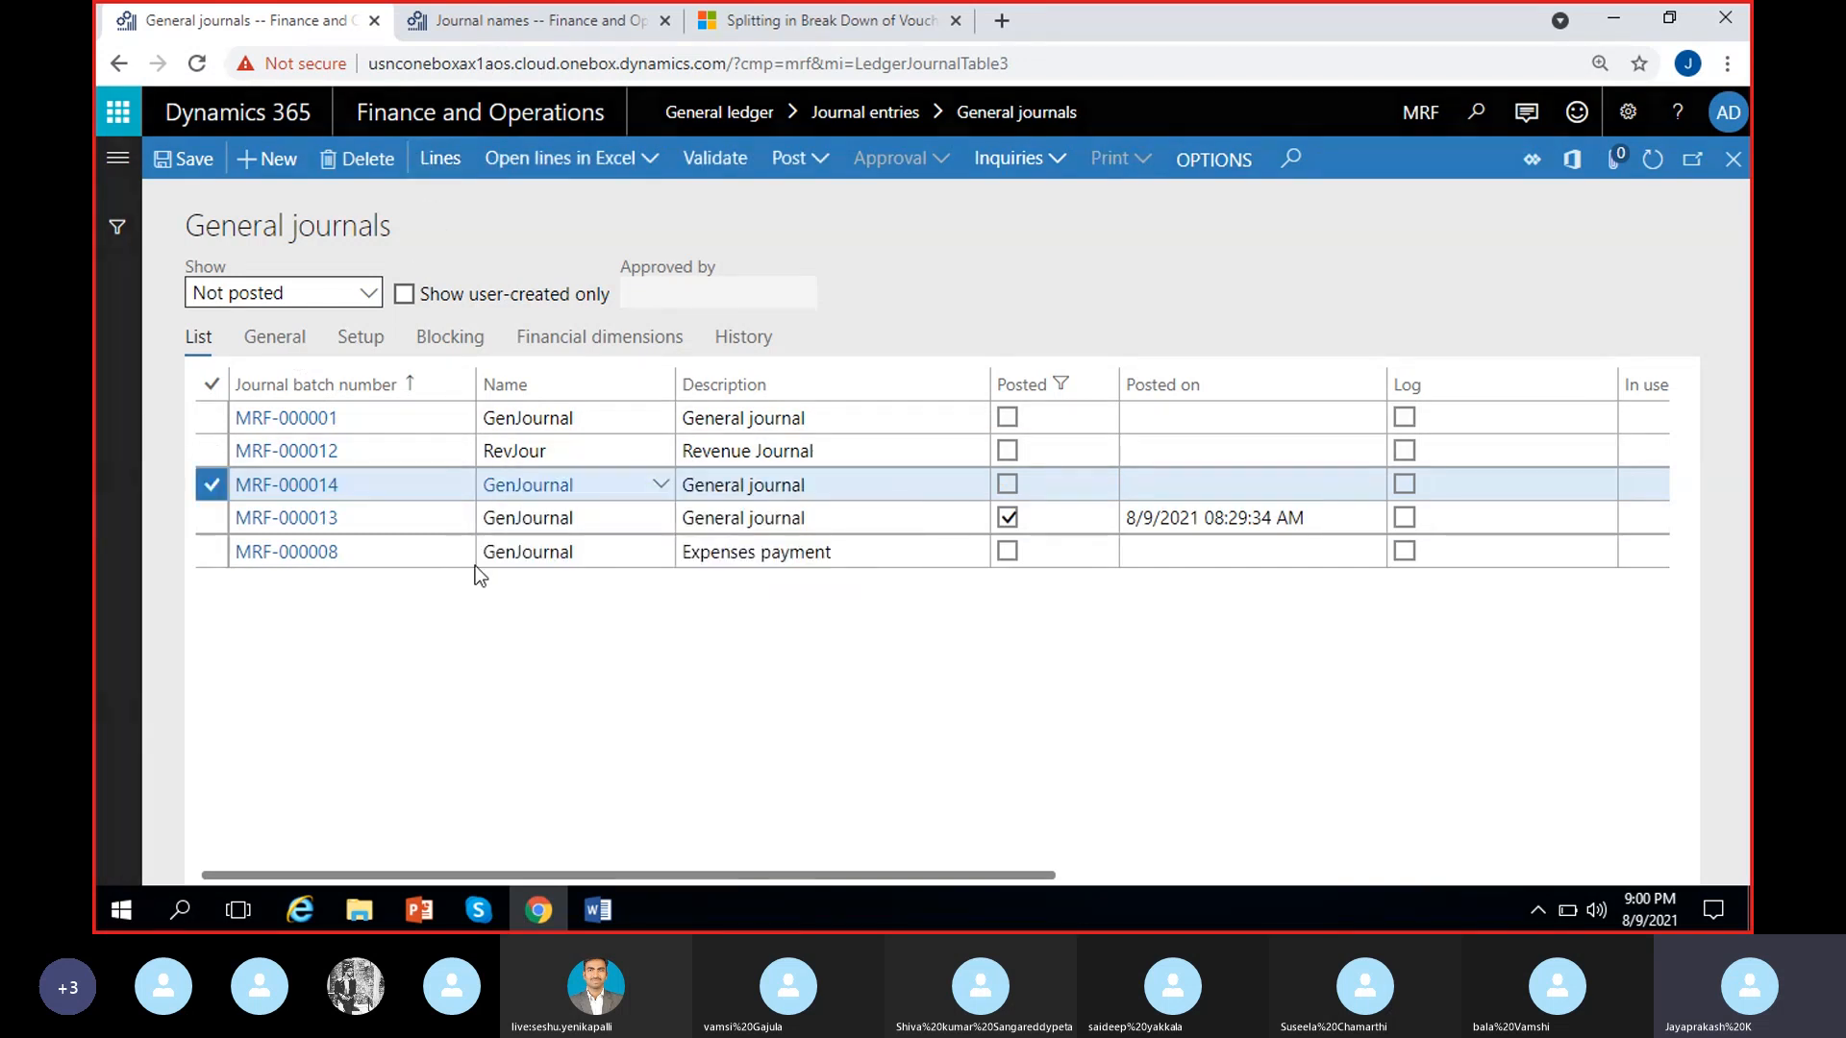
key("Return")
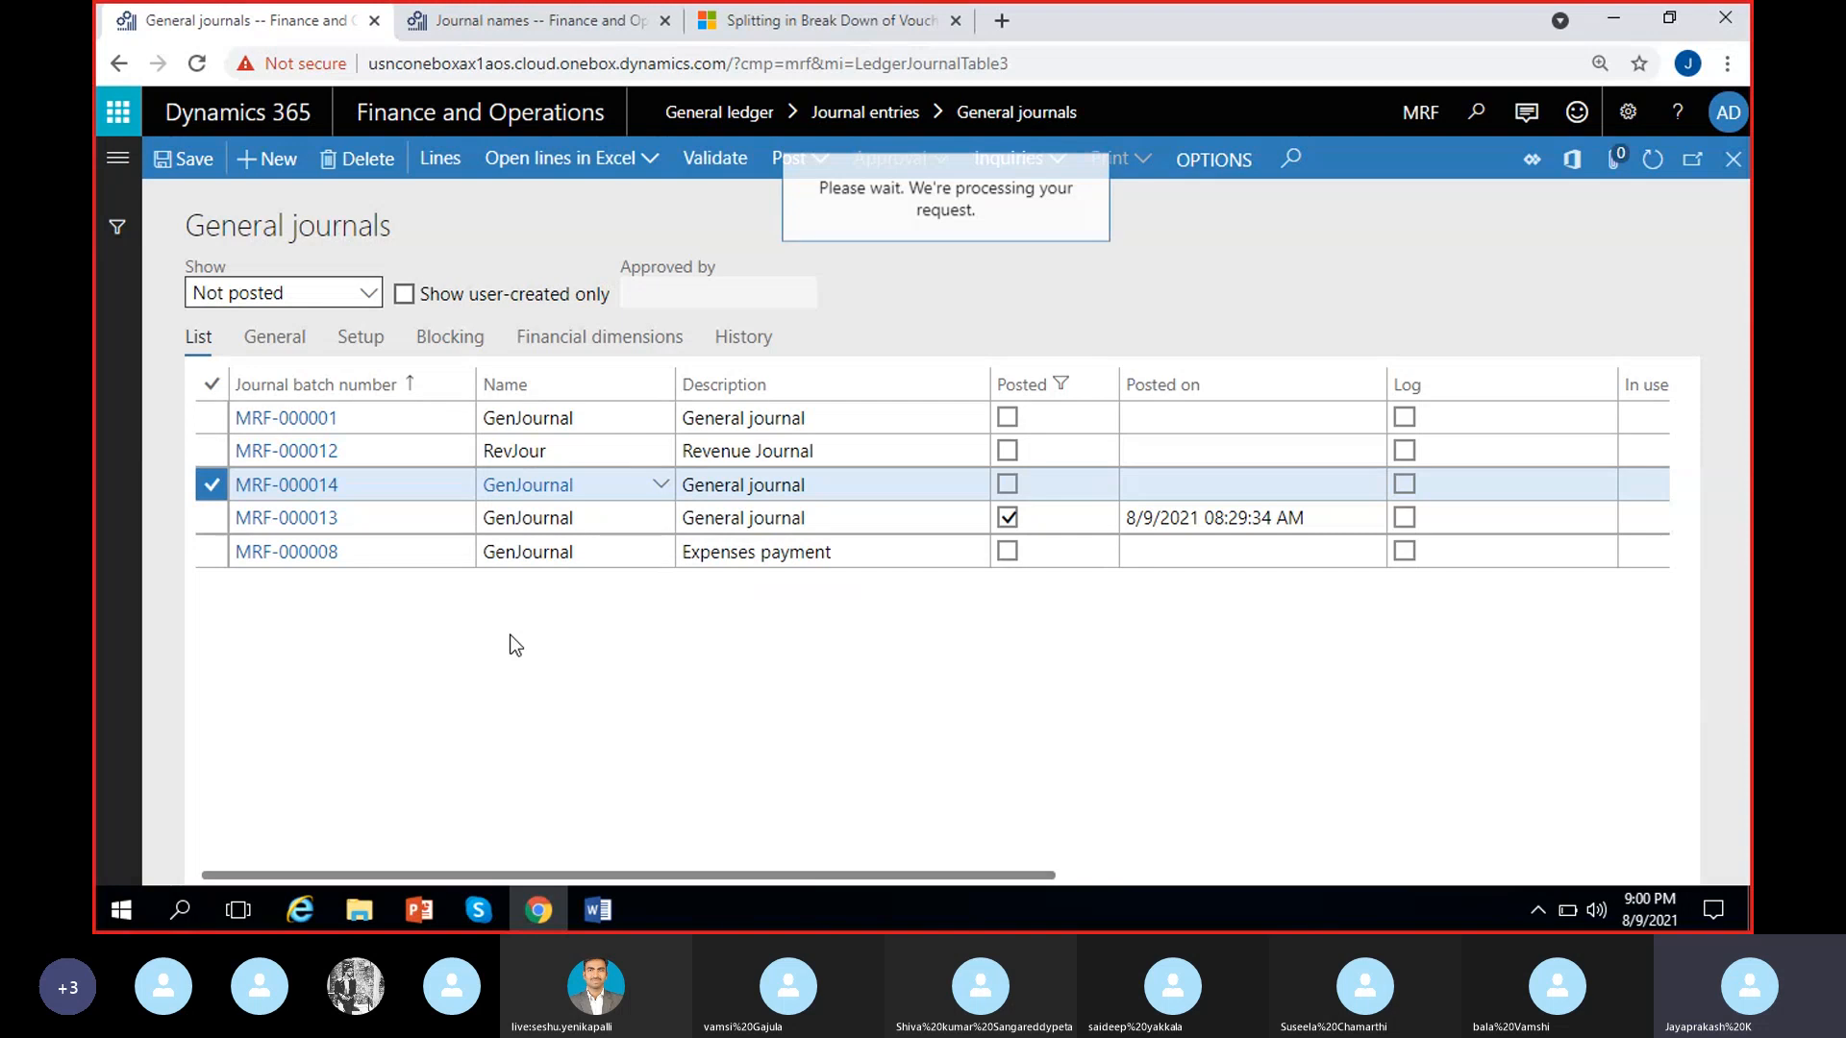
left_click(434, 466)
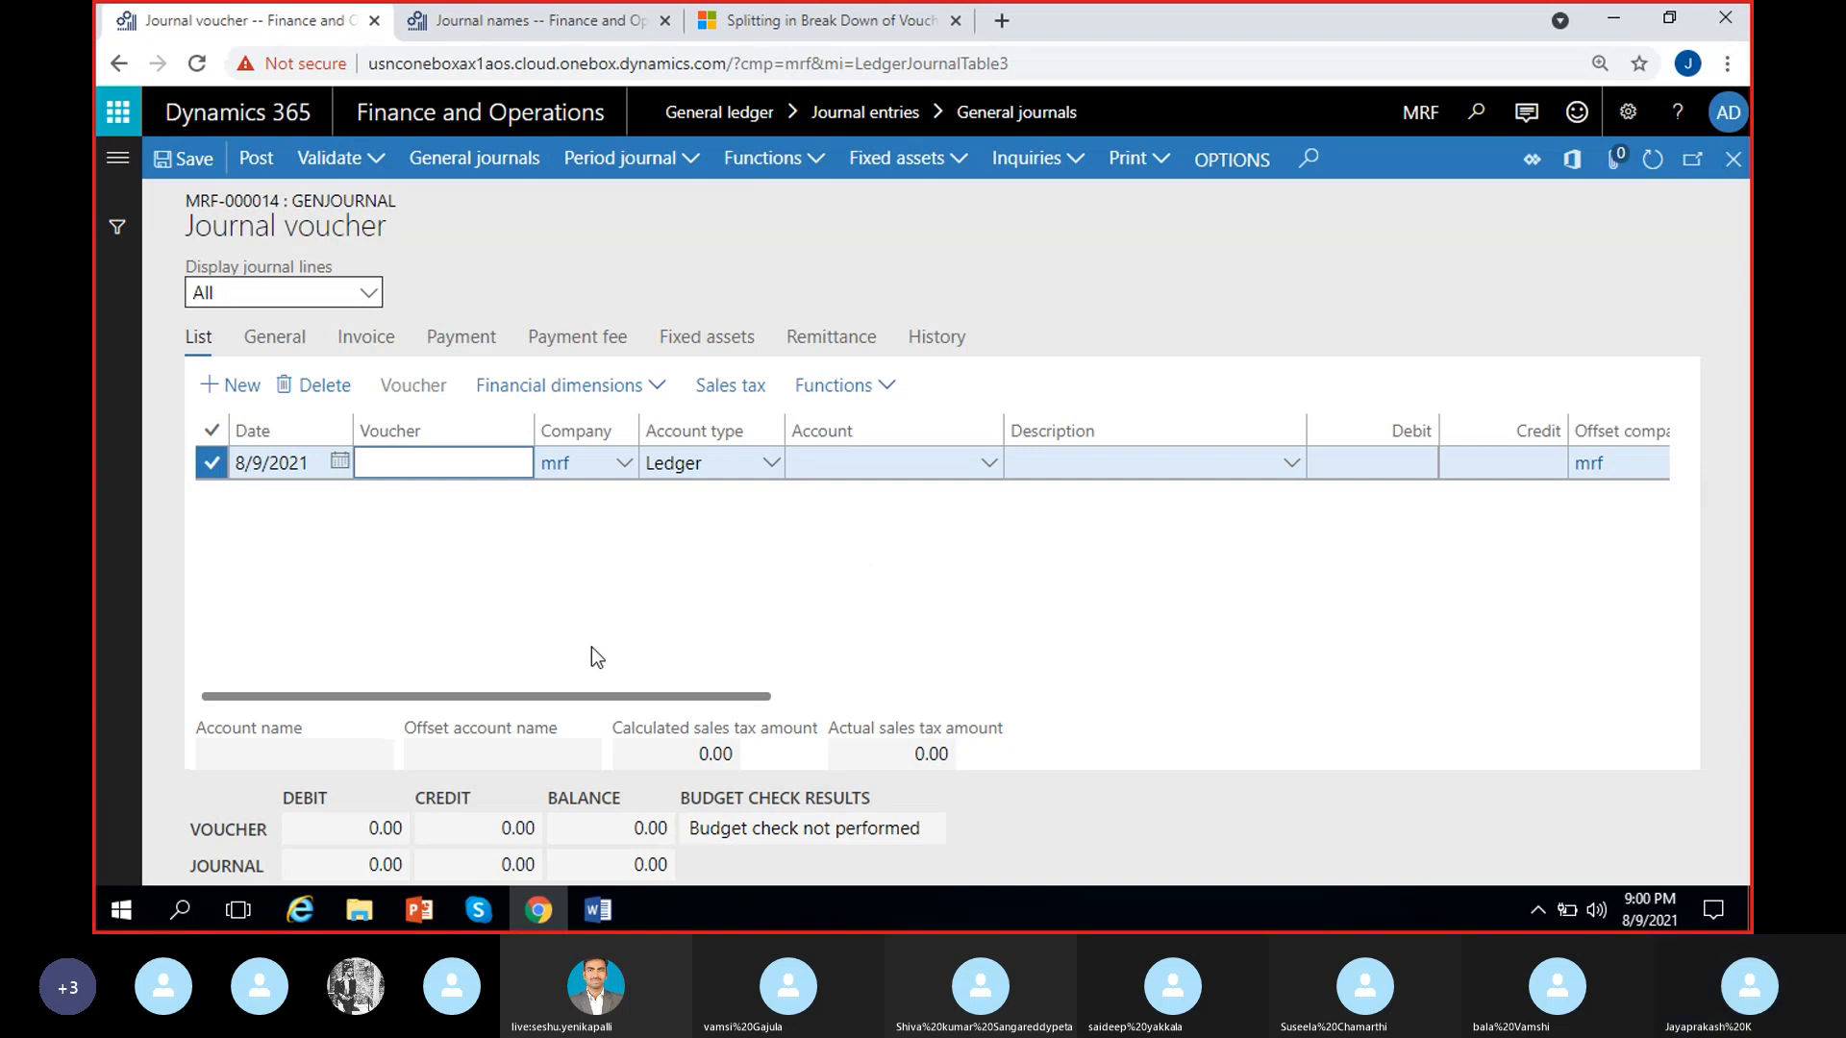
left_click(604, 613)
key("Escape")
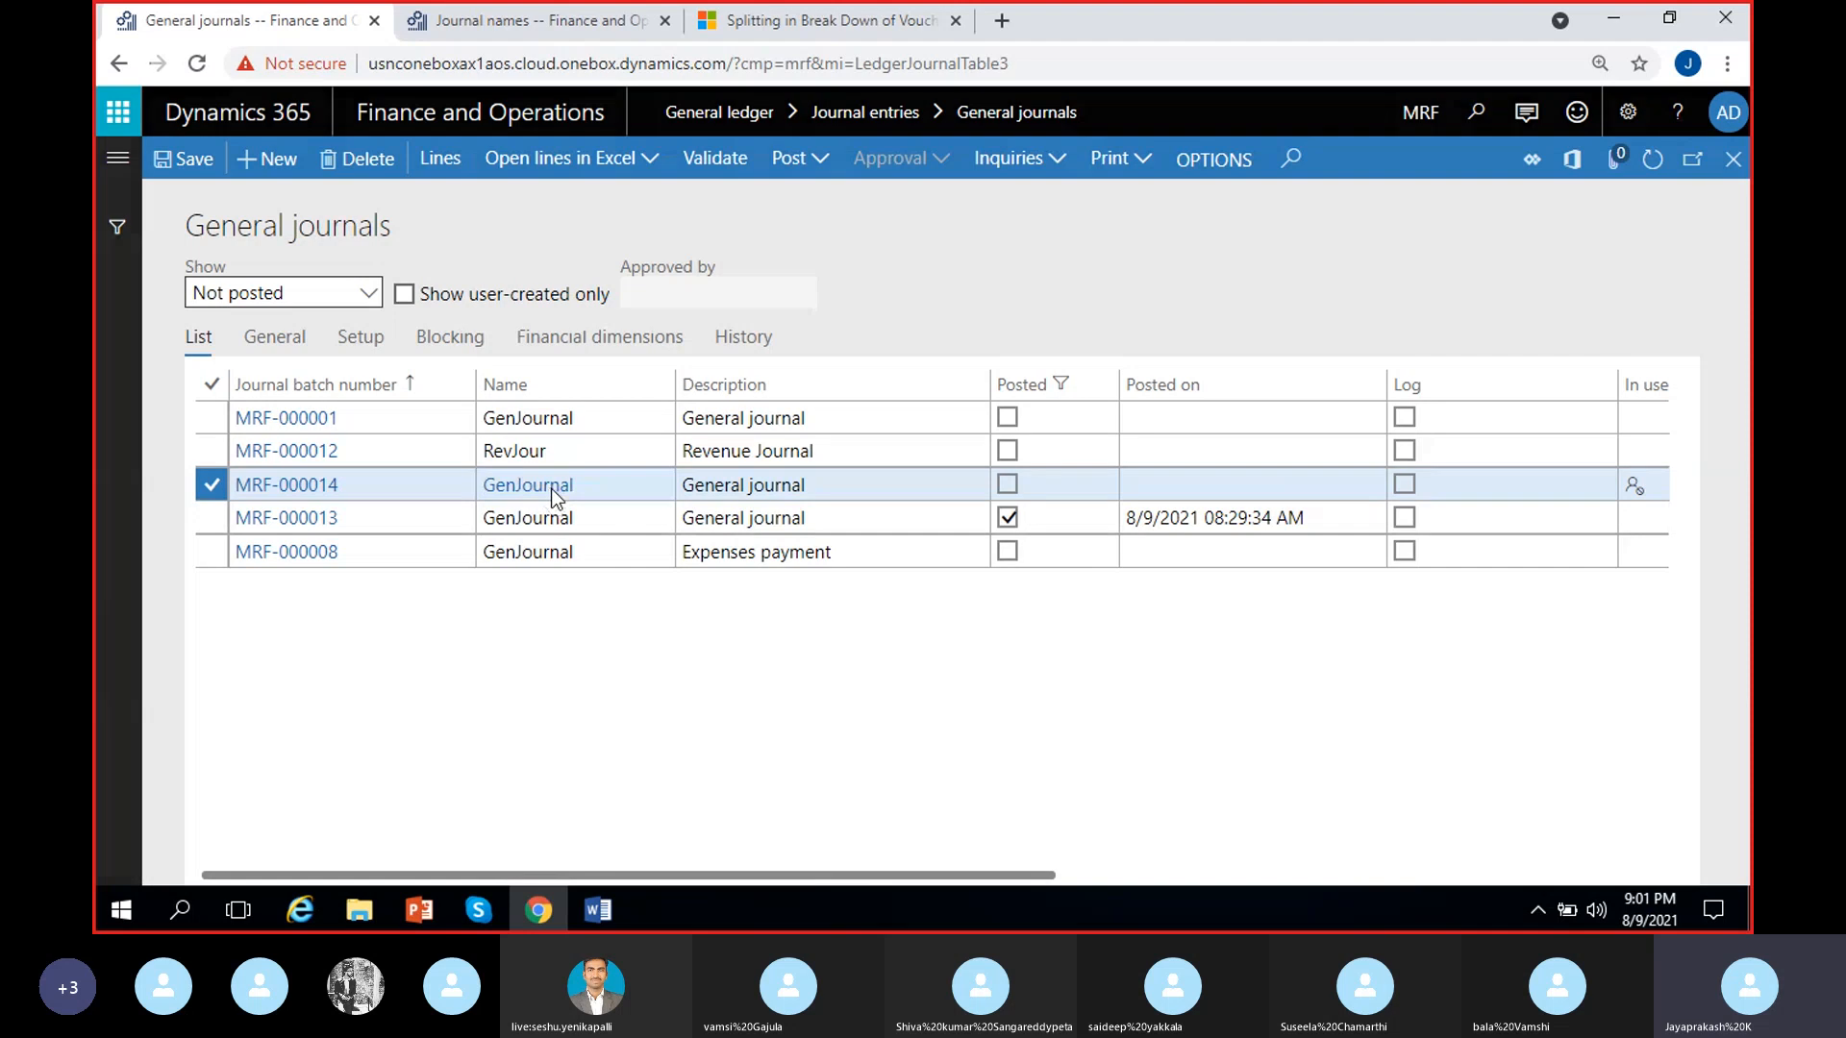
Open the GenJournal setup from the new journal and set New voucher to In connection with balance
left_click(555, 492)
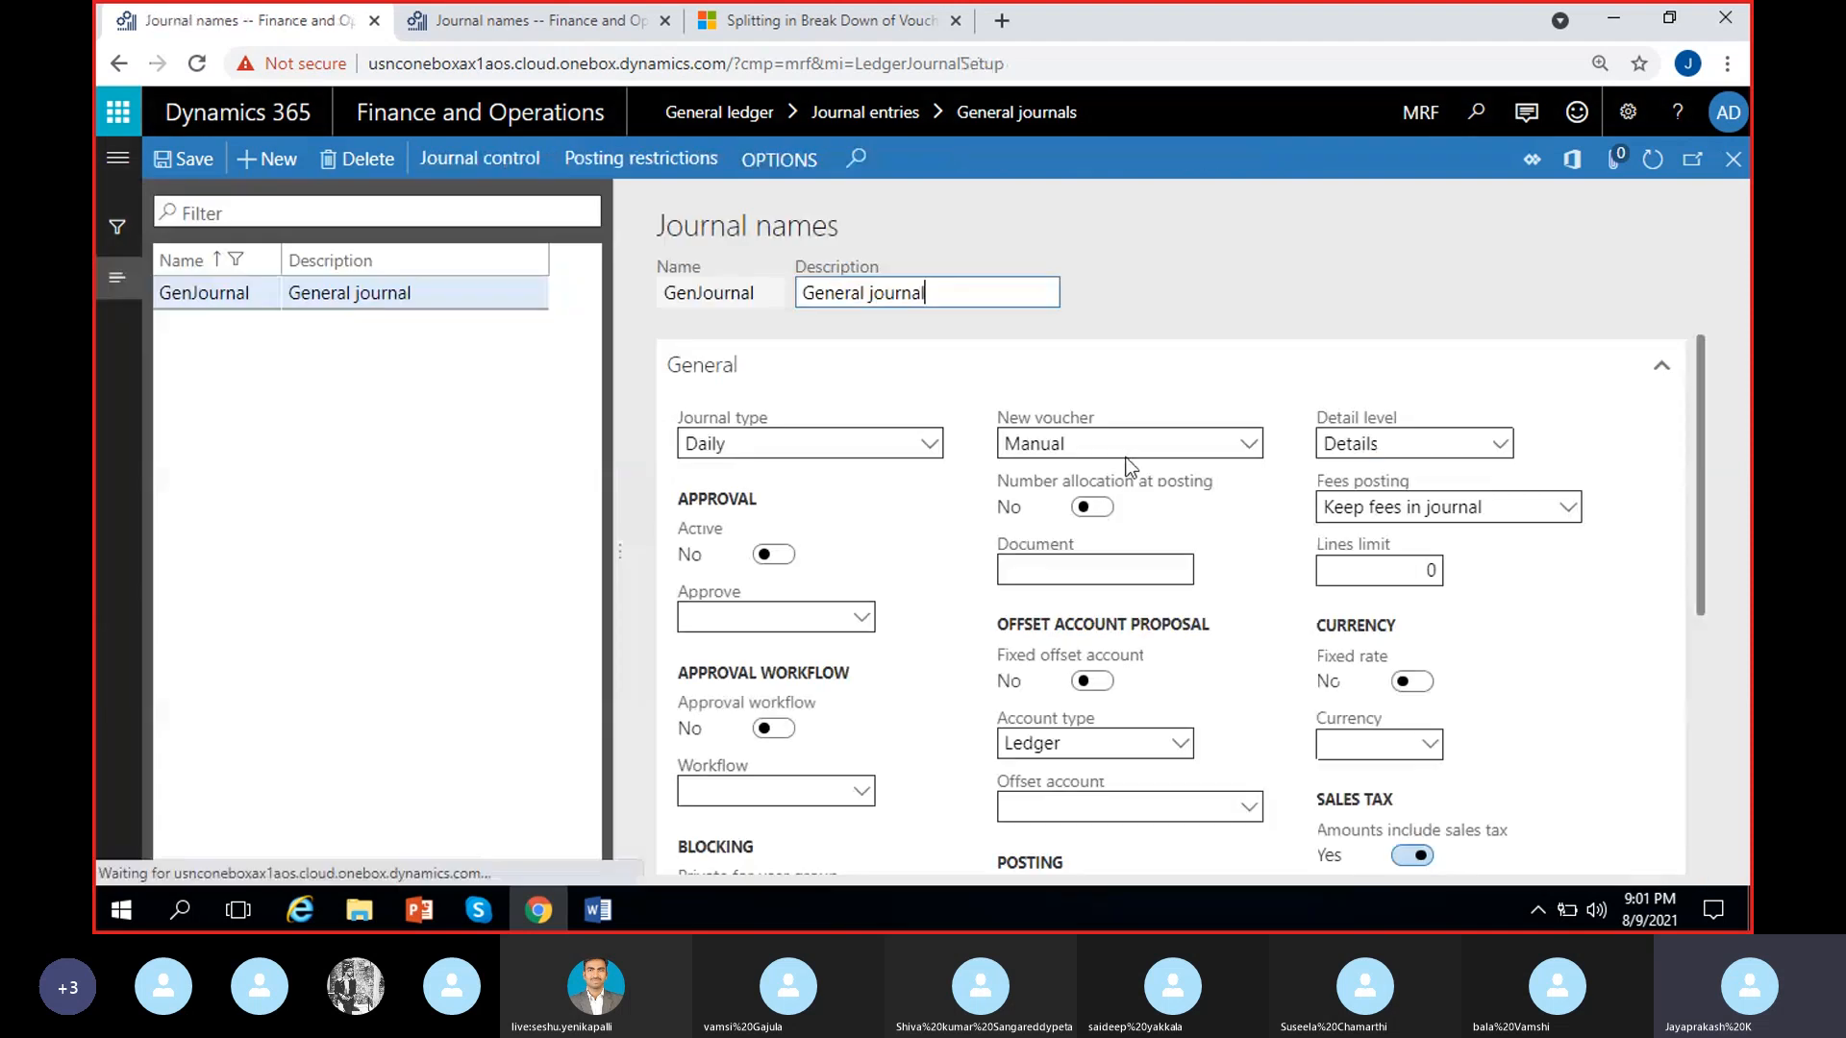
left_click(1250, 441)
left_click(1132, 481)
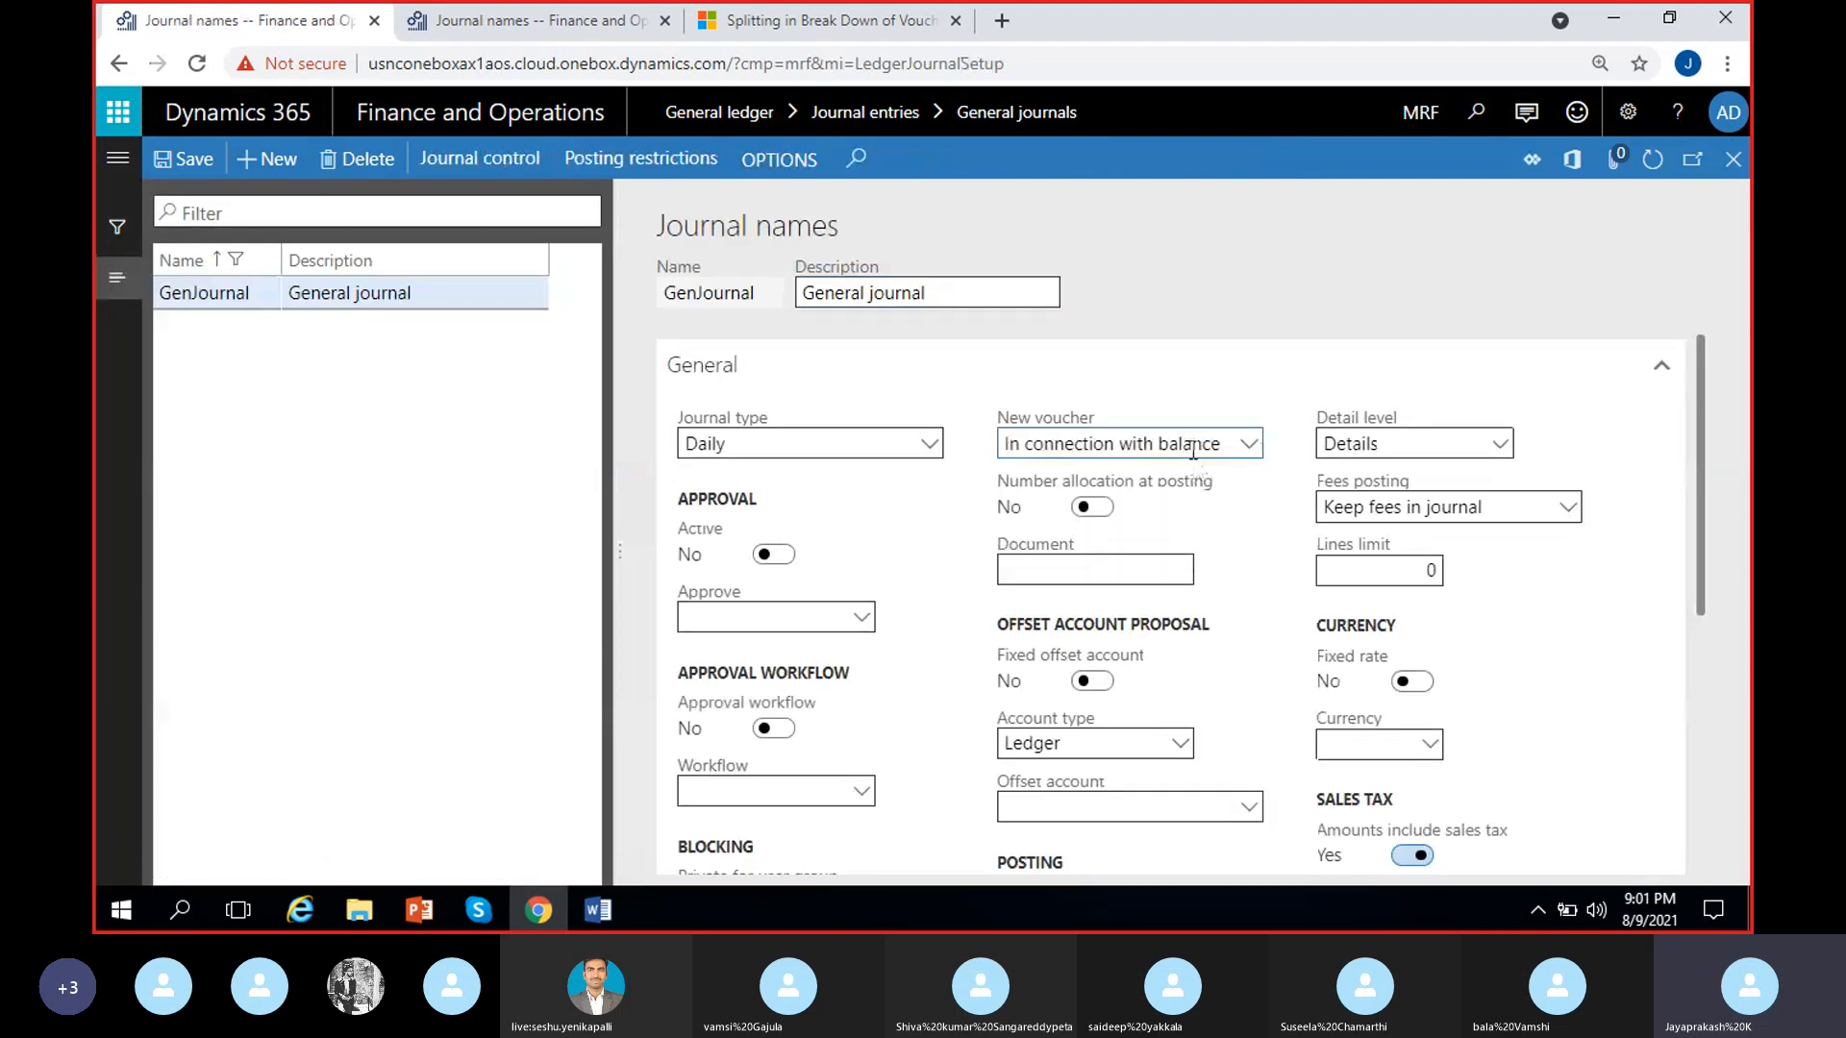
left_click(1250, 445)
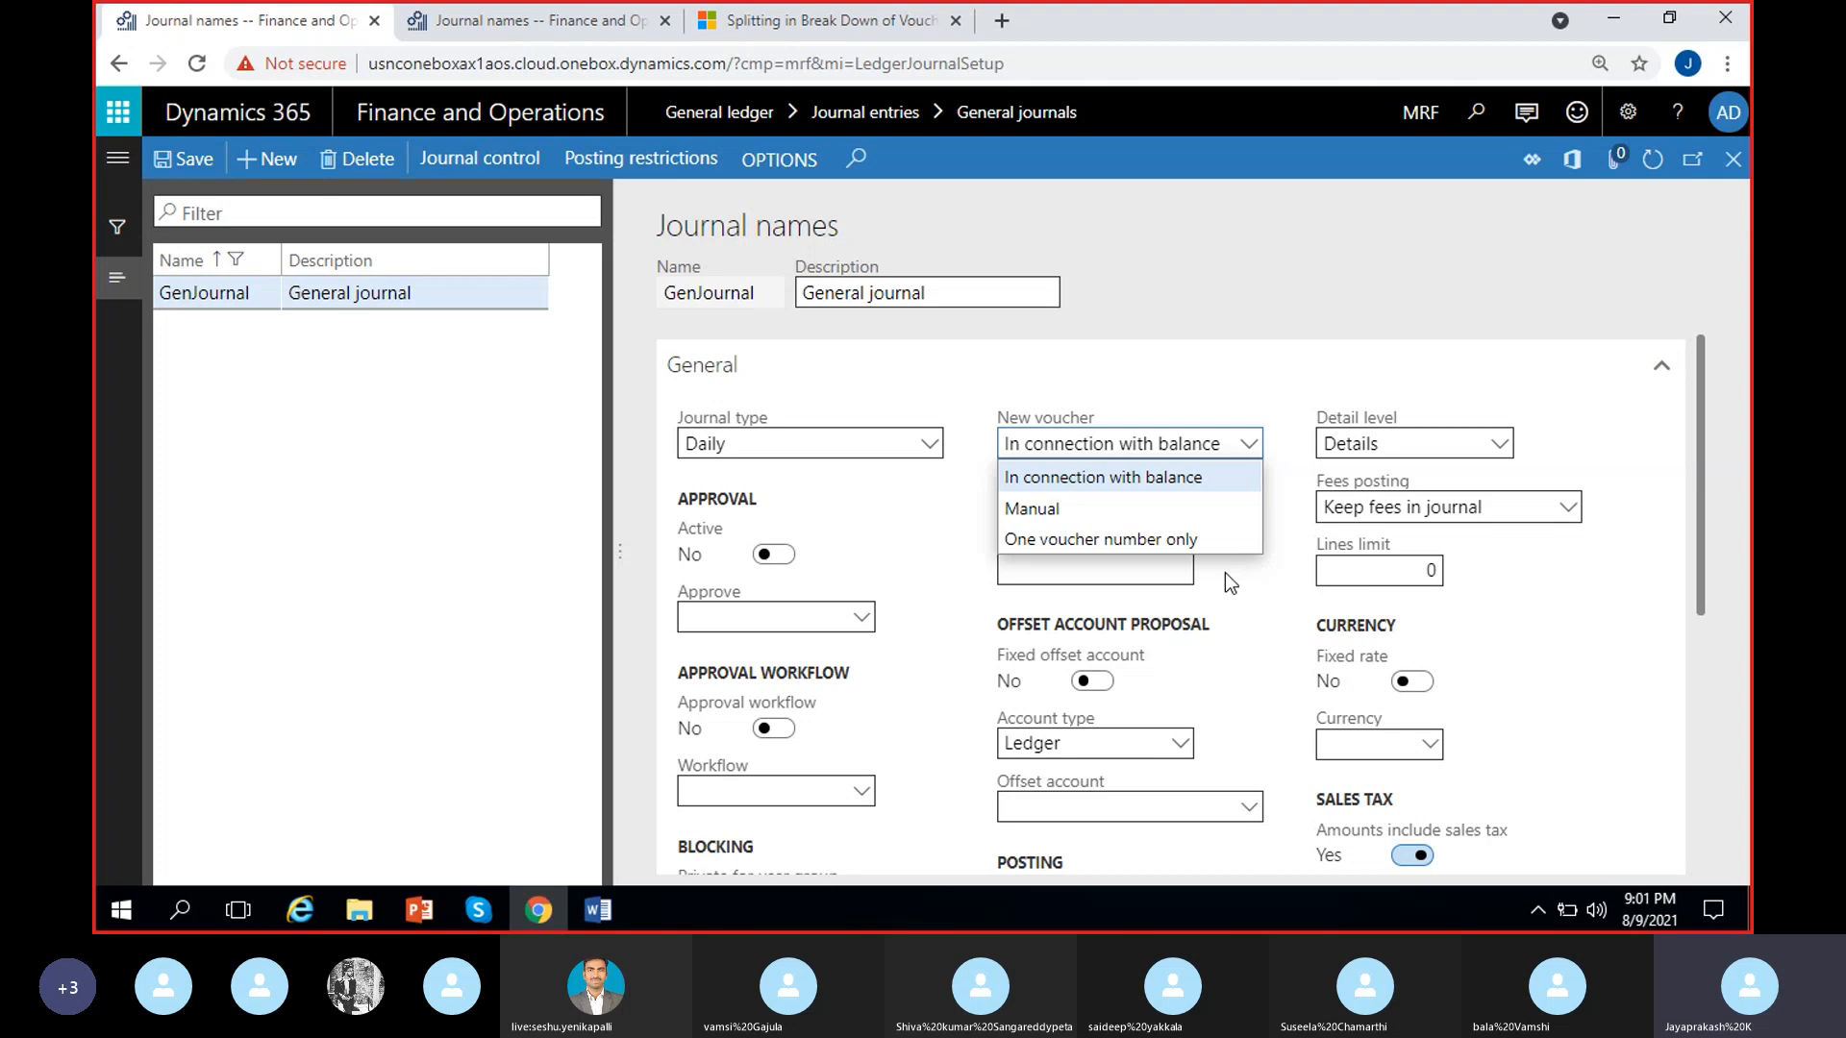
left_click(1238, 597)
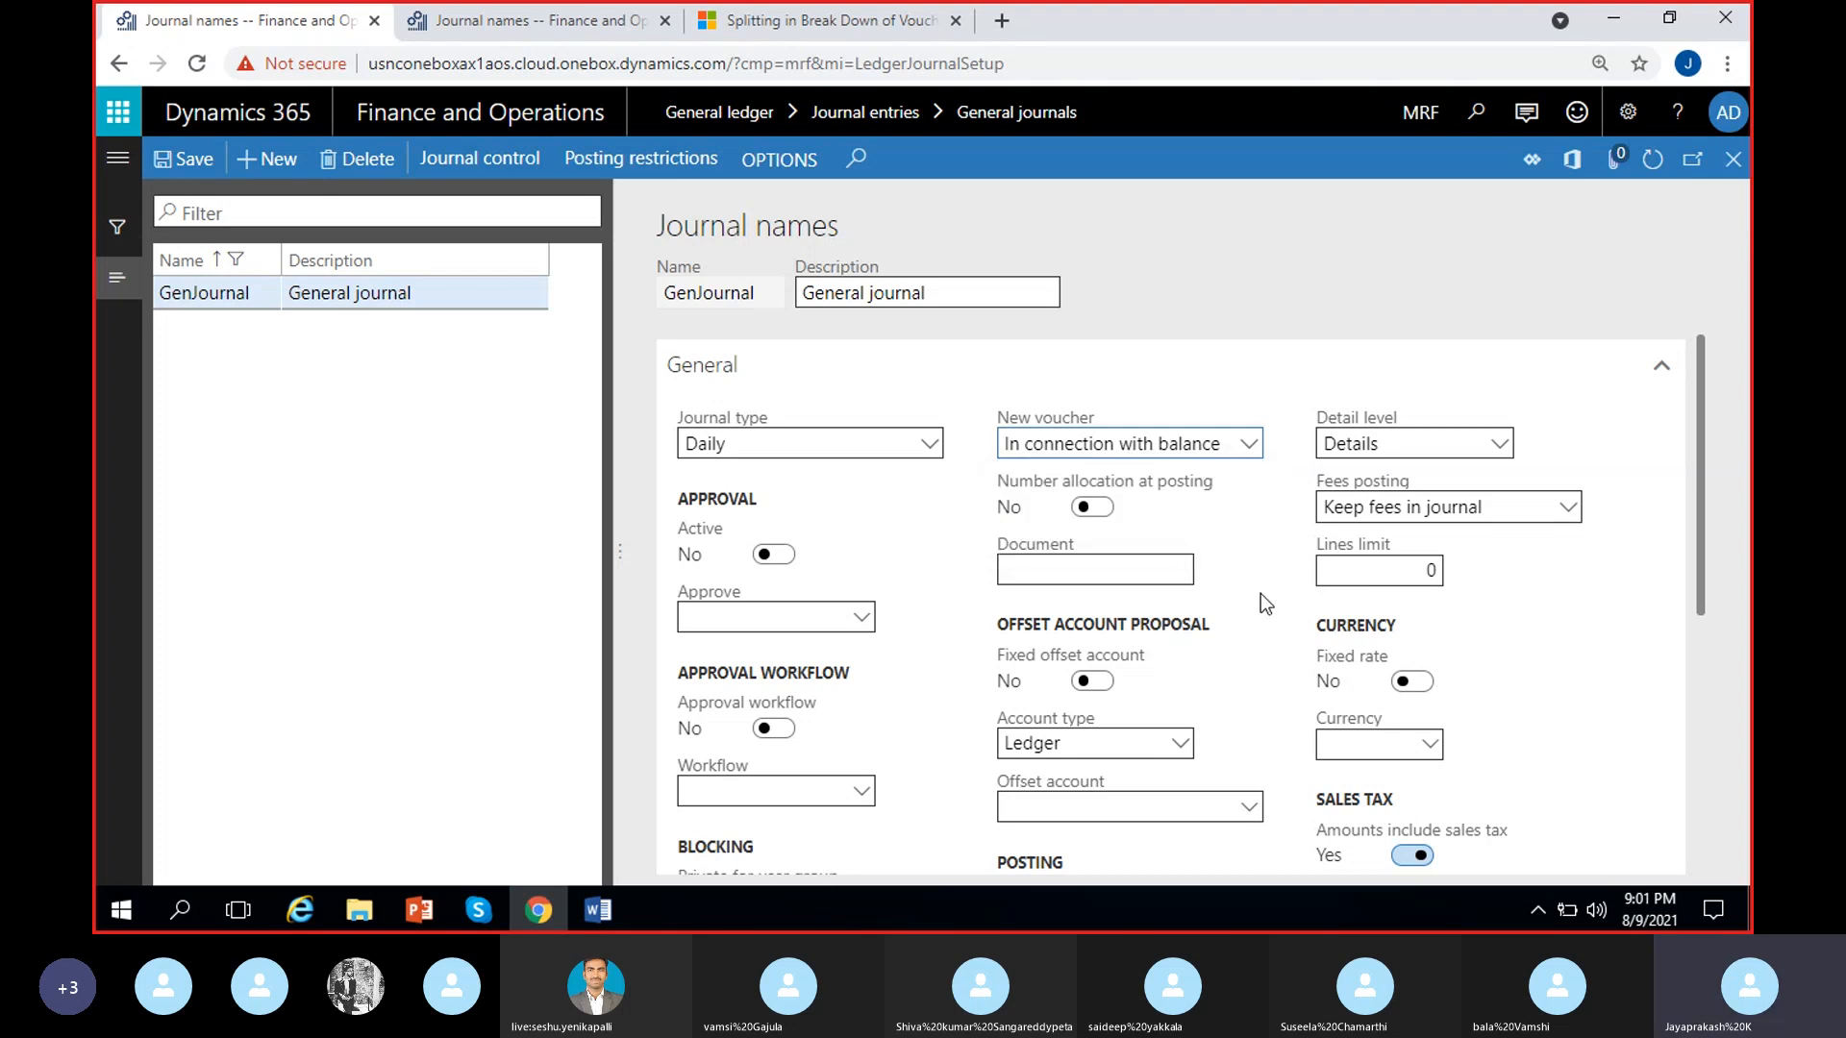
Set Number allocation at posting to Yes in the GenJournal setup and return to the general journals list
scroll(1237, 529, "down", 3)
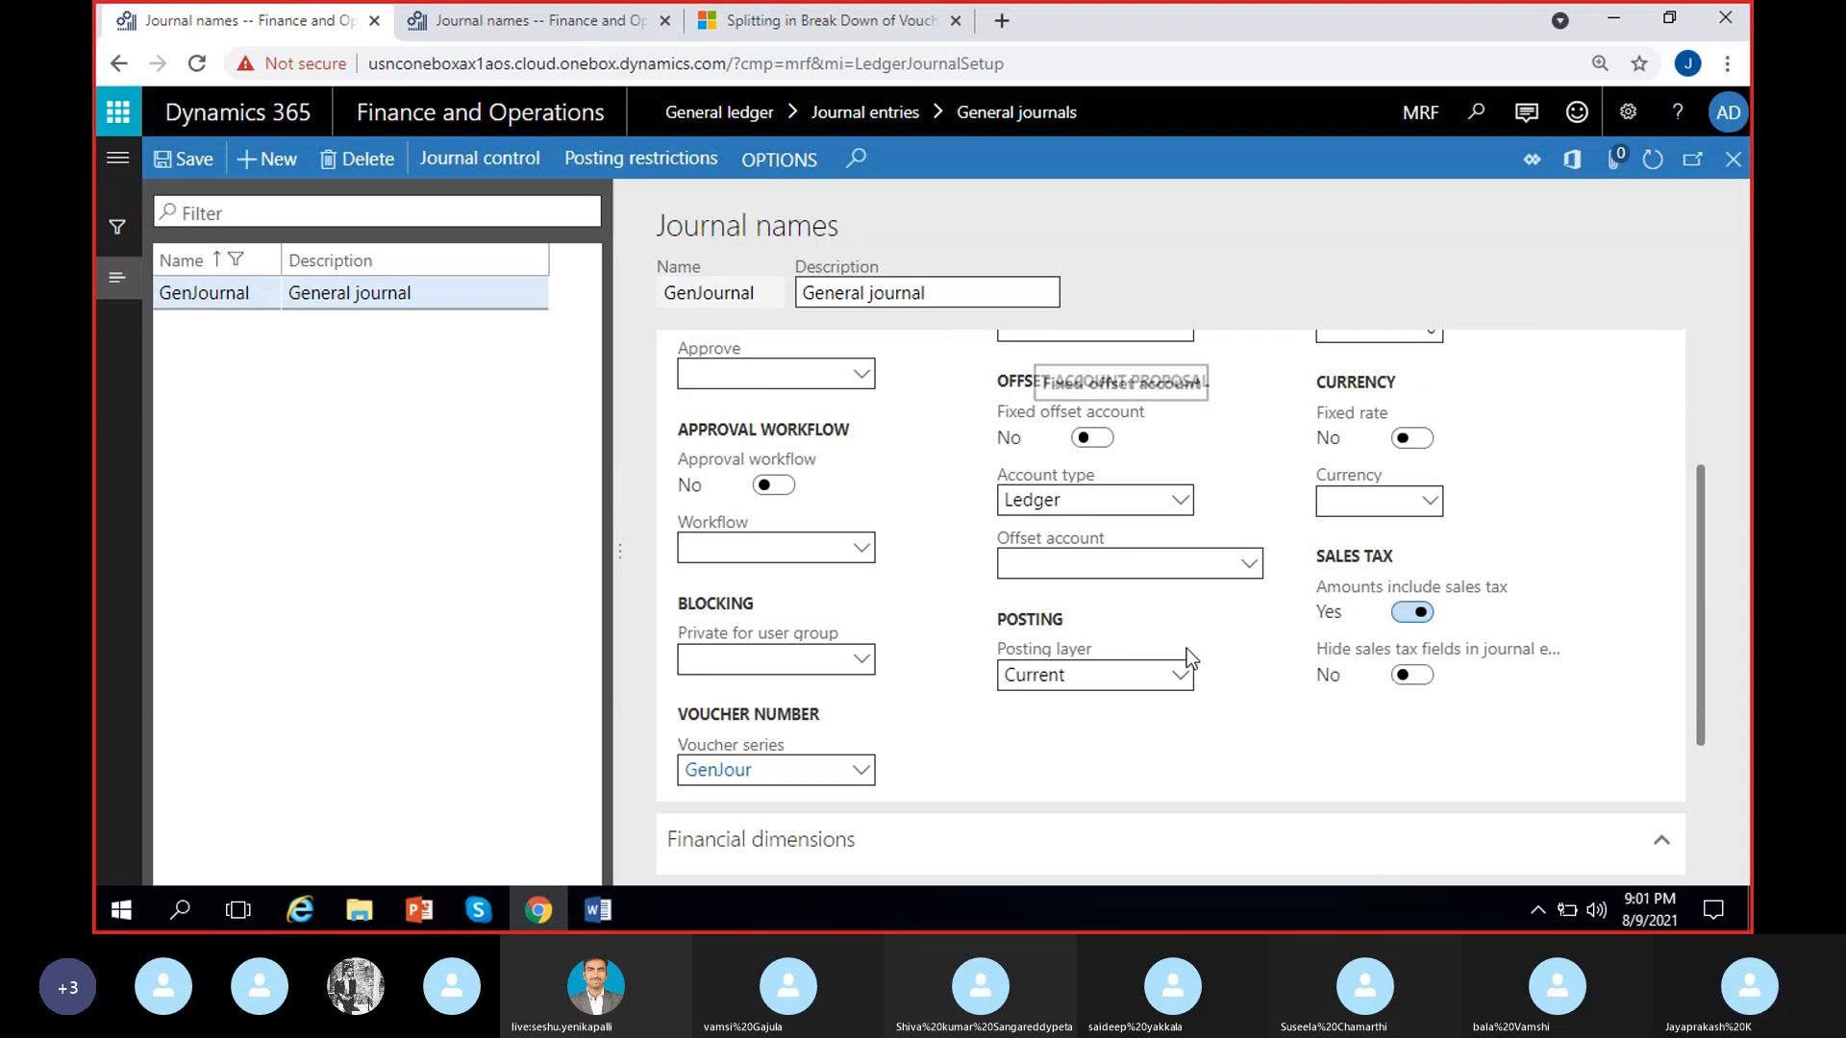
scroll(1186, 647, "up", 3)
scroll(1203, 712, "down", 3)
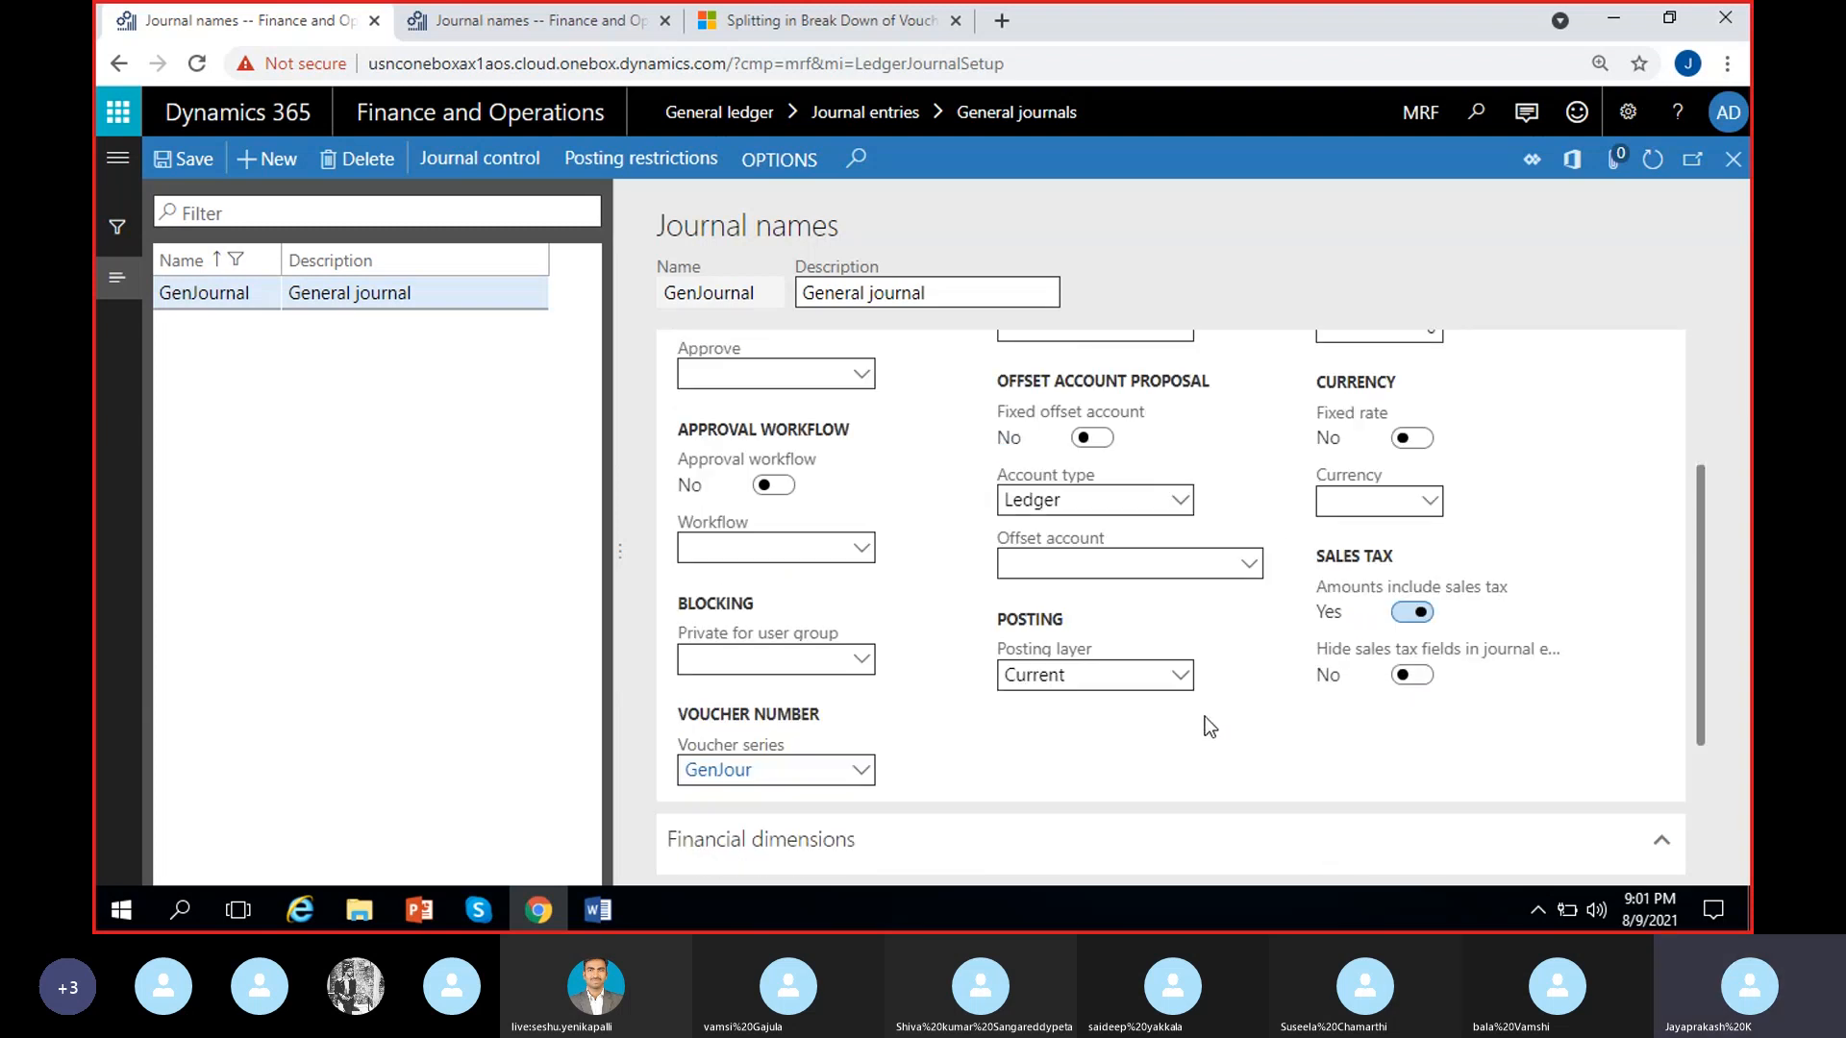
scroll(1318, 826, "up", 5)
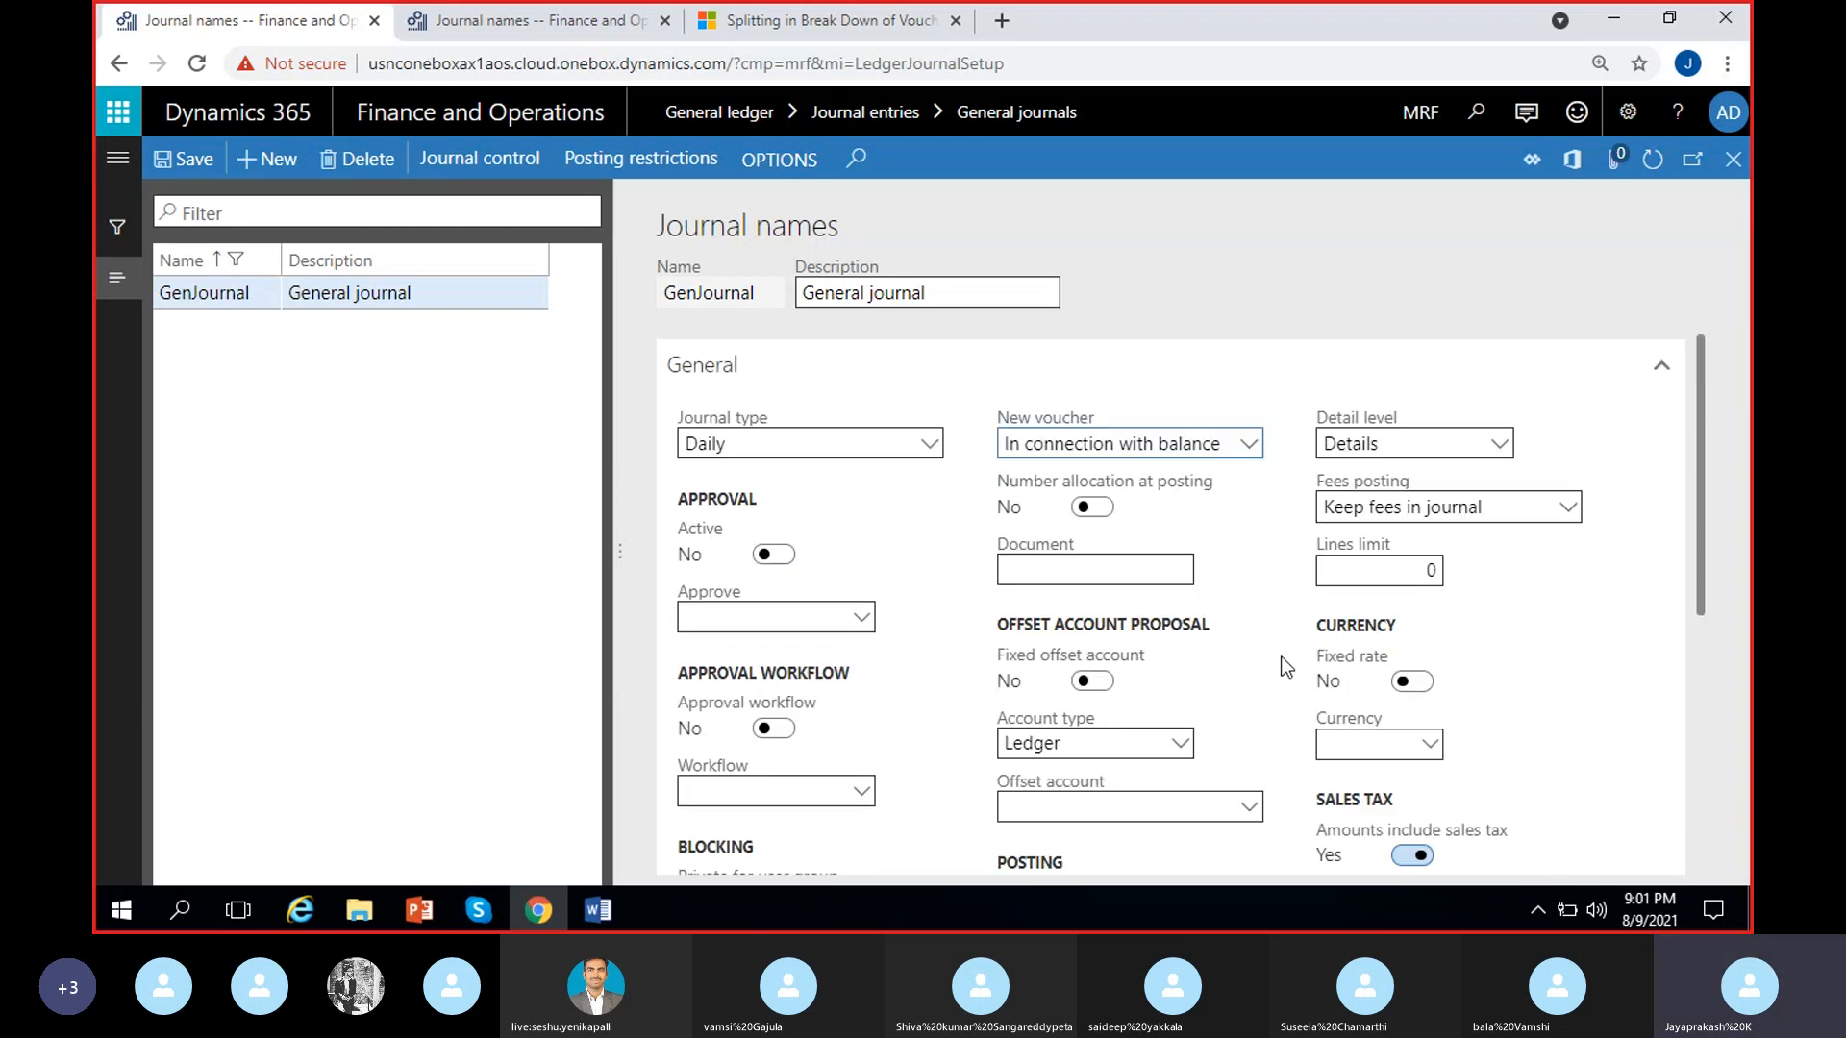
scroll(1255, 719, "down", 3)
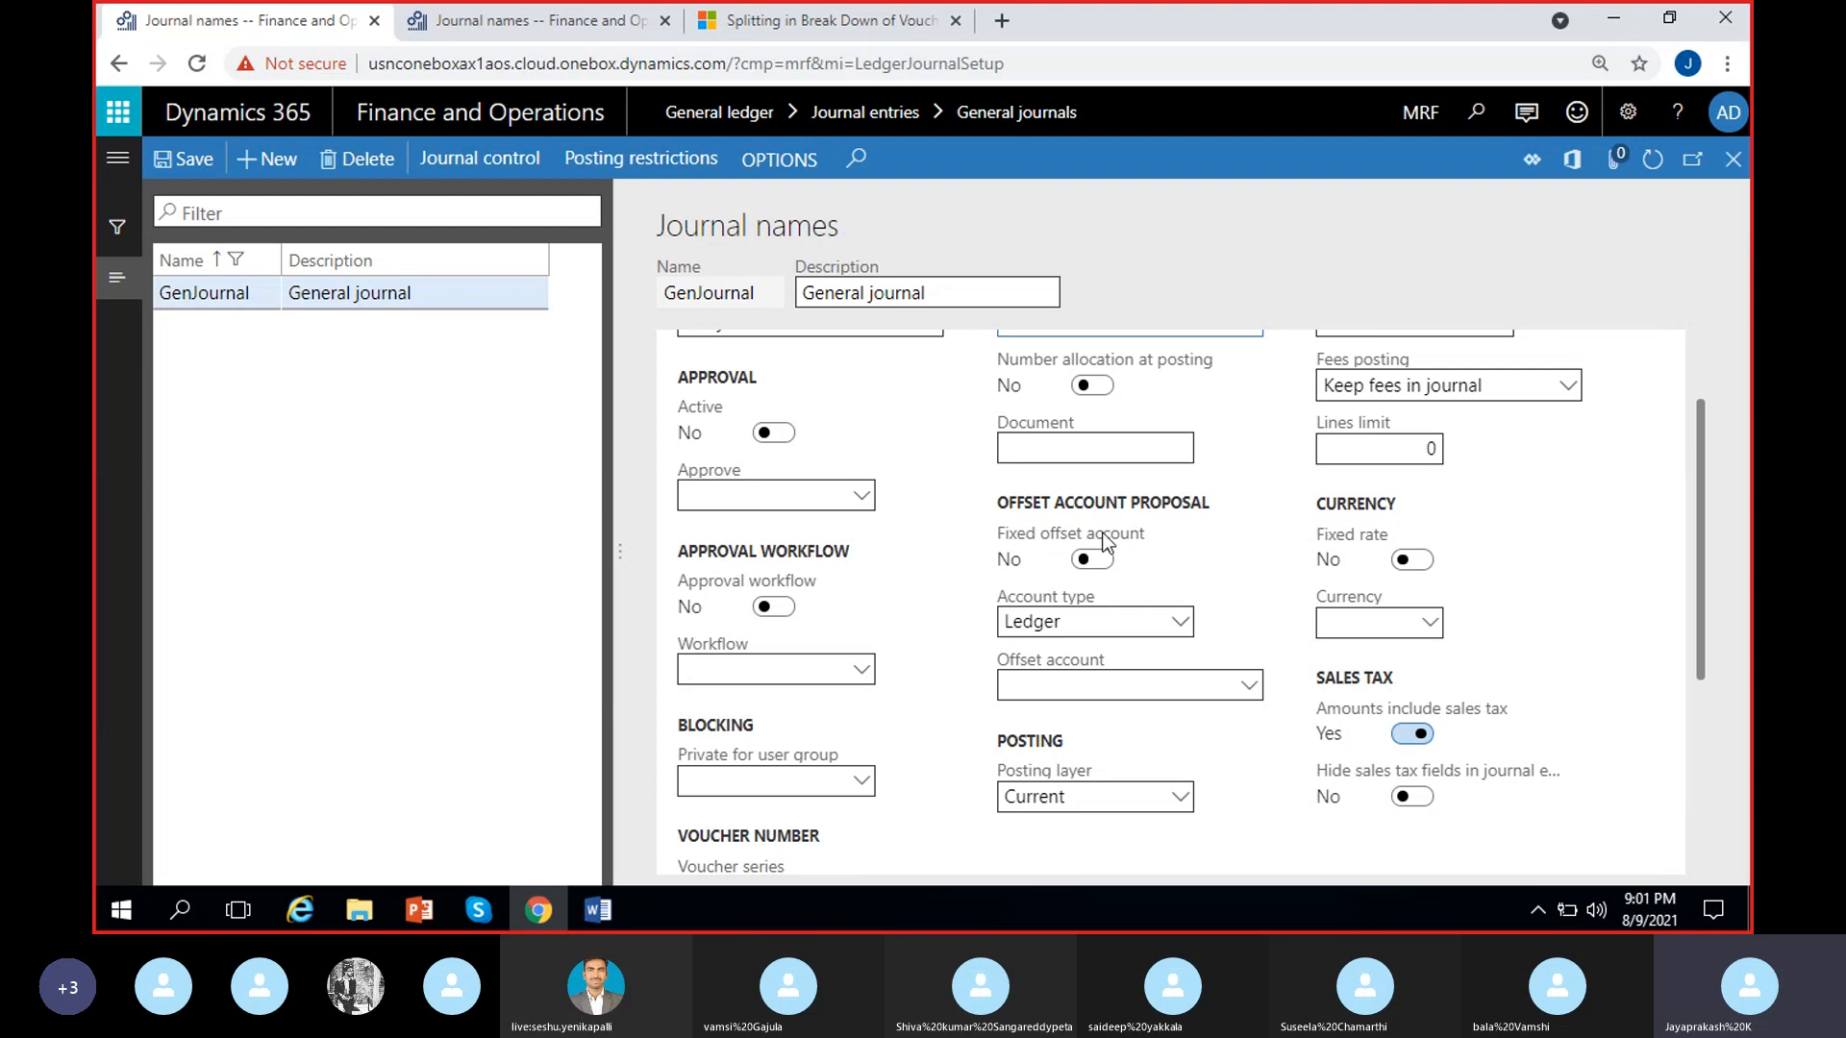
scroll(1100, 529, "up", 2)
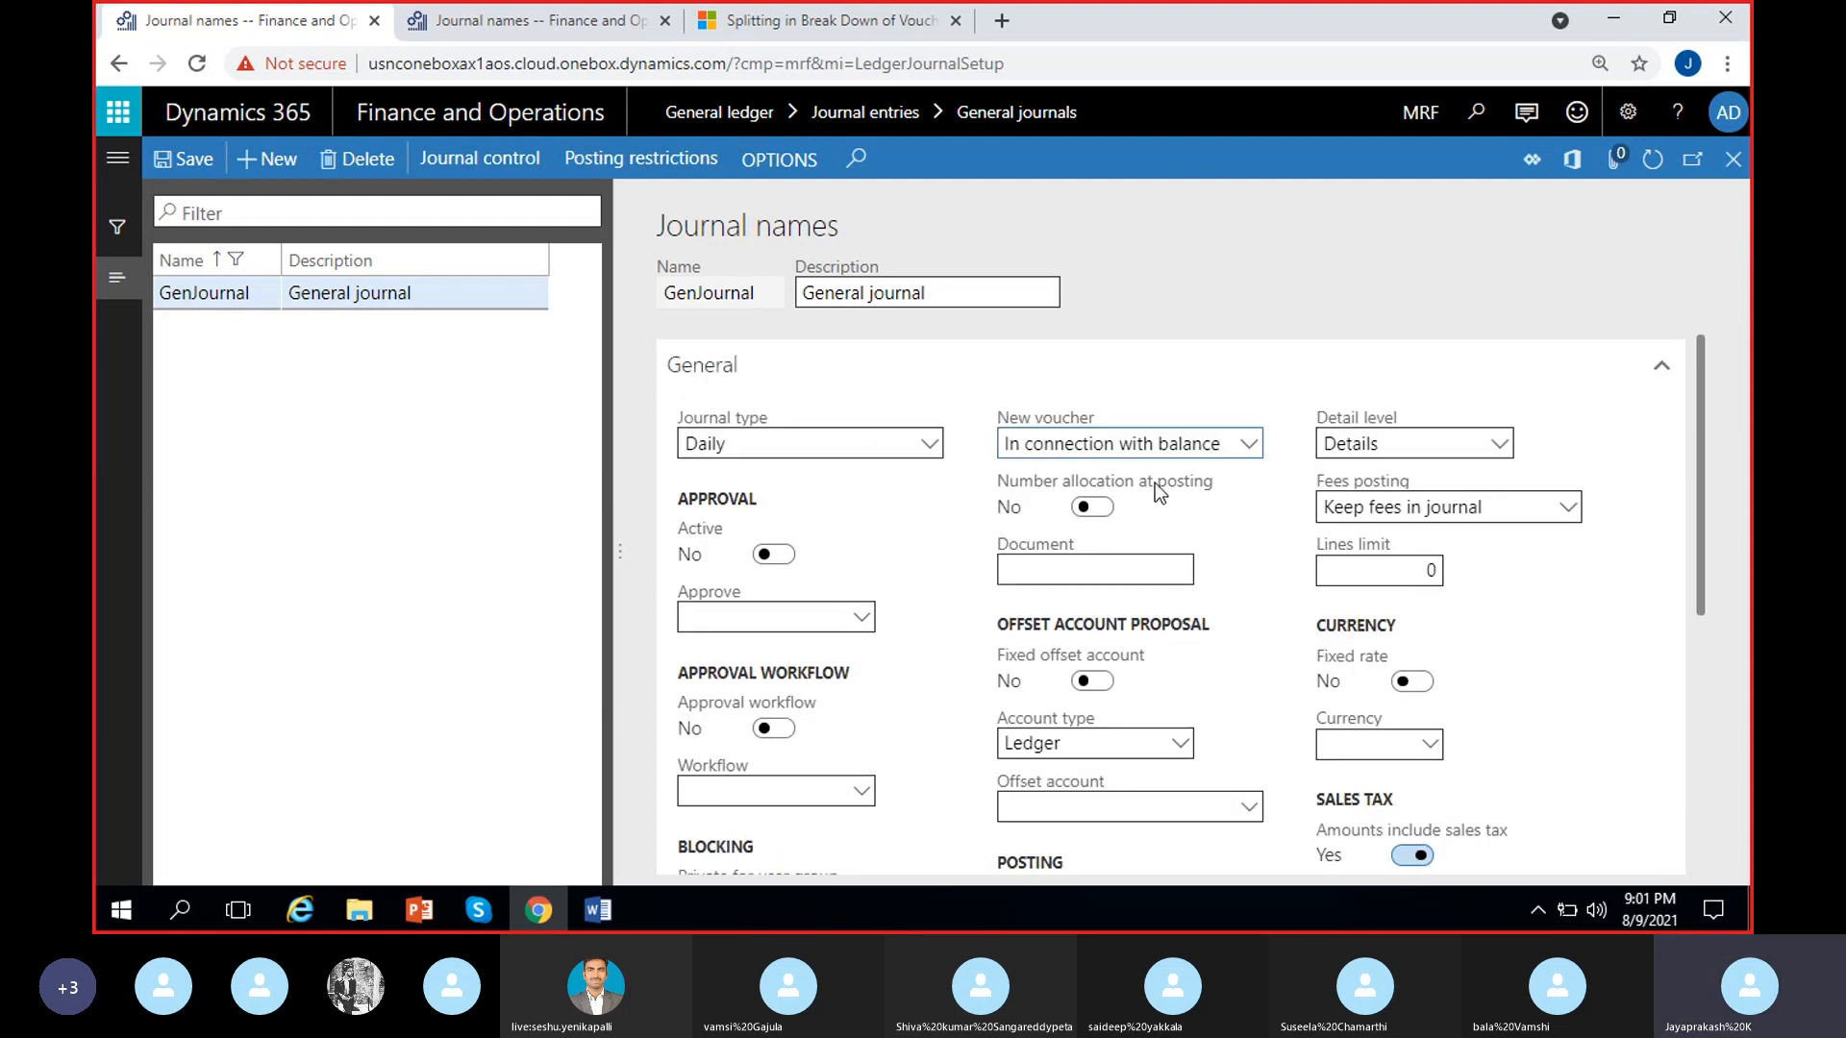
left_click(1091, 507)
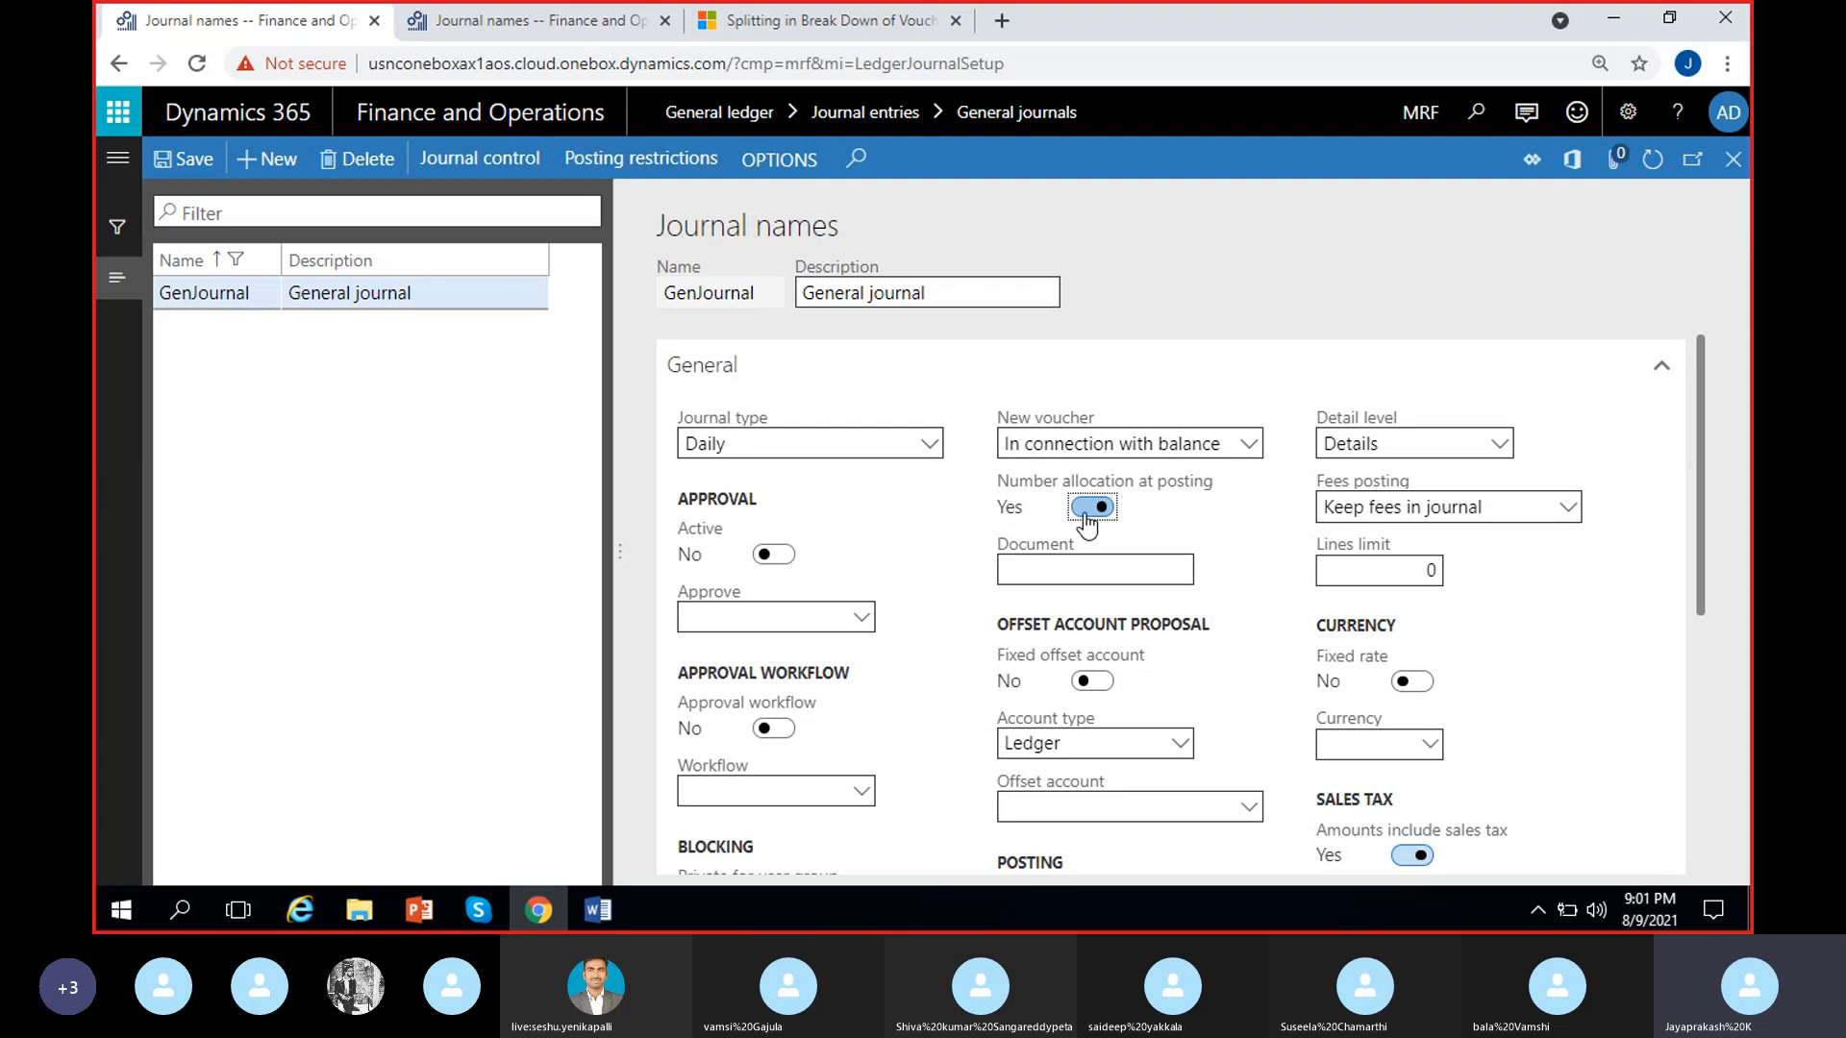
left_click(1086, 512)
left_click(1095, 512)
left_click(1733, 159)
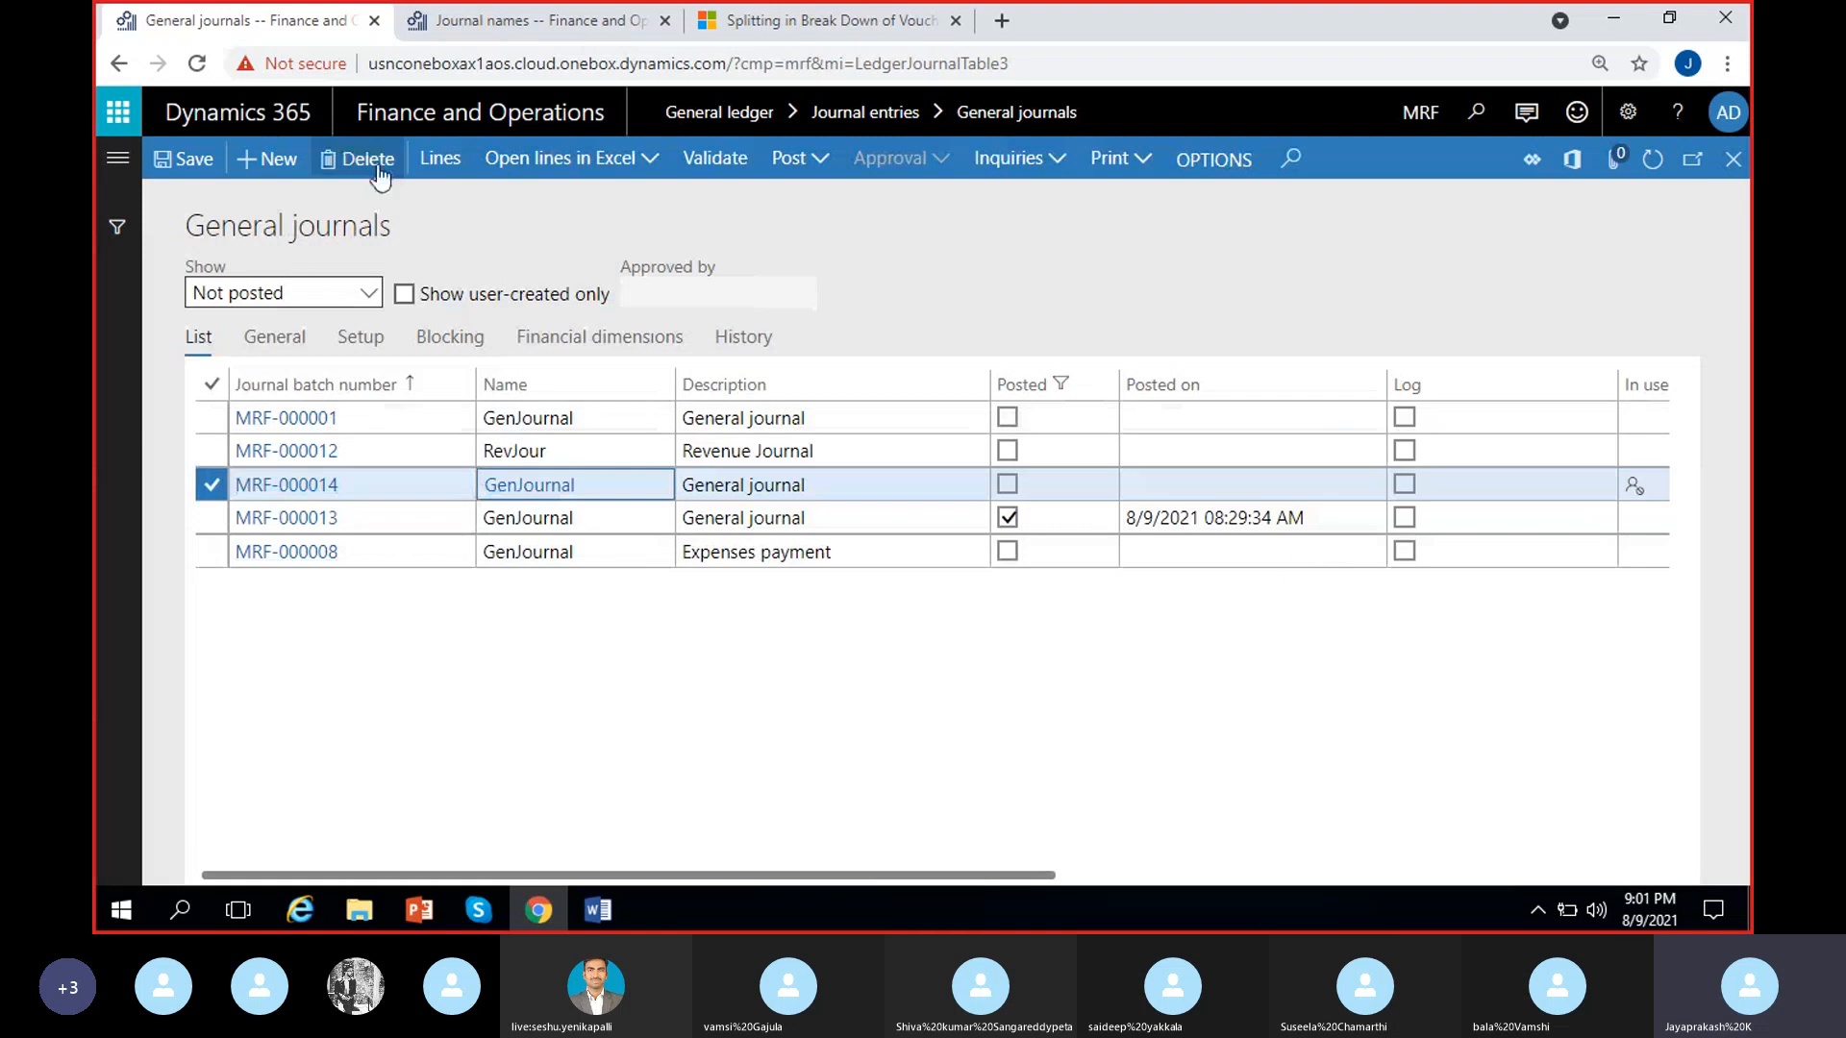
Create another general journal with the name GenJournal and open its lines to examine the voucher number before posting
left_click(260, 158)
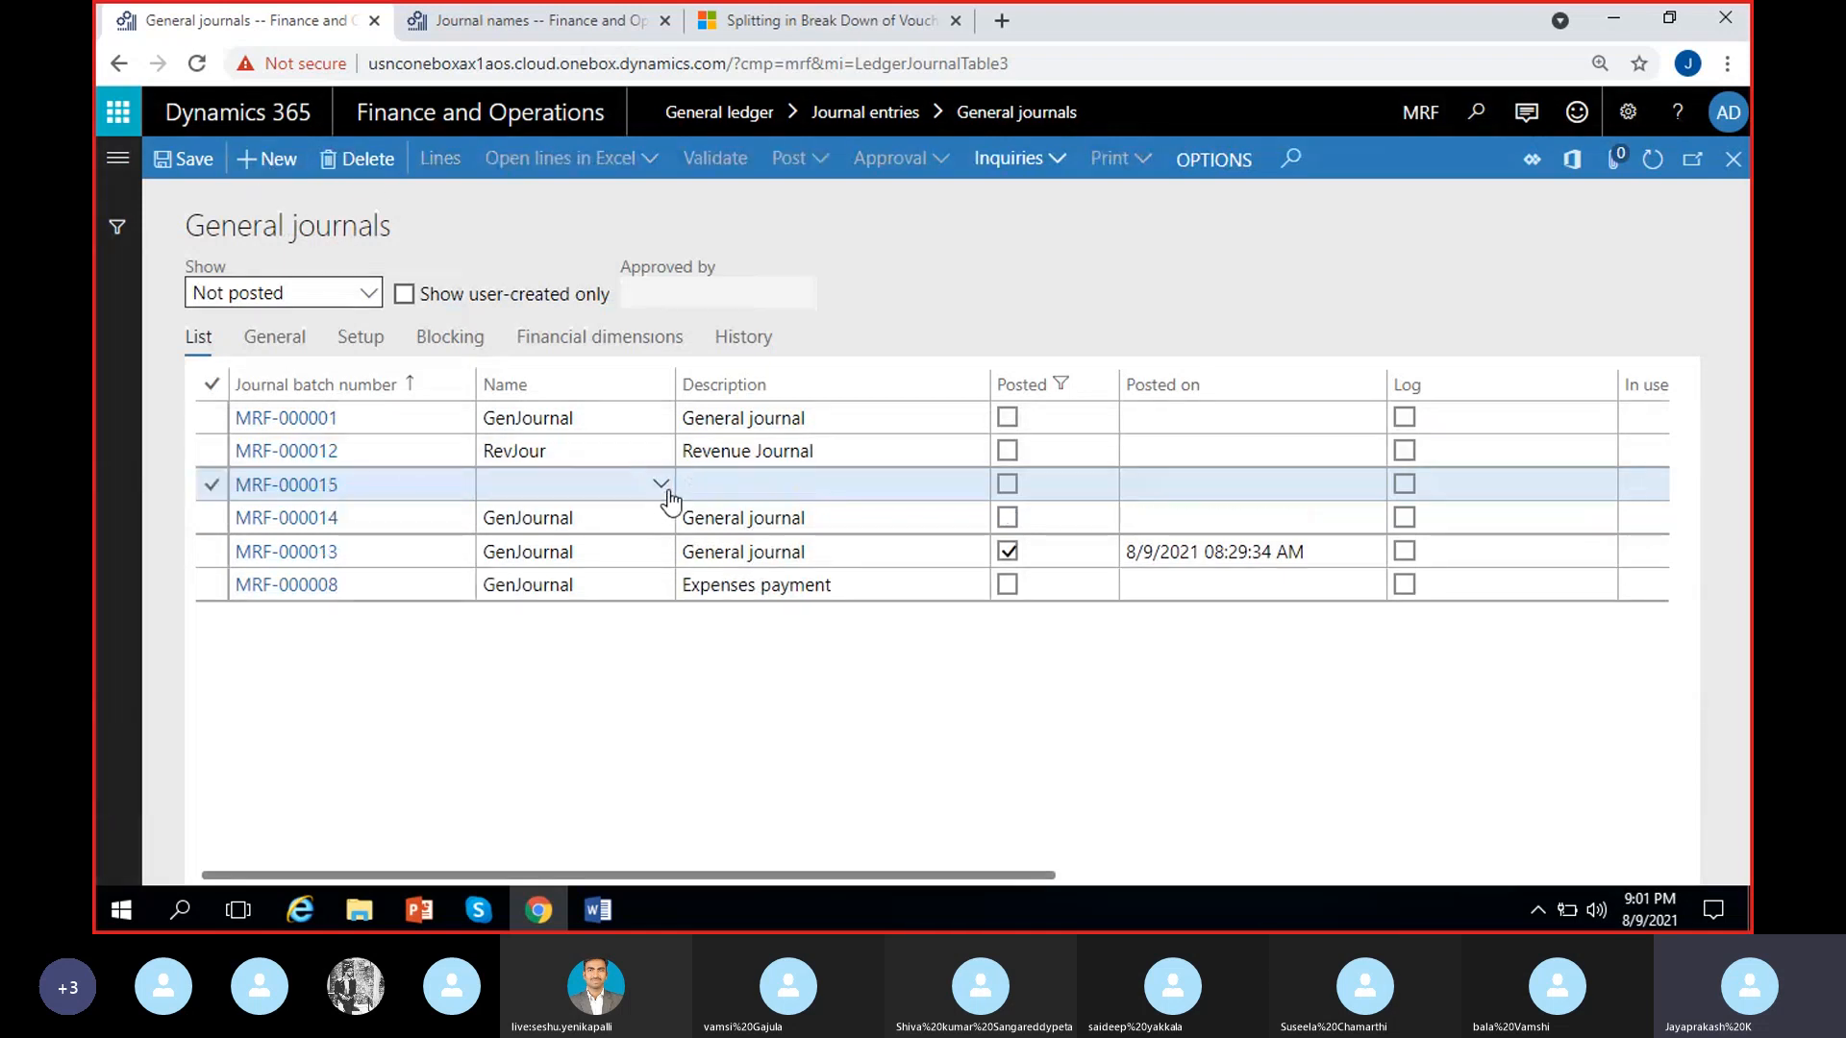
left_click(663, 487)
left_click(564, 548)
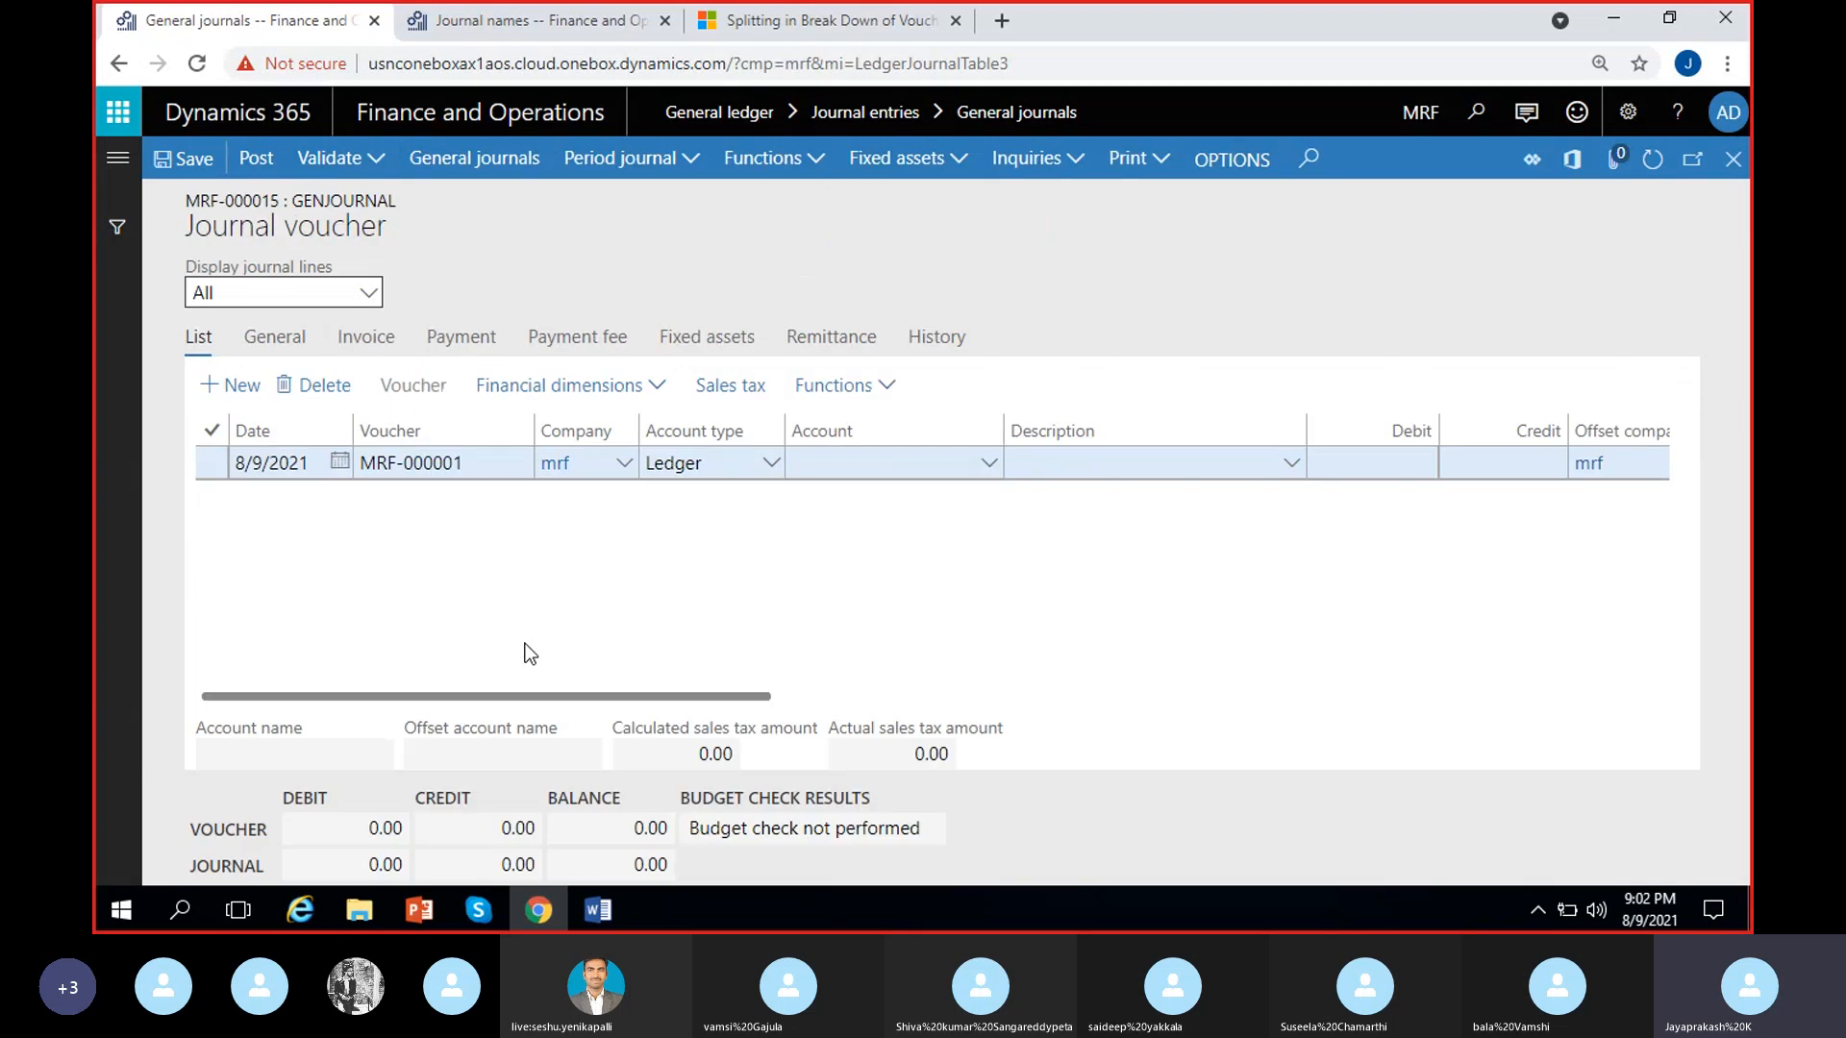
left_click(364, 461)
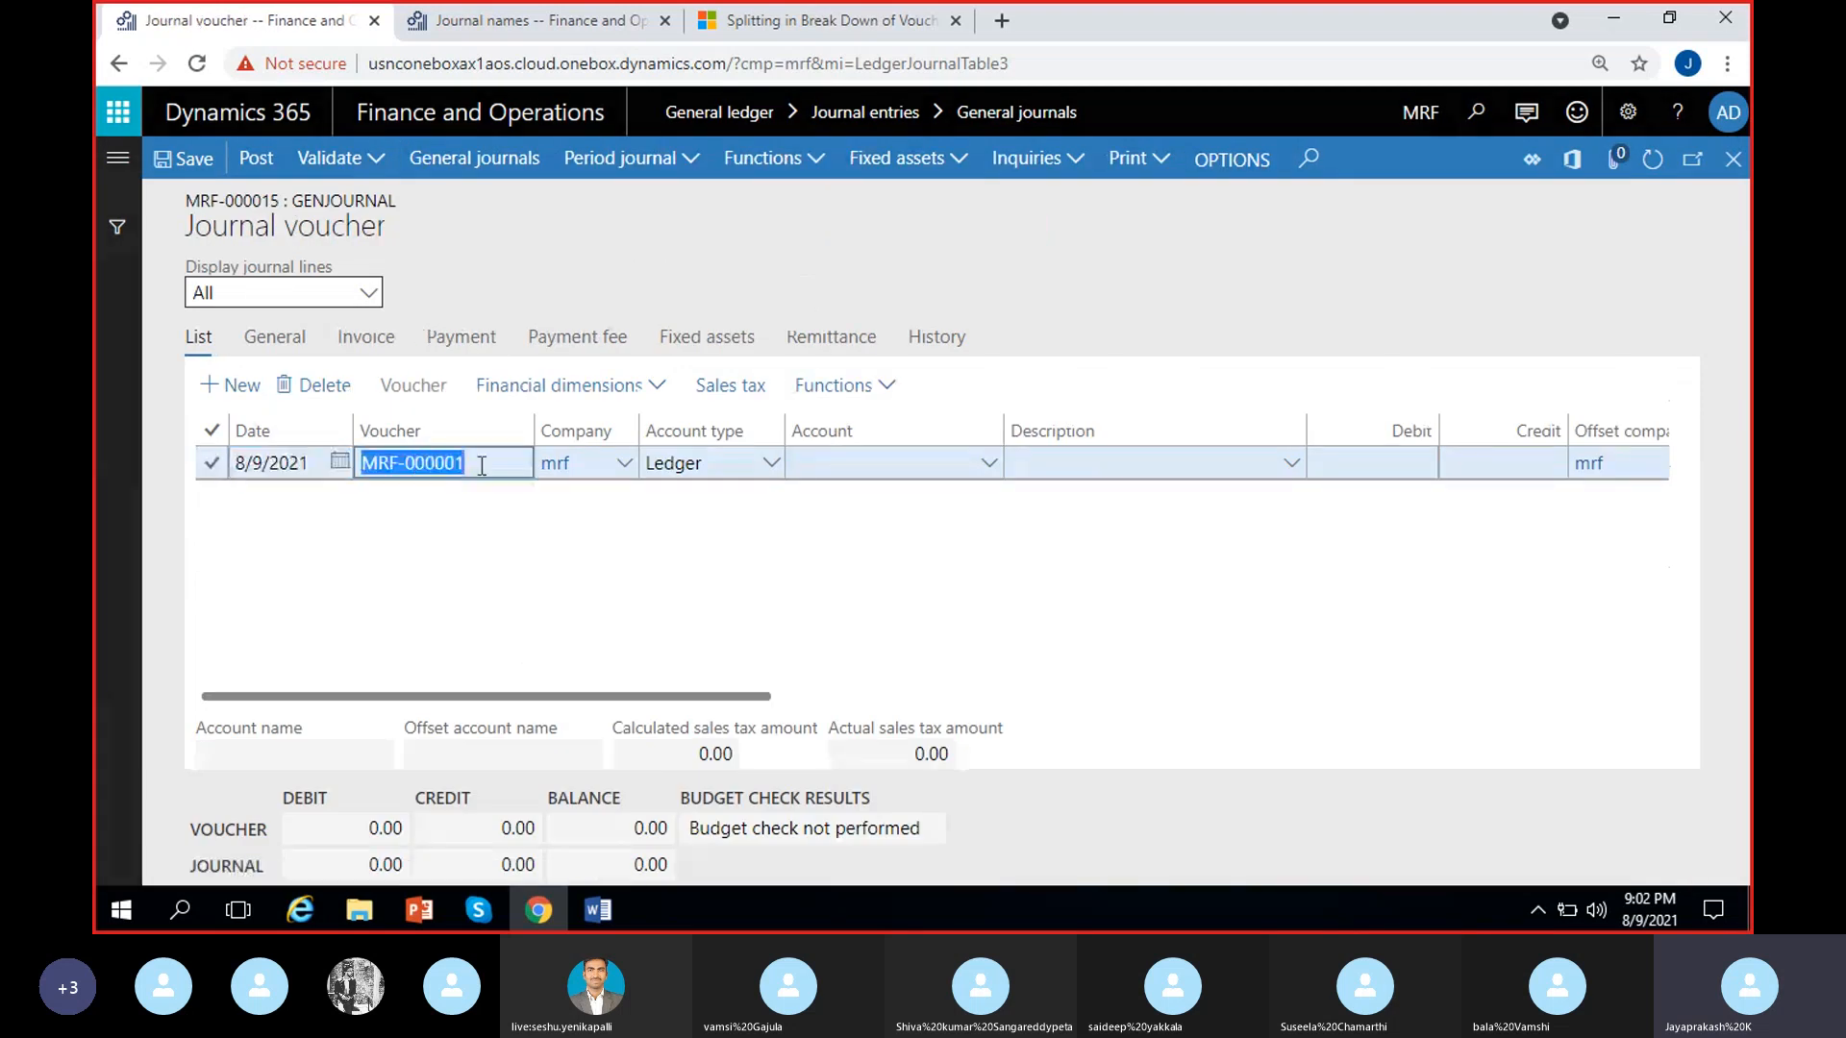
left_click(489, 481)
Set the journal line's account to 100000 (Cash) and its debit to 200.00
left_click(906, 462)
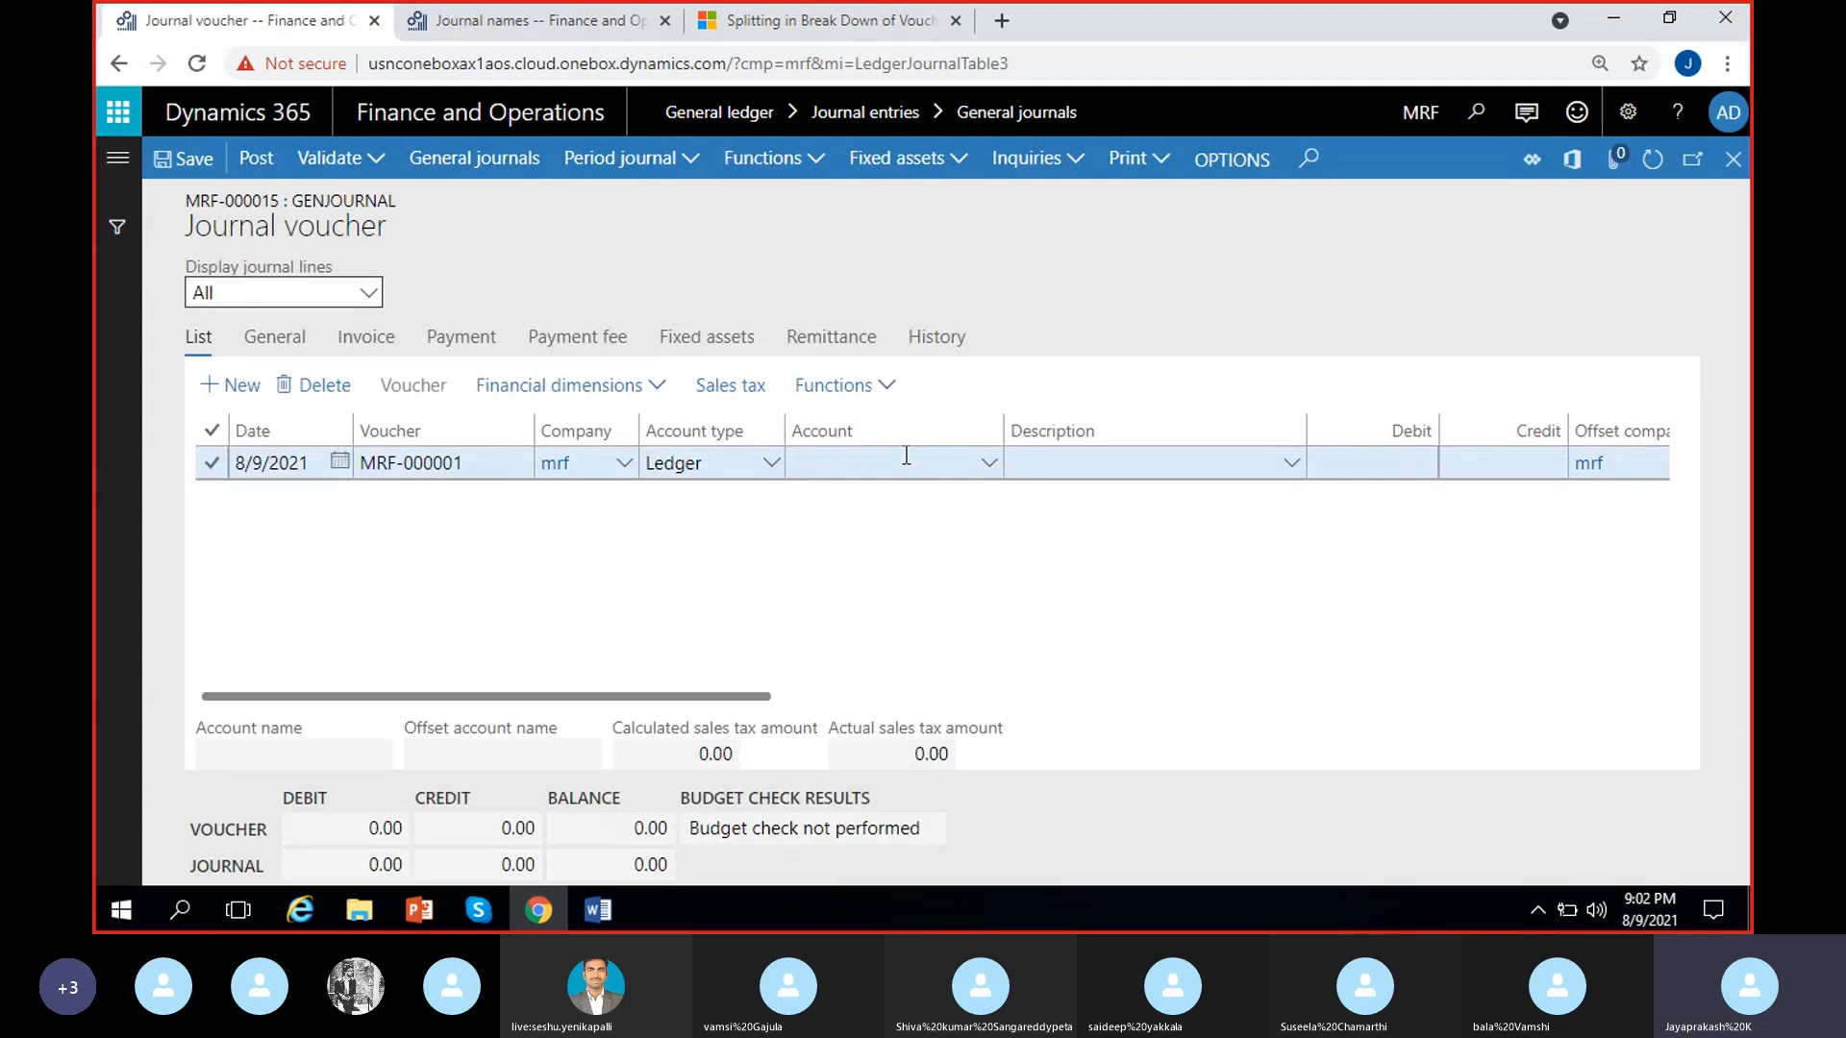
left_click(988, 463)
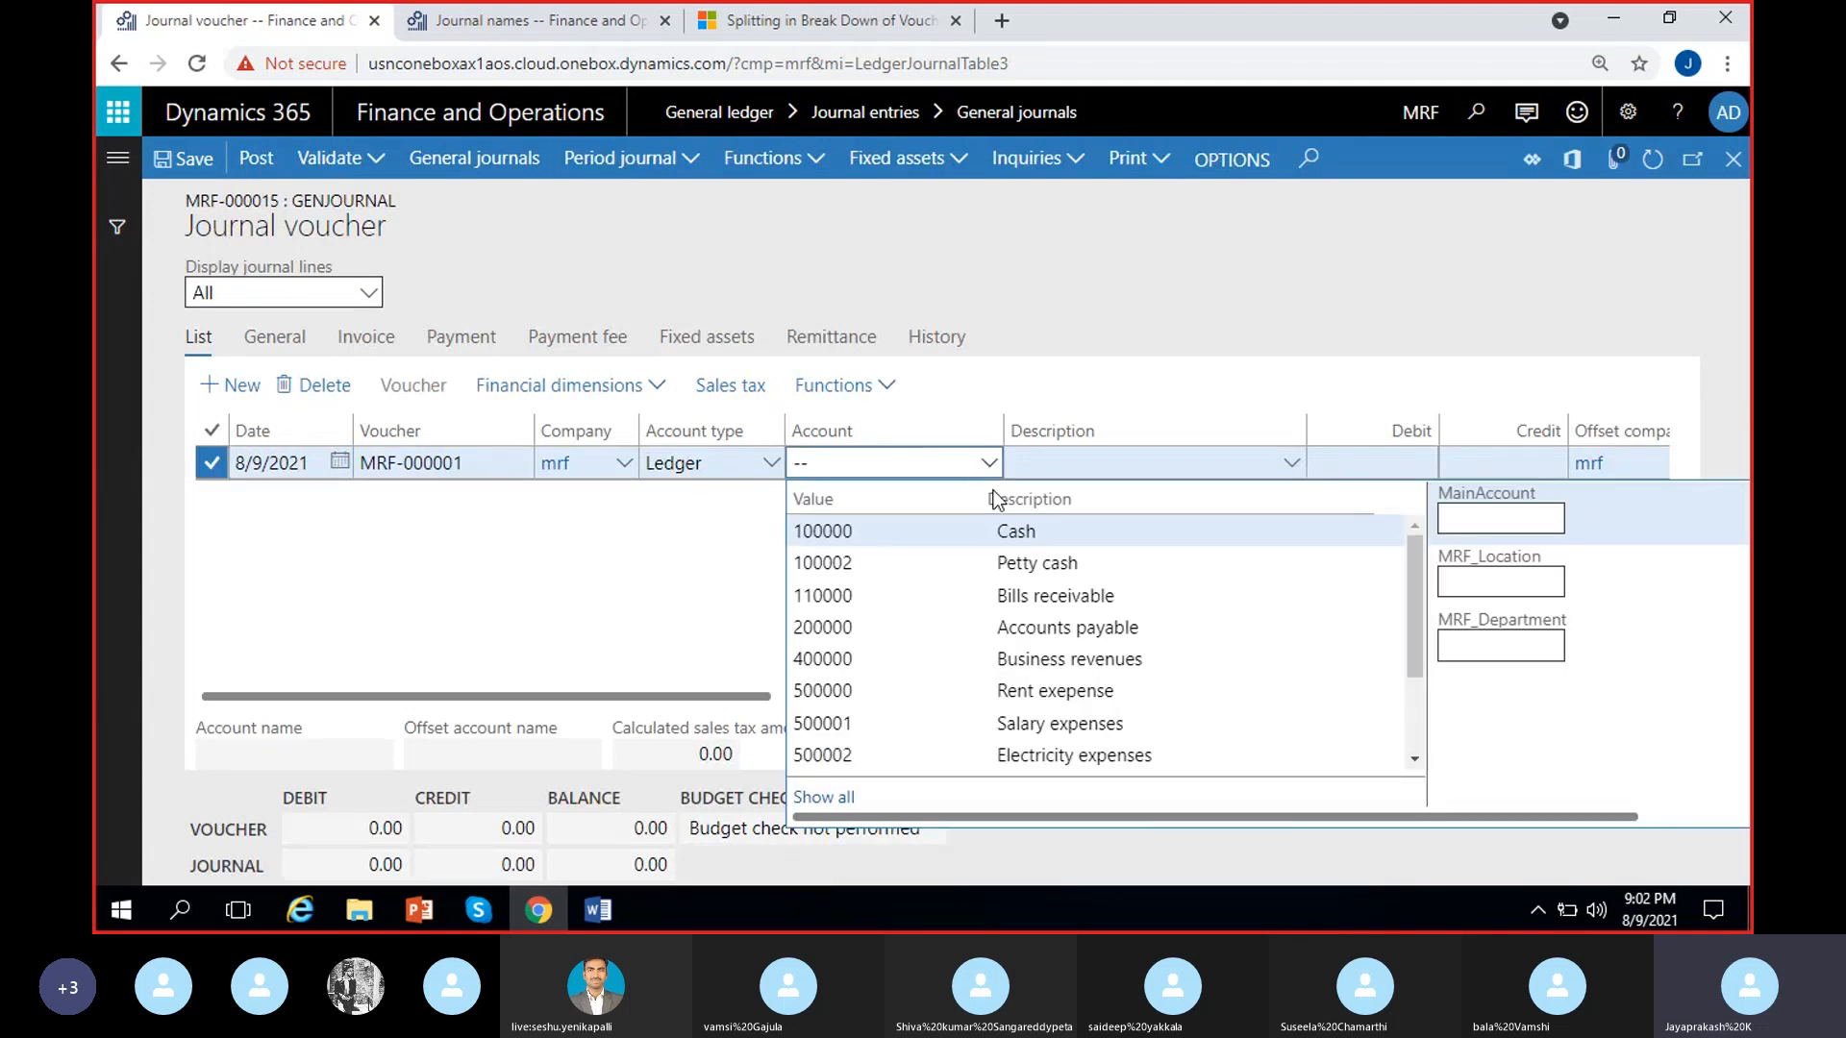
left_click(963, 529)
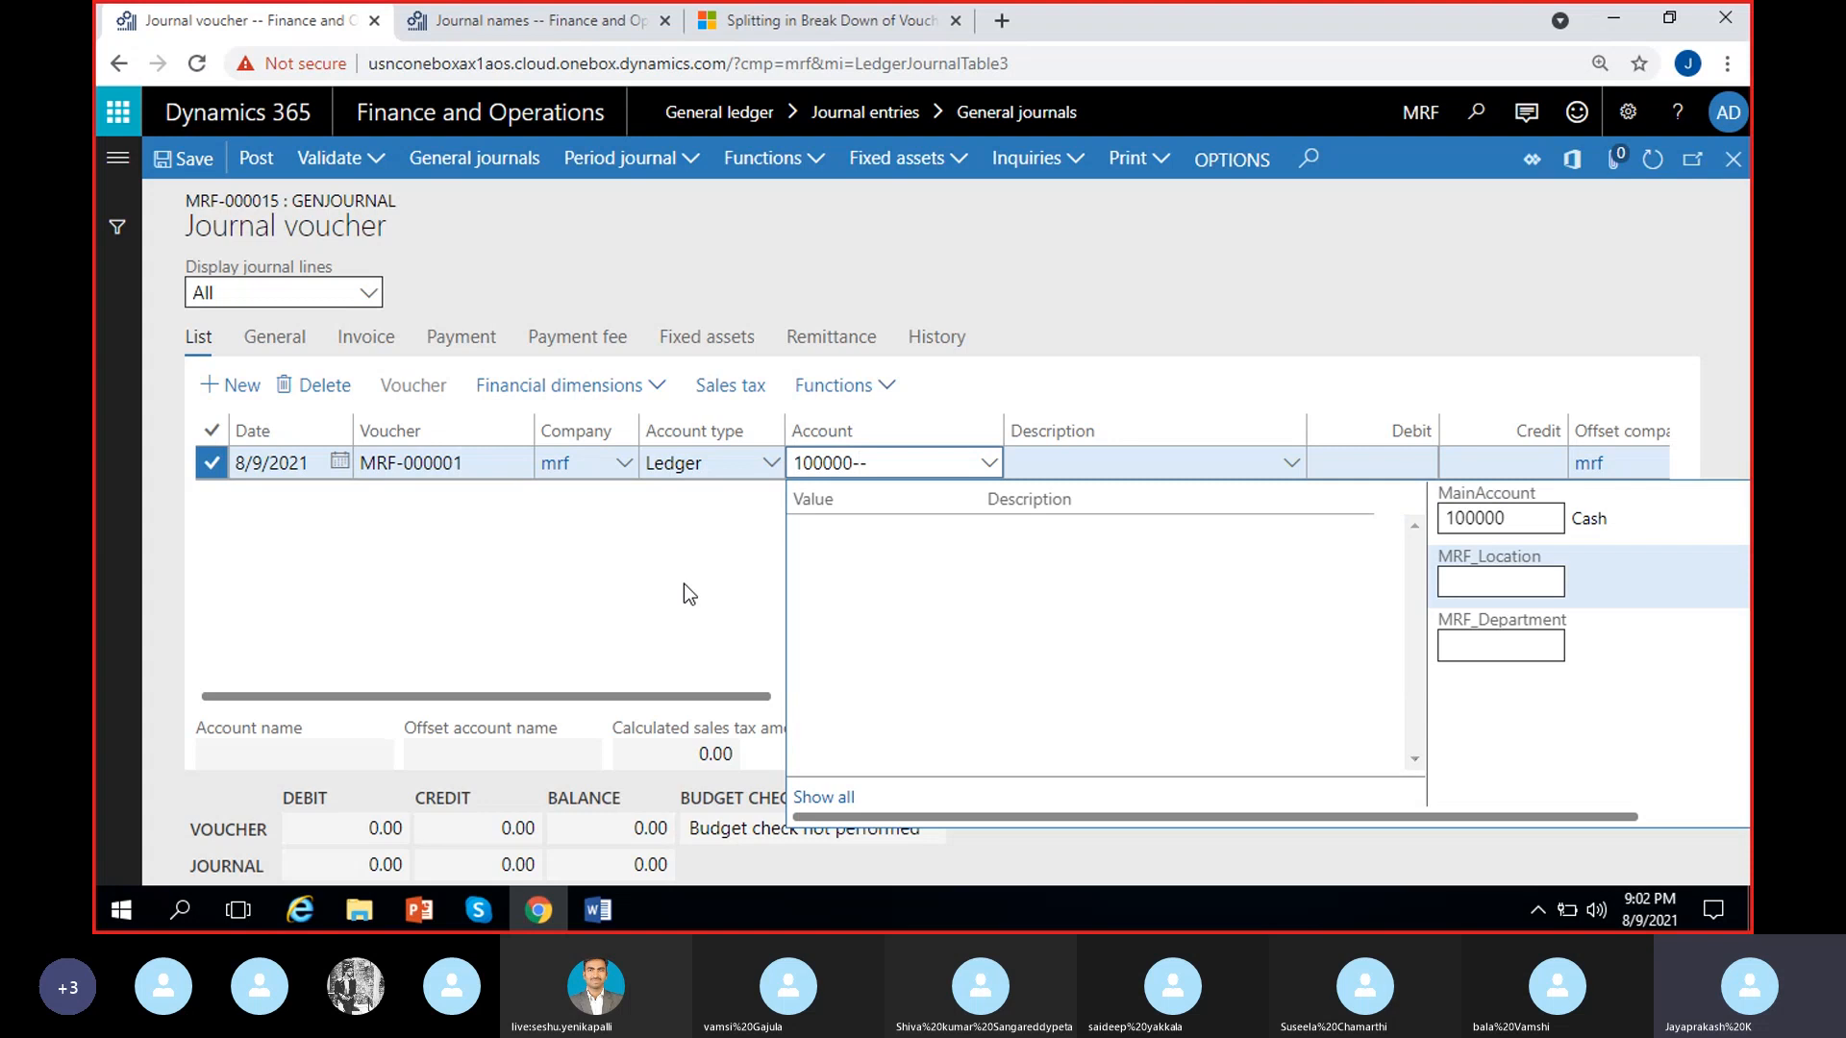
left_click(1024, 470)
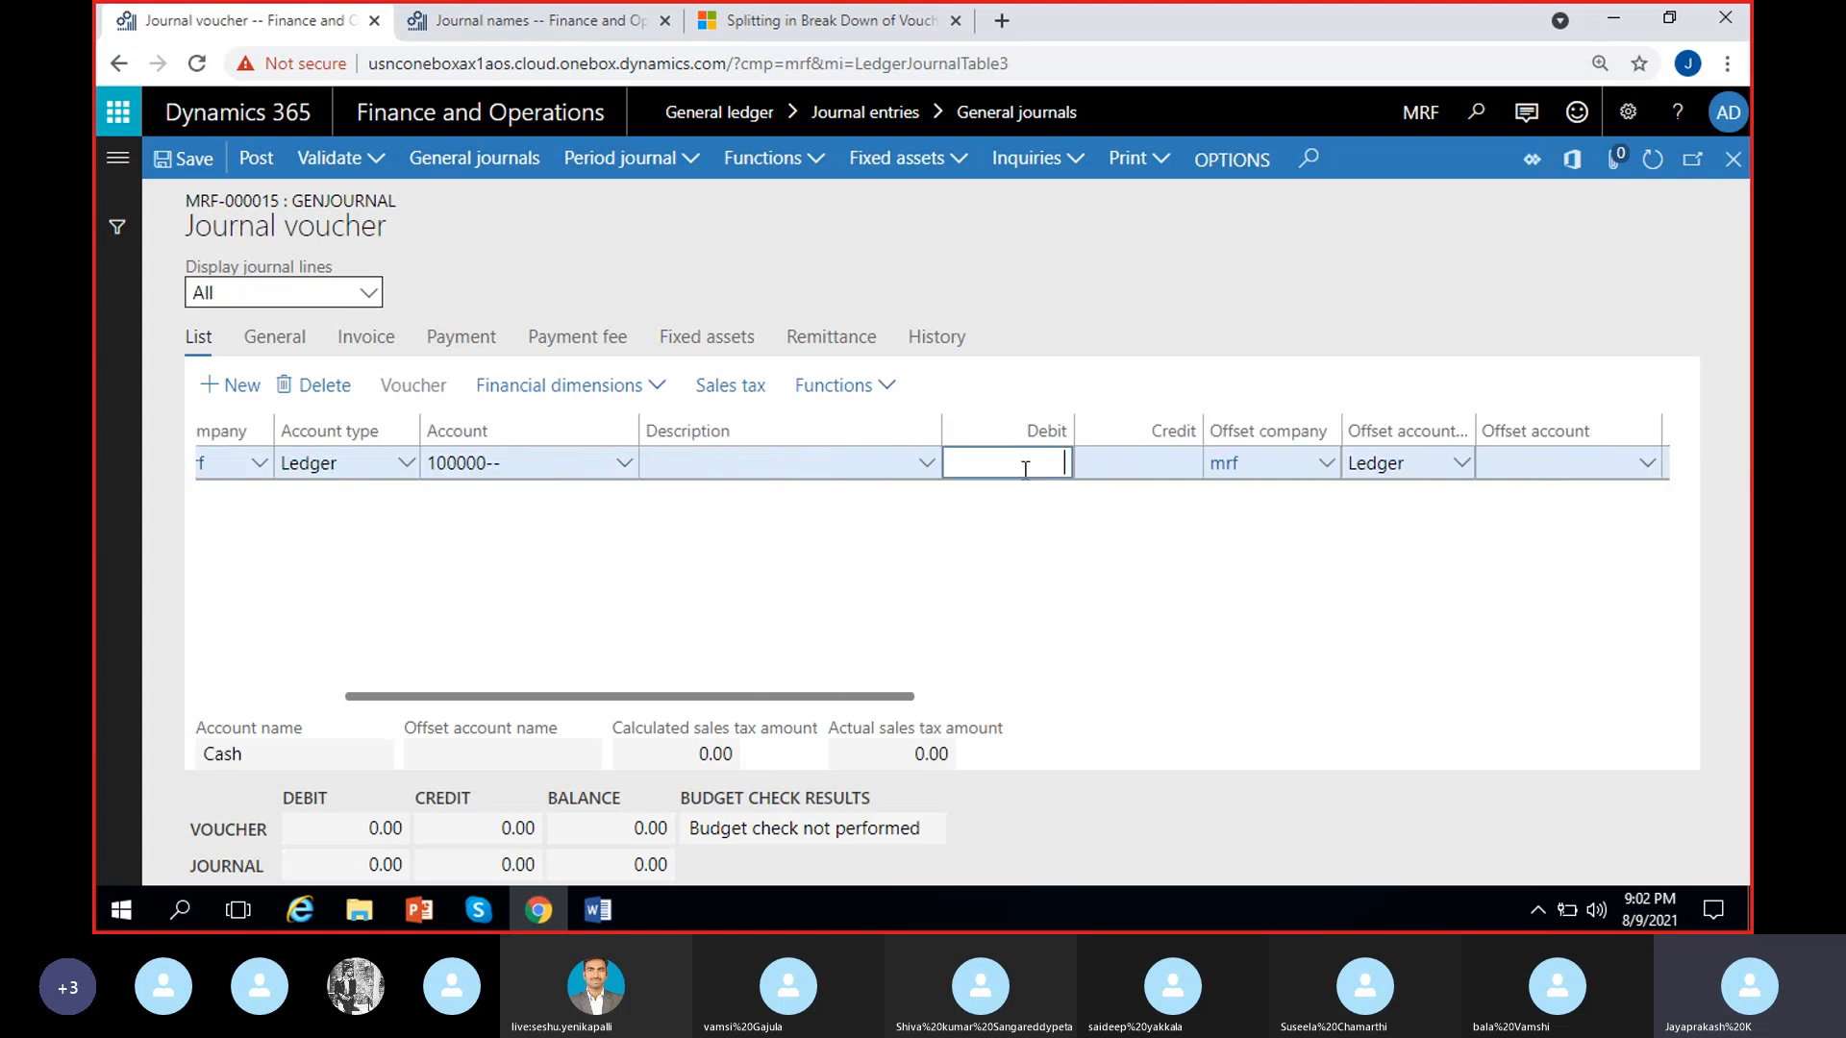
type("200.00")
Set the cash line's offset account to 400000 (Business revenues)
scroll(1417, 525, "right", 2)
left_click(1465, 471)
type("r")
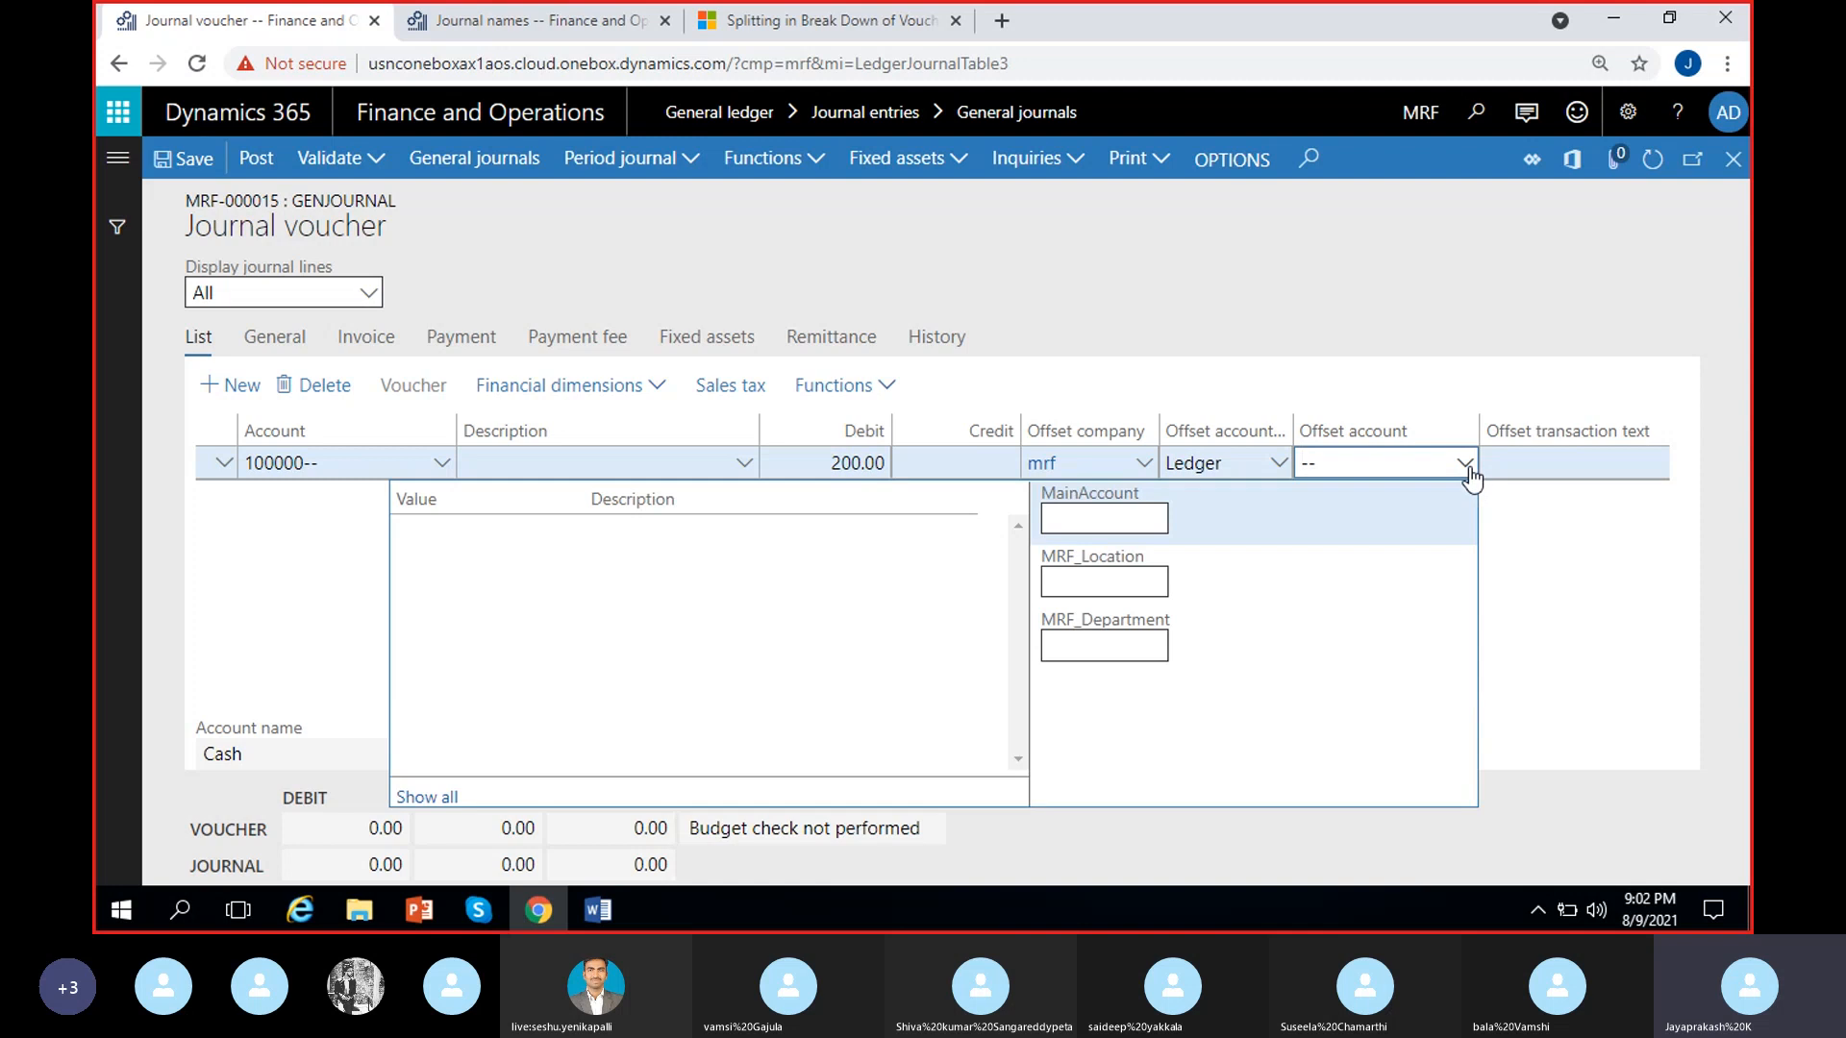
type("ev")
key("BackSpace")
key("BackSpace")
key("BackSpace")
type("4")
left_click(646, 536)
left_click(1601, 625)
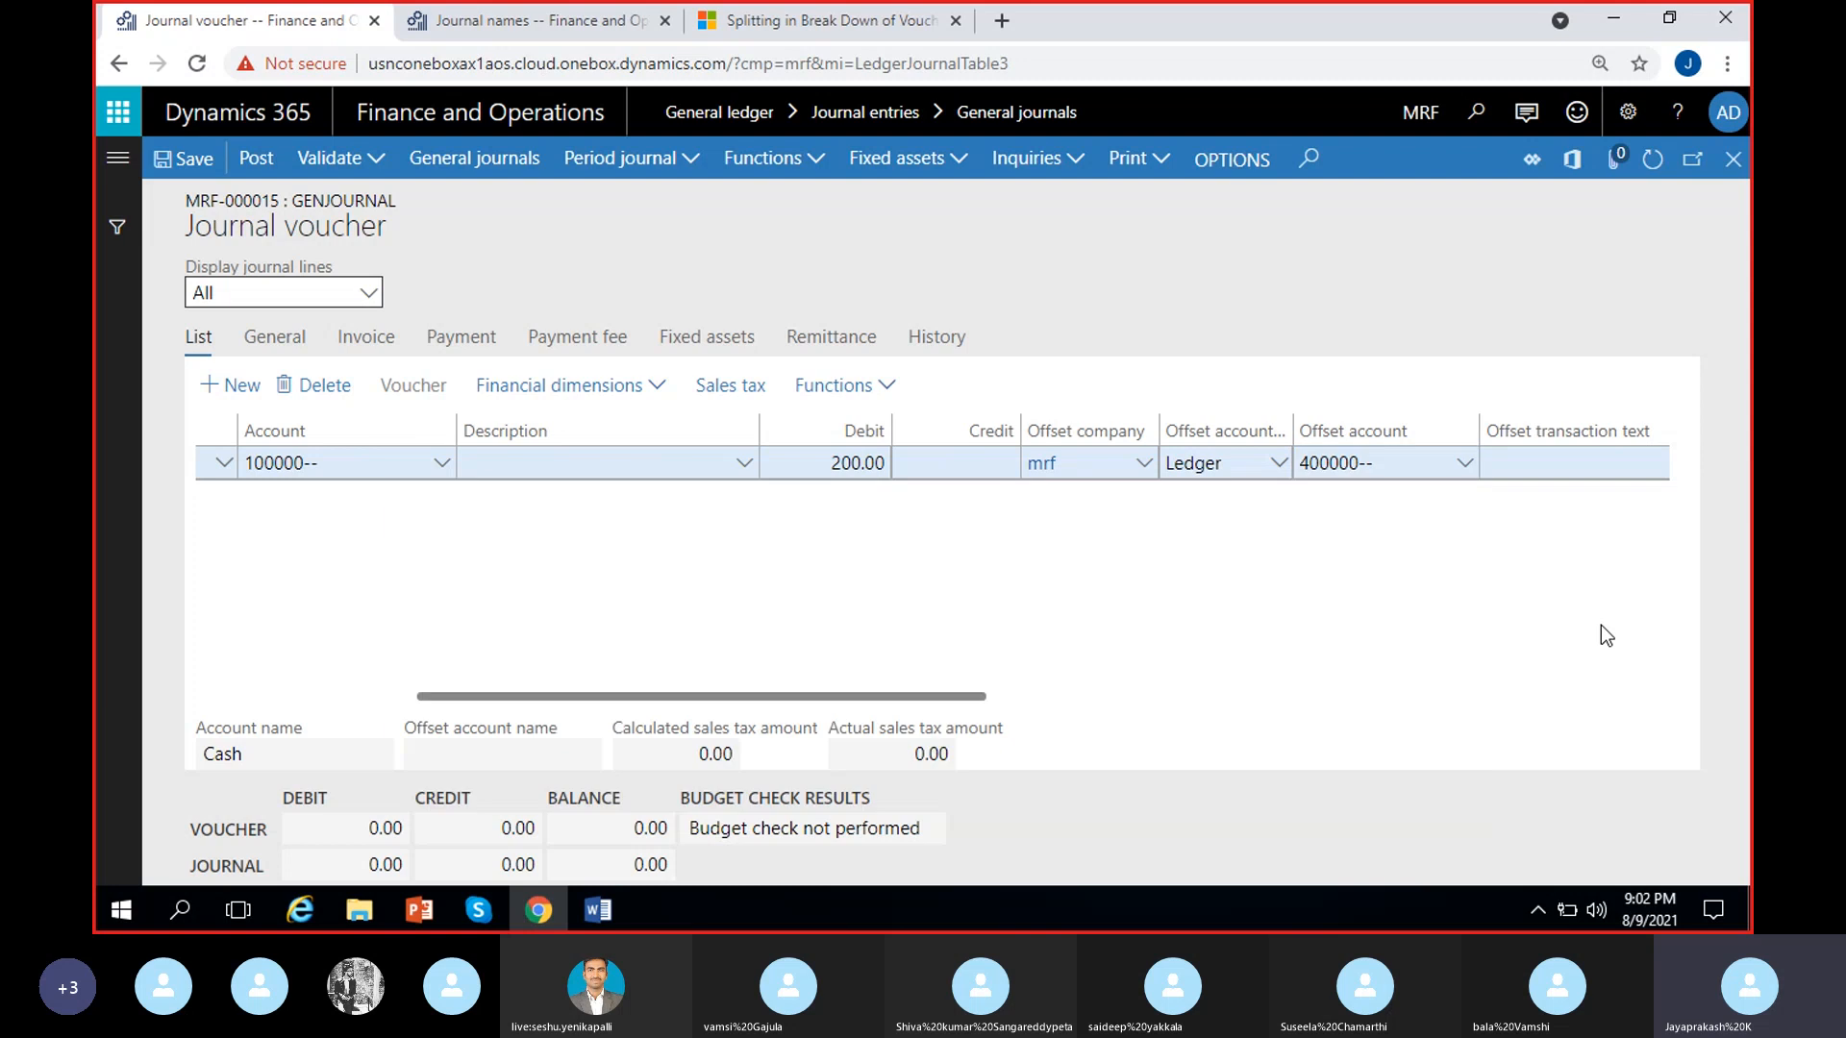
Post the journal, compare the voucher number on its line with the voucher transactions, and return to the general journals list
left_click(257, 167)
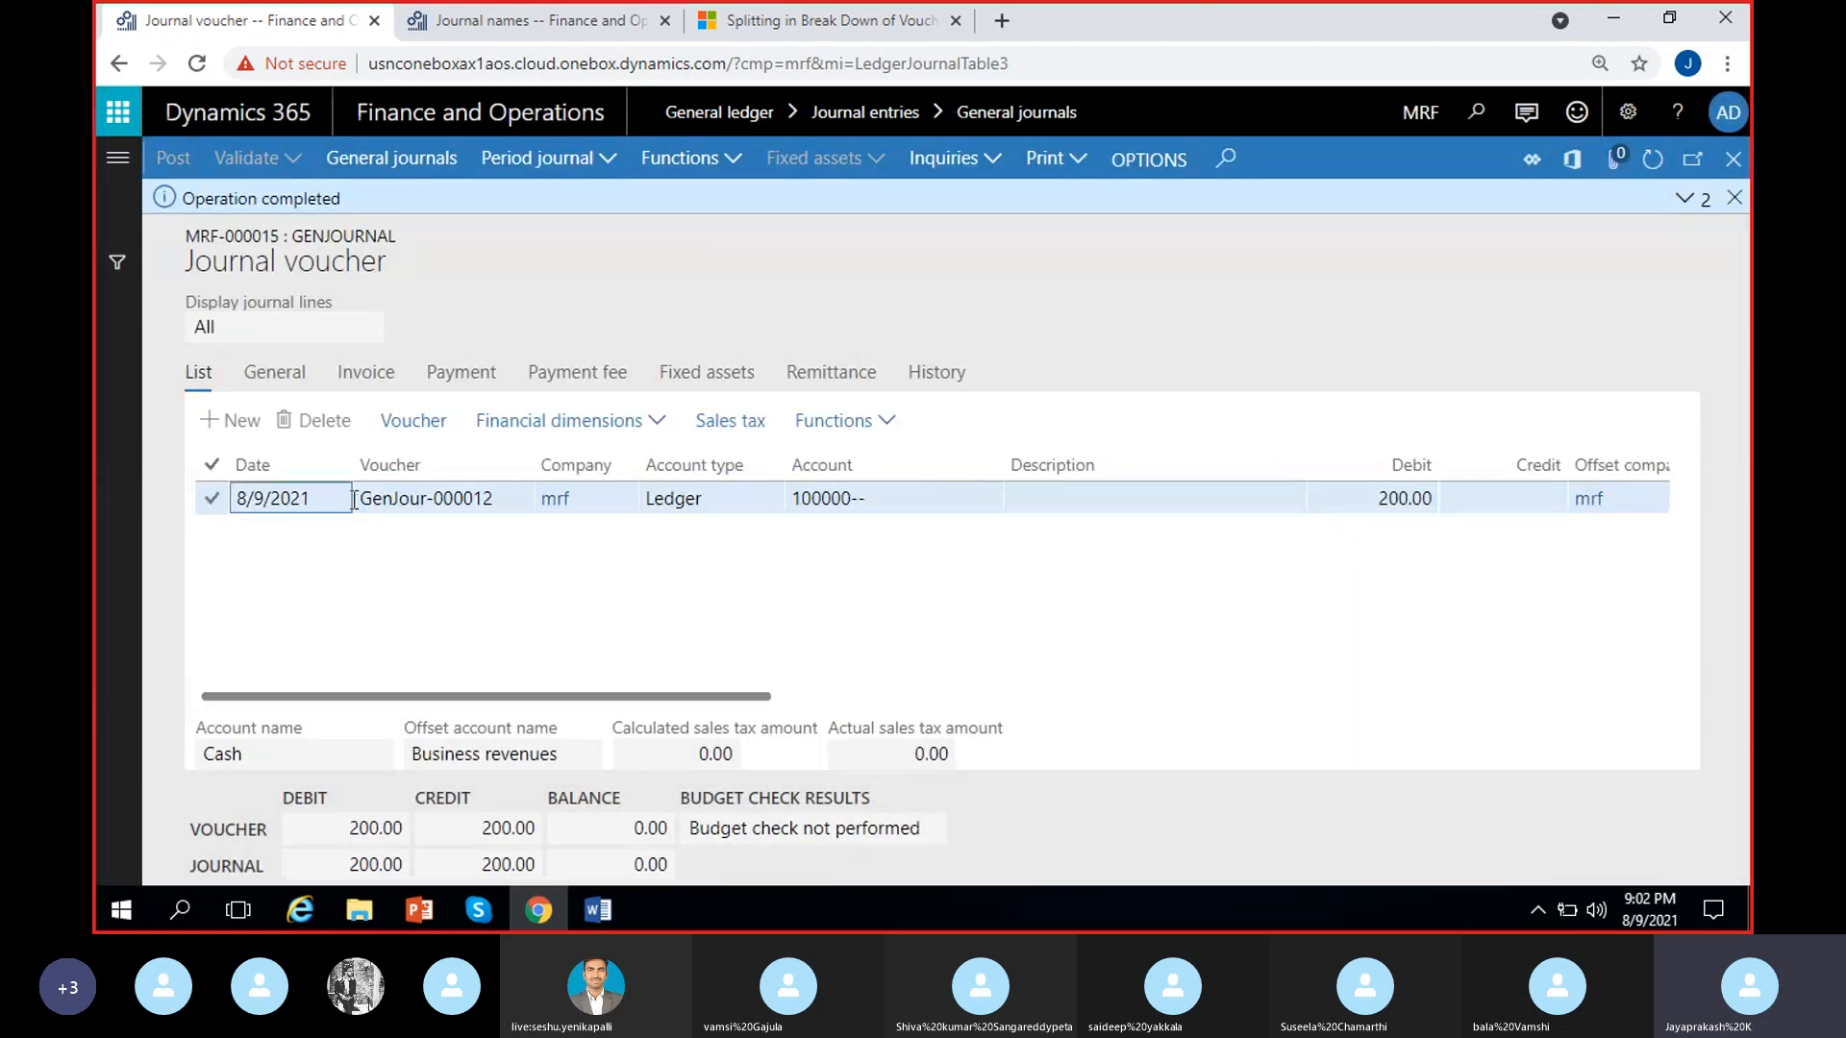
left_click(365, 499)
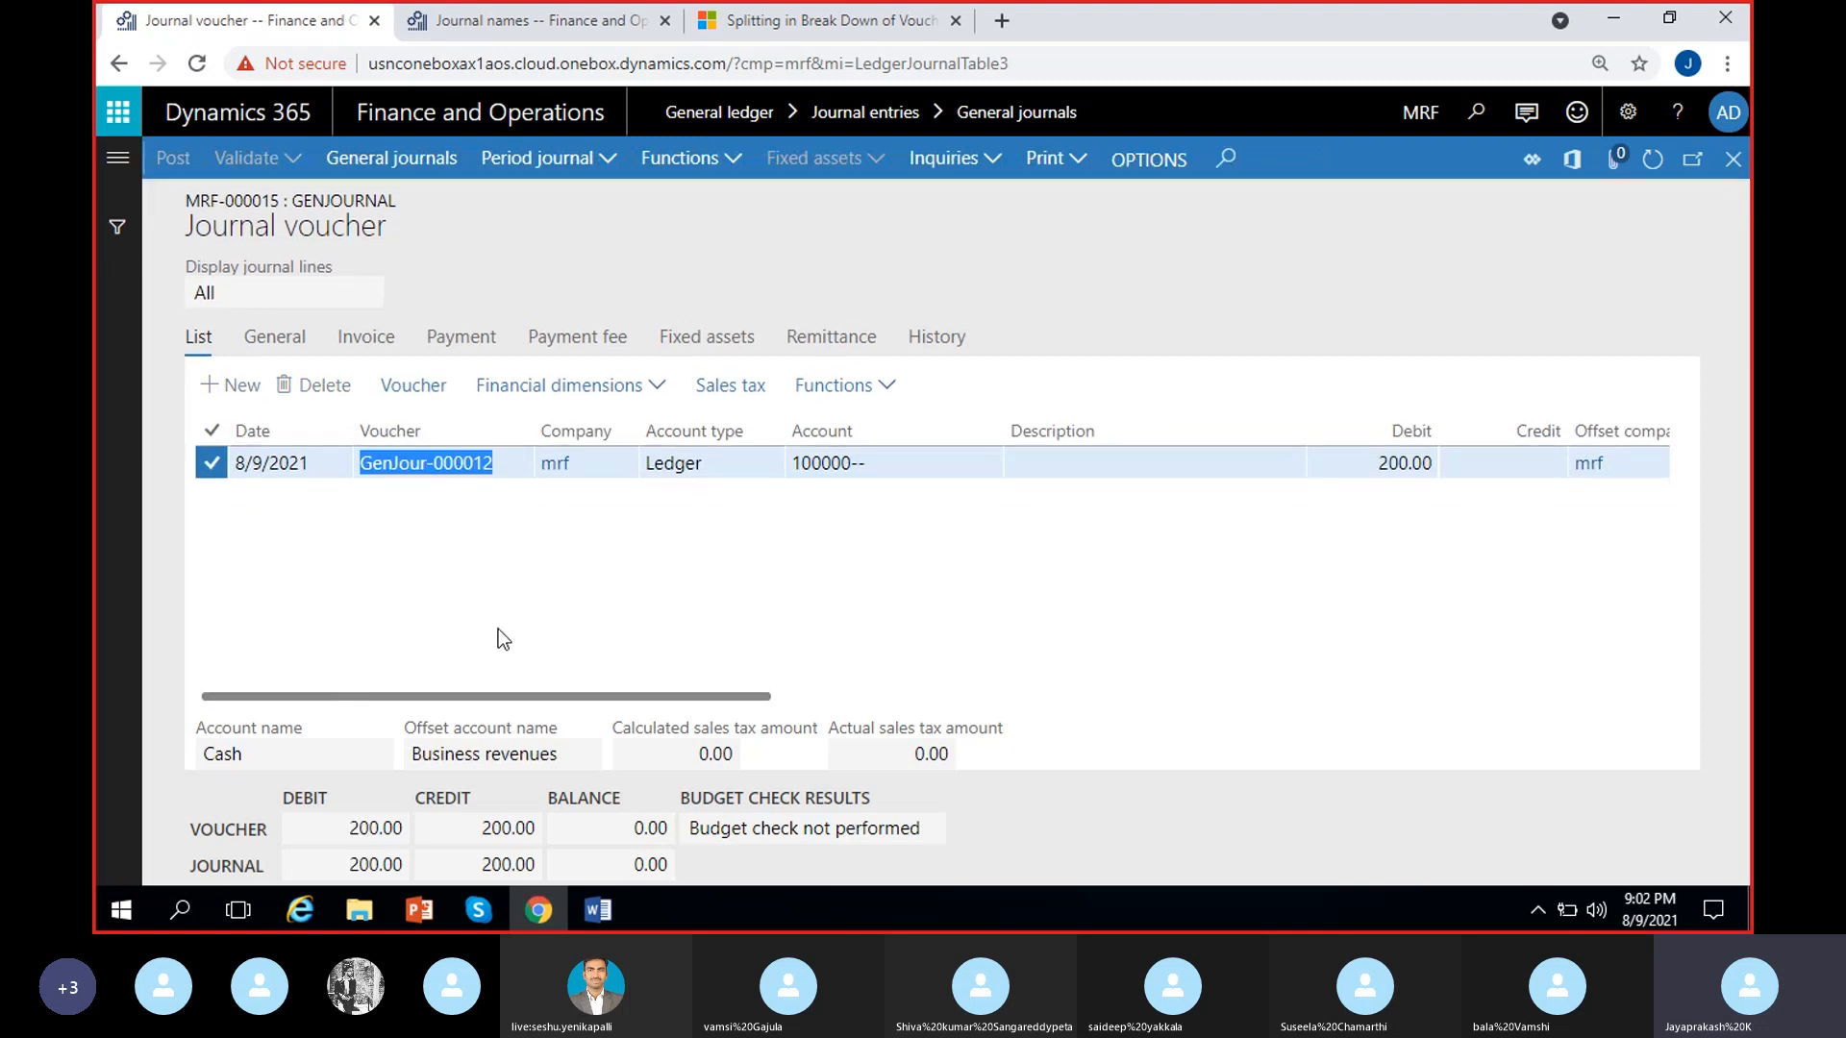
left_click(424, 394)
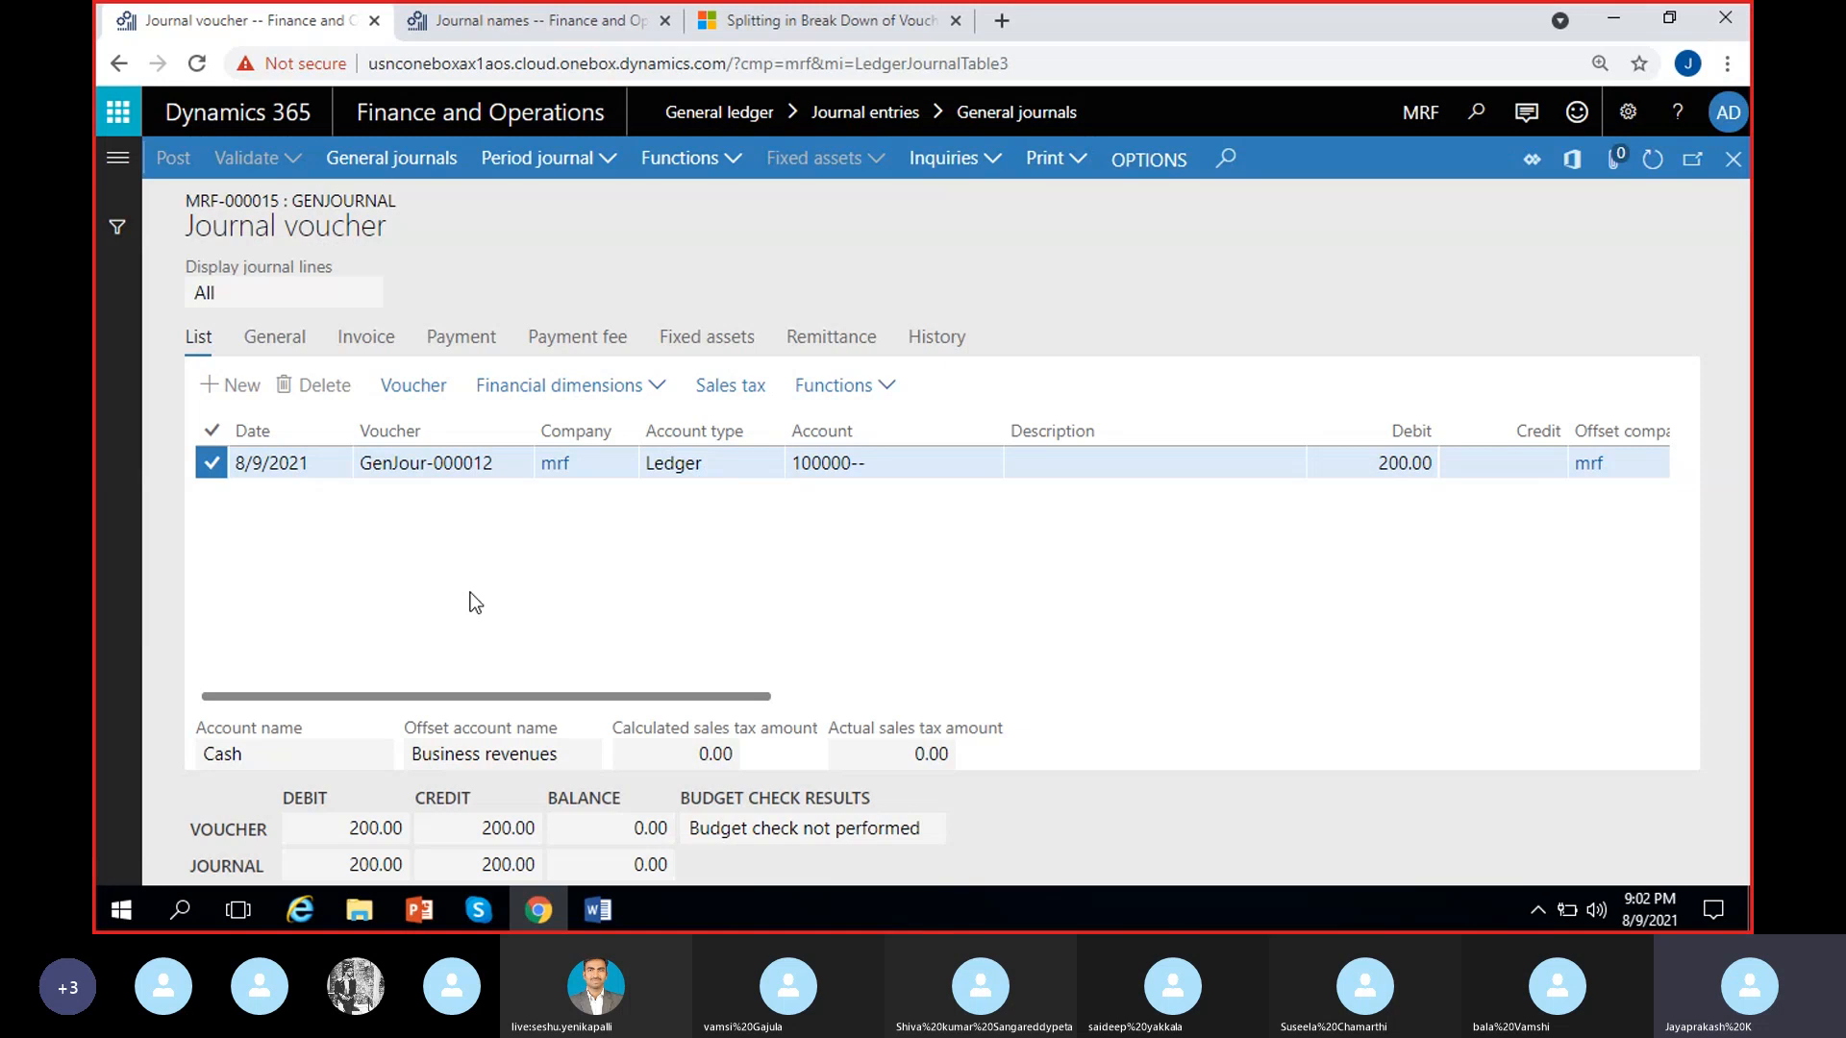
left_click(1733, 159)
left_click(418, 387)
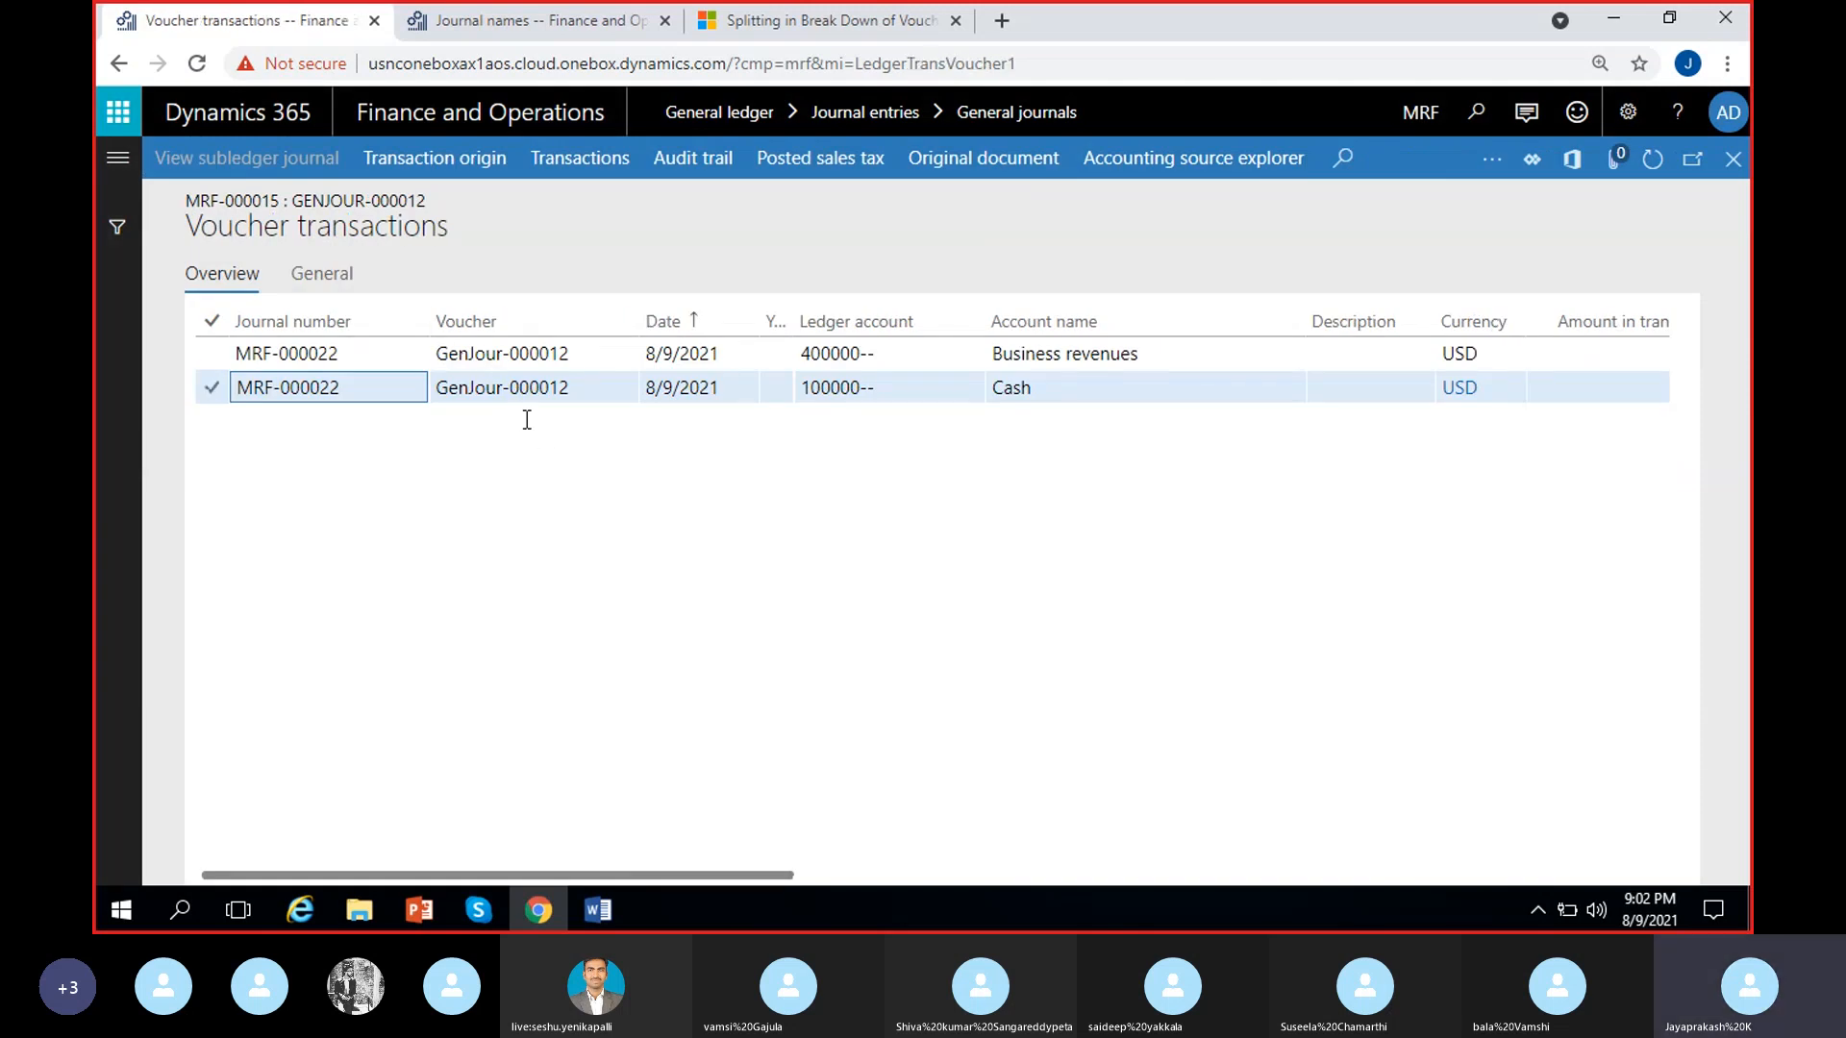
left_click(1733, 159)
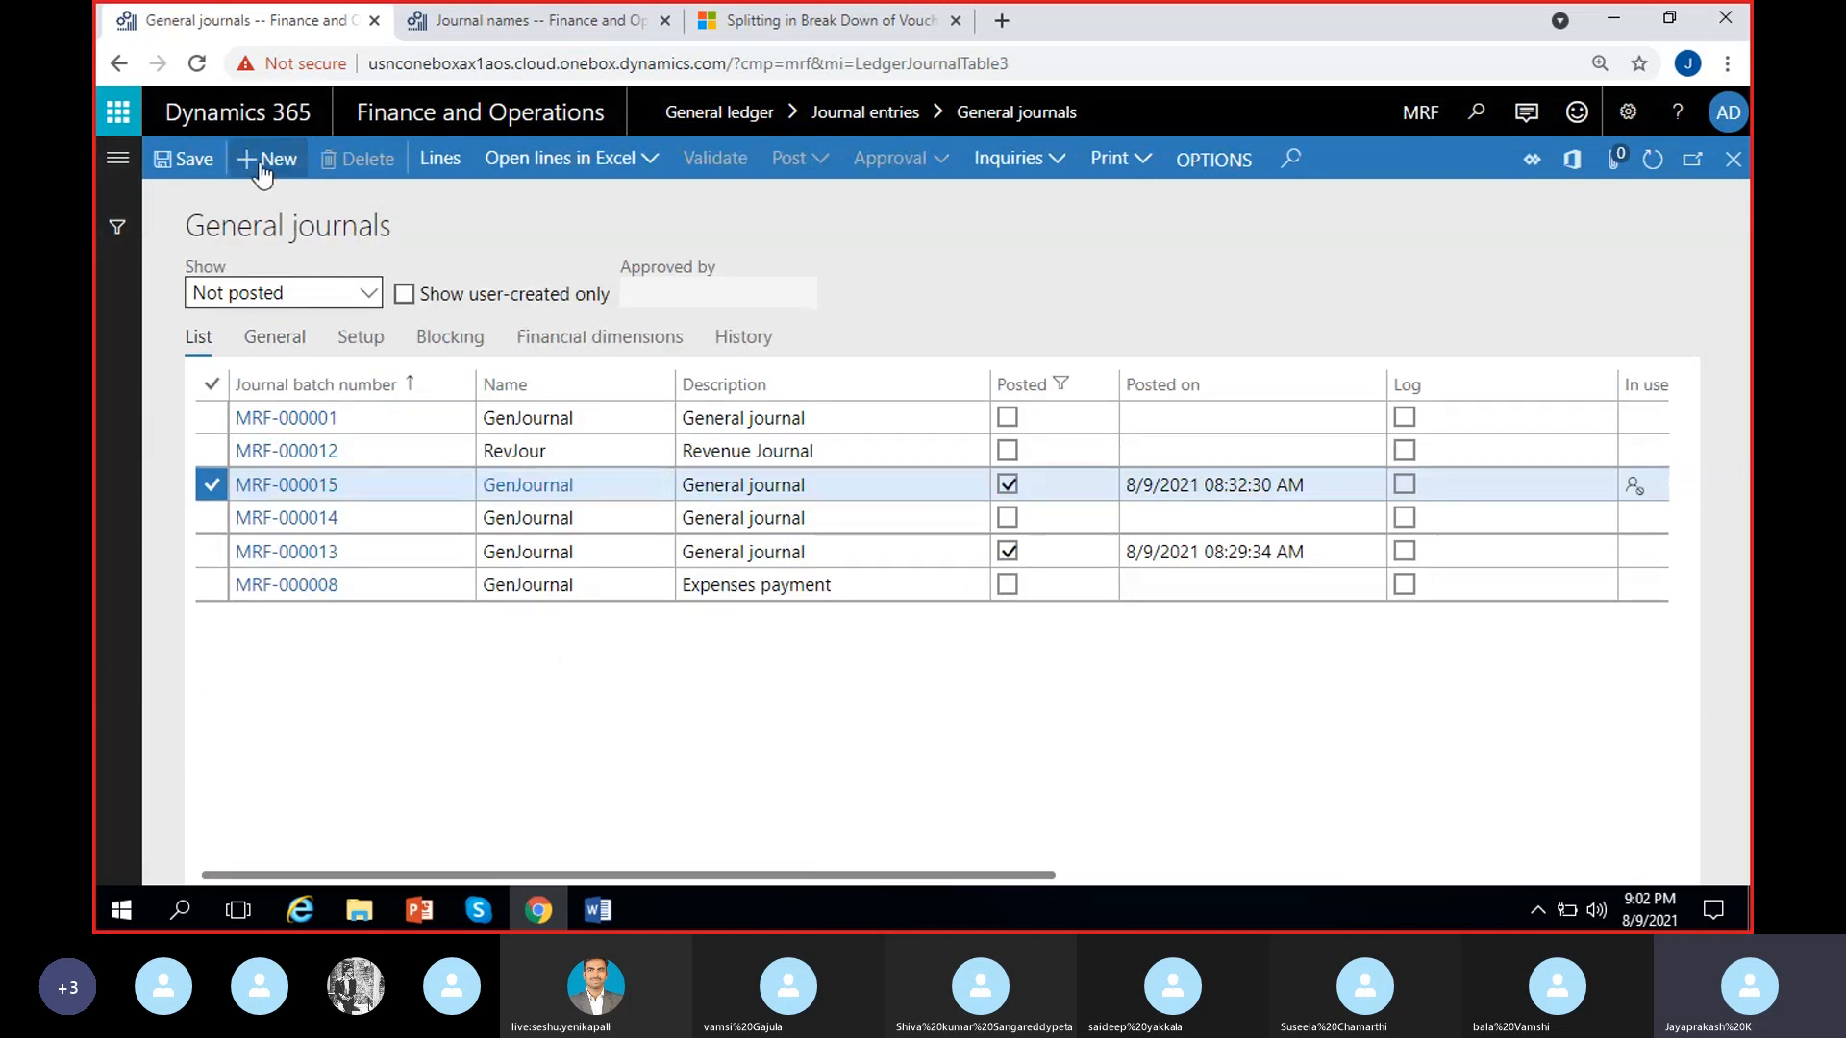
Create a further GenJournal general journal and open its lines to check the voucher number assigned before posting
left_click(261, 160)
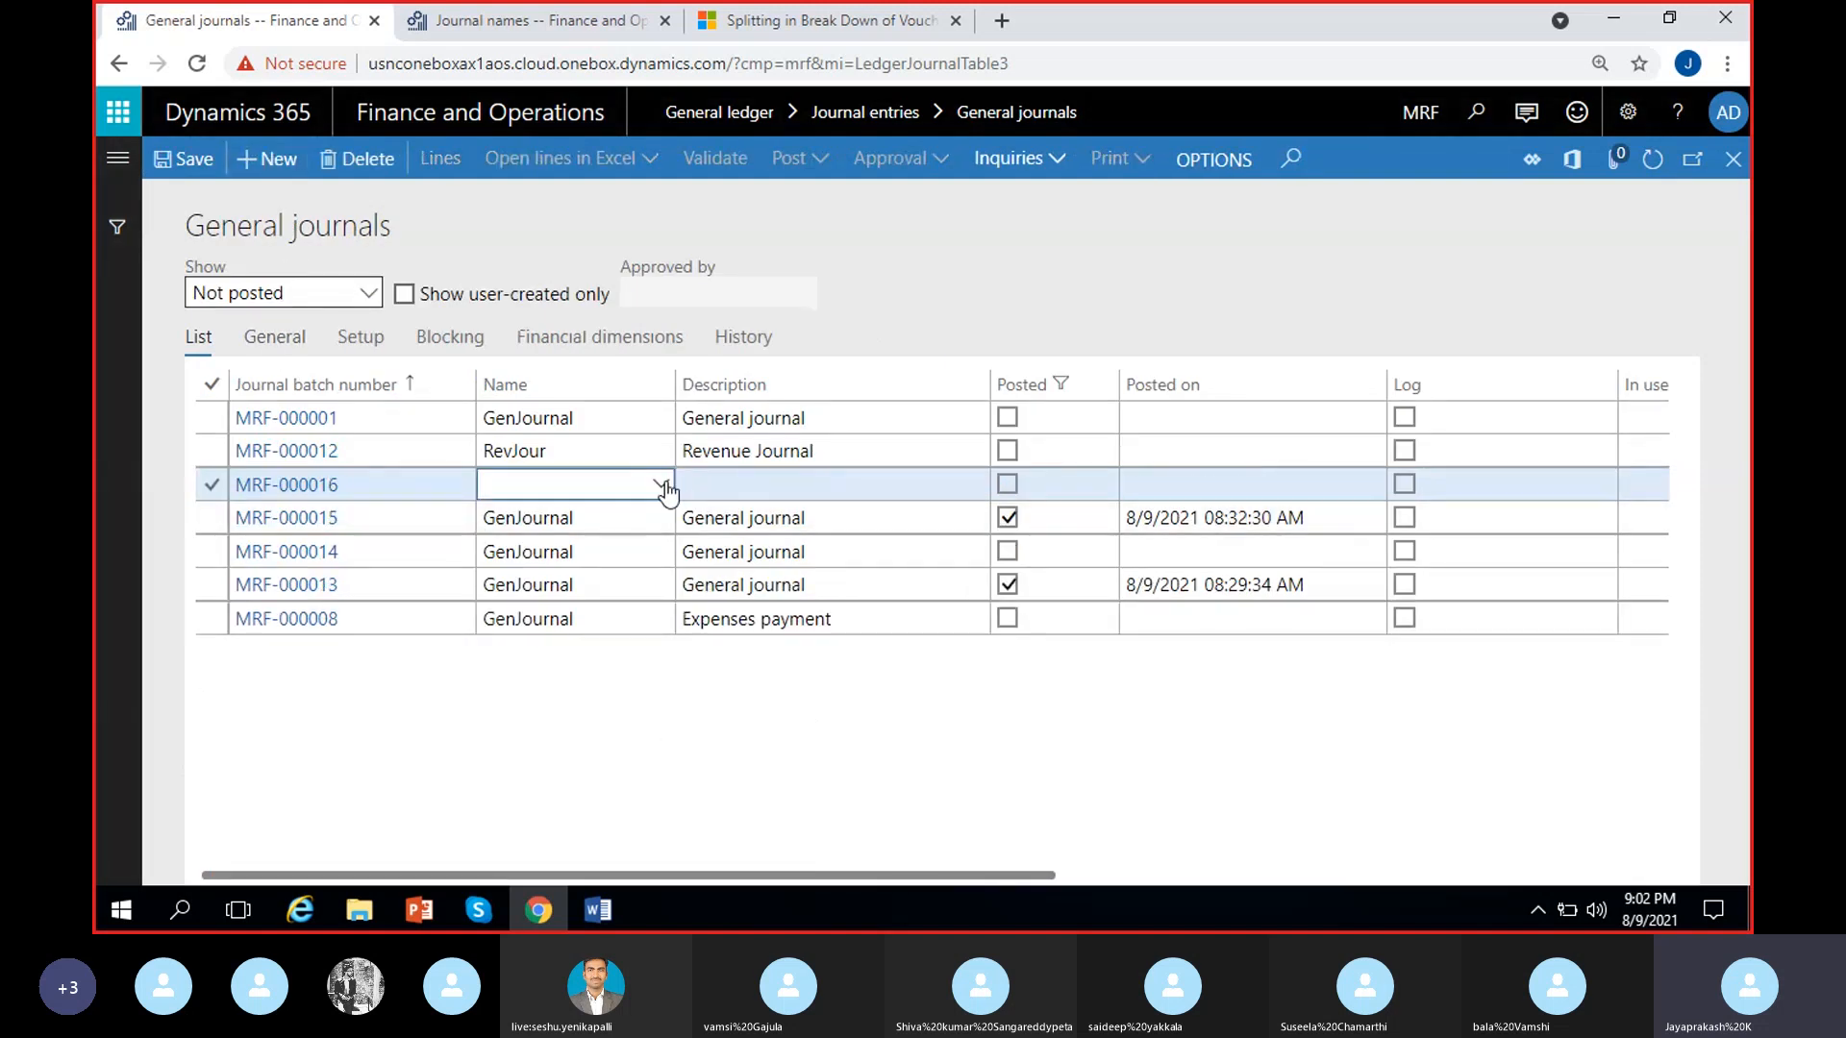
left_click(665, 488)
left_click(528, 549)
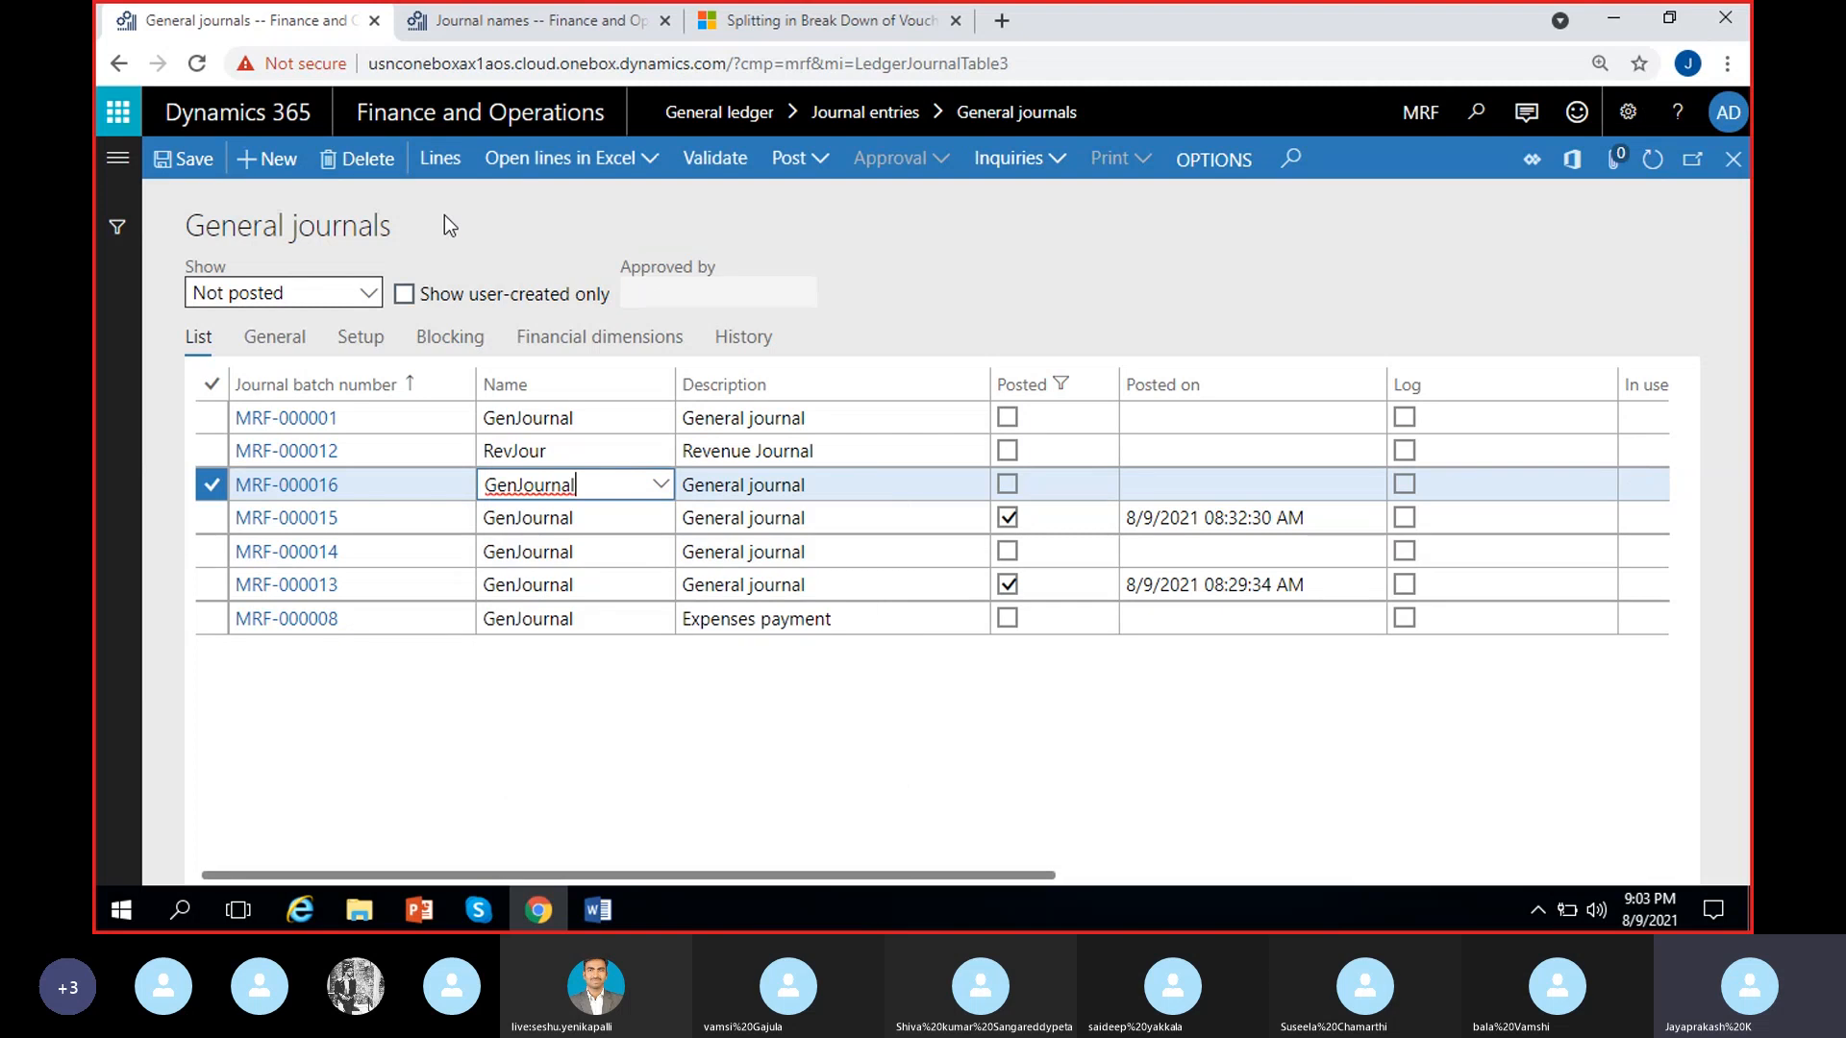
left_click(441, 159)
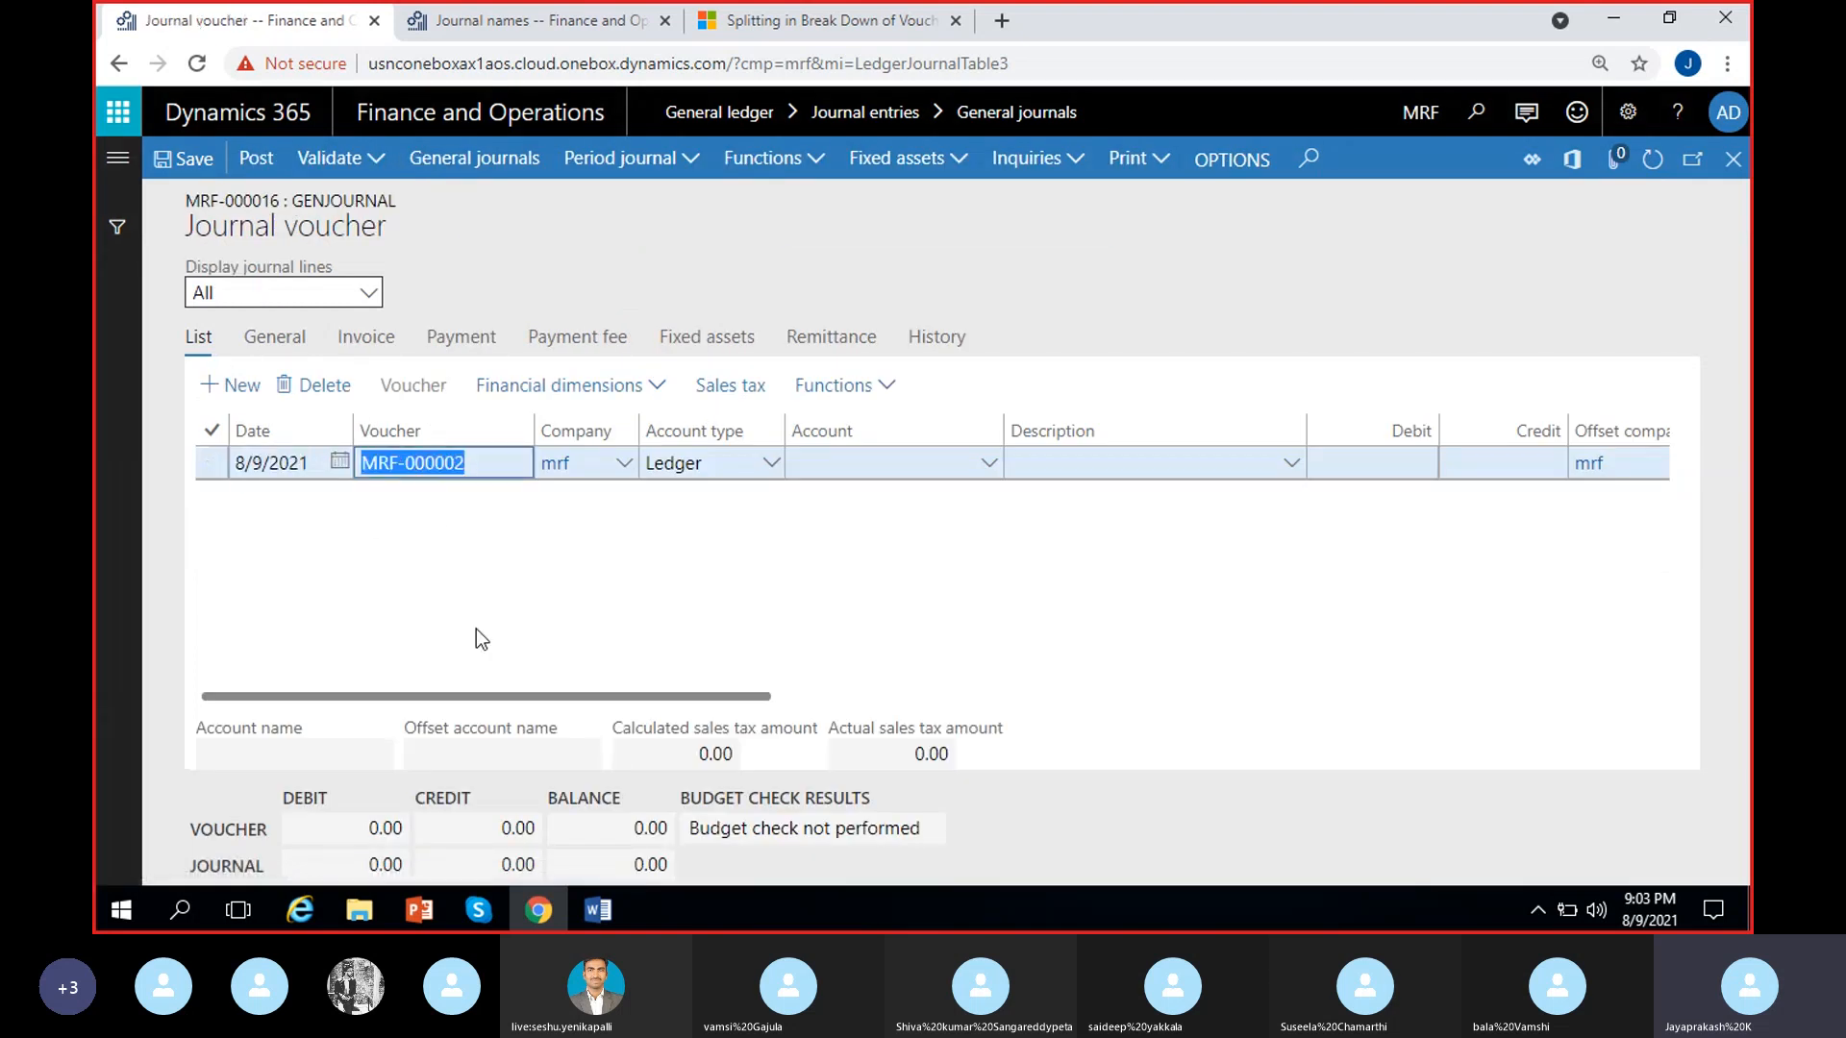
left_click(476, 629)
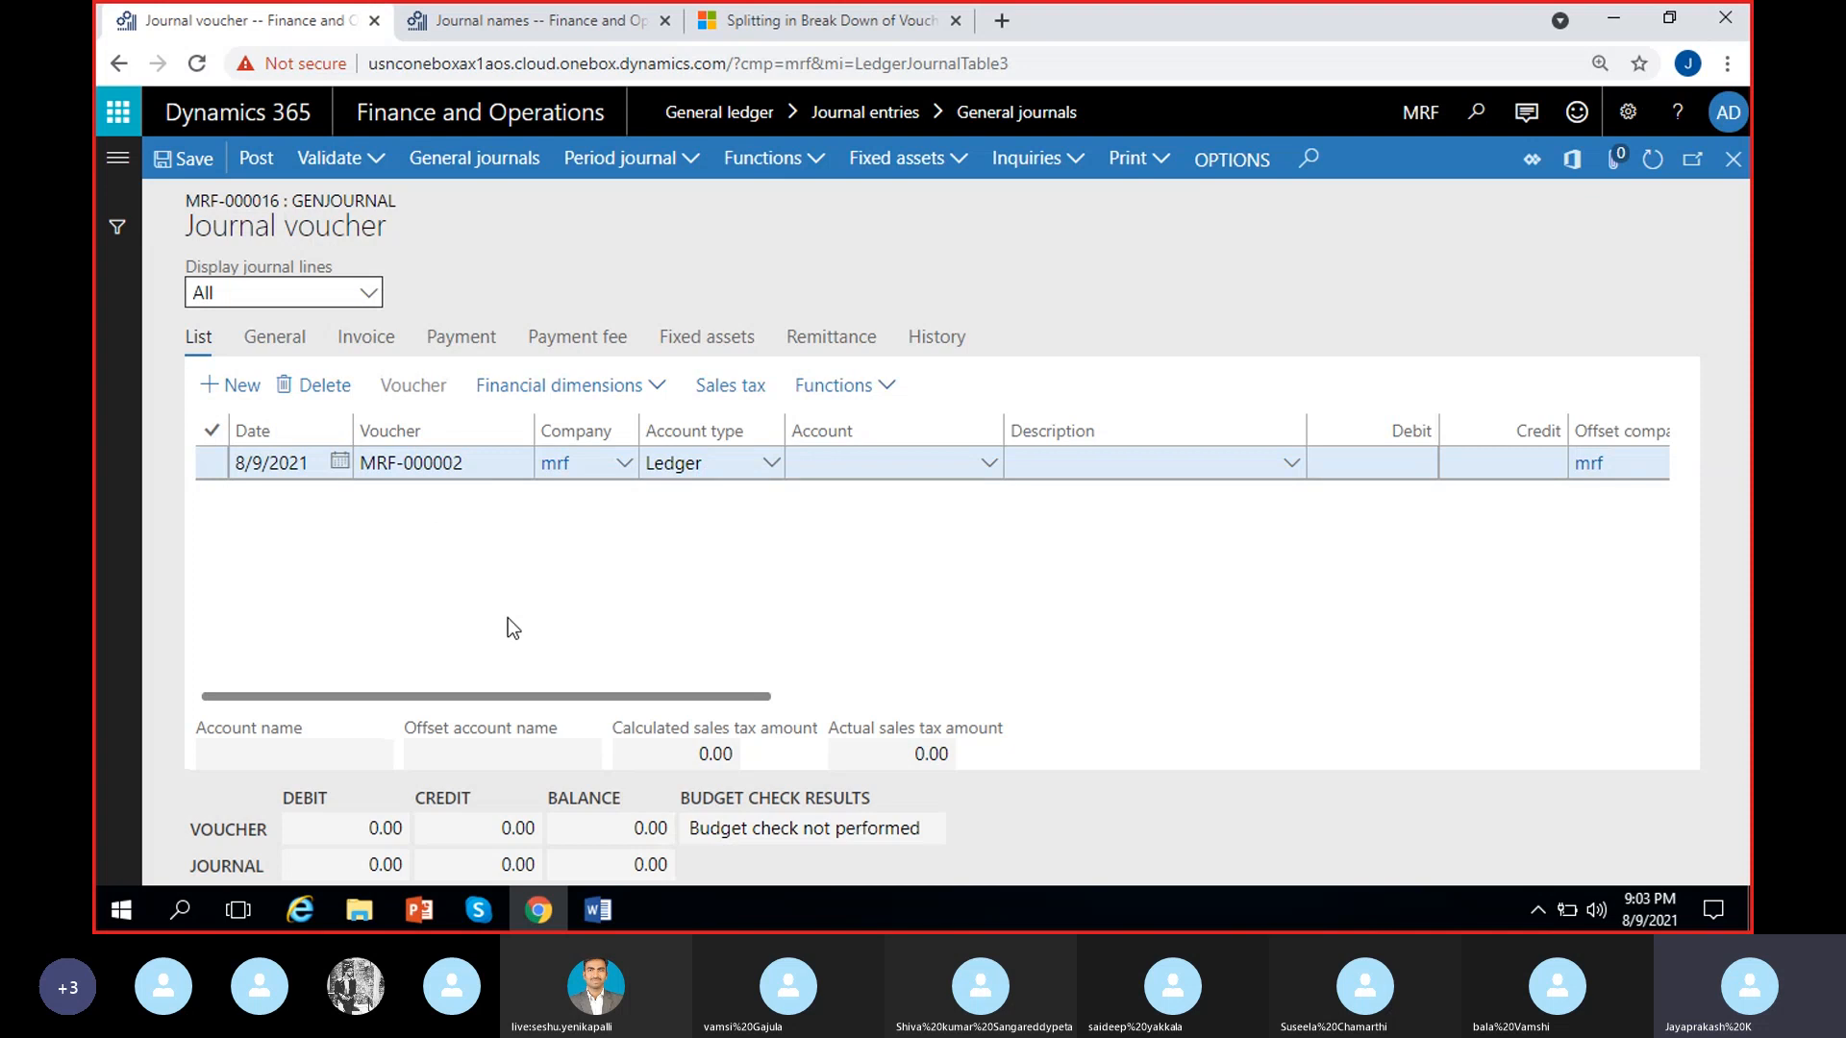
Inspect the voucher number on the journal line, reopen the journal lines to check it again, and return to the general journals list
left_click(477, 463)
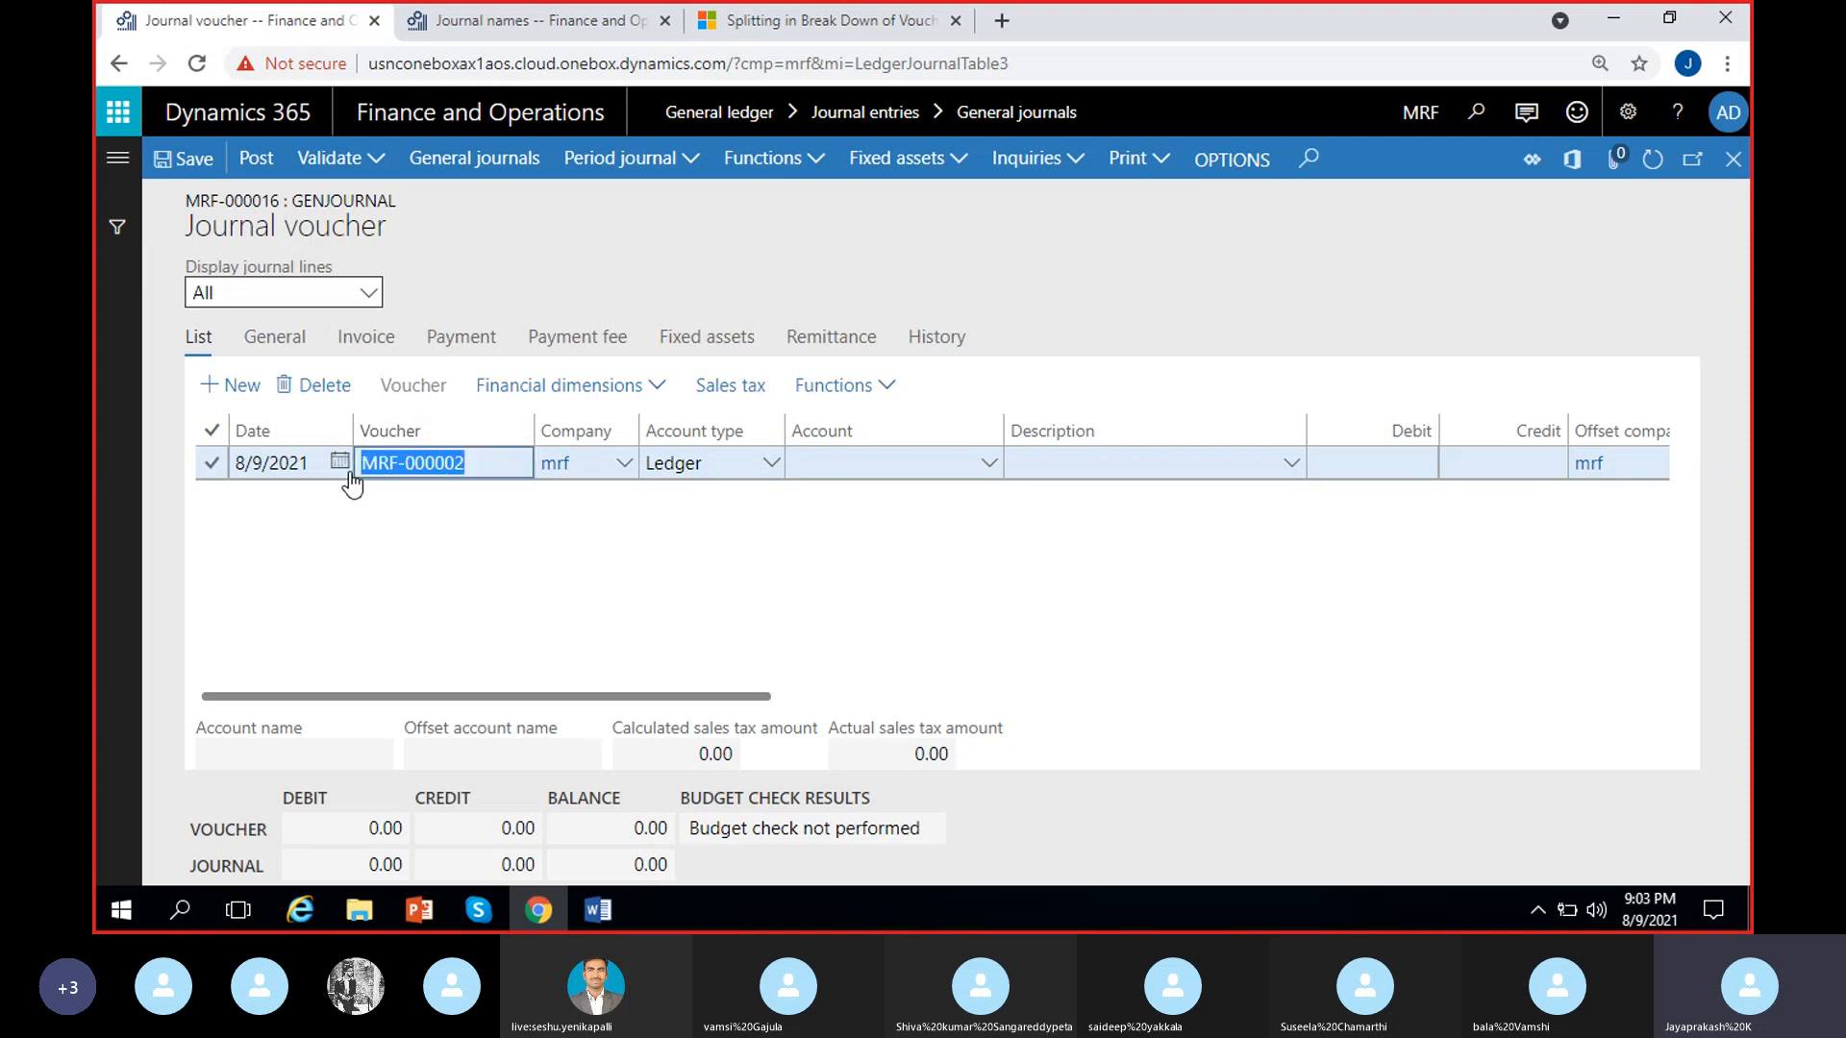
left_click(540, 581)
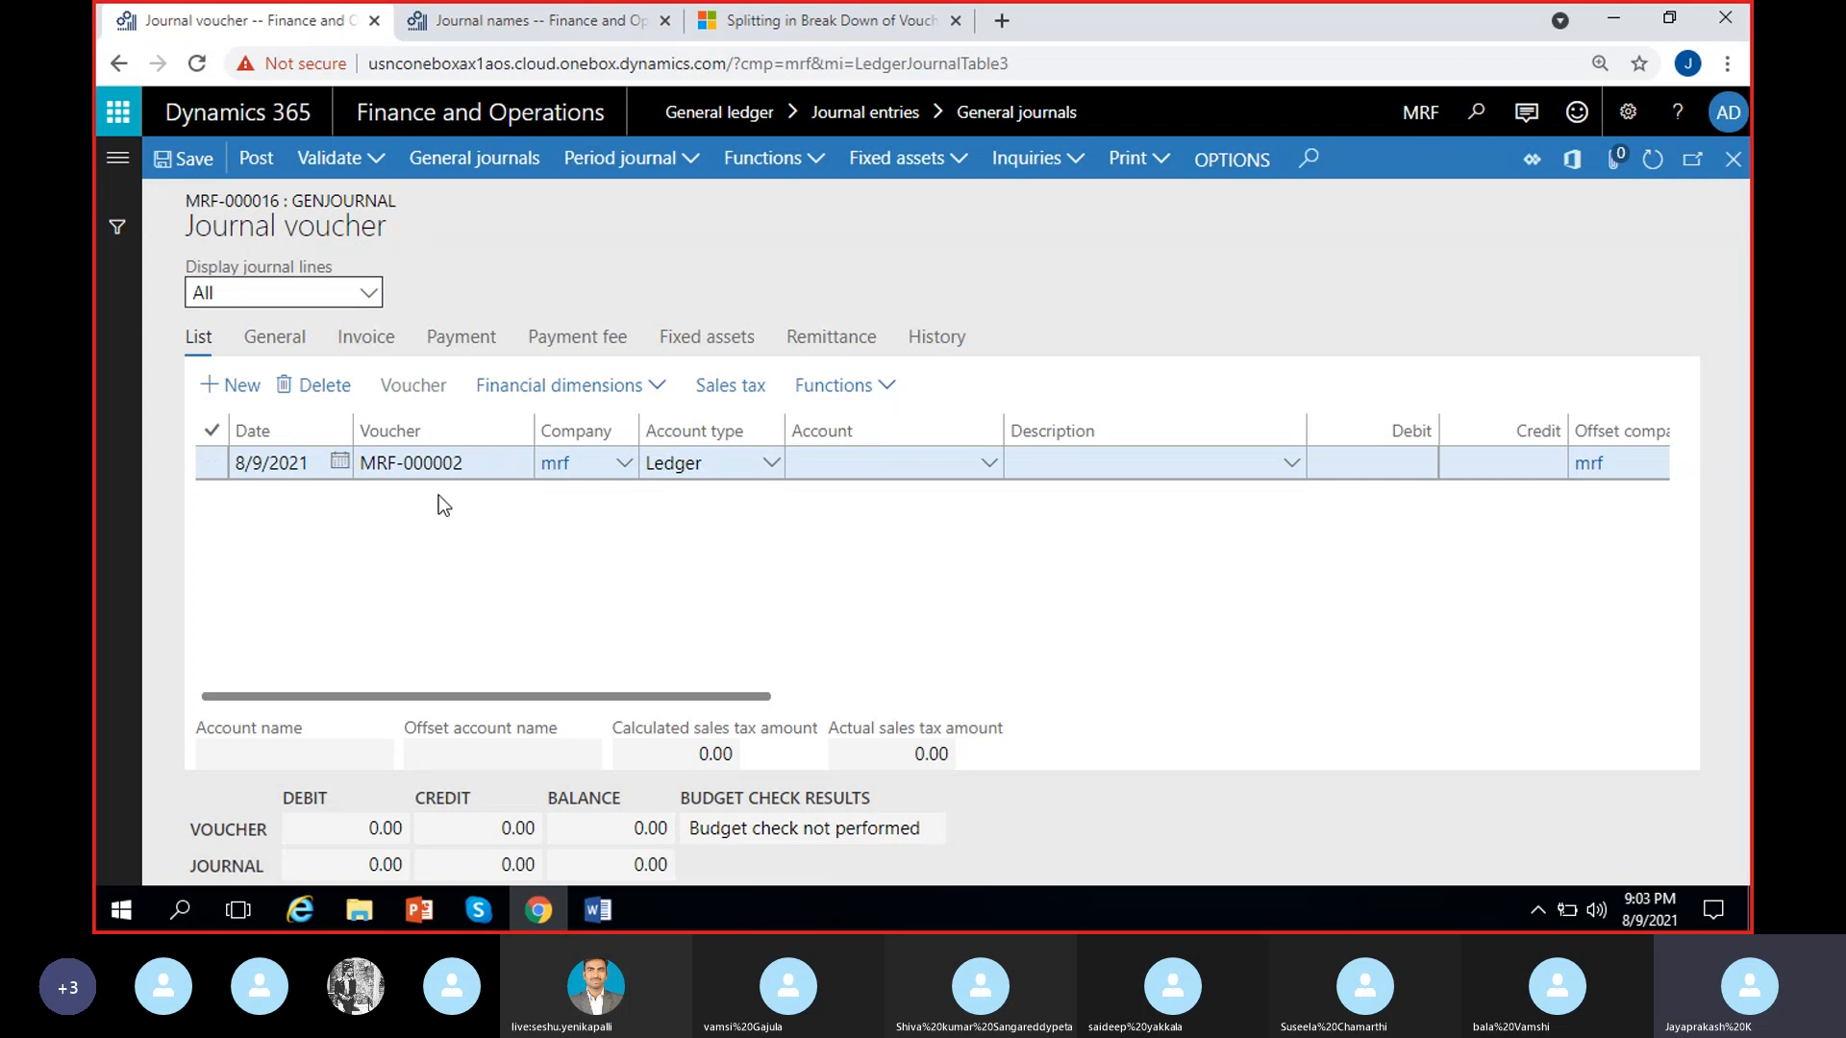
left_click(485, 465)
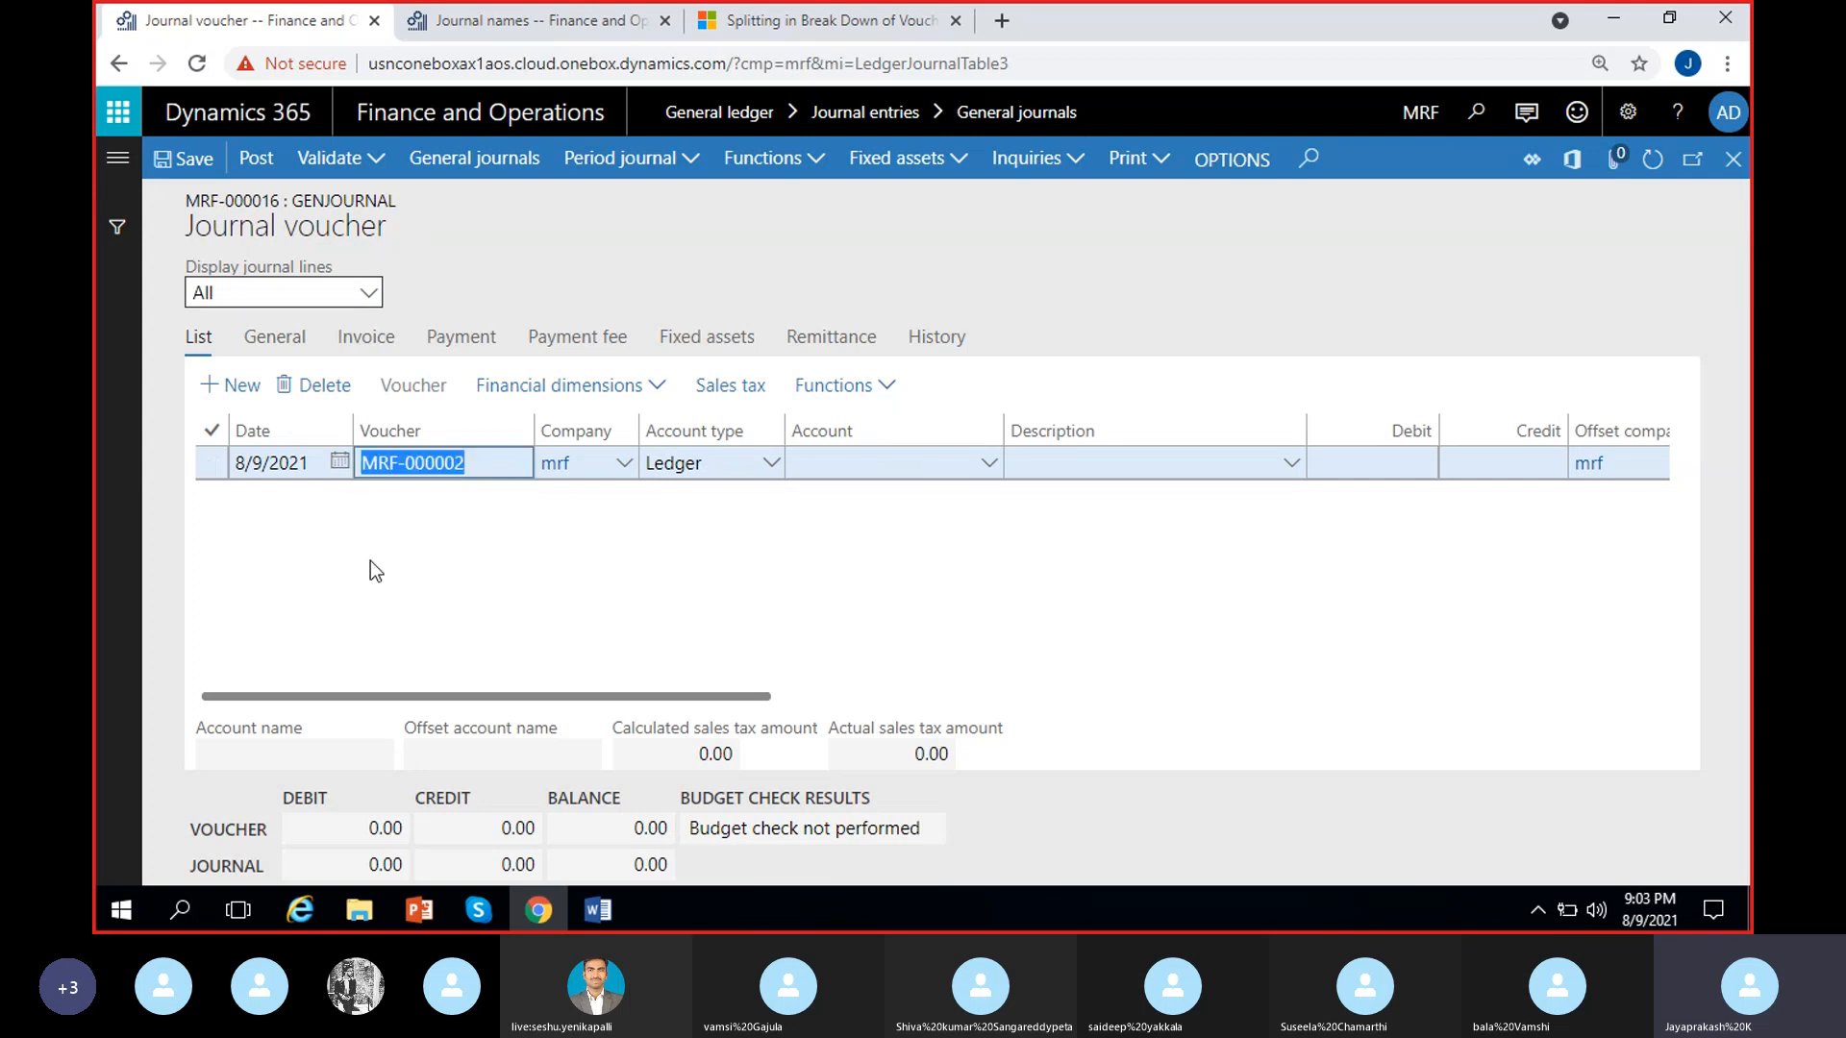
left_click(473, 602)
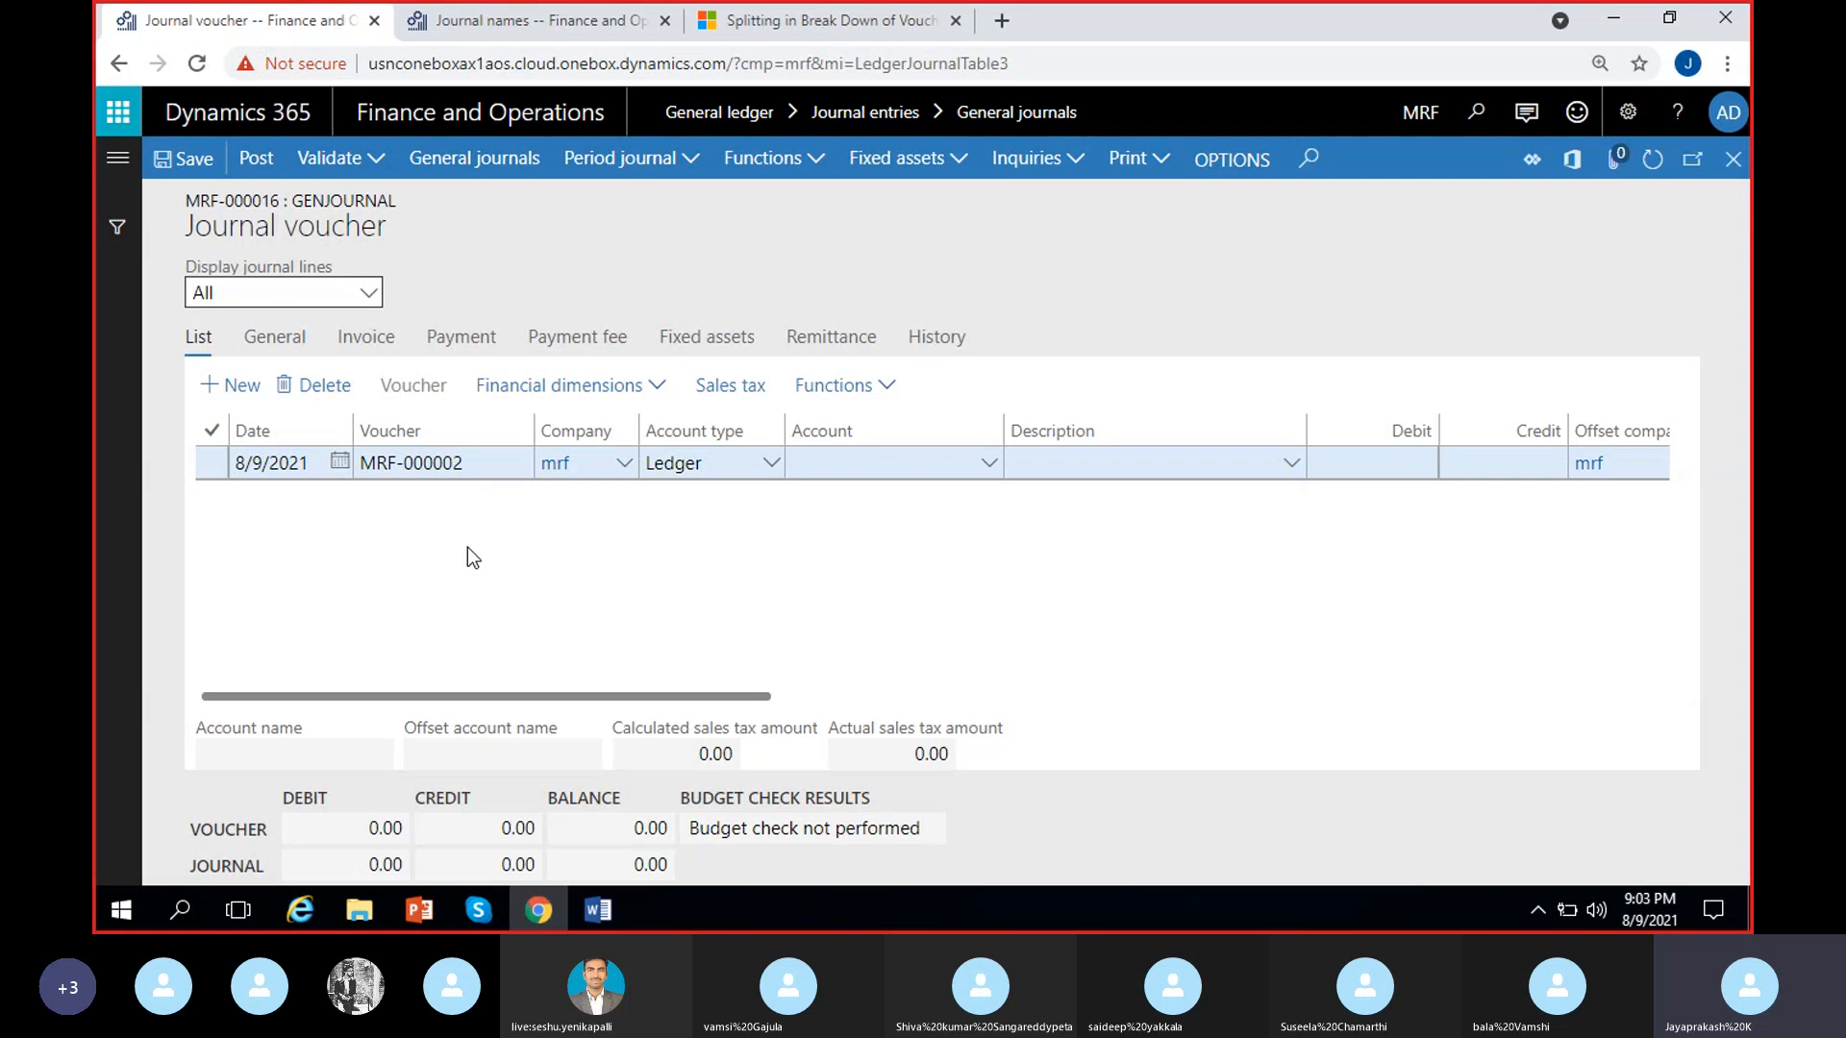
left_click(1733, 159)
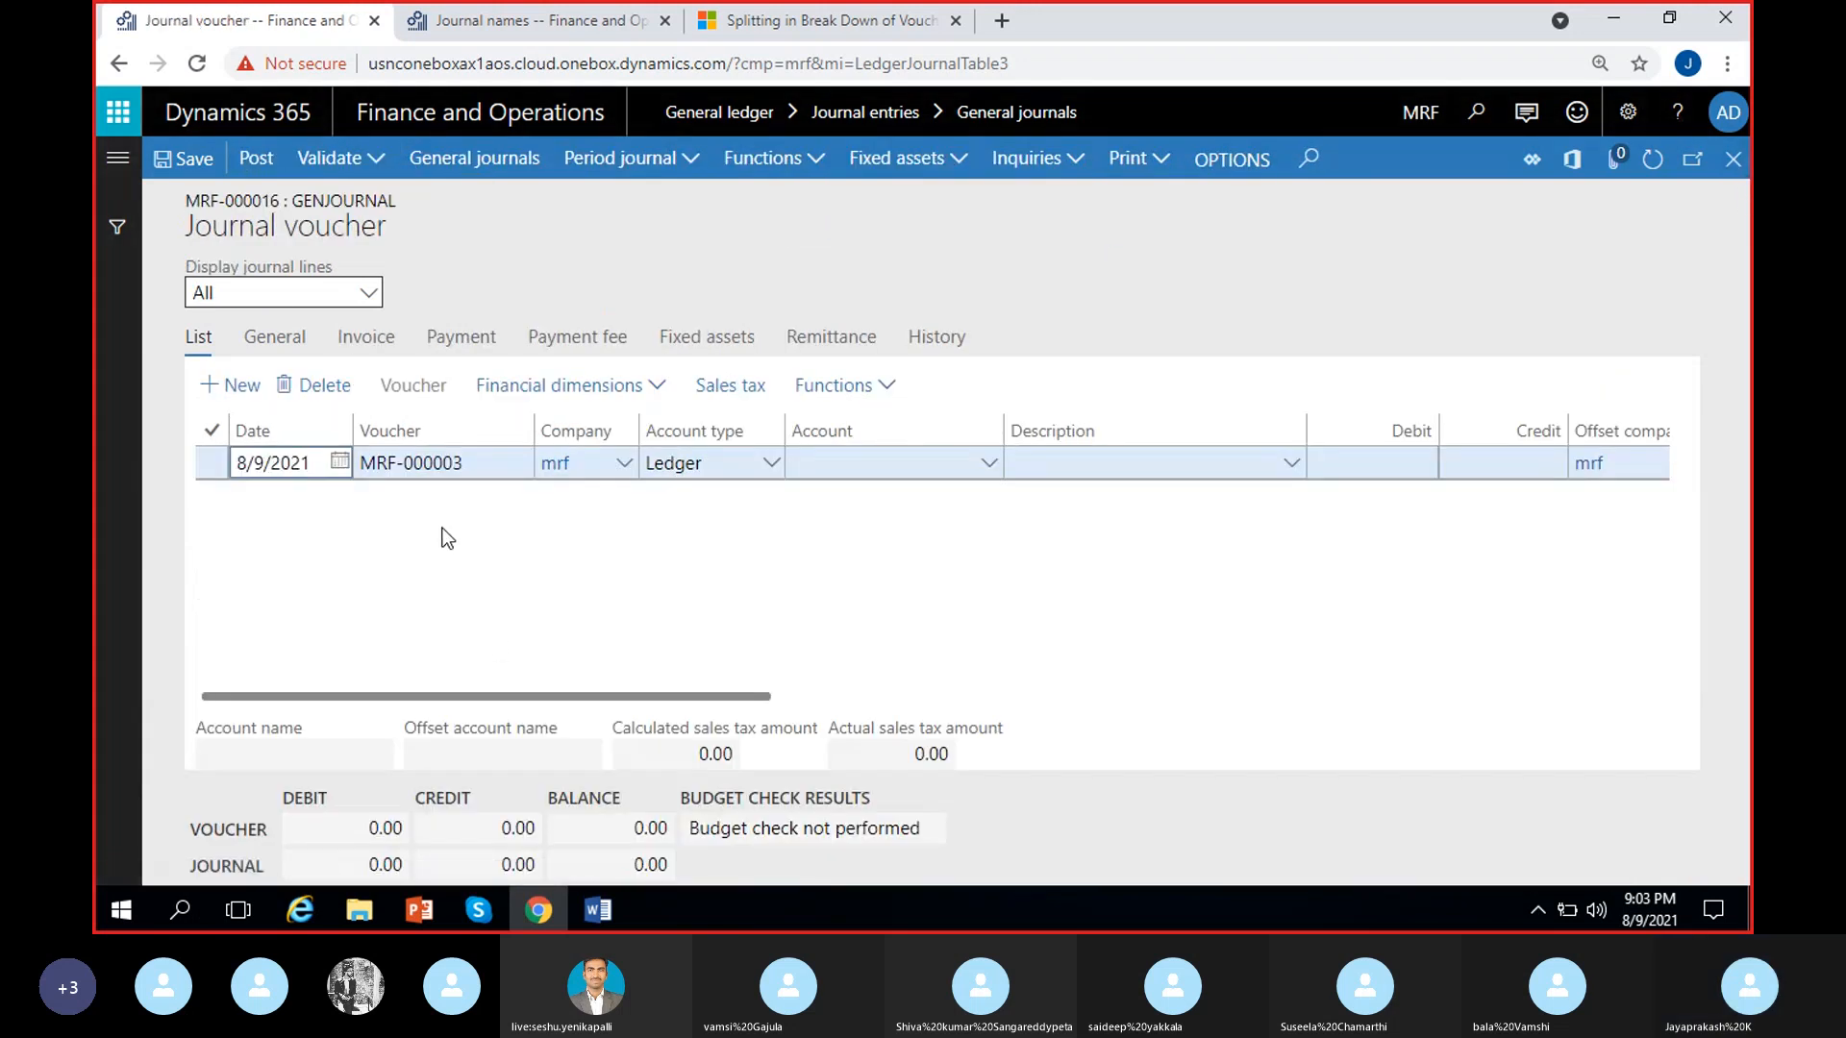
left_click(1733, 159)
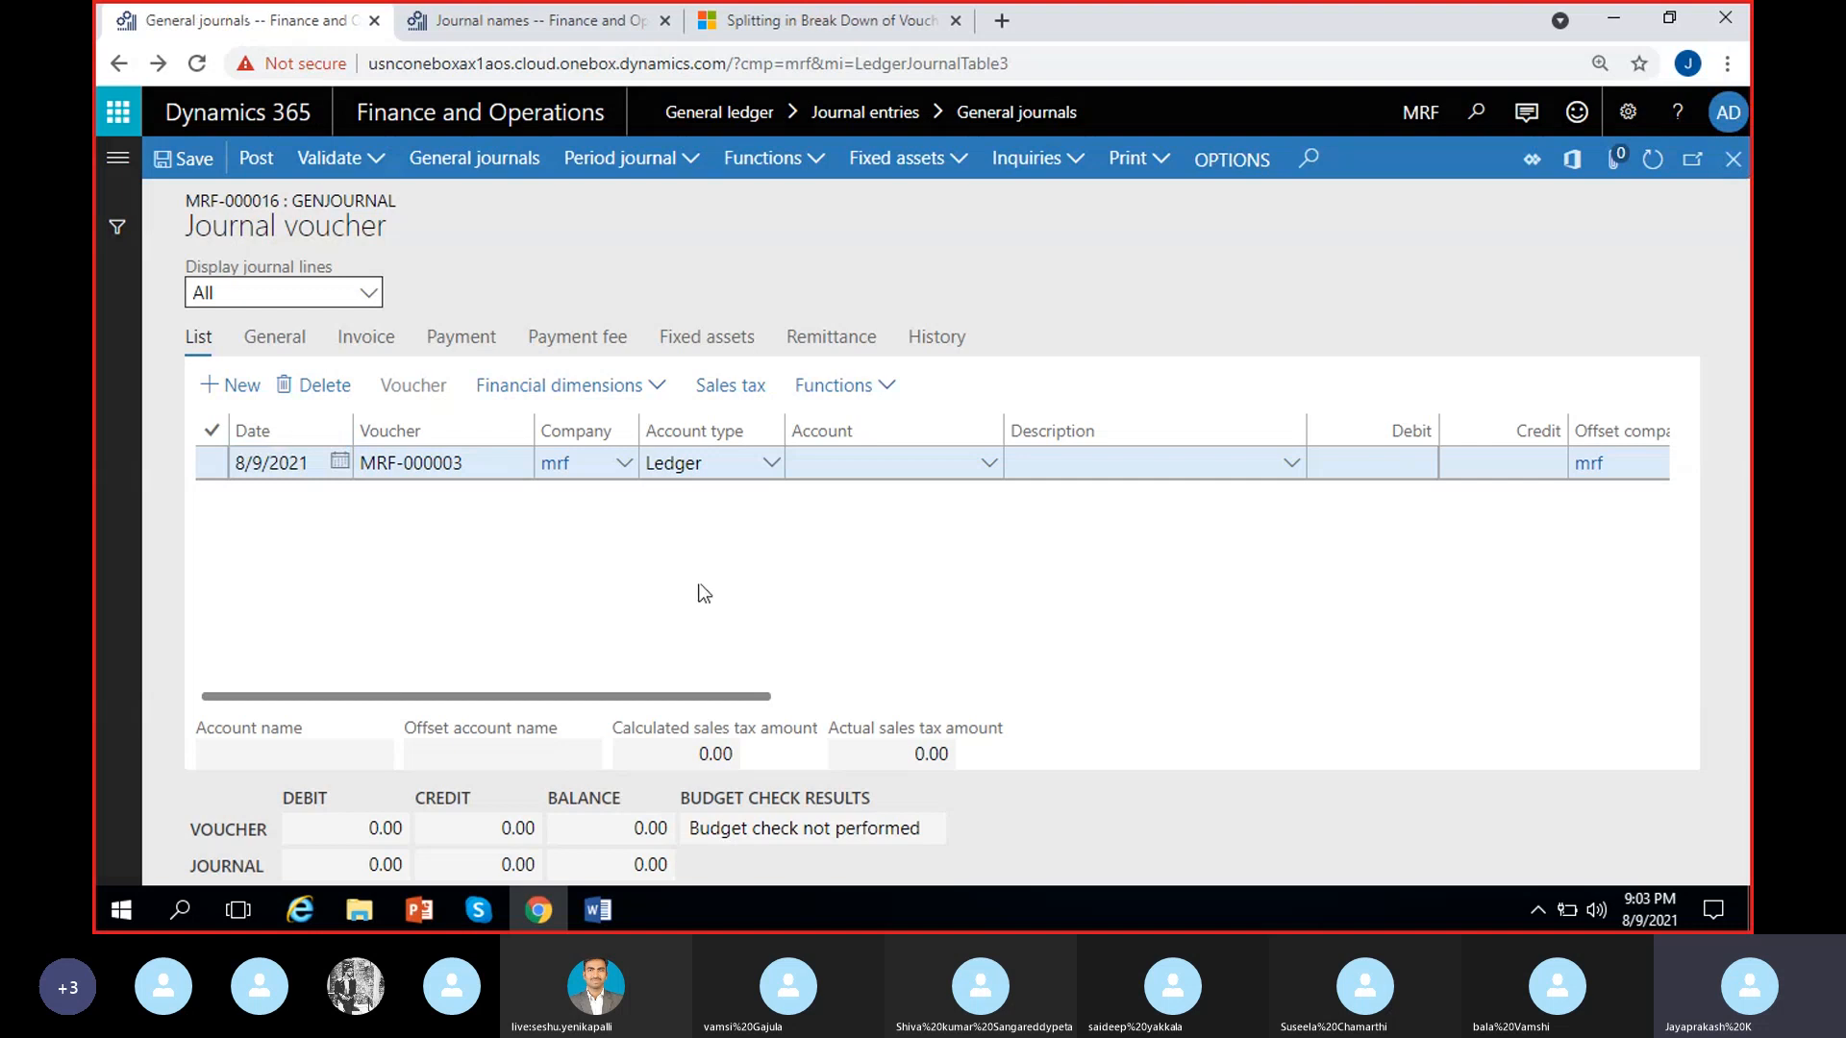
Open the GenJournal journal name setup from the general journals list and turn off Number allocation at posting
left_click(529, 486)
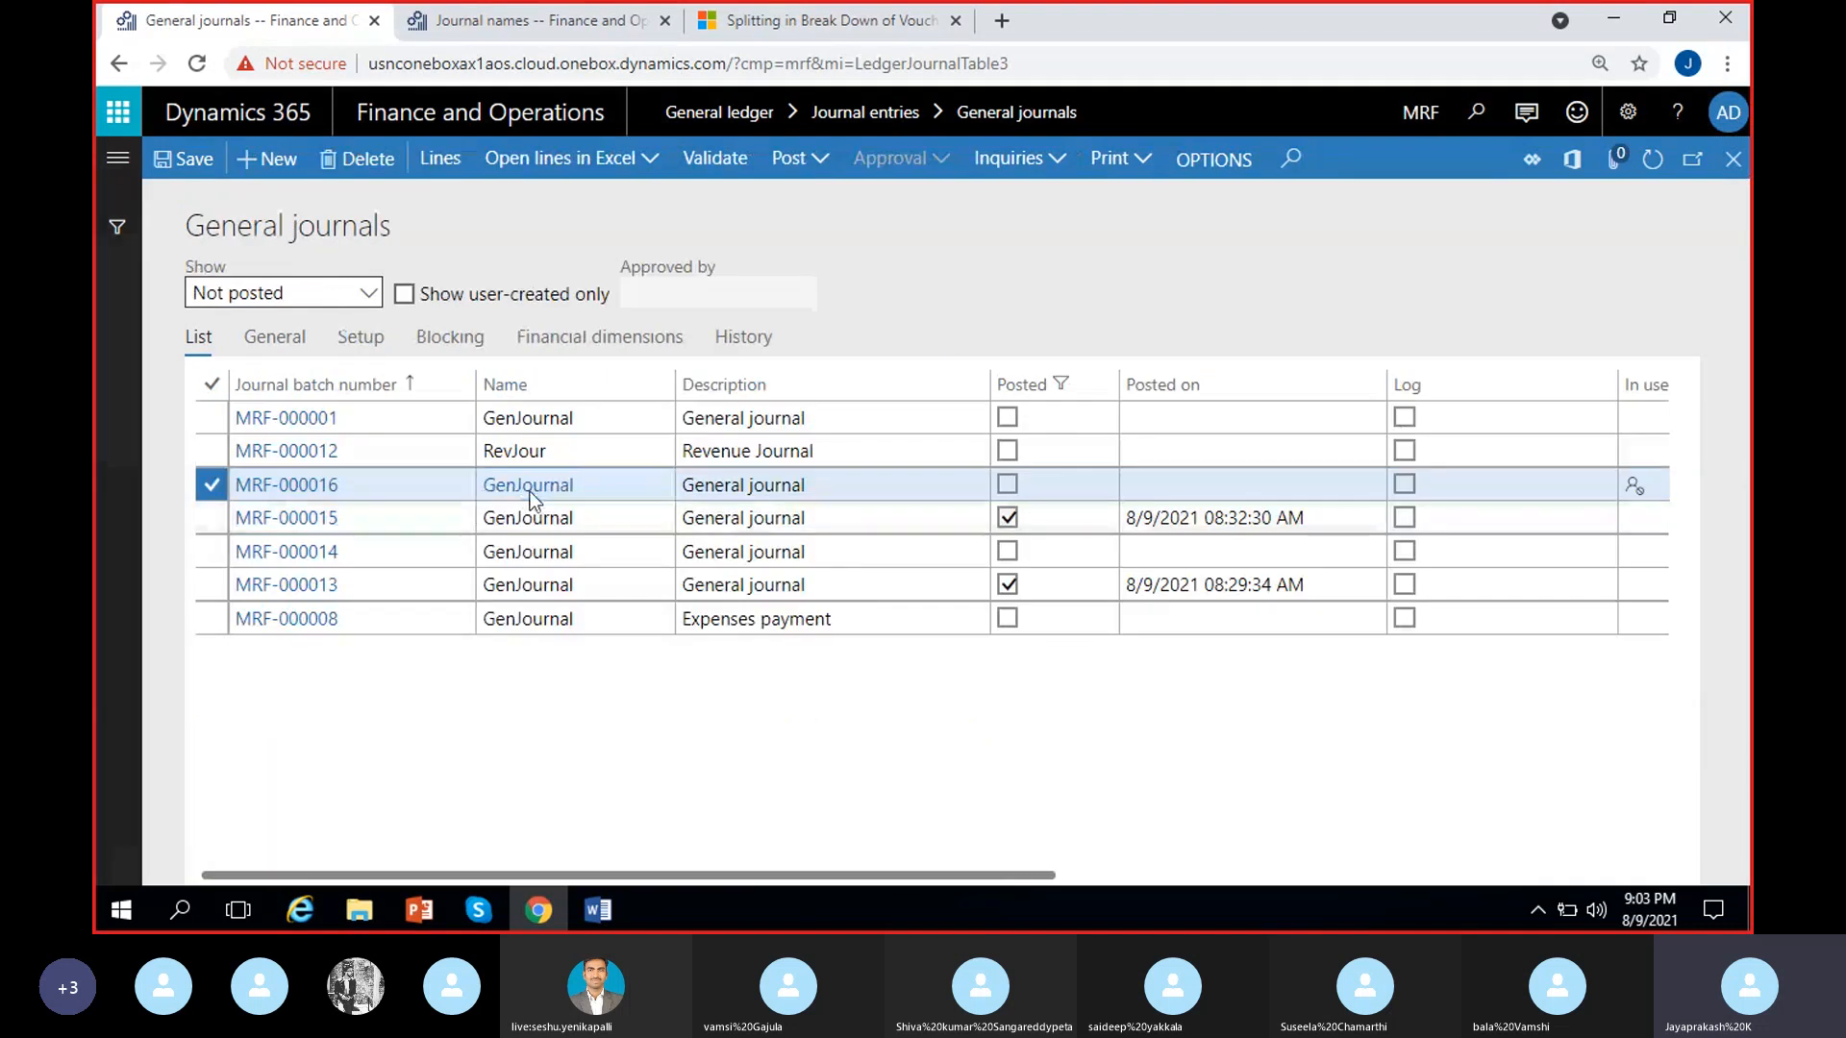
left_click(1092, 507)
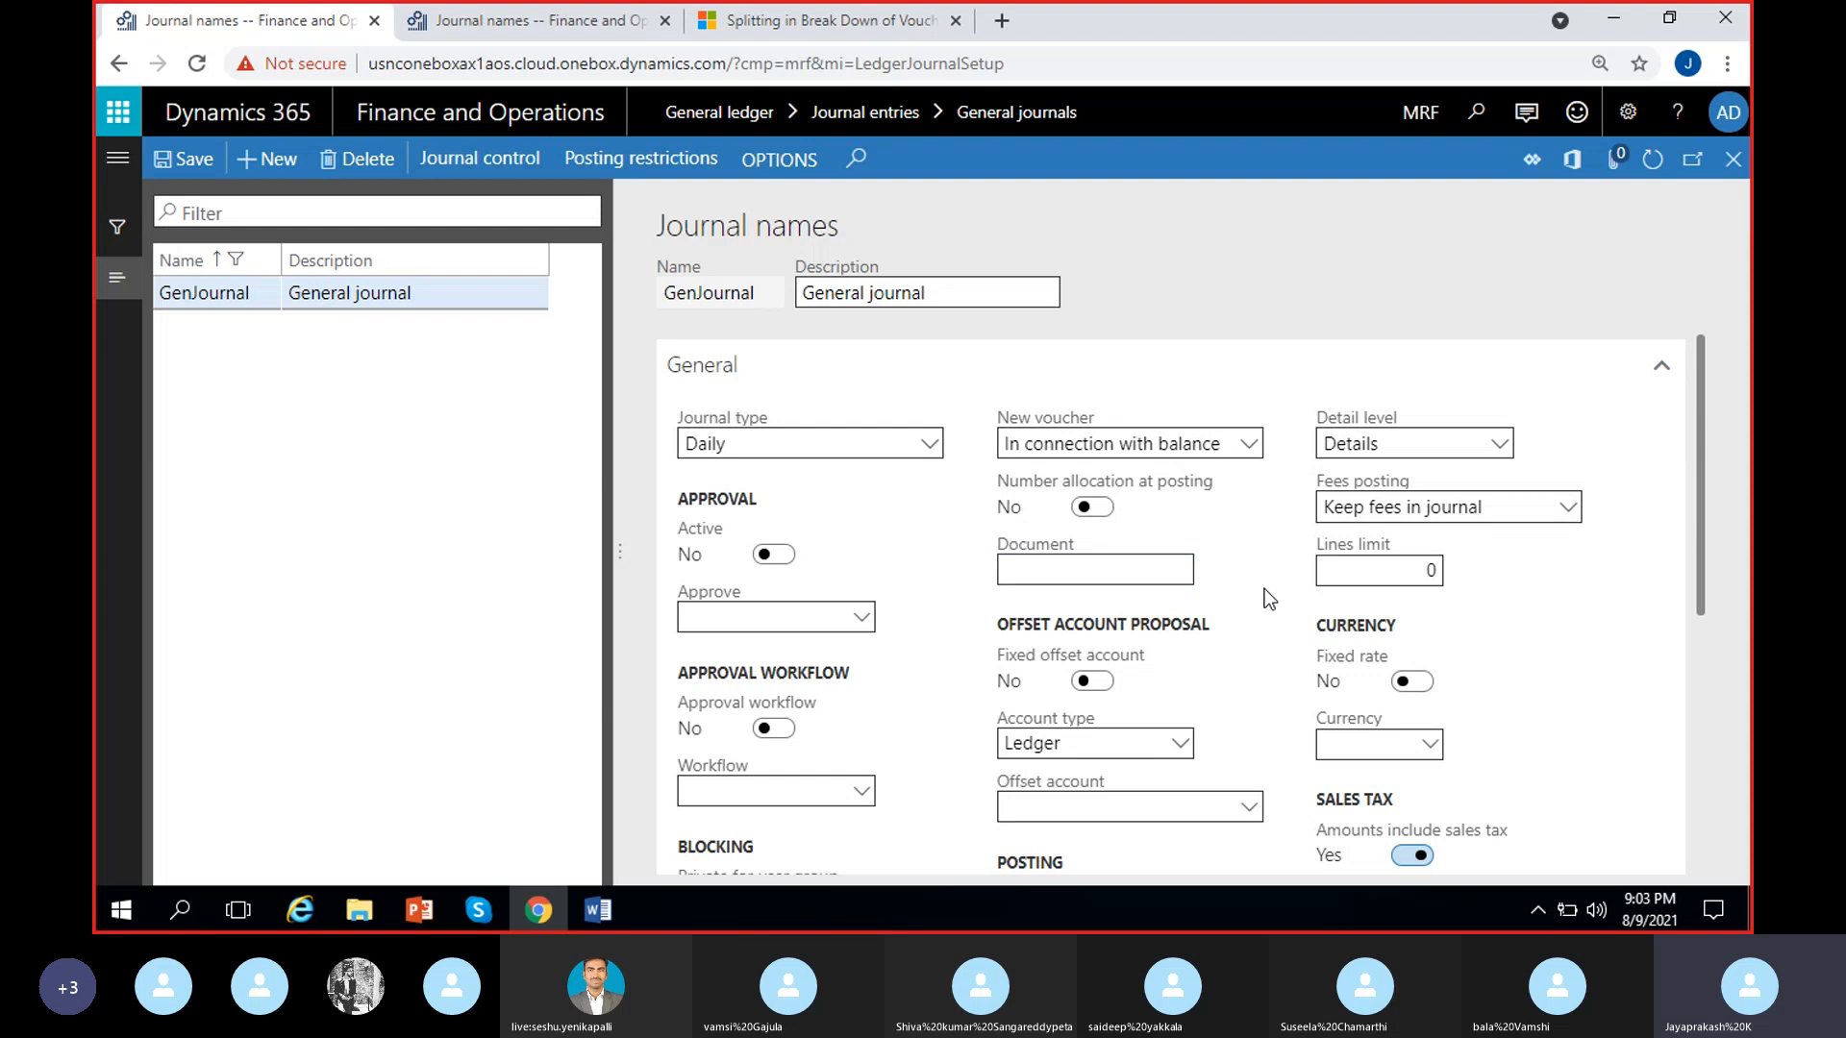
left_click(1160, 564)
left_click(1219, 608)
left_click(1160, 572)
left_click(1195, 575)
Turn on Fixed offset account for GenJournal and set the offset account to 100000
scroll(1269, 609, "down", 1)
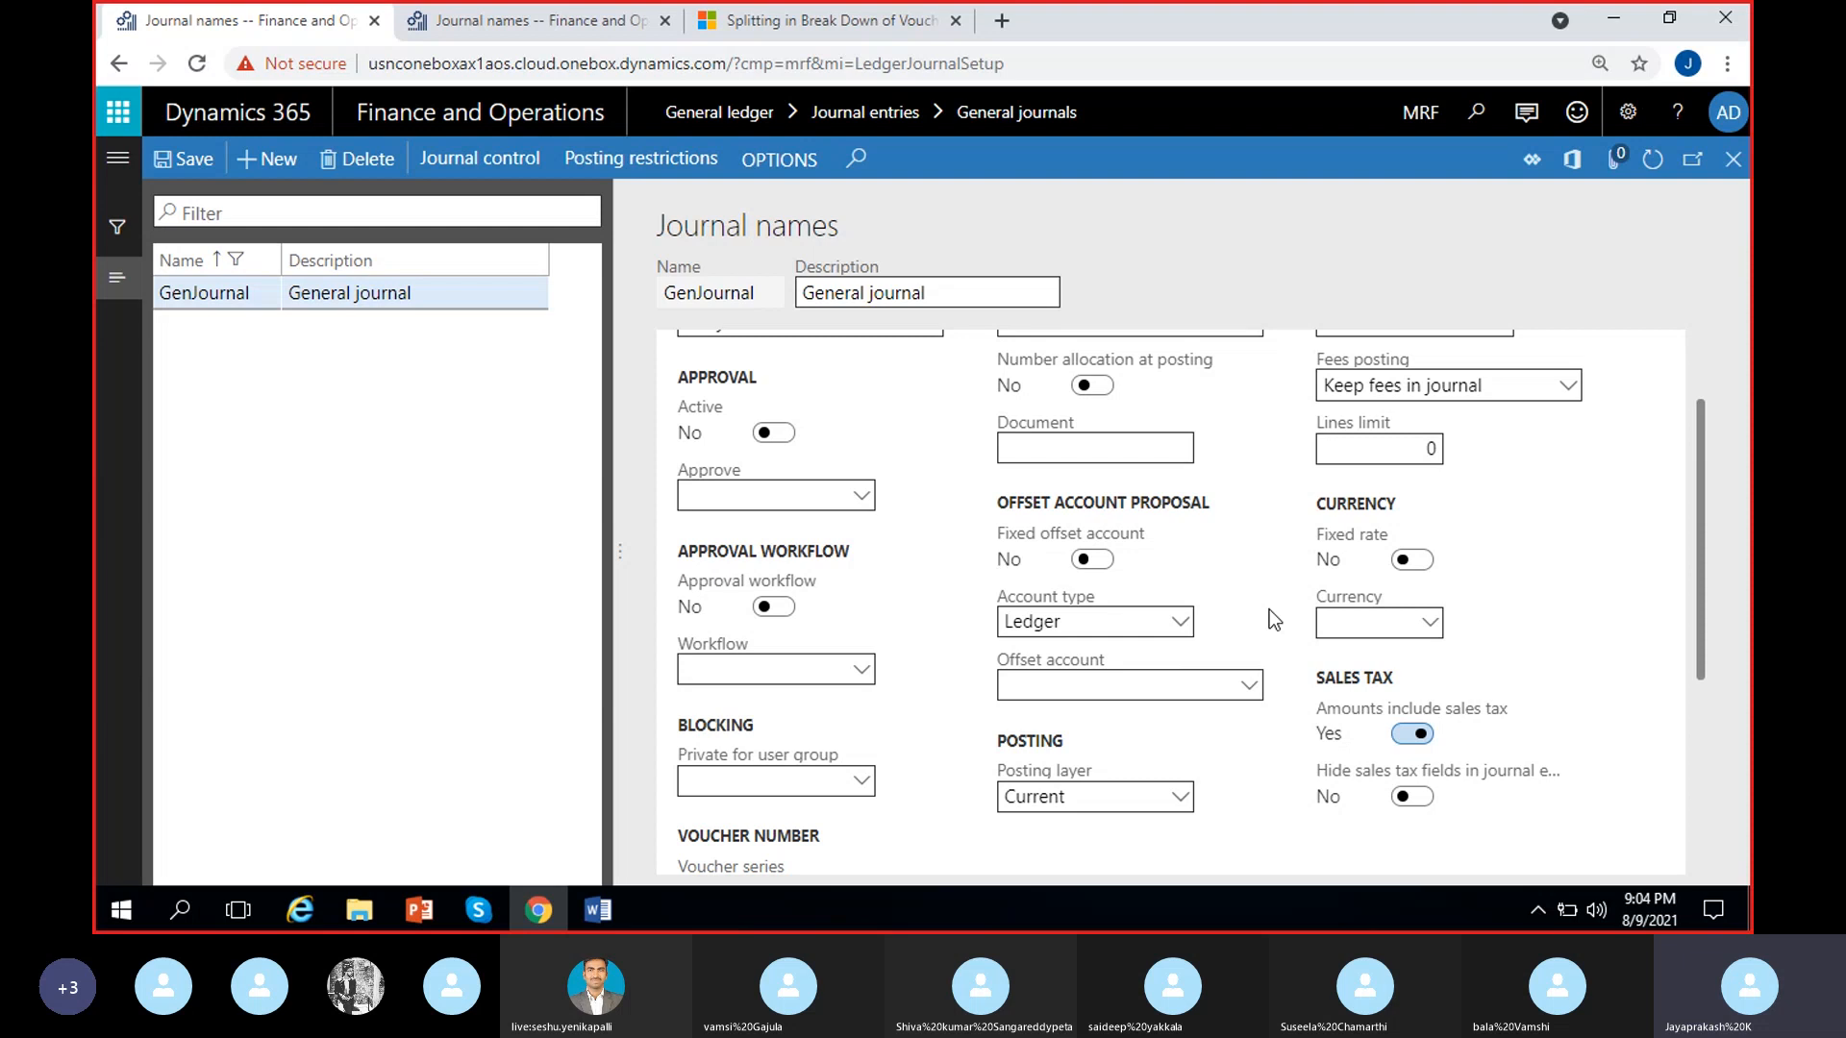
left_click(1090, 560)
left_click(1243, 686)
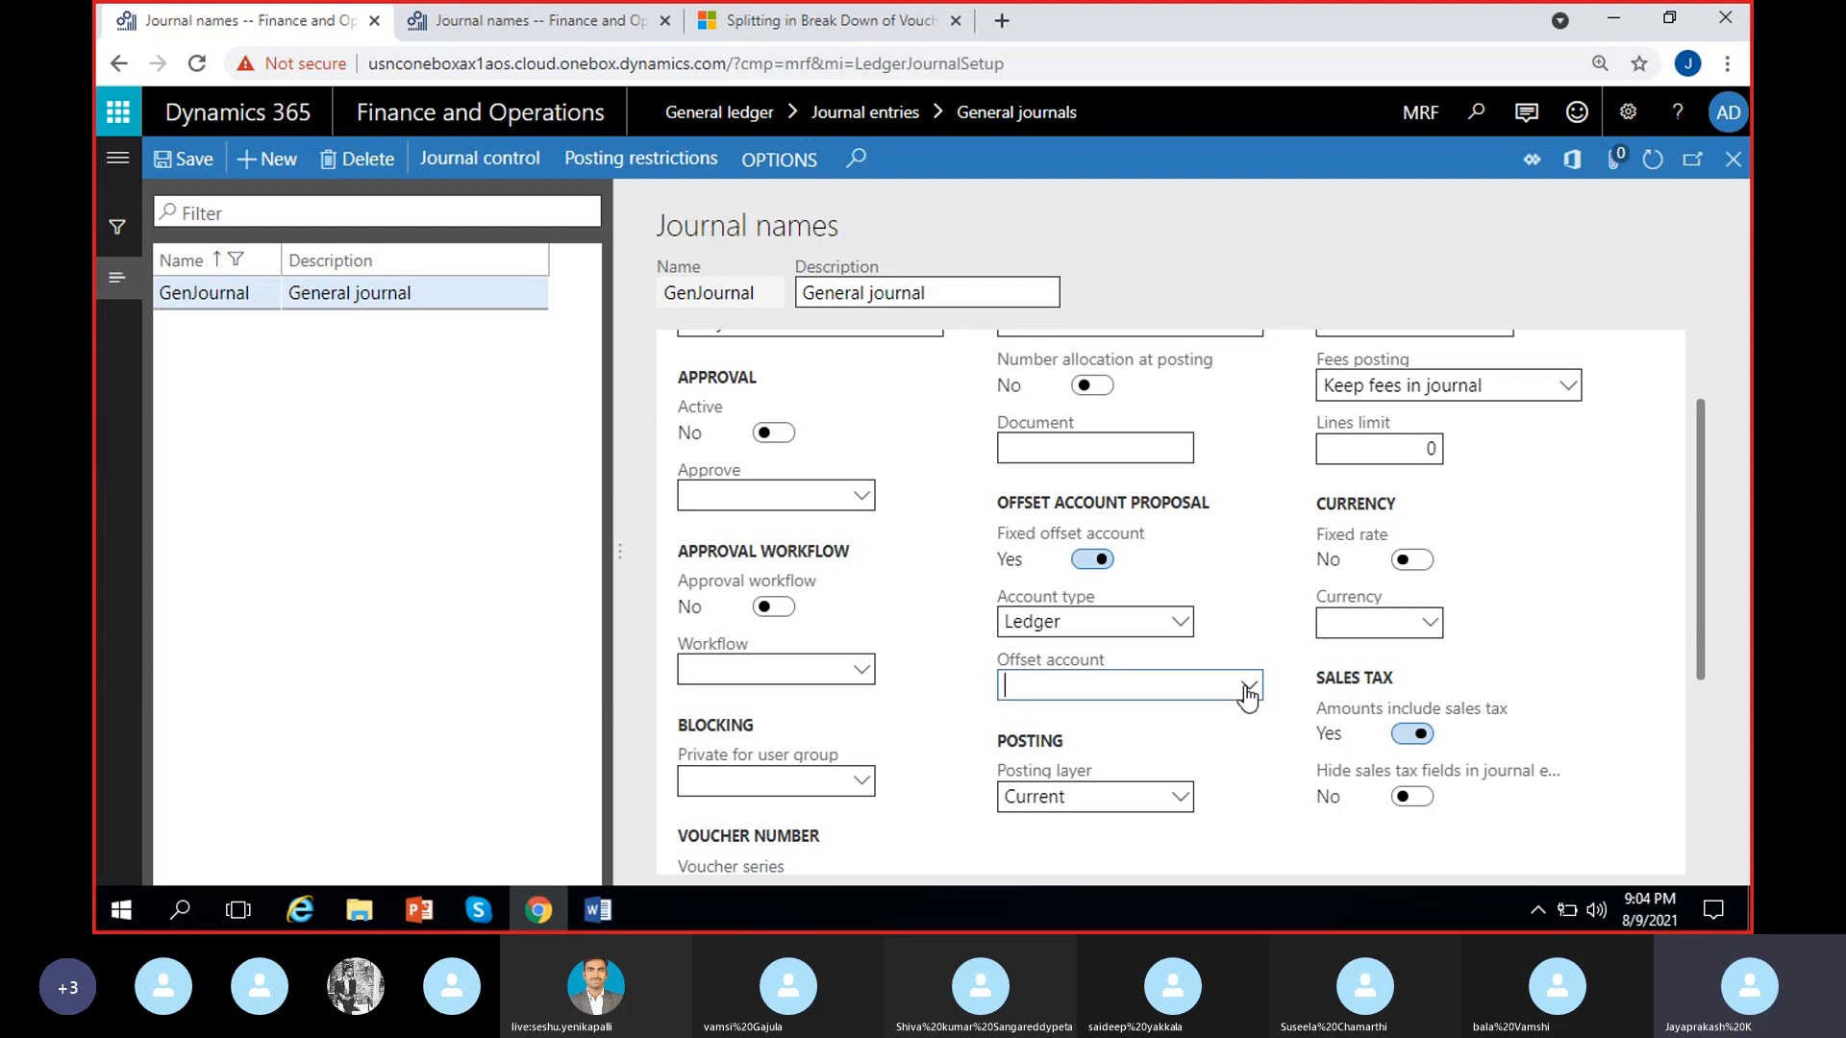
left_click(531, 396)
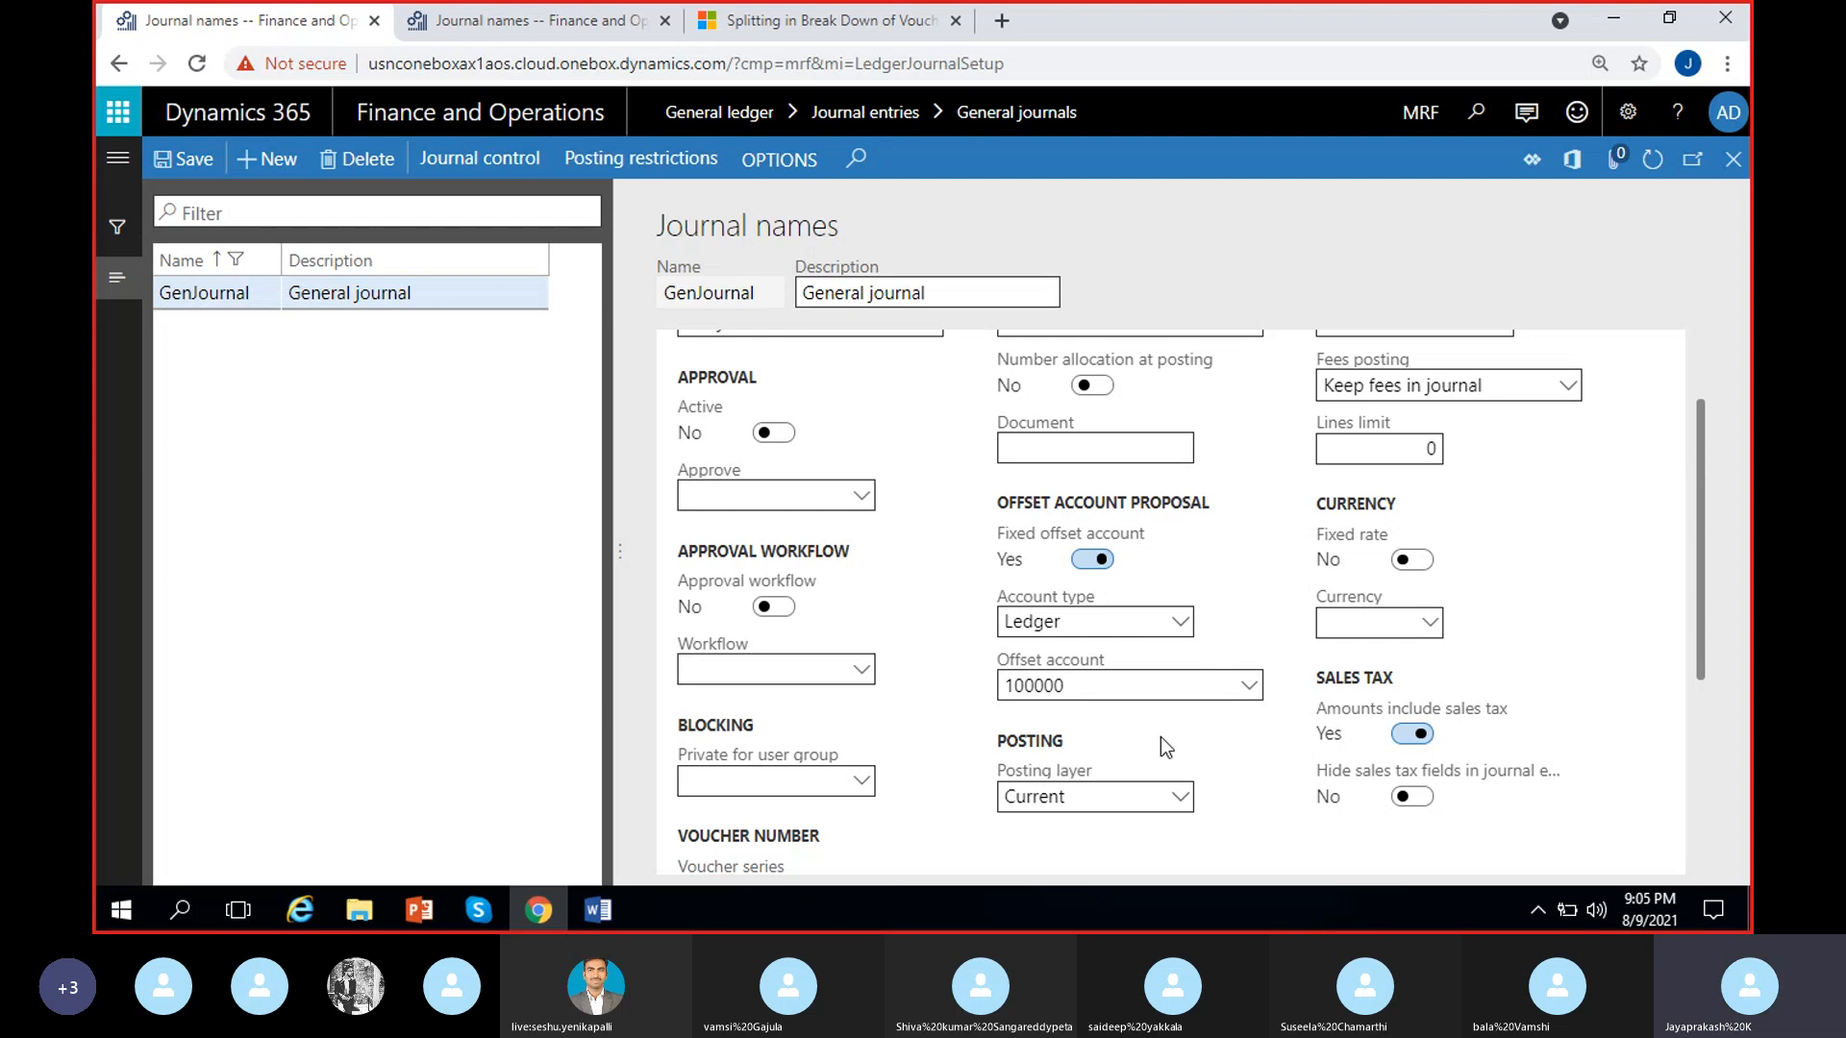
Clear the offset account proposal and set Fixed offset account back to No
left_click(1101, 684)
key("BackSpace")
left_click(1213, 726)
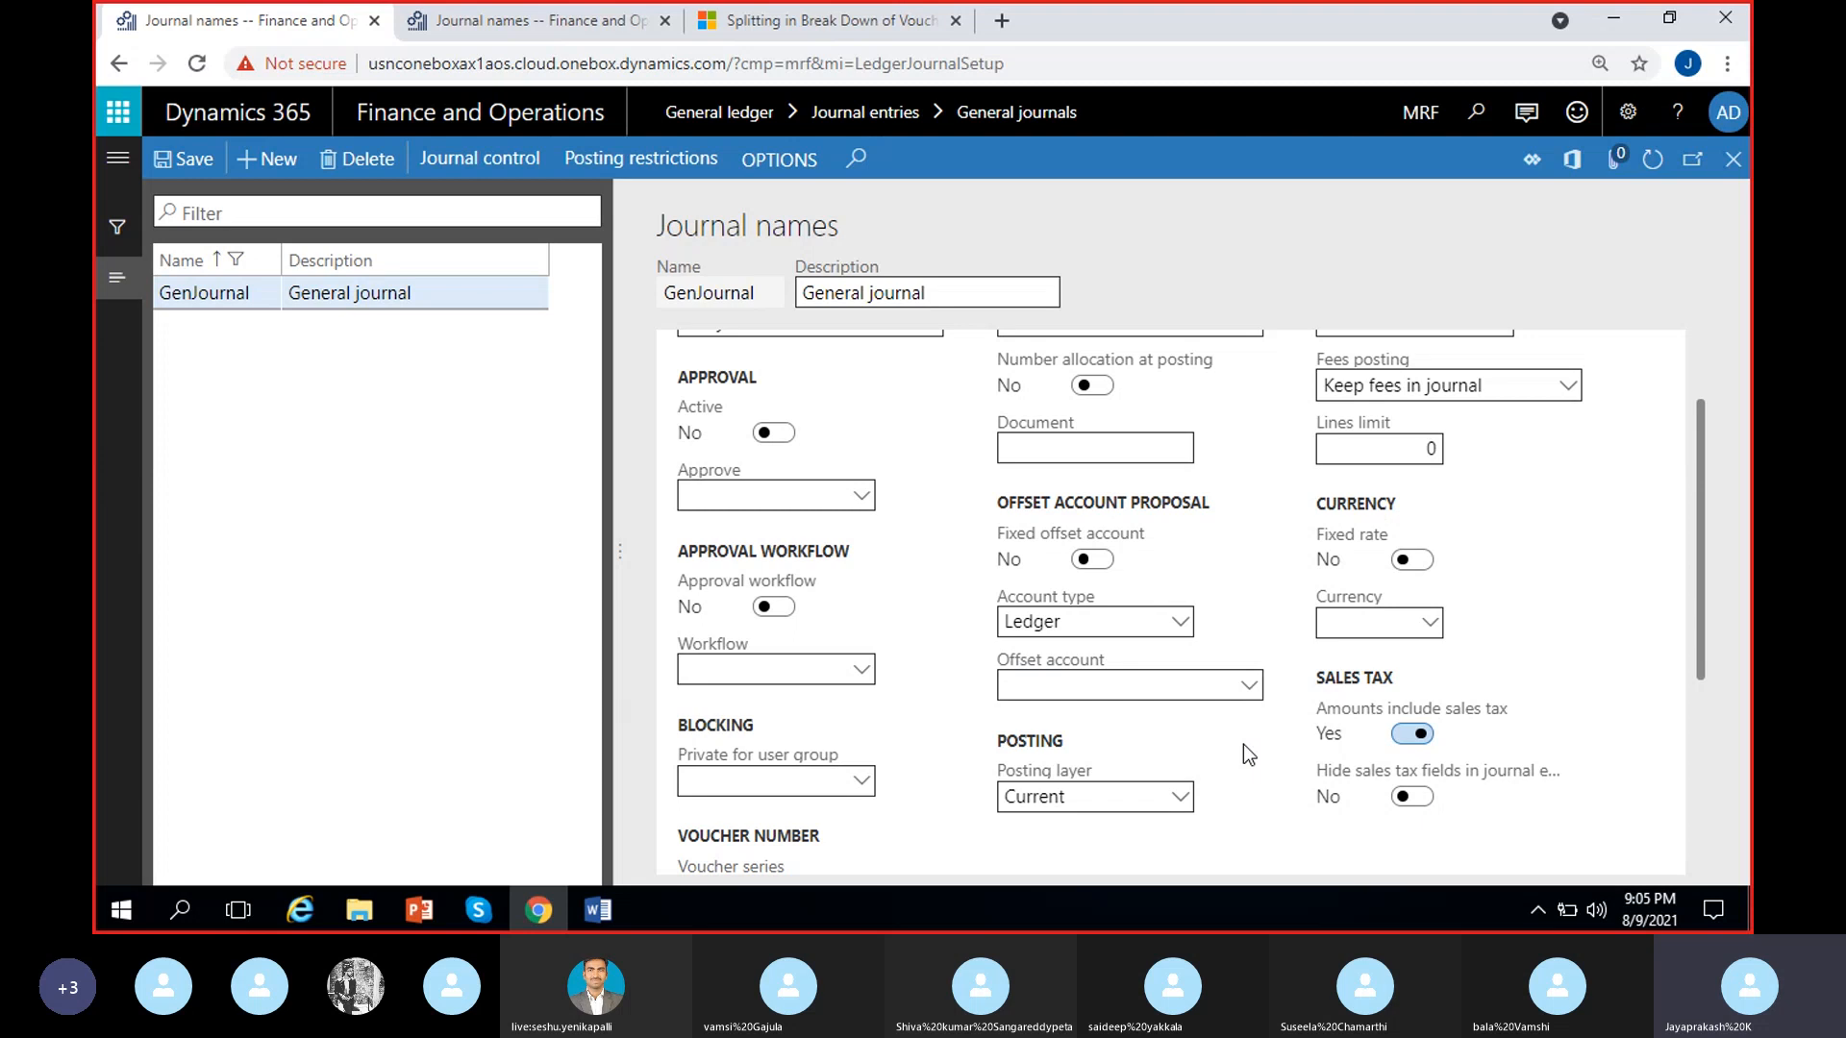
Review the Posting layer options for GenJournal and keep Current selected
scroll(1265, 802, "up", 1)
scroll(1264, 803, "down", 1)
left_click(1177, 796)
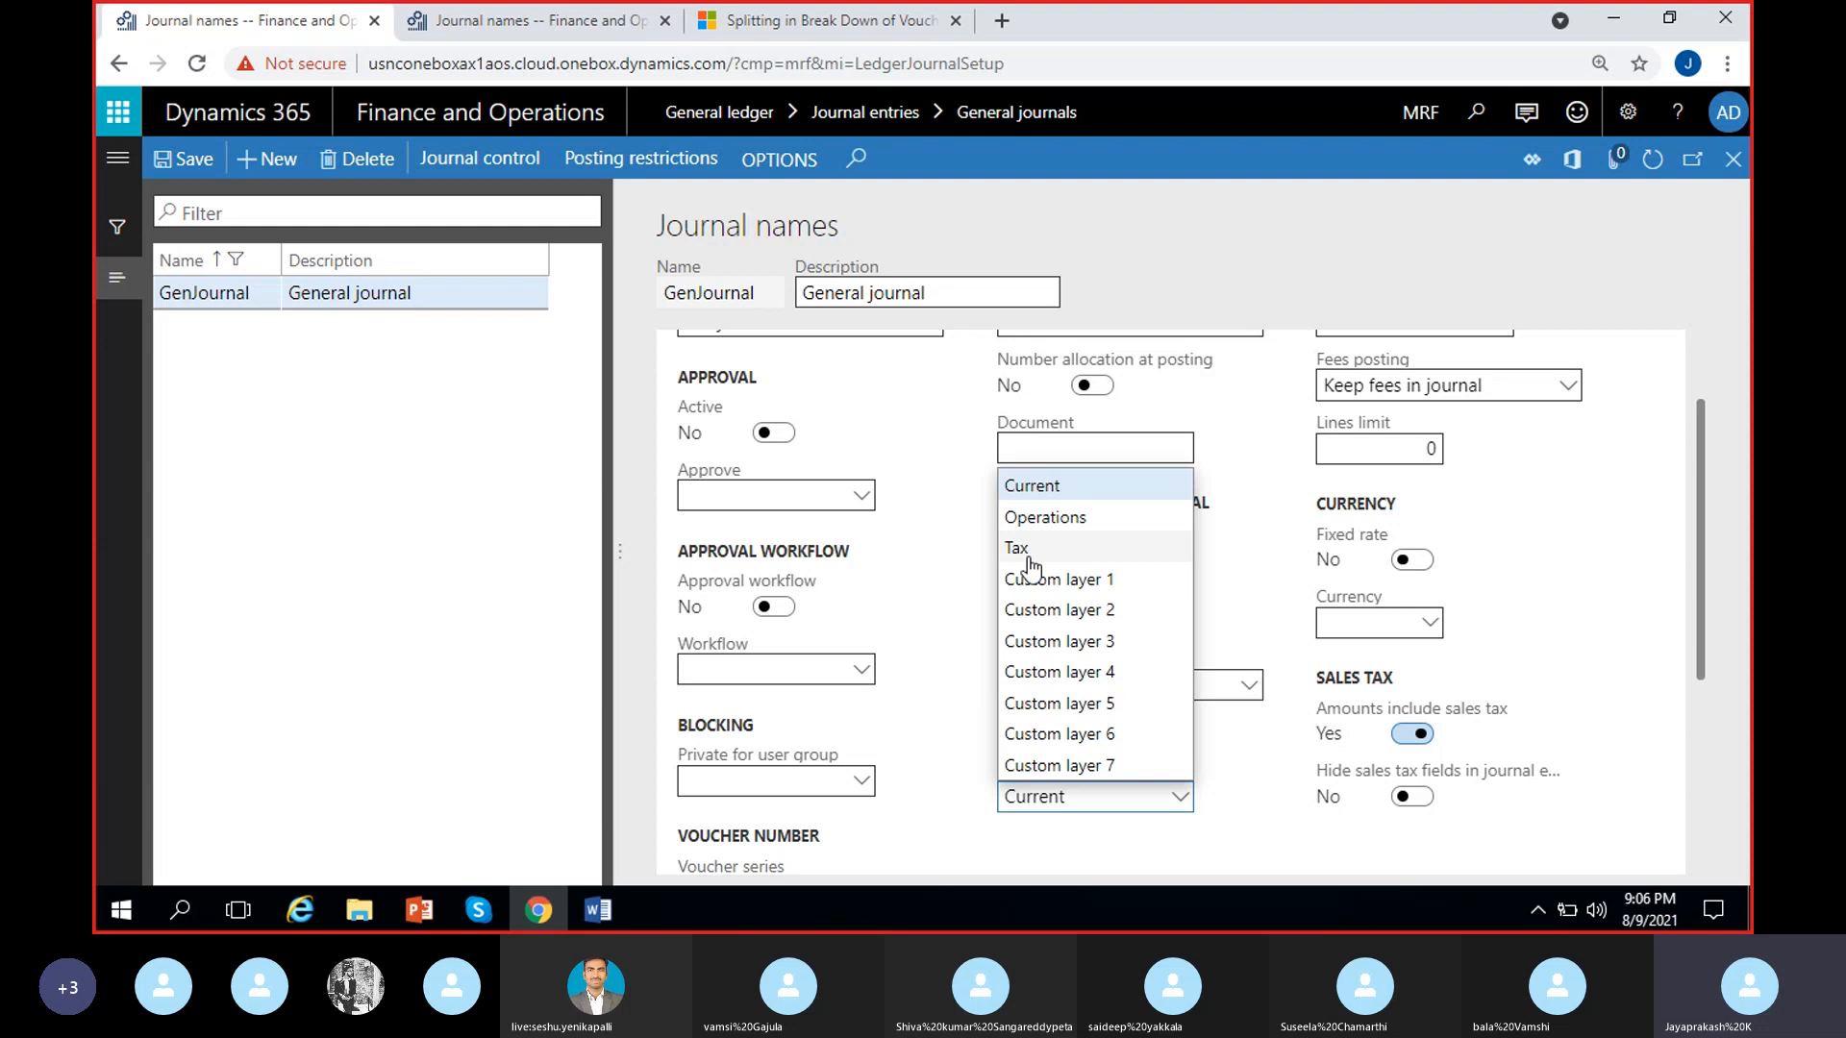
left_click(1105, 485)
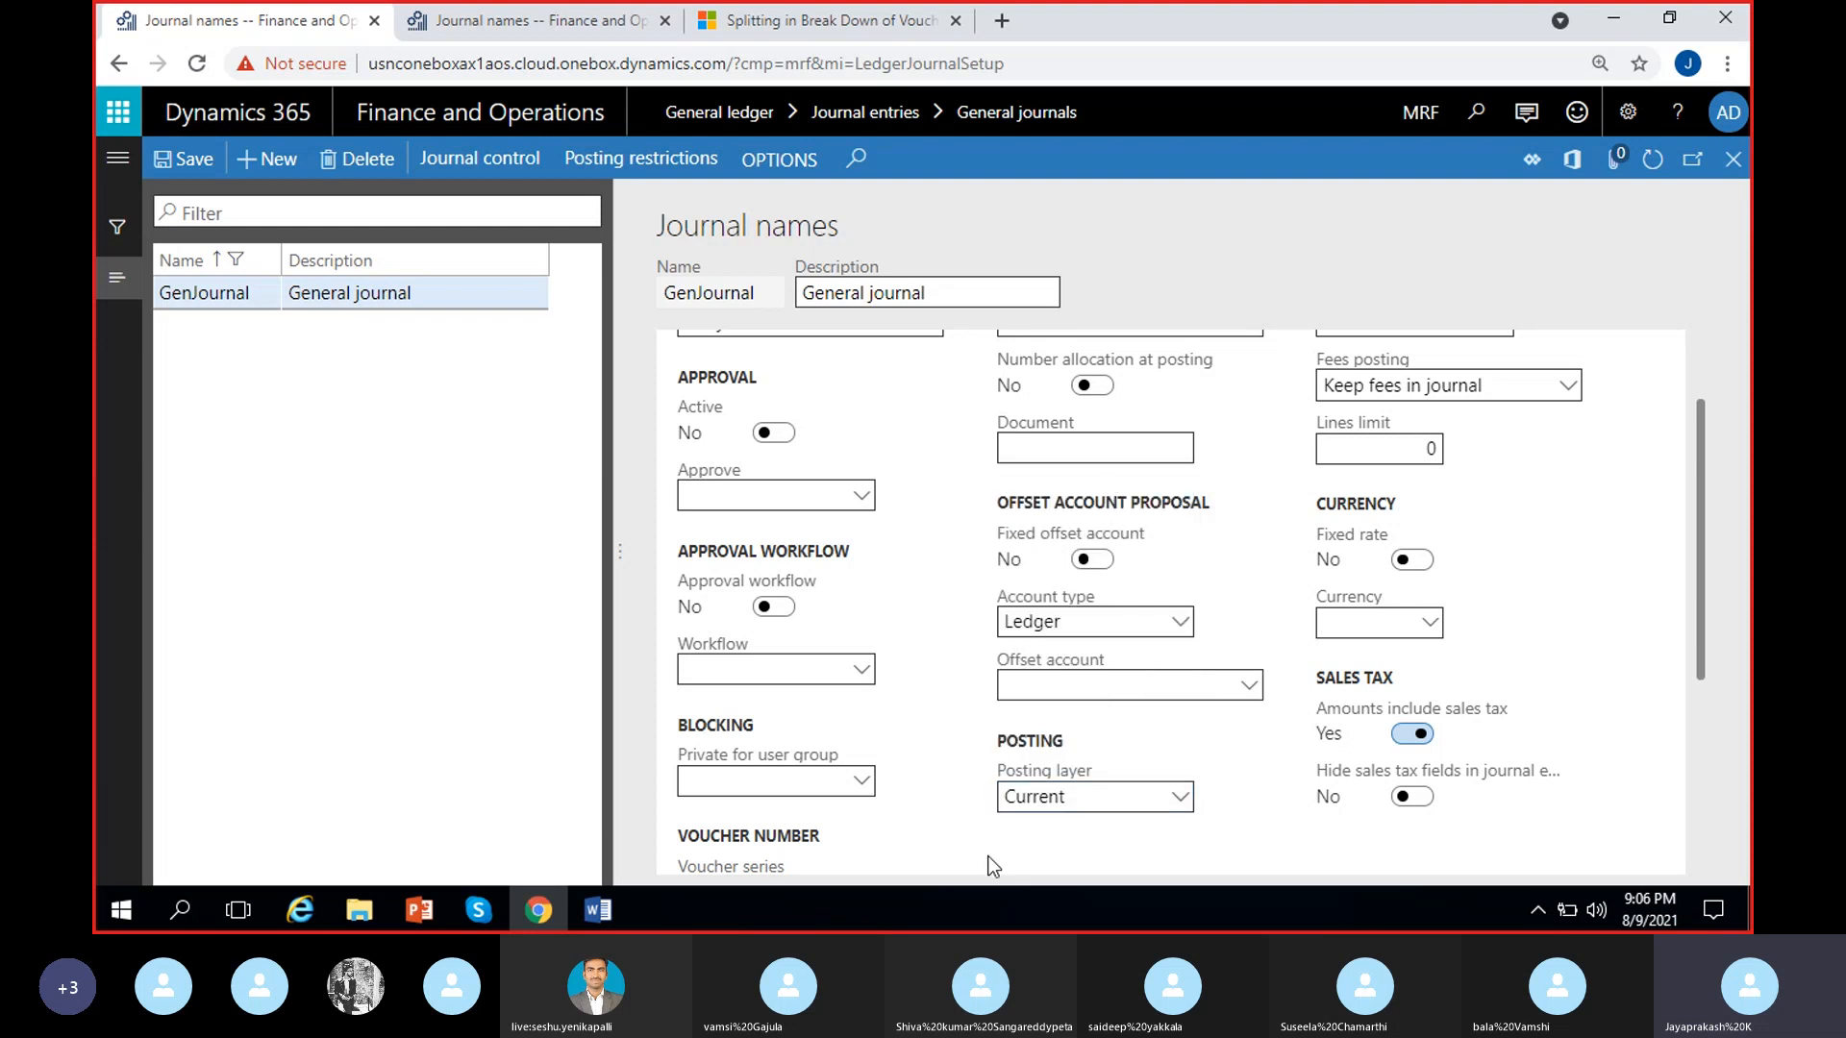
left_click(1180, 801)
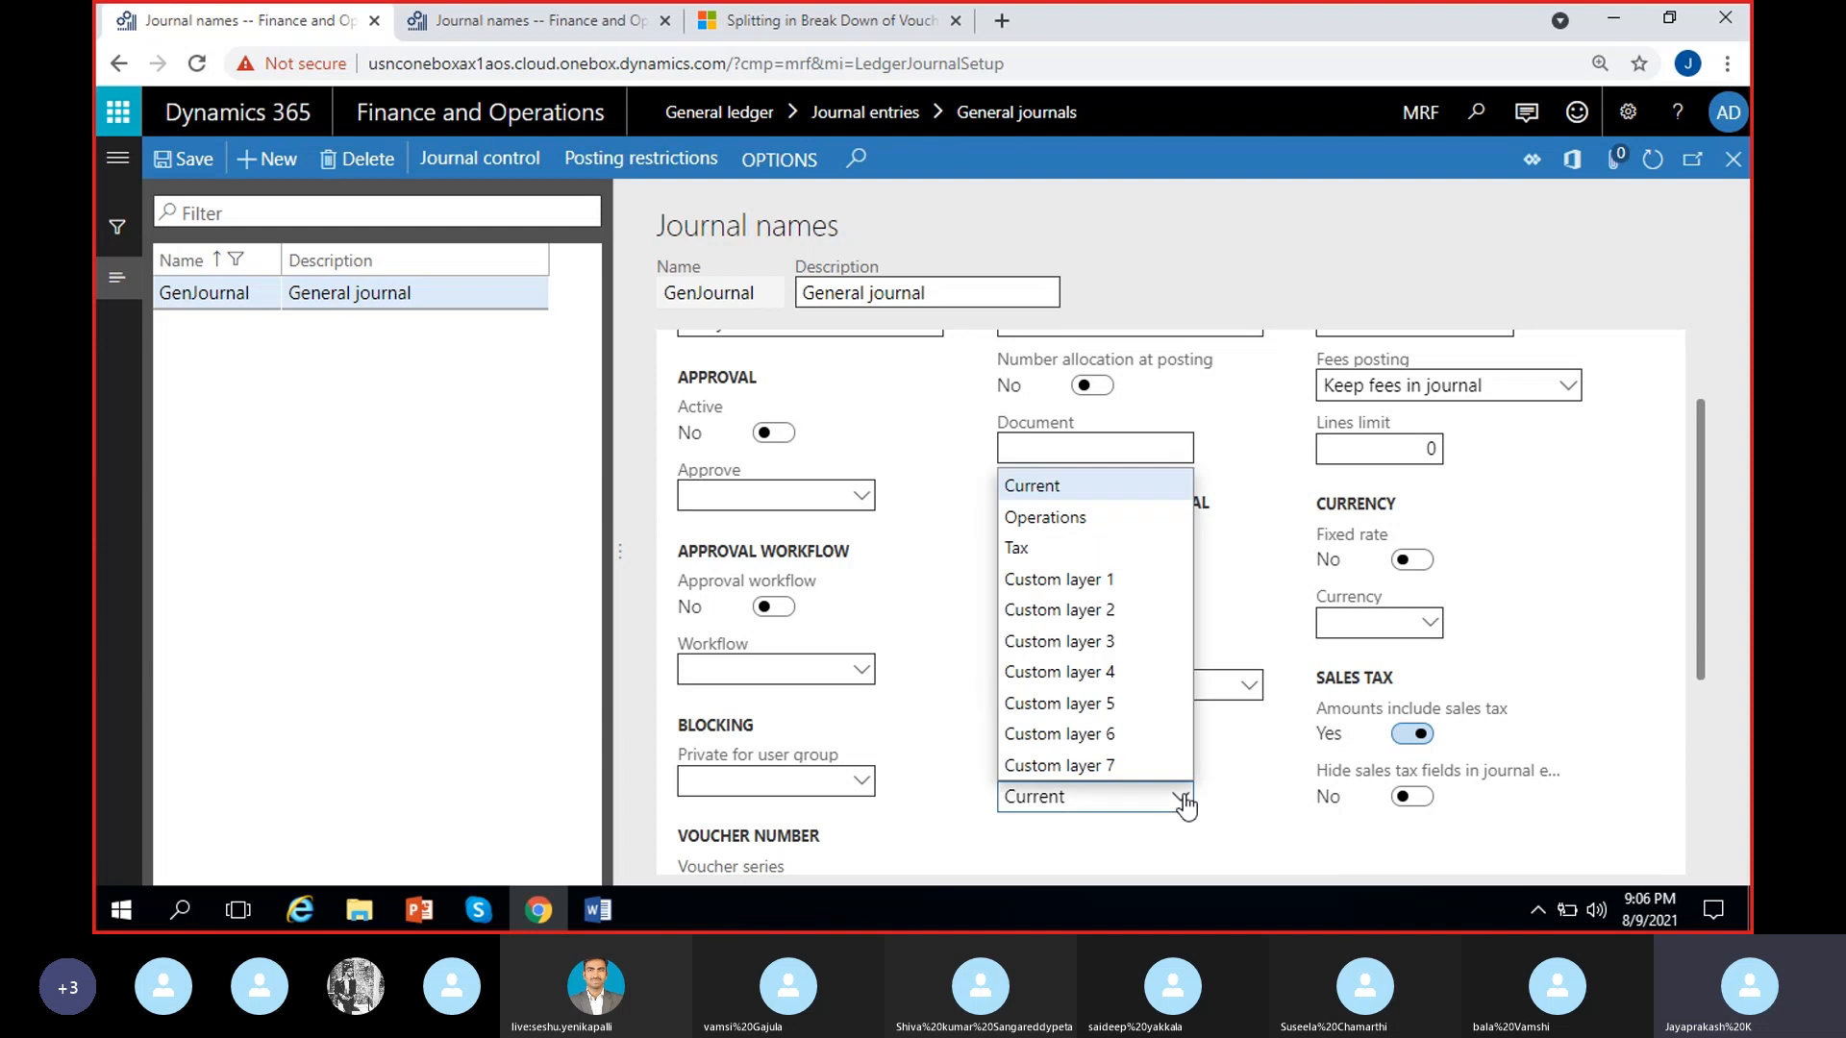
left_click(1115, 489)
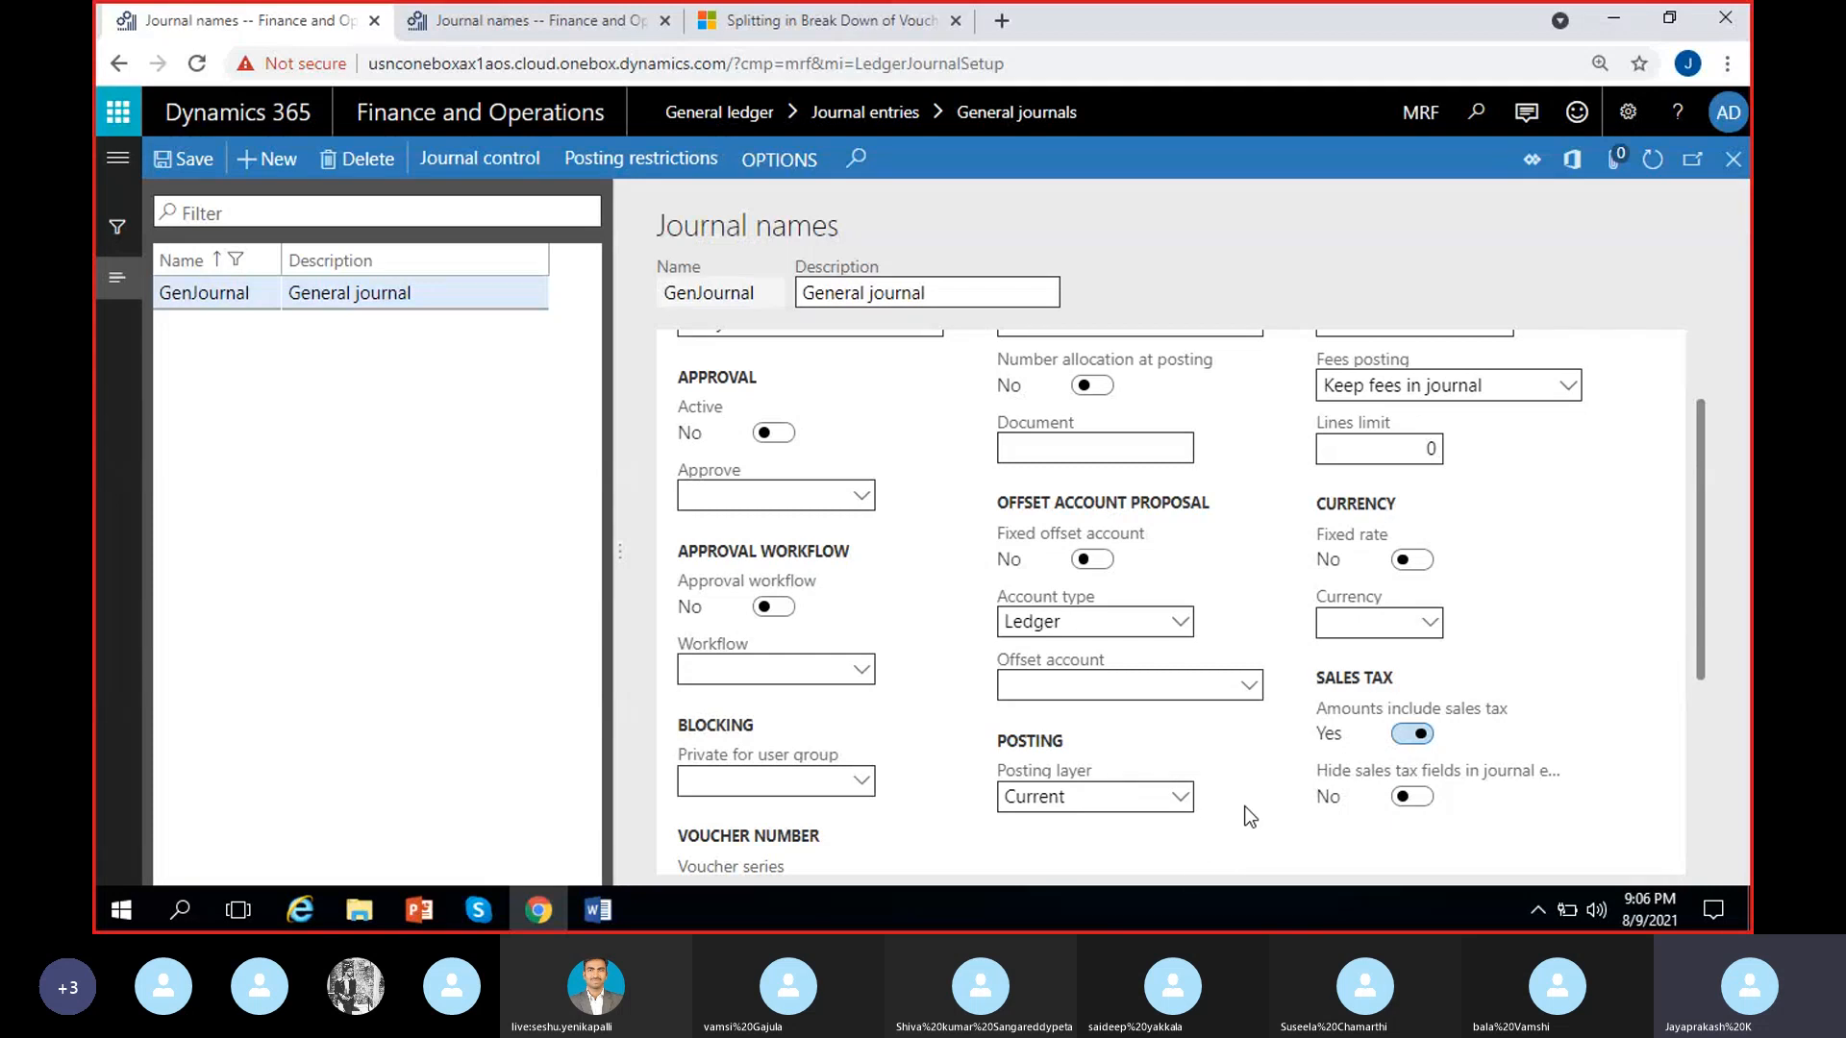
Review the Detail level and Fees posting options, keeping Details and Keep fees in journal selected
scroll(1250, 817, "up", 2)
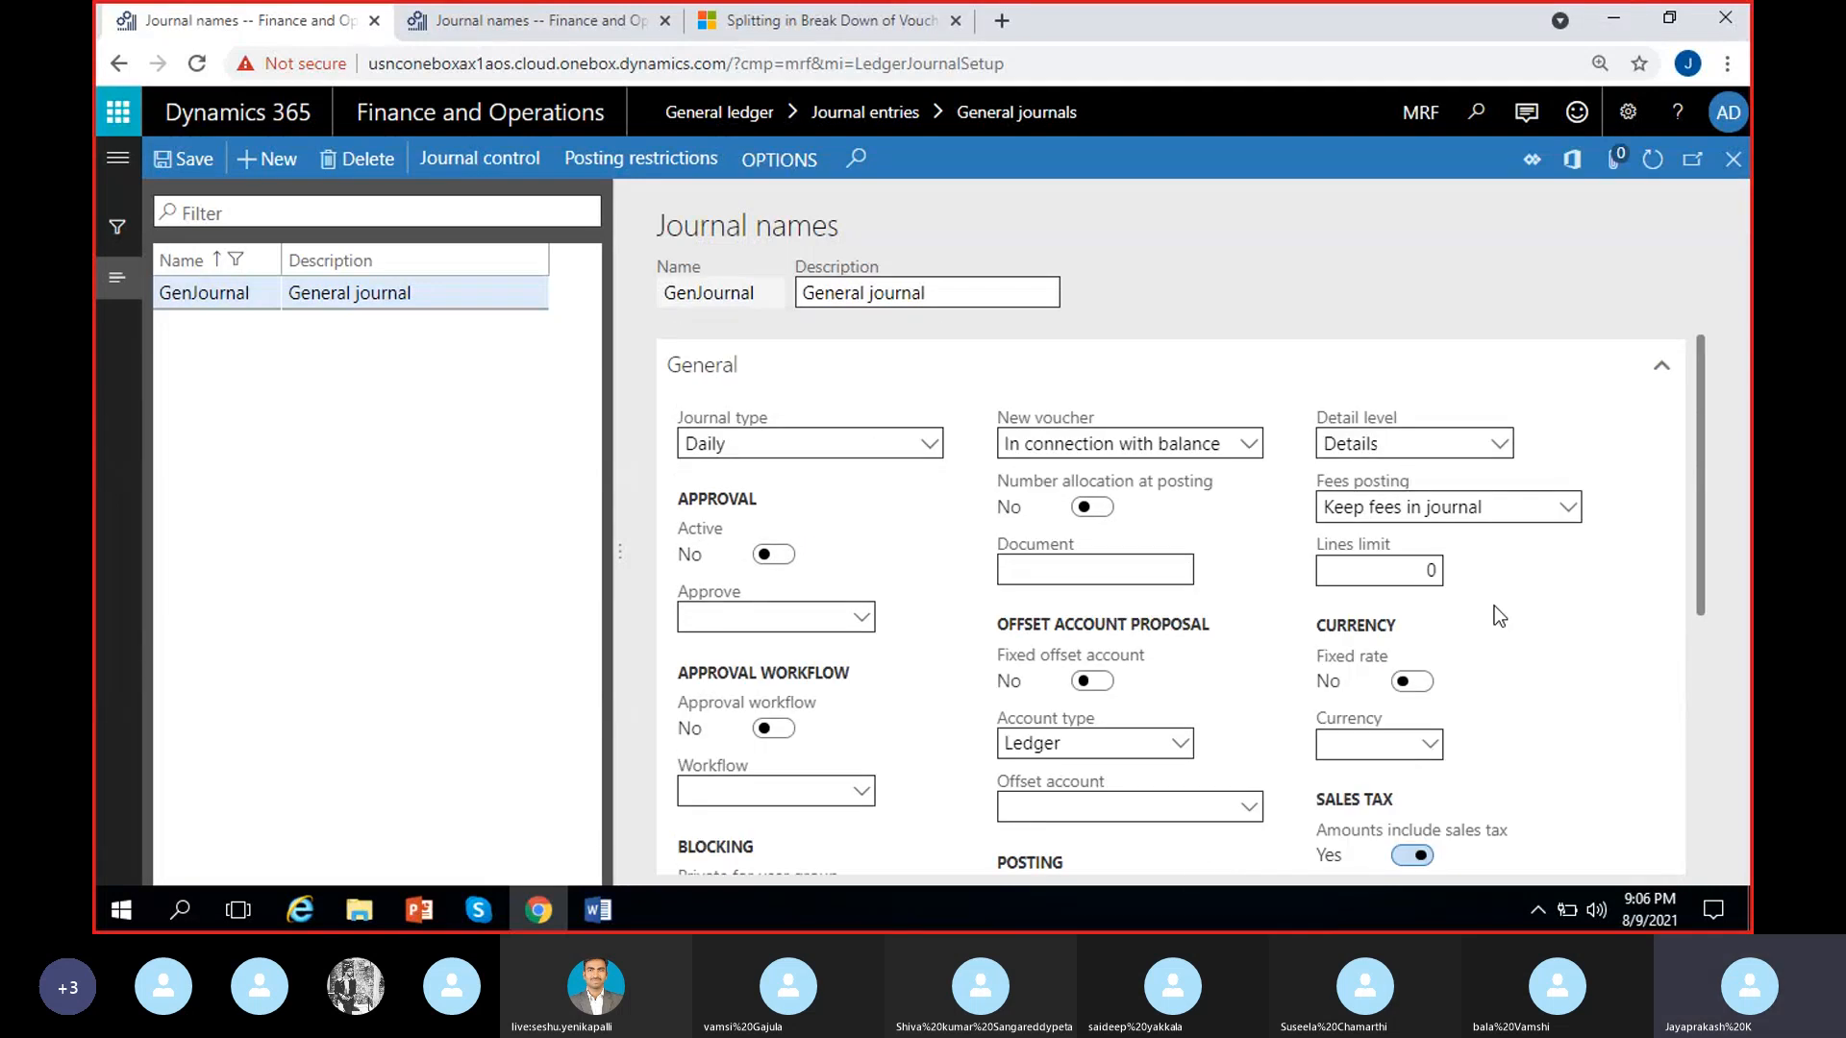
left_click(1501, 444)
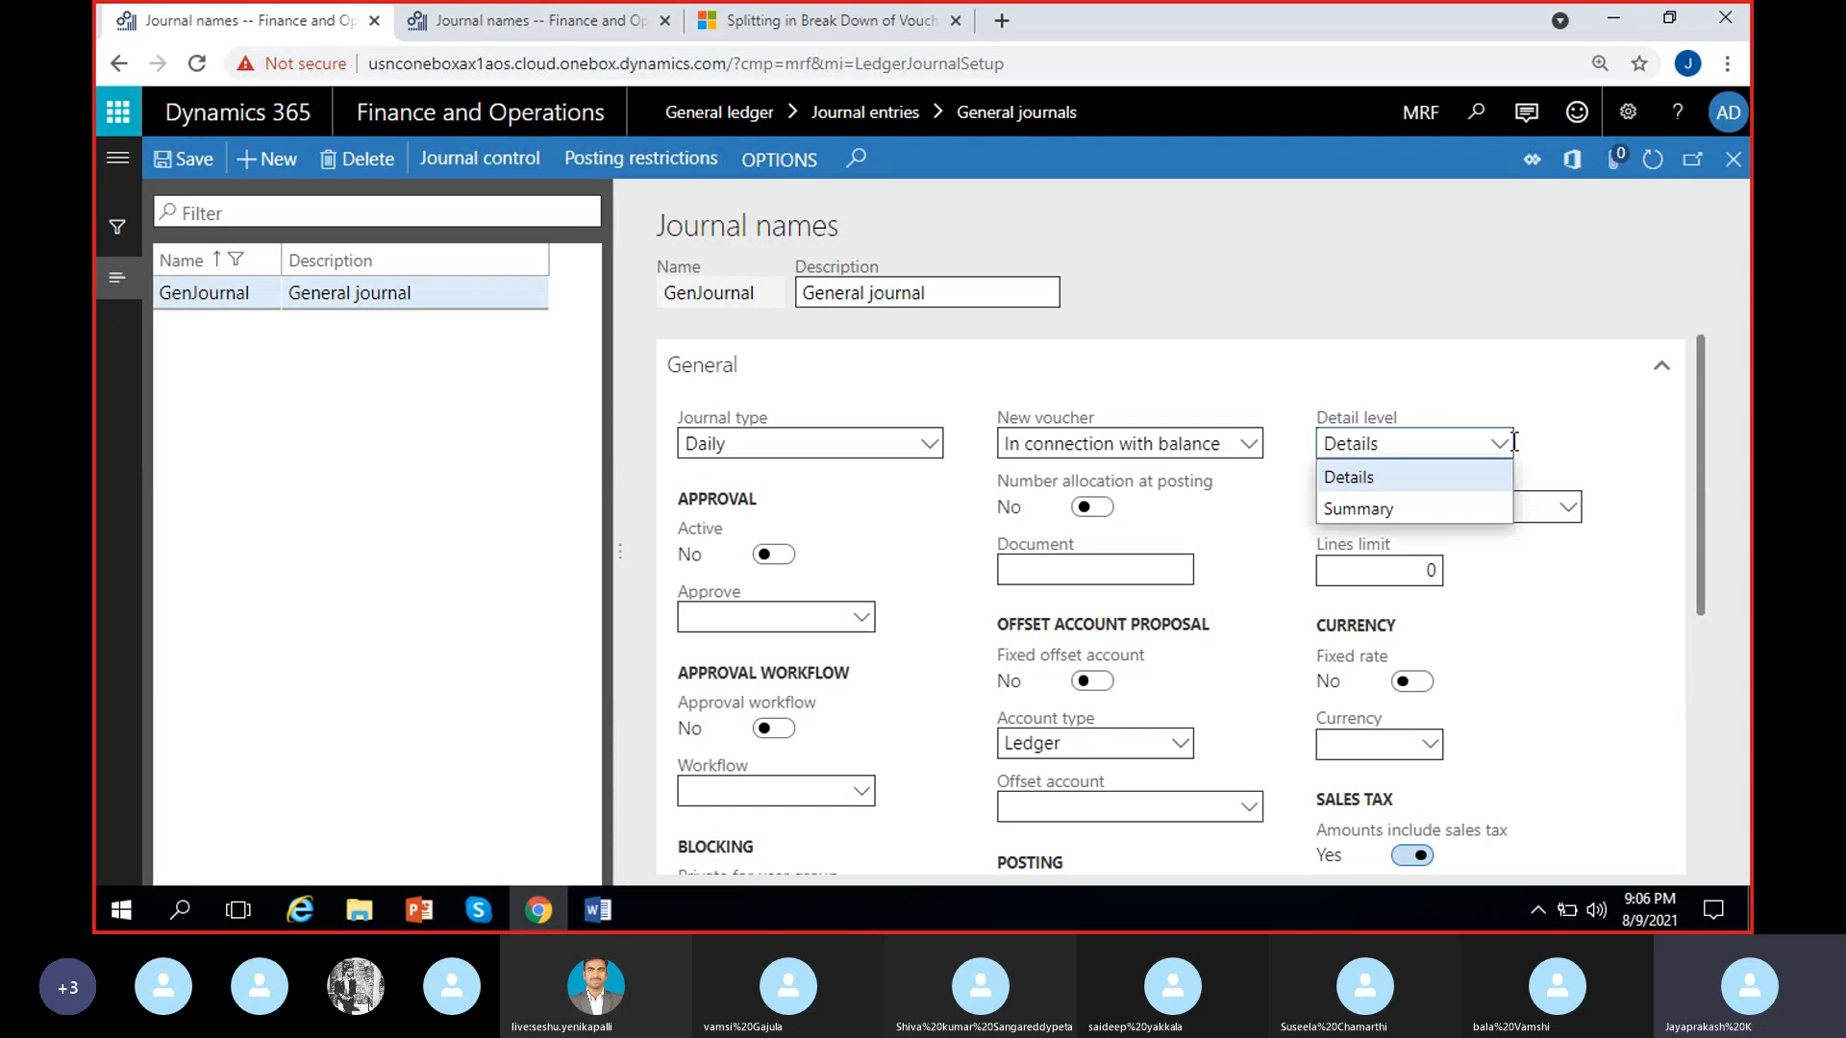
left_click(1449, 488)
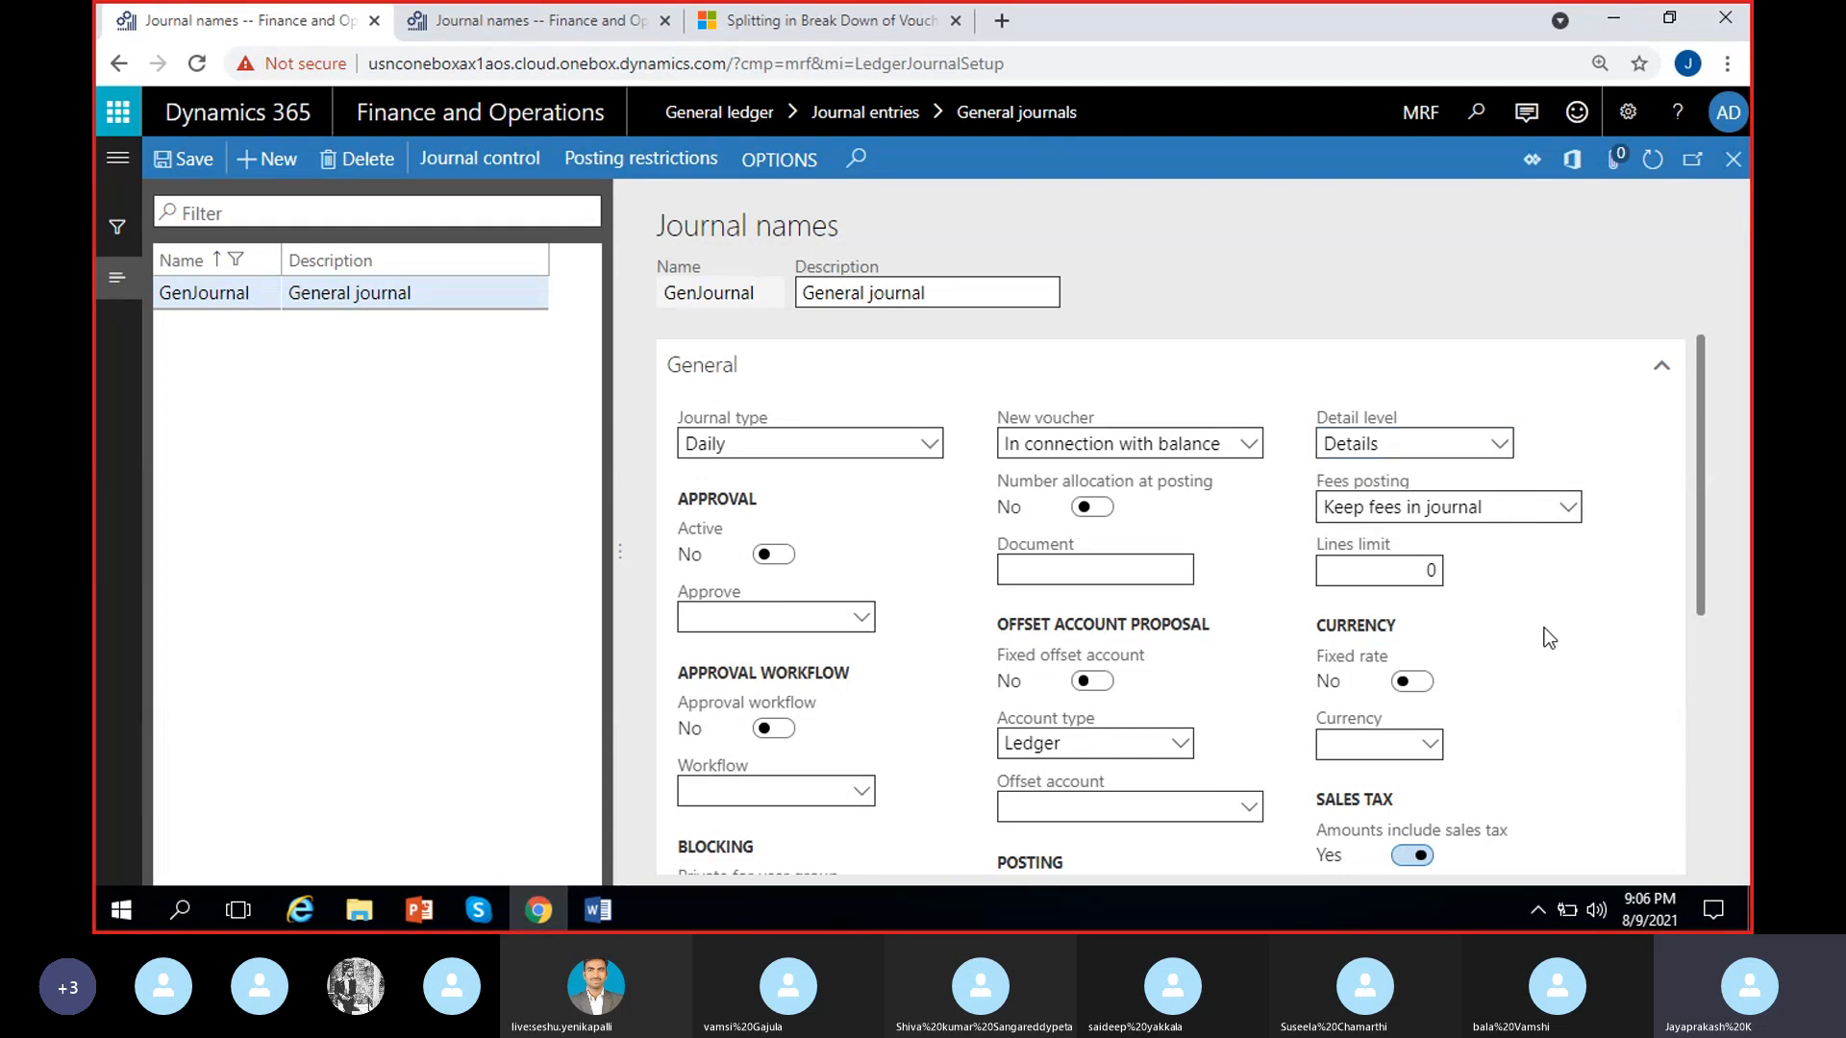
left_click(1567, 508)
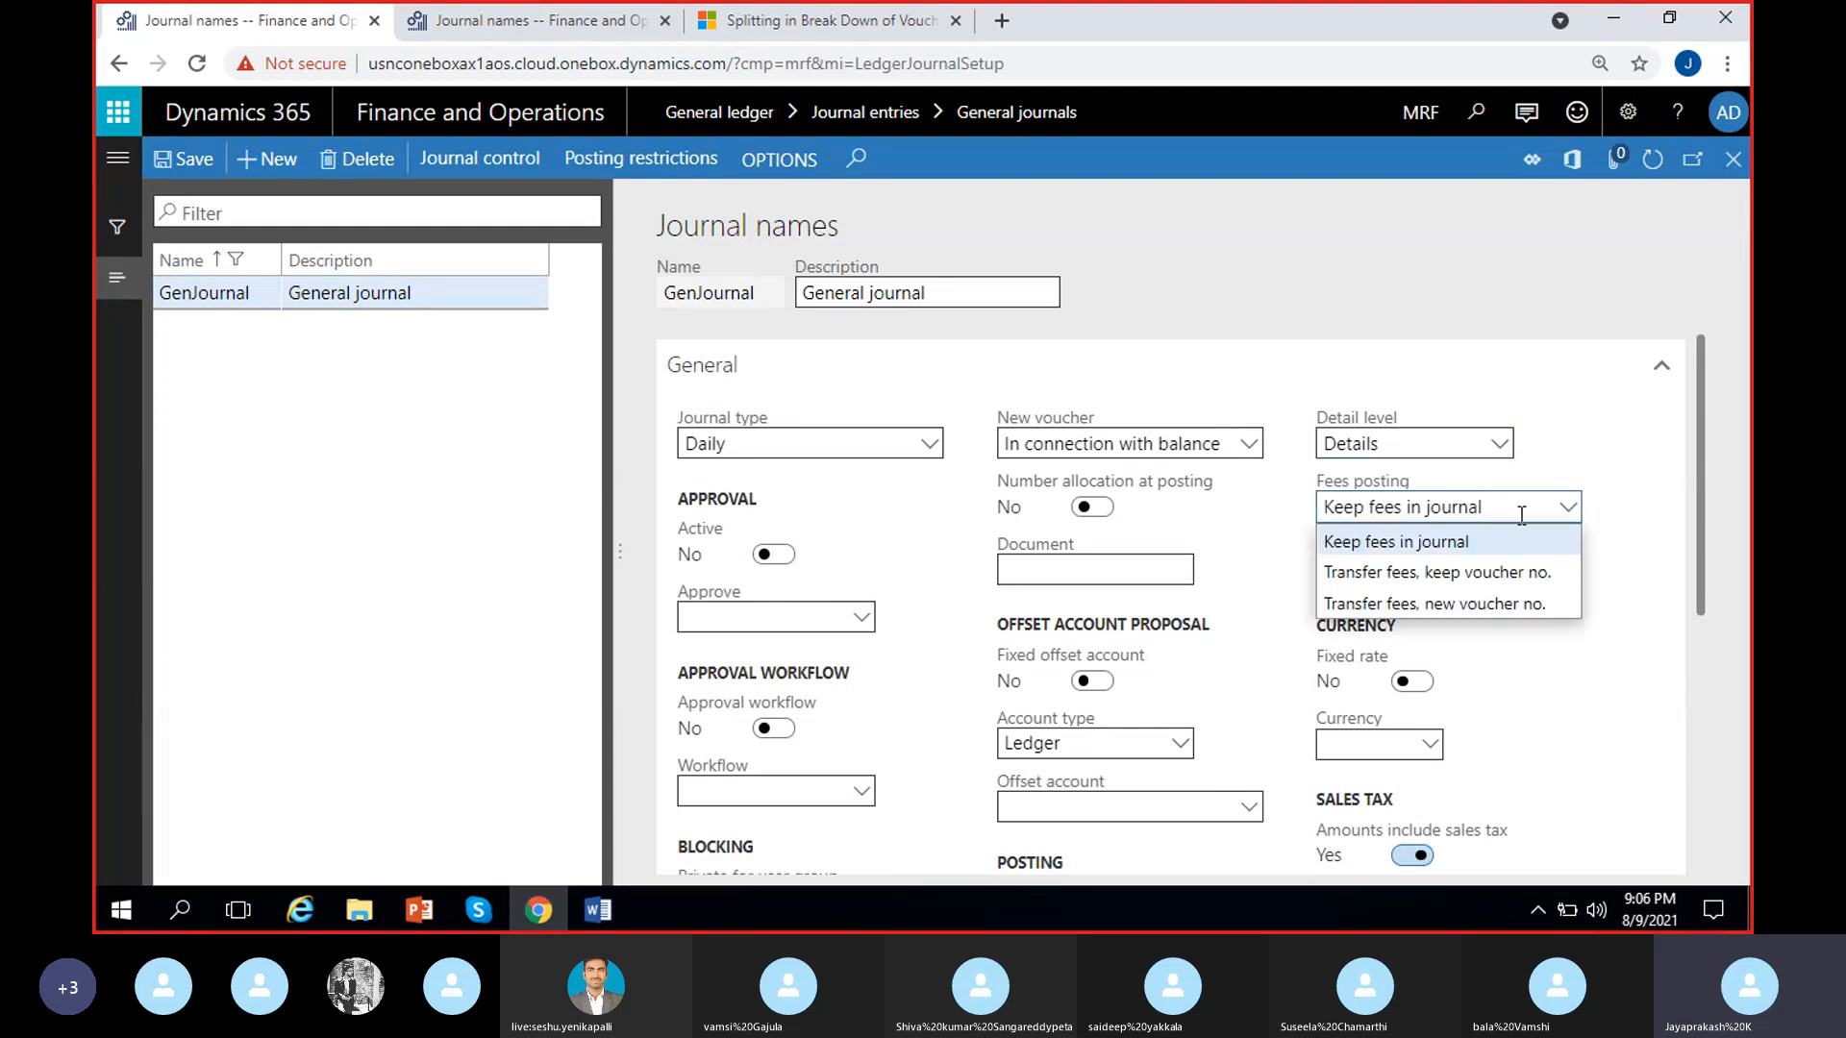
left_click(1478, 544)
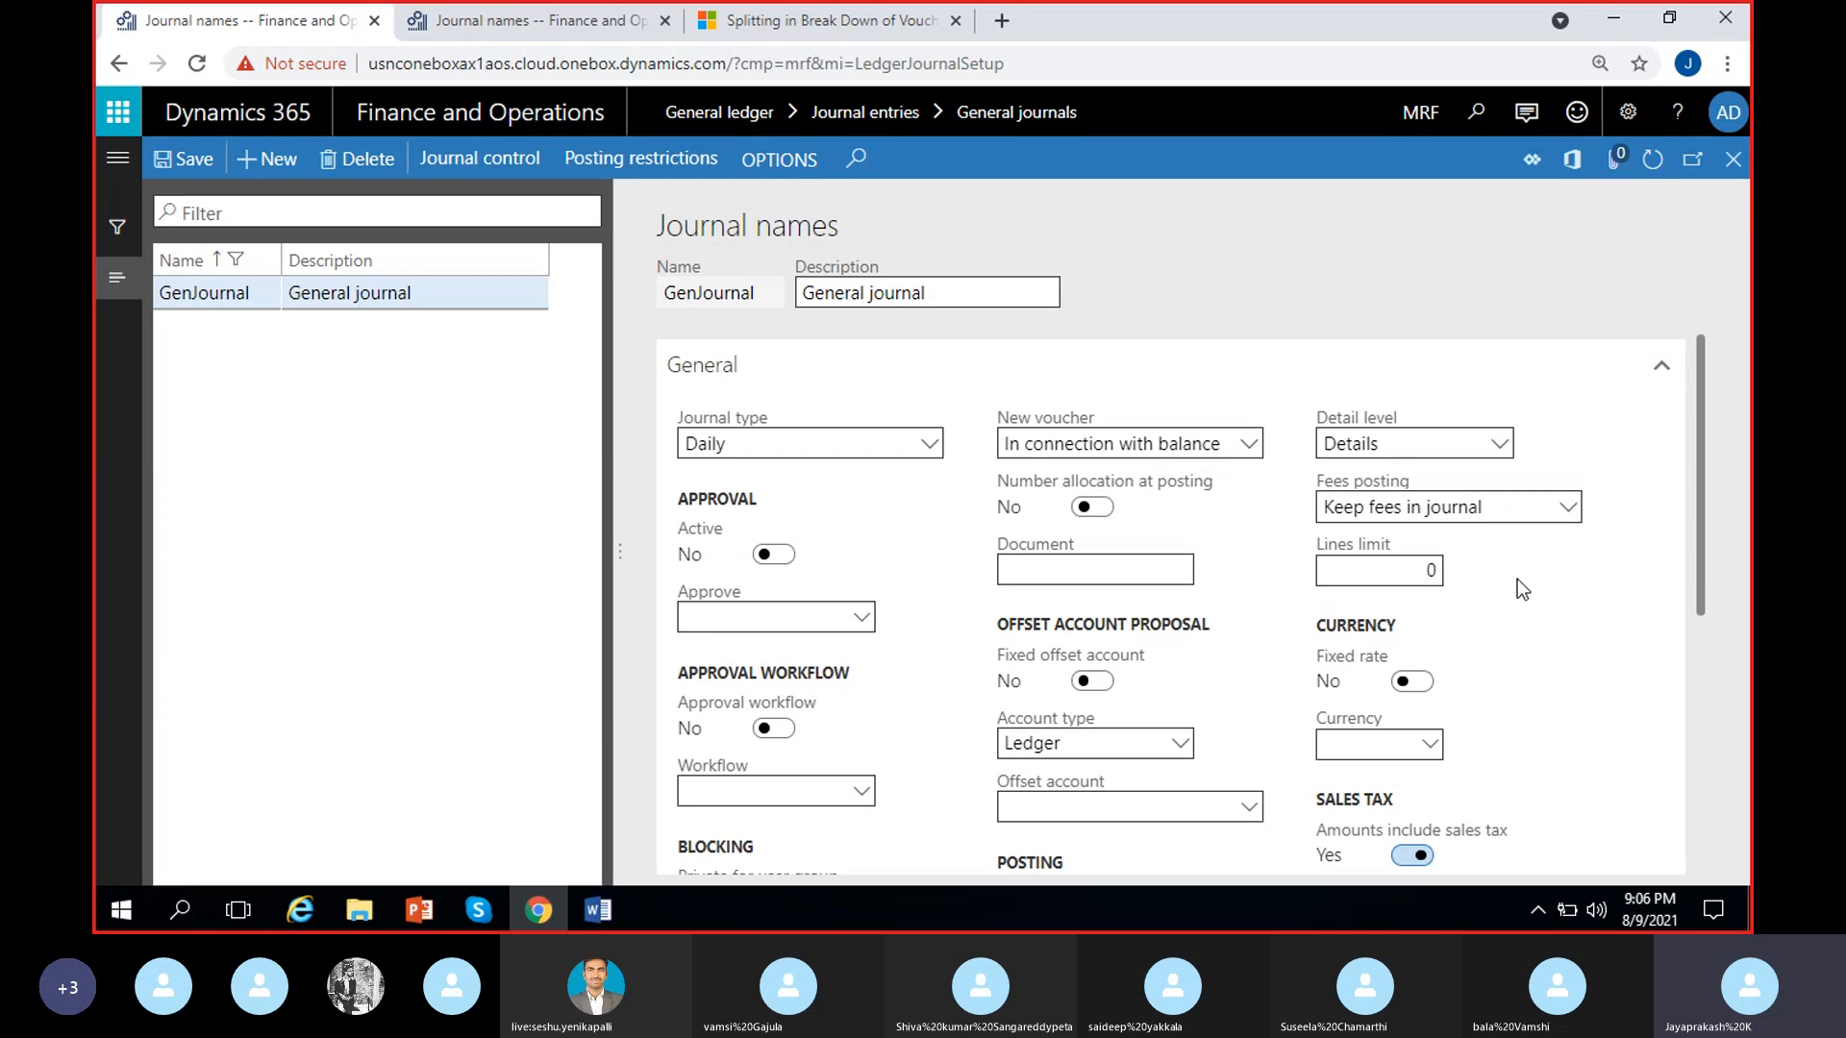
scroll(1517, 579, "down", 1)
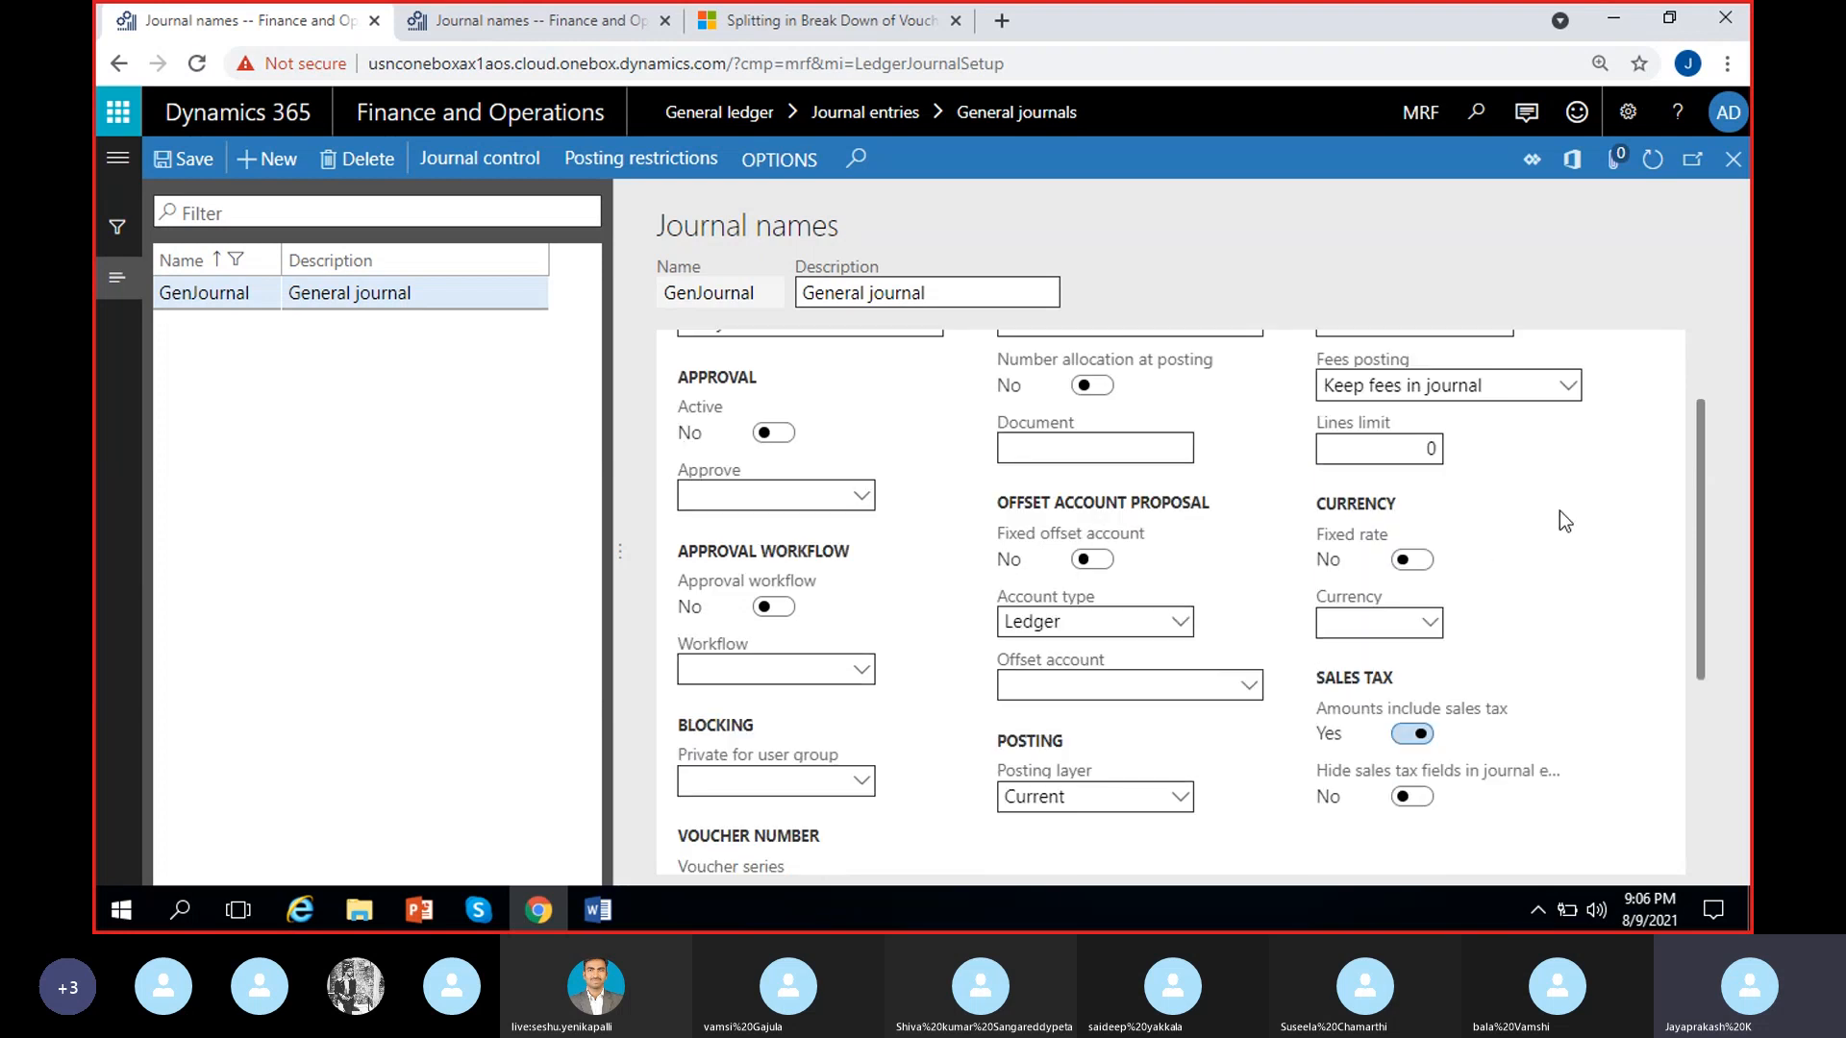
left_click(1559, 382)
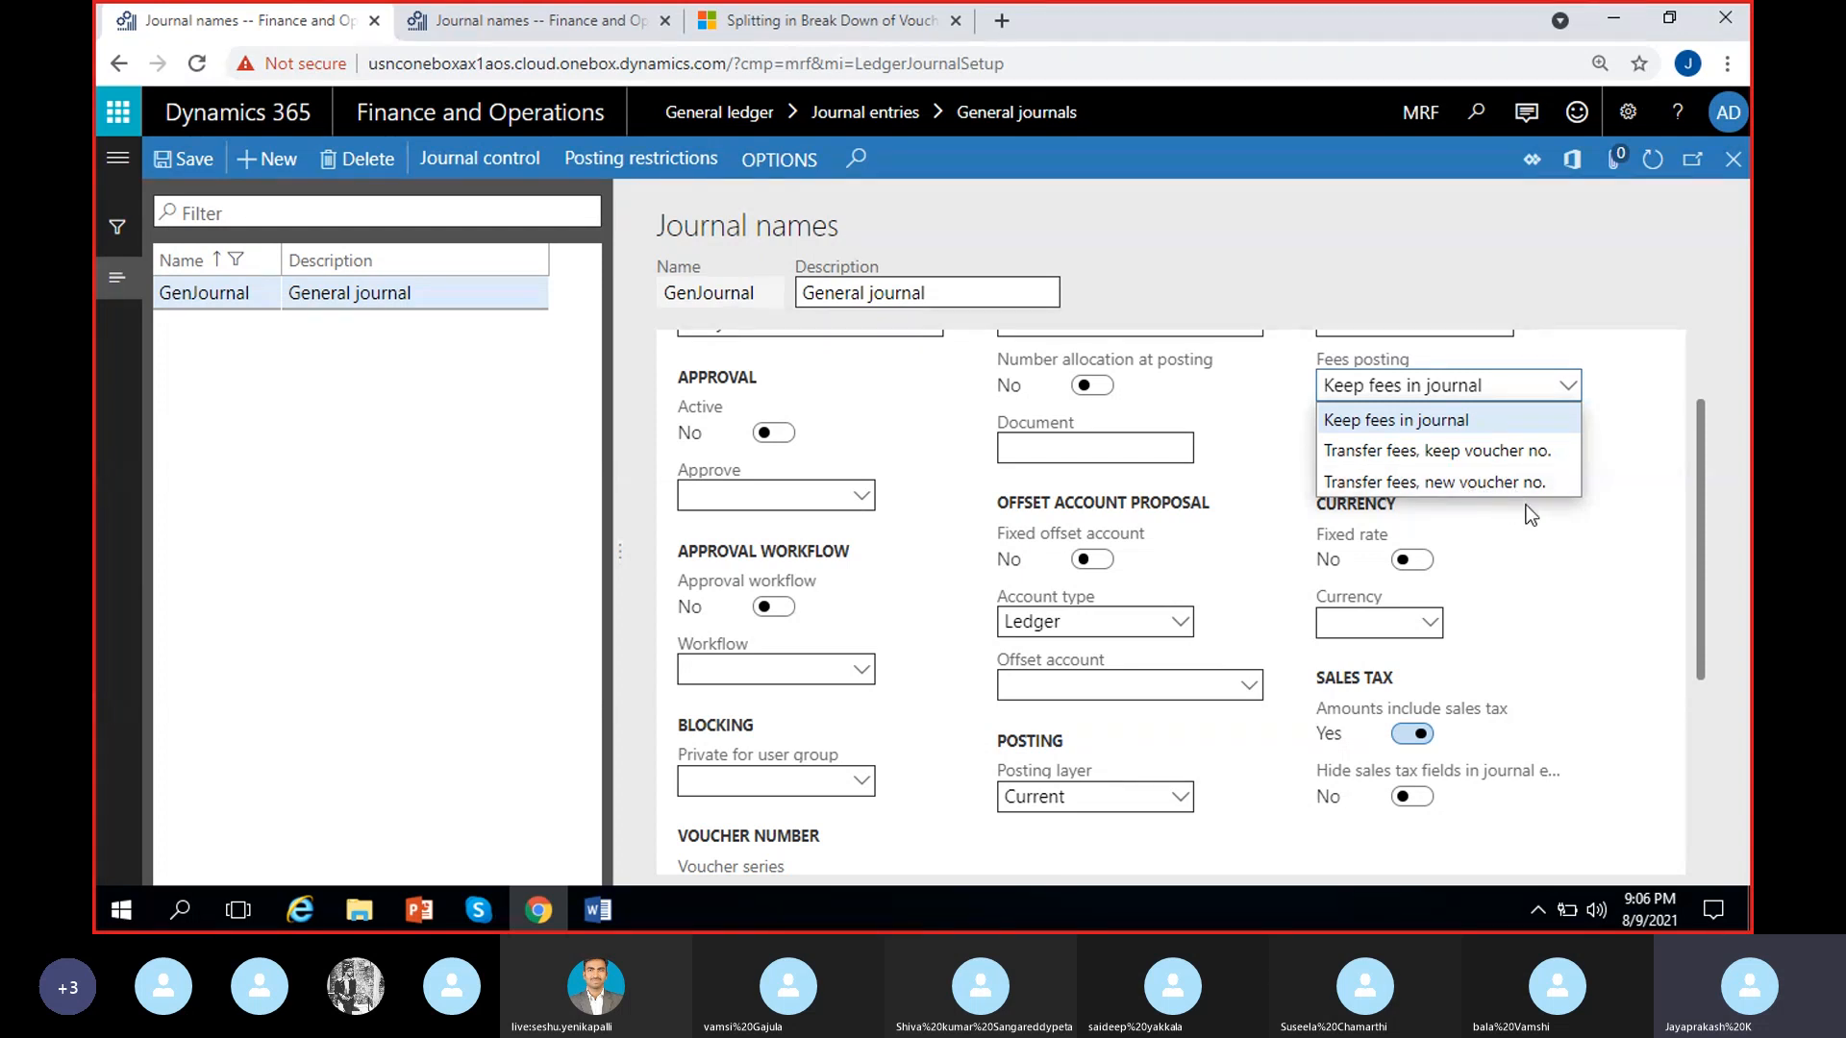
left_click(1532, 544)
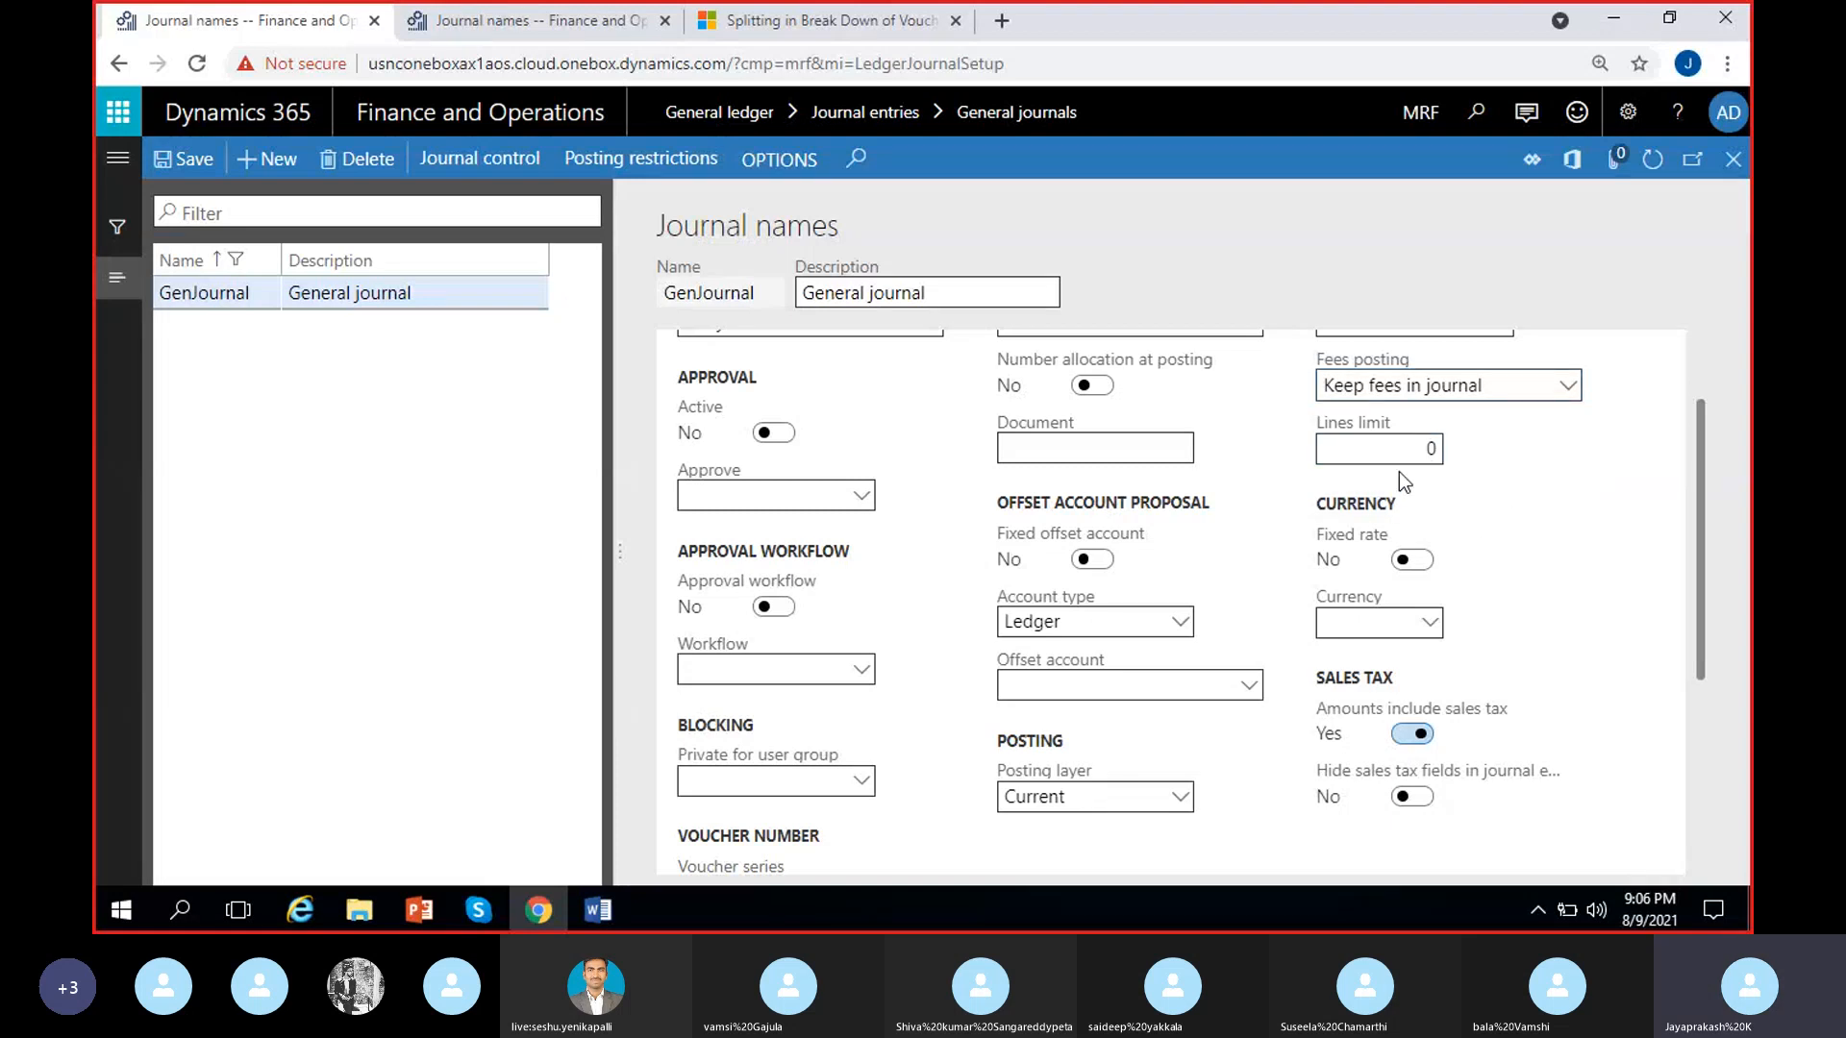
scroll(1423, 519, "up", 2)
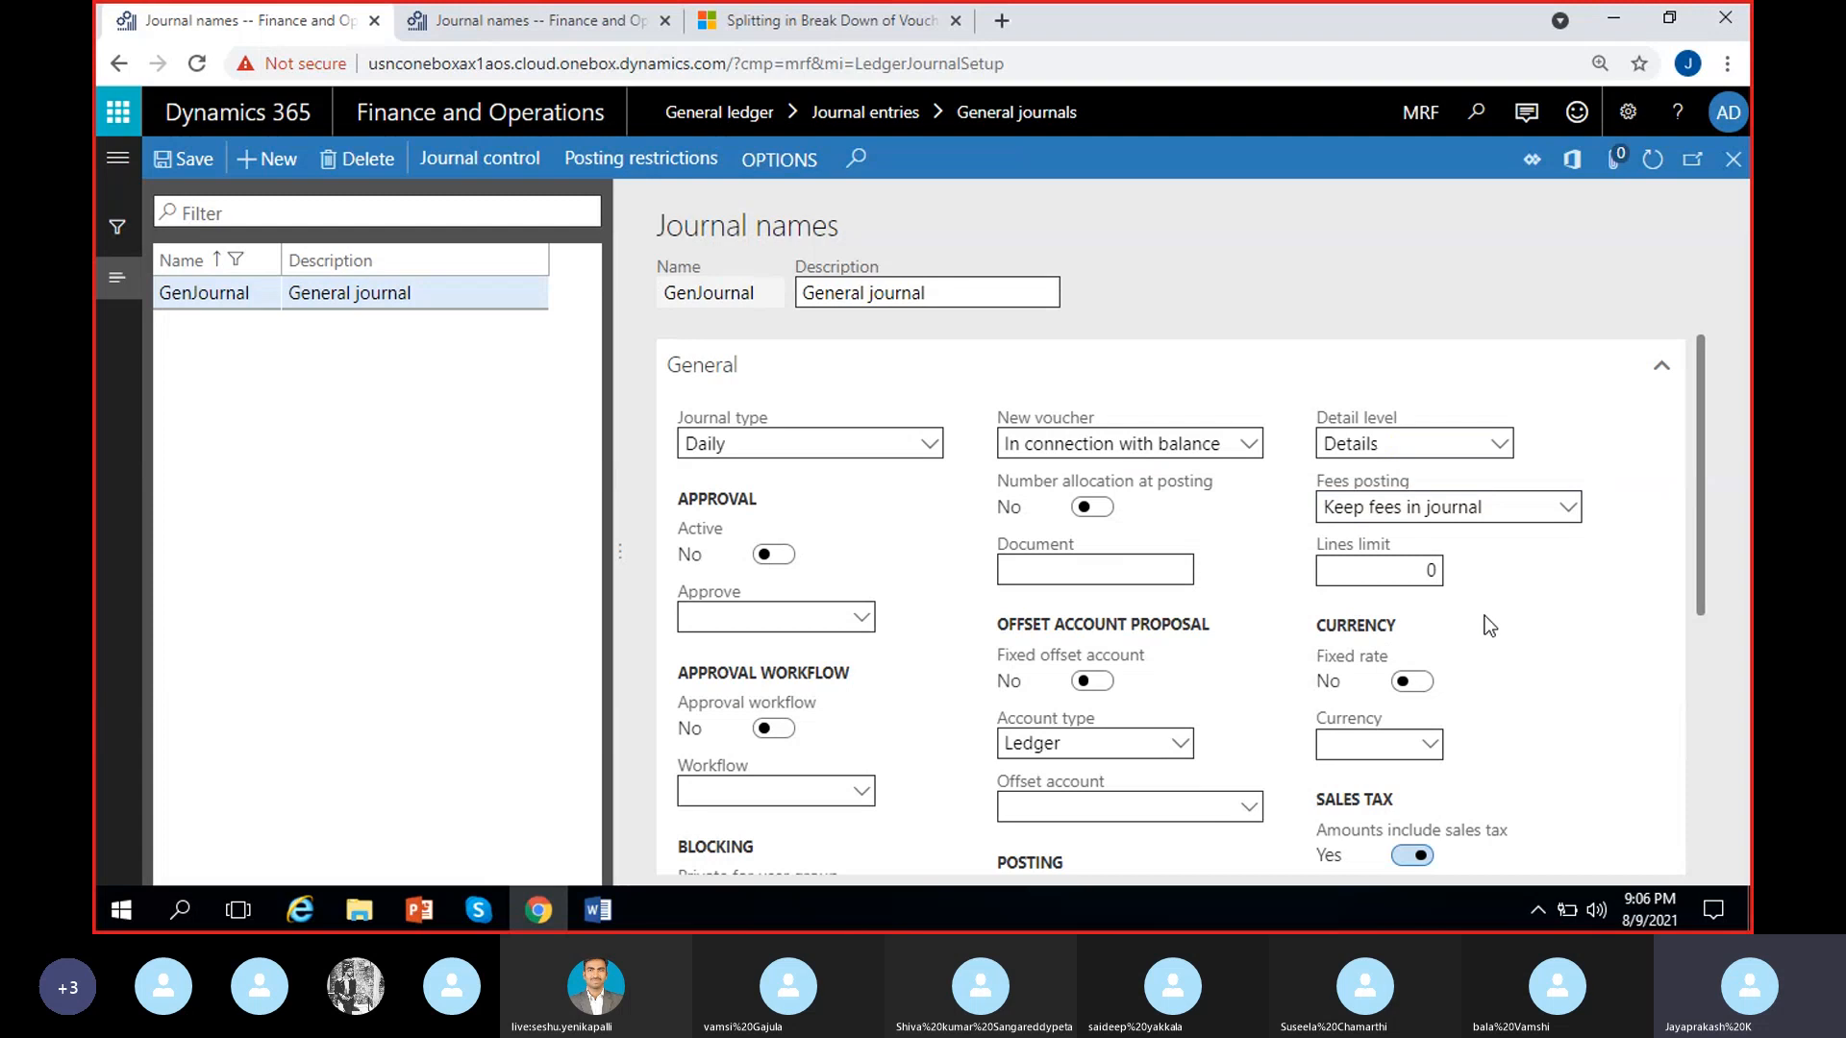
Try the Fixed rate option with its Currency selection for GenJournal, and set Fixed rate back to No
scroll(1536, 660, "down", 1)
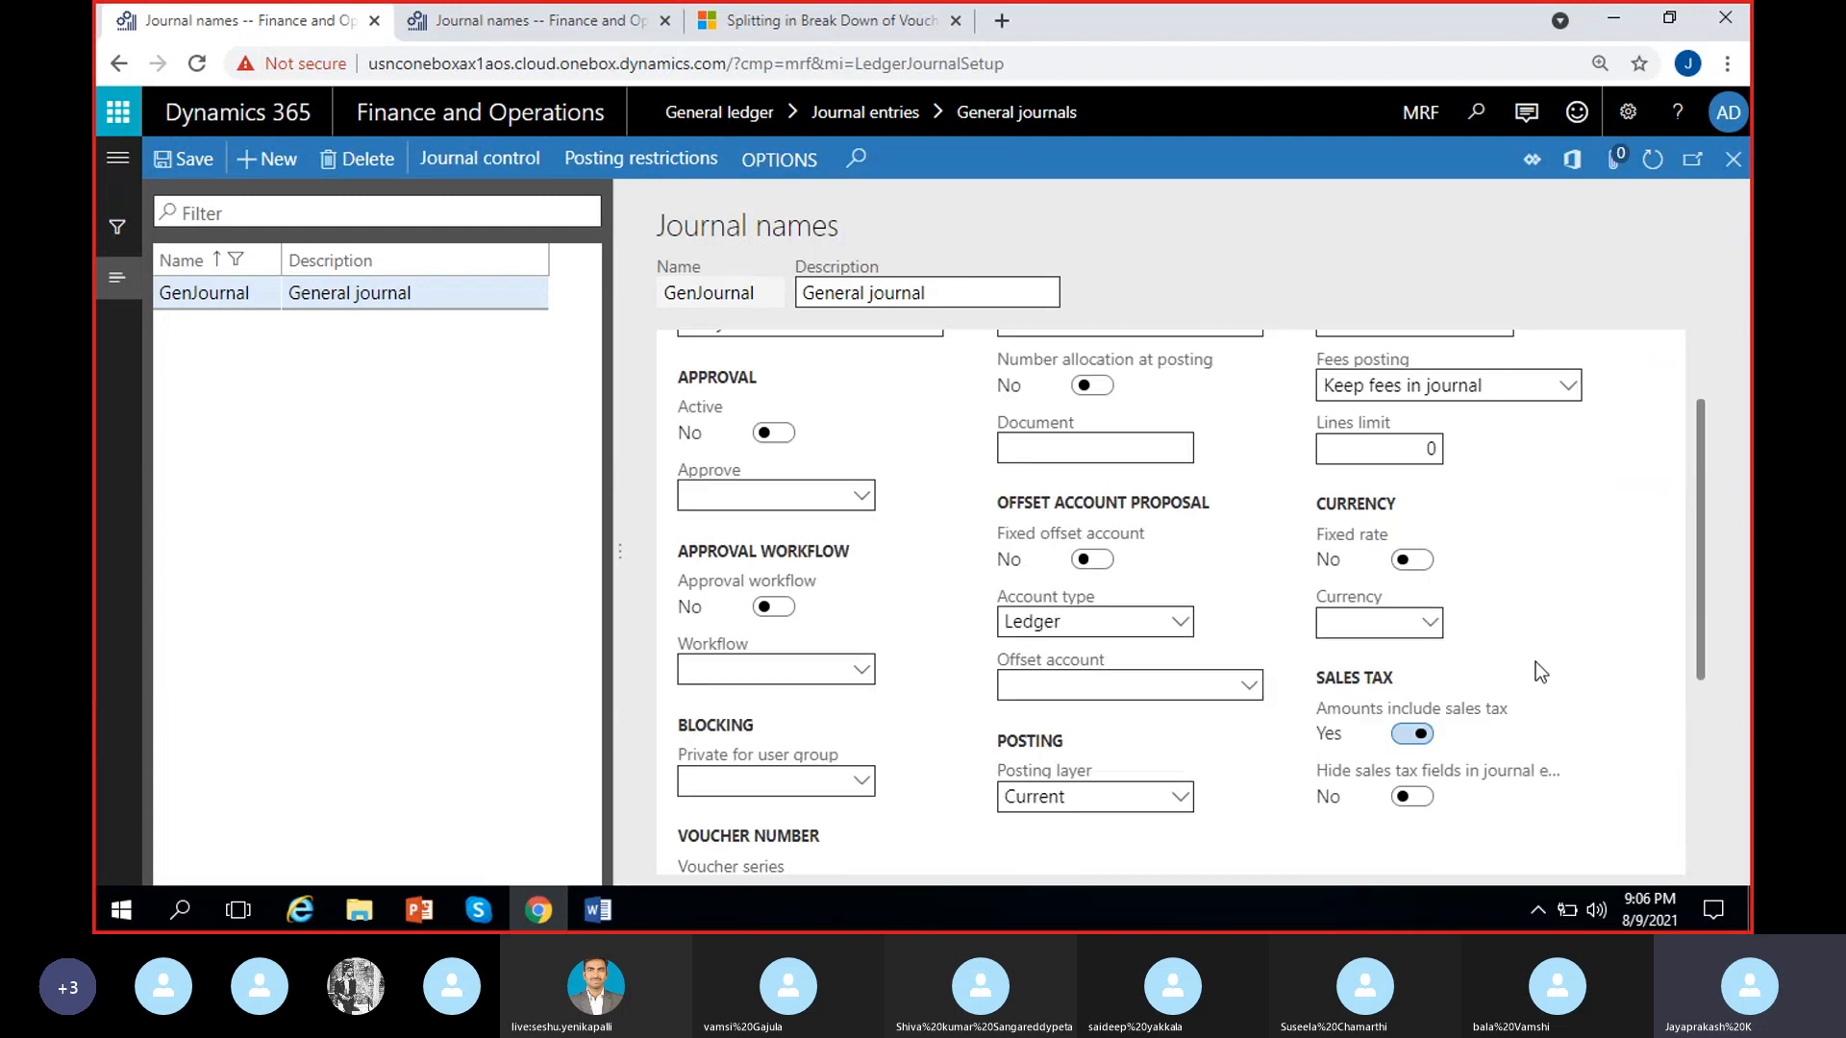
left_click(1420, 561)
left_click(1418, 566)
left_click(1433, 623)
left_click(1527, 632)
left_click(1413, 565)
scroll(1482, 657, "down", 2)
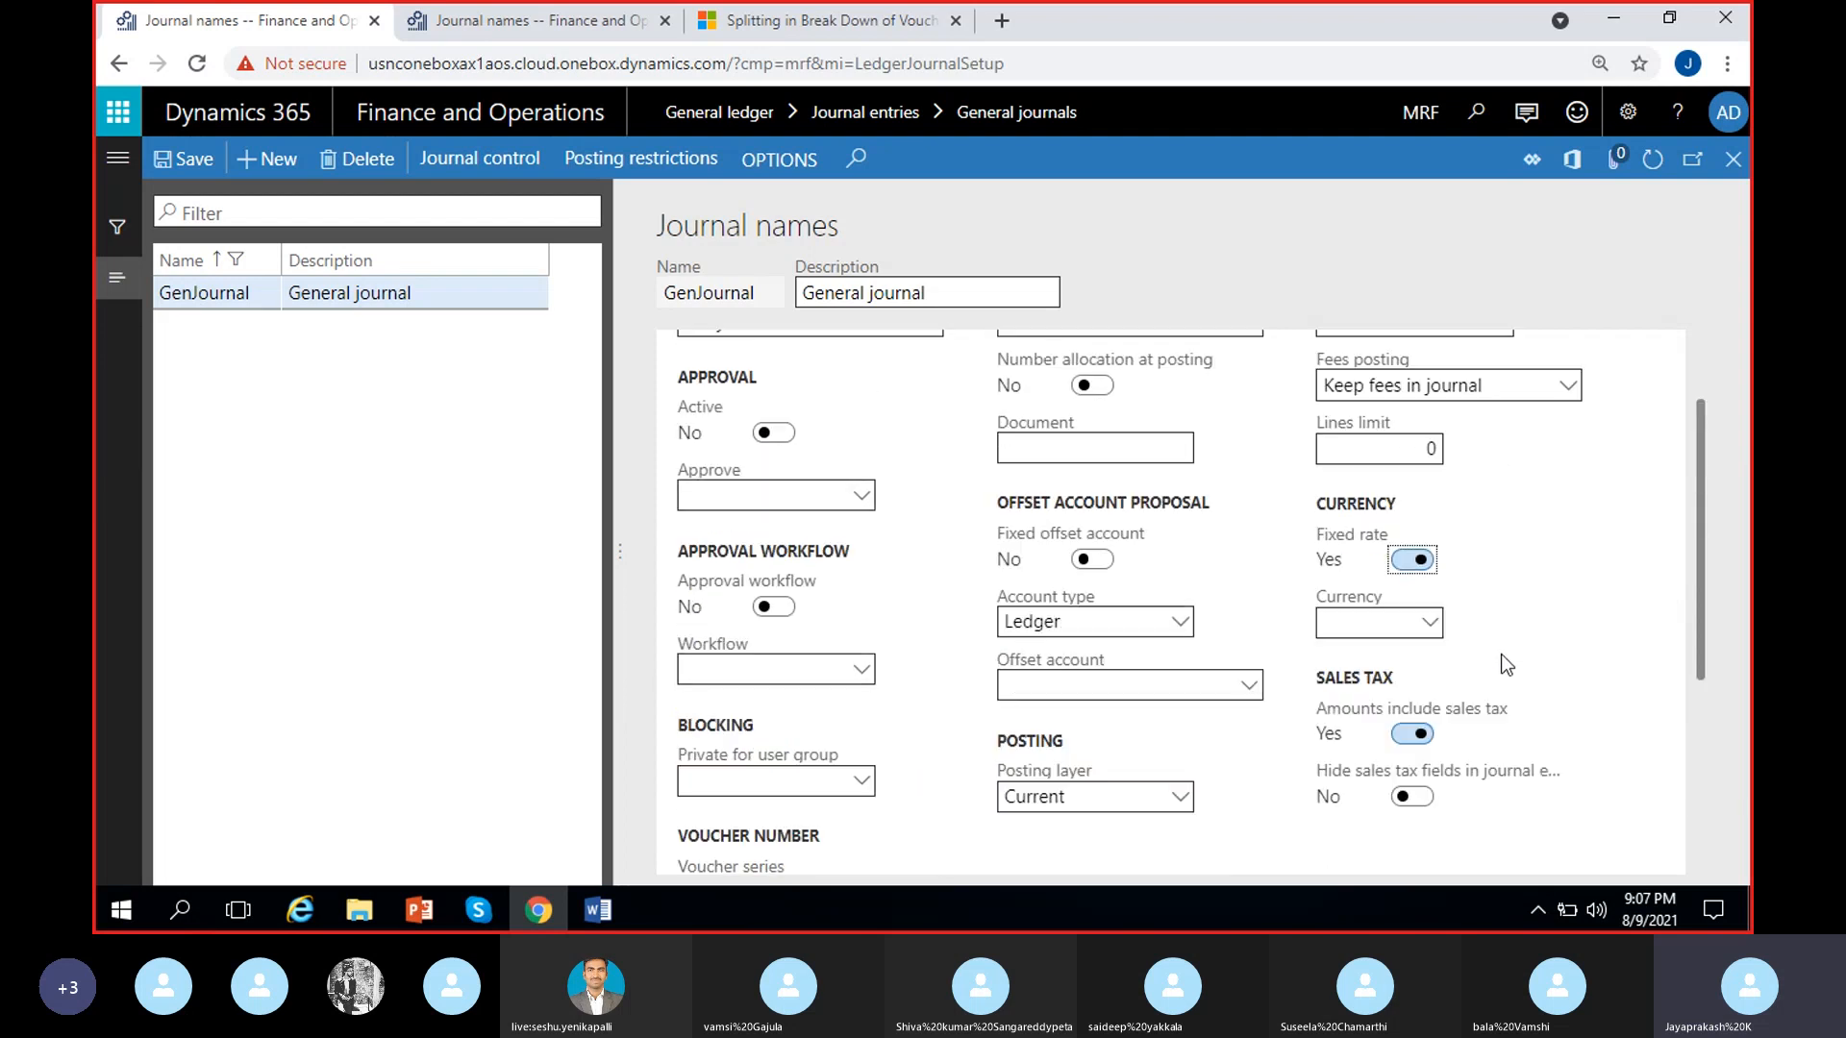
scroll(1501, 653, "up", 2)
left_click(1406, 567)
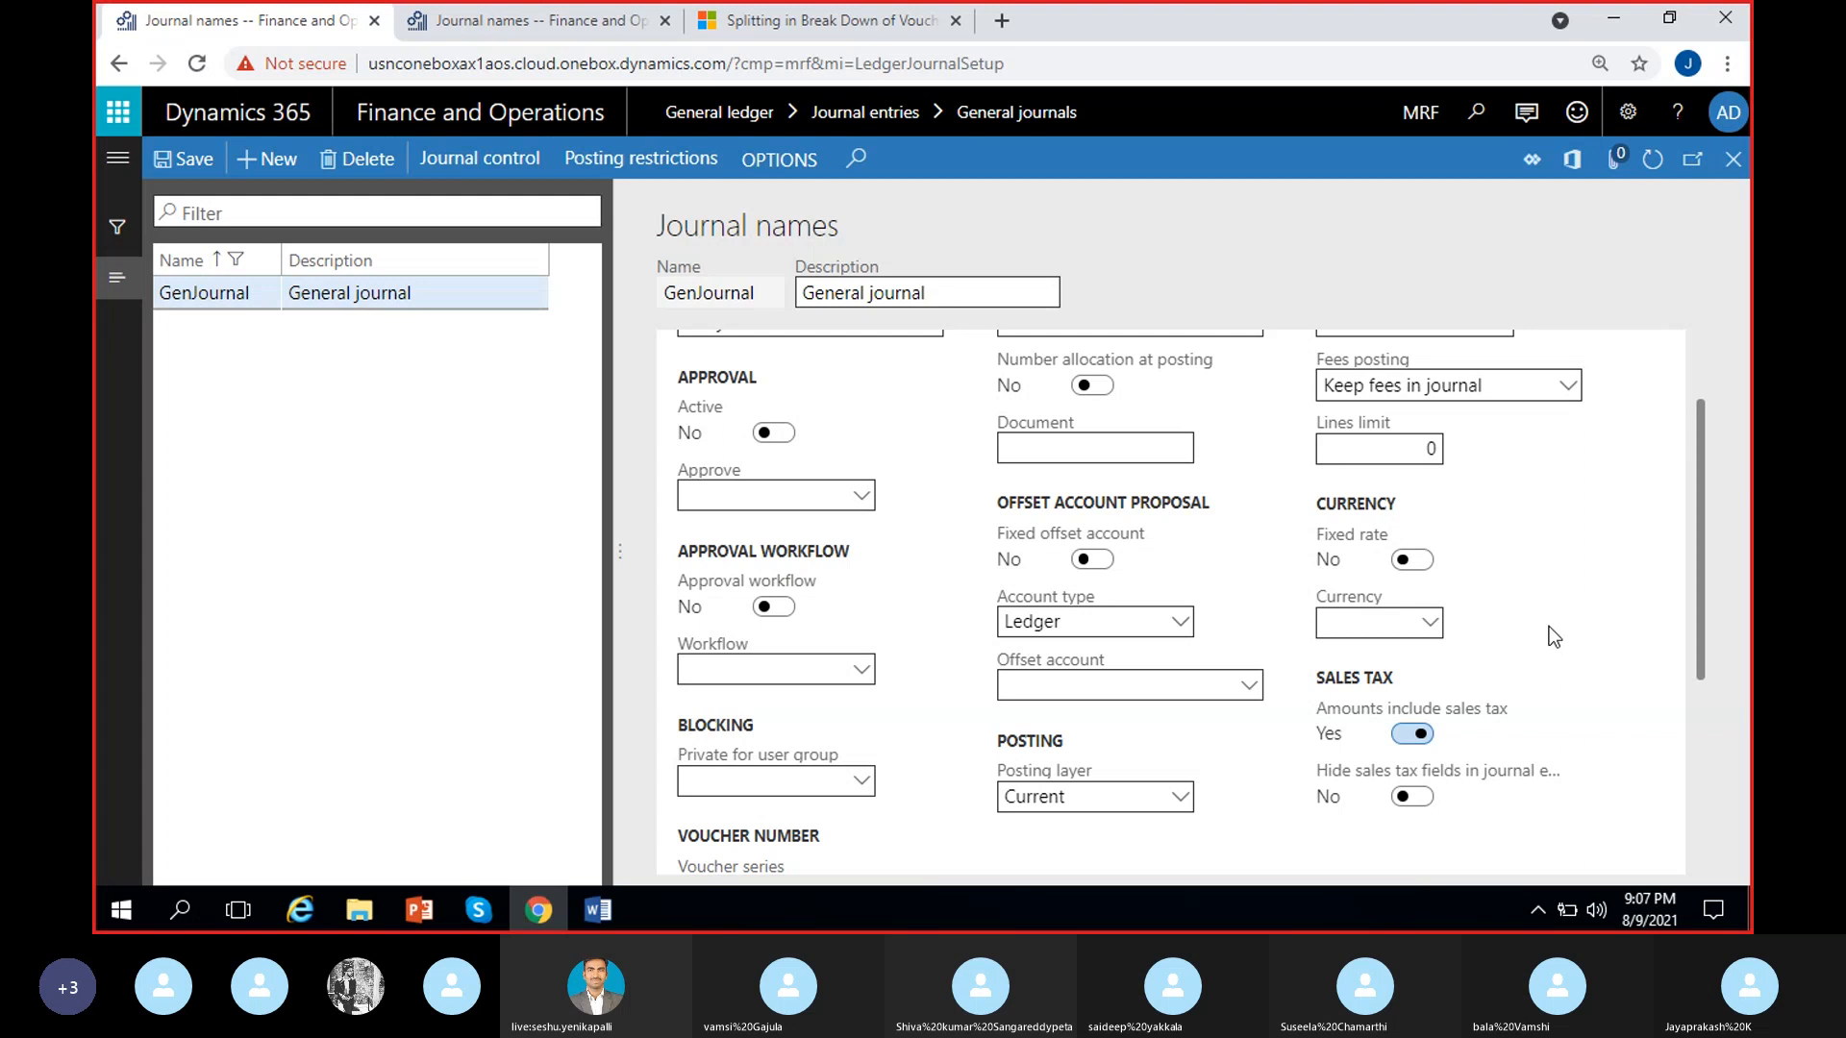
Turn off Amounts include sales tax, and try Hide sales tax fields in journal entry forms before setting it back to No
scroll(1552, 640, "down", 1)
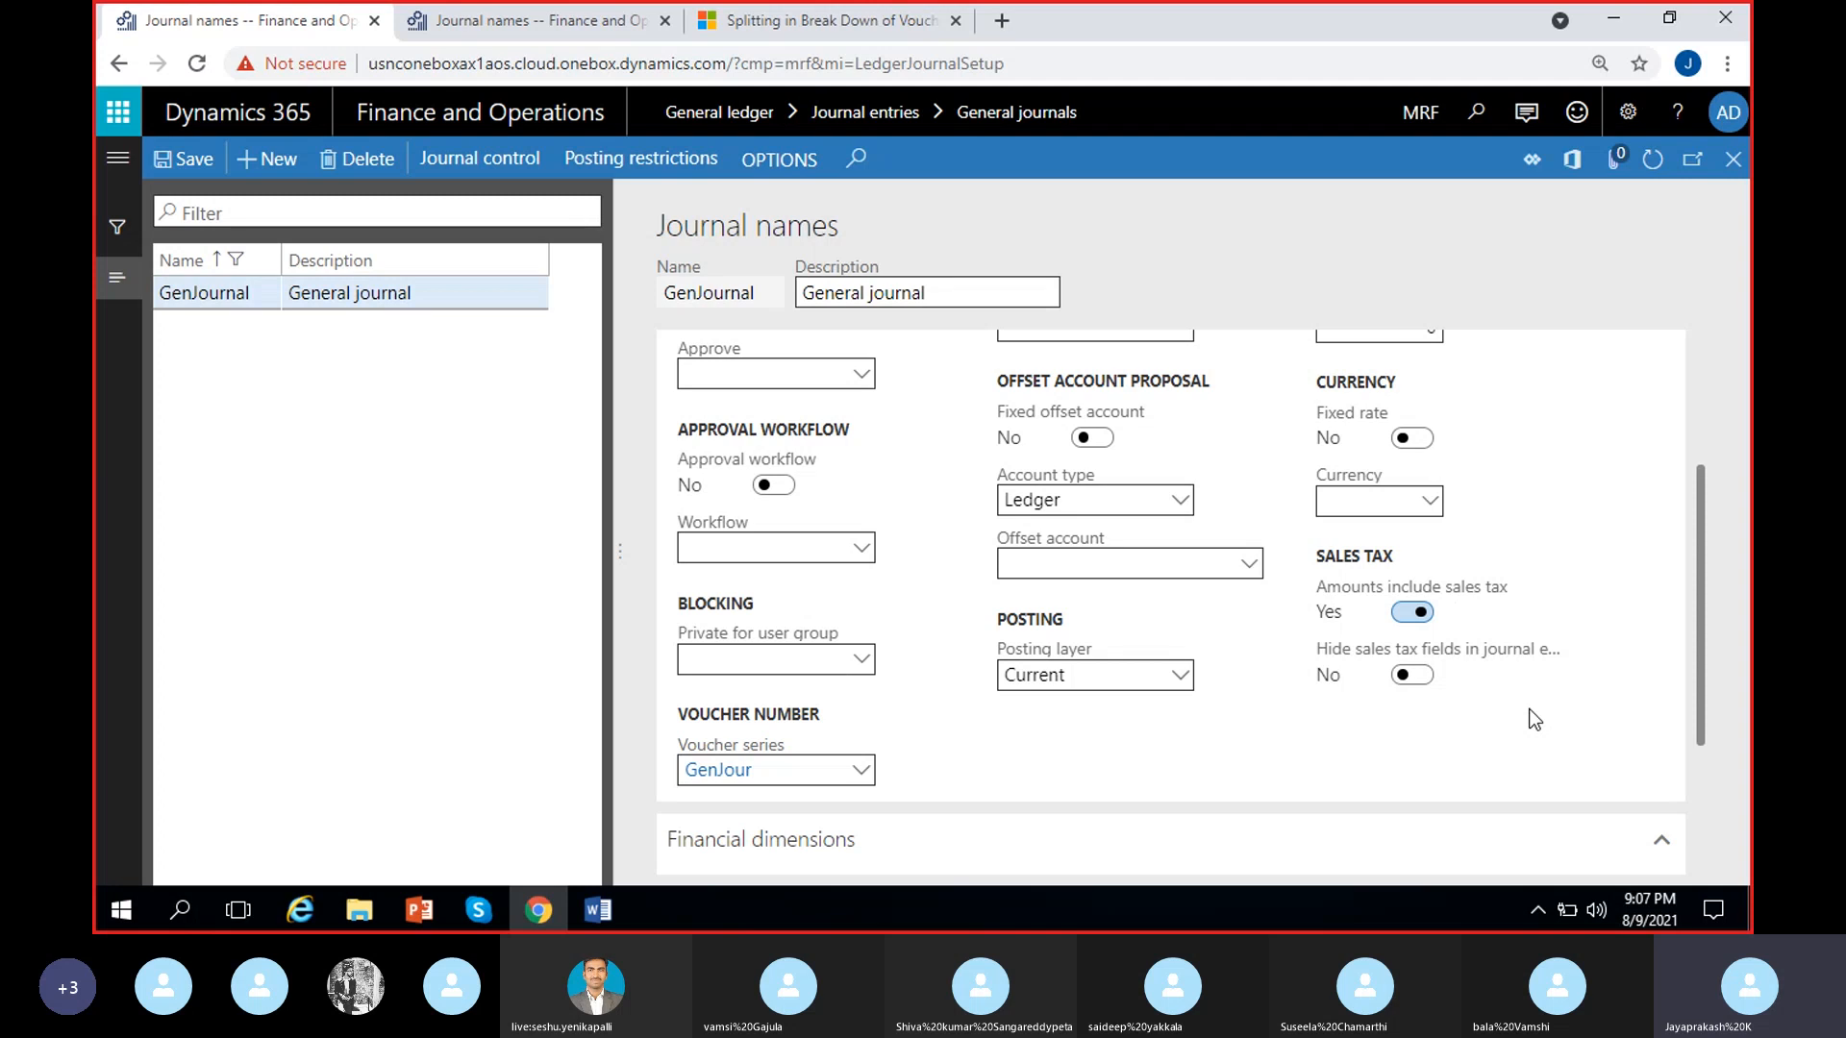
left_click(1415, 613)
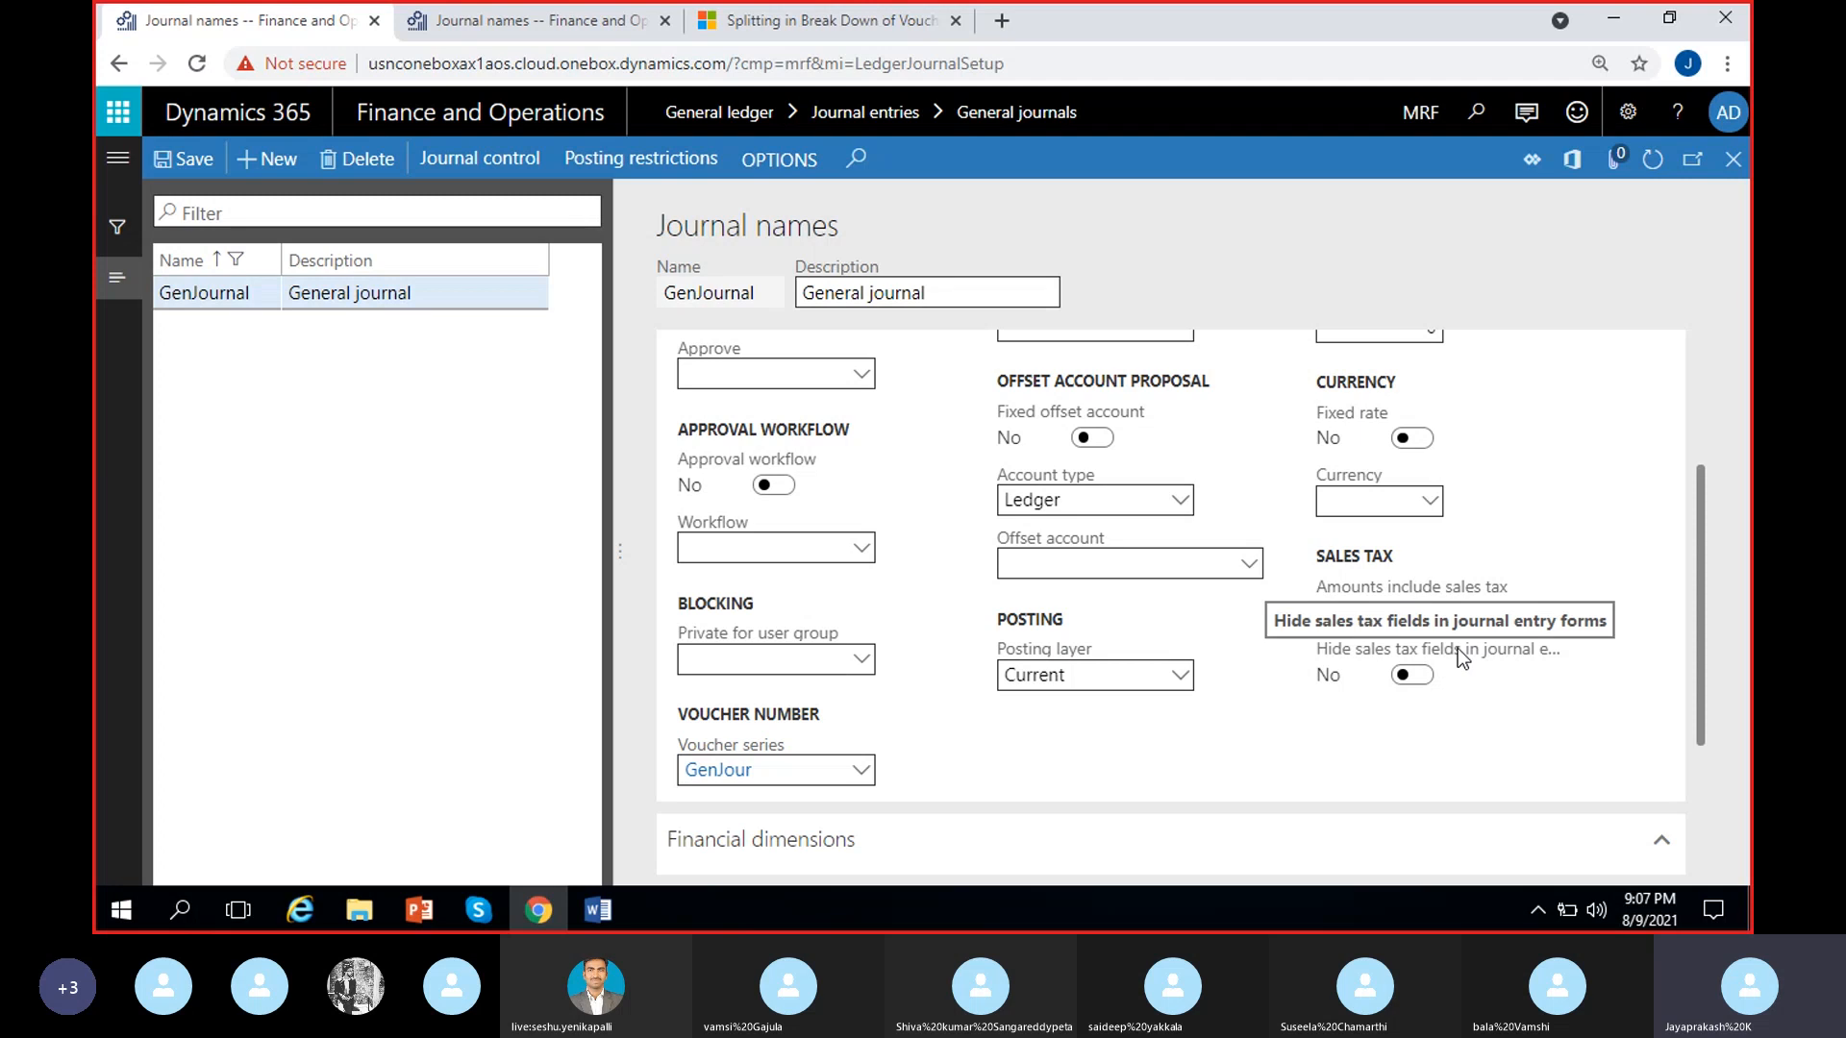
left_click(1411, 675)
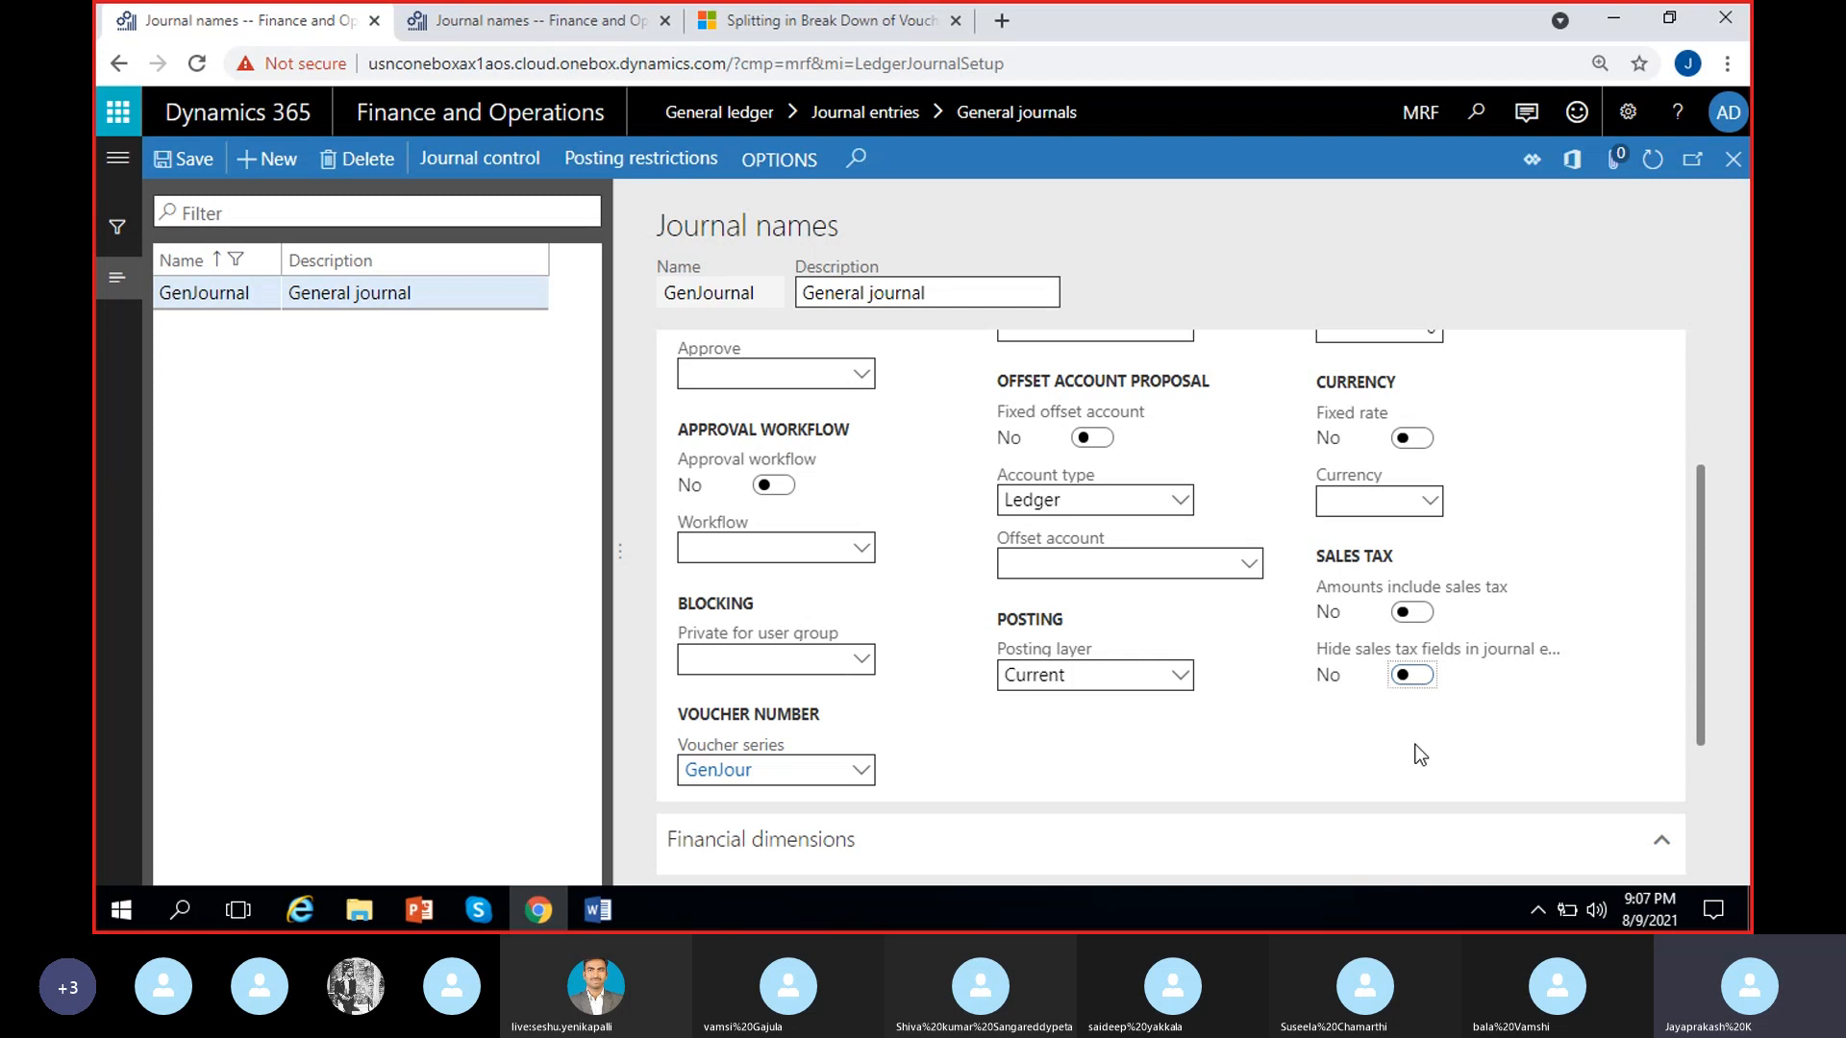
left_click(1409, 676)
left_click(1409, 676)
left_click(1411, 675)
Try department 200 (Finance) as GenJournal's default MRF_Department dimension, and clear it again
scroll(1399, 740, "down", 1)
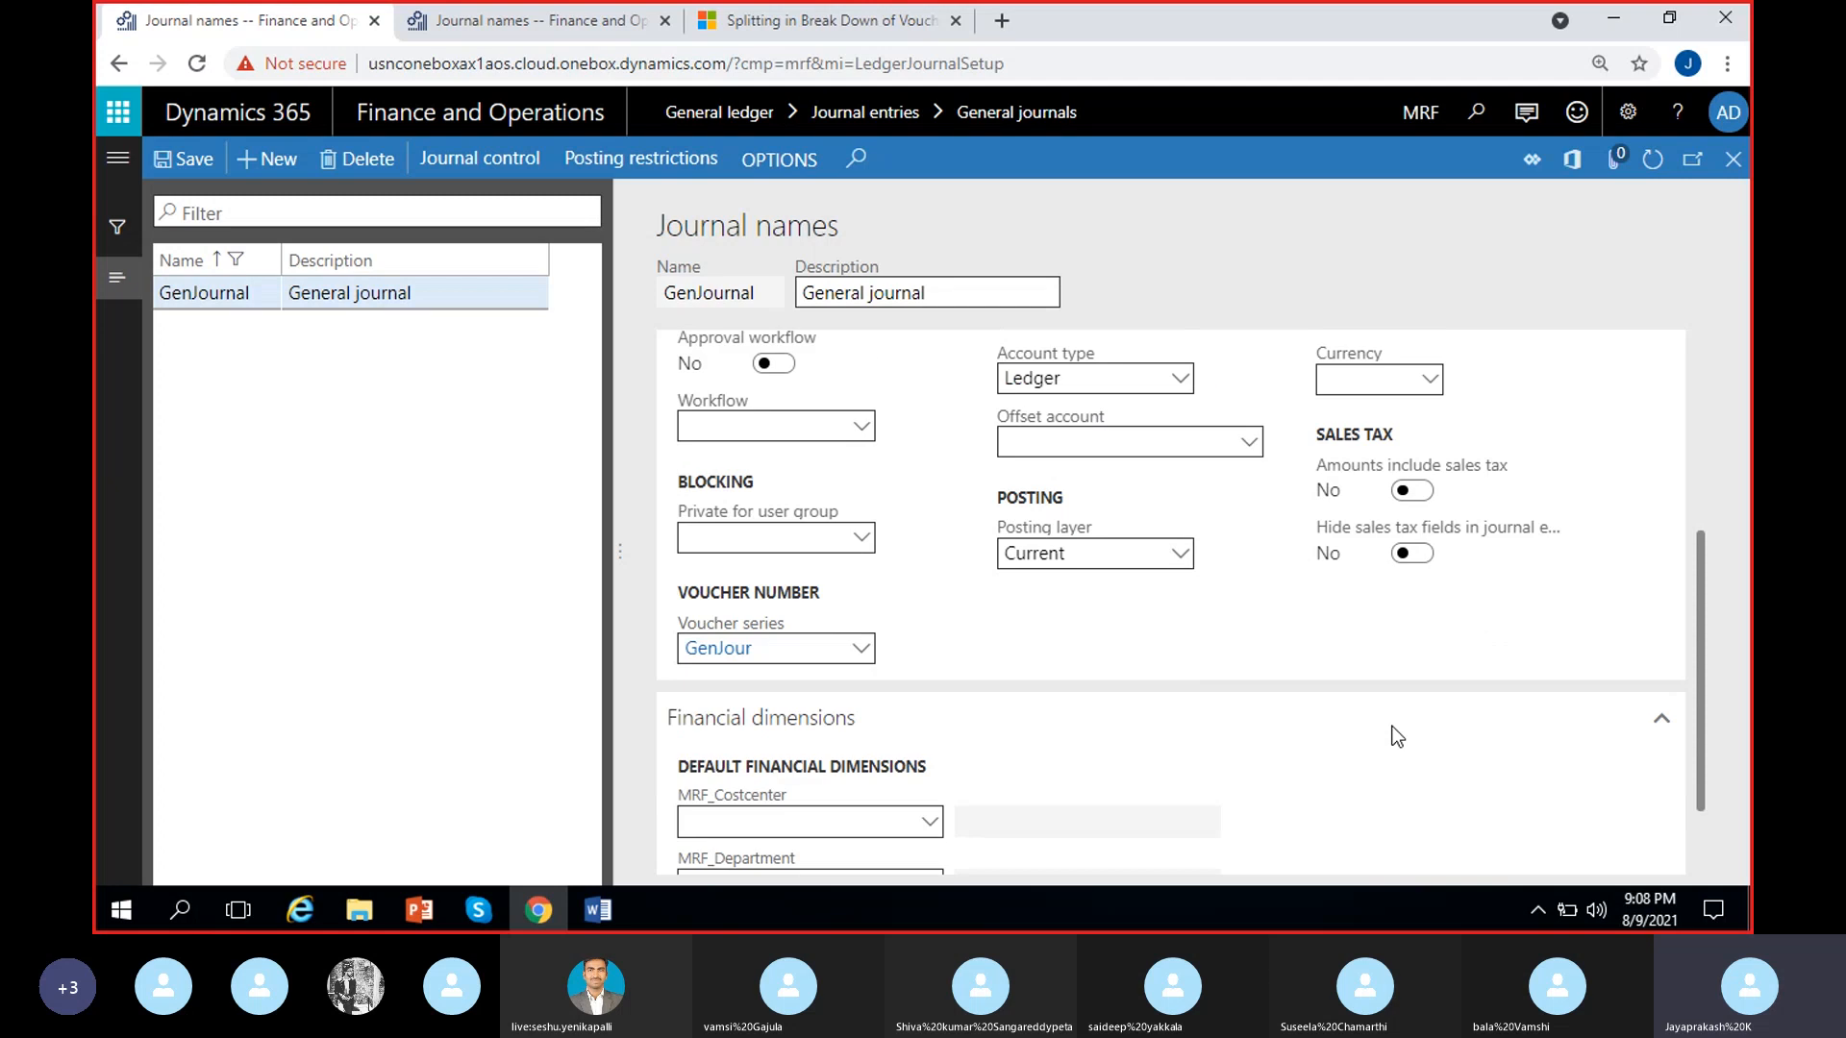
scroll(1473, 654, "down", 1)
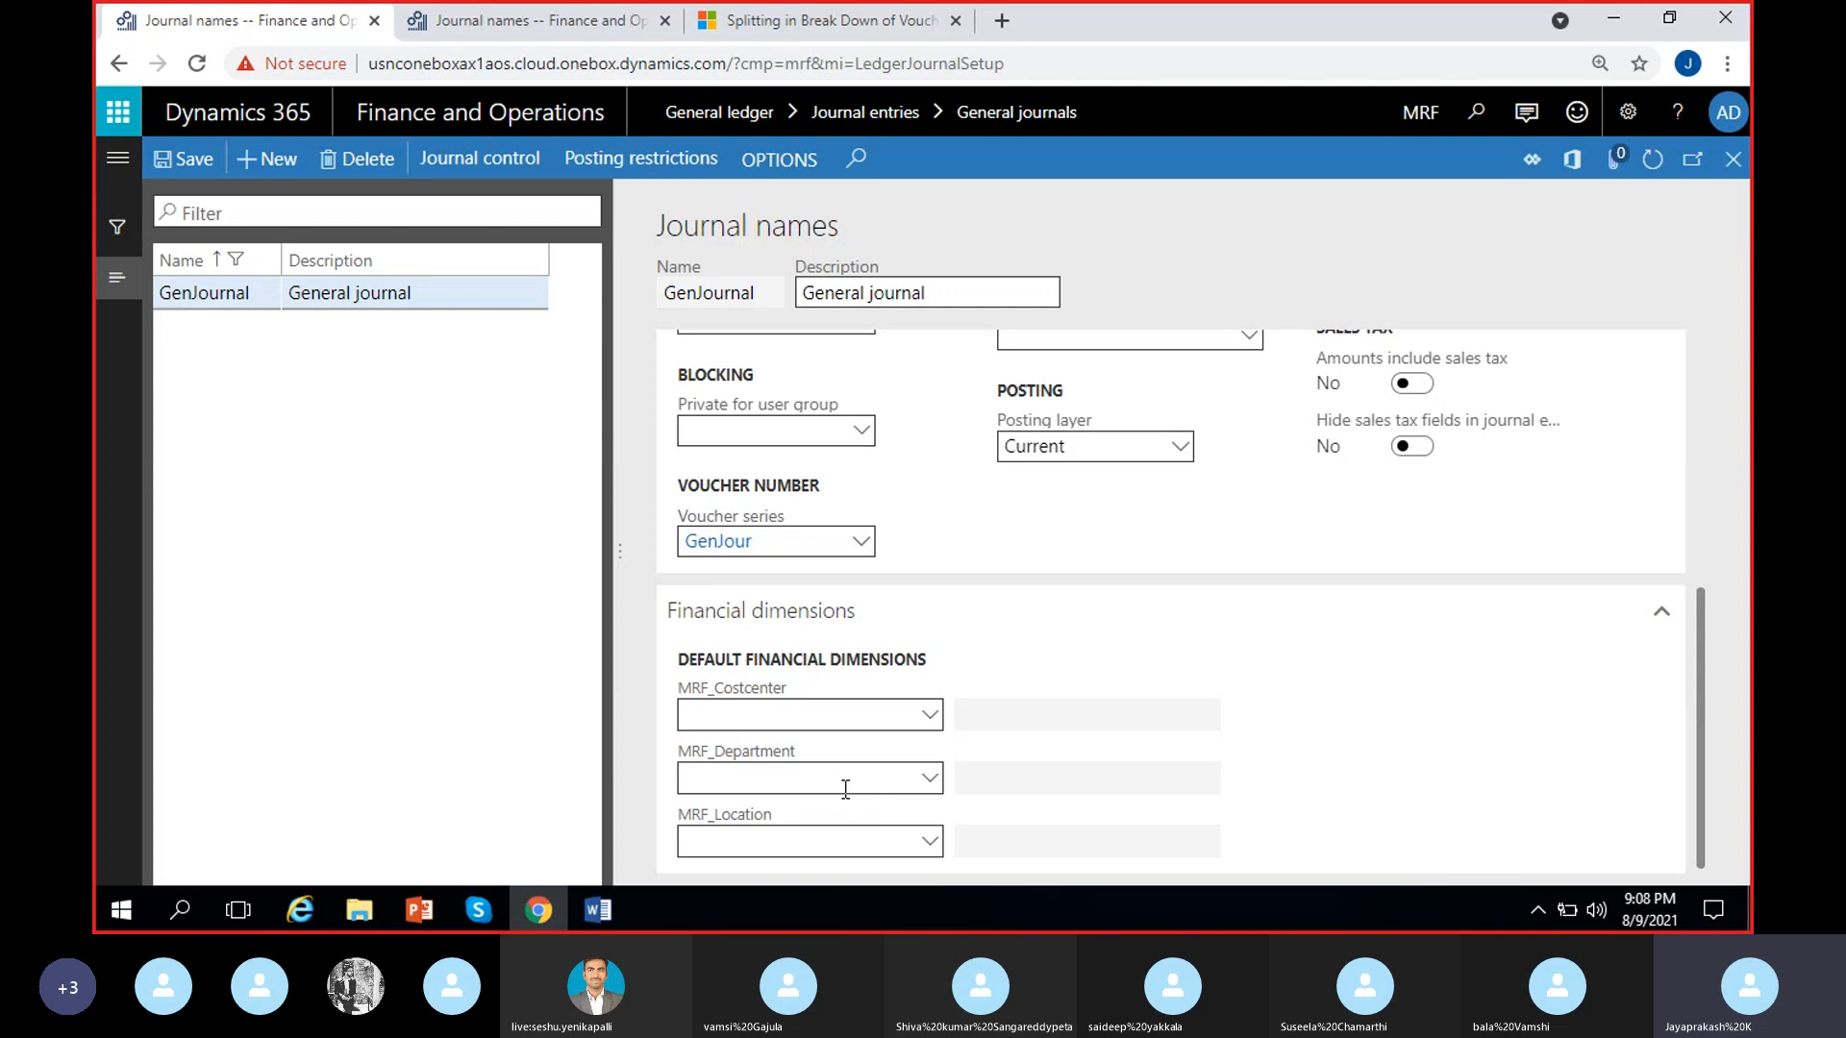
left_click(925, 786)
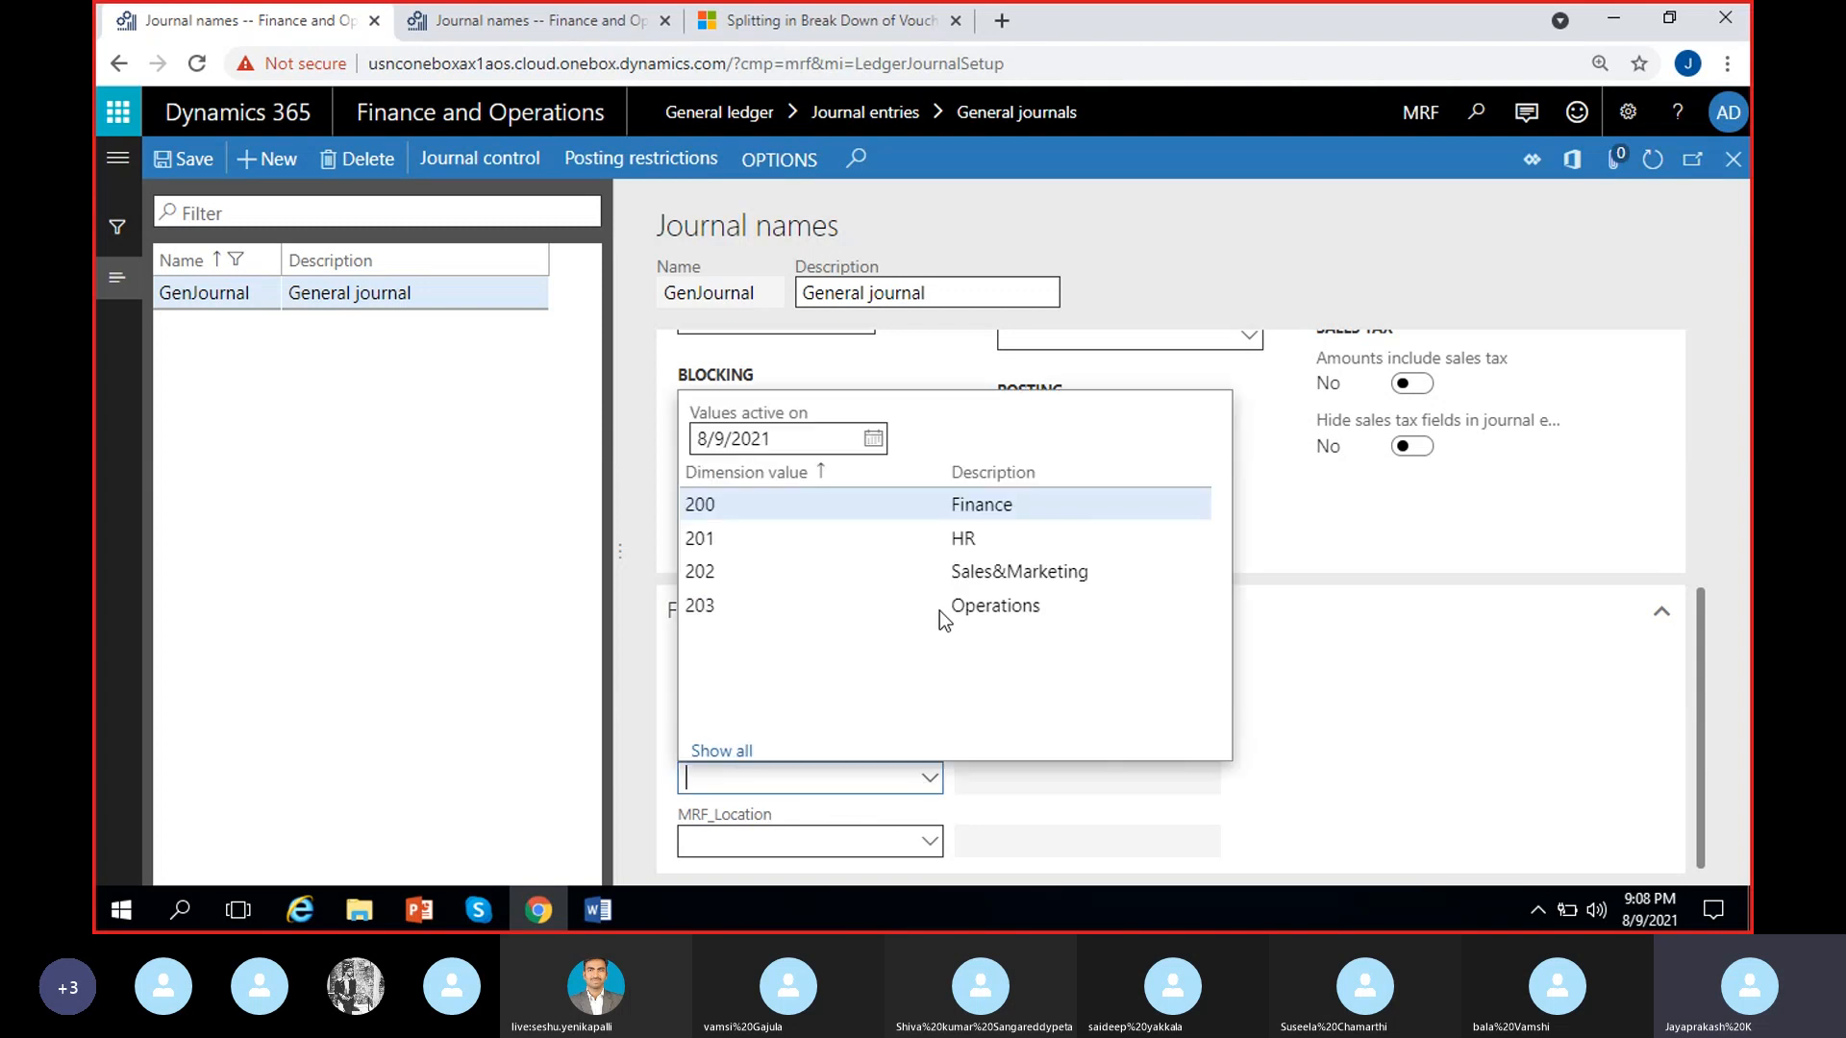
left_click(965, 507)
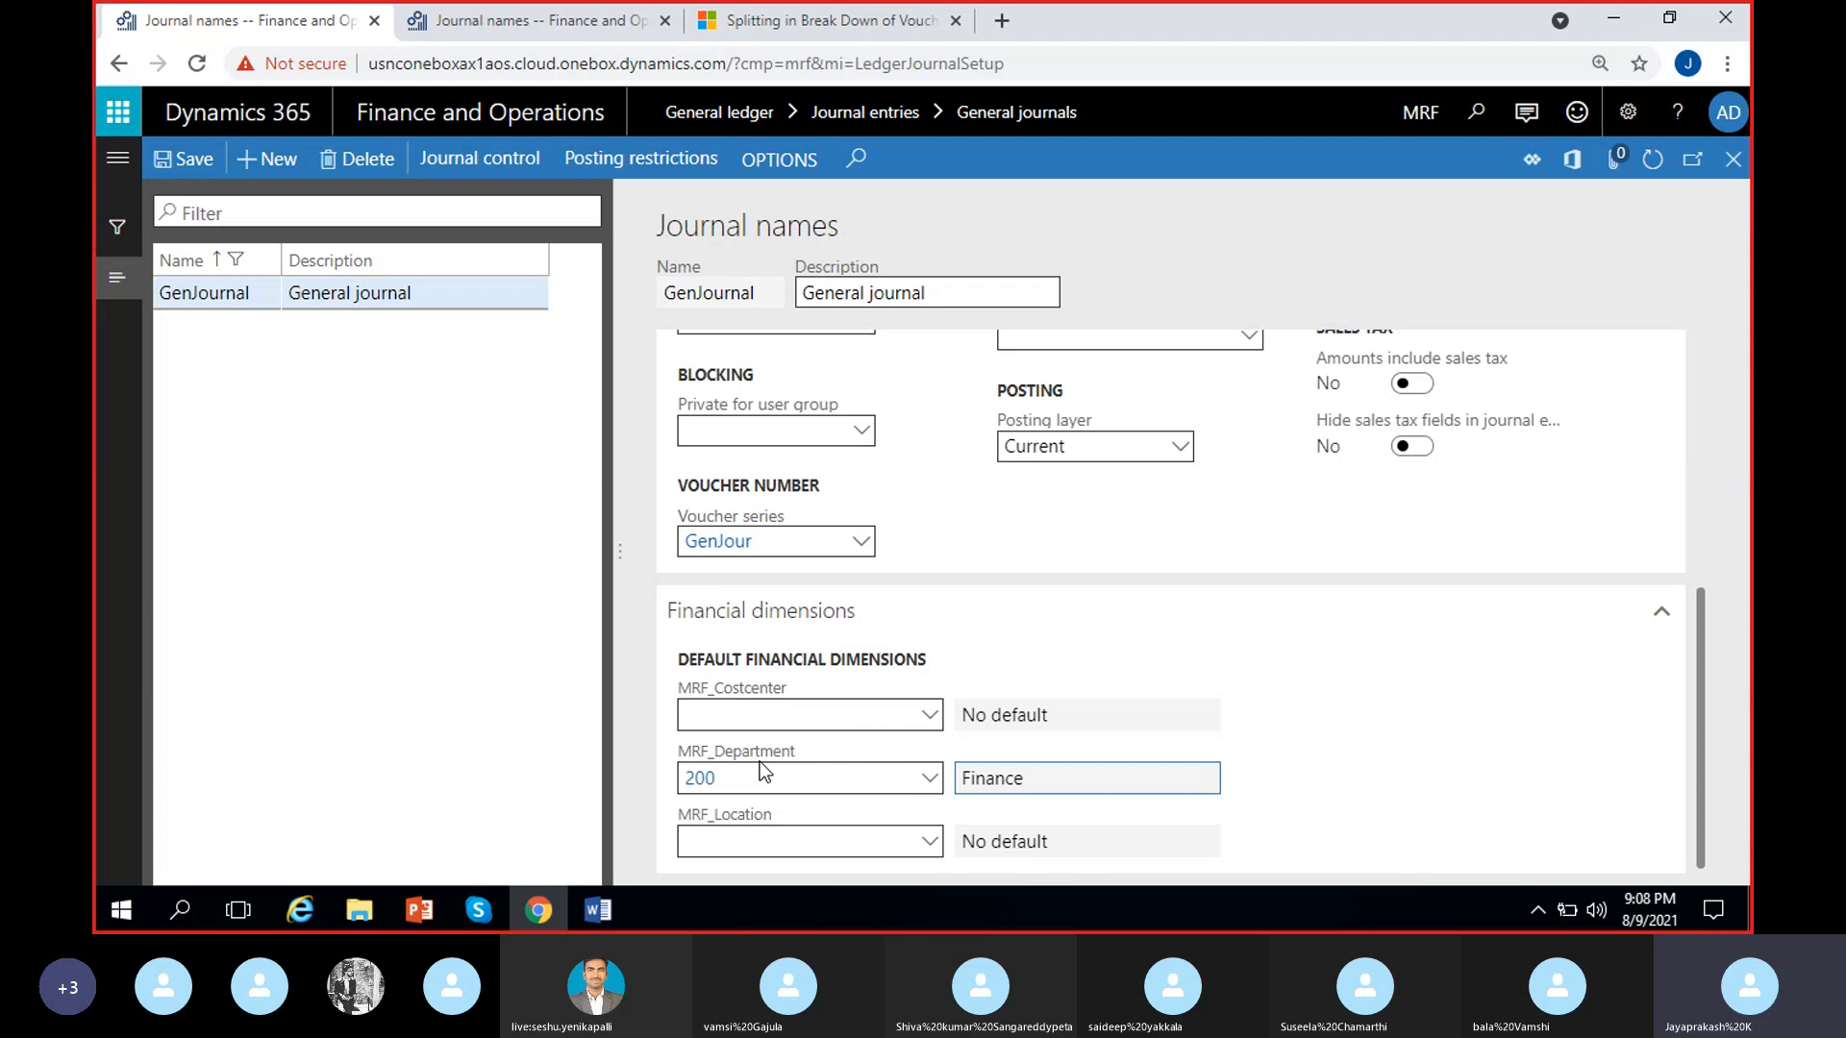
left_click(817, 777)
key("BackSpace")
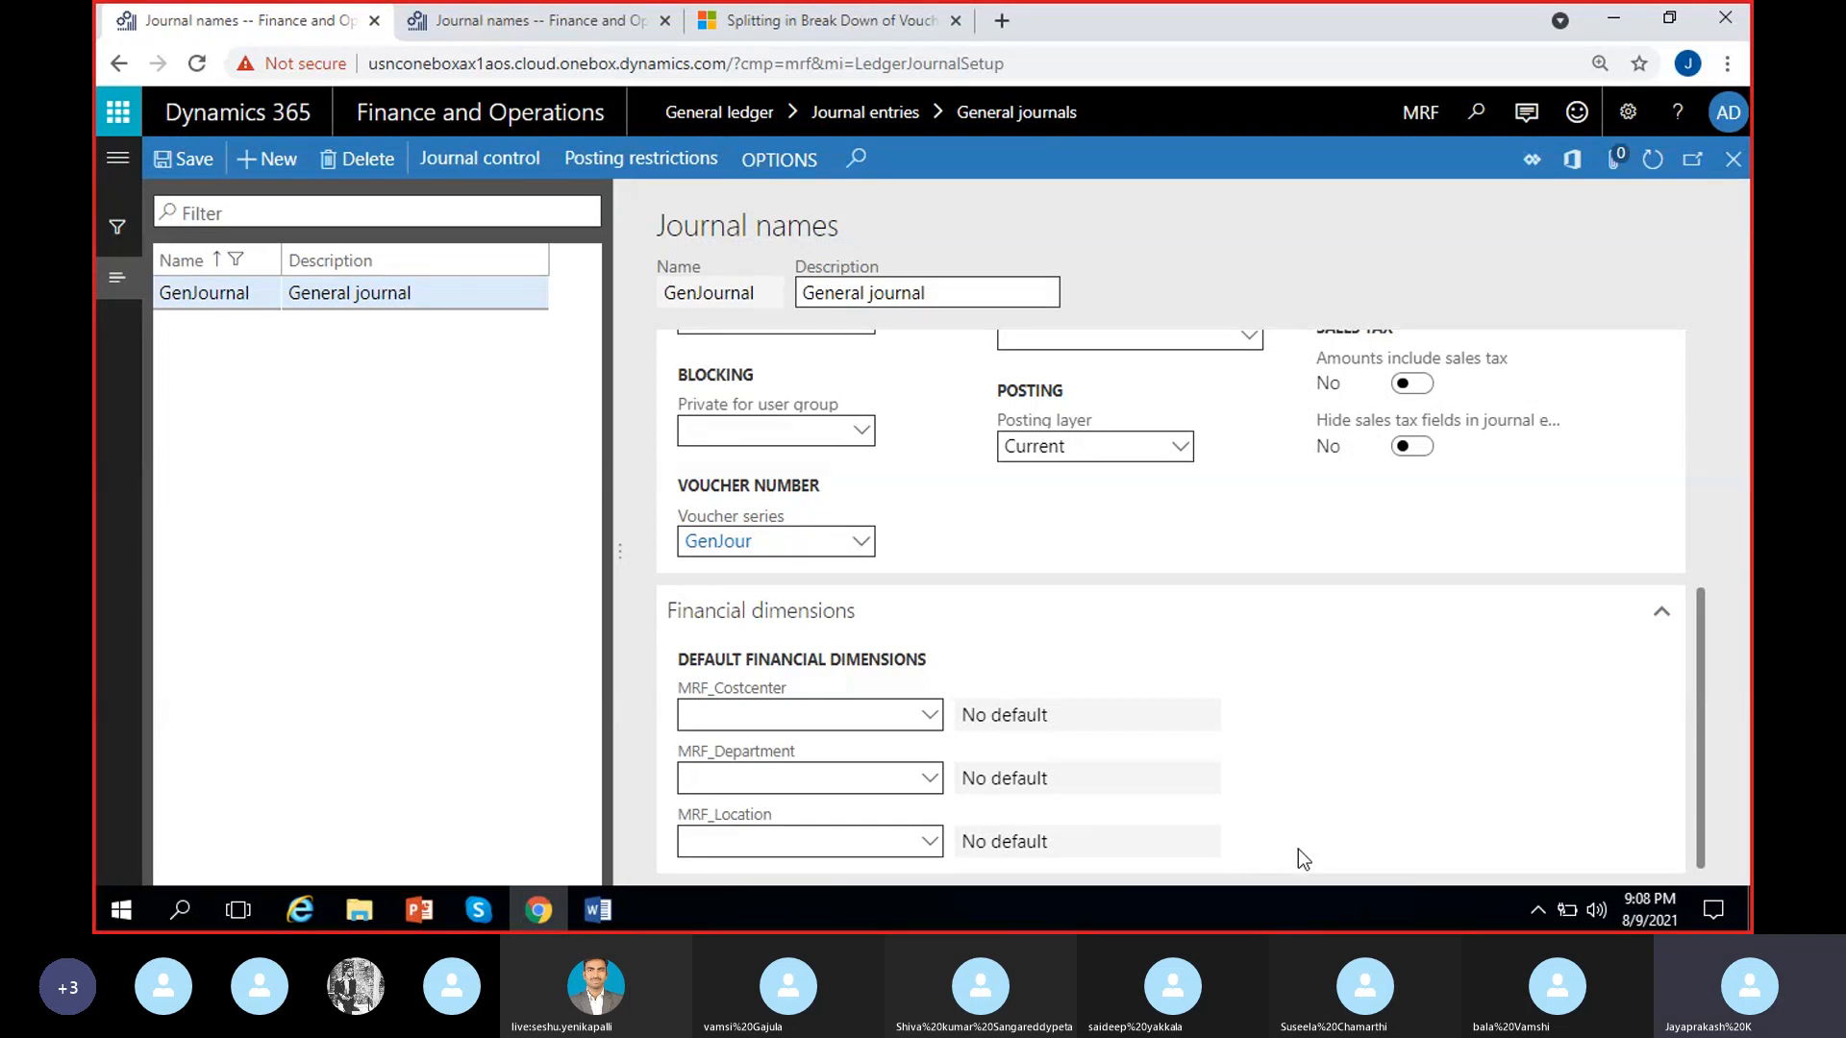
Review the journal topics in the Word course outline and return to the GenJournal settings
scroll(1298, 850, "up", 5)
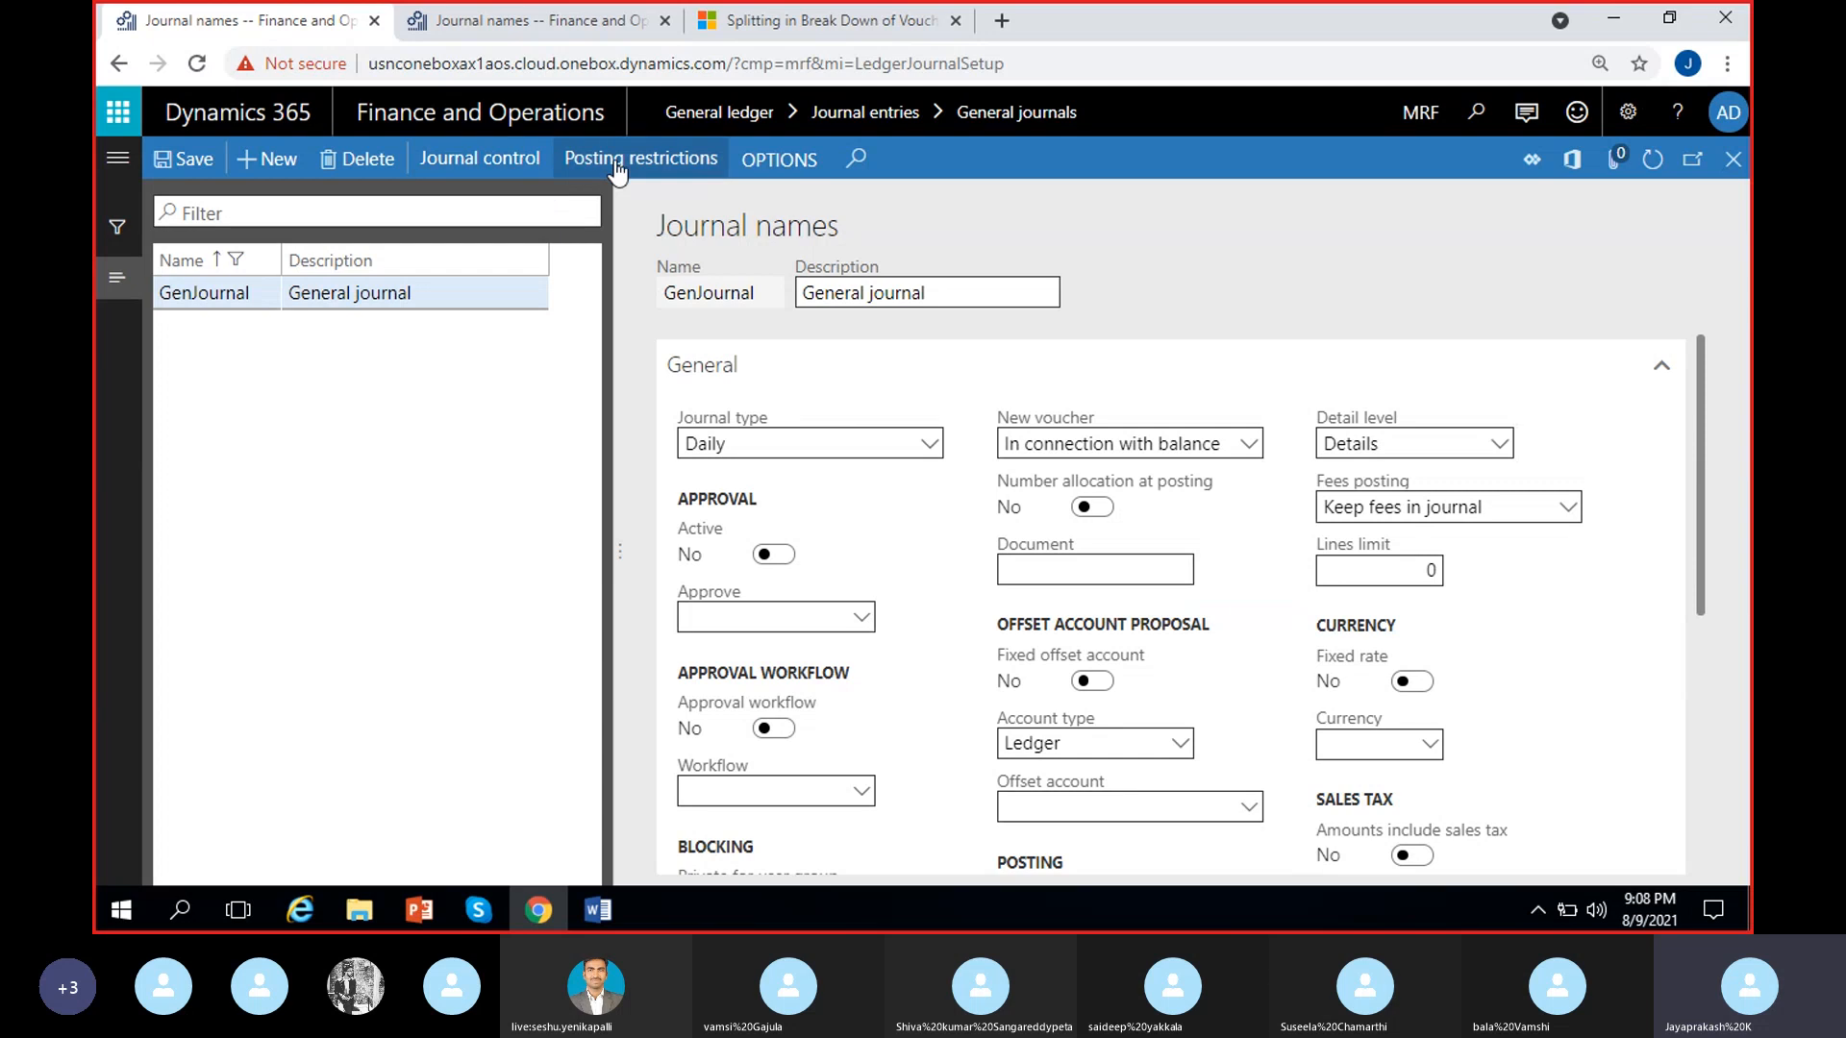
left_click(596, 913)
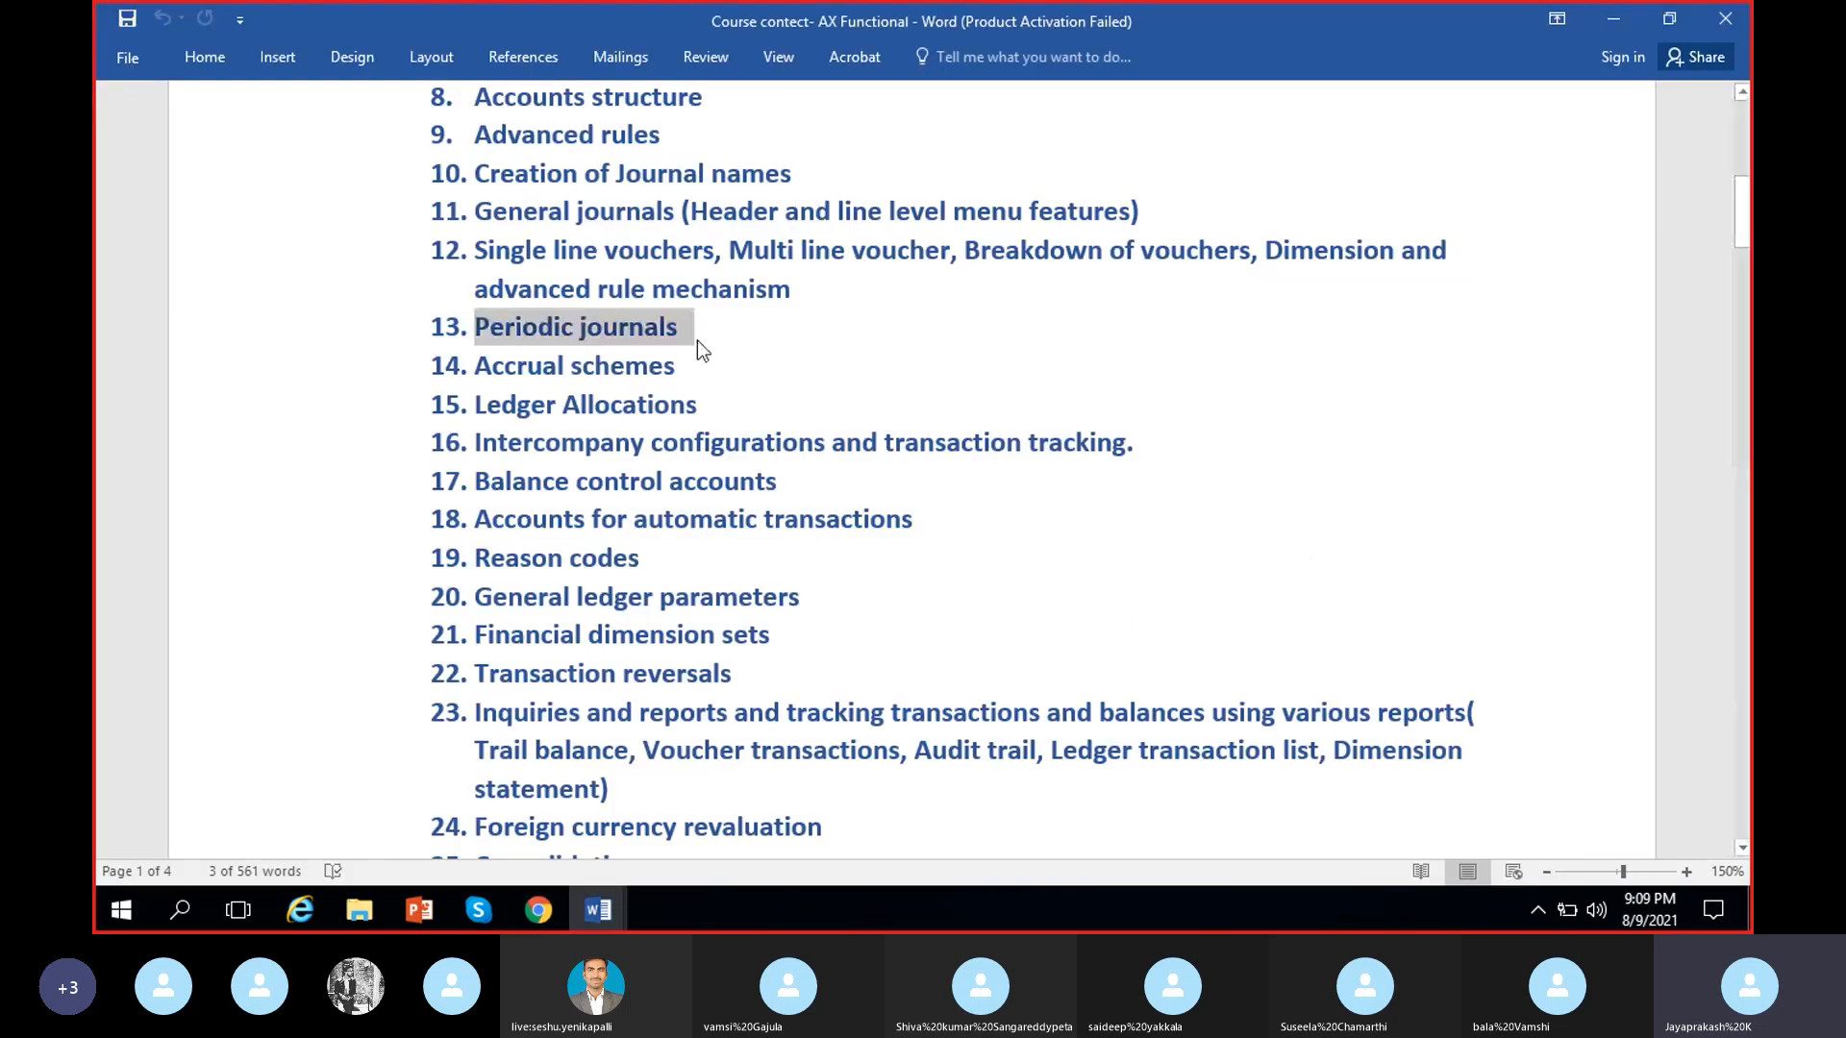
left_click(700, 328)
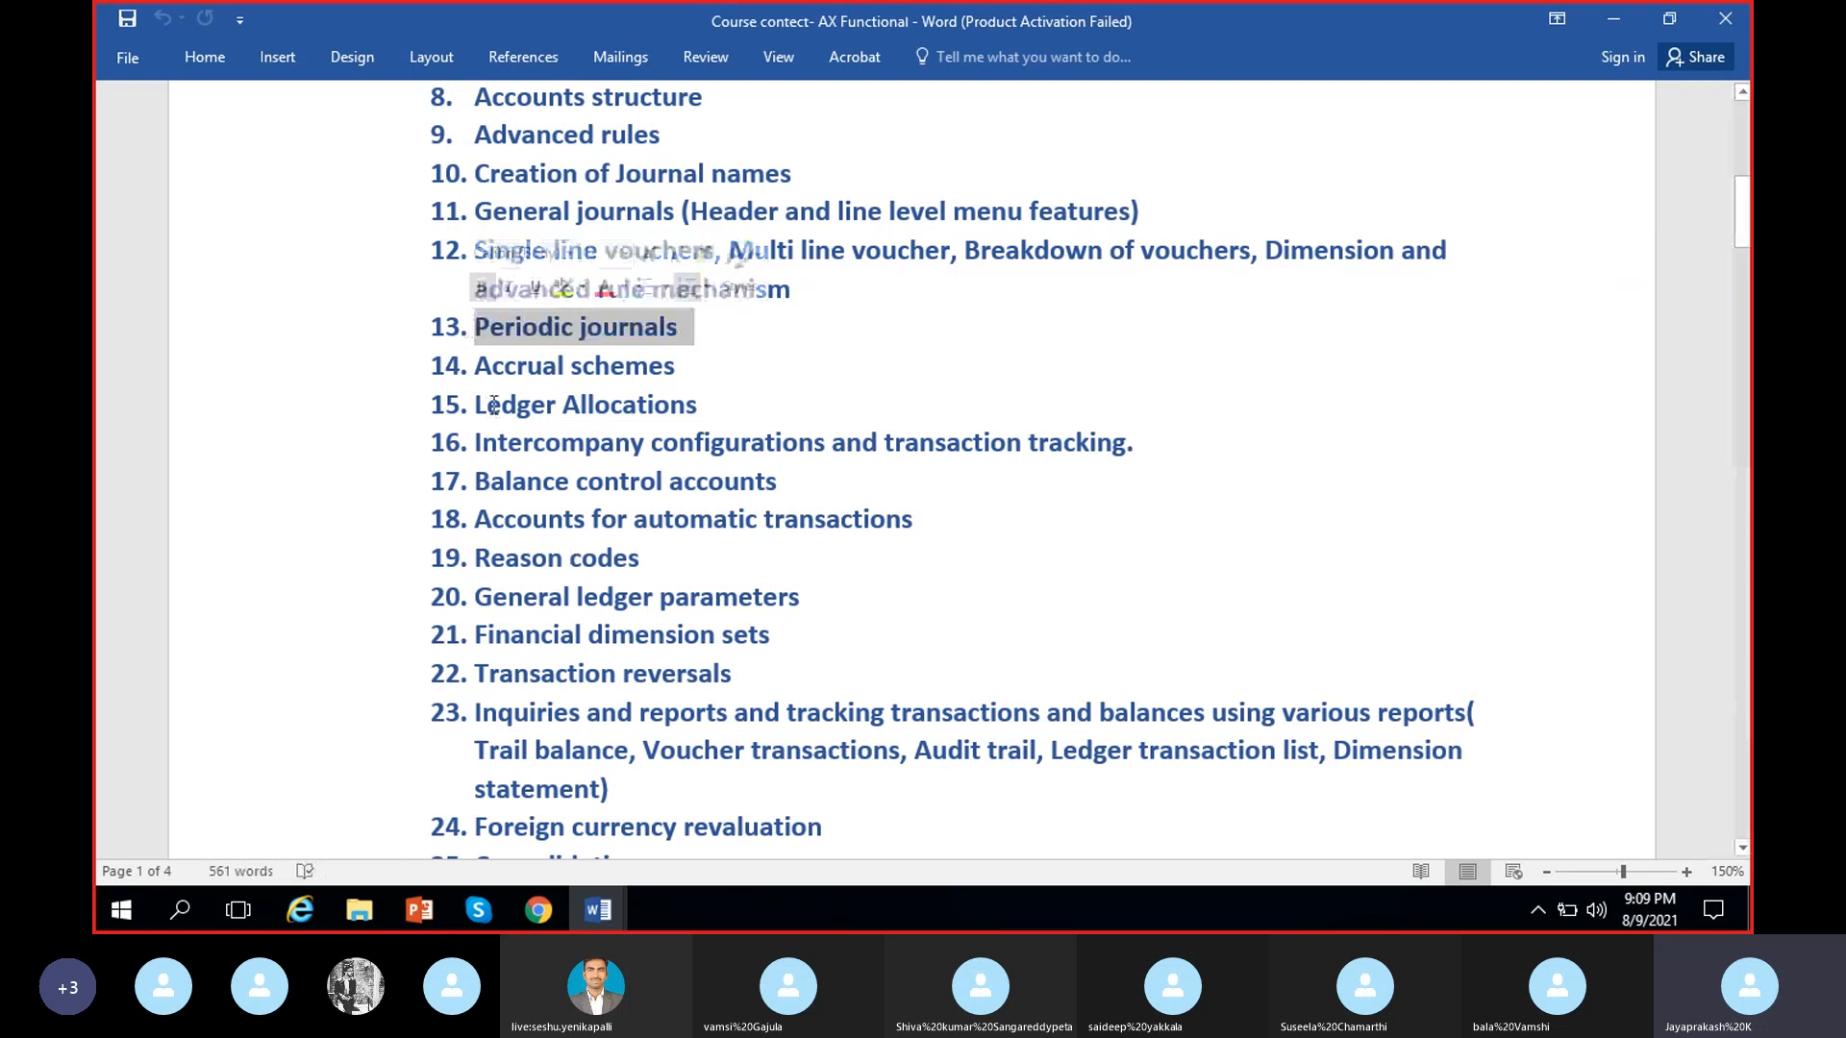
left_click(673, 351)
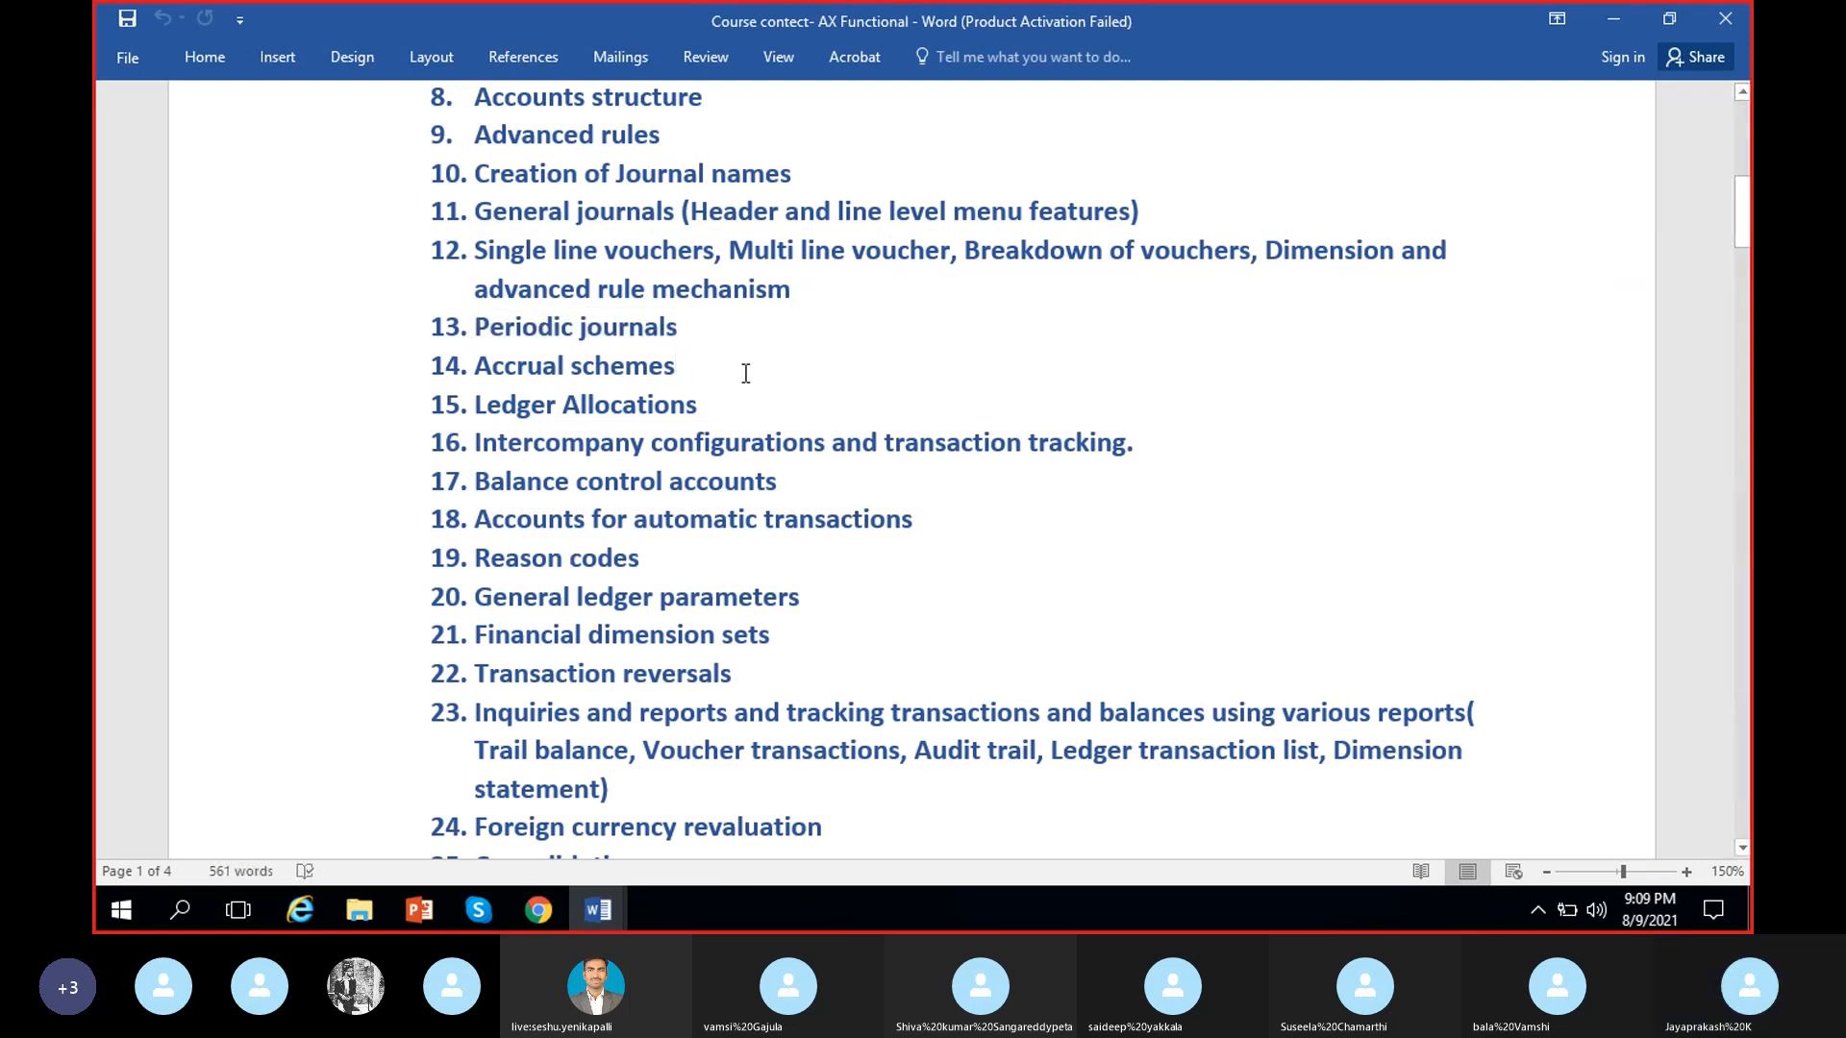
left_click(1600, 21)
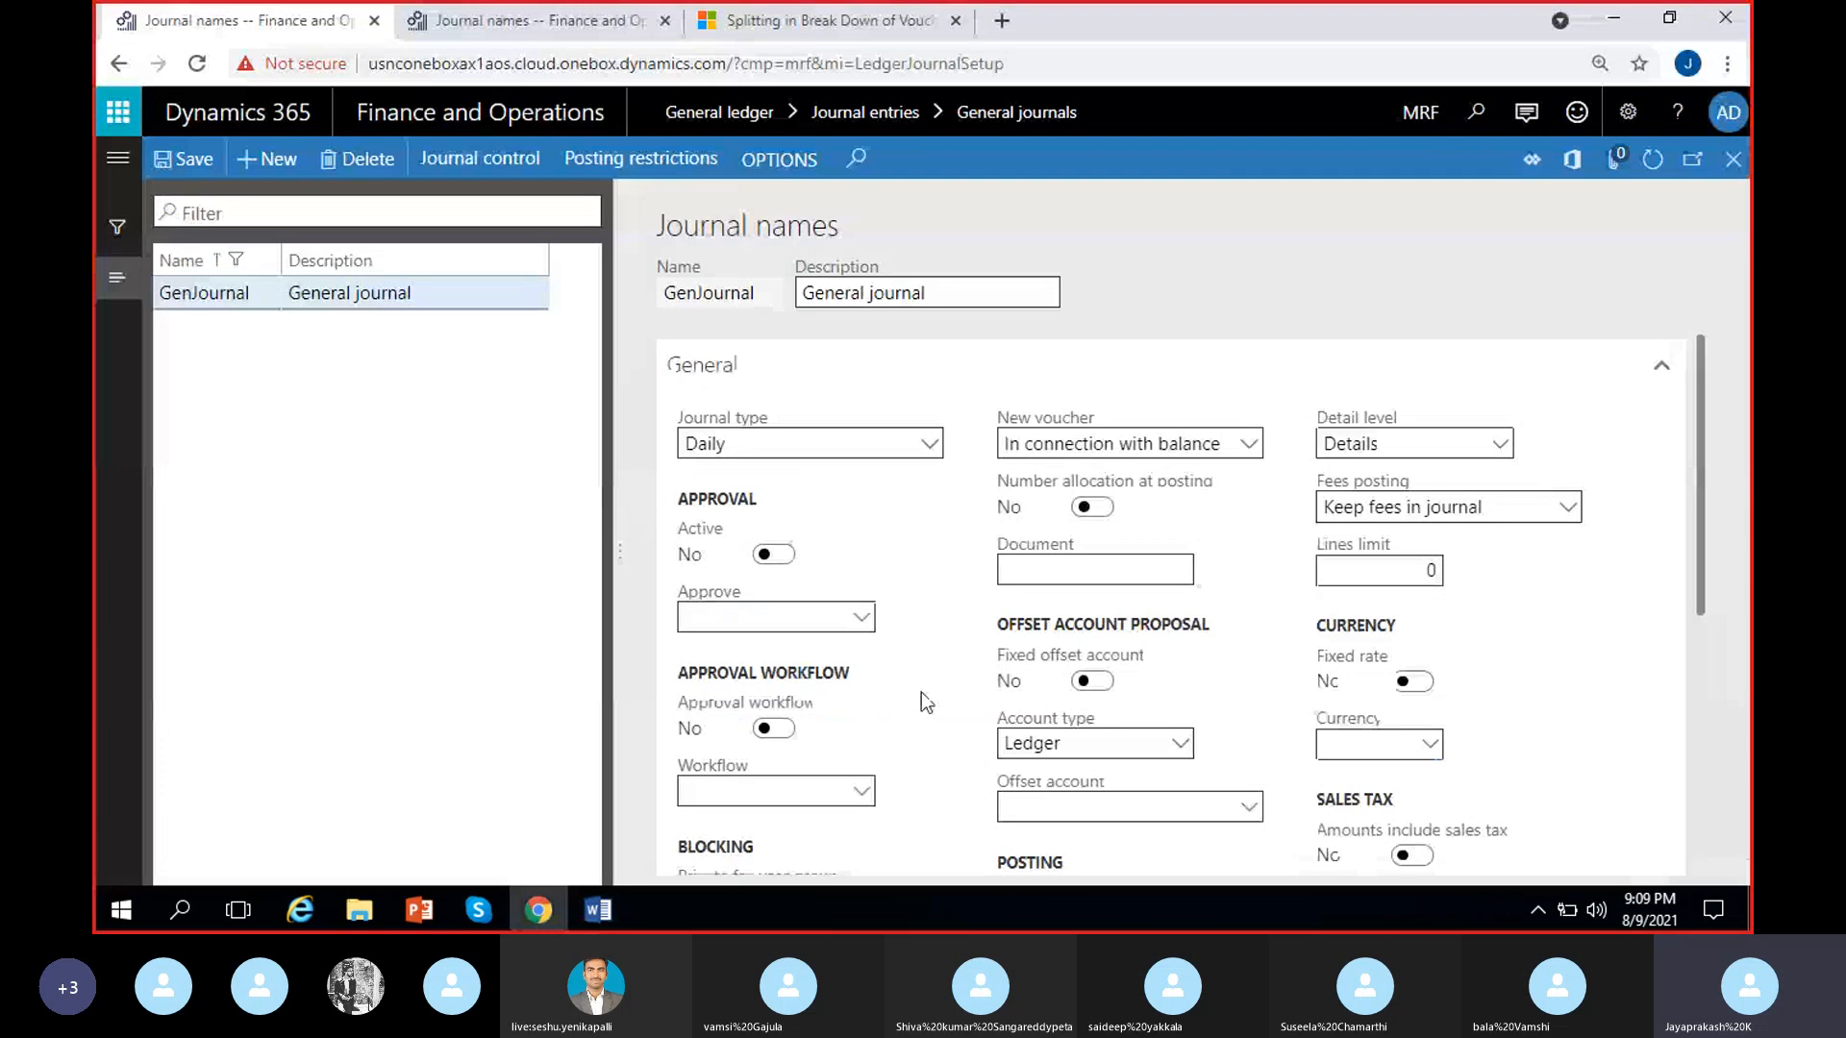
Review GenJournal's settings once more, from journal type and approval through sales tax and default financial dimensions
scroll(1154, 644, "down", 4)
scroll(1144, 642, "up", 2)
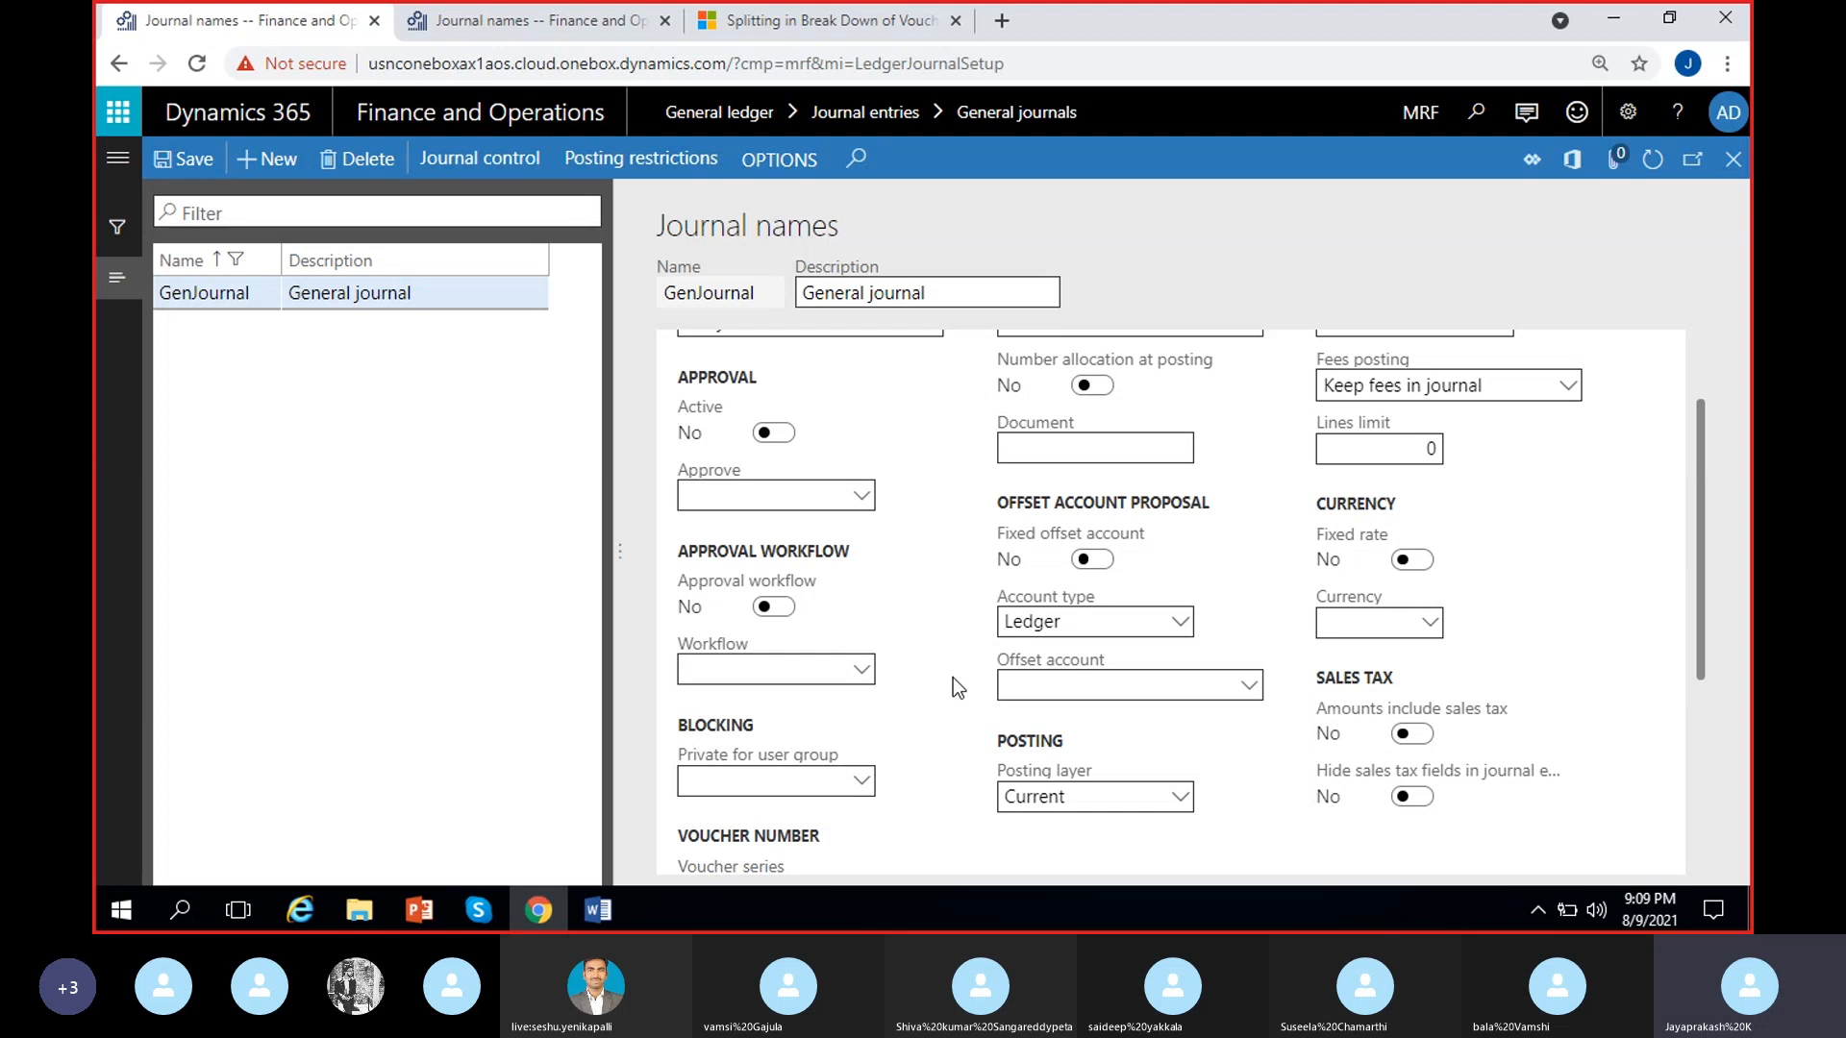
scroll(953, 677, "up", 2)
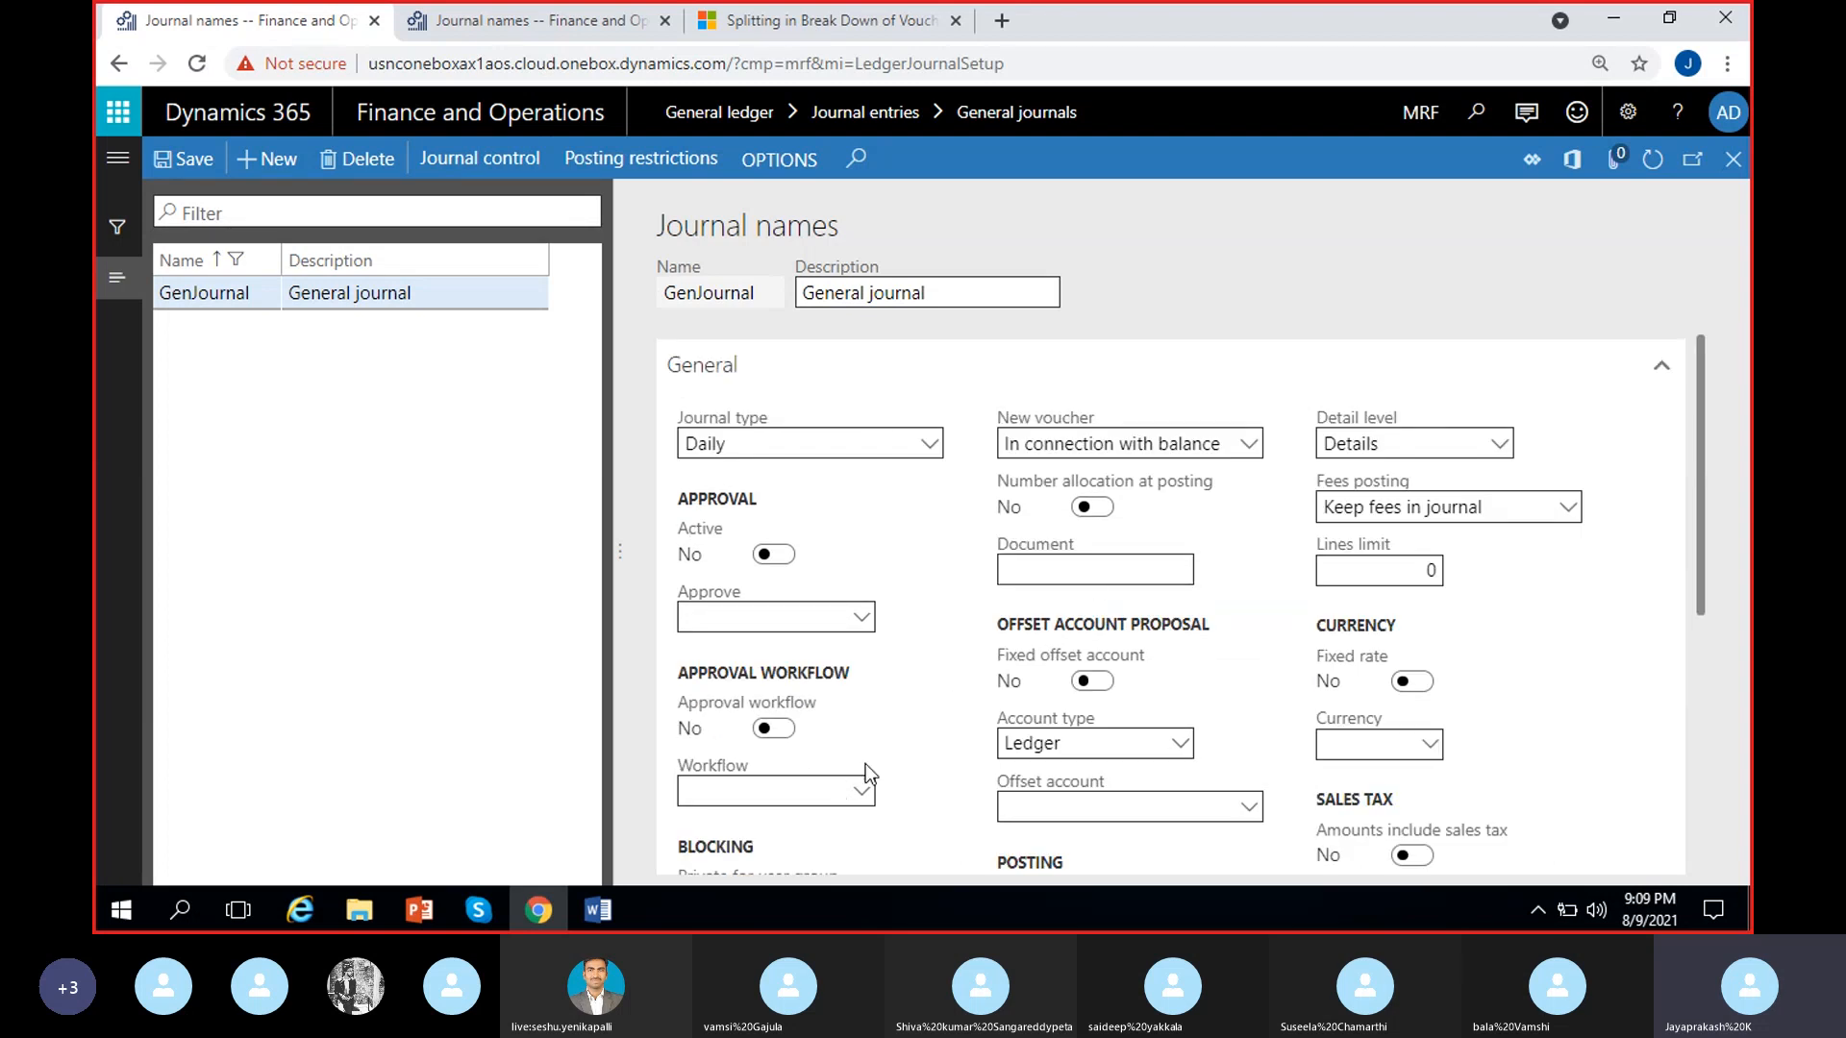
scroll(961, 707, "down", 3)
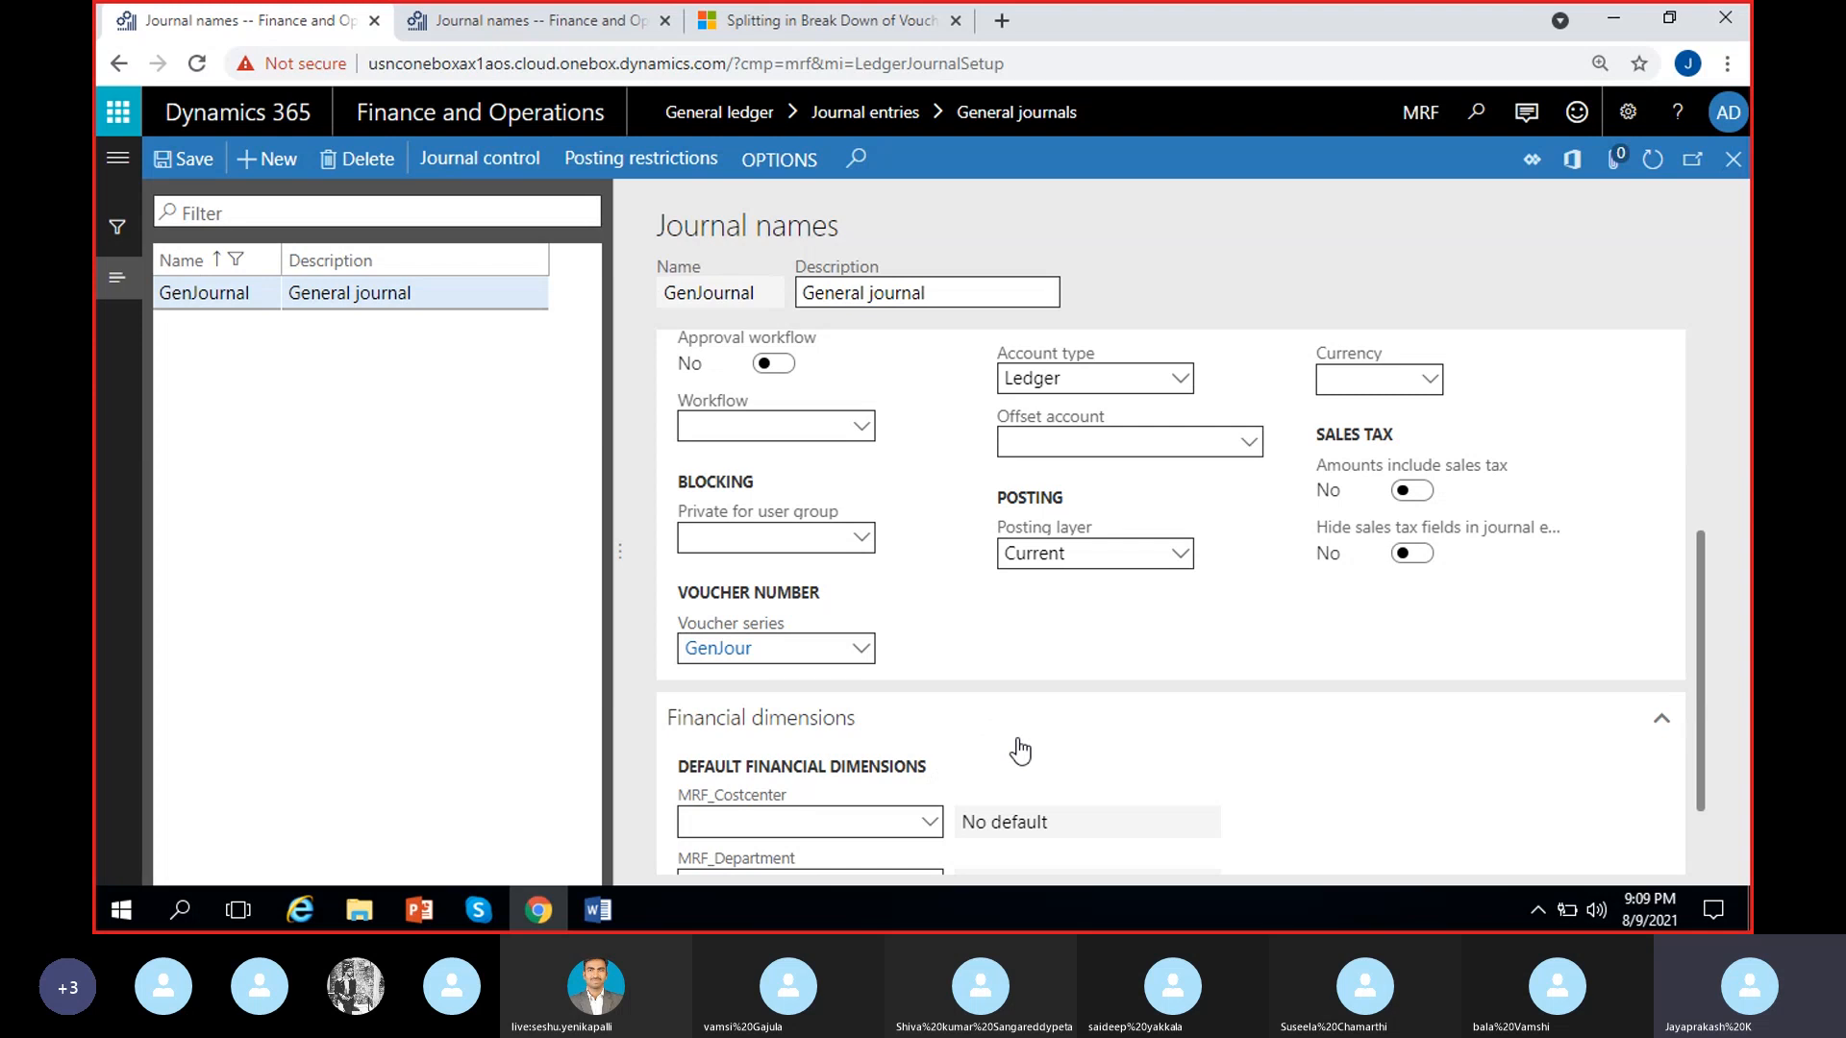
scroll(1021, 749, "up", 5)
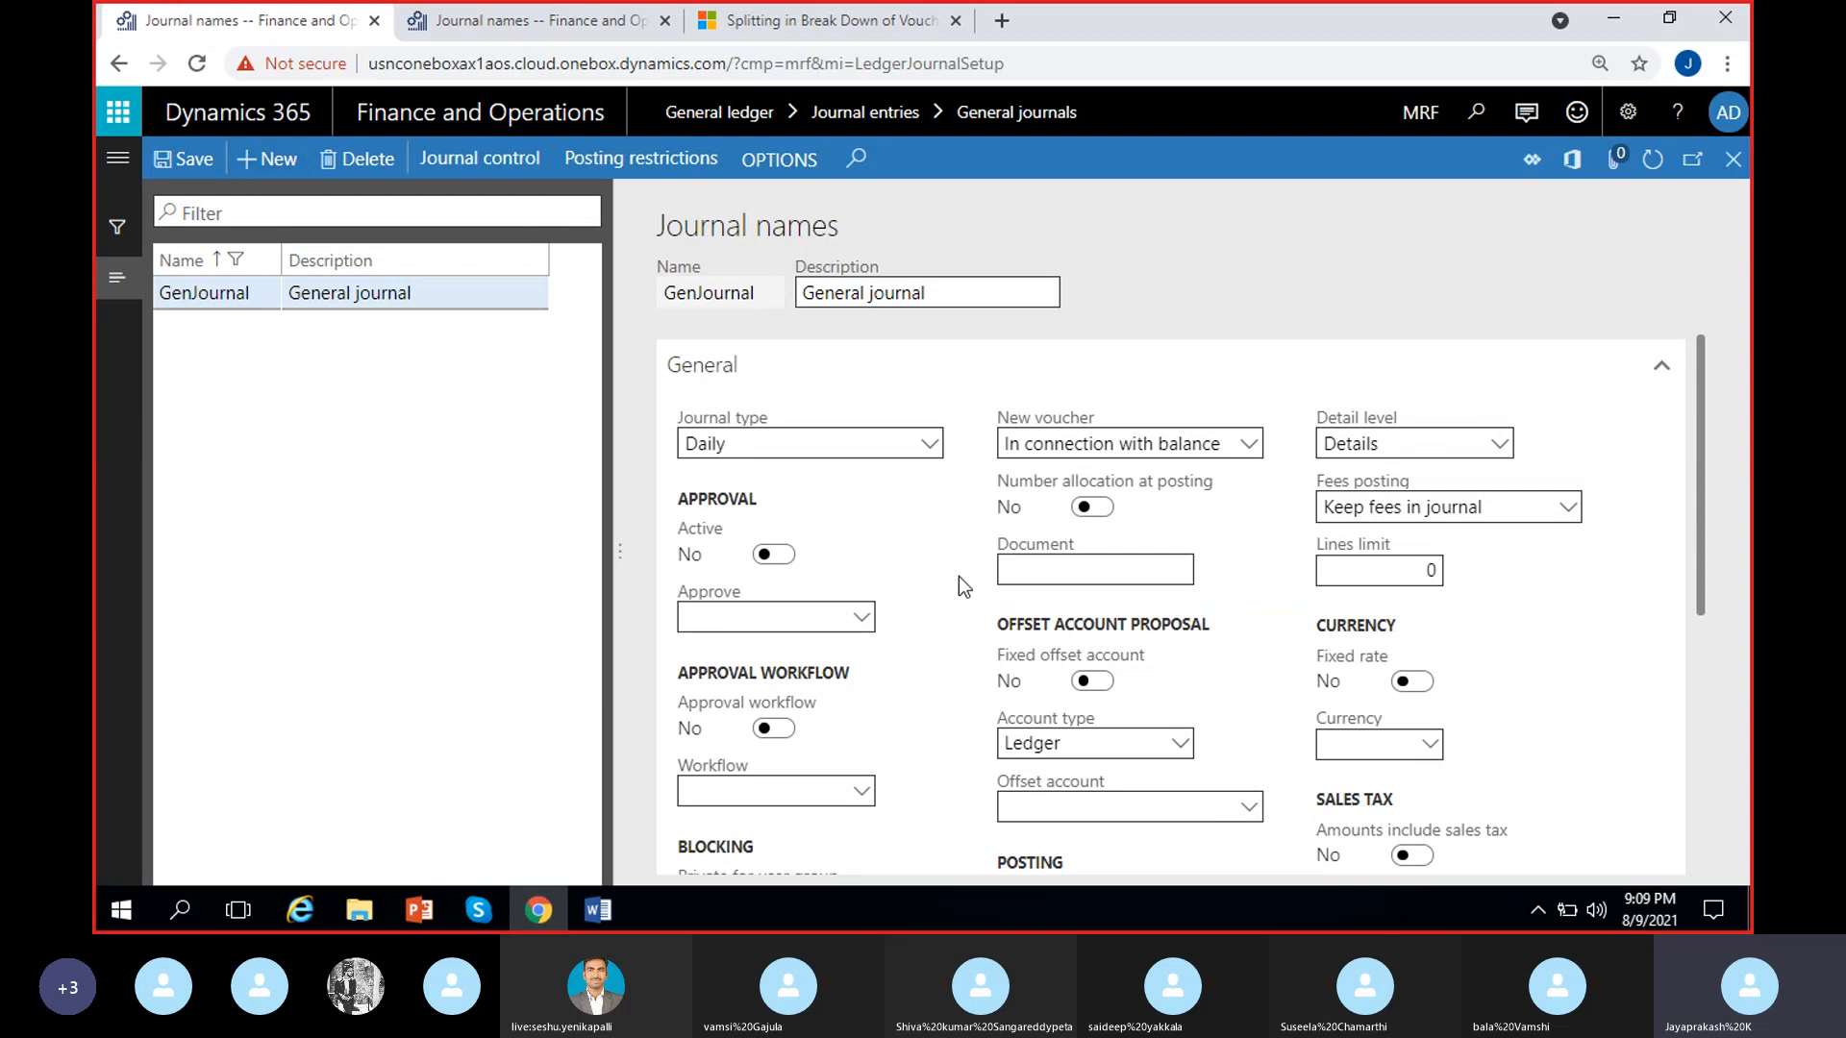
scroll(913, 704, "down", 1)
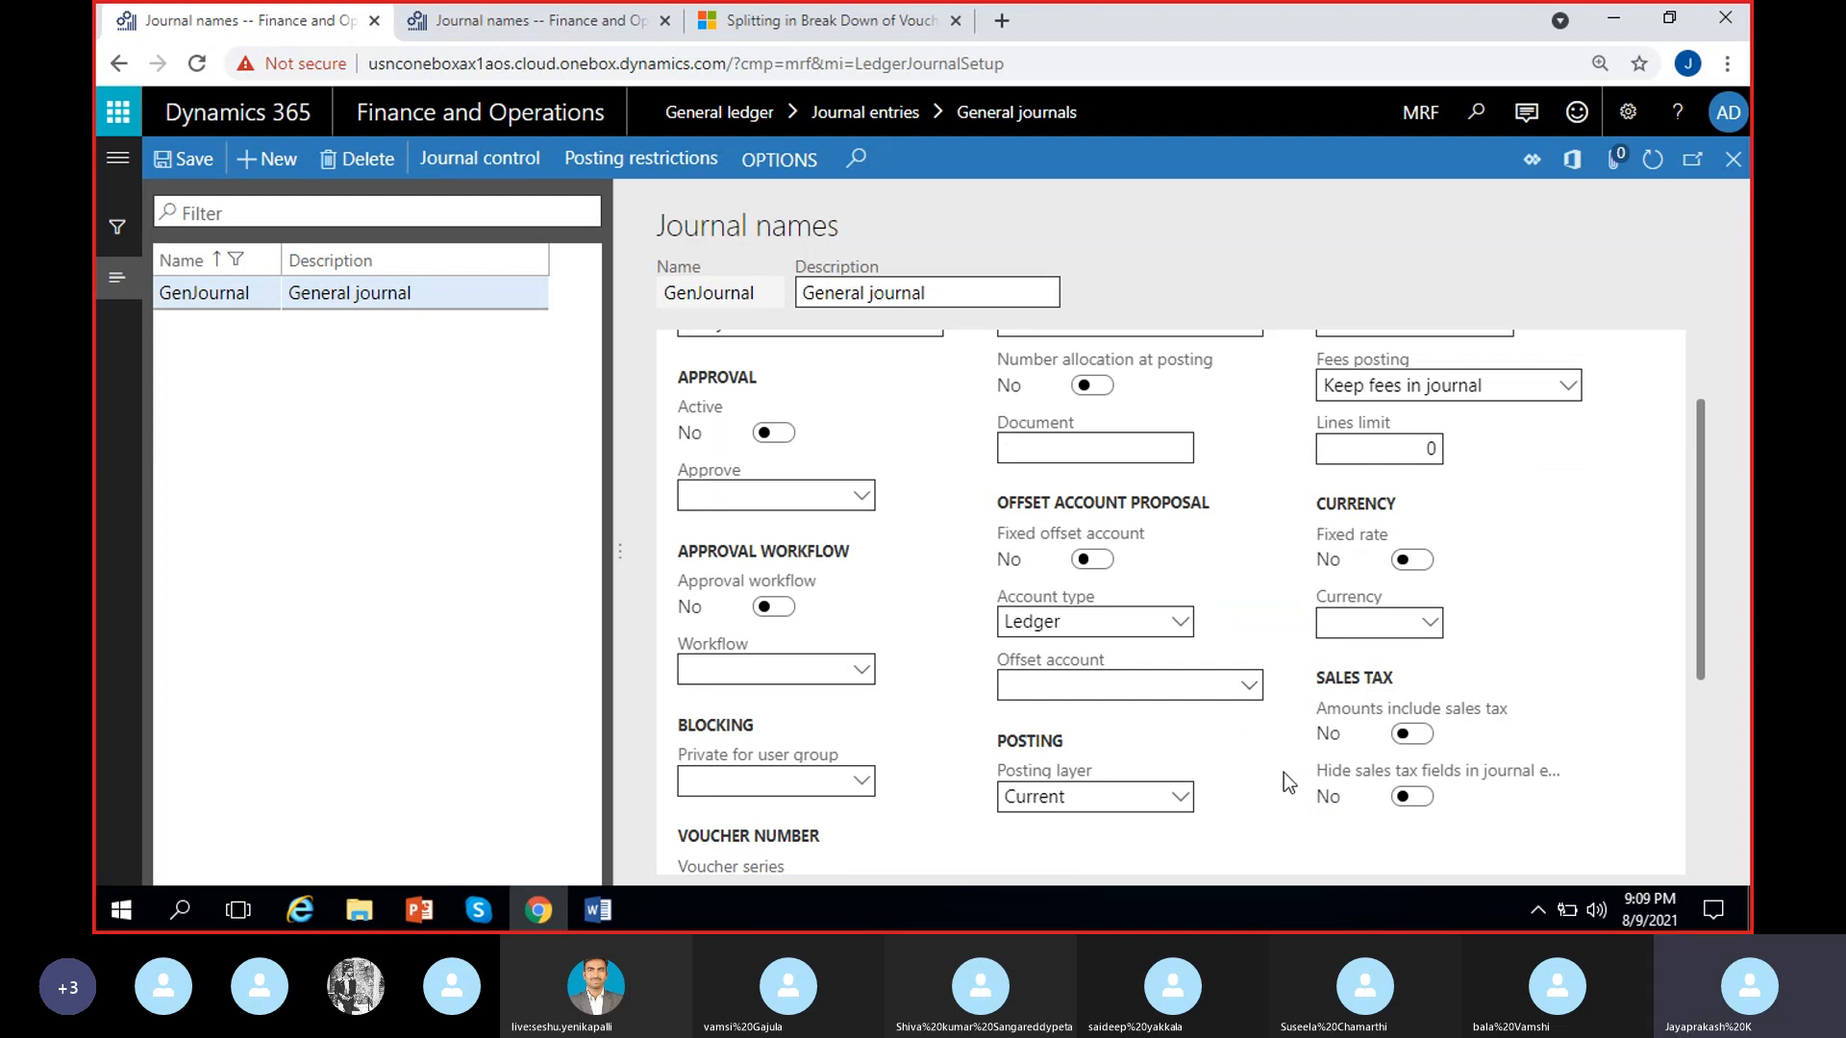
scroll(1076, 644, "up", 1)
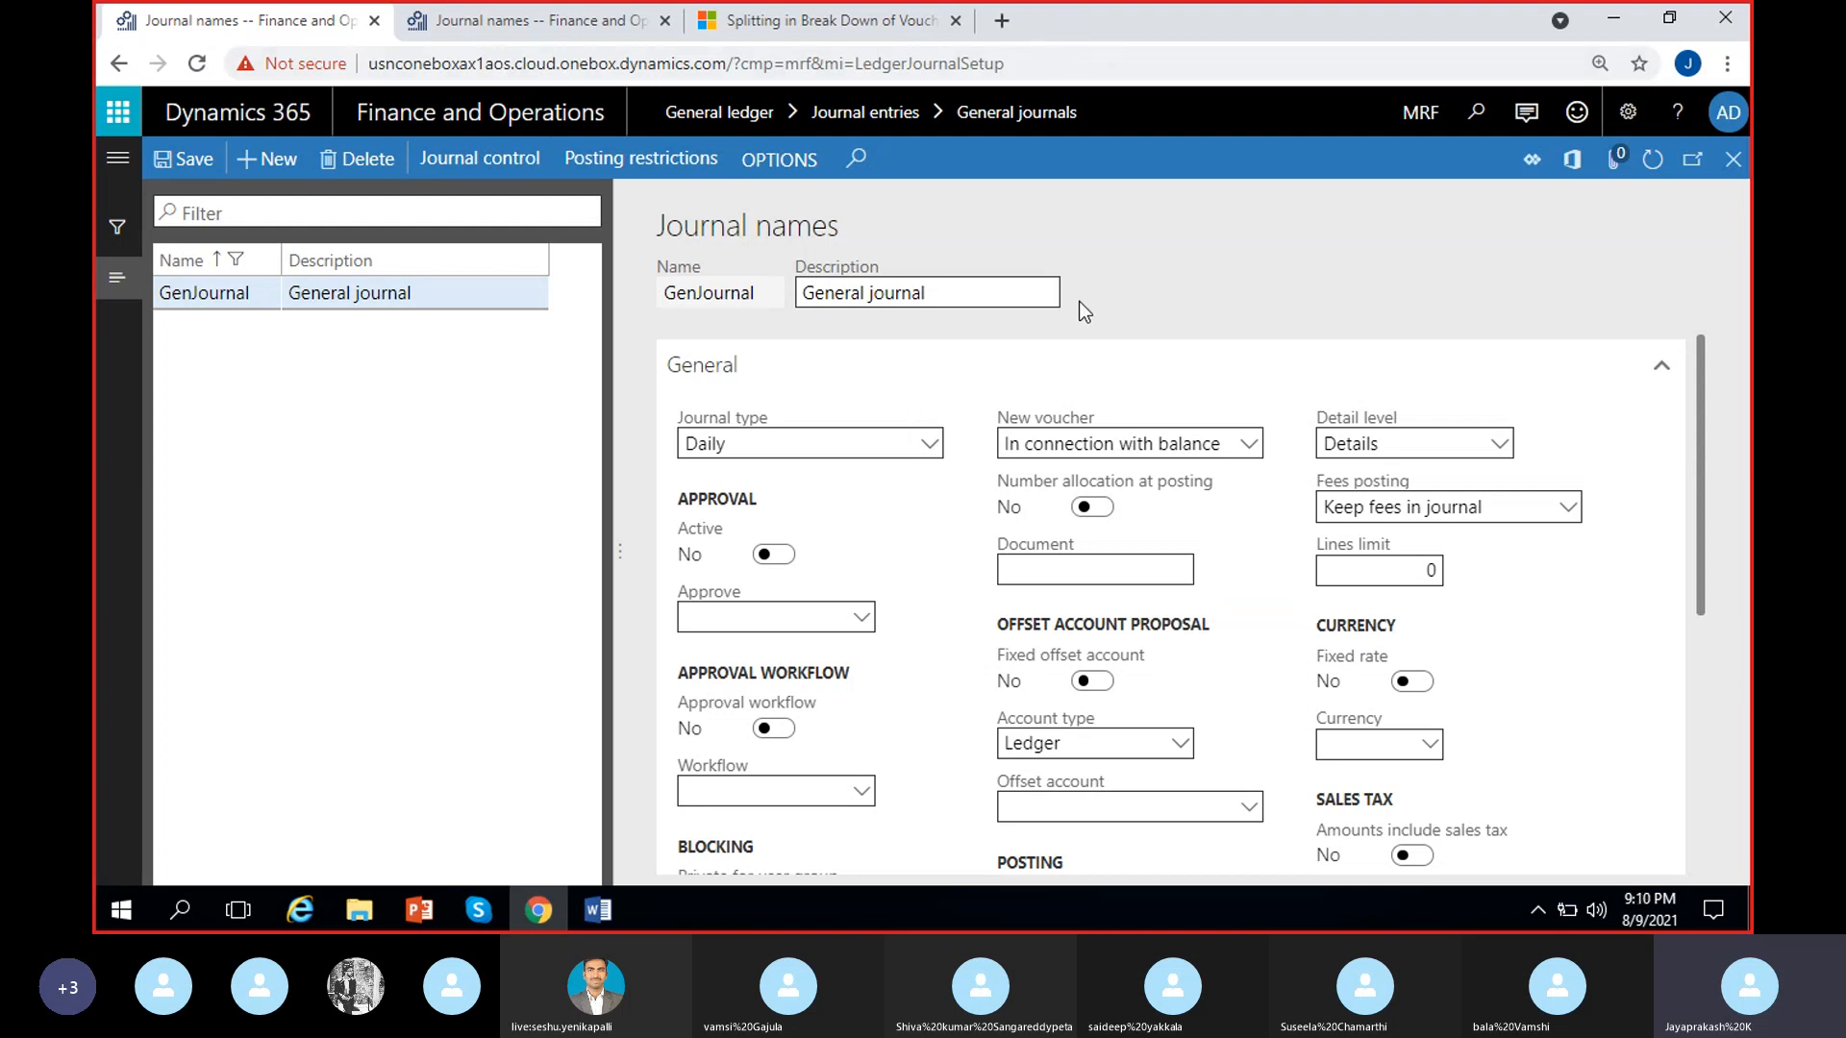
Close the forum page about splitting vouchers and review the WFGenJrn journal name settings in company USMF
left_click(789, 16)
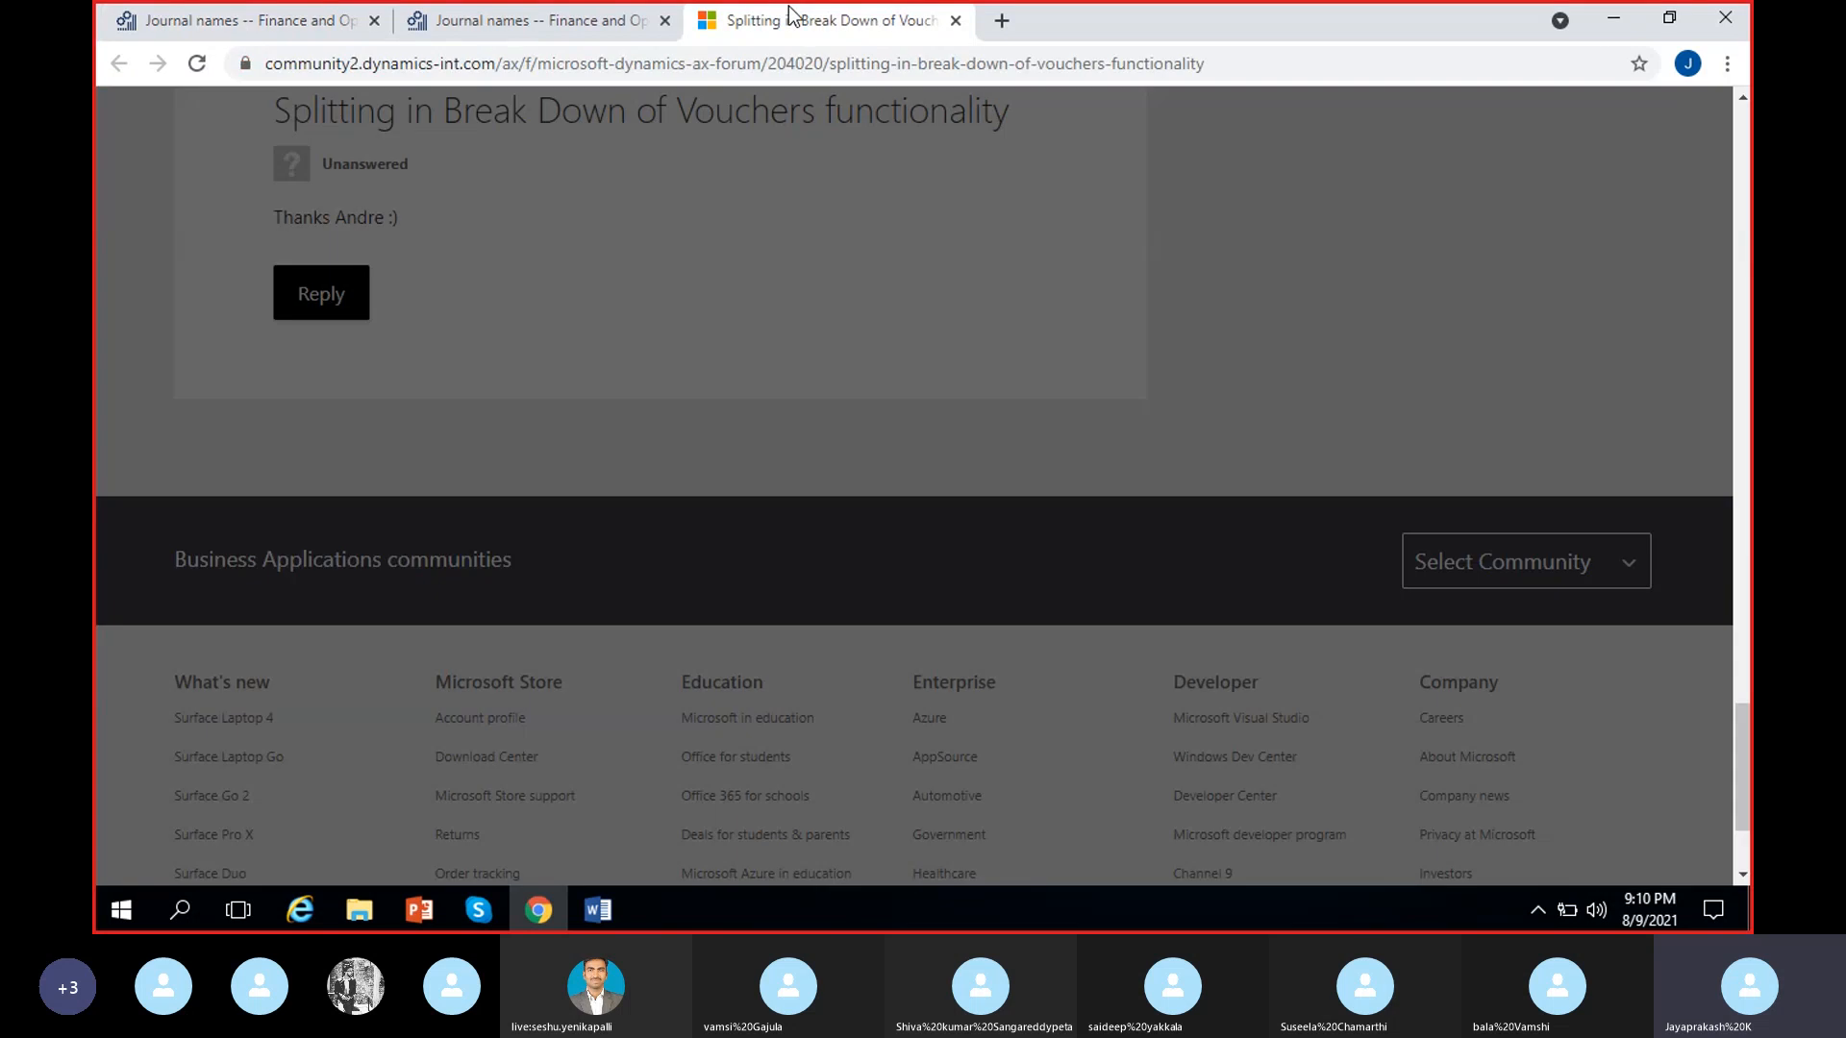
left_click(954, 20)
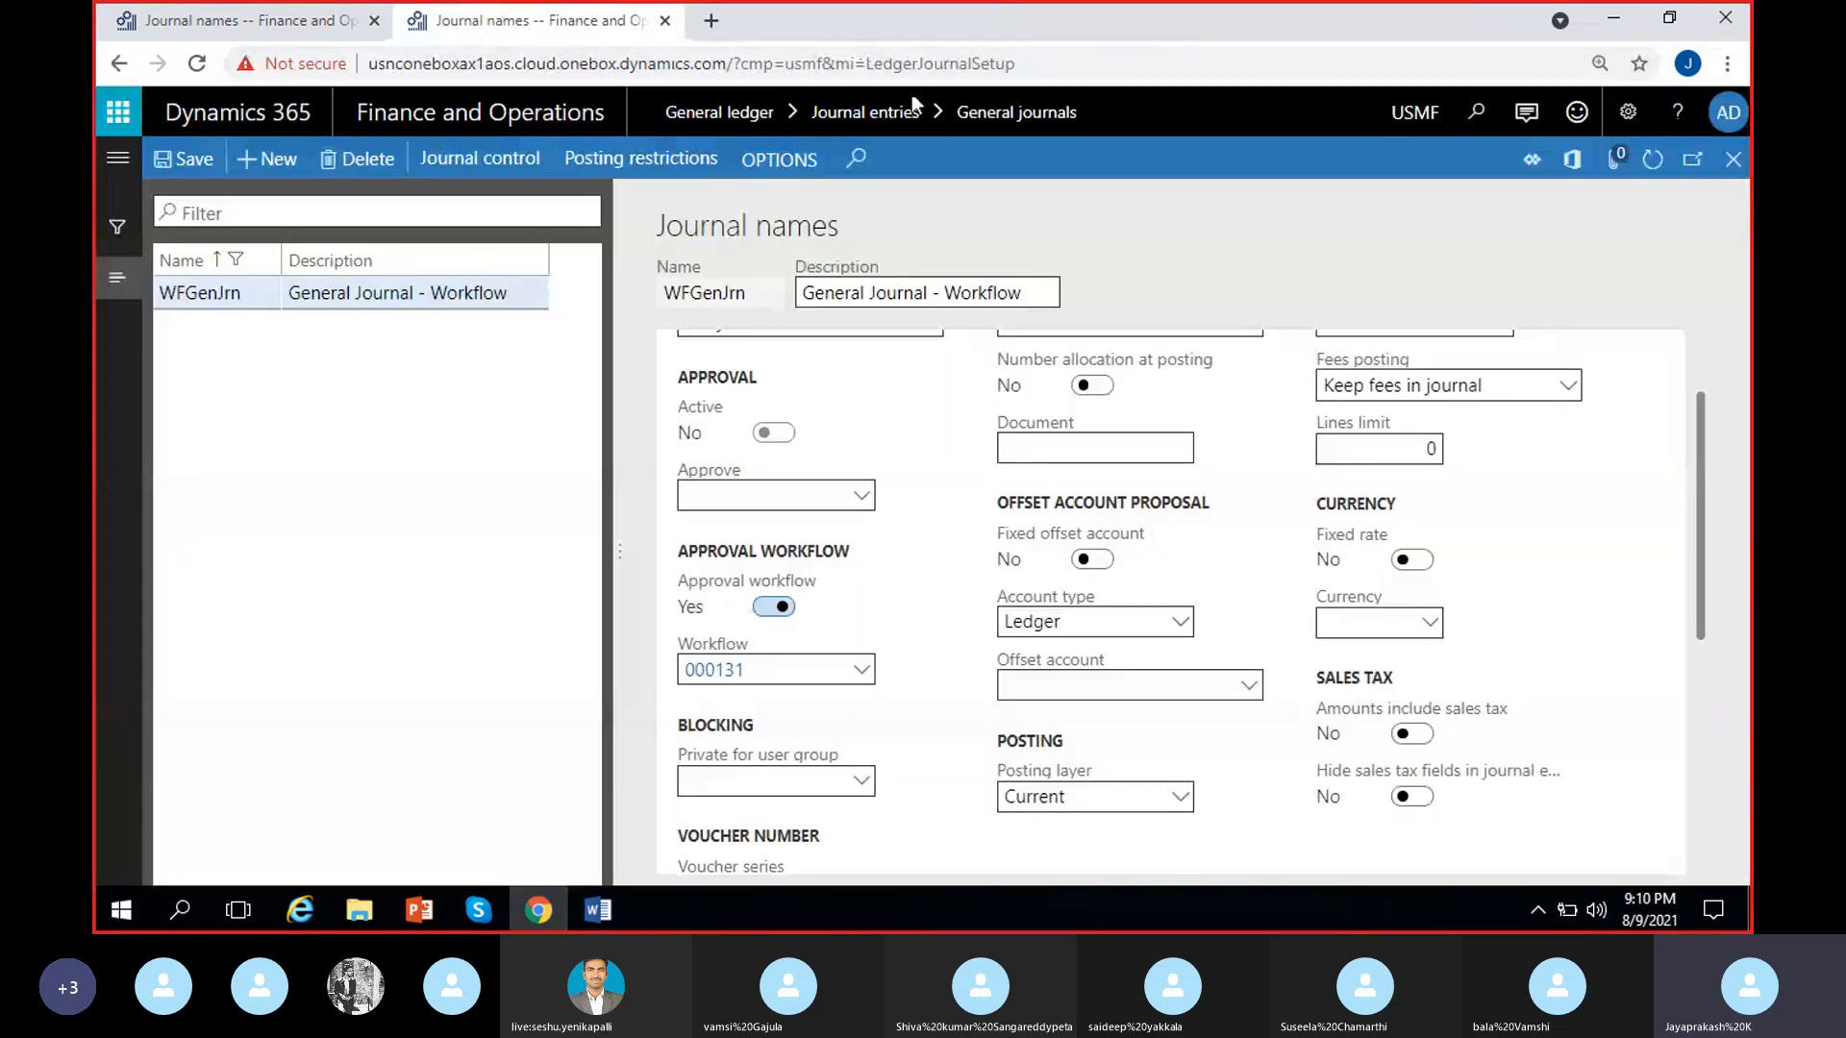
scroll(931, 615, "down", 3)
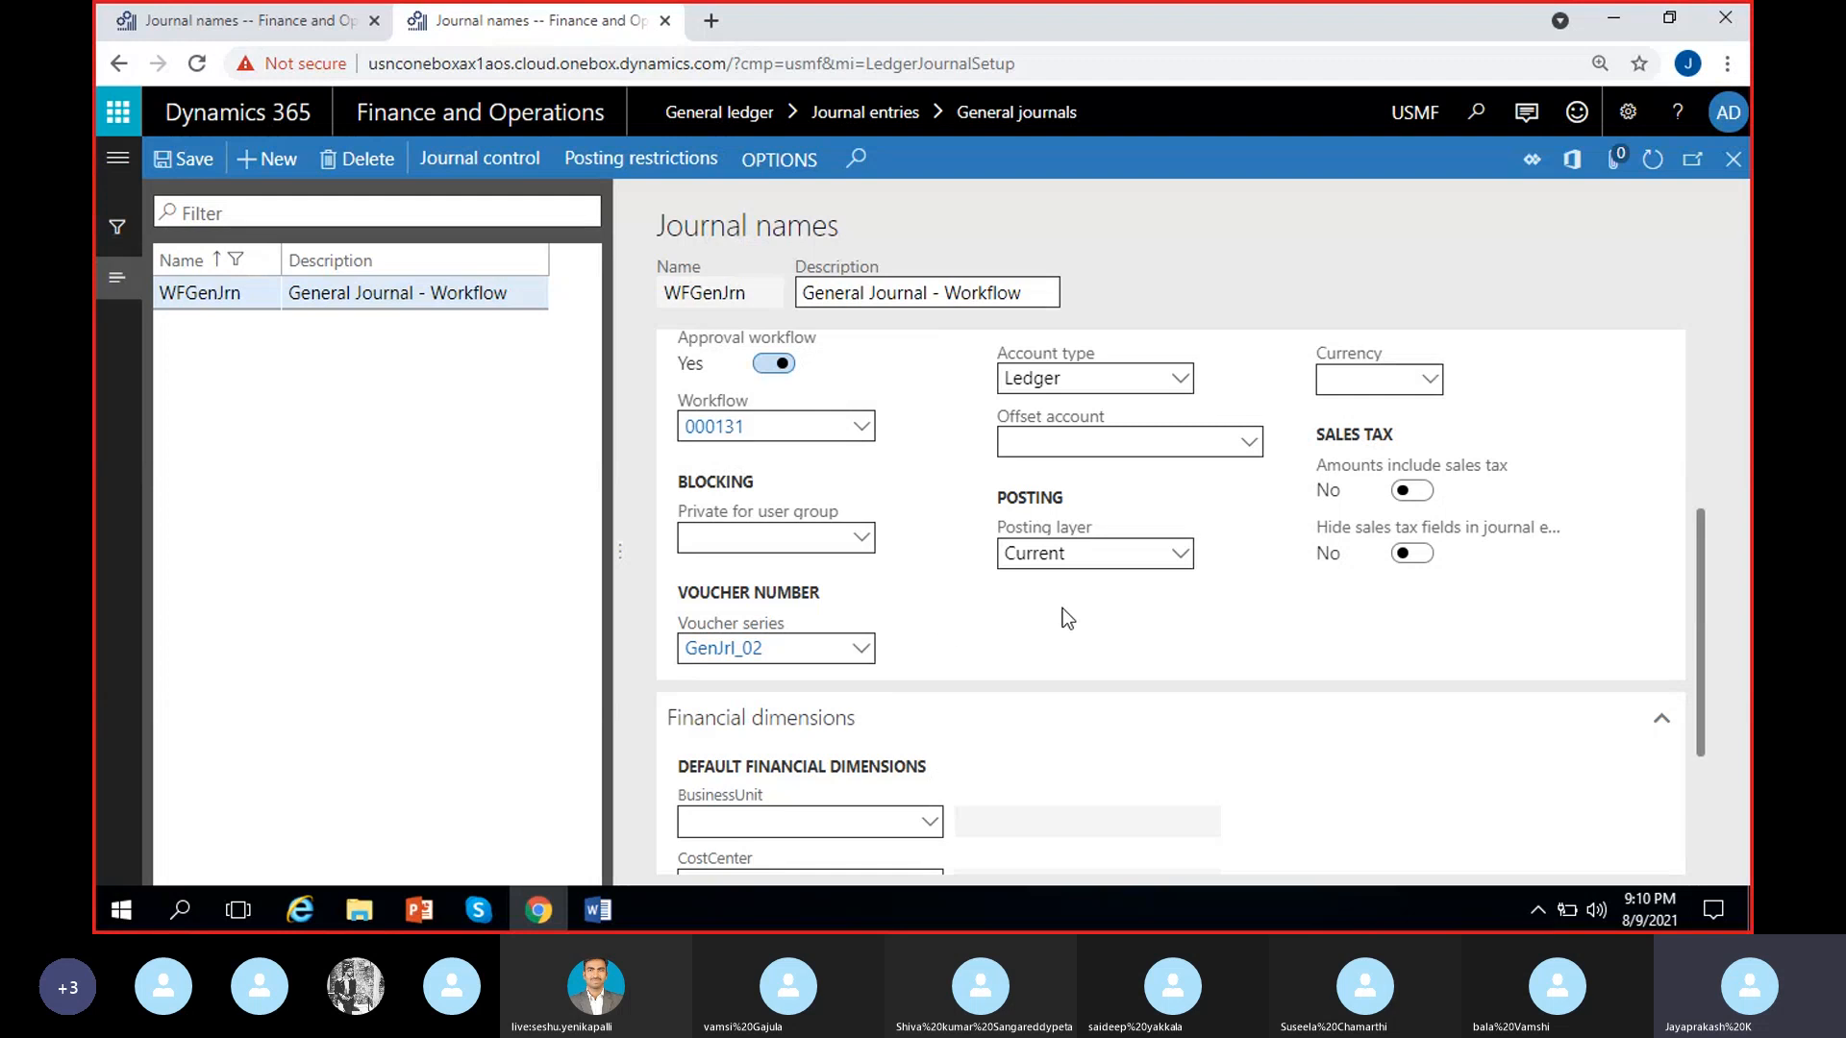
scroll(944, 699, "up", 5)
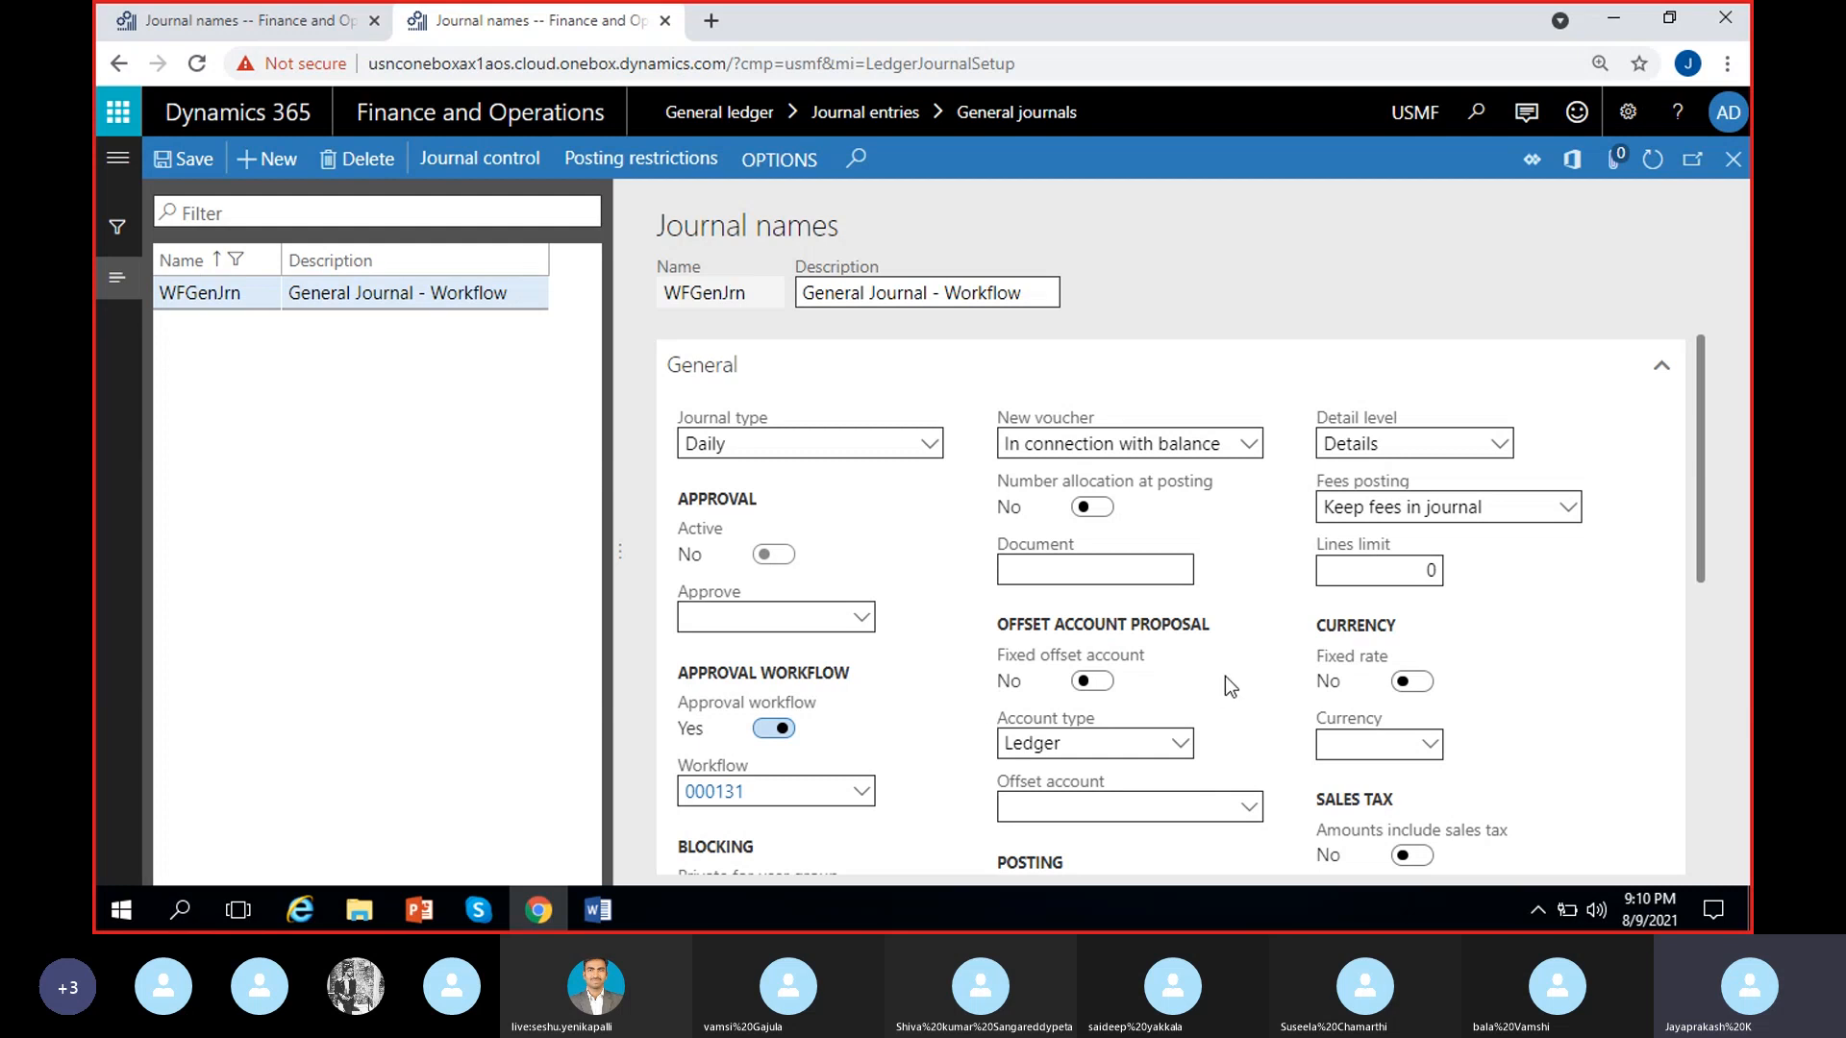
scroll(1225, 678, "down", 3)
scroll(1223, 684, "down", 2)
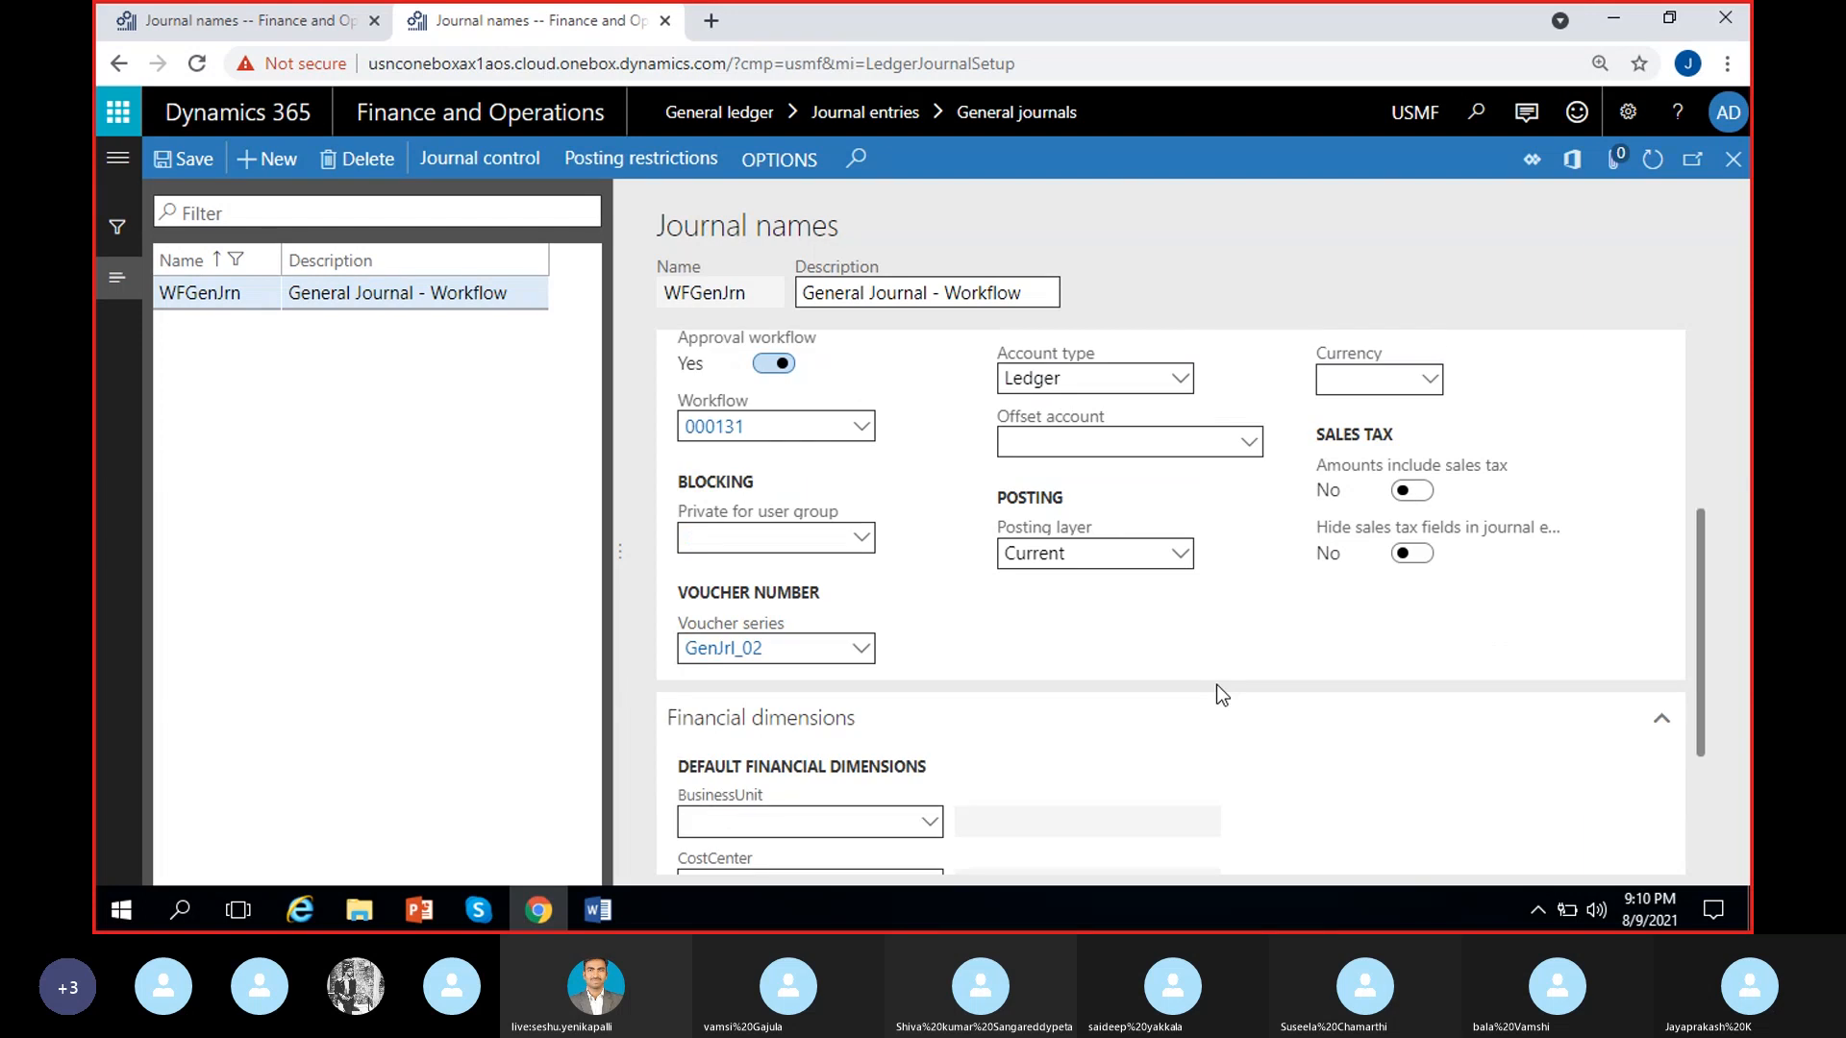
scroll(1219, 692, "up", 3)
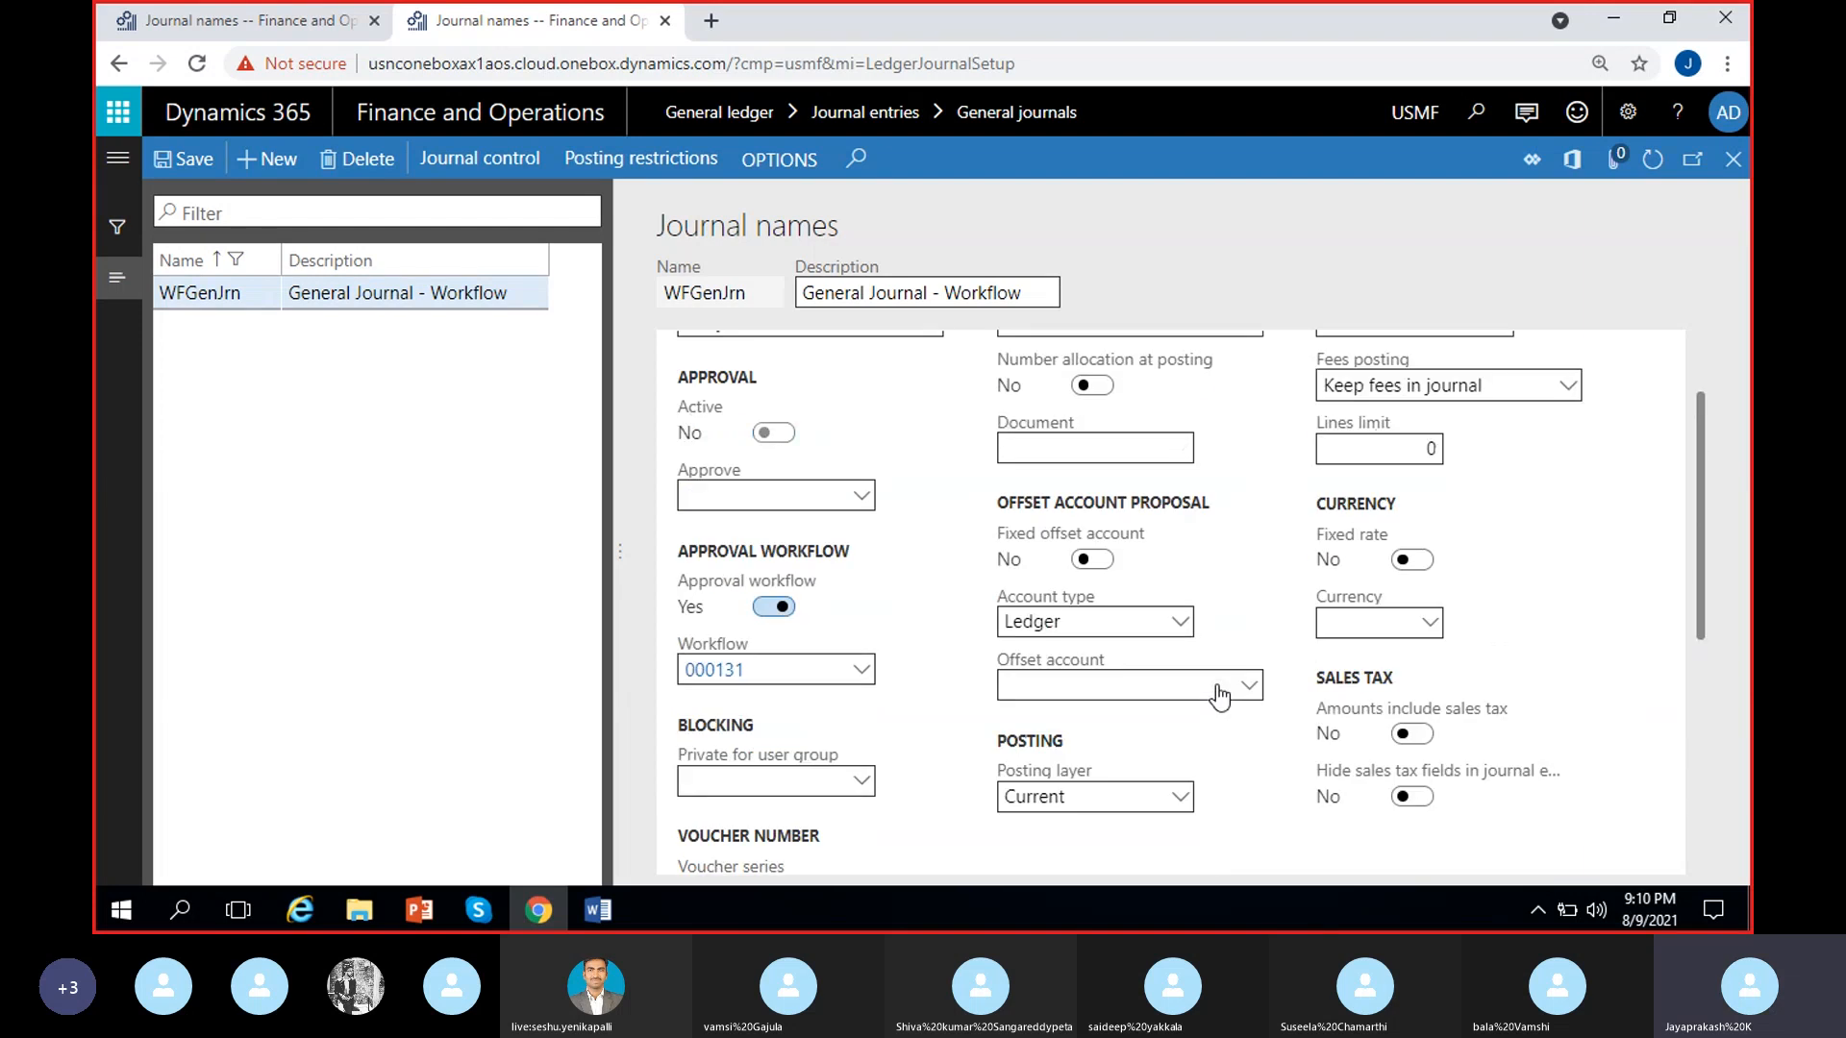
scroll(1219, 692, "up", 2)
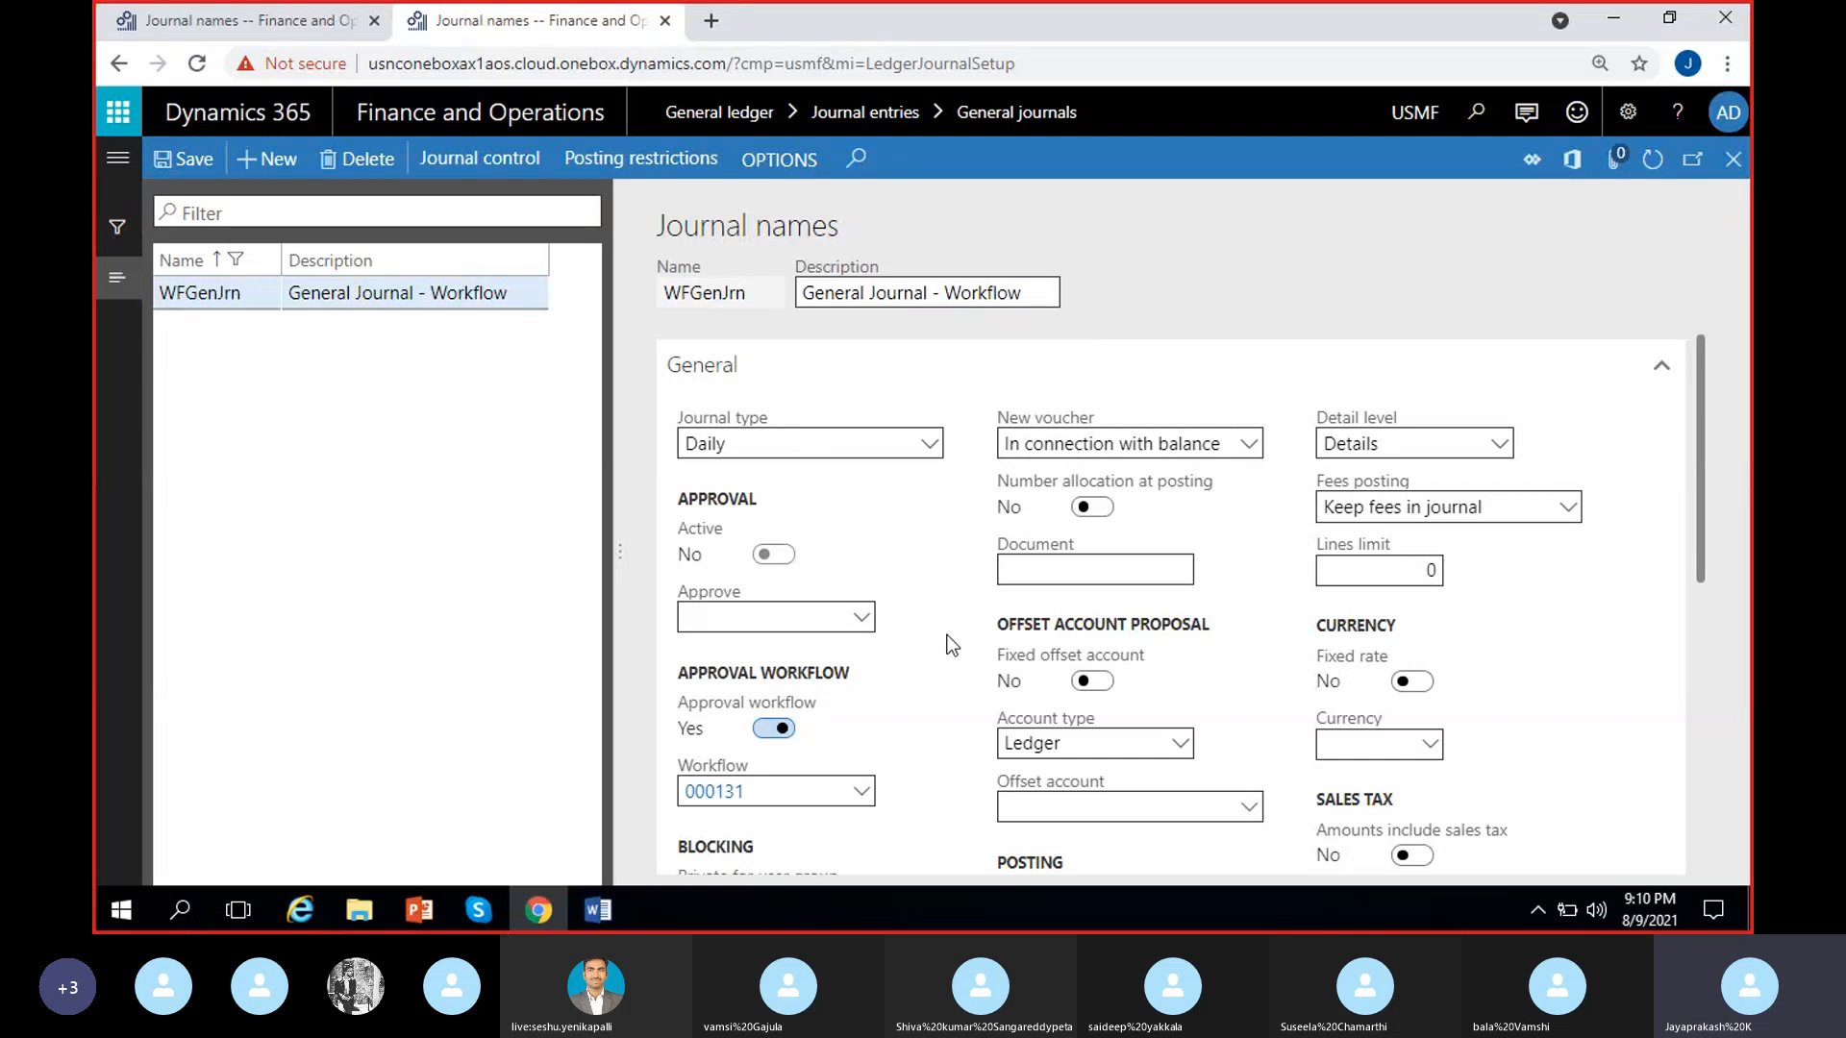
Leave MRF's journal names form, open the voucher lines of general journal MRF-000016, and dismiss the message
left_click(313, 27)
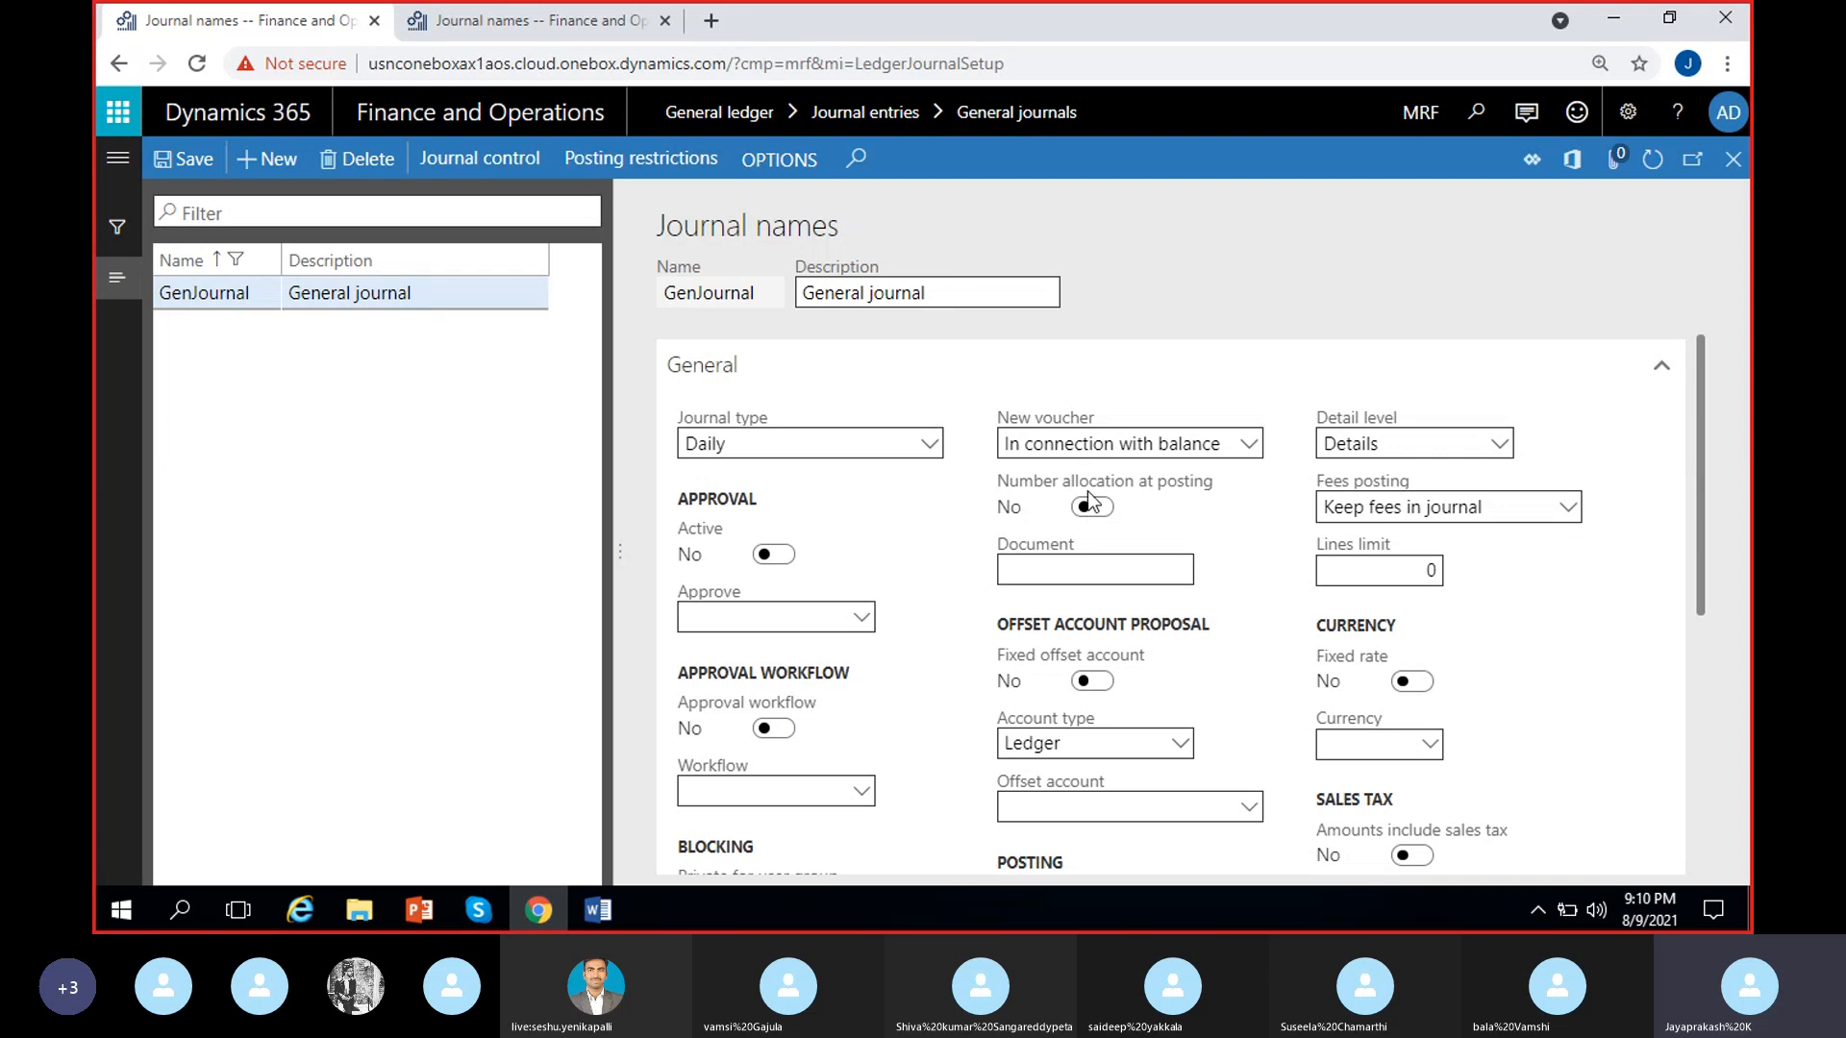
left_click(1727, 164)
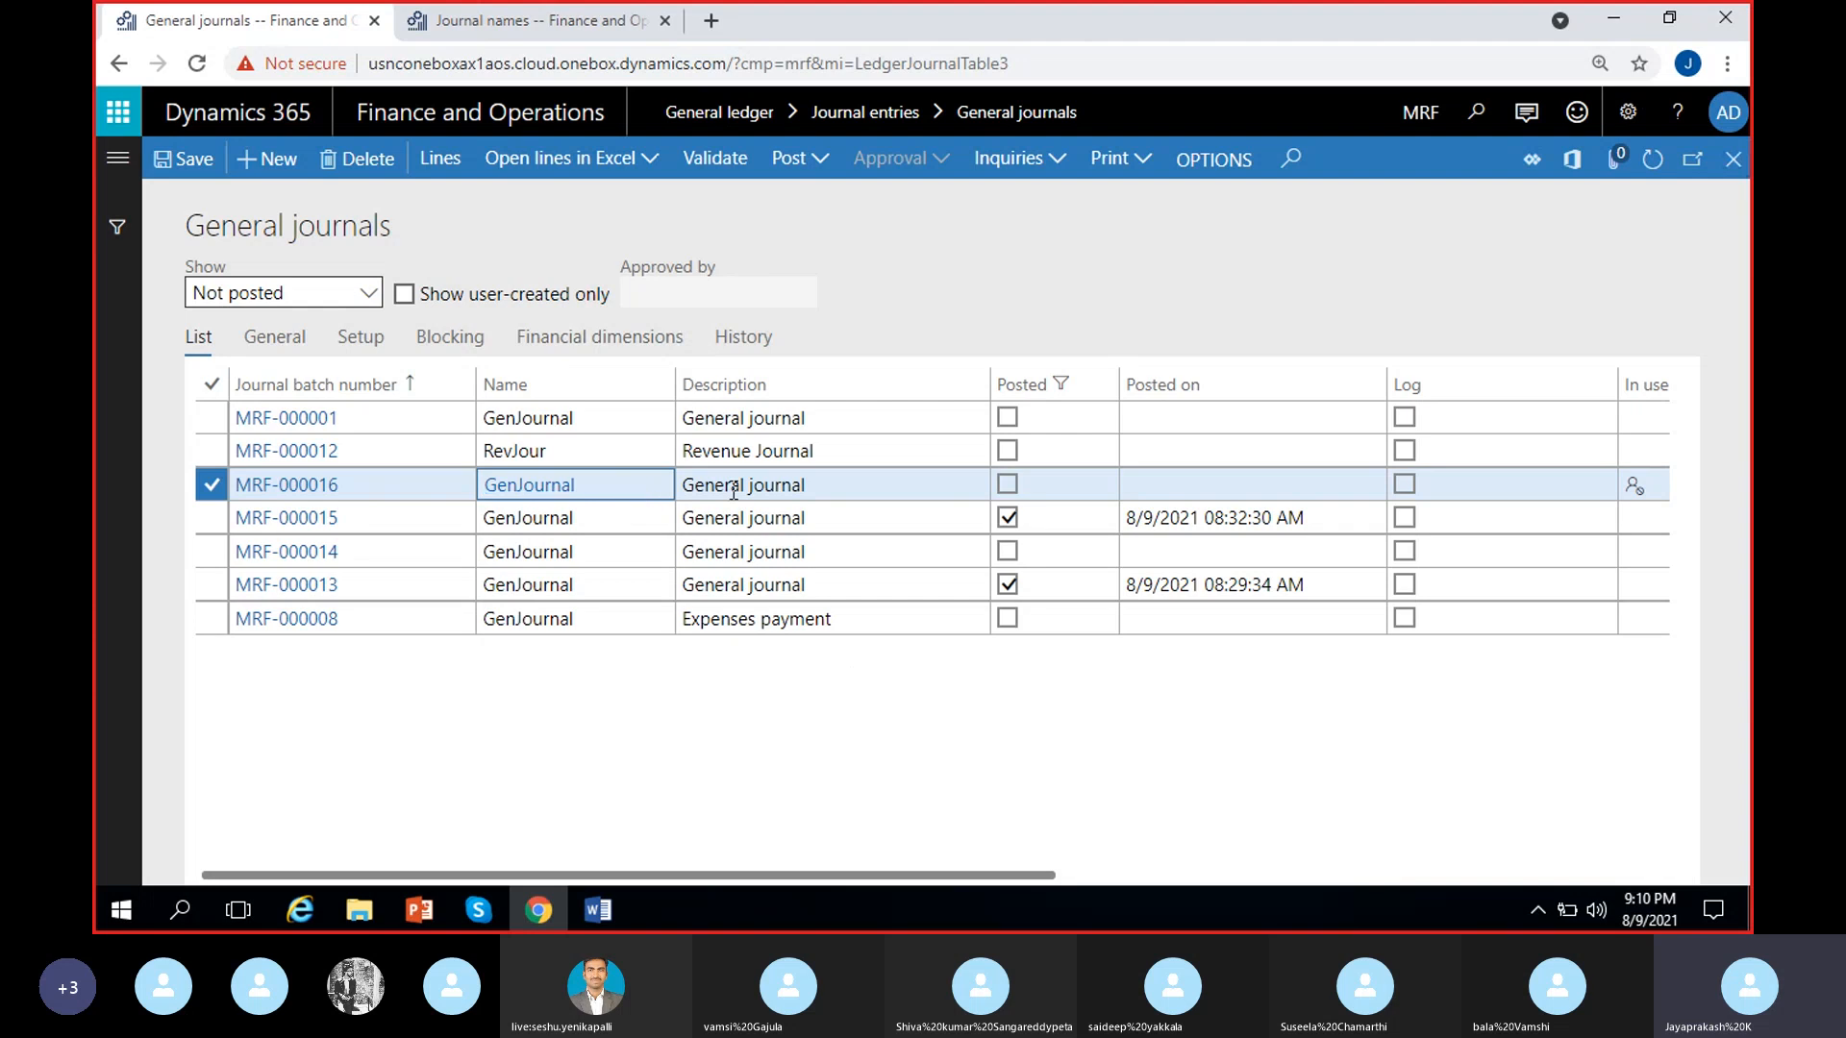
left_click(794, 486)
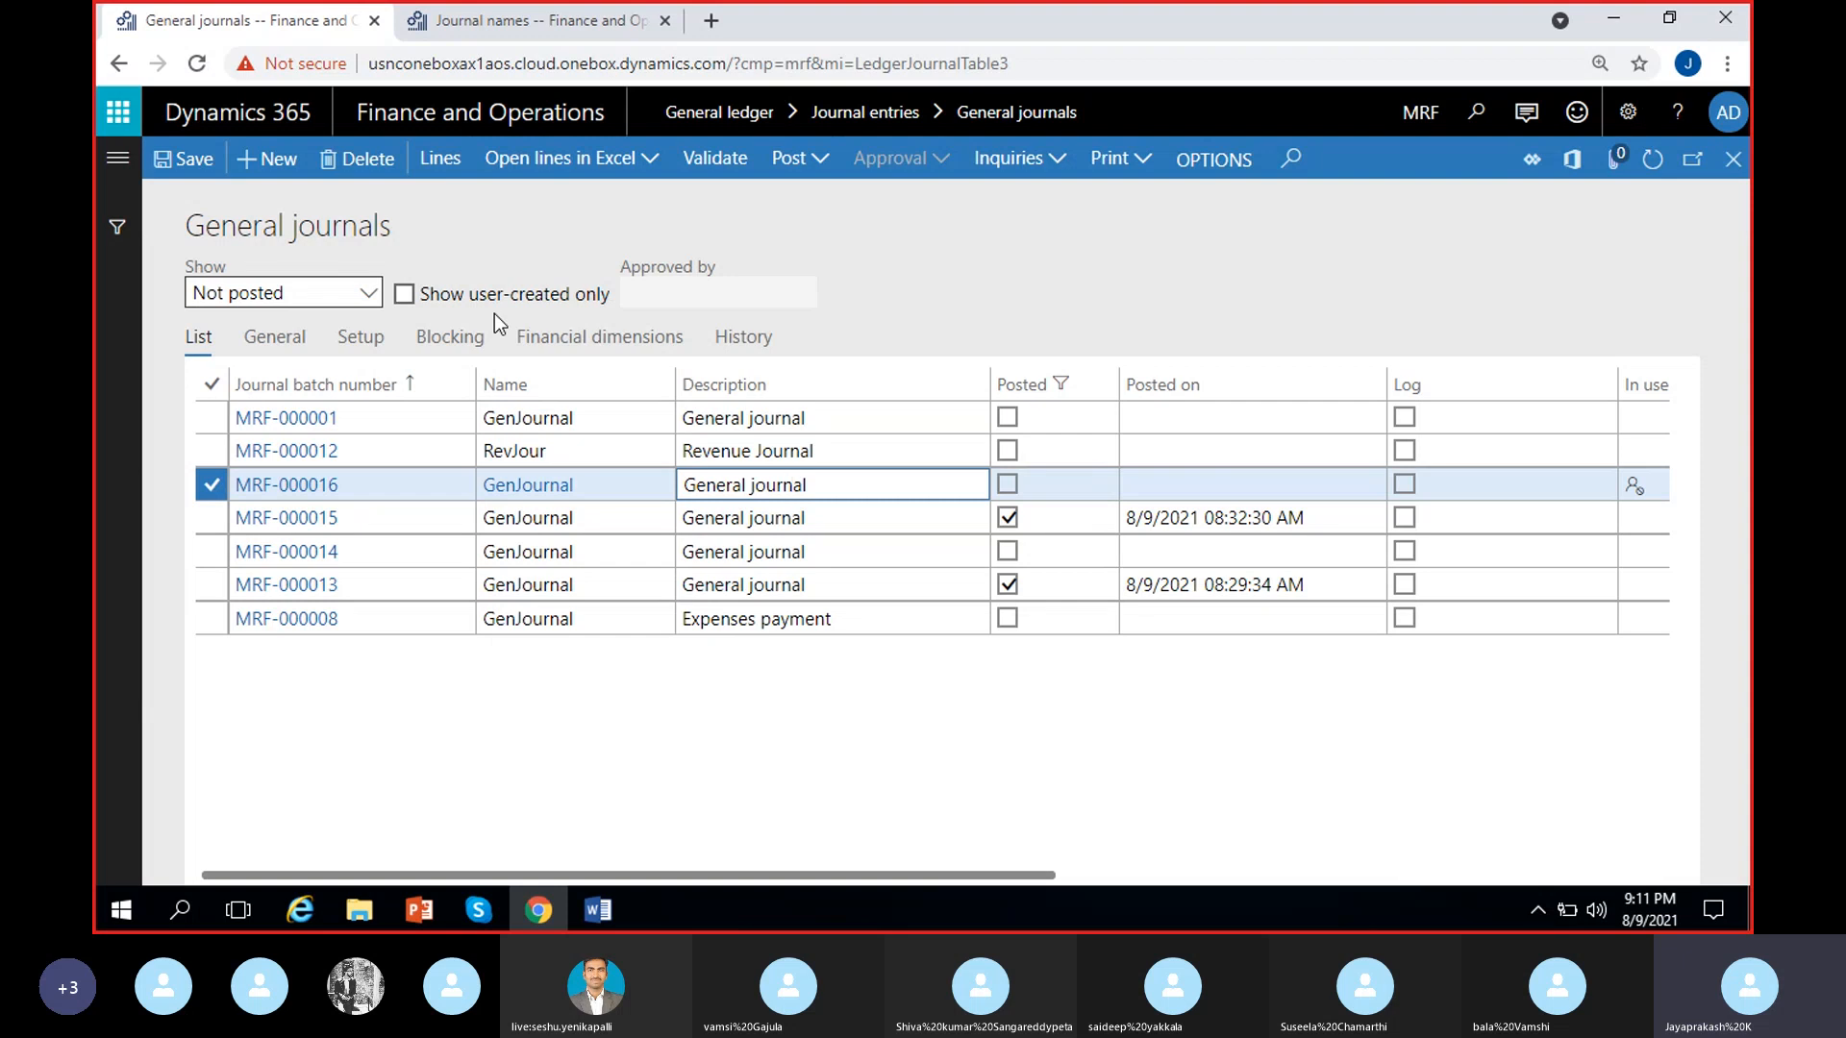
left_click(439, 183)
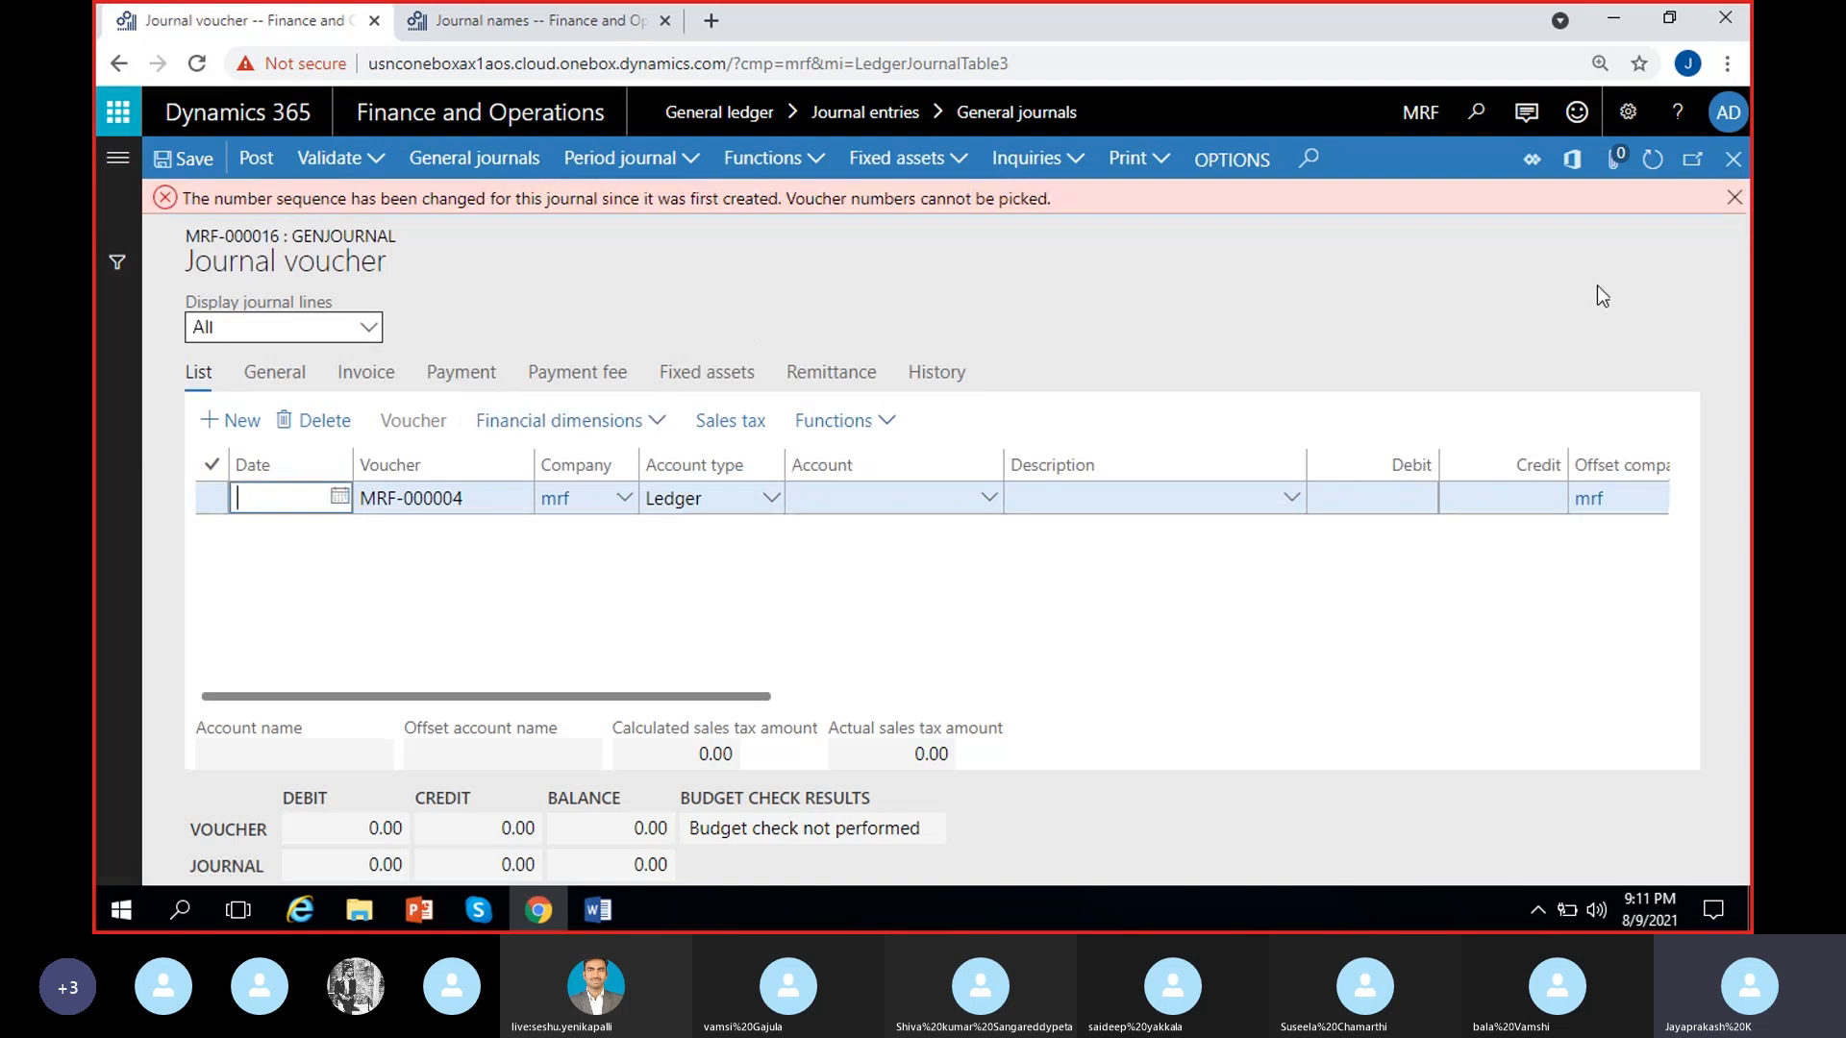
left_click(1738, 214)
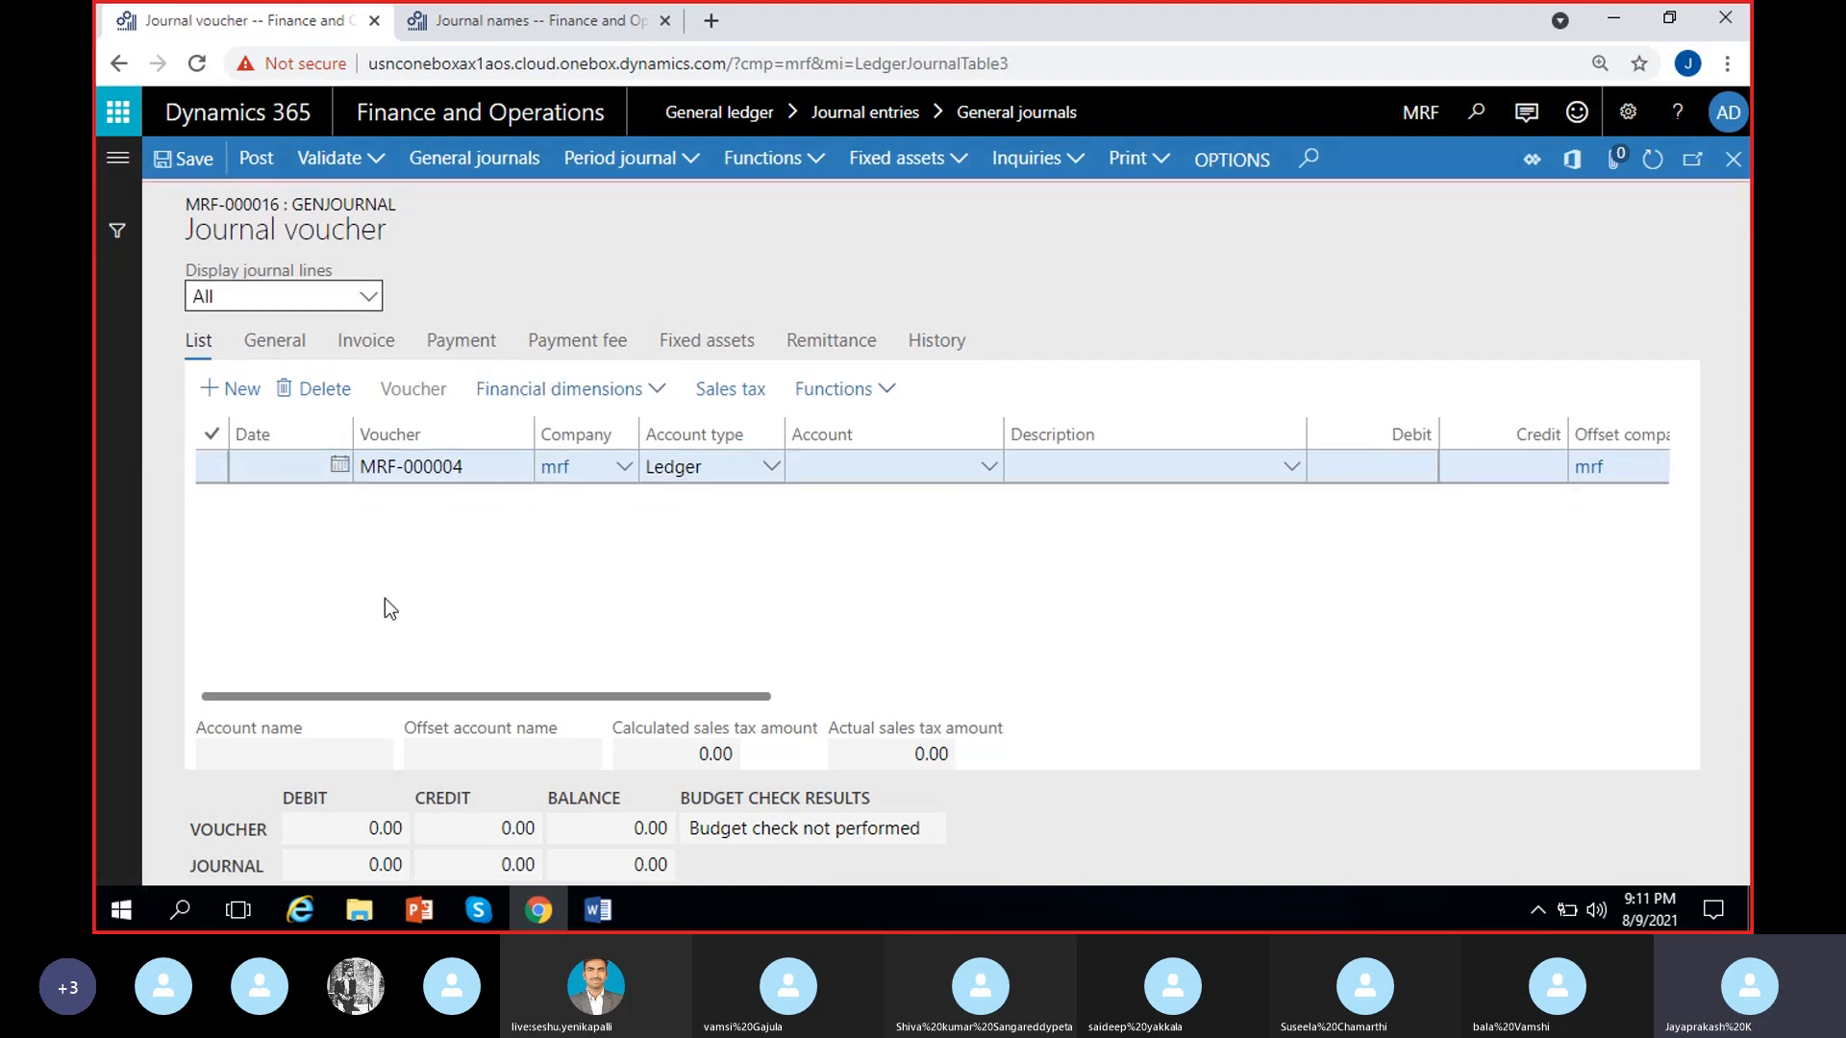
Delete the blank voucher line from journal MRF-000016 and add a new line in its place
left_click(211, 462)
key("alt+Delete")
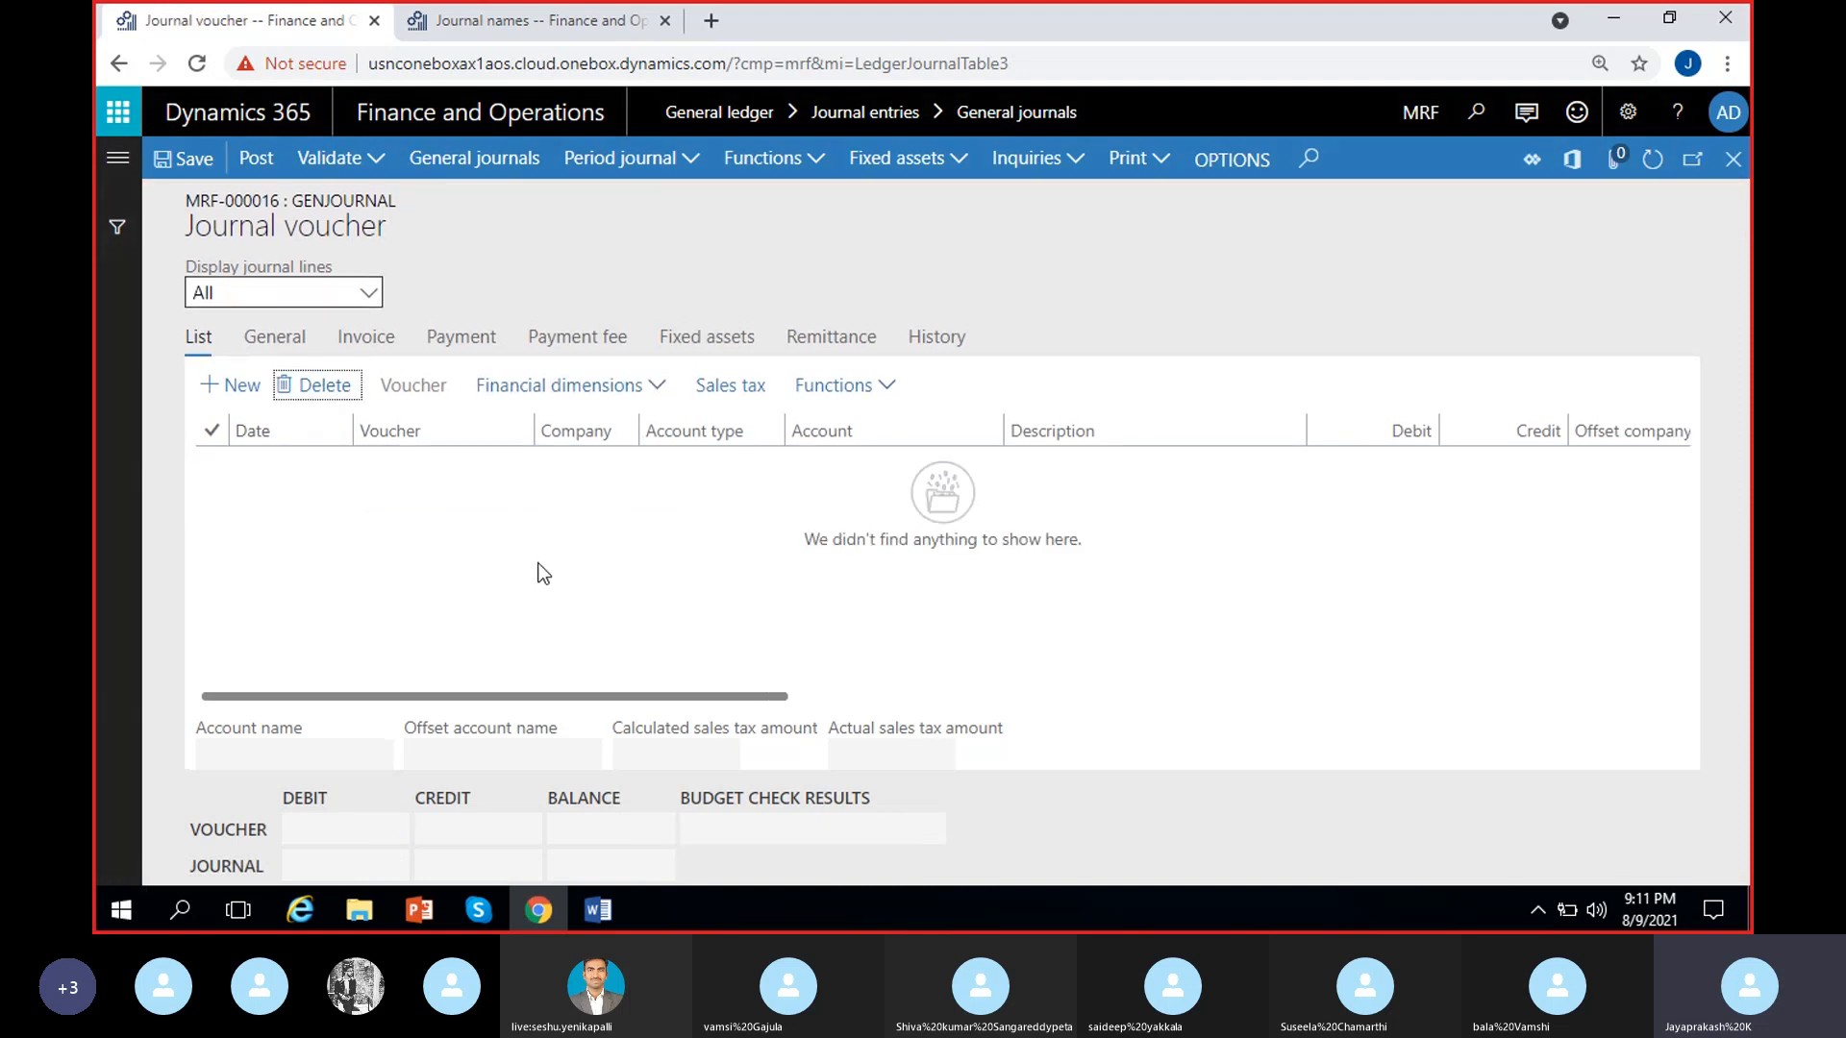
left_click(243, 386)
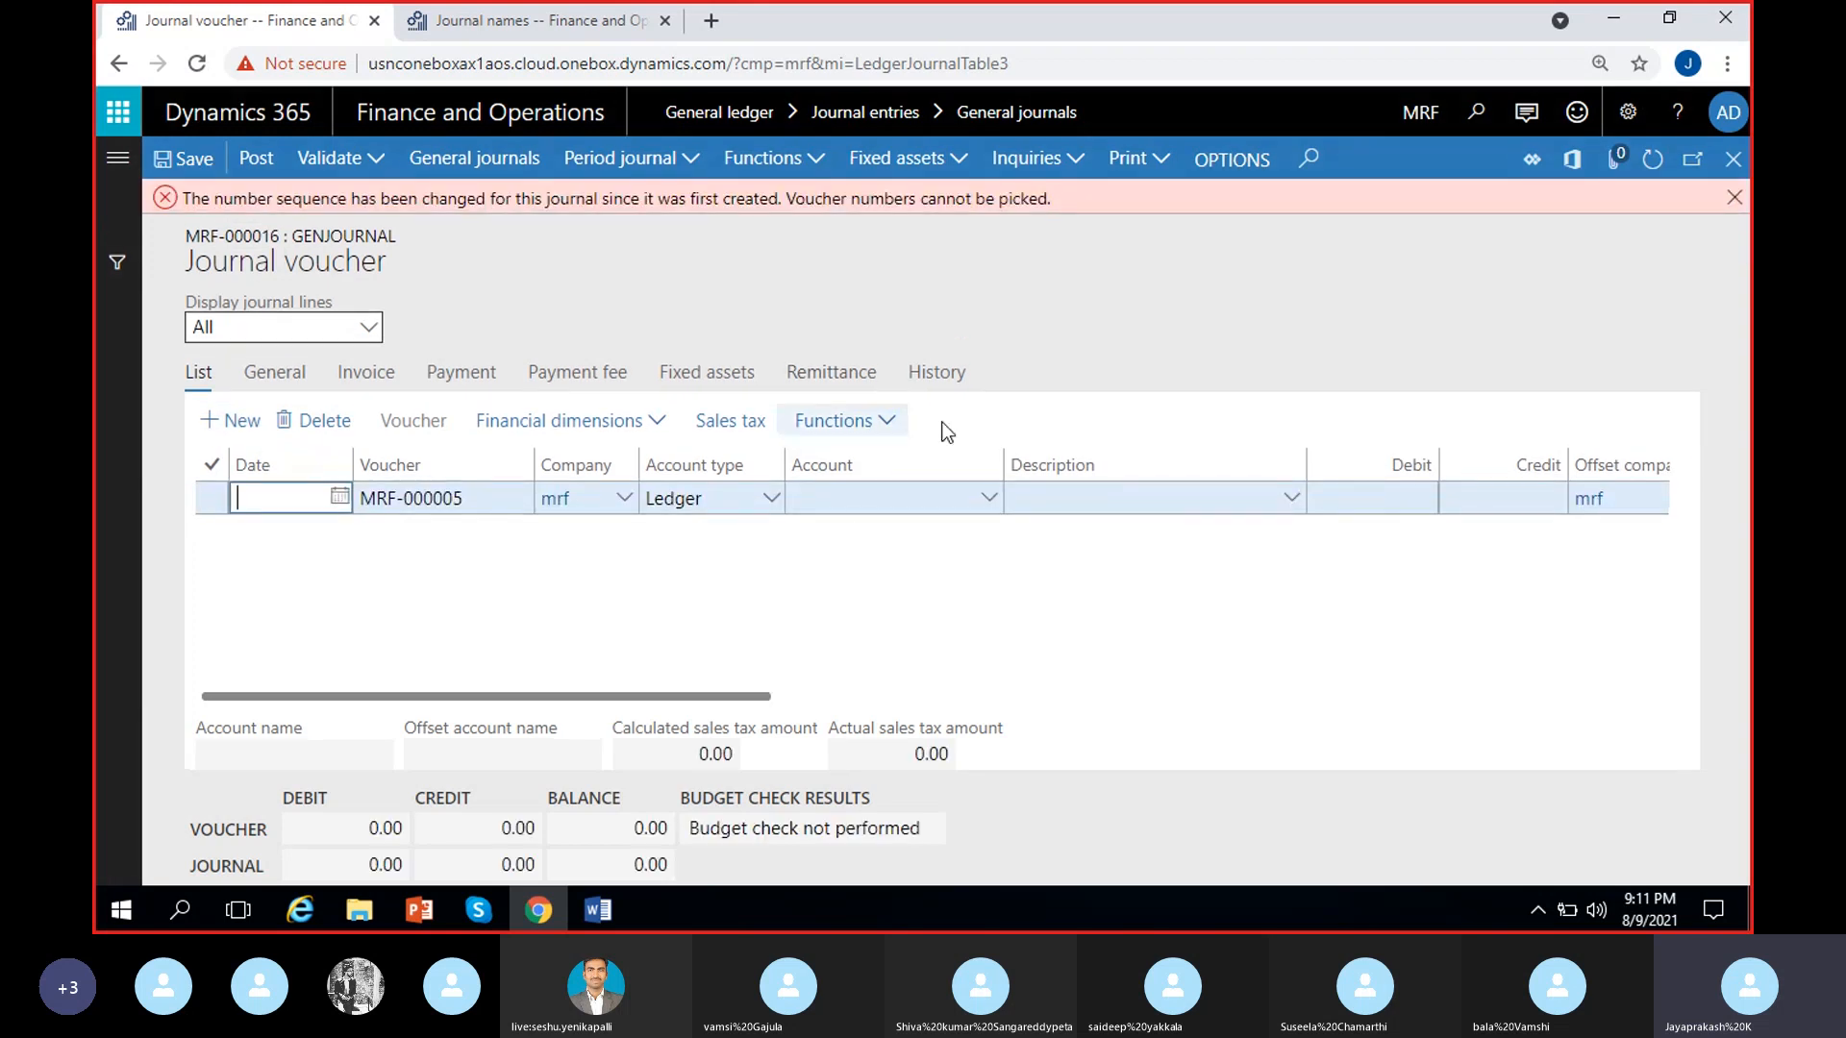
left_click(1734, 197)
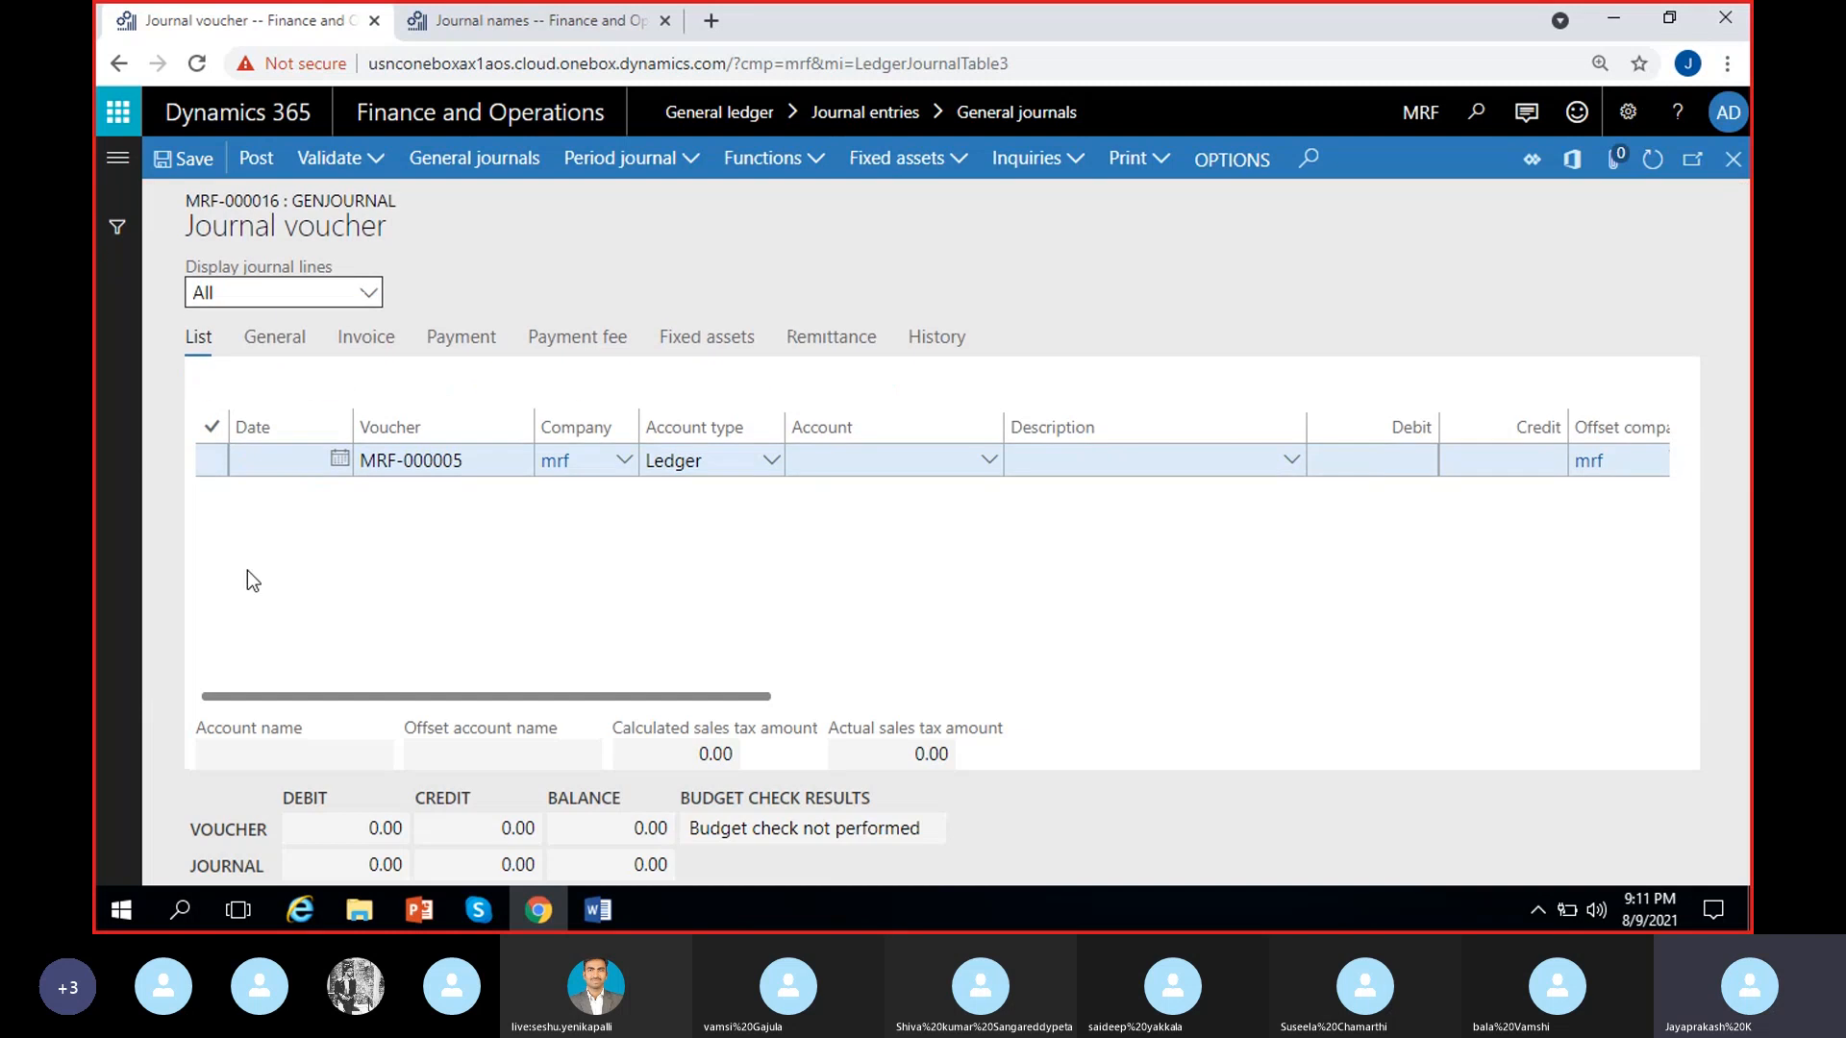
Set the new voucher line's date to 8/1/2021 and return to the General journals list
left_click(341, 464)
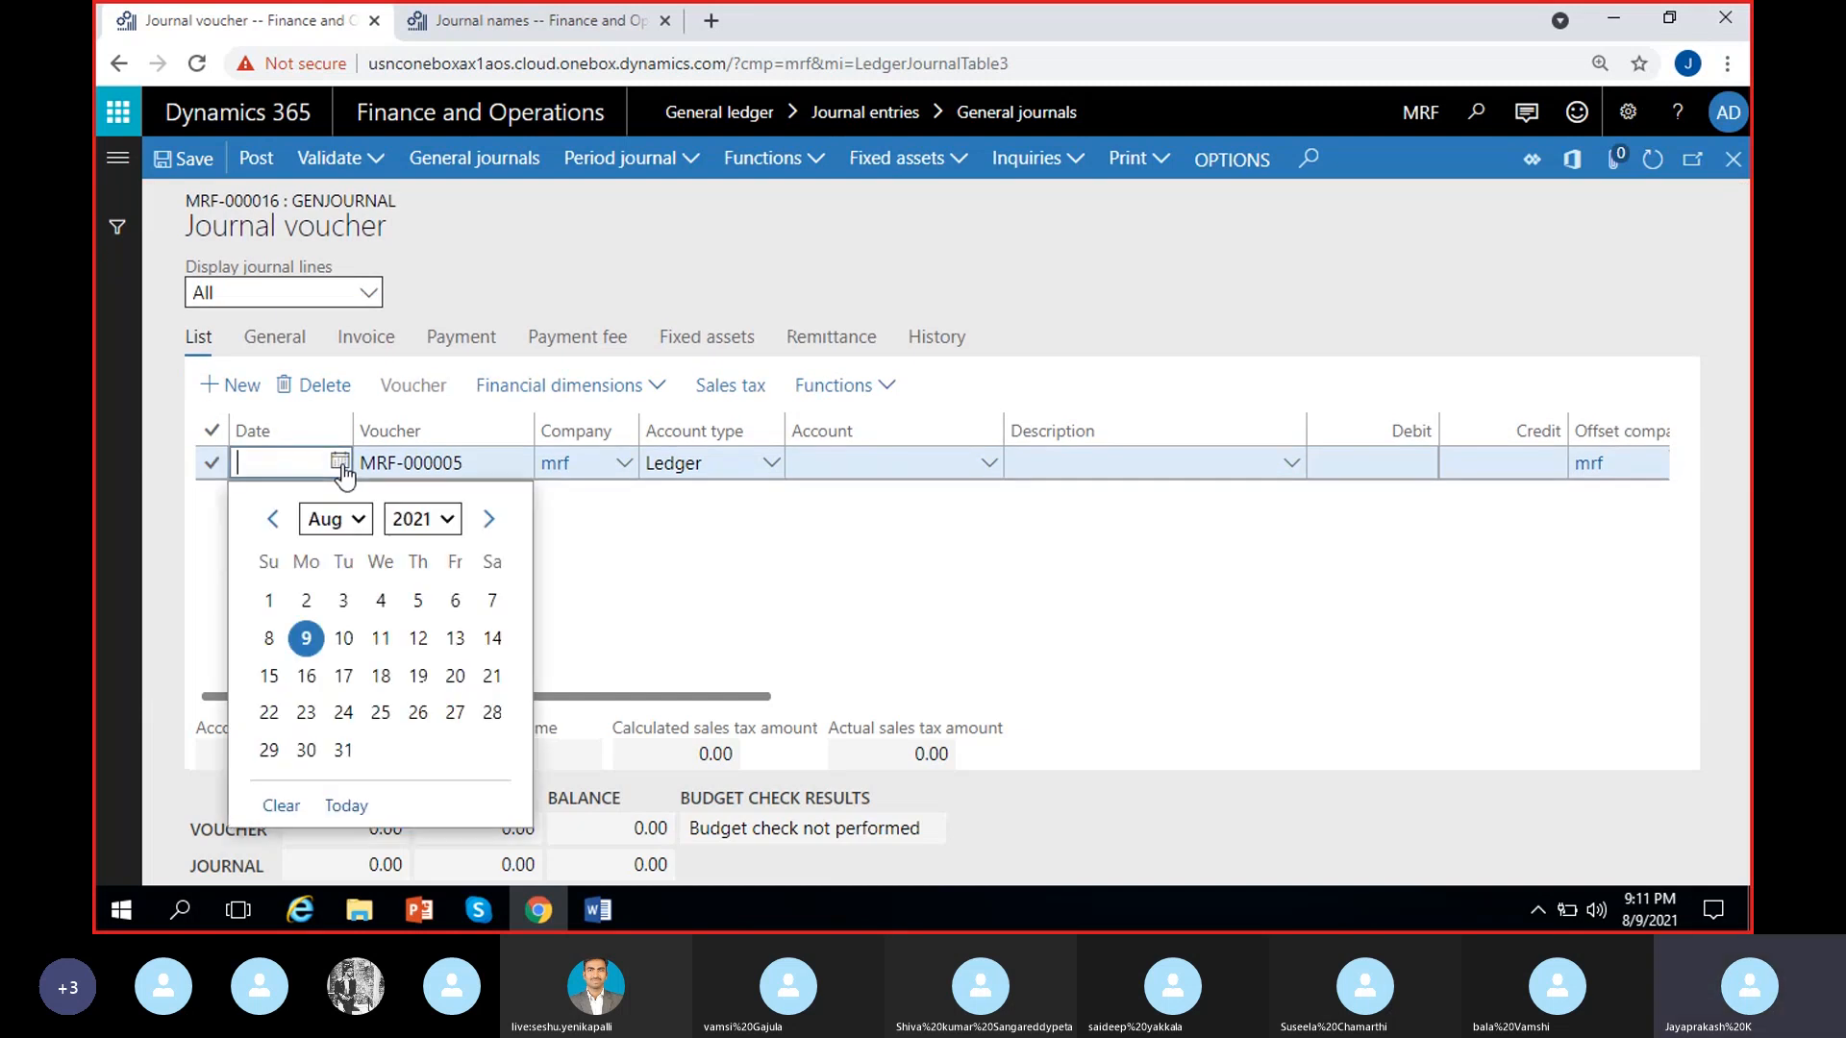
left_click(265, 598)
left_click(602, 568)
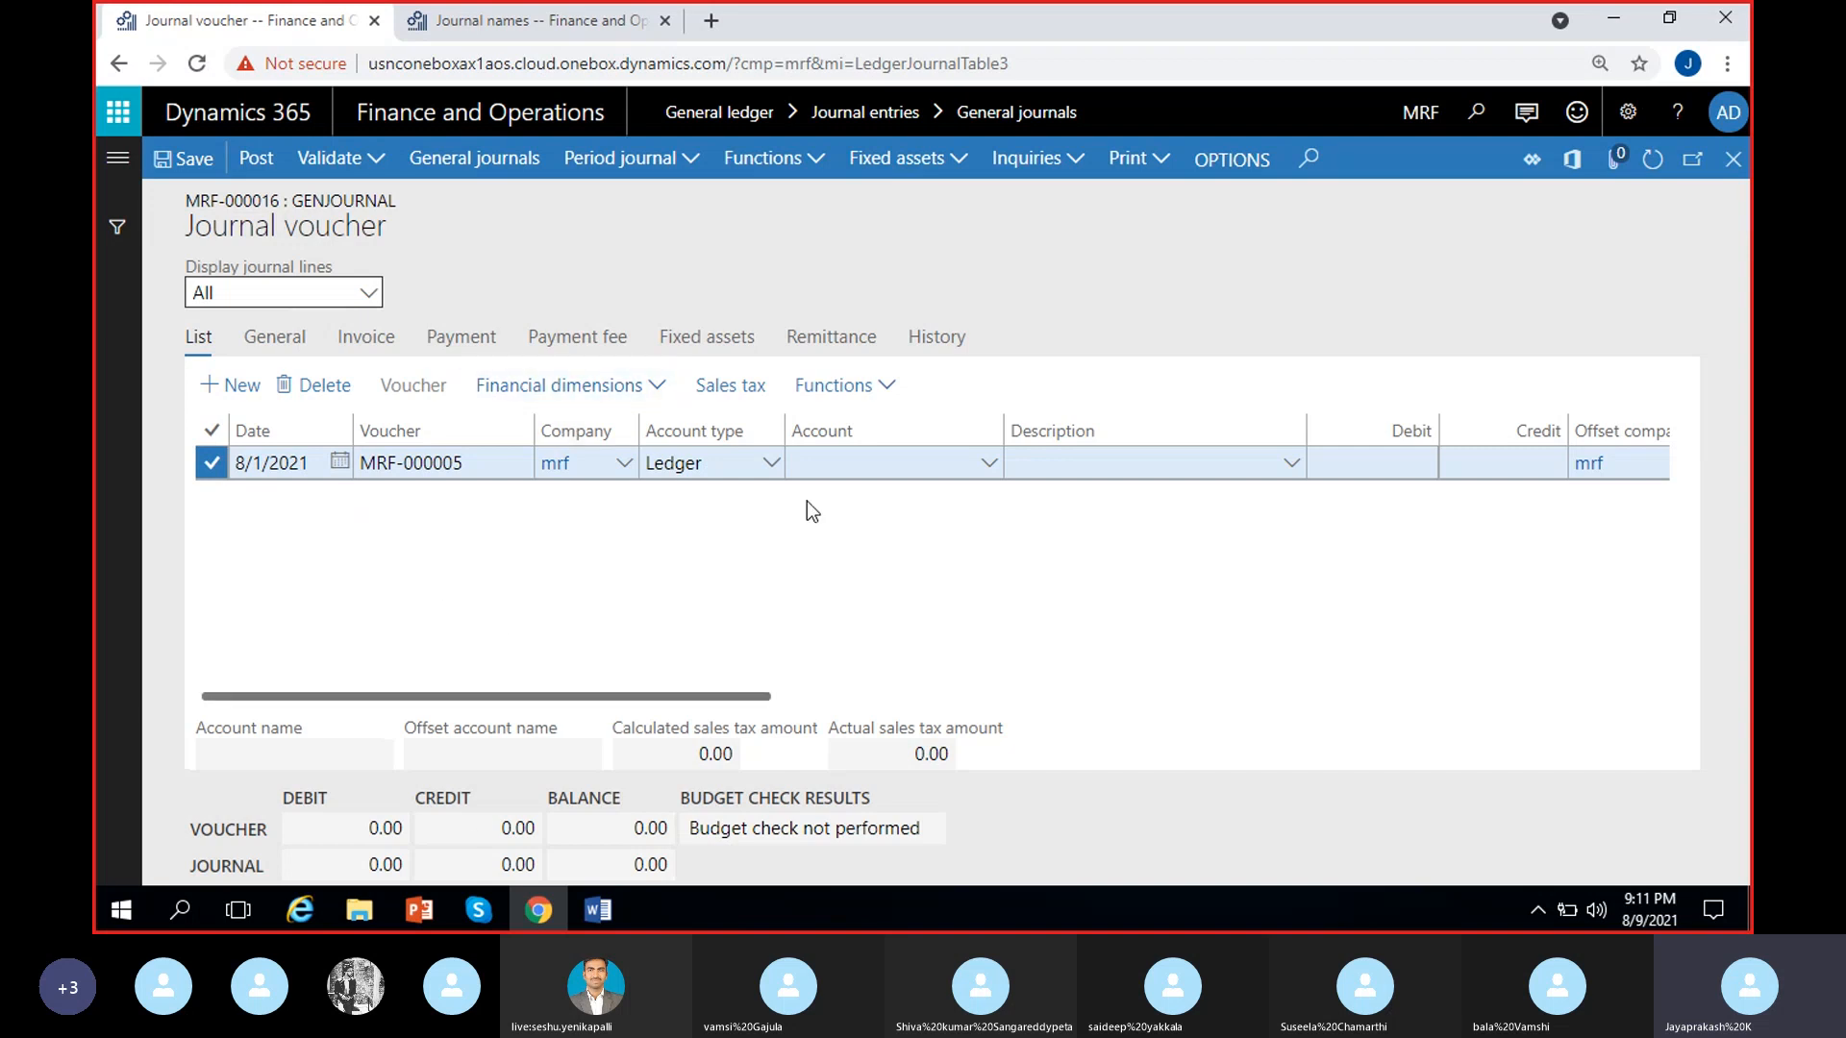
left_click(1733, 158)
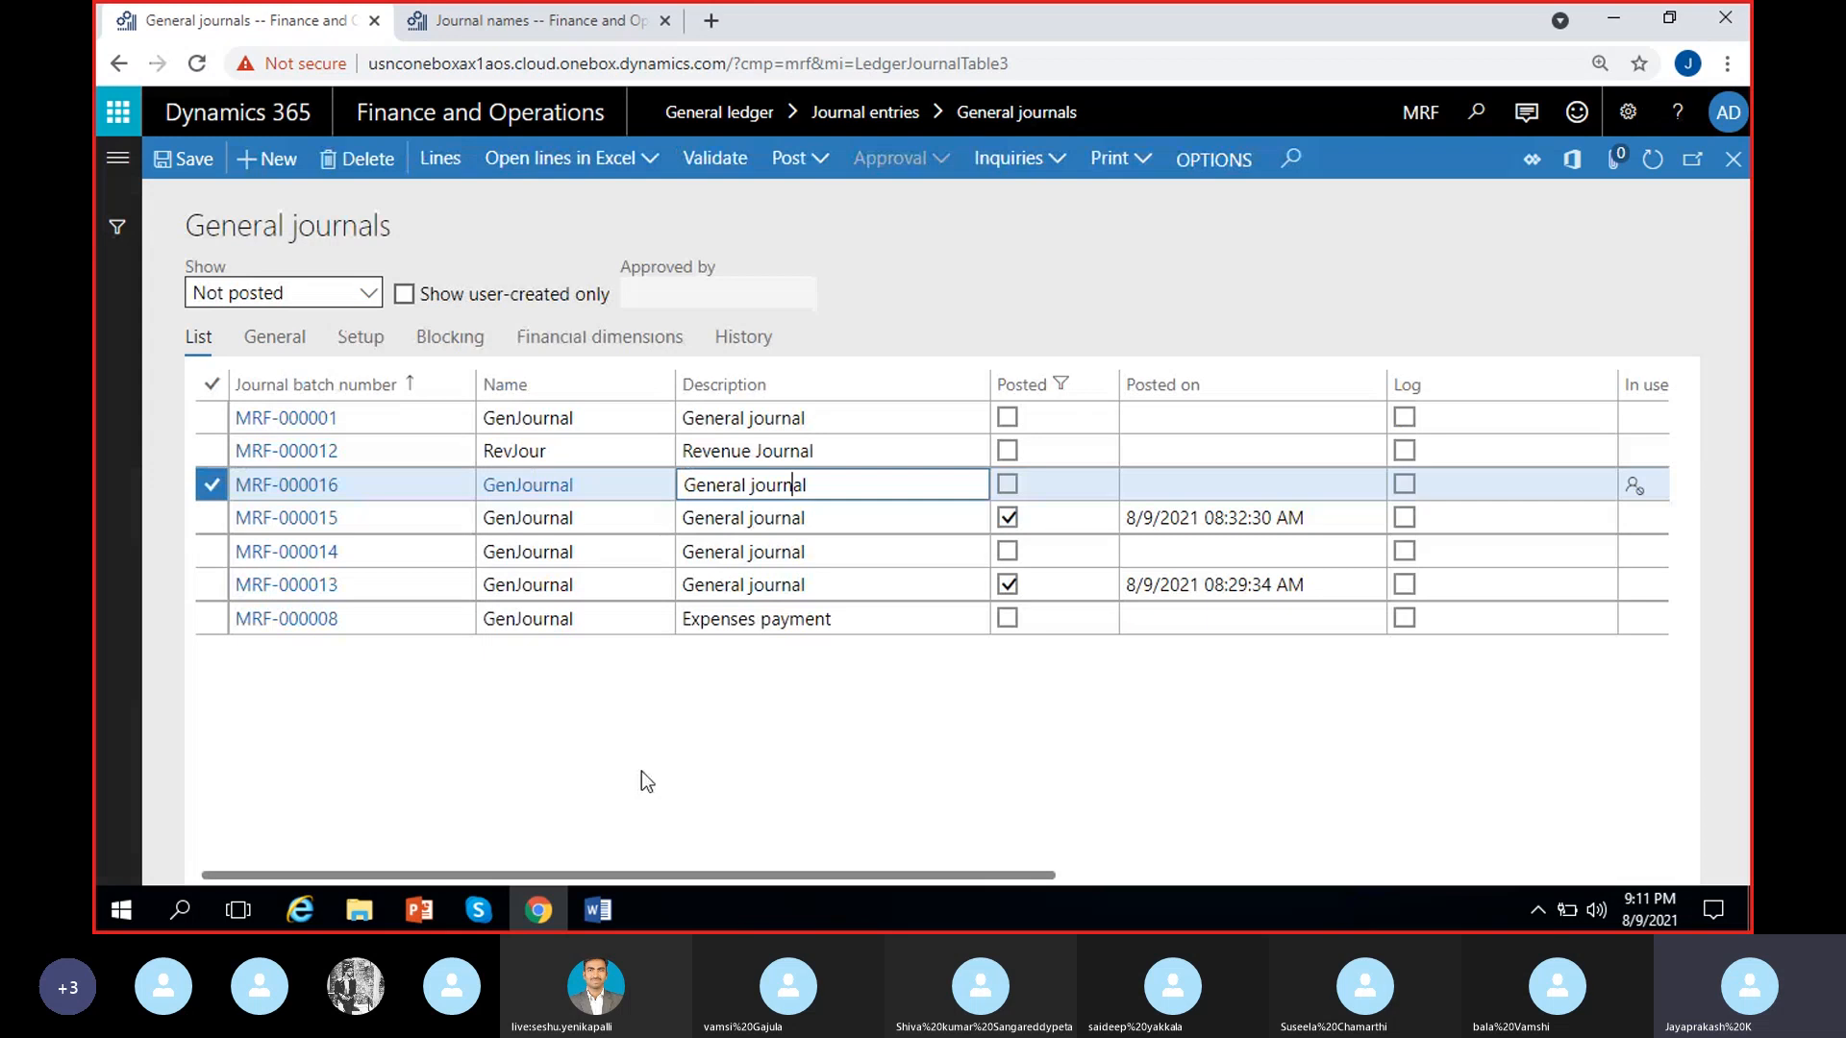
Close the Word documents MS Dynamics 8 PM and Course contect- AX Functional, and switch to Skype
left_click(842, 698)
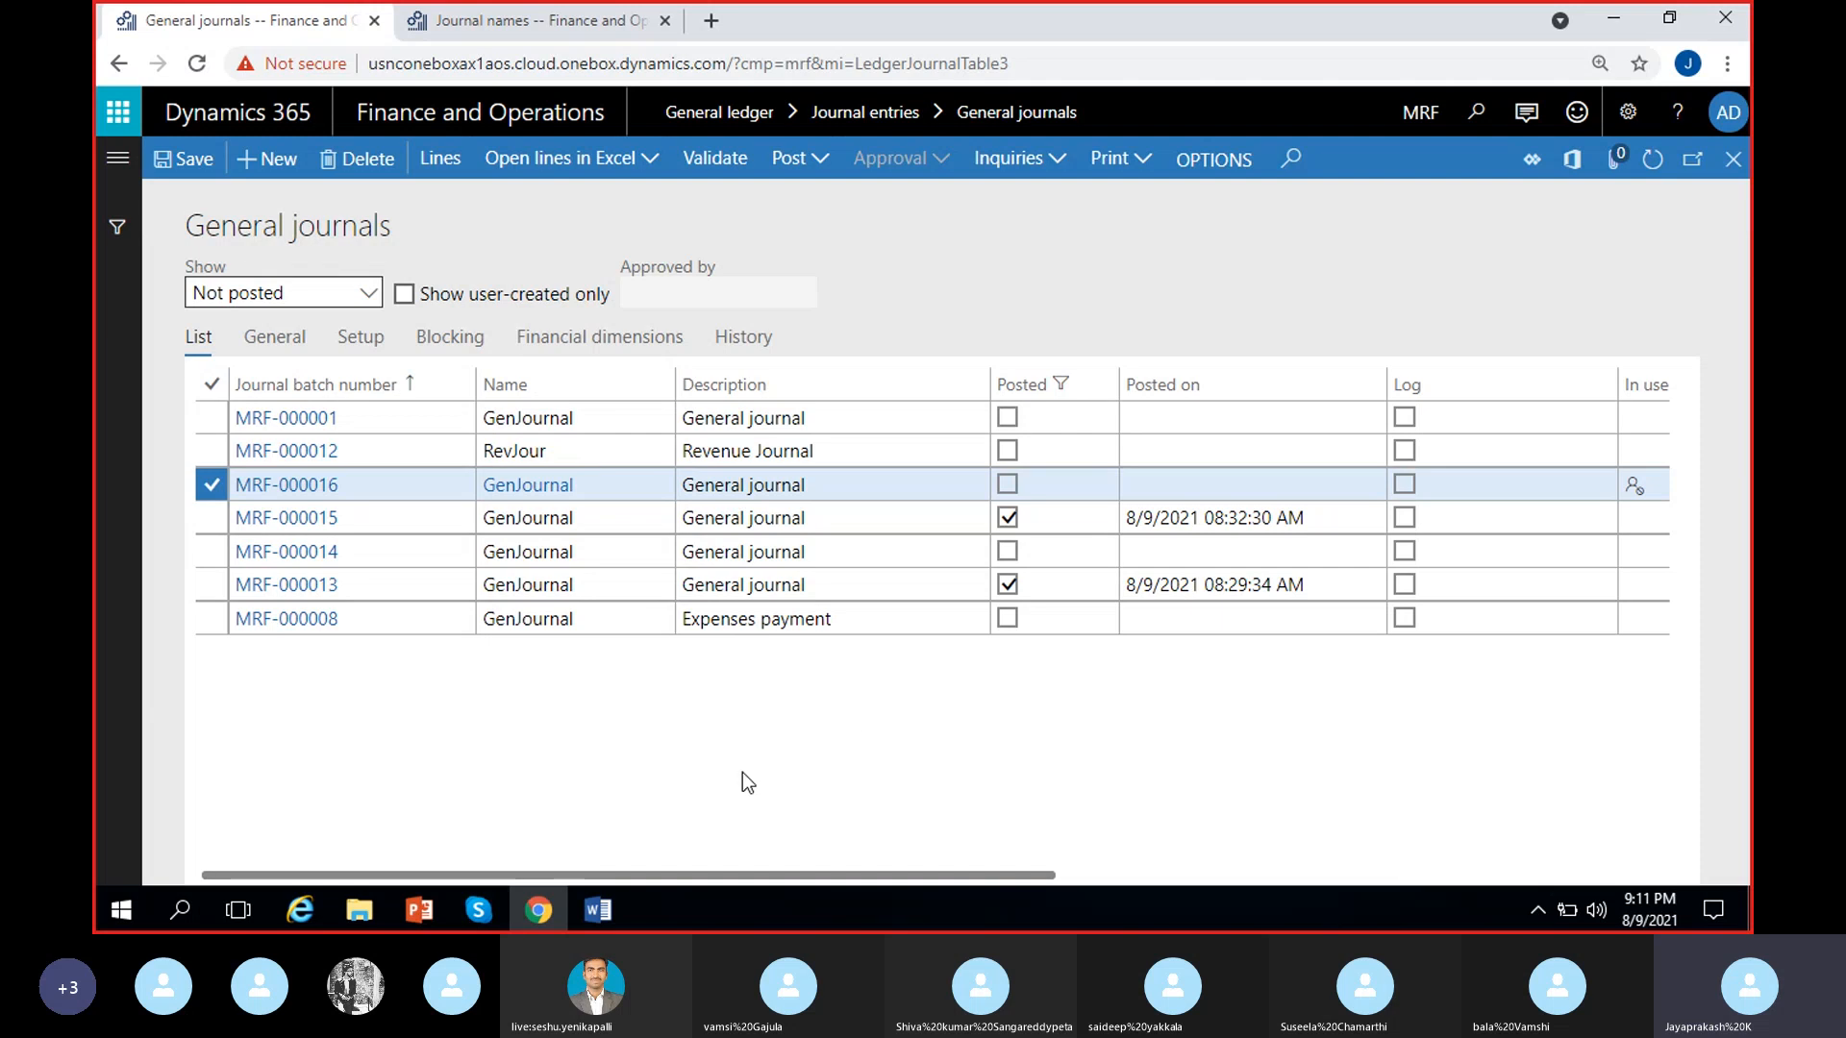
left_click(598, 908)
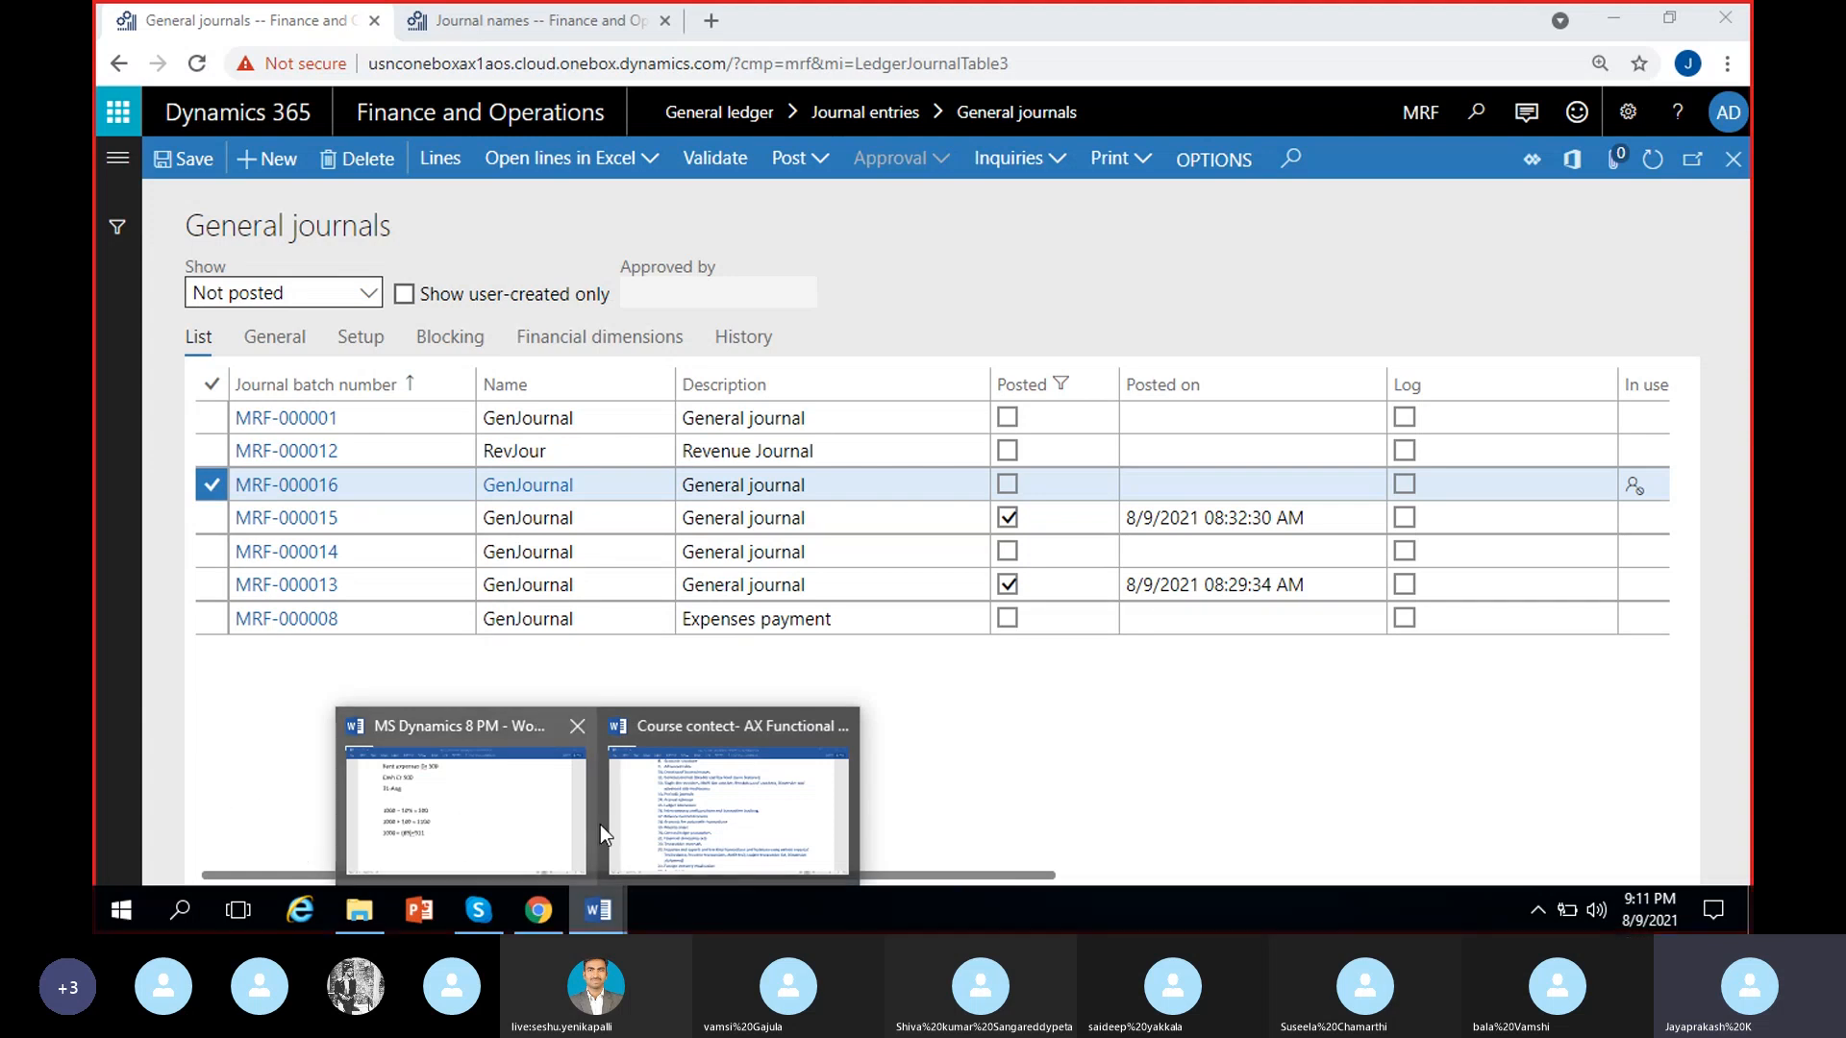
left_click(526, 824)
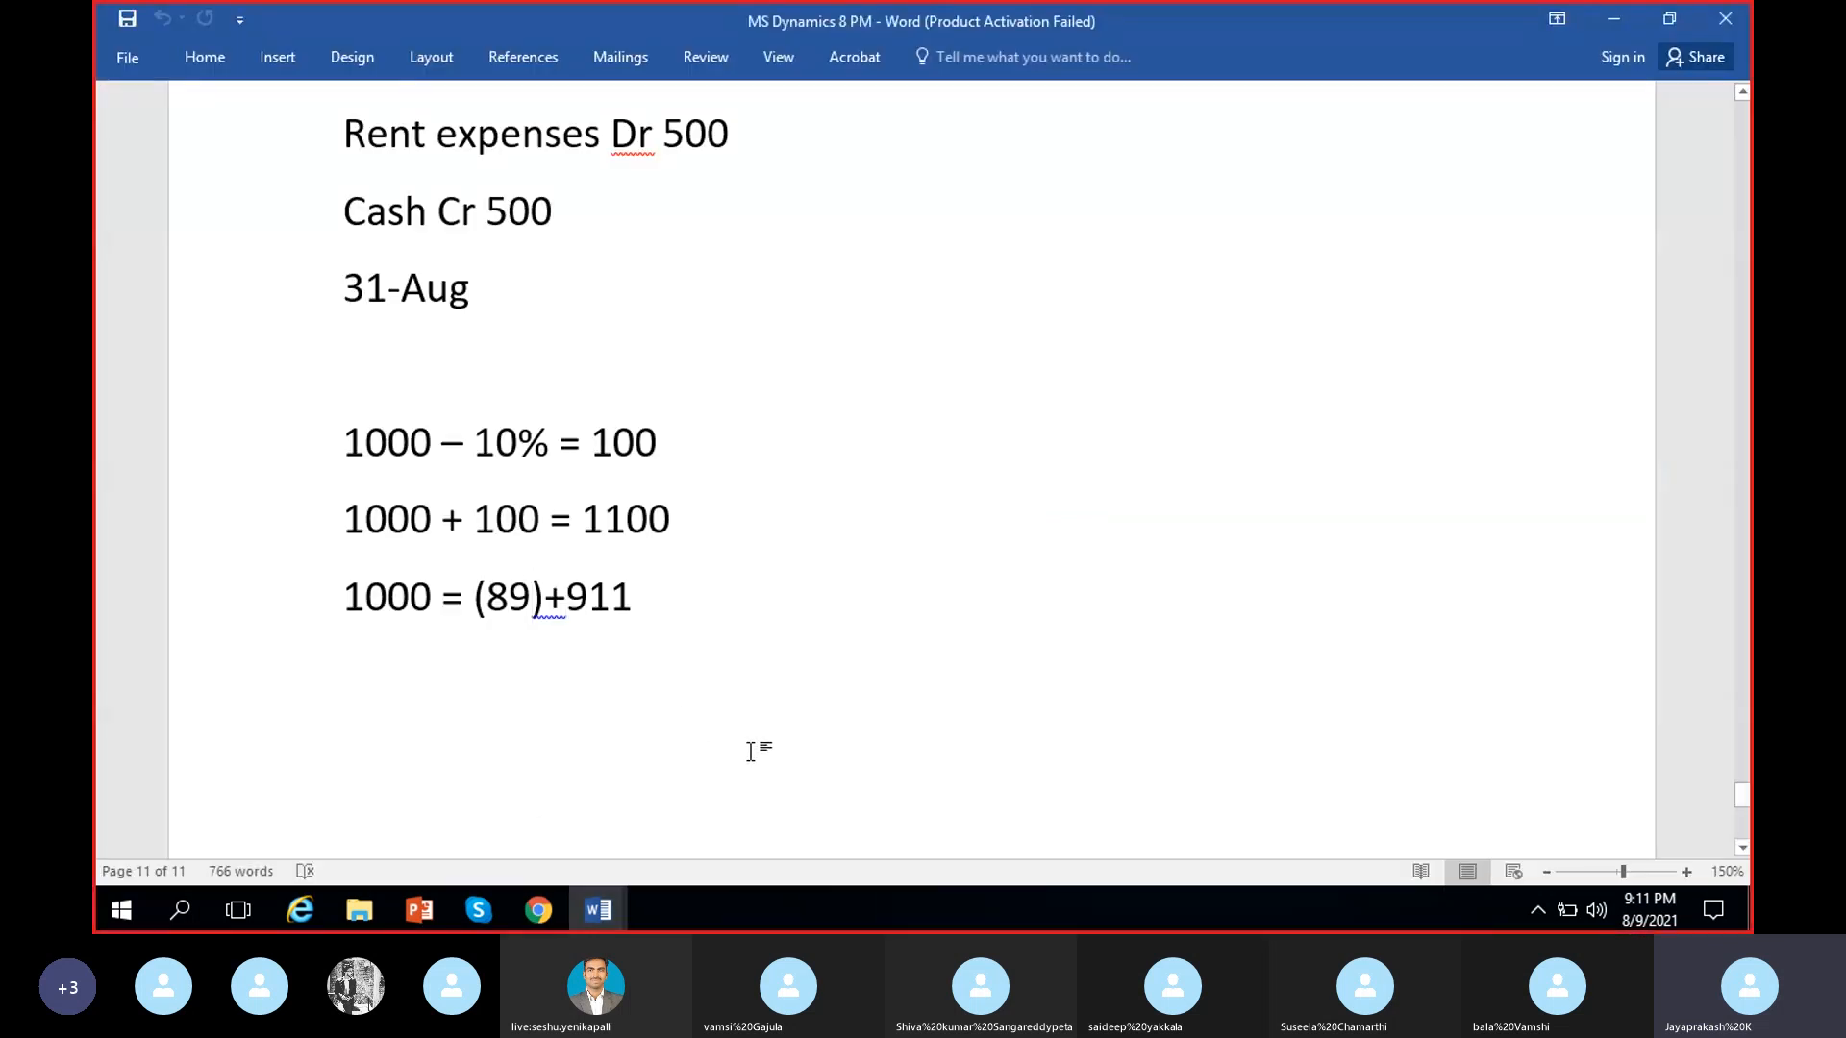
left_click(1735, 18)
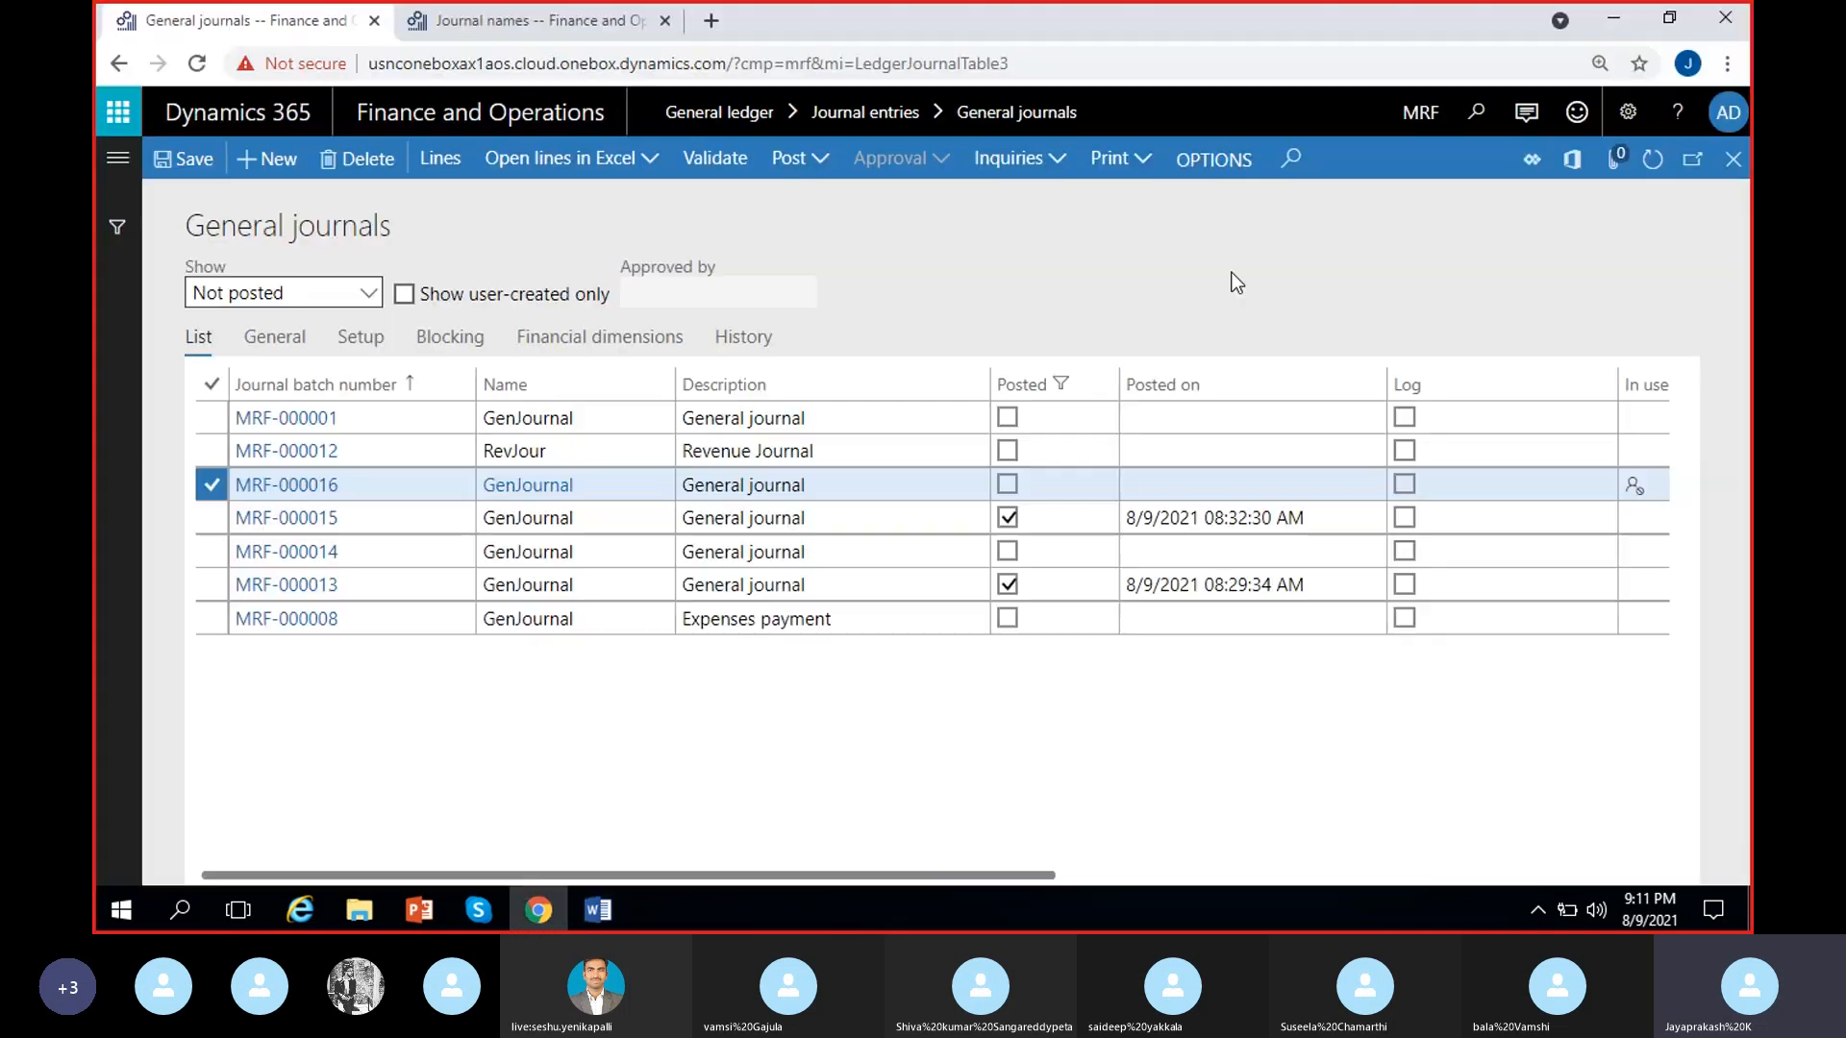
left_click(597, 910)
left_click(1730, 21)
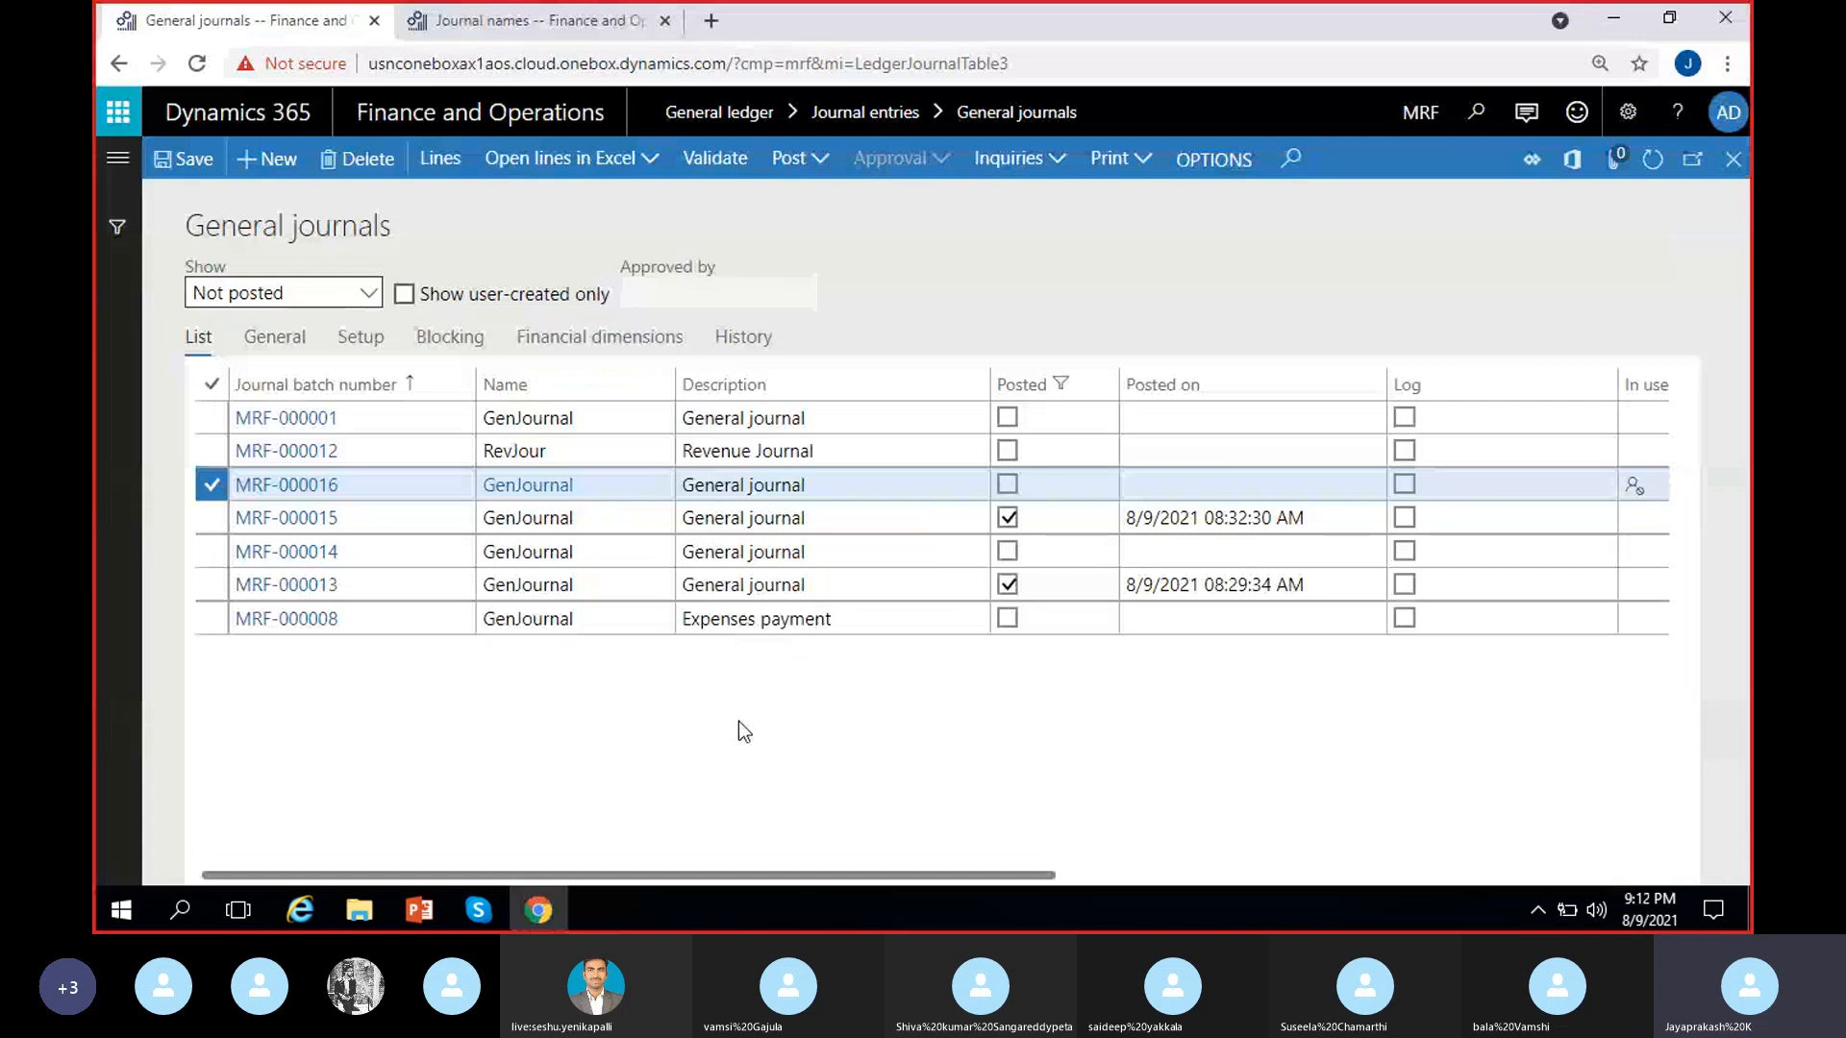
left_click(478, 909)
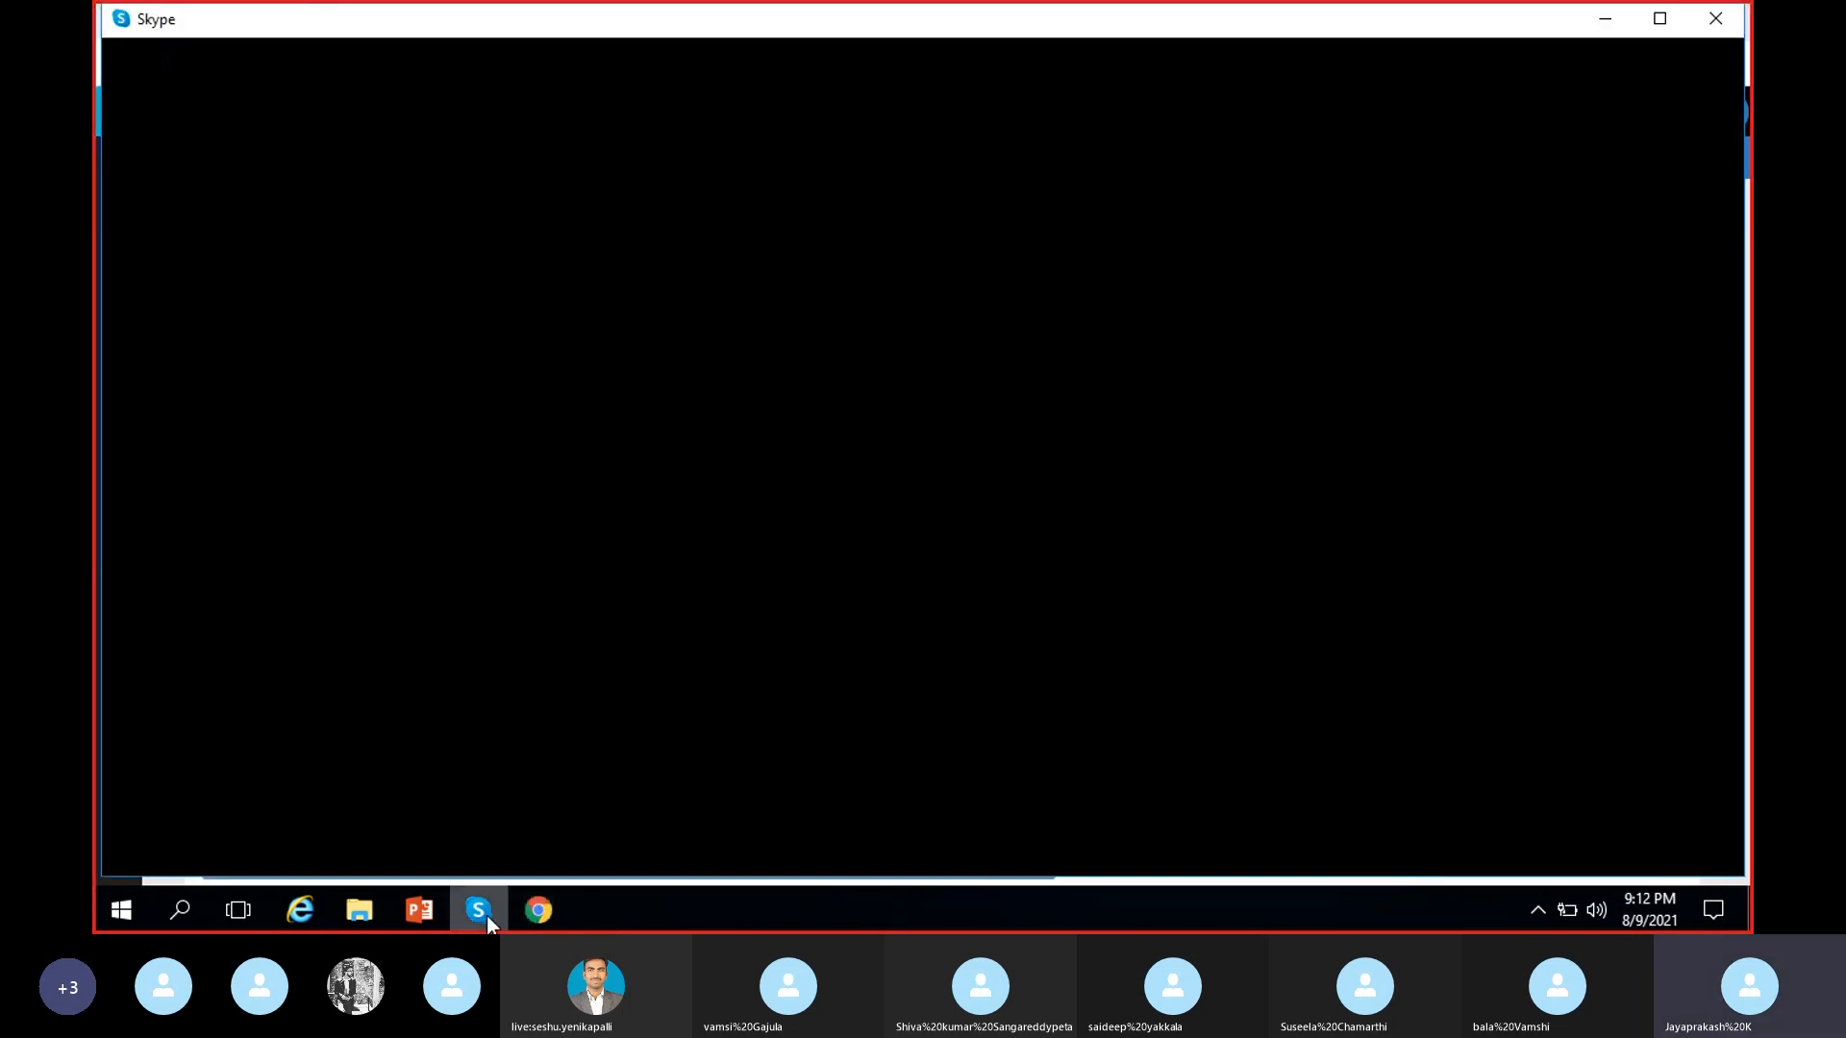